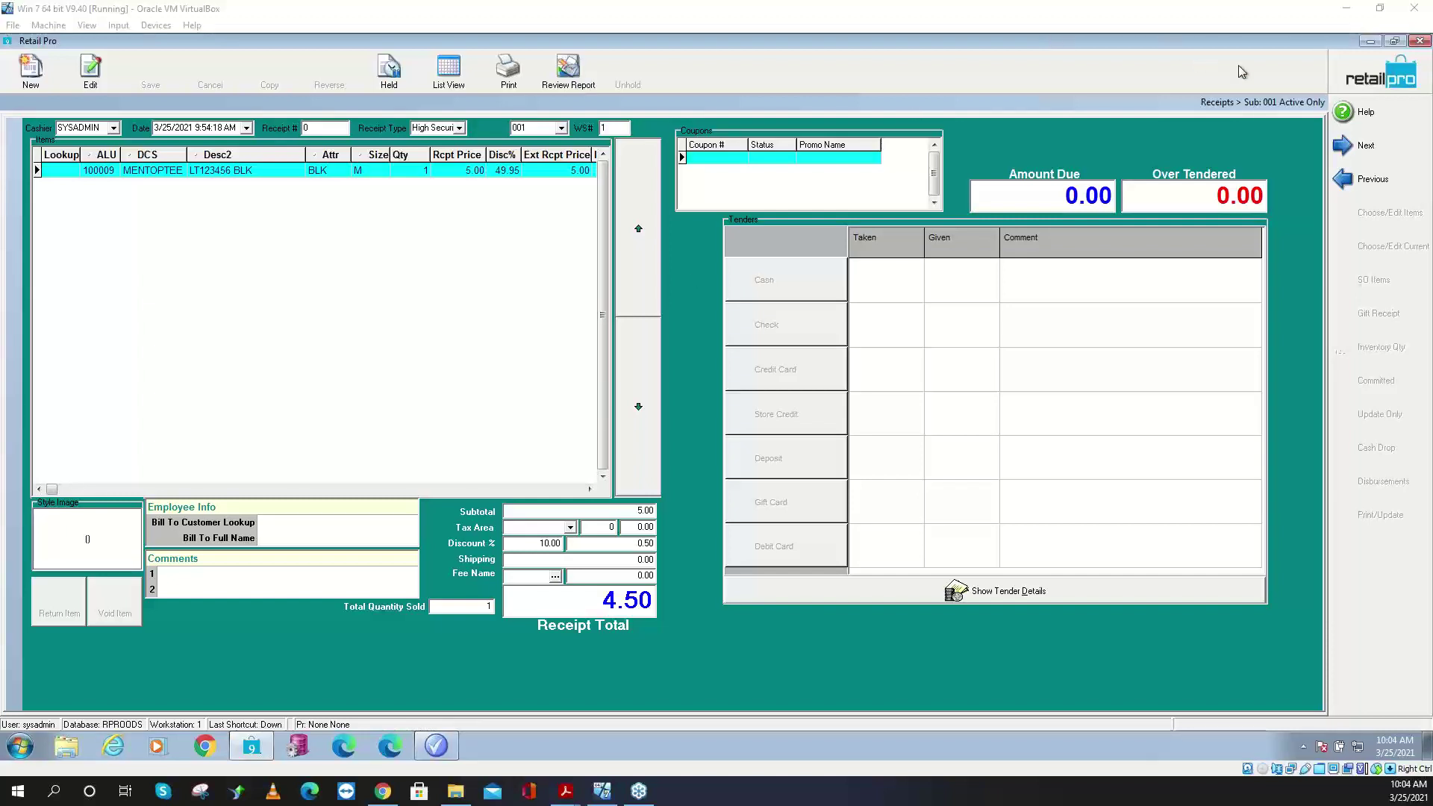
- Minimize Retail Pro and open the C:\RetailPro9\RProProm folder in Windows Explorer
{"action": "left_click", "coordinate": [1369, 42]}
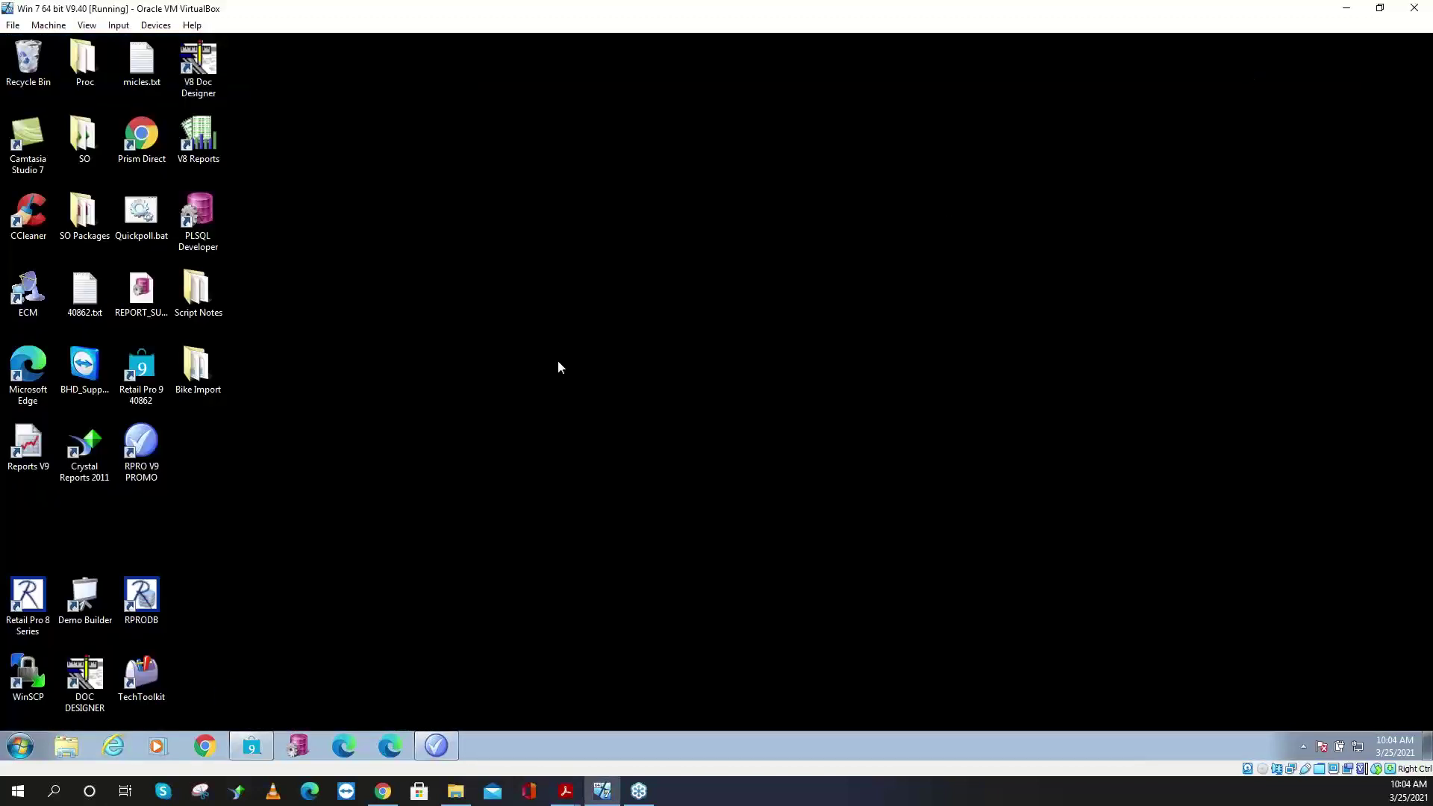
{"action": "left_click", "coordinate": [66, 747]}
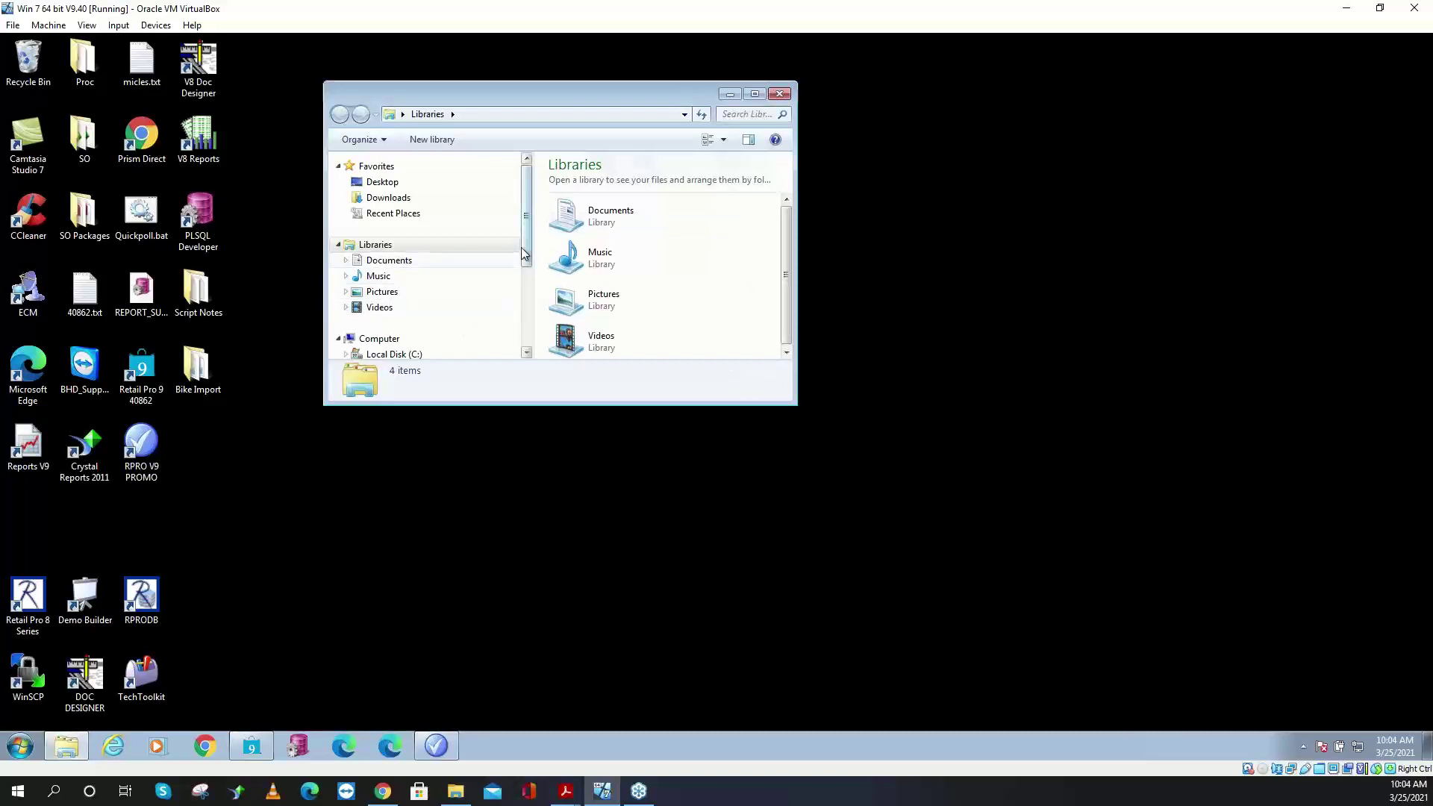
{"action": "left_click_drag", "start_coordinate": [526, 251], "coordinate": [526, 278]}
{"action": "left_click", "coordinate": [407, 300]}
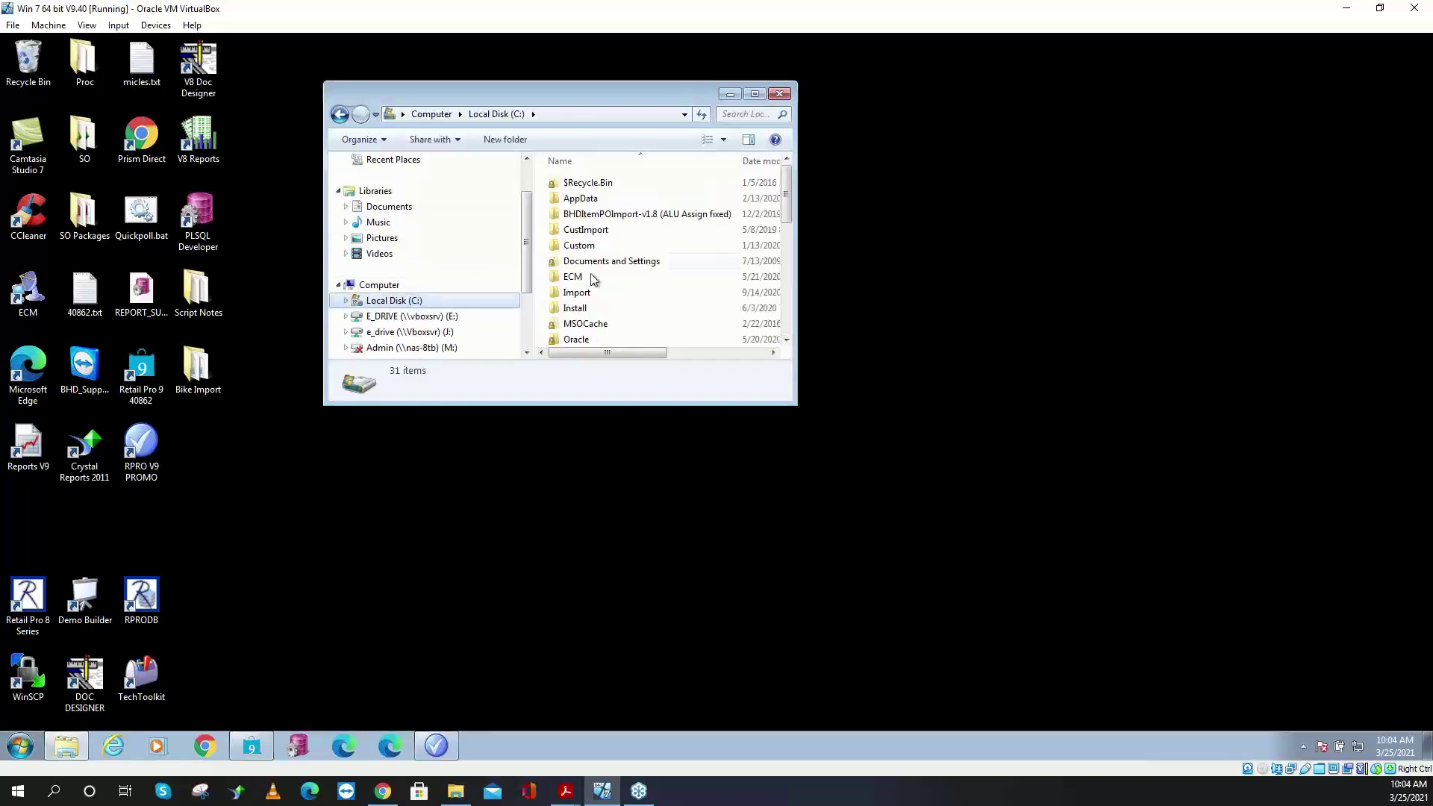
{"action": "left_click_drag", "start_coordinate": [797, 406], "coordinate": [1018, 572]}
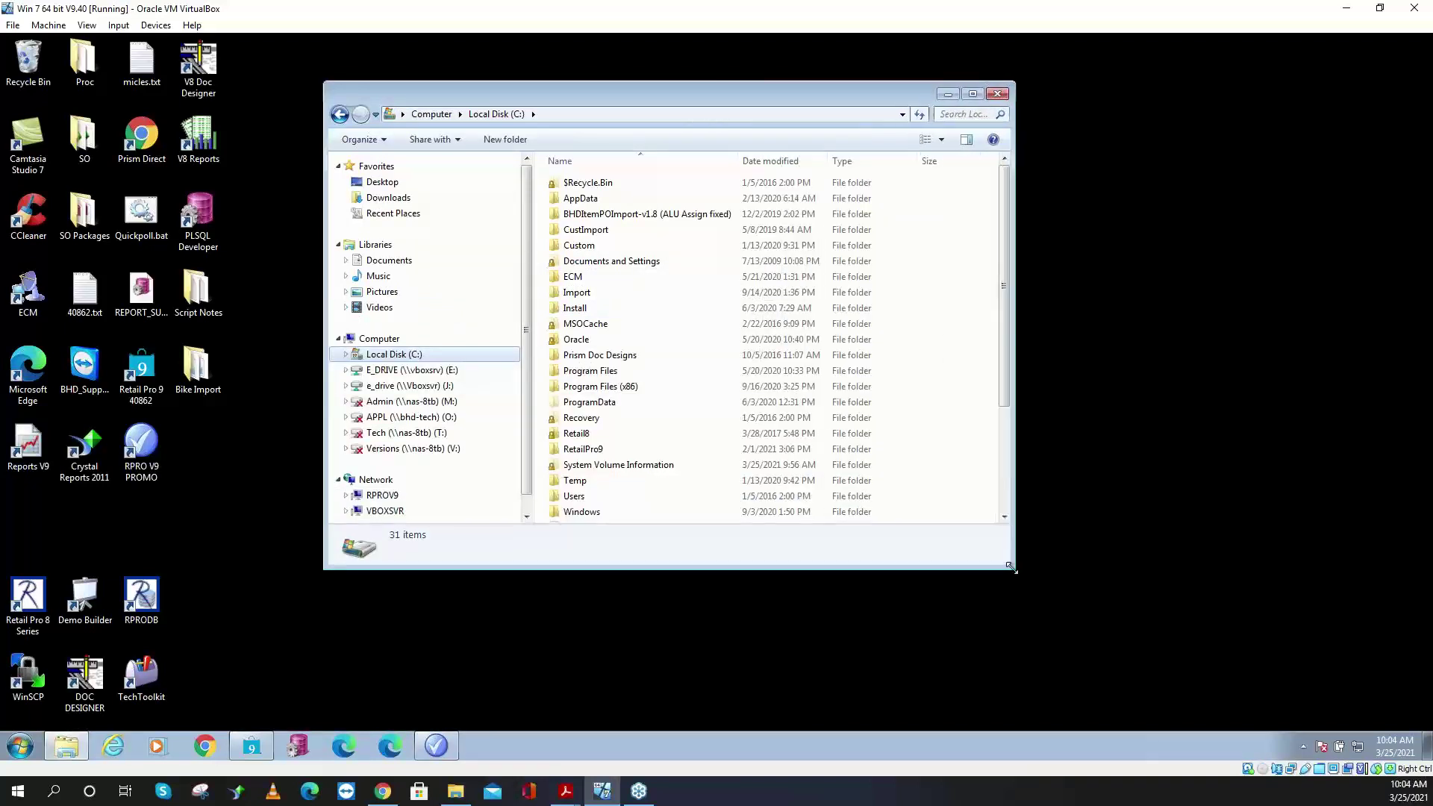
{"action": "left_click", "coordinate": [617, 448]}
{"action": "double_click", "coordinate": [618, 447]}
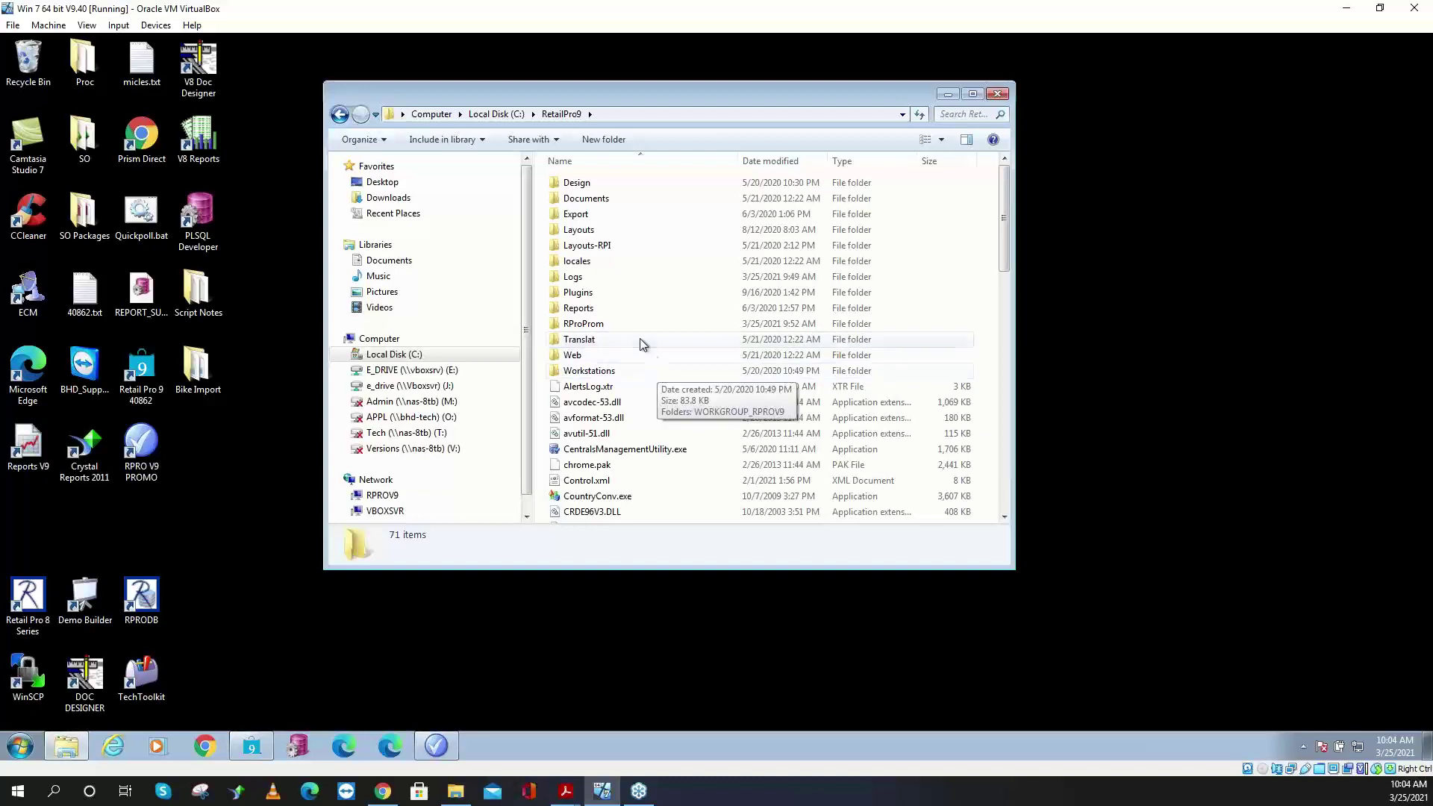
{"action": "left_click", "coordinate": [609, 329]}
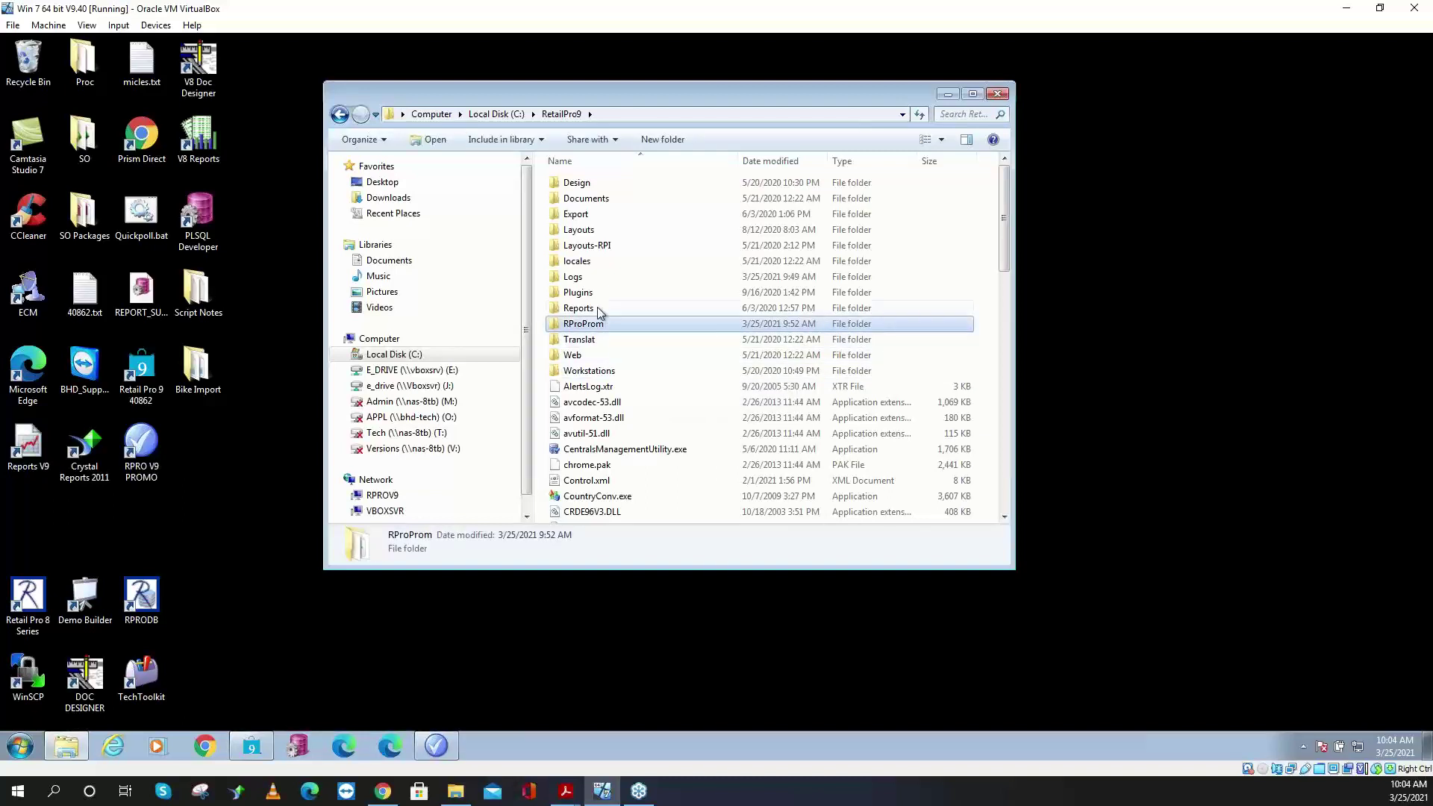
{"action": "left_click", "coordinate": [589, 294]}
{"action": "left_click", "coordinate": [598, 329]}
{"action": "left_click", "coordinate": [586, 278]}
{"action": "left_click", "coordinate": [590, 308]}
{"action": "left_click", "coordinate": [590, 299]}
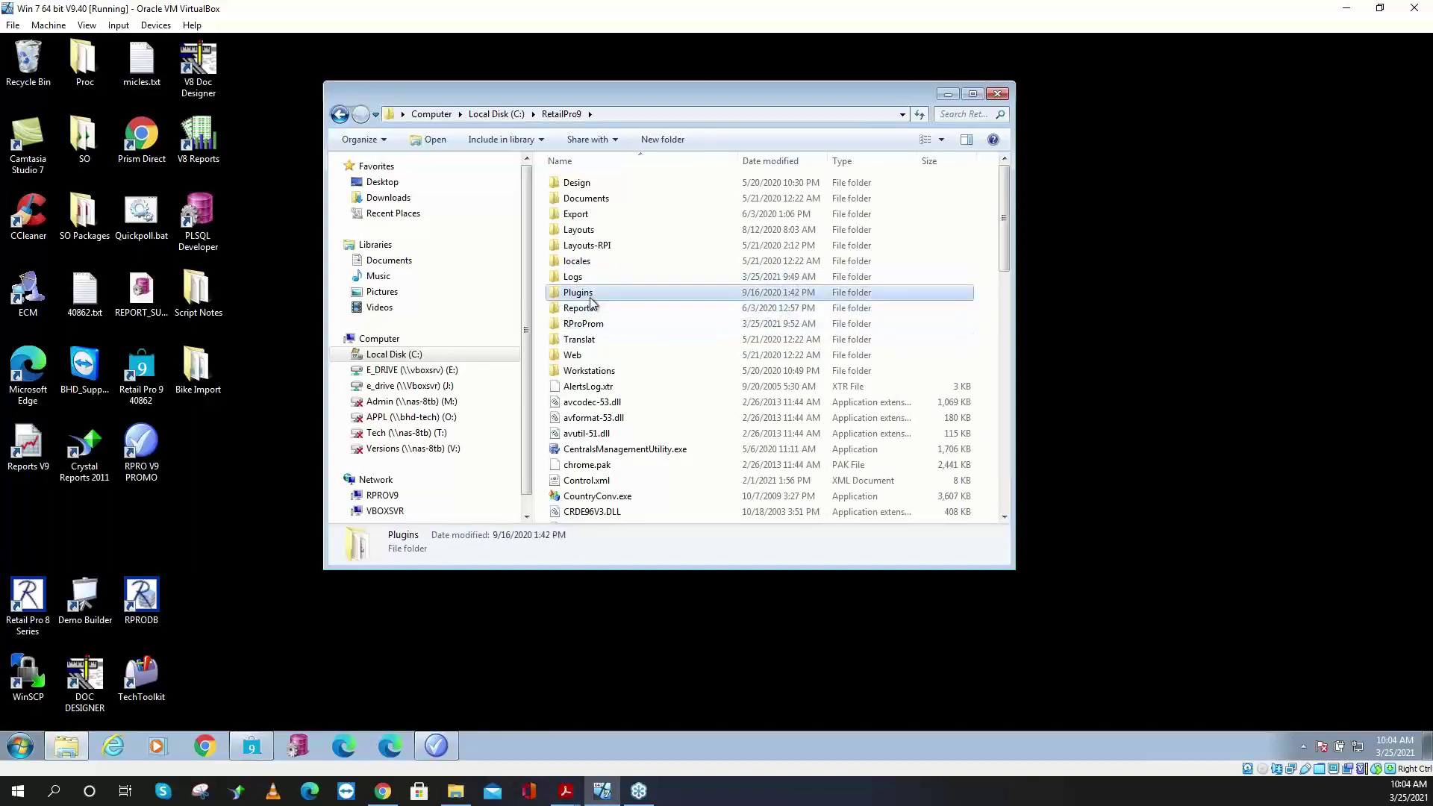
{"action": "double_click", "coordinate": [597, 326]}
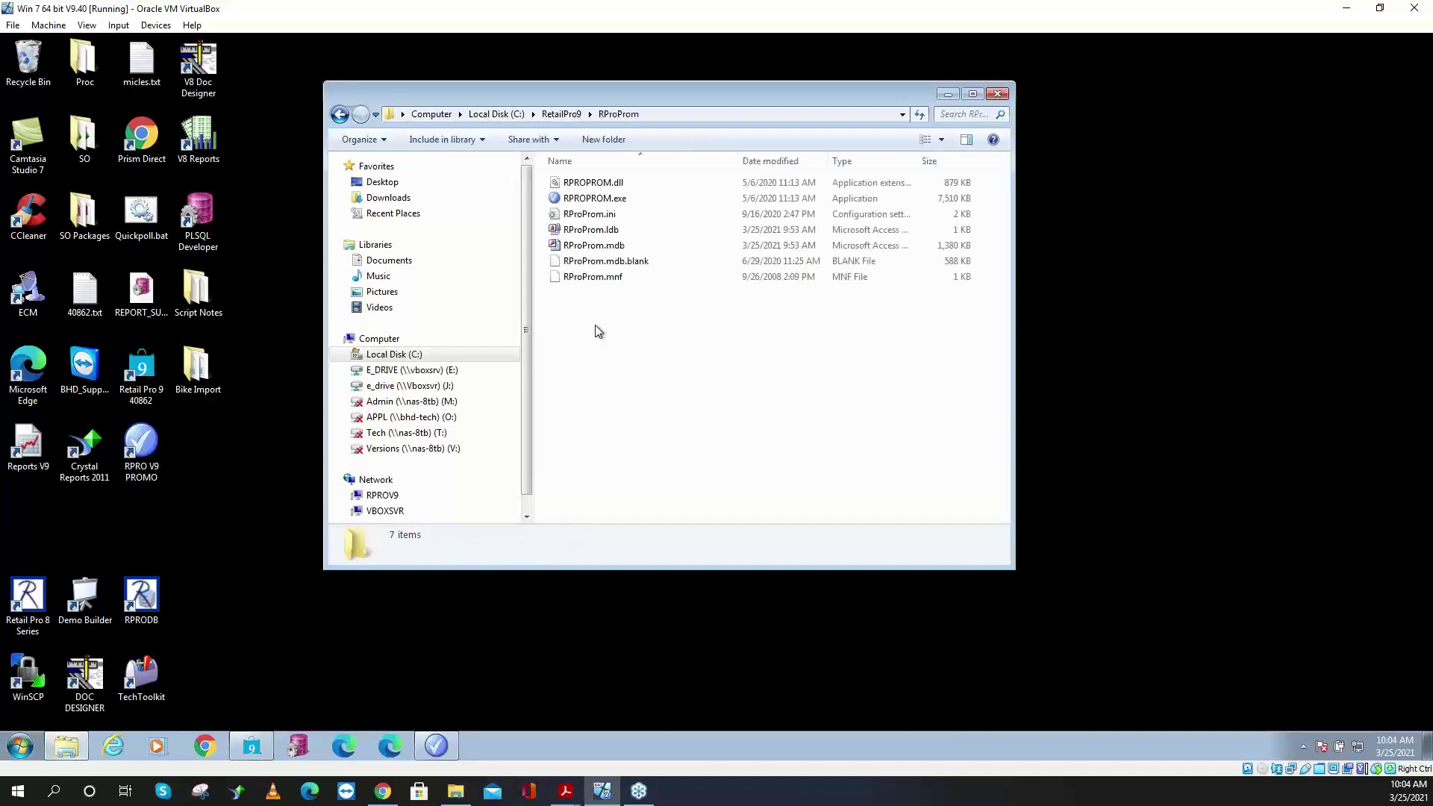
- Copy RPROPROM.dll and RProProm.mnf, then open the RetailPro9 Plugins folder
{"action": "left_click", "coordinate": [621, 184]}
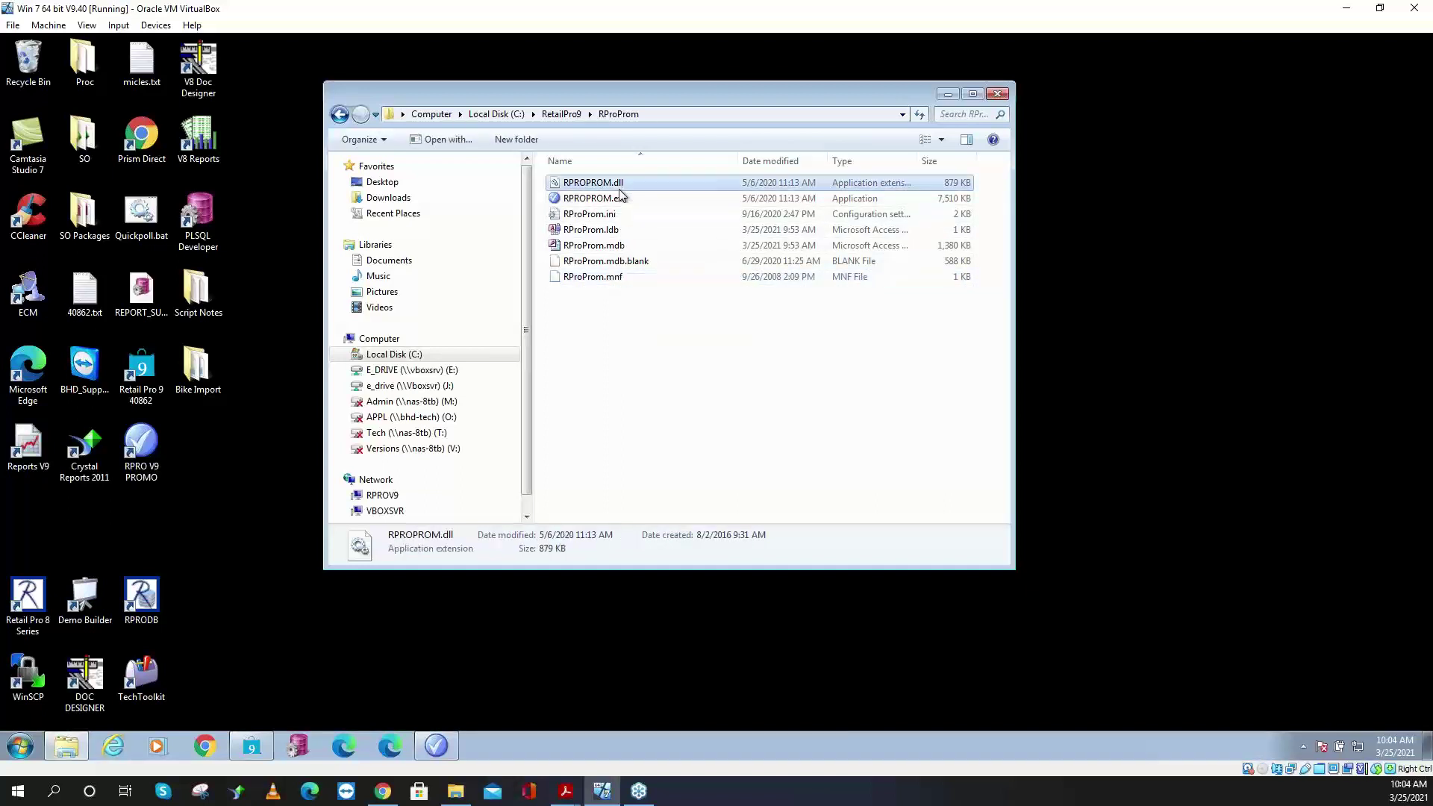
{"action": "left_click", "coordinate": [604, 281]}
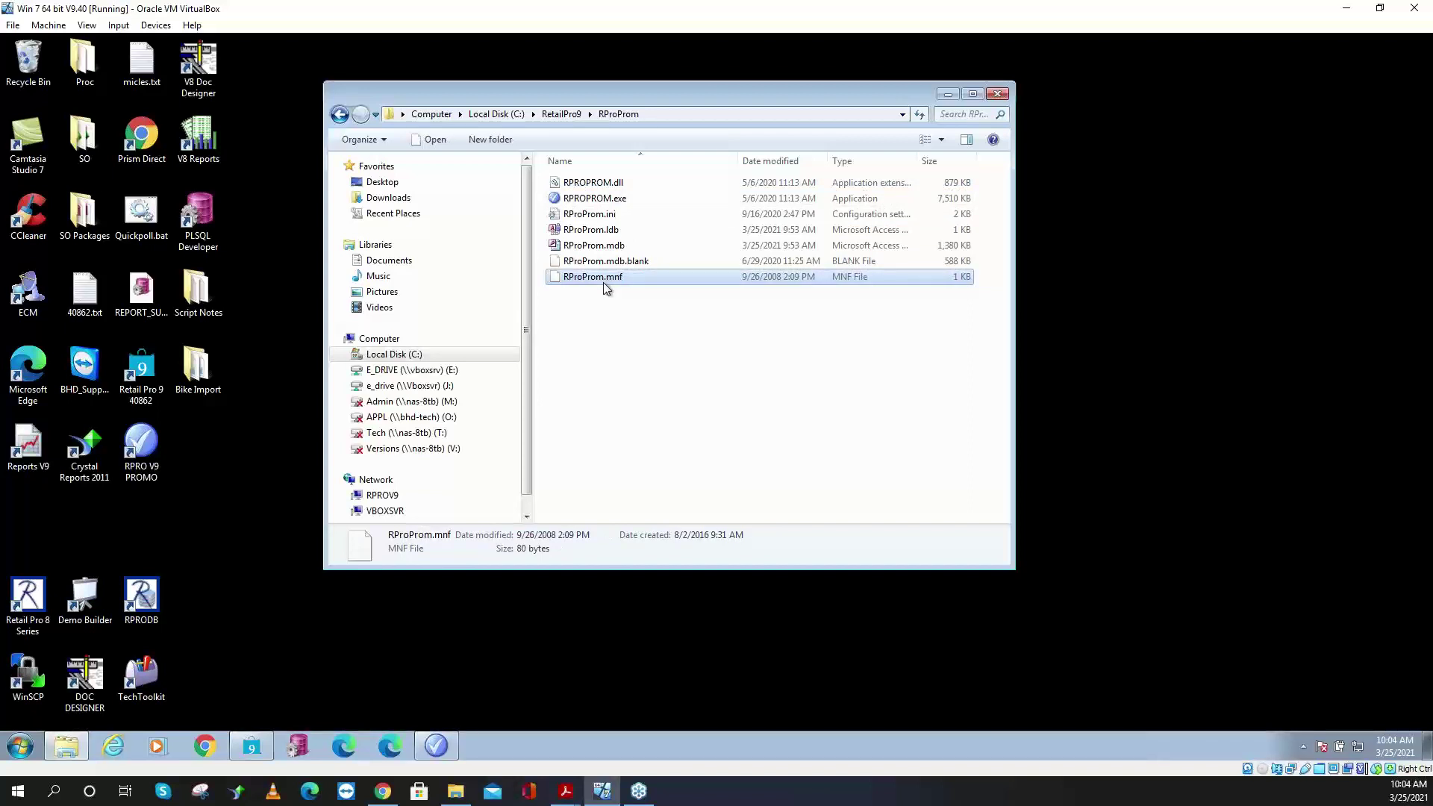
{"action": "left_click", "coordinate": [593, 183], "text": "ctrl"}
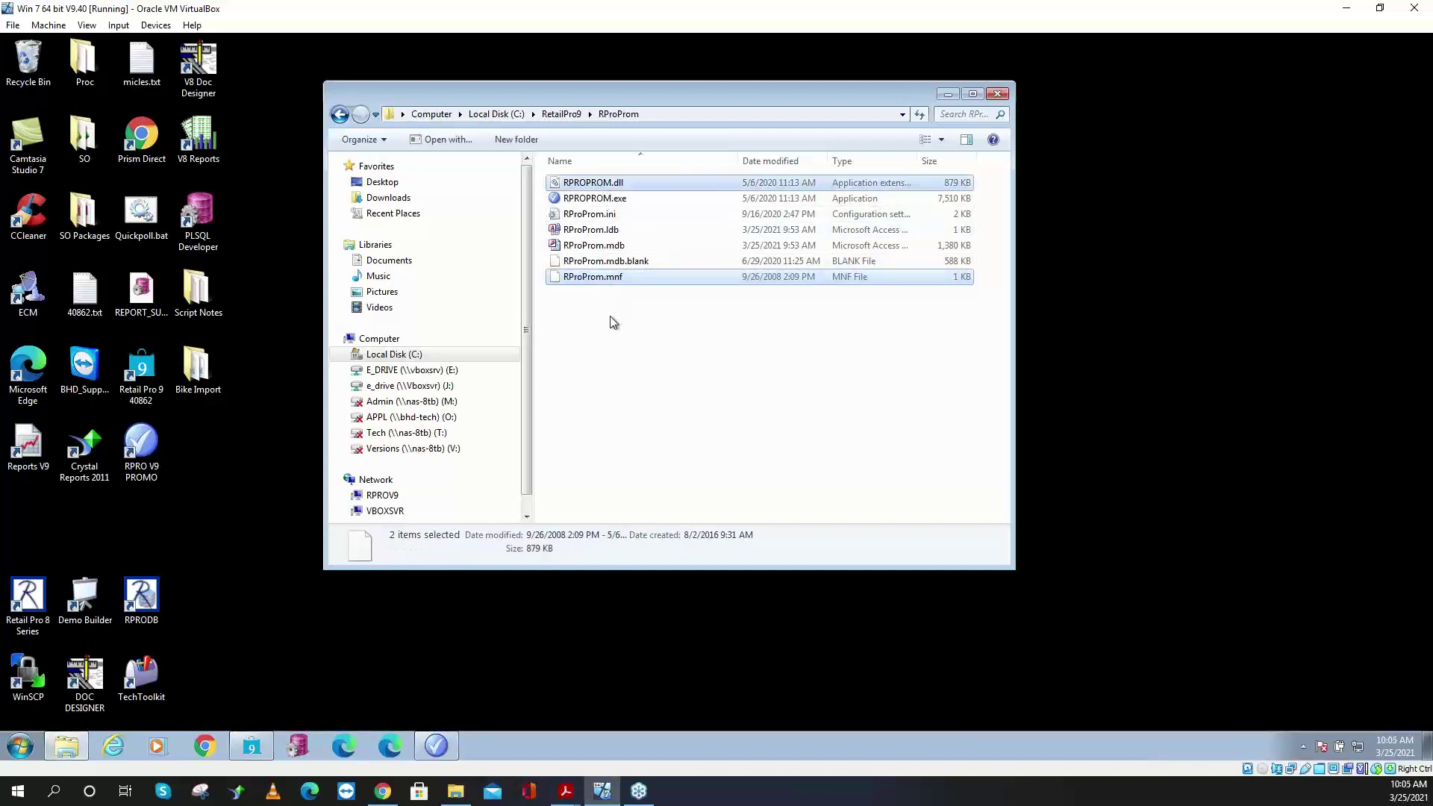
{"action": "right_click", "coordinate": [612, 278]}
{"action": "left_click", "coordinate": [650, 381]}
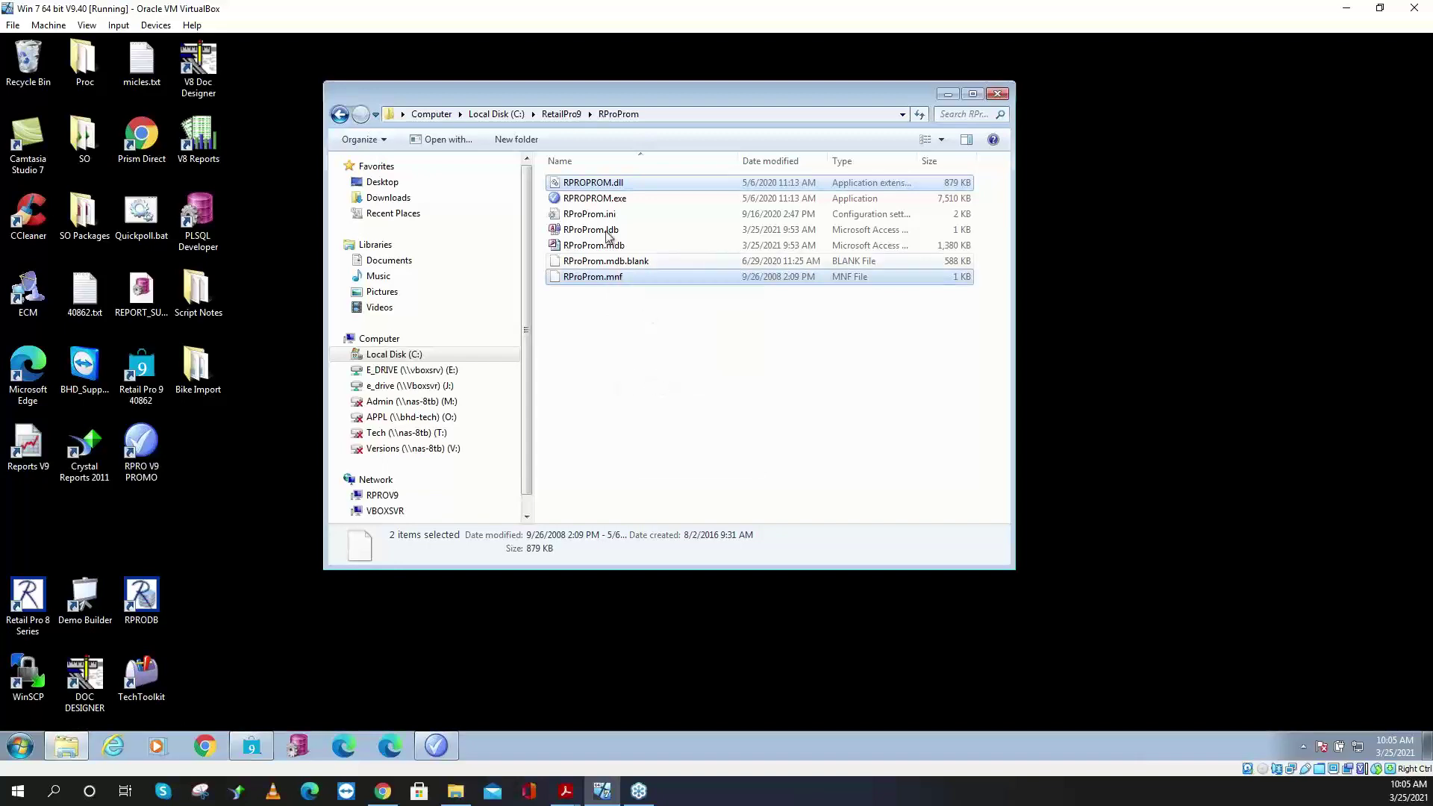
{"action": "left_click", "coordinate": [562, 118]}
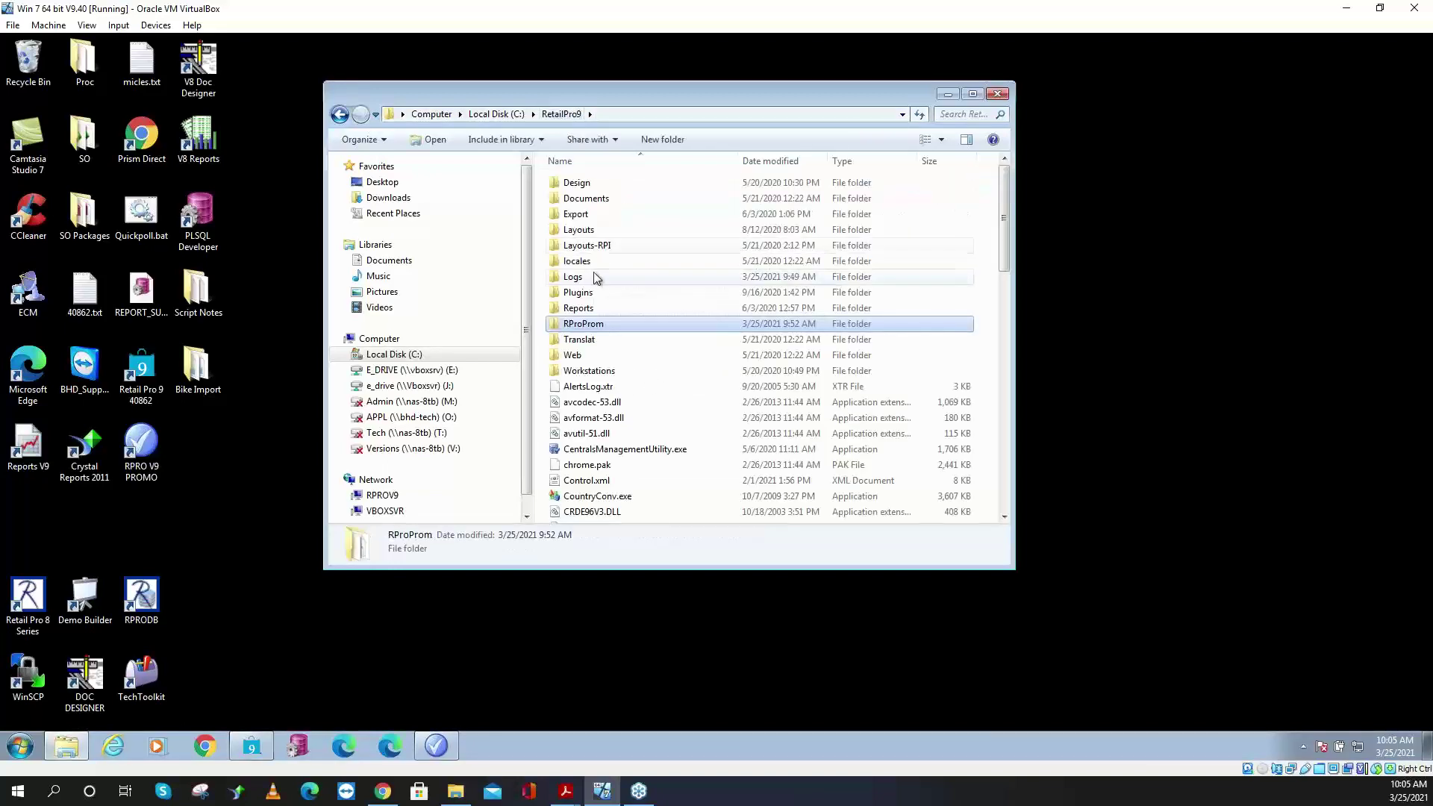
{"action": "double_click", "coordinate": [594, 297]}
{"action": "right_click", "coordinate": [687, 421]}
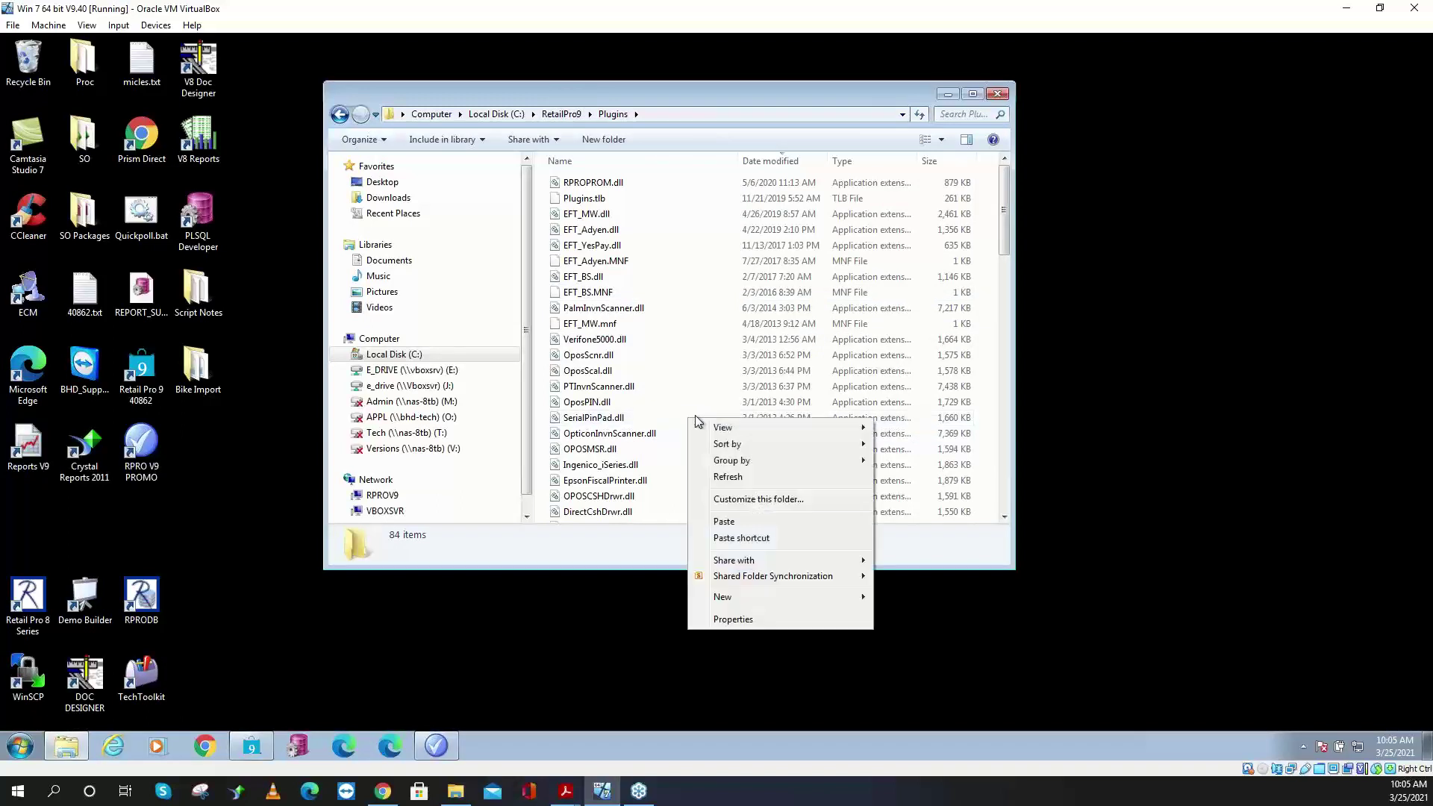
{"action": "left_click", "coordinate": [746, 522]}
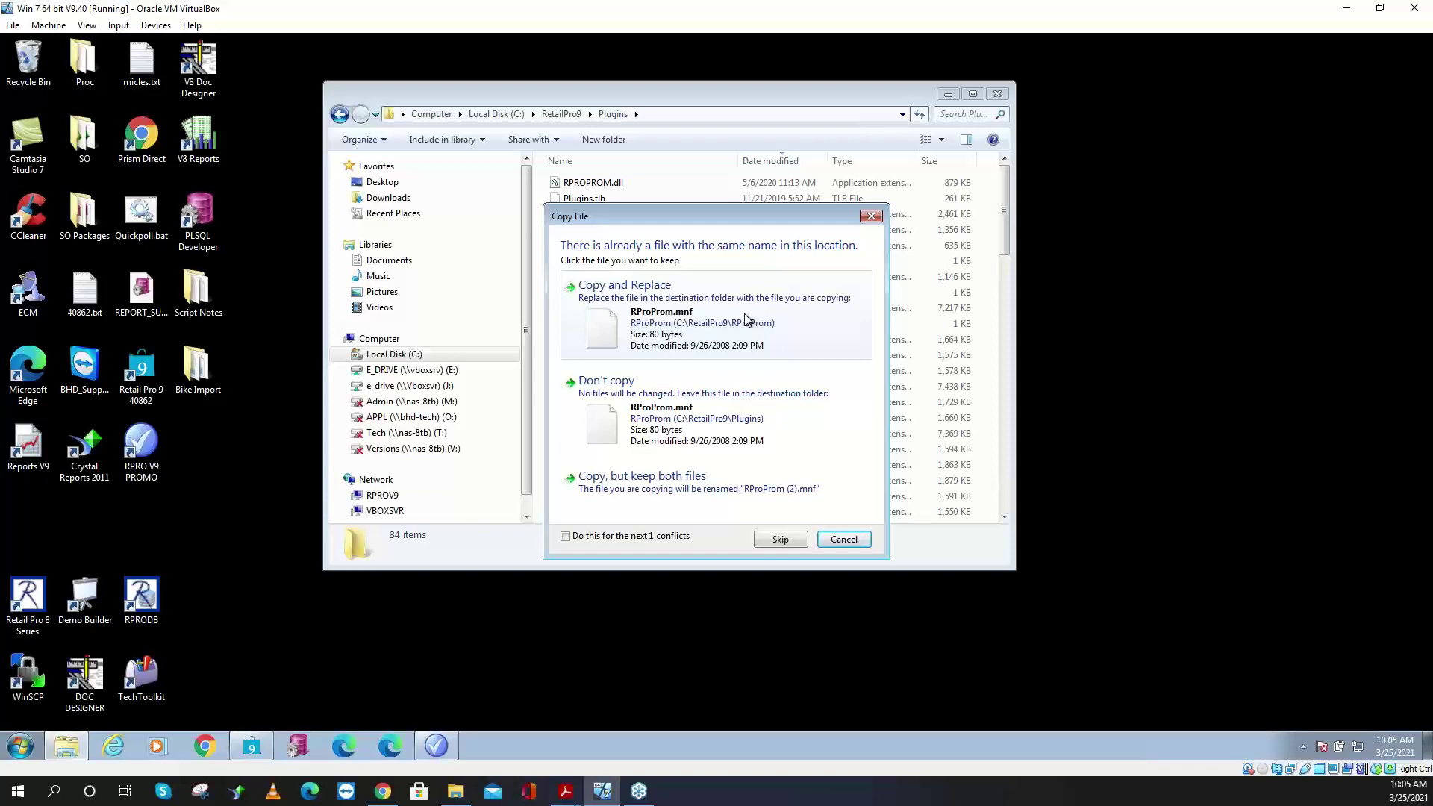
{"action": "left_click", "coordinate": [782, 545]}
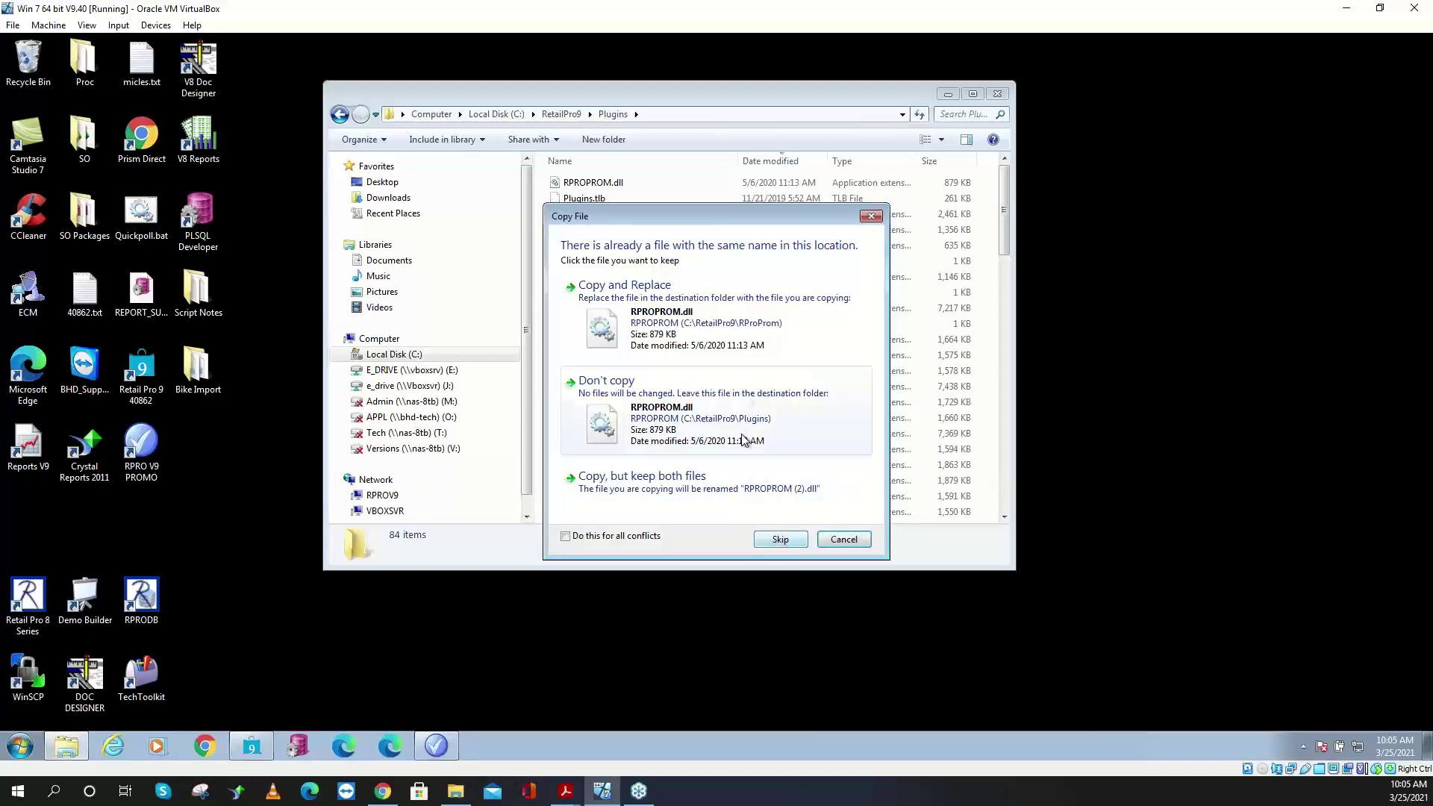
{"action": "left_click", "coordinate": [790, 538]}
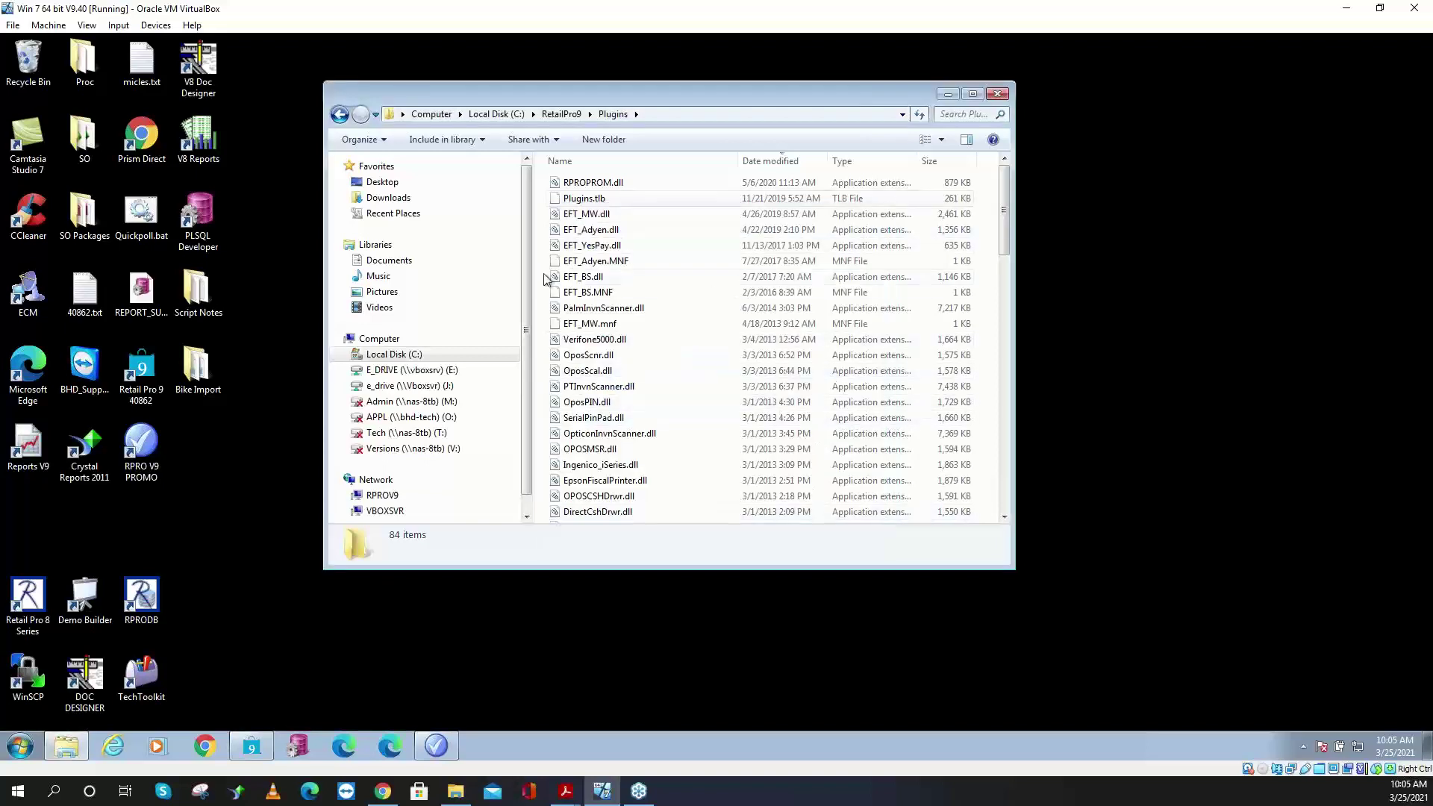
{"action": "left_click", "coordinate": [561, 114]}
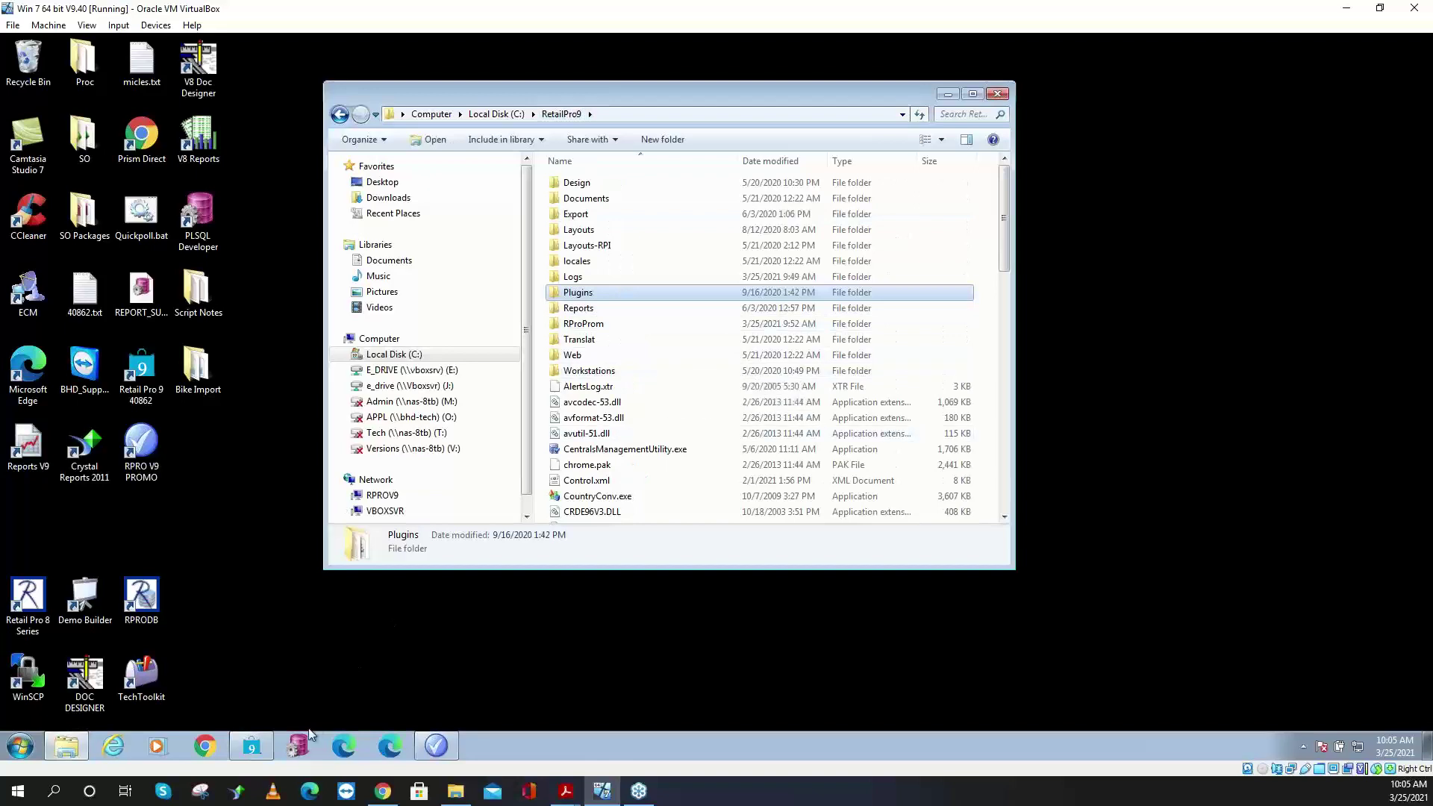
{"action": "left_click", "coordinate": [254, 748]}
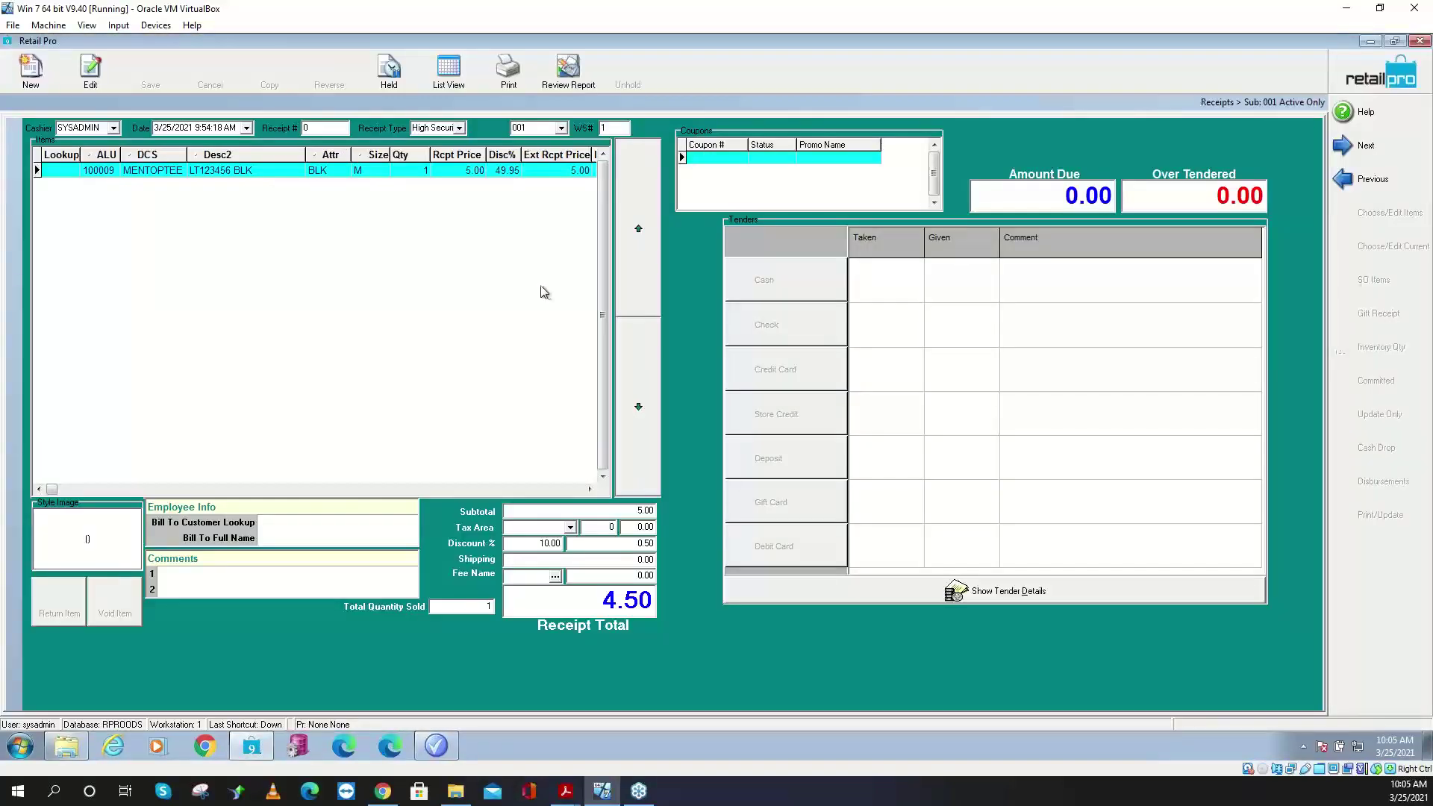
- Leave the Retail Pro 9 receipt for the home screen, then minimize Retail Pro
{"action": "left_click", "coordinate": [1352, 82]}
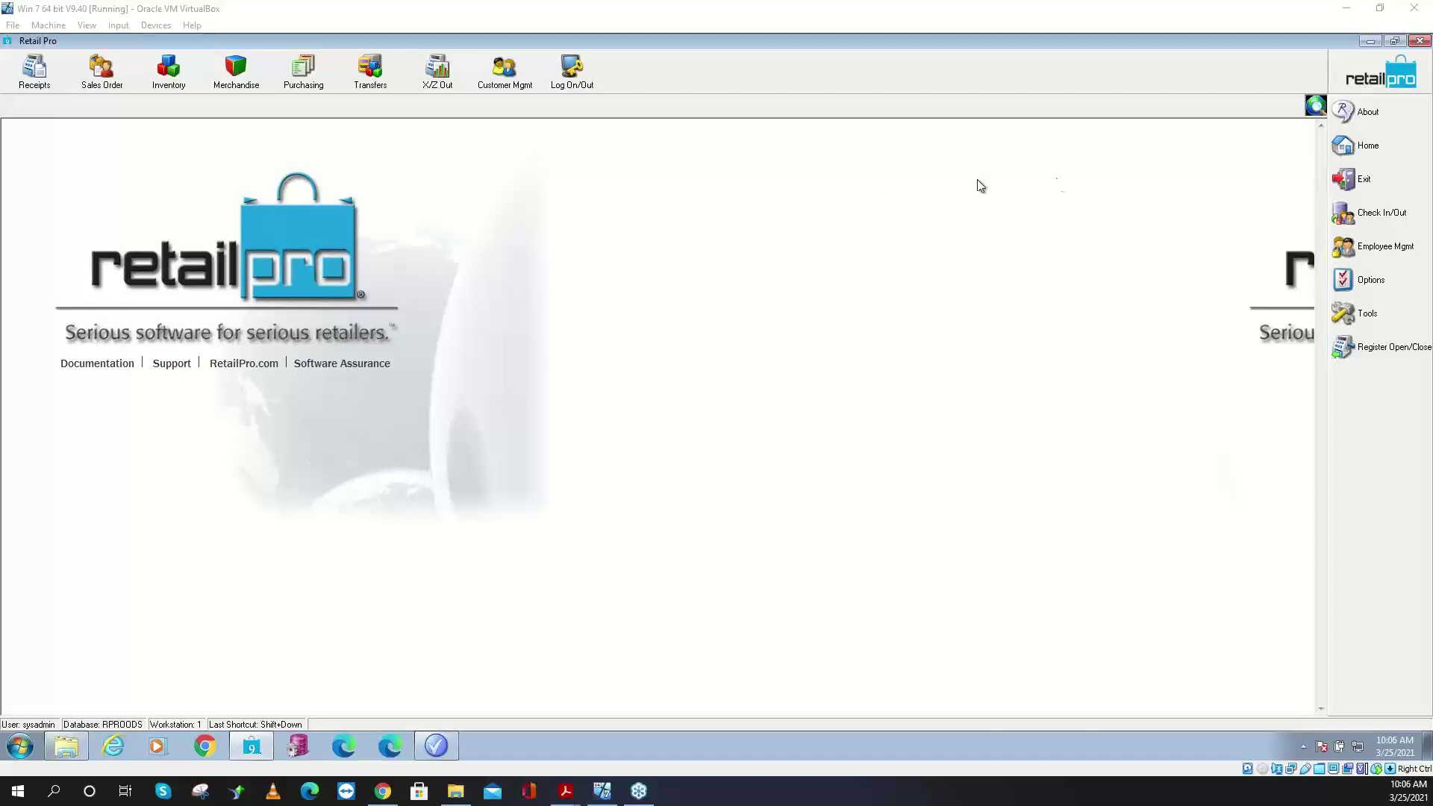
{"action": "left_click", "coordinate": [1370, 41]}
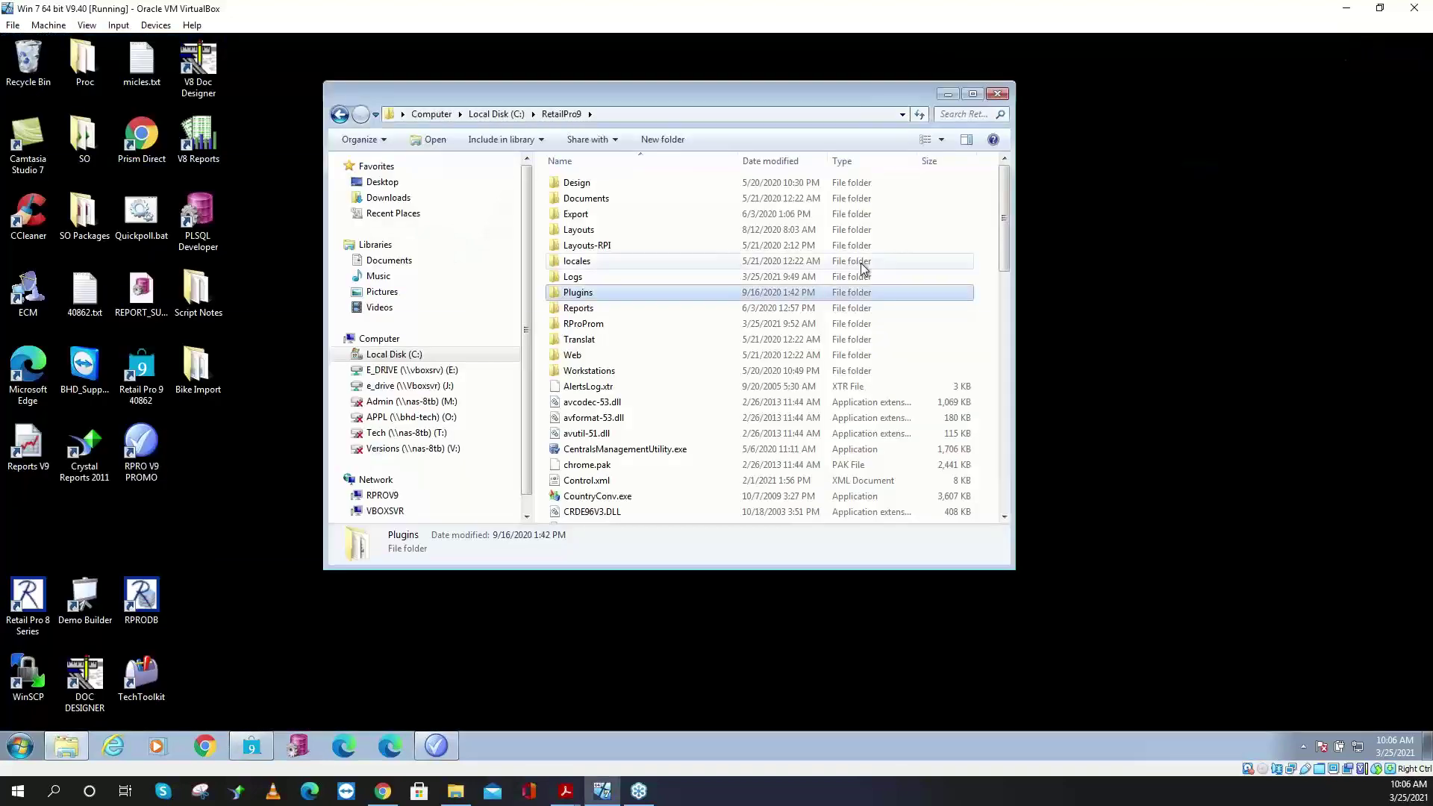
- Select RPROPROM.dll in Plugins and open the Run box with its previous command cleared
{"action": "double_click", "coordinate": [615, 294]}
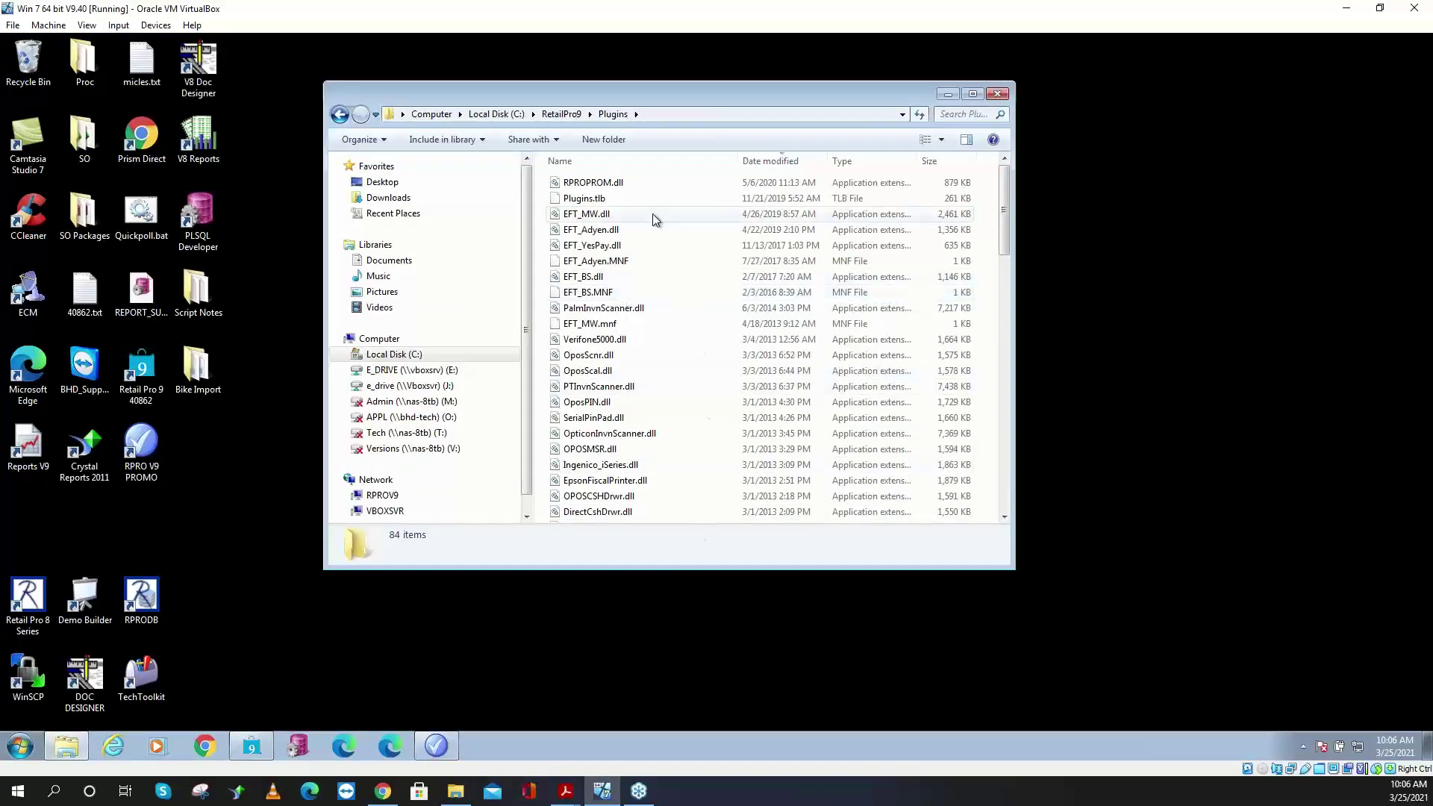
{"action": "left_click", "coordinate": [627, 183]}
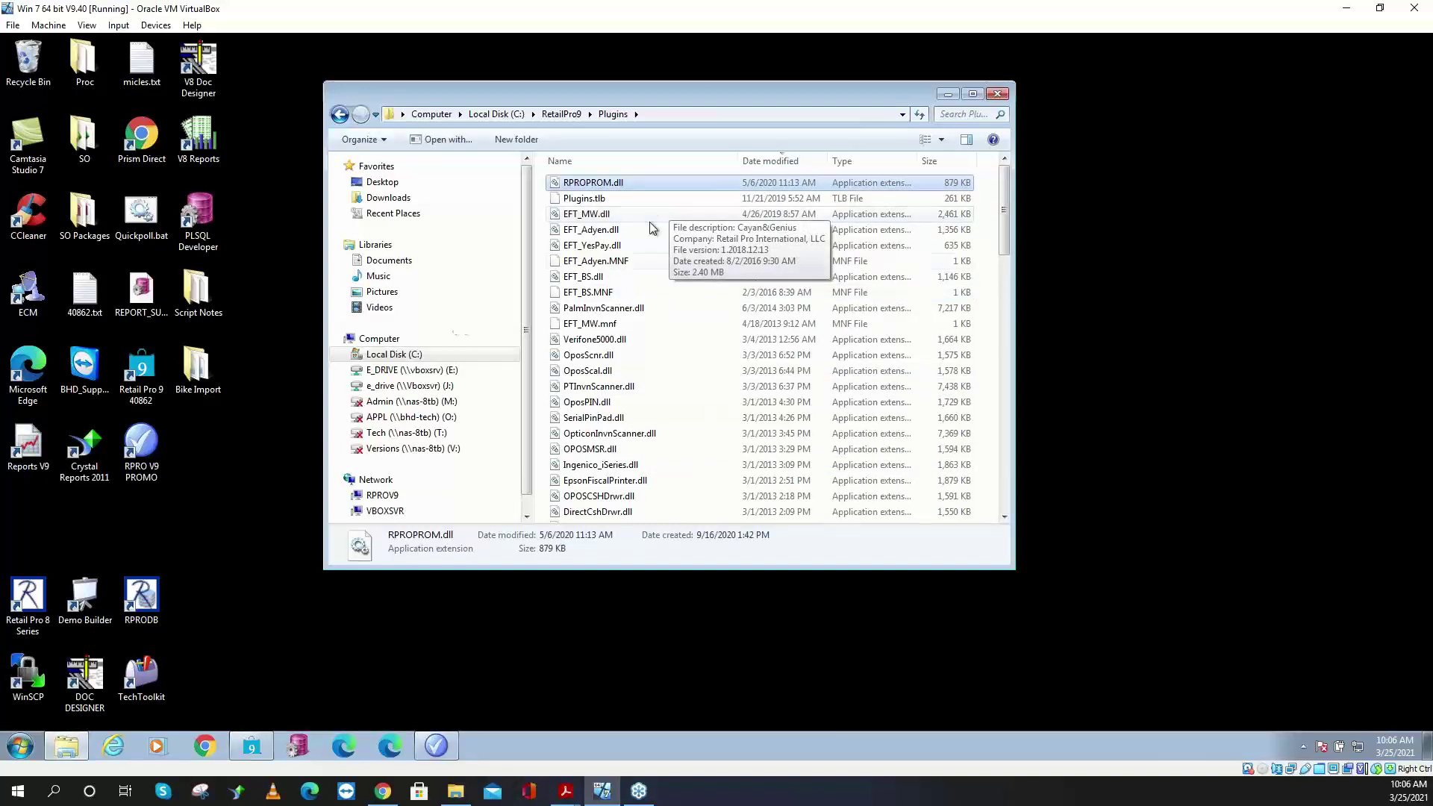
{"action": "left_click", "coordinate": [28, 750]}
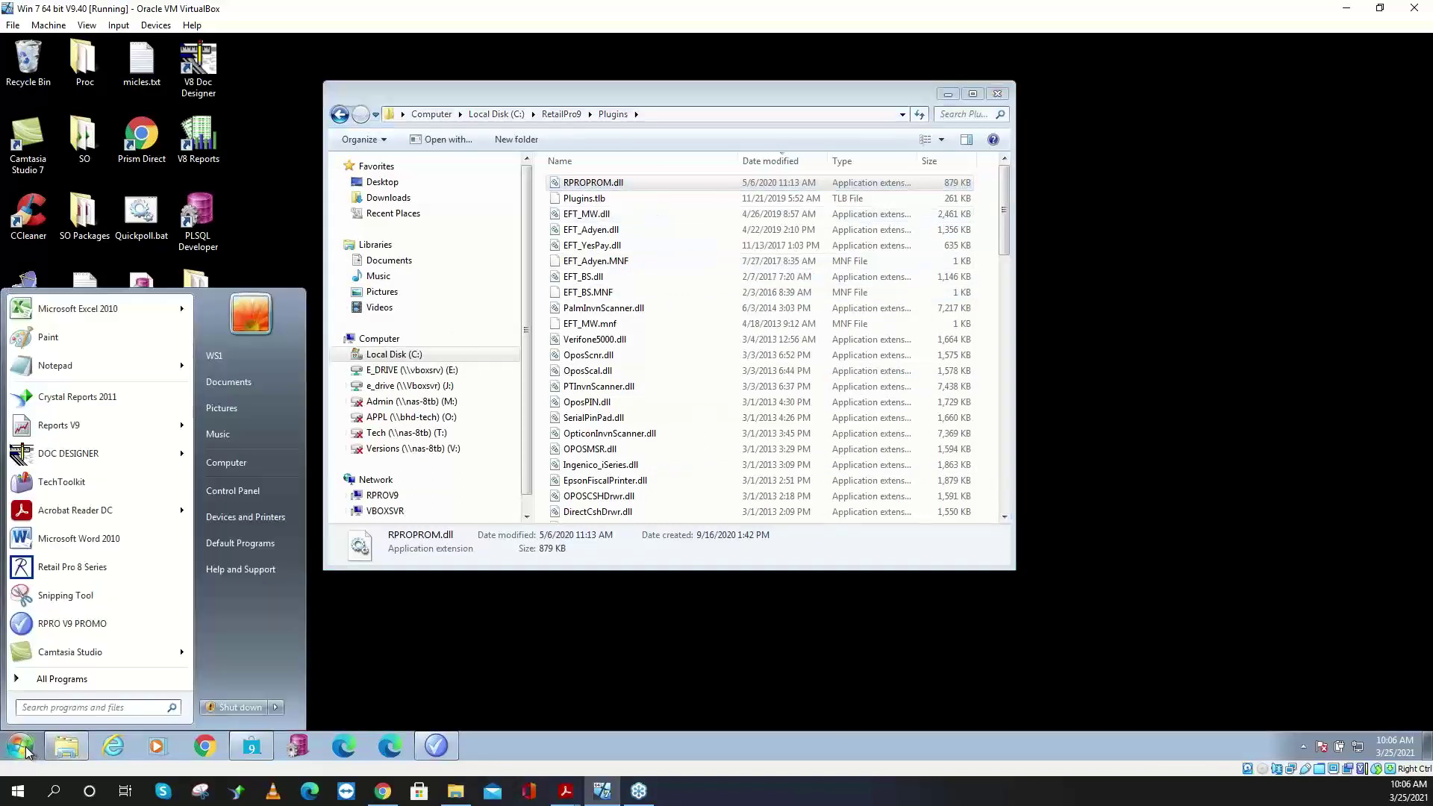
{"action": "type", "text": "run"}
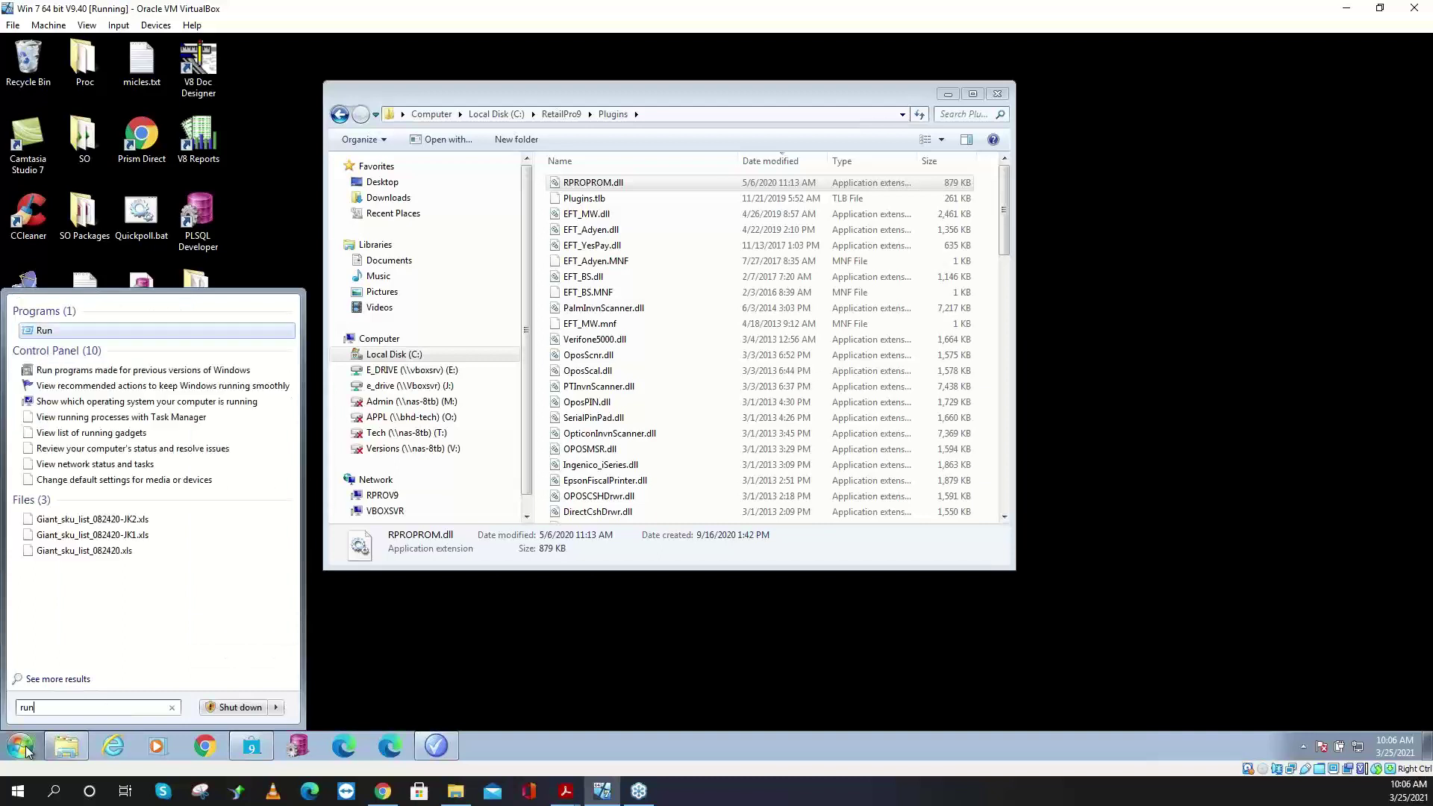
{"action": "key", "text": "Return"}
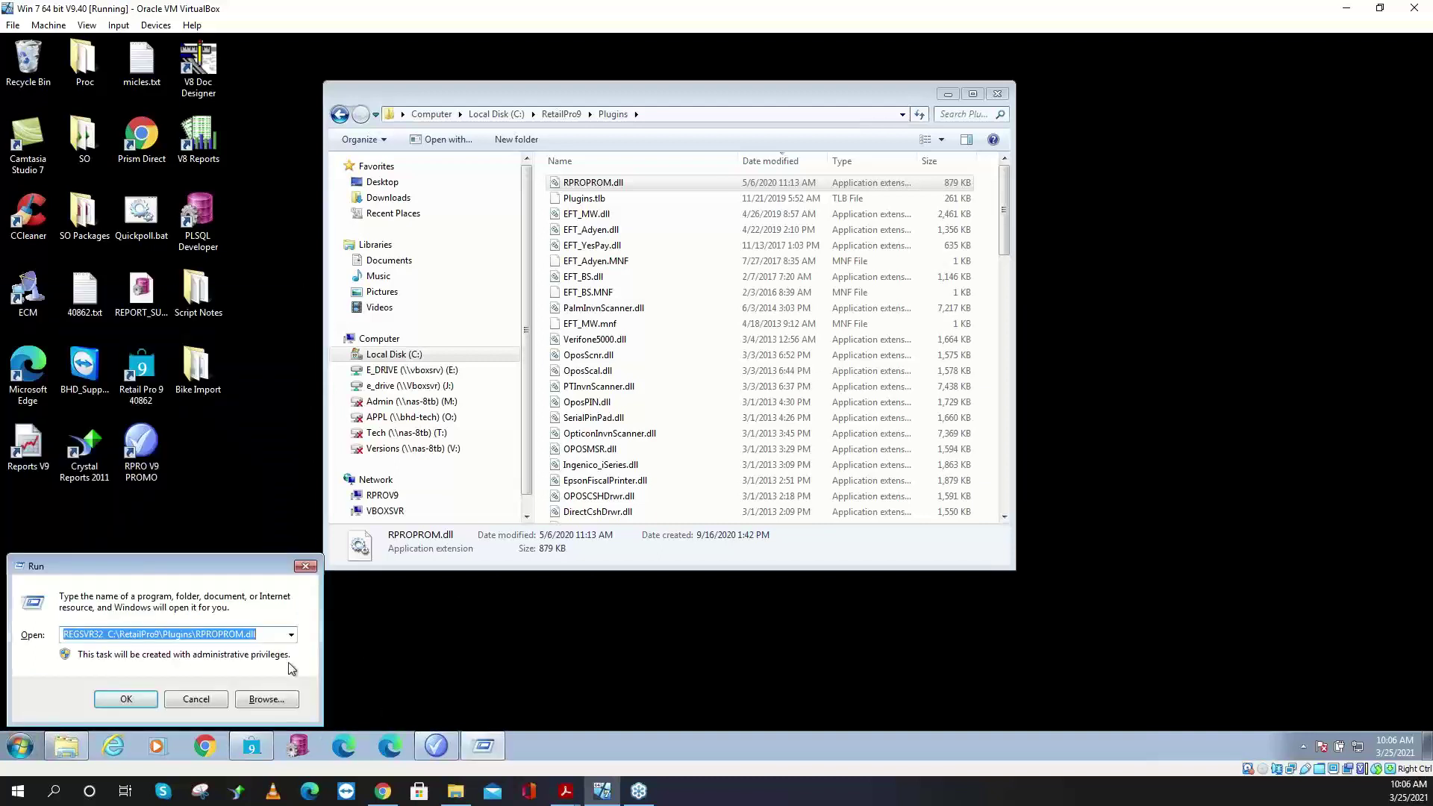
{"action": "left_click_drag", "start_coordinate": [203, 565], "coordinate": [428, 241]}
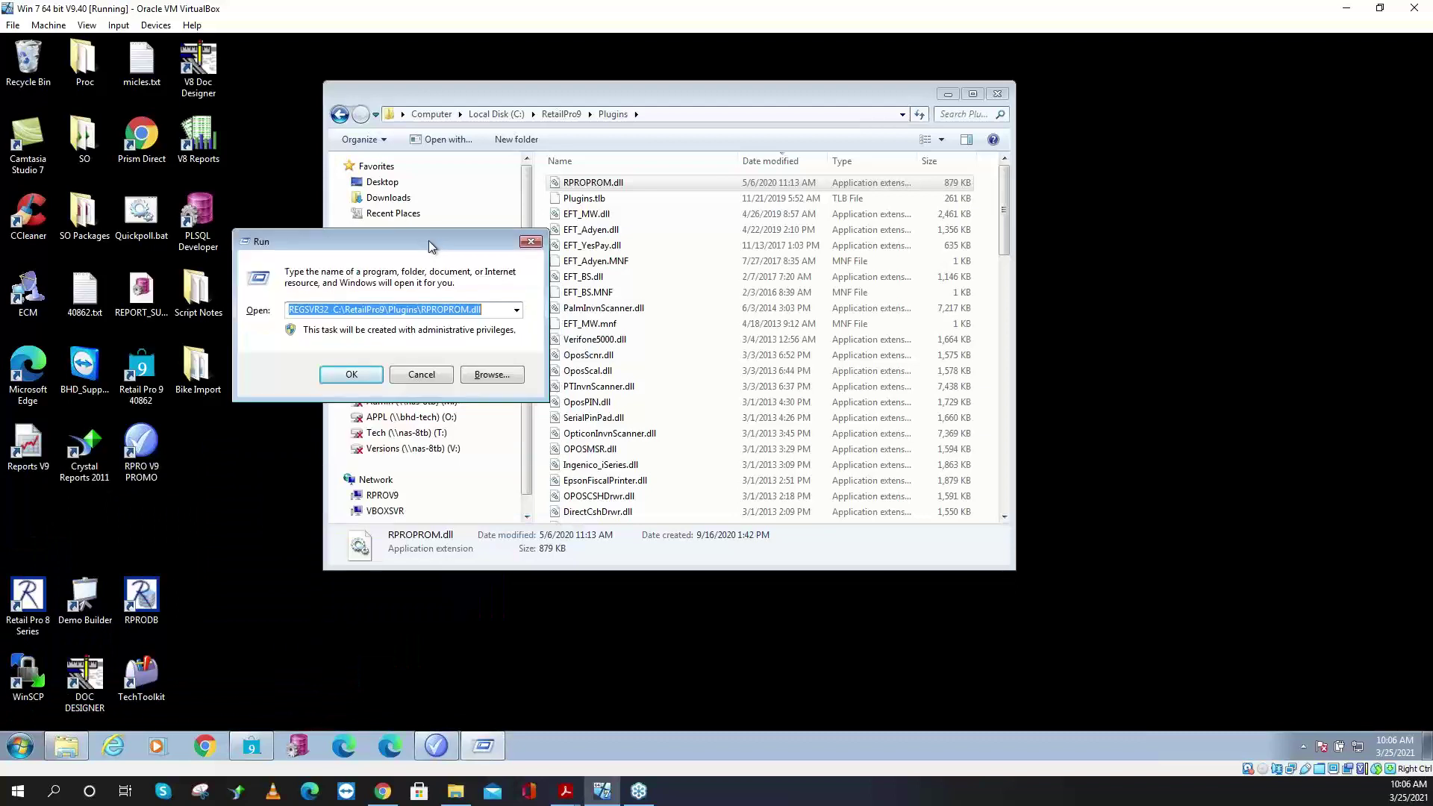
{"action": "left_click", "coordinate": [489, 313]}
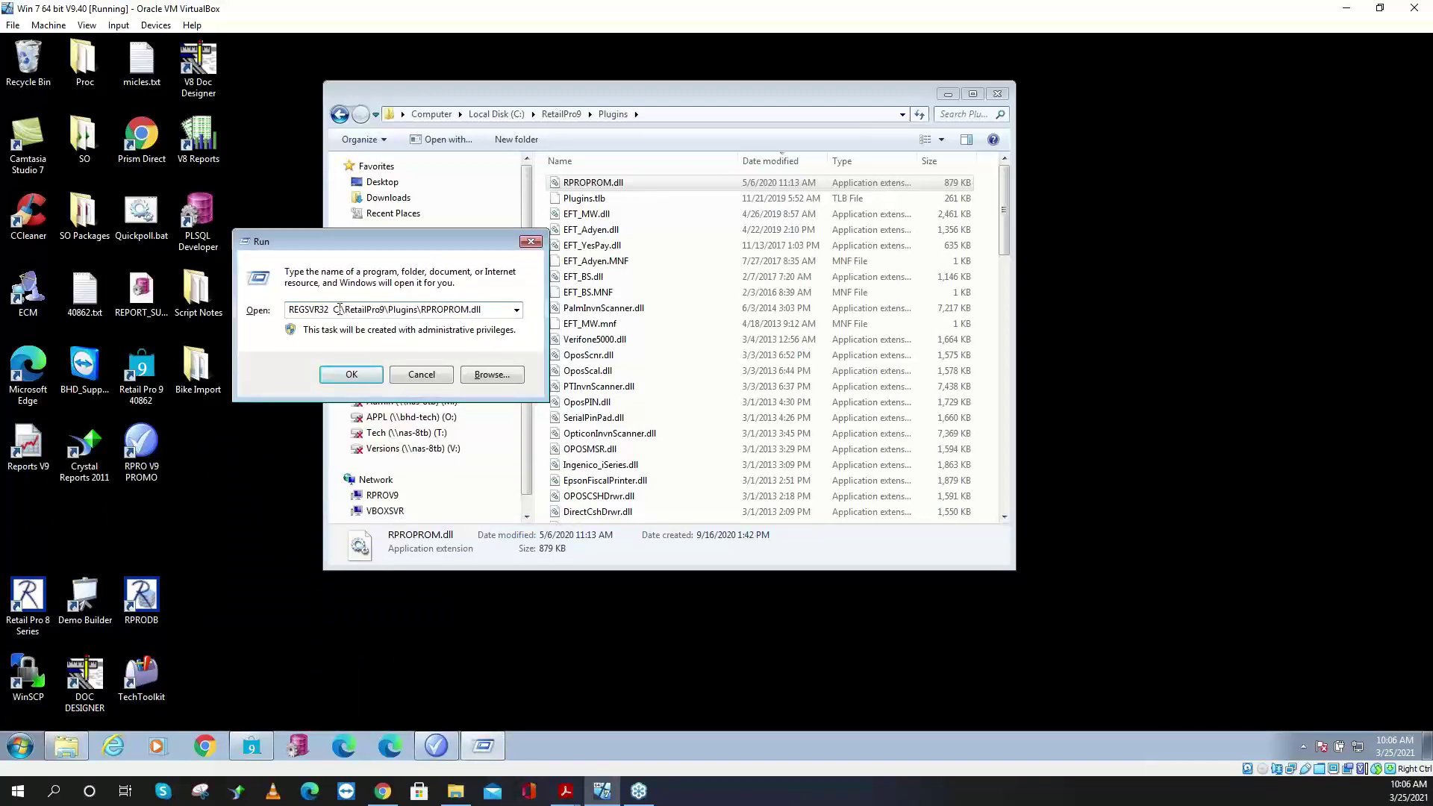
{"action": "left_click_drag", "start_coordinate": [331, 309], "coordinate": [249, 337]}
{"action": "key", "text": "ctrl+a"}
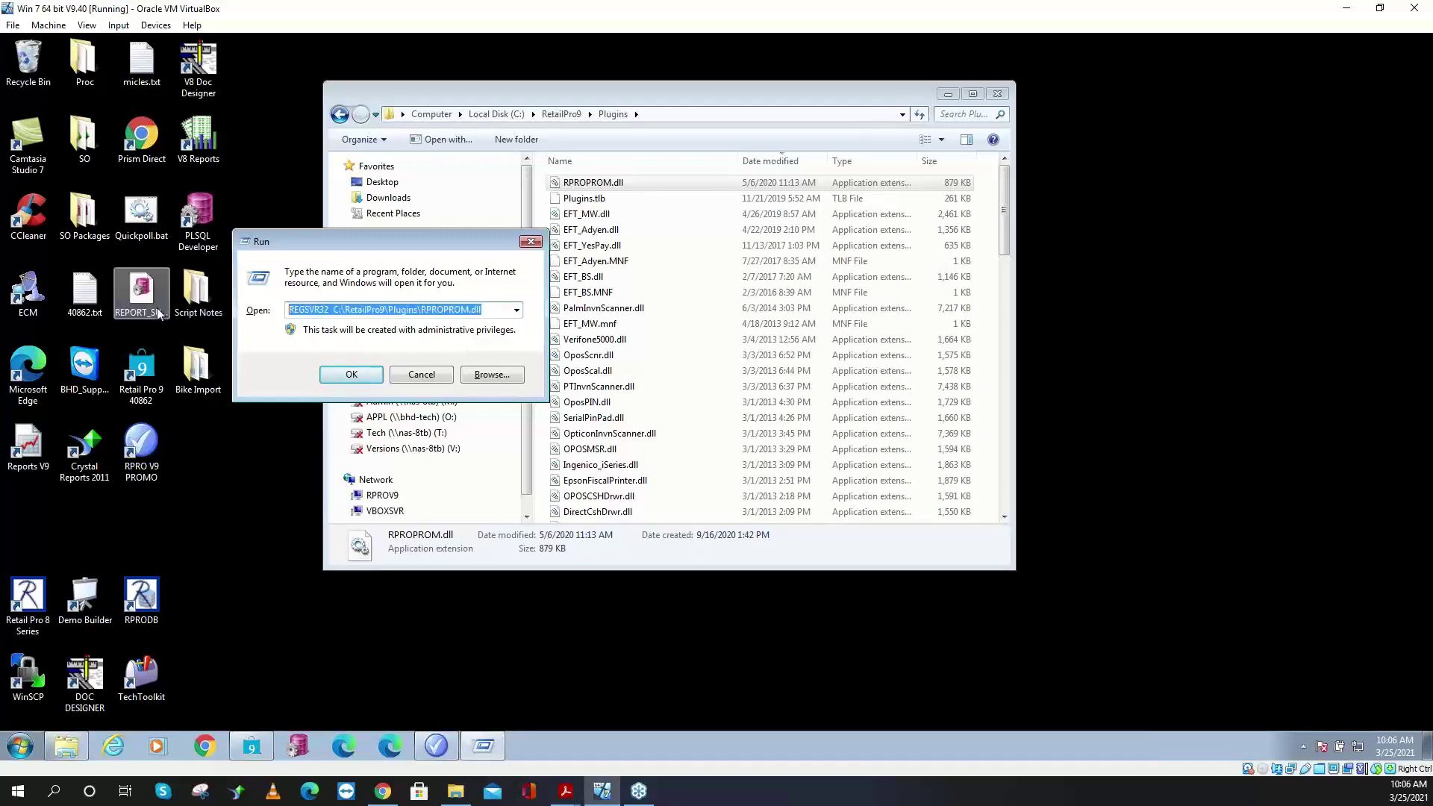
{"action": "key", "text": "BackSpace"}
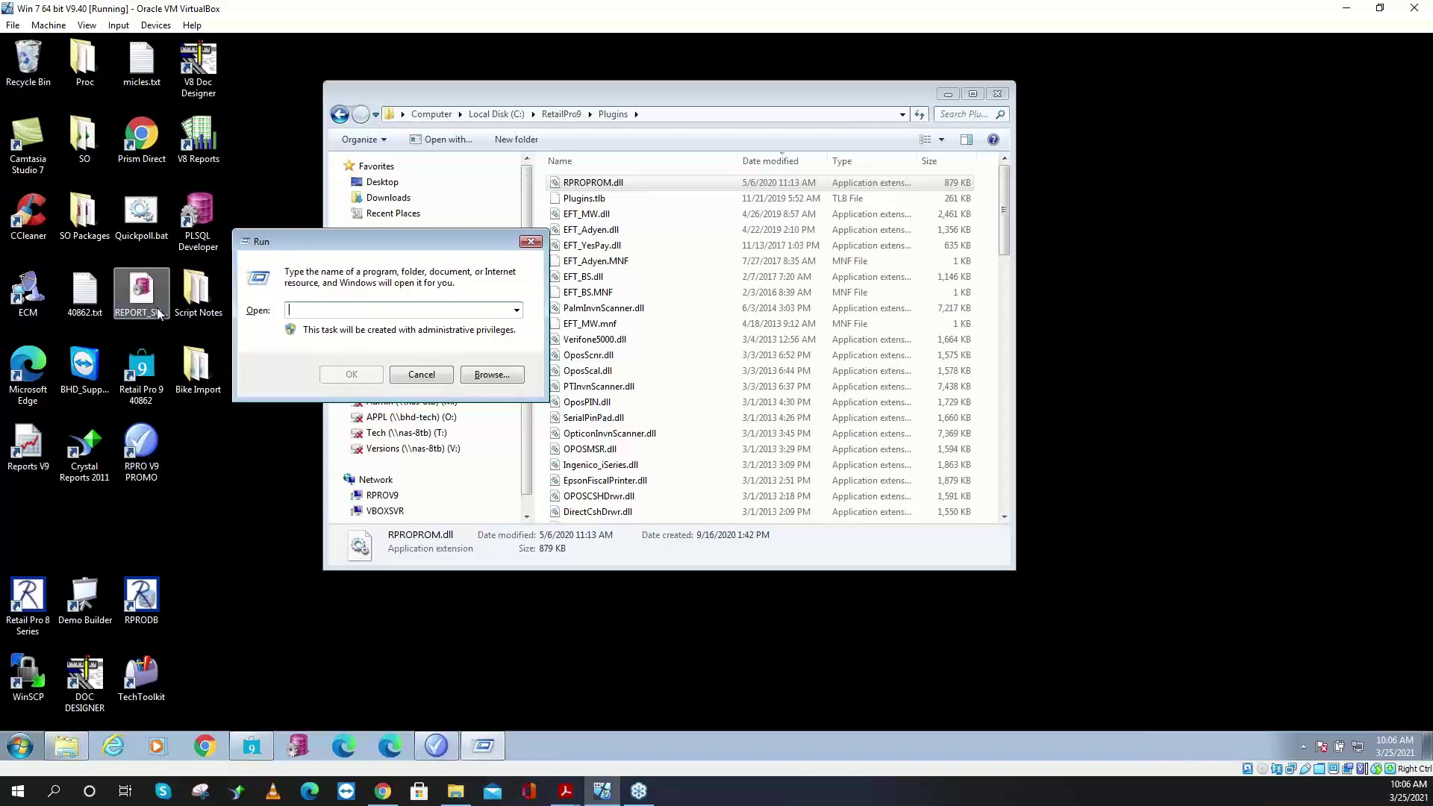
- Run REGSVR32 with the dragged-in RPROPROM.dll path and dismiss the success message
{"action": "type", "text": "REGSVR32"}
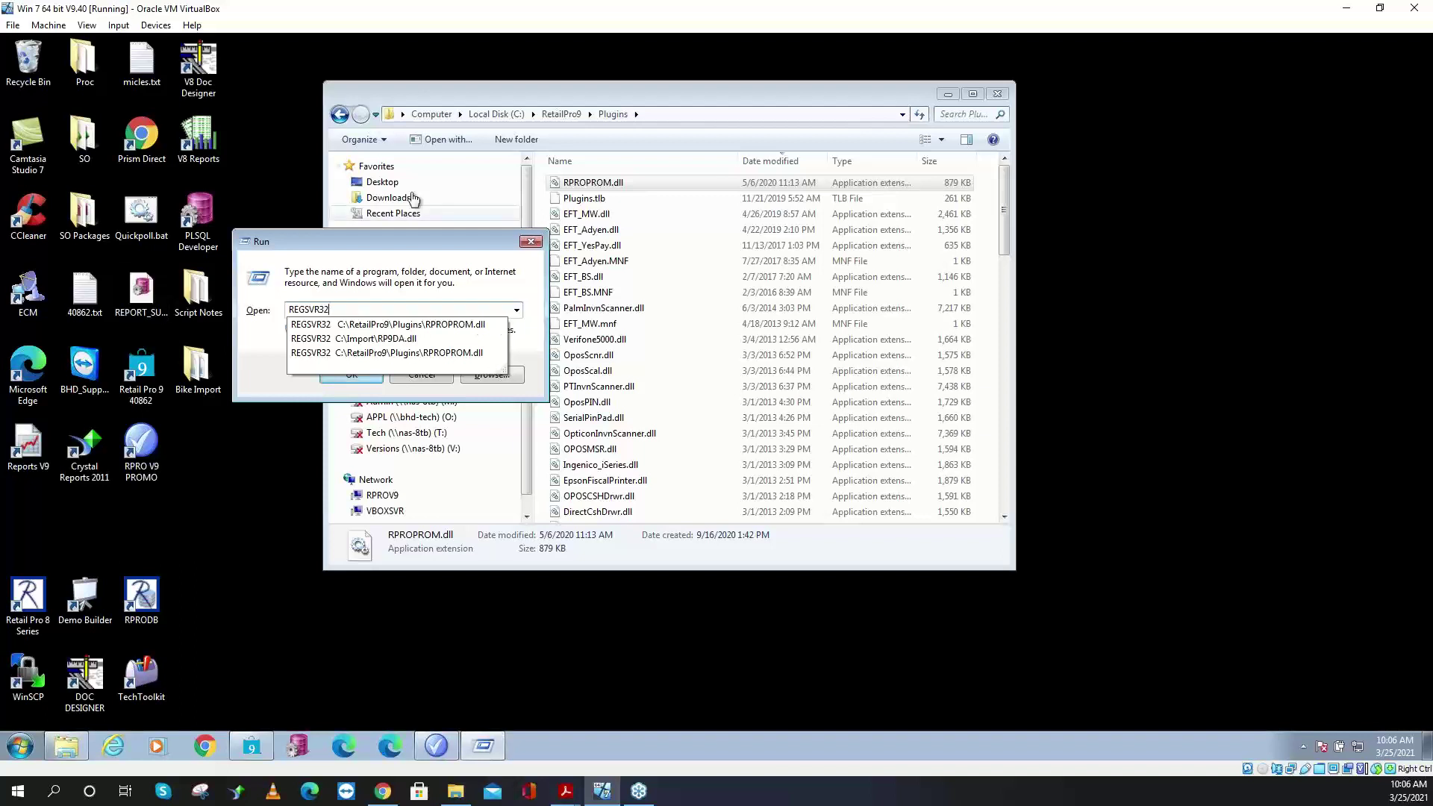
{"action": "key", "text": "Escape"}
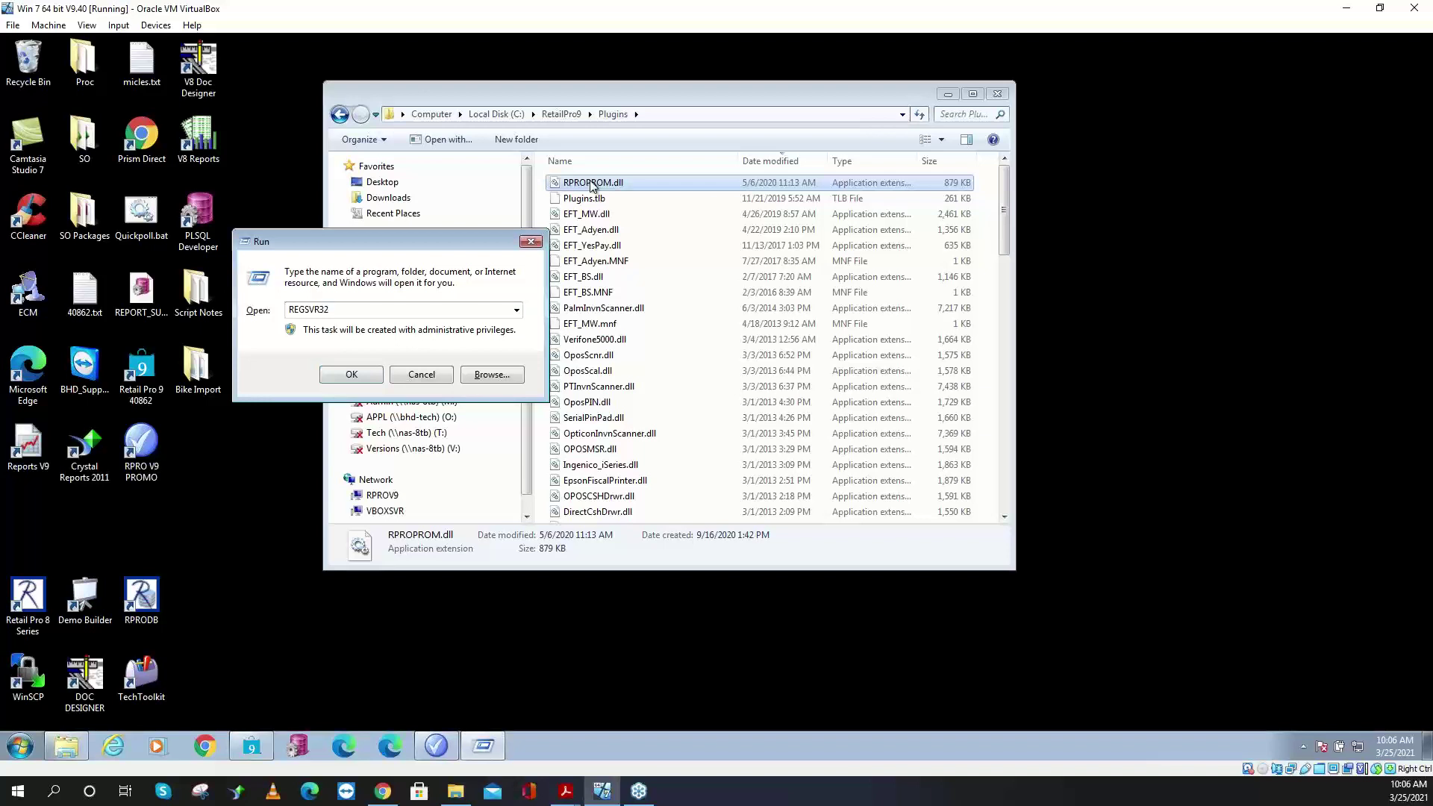
{"action": "left_click_drag", "start_coordinate": [590, 186], "coordinate": [425, 306]}
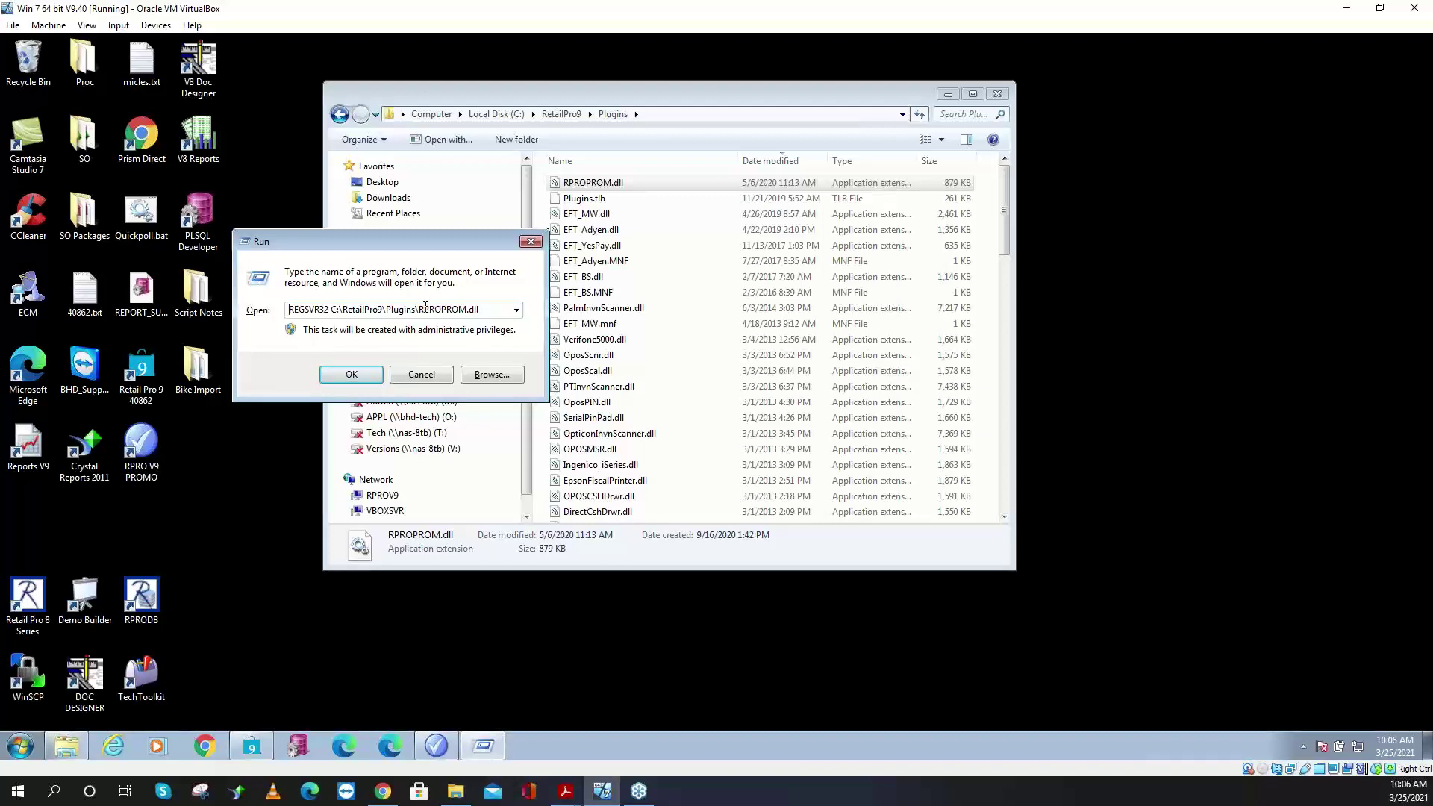
{"action": "left_click", "coordinate": [351, 375]}
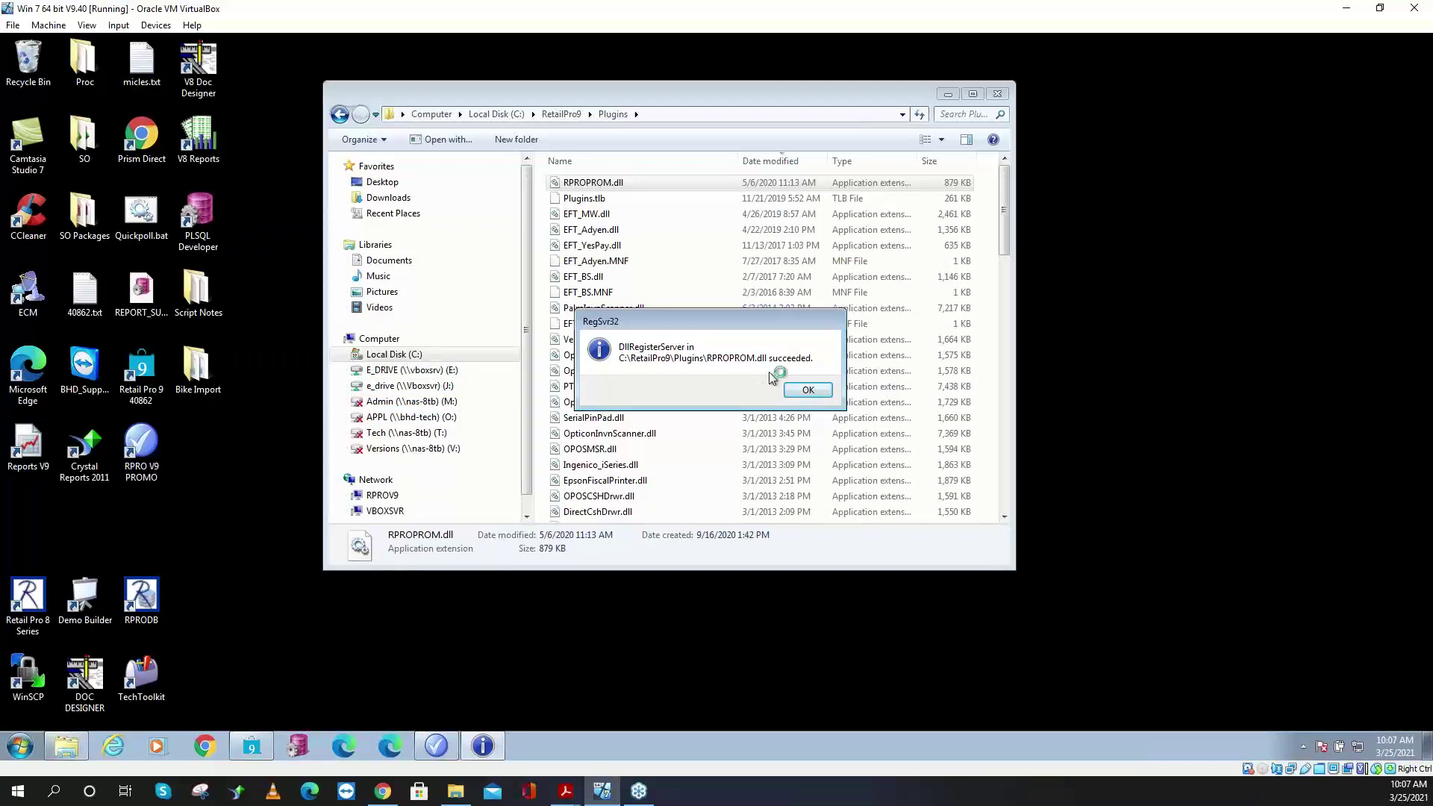
{"action": "left_click_drag", "start_coordinate": [726, 322], "coordinate": [621, 217]}
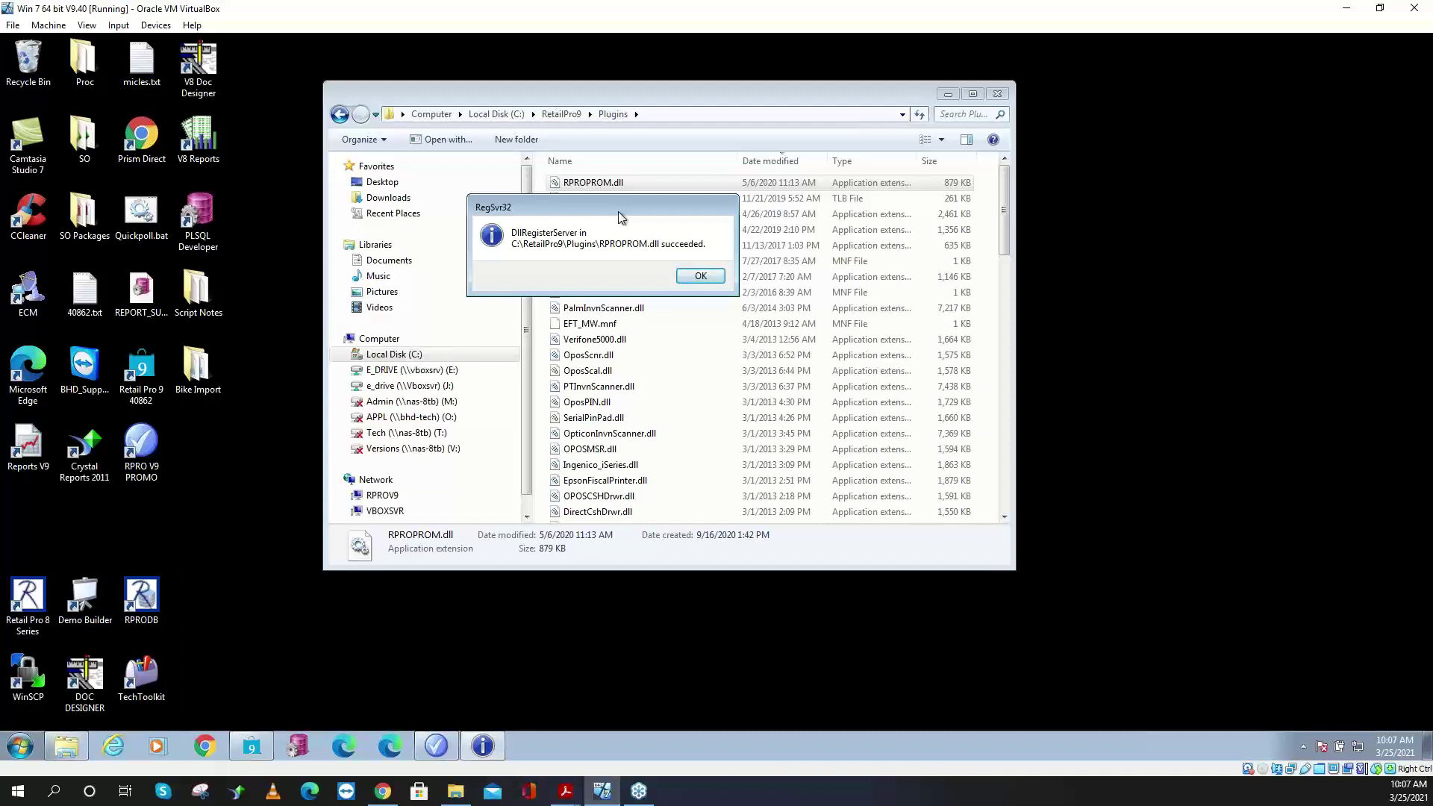
{"action": "left_click", "coordinate": [700, 277]}
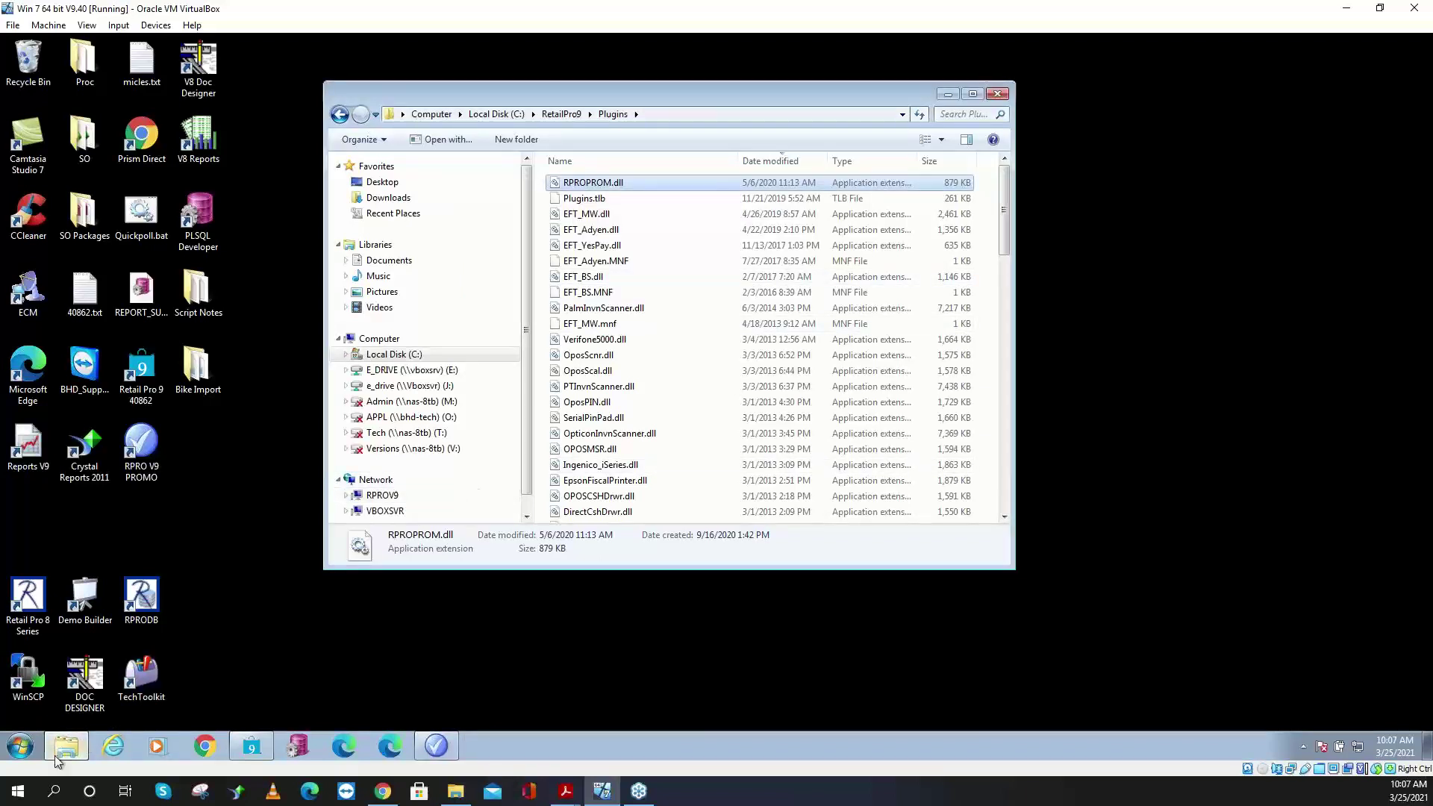
- Copy the REGSVR32 RPROPROM.dll command from the Run box and close it
{"action": "left_click", "coordinate": [20, 754]}
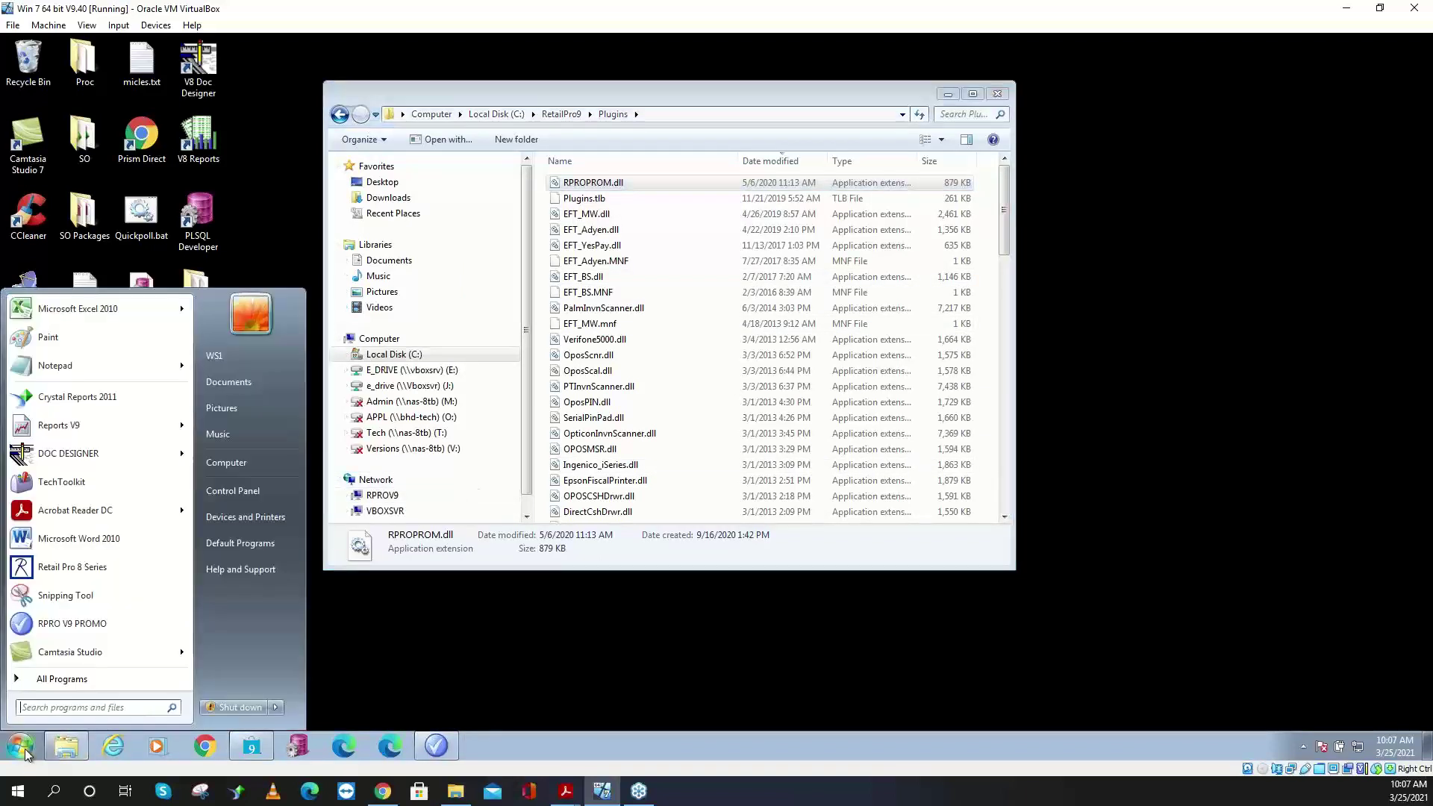
{"action": "type", "text": "run"}
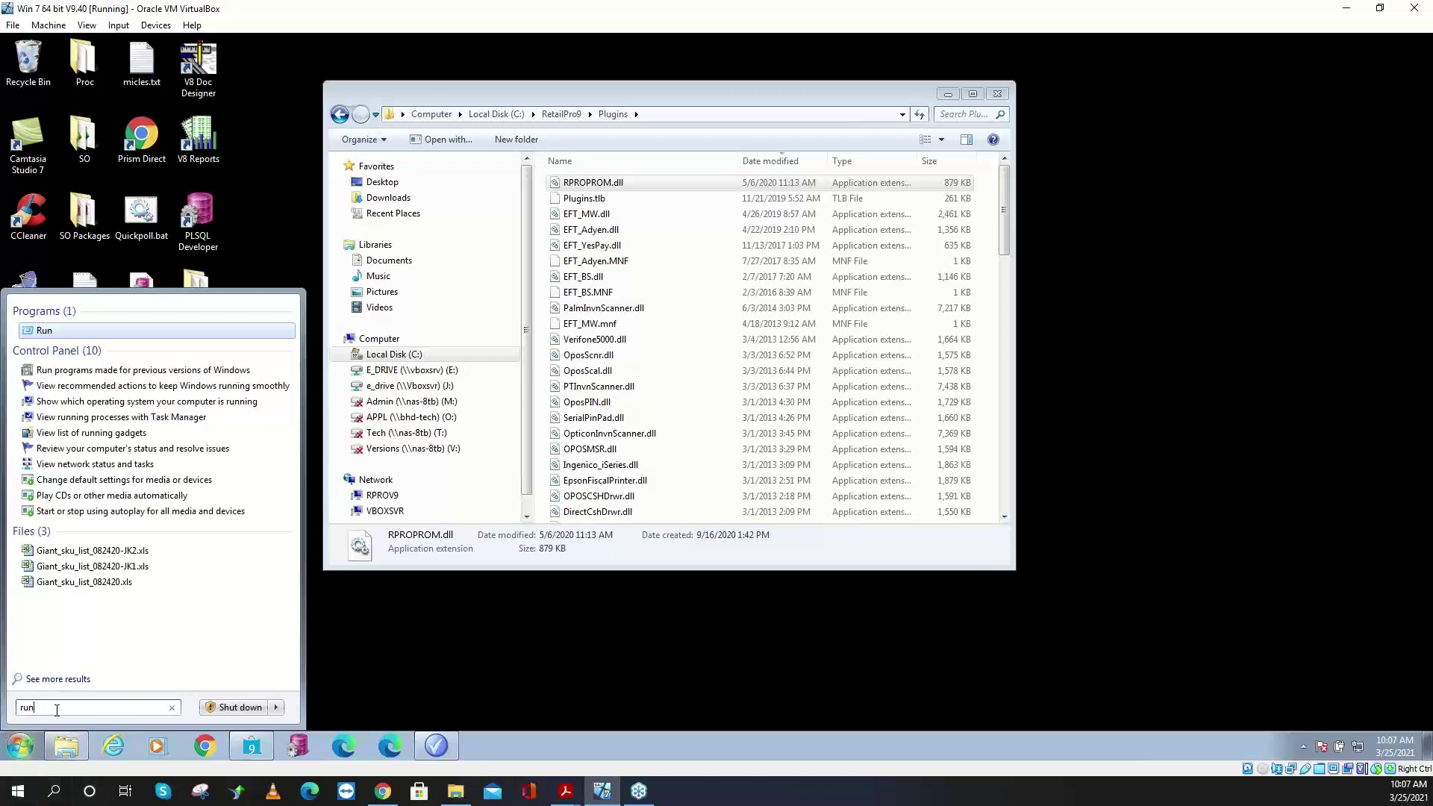
{"action": "left_click", "coordinate": [100, 326]}
{"action": "right_click", "coordinate": [105, 634]}
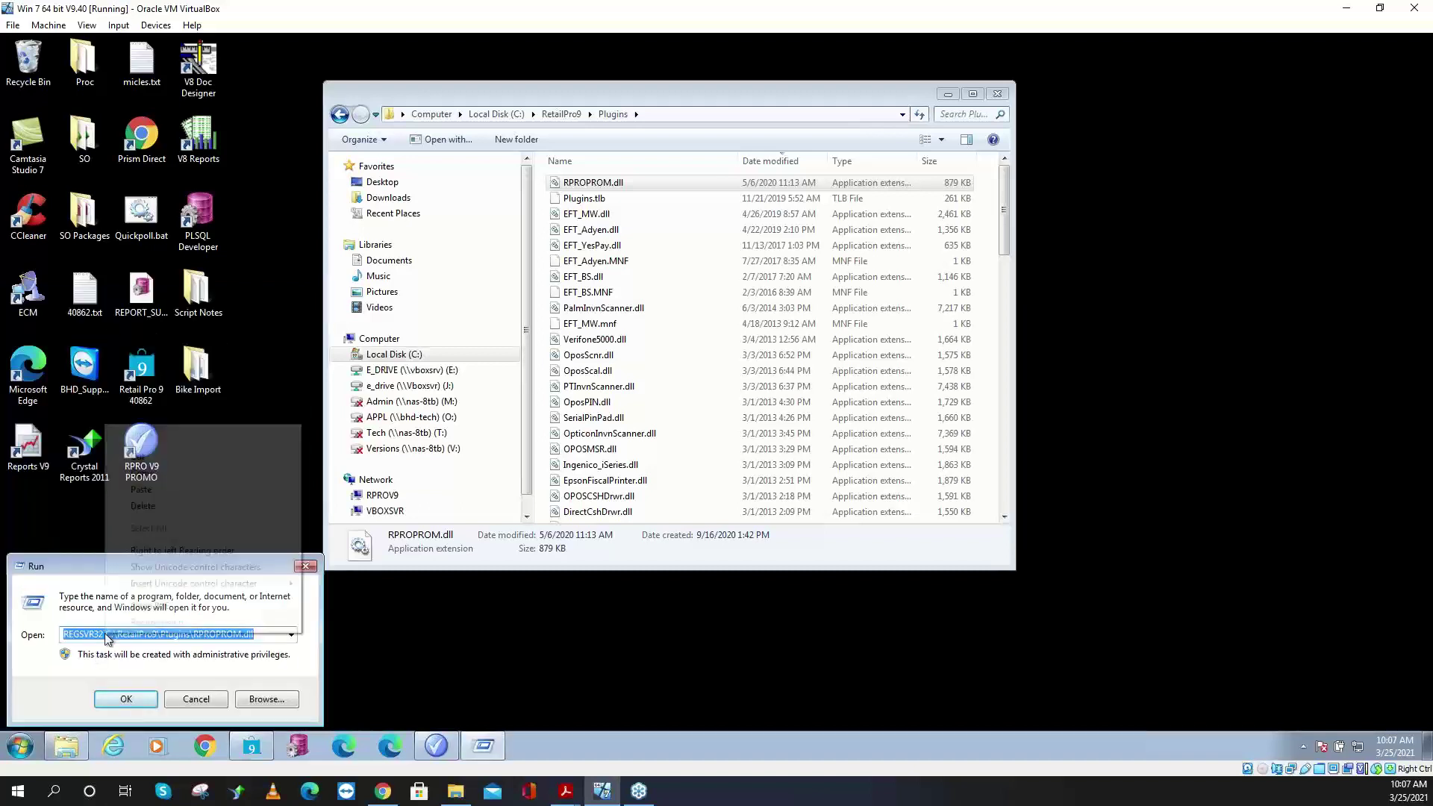
{"action": "left_click", "coordinate": [176, 478]}
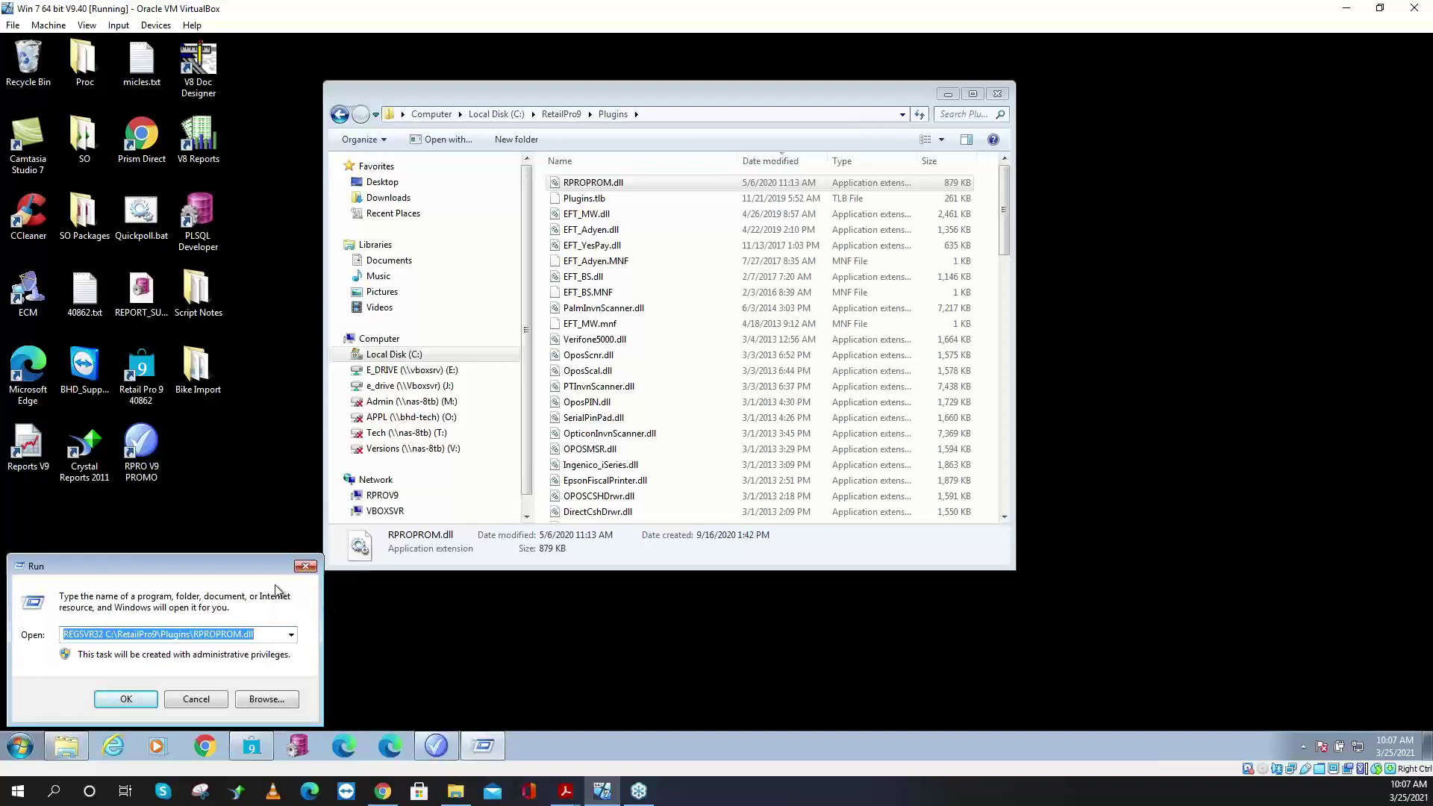
{"action": "left_click", "coordinate": [305, 568]}
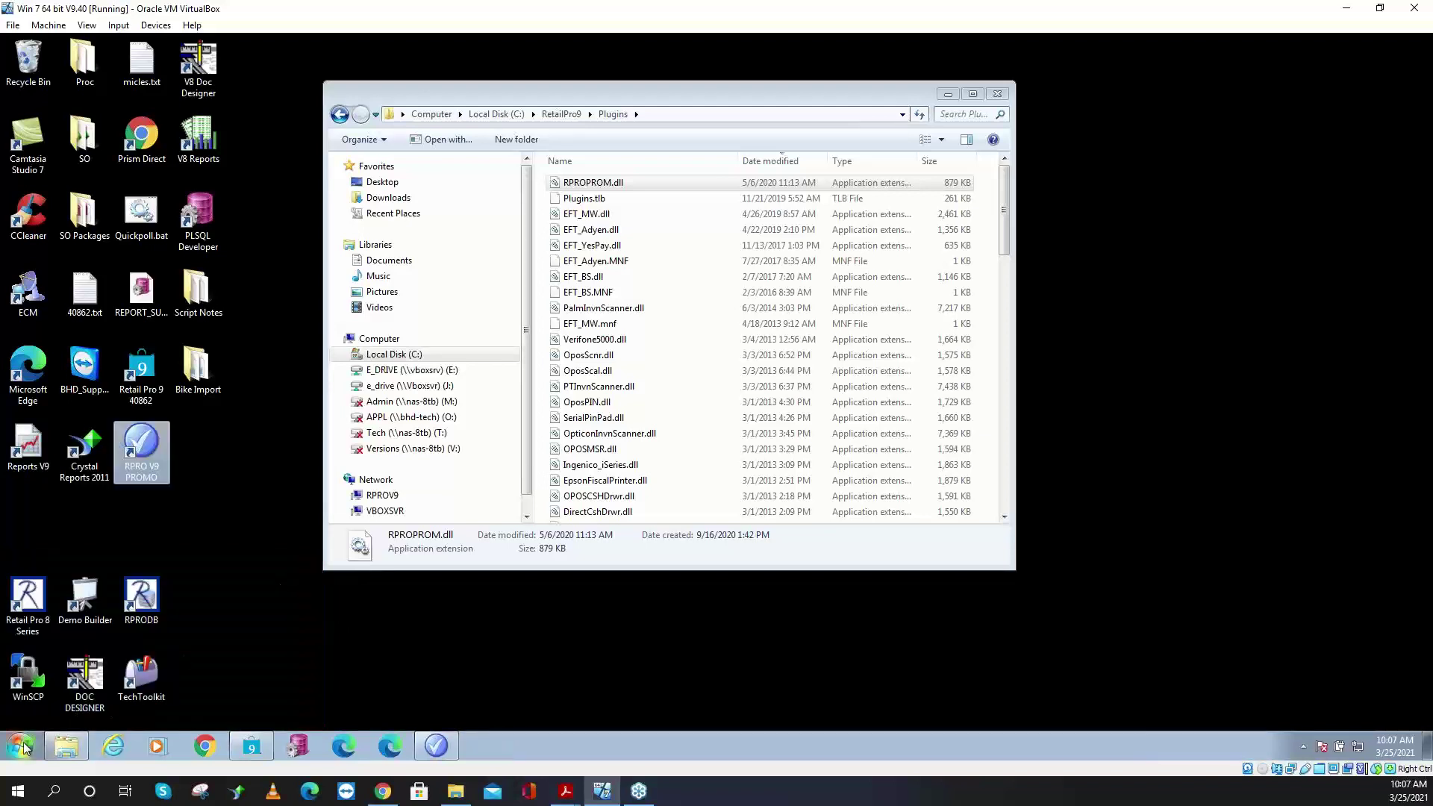
- Run the pasted REGSVR32 command in an administrator cmd prompt, dismiss the message, close cmd
{"action": "left_click", "coordinate": [21, 746]}
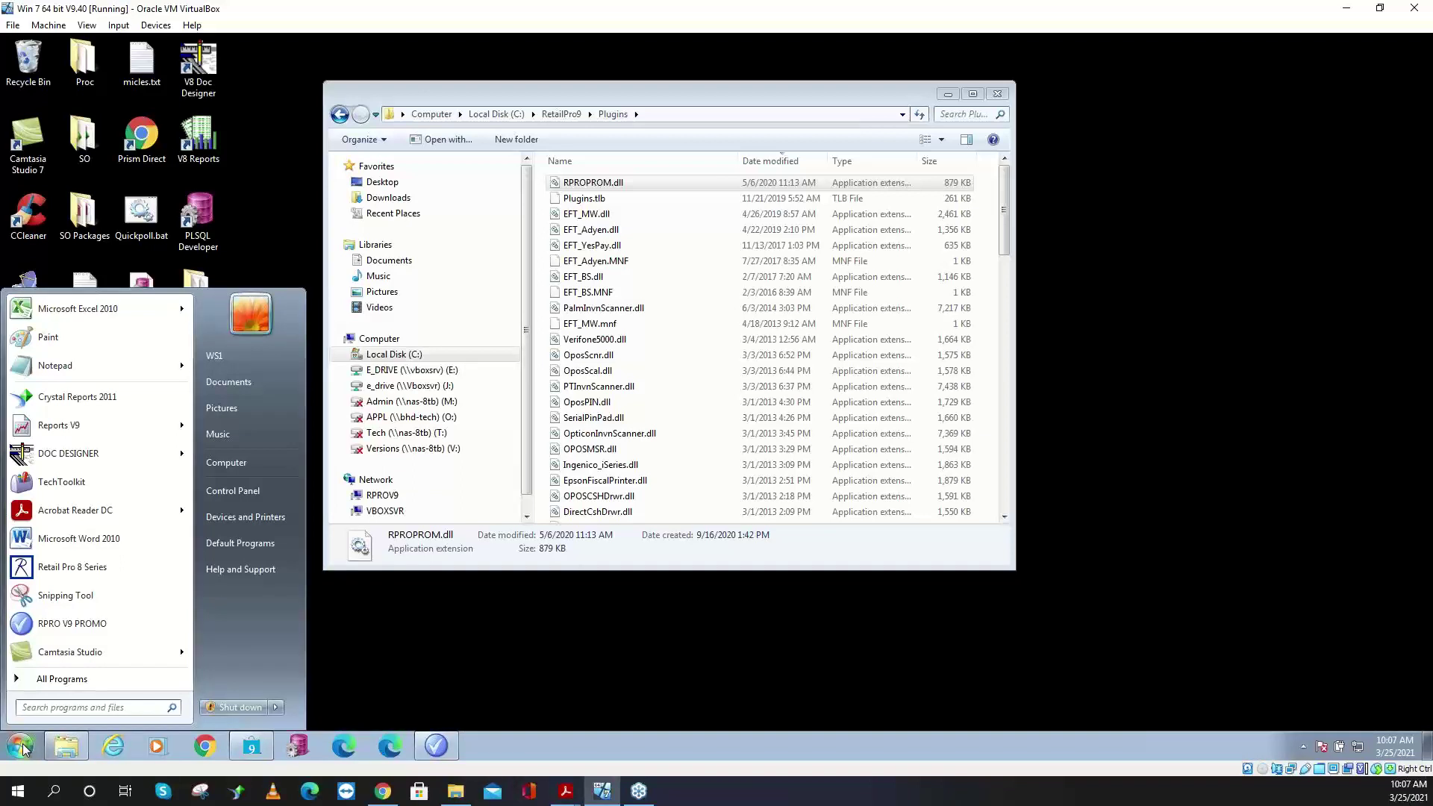
{"action": "type", "text": "cmd"}
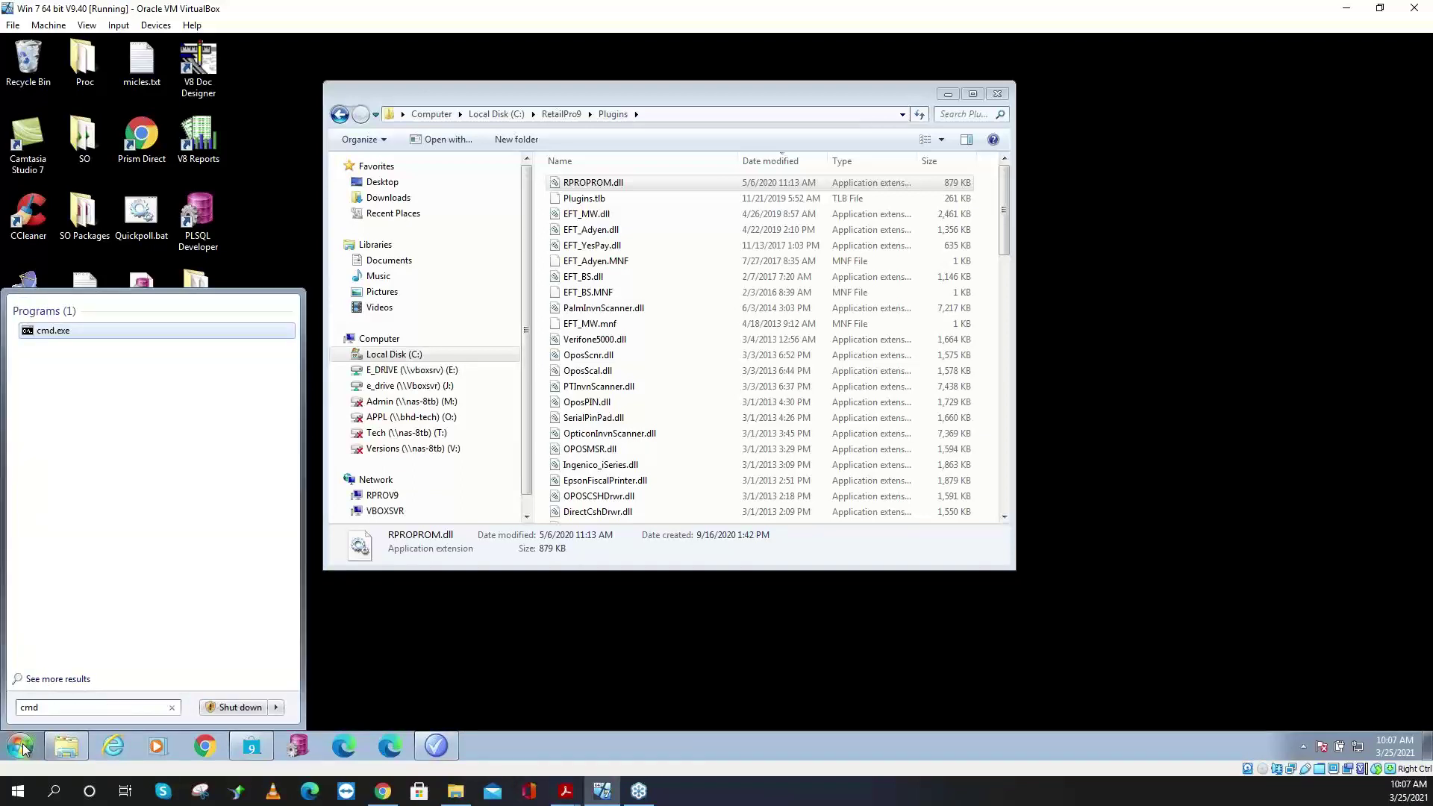
{"action": "right_click", "coordinate": [79, 333]}
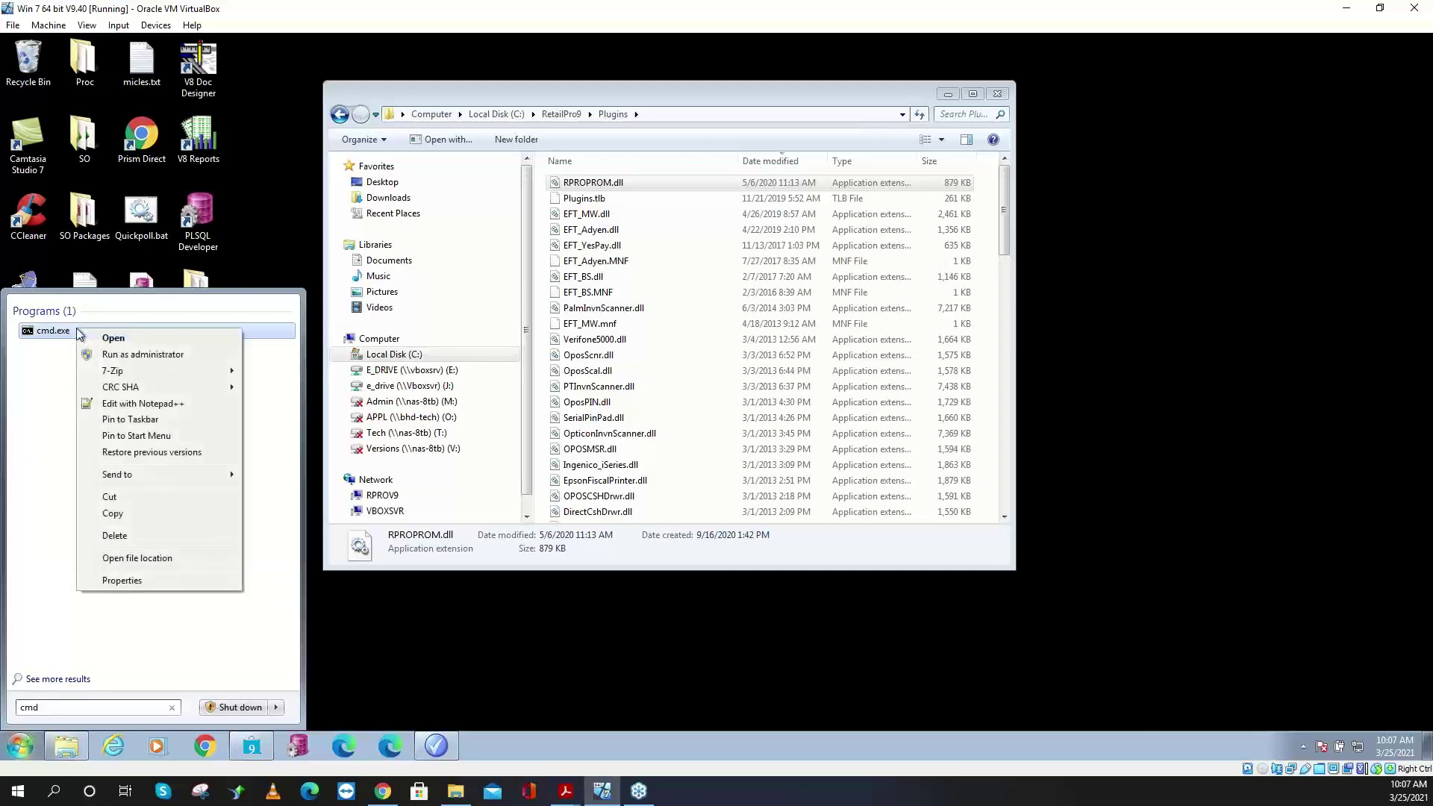
{"action": "left_click", "coordinate": [165, 356]}
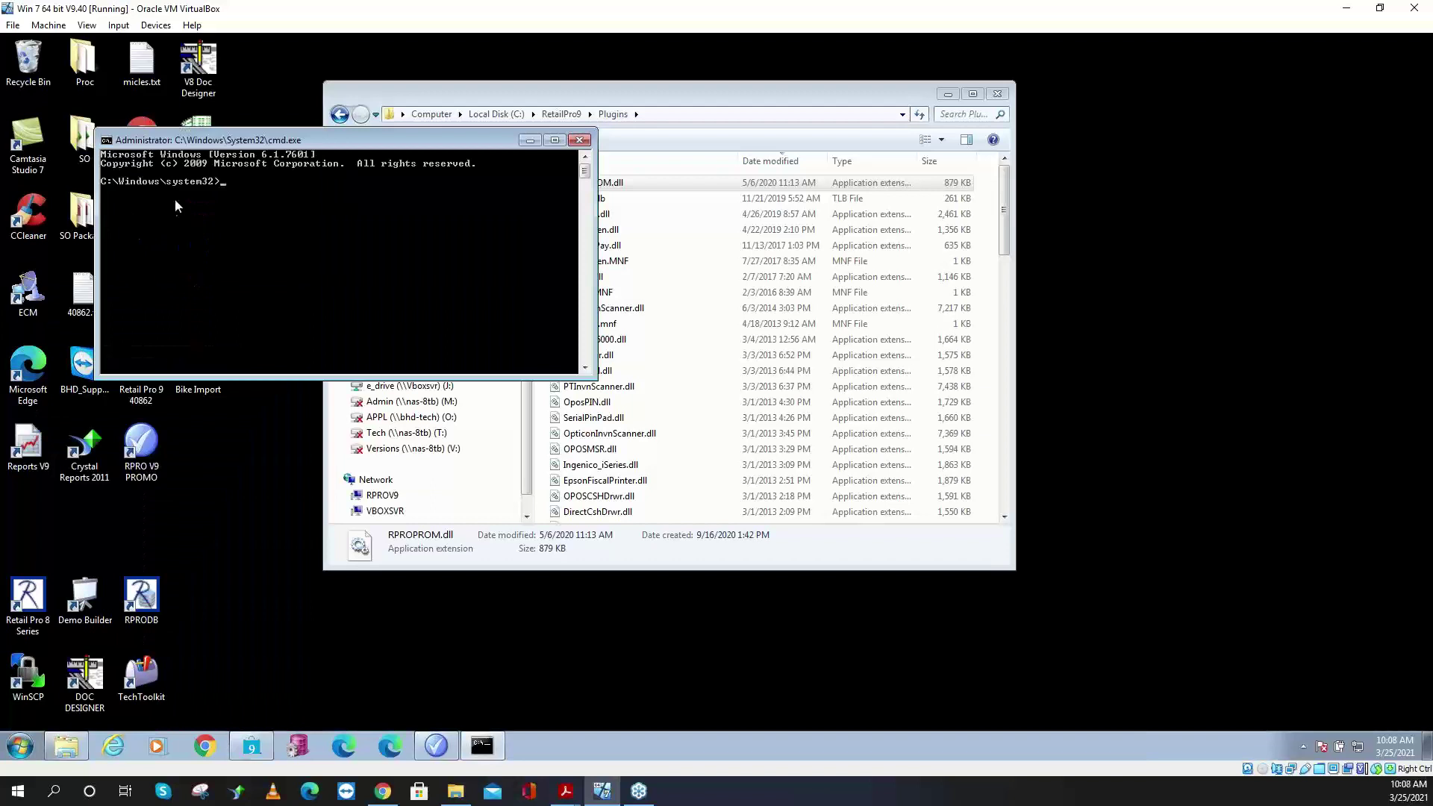
{"action": "right_click", "coordinate": [149, 141]}
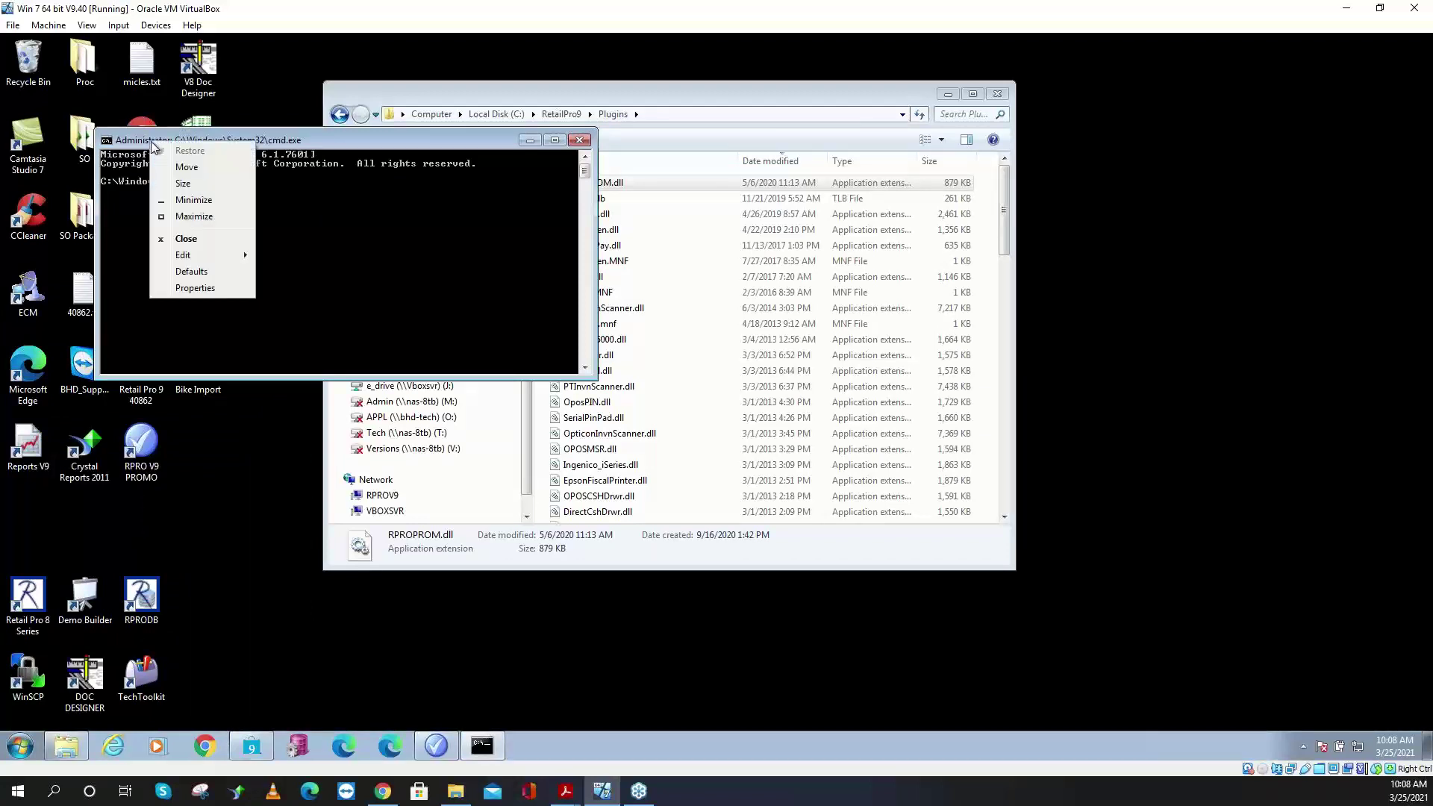
{"action": "mouse_move", "coordinate": [188, 255]}
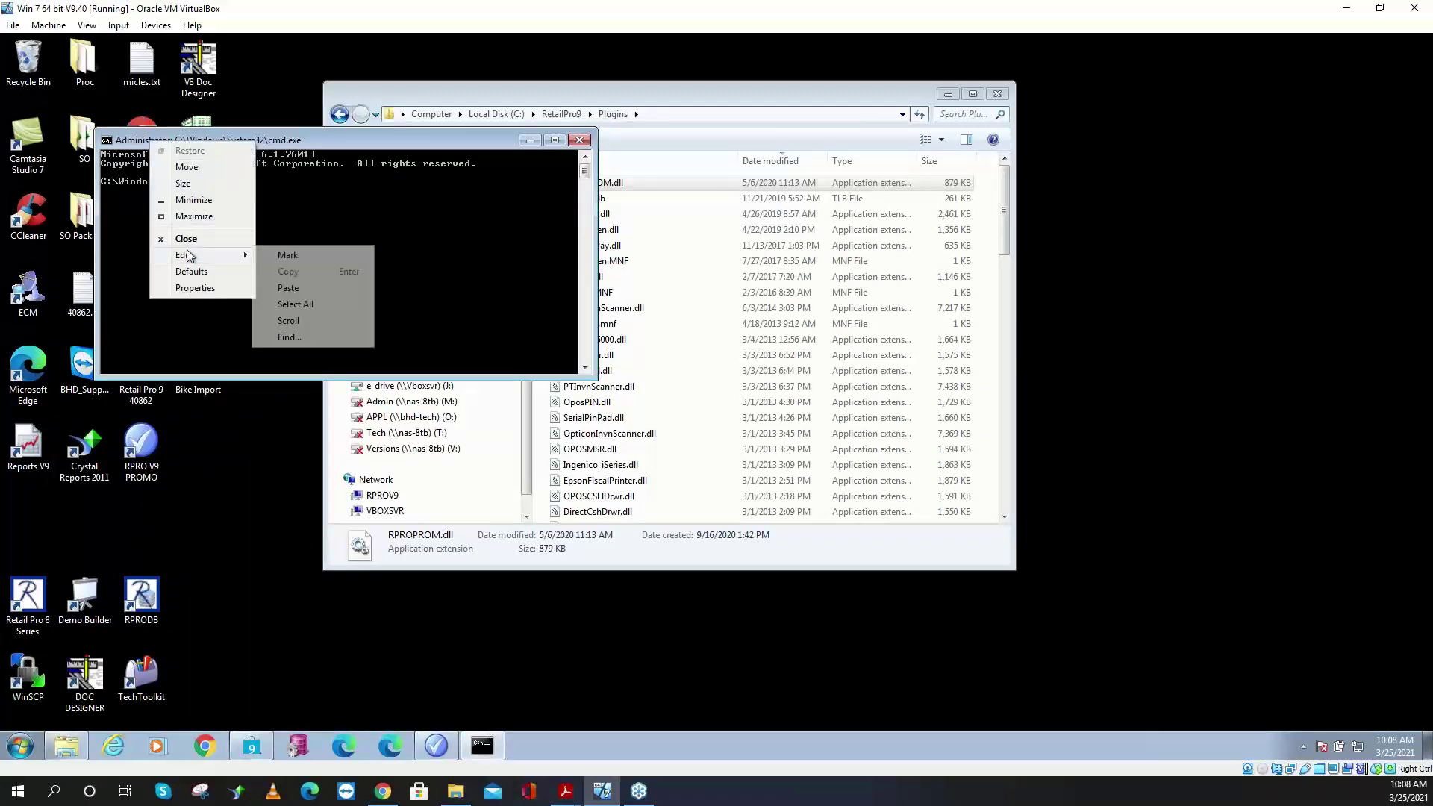
{"action": "left_click", "coordinate": [287, 288]}
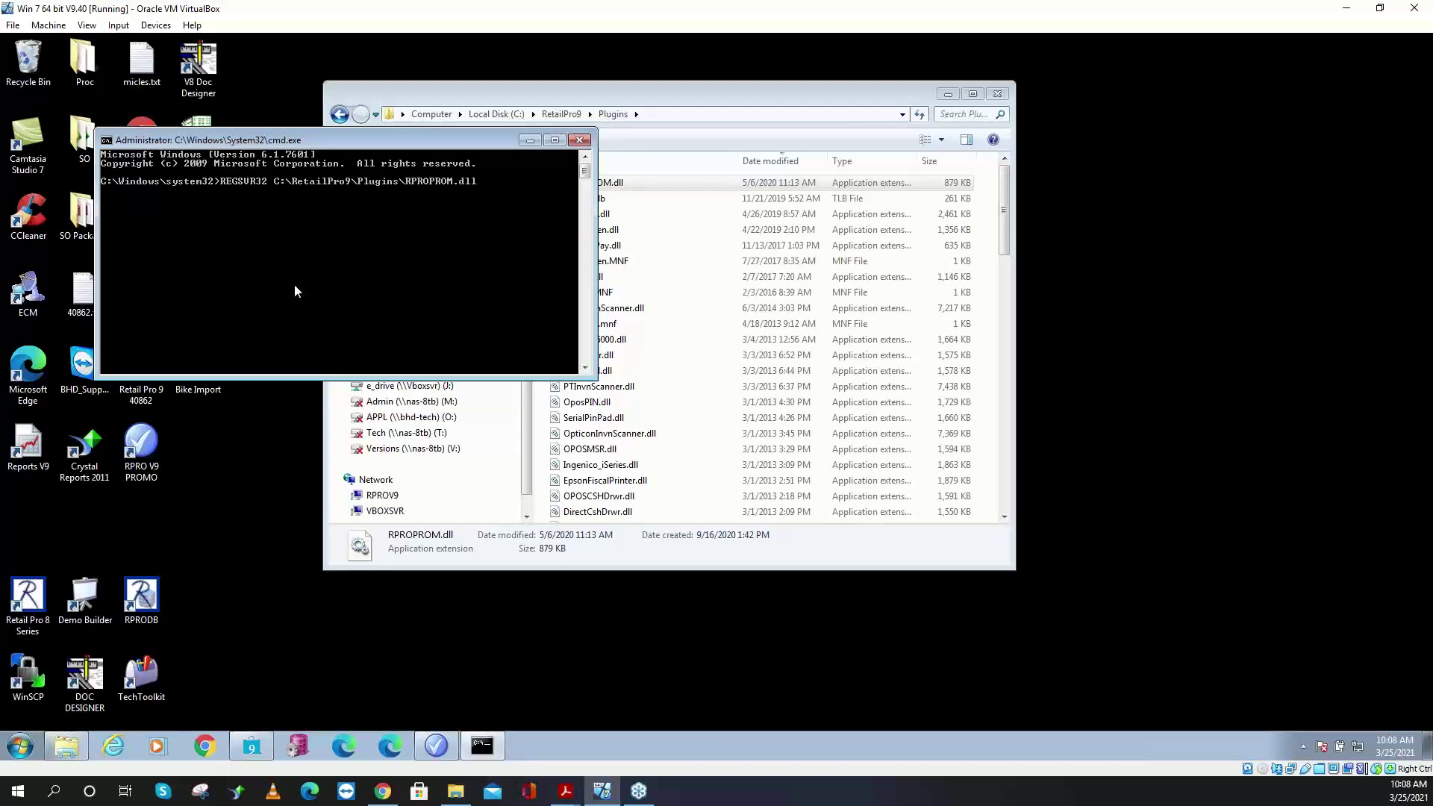
{"action": "key", "text": "Return"}
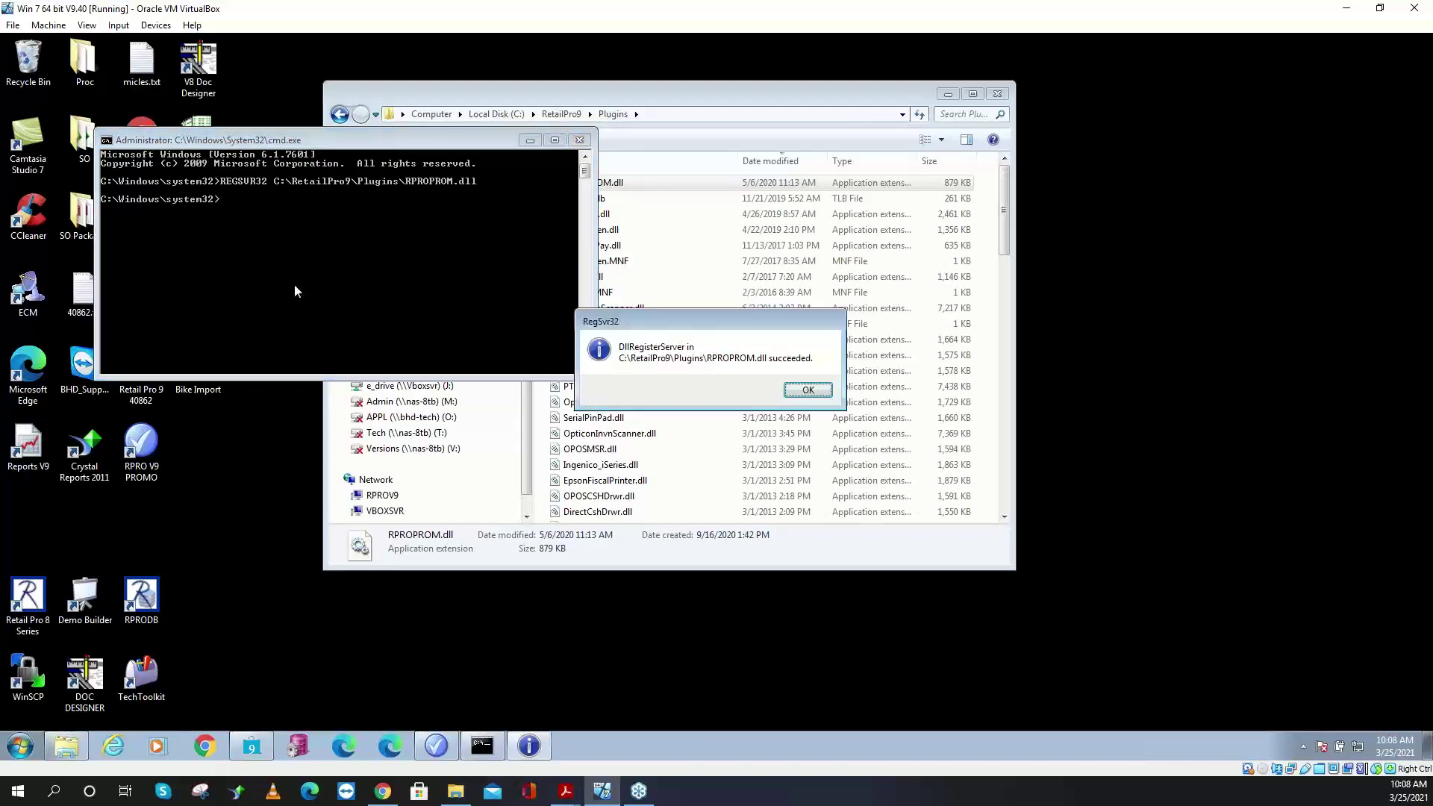
{"action": "left_click_drag", "start_coordinate": [624, 316], "coordinate": [331, 228]}
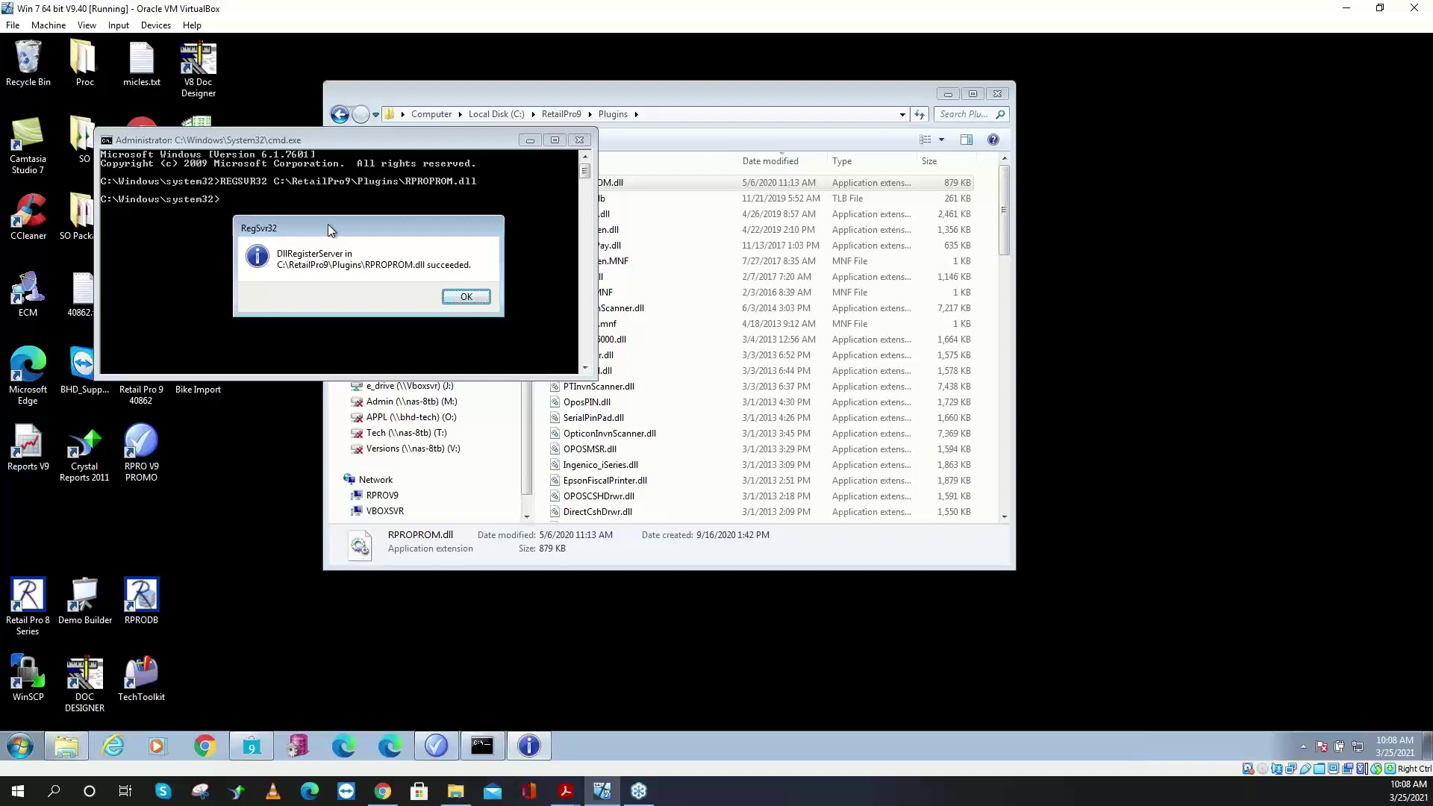
{"action": "left_click", "coordinate": [471, 296]}
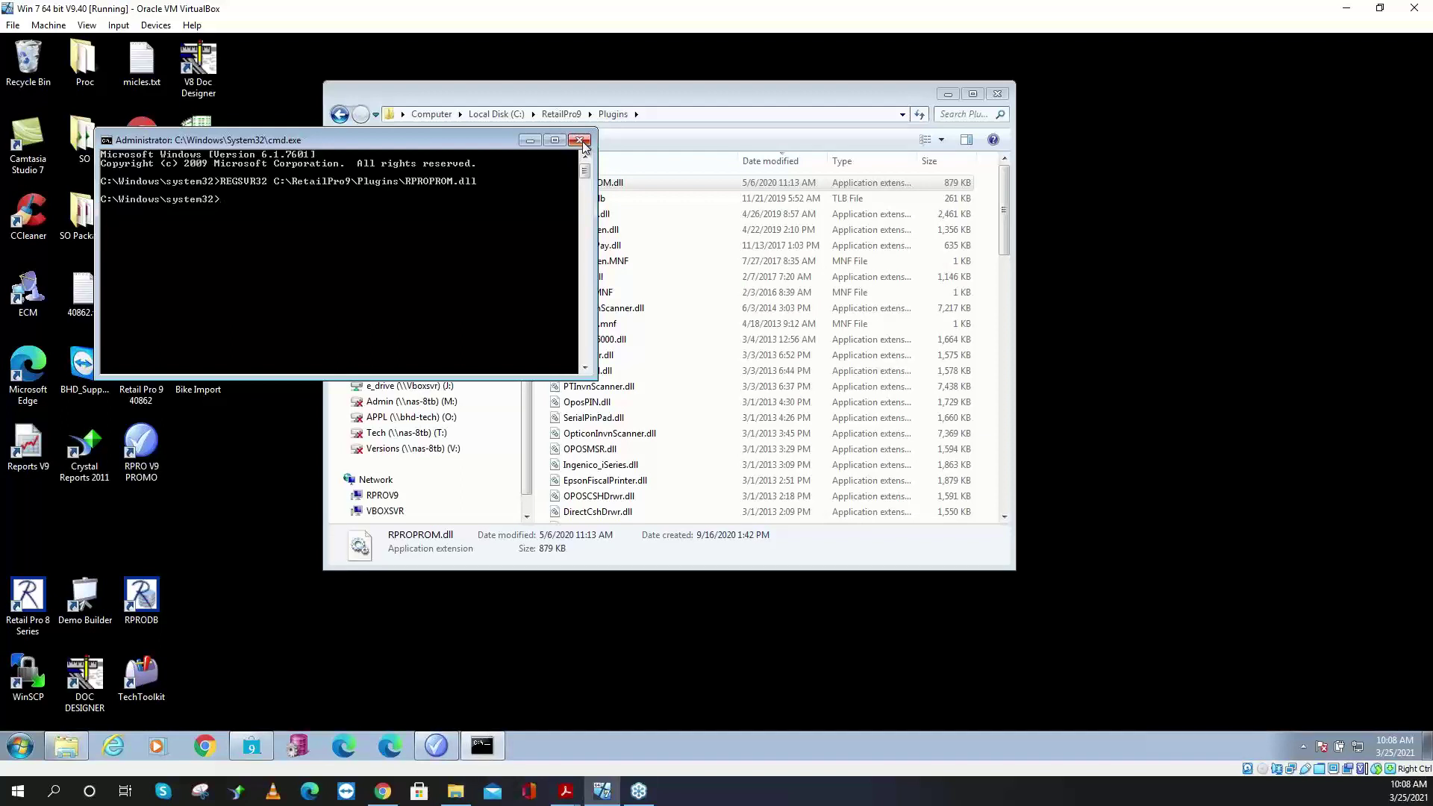
{"action": "left_click", "coordinate": [581, 141]}
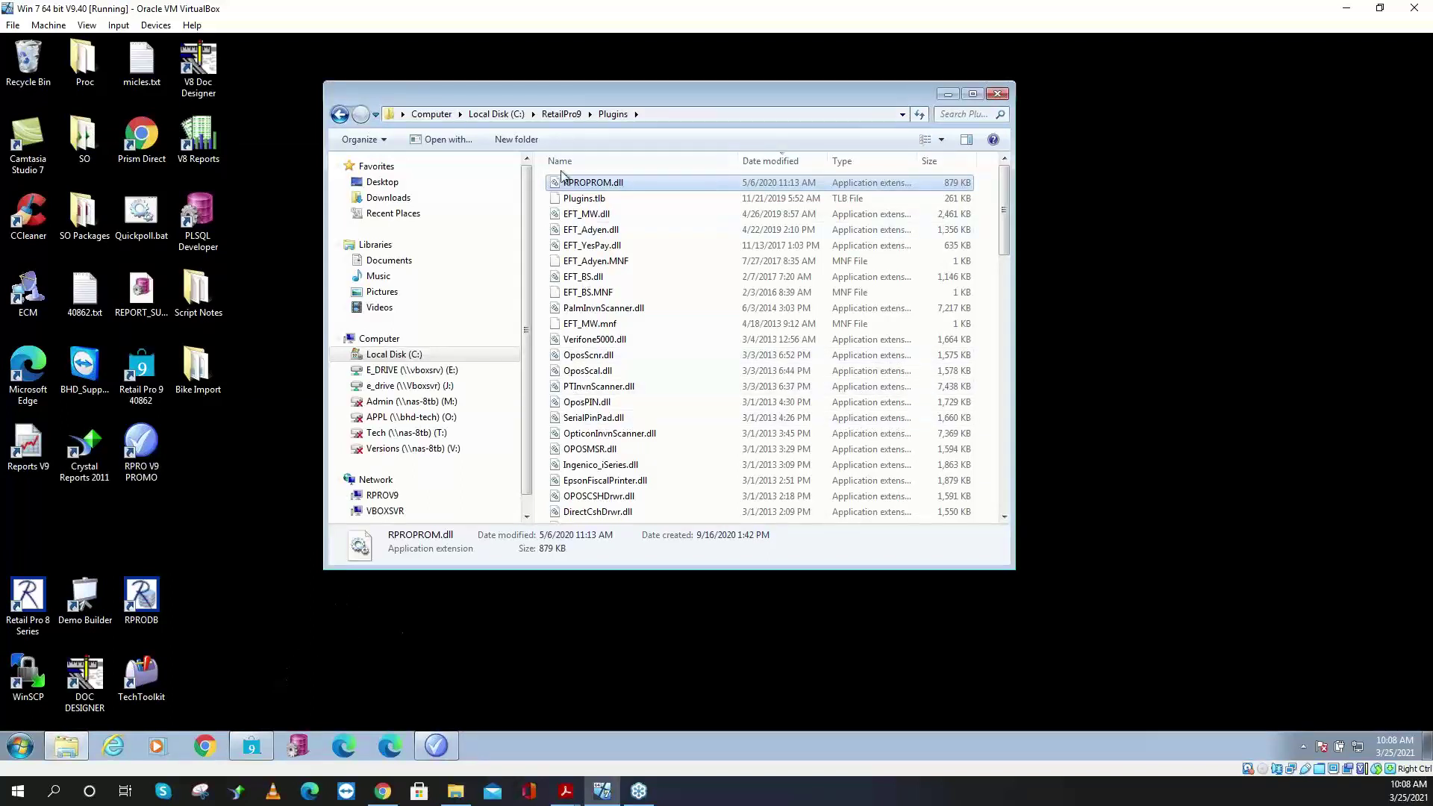
- Create an RPROPROM.exe shortcut in C:\RetailPro9\RProProm and open its properties
{"action": "left_click", "coordinate": [559, 116]}
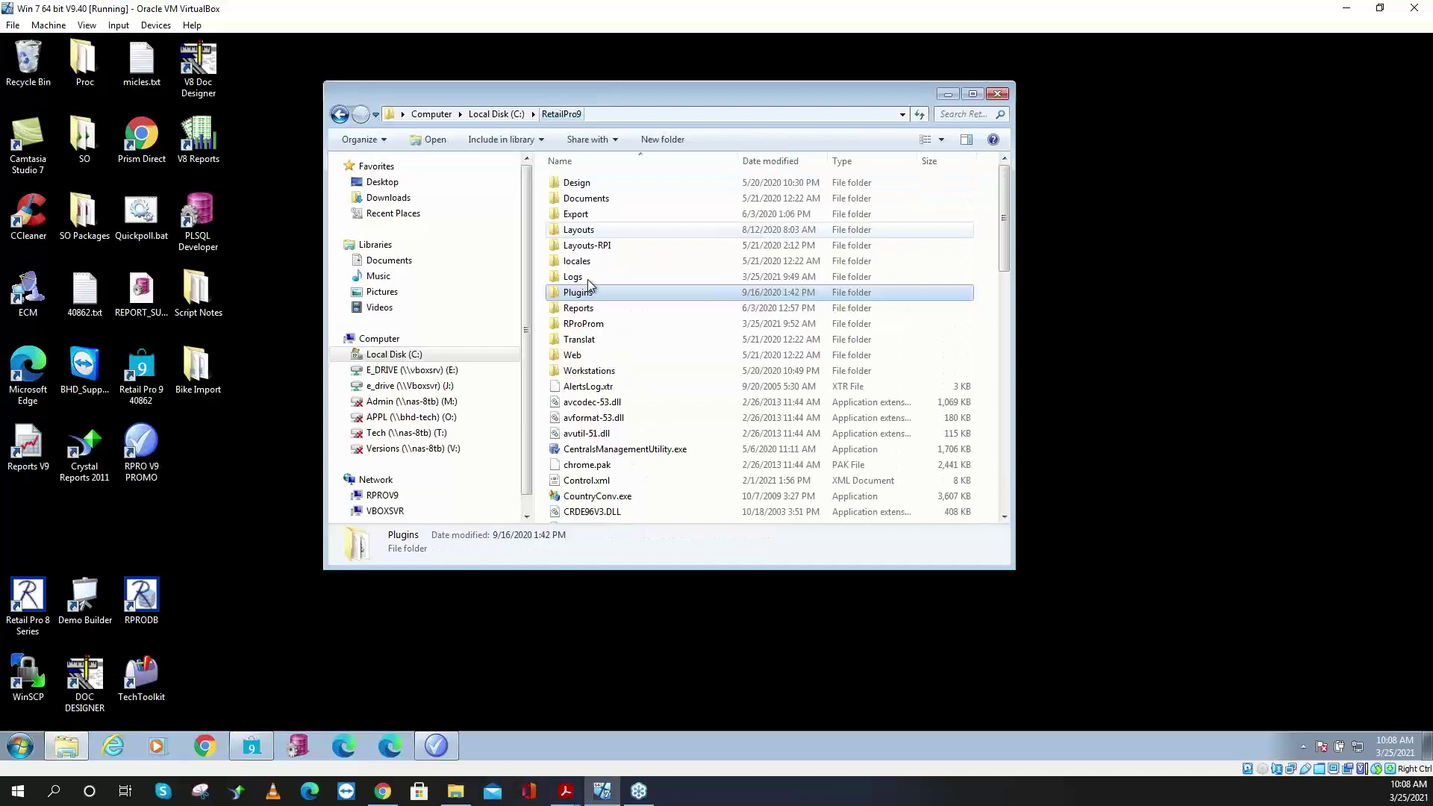
{"action": "double_click", "coordinate": [597, 329]}
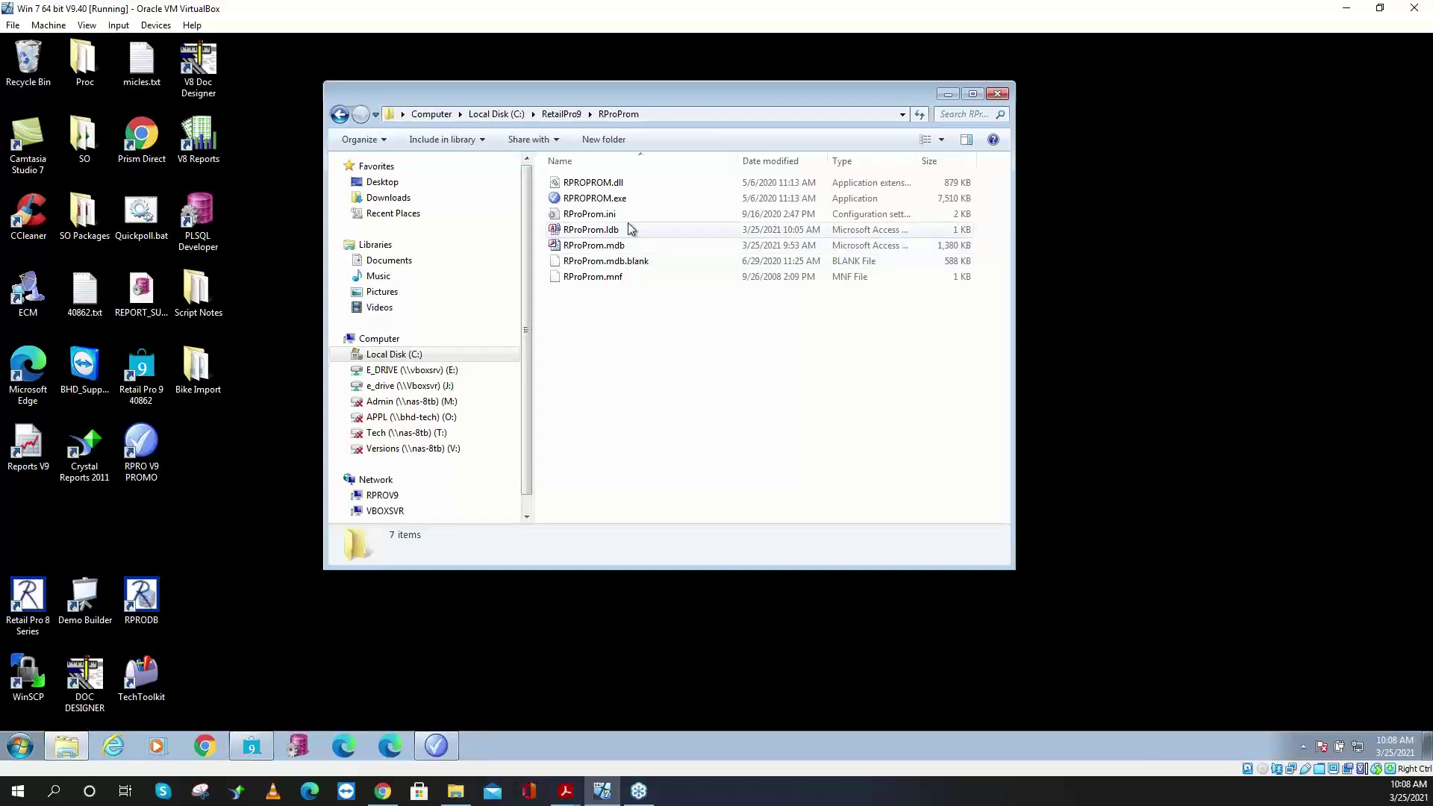
{"action": "left_click", "coordinate": [629, 246]}
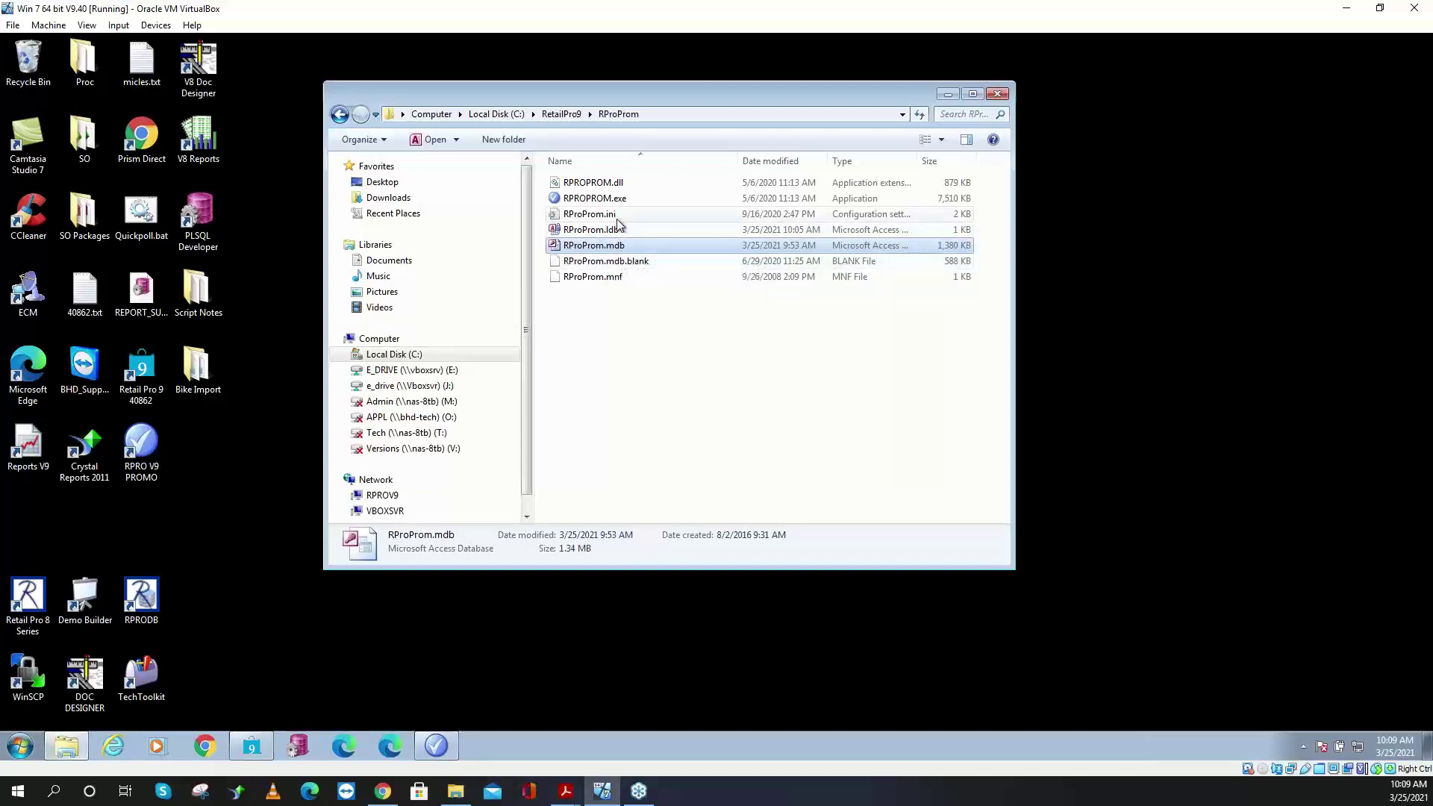
{"action": "left_click", "coordinate": [608, 200]}
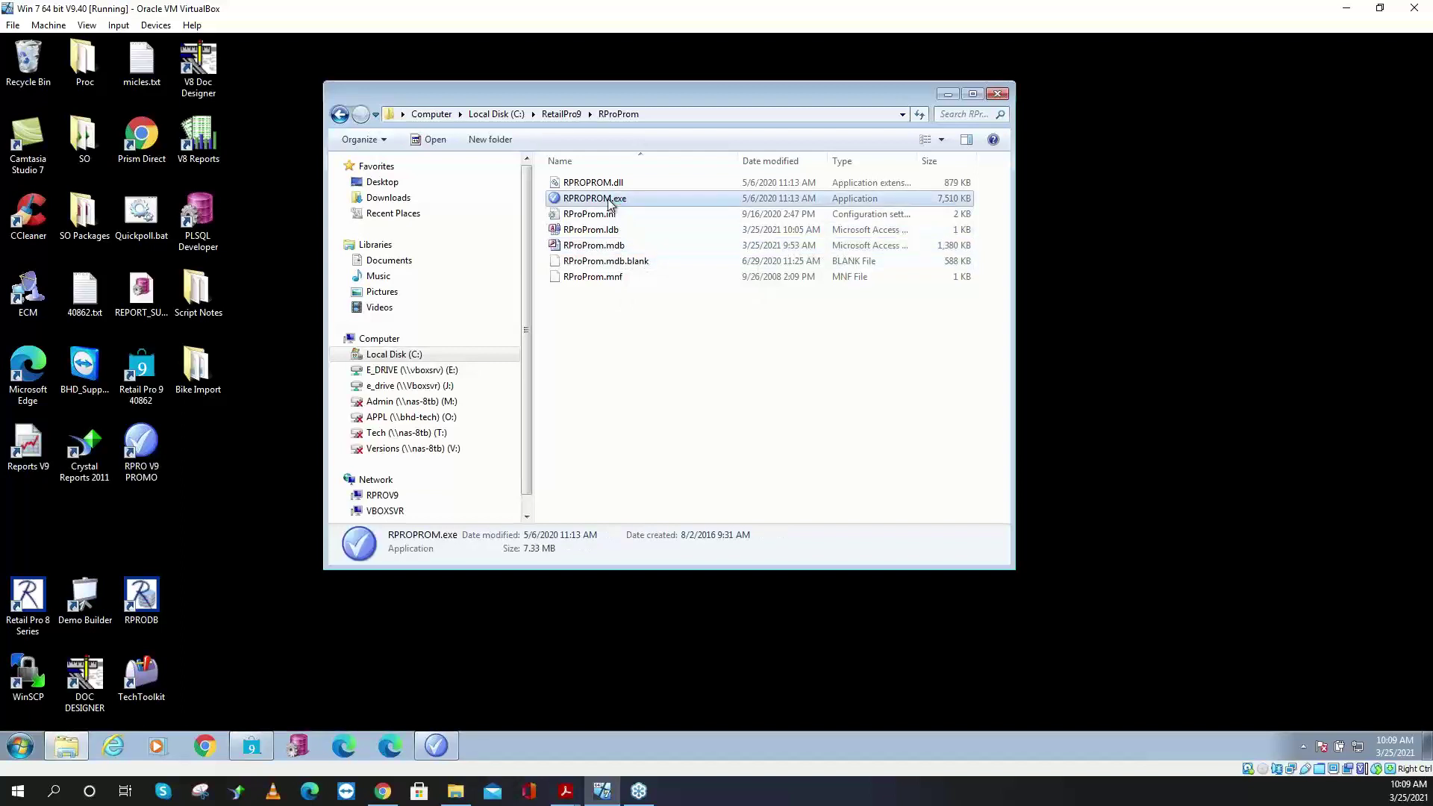
{"action": "left_click_drag", "start_coordinate": [609, 205], "coordinate": [599, 342]}
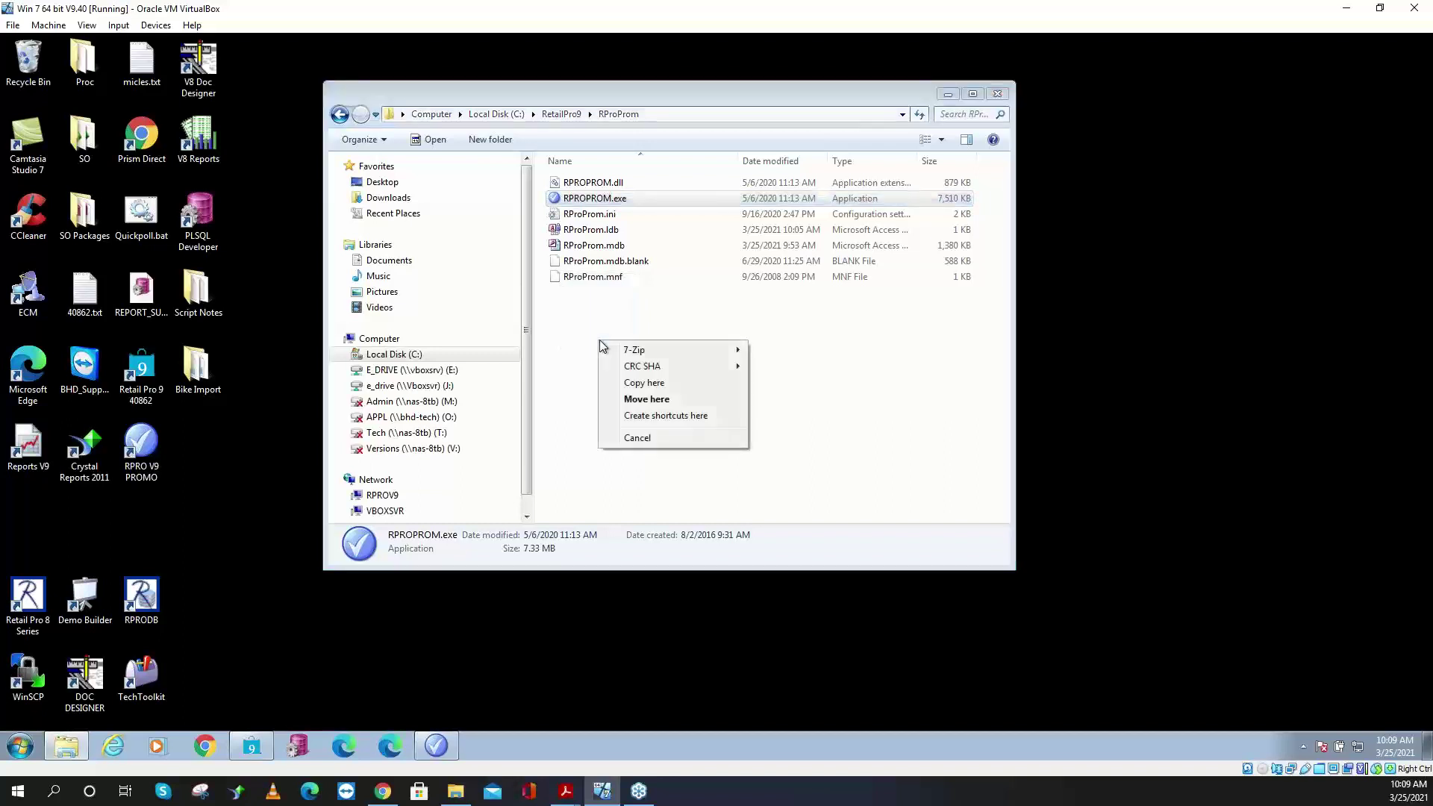
{"action": "left_click", "coordinate": [676, 416]}
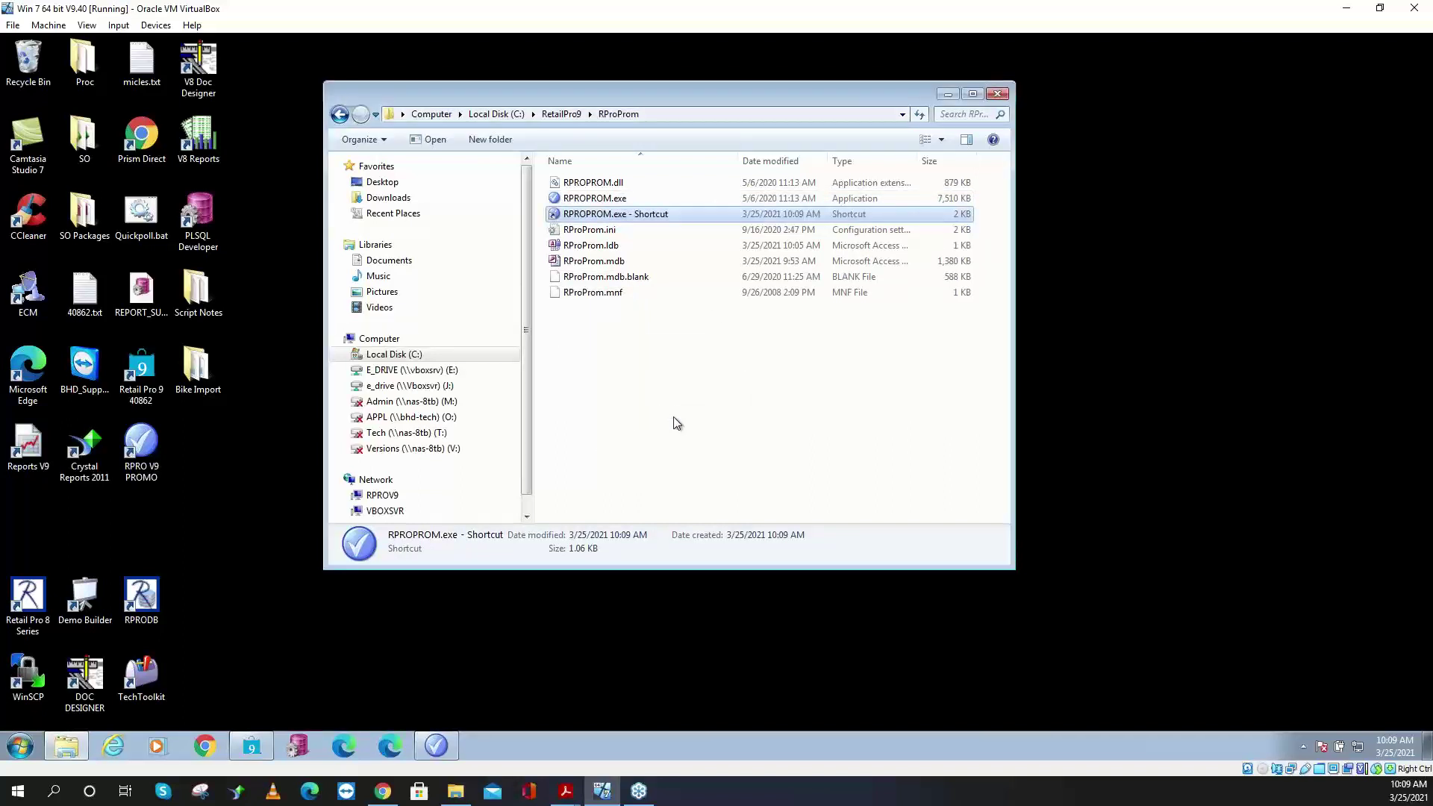
{"action": "right_click", "coordinate": [640, 216]}
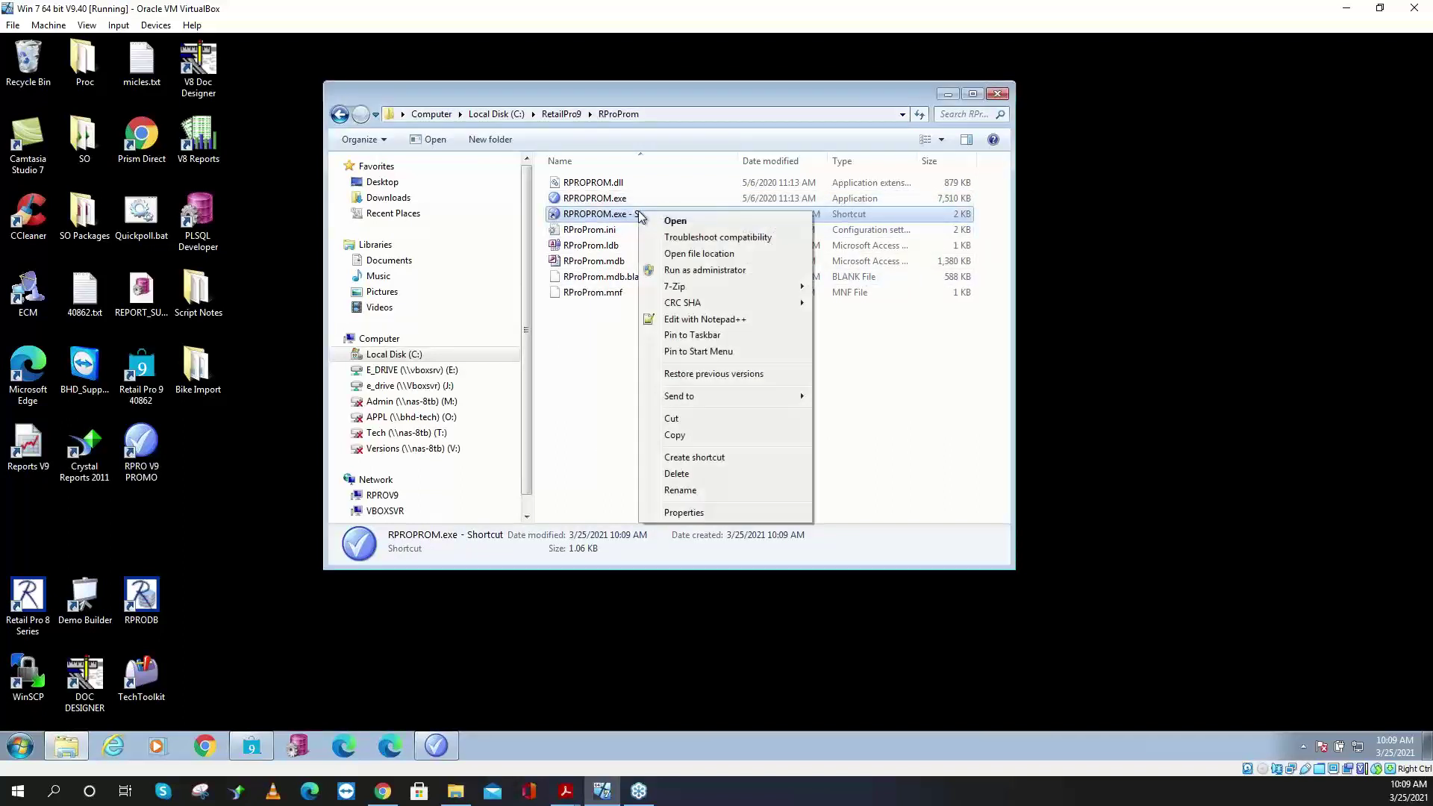
{"action": "left_click", "coordinate": [684, 512]}
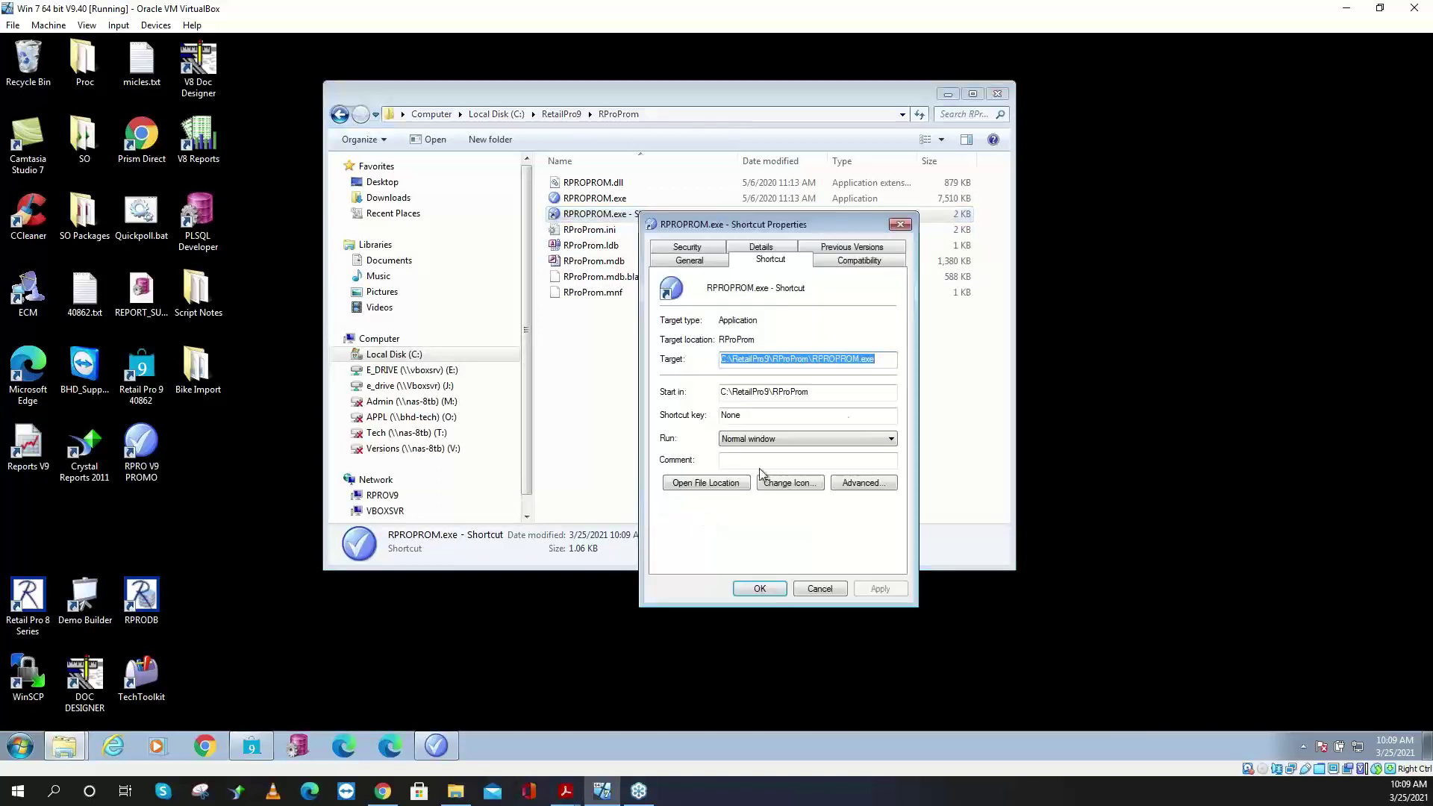
- Append /fixdb to the shortcut's target and select the full target path
{"action": "left_click", "coordinate": [886, 362]}
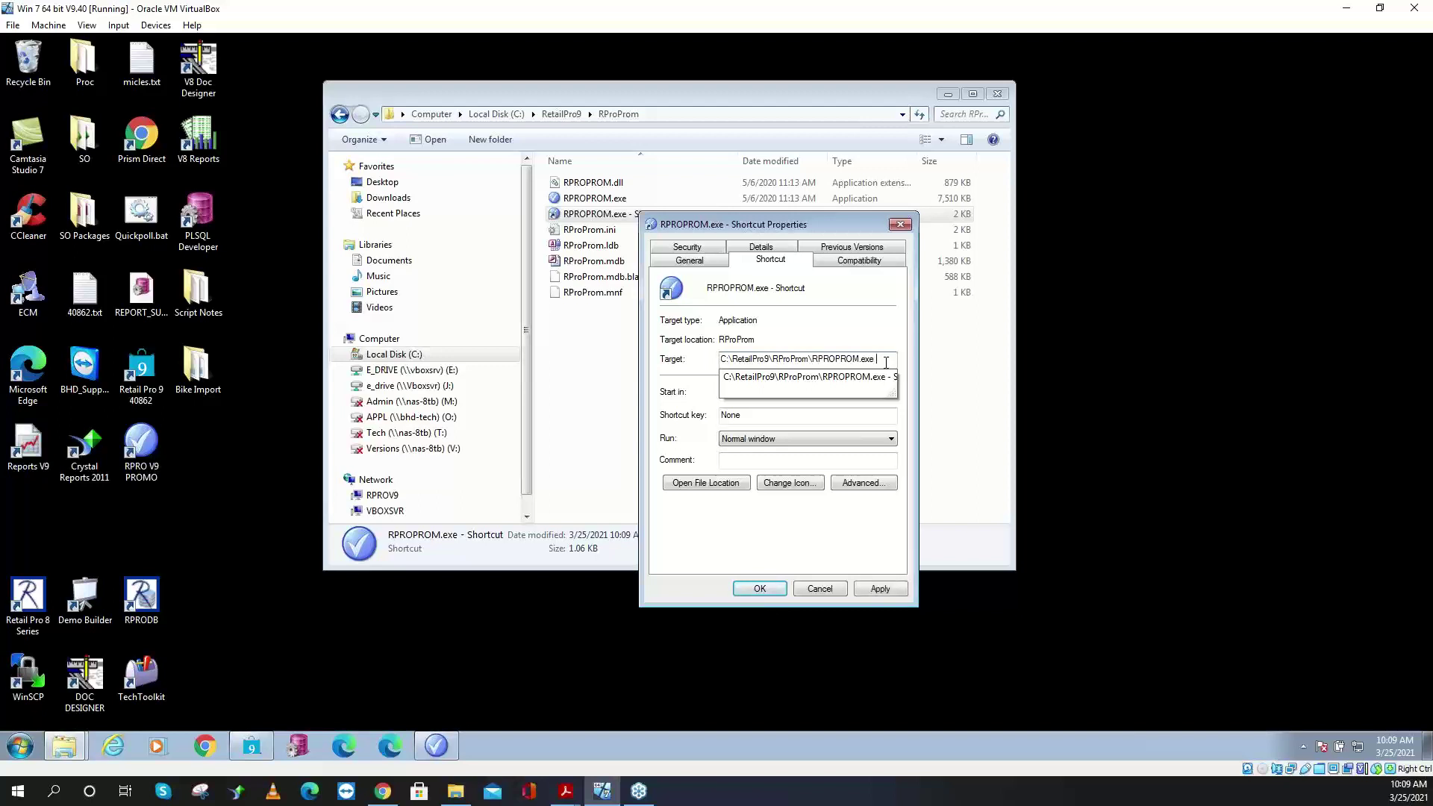
{"action": "type", "text": "/fix"}
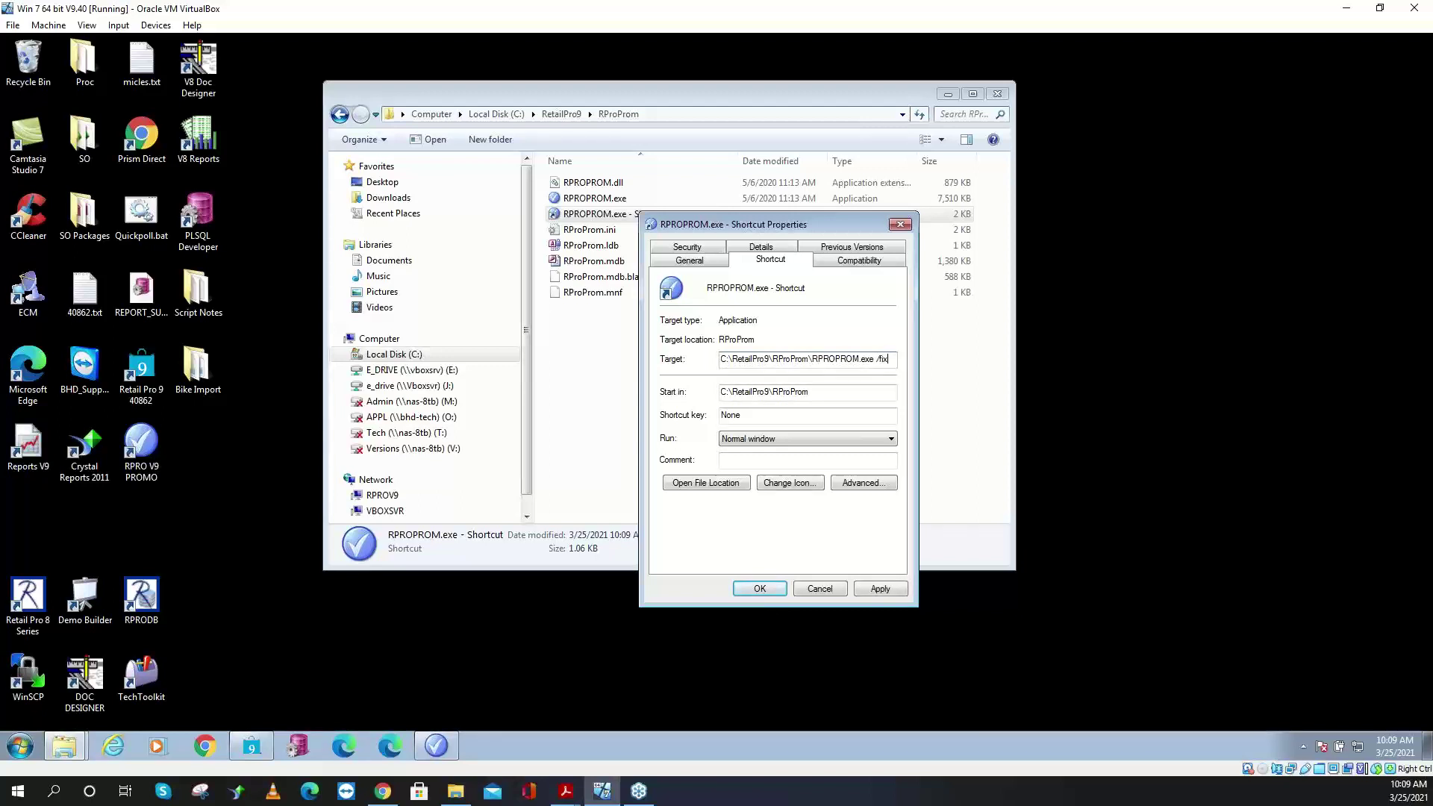
{"action": "type", "text": "db"}
{"action": "left_click_drag", "start_coordinate": [724, 359], "coordinate": [979, 377]}
{"action": "key", "text": "ctrl+c"}
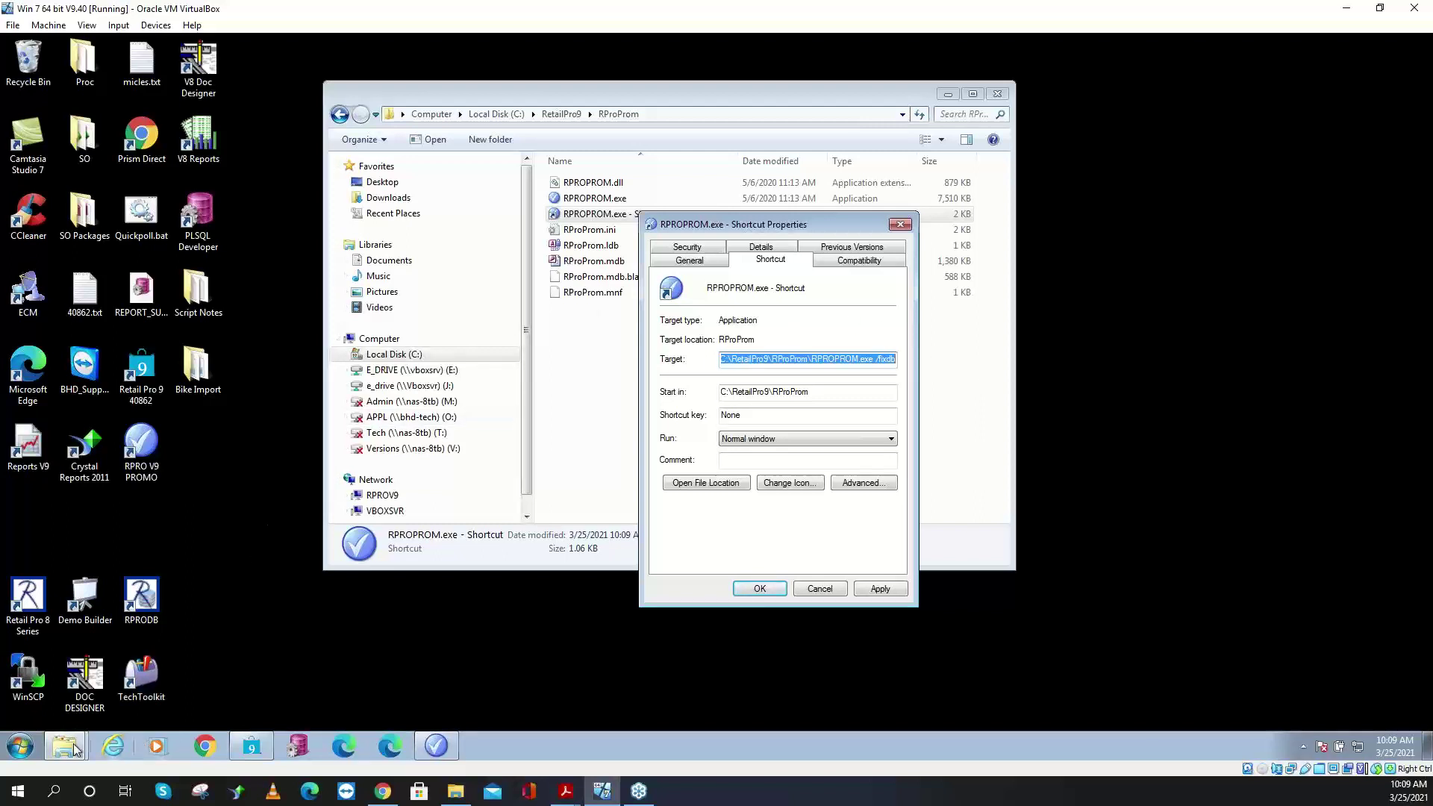
- Launch Notepad from the Start search
{"action": "left_click", "coordinate": [20, 746]}
{"action": "type", "text": "n"}
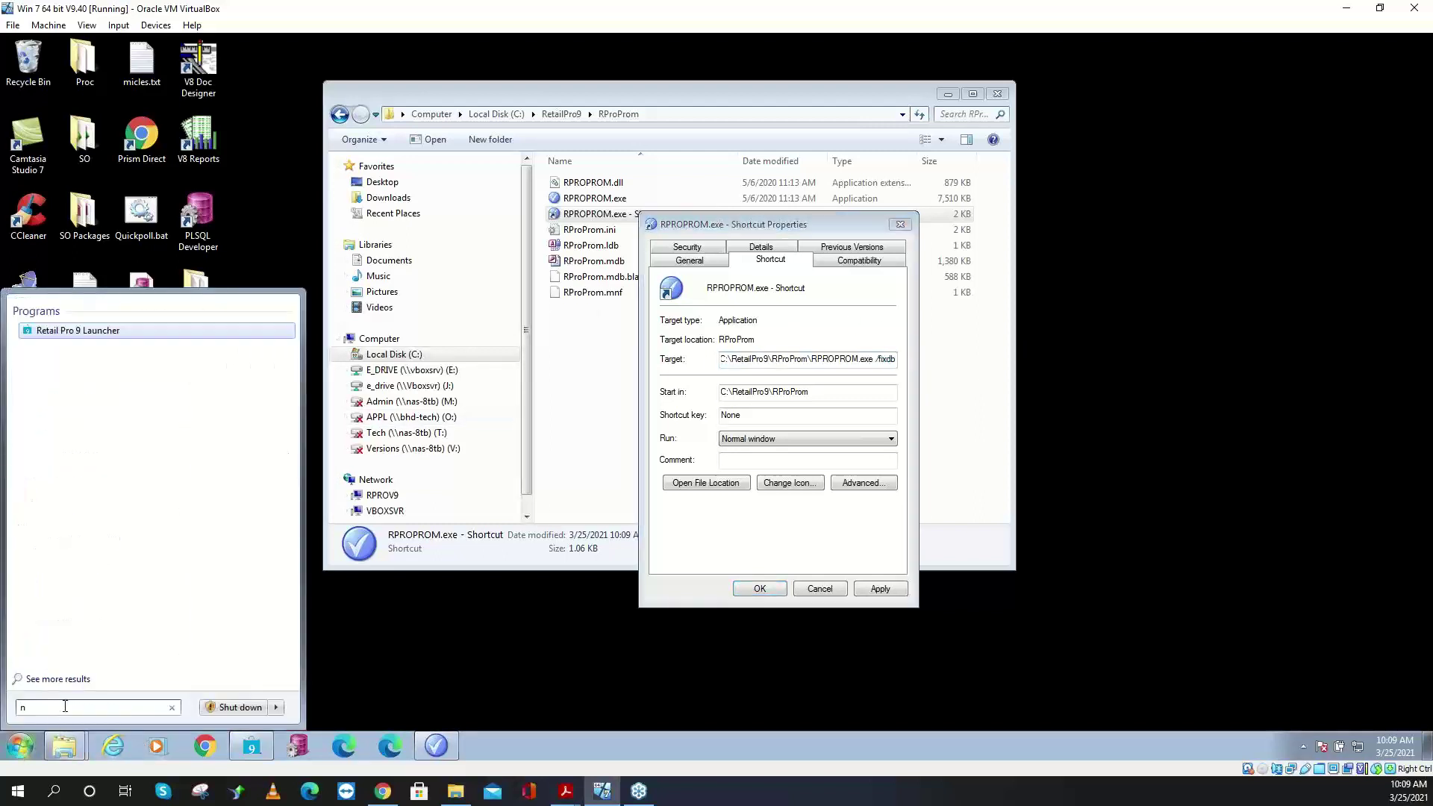
{"action": "type", "text": "otepad"}
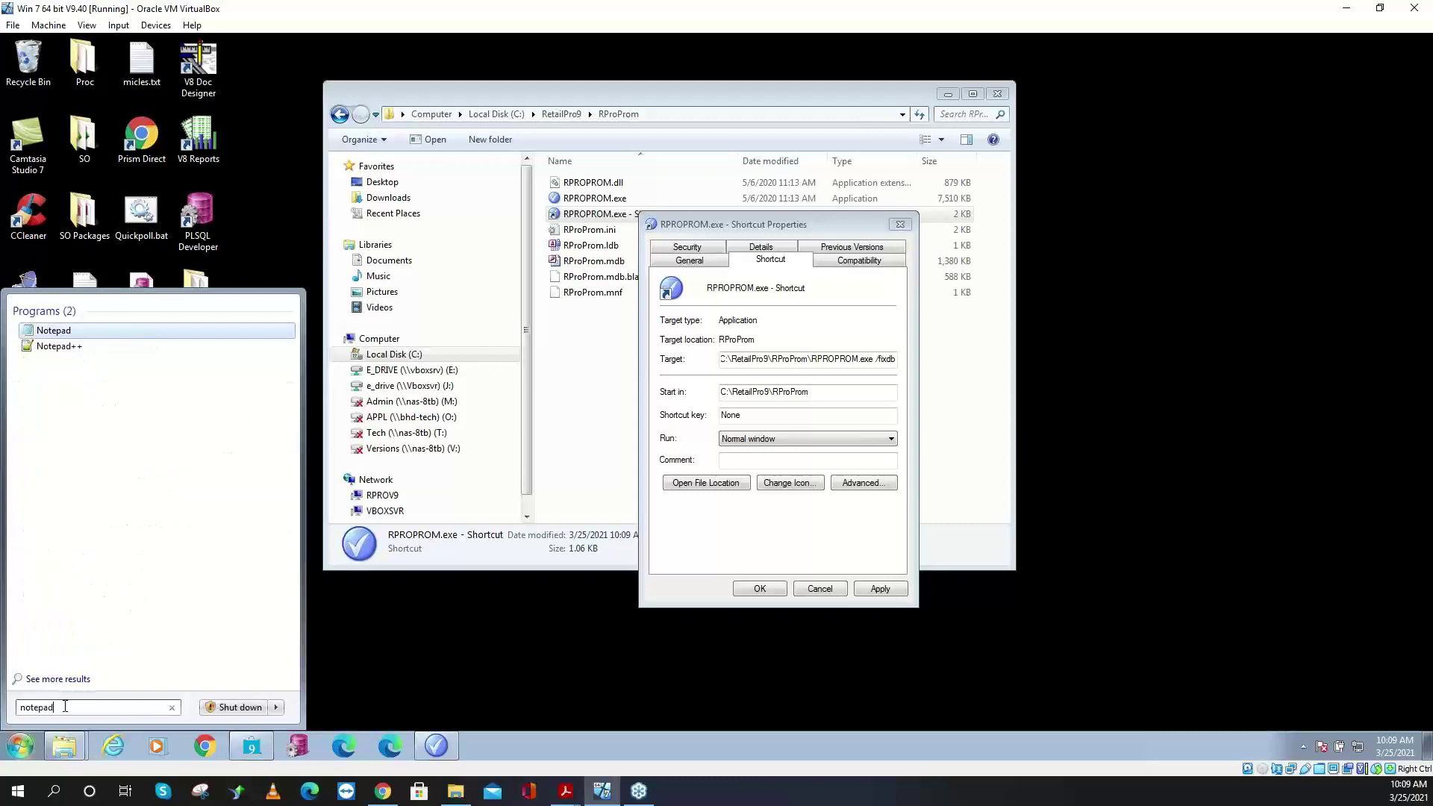
{"action": "key", "text": "Return"}
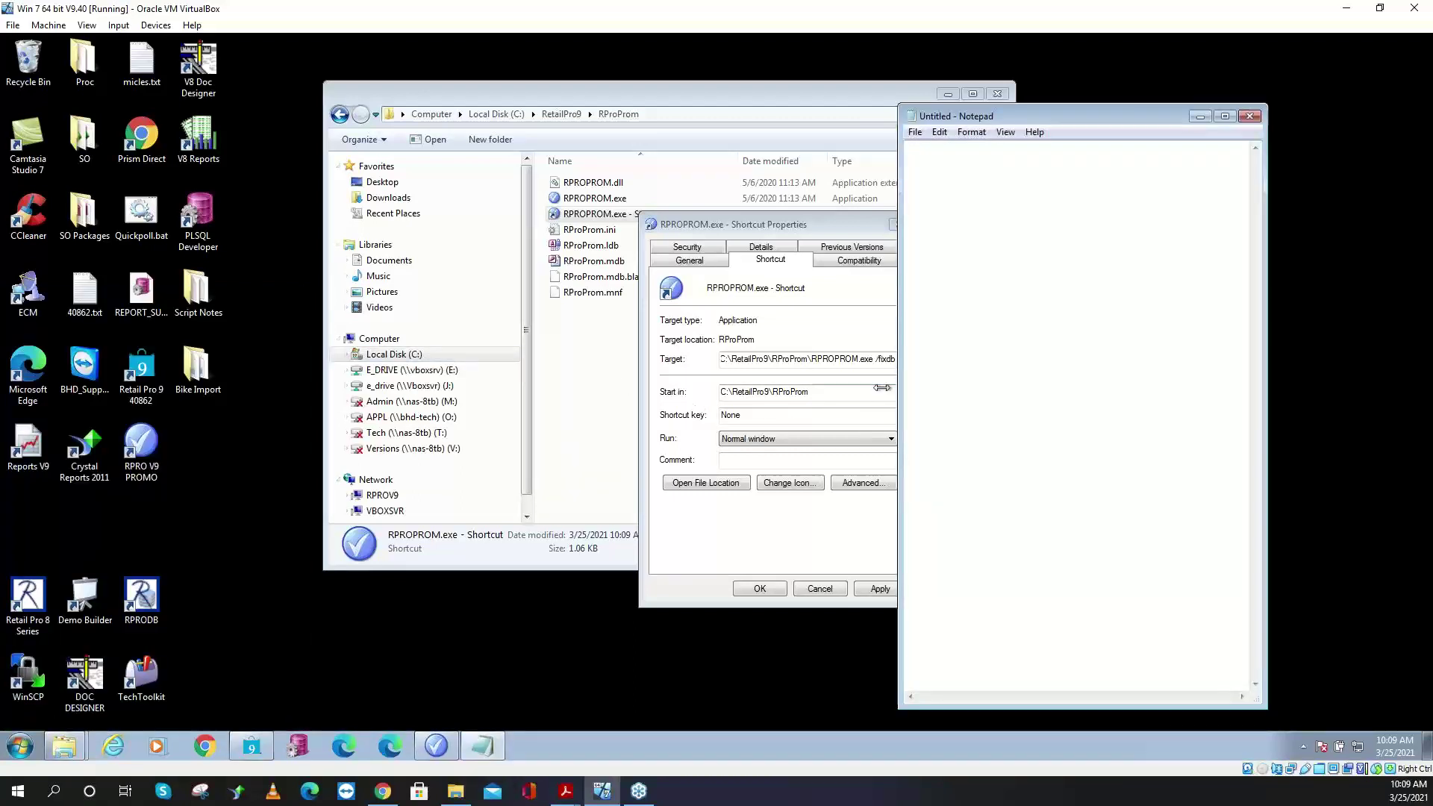
- Widen Notepad and set its font size to 14
{"action": "left_click_drag", "start_coordinate": [898, 385], "coordinate": [176, 361]}
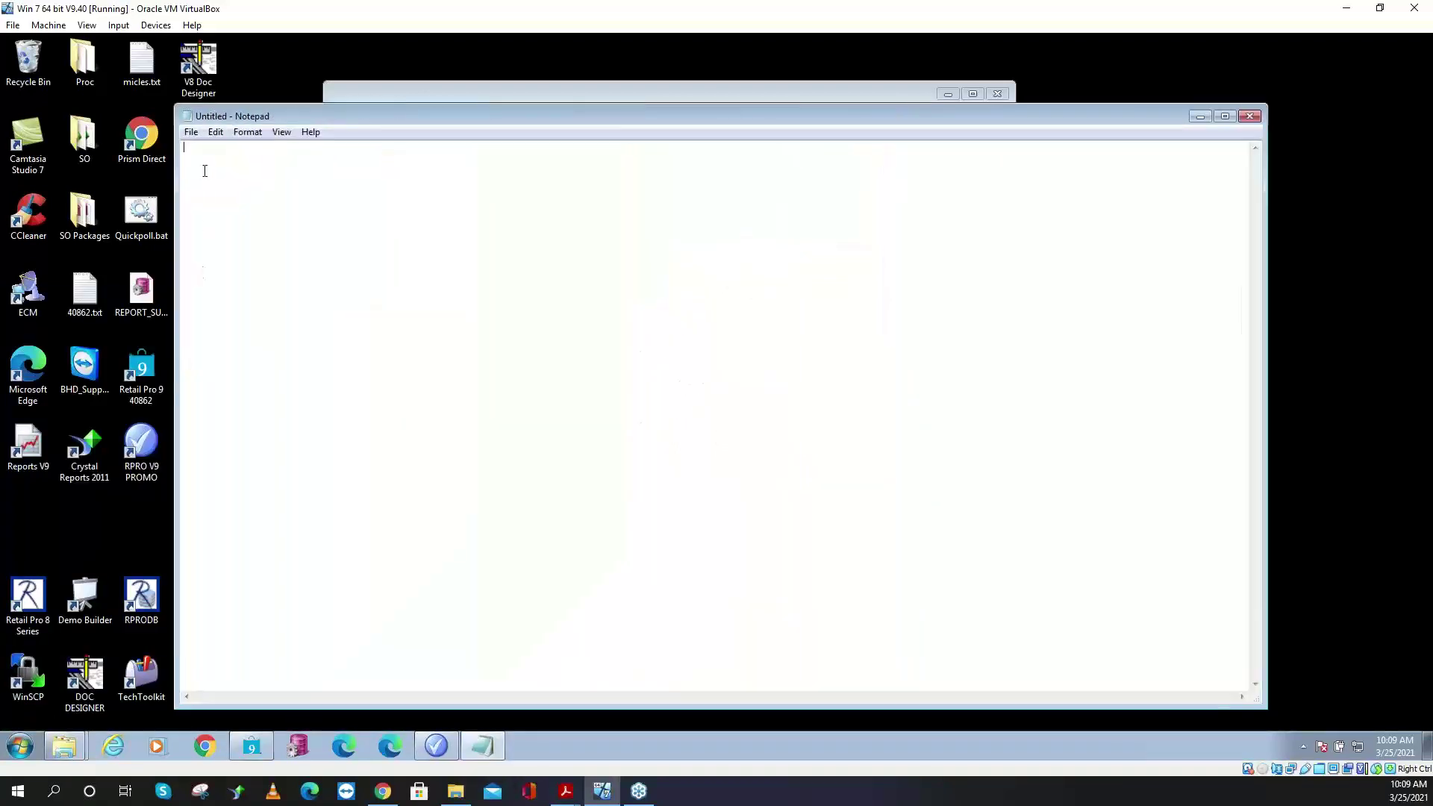
{"action": "left_click", "coordinate": [254, 133]}
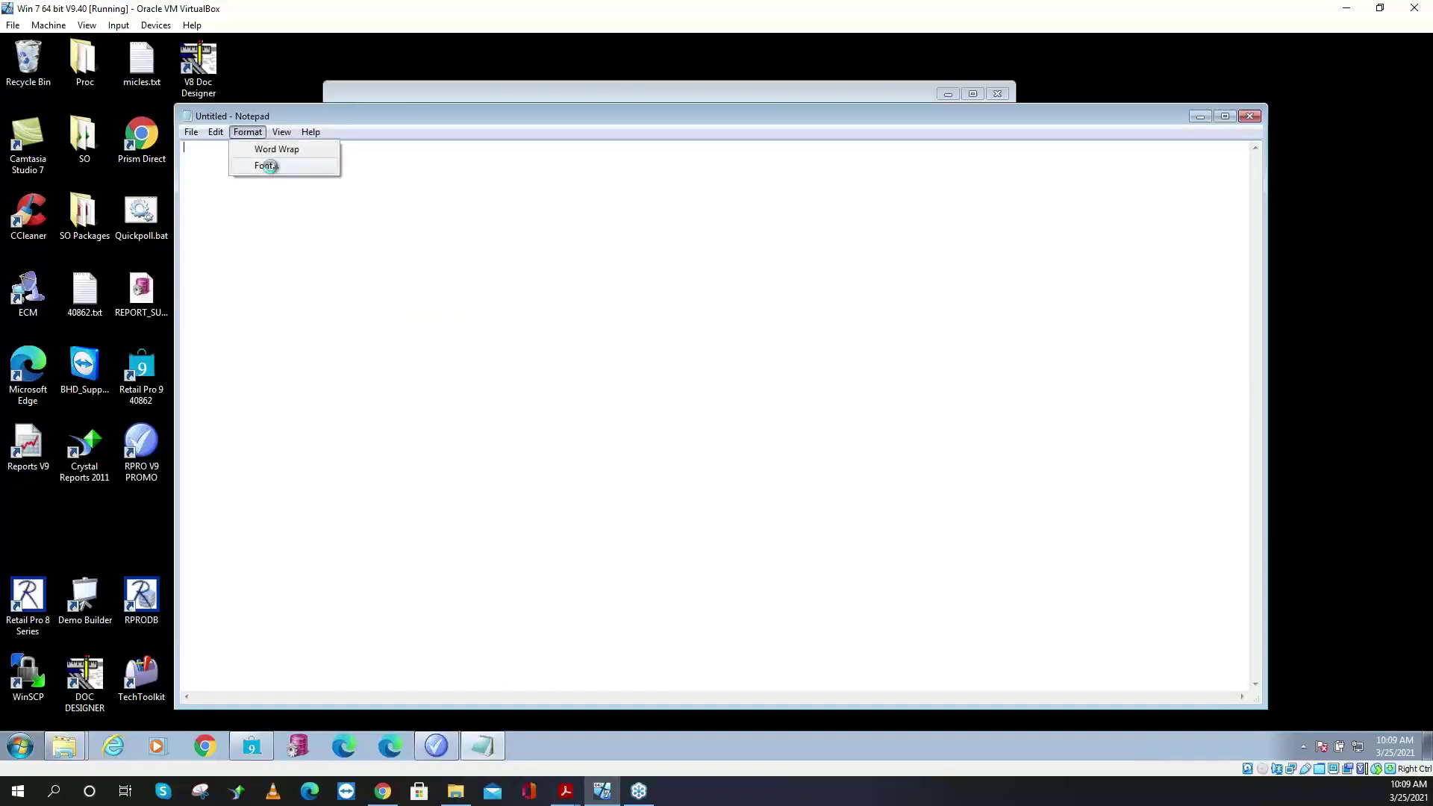
{"action": "left_click", "coordinate": [267, 164]}
{"action": "left_click", "coordinate": [475, 341]}
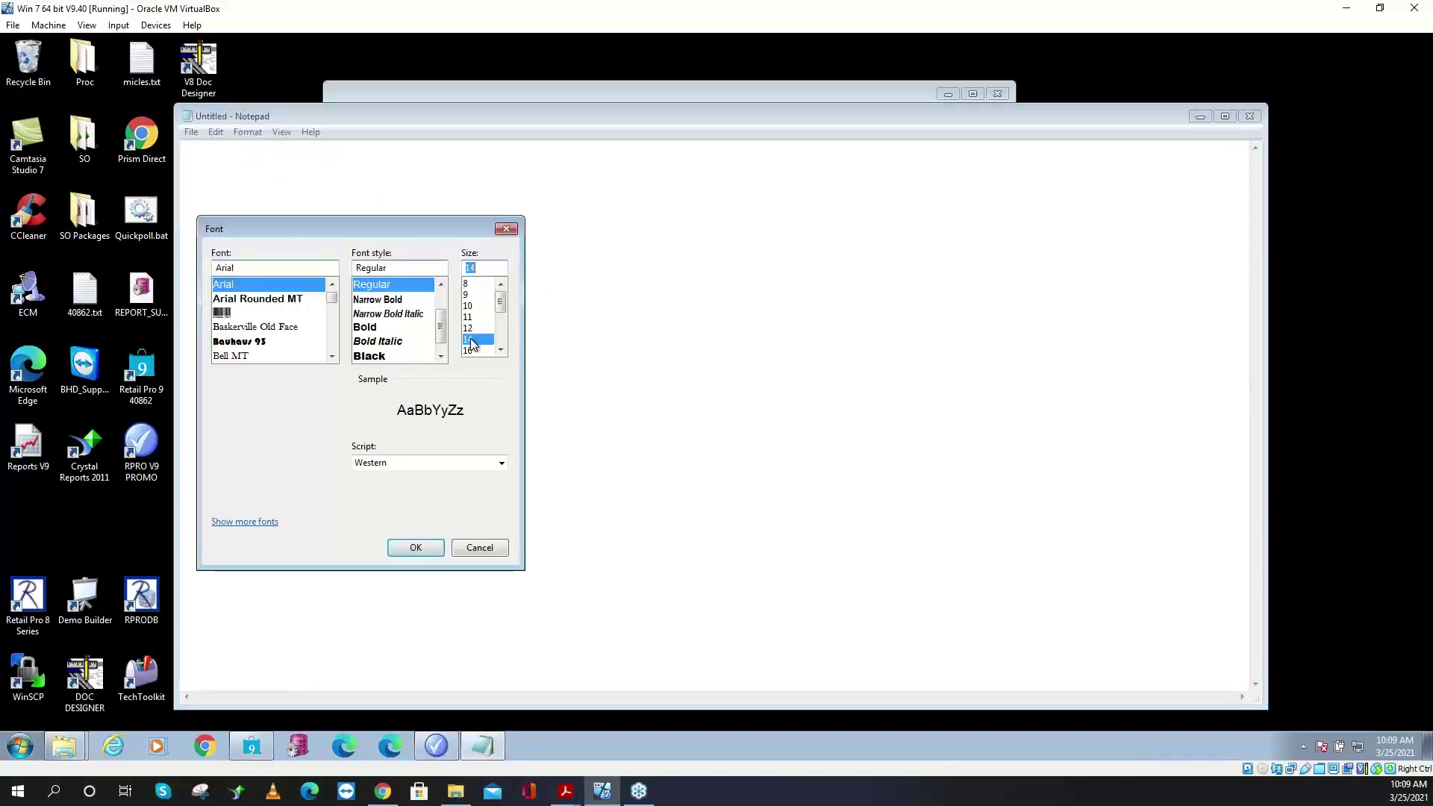
{"action": "left_click", "coordinate": [415, 548]}
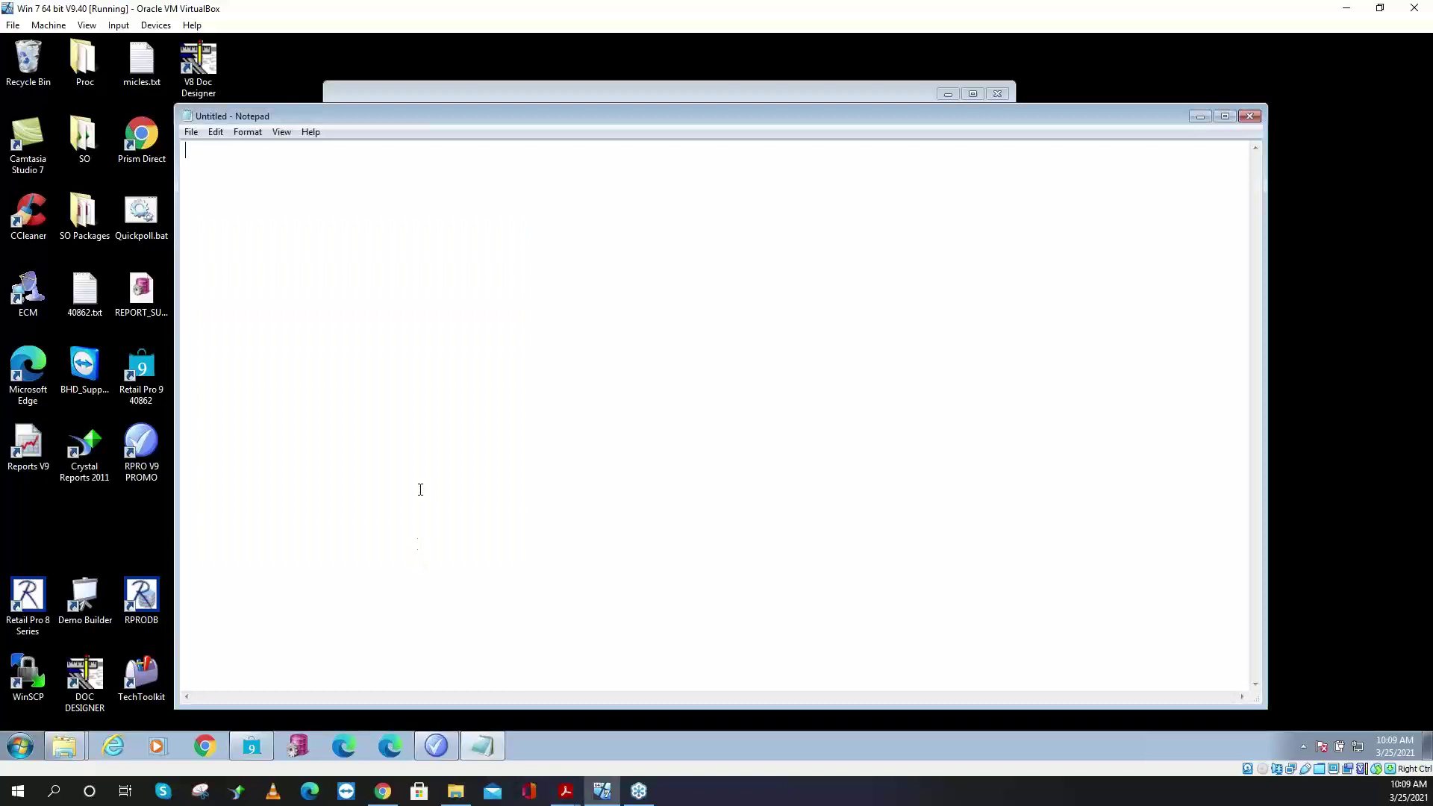
- Paste the /fixdb target path into Notepad, minimise it, and apply the shortcut properties
{"action": "right_click", "coordinate": [271, 174]}
{"action": "left_click", "coordinate": [305, 236]}
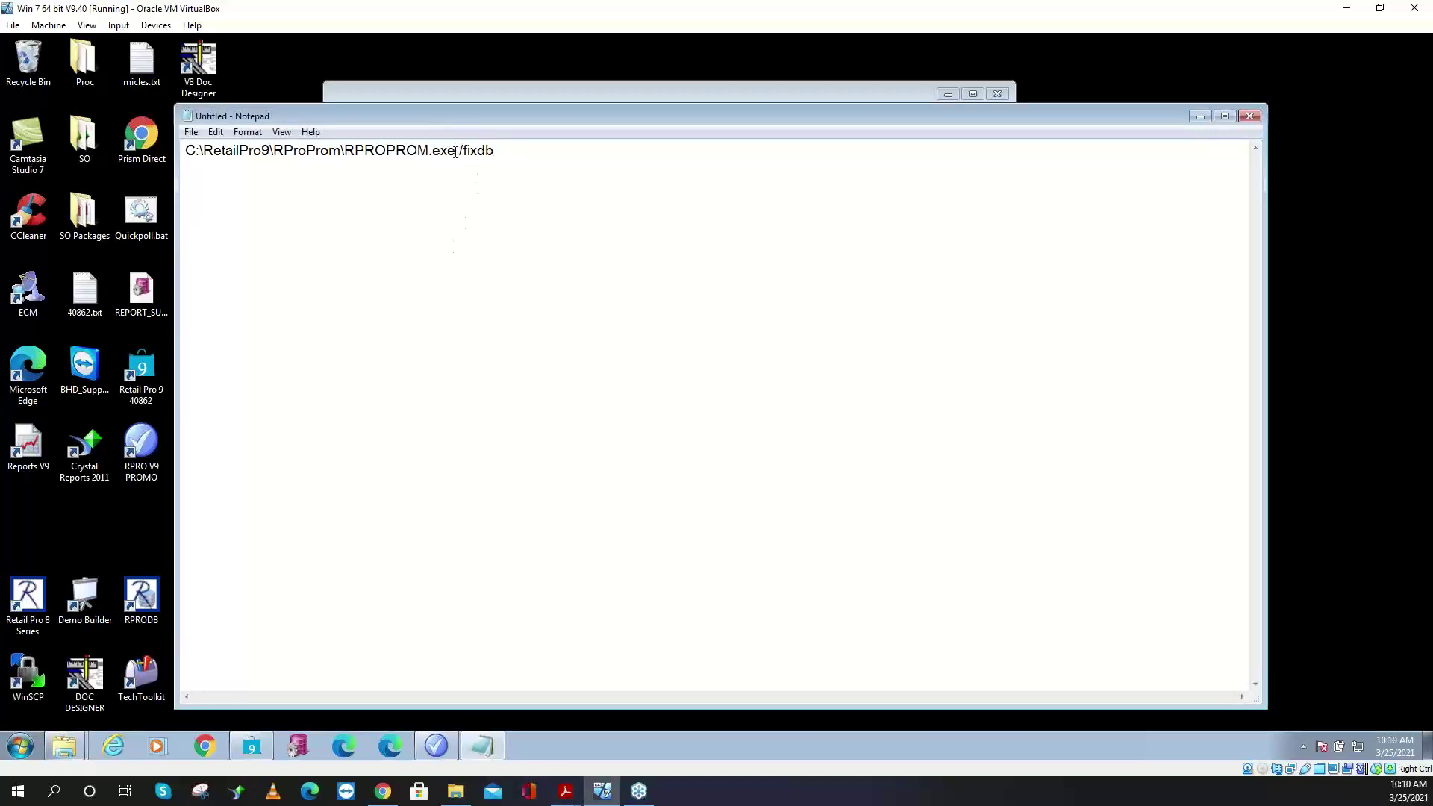
{"action": "left_click_drag", "start_coordinate": [456, 150], "coordinate": [150, 149]}
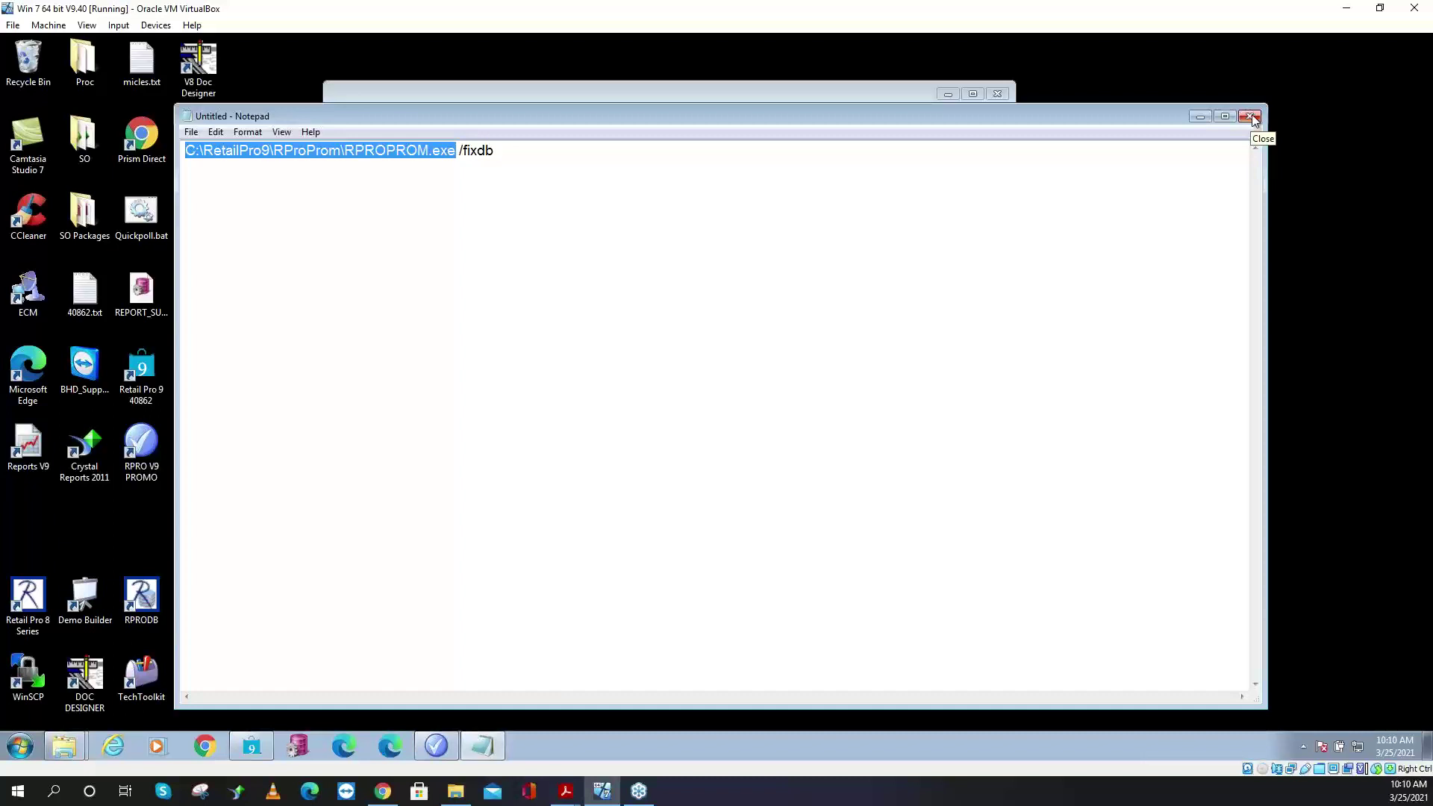
{"action": "left_click", "coordinate": [1200, 117]}
{"action": "left_click", "coordinate": [768, 588]}
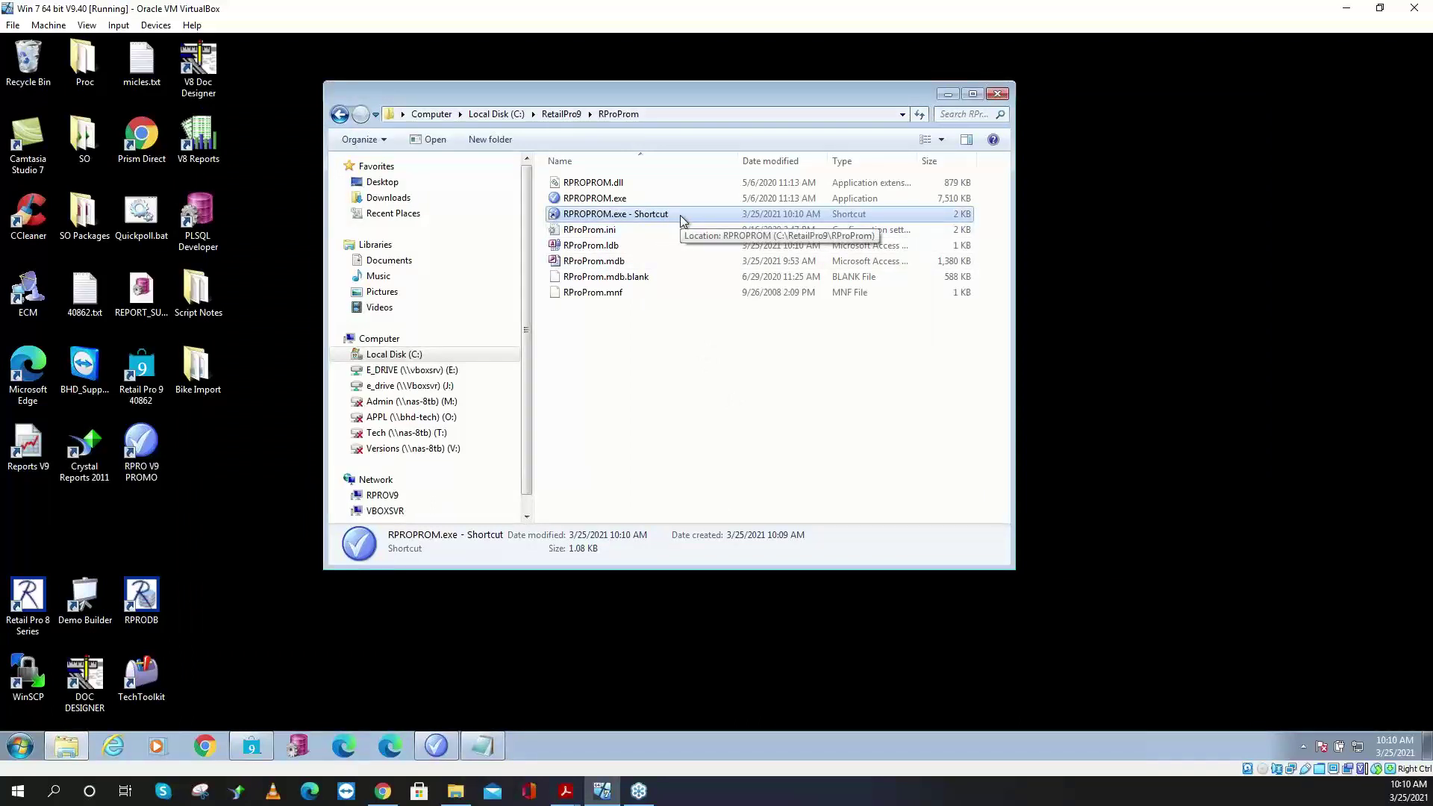
- Remove /fixdb from the RPROPROM.exe shortcut target, then drag the shortcut to the desktop
{"action": "right_click", "coordinate": [679, 215]}
{"action": "left_click", "coordinate": [739, 518]}
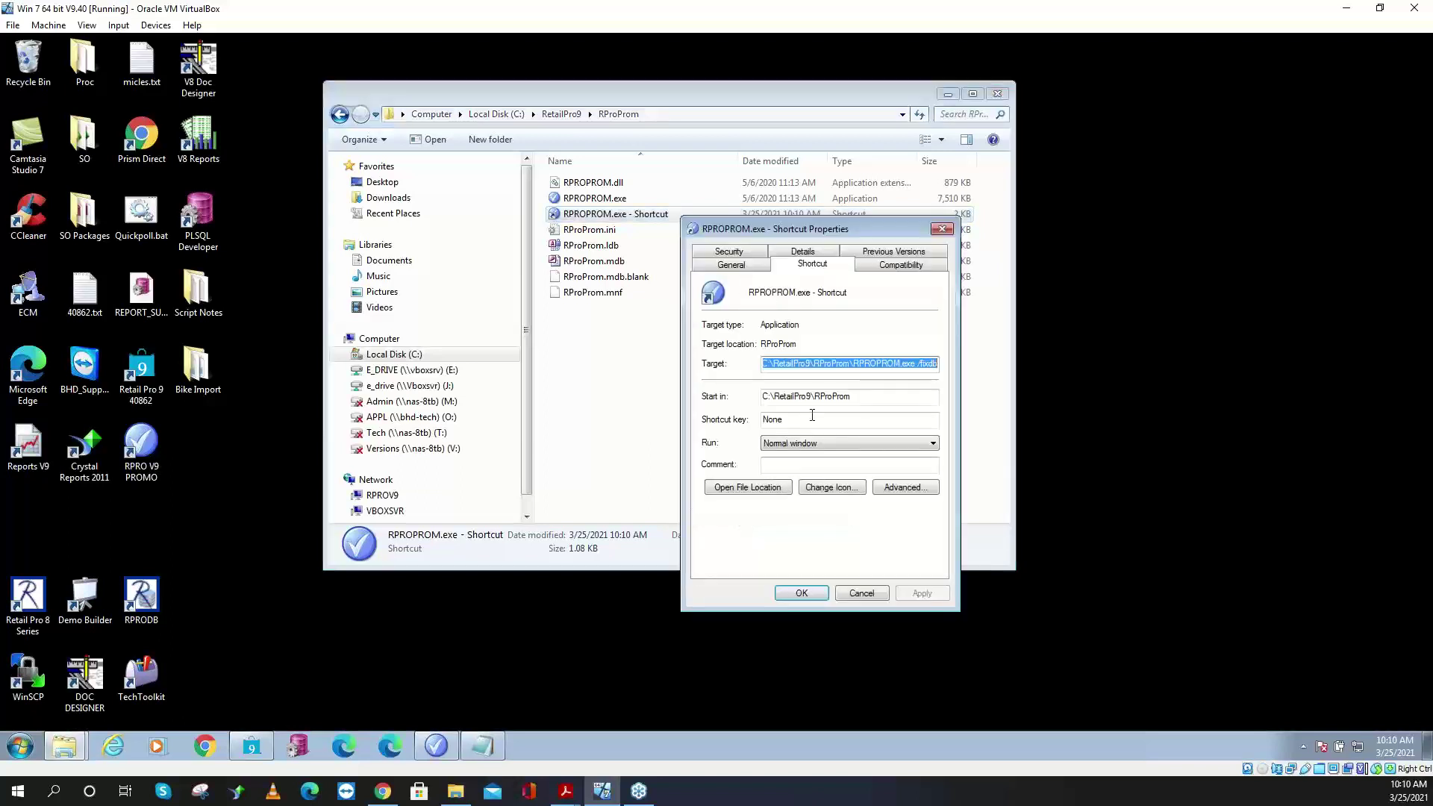
{"action": "left_click", "coordinate": [917, 366]}
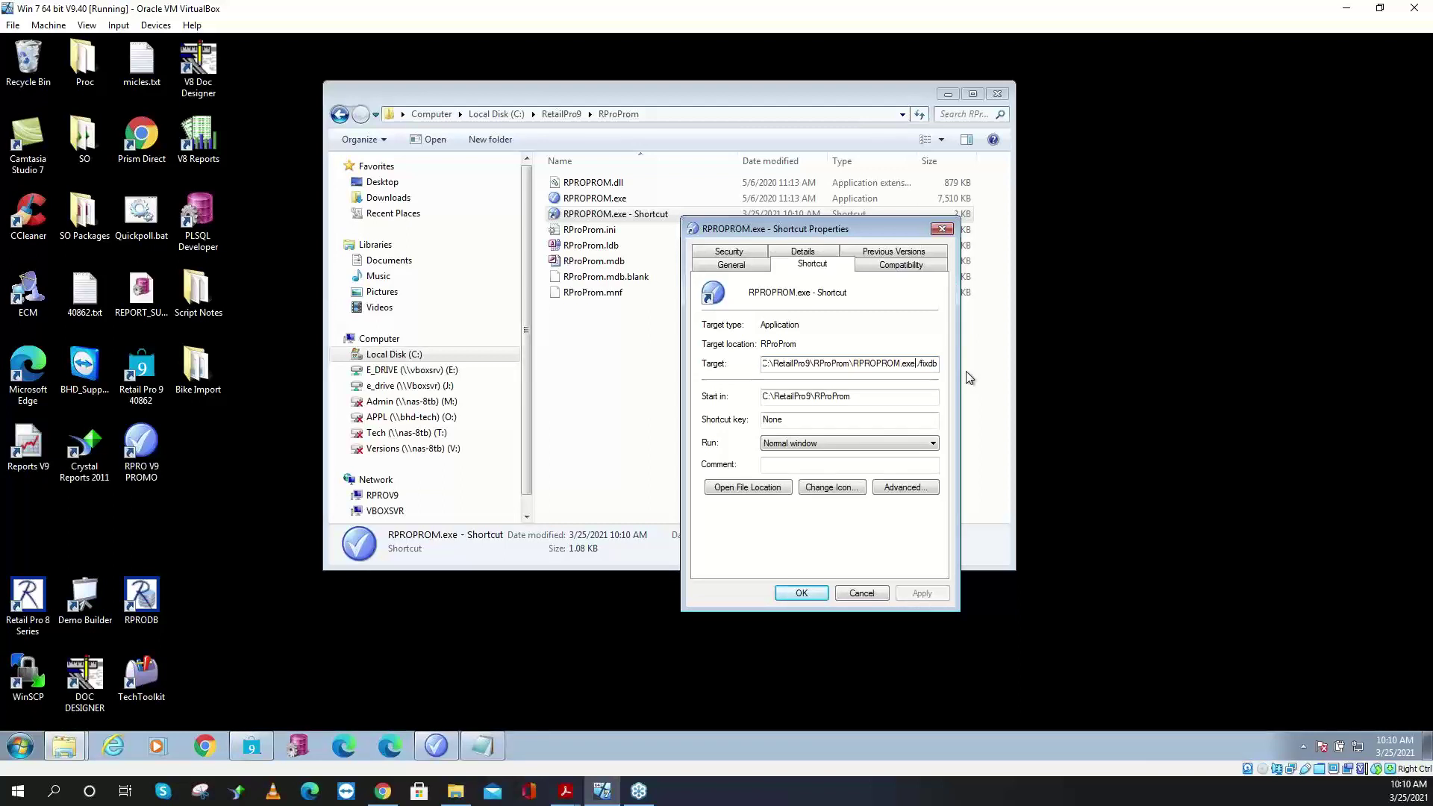
{"action": "key", "text": "Delete"}
{"action": "key", "text": "Delete"}
{"action": "key", "text": "Delete"}
{"action": "key", "text": "Delete"}
{"action": "key", "text": "Delete"}
{"action": "key", "text": "Delete"}
{"action": "key", "text": "Delete"}
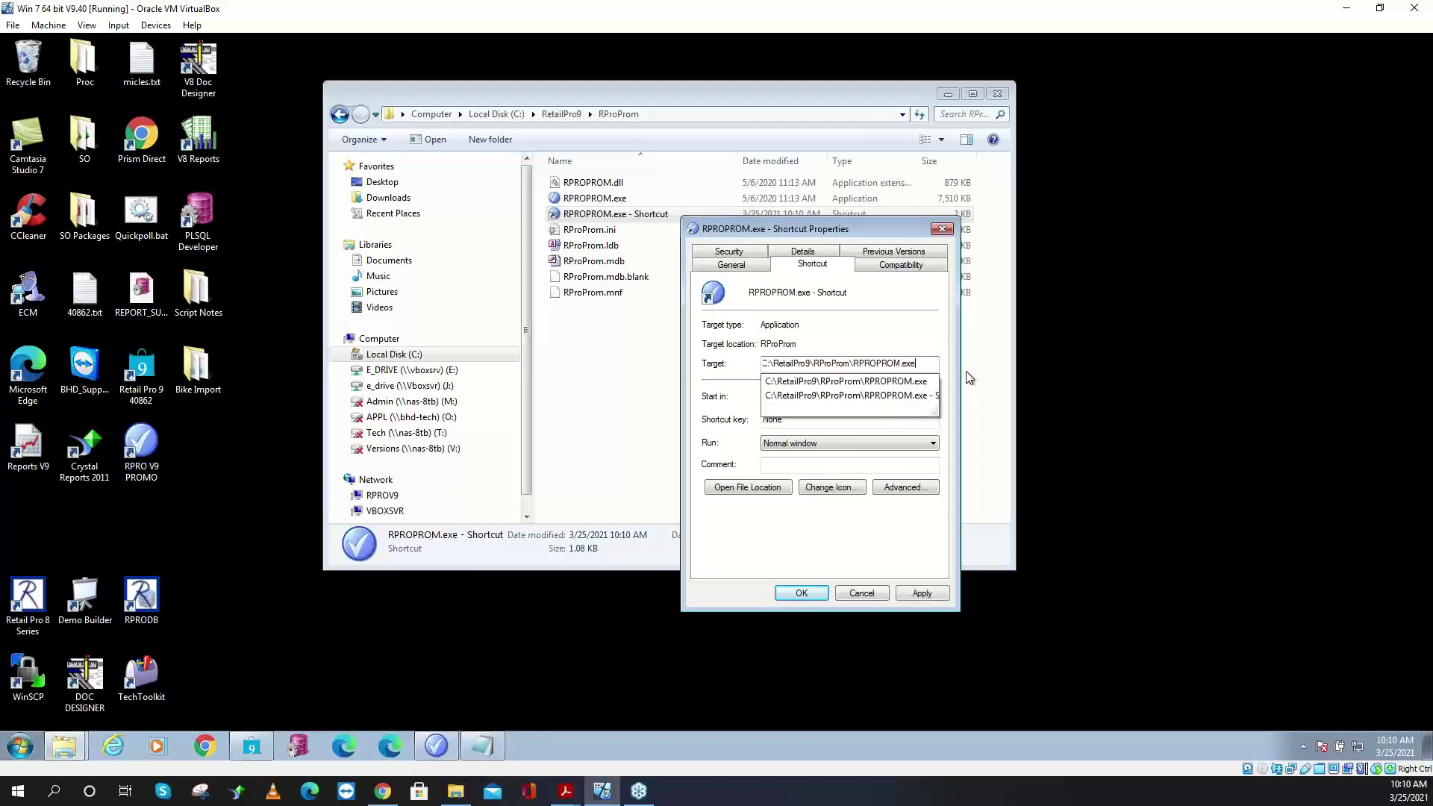
{"action": "key", "text": "Return"}
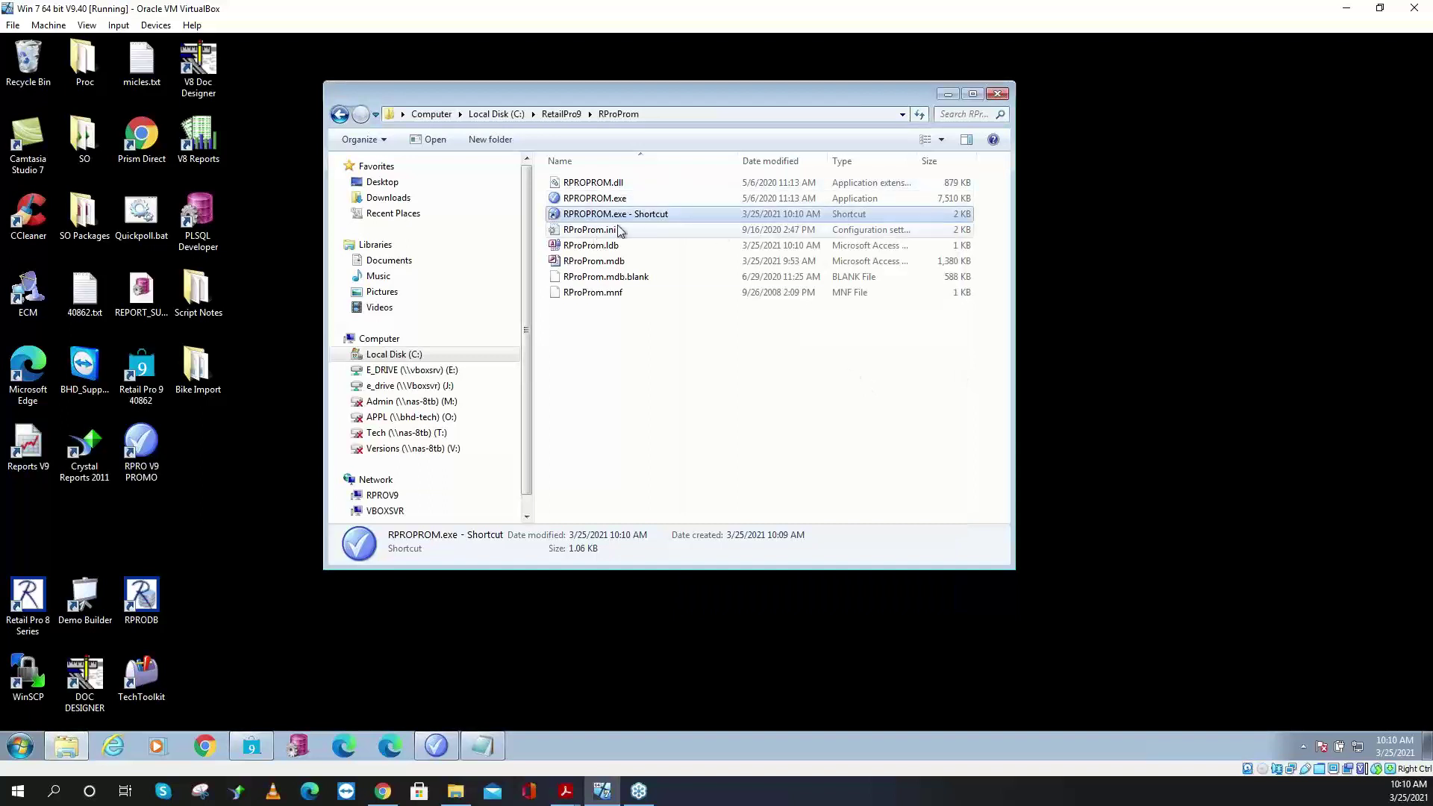
{"action": "left_click_drag", "start_coordinate": [635, 219], "coordinate": [482, 440]}
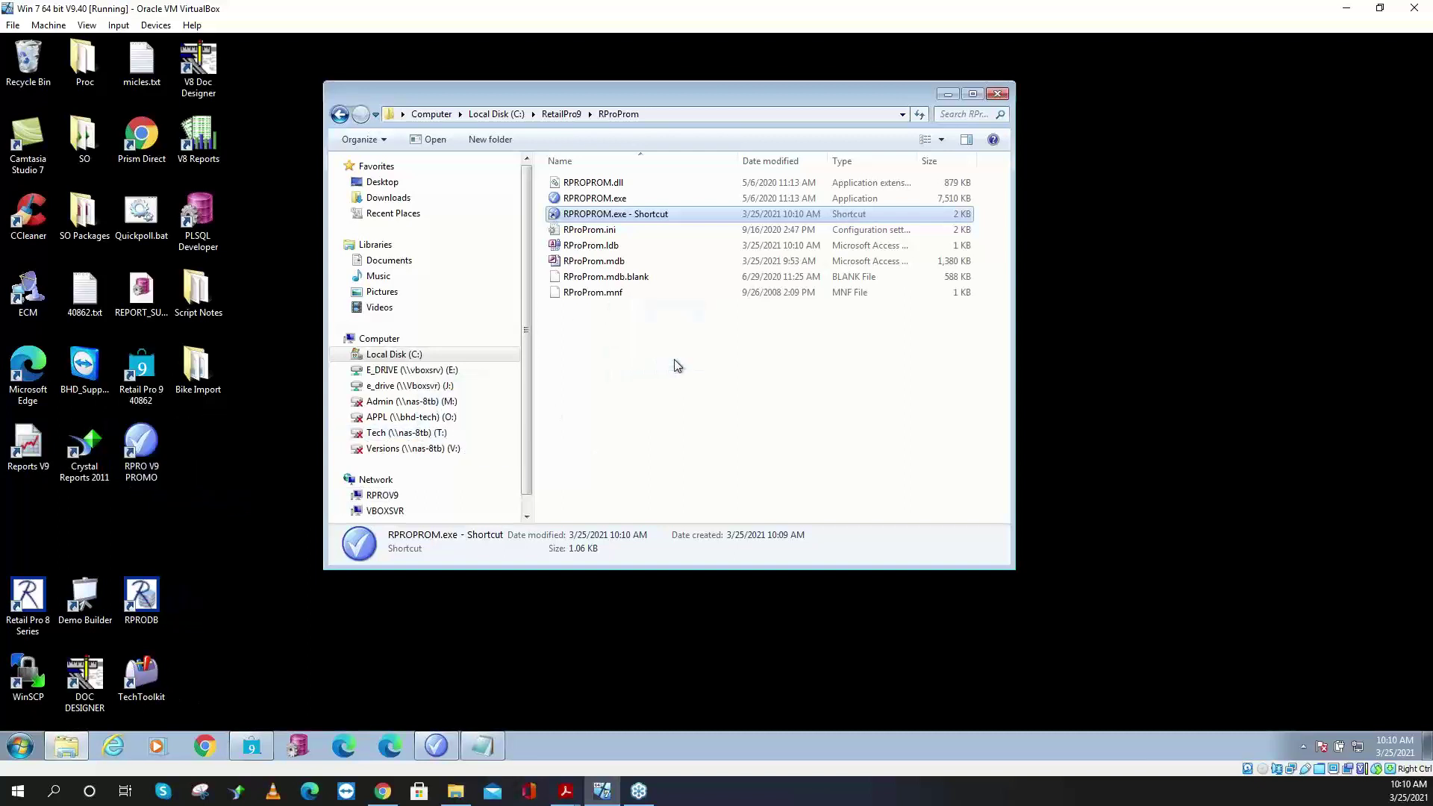
{"action": "left_click", "coordinate": [159, 461]}
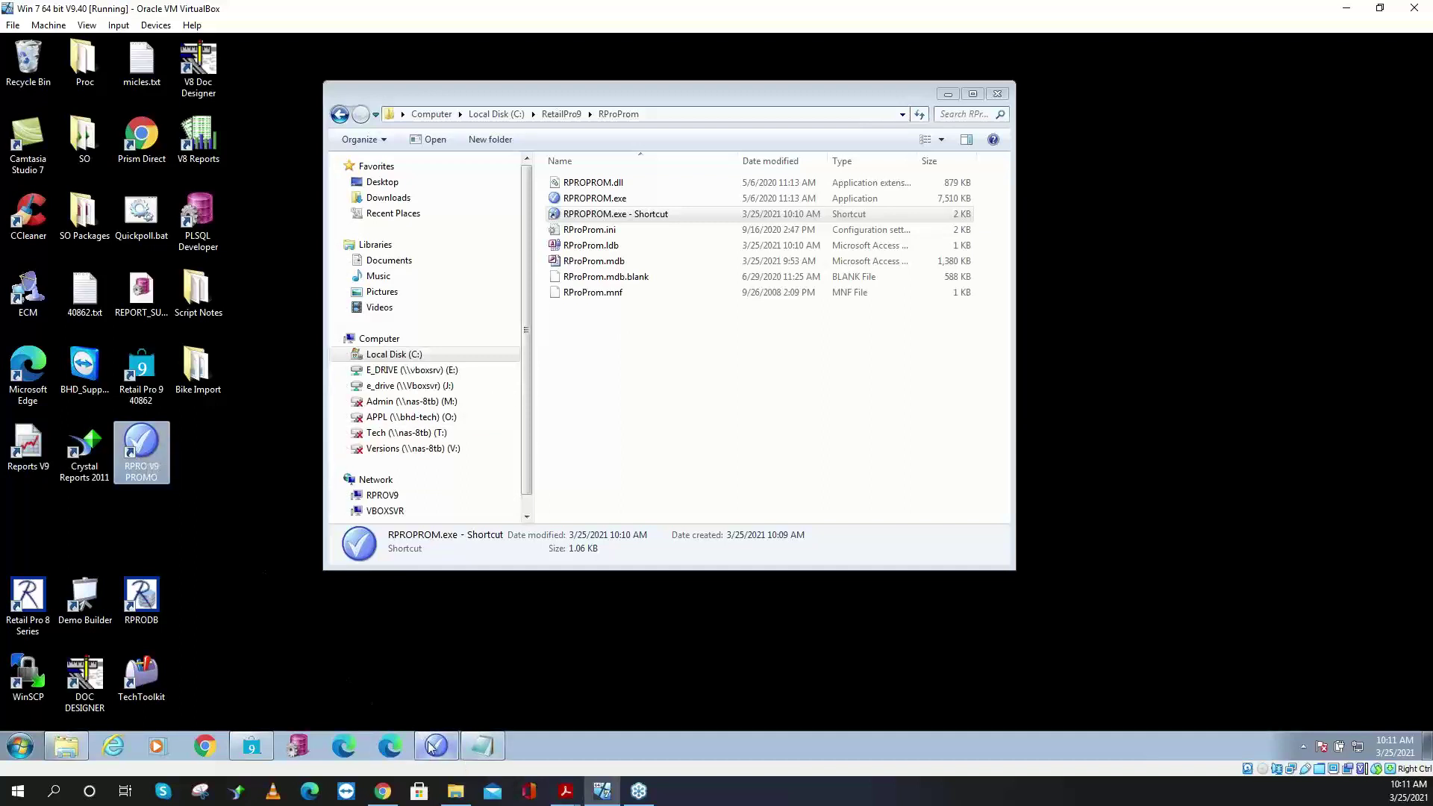
- Bring Retail Pro Promotions forward and open its Options module
{"action": "left_click", "coordinate": [453, 742]}
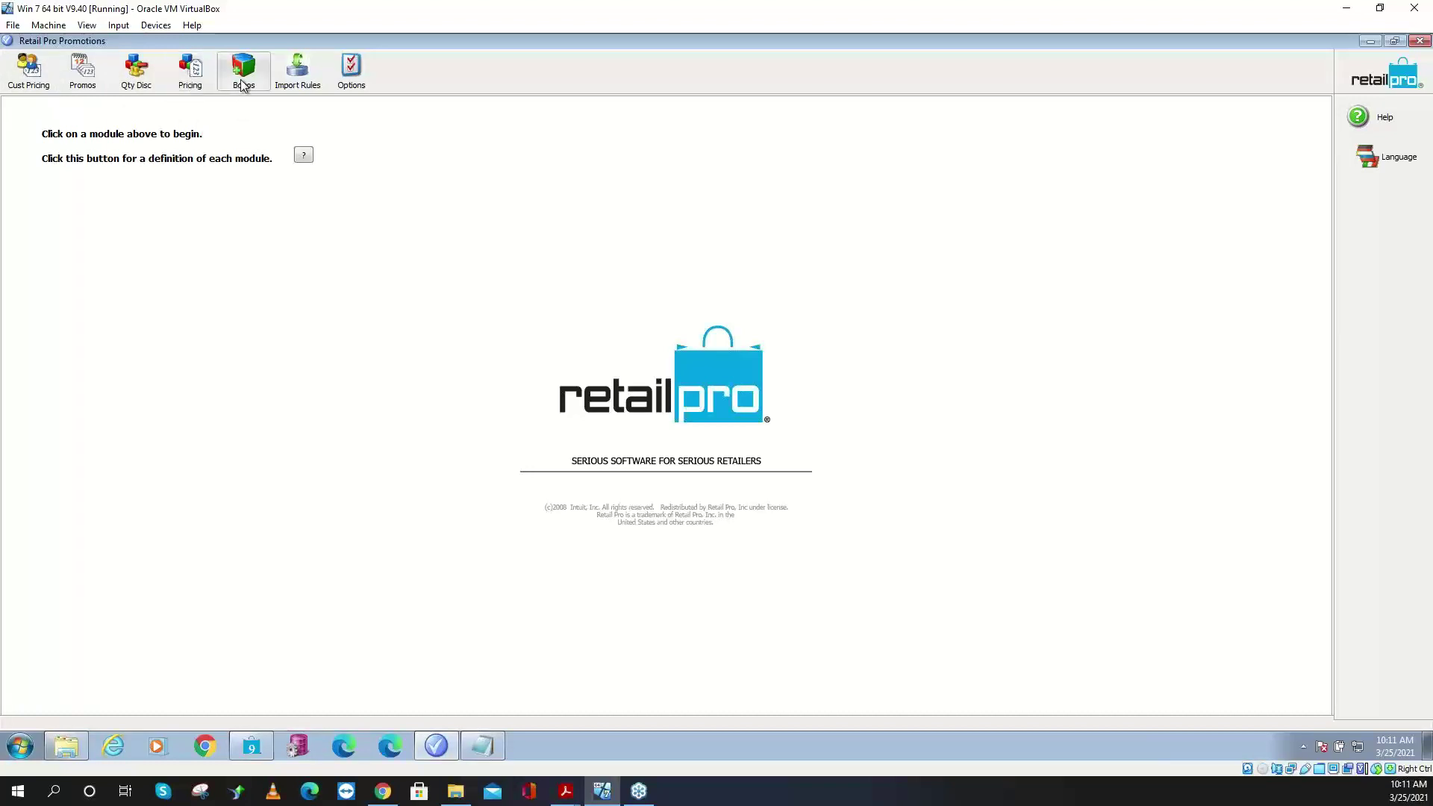
{"action": "left_click", "coordinate": [358, 82]}
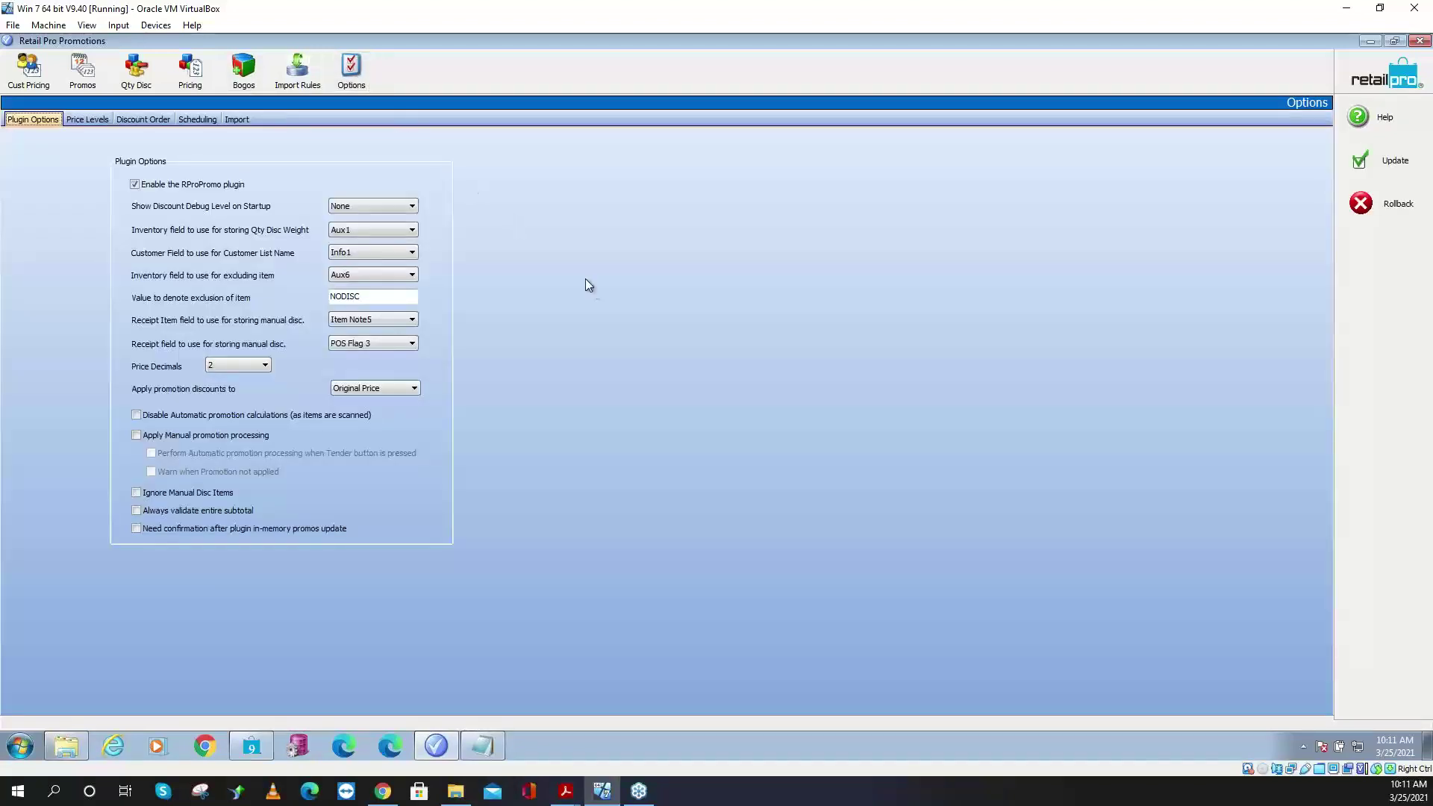
- Toggle the RProPromo plugin option off and back on, then view the Price Levels tab
{"action": "left_click", "coordinate": [142, 189]}
{"action": "left_click", "coordinate": [142, 188]}
{"action": "left_click", "coordinate": [32, 120]}
{"action": "left_click", "coordinate": [85, 120]}
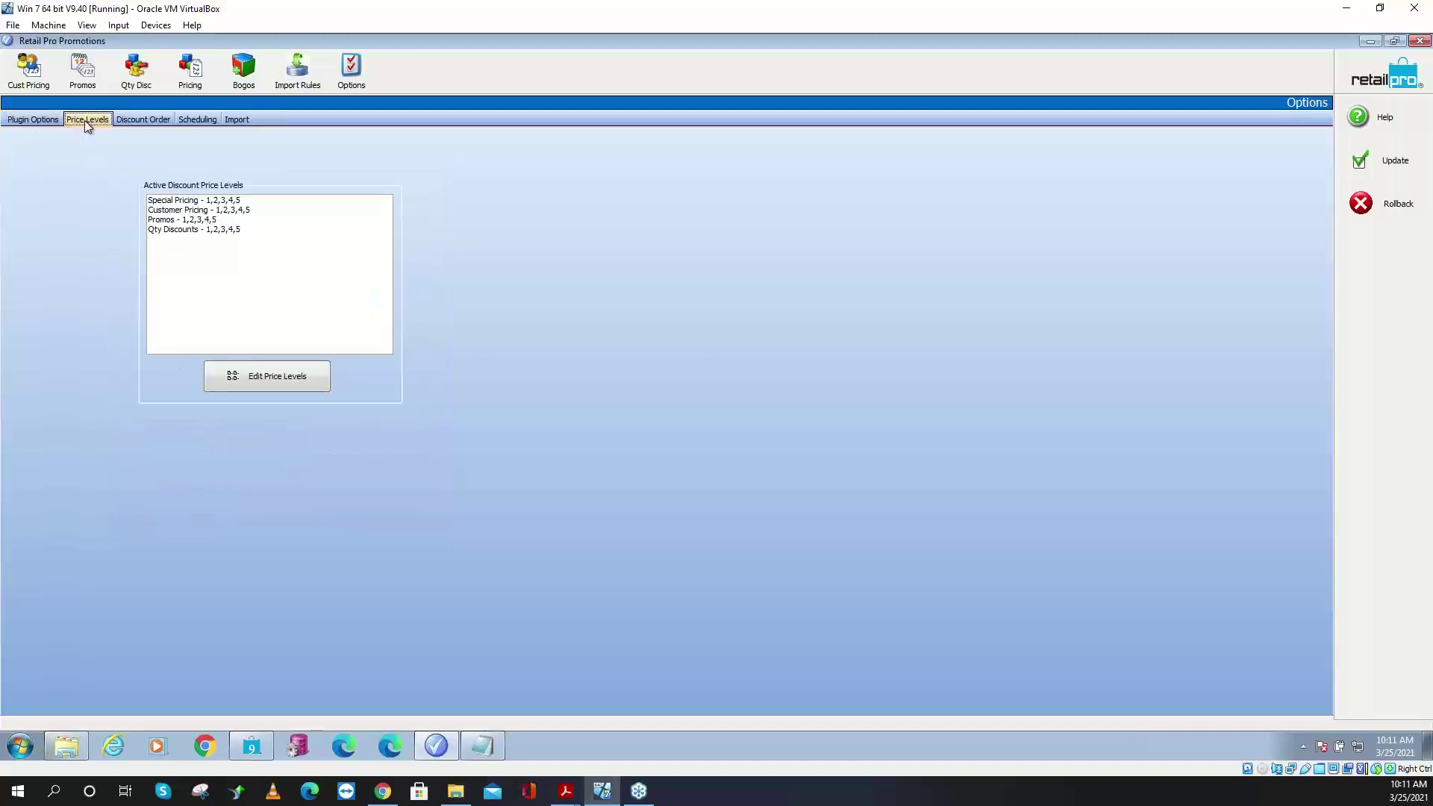
- Toggle Subtotal BOGOs off and on in Discount Order, save the options, then show Customer Pricing
{"action": "left_click", "coordinate": [144, 122]}
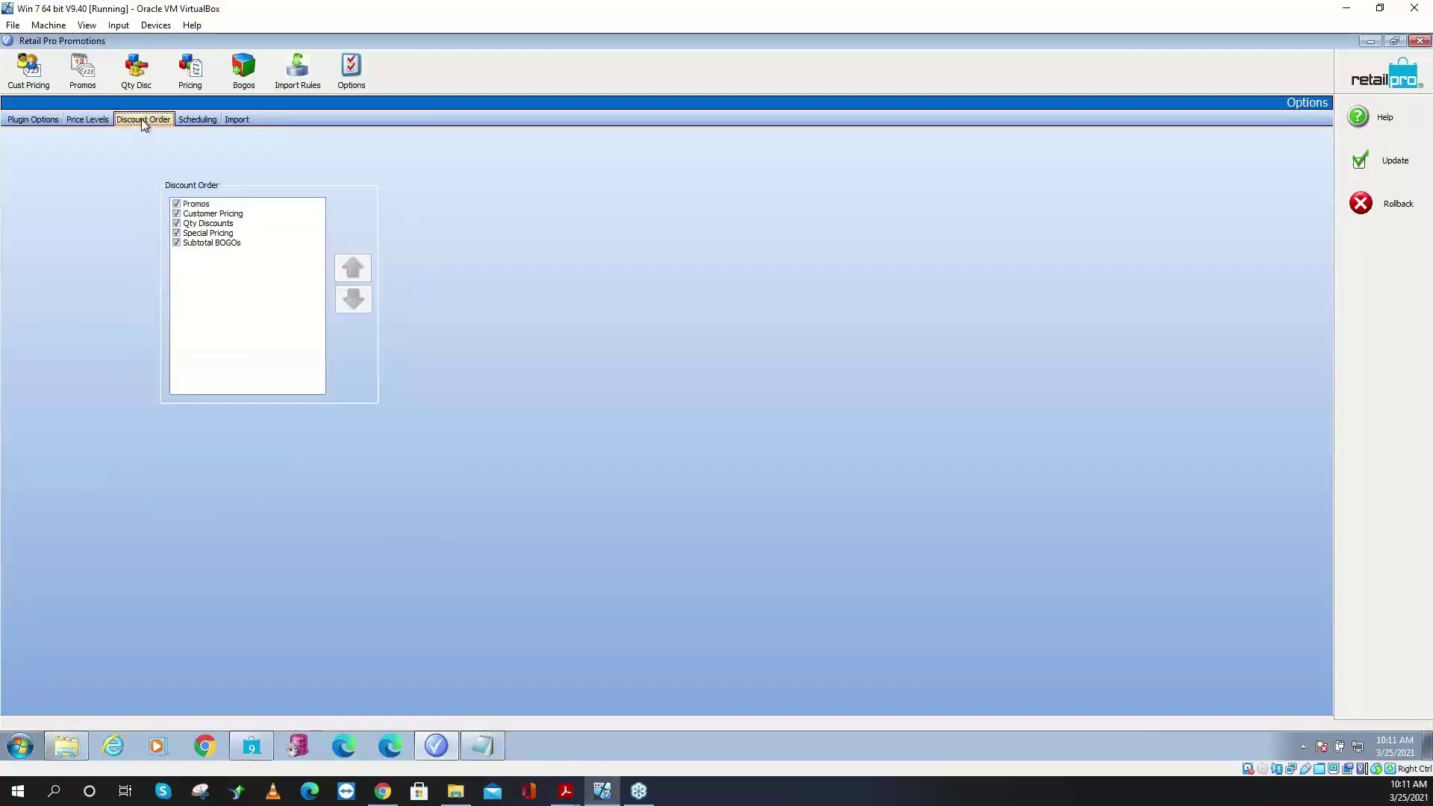
{"action": "left_click", "coordinate": [176, 243]}
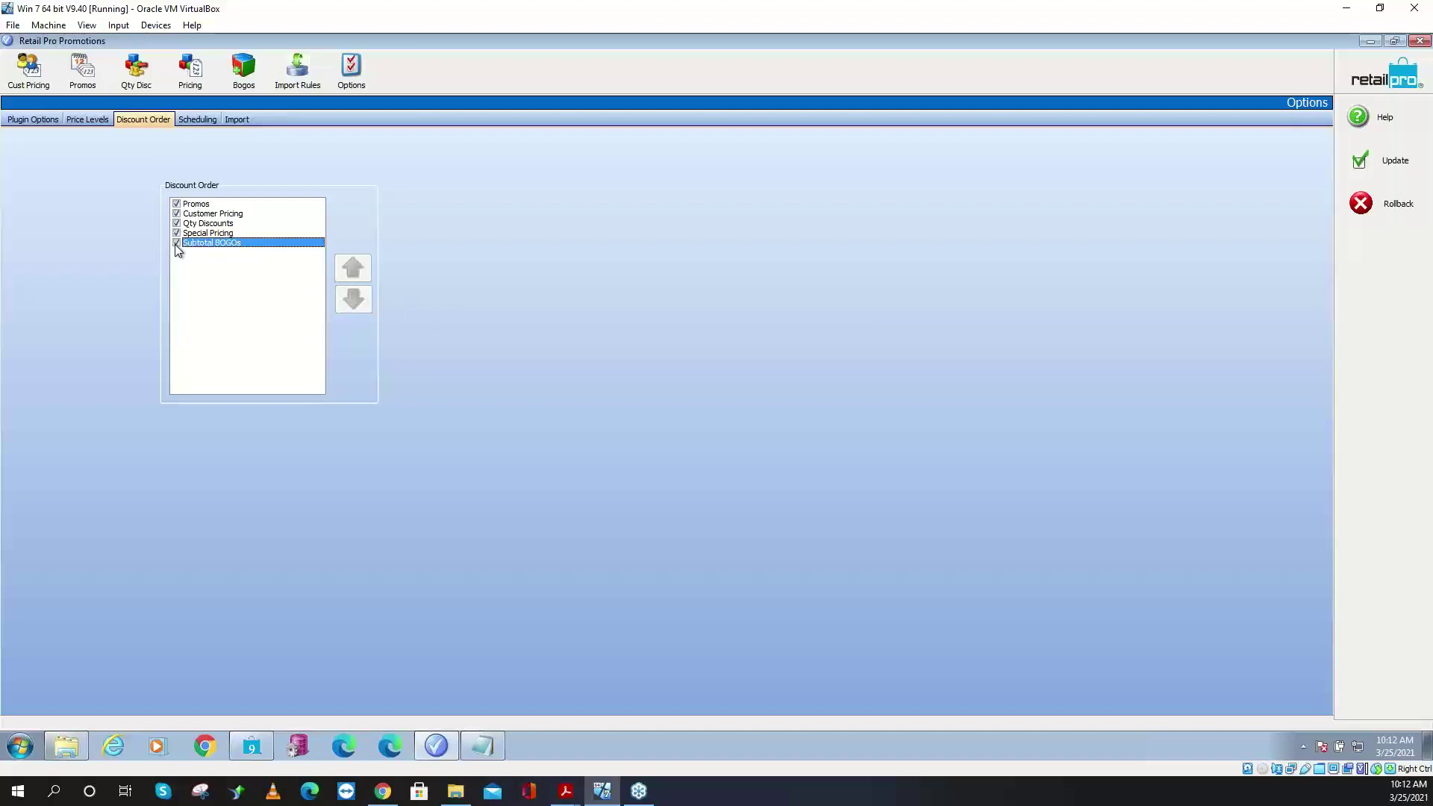
{"action": "left_click", "coordinate": [176, 243]}
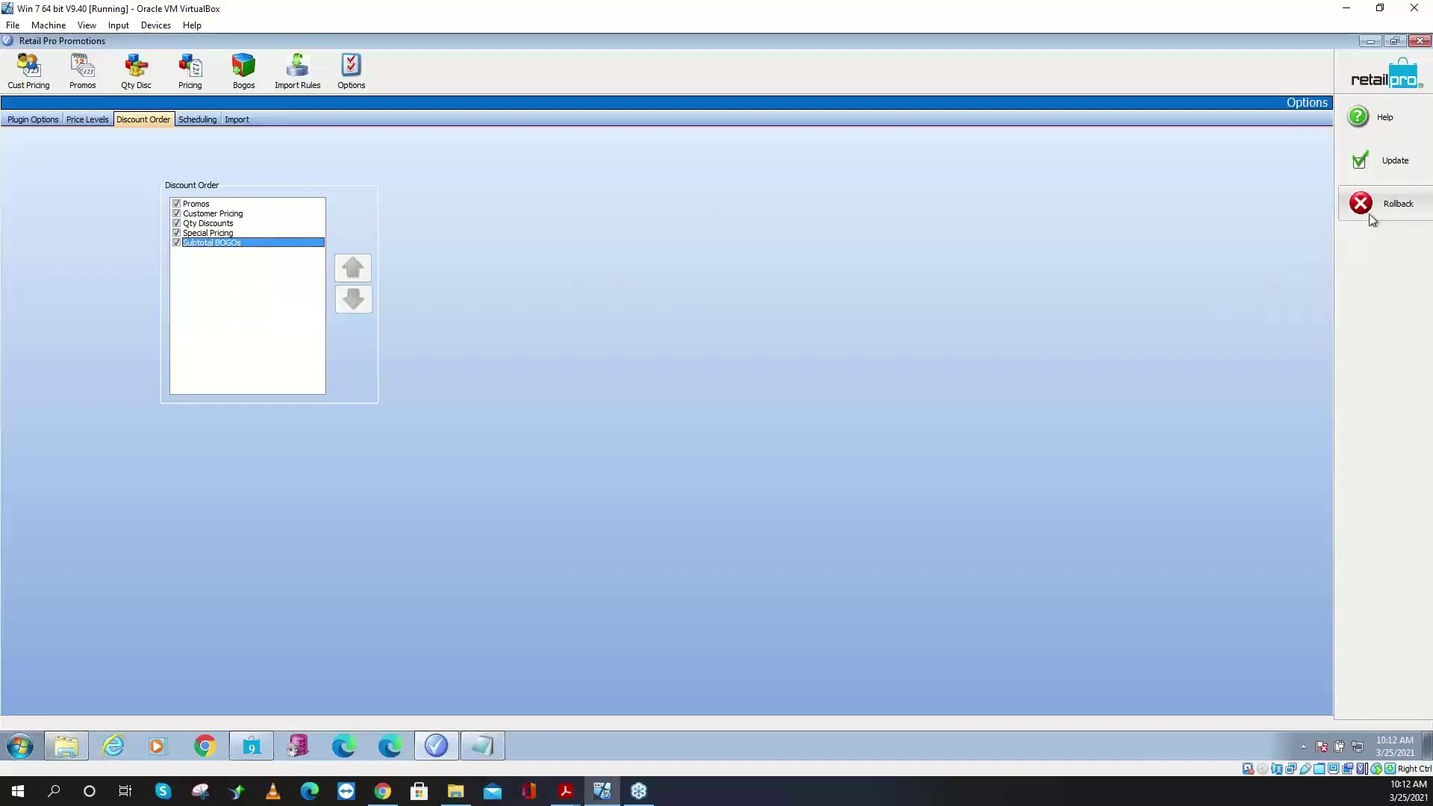
{"action": "left_click", "coordinate": [1365, 171]}
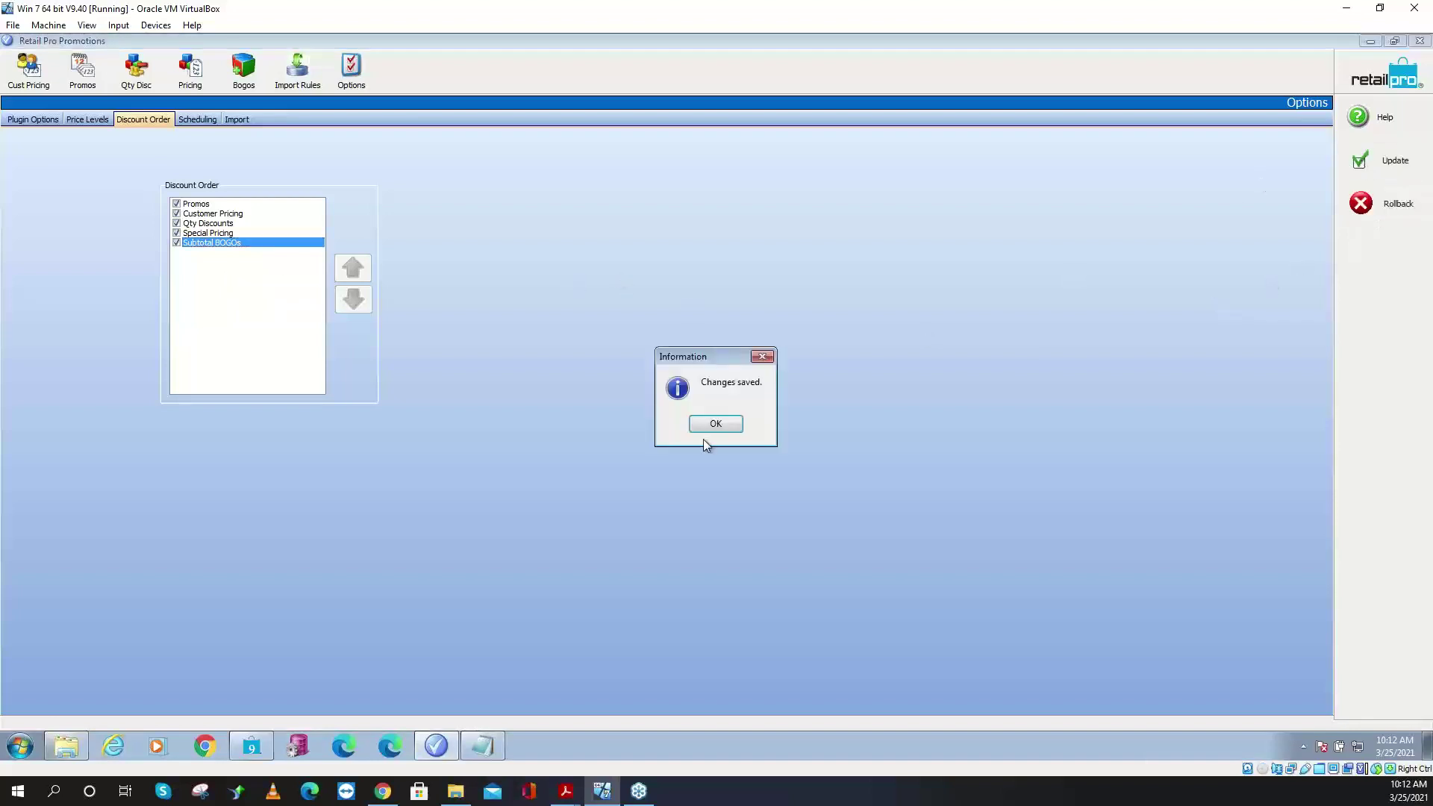
{"action": "left_click", "coordinate": [707, 430]}
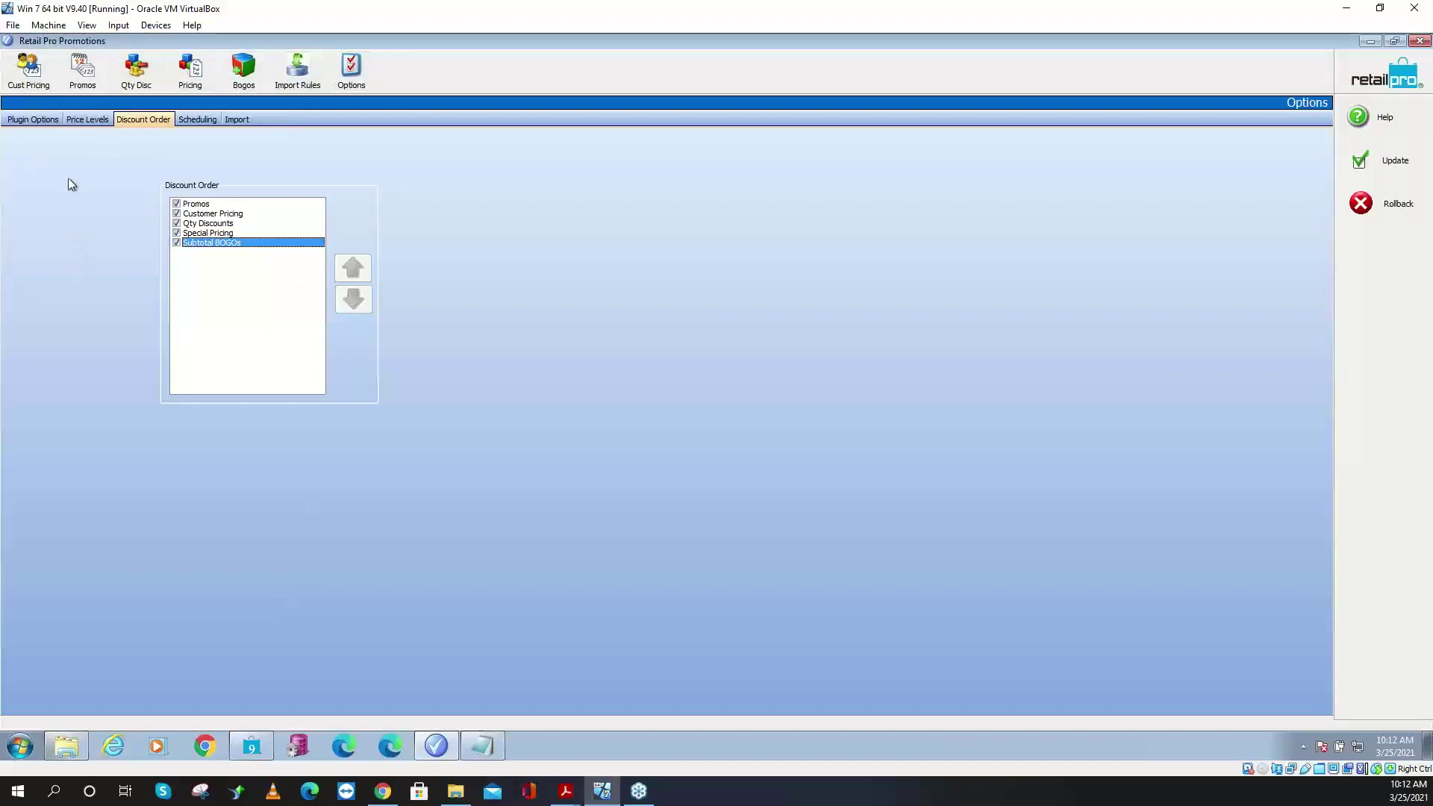
{"action": "left_click", "coordinate": [28, 69]}
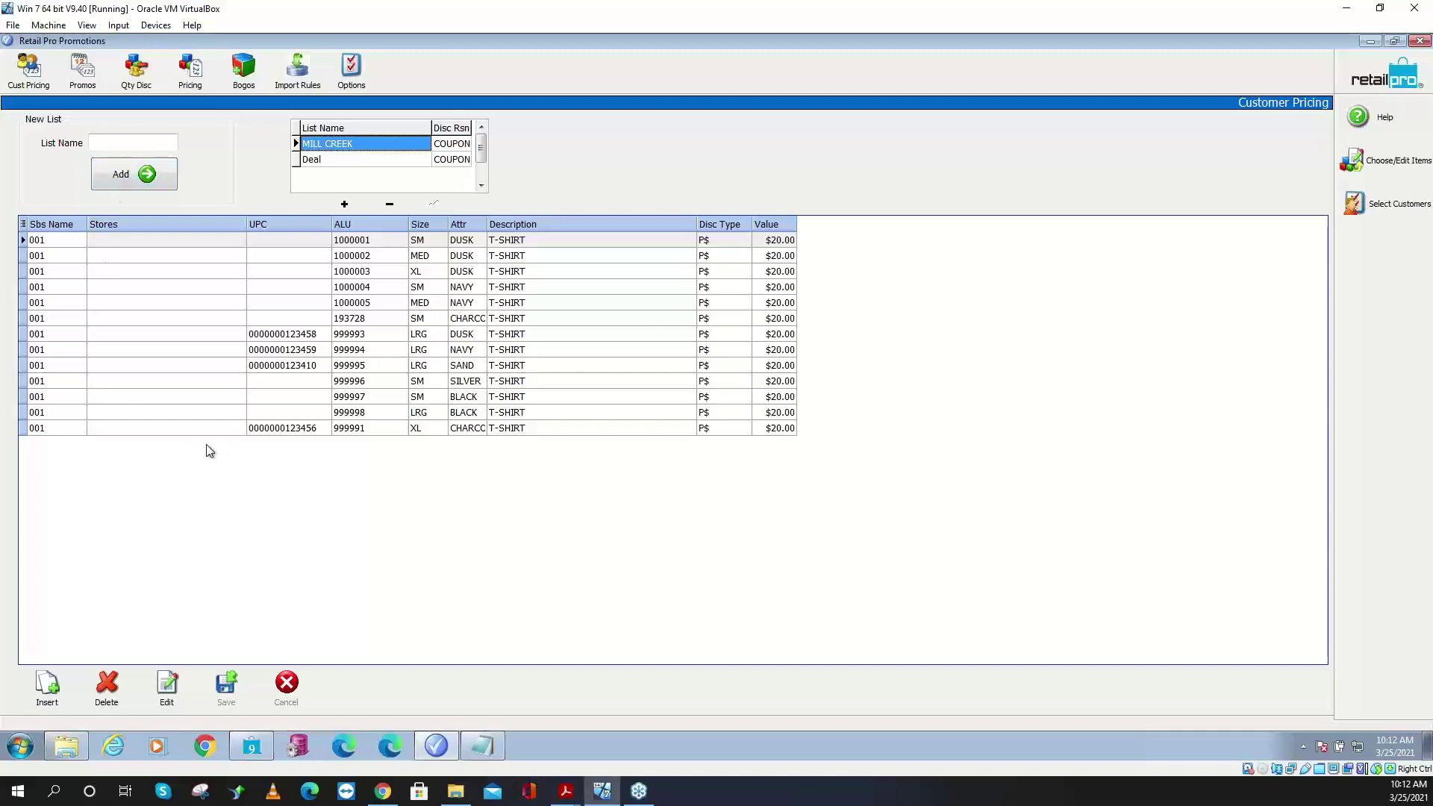
{"action": "left_click", "coordinate": [381, 257]}
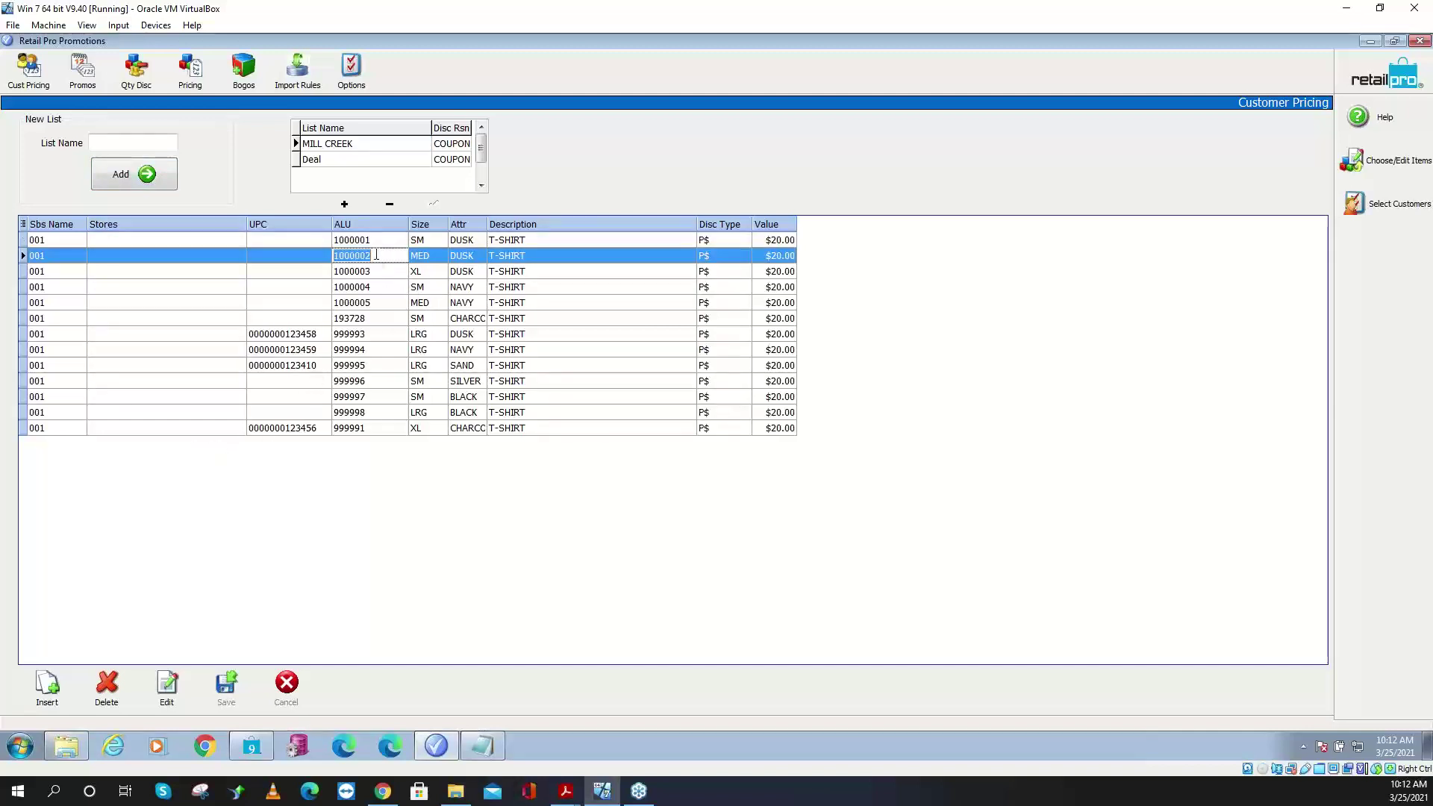
{"action": "left_click", "coordinate": [776, 275]}
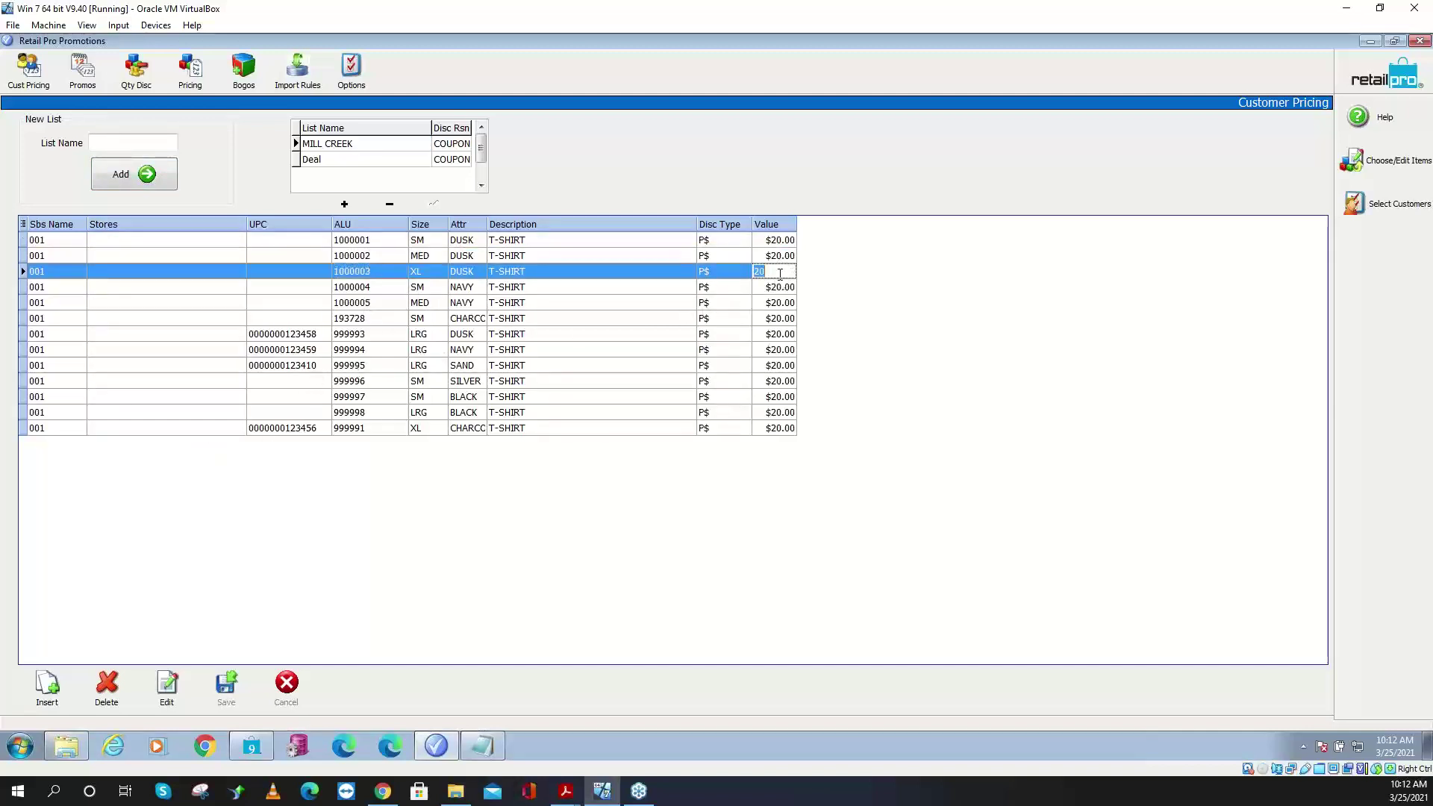
{"action": "left_click", "coordinate": [340, 159]}
{"action": "left_click", "coordinate": [343, 145]}
{"action": "left_click", "coordinate": [342, 164]}
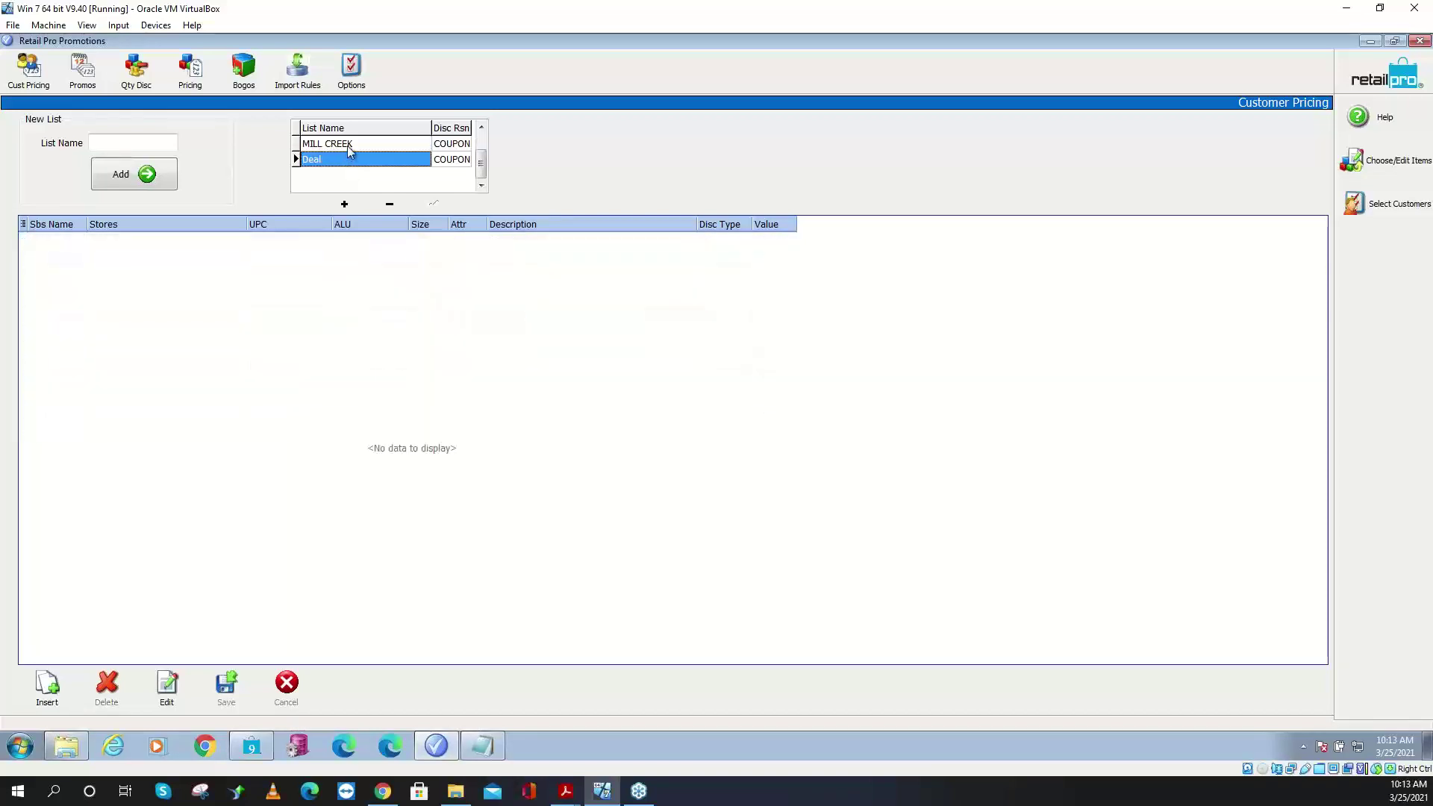
{"action": "left_click", "coordinate": [348, 144]}
{"action": "left_click", "coordinate": [351, 162]}
{"action": "left_click", "coordinate": [351, 145]}
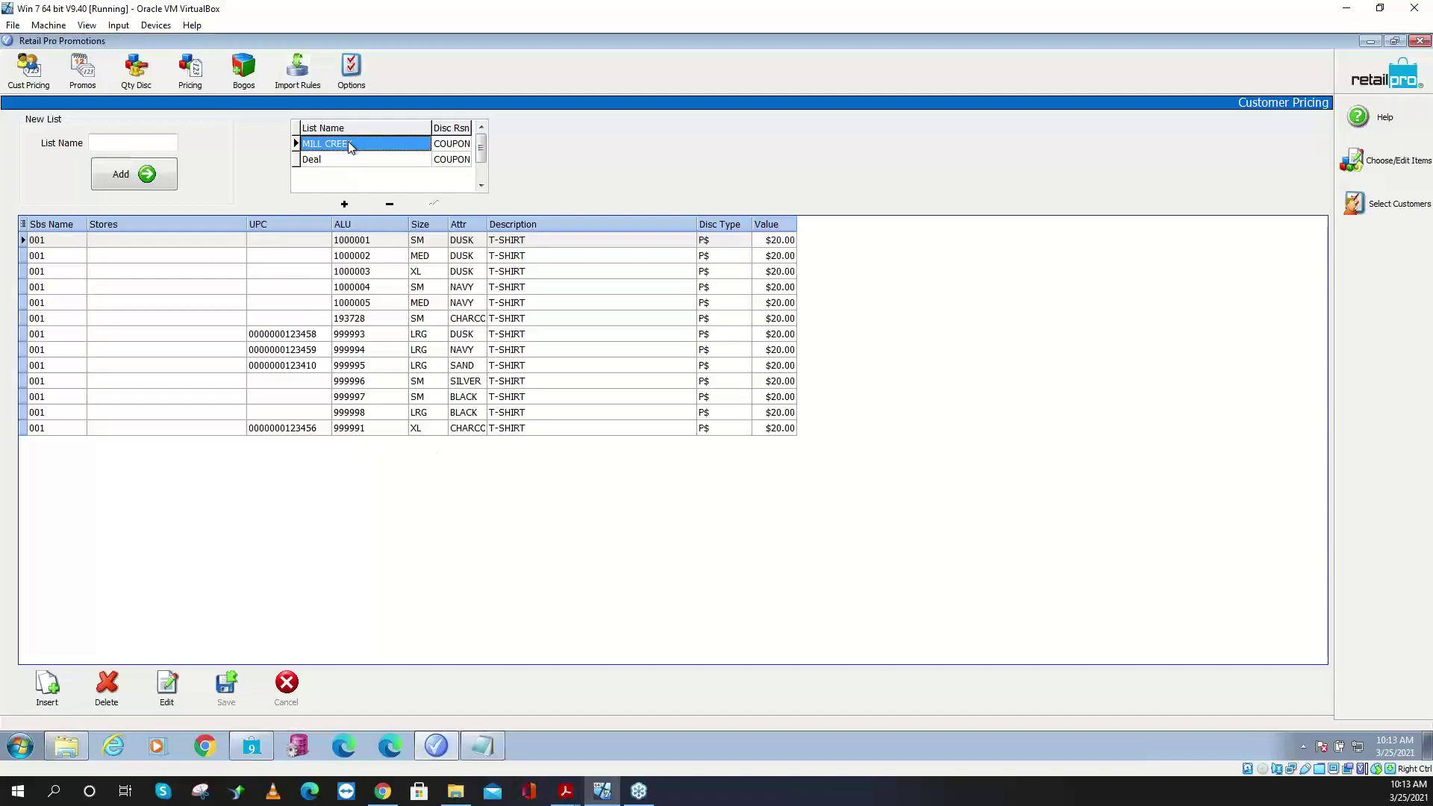
{"action": "left_click", "coordinate": [350, 83]}
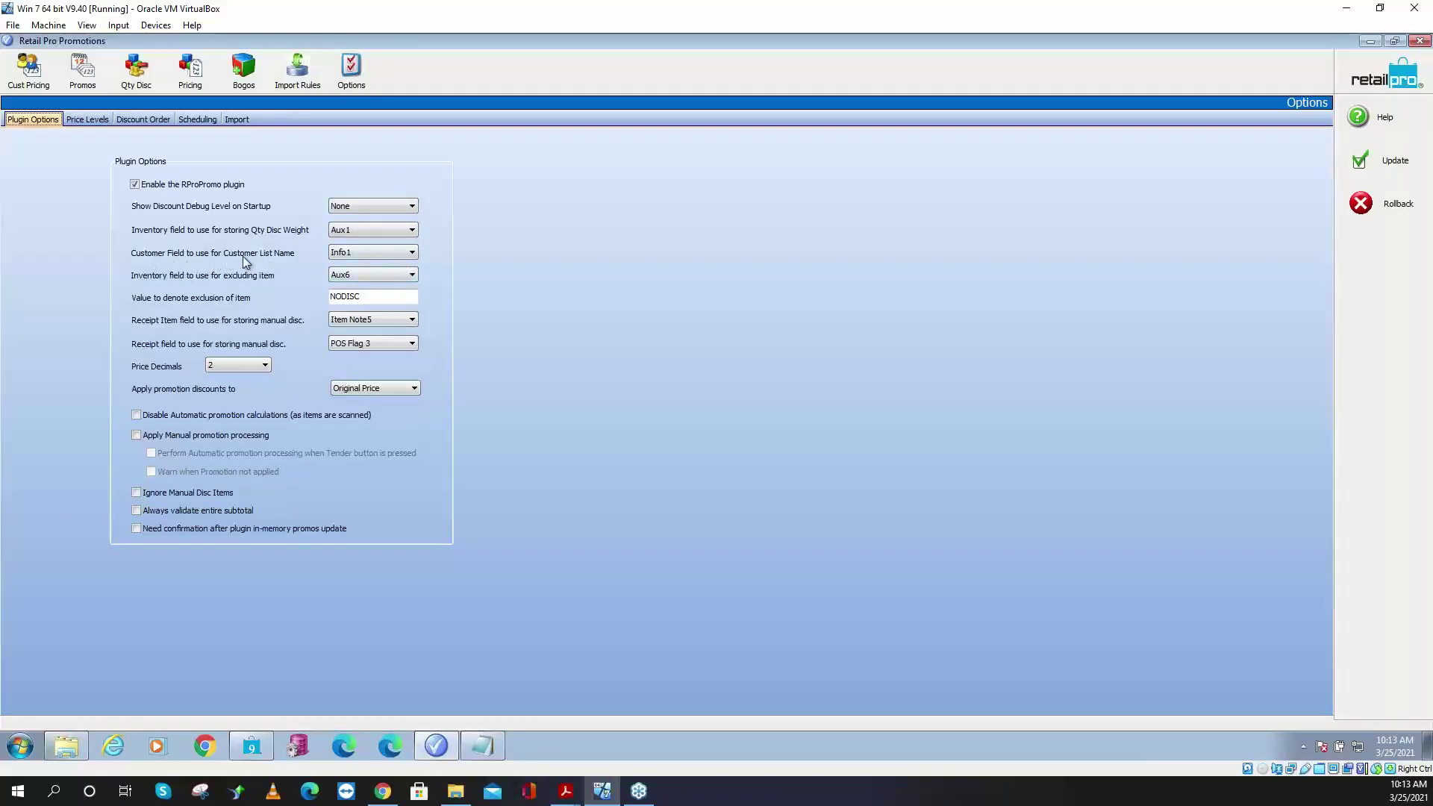
- Return to Customer Pricing, showing the MILL CREEK list's 13 T-SHIRT items at $20.00 each
{"action": "left_click", "coordinate": [349, 253]}
{"action": "left_click", "coordinate": [373, 252]}
{"action": "left_click", "coordinate": [374, 253]}
{"action": "left_click", "coordinate": [377, 251]}
{"action": "left_click", "coordinate": [28, 71]}
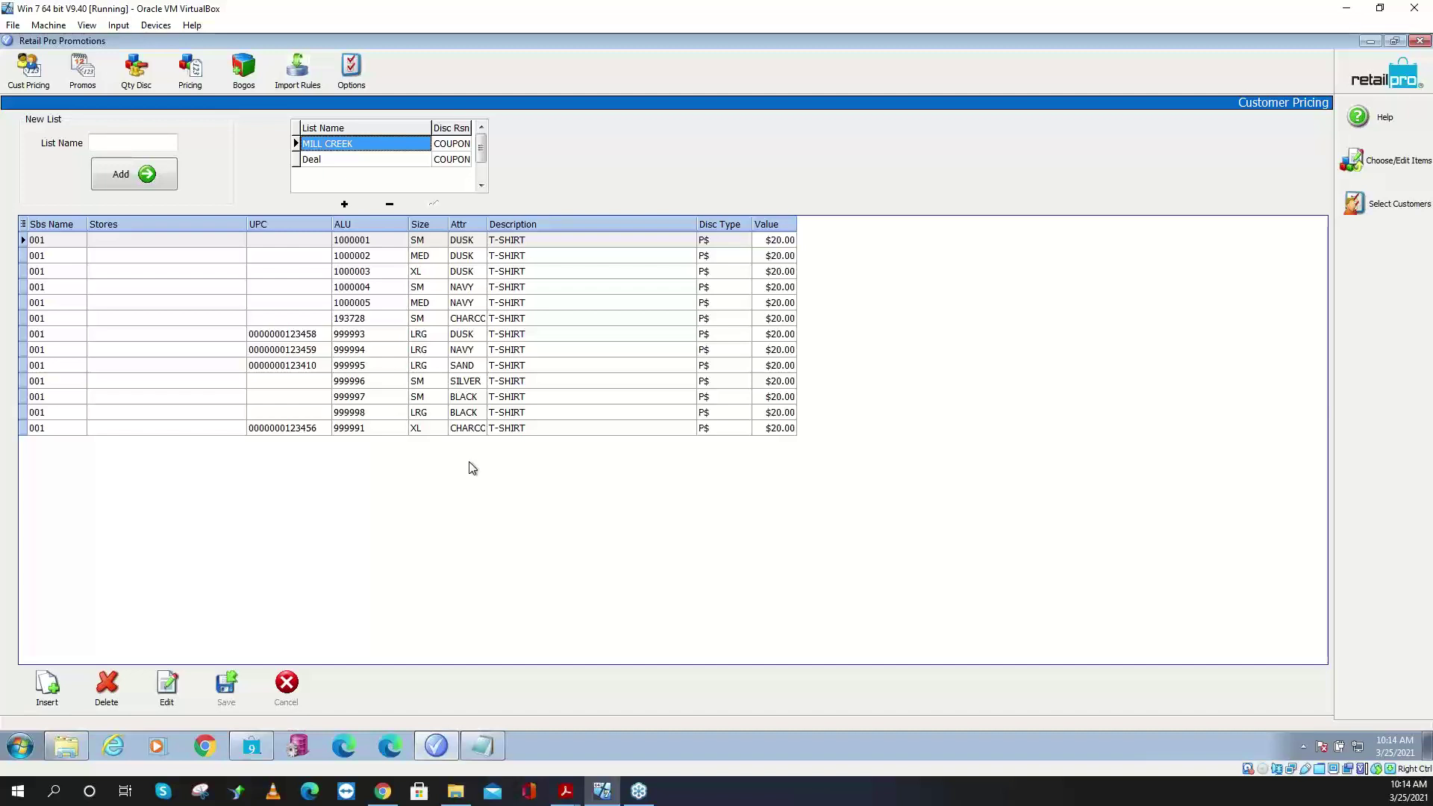
- Show the Promos module listing 50 off, 25 off, 20 off, 40 off and 10% Holiday
{"action": "left_click", "coordinate": [82, 71]}
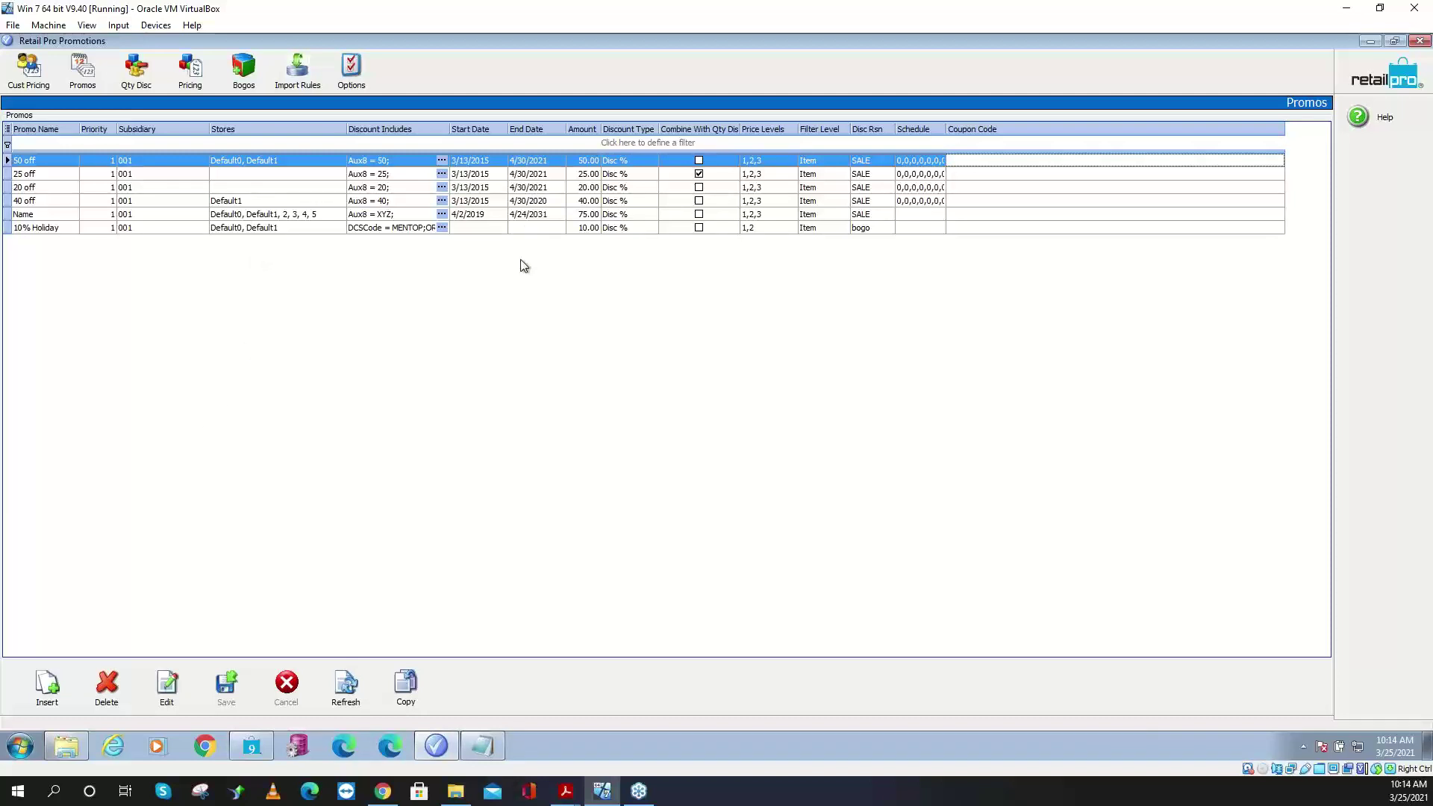
- Review the 10% Holiday discount types and 40 off dates unchanged, then view Qty Discounts
{"action": "left_click", "coordinate": [632, 230]}
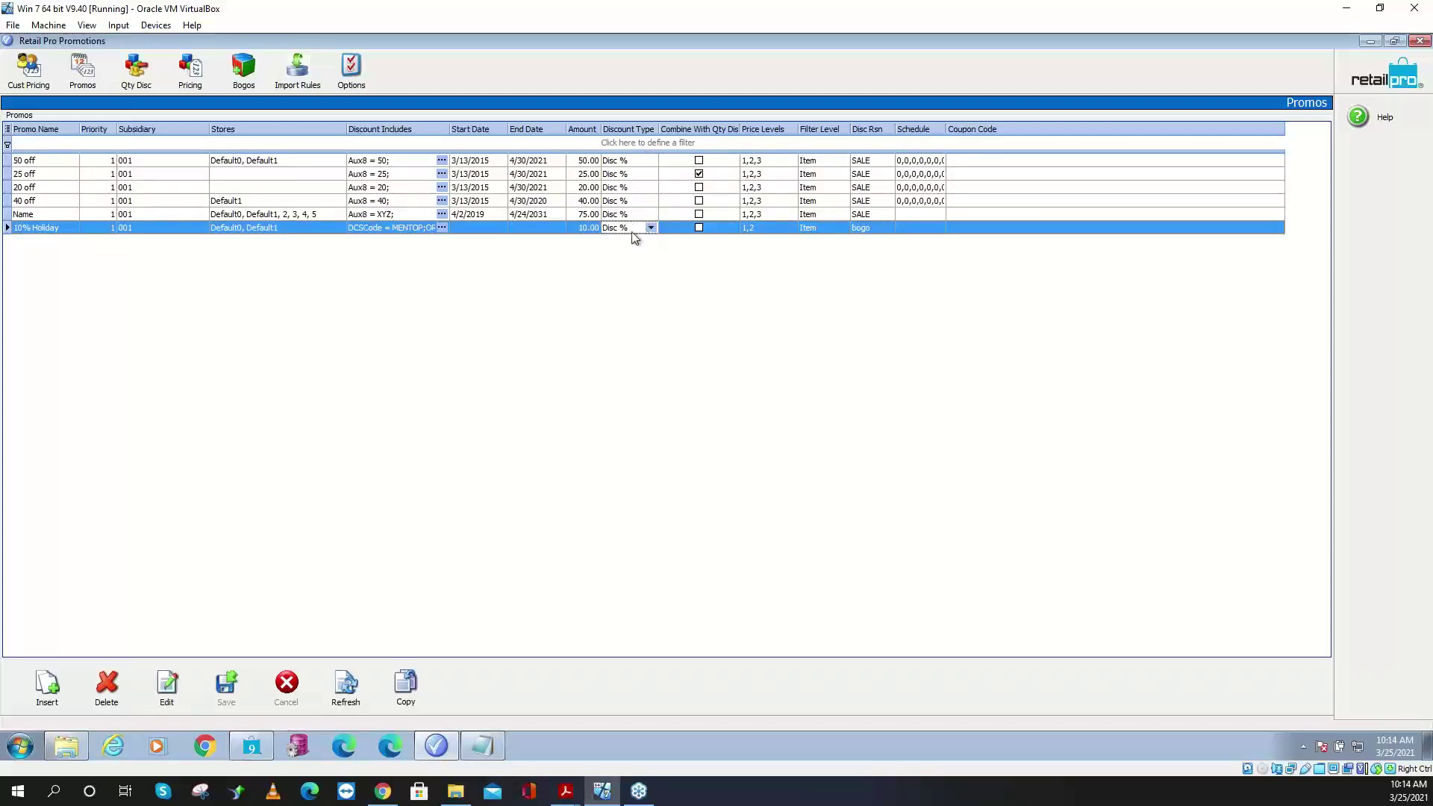
{"action": "left_click", "coordinate": [650, 228]}
{"action": "left_click", "coordinate": [770, 314]}
{"action": "left_click", "coordinate": [472, 200]}
{"action": "left_click", "coordinate": [532, 202]}
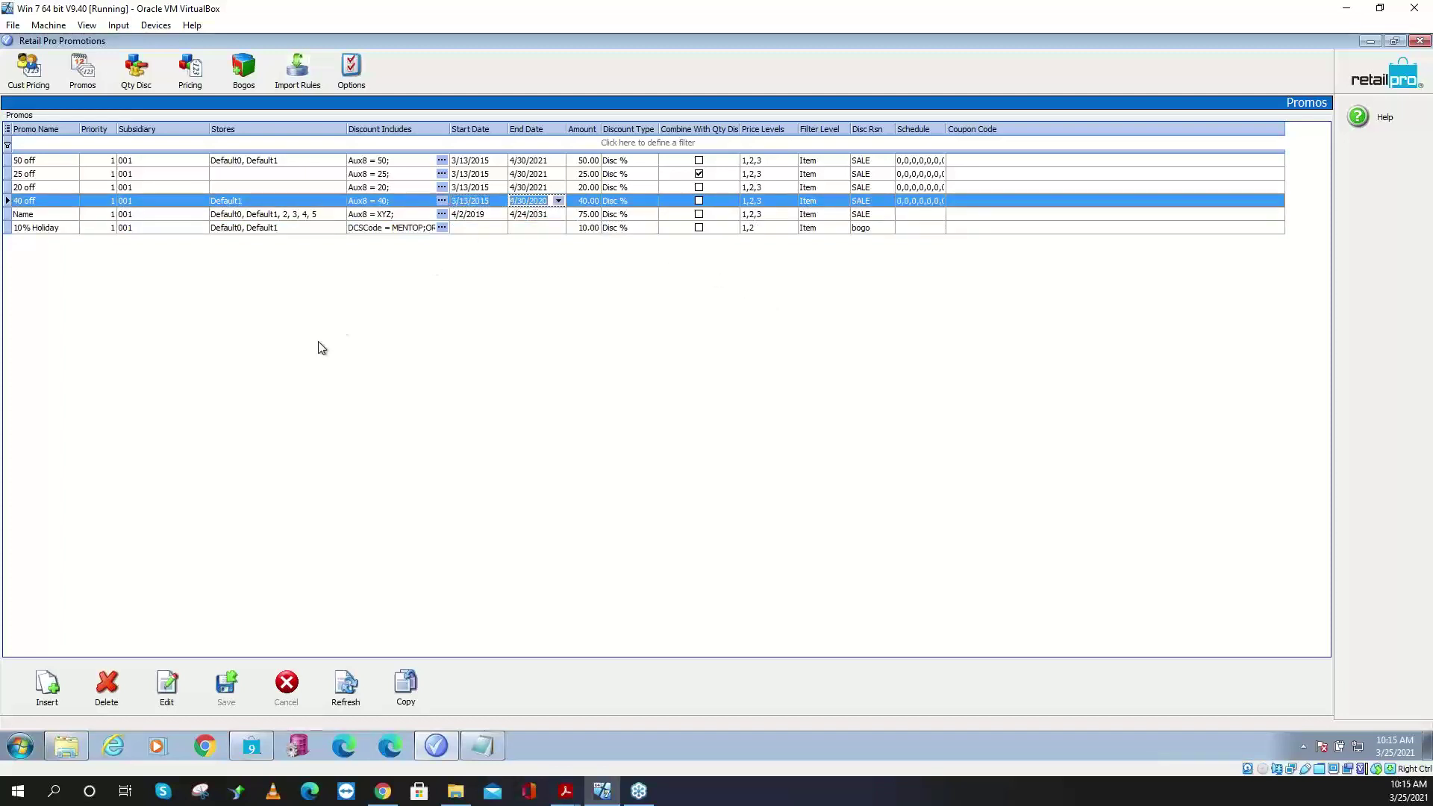
{"action": "left_click", "coordinate": [142, 69]}
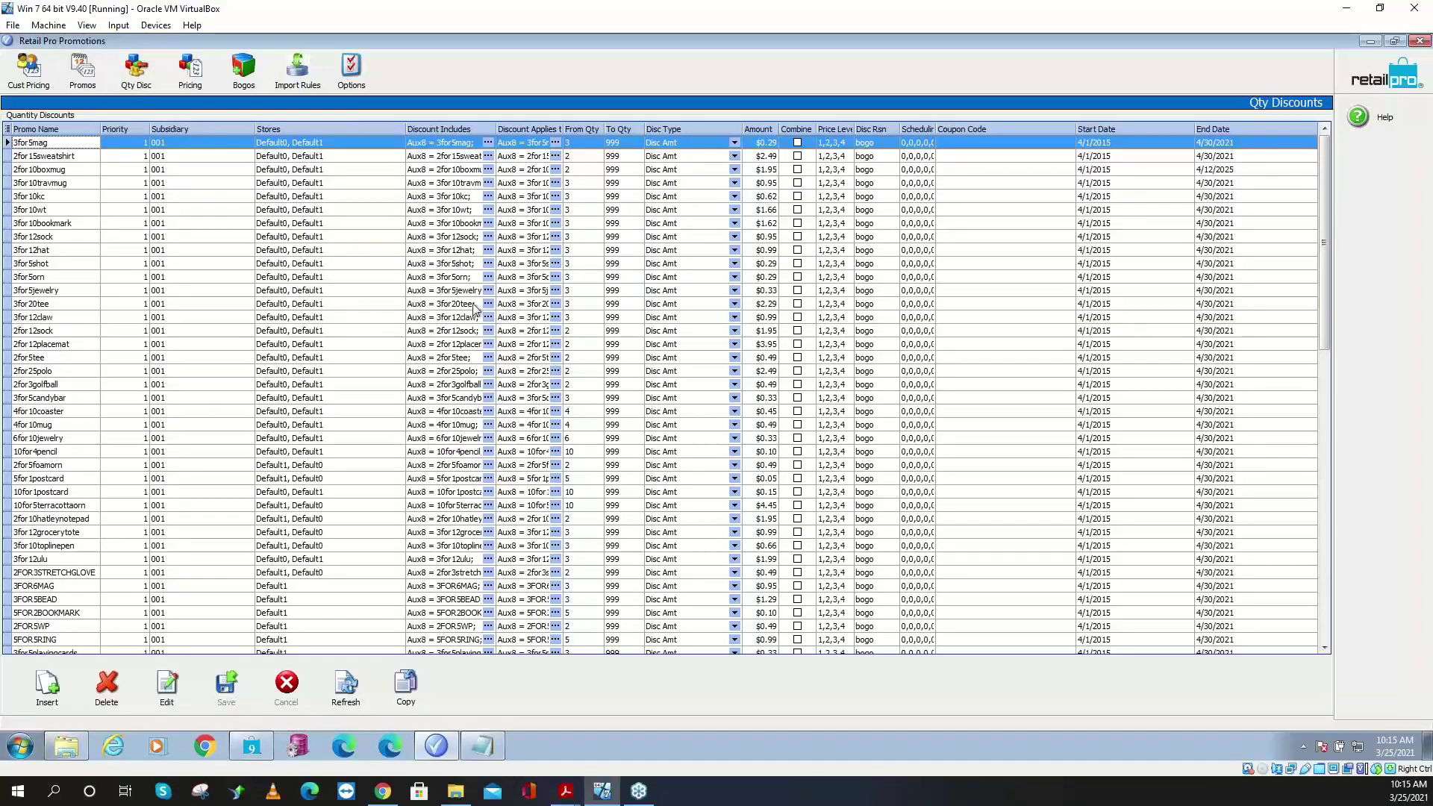
{"action": "left_click", "coordinate": [578, 183]}
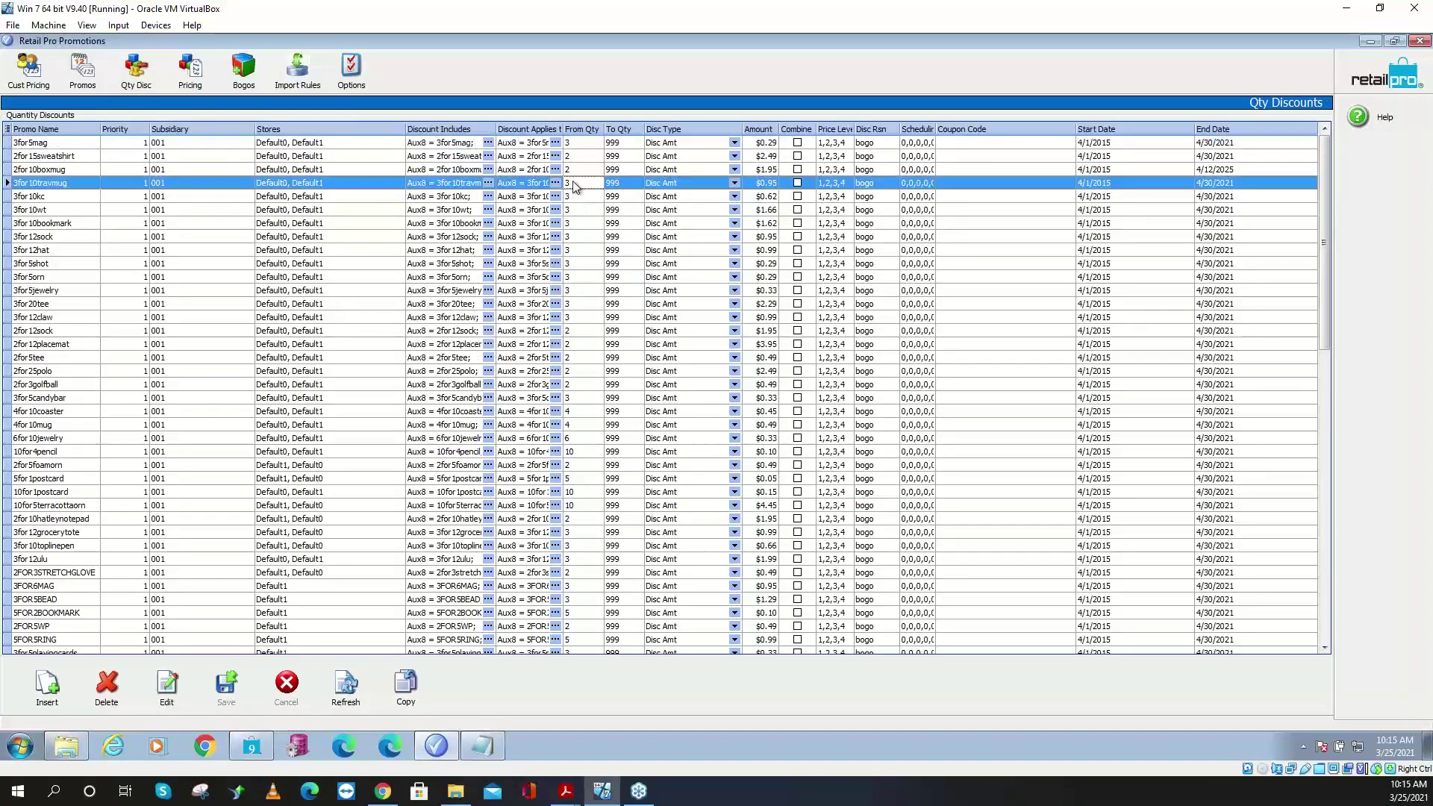
{"action": "left_click", "coordinate": [628, 183]}
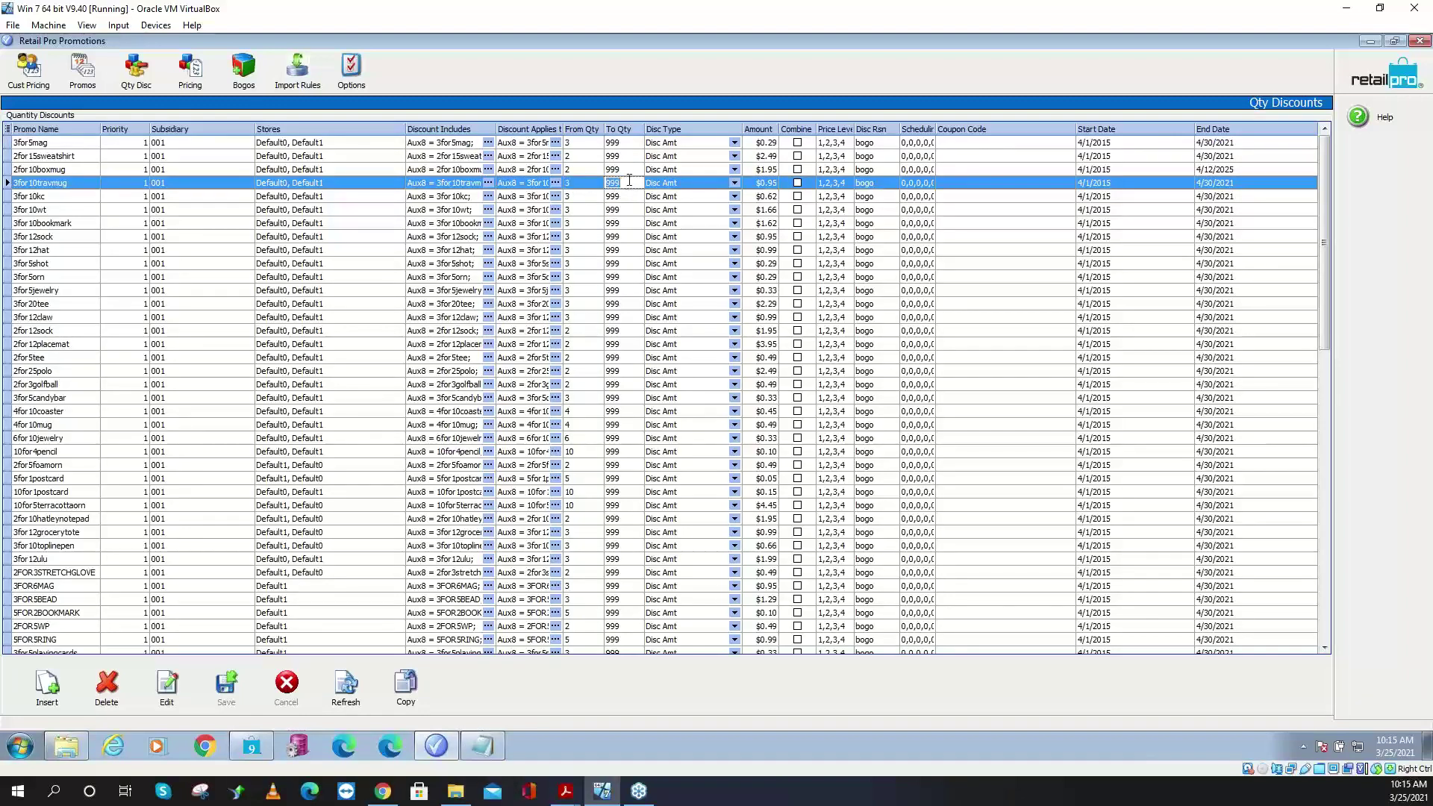
{"action": "left_click", "coordinate": [754, 184]}
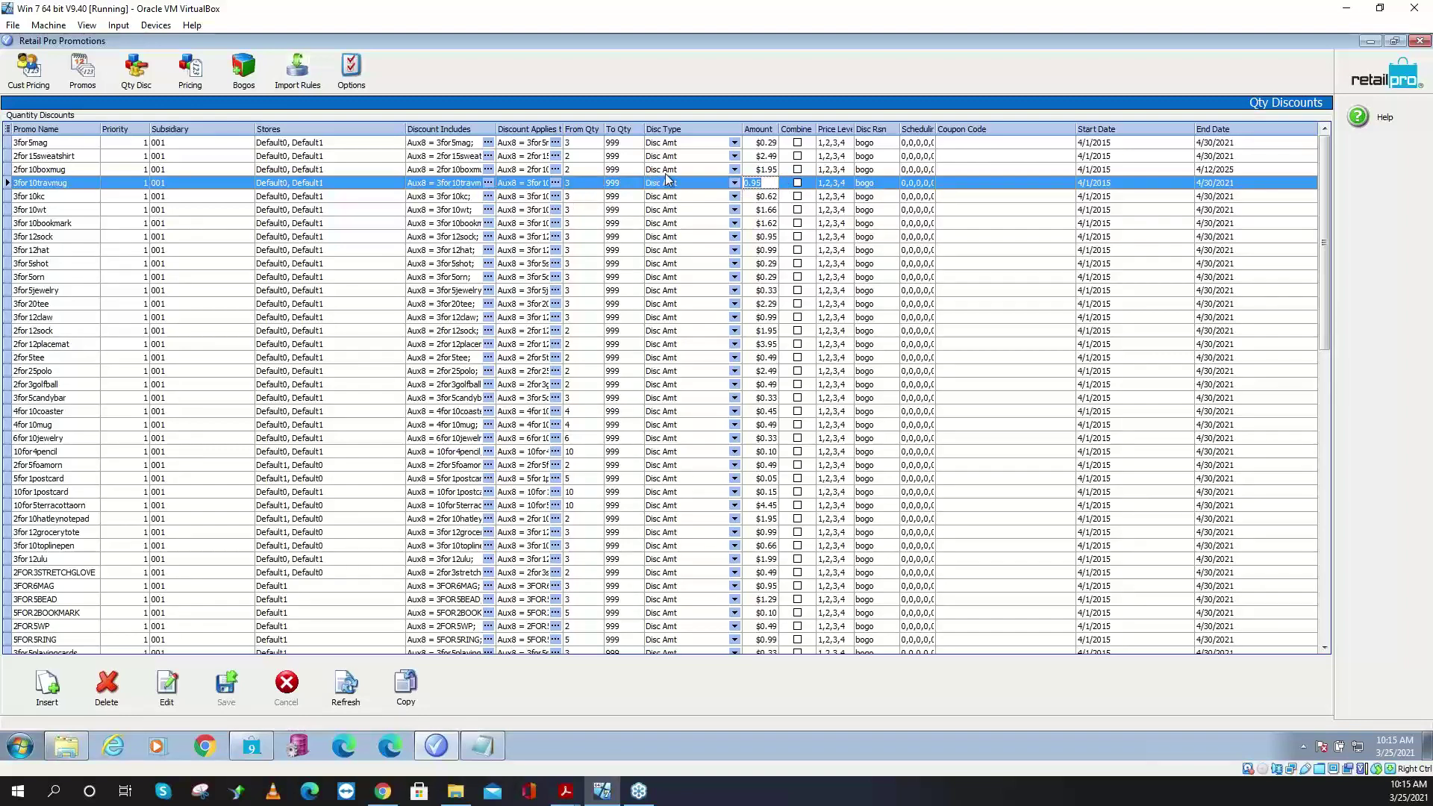
{"action": "left_click", "coordinate": [695, 182]}
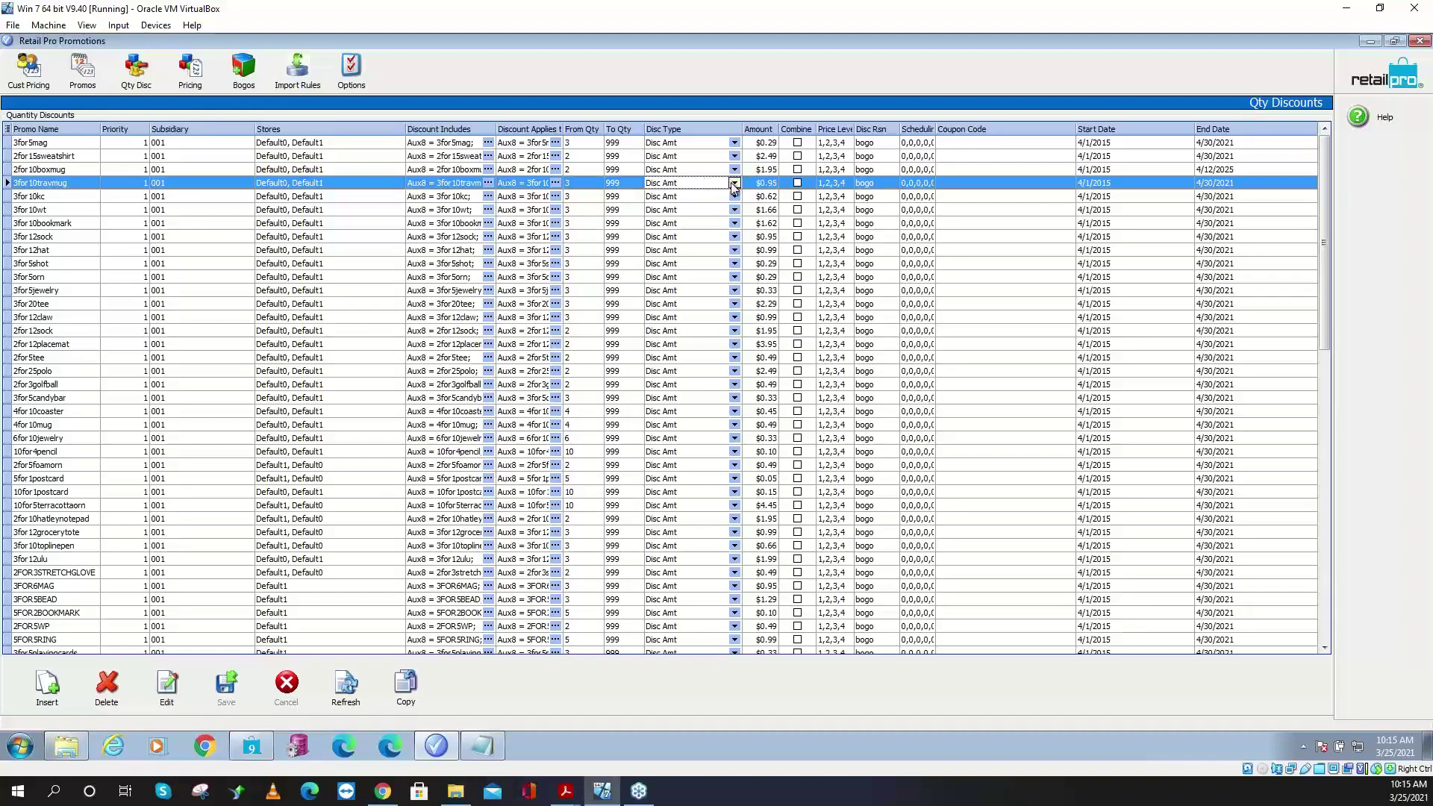
{"action": "left_click", "coordinate": [732, 184]}
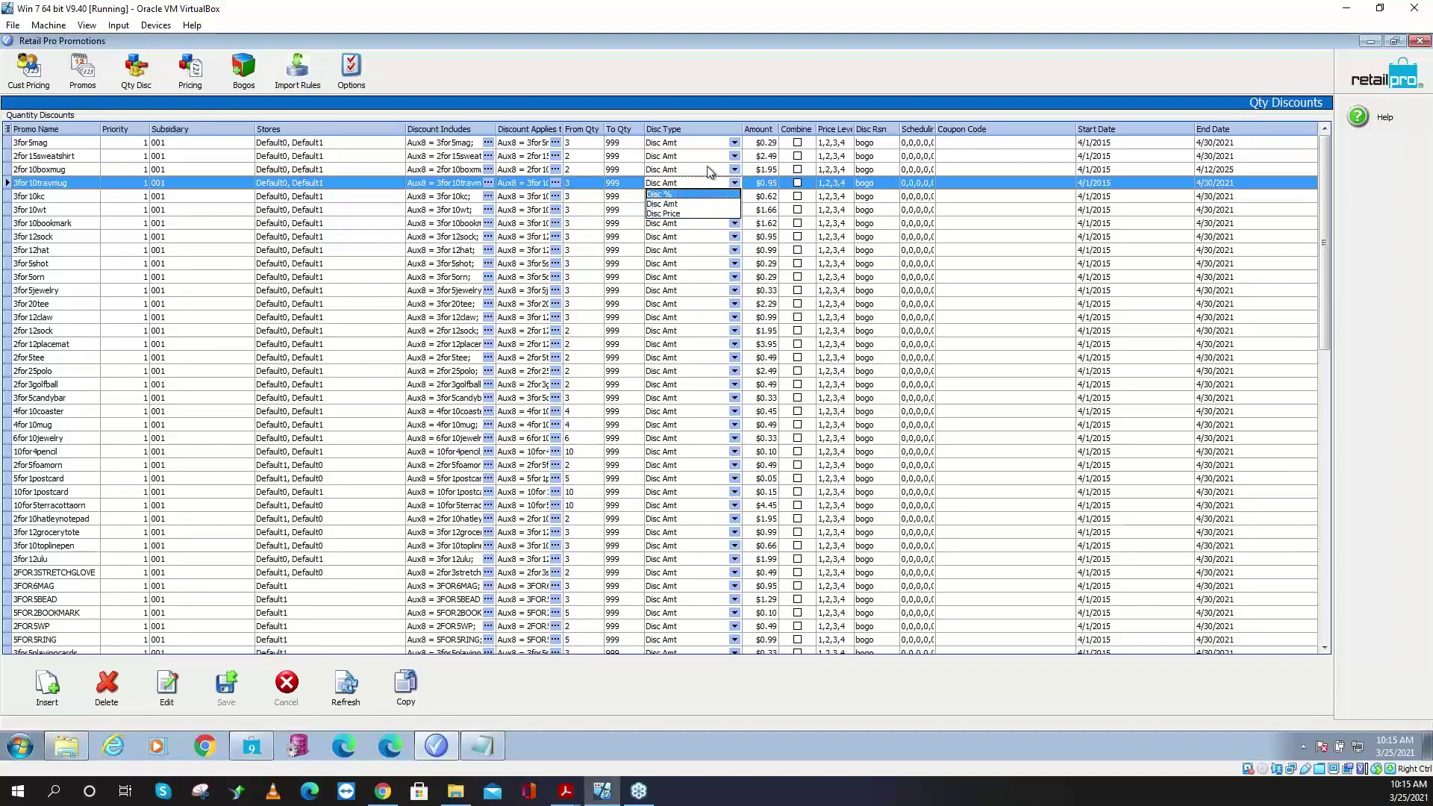
{"action": "left_click", "coordinate": [692, 203]}
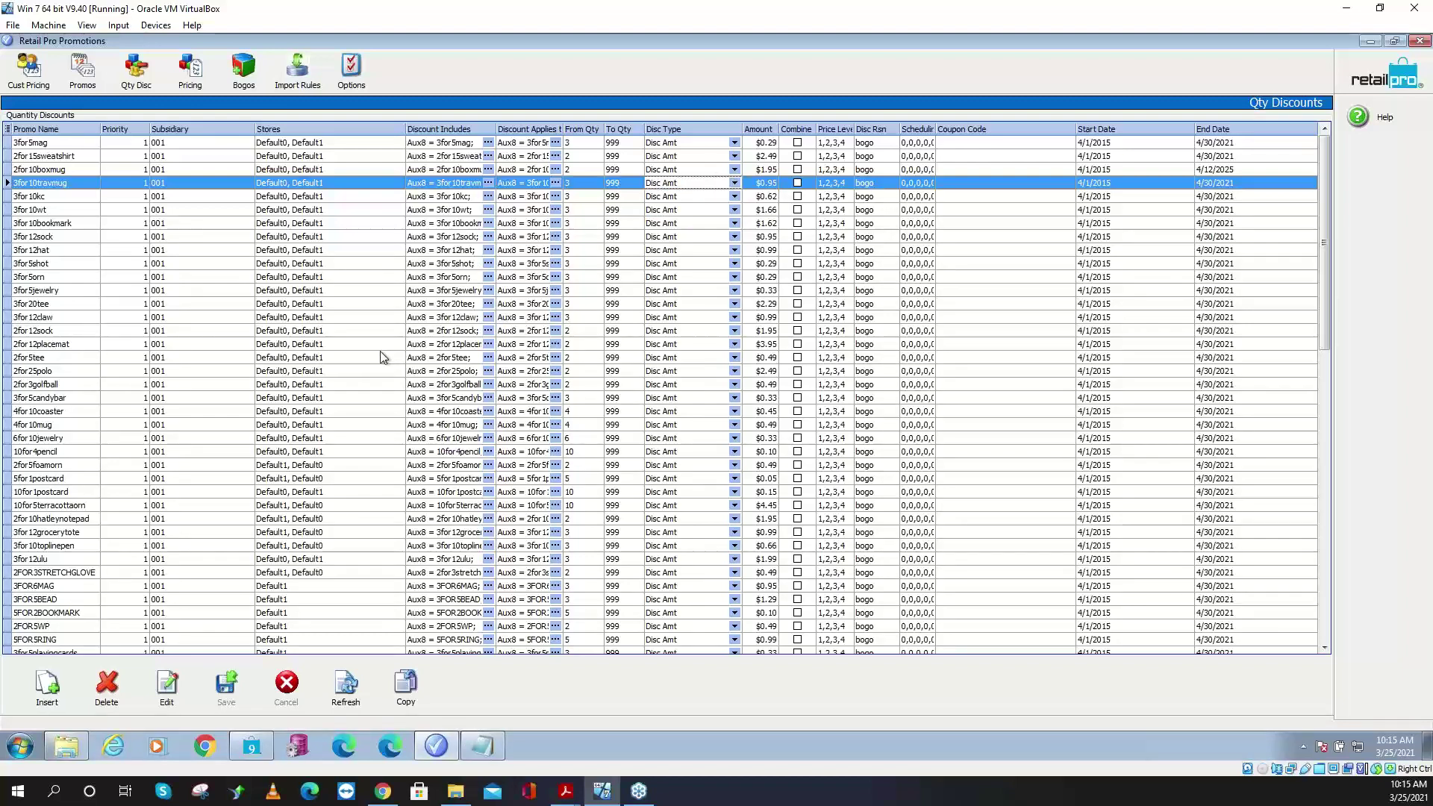
- Switch to the Special Pricing list of SALE price promos
{"action": "left_click", "coordinate": [190, 71]}
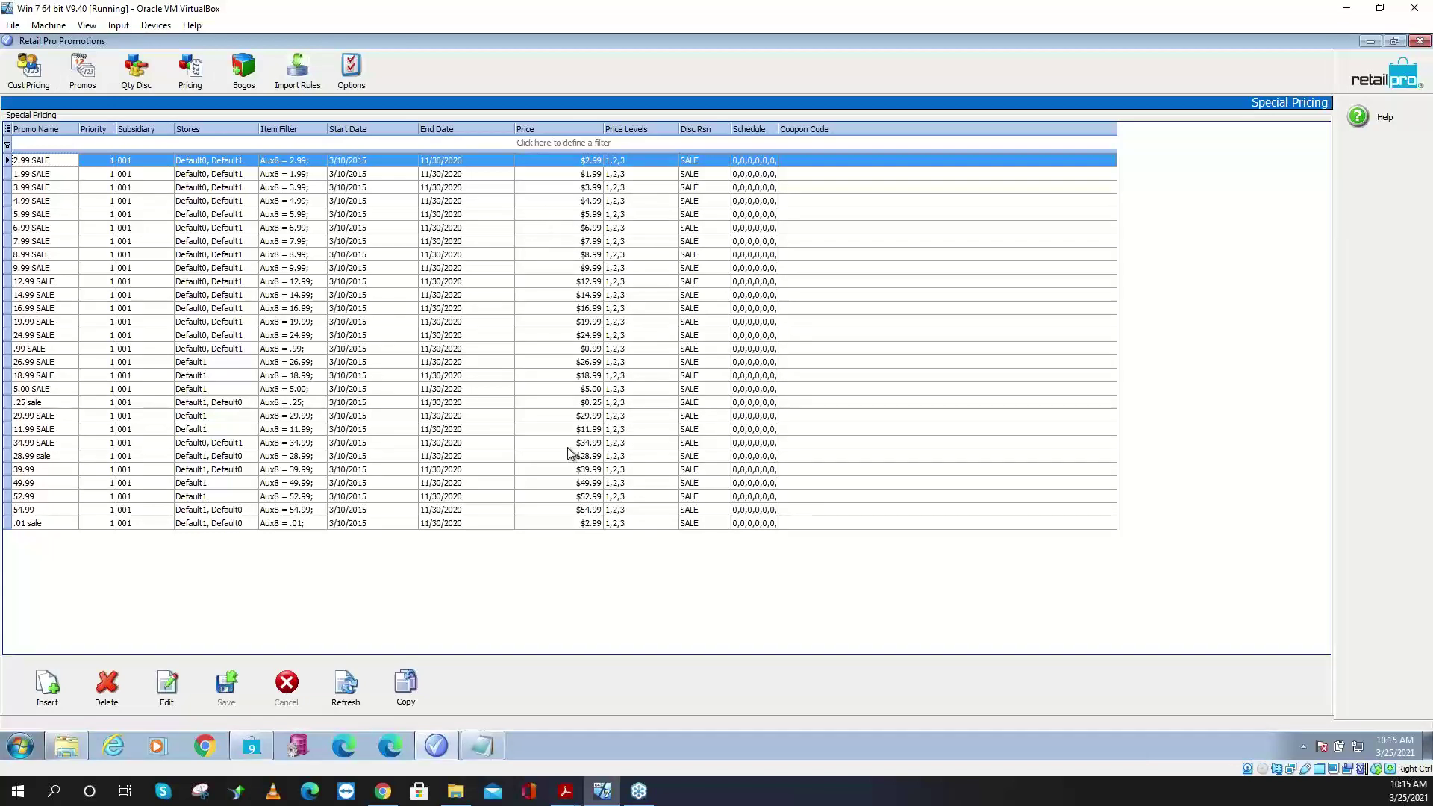
- Show the Bogos list with its three existing promotions
{"action": "left_click", "coordinate": [240, 77]}
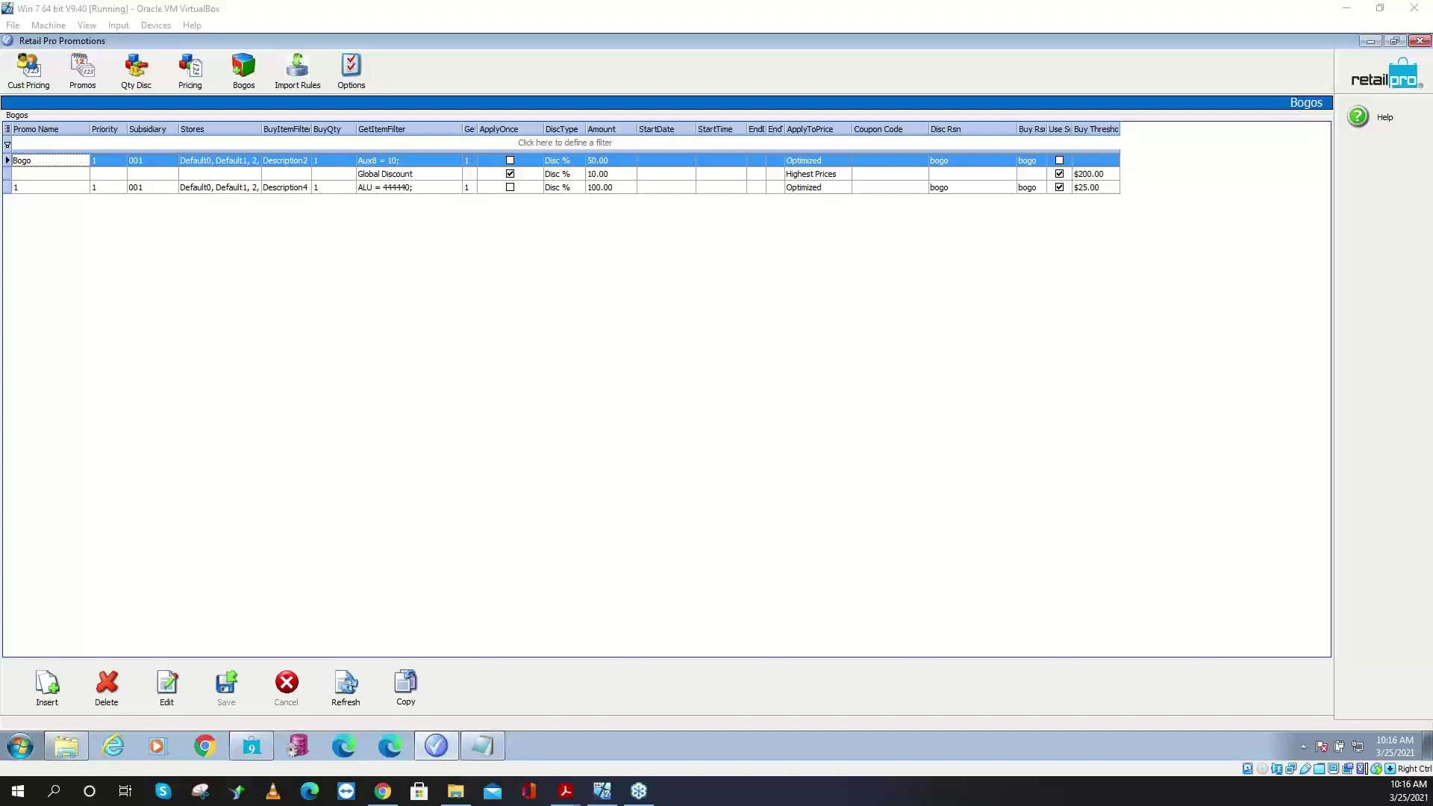
- Insert a new bogo row named 'BOGO Tees' with priority 1 and subsidiary 001
{"action": "left_click", "coordinate": [48, 687]}
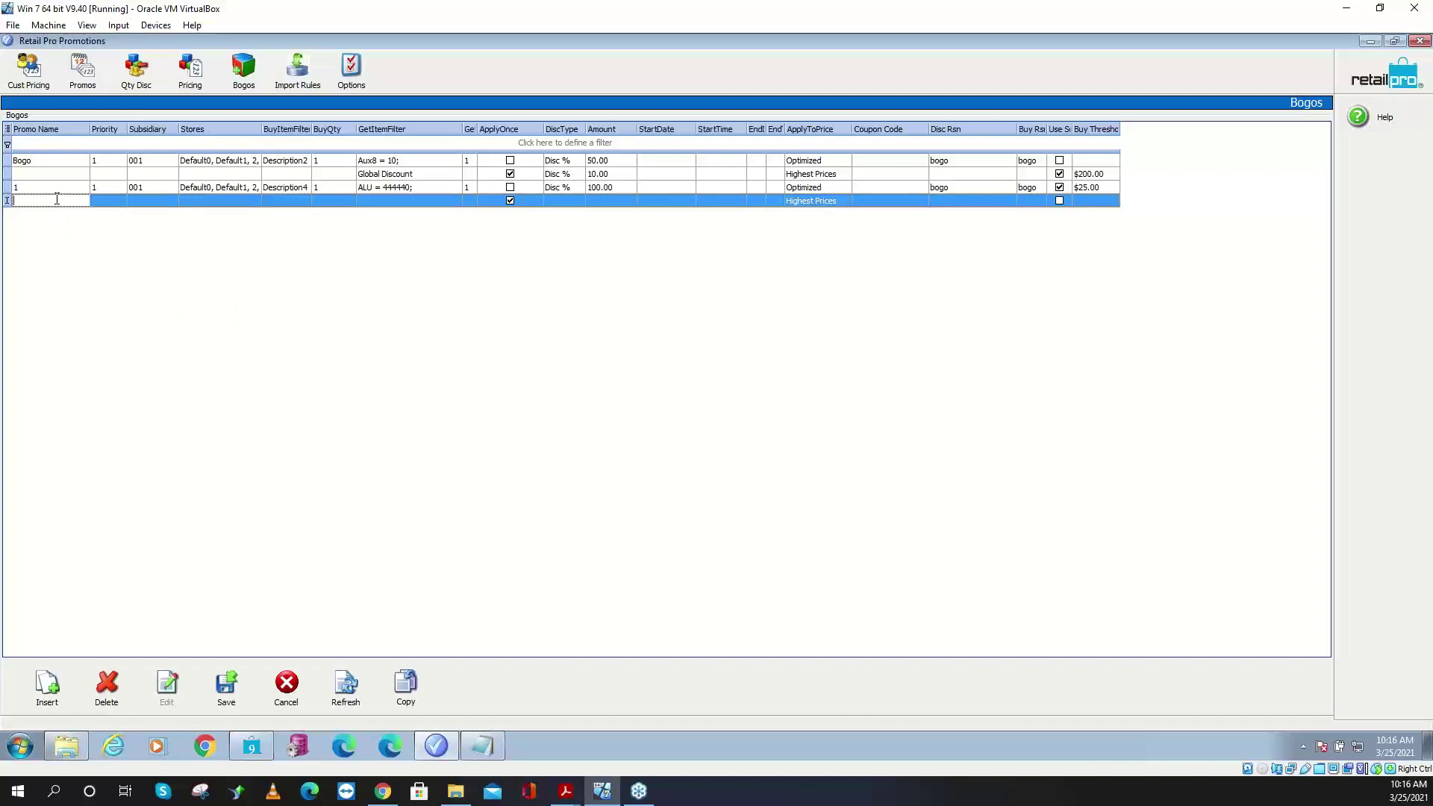
{"action": "type", "text": "BOGO Tees"}
{"action": "left_click", "coordinate": [106, 201]}
{"action": "type", "text": "1"}
{"action": "left_click", "coordinate": [145, 200]}
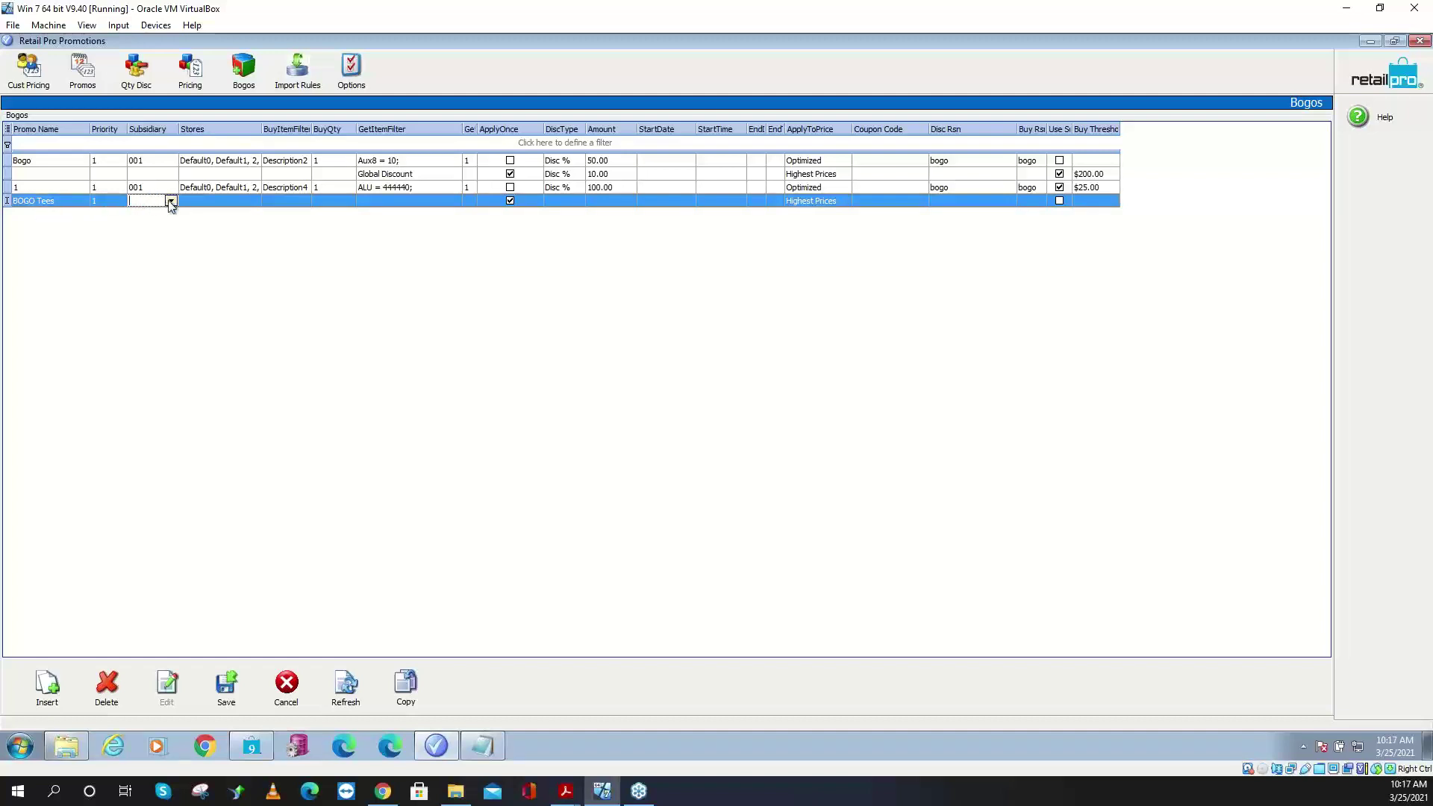
{"action": "left_click", "coordinate": [107, 198]}
{"action": "left_click", "coordinate": [162, 201]}
{"action": "left_click", "coordinate": [162, 201]}
{"action": "left_click", "coordinate": [150, 215]}
{"action": "left_click", "coordinate": [198, 202]}
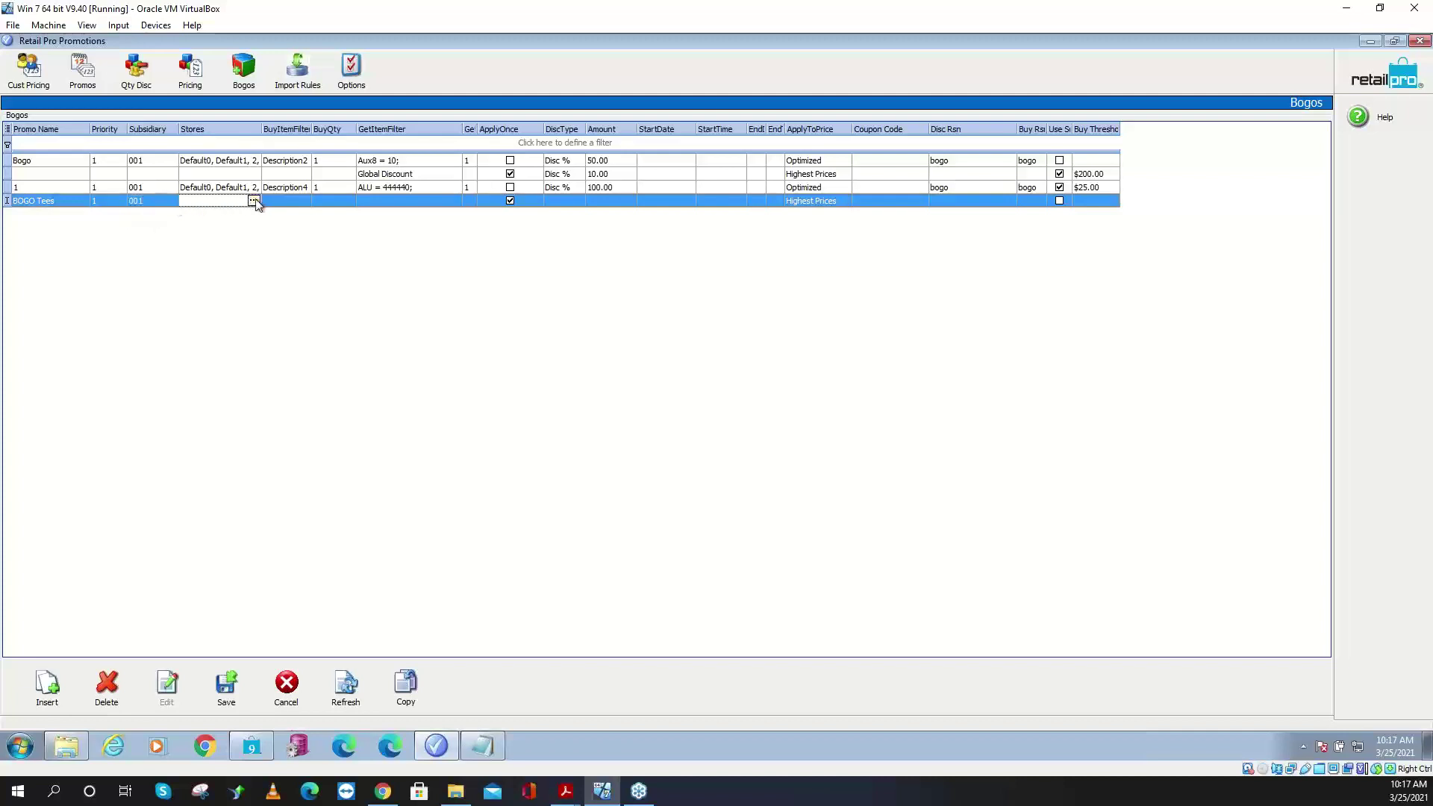
{"action": "left_click", "coordinate": [258, 202]}
- Assign stores Default0 and Default1 to the BOGO Tees promo
{"action": "double_click", "coordinate": [723, 328]}
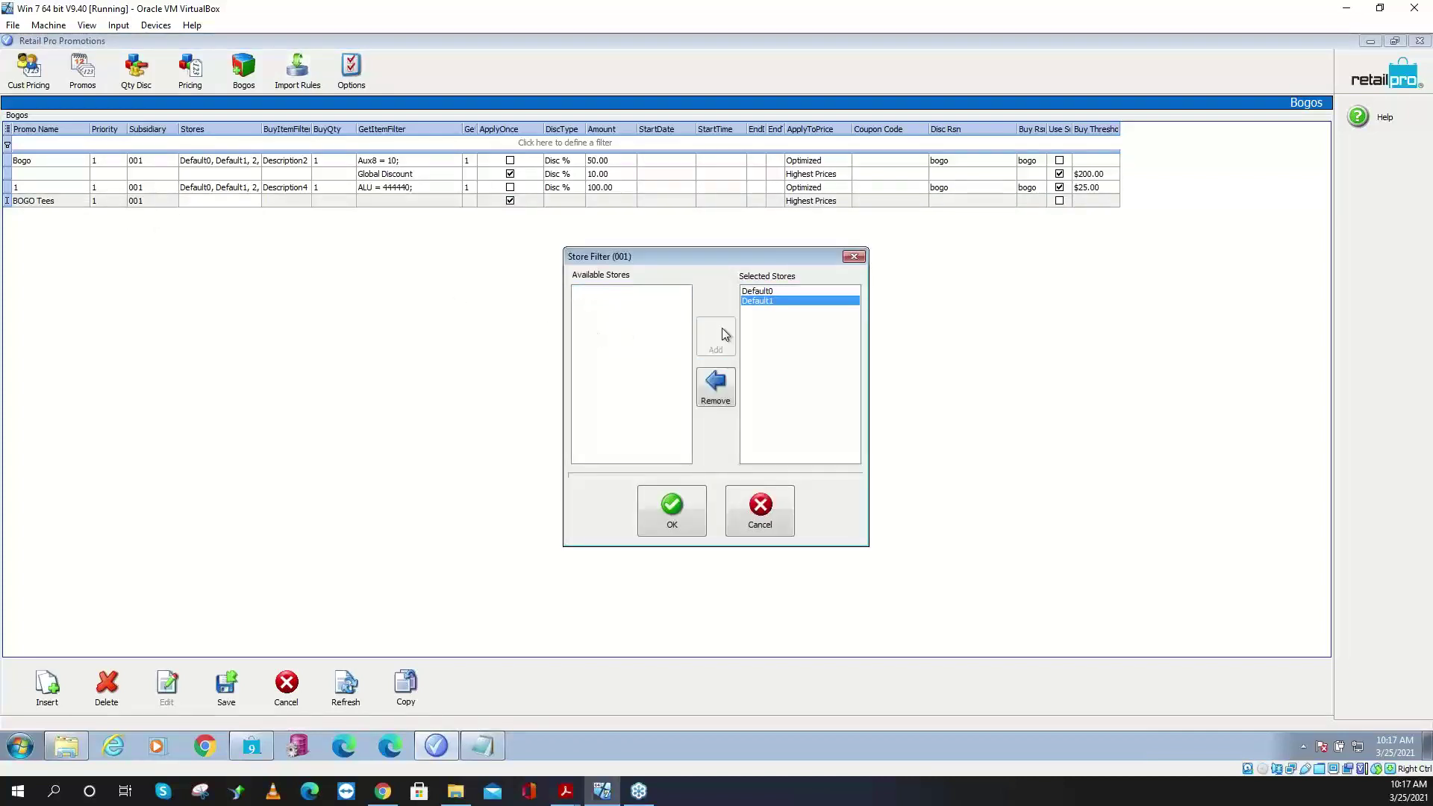
{"action": "left_click", "coordinate": [672, 509]}
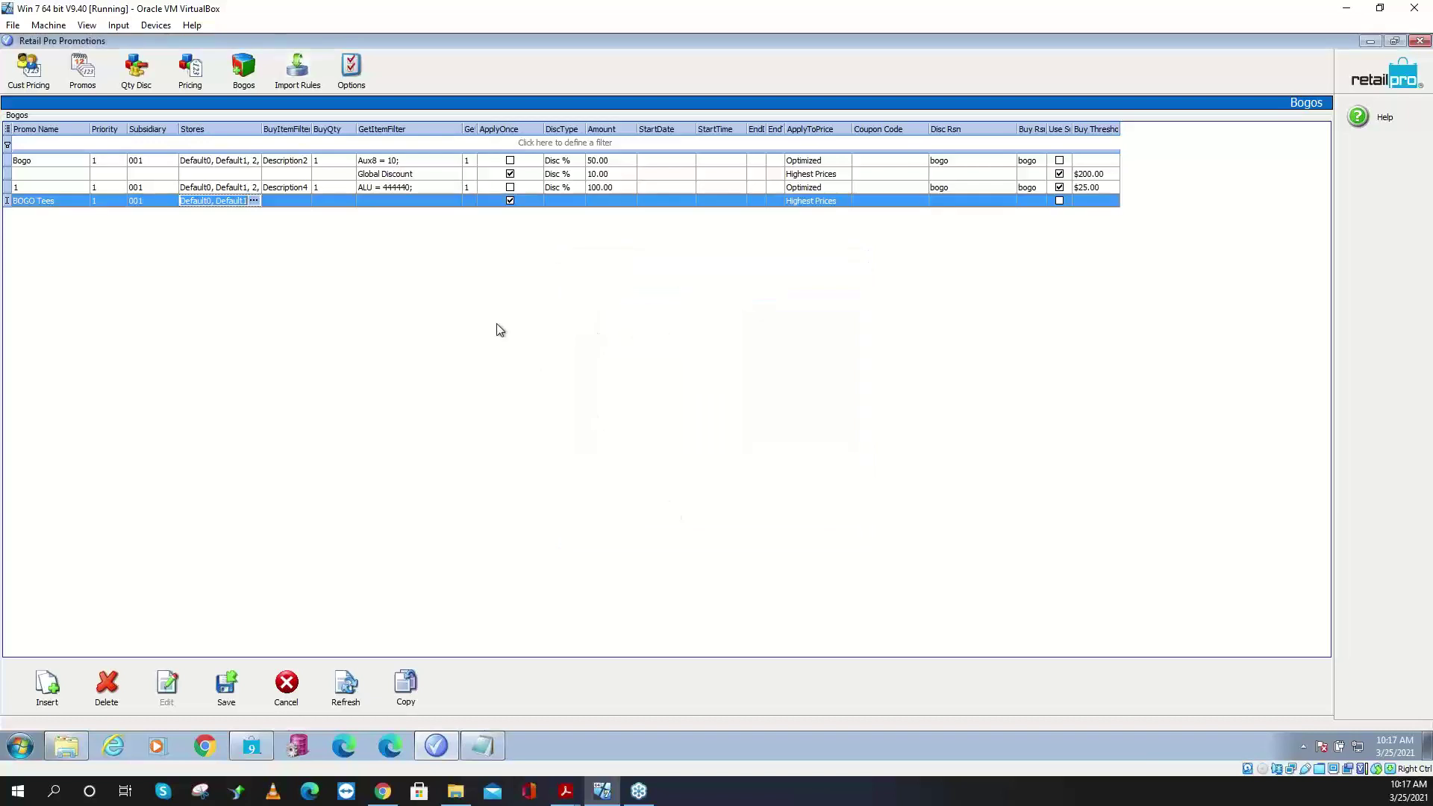
{"action": "left_click", "coordinate": [298, 203]}
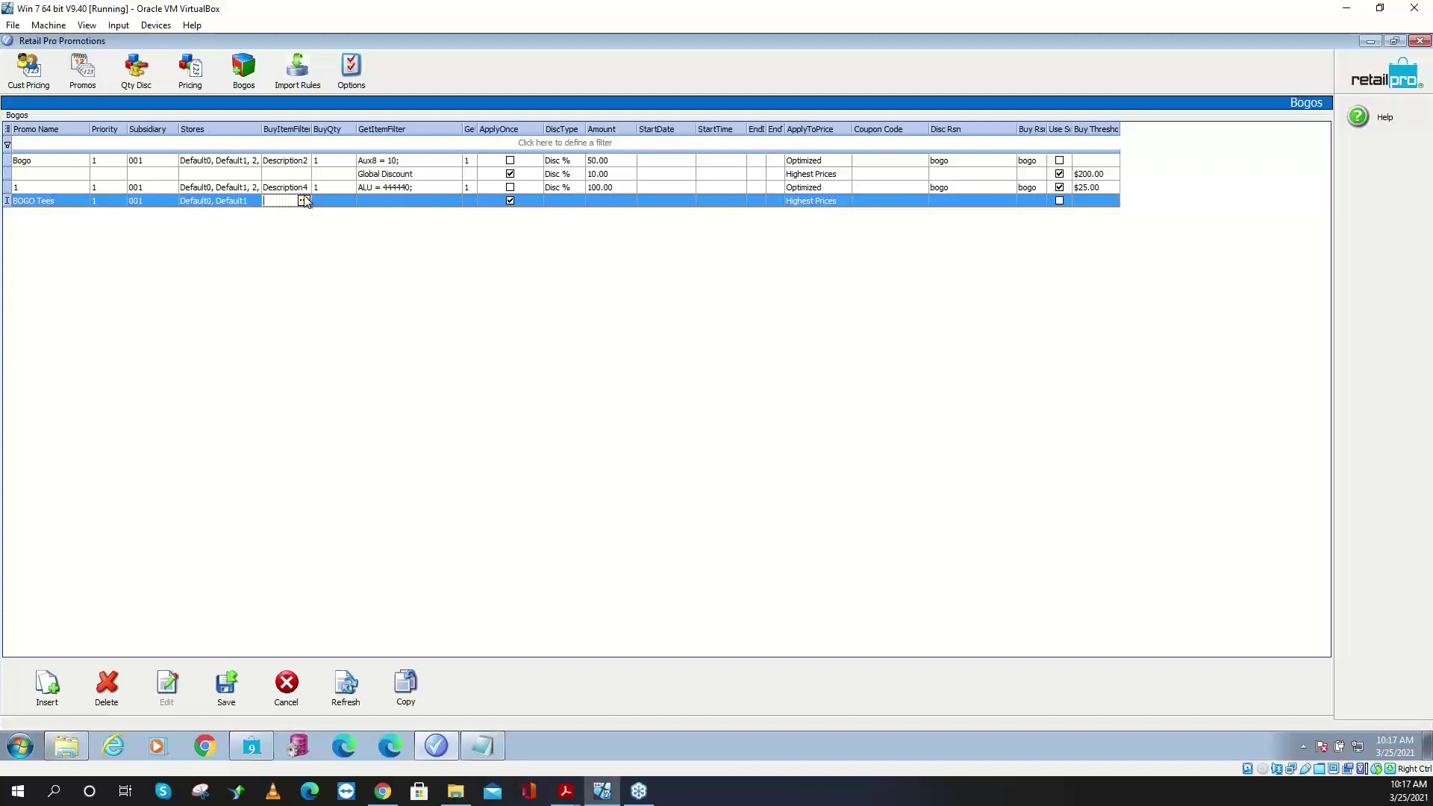
- Open the buy item filter builder and browse the available fields down to Price
{"action": "left_click", "coordinate": [304, 202]}
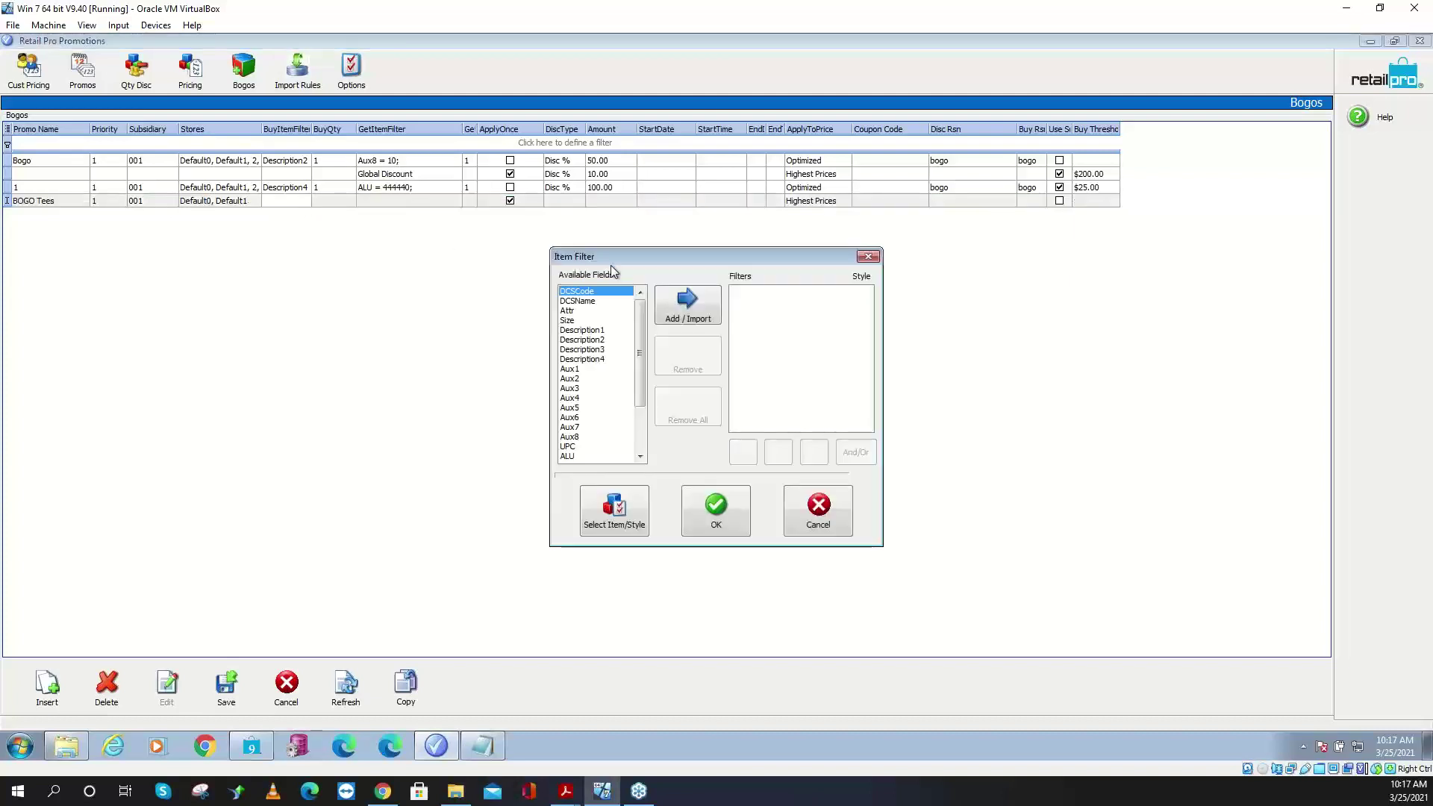
{"action": "left_click_drag", "start_coordinate": [620, 253], "coordinate": [433, 237]}
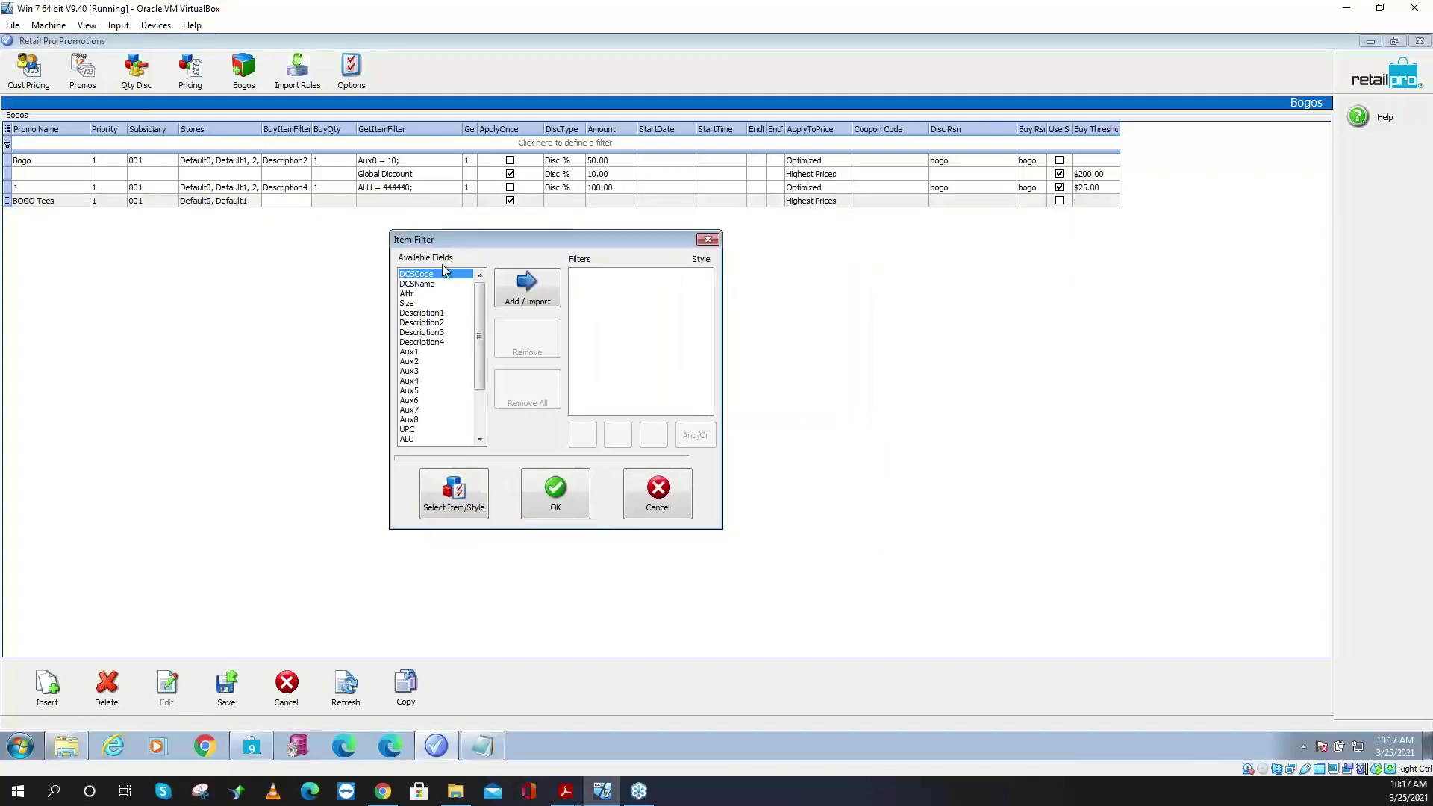
{"action": "left_click", "coordinate": [436, 285]}
{"action": "left_click", "coordinate": [410, 304]}
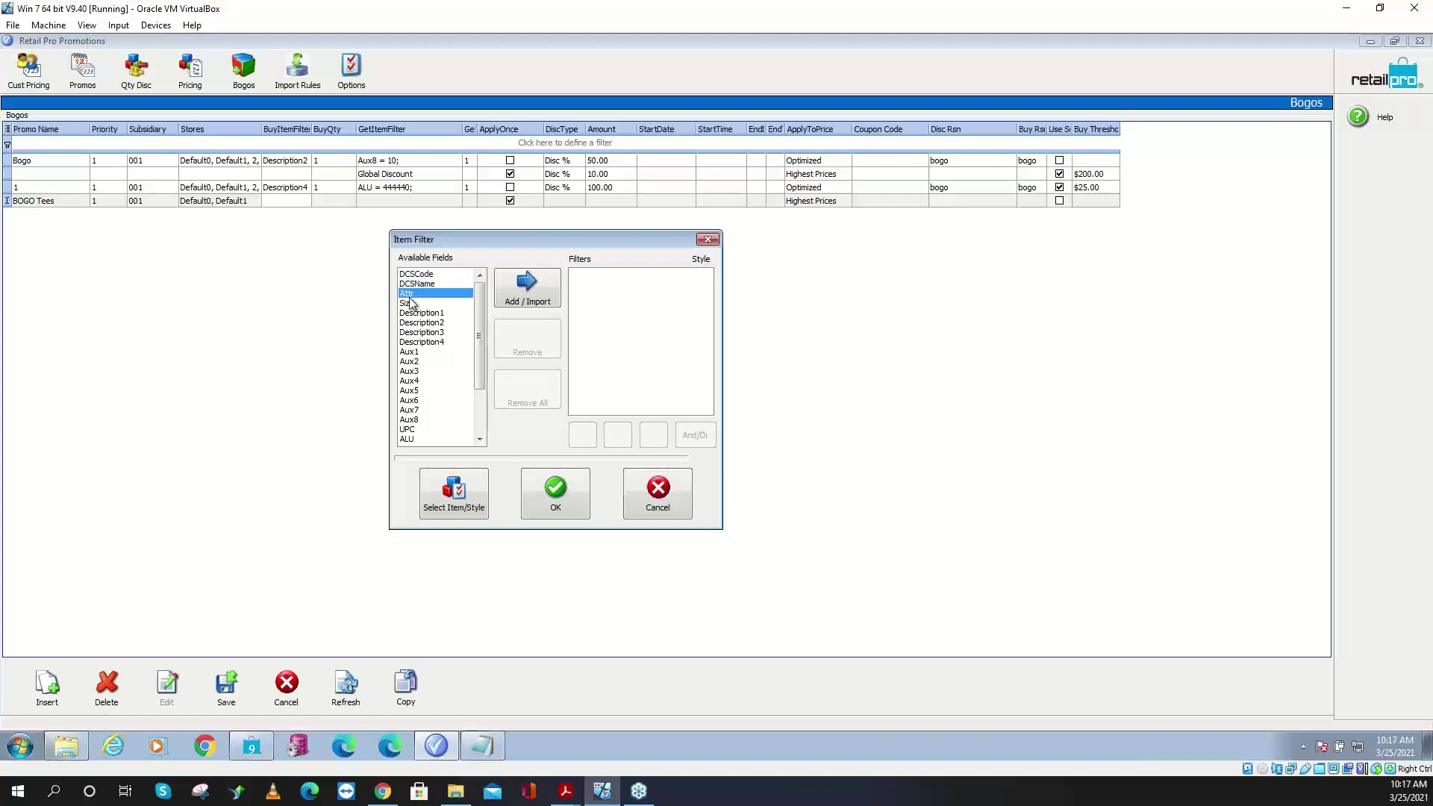
{"action": "left_click", "coordinate": [412, 314]}
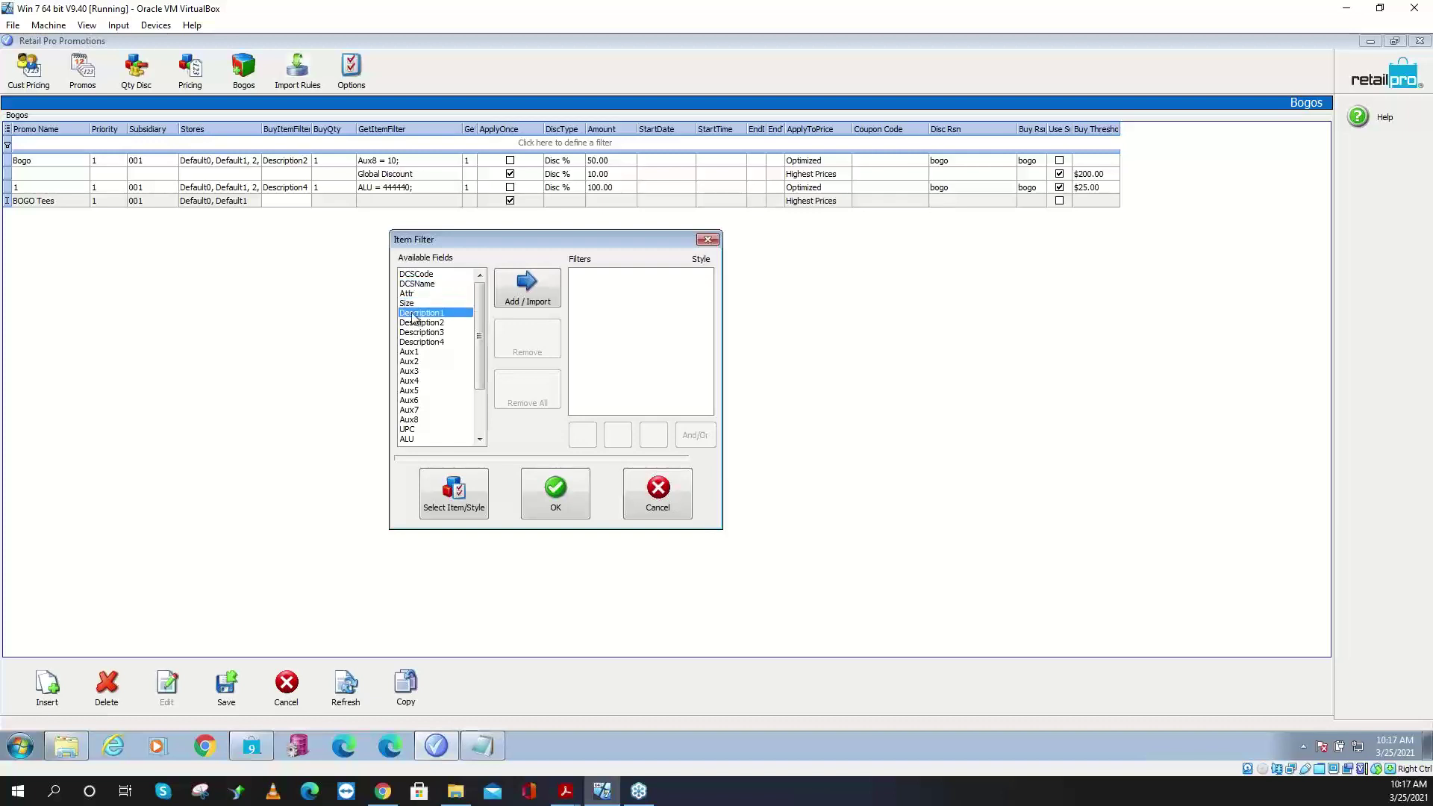
{"action": "left_click", "coordinate": [417, 352]}
{"action": "scroll", "coordinate": [422, 411], "scroll_direction": "down", "scroll_amount": 1}
{"action": "scroll", "coordinate": [424, 415], "scroll_direction": "down", "scroll_amount": 2}
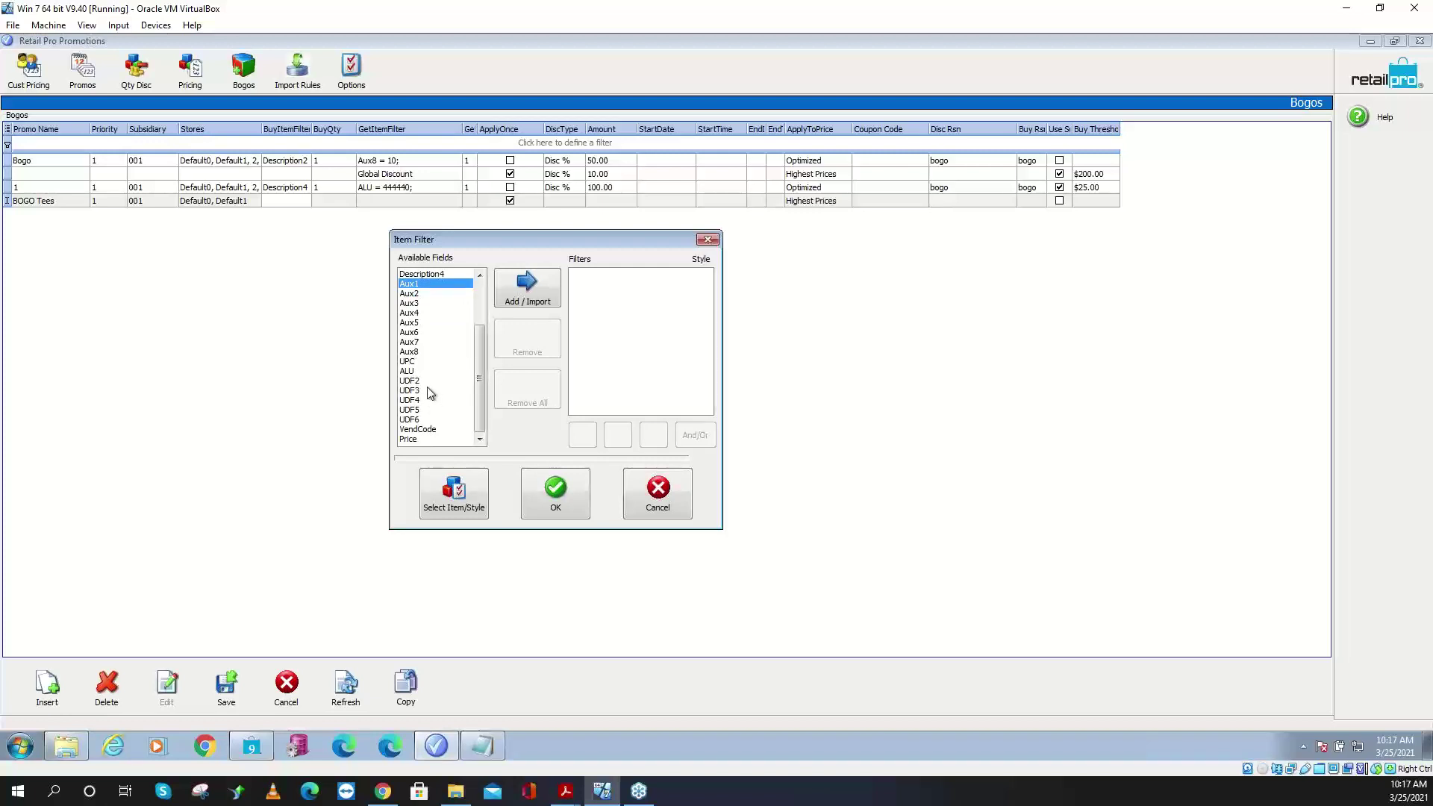
{"action": "left_click", "coordinate": [429, 429]}
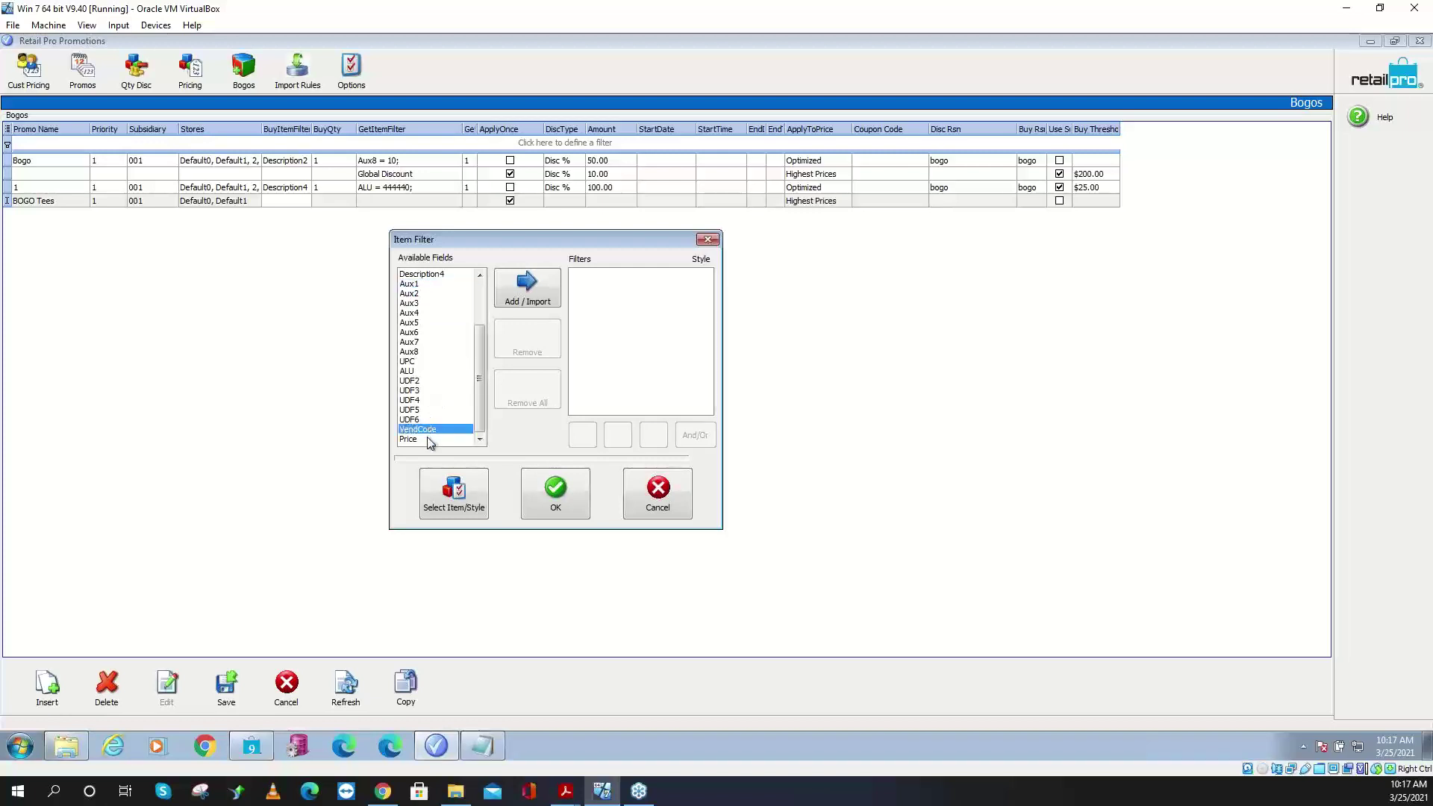
{"action": "left_click", "coordinate": [430, 440]}
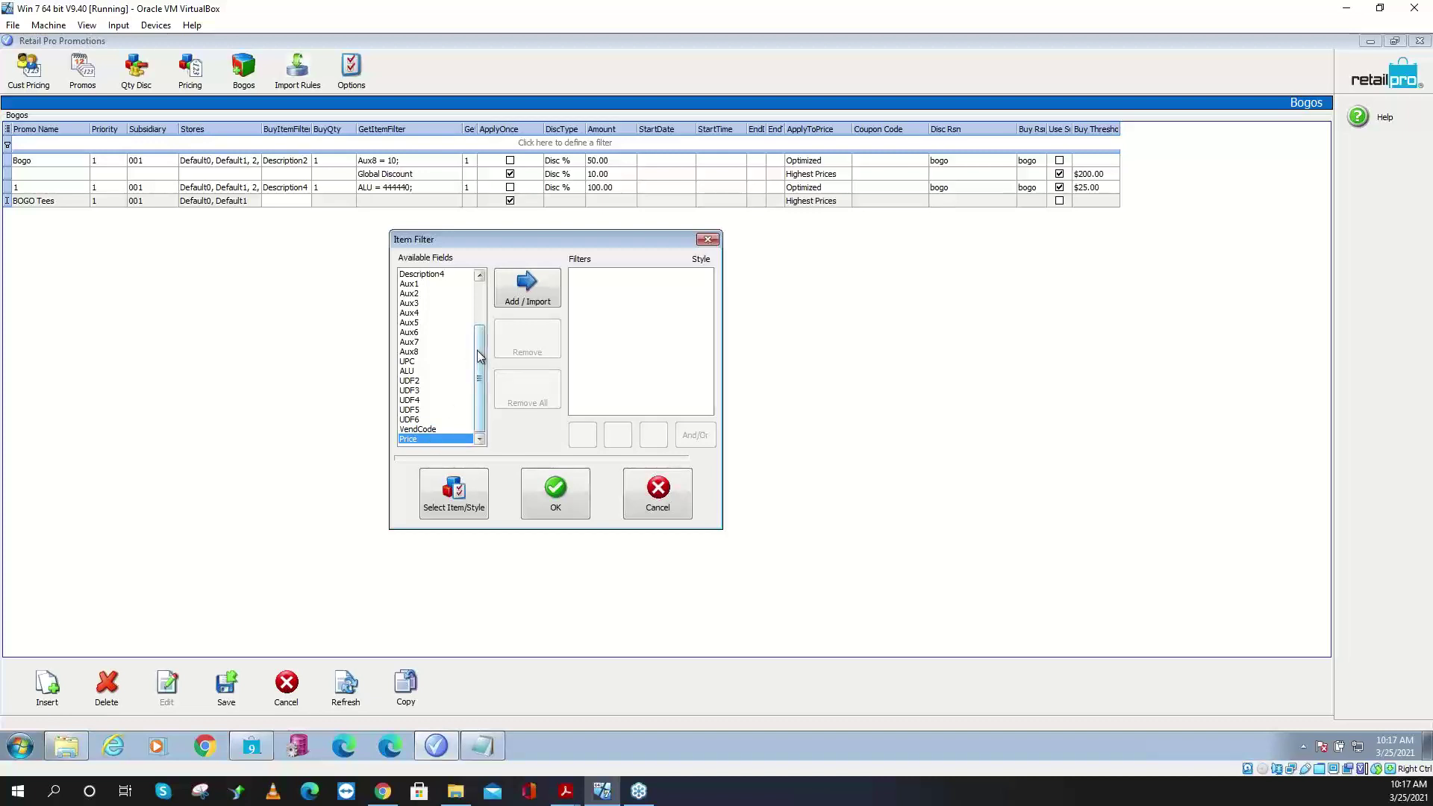
{"action": "left_click_drag", "start_coordinate": [480, 357], "coordinate": [477, 280]}
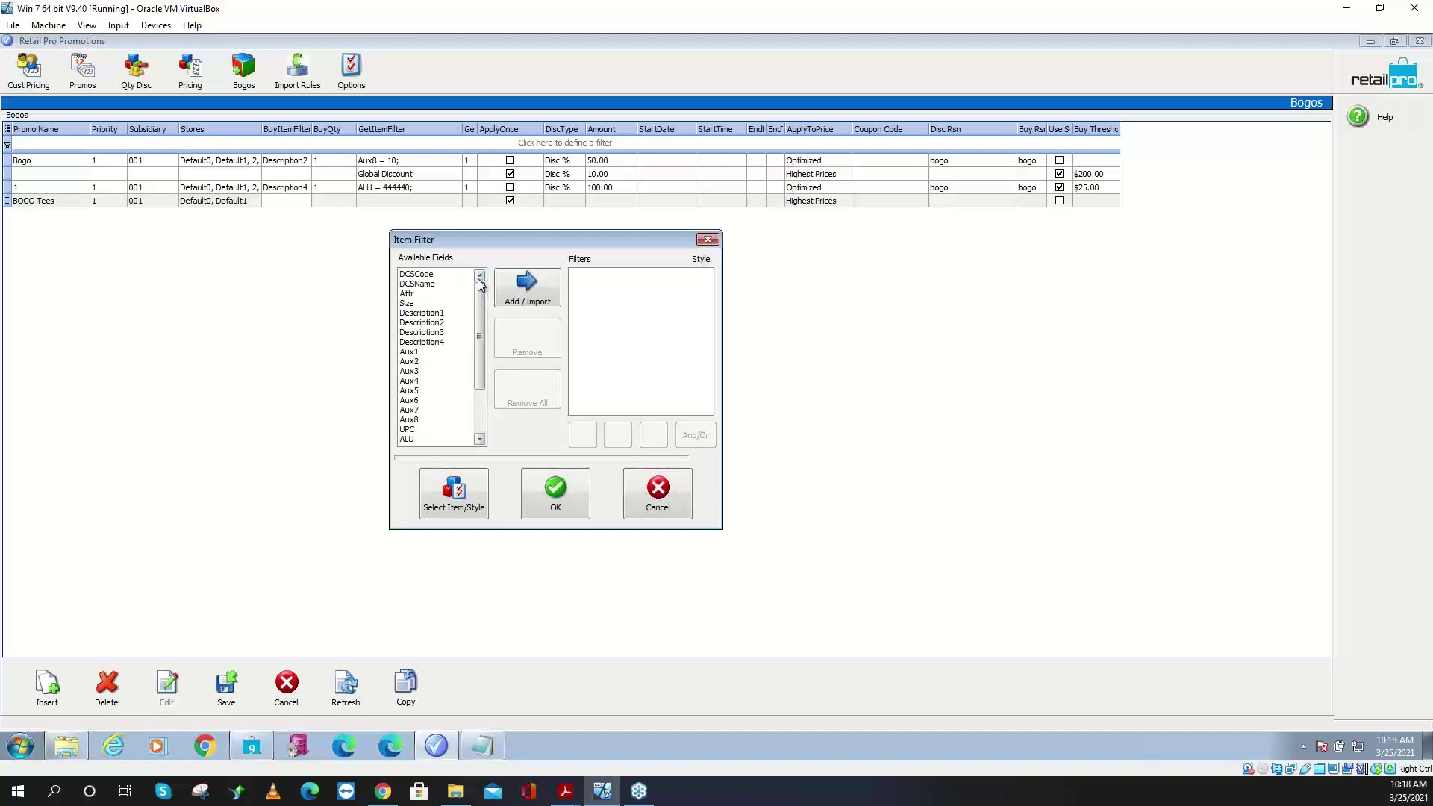
- Build and confirm the buy filter Description1 Contains T-Shirt
{"action": "left_click", "coordinate": [432, 315]}
{"action": "left_click", "coordinate": [522, 287]}
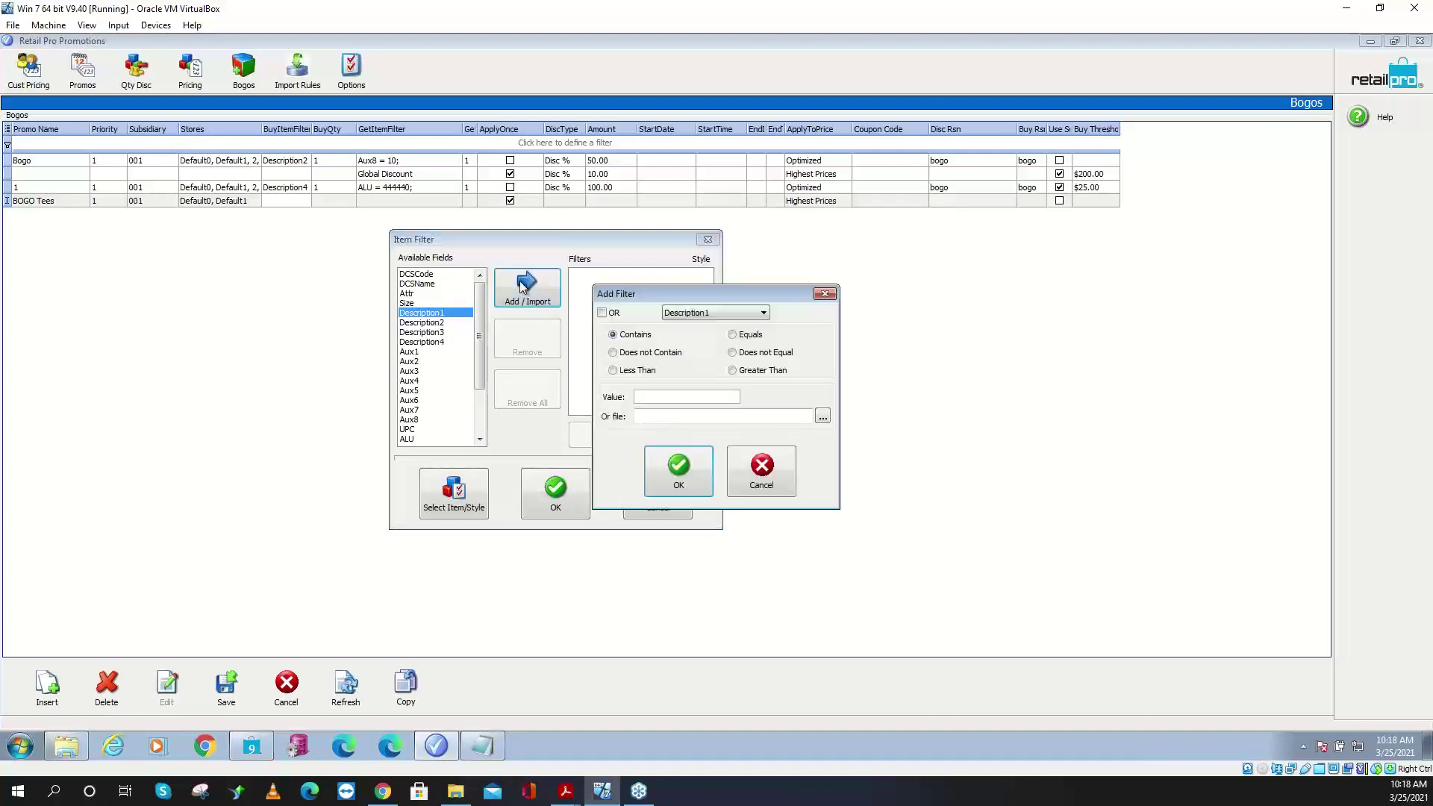
{"action": "left_click", "coordinate": [734, 336]}
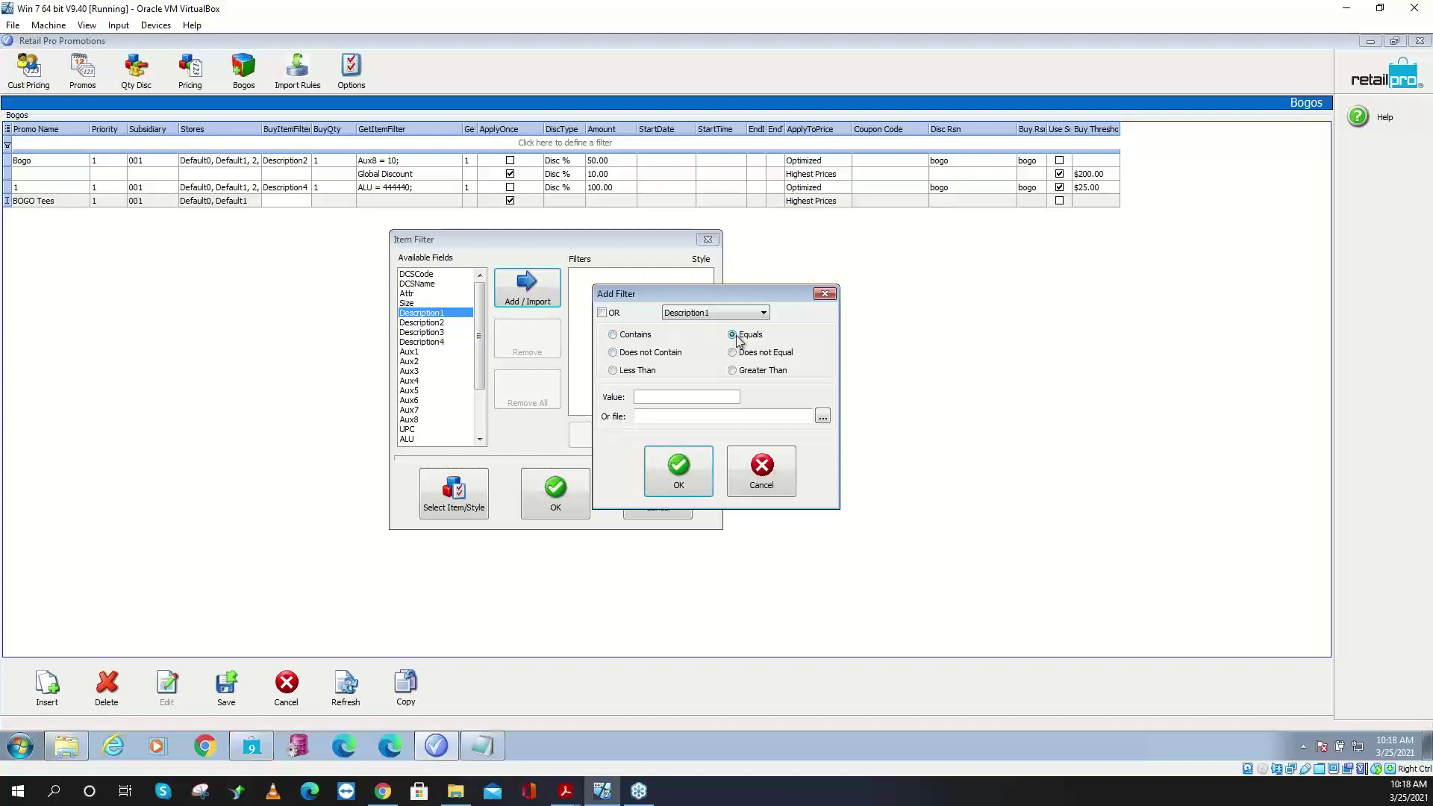
{"action": "left_click", "coordinate": [663, 397]}
{"action": "type", "text": "T-SHirt"}
{"action": "left_click_drag", "start_coordinate": [673, 397], "coordinate": [594, 404]}
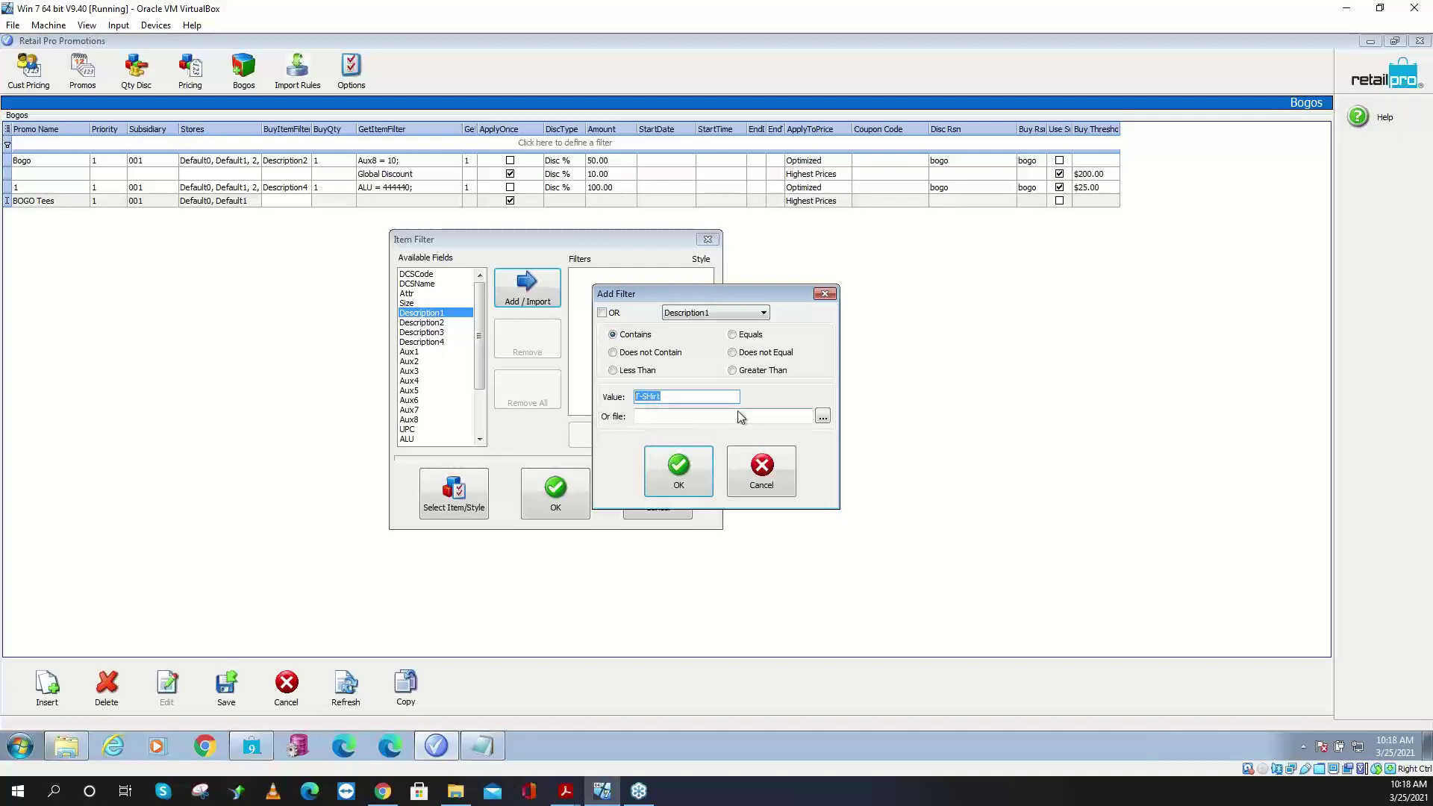
{"action": "left_click", "coordinate": [679, 470]}
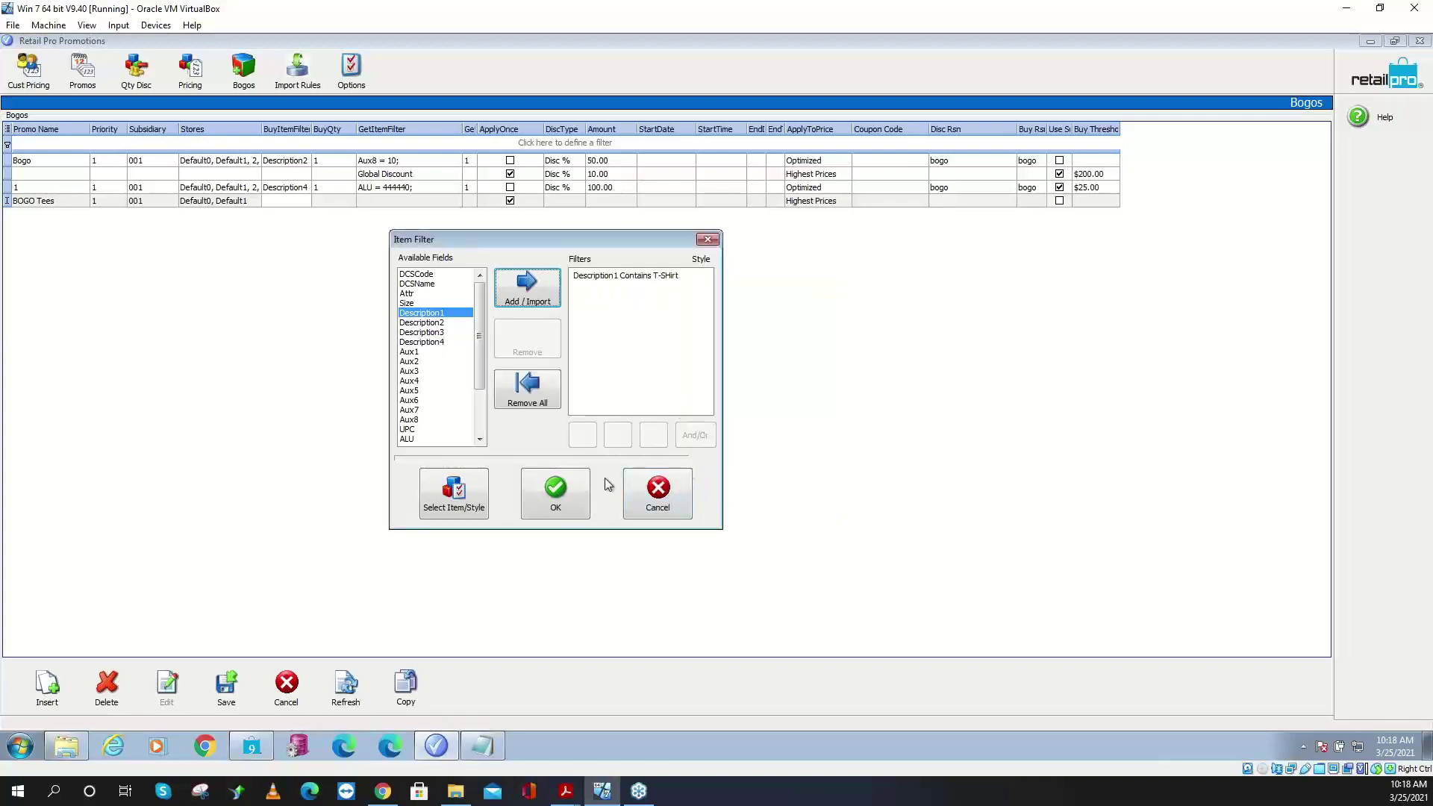
{"action": "left_click", "coordinate": [546, 492]}
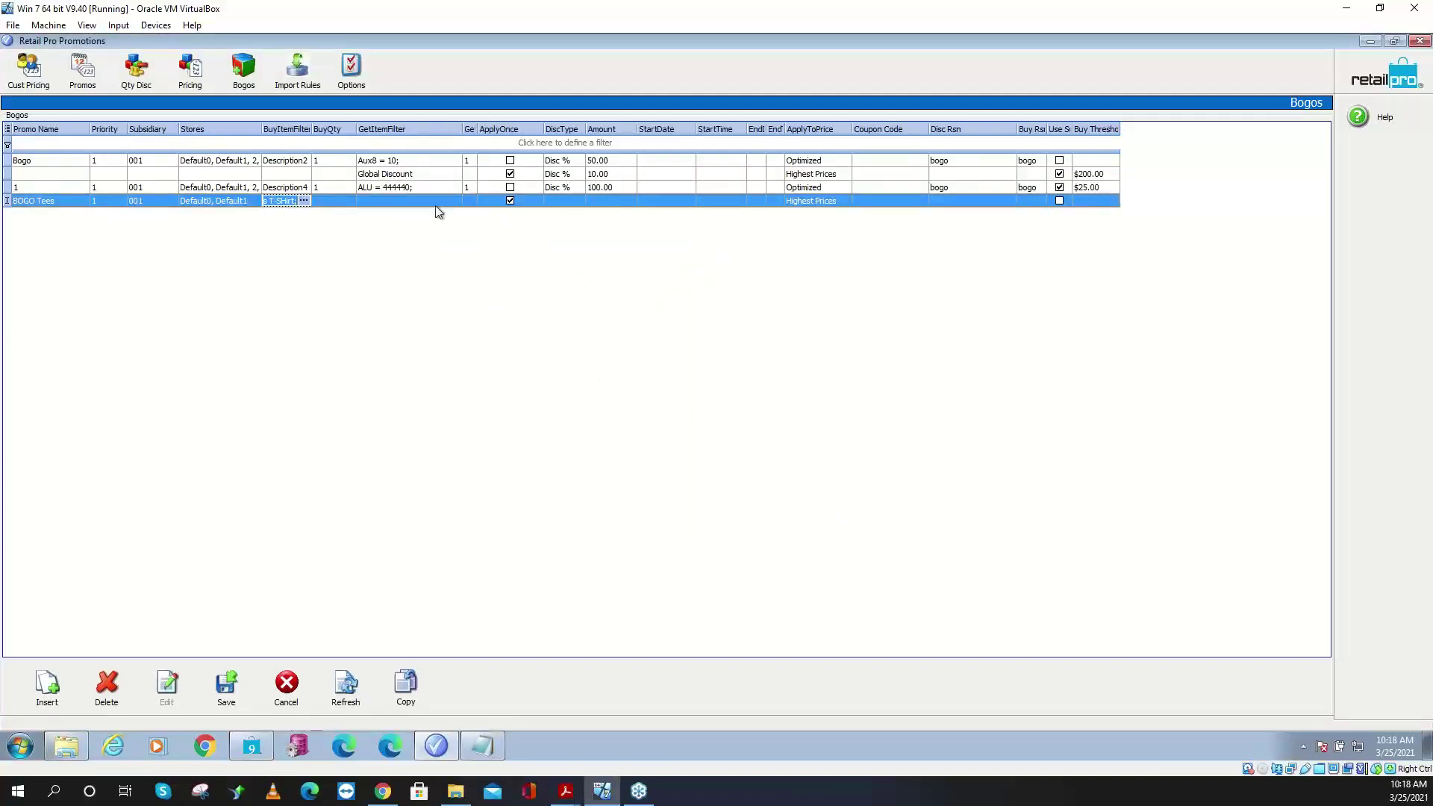
- Enter a buy quantity of 1 for BOGO Tees
{"action": "left_click", "coordinate": [339, 200]}
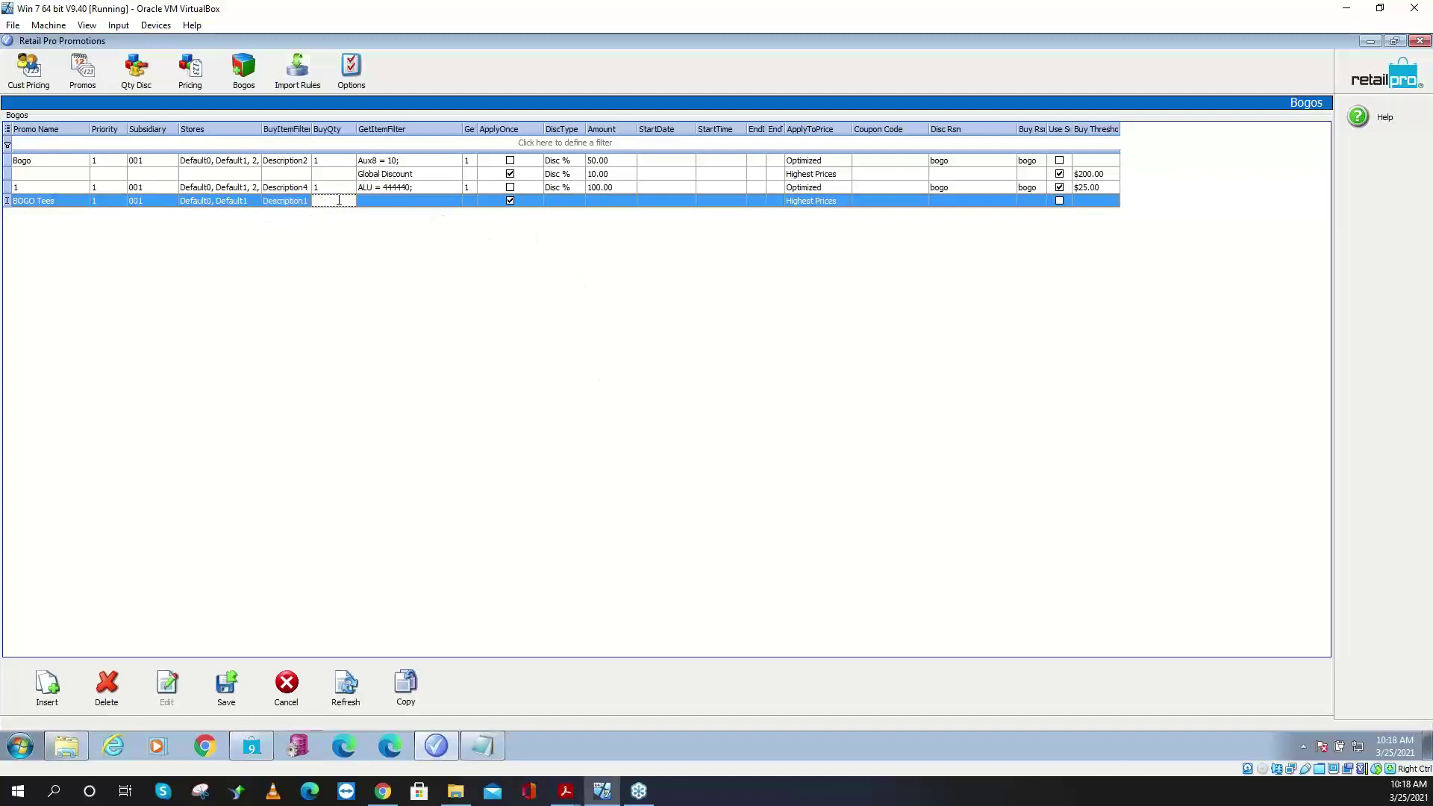
{"action": "type", "text": "1"}
{"action": "left_click", "coordinate": [419, 200]}
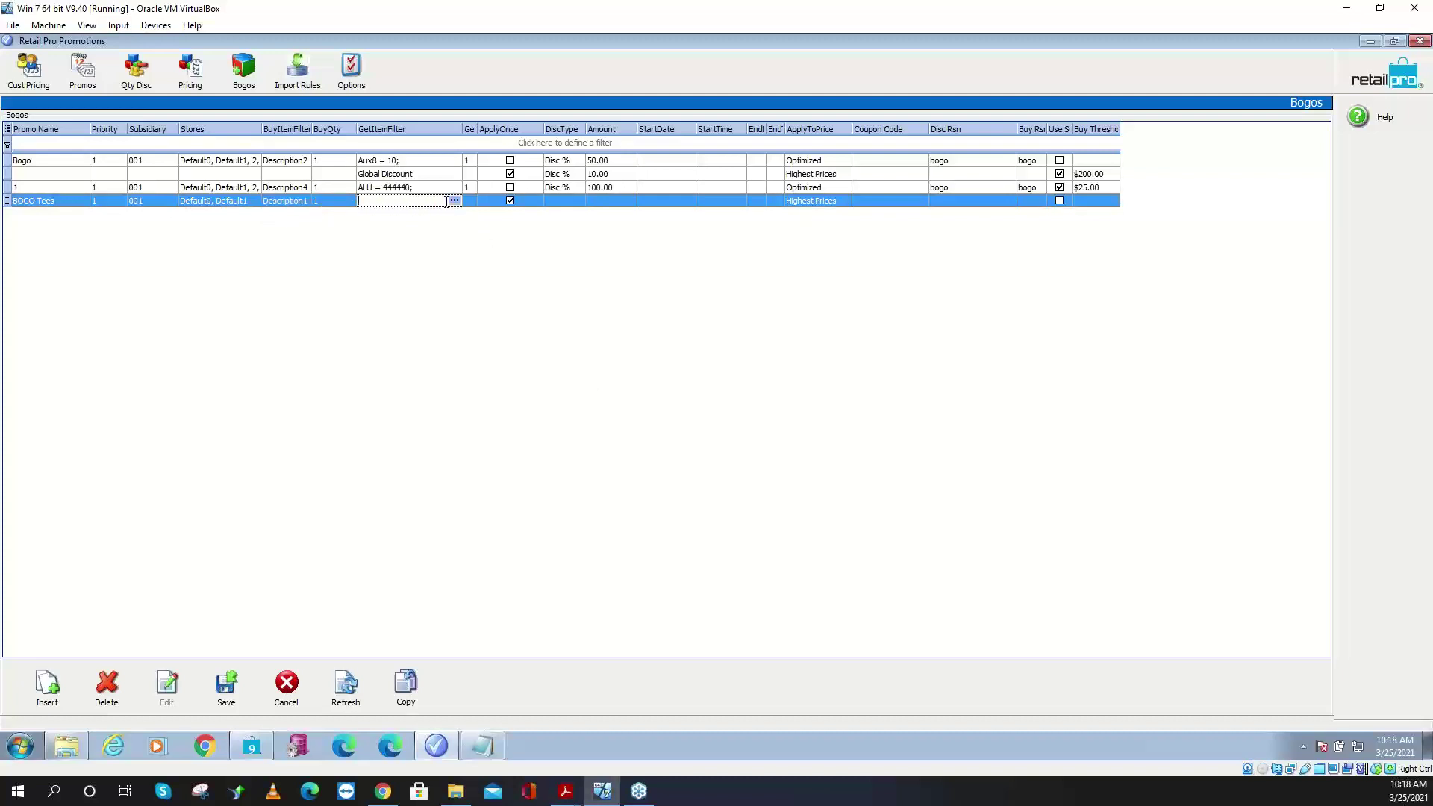
- Set the get item filter to Description1 Contains T-Shirt
{"action": "left_click", "coordinate": [456, 201]}
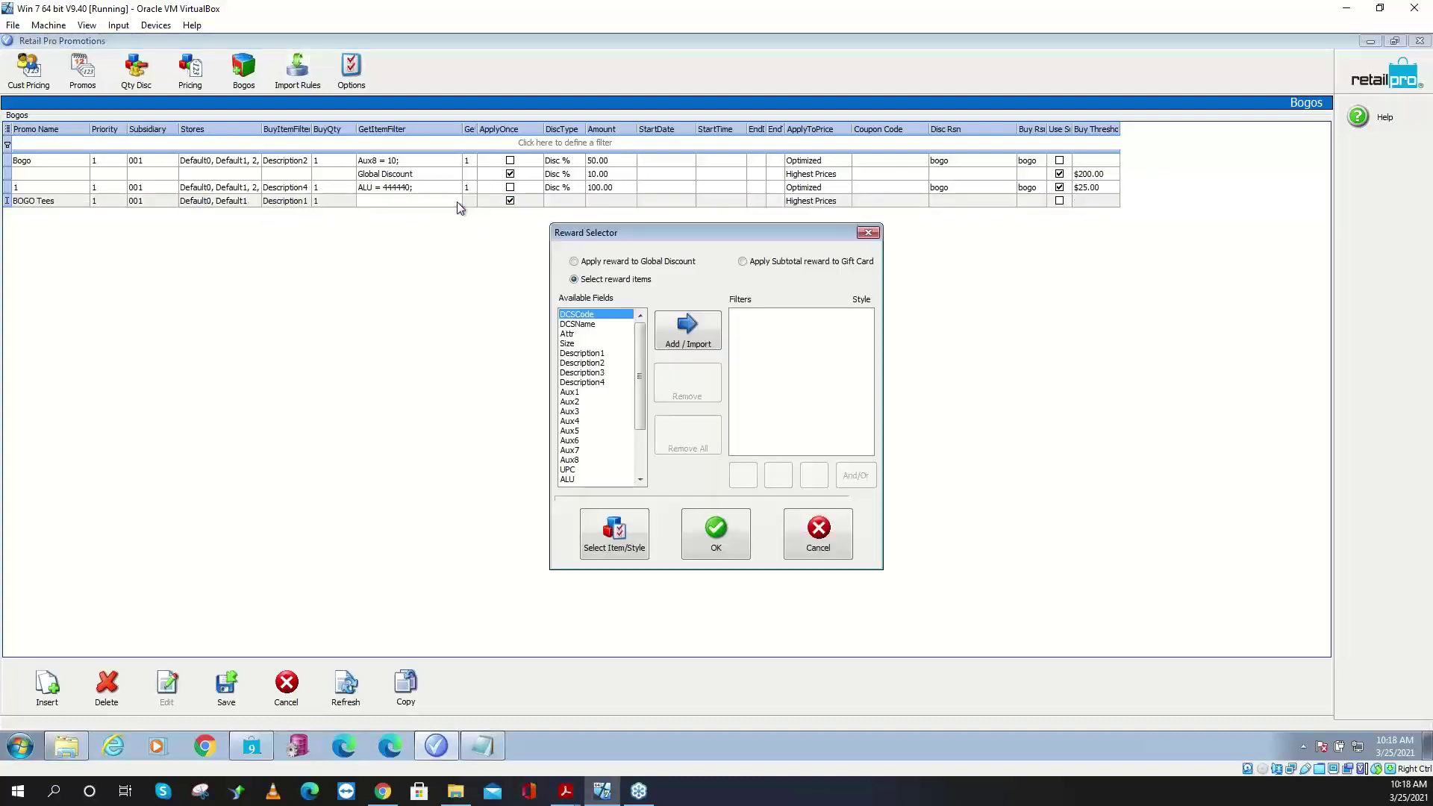
{"action": "left_click", "coordinate": [603, 355]}
{"action": "left_click", "coordinate": [675, 342]}
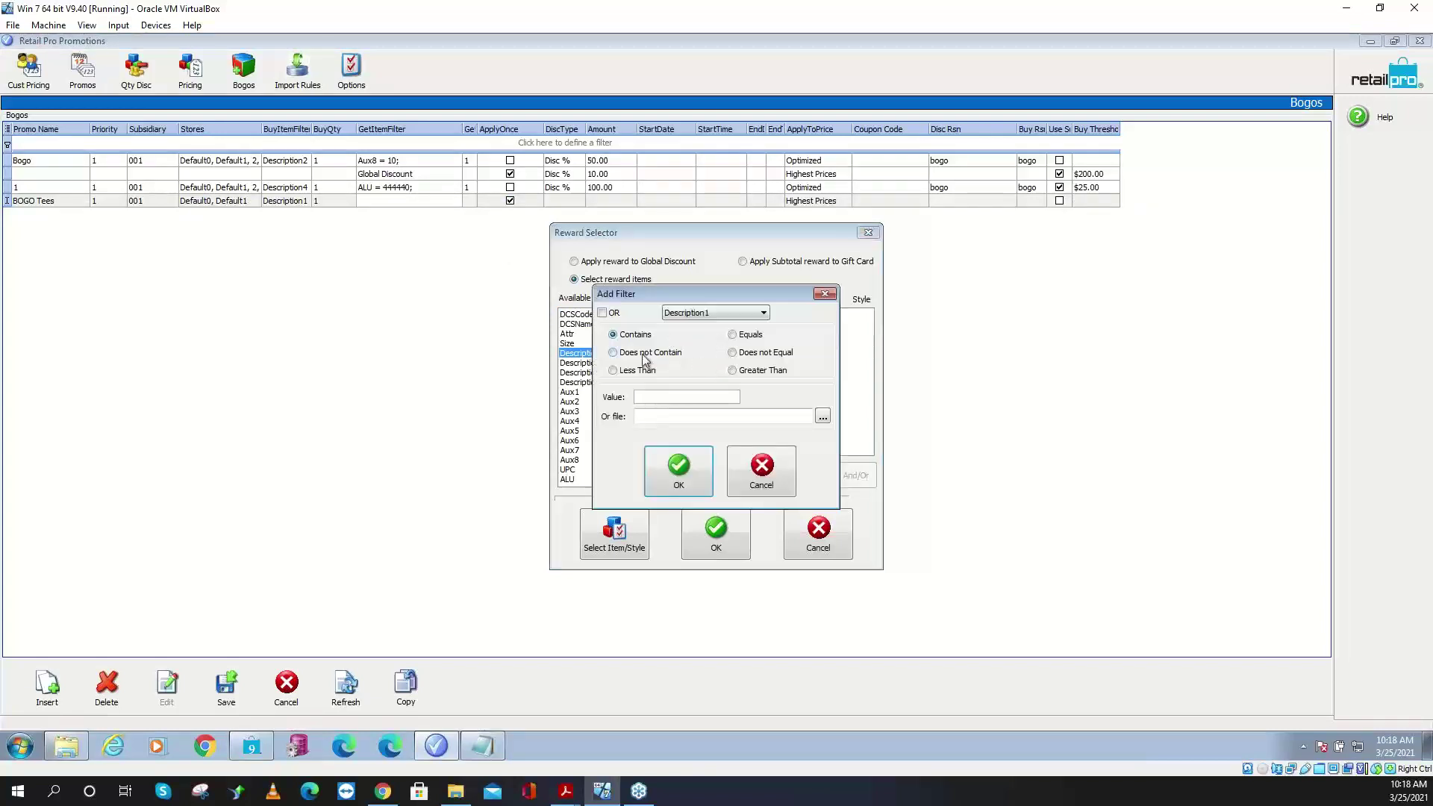
{"action": "left_click", "coordinate": [655, 396]}
{"action": "type", "text": "T-Shirt"}
{"action": "left_click", "coordinate": [691, 463]}
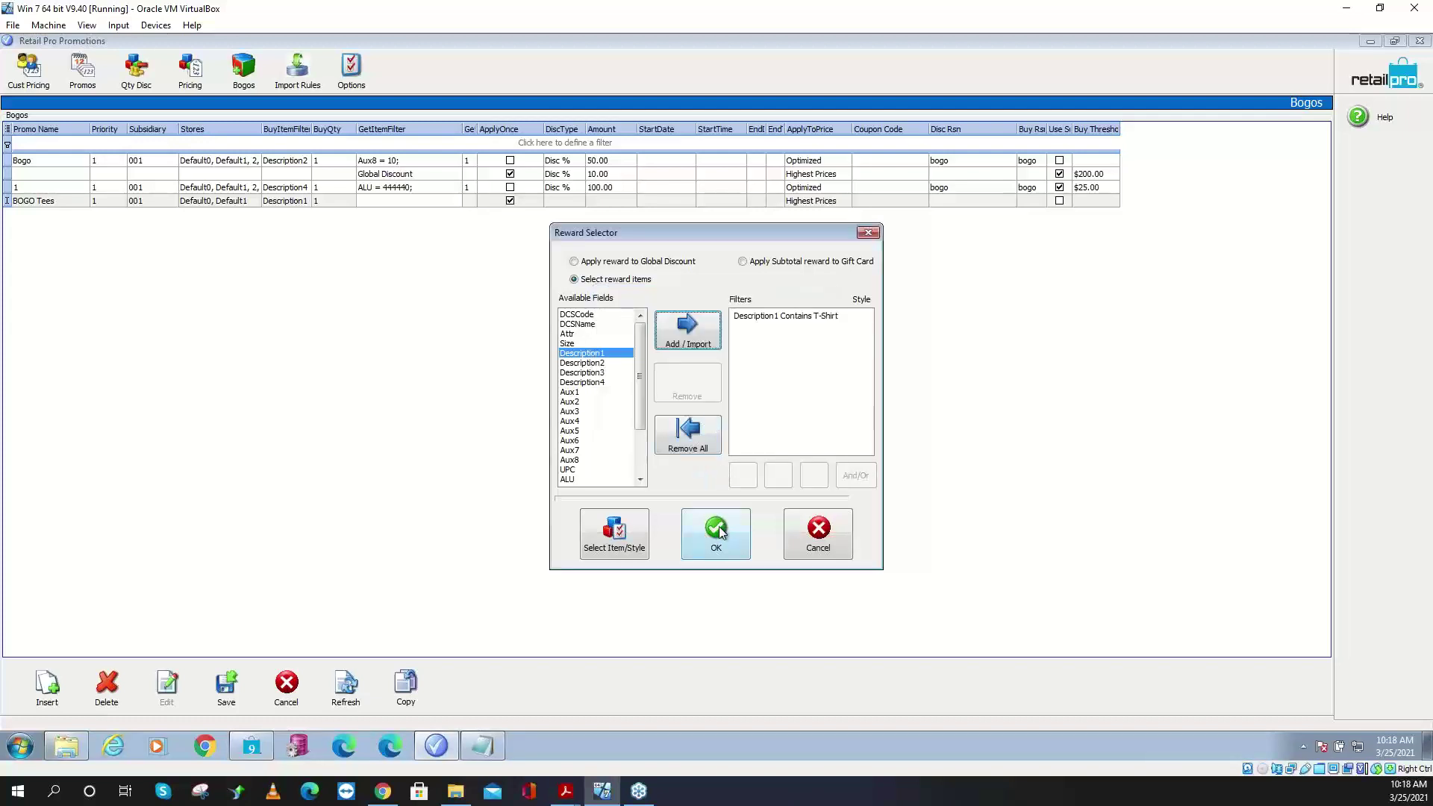
{"action": "left_click", "coordinate": [716, 532]}
- Set get quantity to 1 and uncheck ApplyOnce for BOGO Tees
{"action": "left_click", "coordinate": [472, 201]}
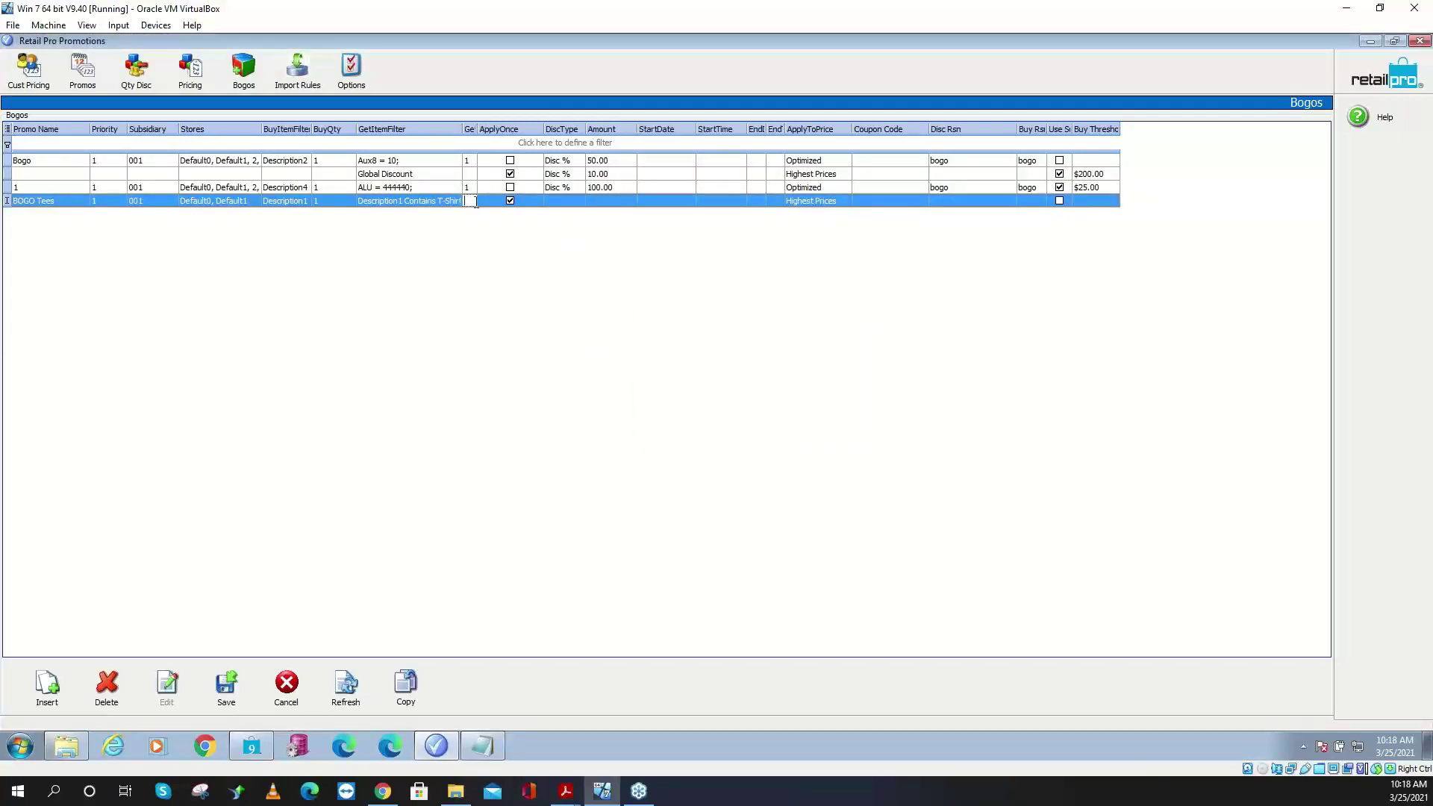
{"action": "type", "text": "1"}
{"action": "left_click", "coordinate": [522, 199]}
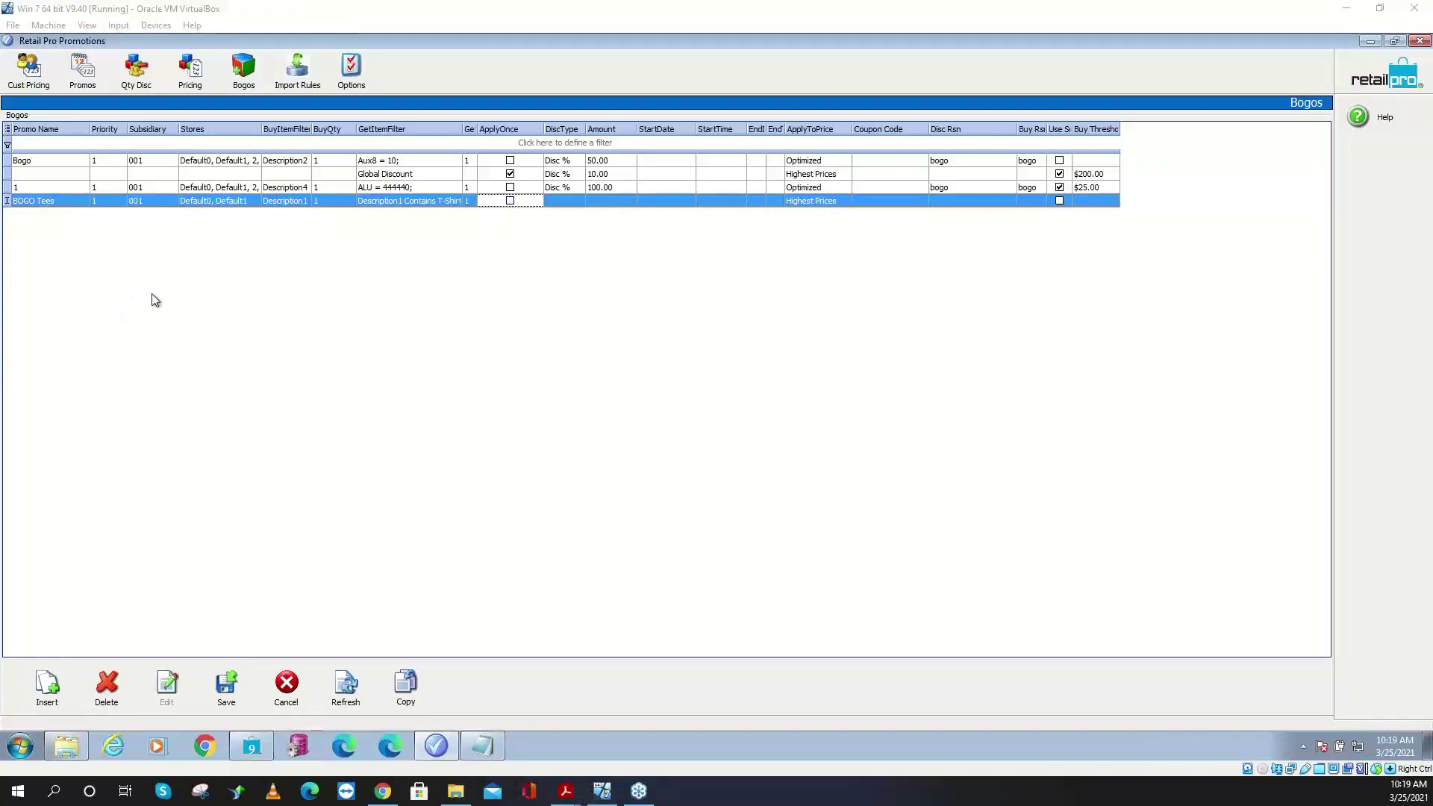
- Give BOGO Tees a Disc % discount type with an amount of 50.00
{"action": "left_click", "coordinate": [566, 199]}
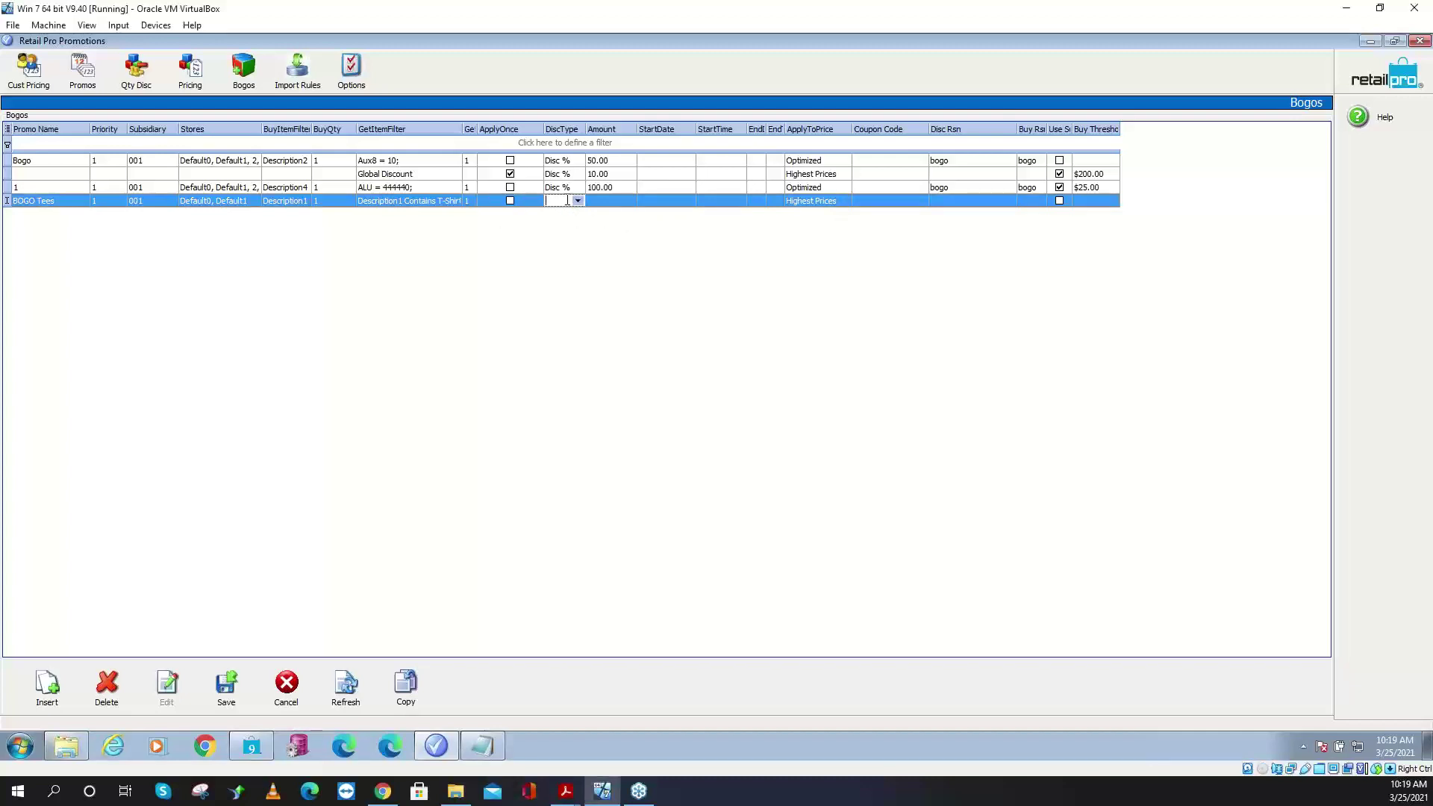
{"action": "left_click", "coordinate": [579, 202]}
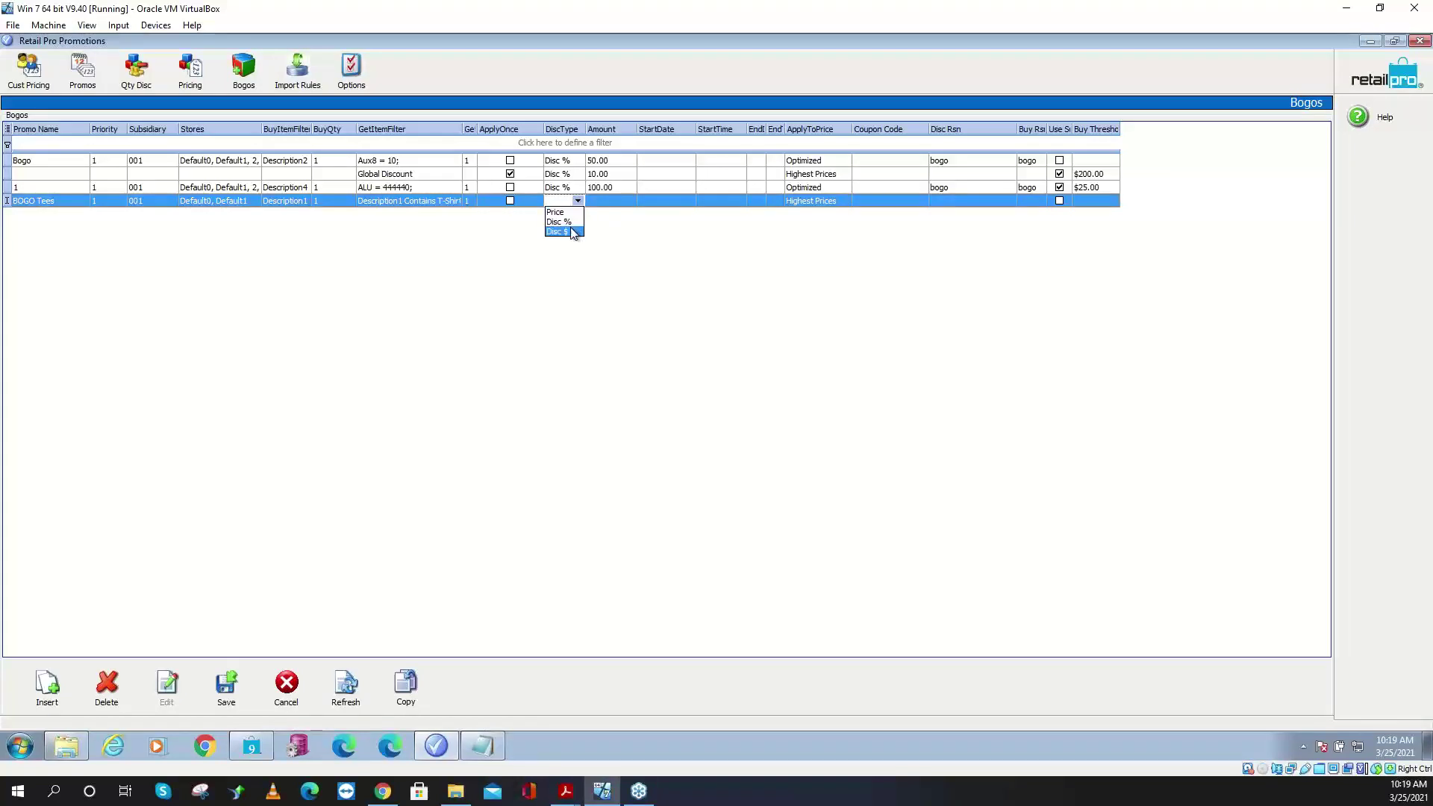
{"action": "left_click", "coordinate": [571, 223]}
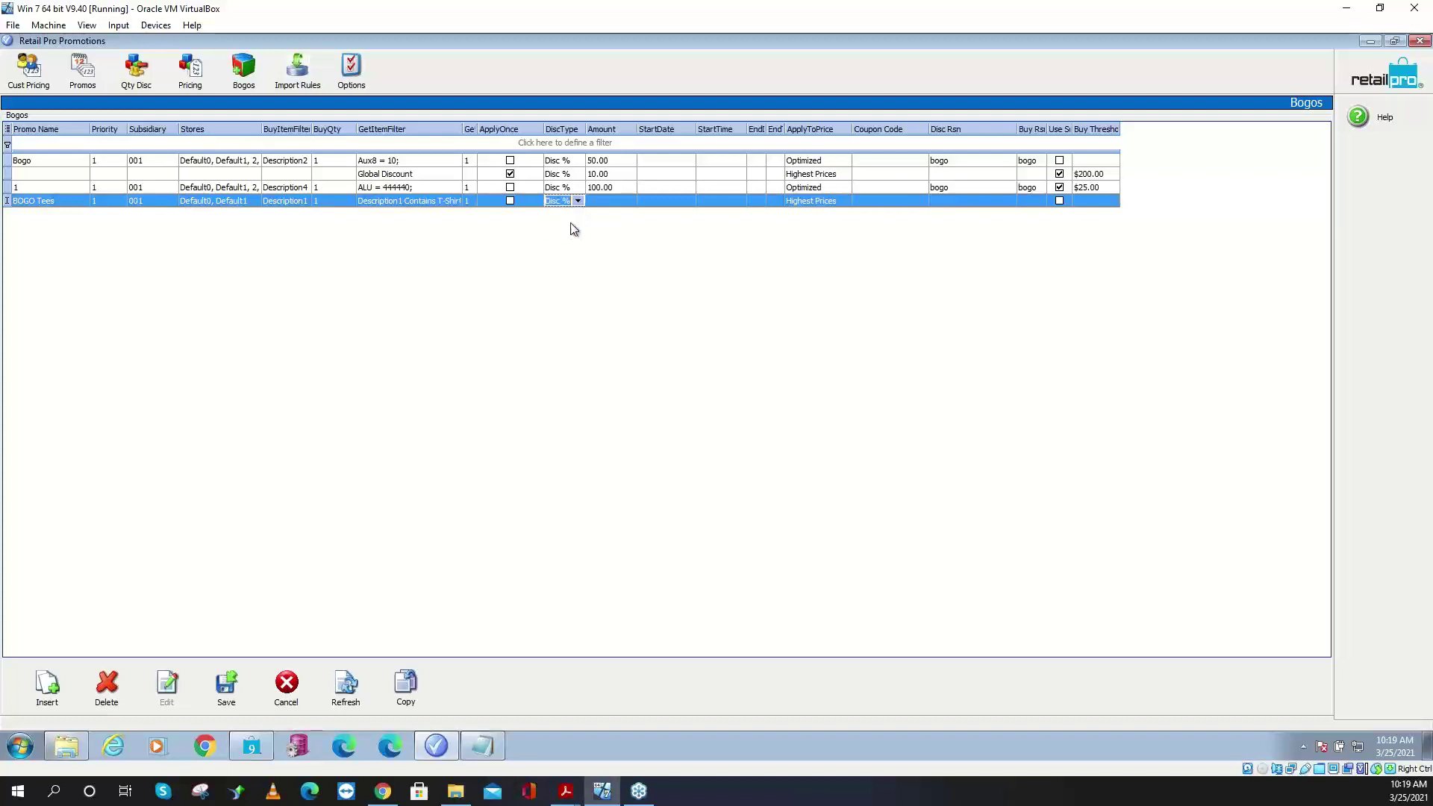
{"action": "left_click", "coordinate": [612, 200]}
{"action": "type", "text": "50.00"}
- Move past StartTime and EndDate to the ApplyToPrice choices, then bring the Notepad notes forward
{"action": "left_click", "coordinate": [710, 202]}
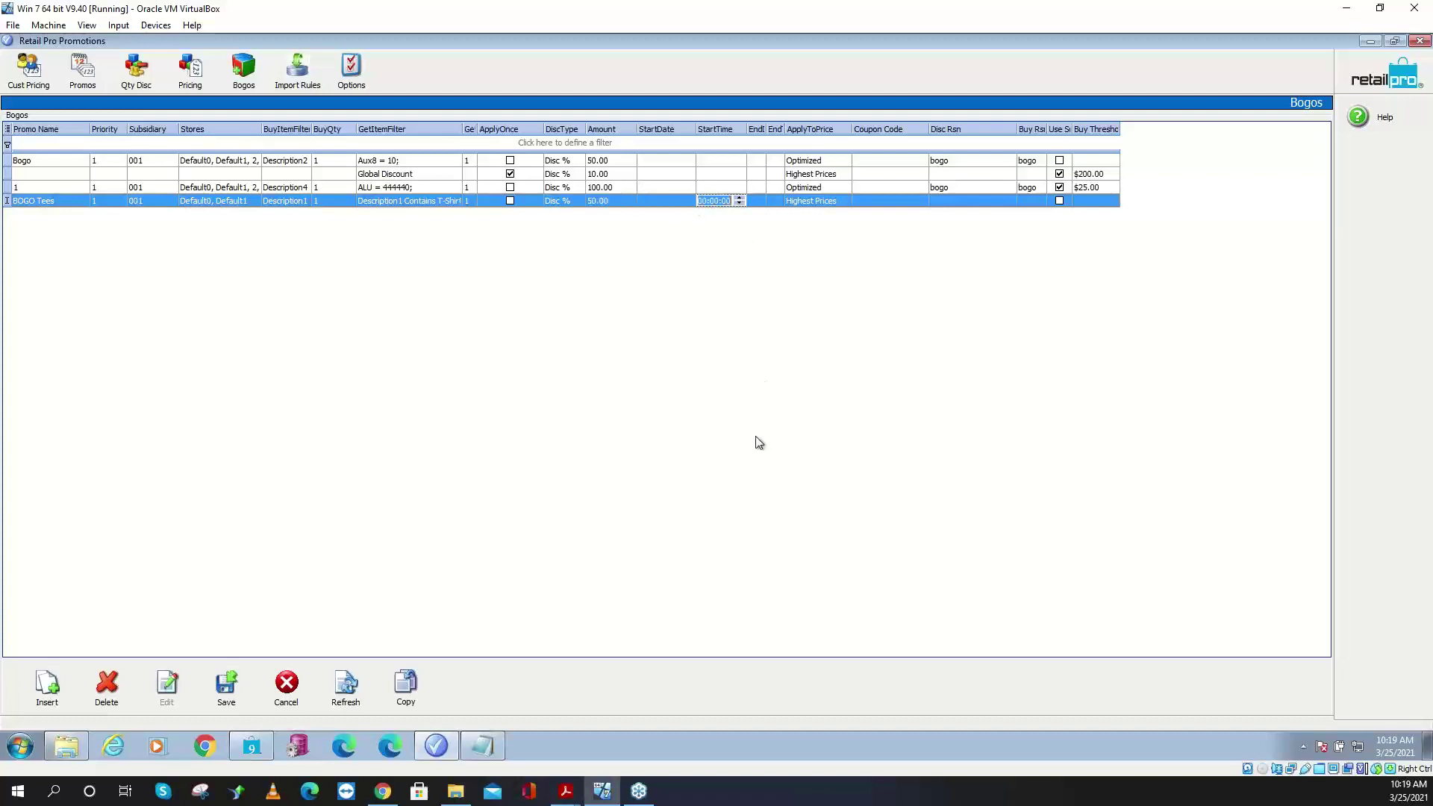
{"action": "left_click", "coordinate": [761, 203]}
{"action": "left_click", "coordinate": [825, 201]}
{"action": "left_click", "coordinate": [844, 202]}
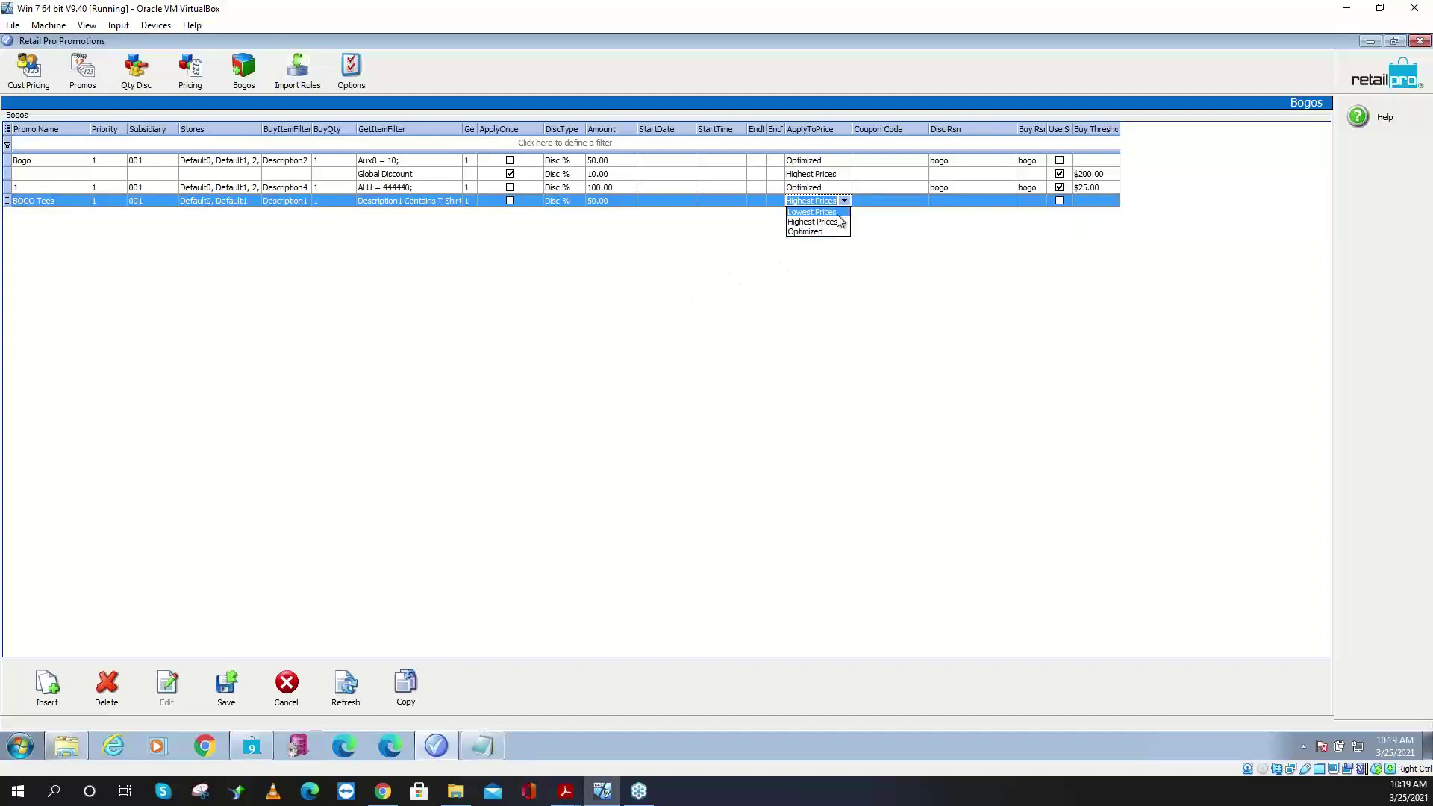
{"action": "left_click", "coordinate": [489, 750]}
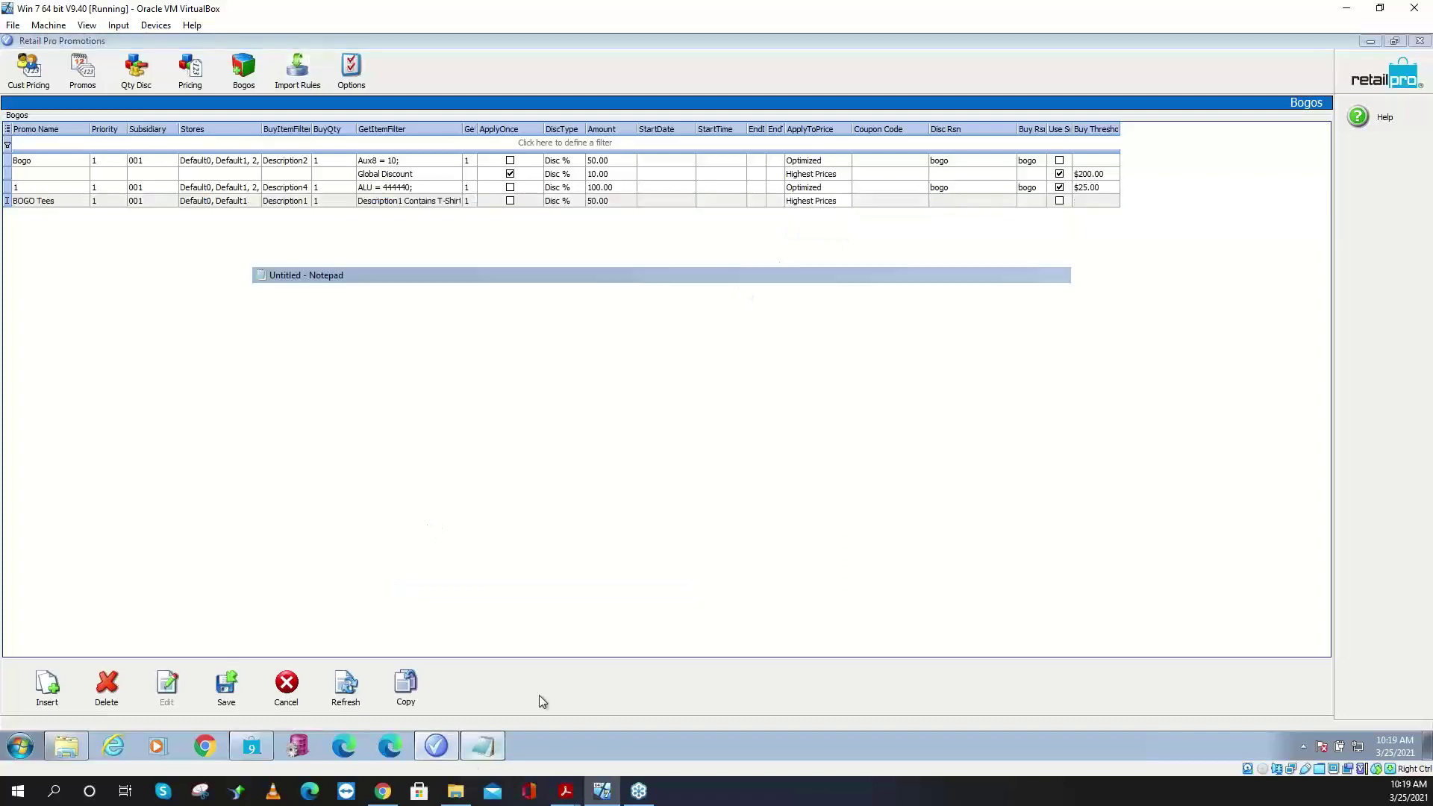
- Start a new line below the /fixdb path in Notepad and enter the price 39.99
{"action": "left_click", "coordinate": [539, 152]}
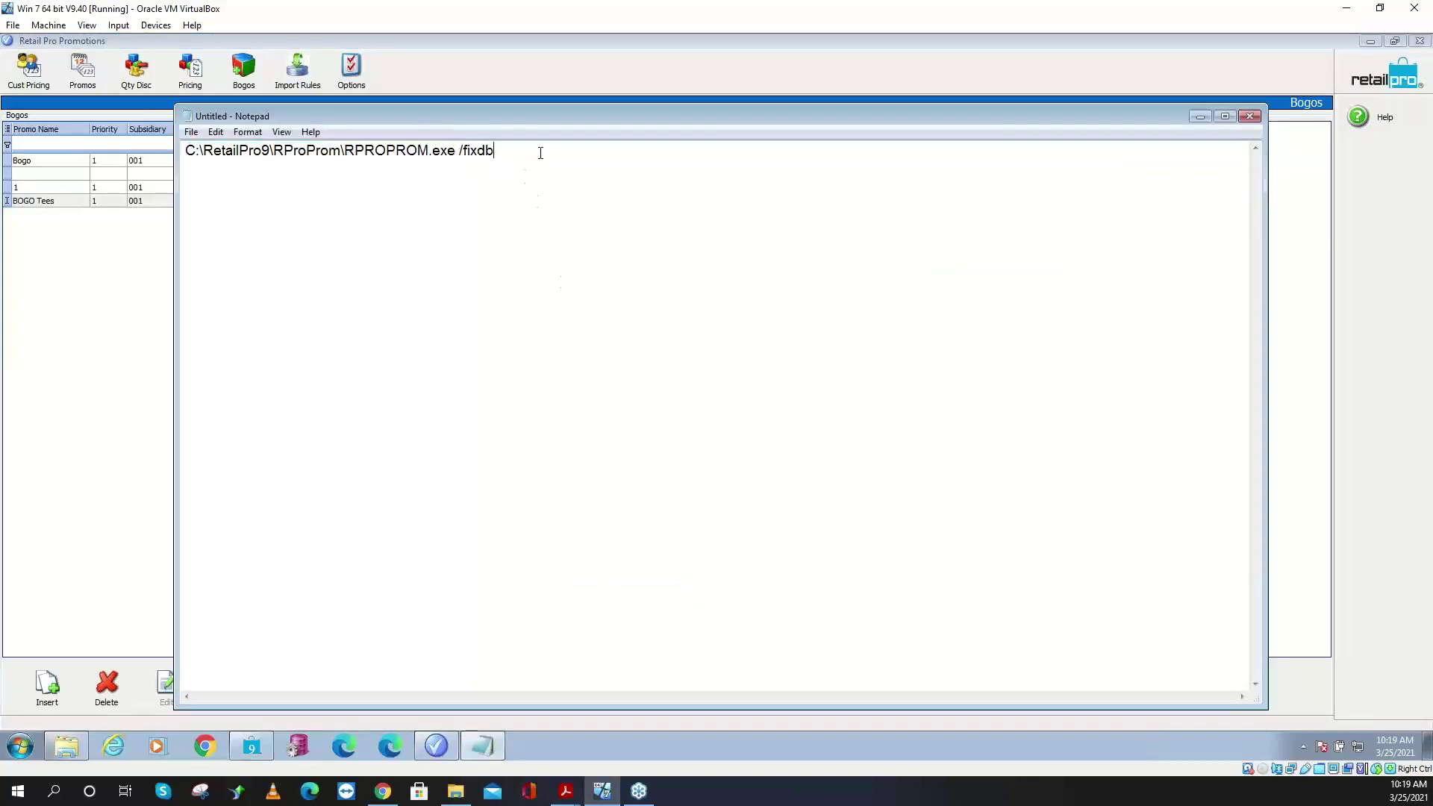
{"action": "key", "text": "ctrl+a"}
{"action": "left_click", "coordinate": [553, 159]}
{"action": "key", "text": "Return"}
{"action": "key", "text": "Return"}
{"action": "key", "text": "Return"}
{"action": "type", "text": "39"}
{"action": "type", "text": "99"}
- Add 79.99, 19.99 and 49.99 on their own lines and drag Notepad aside to the right
{"action": "key", "text": "Return"}
{"action": "type", "text": "79.99"}
{"action": "key", "text": "Return"}
{"action": "type", "text": "19.99"}
{"action": "key", "text": "Return"}
{"action": "type", "text": "49.99"}
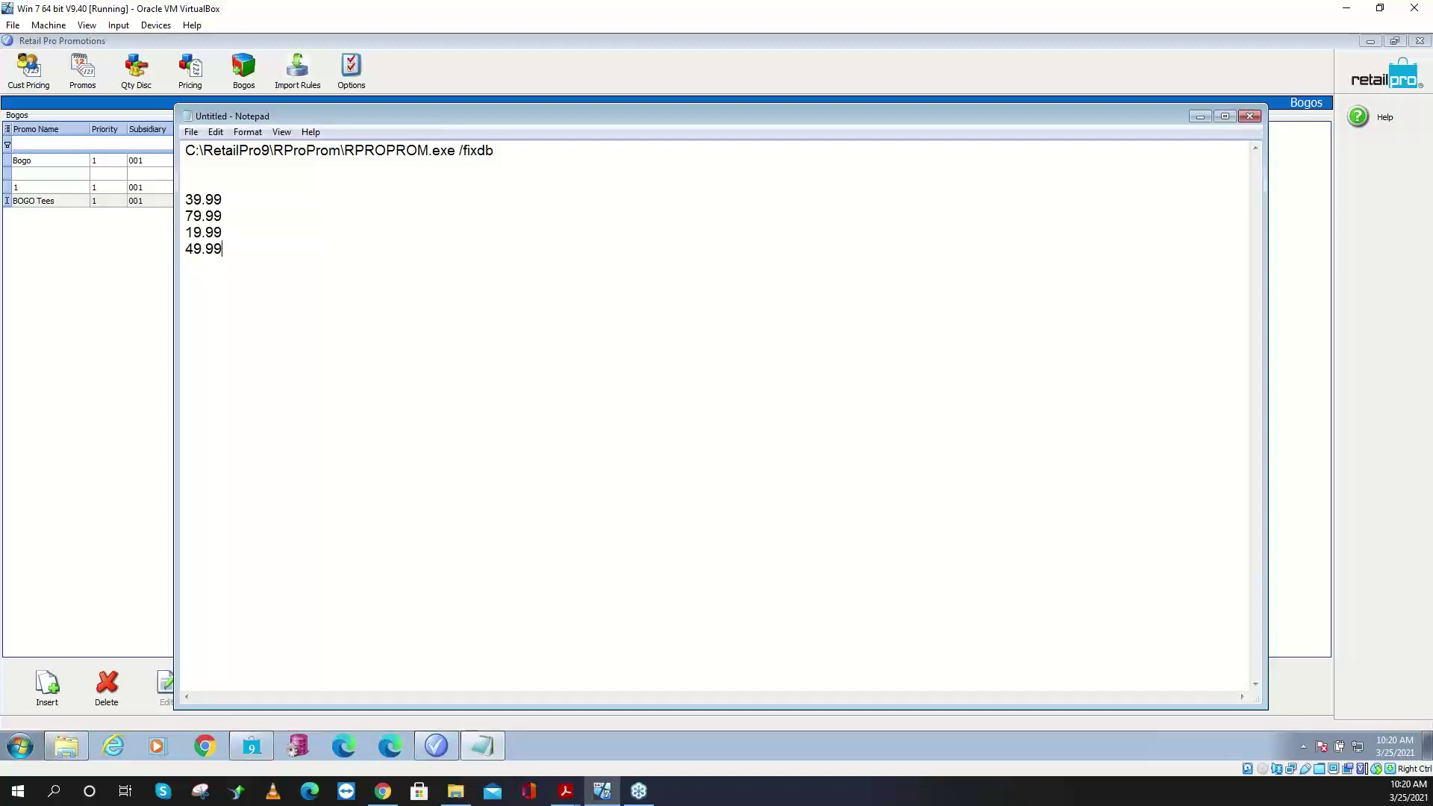
{"action": "left_click_drag", "start_coordinate": [453, 116], "coordinate": [1063, 122]}
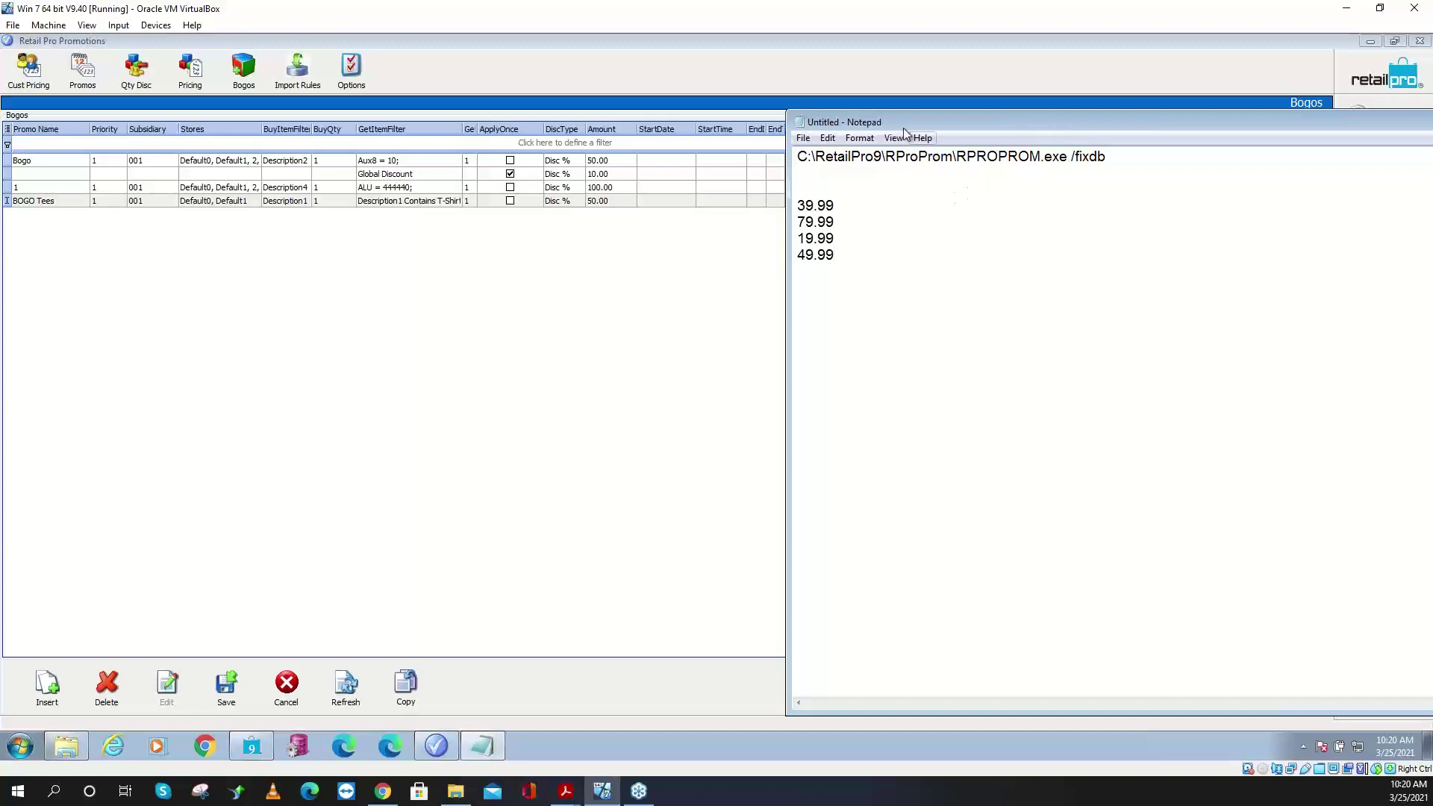
- Reposition the notes to compare the 49.99 and 79.99 prices, then try Lowest Prices as apply-to-price
{"action": "left_click_drag", "start_coordinate": [894, 121], "coordinate": [963, 323]}
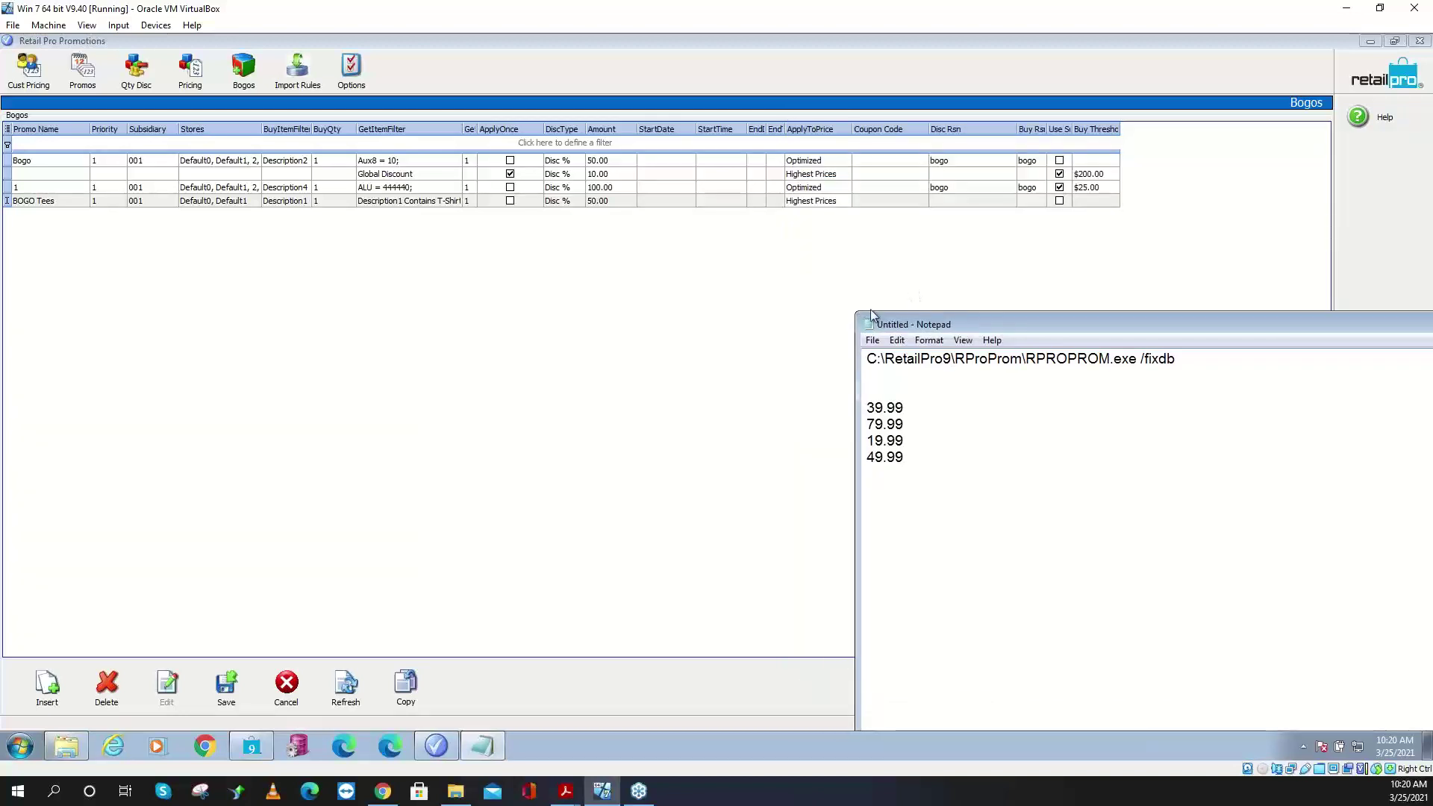
{"action": "double_click", "coordinate": [905, 456]}
{"action": "left_click_drag", "start_coordinate": [901, 423], "coordinate": [862, 418]}
{"action": "left_click", "coordinate": [836, 201]}
{"action": "left_click", "coordinate": [844, 201]}
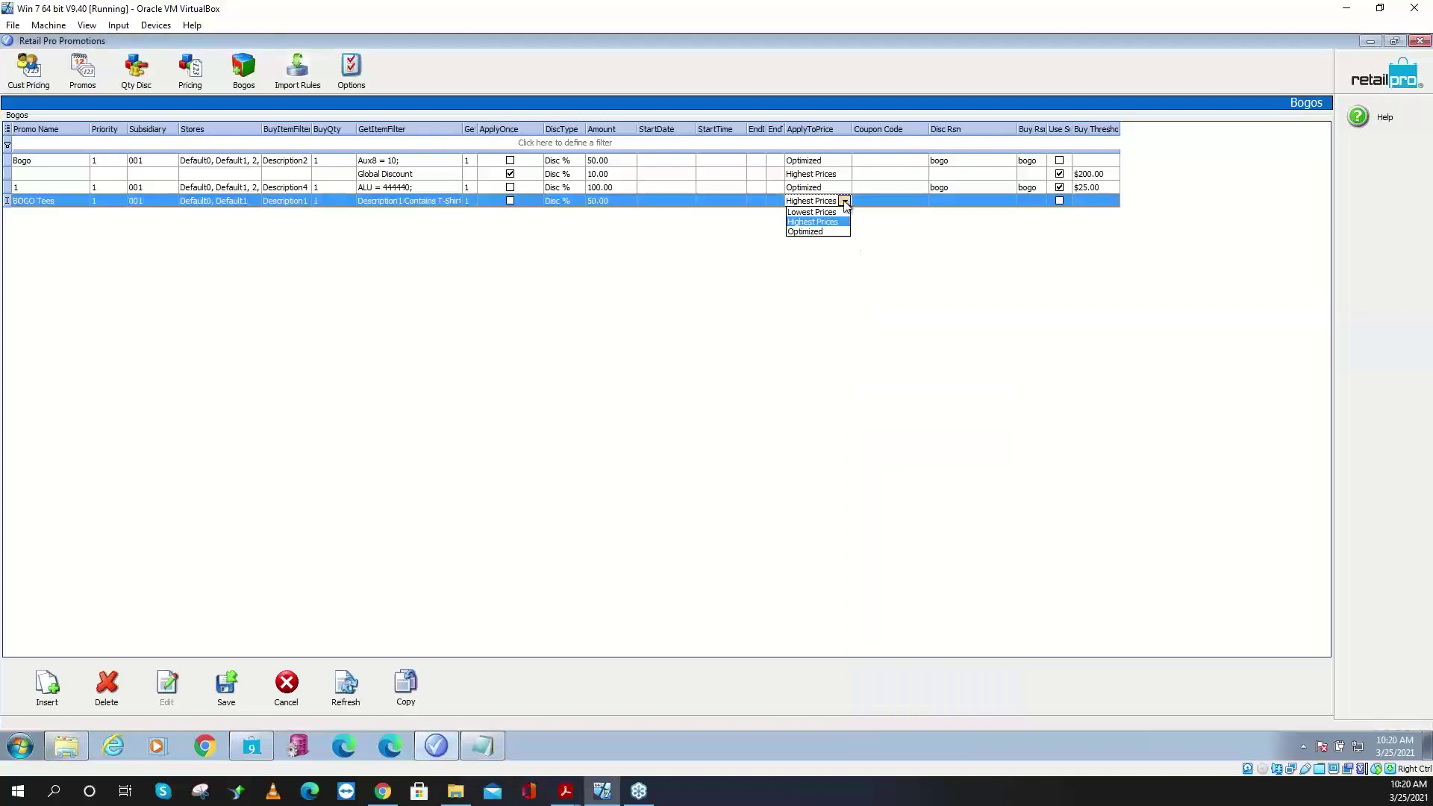
{"action": "left_click", "coordinate": [819, 213]}
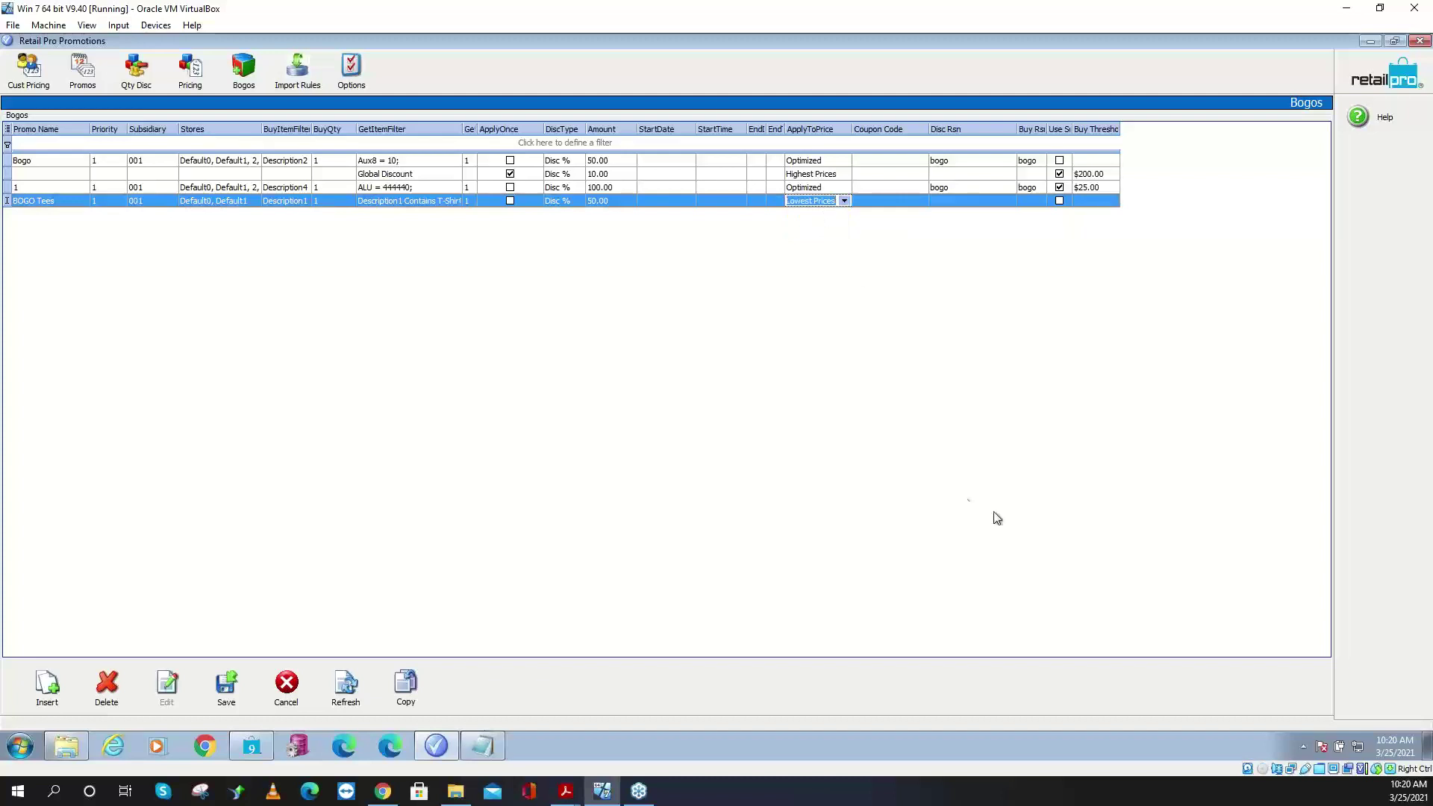
- Compare the 19.99 and 39.99 prices, then switch apply-to-price to Optimized
{"action": "left_click", "coordinate": [482, 746]}
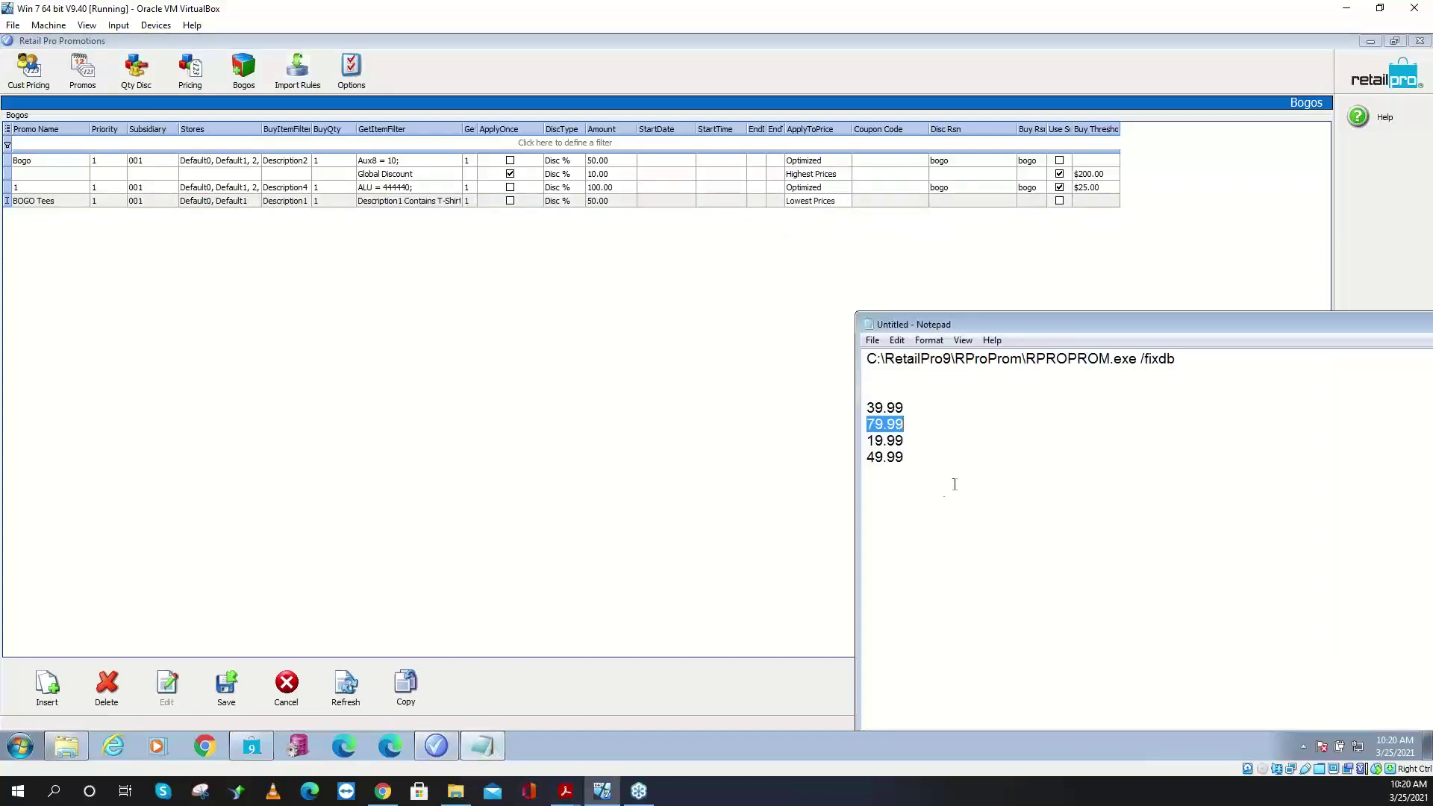
{"action": "left_click_drag", "start_coordinate": [922, 441], "coordinate": [843, 442]}
{"action": "left_click_drag", "start_coordinate": [905, 408], "coordinate": [856, 407]}
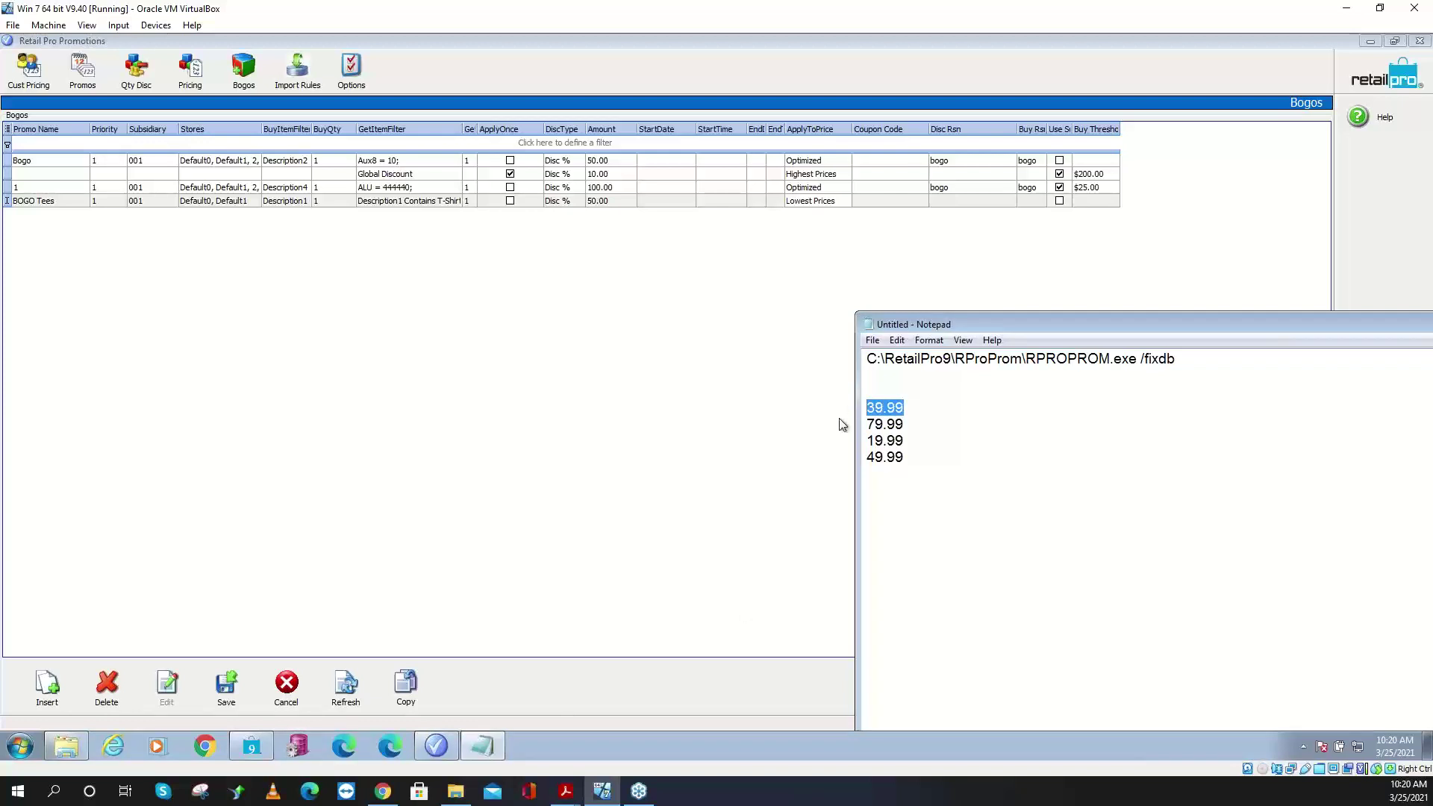
{"action": "left_click", "coordinate": [843, 201]}
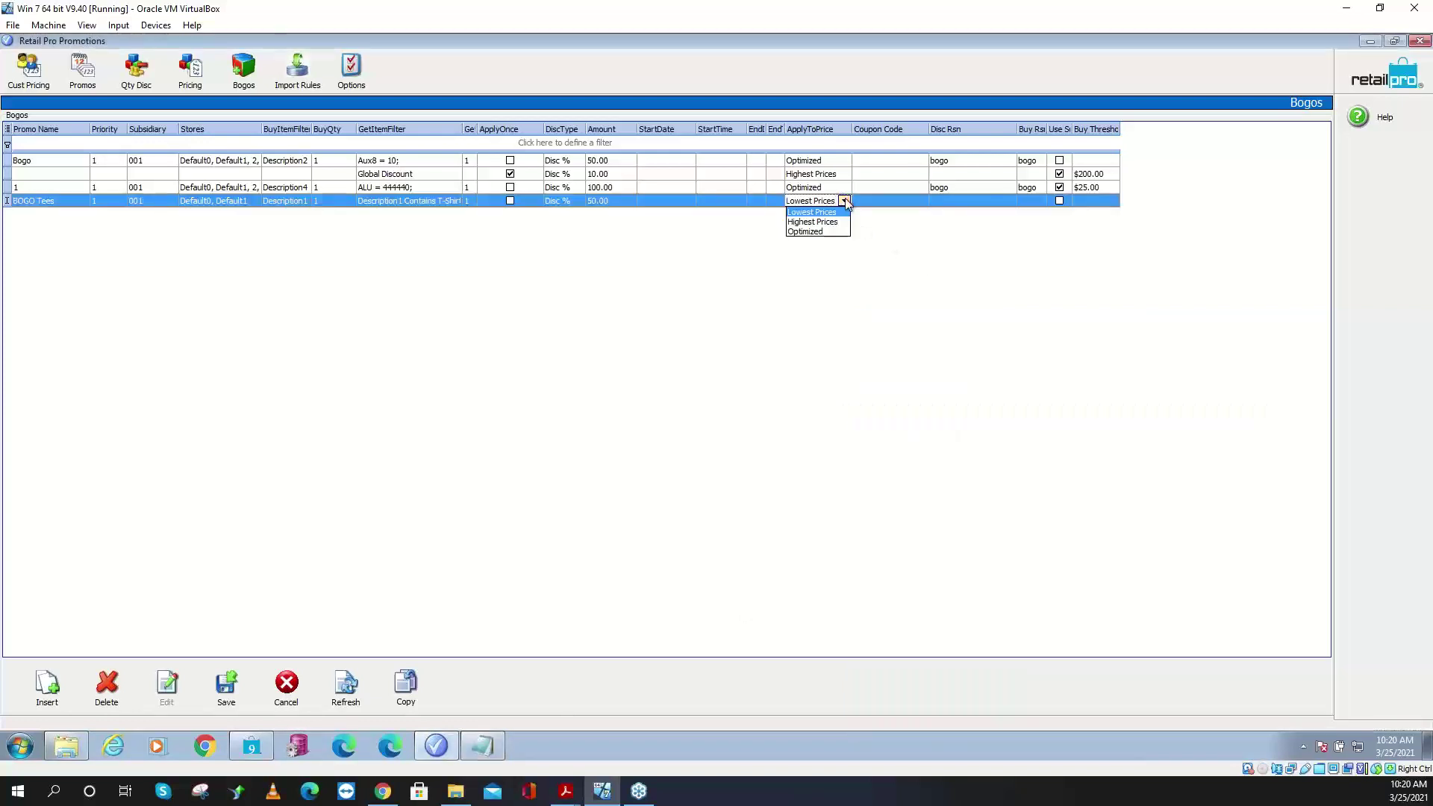
{"action": "left_click", "coordinate": [817, 232]}
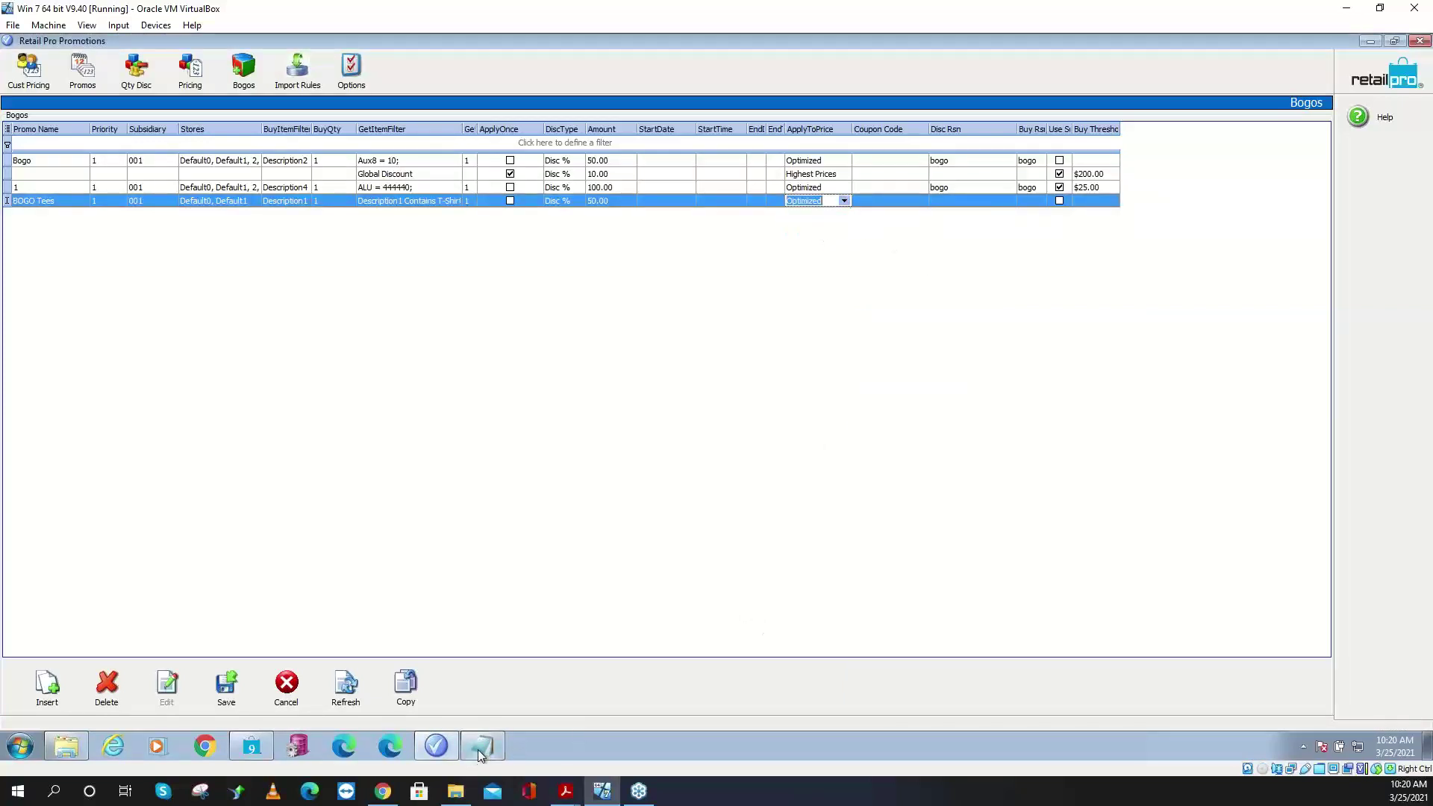
- Highlight the Notepad prices 39.99, 79.99, 19.99 and 49.99 in different pairings to check the Optimized deal
{"action": "left_click", "coordinate": [481, 747]}
{"action": "left_click_drag", "start_coordinate": [906, 425], "coordinate": [833, 452]}
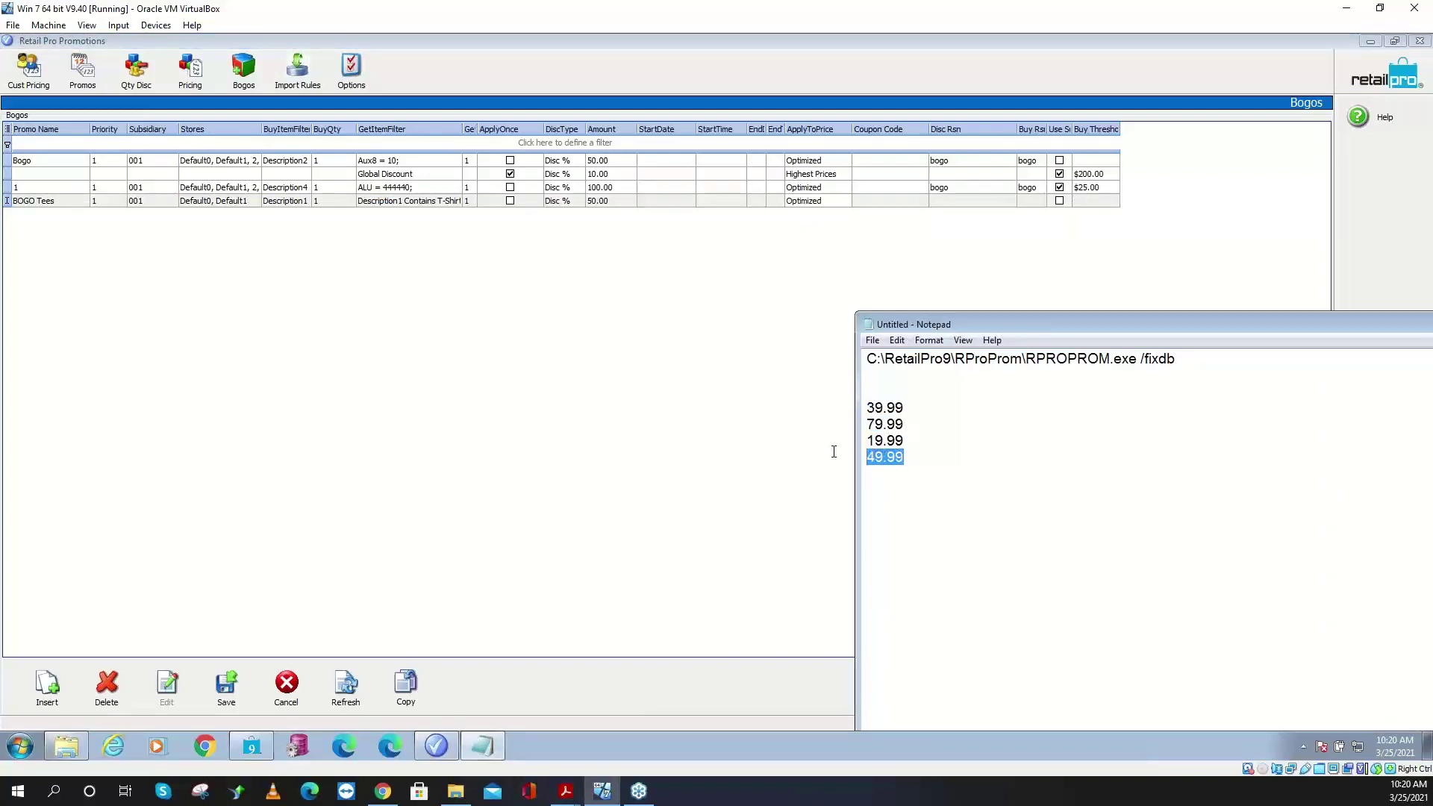
{"action": "left_click_drag", "start_coordinate": [905, 408], "coordinate": [838, 409]}
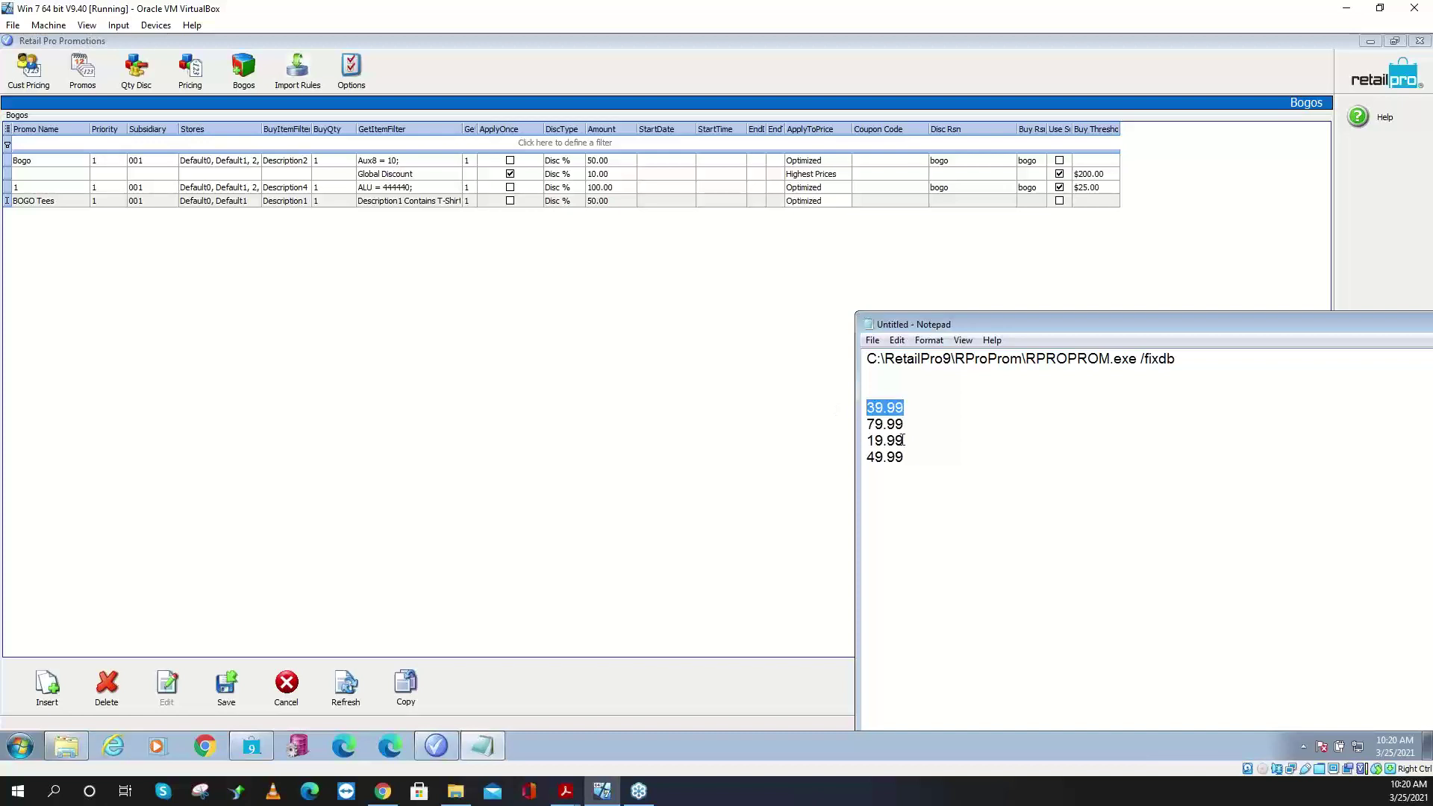
{"action": "left_click_drag", "start_coordinate": [903, 440], "coordinate": [825, 444]}
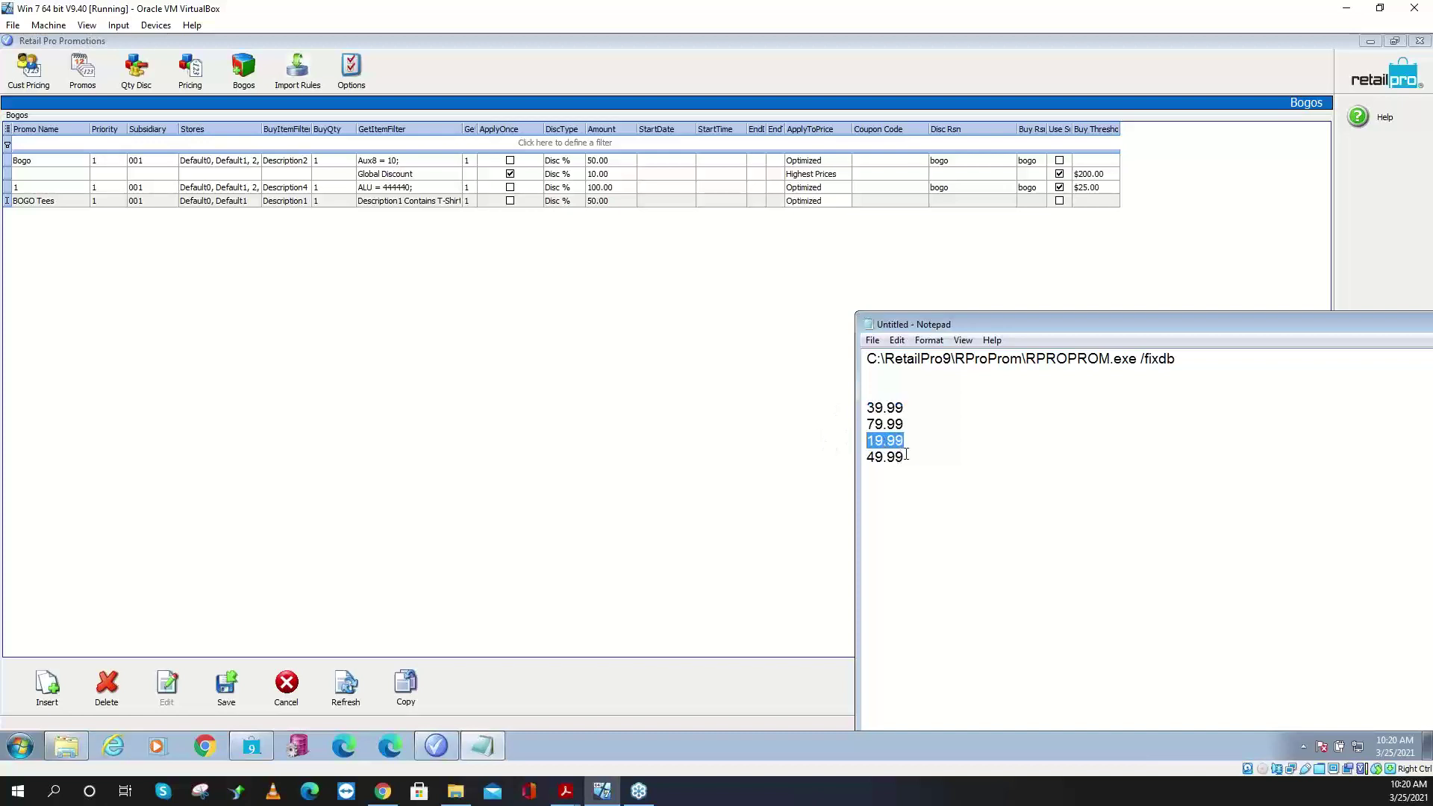
{"action": "left_click", "coordinate": [917, 457]}
{"action": "left_click_drag", "start_coordinate": [905, 453], "coordinate": [826, 438]}
{"action": "left_click_drag", "start_coordinate": [906, 441], "coordinate": [828, 436]}
{"action": "left_click_drag", "start_coordinate": [908, 457], "coordinate": [806, 462]}
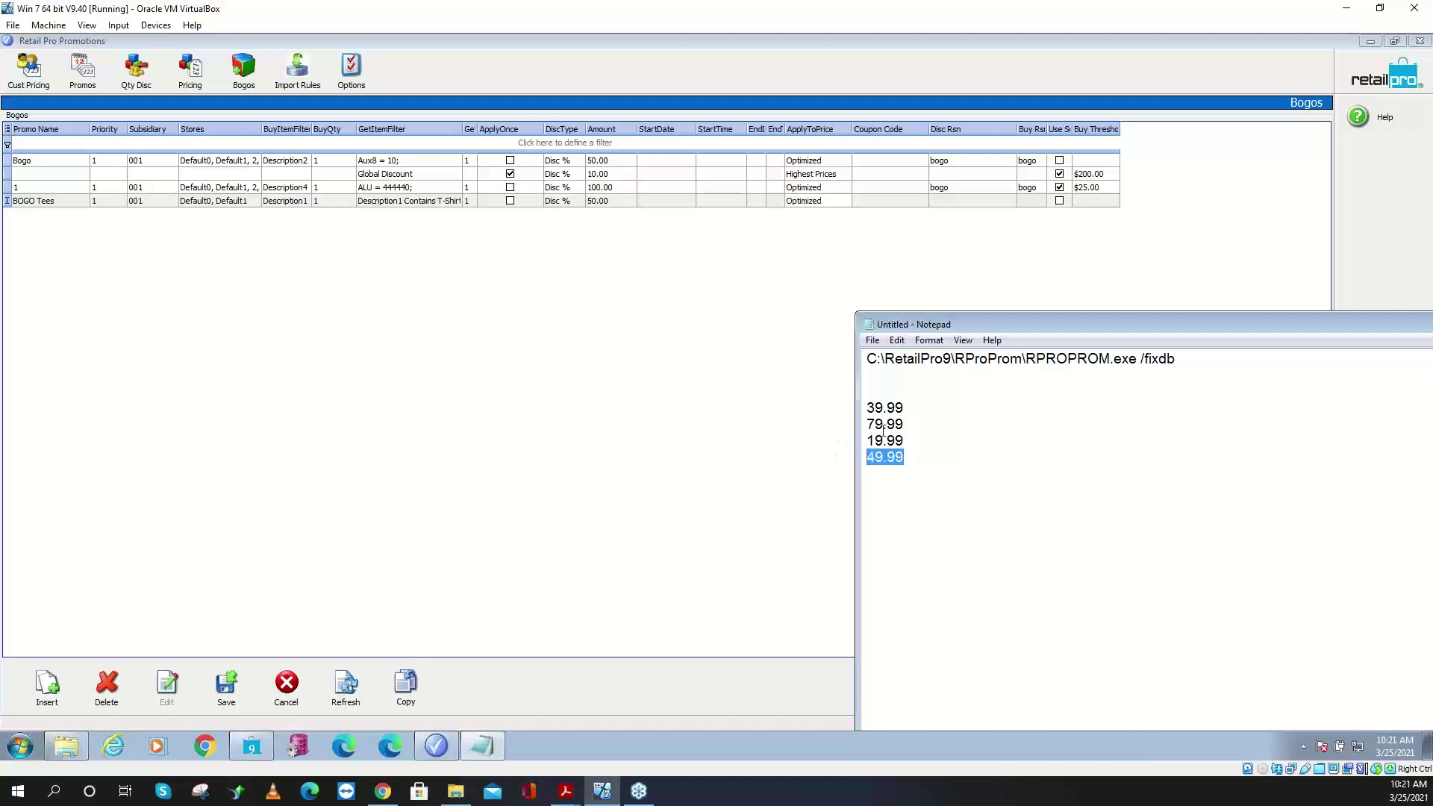
{"action": "left_click_drag", "start_coordinate": [905, 425], "coordinate": [834, 412]}
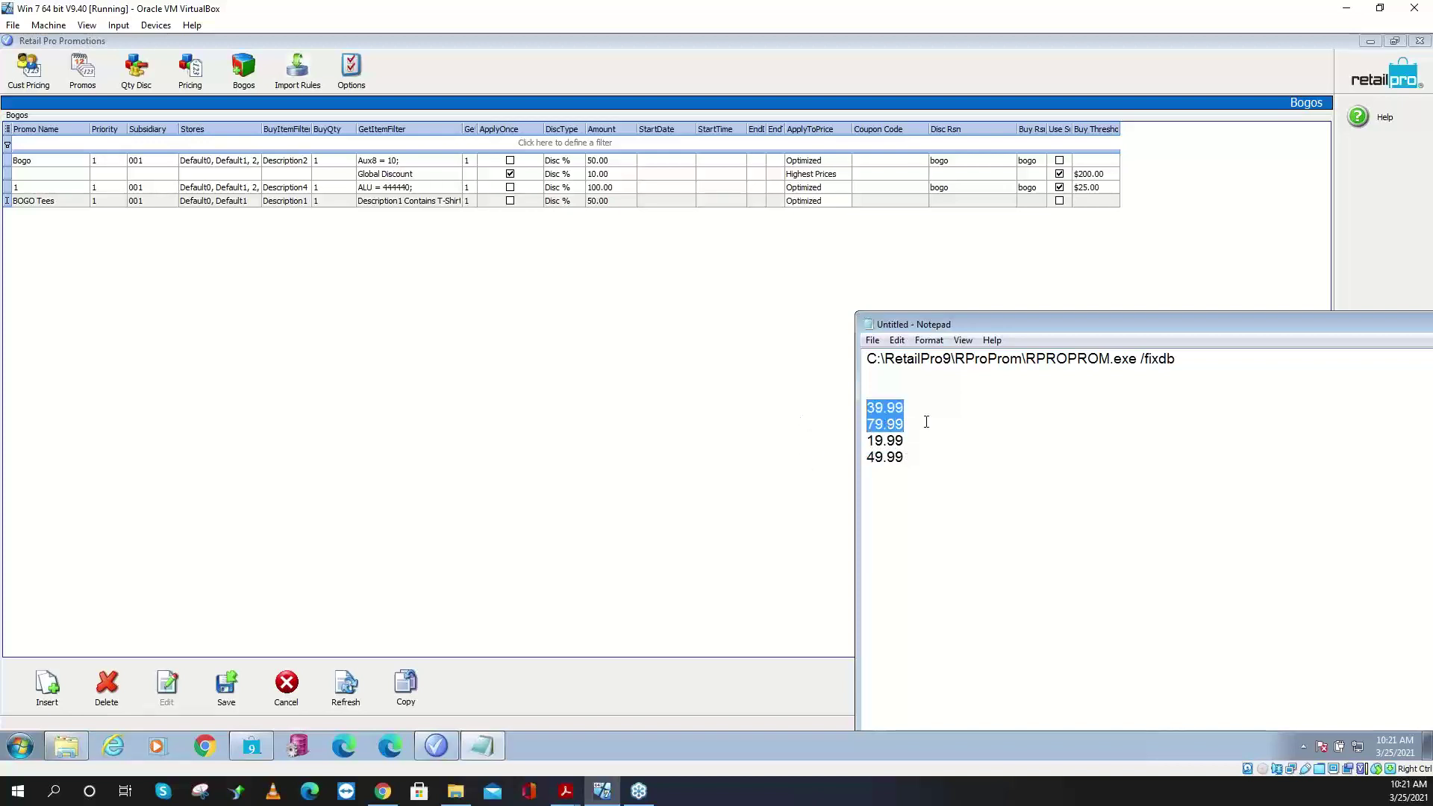
{"action": "left_click_drag", "start_coordinate": [925, 441], "coordinate": [812, 441]}
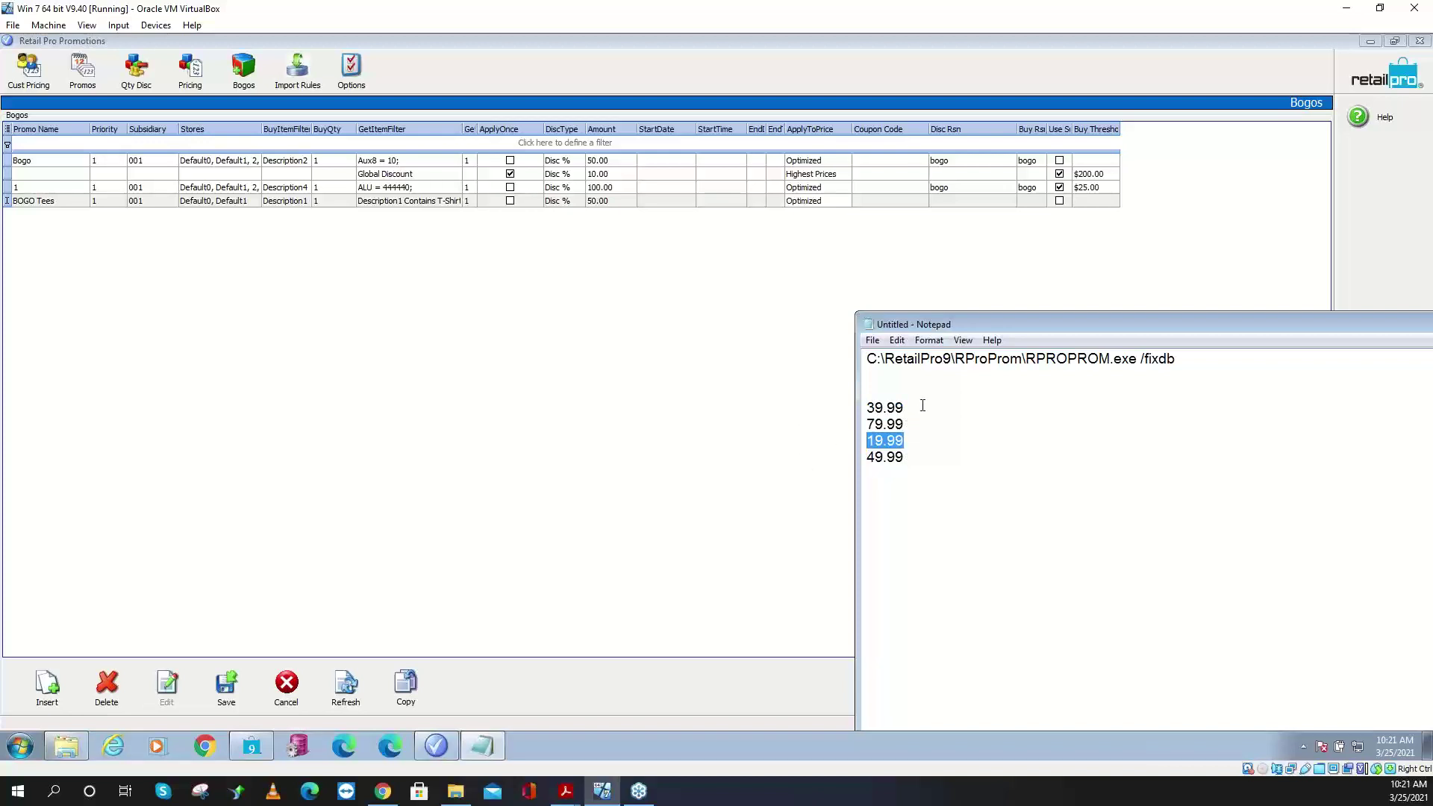
{"action": "left_click_drag", "start_coordinate": [923, 407], "coordinate": [785, 415]}
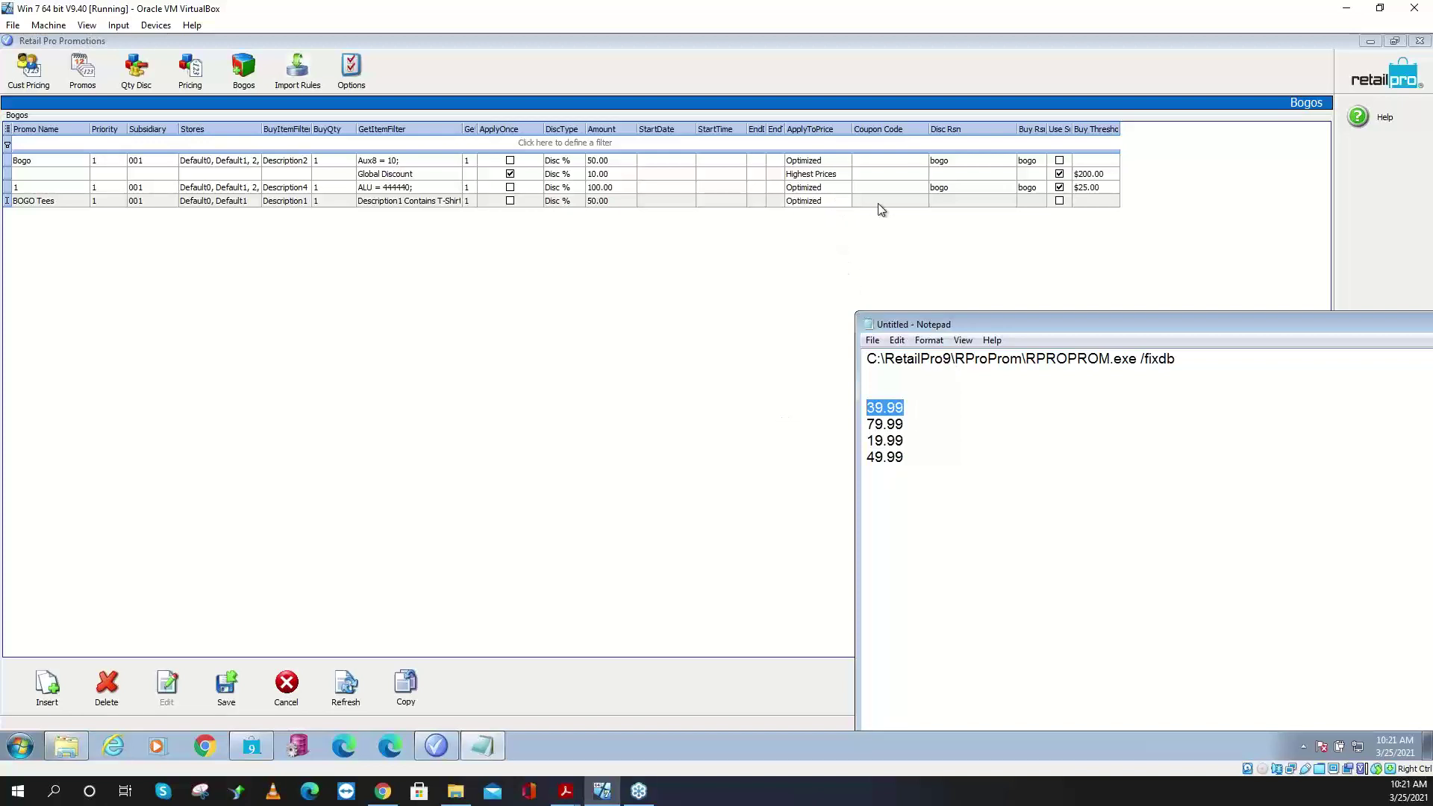
- Set bogo as the BOGO Tees discount reason
{"action": "left_click", "coordinate": [900, 201]}
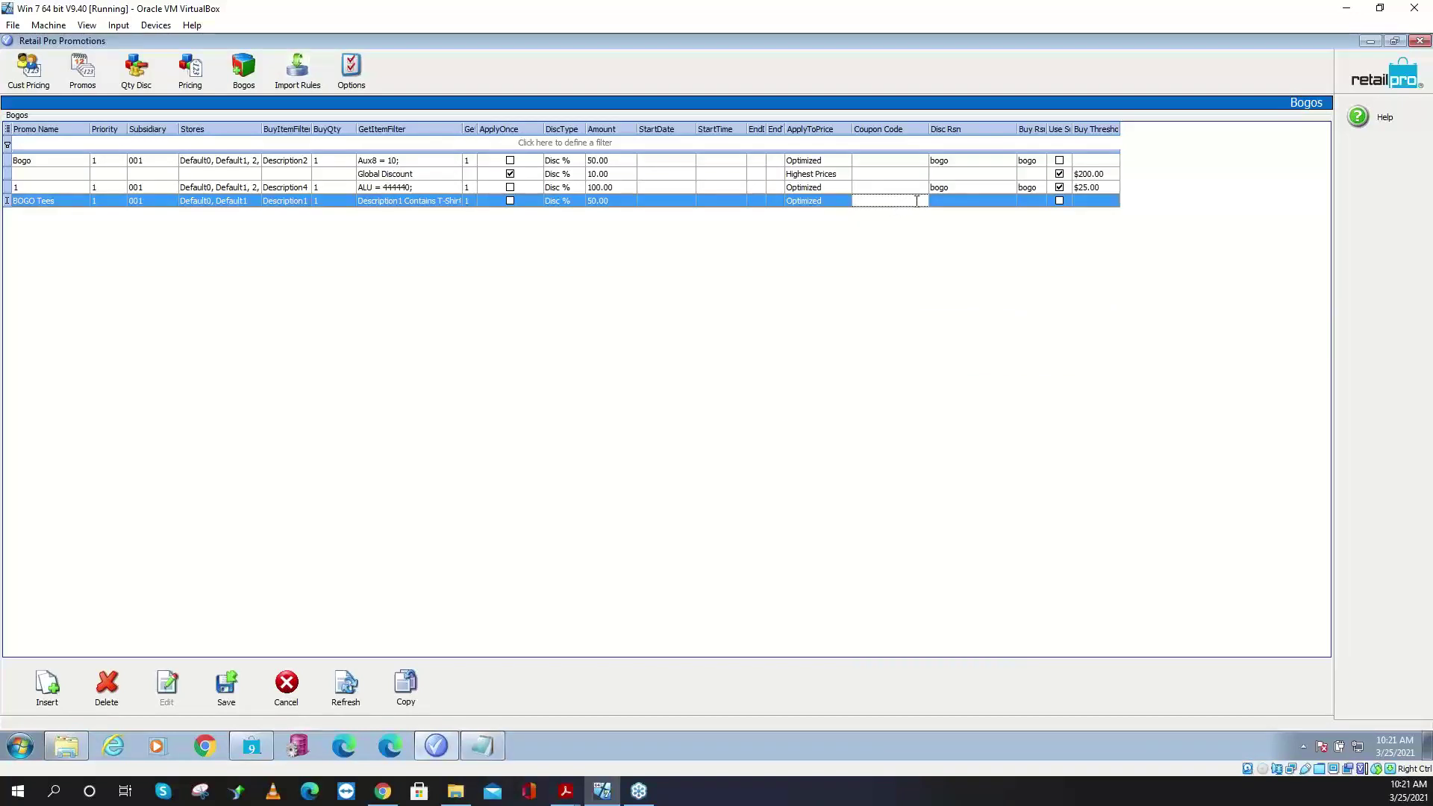
{"action": "left_click", "coordinate": [966, 200]}
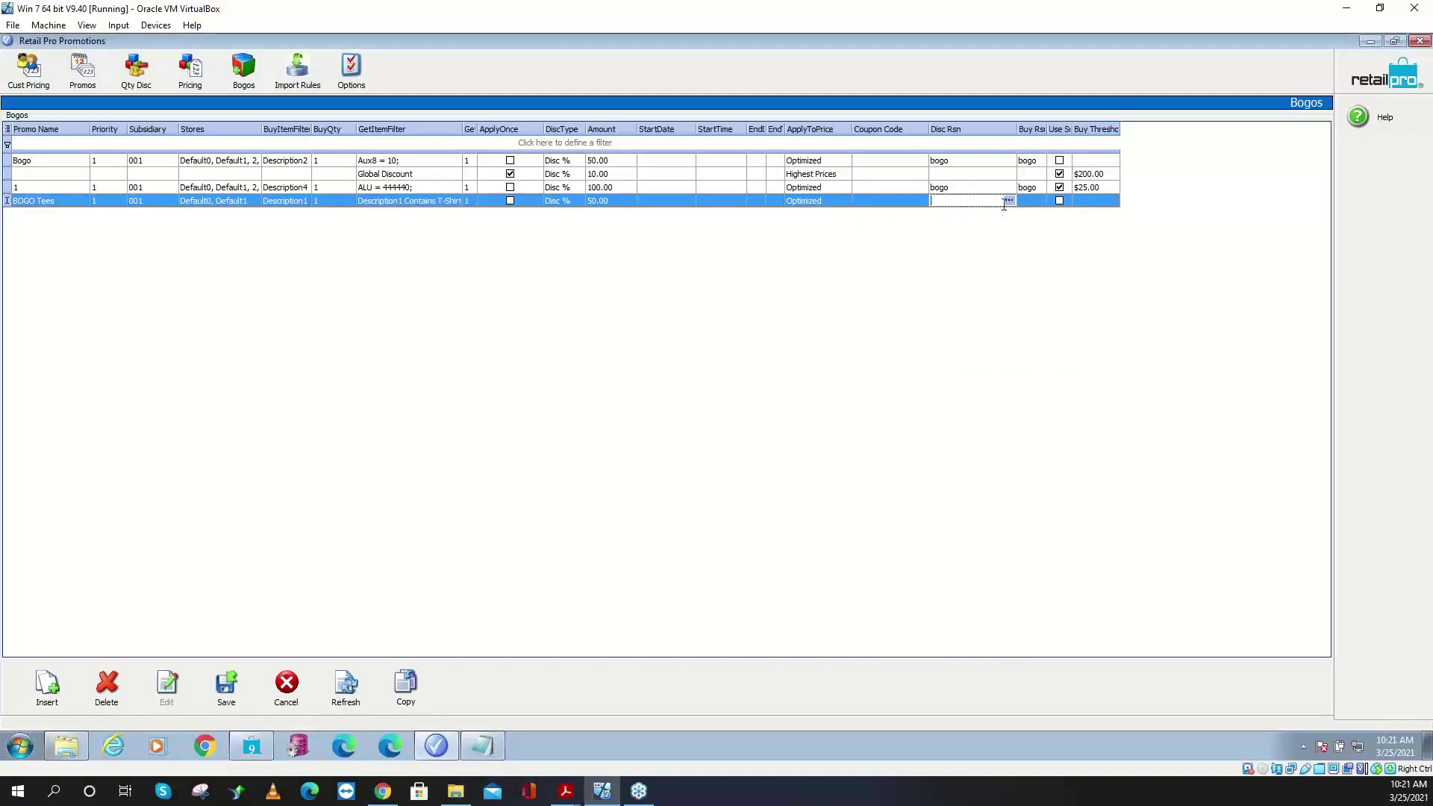
{"action": "left_click", "coordinate": [1009, 201]}
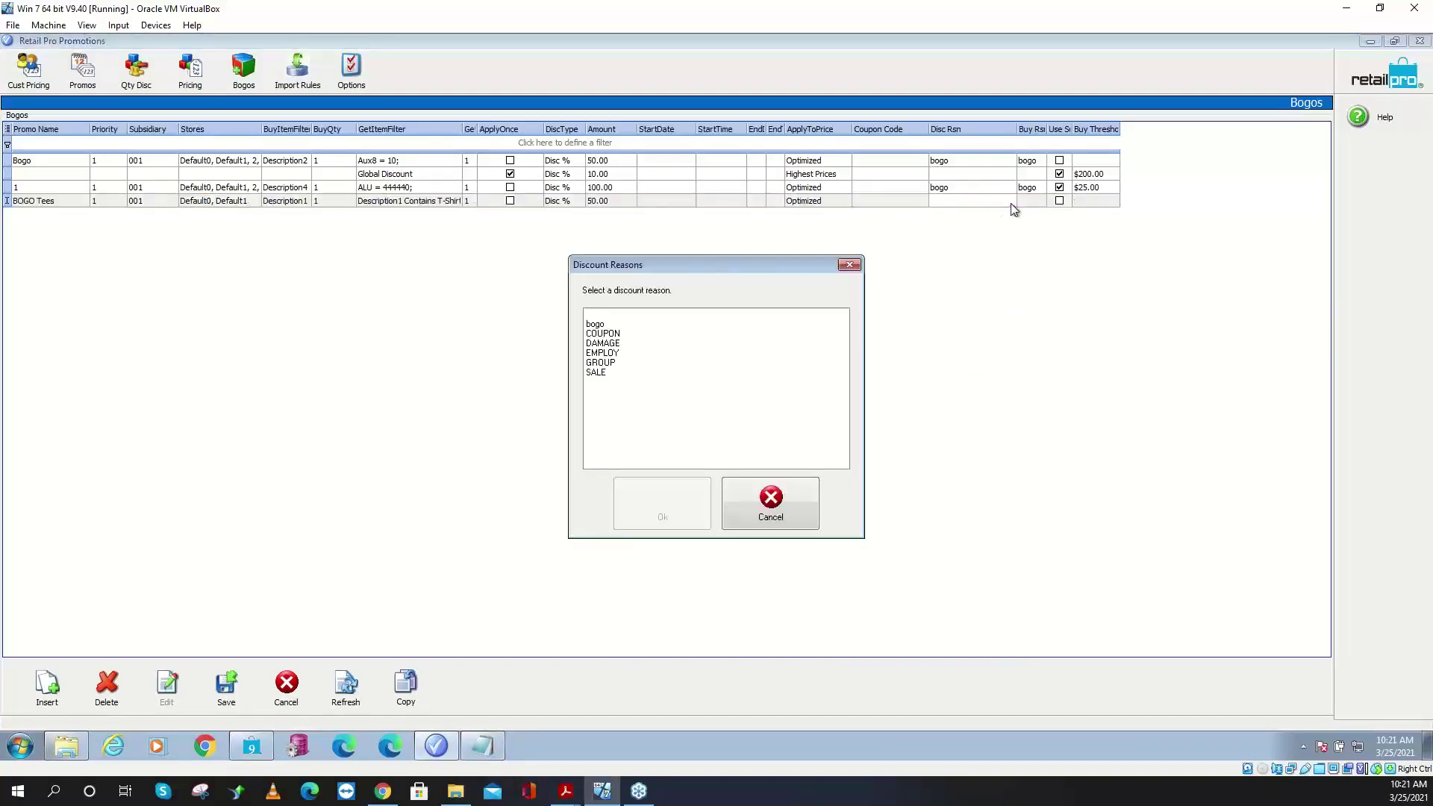
{"action": "left_click", "coordinate": [599, 326]}
{"action": "left_click", "coordinate": [663, 516]}
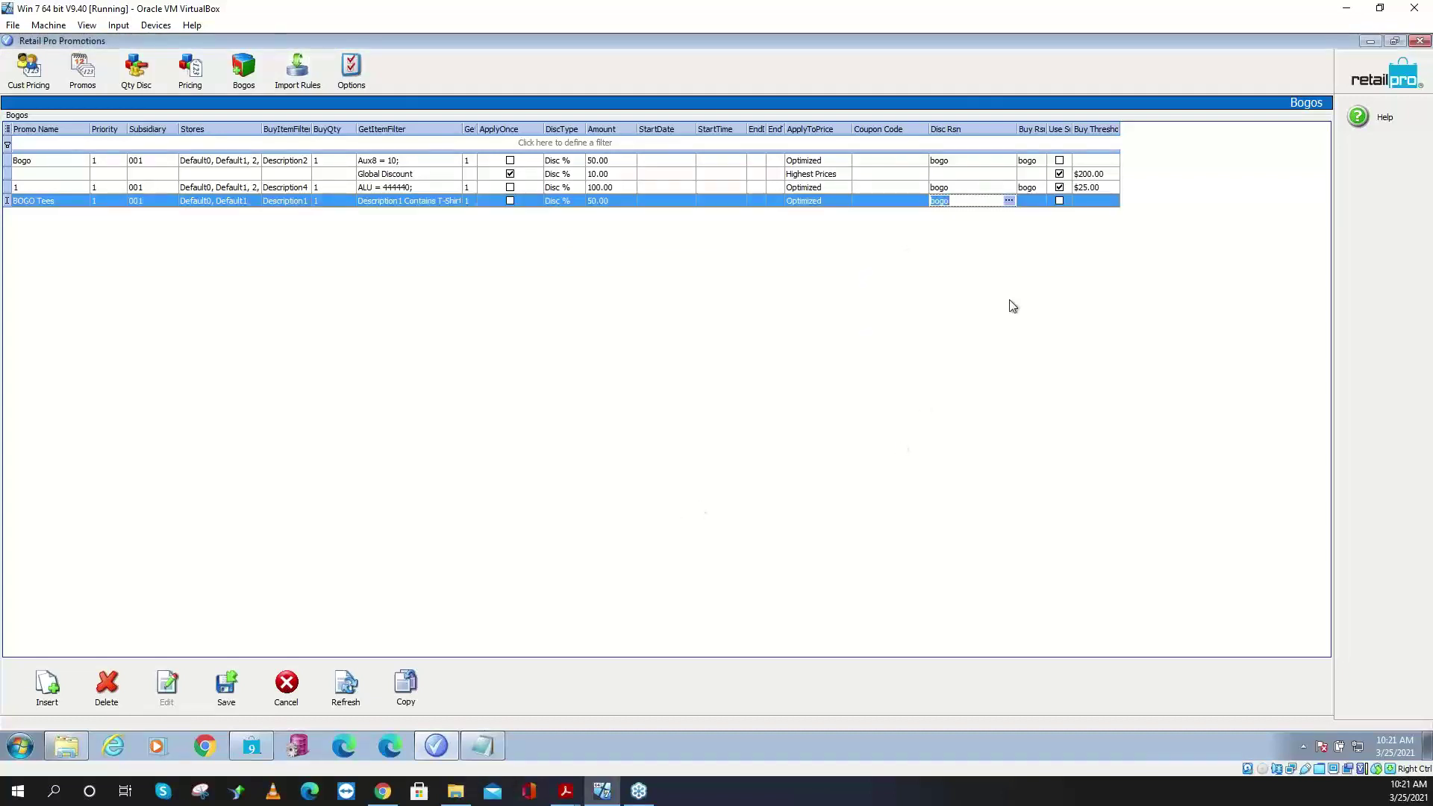
- Set bogo as the BOGO Tees buy reason as well
{"action": "left_click", "coordinate": [1034, 201]}
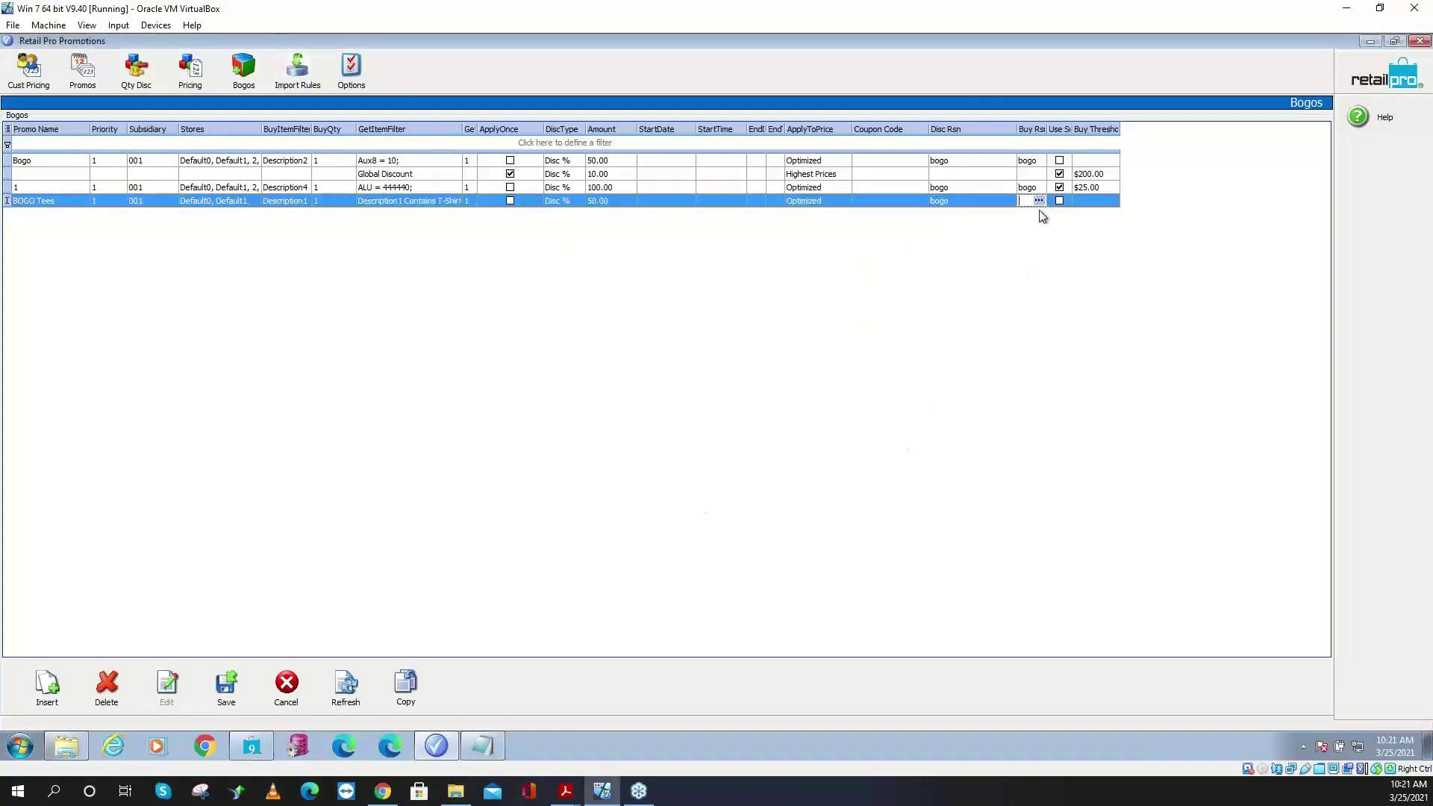
{"action": "left_click", "coordinate": [1042, 202]}
{"action": "left_click", "coordinate": [609, 326]}
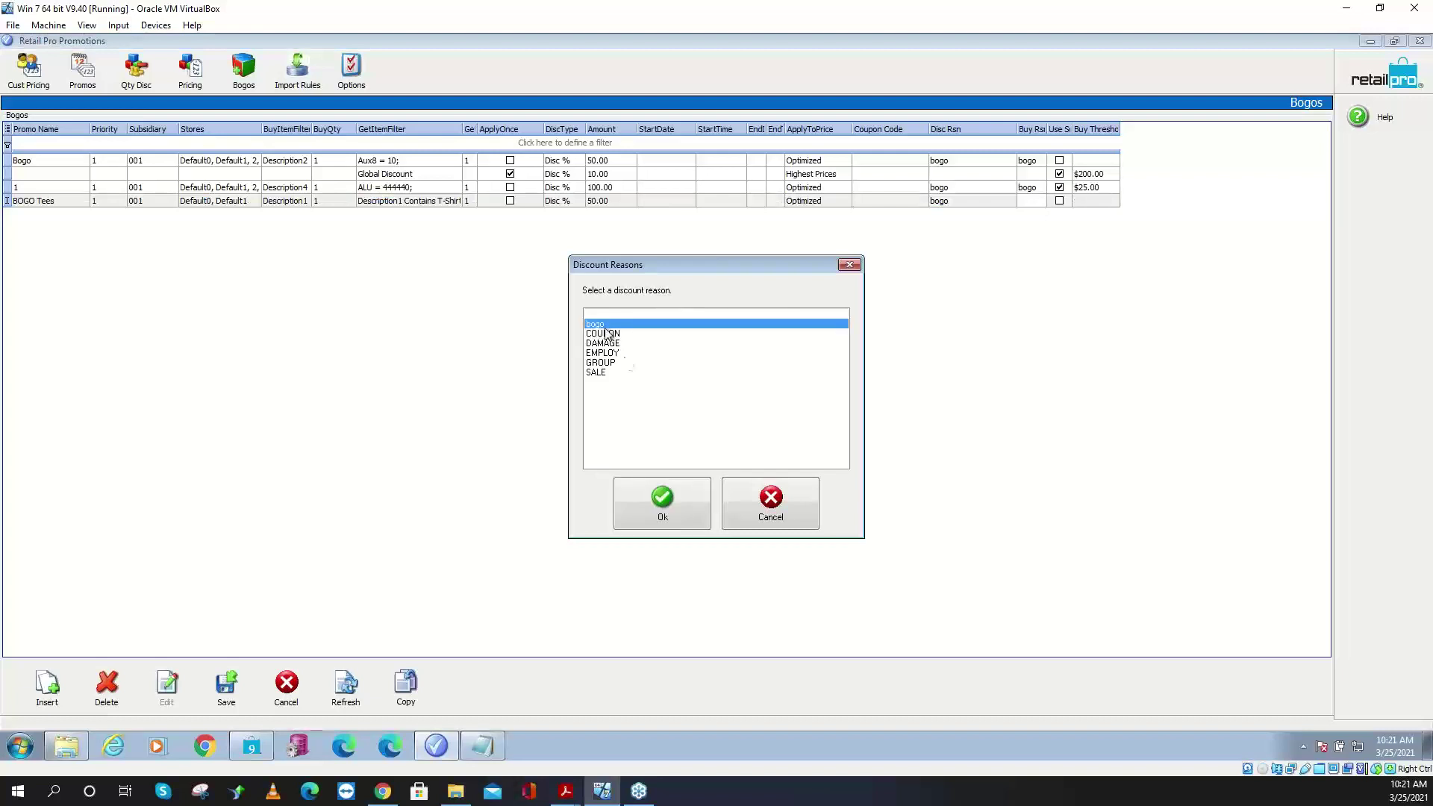
{"action": "left_click", "coordinate": [663, 496]}
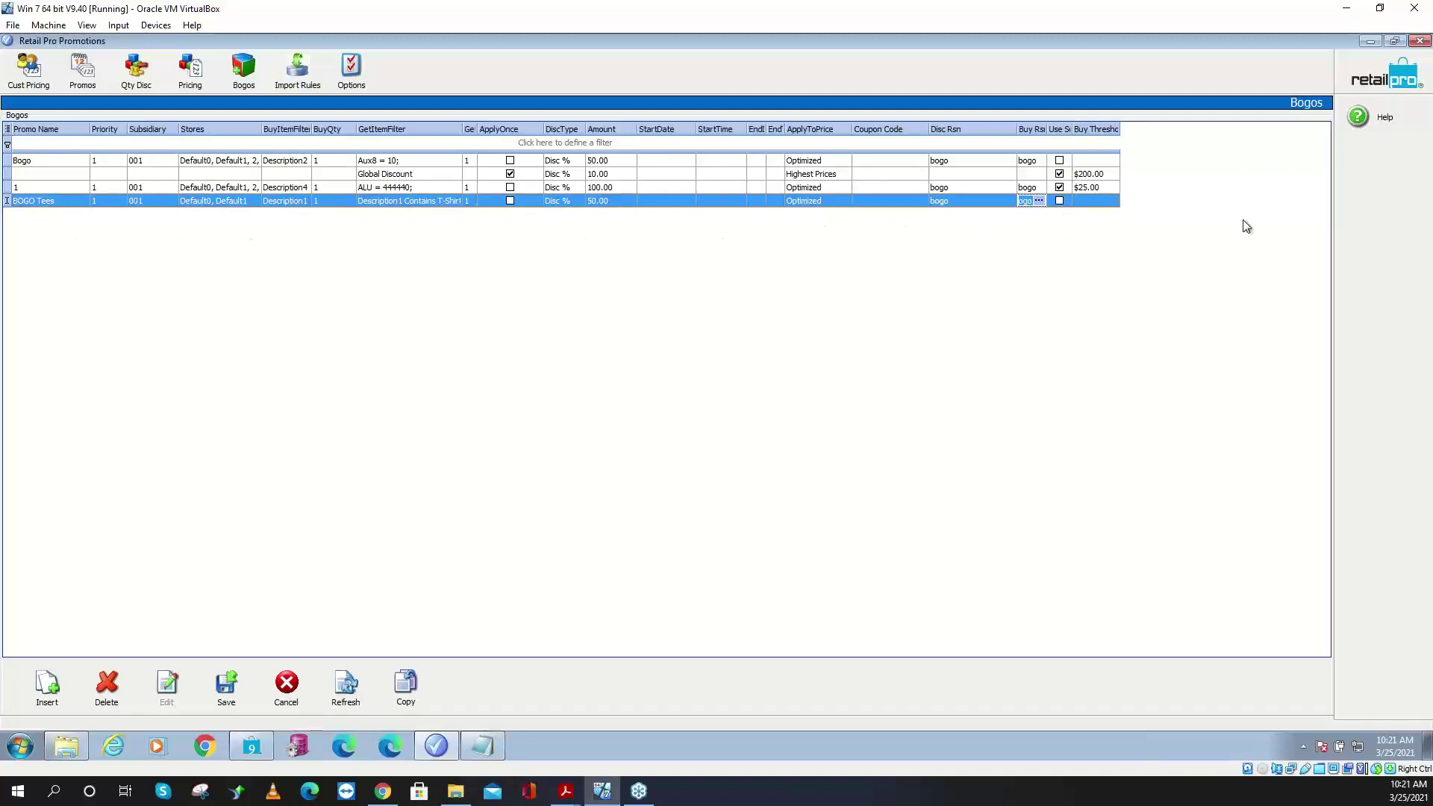
- Open the buy item filter and add an OR condition Description1 Contains hoody
{"action": "left_click", "coordinate": [299, 203]}
{"action": "left_click", "coordinate": [306, 201]}
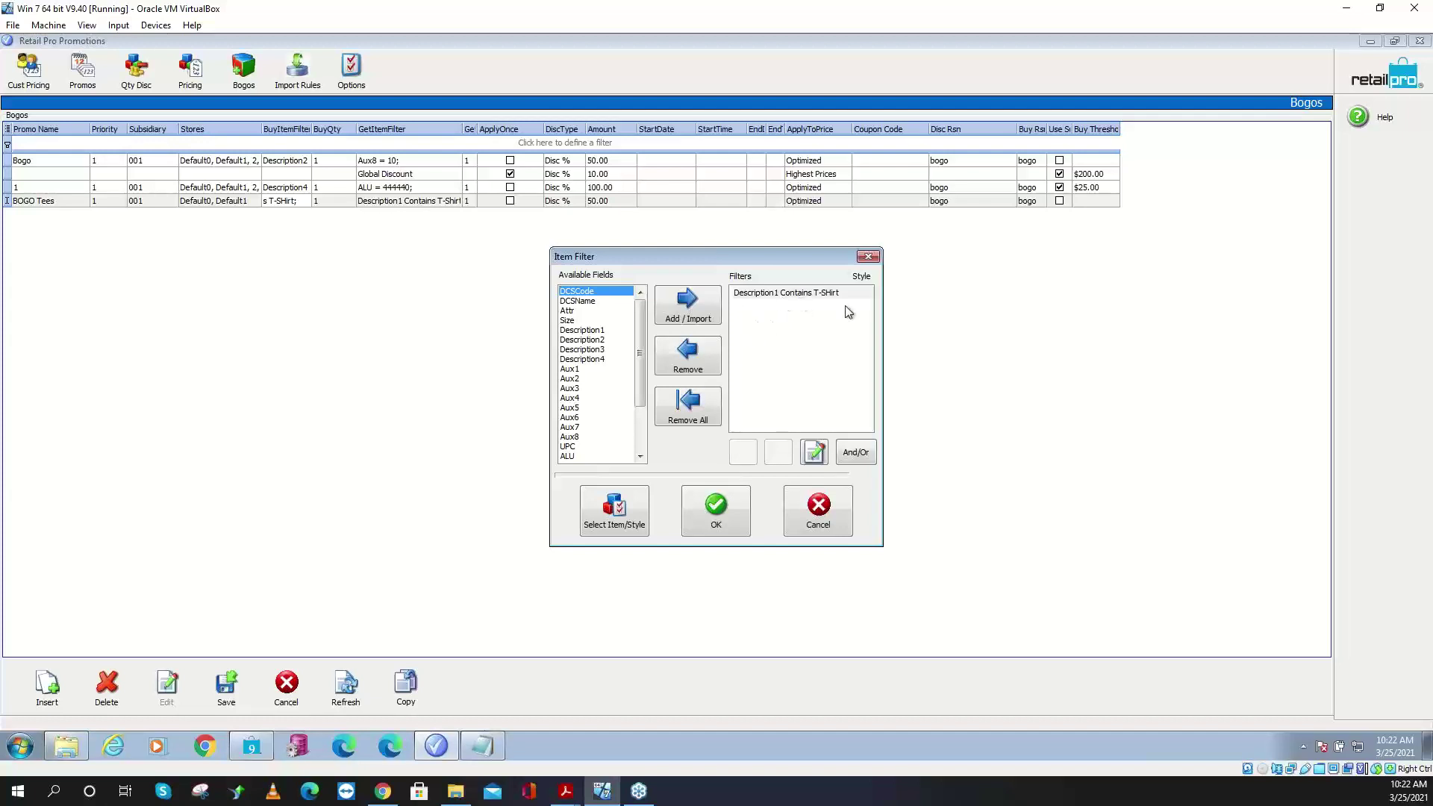
{"action": "left_click", "coordinate": [588, 332]}
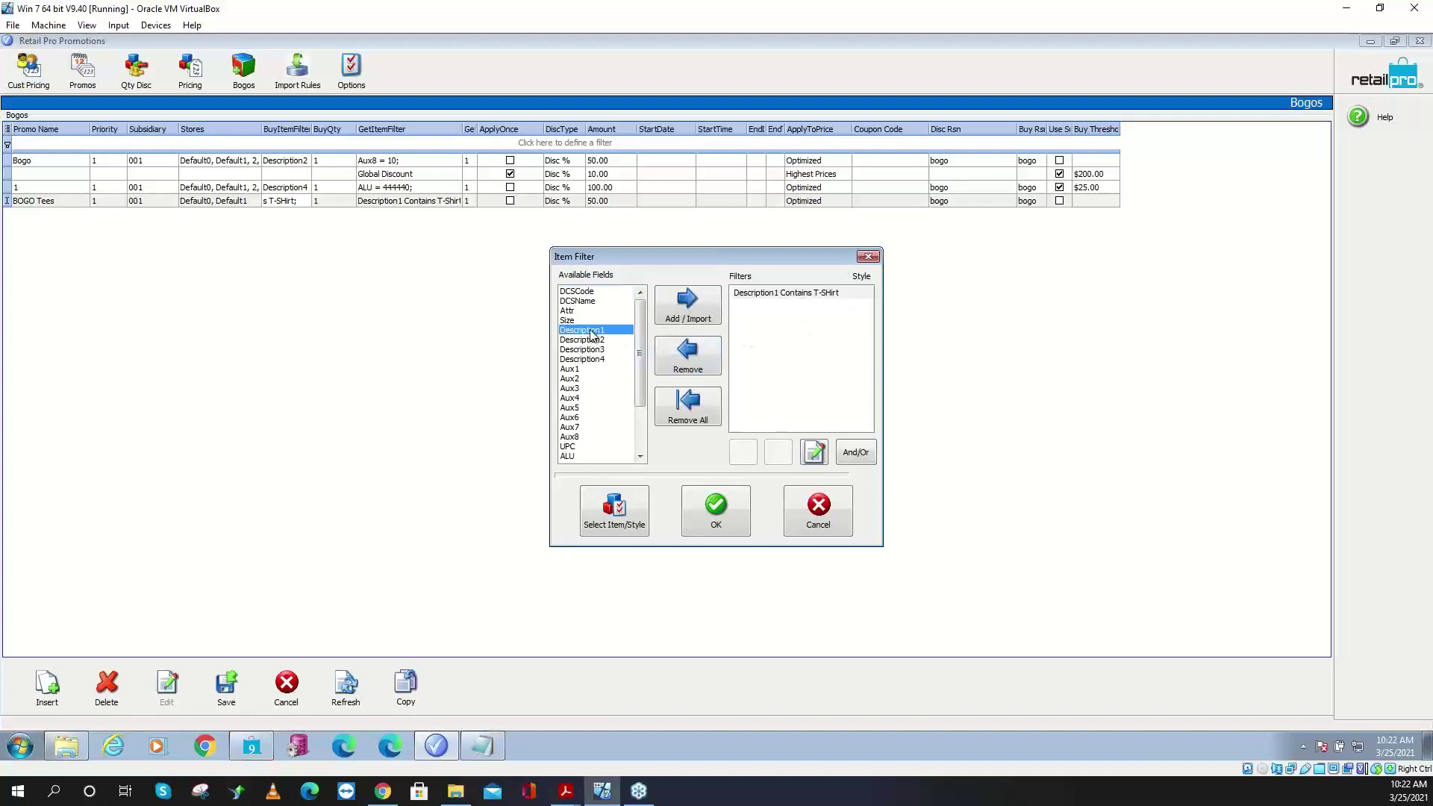
{"action": "left_click", "coordinate": [660, 315]}
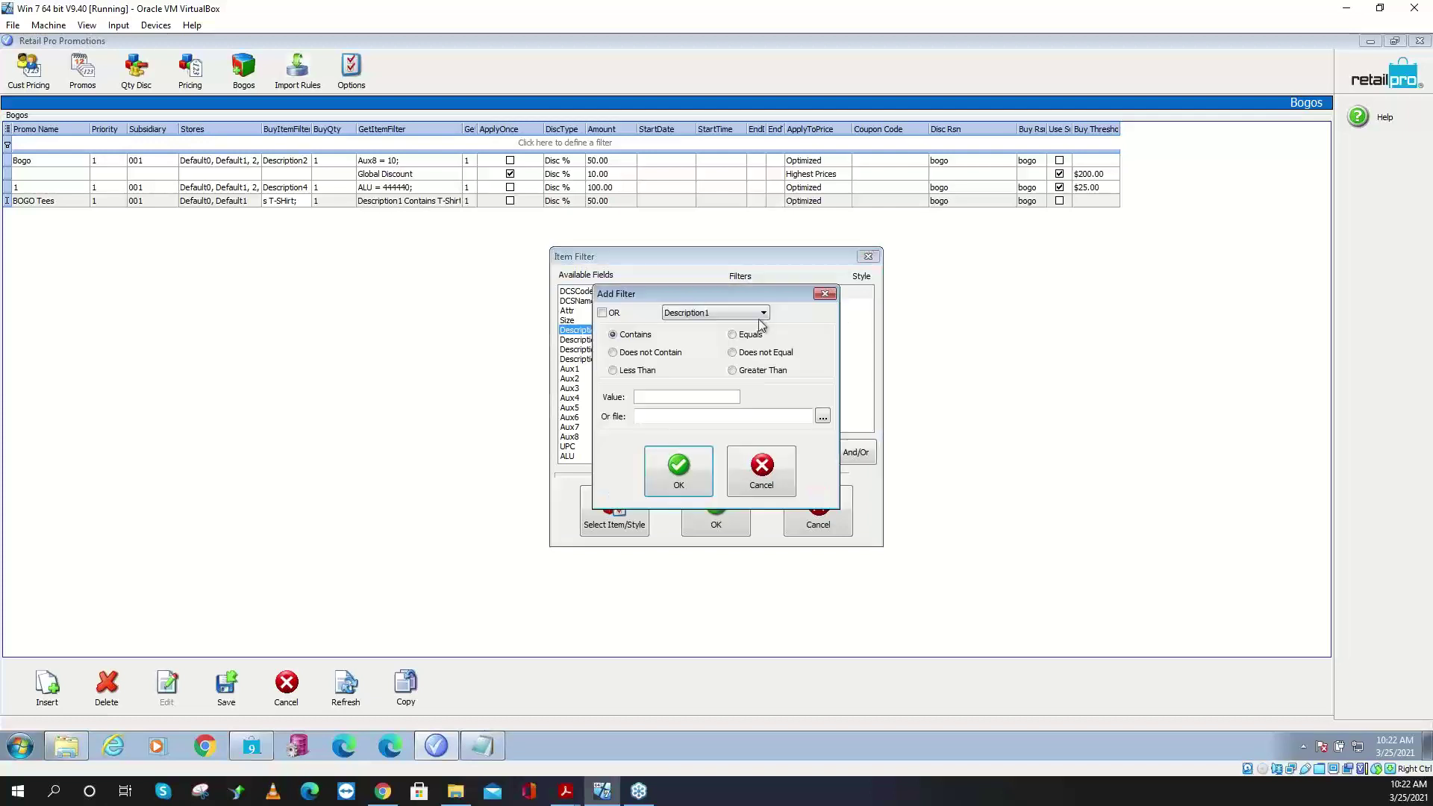
{"action": "left_click", "coordinate": [605, 317]}
{"action": "left_click", "coordinate": [659, 396]}
{"action": "type", "text": "hoody"}
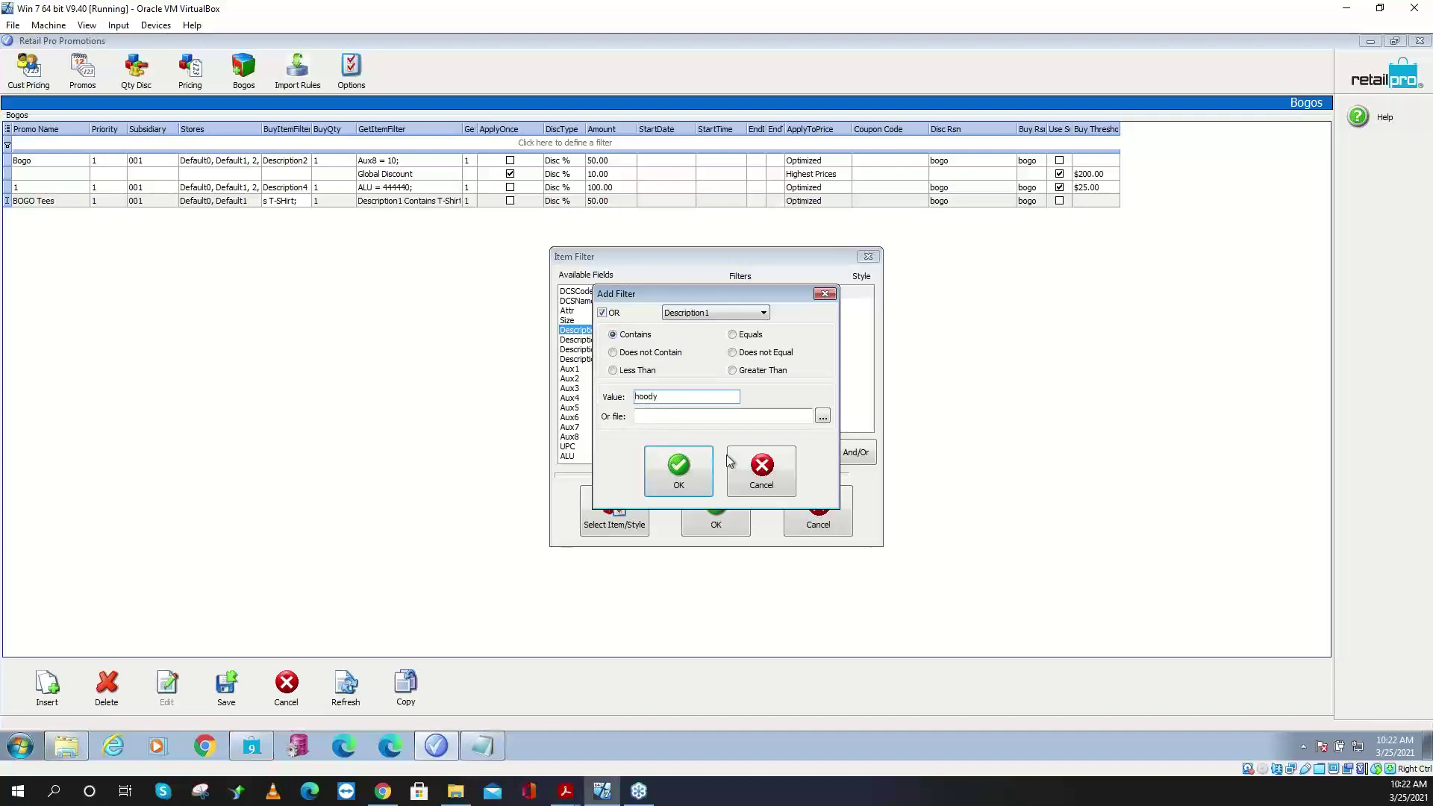
{"action": "left_click", "coordinate": [691, 475]}
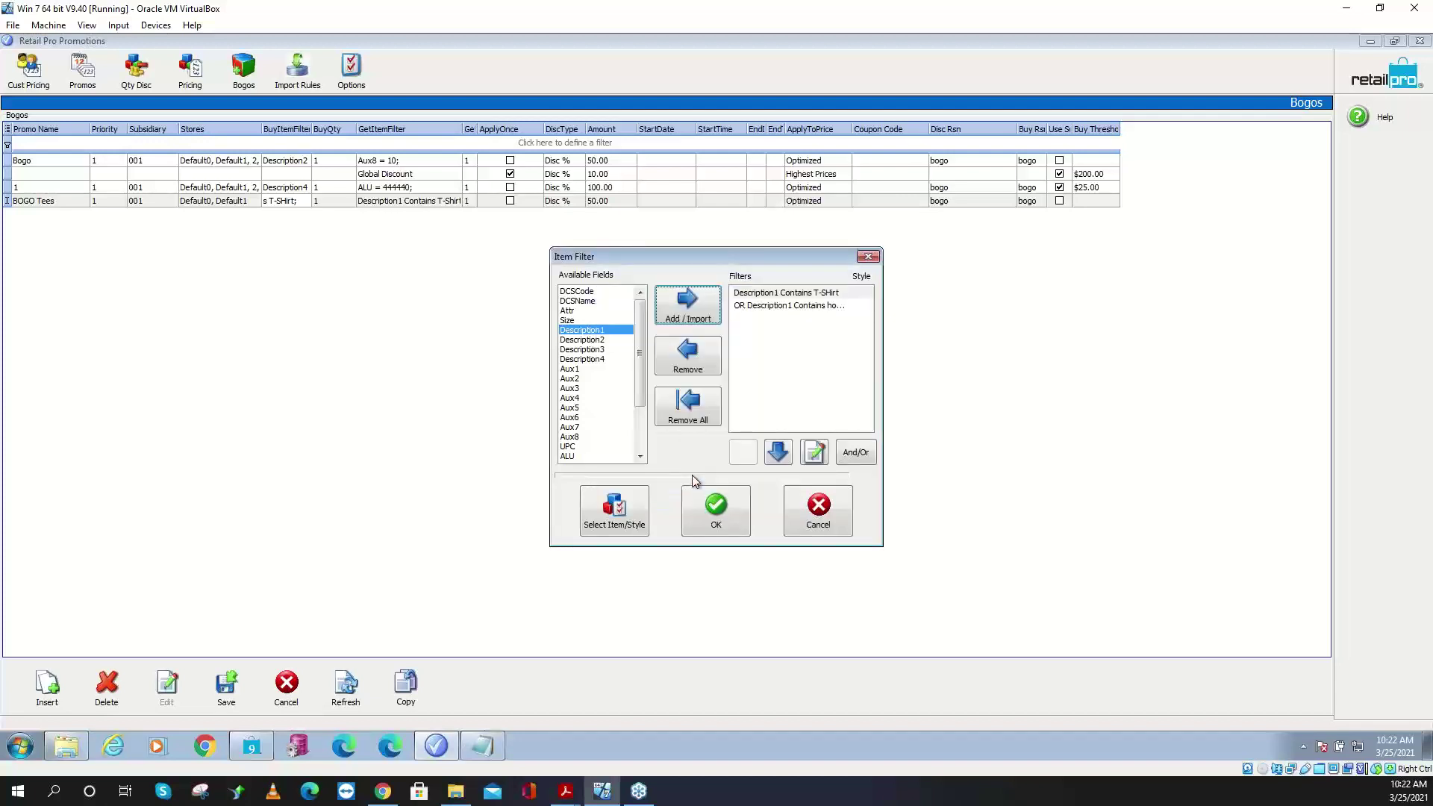
- Remove the hoody condition, leaving only Description1 Contains T-Shirt
{"action": "double_click", "coordinate": [753, 307]}
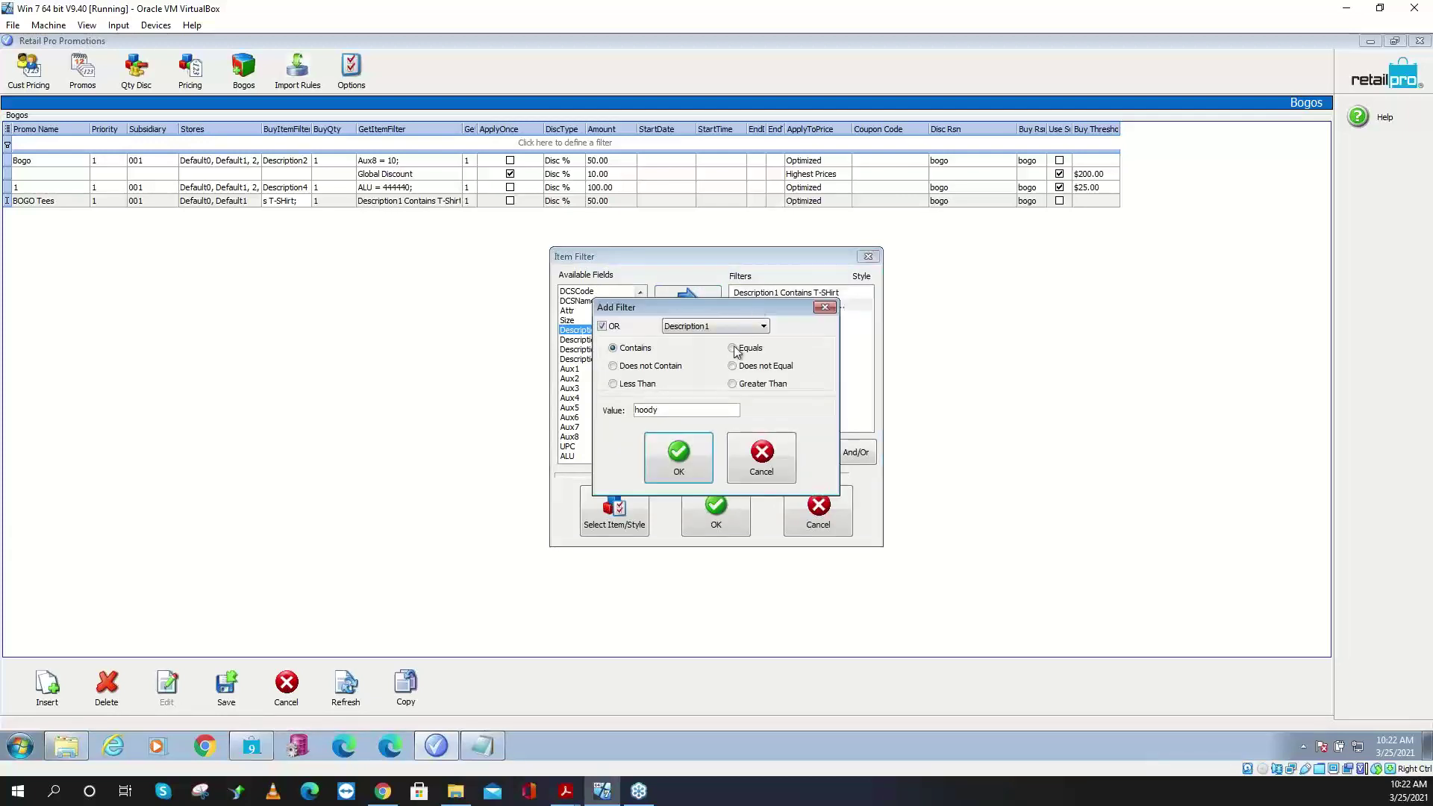
{"action": "left_click", "coordinate": [824, 306]}
{"action": "left_click", "coordinate": [693, 367]}
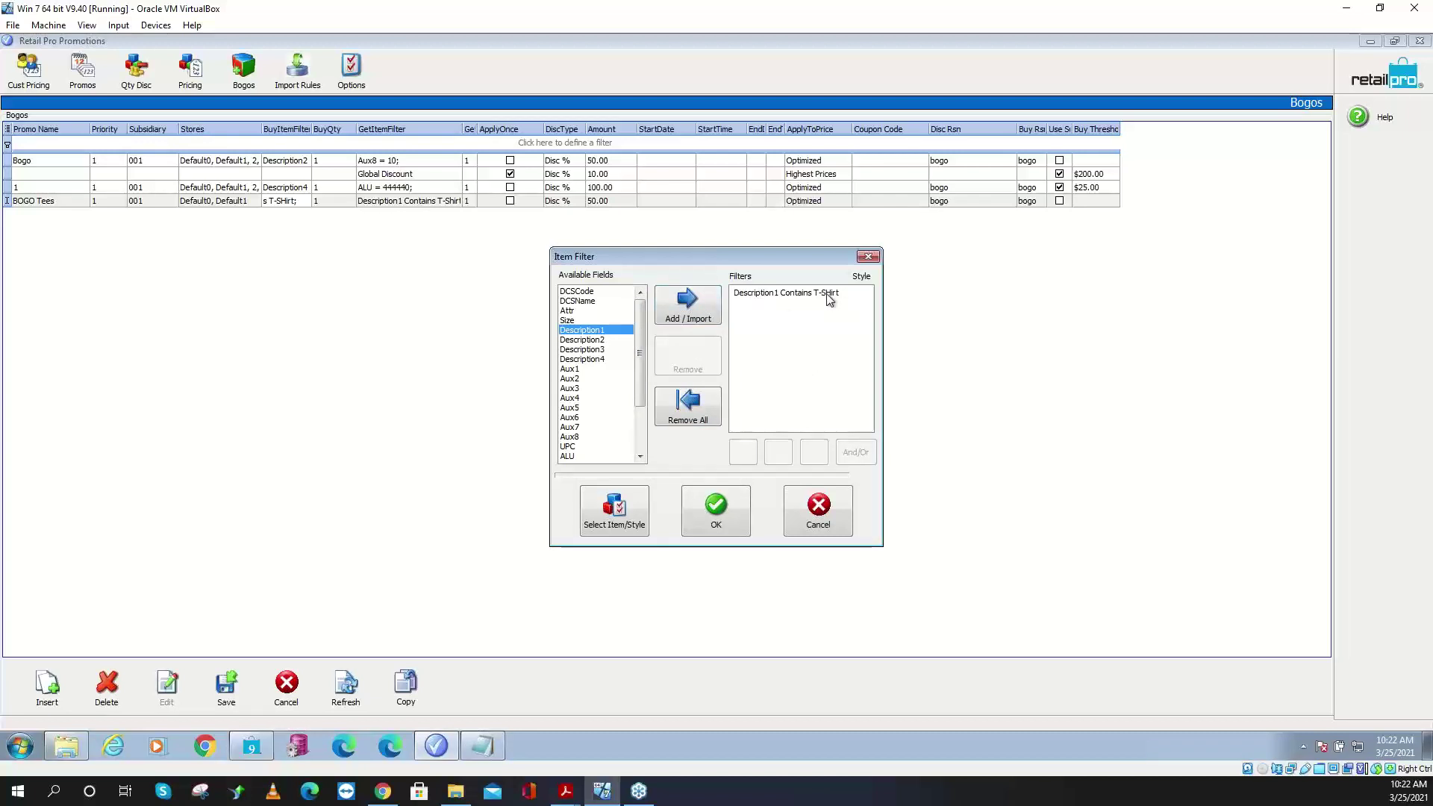
- Add an AND condition Aux2 Does not Equal MKDN to the buy filter, apply it and save BOGO Tees
{"action": "left_click", "coordinate": [582, 379]}
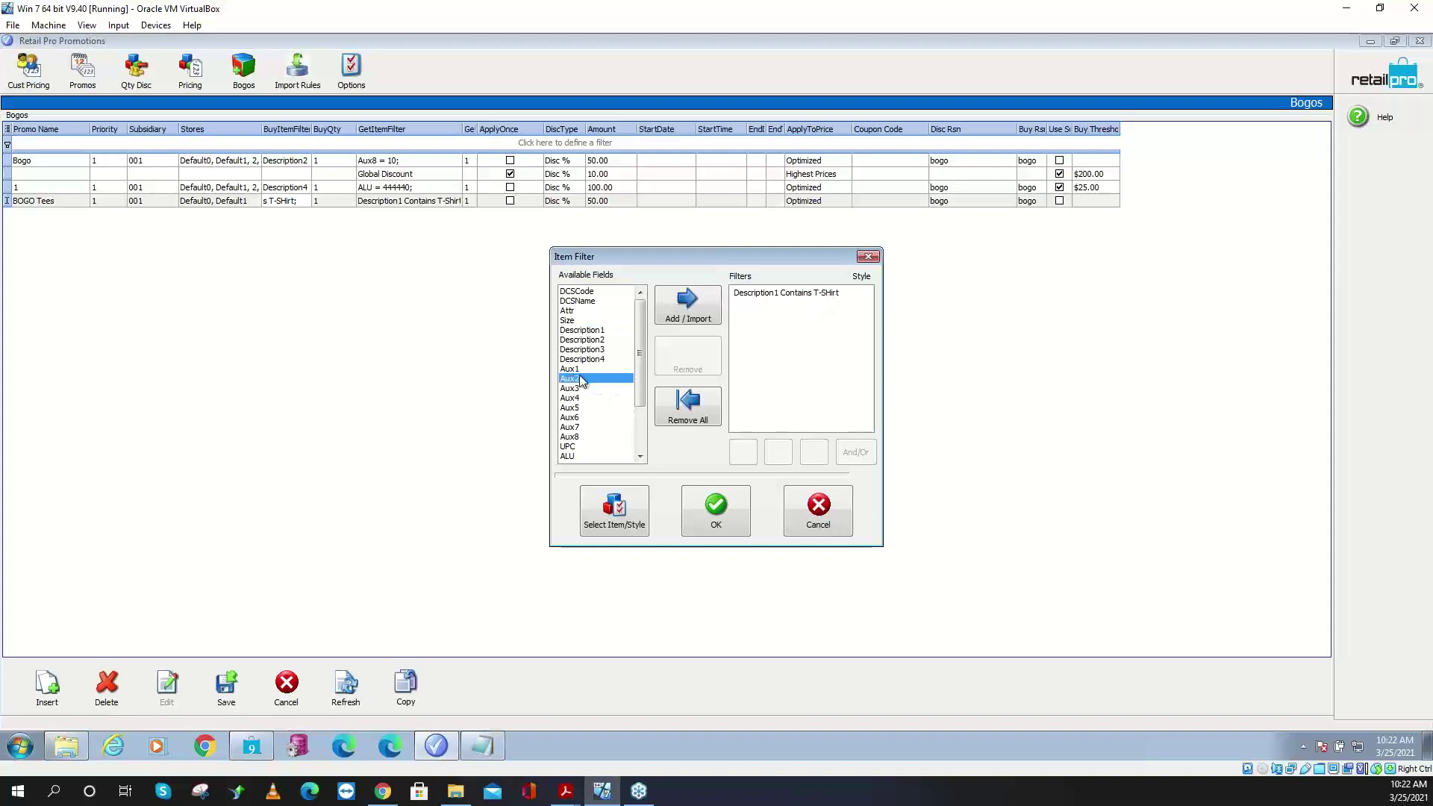
{"action": "left_click", "coordinate": [691, 314]}
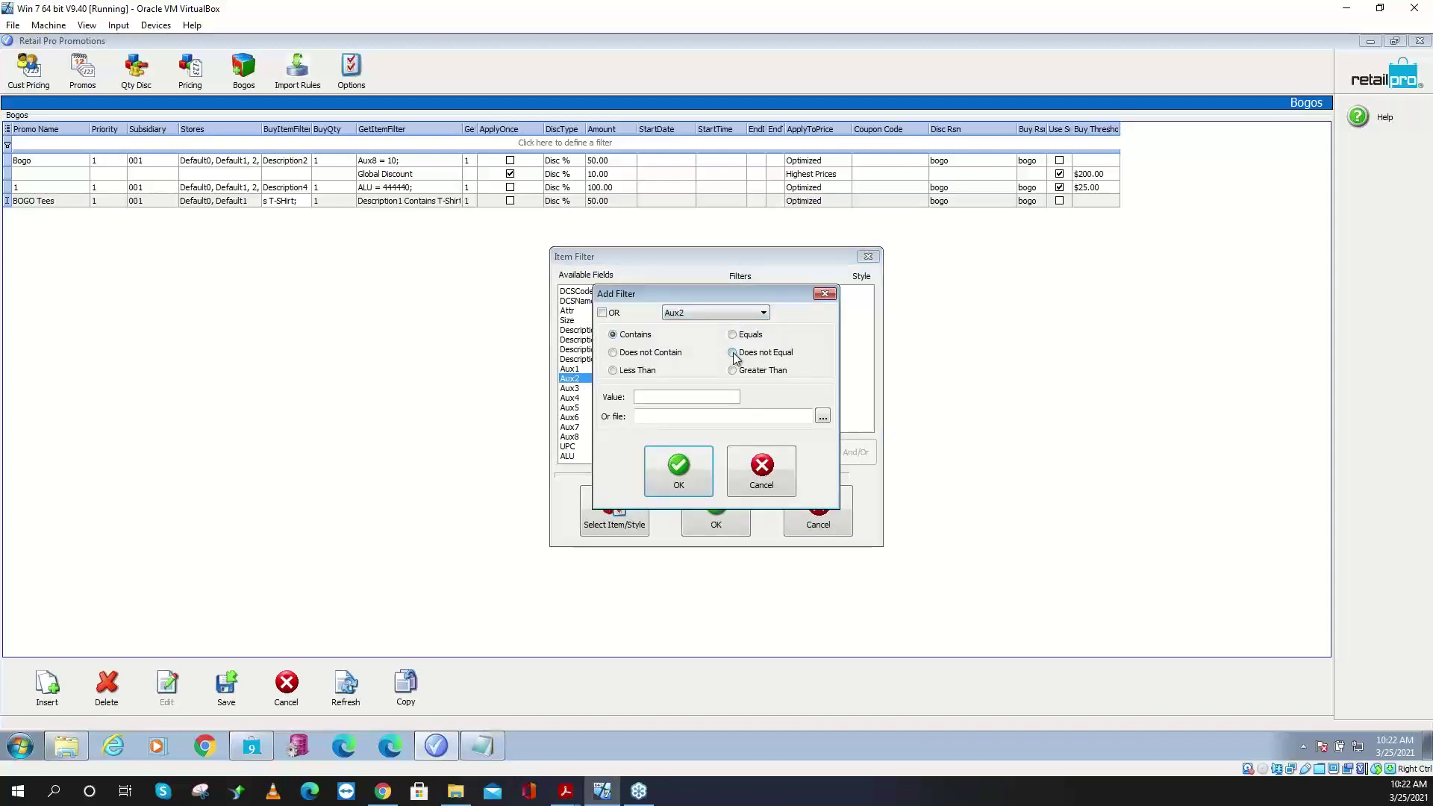
{"action": "left_click", "coordinate": [697, 398]}
{"action": "type", "text": "MKDN"}
{"action": "left_click", "coordinate": [609, 314]}
{"action": "left_click", "coordinate": [606, 313]}
{"action": "left_click", "coordinate": [679, 476]}
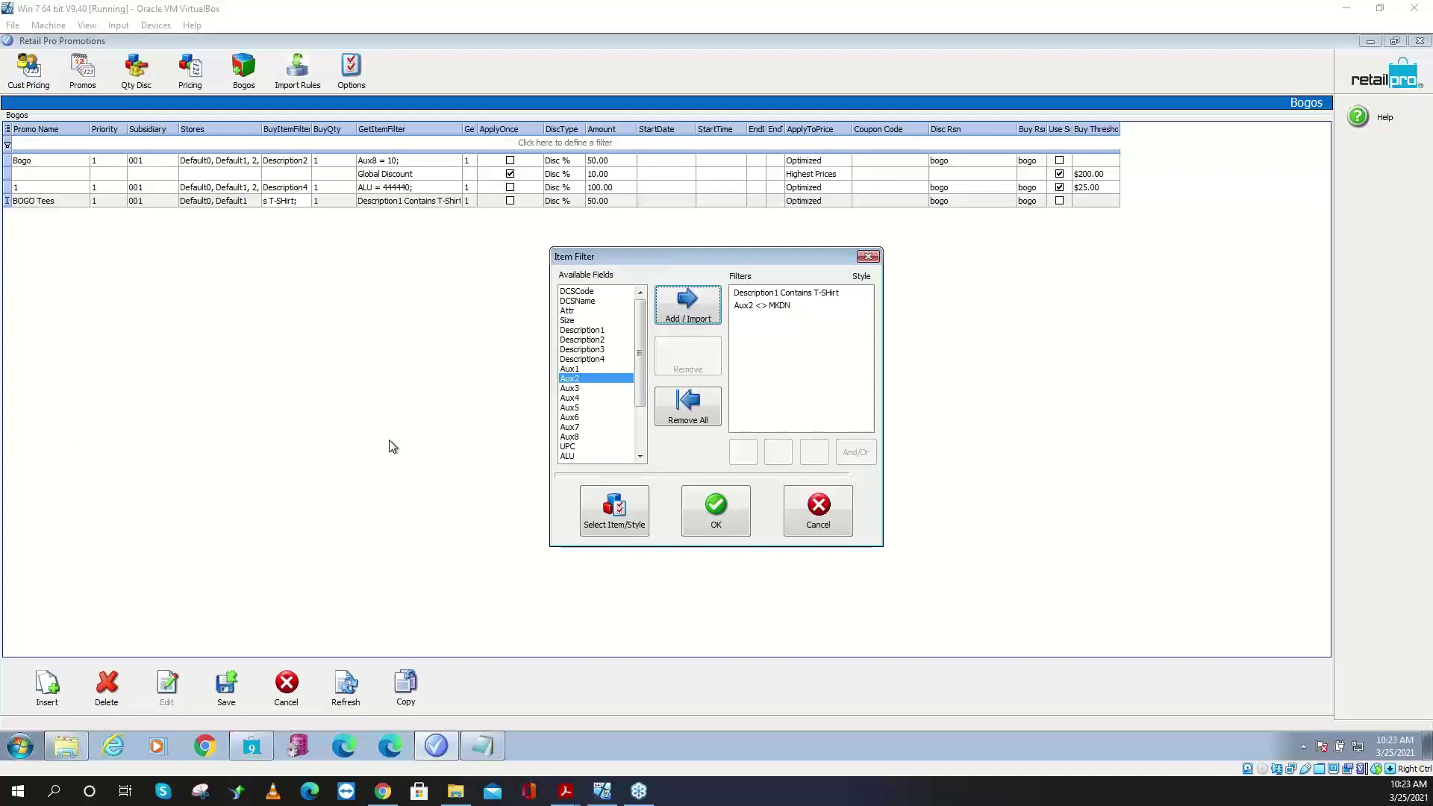
{"action": "left_click", "coordinate": [706, 509]}
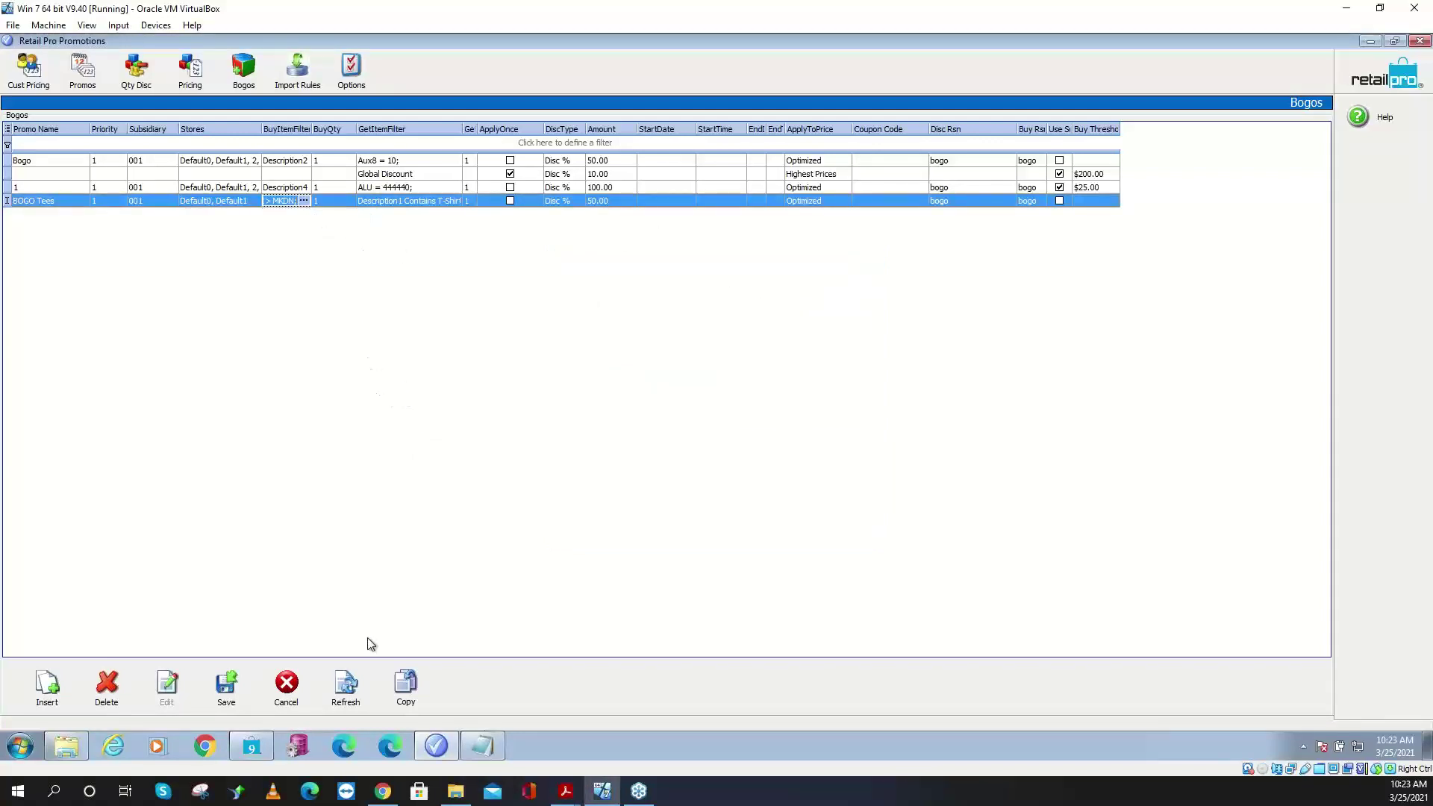
{"action": "left_click", "coordinate": [222, 694]}
- Browse the standard promos list: 50 off, 25 off, 20 off and 40 off
{"action": "left_click", "coordinate": [82, 70]}
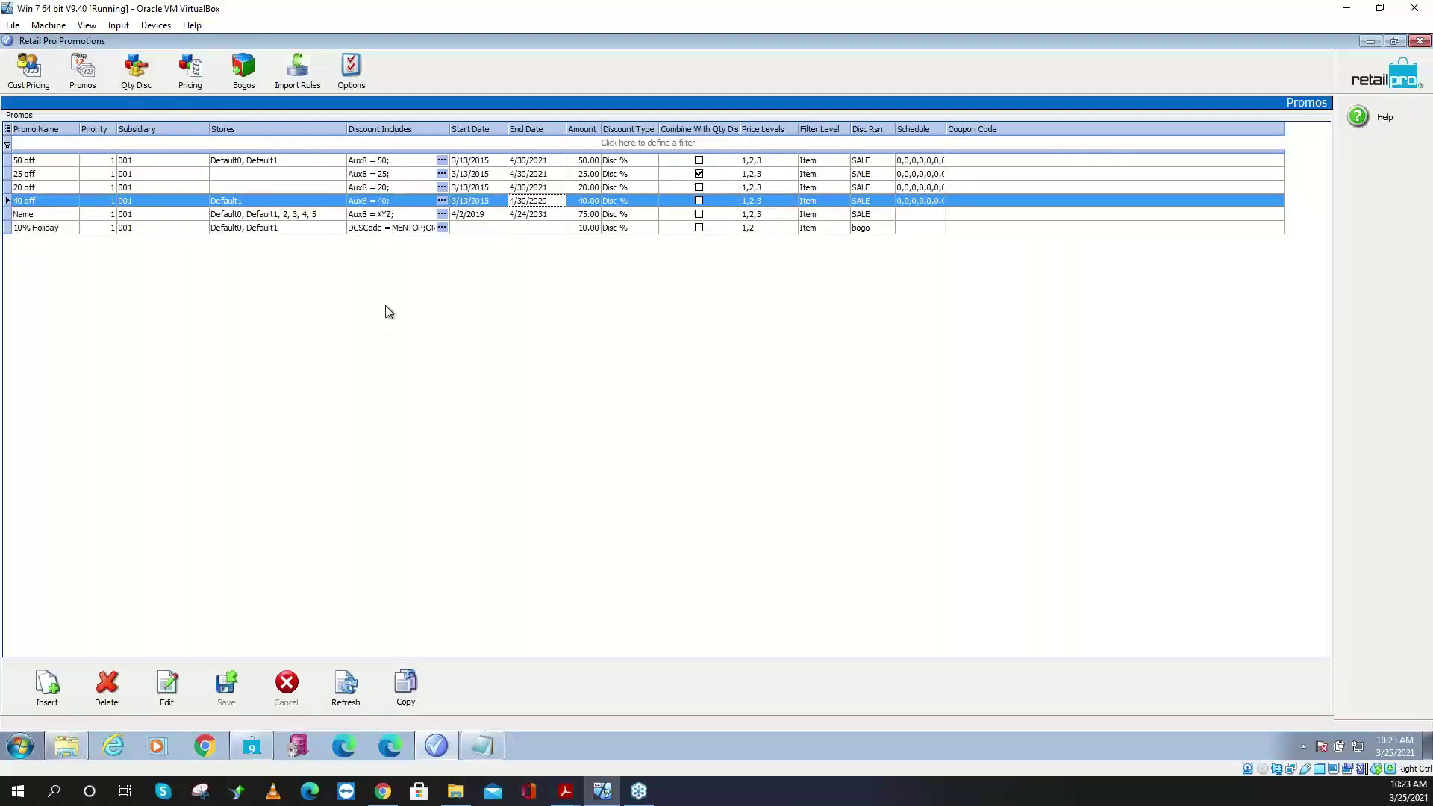
{"action": "left_click", "coordinate": [360, 160]}
{"action": "left_click", "coordinate": [362, 171]}
{"action": "left_click", "coordinate": [361, 187]}
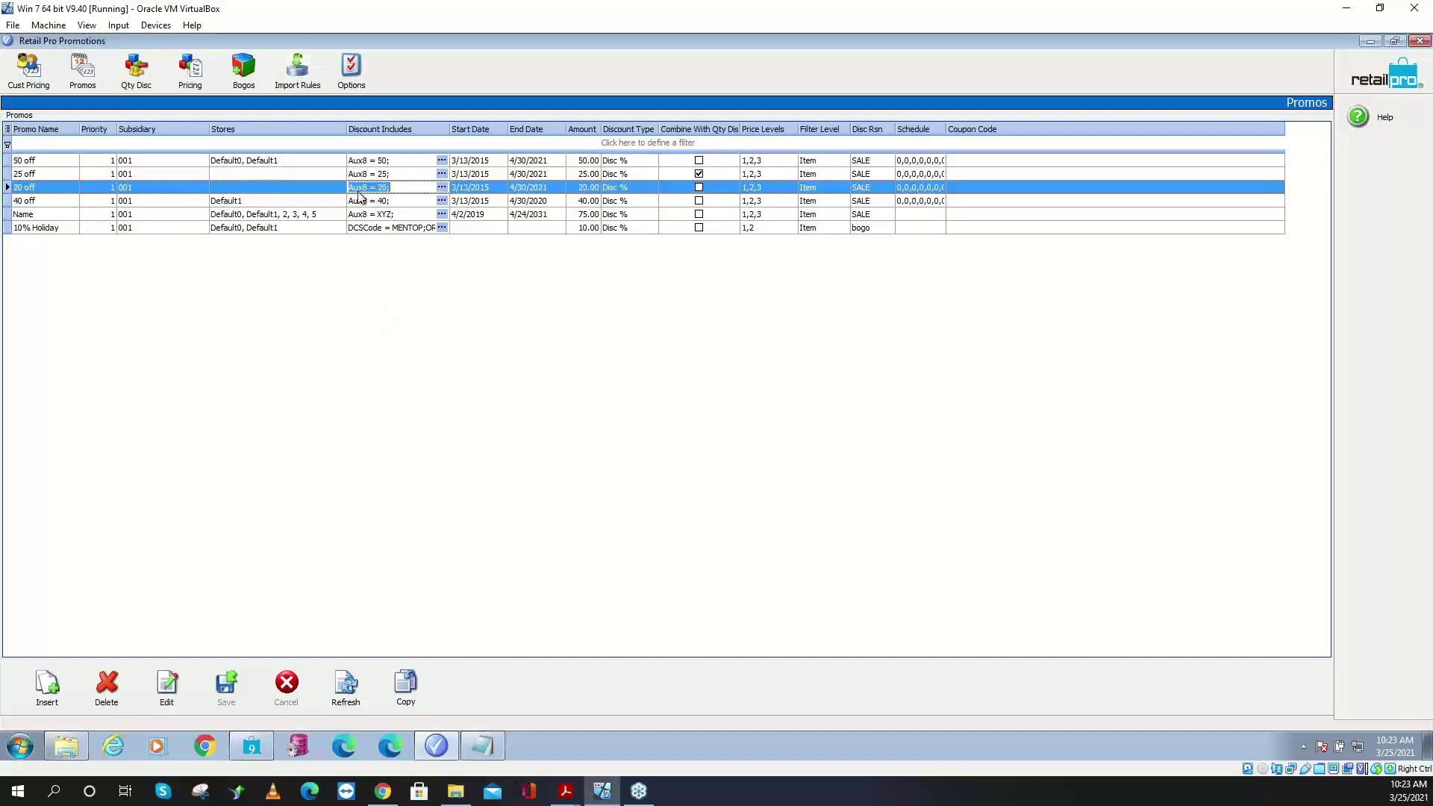
{"action": "left_click", "coordinate": [361, 201]}
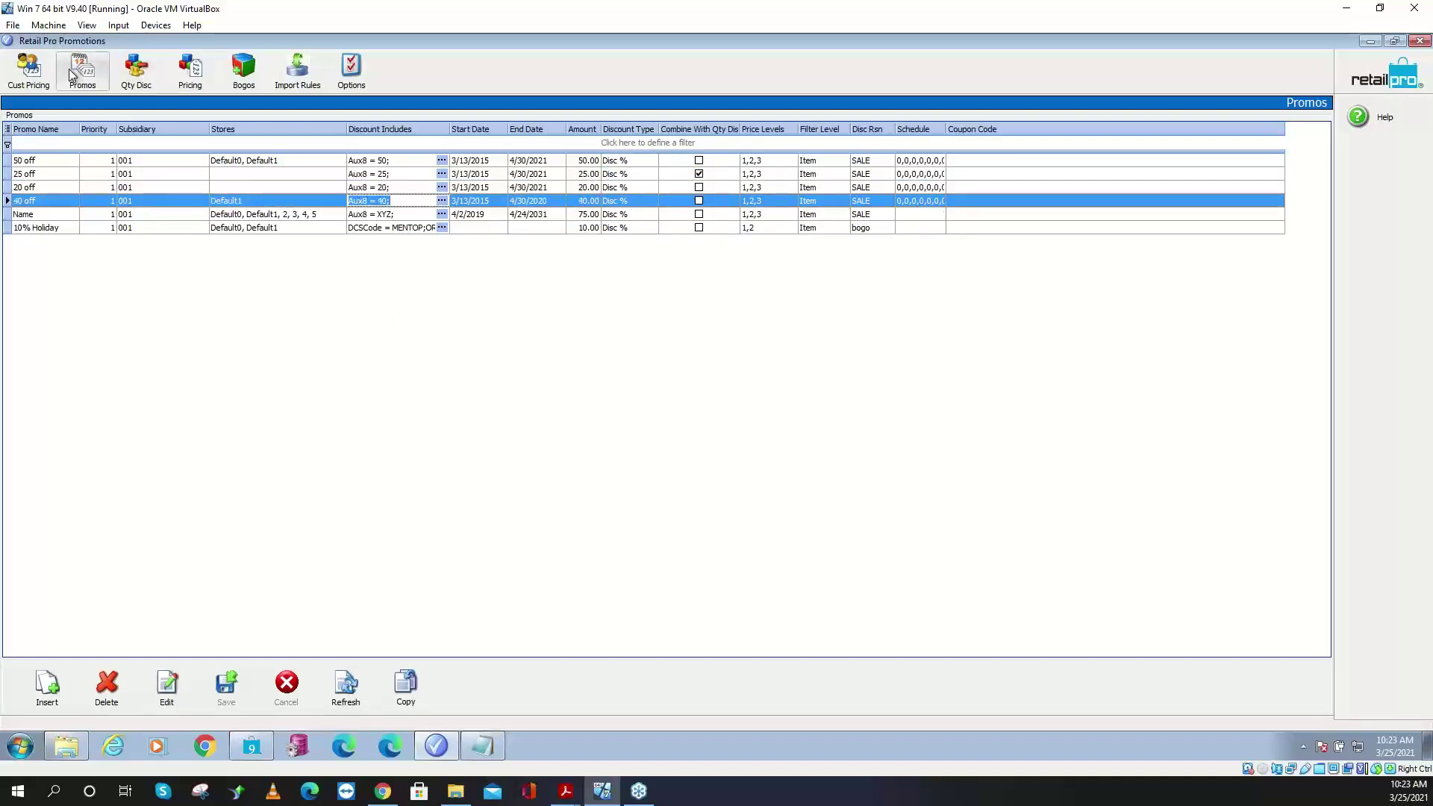
- Browse the Qty Disc rules, from 3for10kc through 5for1postcard
{"action": "left_click", "coordinate": [136, 71]}
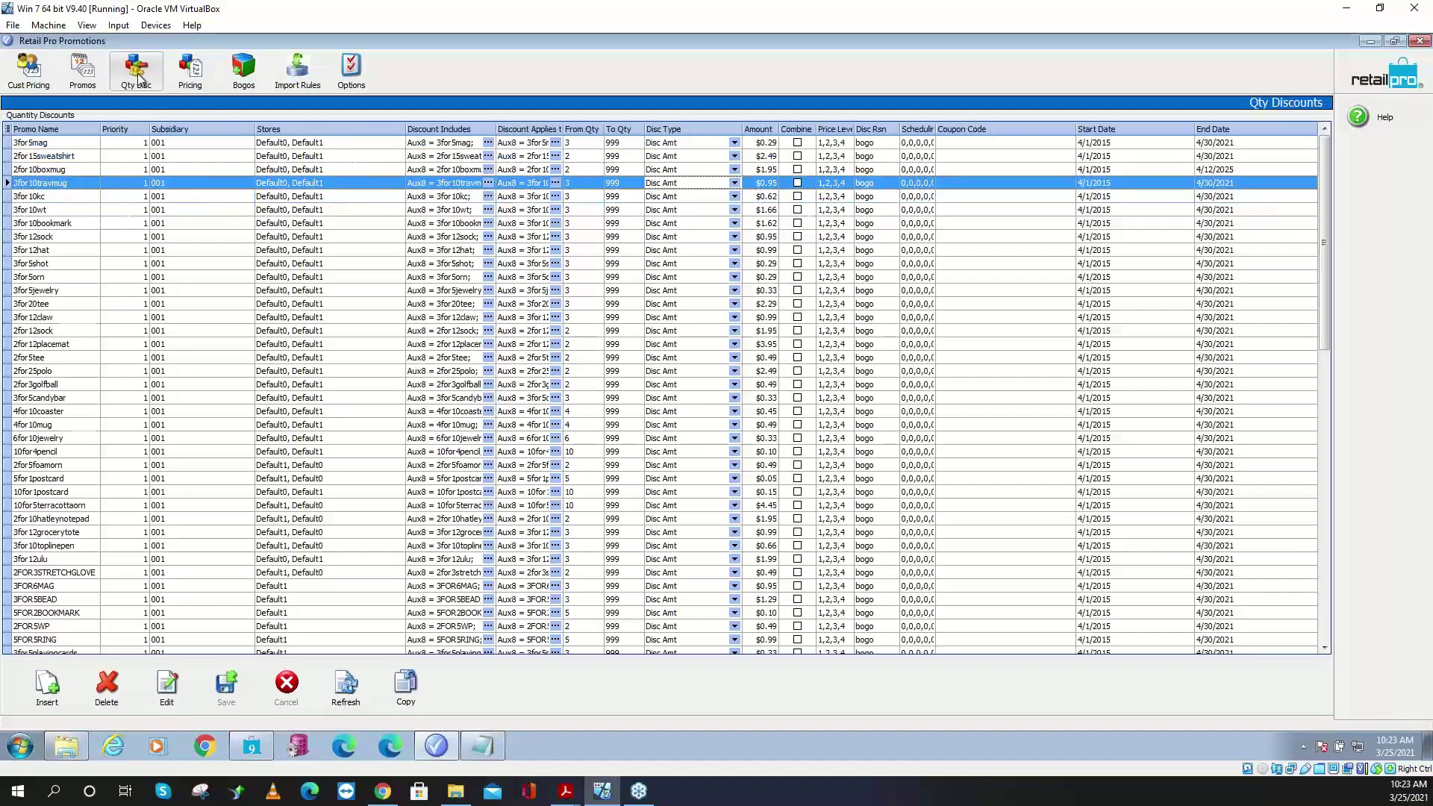
{"action": "left_click", "coordinate": [425, 199]}
{"action": "left_click", "coordinate": [434, 263]}
{"action": "left_click", "coordinate": [422, 317]}
{"action": "left_click", "coordinate": [426, 371]}
{"action": "left_click", "coordinate": [429, 425]}
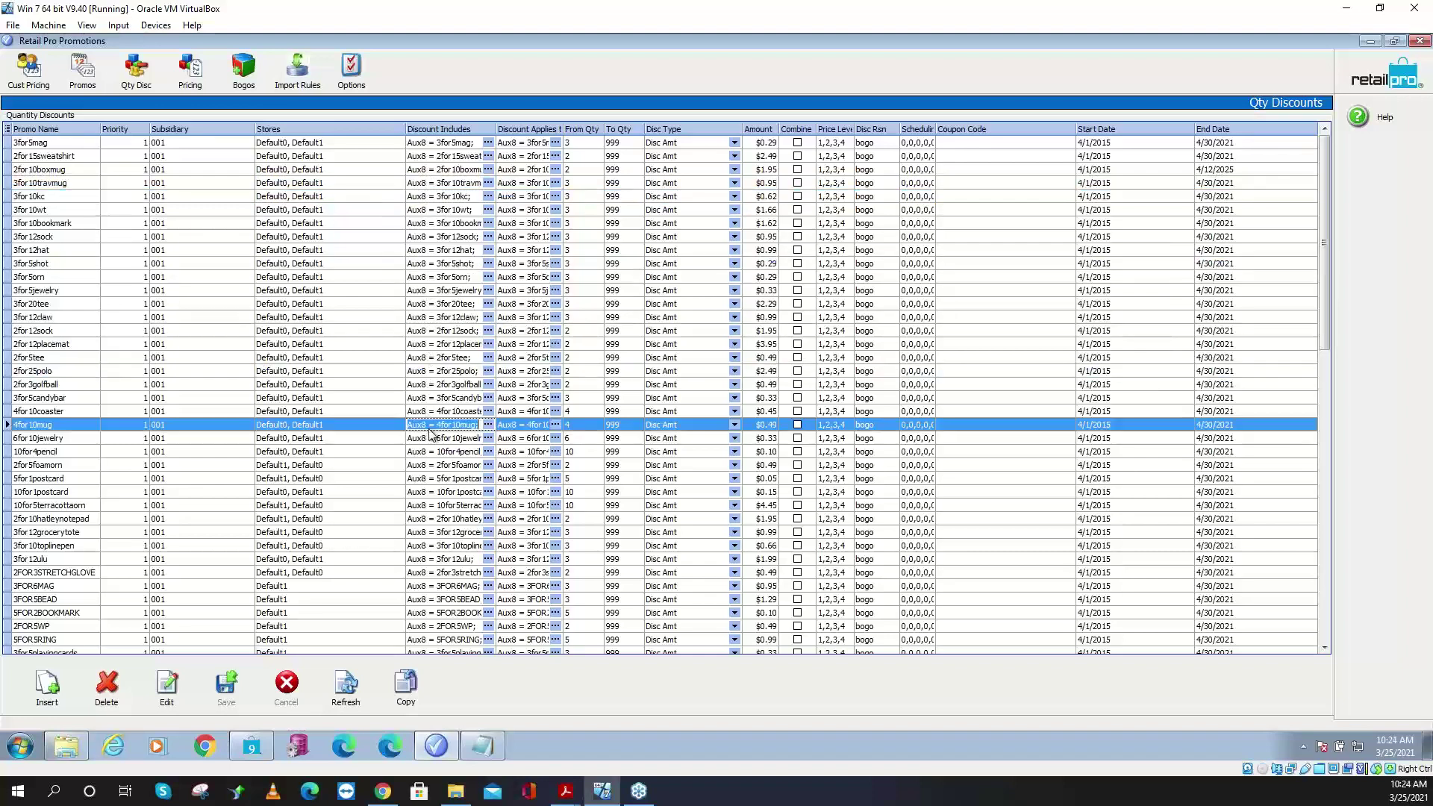
{"action": "left_click", "coordinate": [432, 479]}
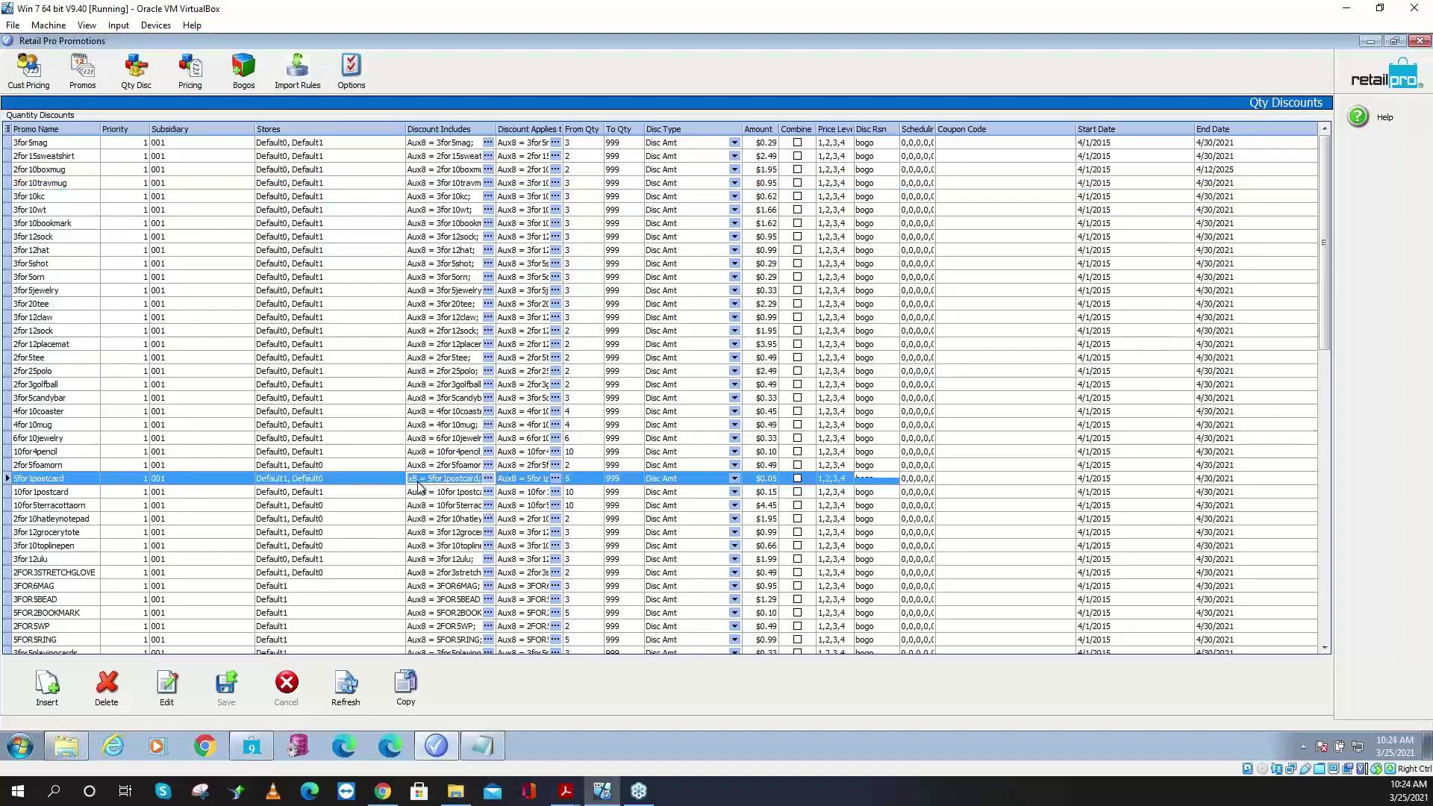
- Switch to Special Pricing, browse the SALE rules and open the 49.99 rule's item filter
{"action": "left_click", "coordinate": [191, 73]}
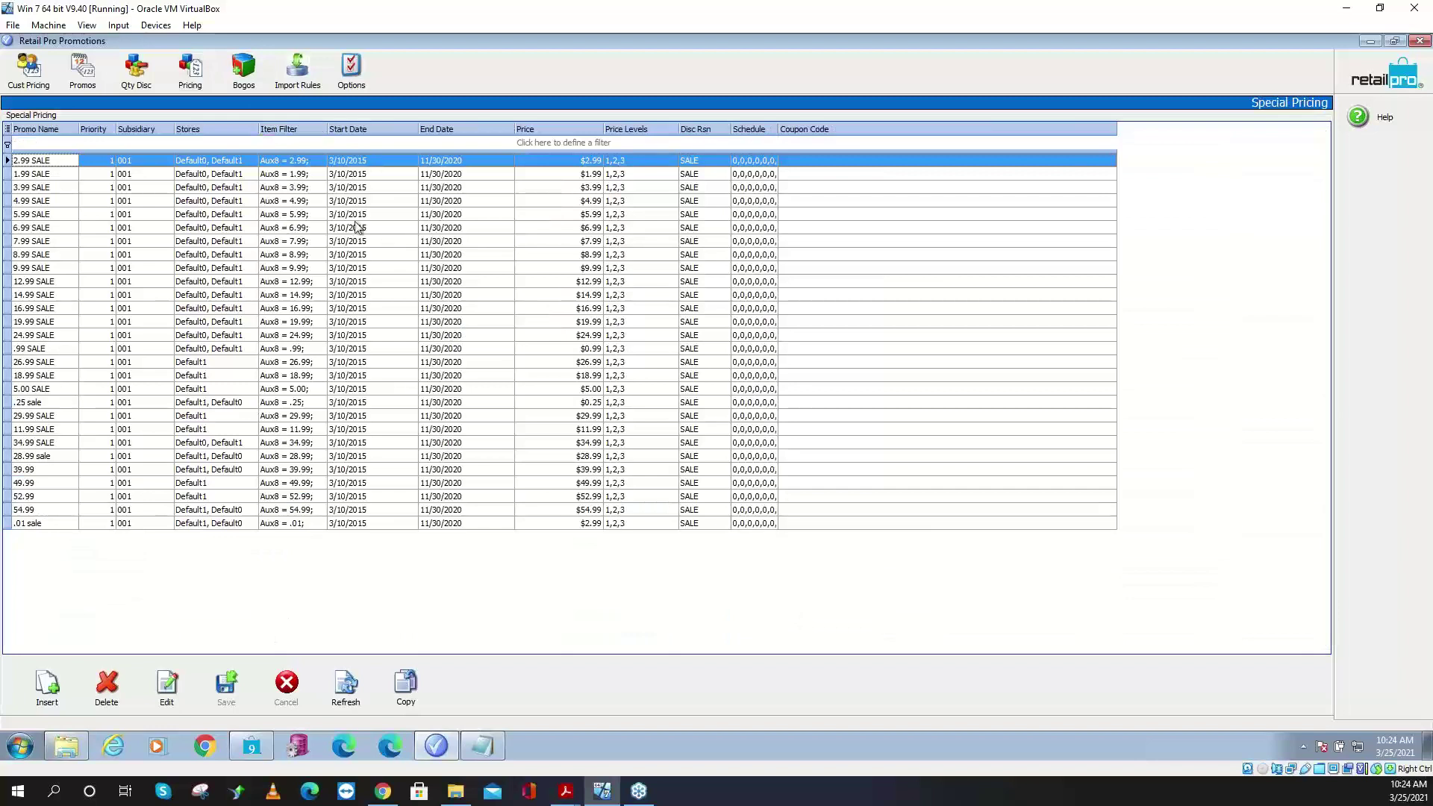
{"action": "left_click", "coordinate": [284, 215]}
{"action": "left_click", "coordinate": [291, 296]}
{"action": "left_click", "coordinate": [287, 349]}
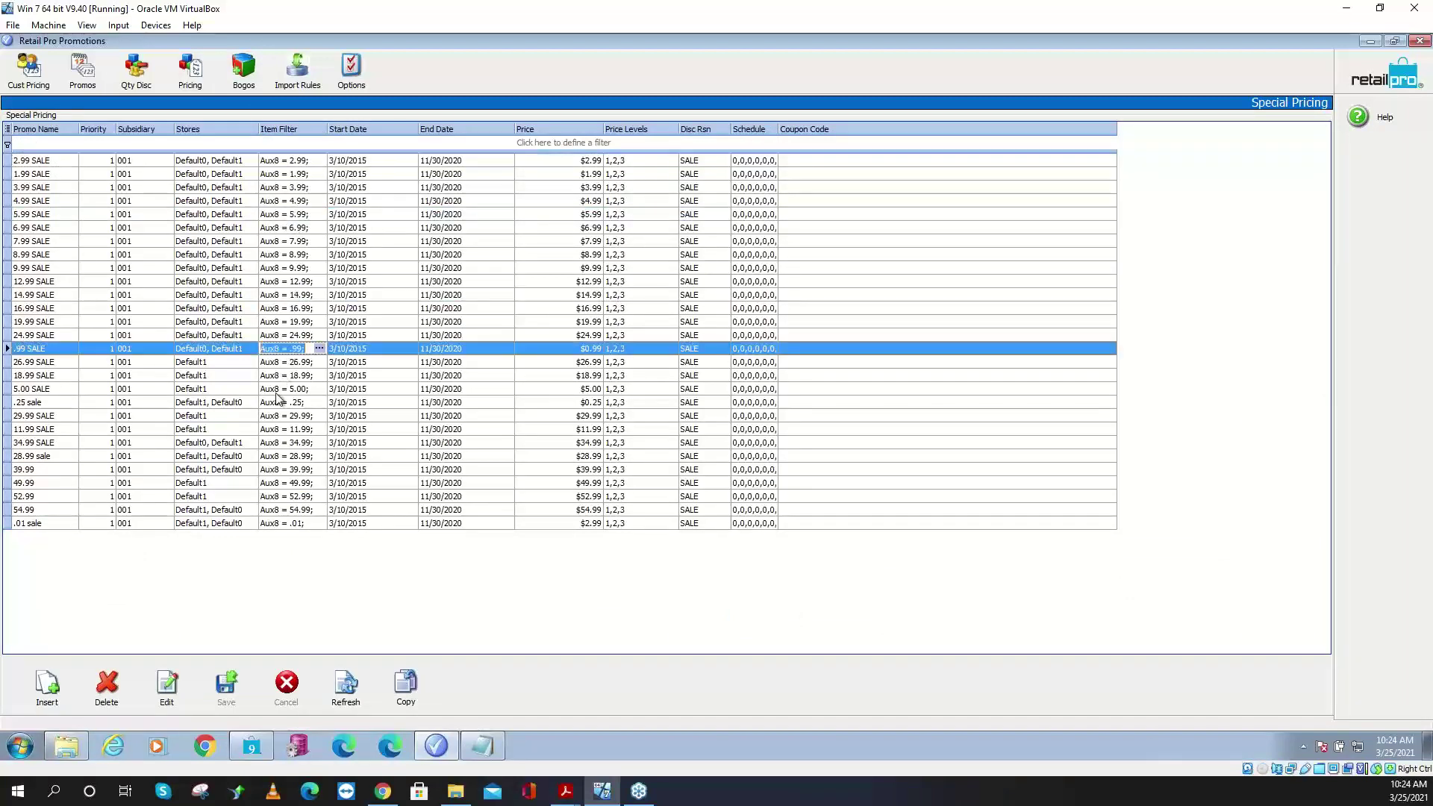
{"action": "left_click", "coordinate": [282, 402]}
{"action": "left_click", "coordinate": [281, 444]}
{"action": "left_click", "coordinate": [275, 483]}
{"action": "left_click", "coordinate": [275, 482]}
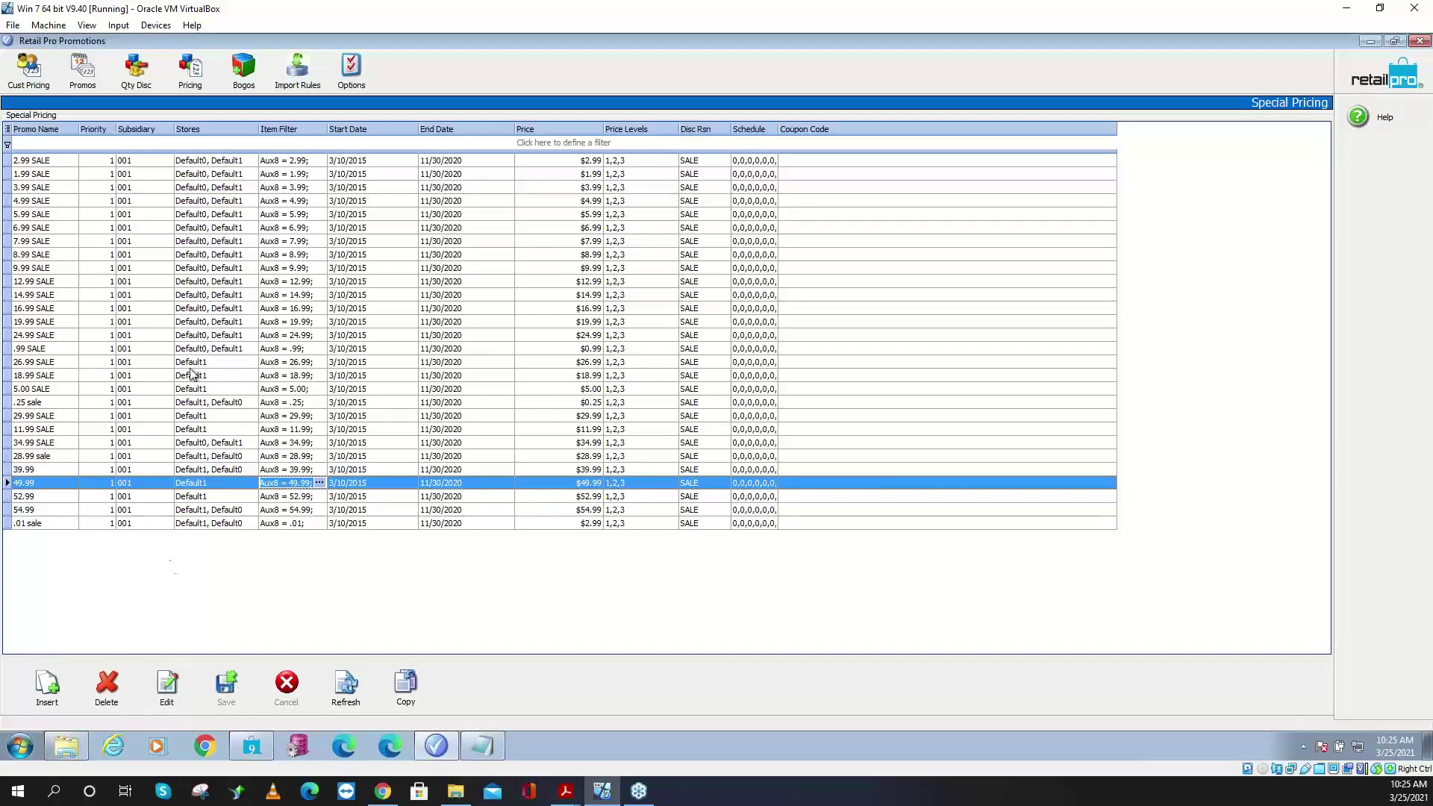
- Review the 50 off promo's Discount Includes rule in the Promos list, then minimize Promotions
{"action": "left_click", "coordinate": [91, 86]}
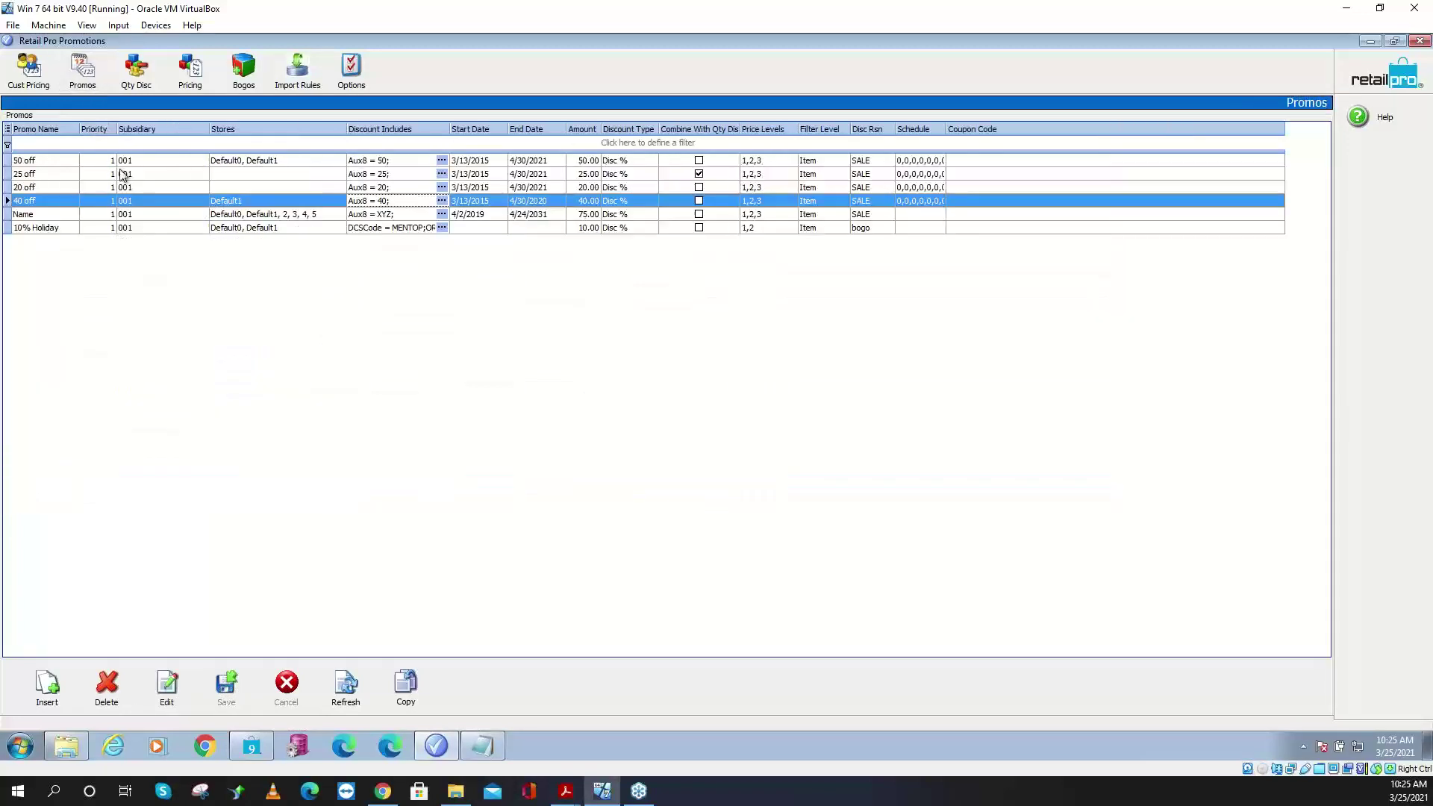
{"action": "left_click", "coordinate": [393, 161]}
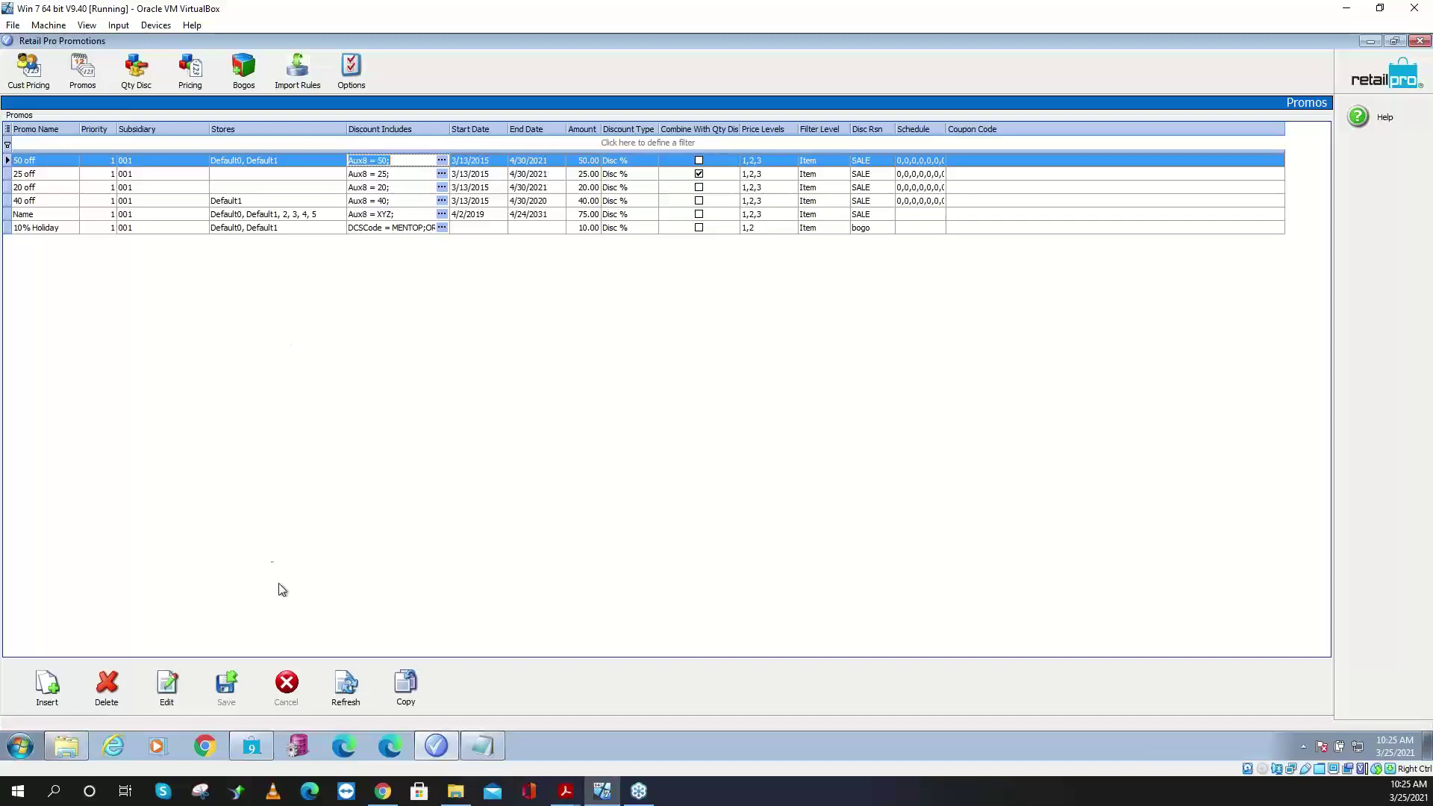
{"action": "left_click", "coordinate": [422, 746]}
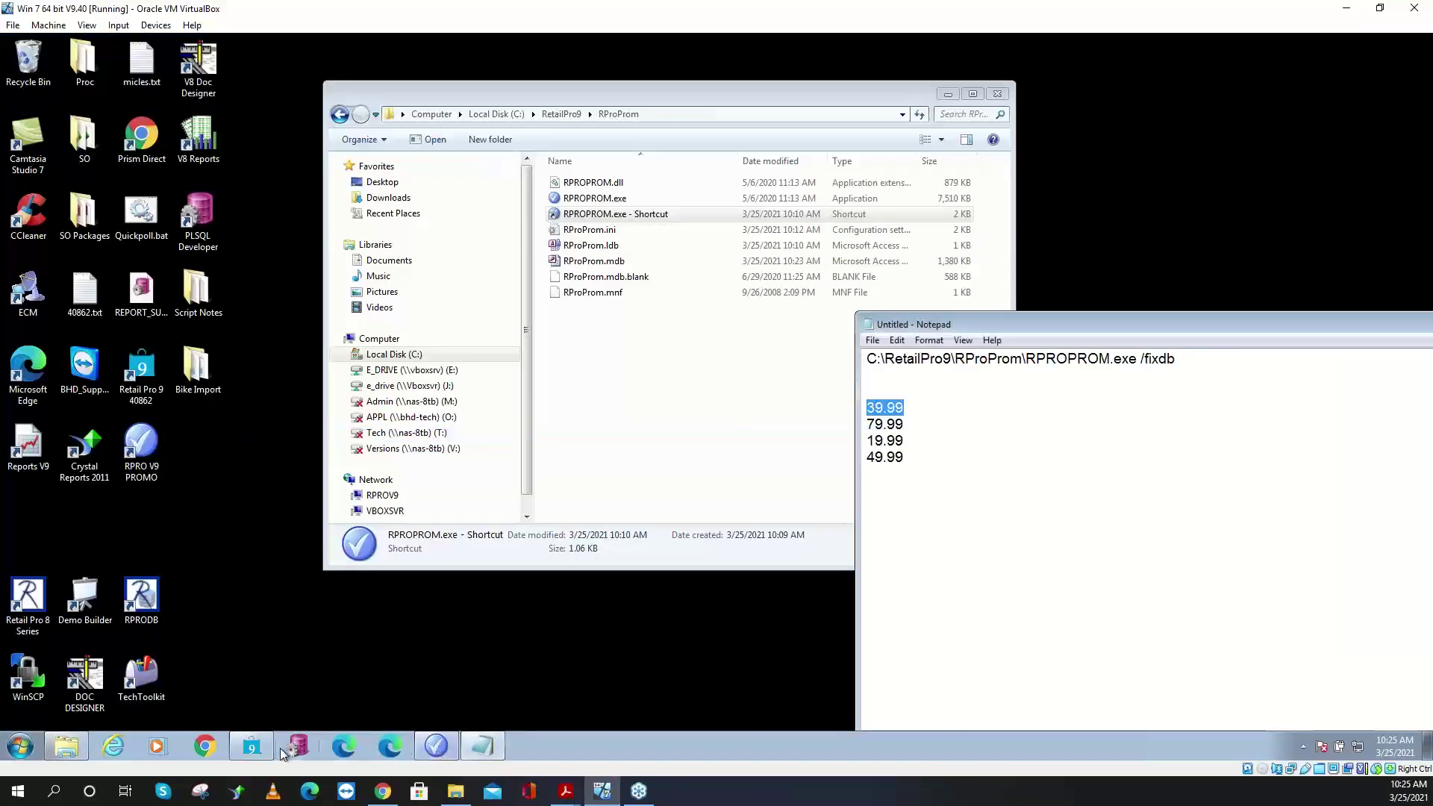
- Check the logo tee items' AUX 8 and ALU values in Inventory, then close it
{"action": "left_click", "coordinate": [259, 746]}
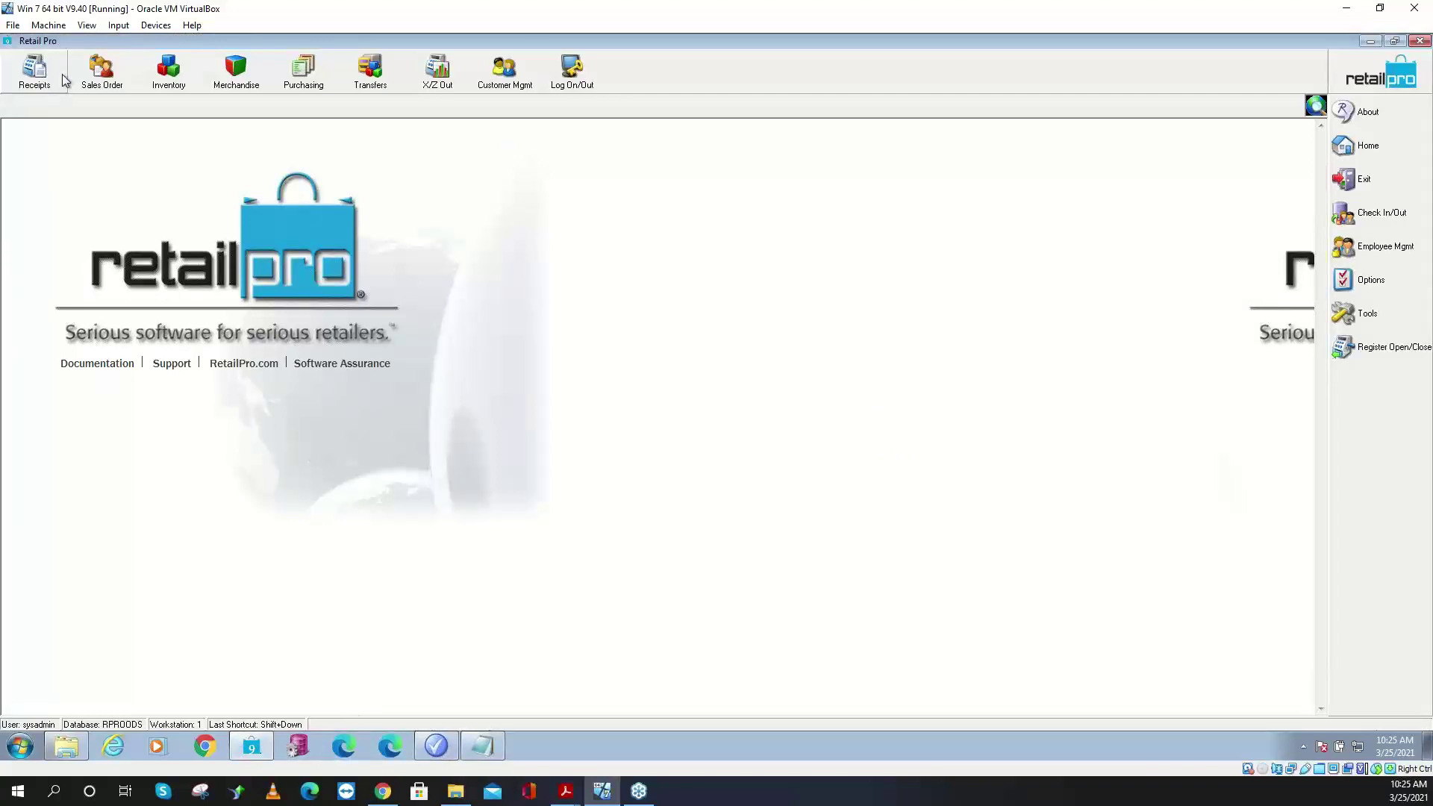
{"action": "left_click", "coordinate": [187, 75]}
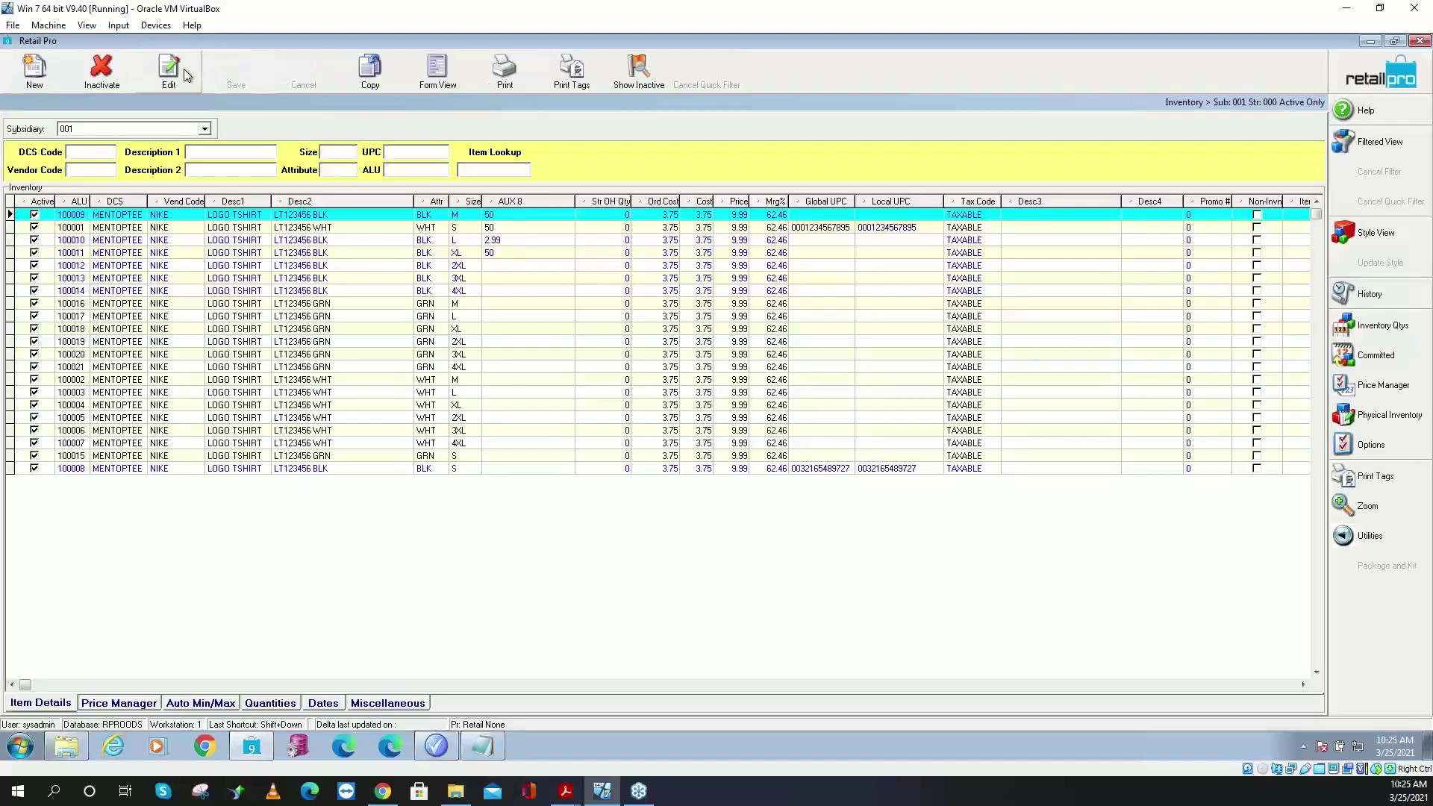
{"action": "left_click", "coordinate": [508, 215]}
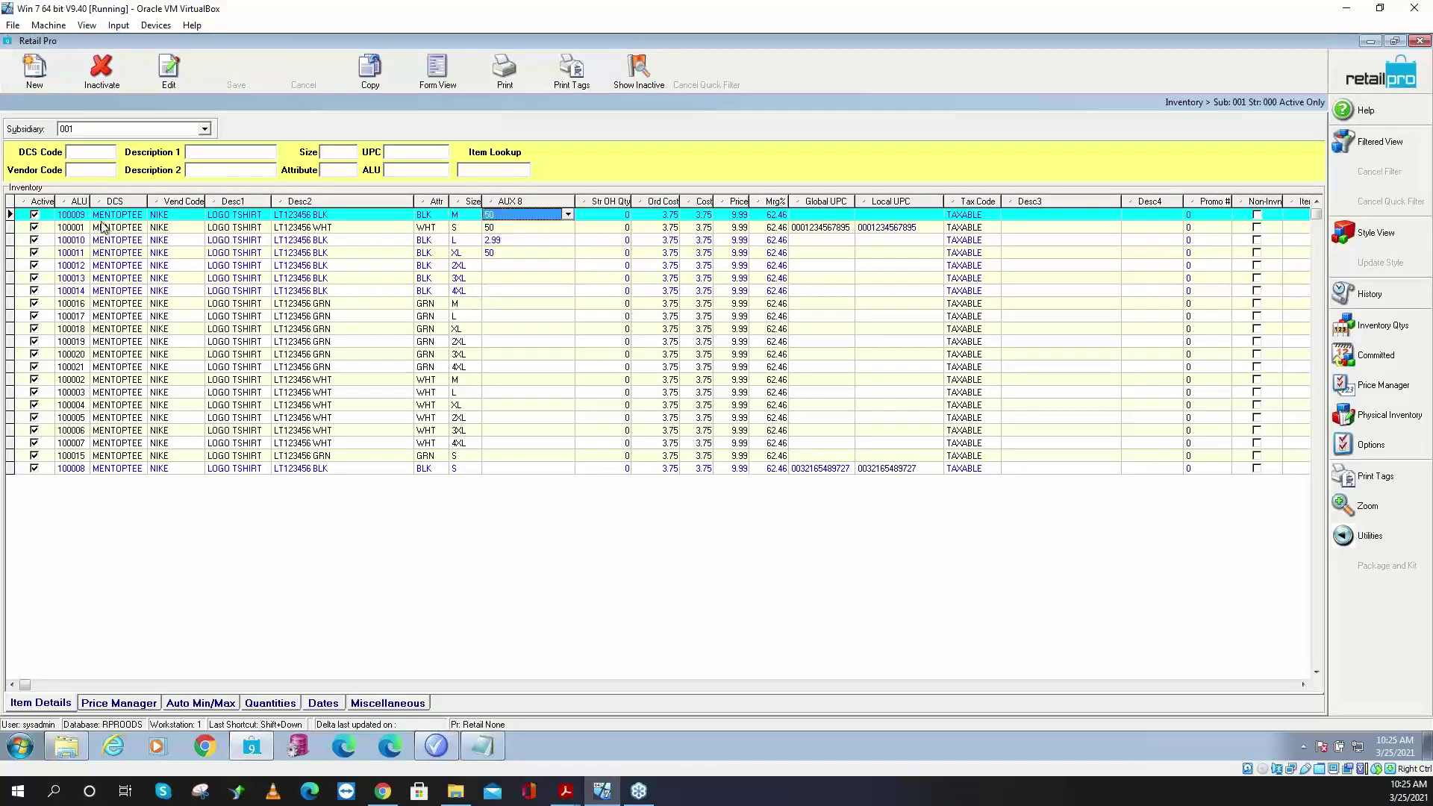
{"action": "left_click", "coordinate": [67, 215]}
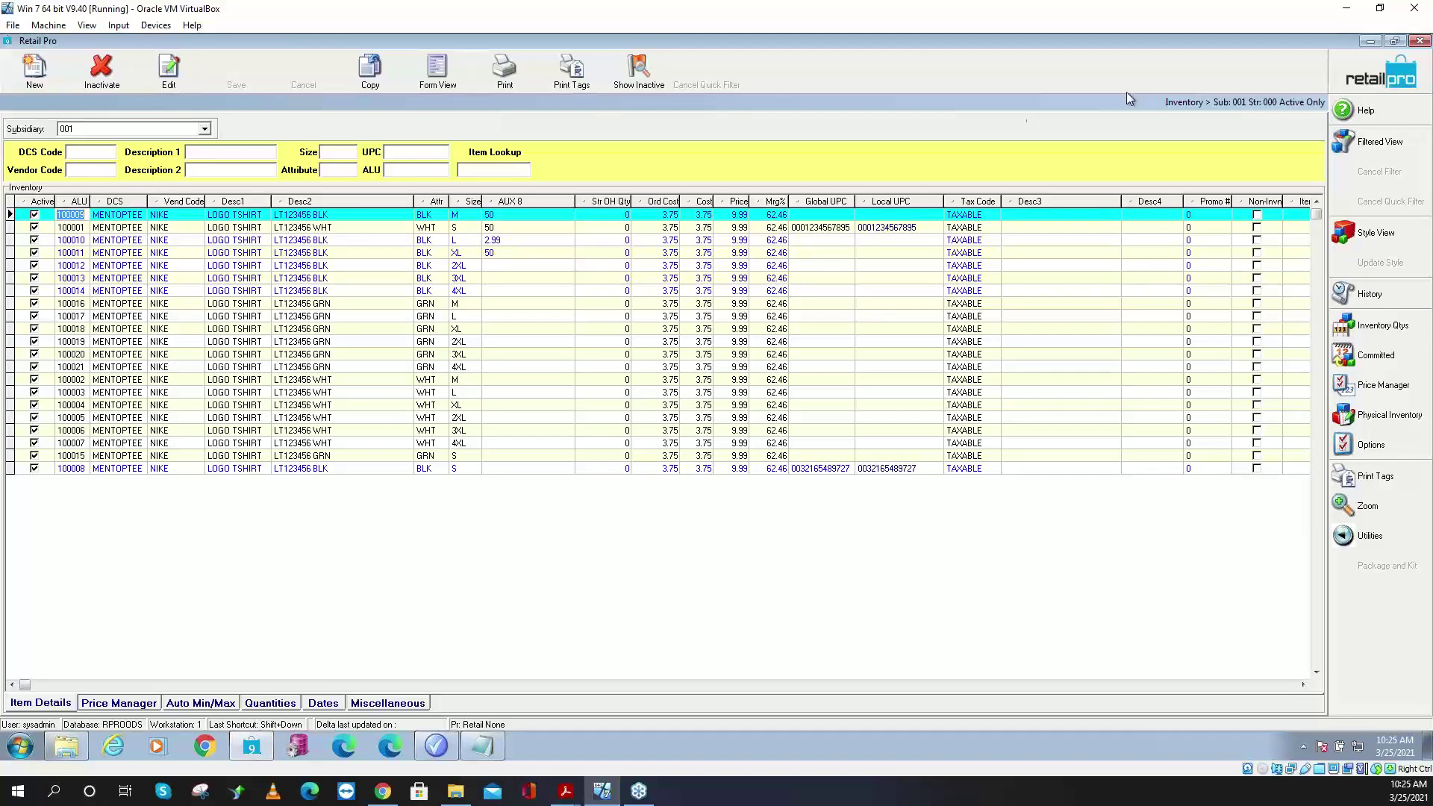
{"action": "left_click", "coordinate": [1356, 75]}
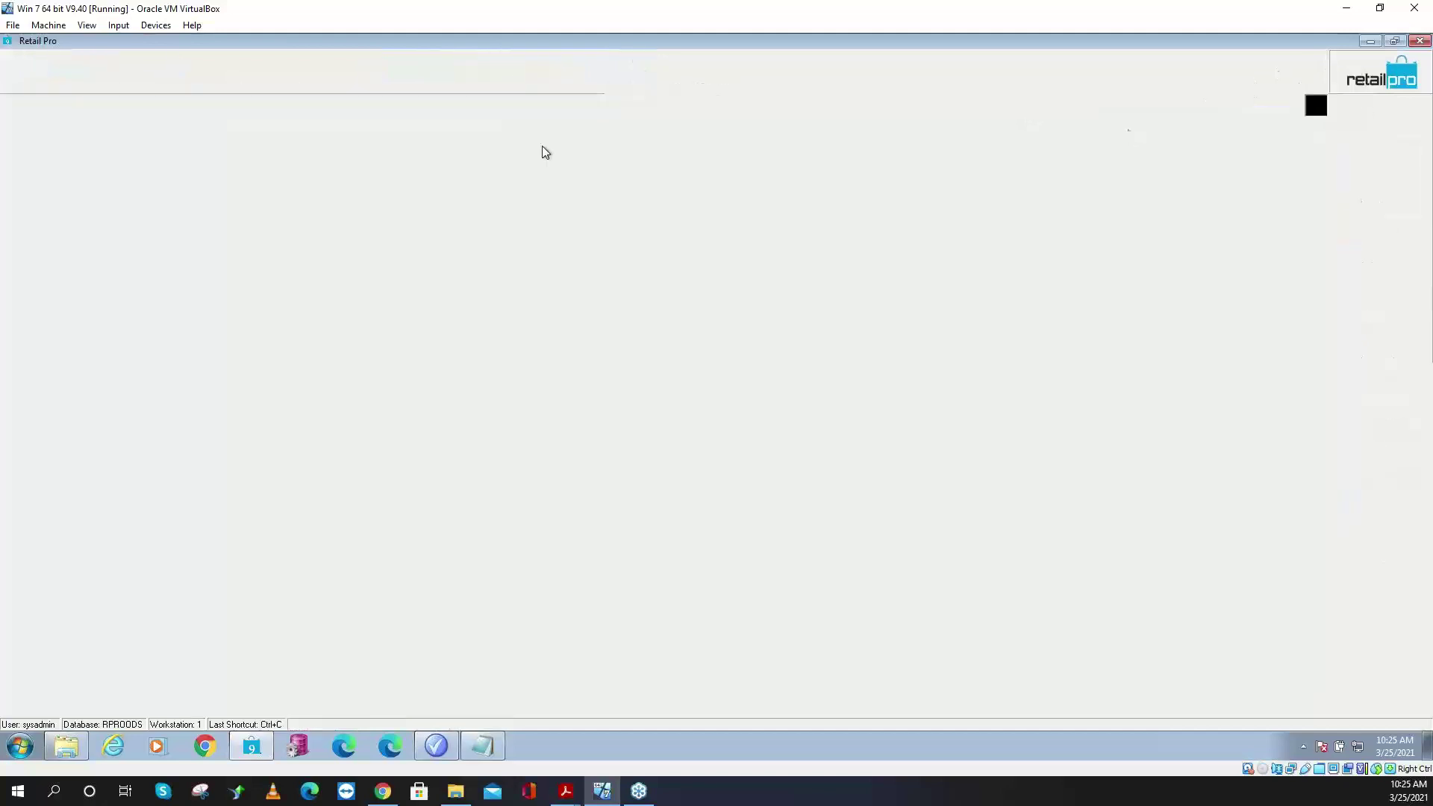
- Start a new receipt with item 100009 and check the tee's discount and original price
{"action": "left_click", "coordinate": [35, 74]}
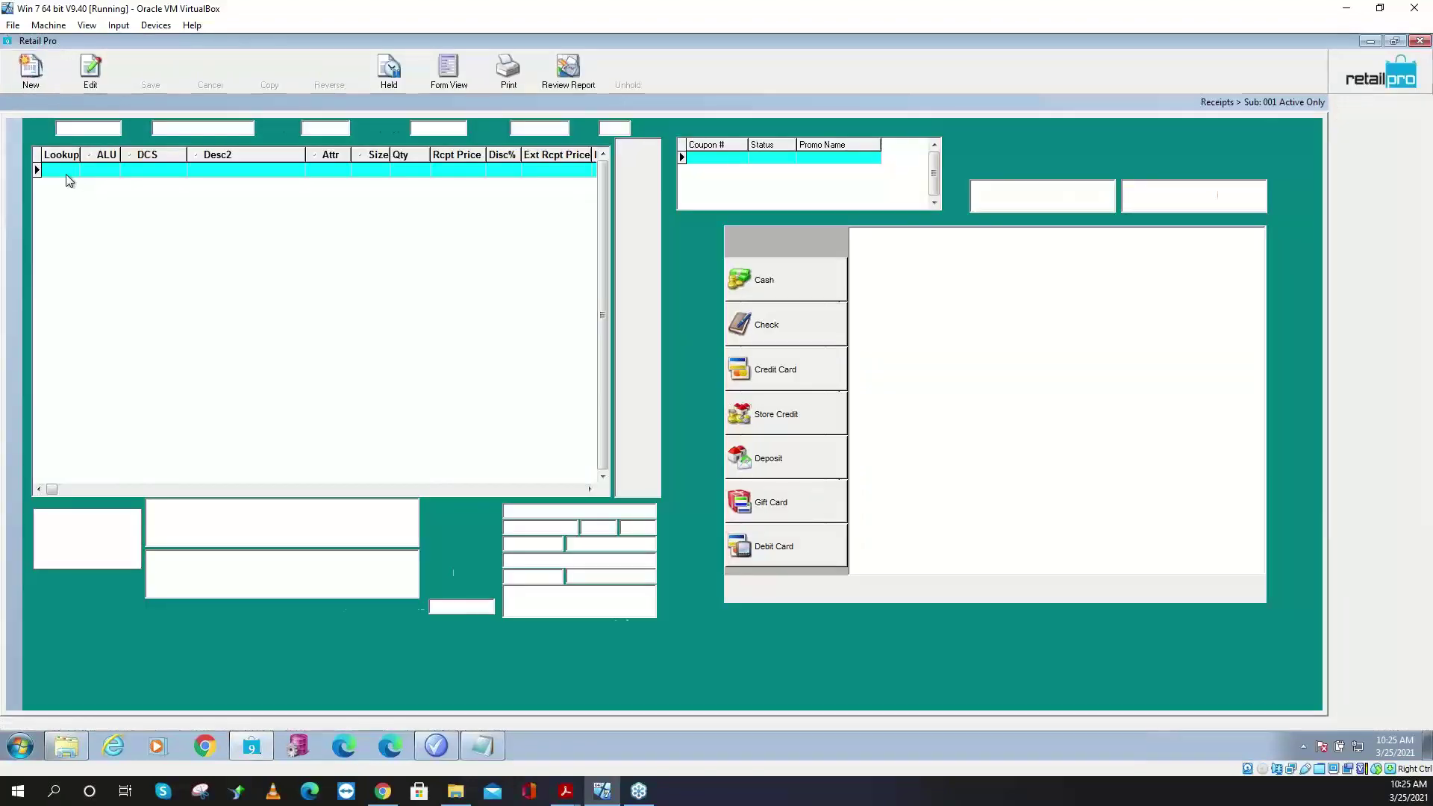
{"action": "left_click", "coordinate": [61, 171]}
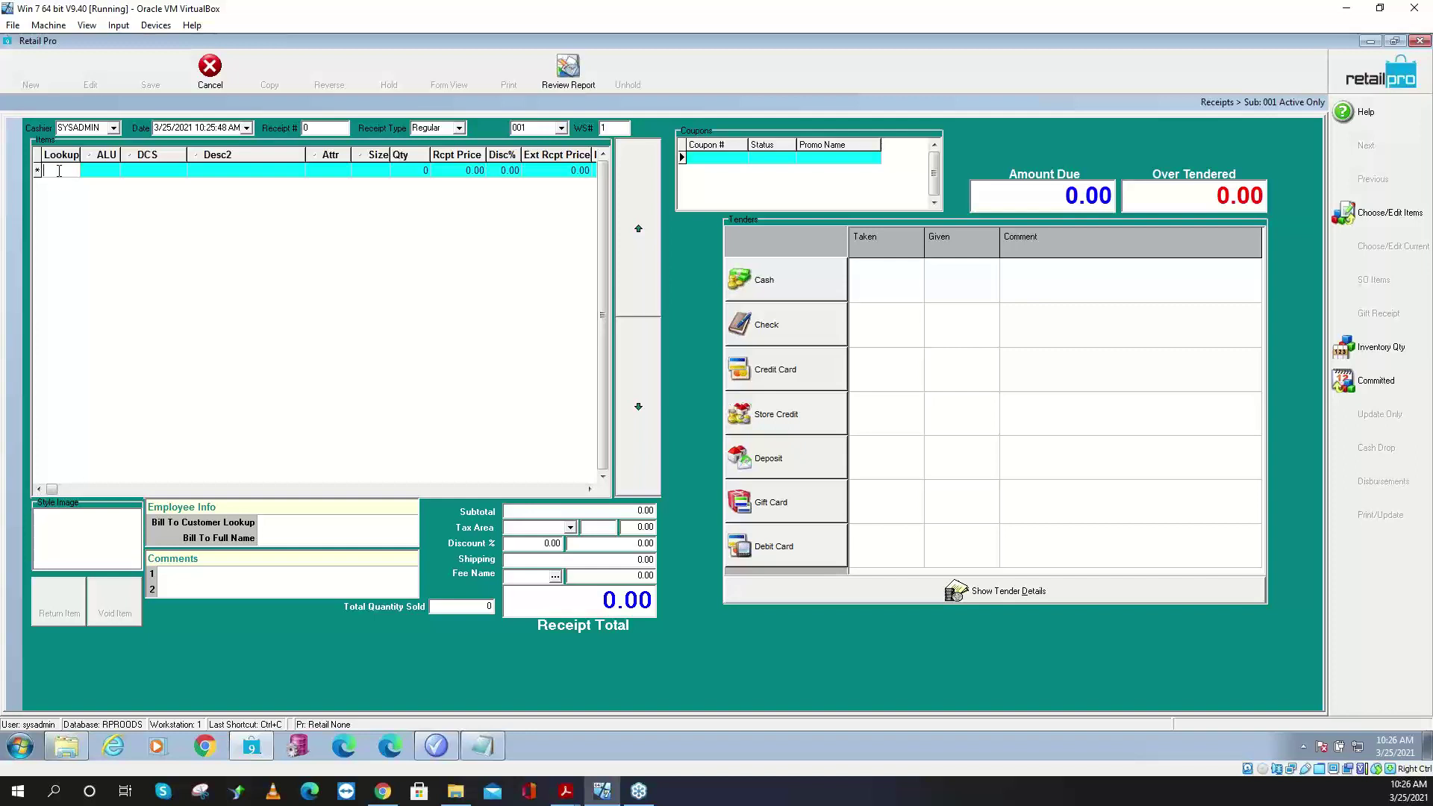
{"action": "type", "text": "100009"}
{"action": "key", "text": "Return"}
{"action": "key", "text": "ctrl+c"}
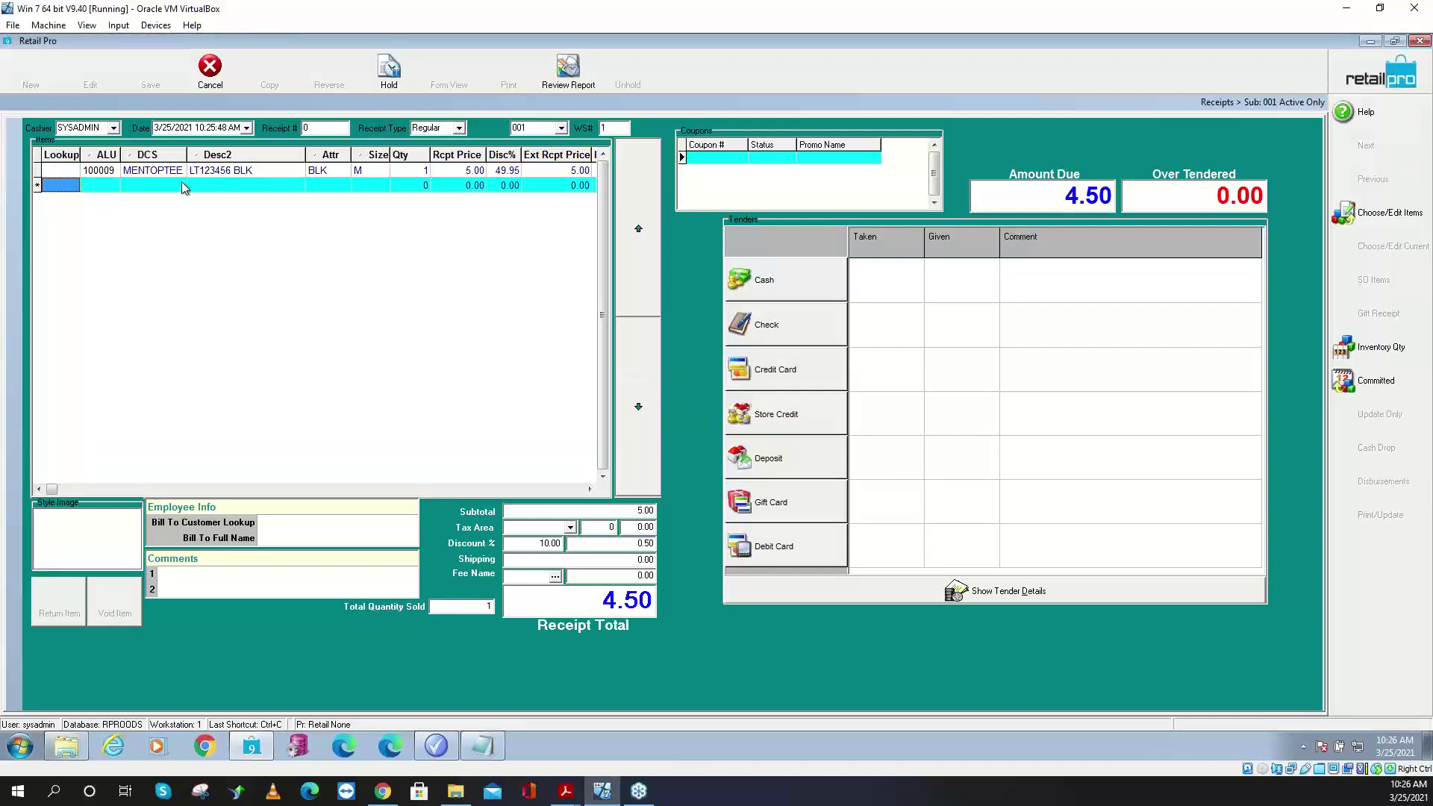
{"action": "left_click", "coordinate": [513, 172]}
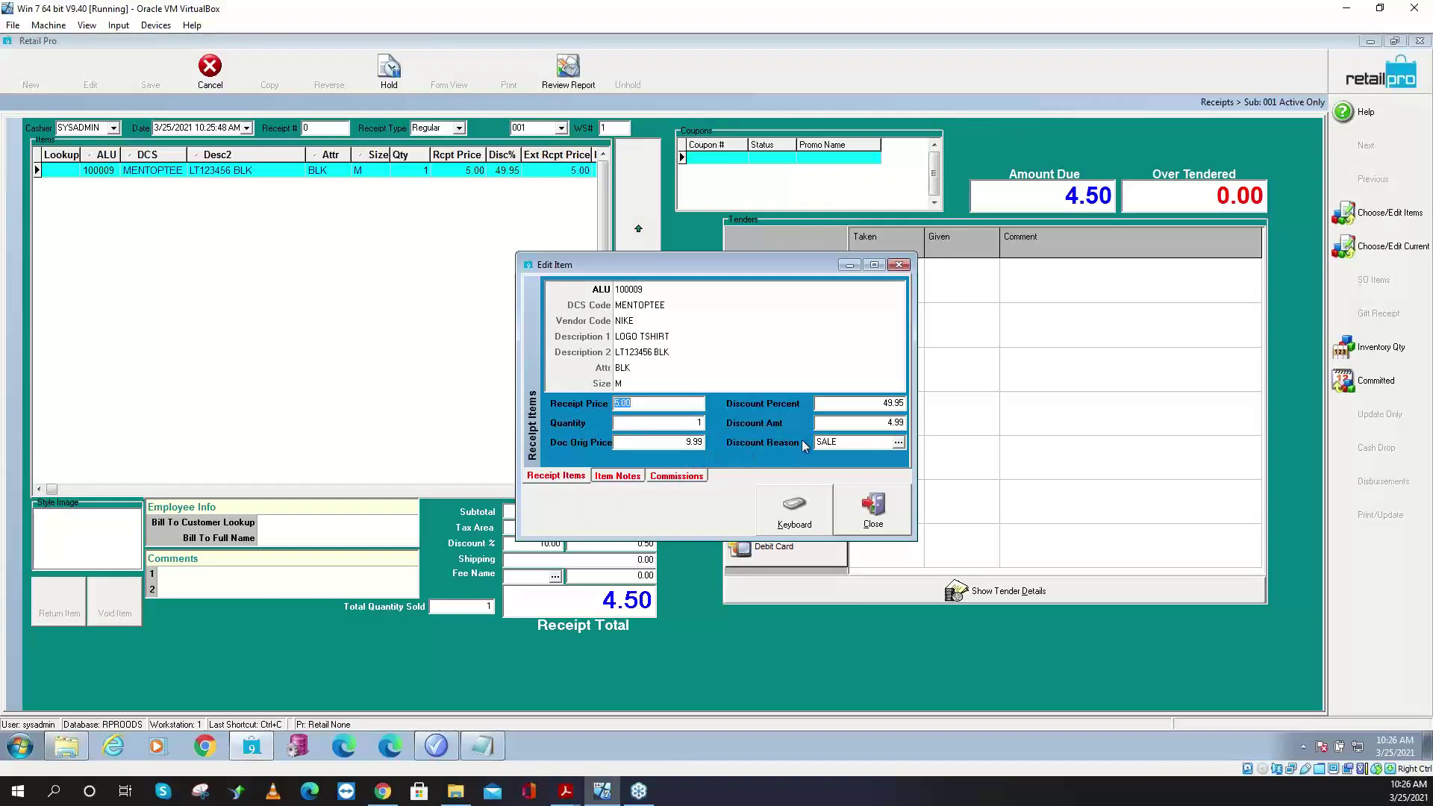
{"action": "left_click", "coordinate": [701, 443]}
{"action": "left_click", "coordinate": [871, 508]}
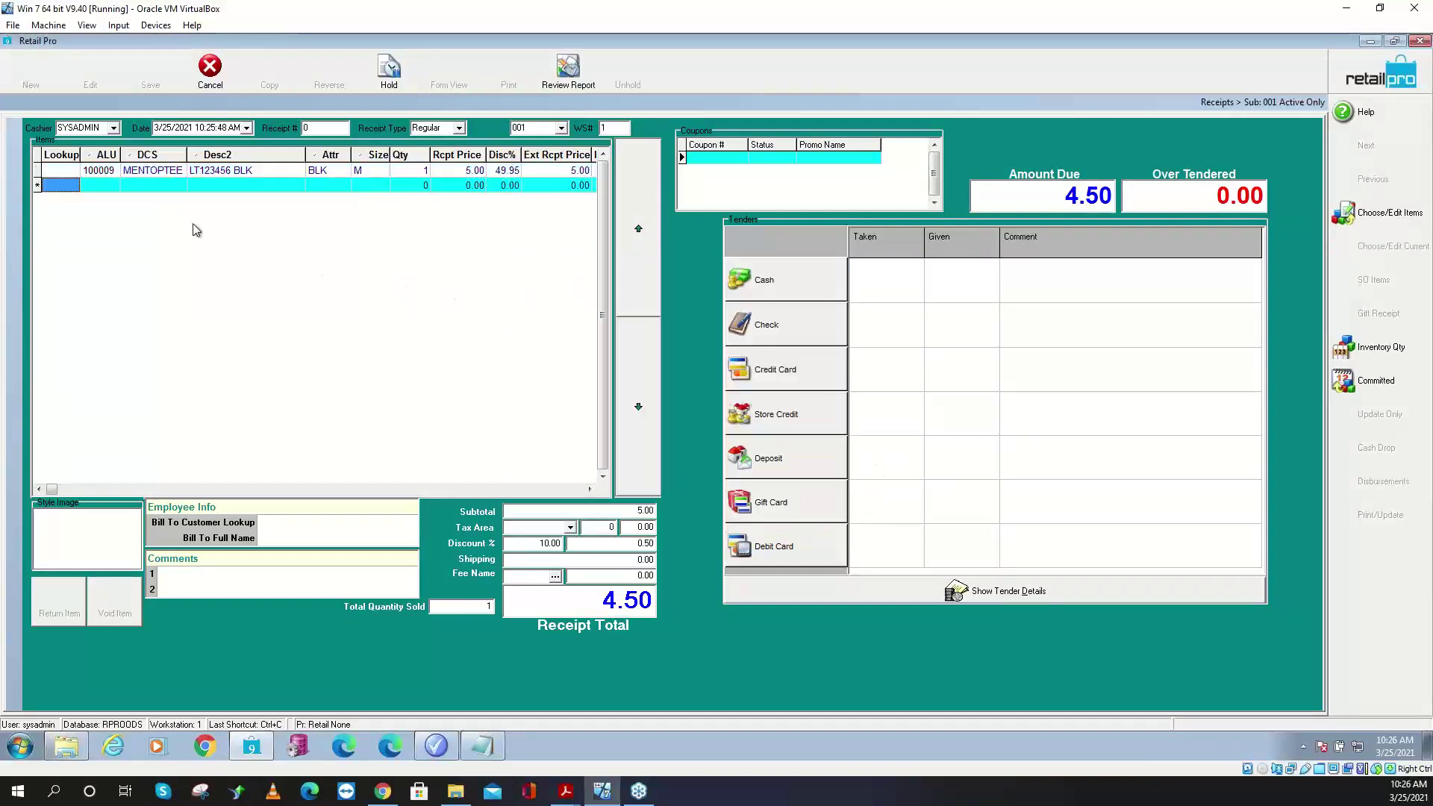
- Add three more 100009 tees, bringing the total to 18.00, then discard the test receipt
{"action": "key", "text": "ctrl+v"}
{"action": "key", "text": "Return"}
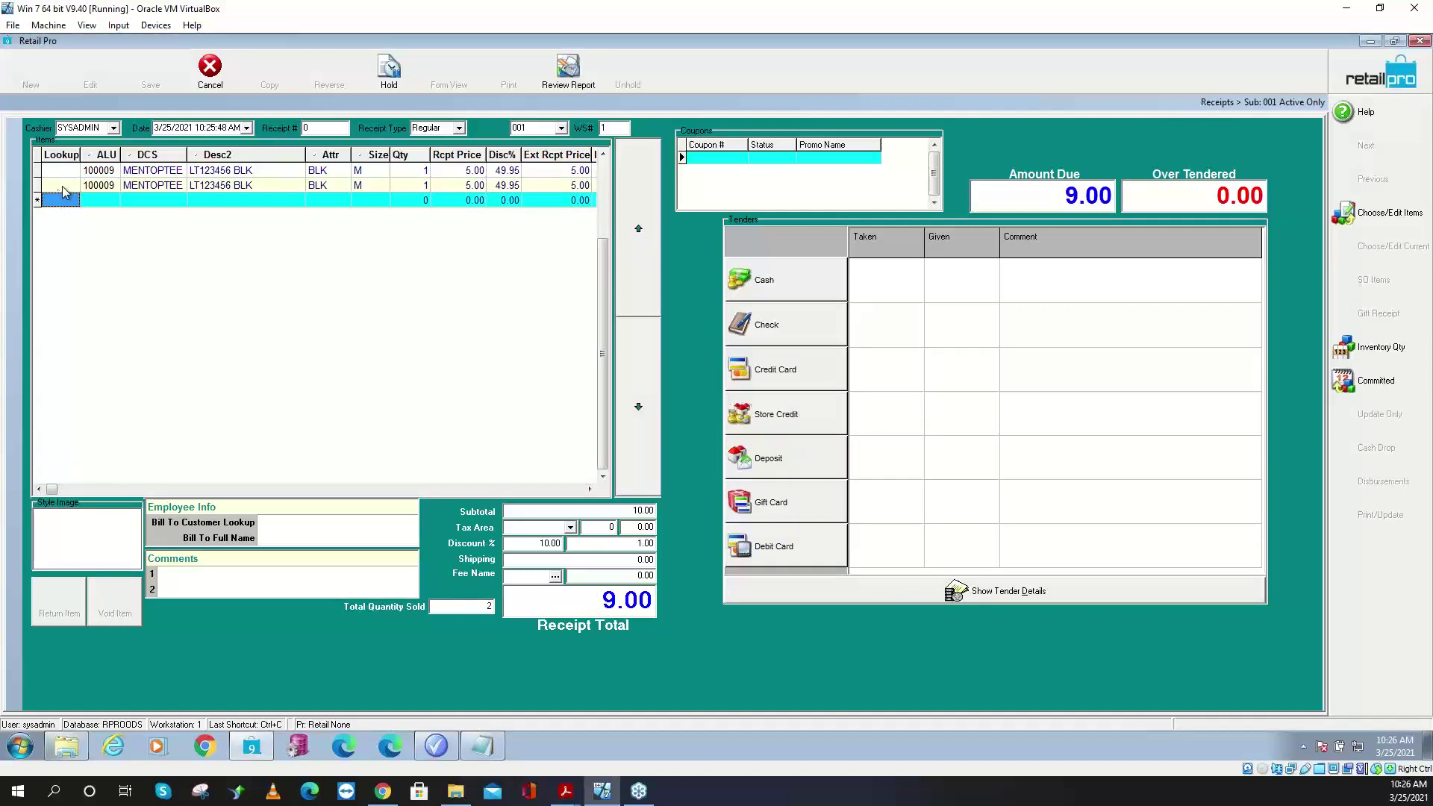
{"action": "left_click", "coordinate": [56, 200]}
{"action": "key", "text": "ctrl+v"}
{"action": "key", "text": "Return"}
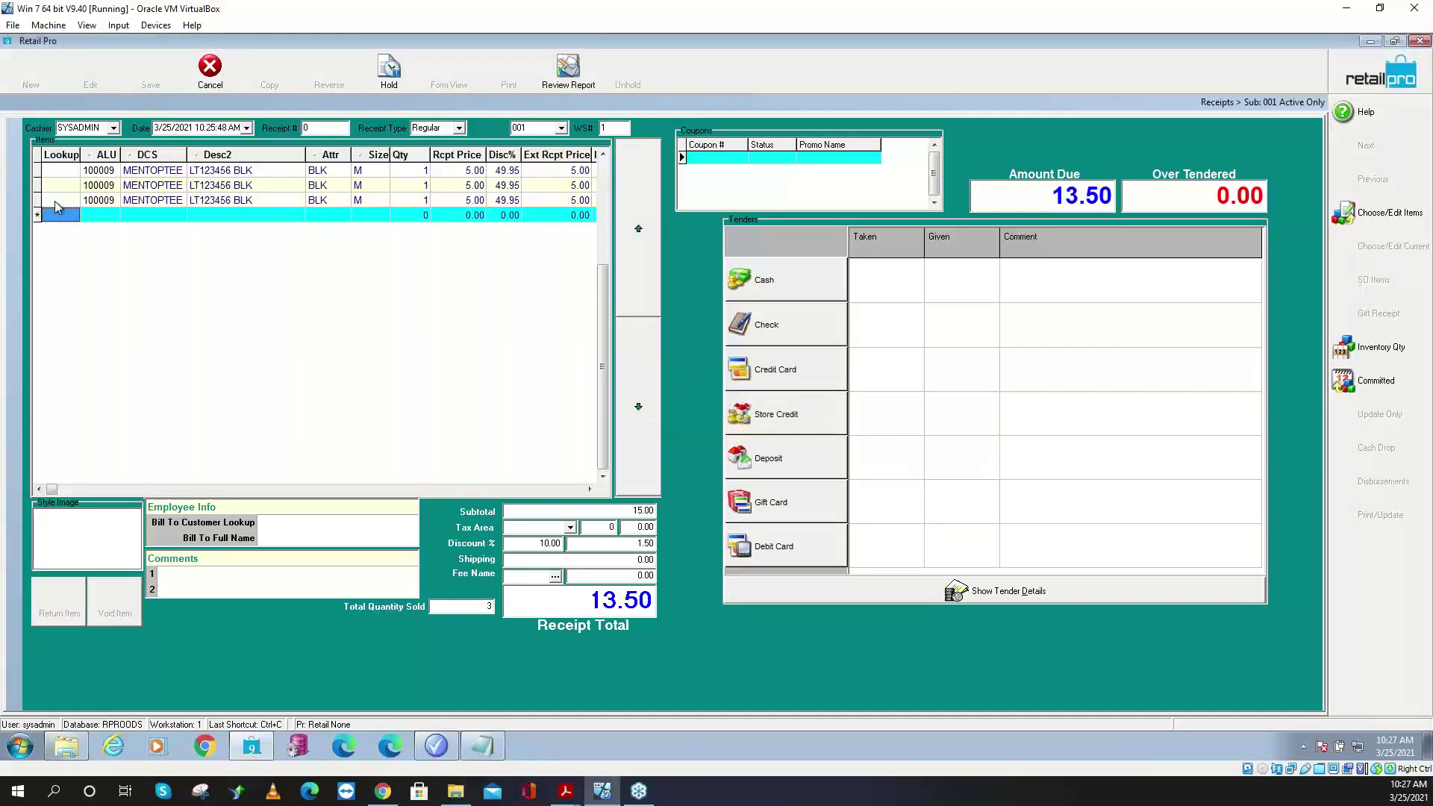
{"action": "left_click", "coordinate": [66, 218]}
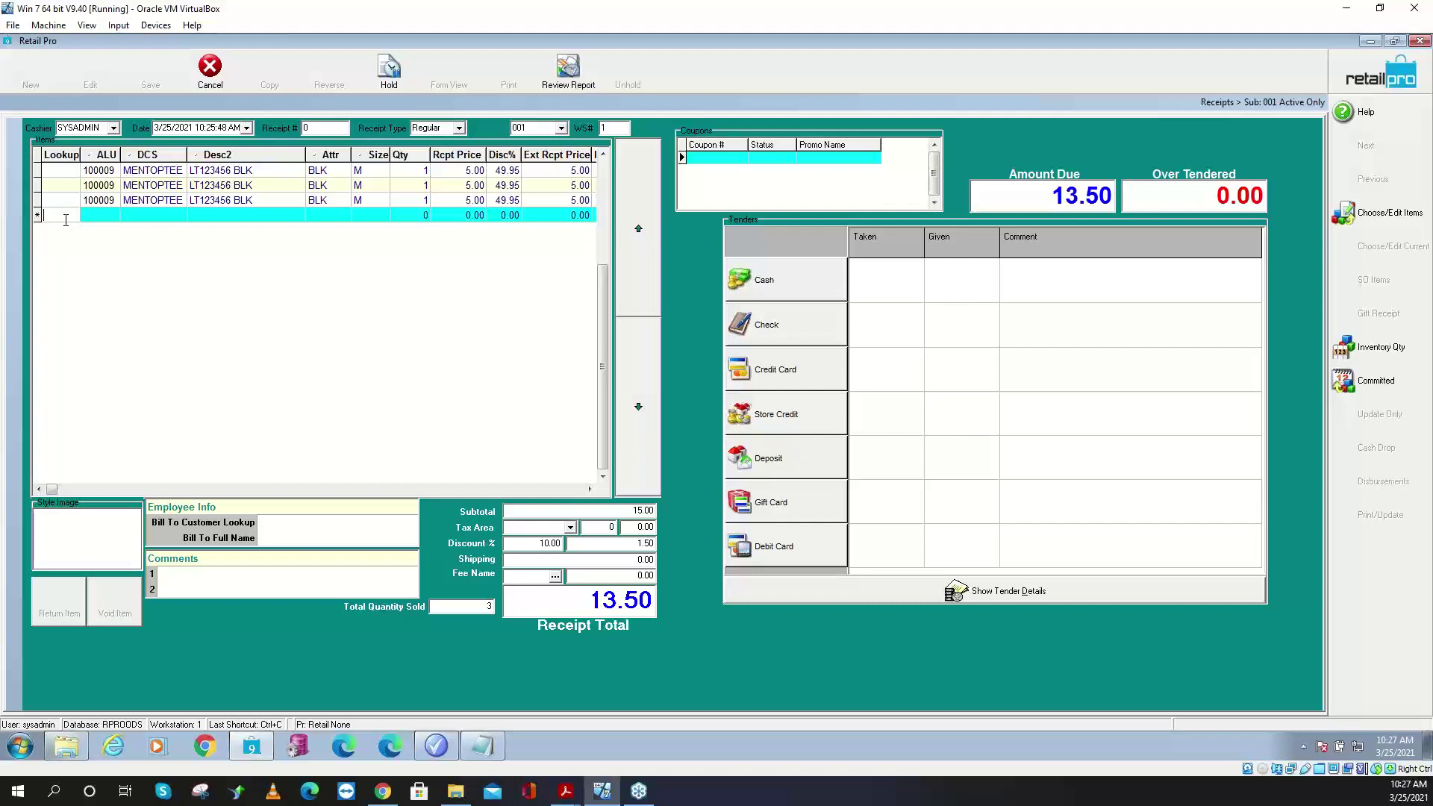
{"action": "key", "text": "ctrl+v"}
{"action": "key", "text": "Return"}
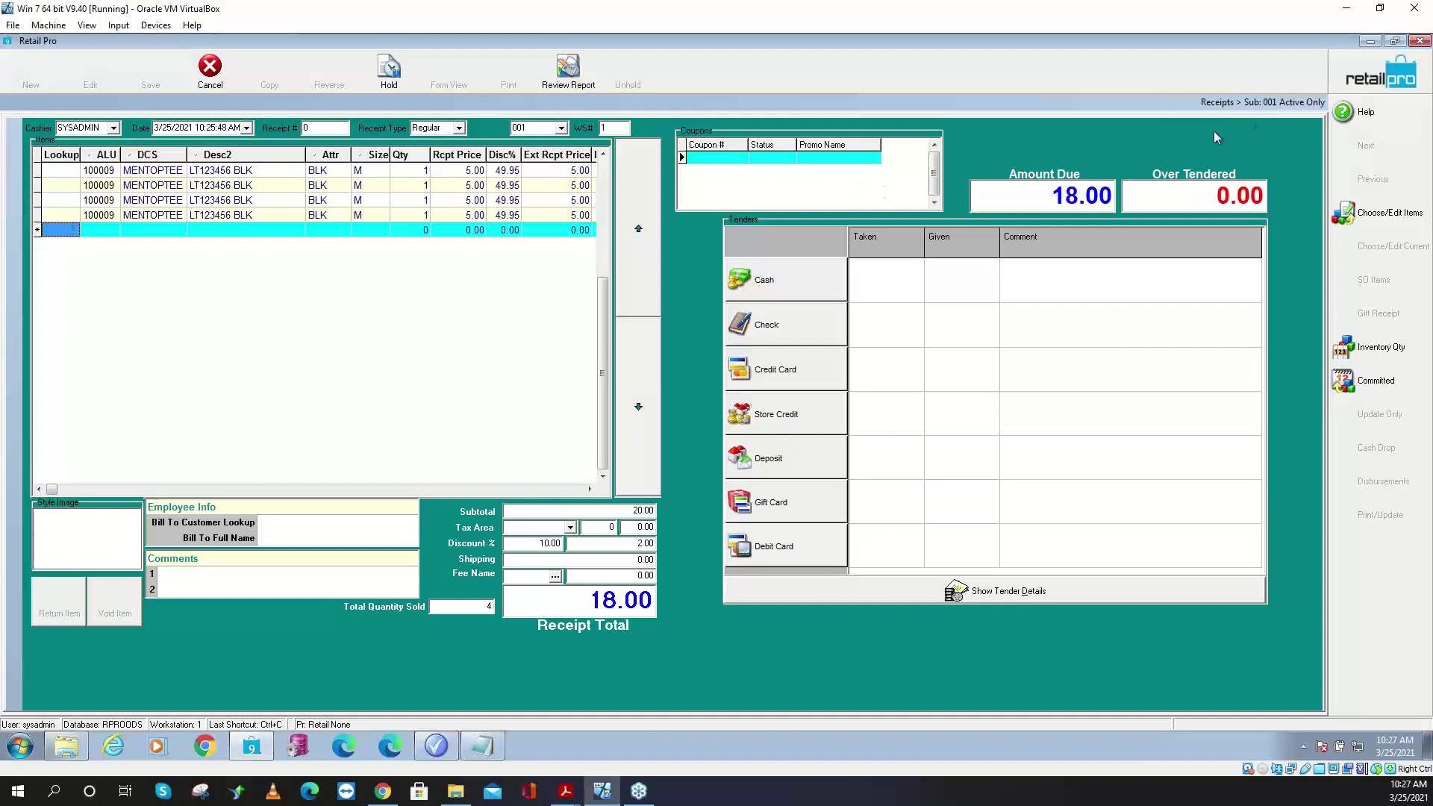
{"action": "key", "text": "Escape"}
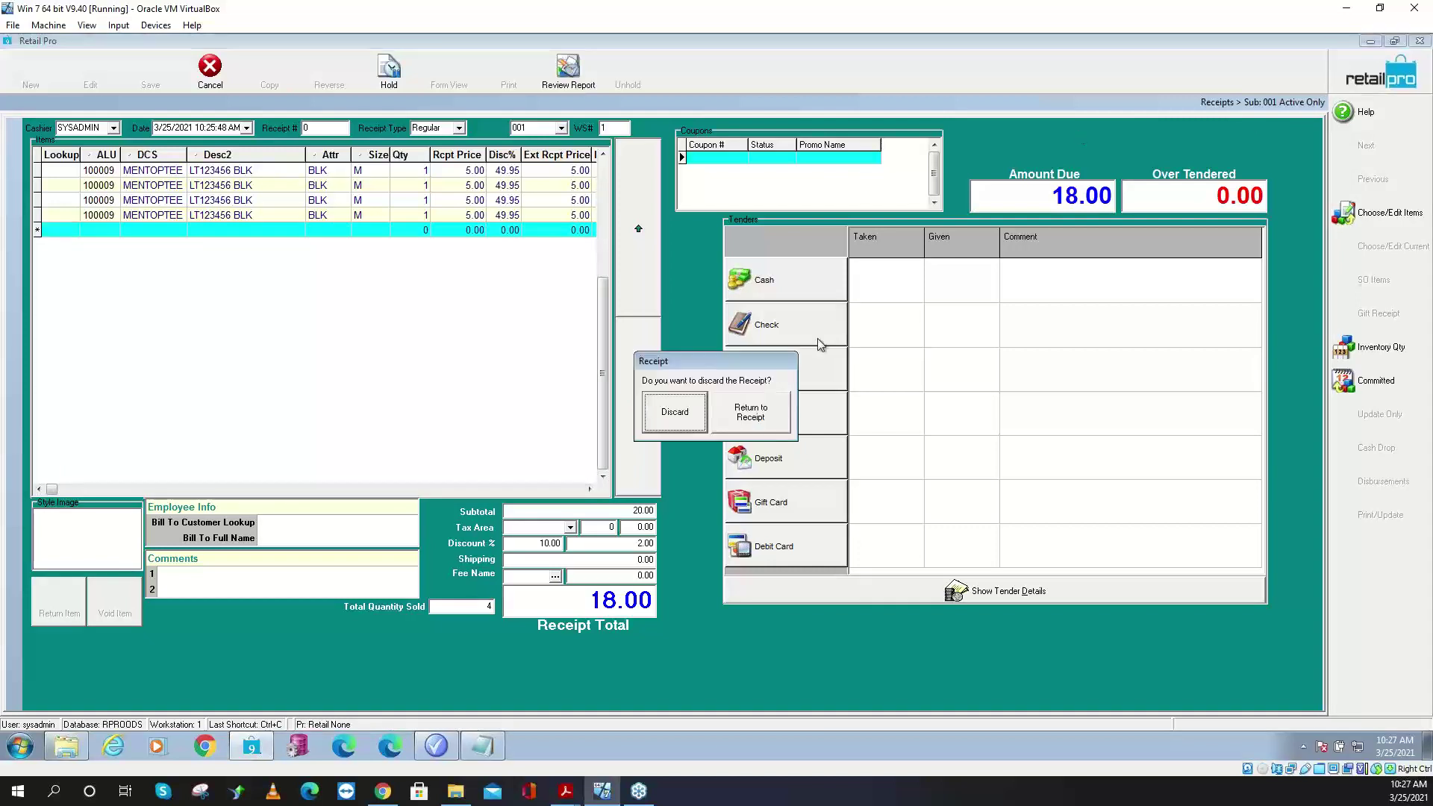
{"action": "left_click", "coordinate": [655, 415]}
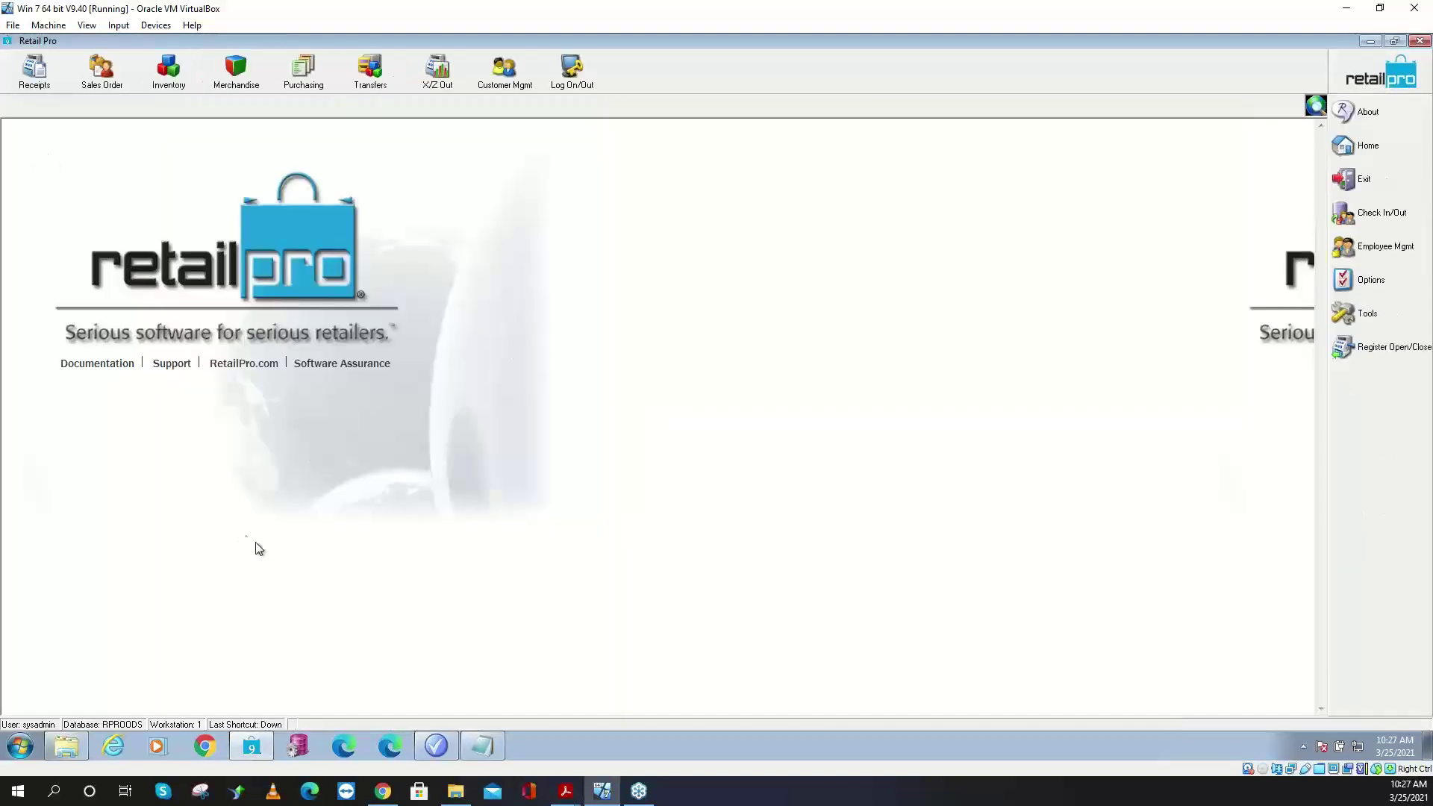
- Enter coupon code 50 for the 50 off promo and minimize Promotions
{"action": "left_click", "coordinate": [437, 746]}
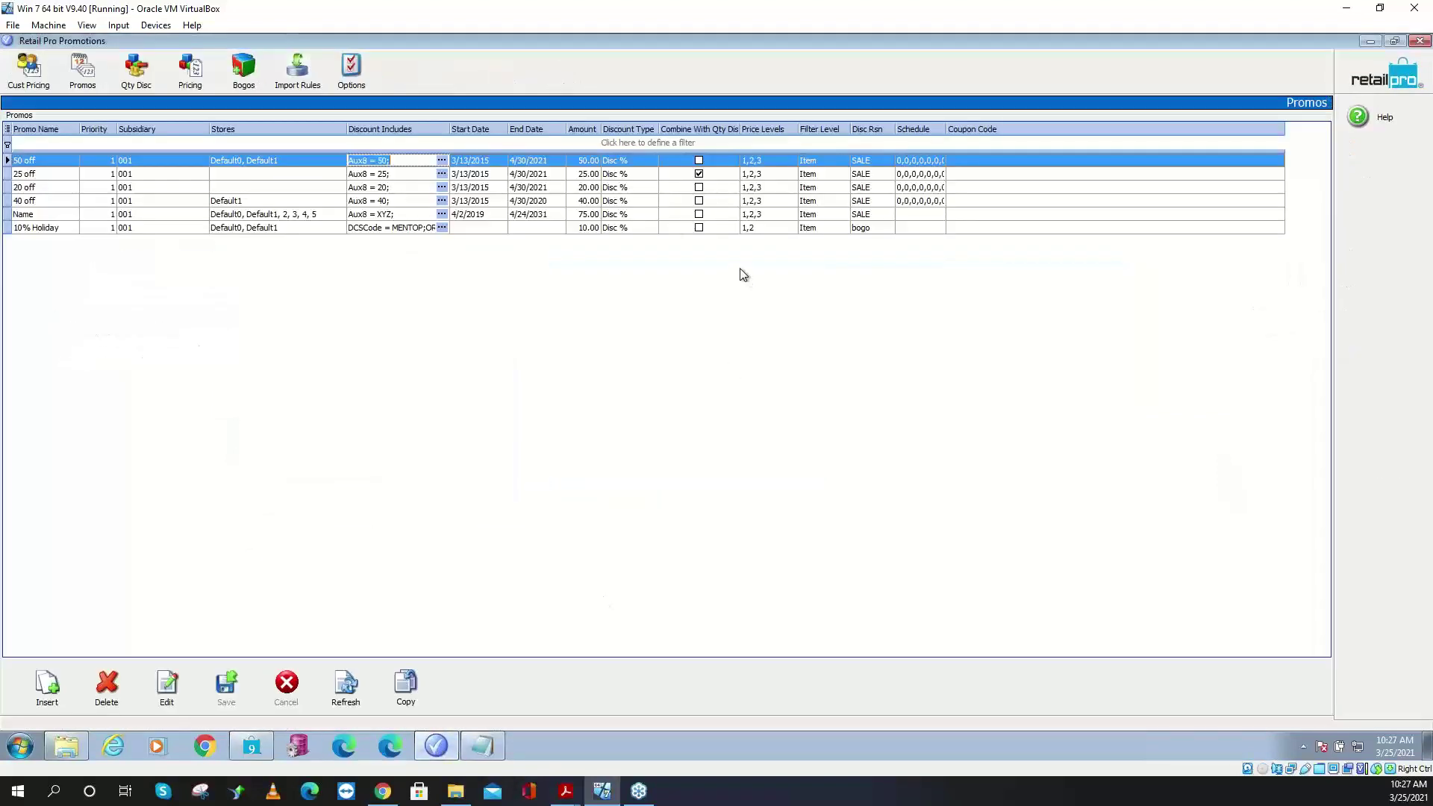
{"action": "left_click", "coordinate": [985, 160]}
{"action": "type", "text": "50"}
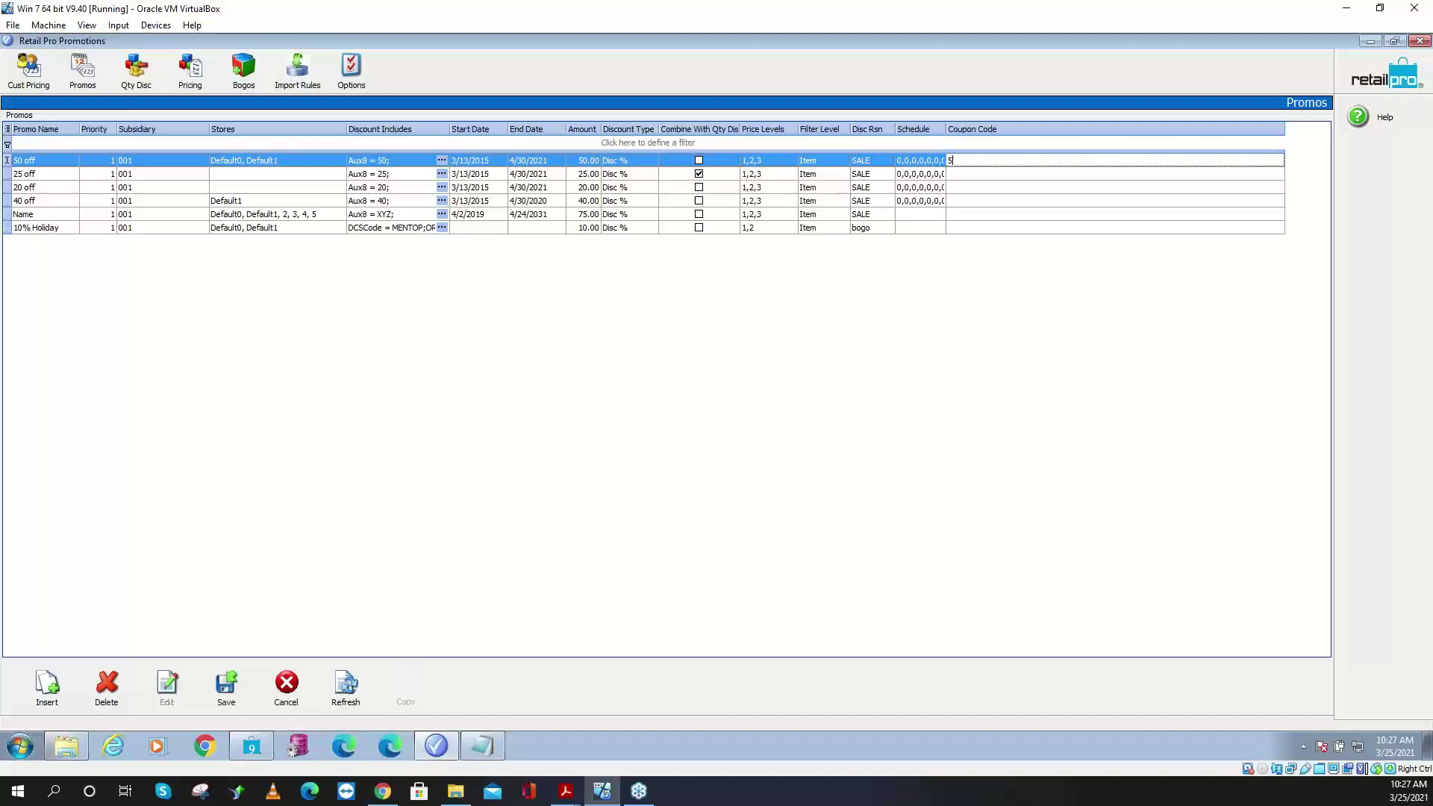
{"action": "left_click", "coordinate": [984, 169]}
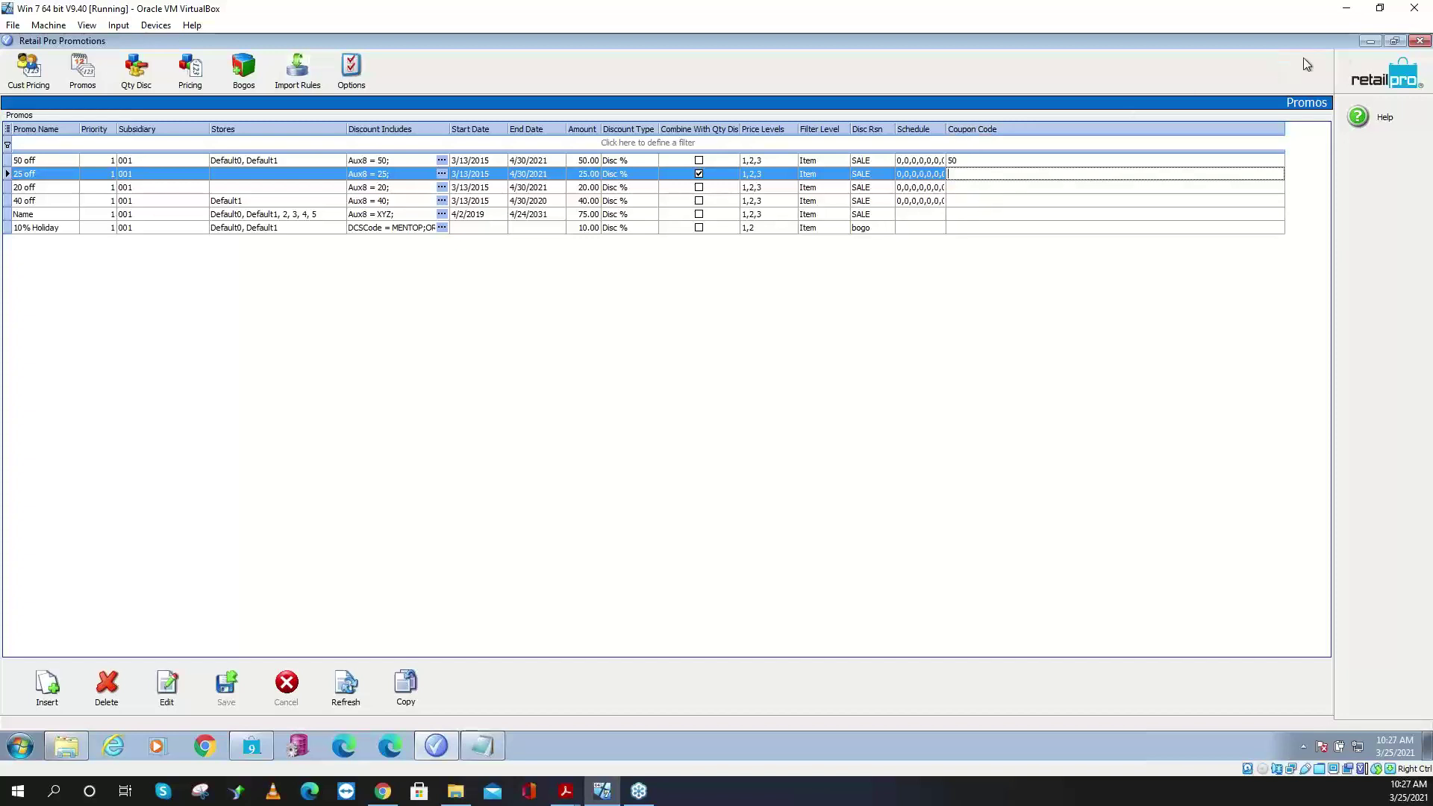
{"action": "left_click", "coordinate": [1369, 40]}
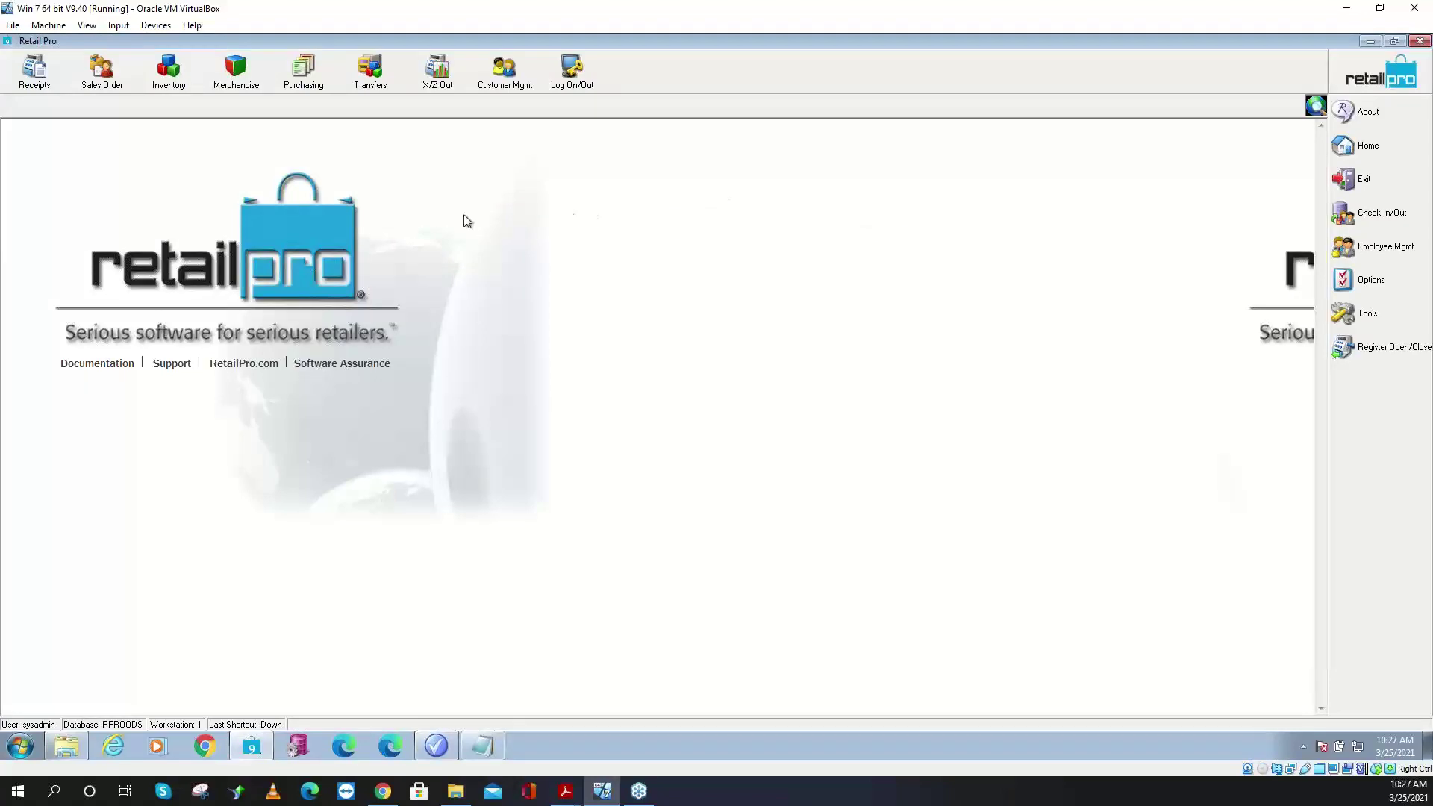
- Start a new receipt and add tee item 100009
{"action": "left_click", "coordinate": [36, 83]}
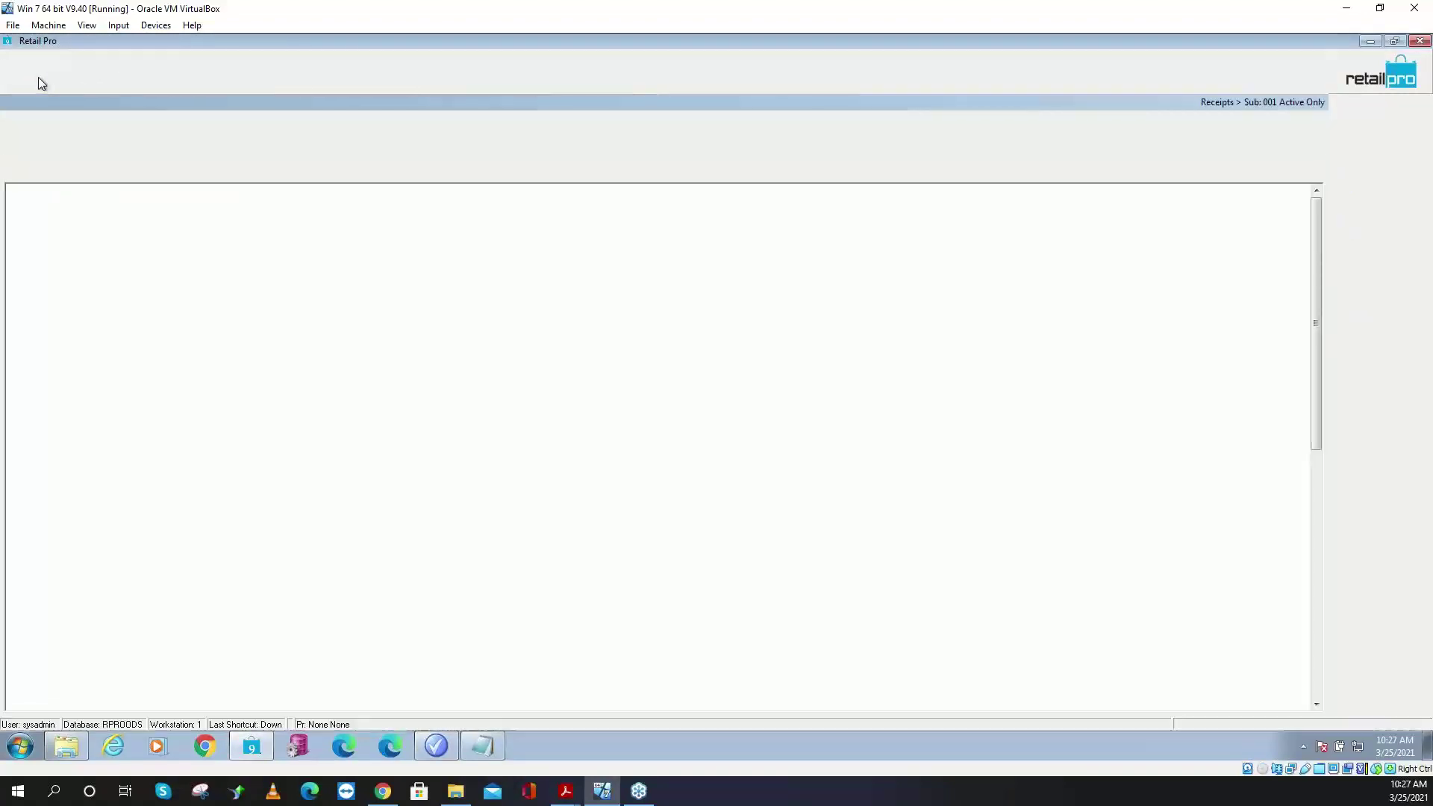
{"action": "left_click", "coordinate": [38, 83]}
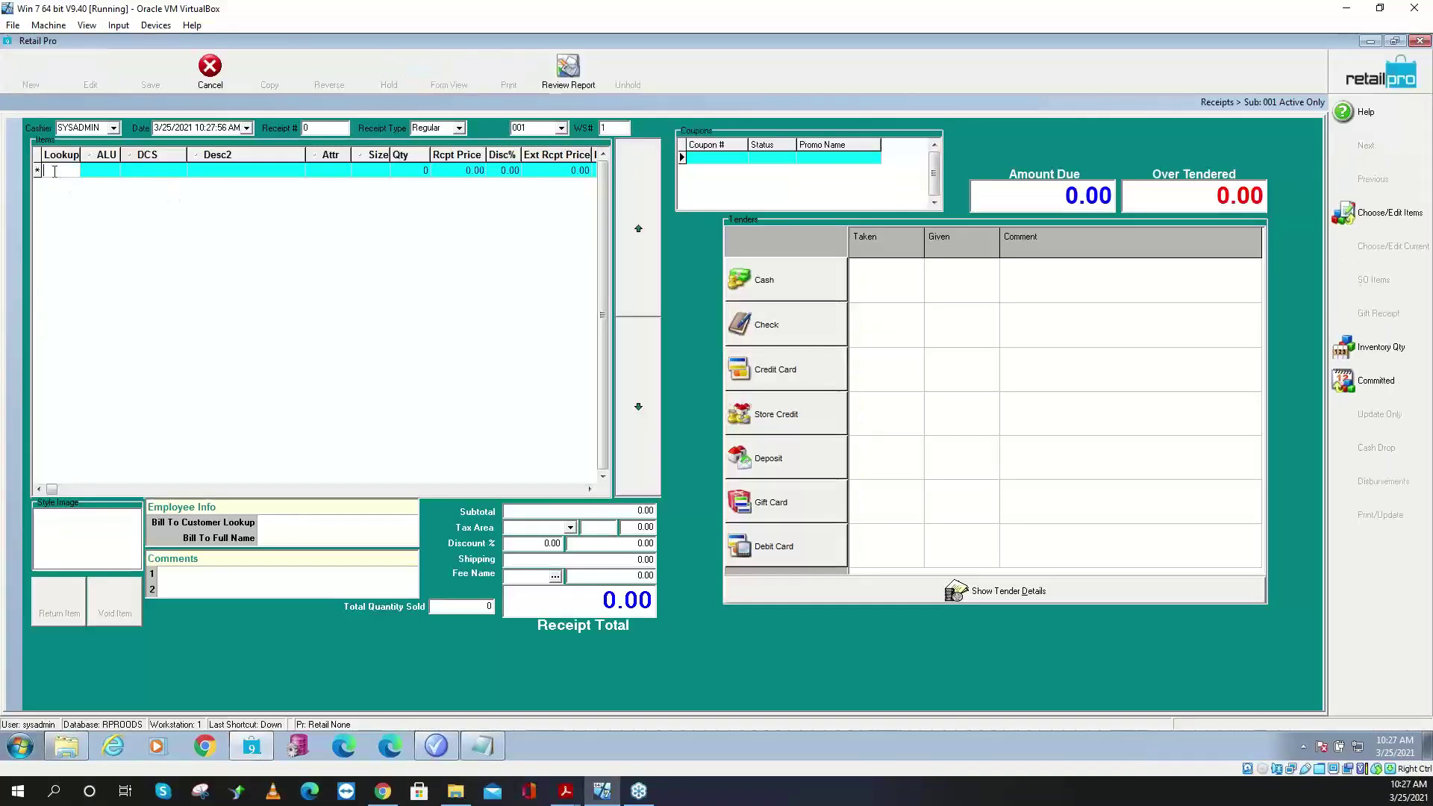
{"action": "type", "text": "100009"}
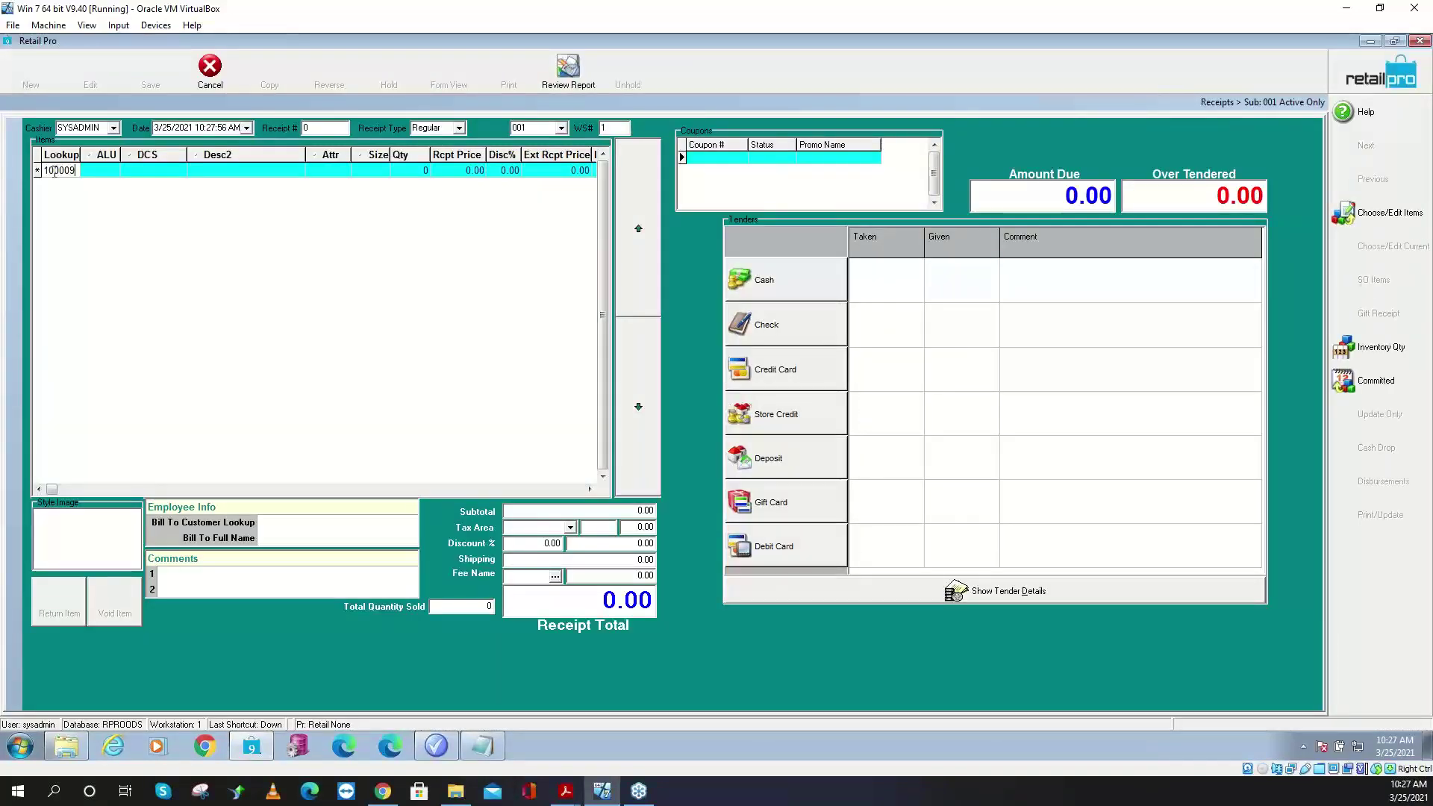
{"action": "key", "text": "Return"}
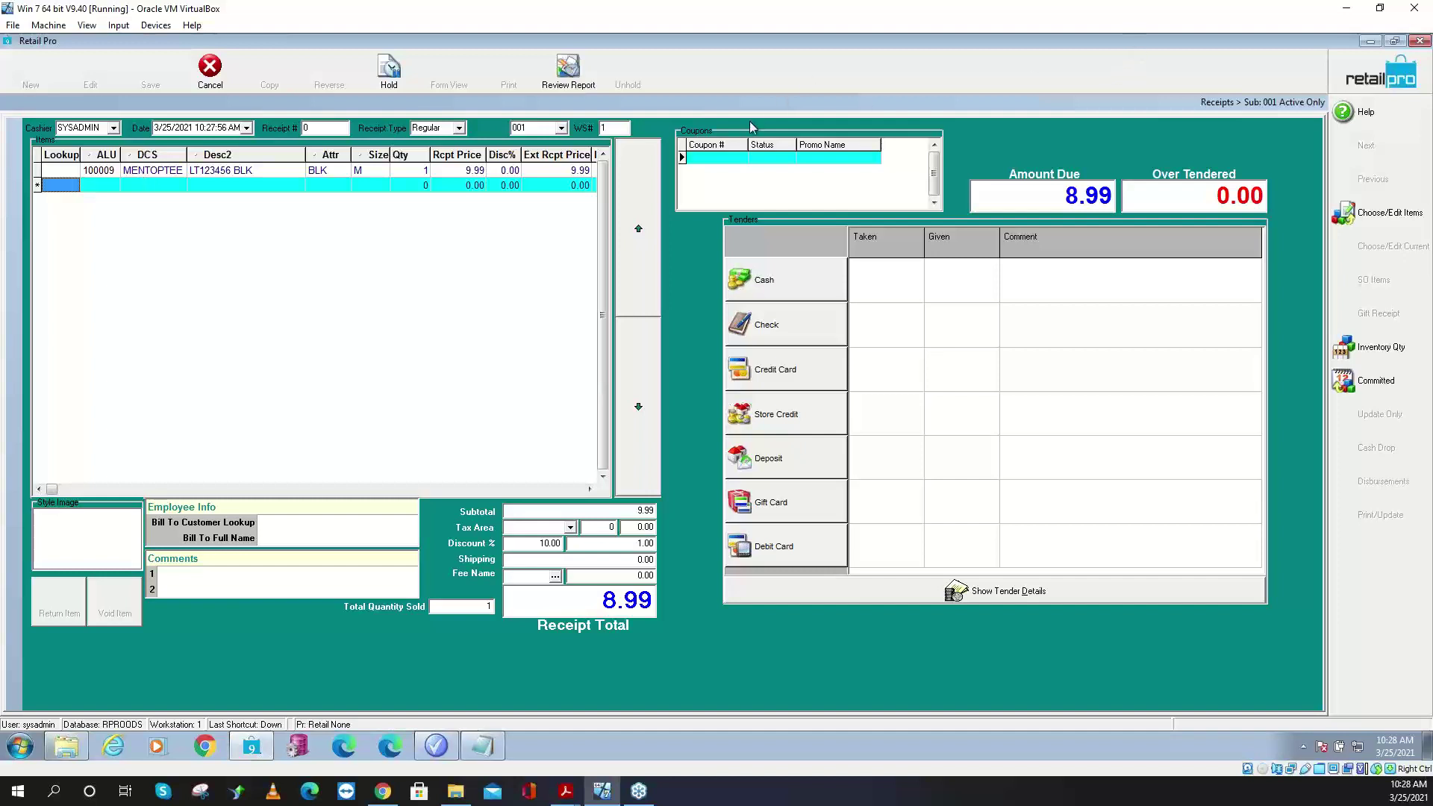
- Enter coupon 50 on the receipt, then cancel and discard the receipt
{"action": "left_click", "coordinate": [722, 159]}
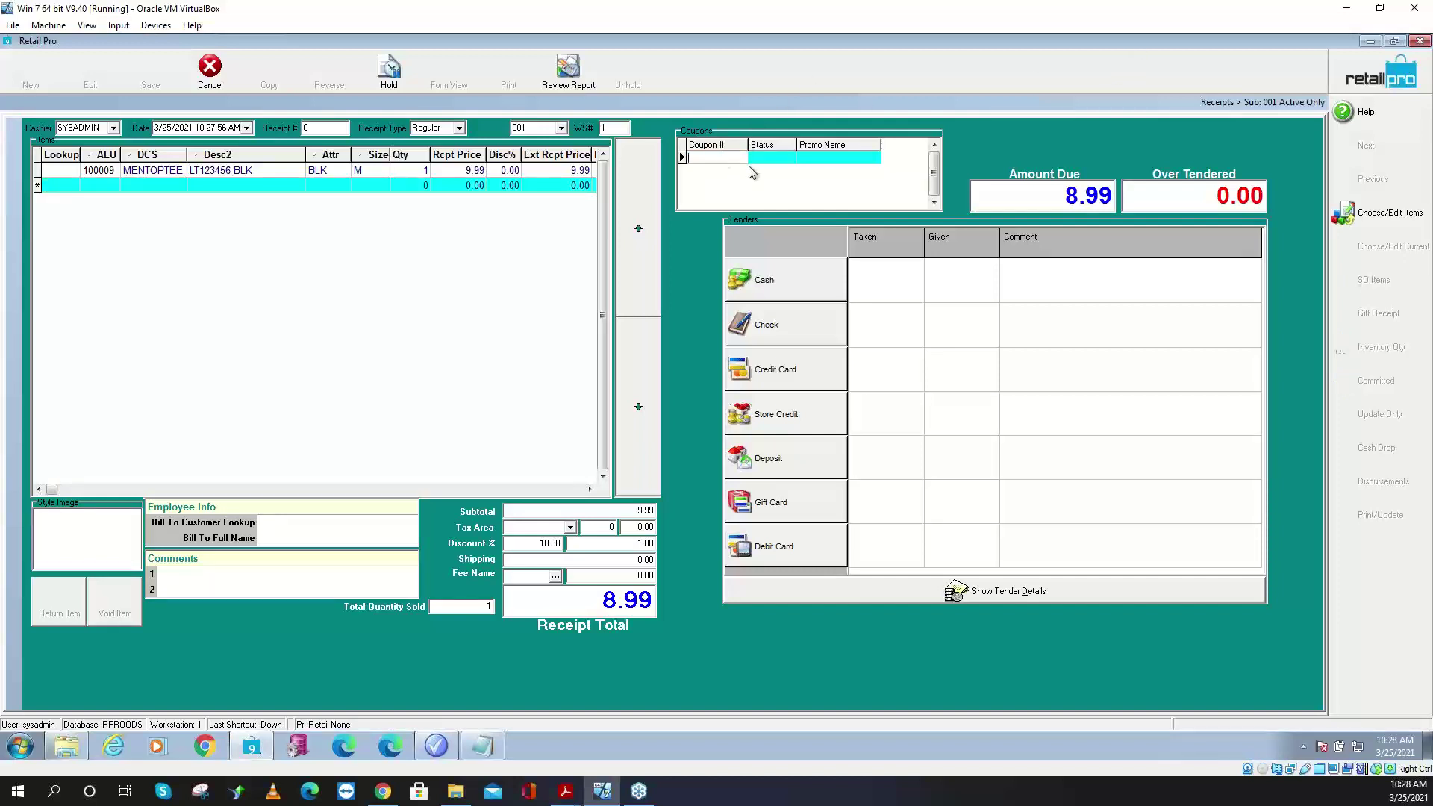
{"action": "type", "text": "50"}
{"action": "key", "text": "Tab"}
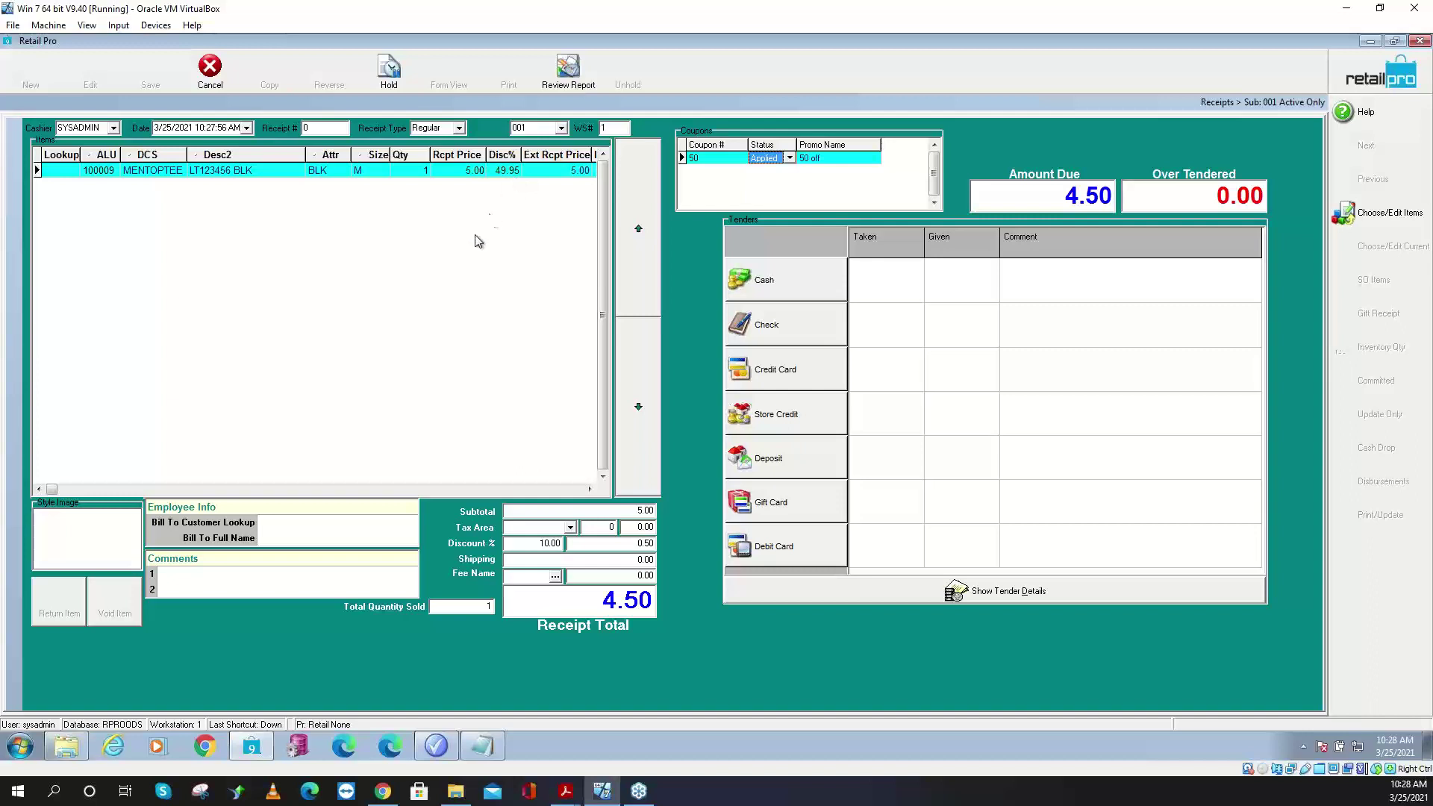
{"action": "left_click", "coordinate": [715, 157]}
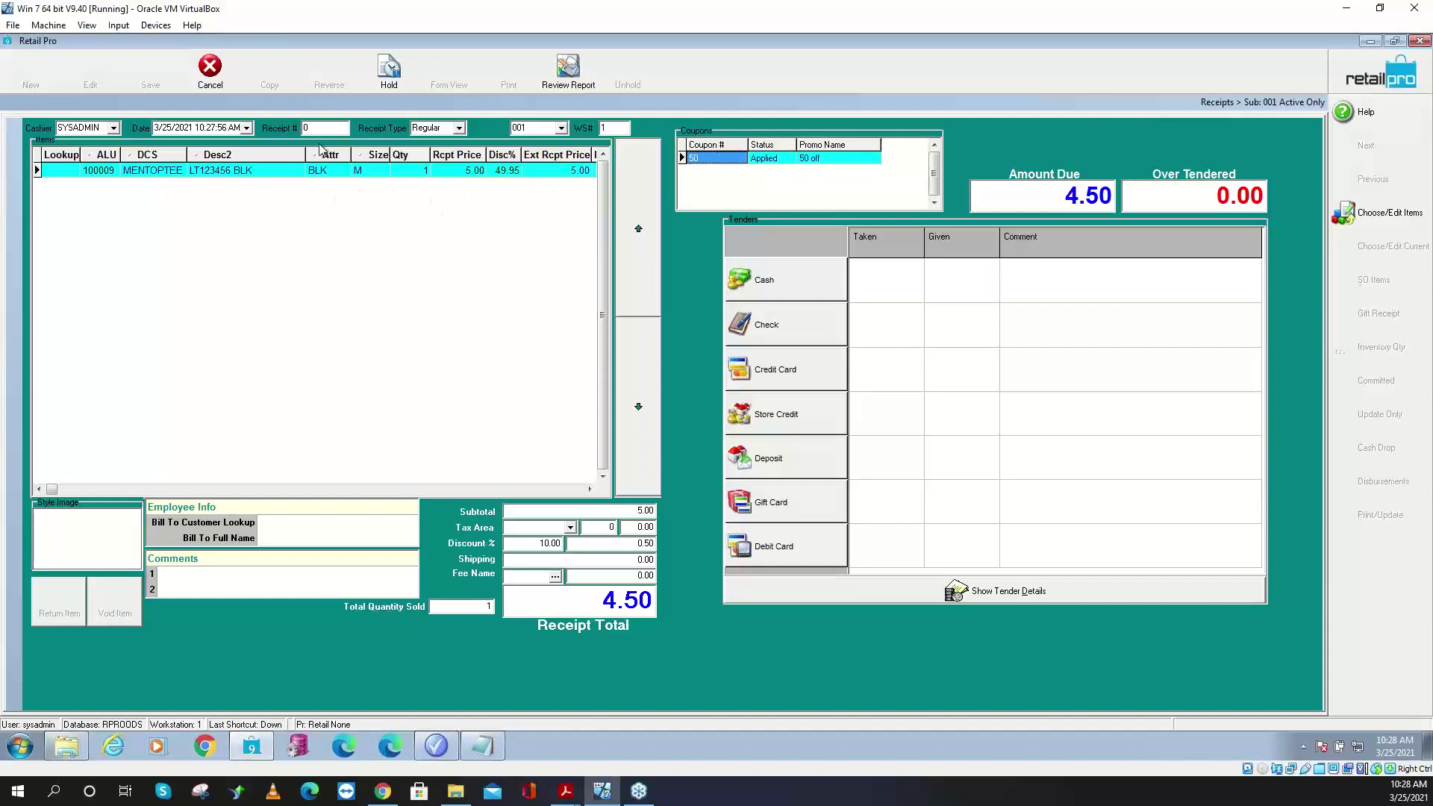
{"action": "left_click", "coordinate": [208, 75]}
{"action": "left_click", "coordinate": [674, 412]}
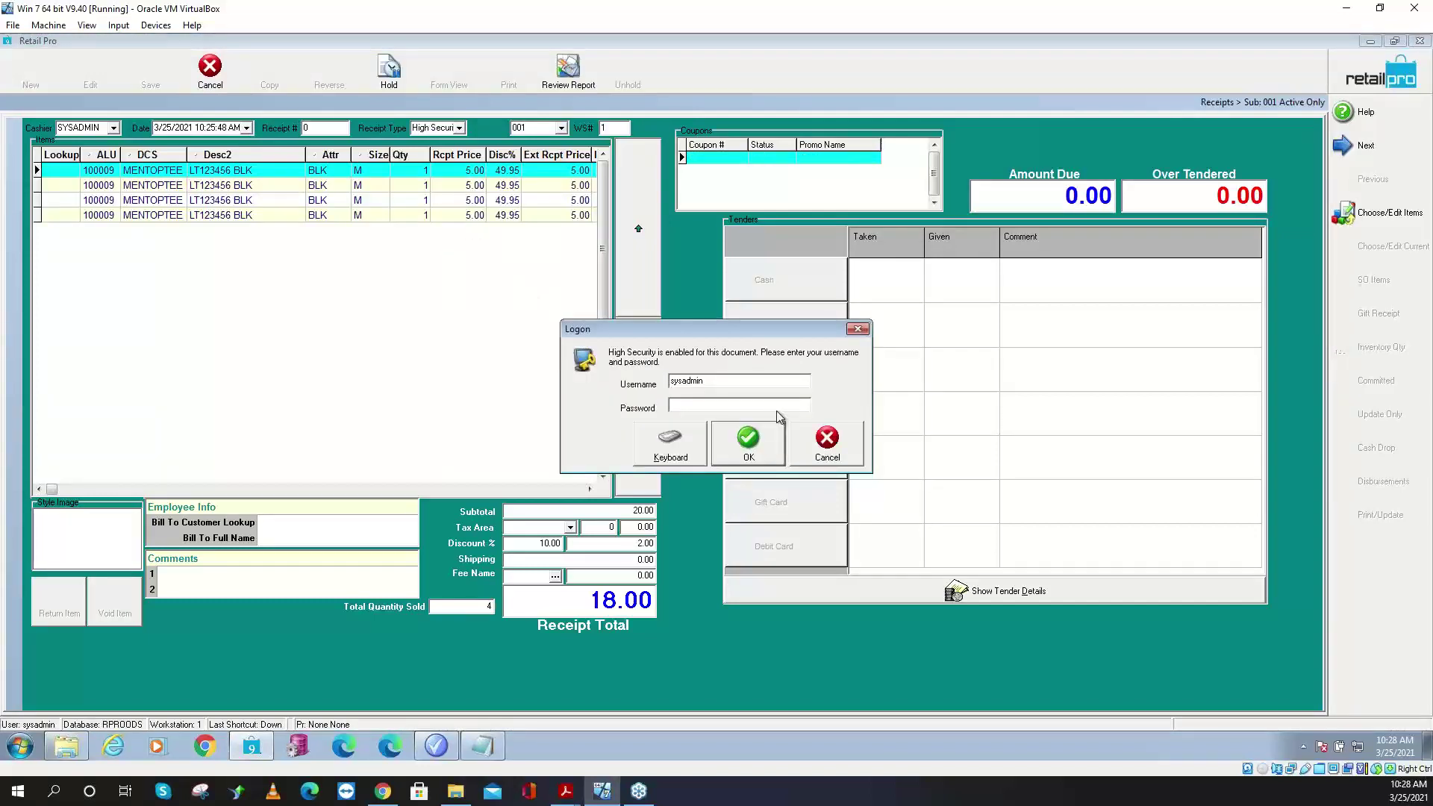
- Log on with the administrator password
{"action": "type", "text": "sysadmin"}
{"action": "key", "text": "Return"}
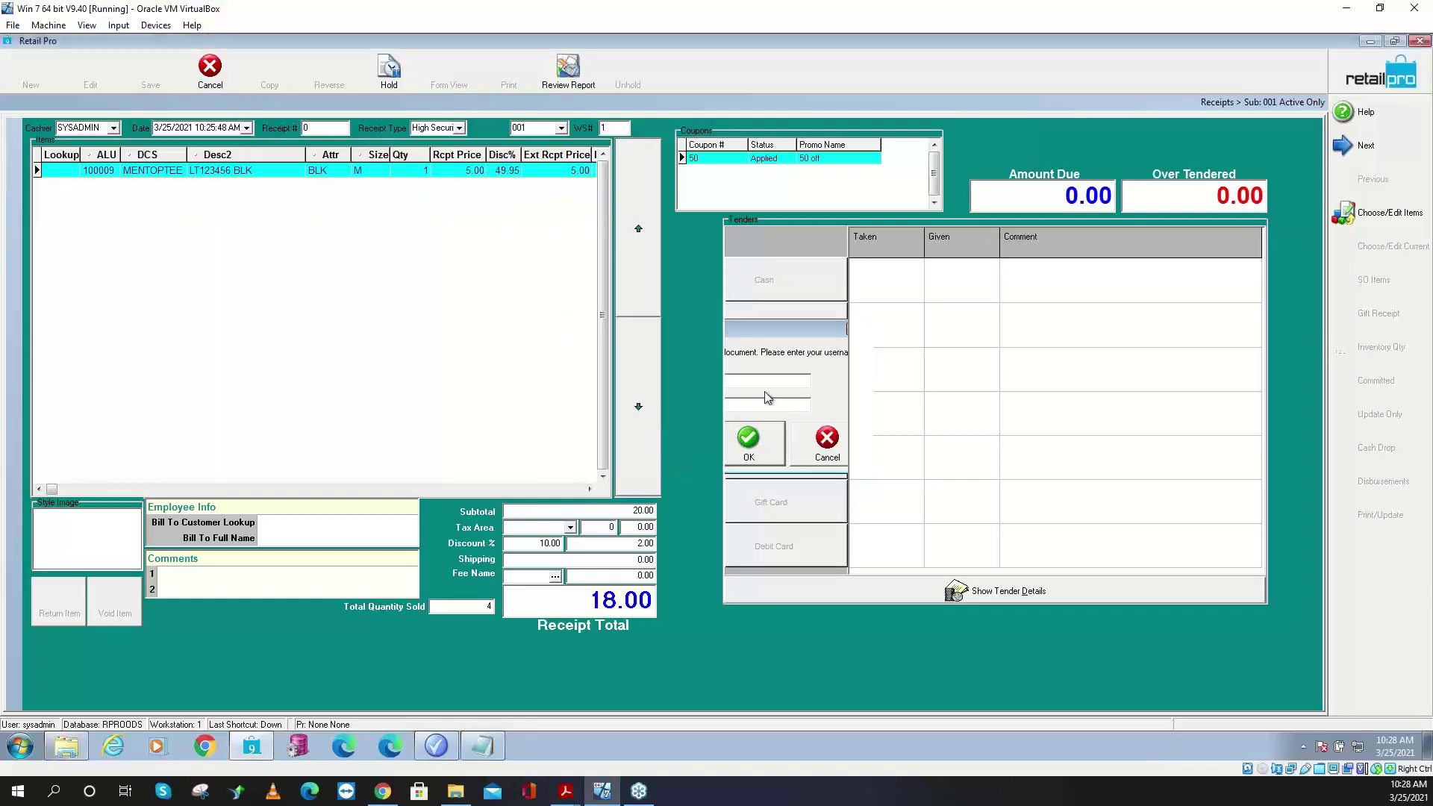
{"action": "left_click", "coordinate": [452, 490]}
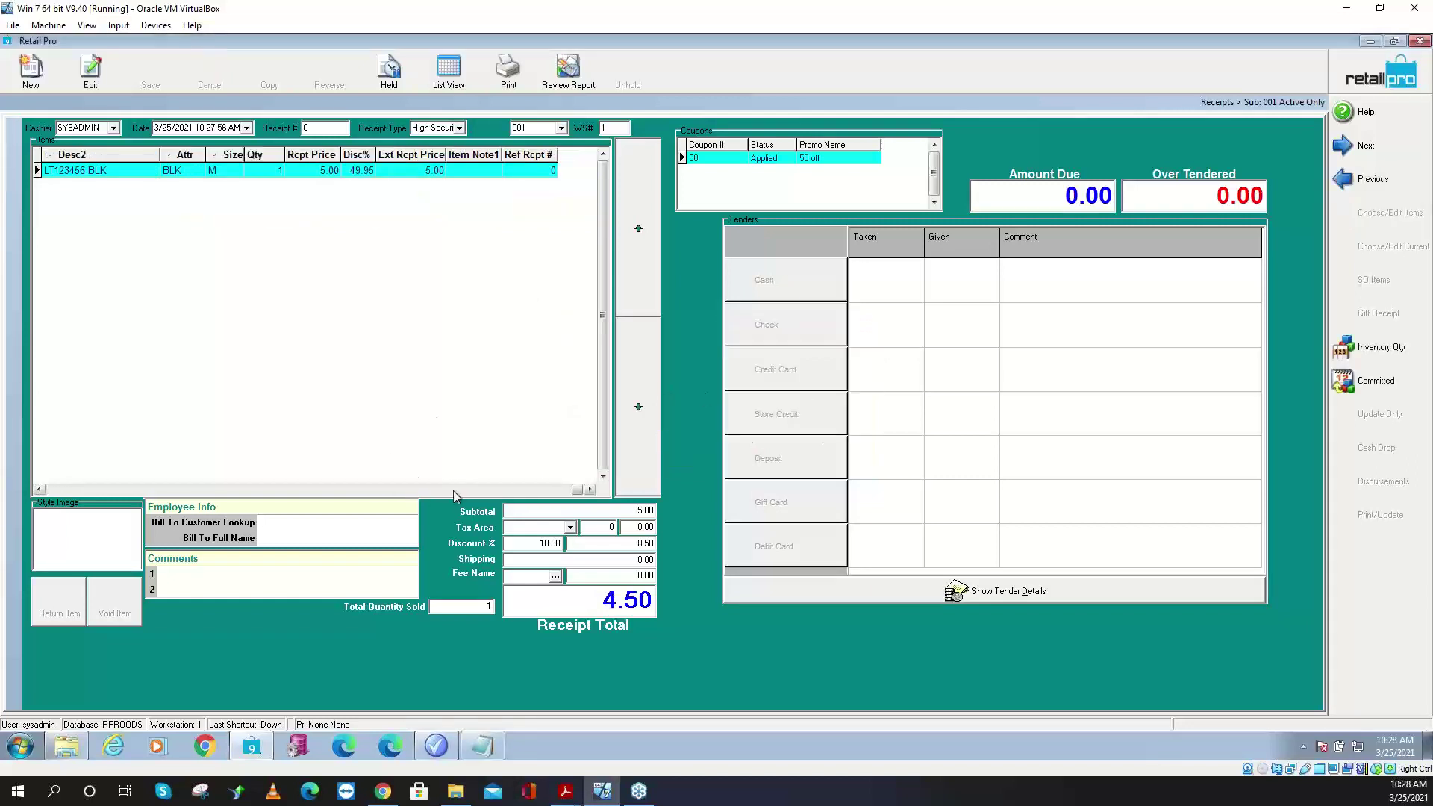
- Open the receipt grid's Page Manager layouts and choose Item Note5 as a column to add
{"action": "right_click", "coordinate": [356, 161]}
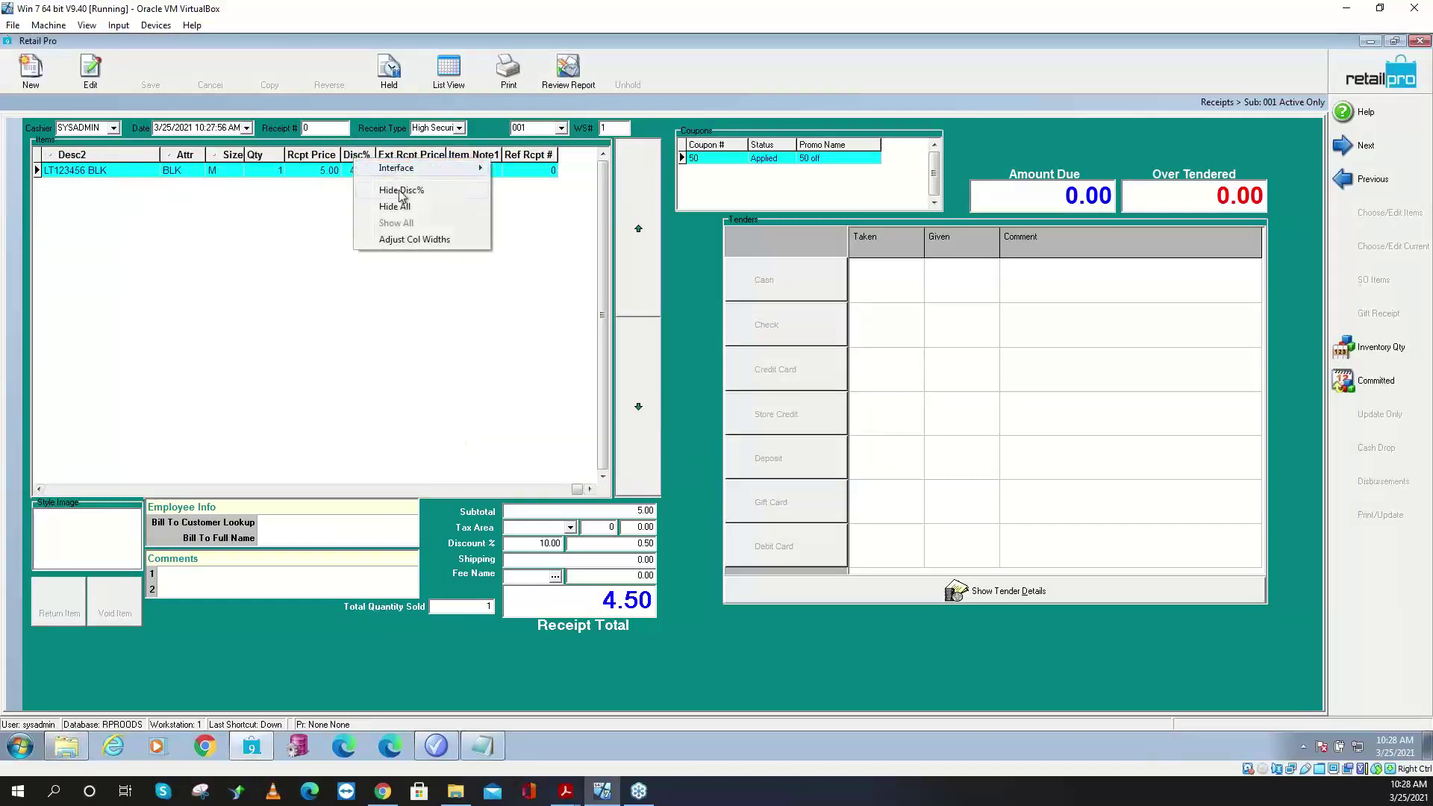
{"action": "mouse_move", "coordinate": [416, 173]}
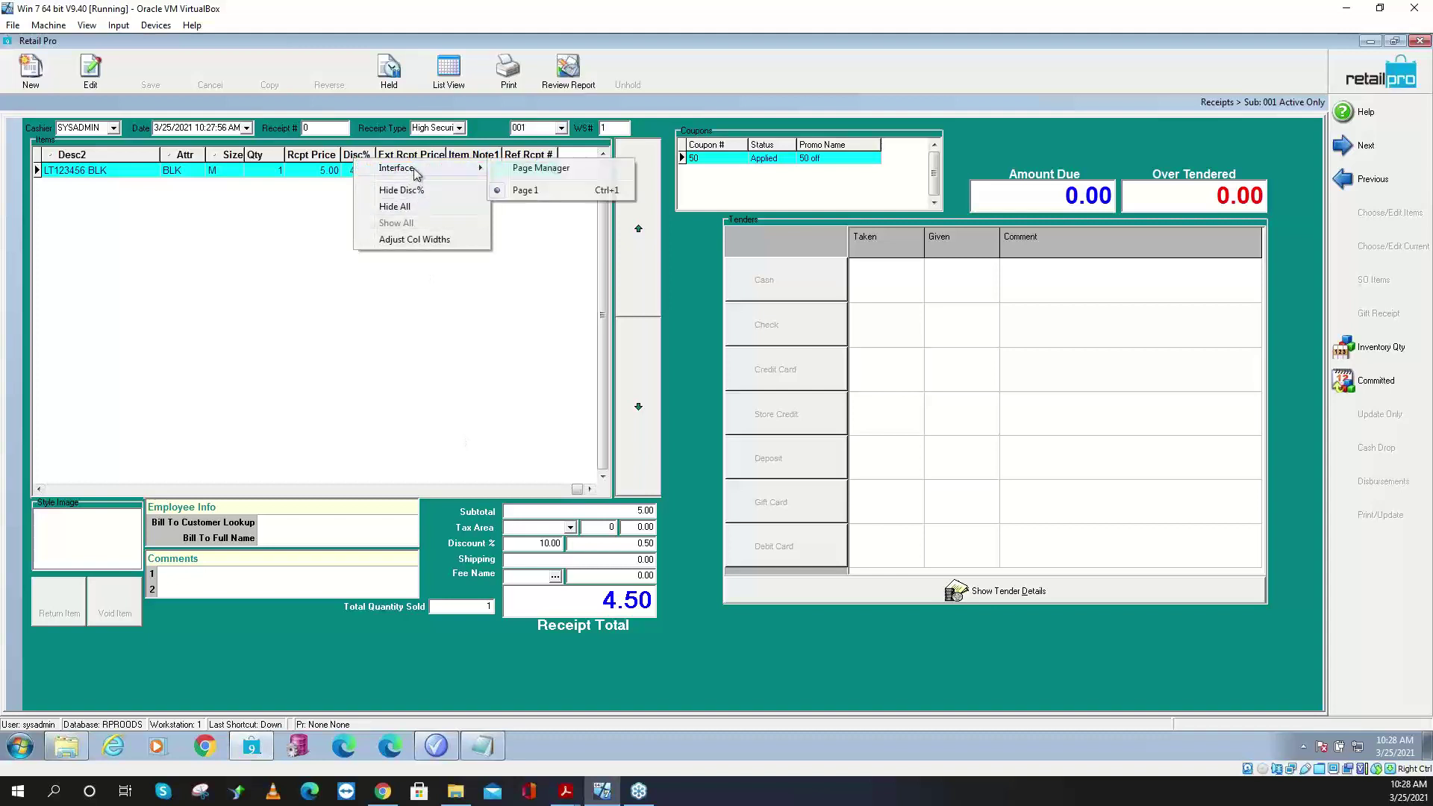
{"action": "left_click", "coordinate": [540, 168]}
{"action": "scroll", "coordinate": [503, 366], "scroll_direction": "down", "scroll_amount": 10}
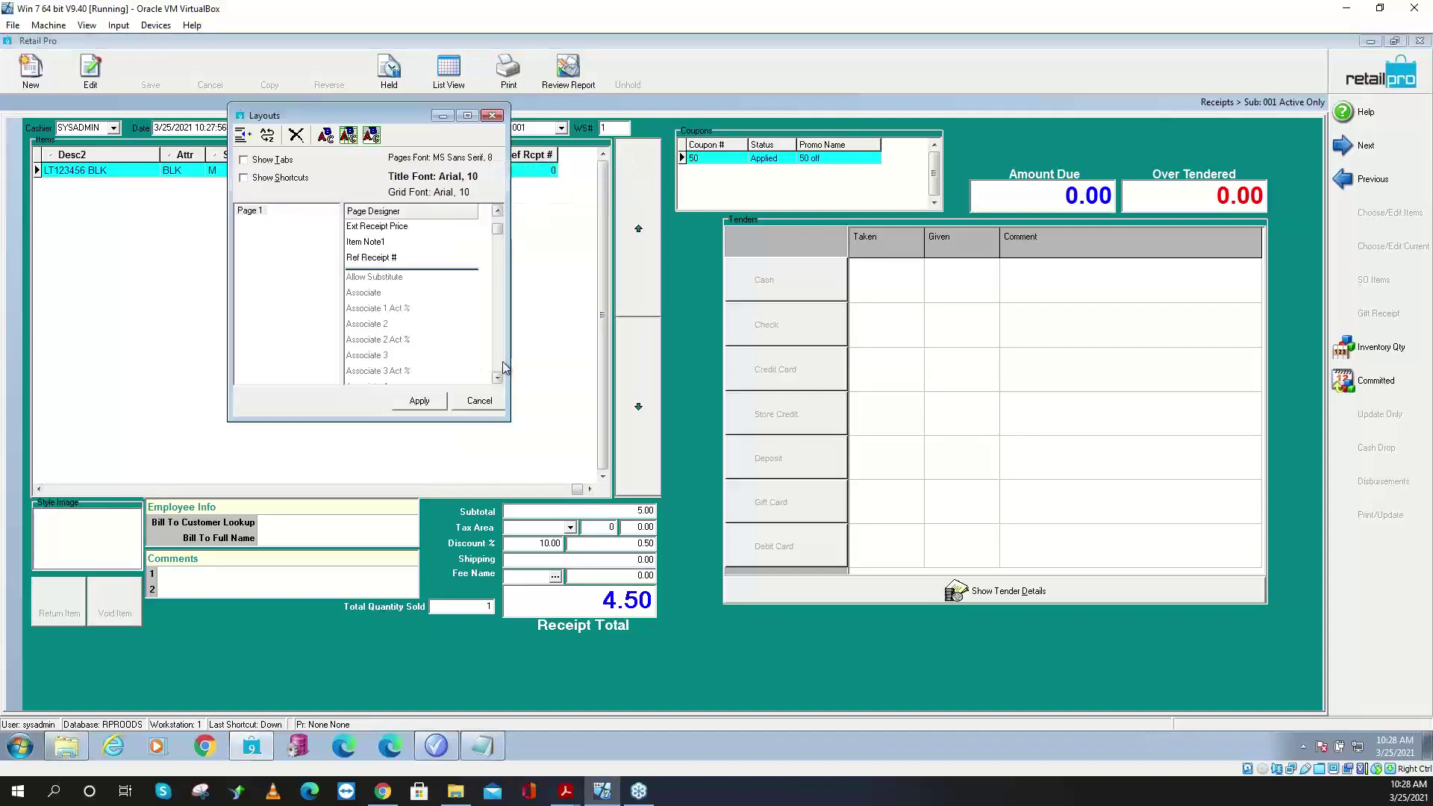
{"action": "scroll", "coordinate": [503, 364], "scroll_direction": "down", "scroll_amount": 12}
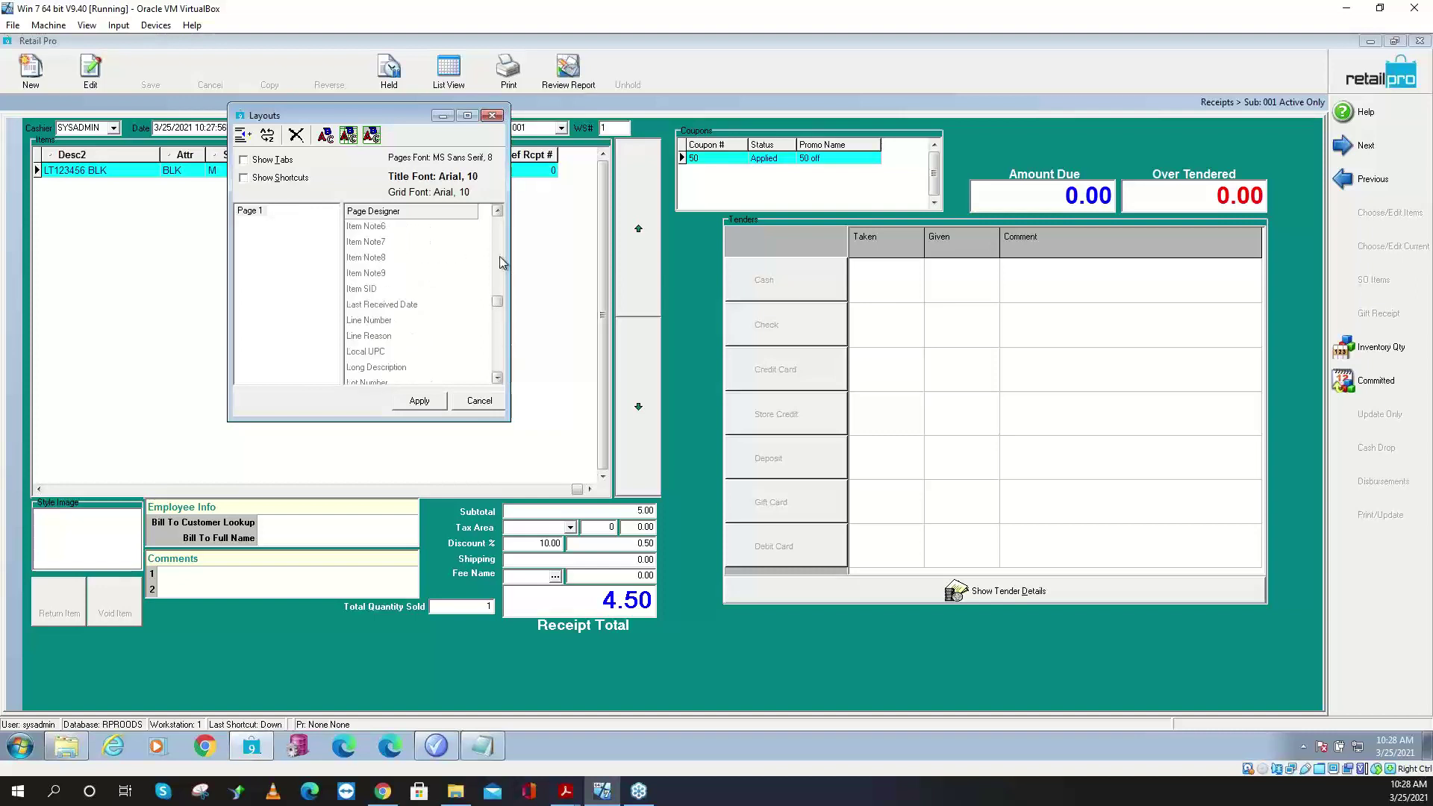
{"action": "left_click", "coordinate": [498, 212]}
{"action": "left_click", "coordinate": [498, 212]}
{"action": "left_click", "coordinate": [498, 212]}
{"action": "left_click", "coordinate": [498, 212]}
{"action": "left_click", "coordinate": [498, 211]}
{"action": "left_click", "coordinate": [498, 212]}
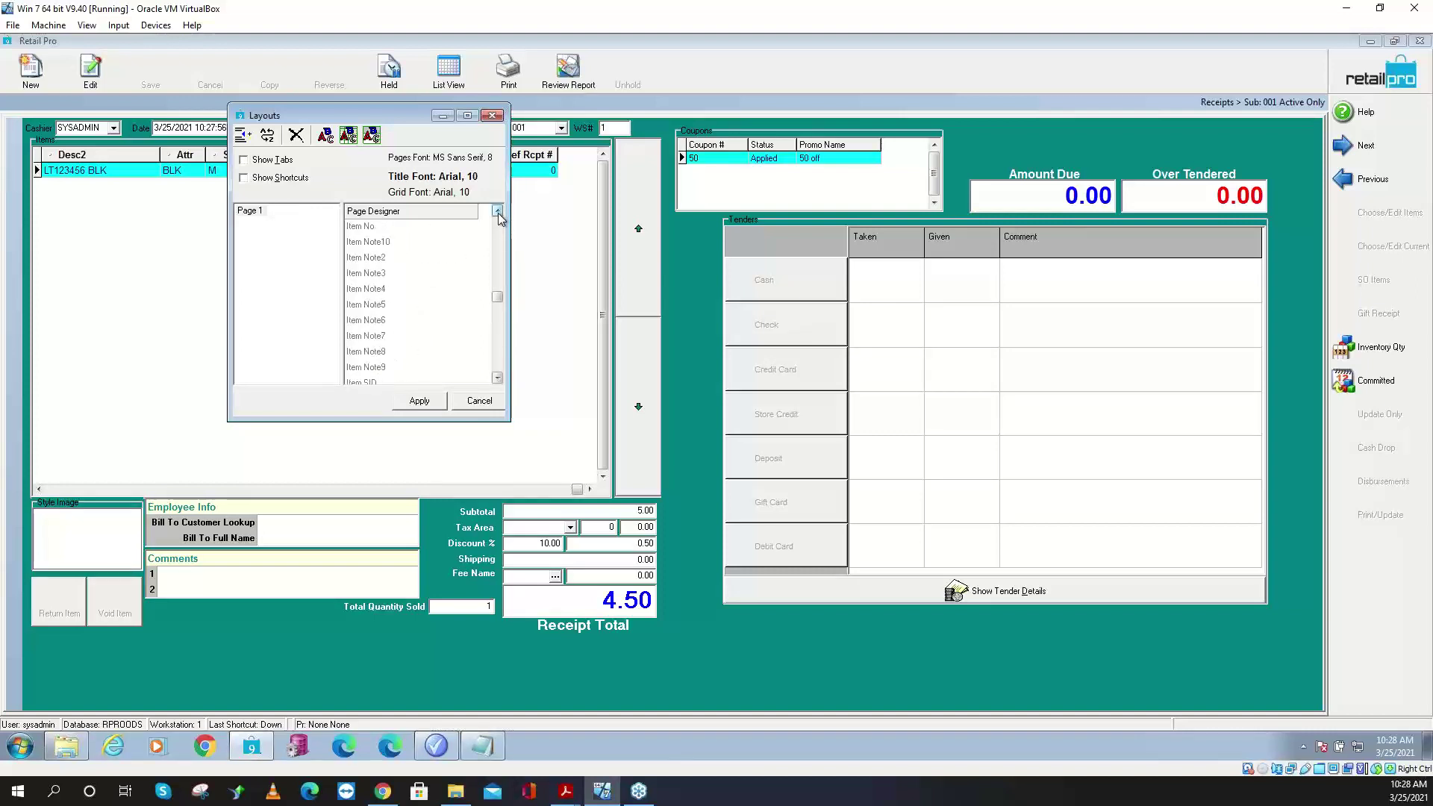
{"action": "left_click", "coordinate": [380, 305]}
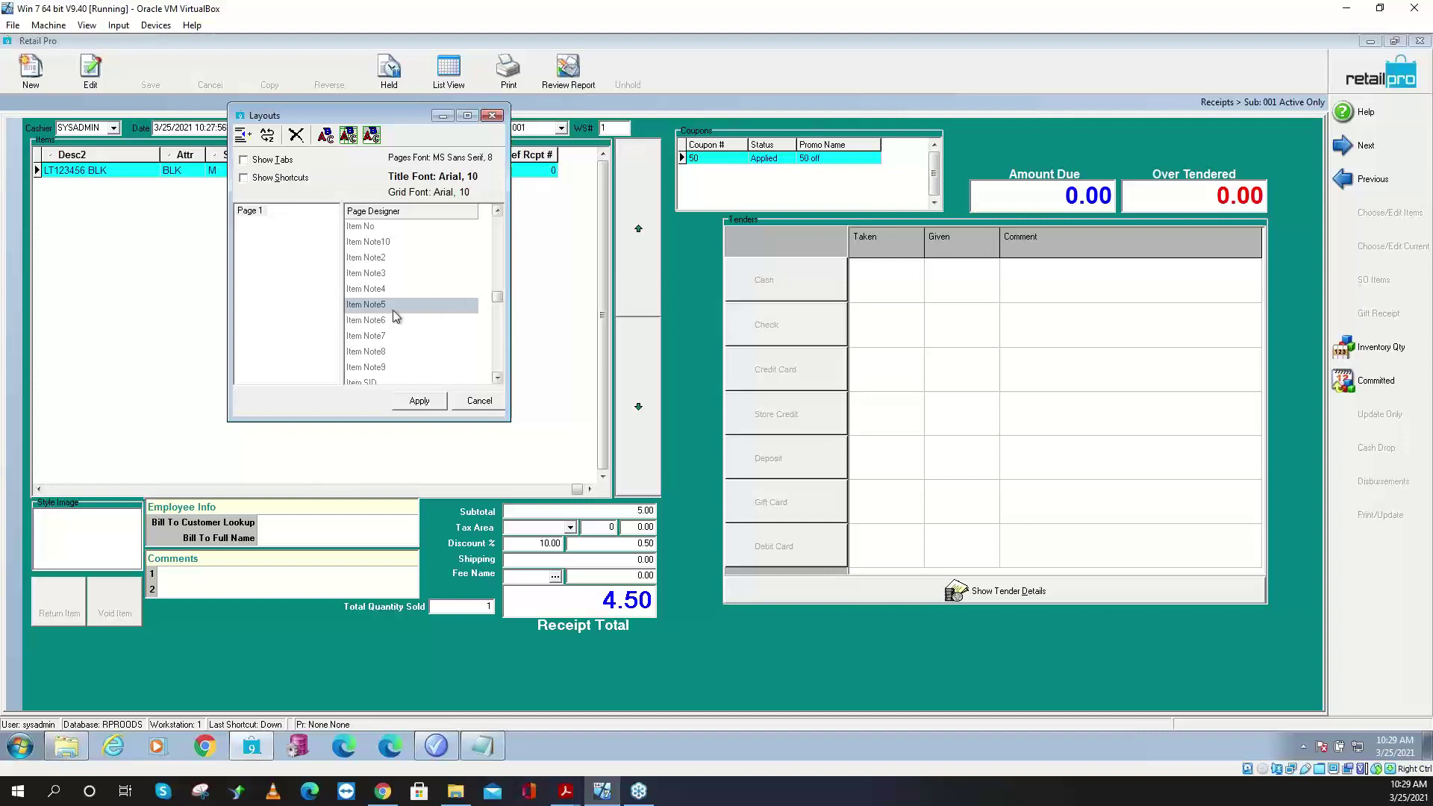
- Apply the layout and view the tee line's Item Note5 value, 50 off
{"action": "left_click", "coordinate": [413, 401]}
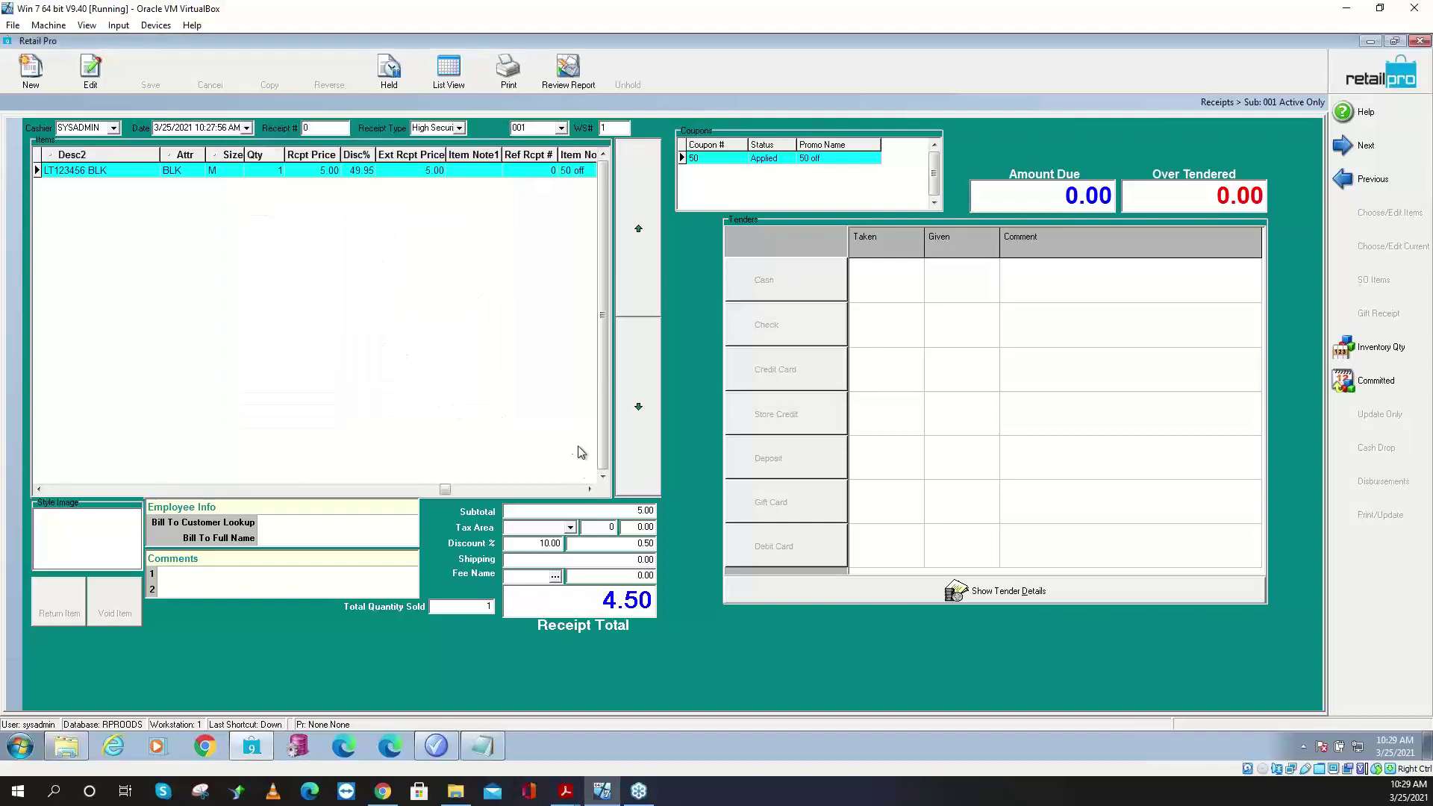
{"action": "left_click", "coordinate": [575, 490]}
{"action": "key", "text": "F2"}
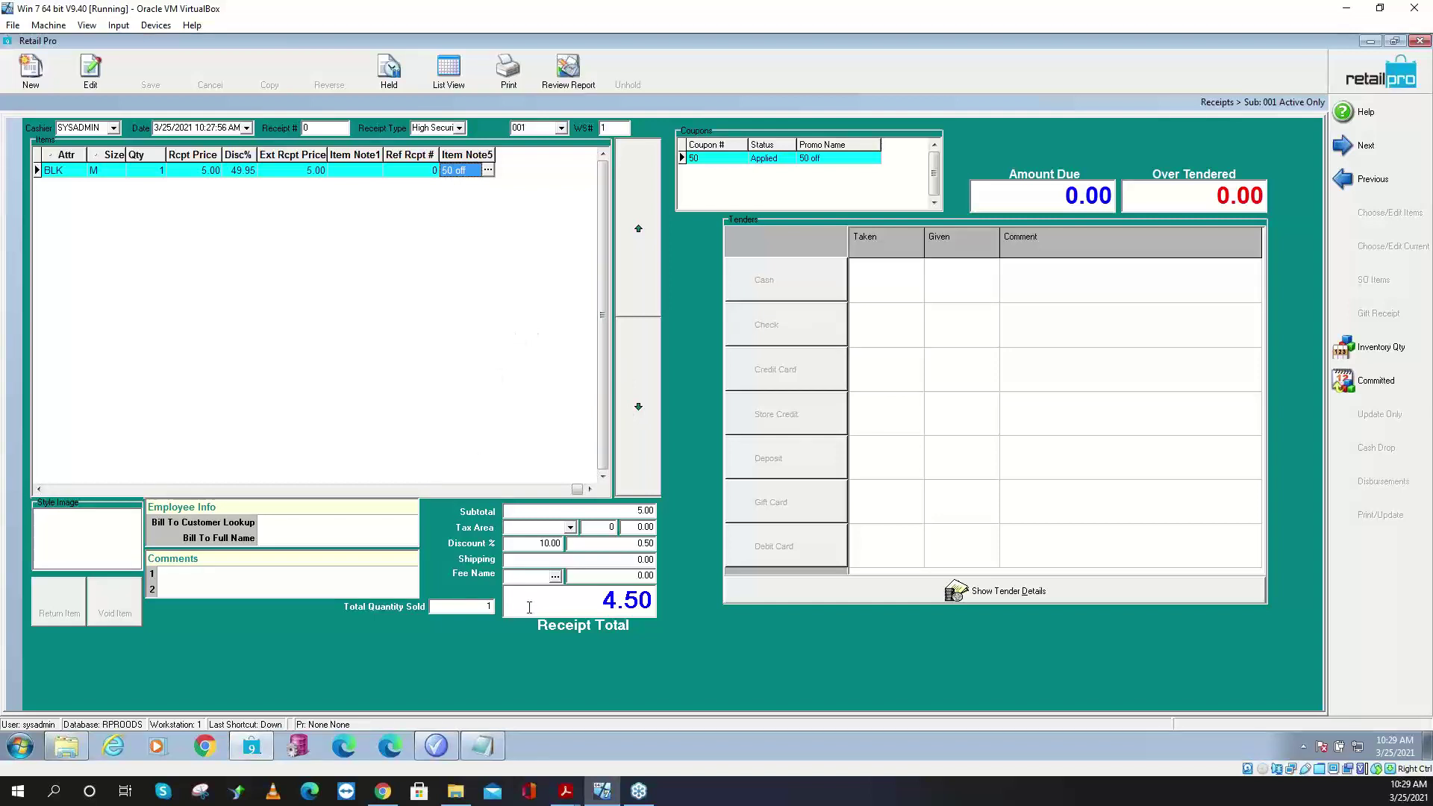
{"action": "left_click", "coordinate": [432, 750]}
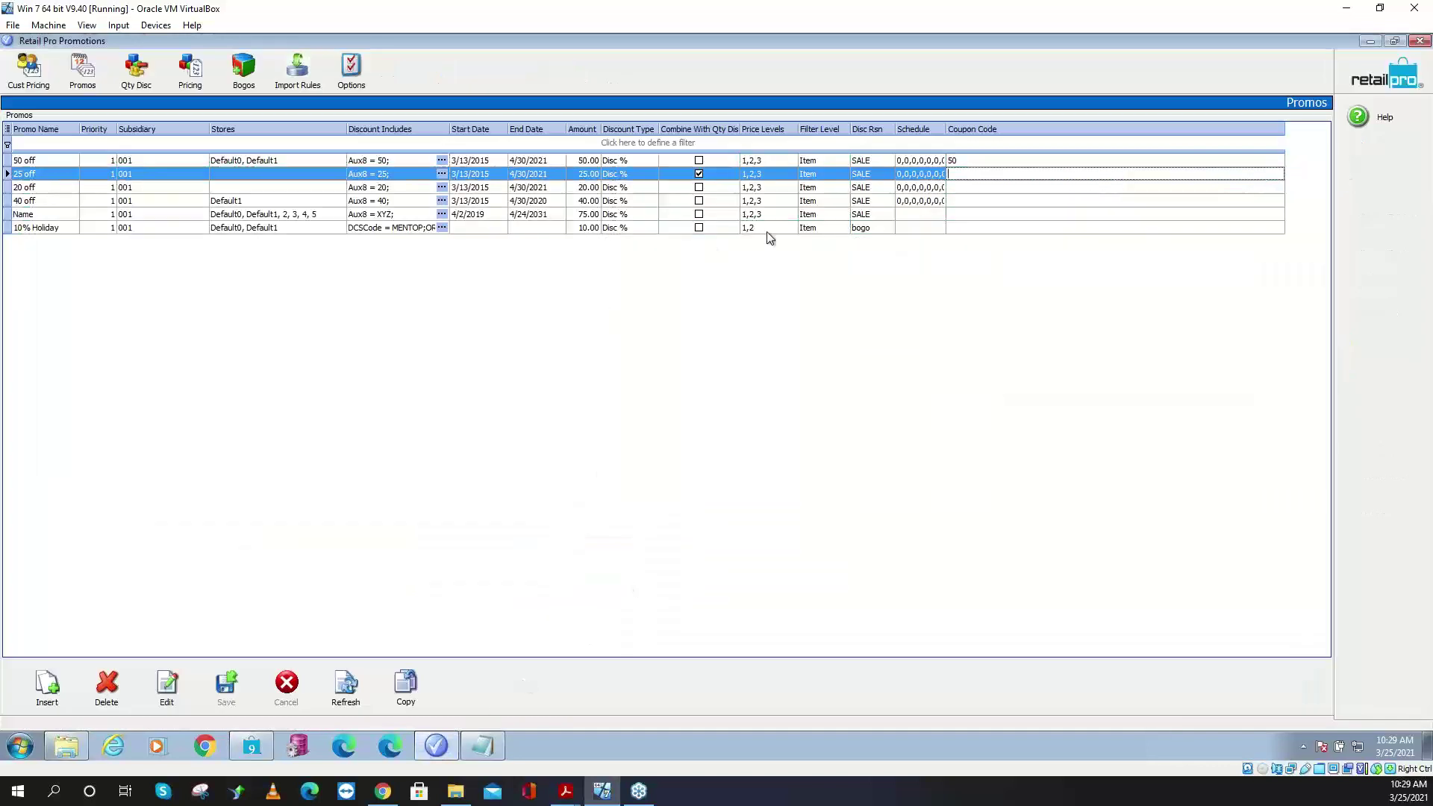
- Select the 50 off promo's coupon code 50, briefly switching to the receipt and back
{"action": "left_click", "coordinate": [979, 161]}
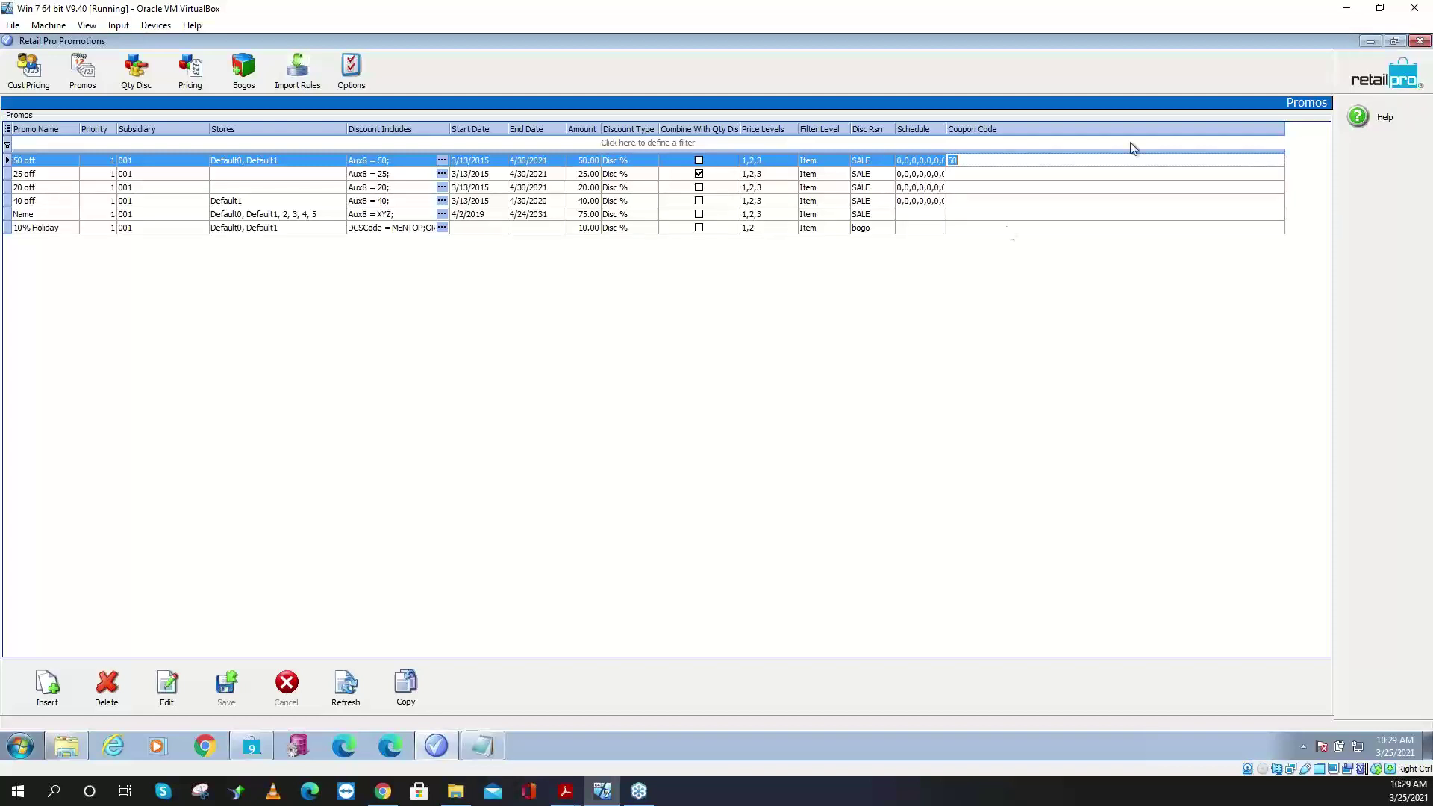
{"action": "left_click", "coordinate": [977, 157]}
{"action": "double_click", "coordinate": [977, 157]}
{"action": "left_click", "coordinate": [437, 746]}
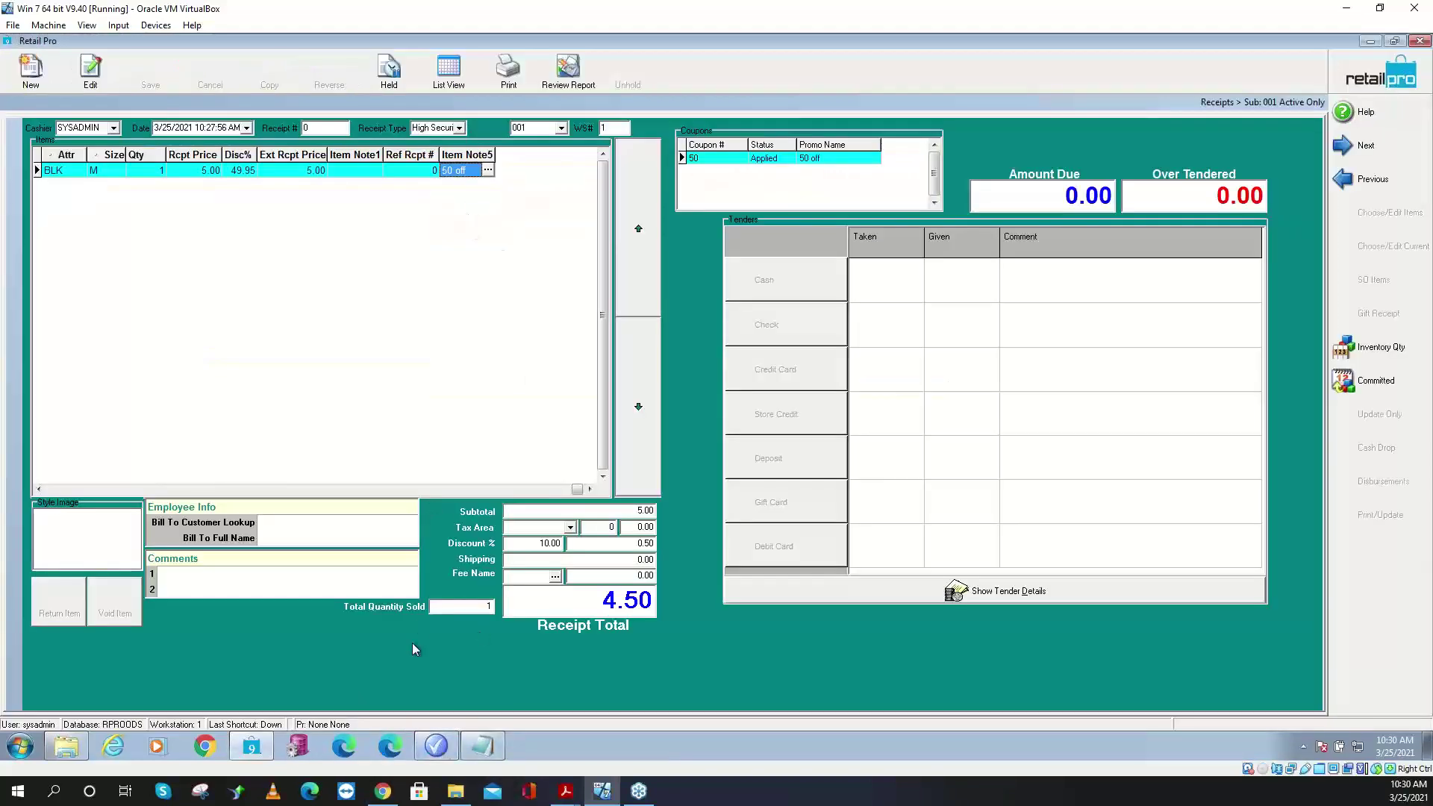
{"action": "left_click", "coordinate": [436, 745]}
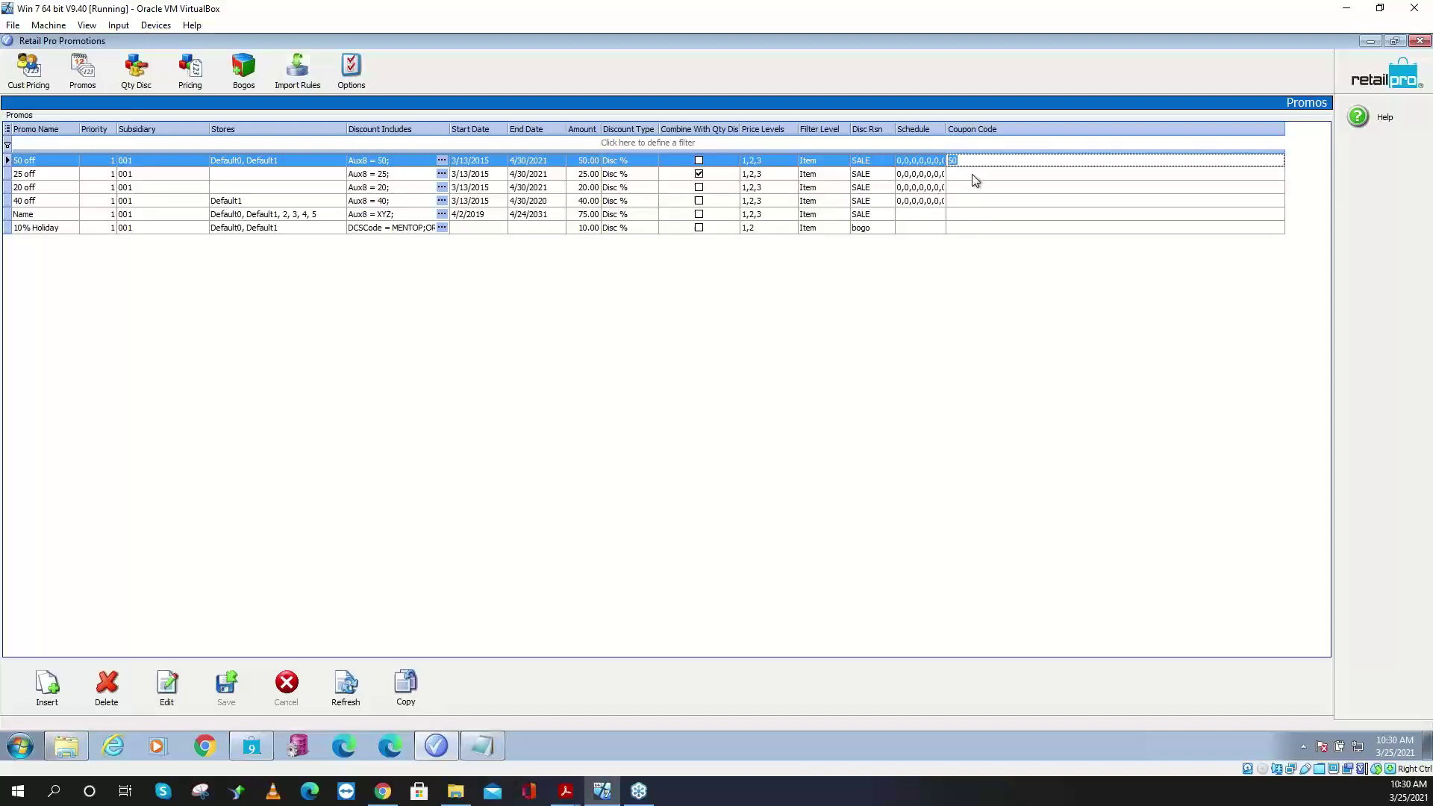
- Inspect the 3for5mag qty discount's include and apply filters and its 3 to 999 quantity range
{"action": "left_click", "coordinate": [133, 84]}
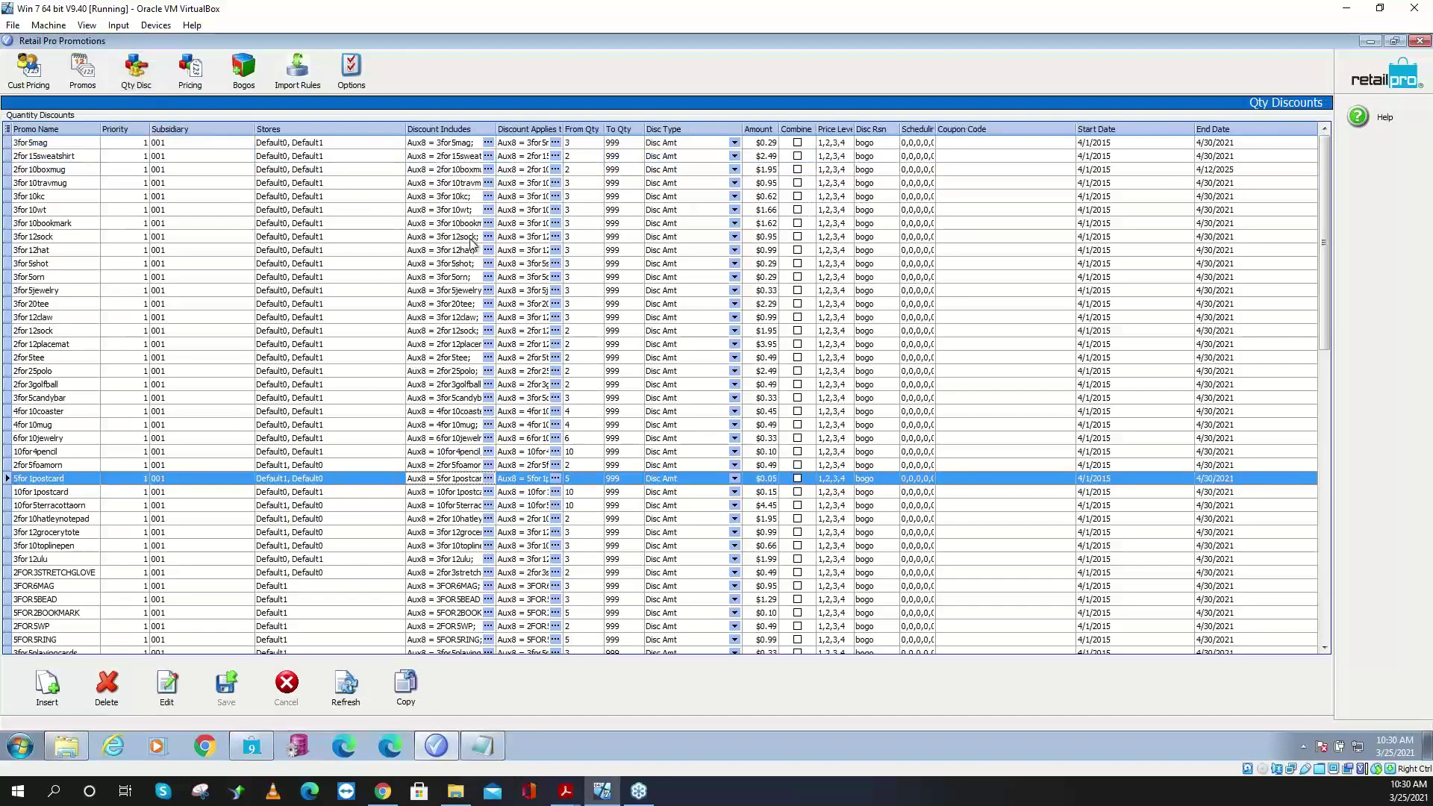
{"action": "left_click", "coordinate": [453, 147]}
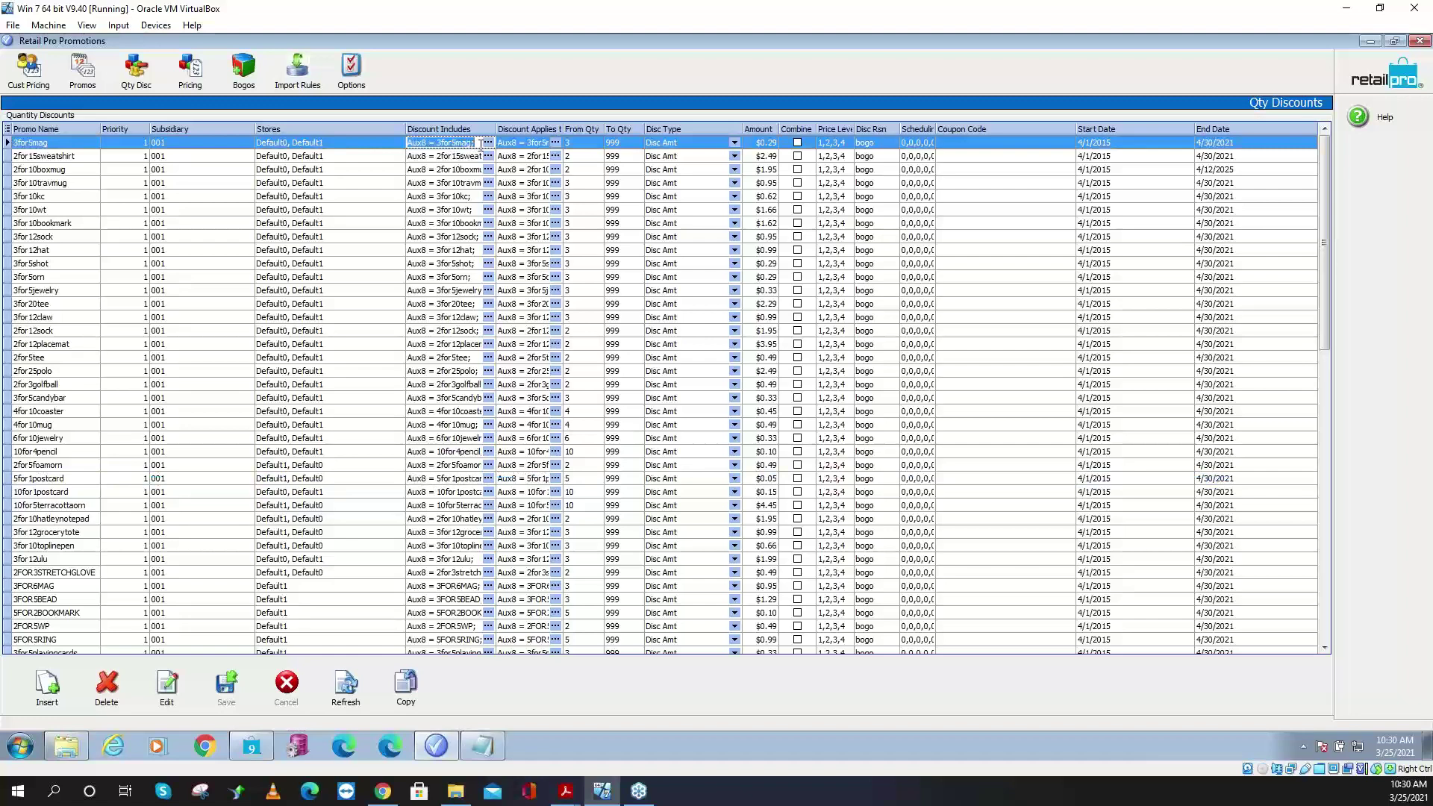
{"action": "left_click", "coordinate": [521, 146]}
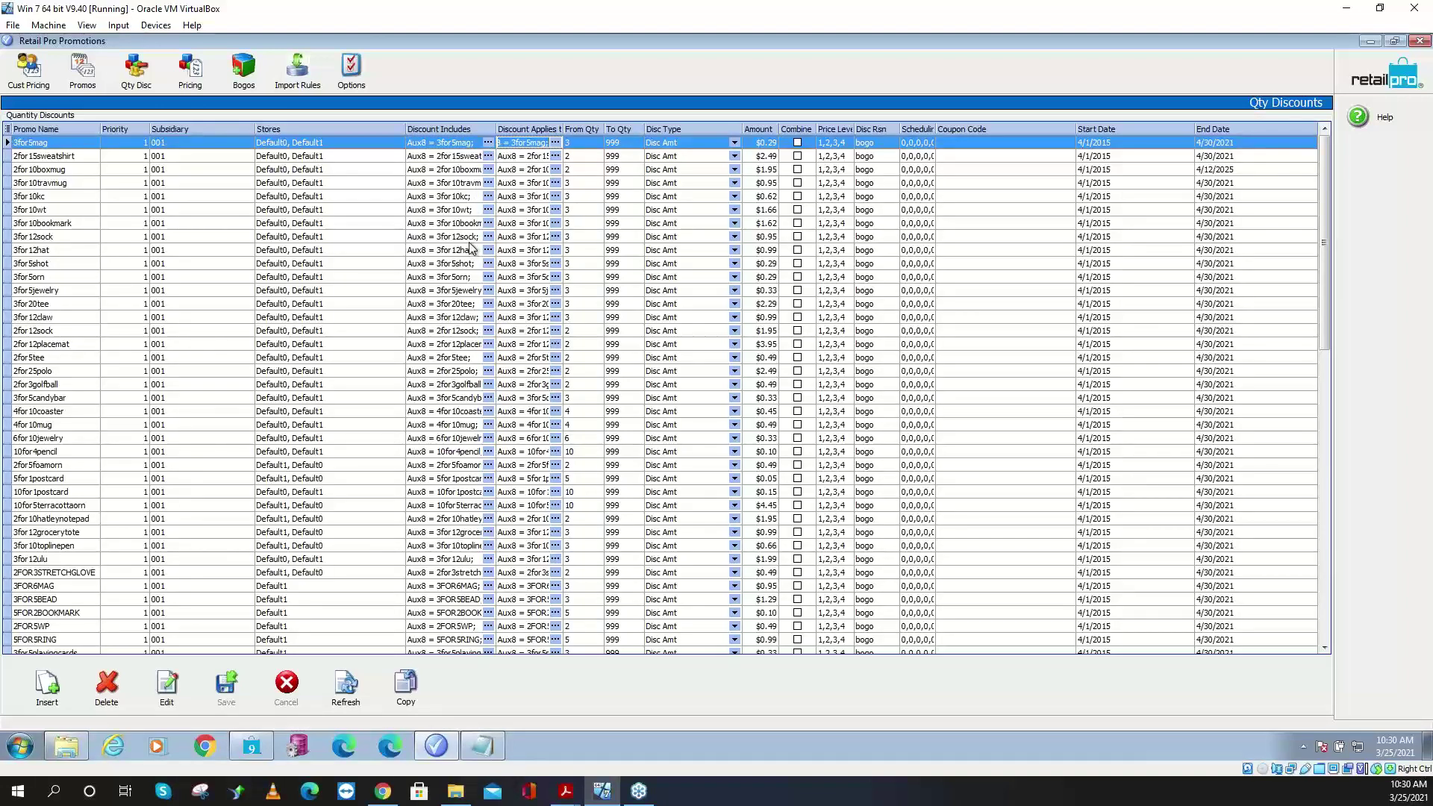
{"action": "left_click", "coordinate": [573, 144]}
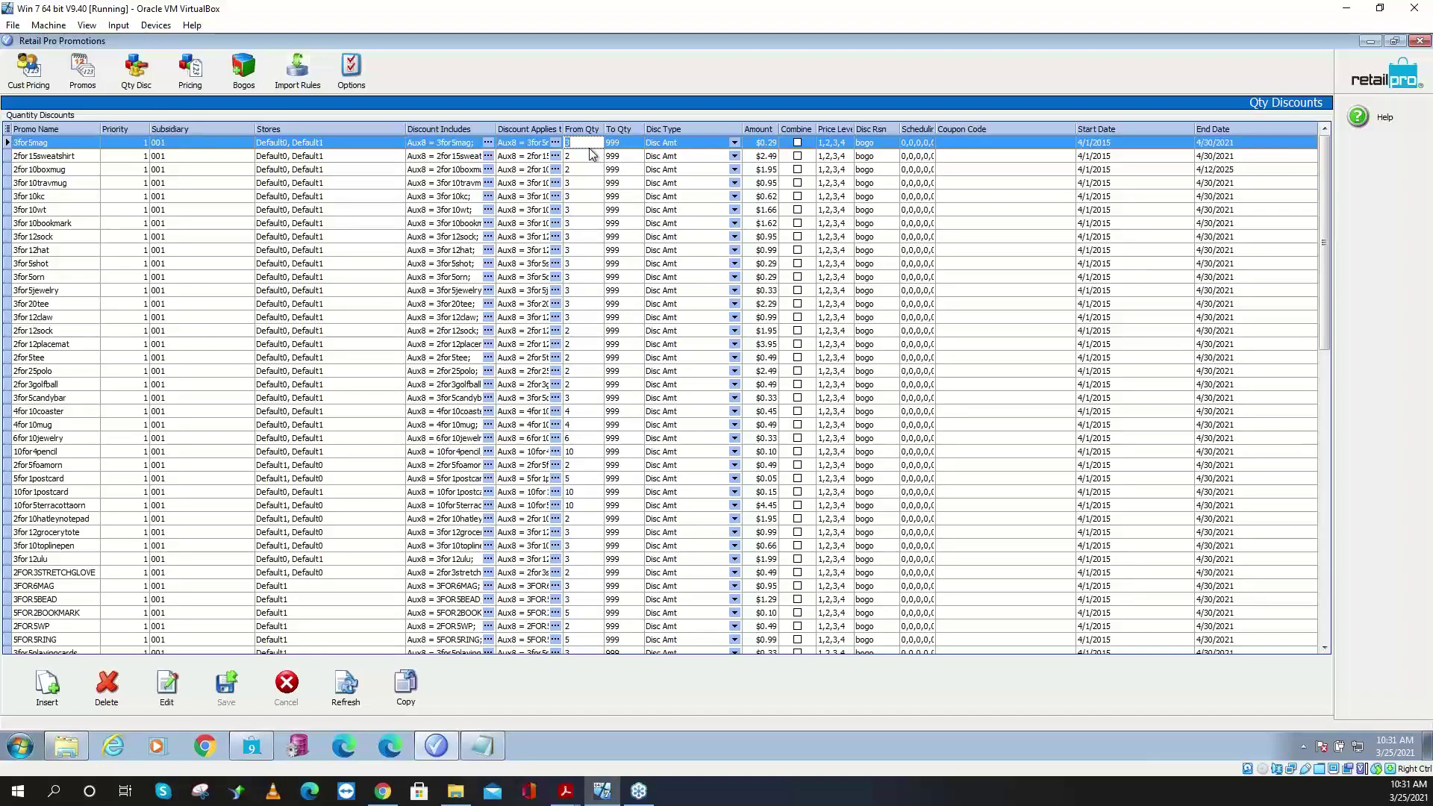
{"action": "left_click", "coordinate": [593, 157]}
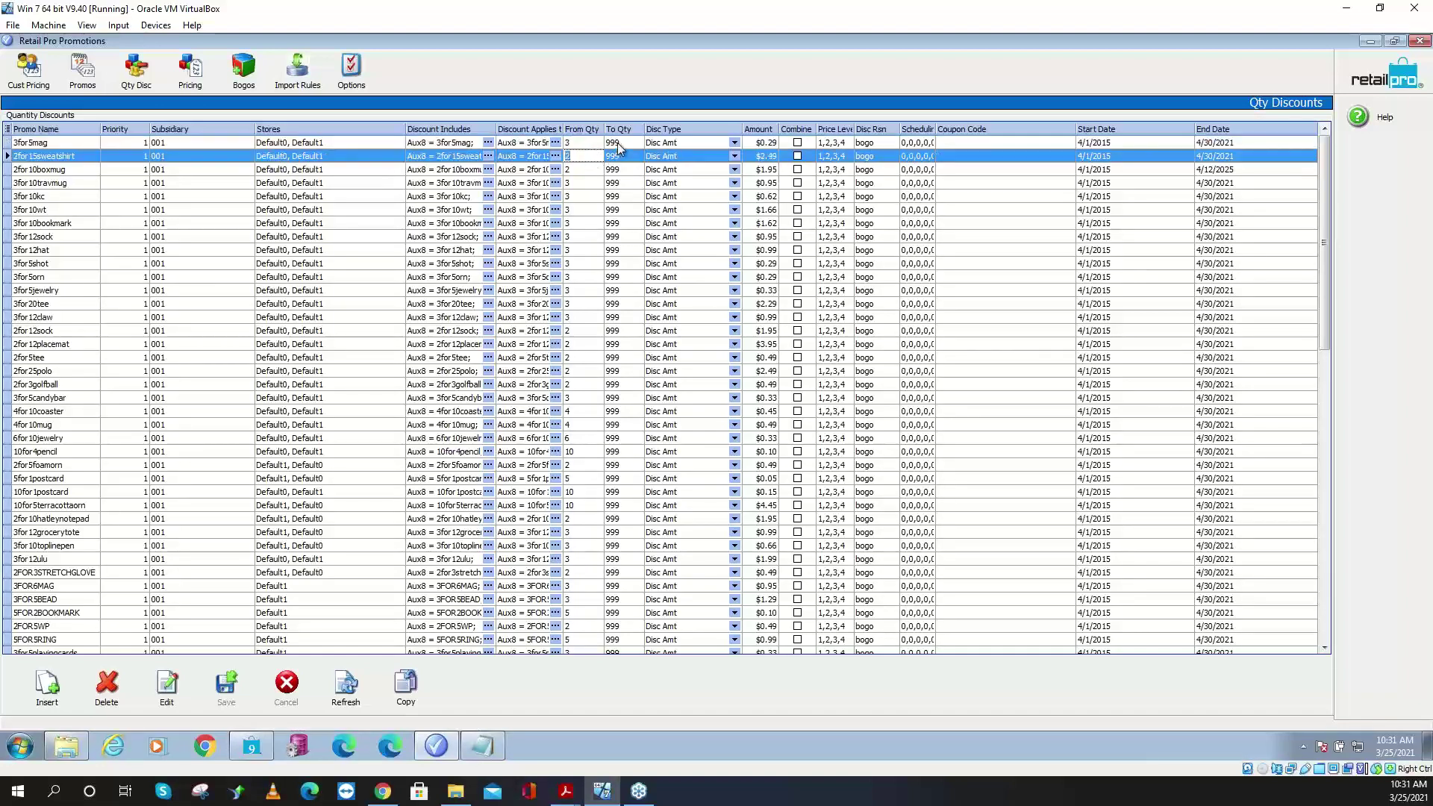
{"action": "left_click", "coordinate": [617, 142]}
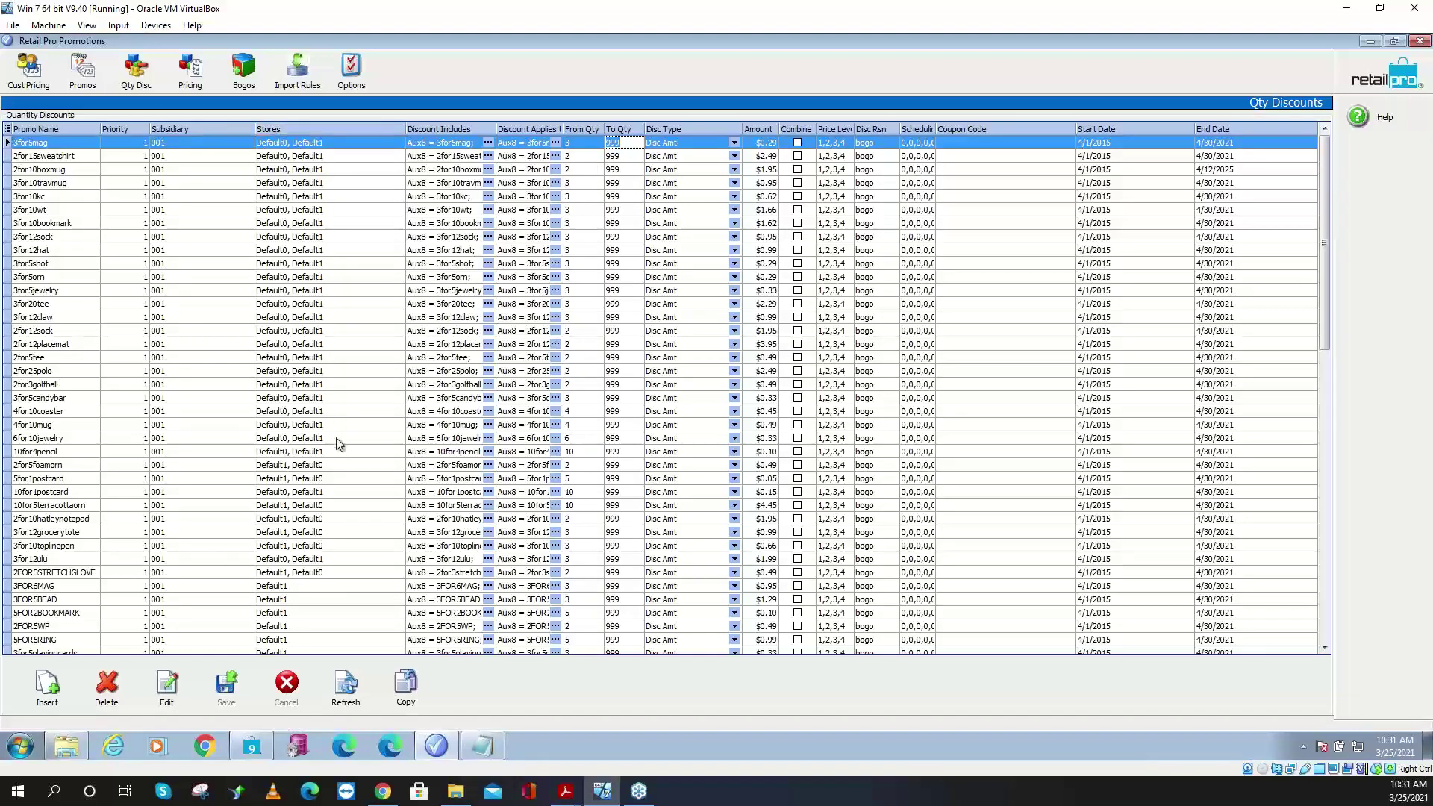
{"action": "left_click", "coordinate": [243, 73]}
- Open and close the 5.99 SALE item filter under Special Pricing, then show the Bogos list
{"action": "left_click", "coordinate": [190, 68]}
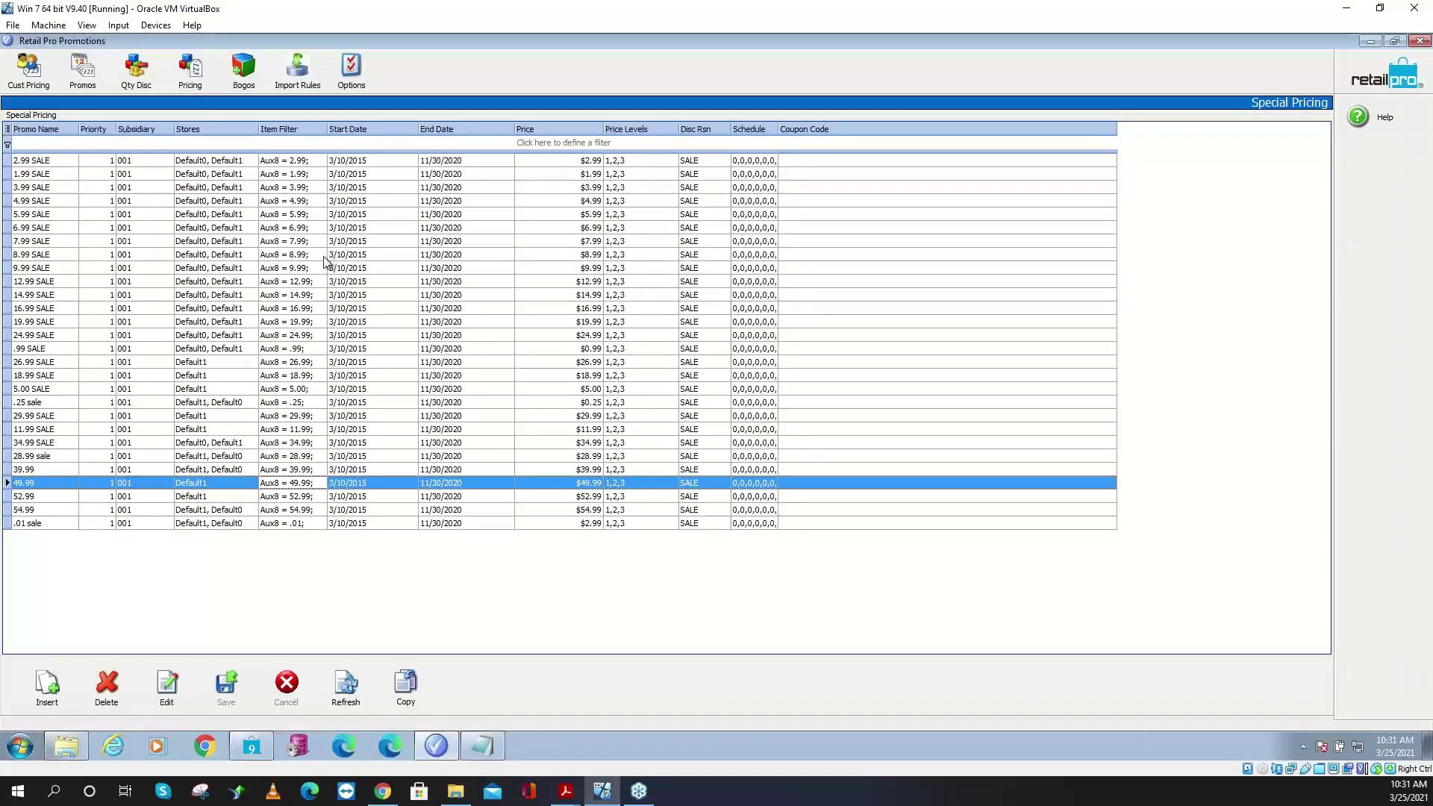
{"action": "left_click", "coordinate": [316, 216]}
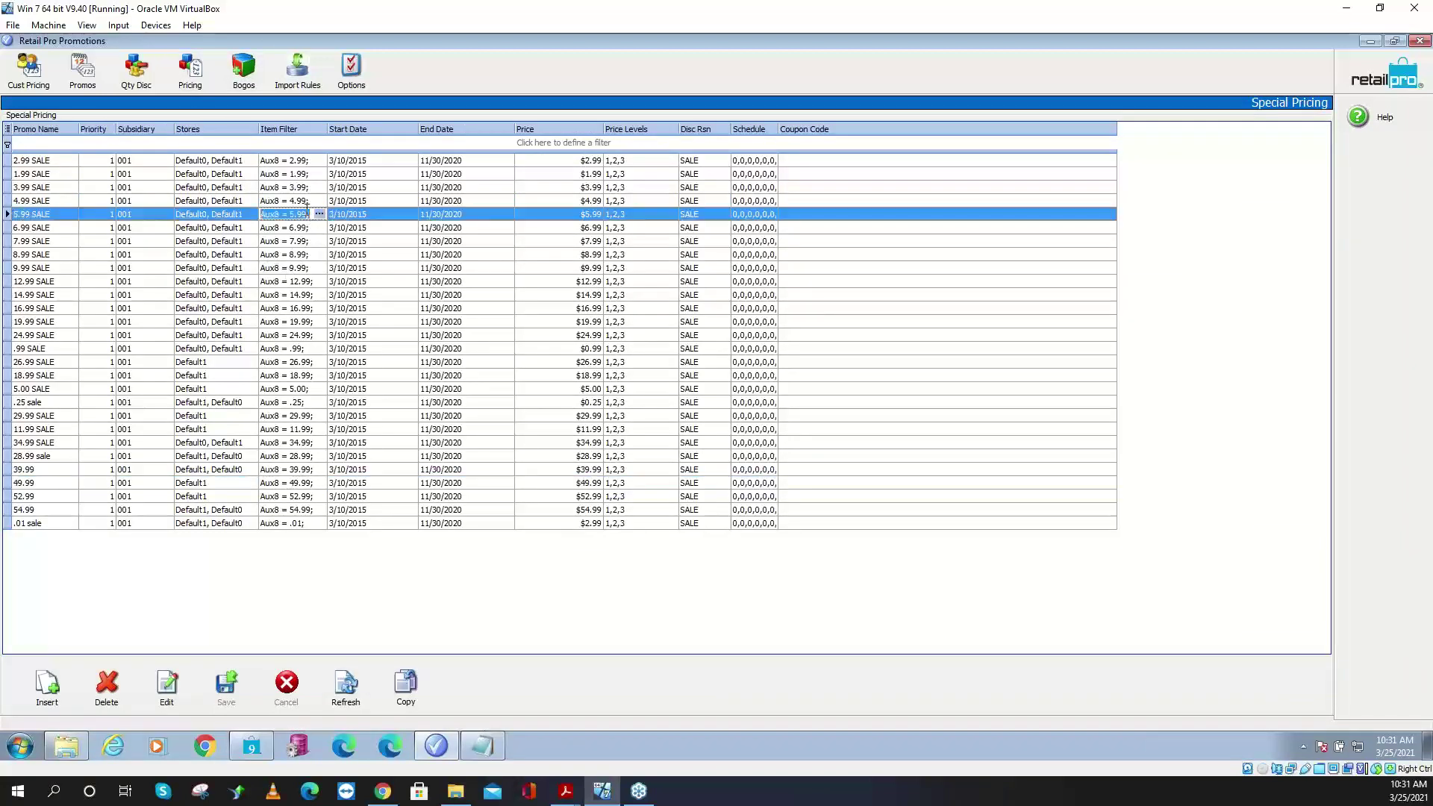
{"action": "left_click", "coordinate": [320, 215]}
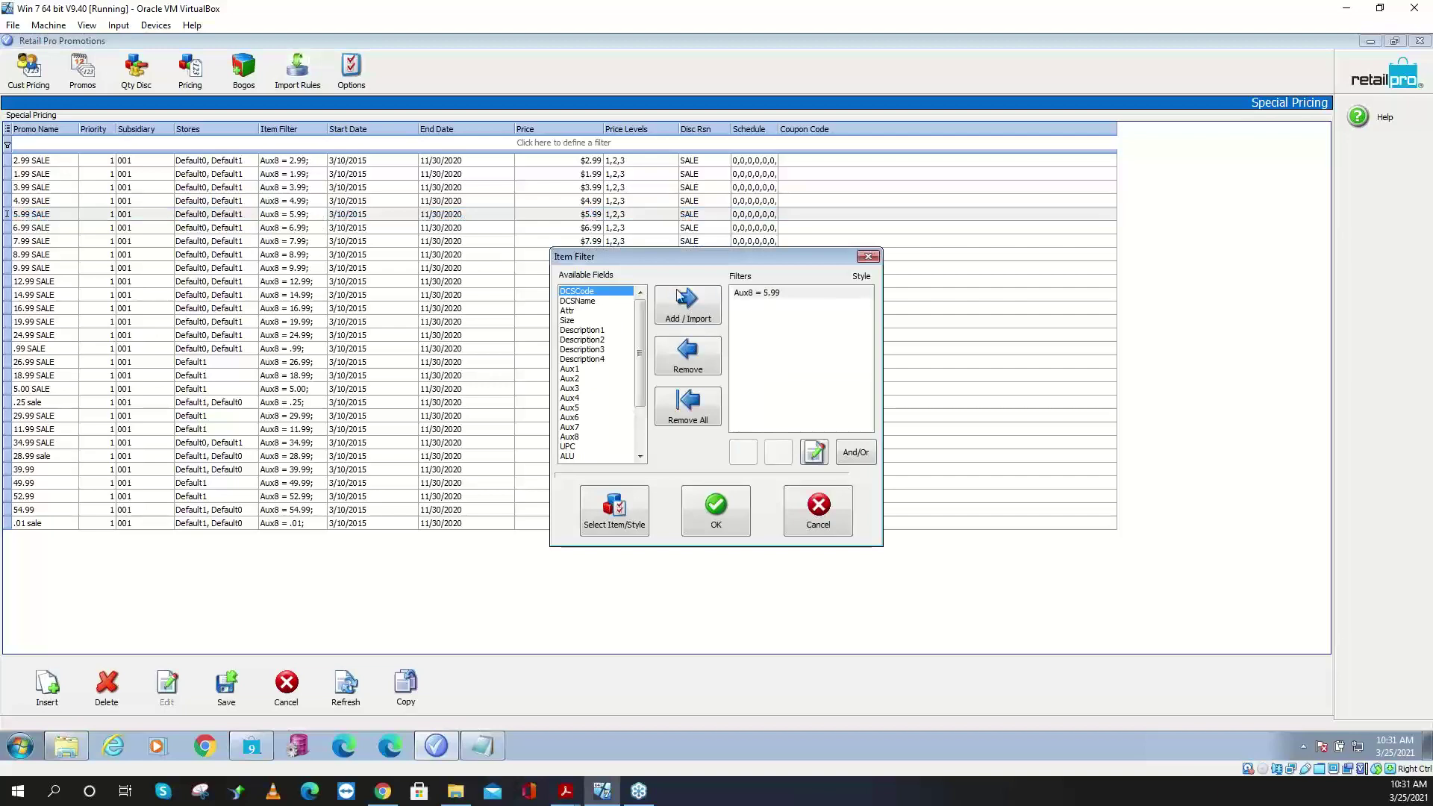
{"action": "left_click", "coordinate": [868, 258]}
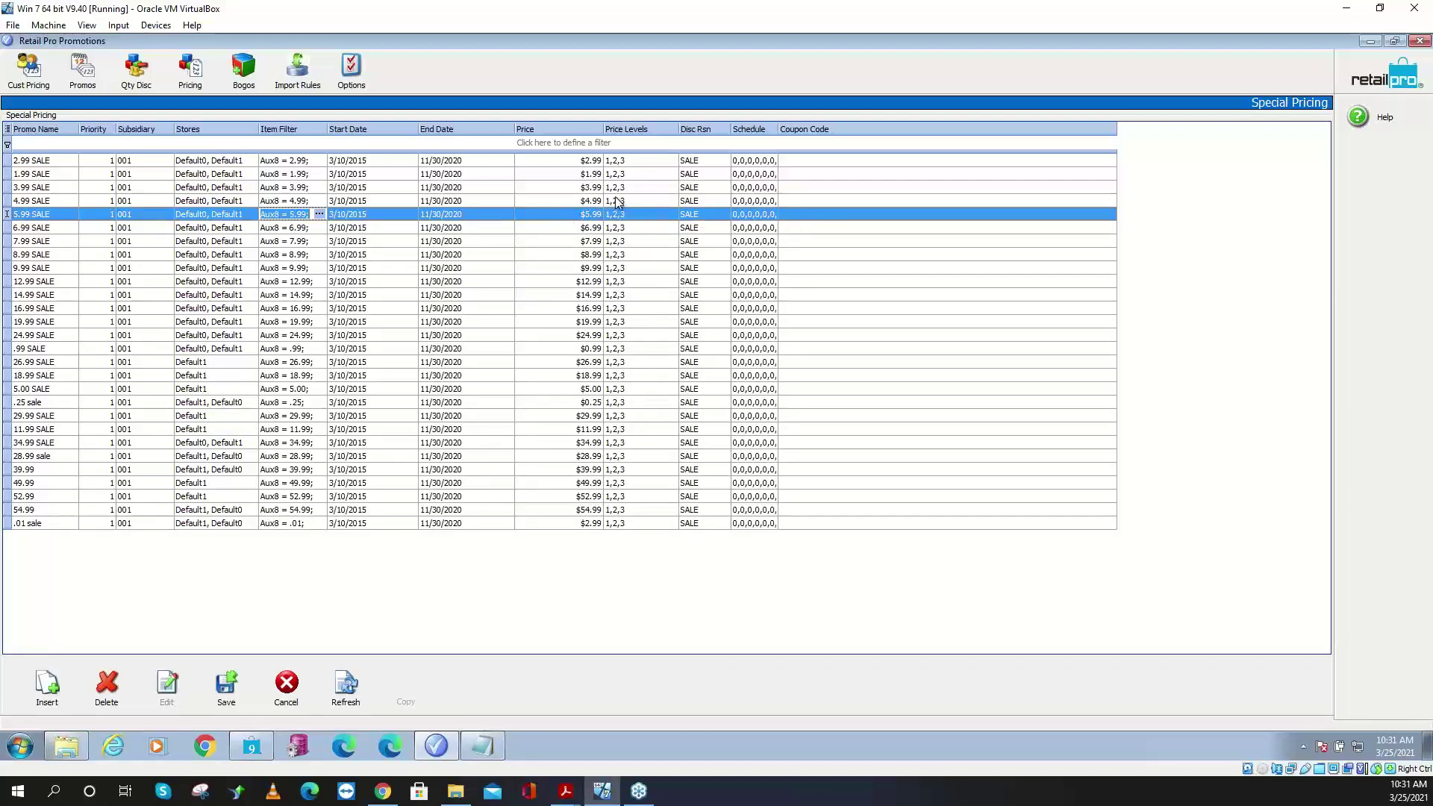
{"action": "left_click", "coordinate": [244, 74]}
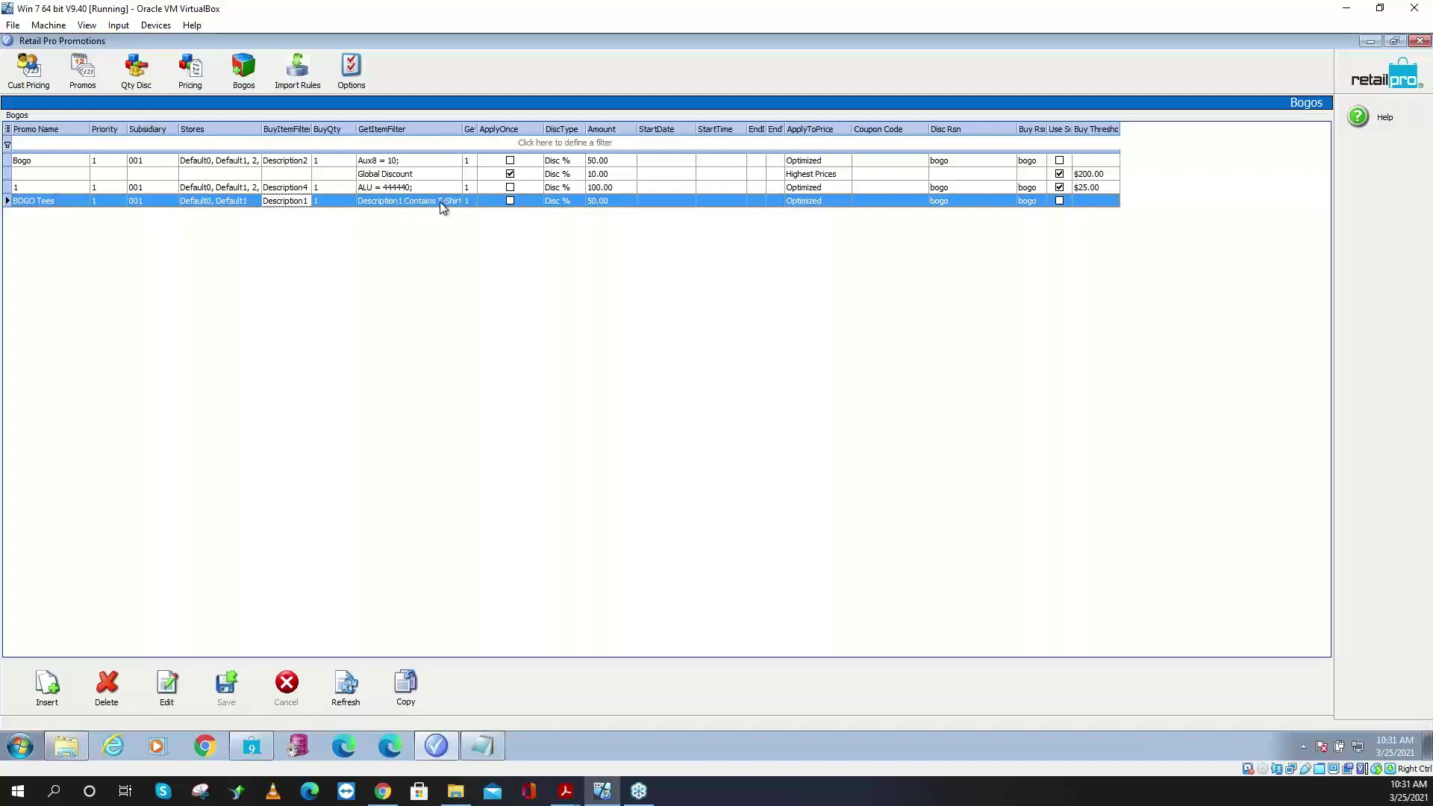
- Try to edit the Global Discount filter and add a row, dismissing both unsaved-changes errors
{"action": "left_click", "coordinate": [427, 172]}
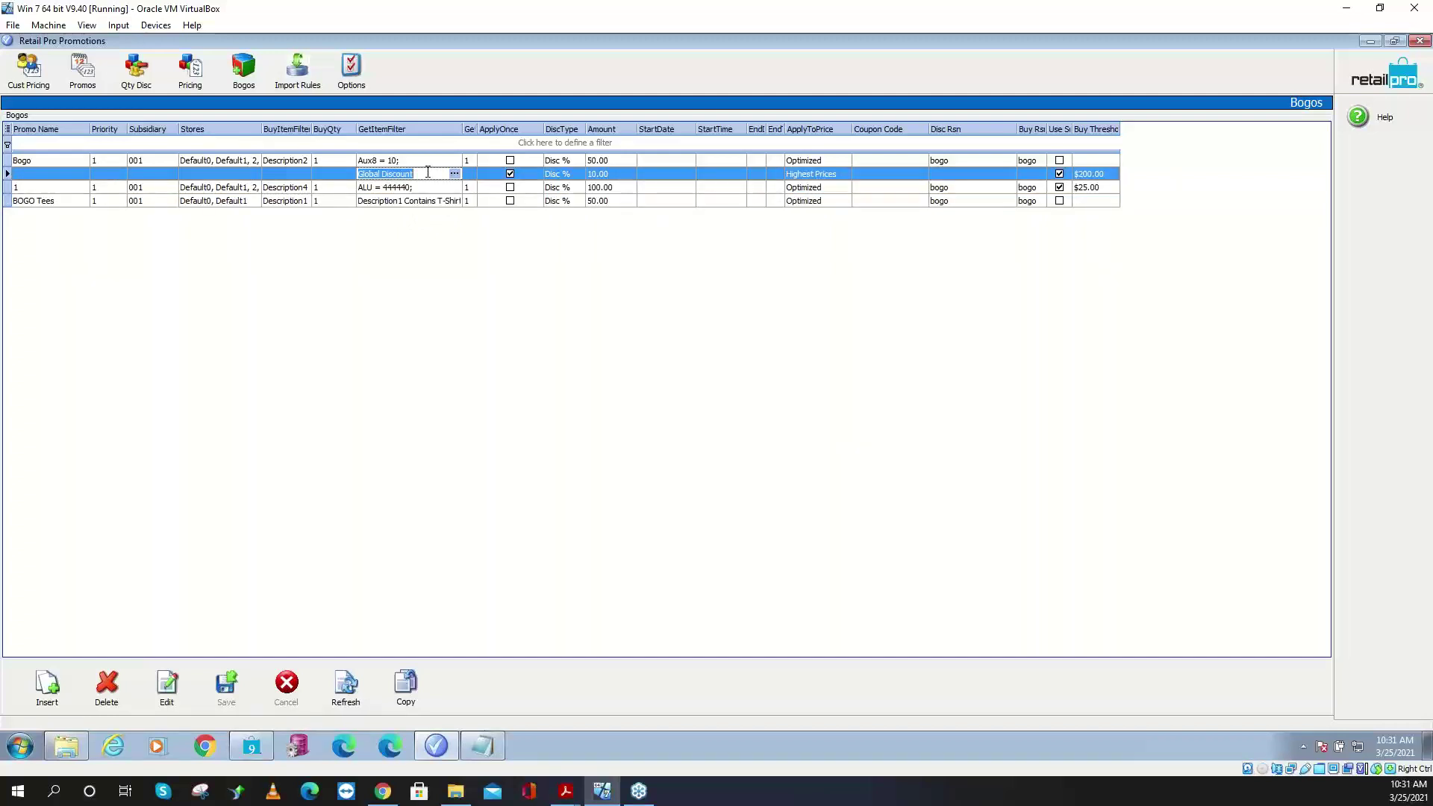
{"action": "left_click", "coordinate": [454, 174]}
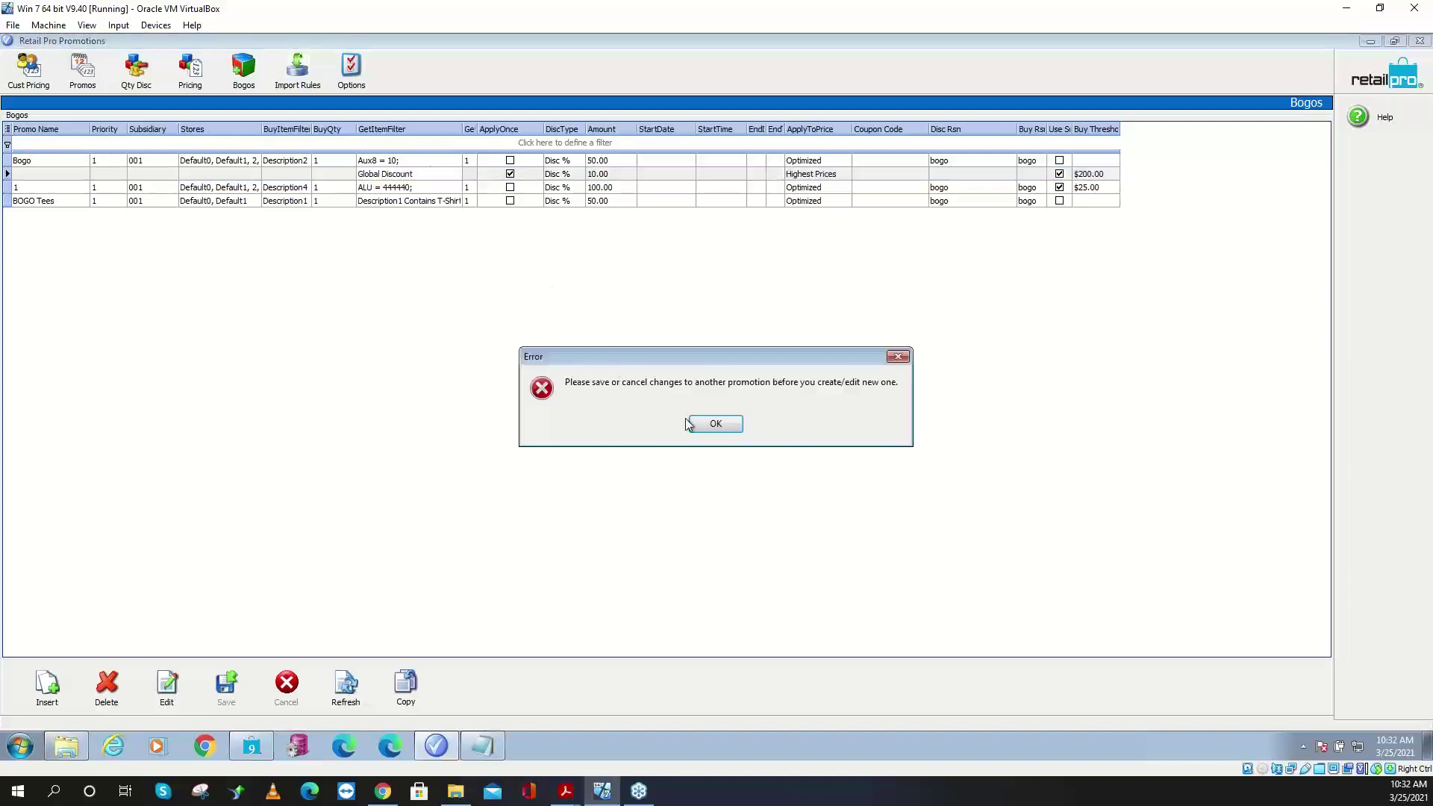
{"action": "left_click", "coordinate": [710, 427]}
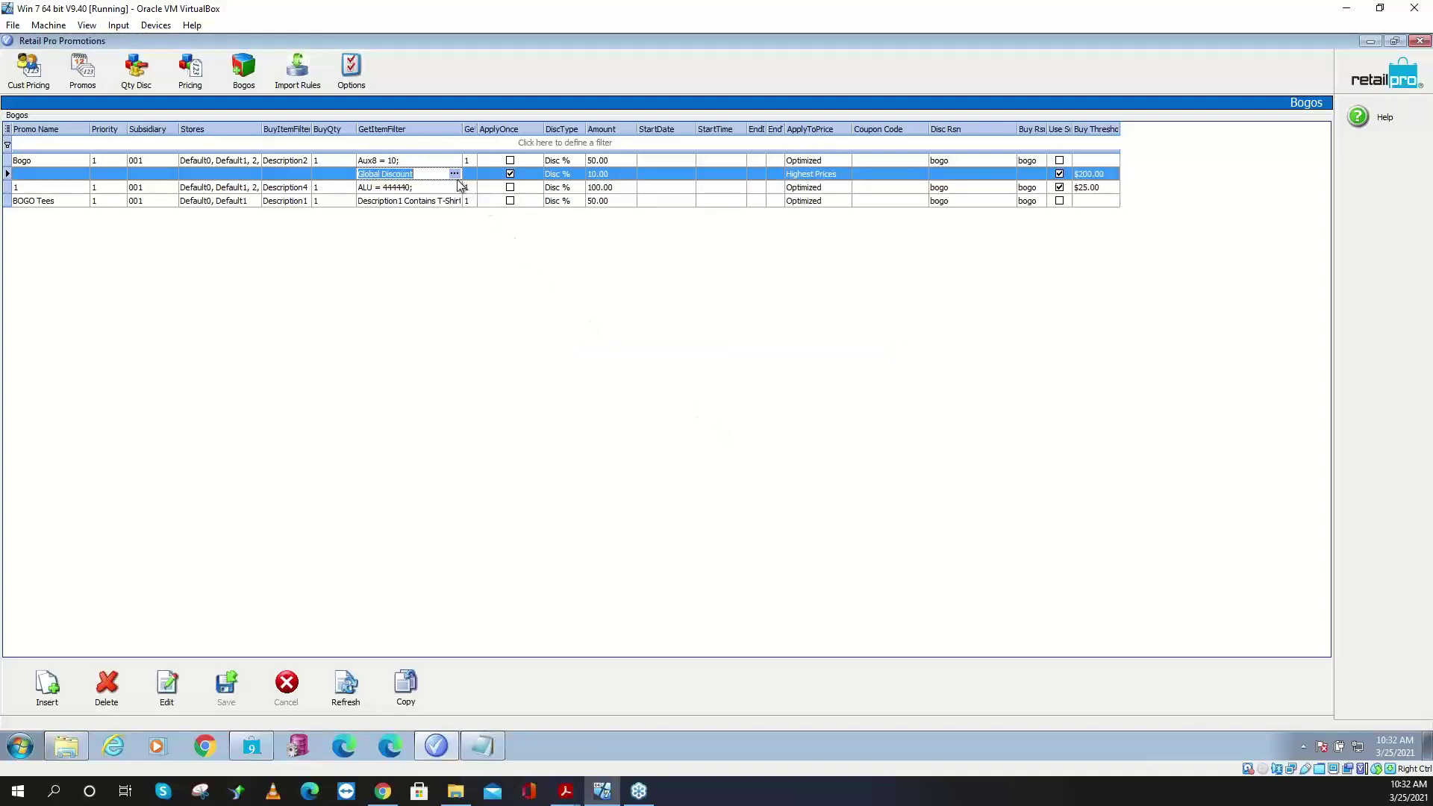
{"action": "left_click", "coordinate": [82, 188]}
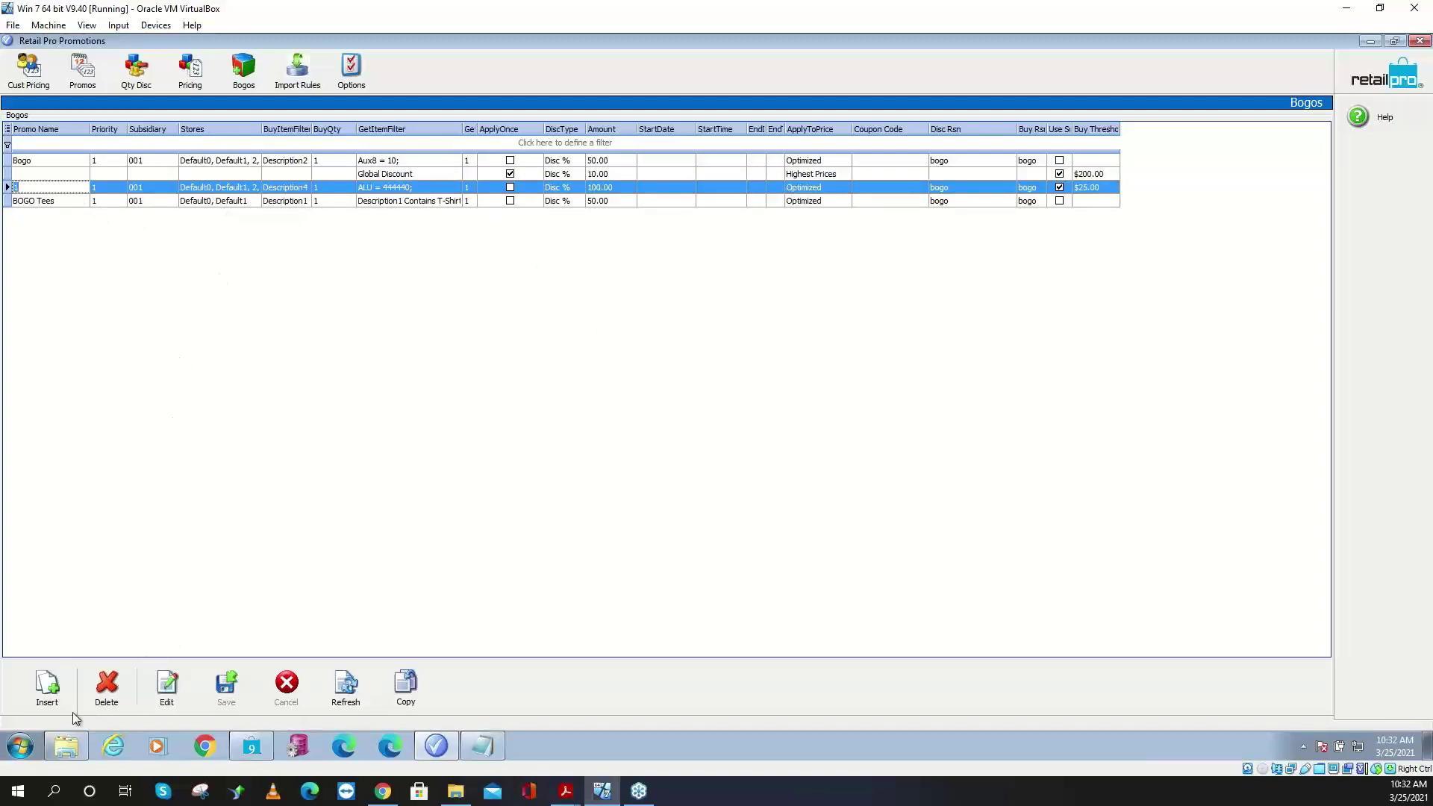
{"action": "left_click", "coordinate": [48, 688]}
{"action": "left_click", "coordinate": [712, 427]}
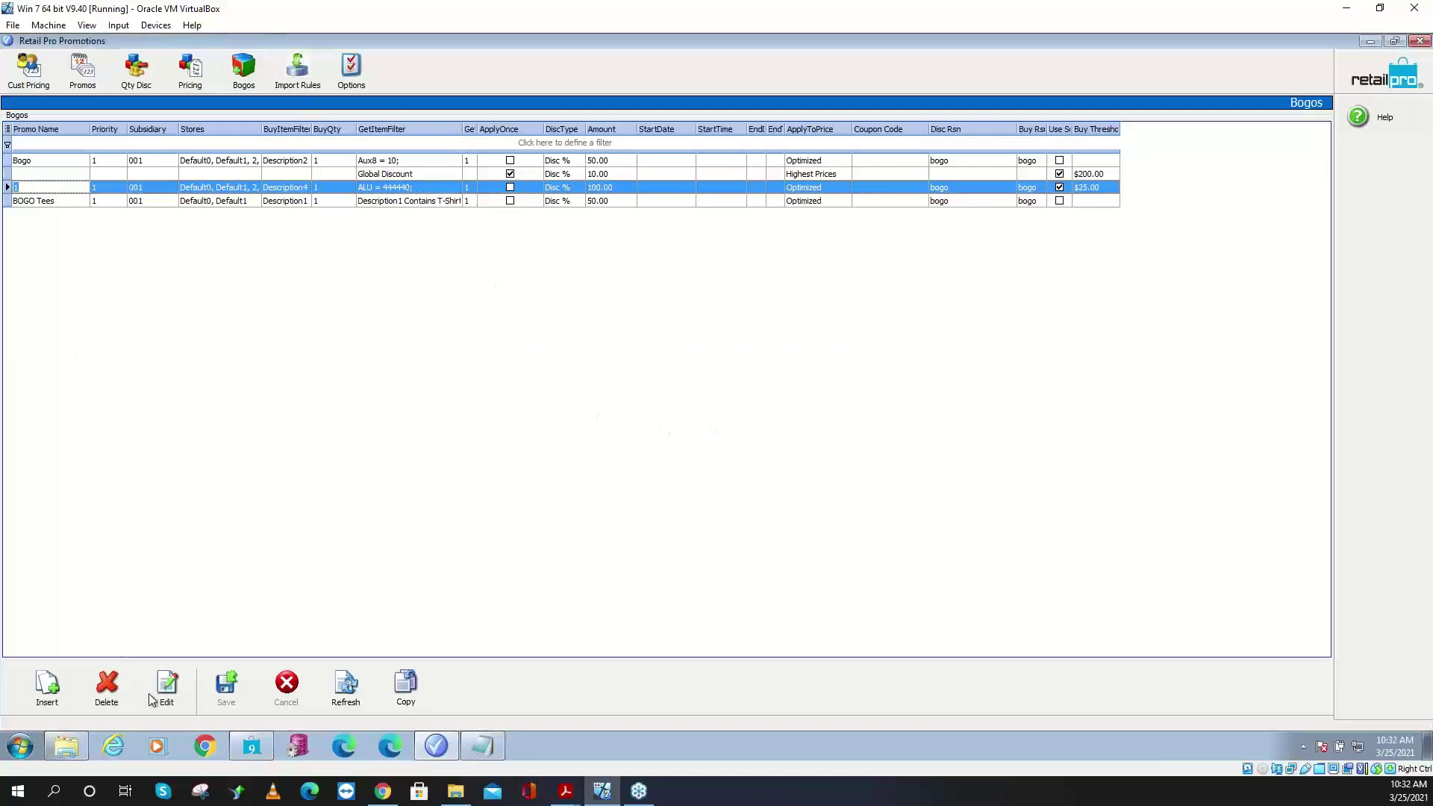
- Save the pending Special Pricing change, then insert a new blank row in the Bogos list
{"action": "left_click", "coordinate": [191, 84]}
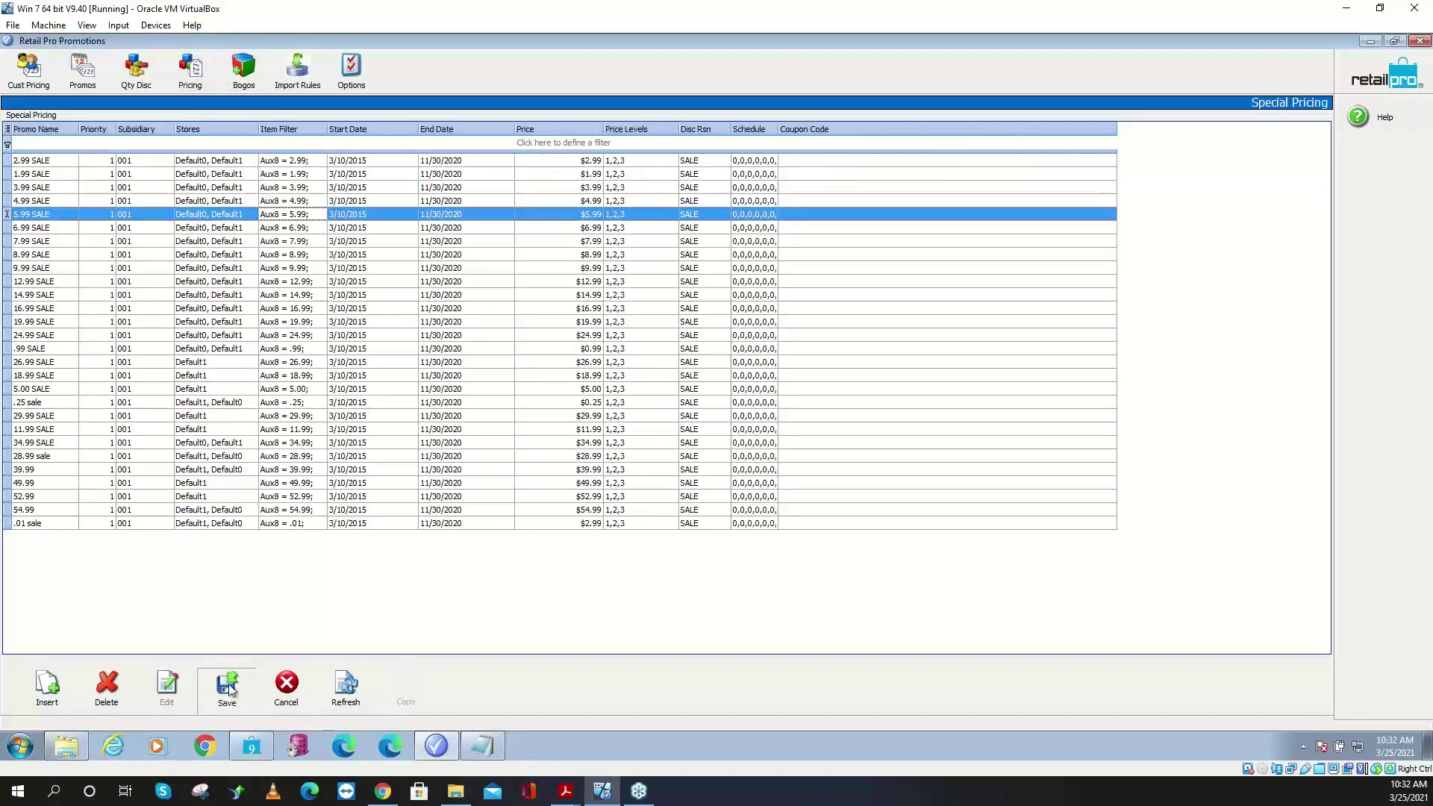
{"action": "left_click", "coordinate": [226, 683]}
{"action": "left_click", "coordinate": [243, 70]}
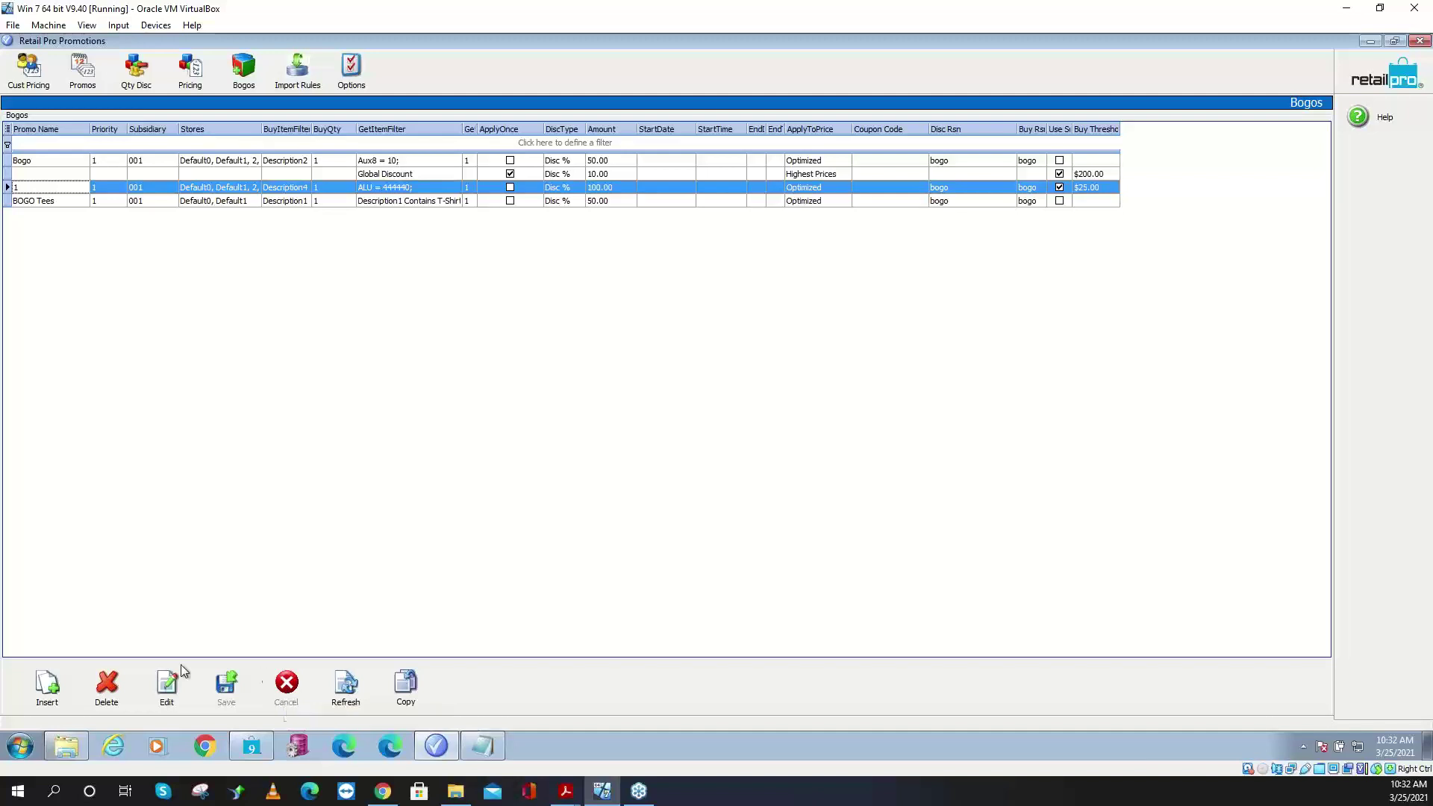
{"action": "left_click", "coordinate": [58, 685]}
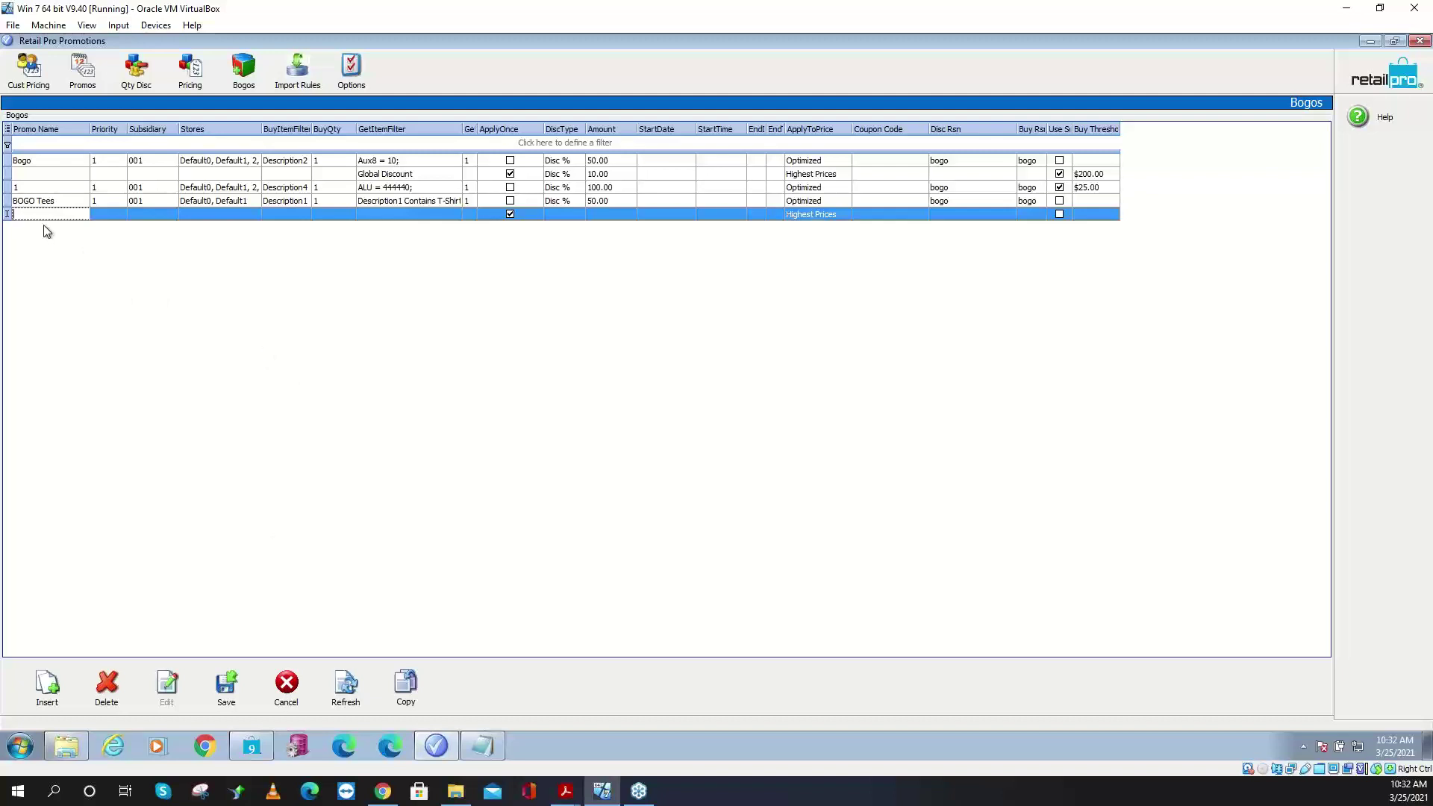
- Name the new promotion 'Buy $200 get 10%' with priority 1 and subsidiary 001
{"action": "type", "text": "Buy $200 get 10%"}
{"action": "key", "text": "shift+Home"}
{"action": "key", "text": "End"}
{"action": "left_click", "coordinate": [110, 215]}
{"action": "key", "text": "Tab"}
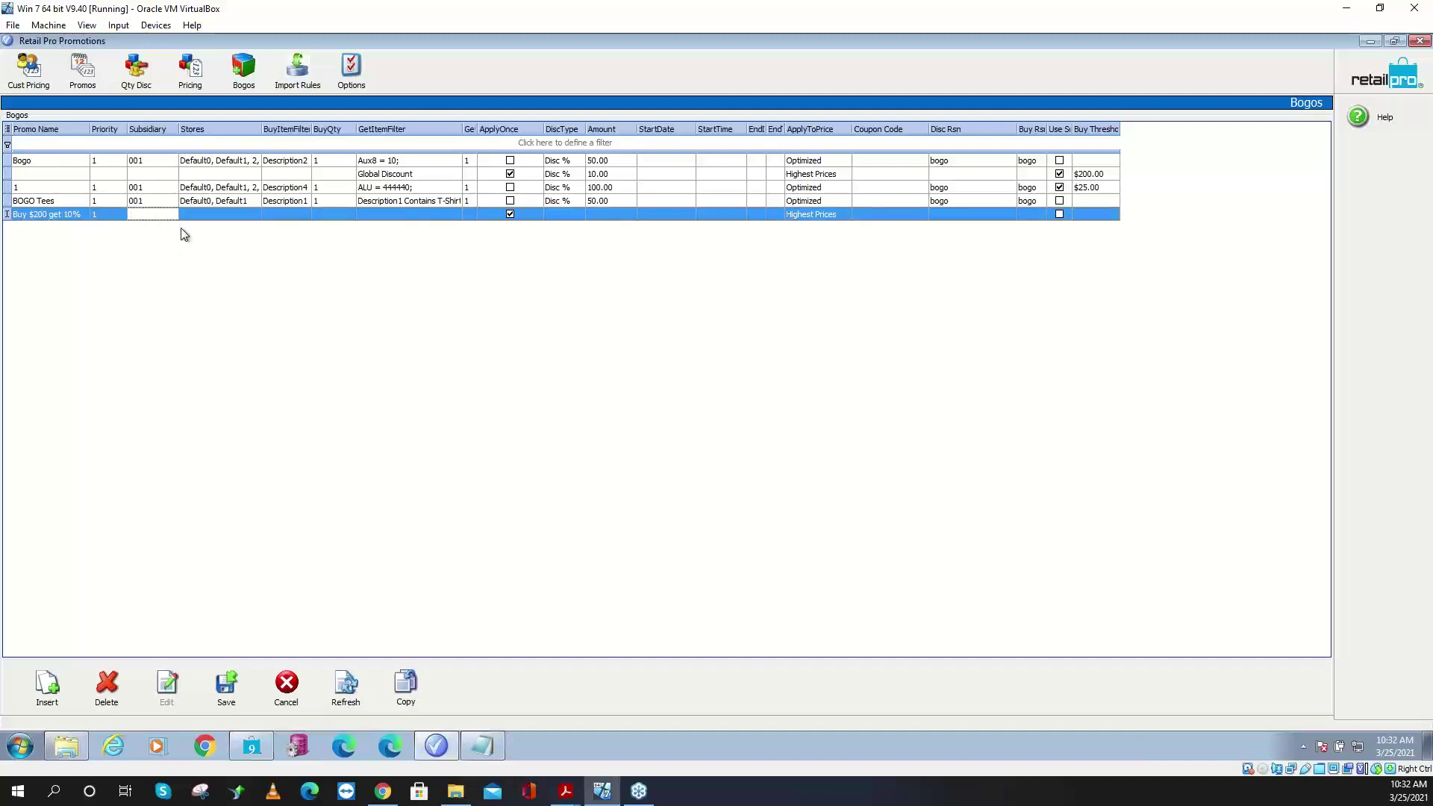
{"action": "left_click", "coordinate": [171, 215]}
{"action": "left_click", "coordinate": [137, 226]}
{"action": "left_click", "coordinate": [228, 203]}
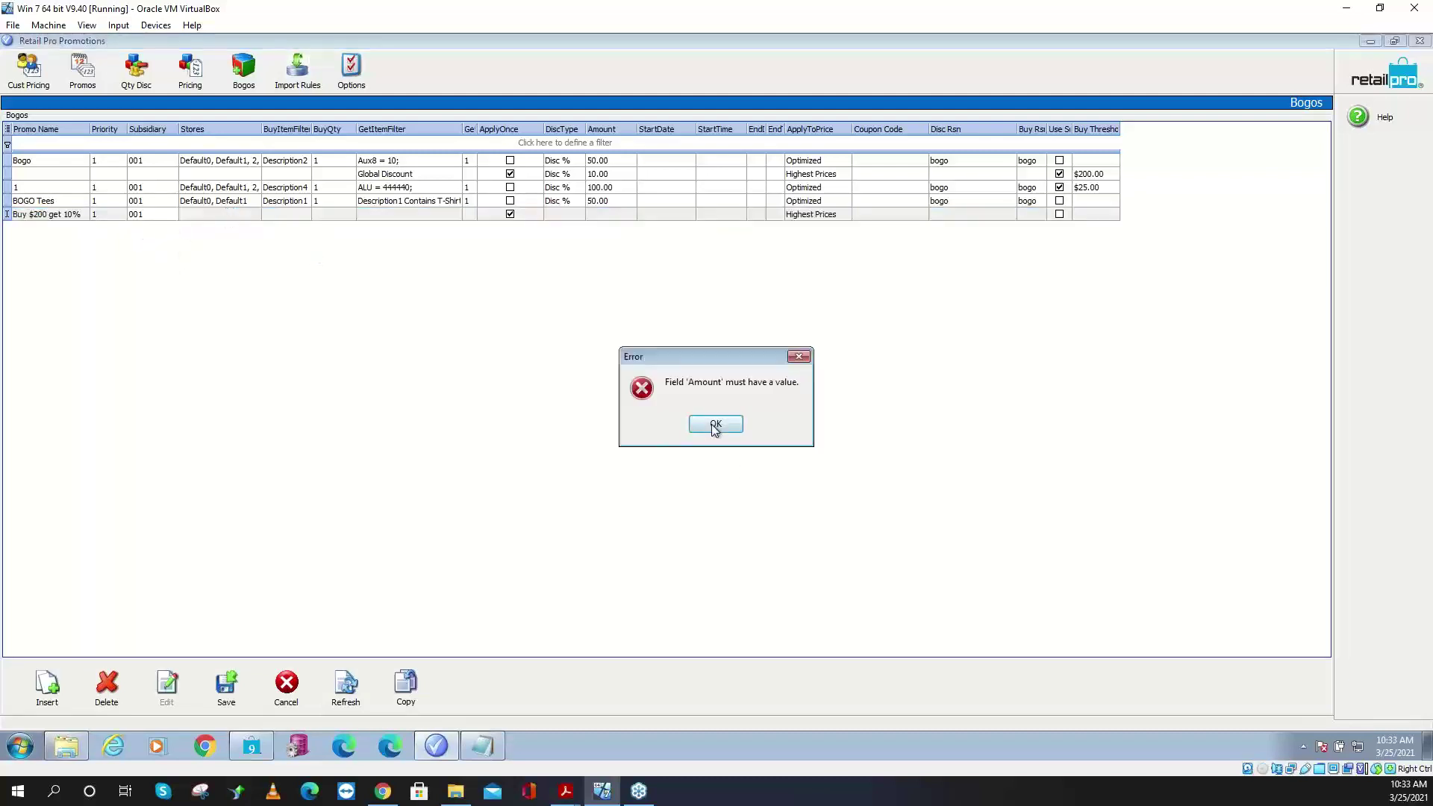
{"action": "left_click", "coordinate": [715, 423]}
- Assign stores Default0 and Default1 to the promotion
{"action": "left_click", "coordinate": [209, 218]}
{"action": "left_click", "coordinate": [255, 214]}
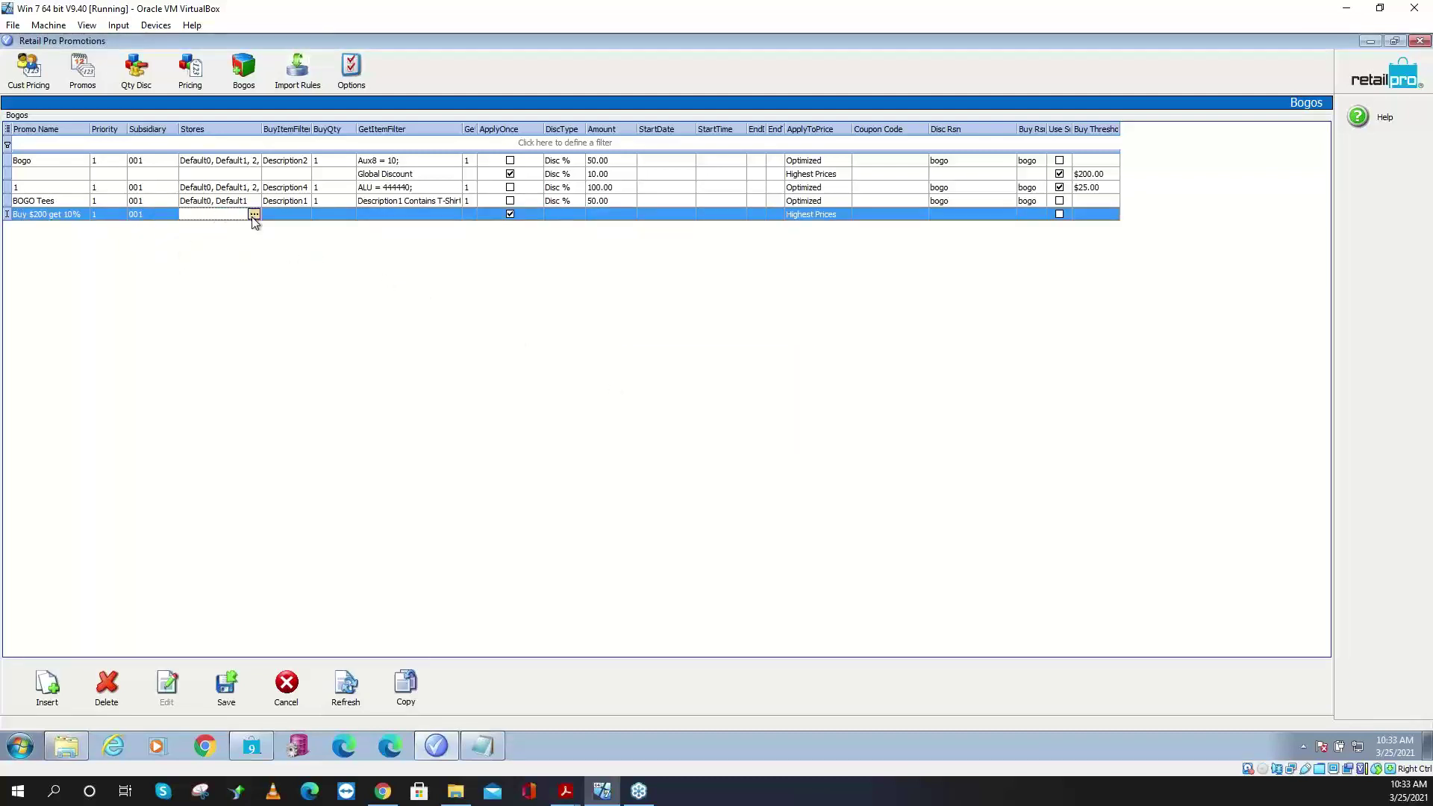
{"action": "left_click", "coordinate": [718, 343]}
{"action": "left_click", "coordinate": [717, 340]}
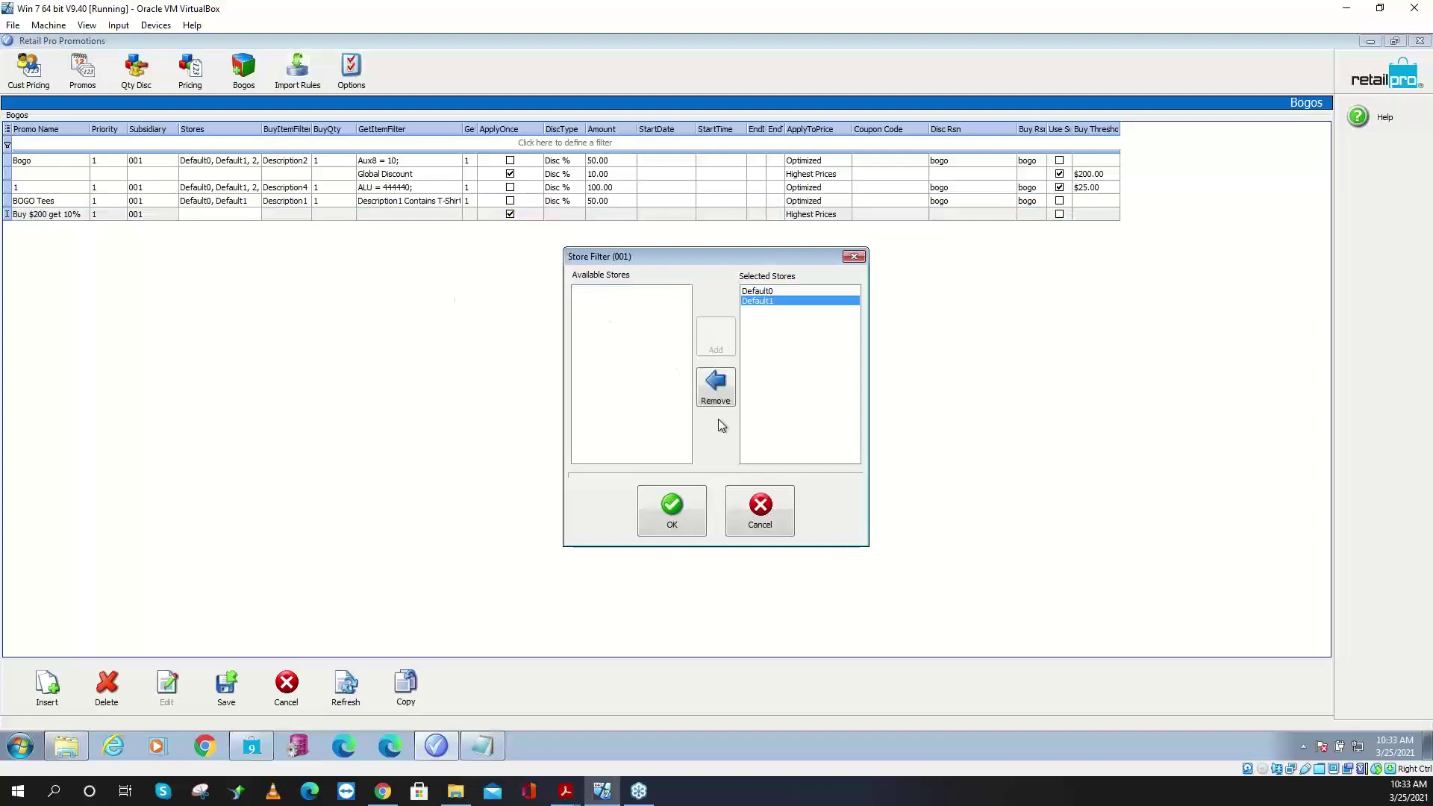
{"action": "left_click", "coordinate": [681, 512]}
{"action": "left_click", "coordinate": [294, 216]}
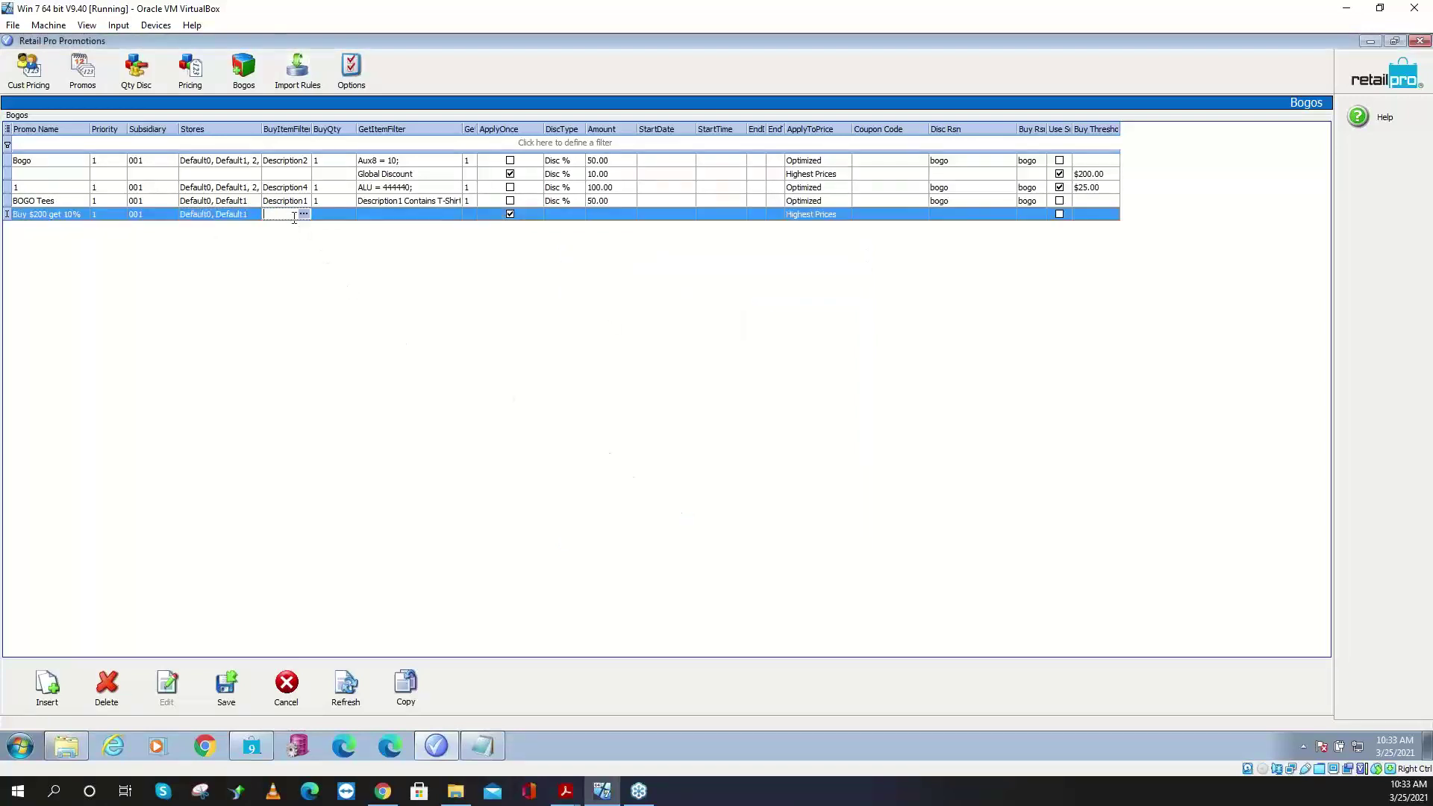
{"action": "left_click", "coordinate": [415, 215]}
- Make the reward a Global Discount of type Disc % with amount 10.00
{"action": "left_click", "coordinate": [453, 214]}
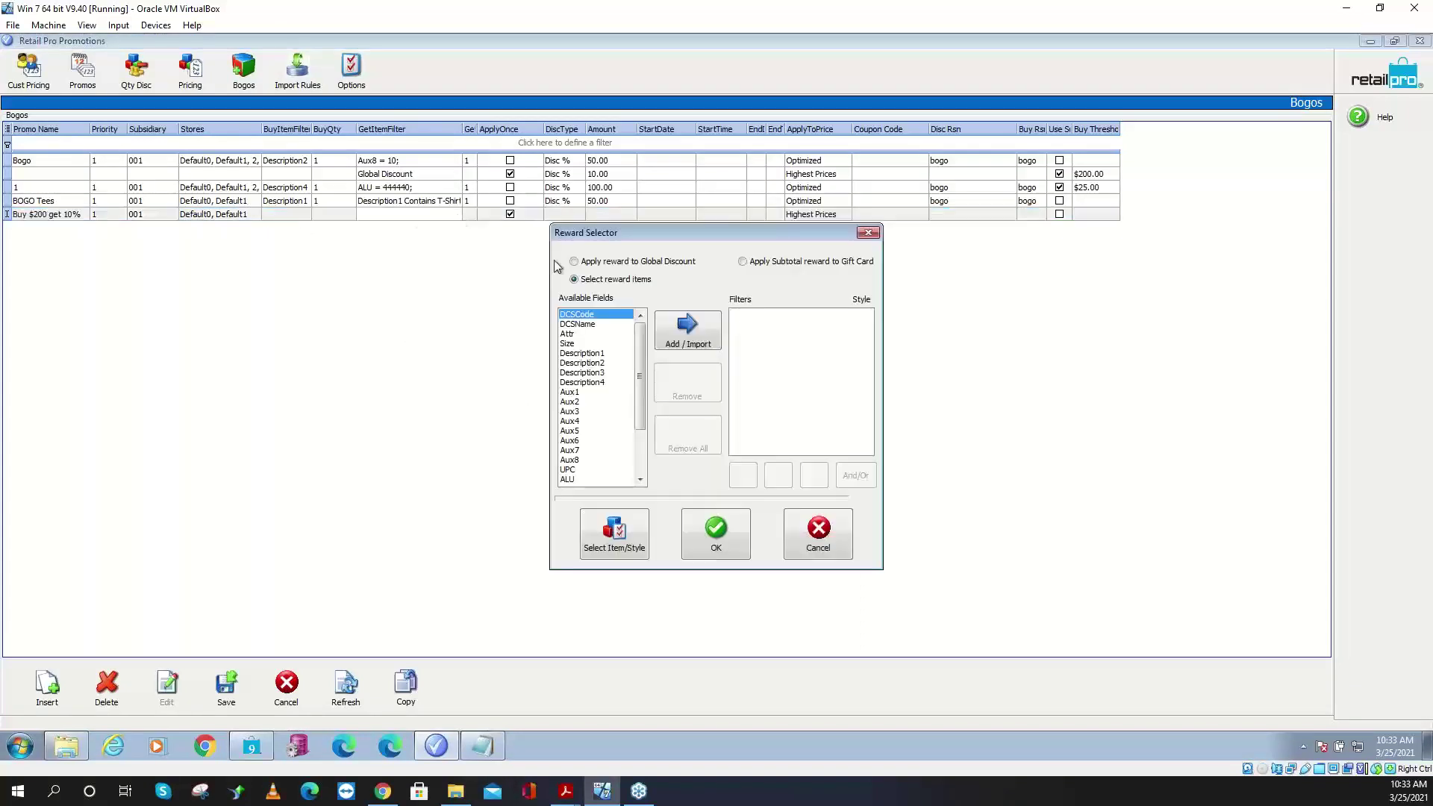
{"action": "left_click", "coordinate": [596, 262]}
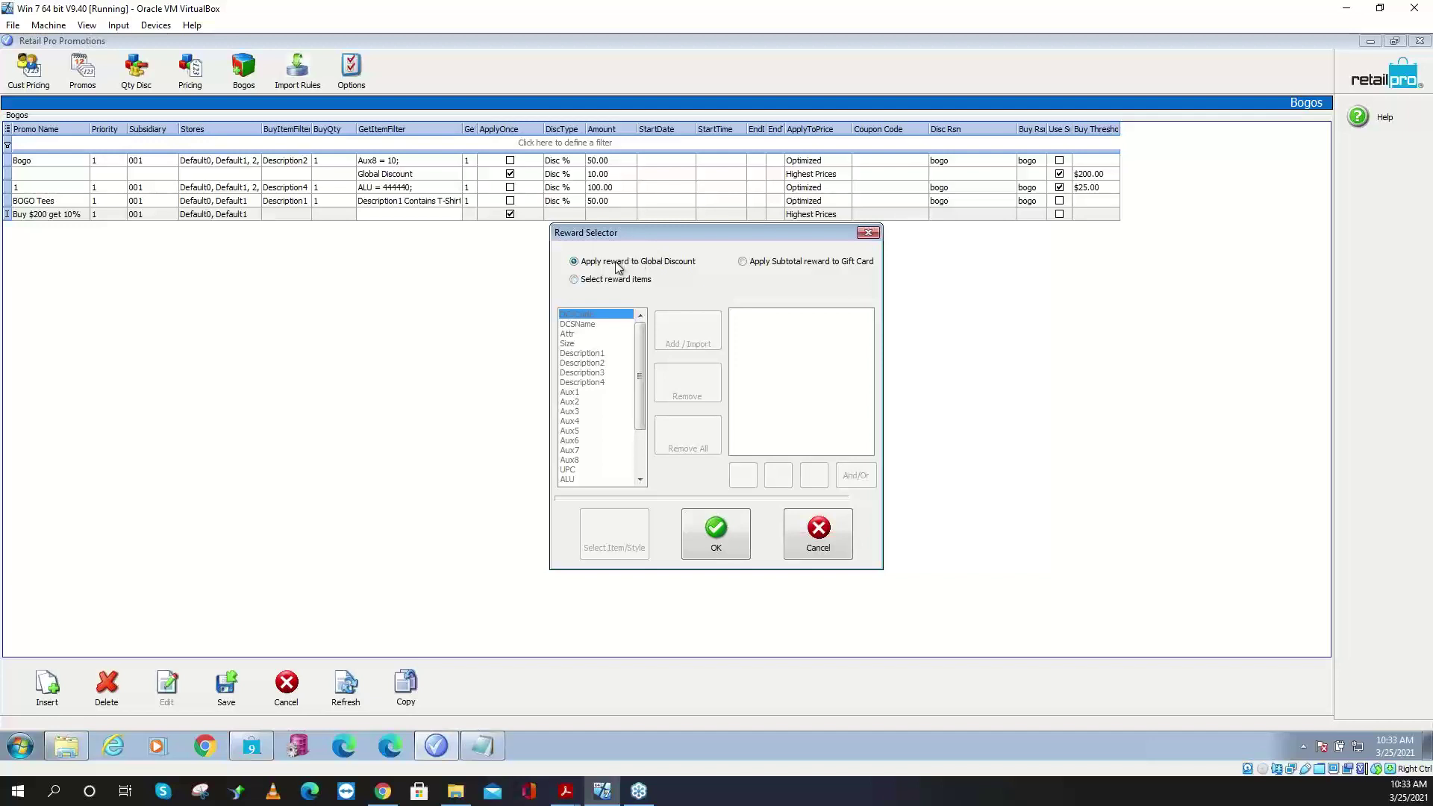
{"action": "left_click", "coordinate": [706, 534]}
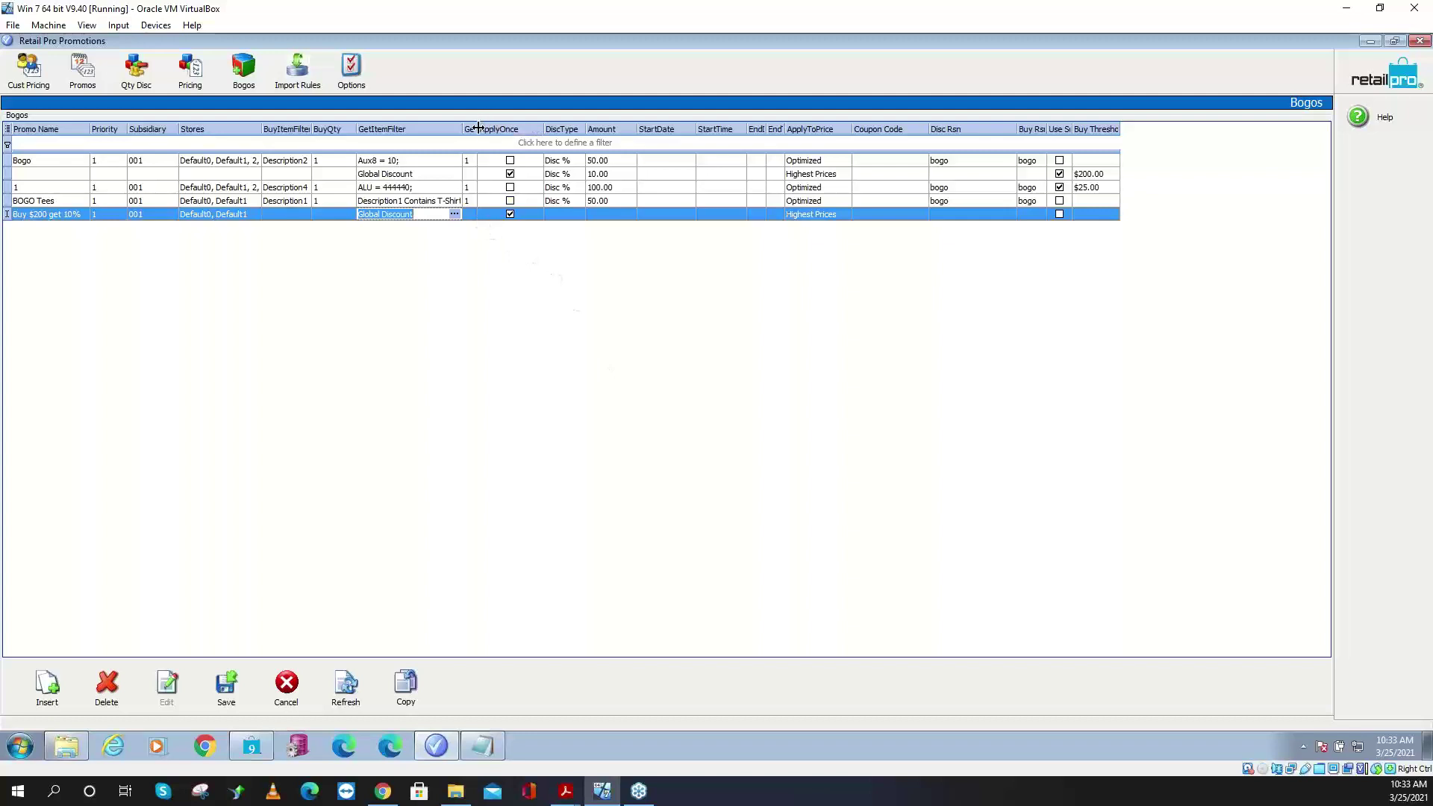
{"action": "left_click_drag", "start_coordinate": [477, 131], "coordinate": [512, 132]}
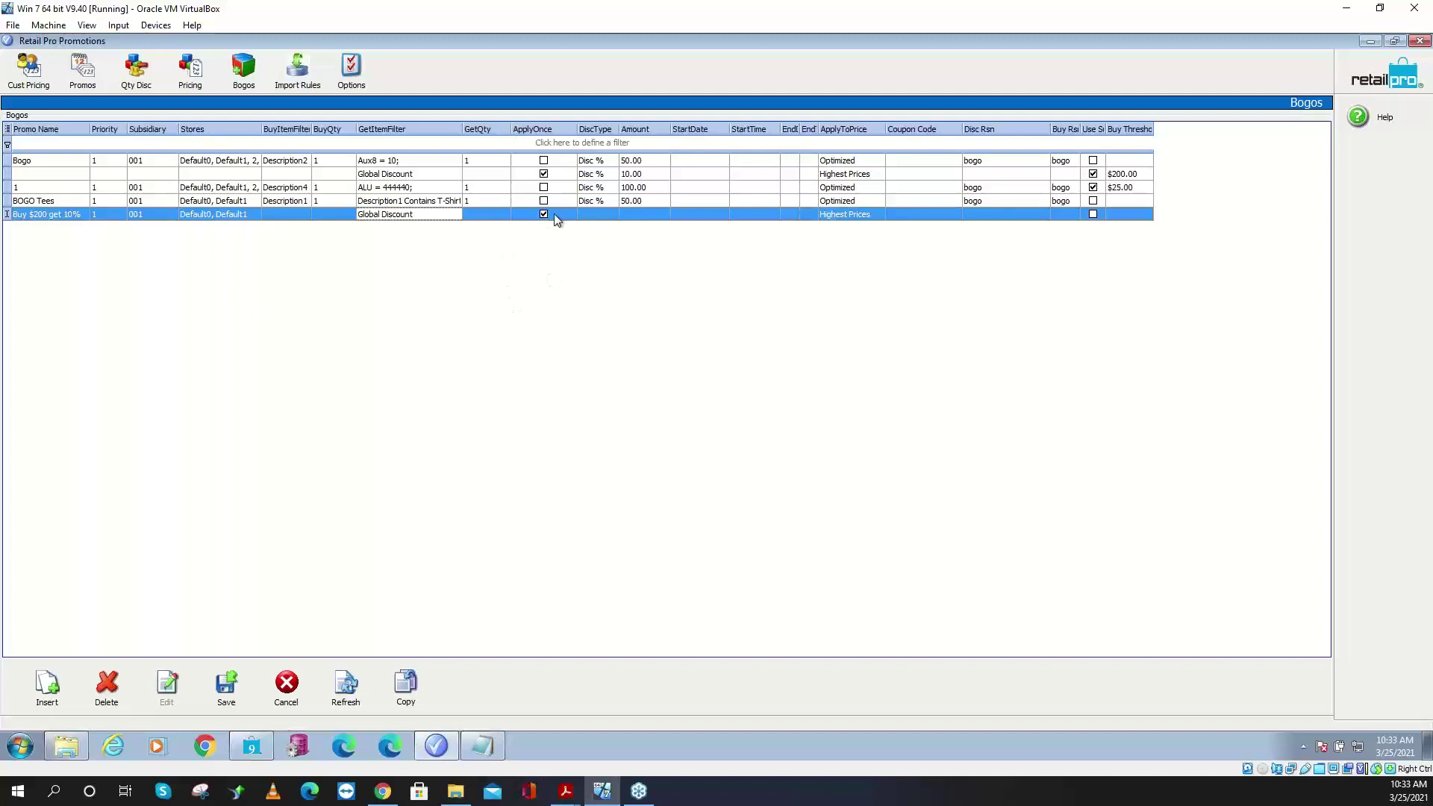
{"action": "left_click", "coordinate": [588, 212]}
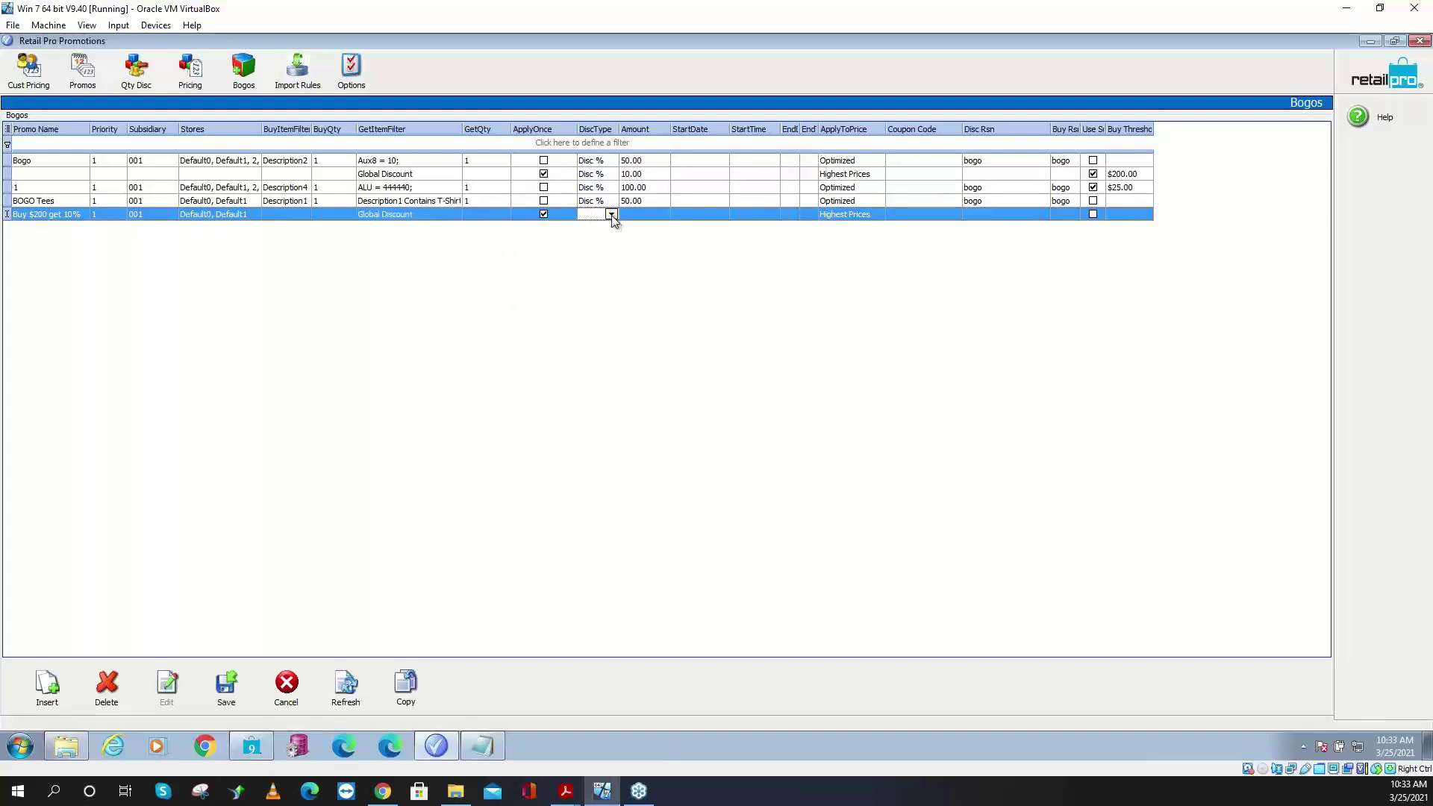
{"action": "left_click", "coordinate": [611, 214]}
{"action": "left_click", "coordinate": [599, 237]}
{"action": "left_click", "coordinate": [642, 214]}
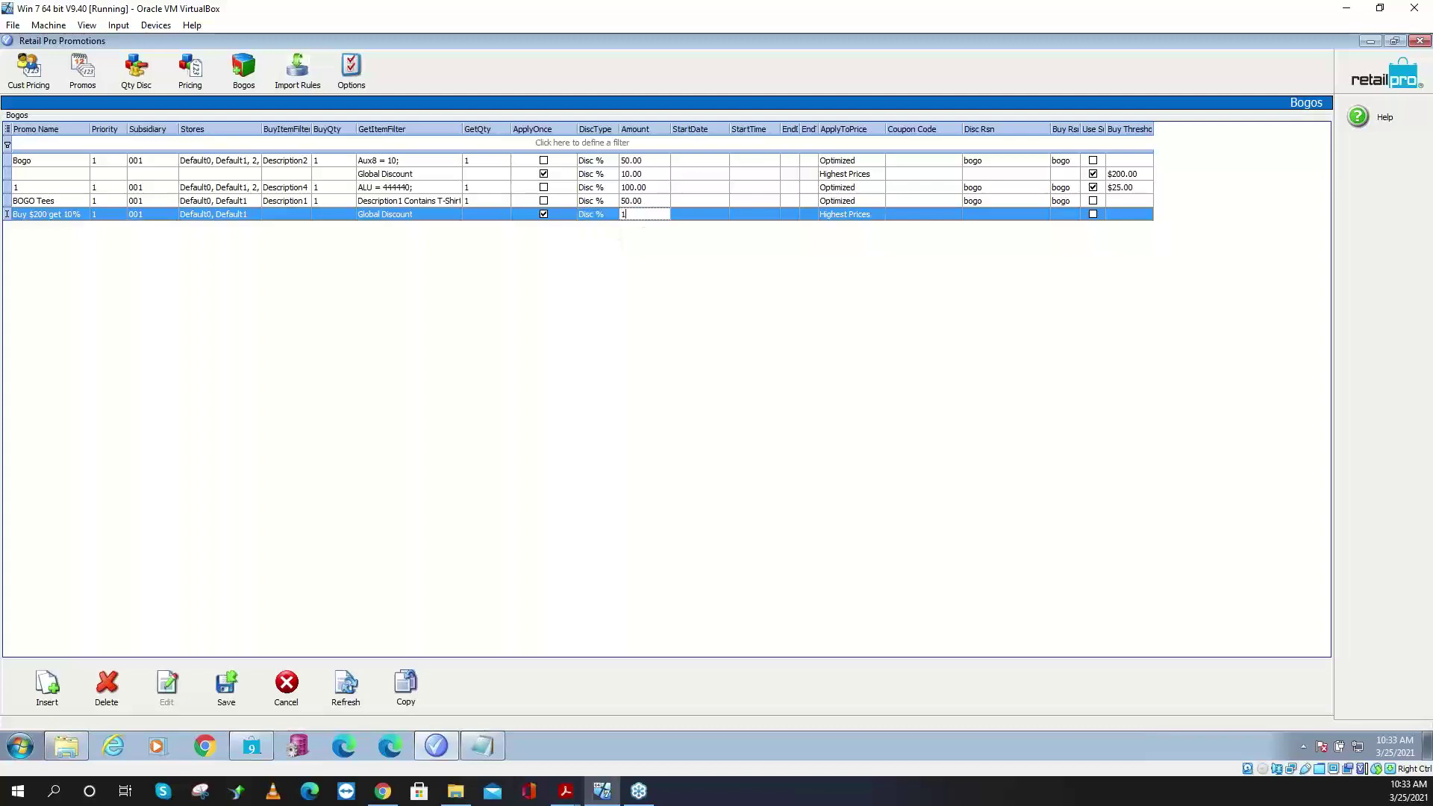
{"action": "type", "text": "10.00"}
- Set both the discount reason and the buy reason to SALE
{"action": "left_click", "coordinate": [851, 216]}
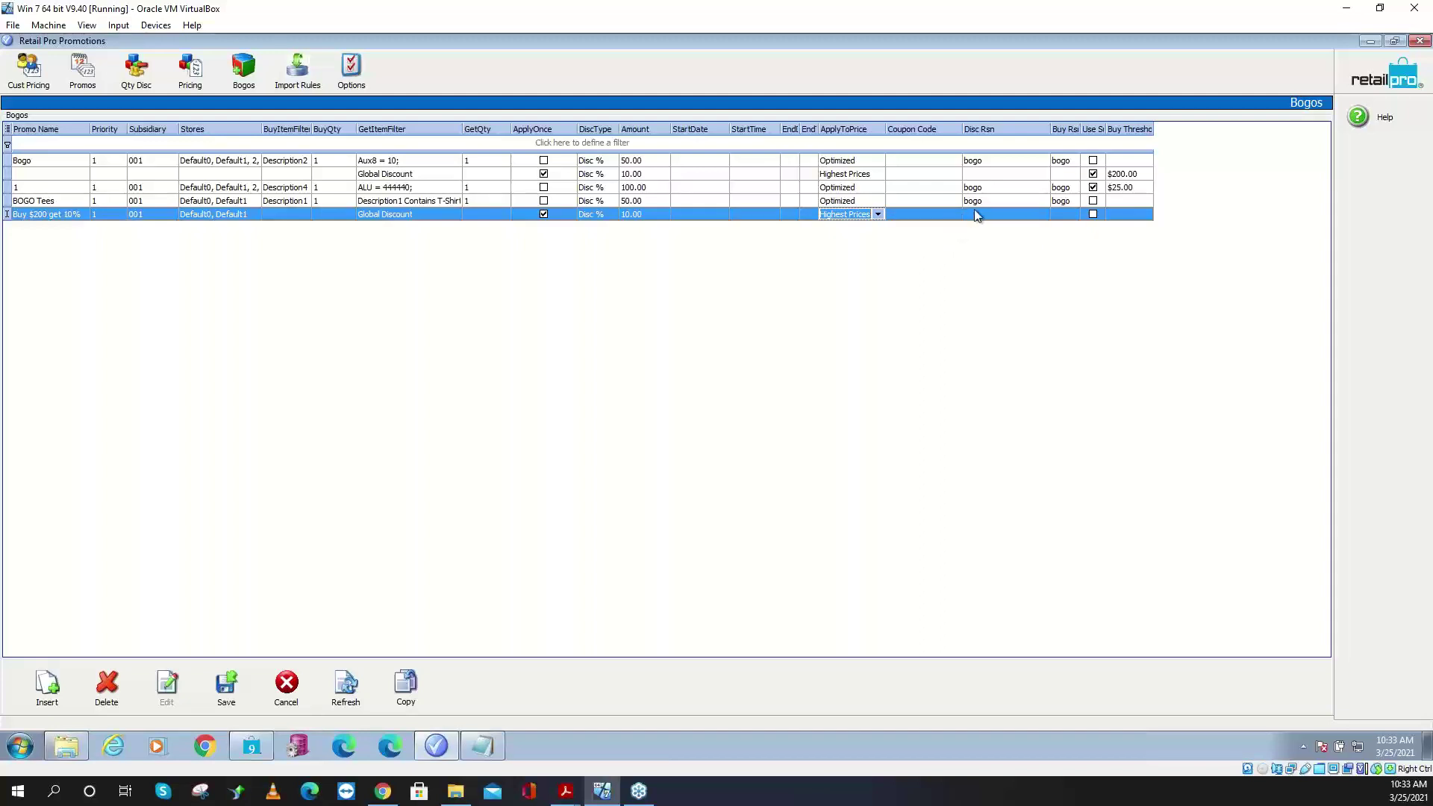
{"action": "left_click", "coordinate": [993, 214]}
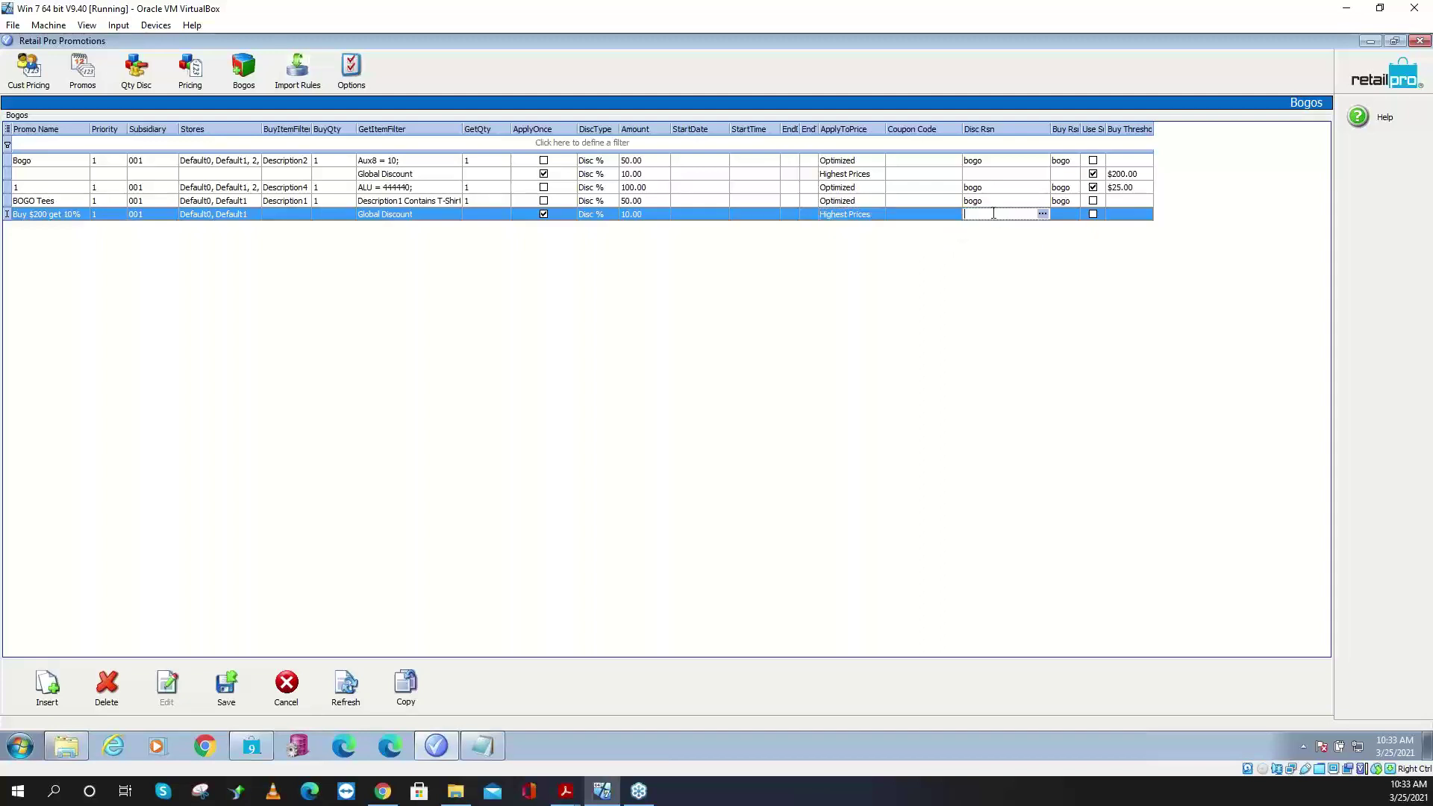
{"action": "left_click", "coordinate": [942, 214]}
{"action": "left_click", "coordinate": [1003, 214]}
{"action": "left_click", "coordinate": [1042, 214]}
{"action": "left_click", "coordinate": [608, 373]}
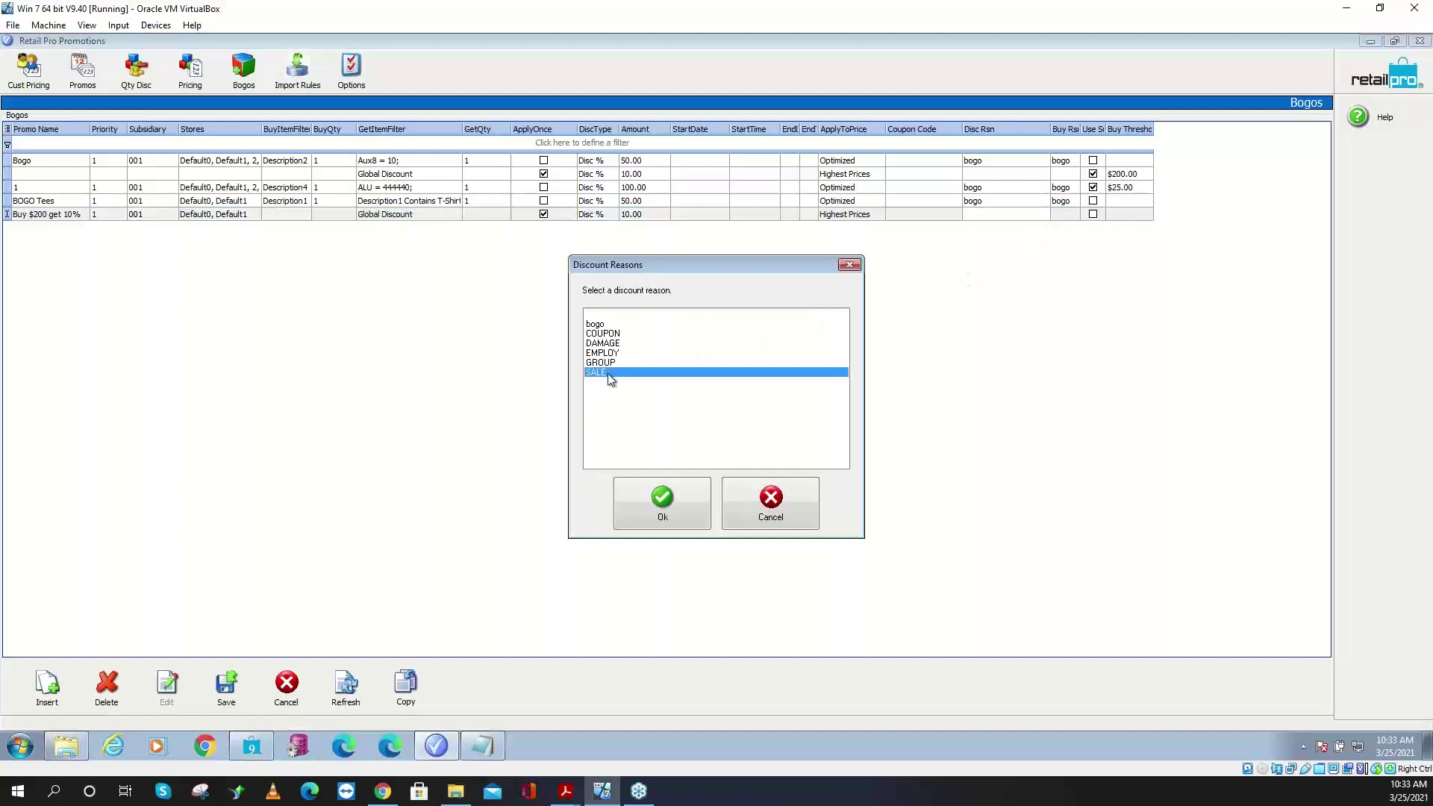
{"action": "left_click", "coordinate": [667, 518]}
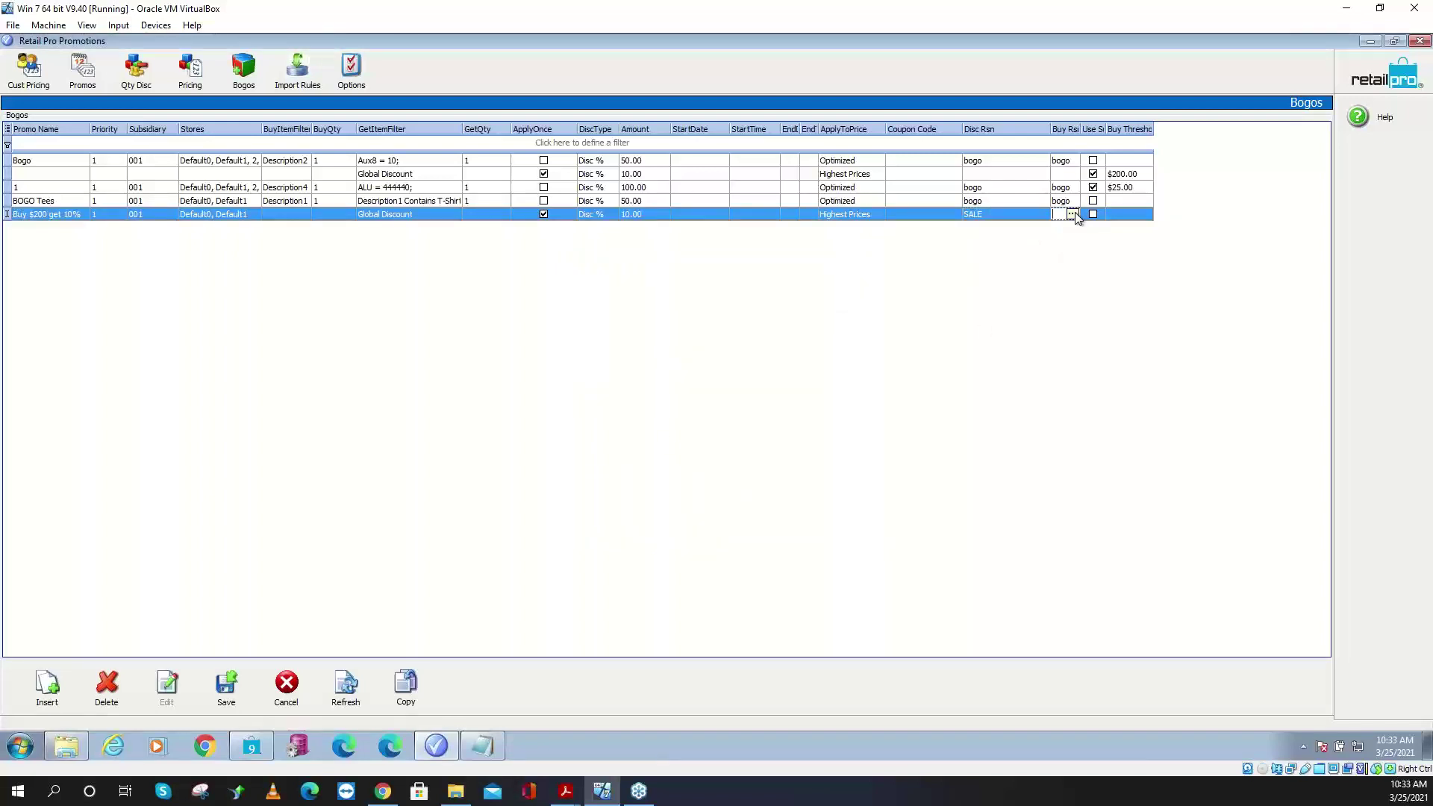
{"action": "left_click", "coordinate": [1043, 214]}
{"action": "left_click", "coordinate": [597, 373]}
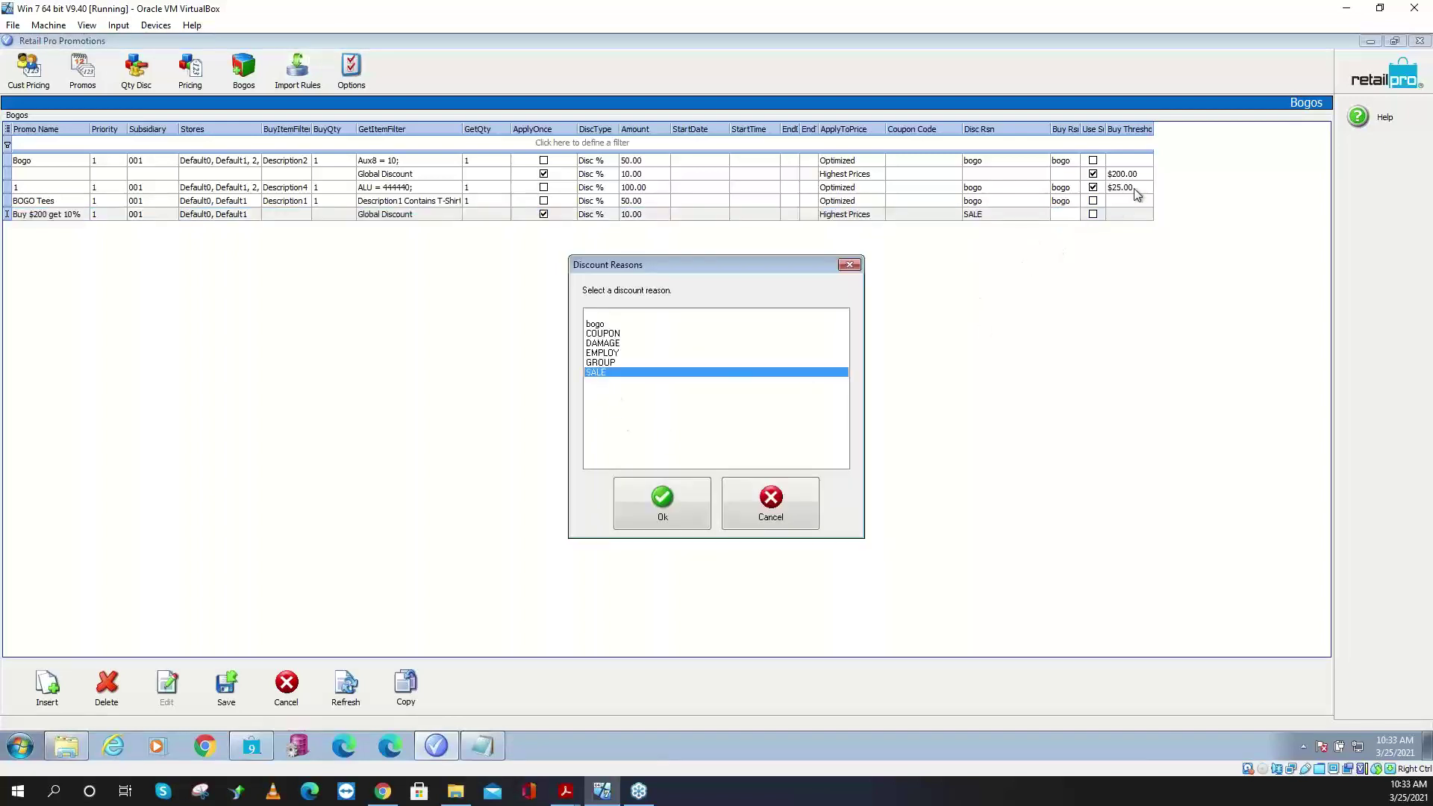
{"action": "left_click", "coordinate": [662, 507]}
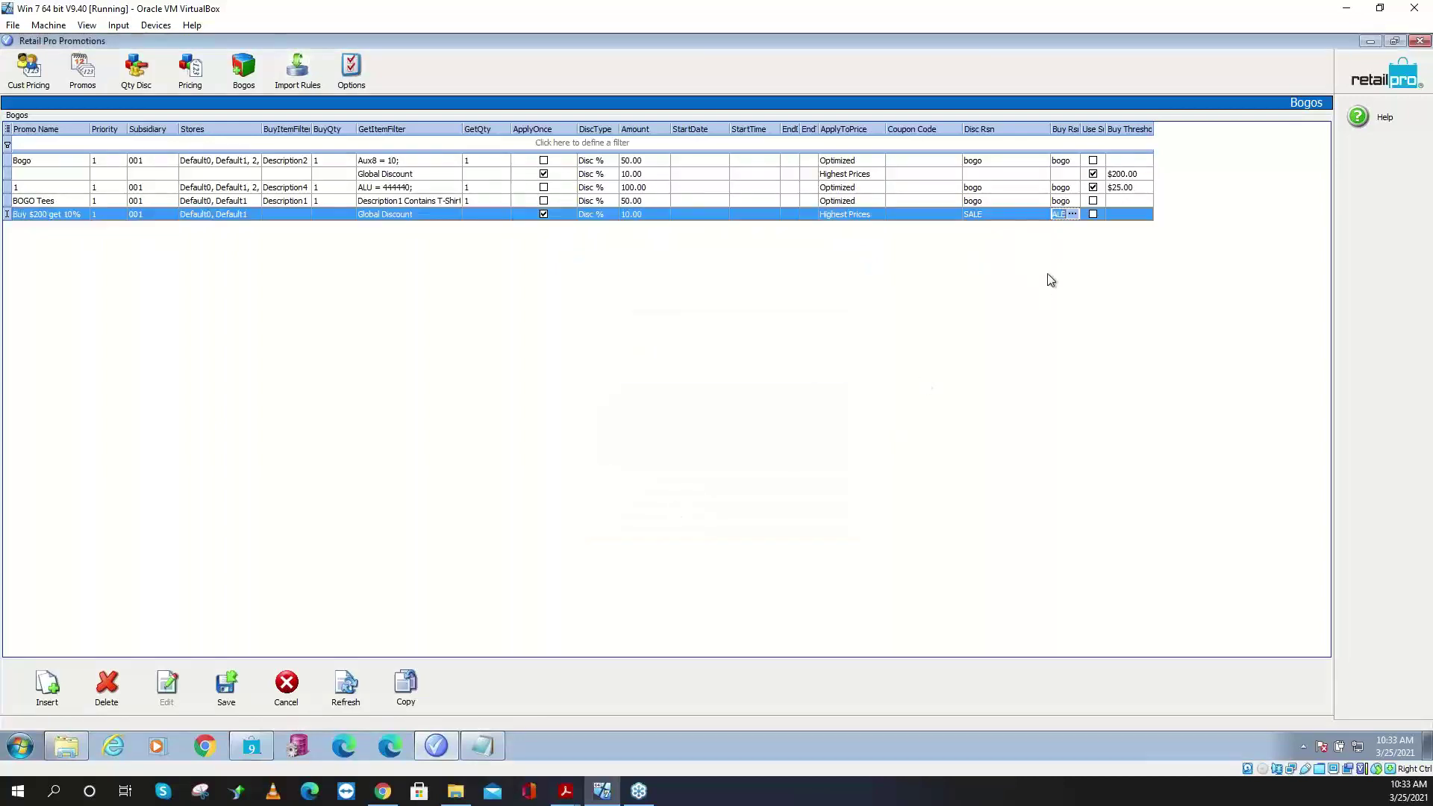
- Turn on the threshold option with a $200.00 buy threshold and save the promotion
{"action": "left_click", "coordinate": [1094, 214]}
{"action": "left_click", "coordinate": [1126, 216]}
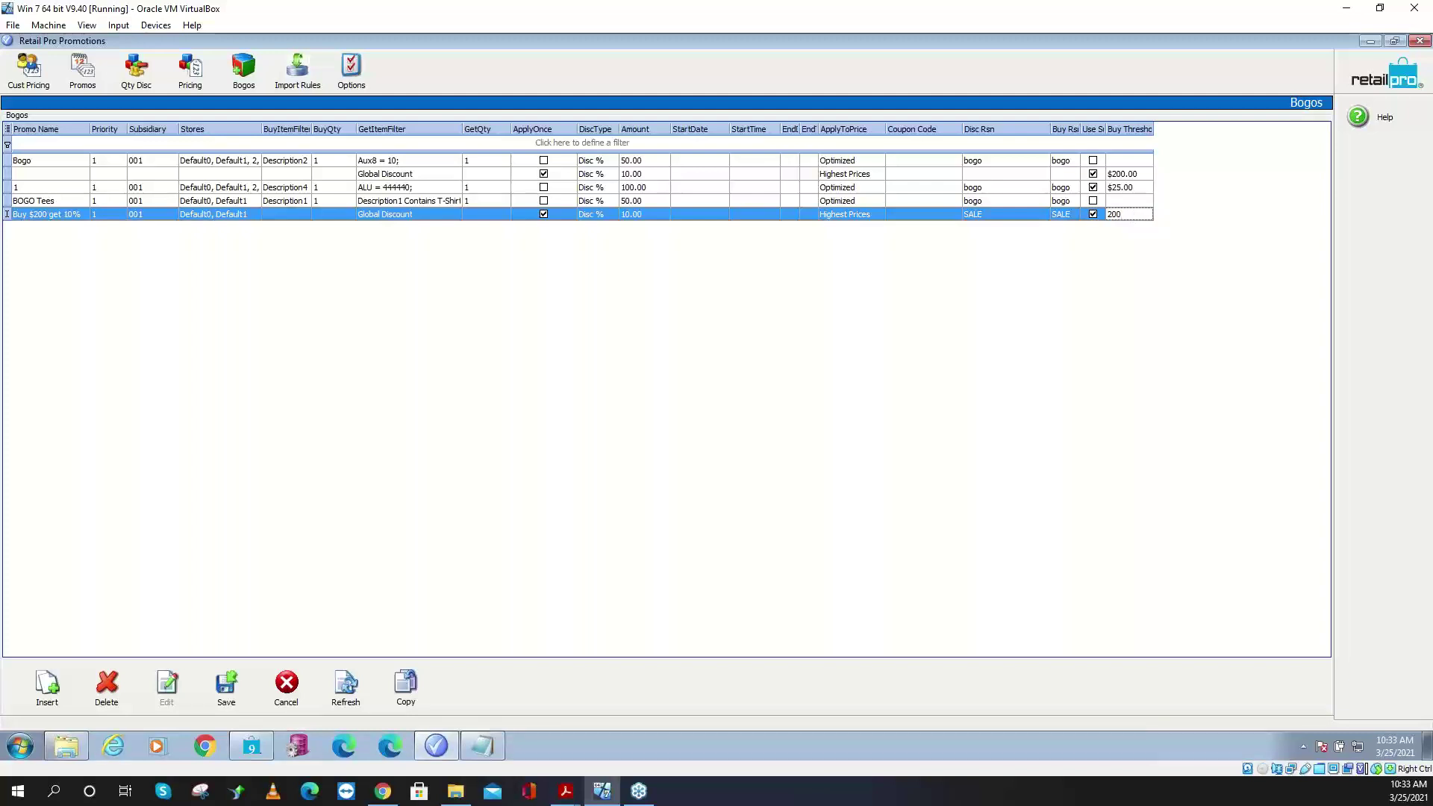
{"action": "key", "text": "Return"}
{"action": "left_click", "coordinate": [230, 694]}
- Start a new receipt, look up *as*, clear the lookup entry, and open Choose/Edit Items
{"action": "left_click", "coordinate": [1370, 41]}
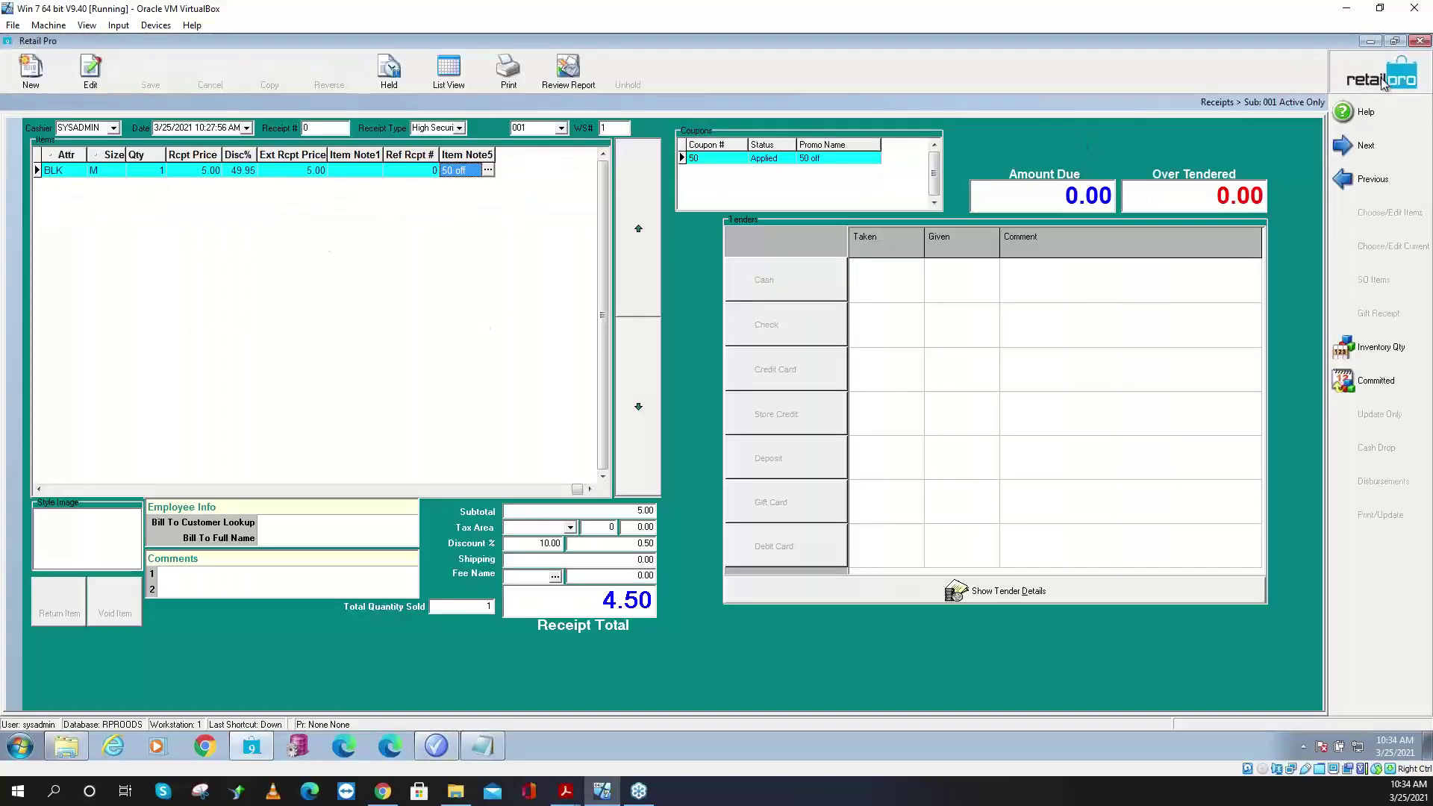
{"action": "left_click", "coordinate": [1358, 83]}
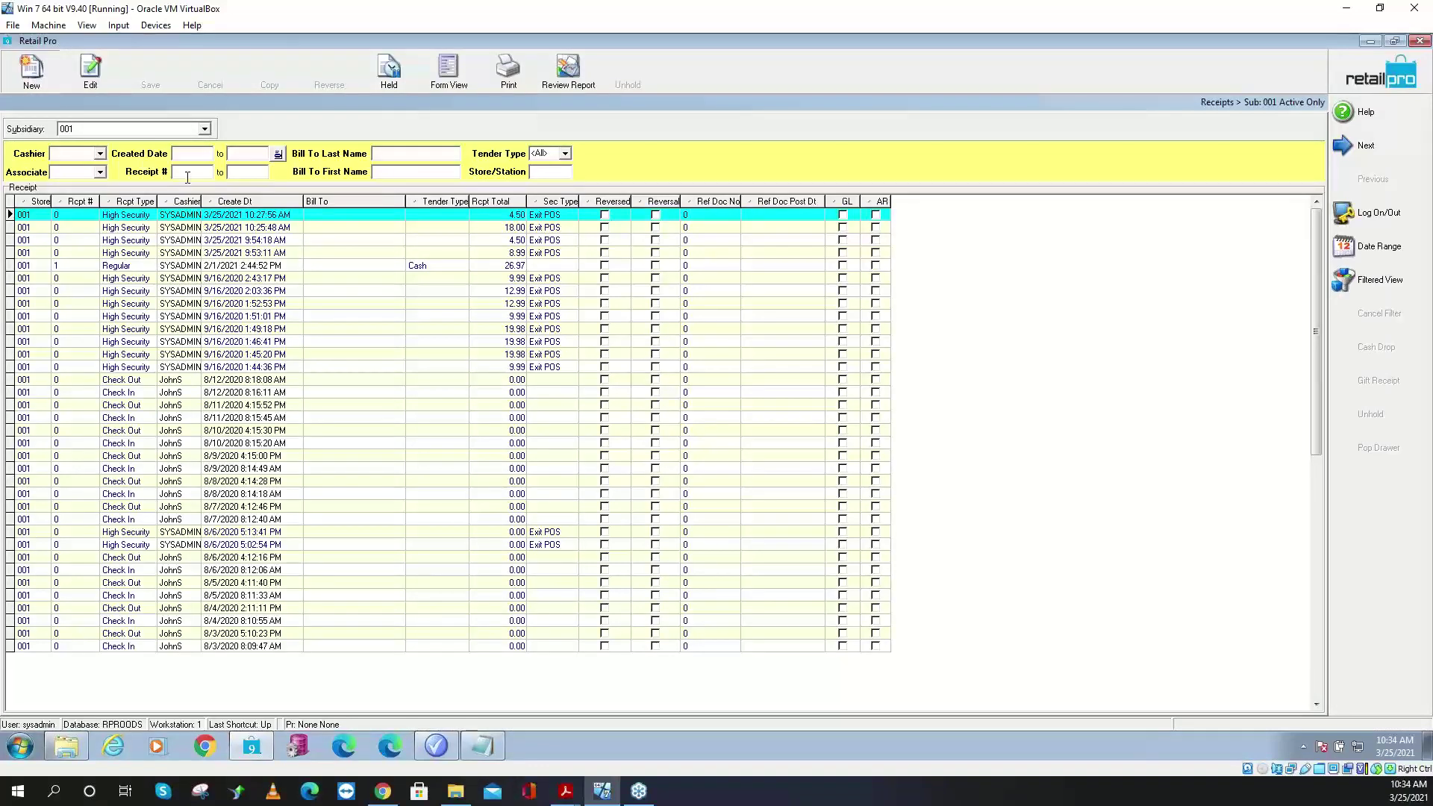
{"action": "left_click", "coordinate": [33, 74]}
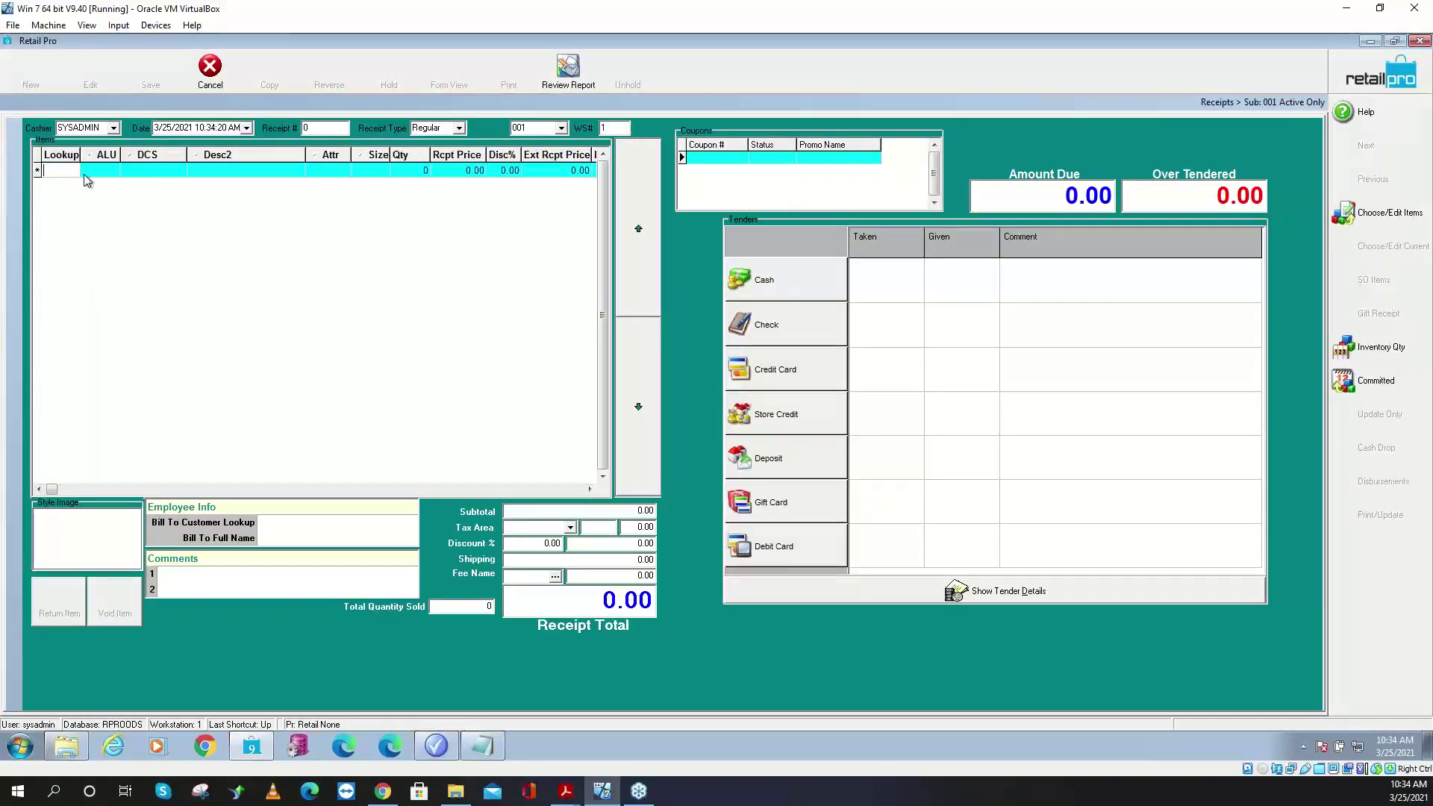
{"action": "type", "text": "*as"}
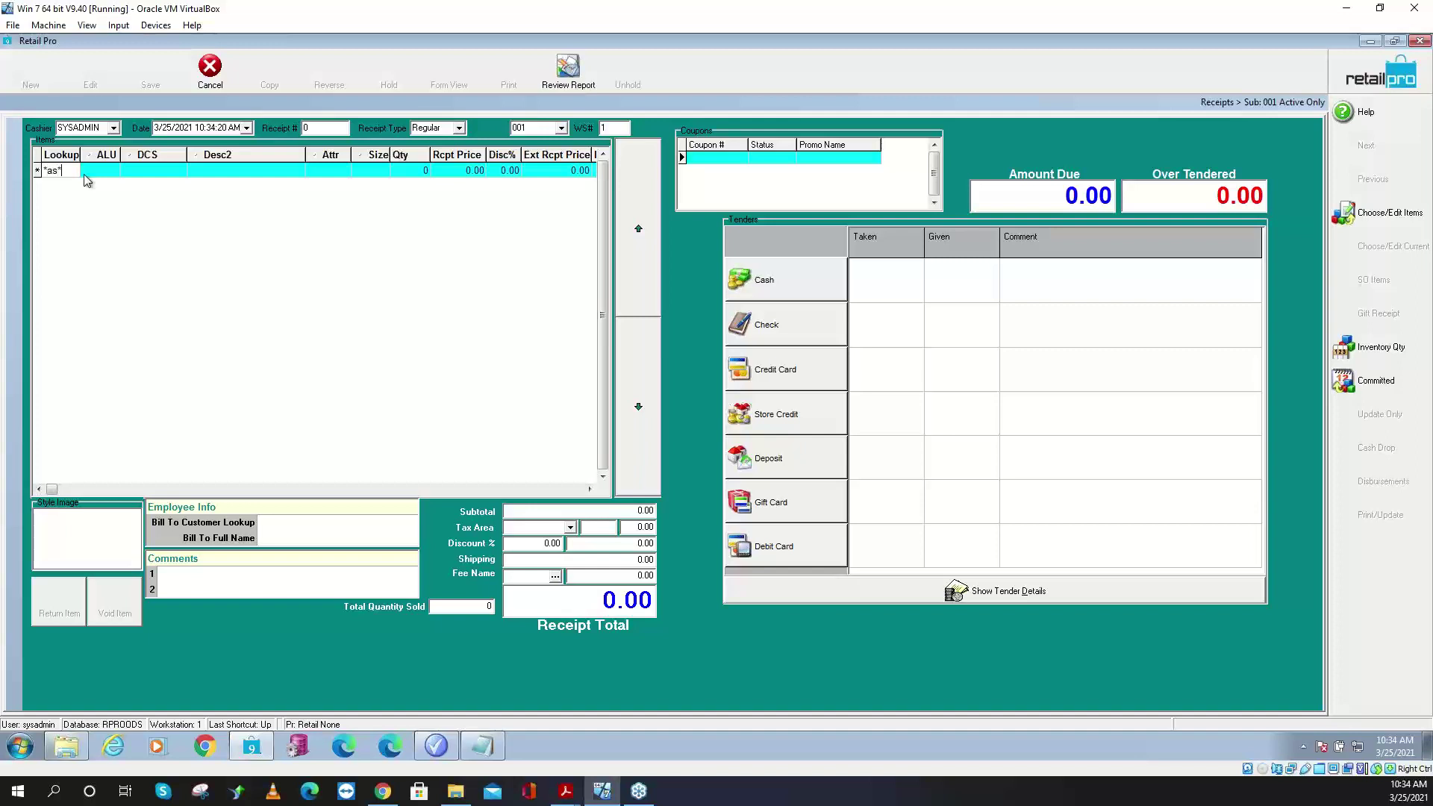
{"action": "type", "text": "*"}
{"action": "key", "text": "Return"}
{"action": "key", "text": "Return"}
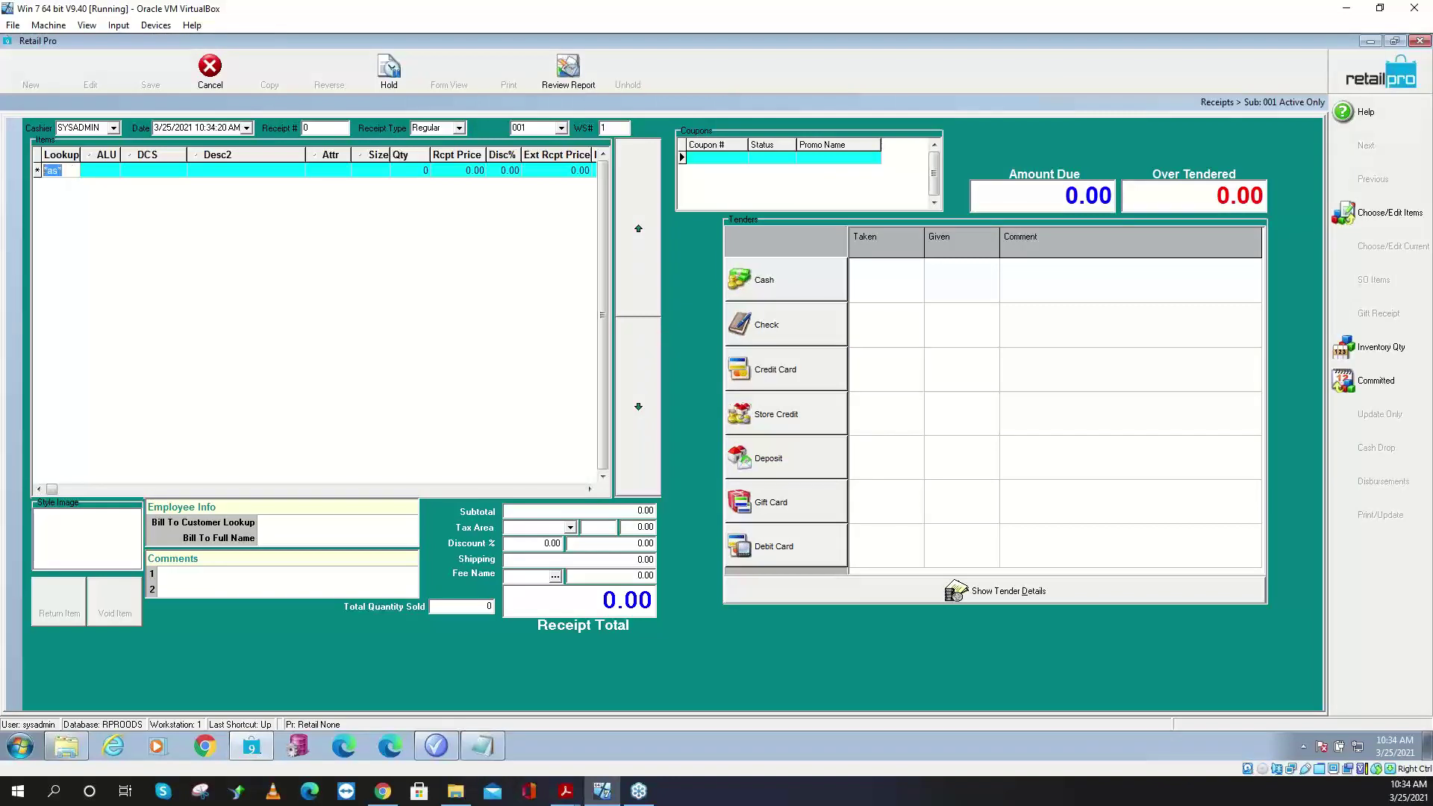
{"action": "key", "text": "BackSpace"}
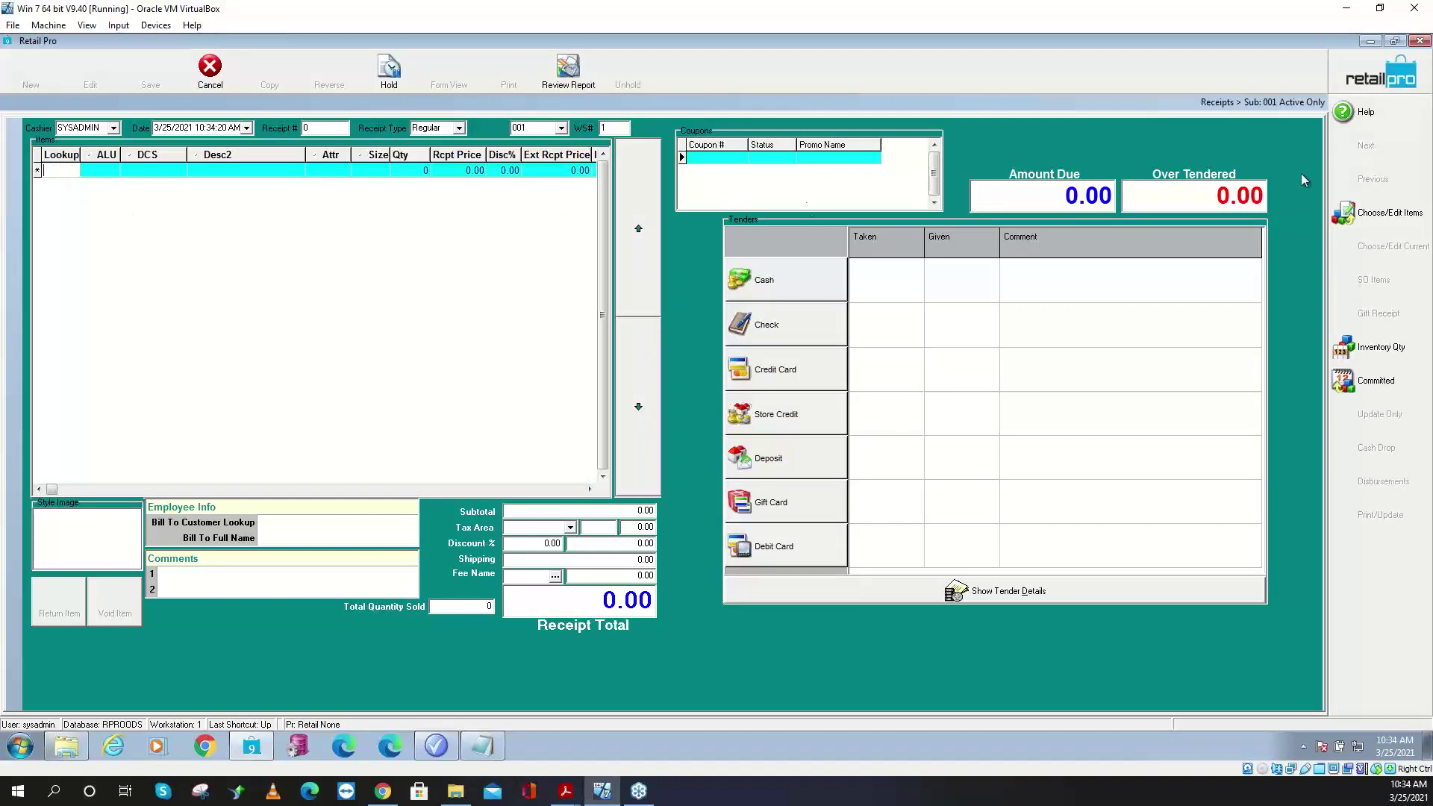
{"action": "left_click", "coordinate": [1390, 214]}
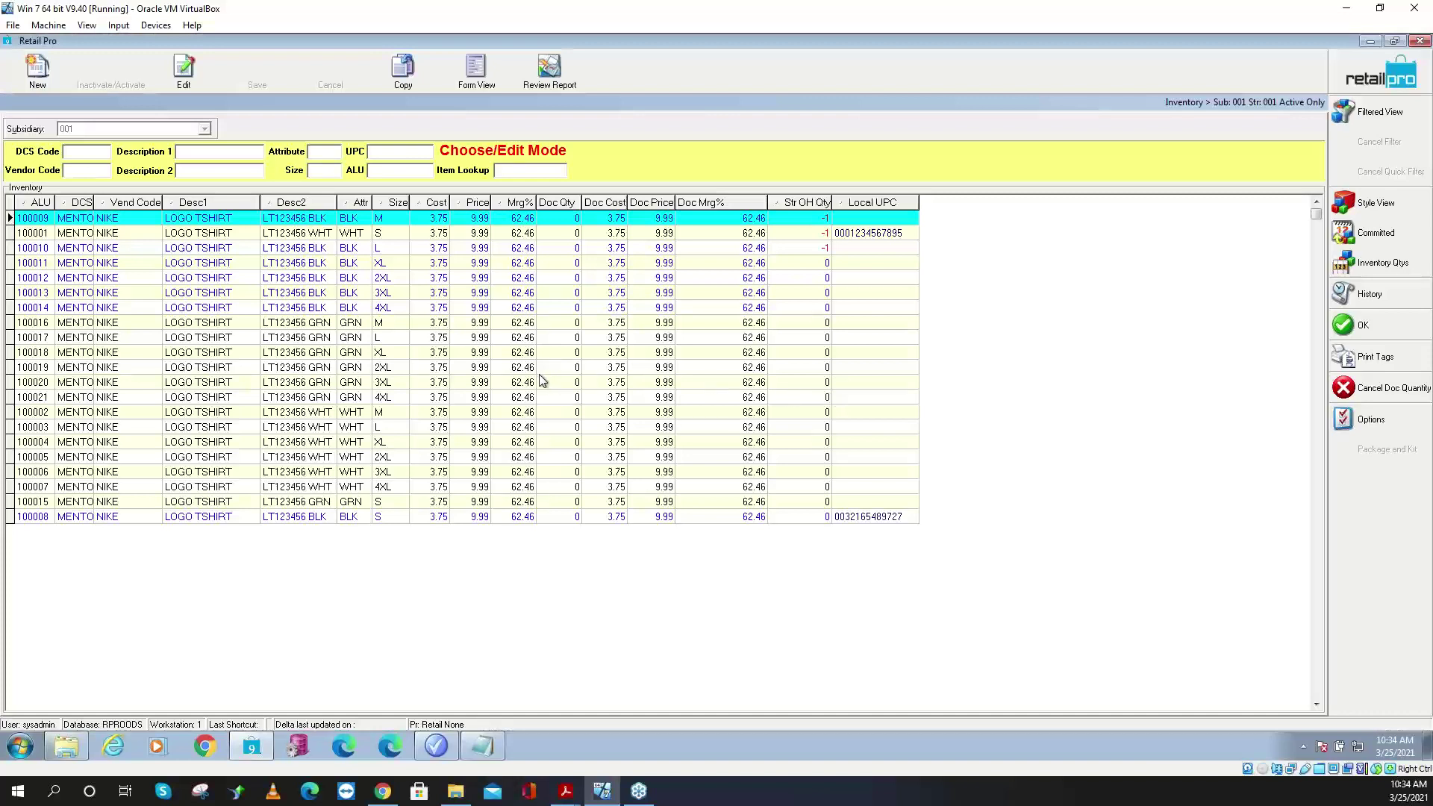
- Add 25 of item 100013 (black 3XL logo tee) to the receipt, totalling 199.80 after 20% off
{"action": "left_click", "coordinate": [217, 297]}
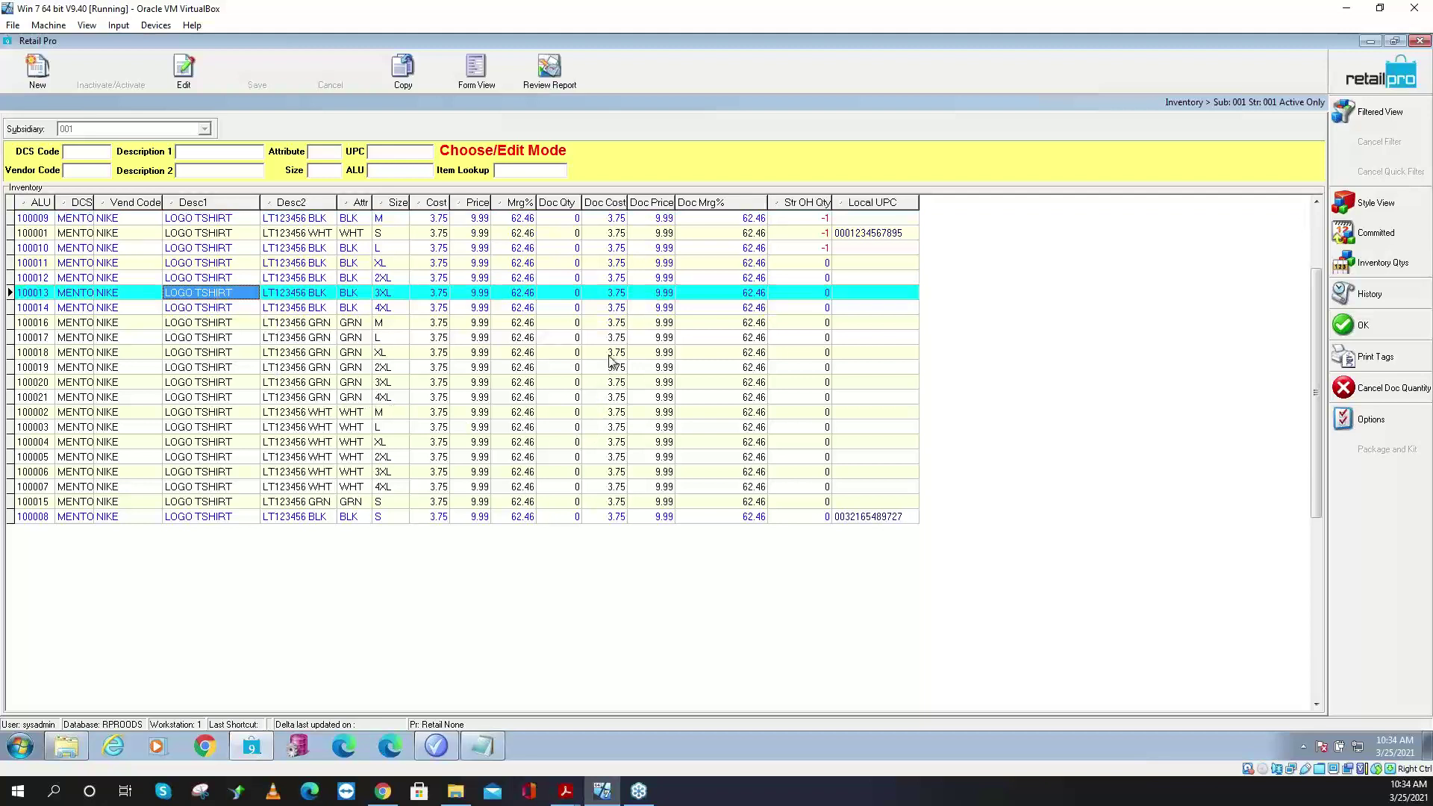
{"action": "left_click", "coordinate": [562, 291]}
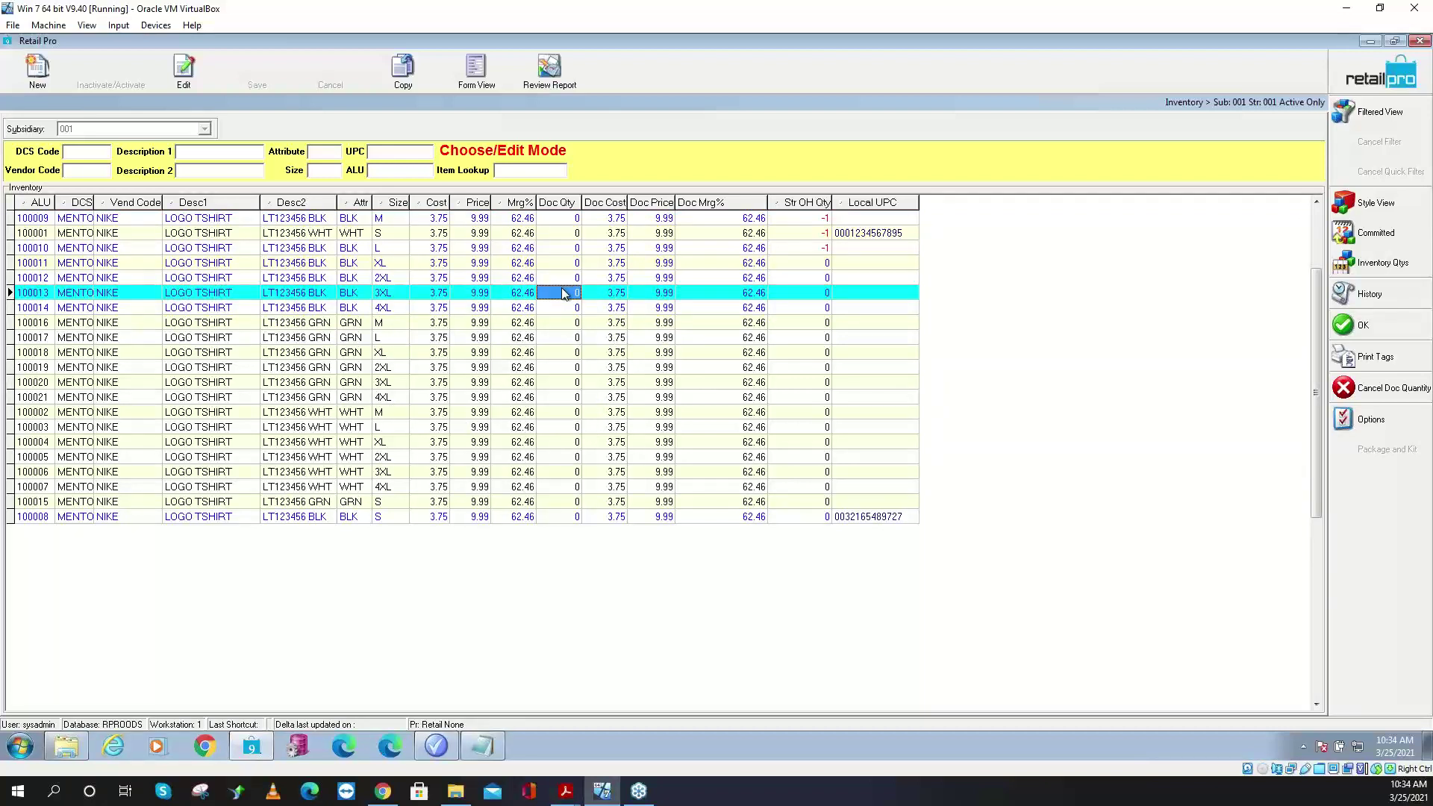
{"action": "type", "text": "25"}
{"action": "key", "text": "Return"}
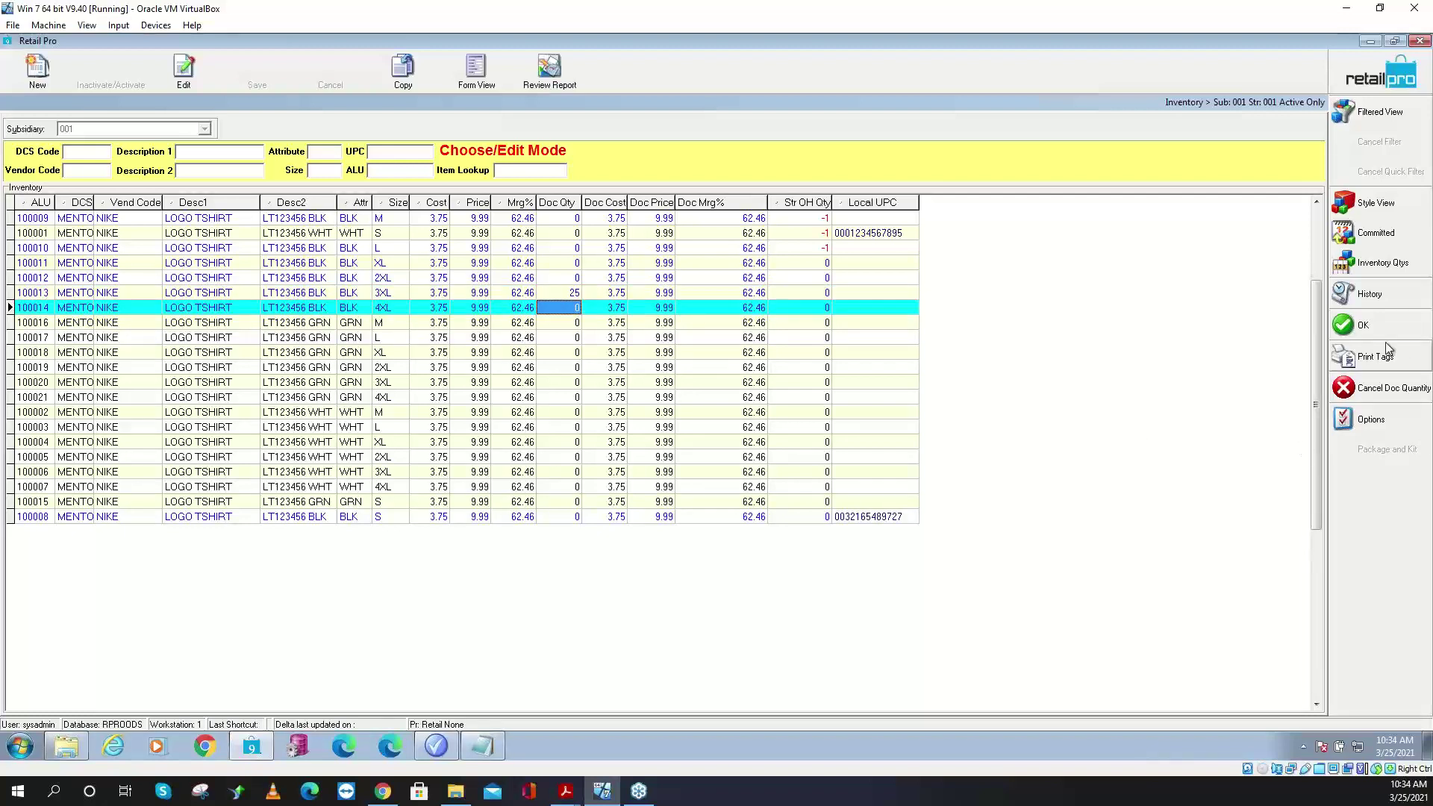
{"action": "left_click", "coordinate": [1379, 326]}
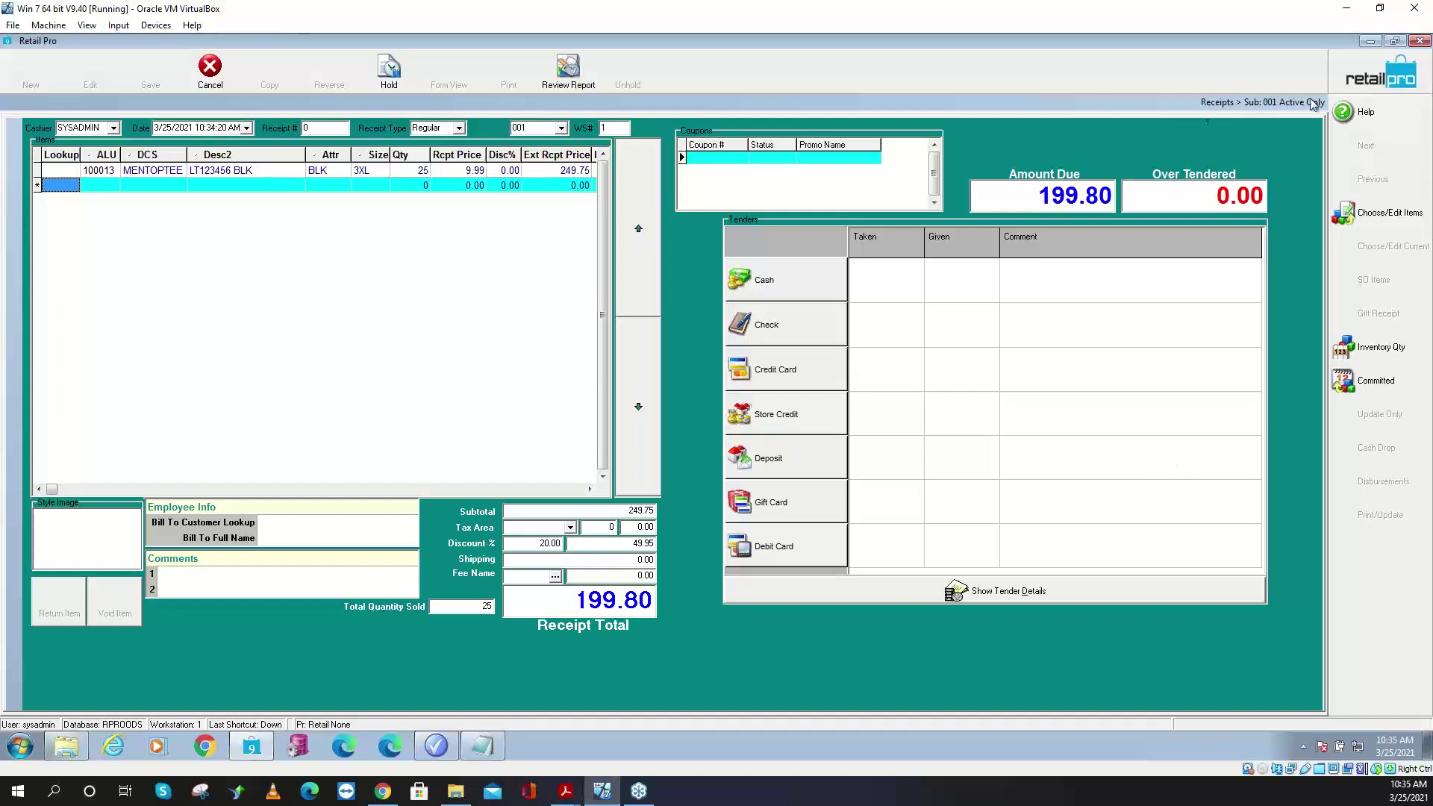
- Discard the test receipt, then delete the unnamed Global Discount row from the Bogos list
{"action": "key", "text": "Escape"}
{"action": "left_click", "coordinate": [690, 426]}
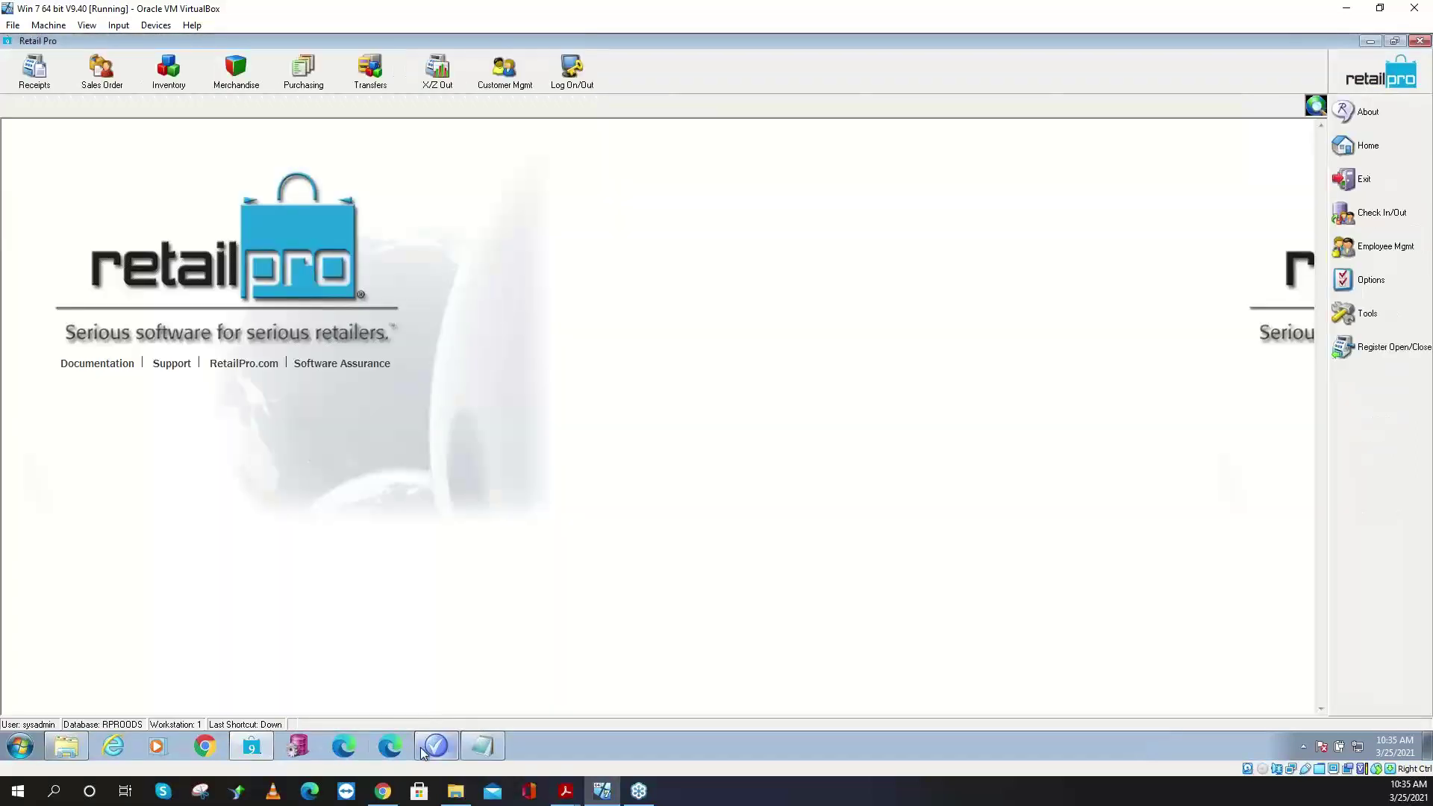
{"action": "left_click", "coordinate": [436, 745]}
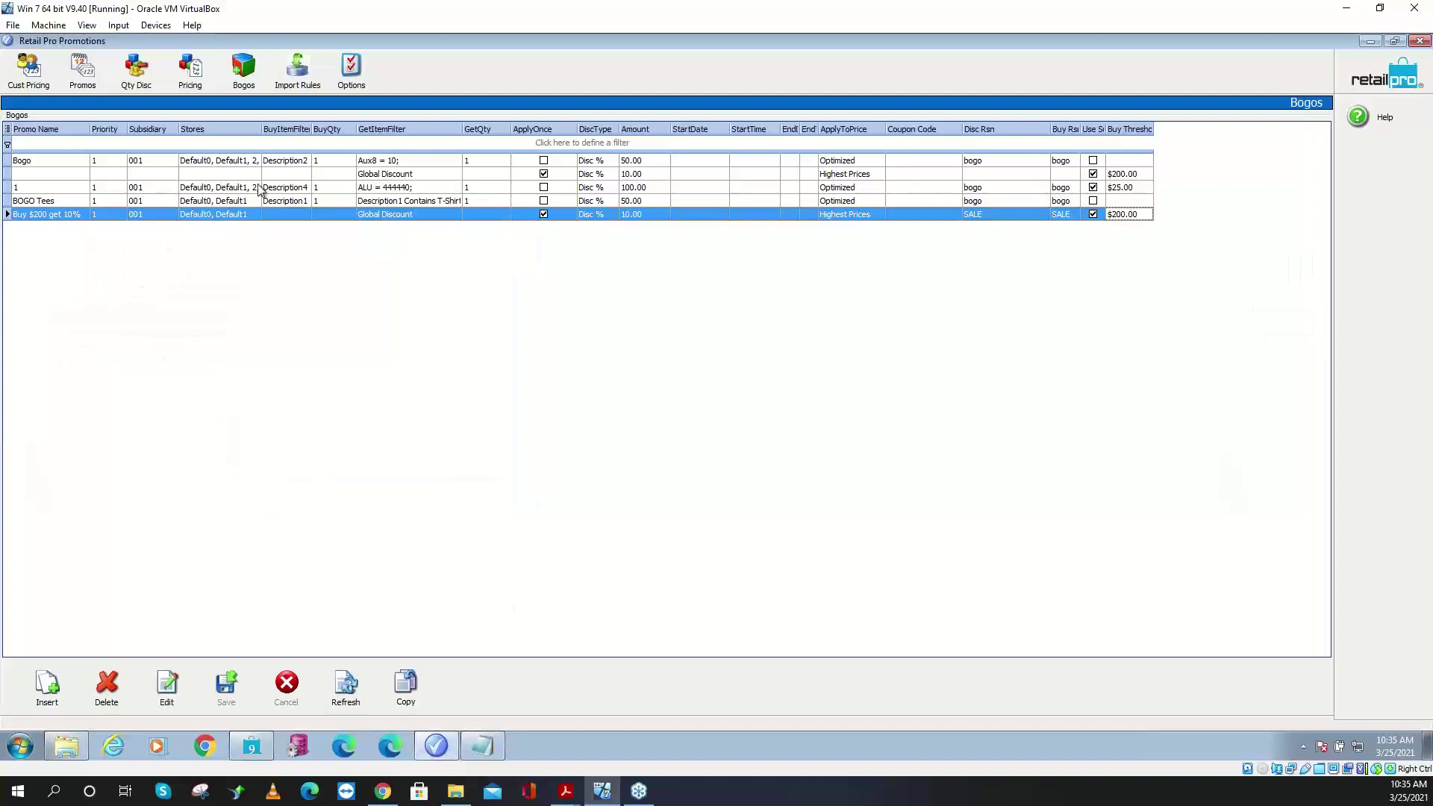
{"action": "left_click", "coordinate": [348, 179]}
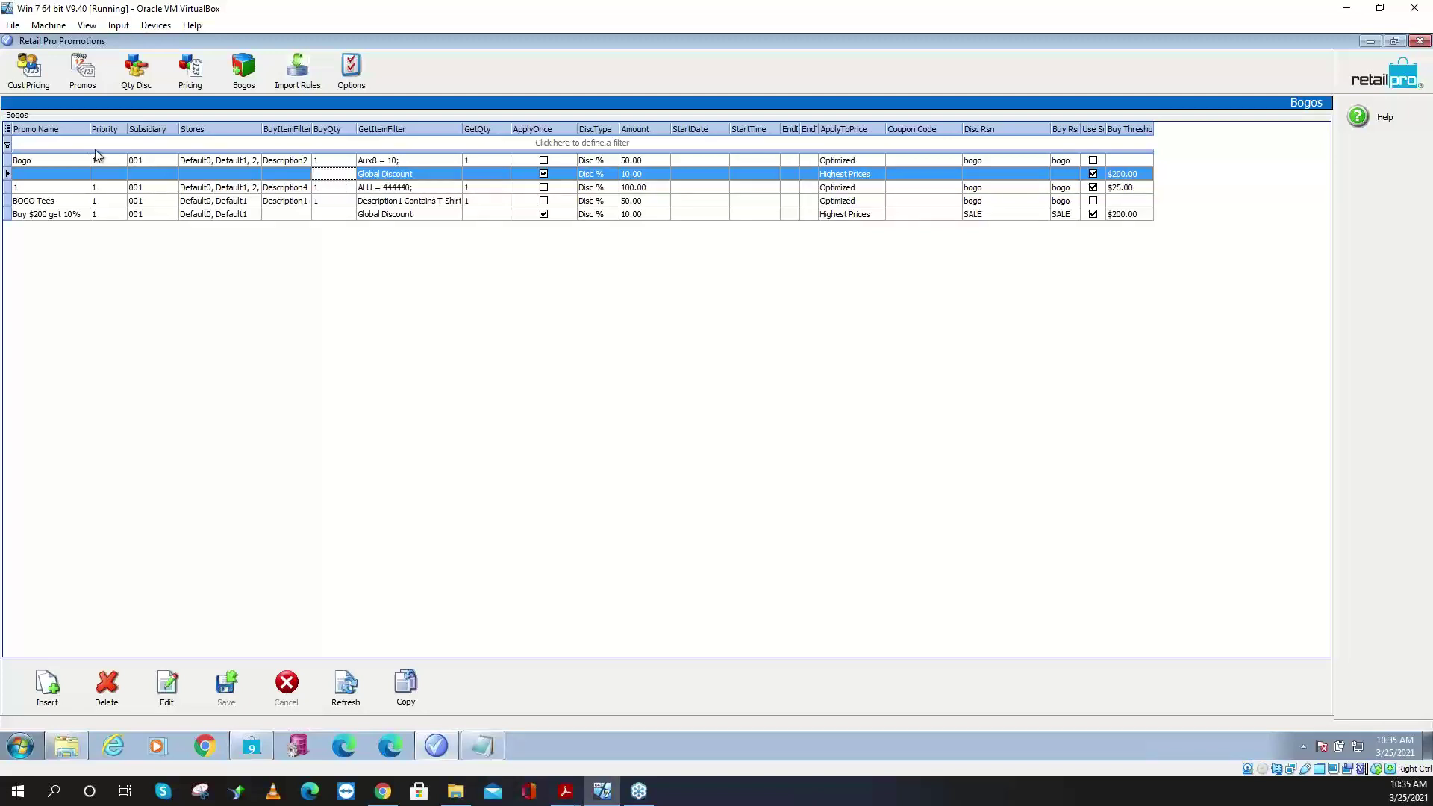
{"action": "left_click", "coordinate": [106, 683]}
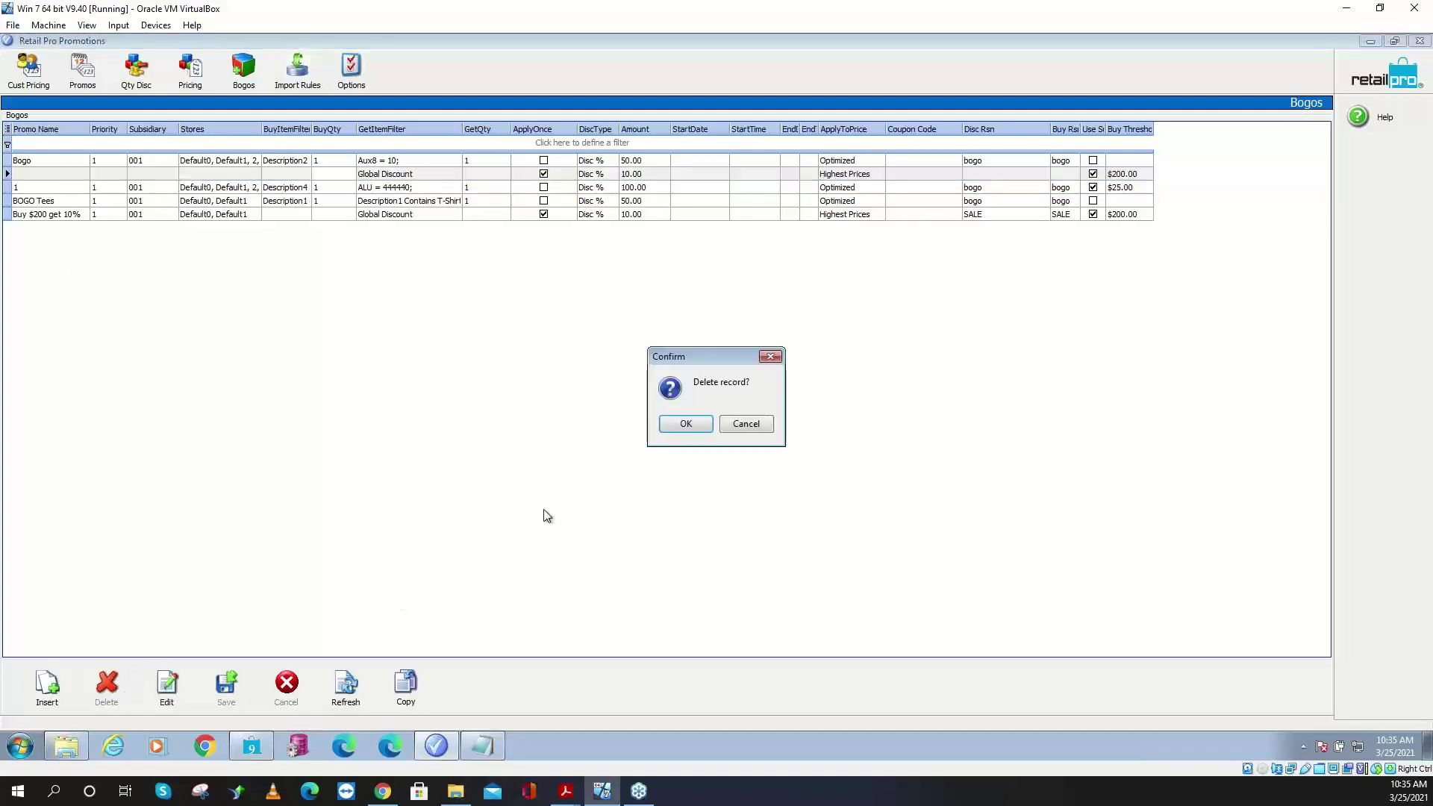
{"action": "left_click", "coordinate": [677, 420]}
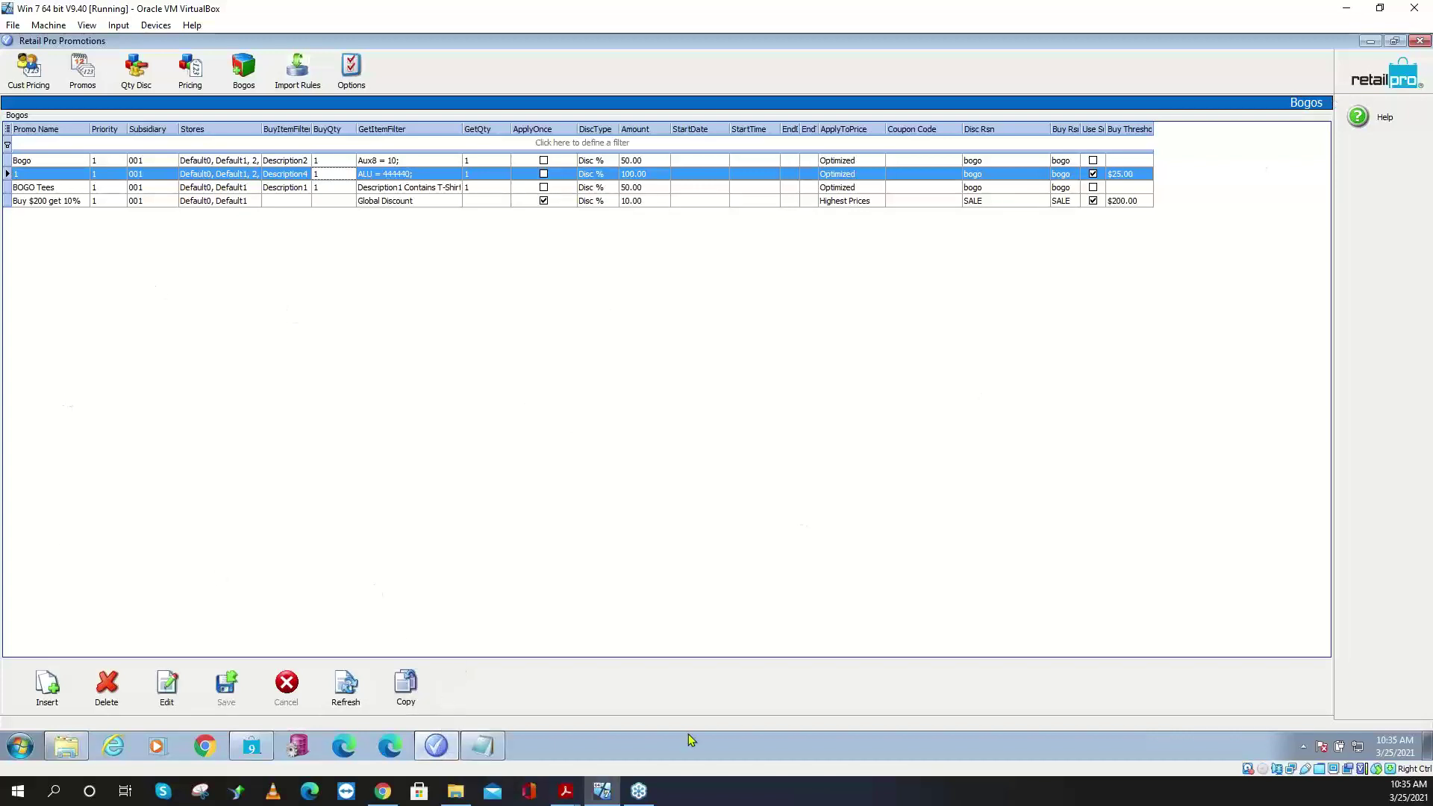
- Look up *t* on the receipt, clear the not-found entry, and open the inventory list
{"action": "left_click", "coordinate": [259, 748]}
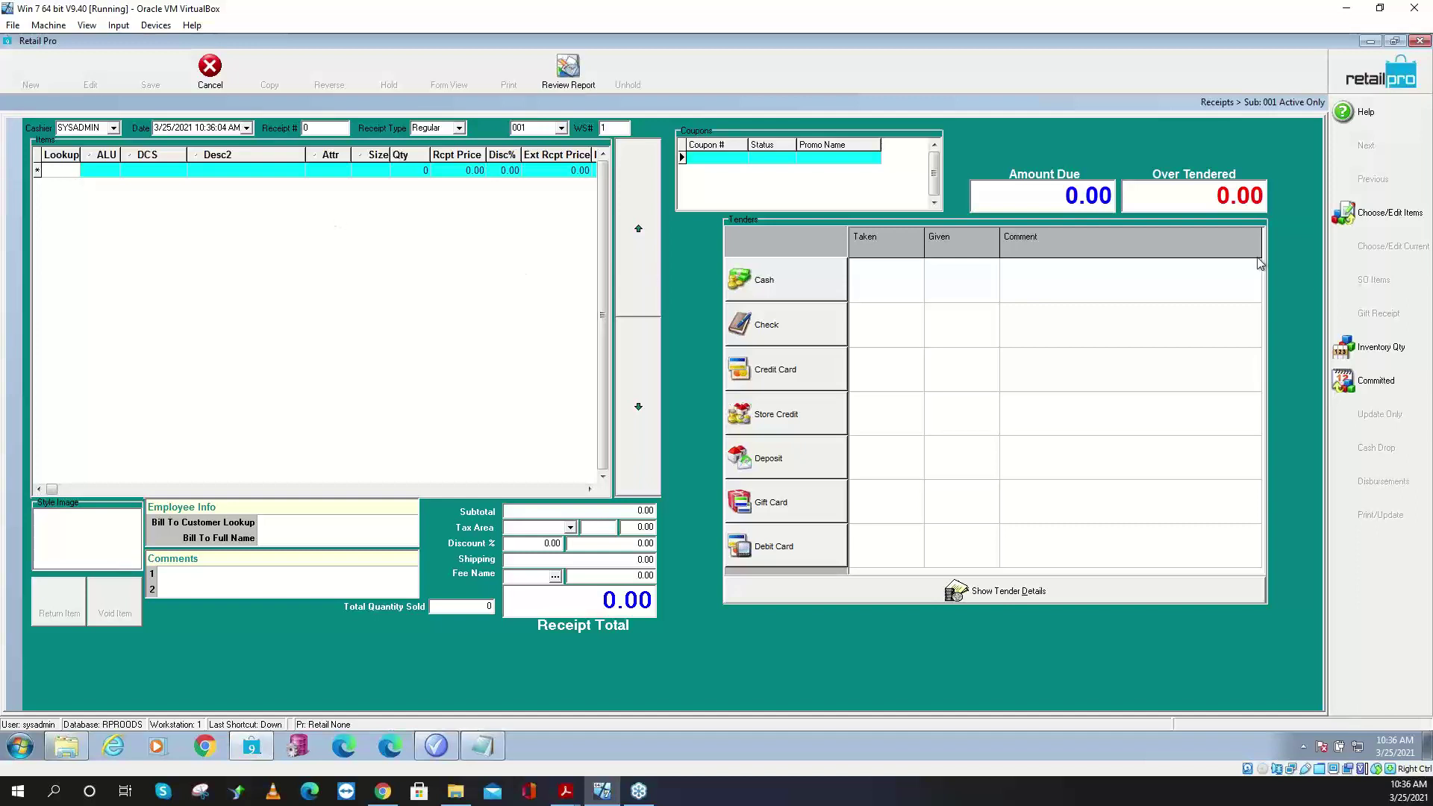
{"action": "type", "text": "*t*"}
{"action": "key", "text": "Return"}
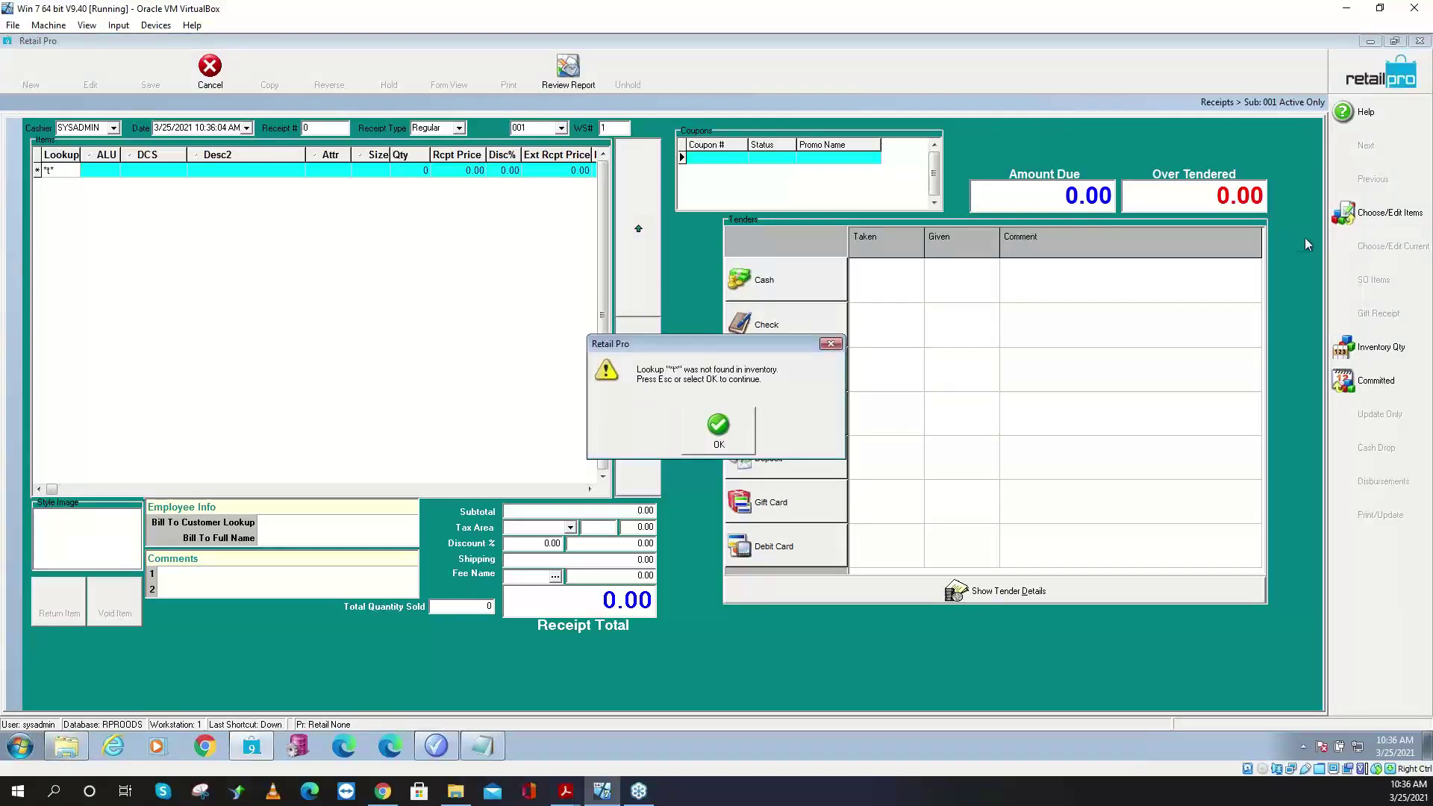
{"action": "left_click", "coordinate": [721, 428]}
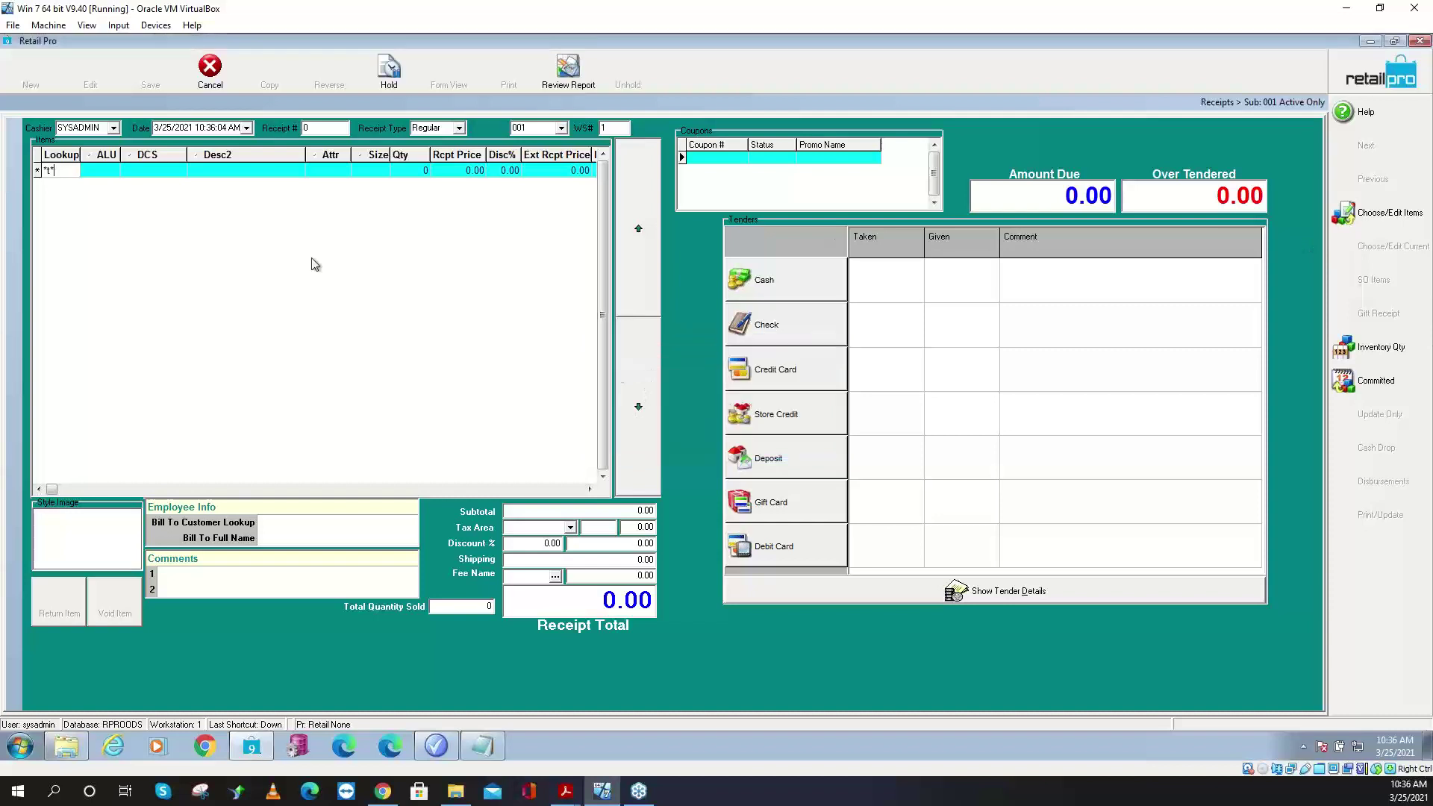
{"action": "double_click", "coordinate": [58, 170]}
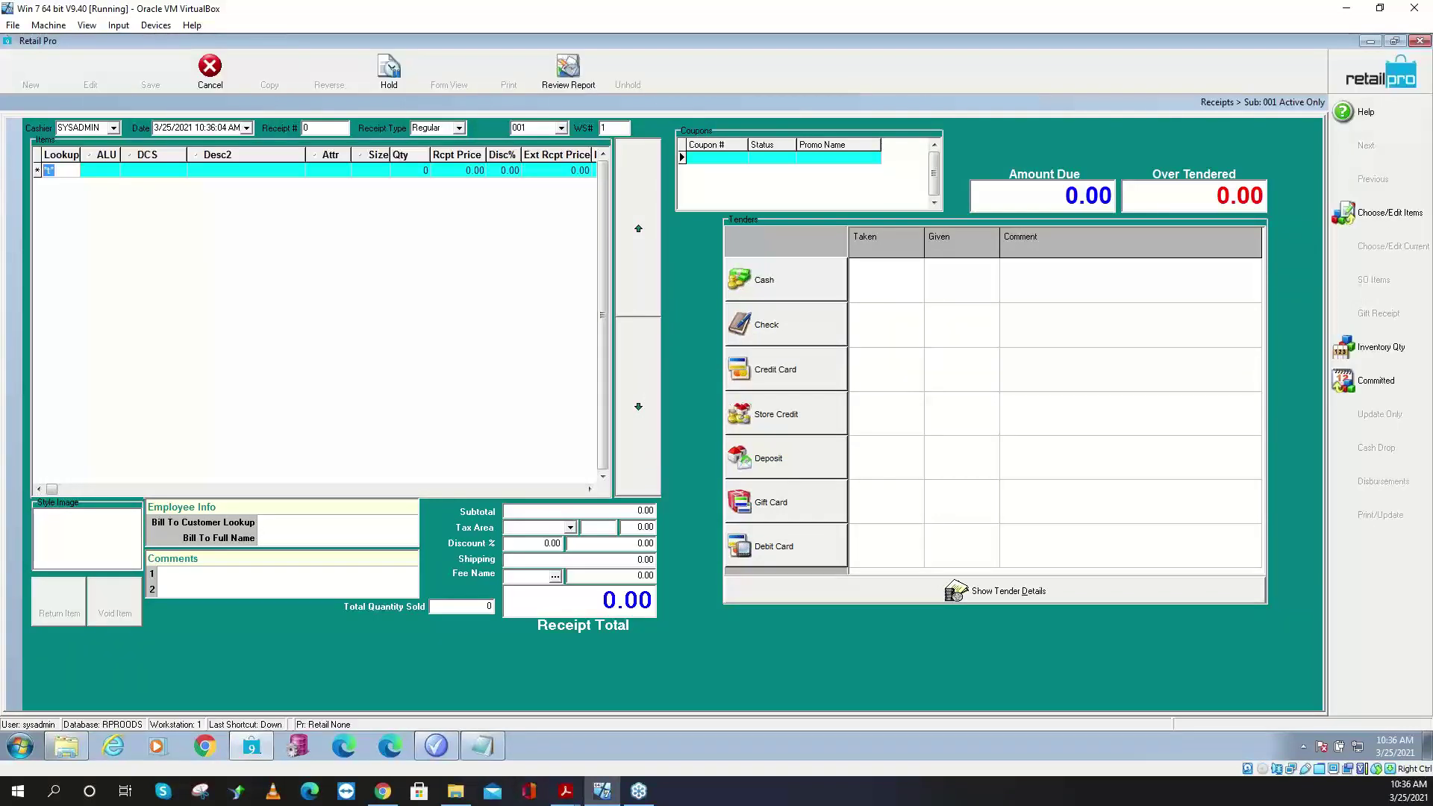
{"action": "key", "text": "BackSpace"}
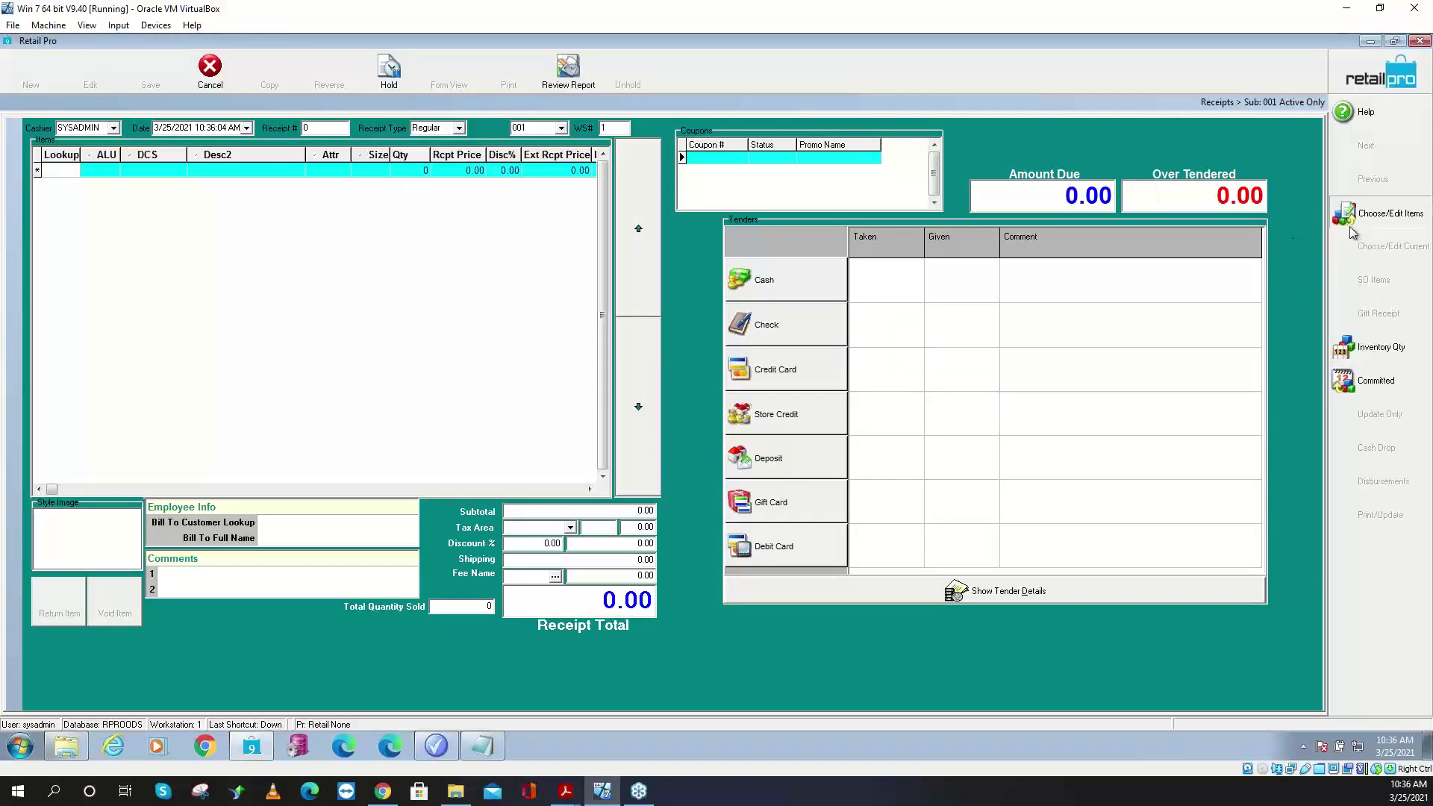
{"action": "left_click", "coordinate": [1351, 224]}
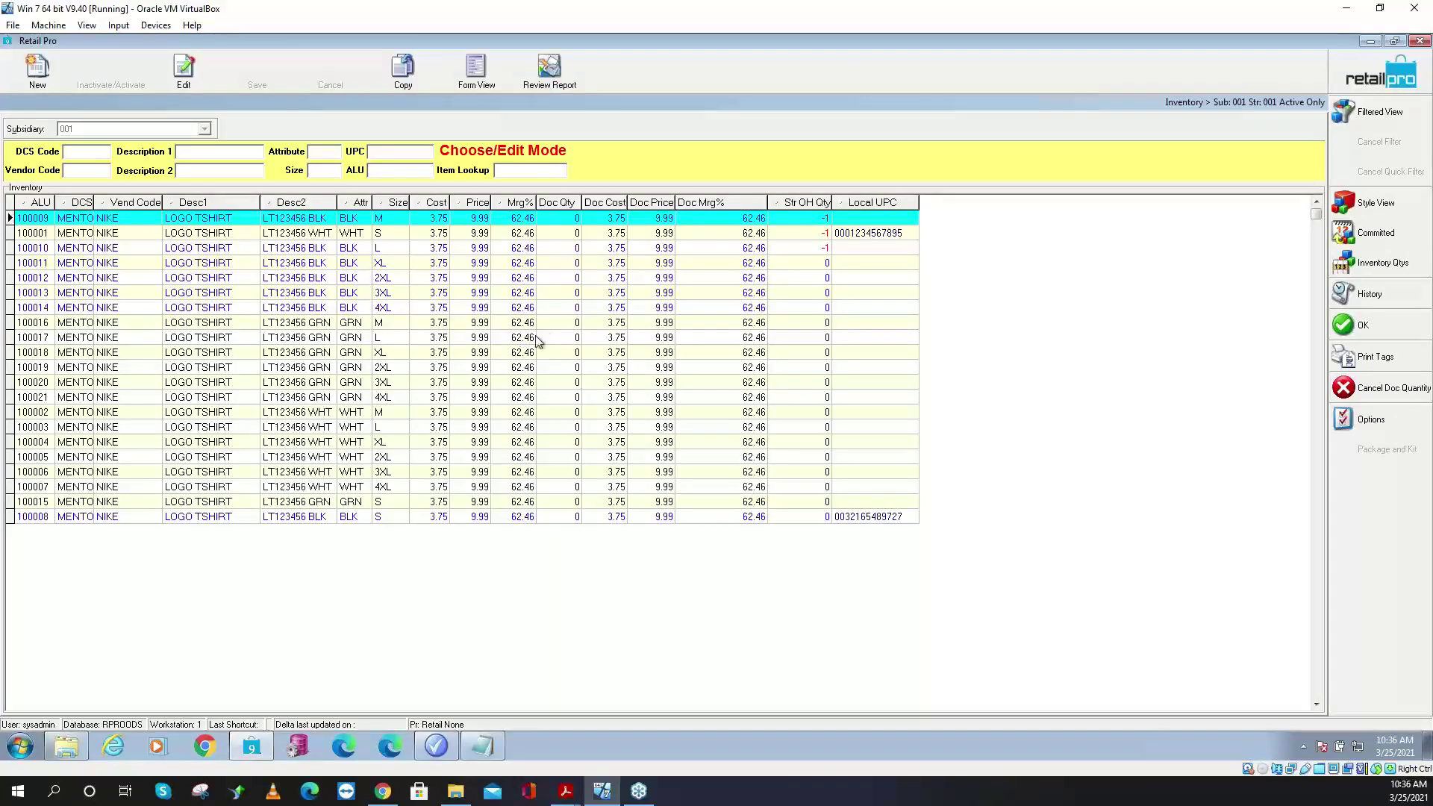
- Ring up 25 of item 100016, check the 10% discount total of 224.77, then discard the receipt
{"action": "left_click", "coordinate": [576, 324]}
{"action": "type", "text": "25"}
{"action": "key", "text": "Tab"}
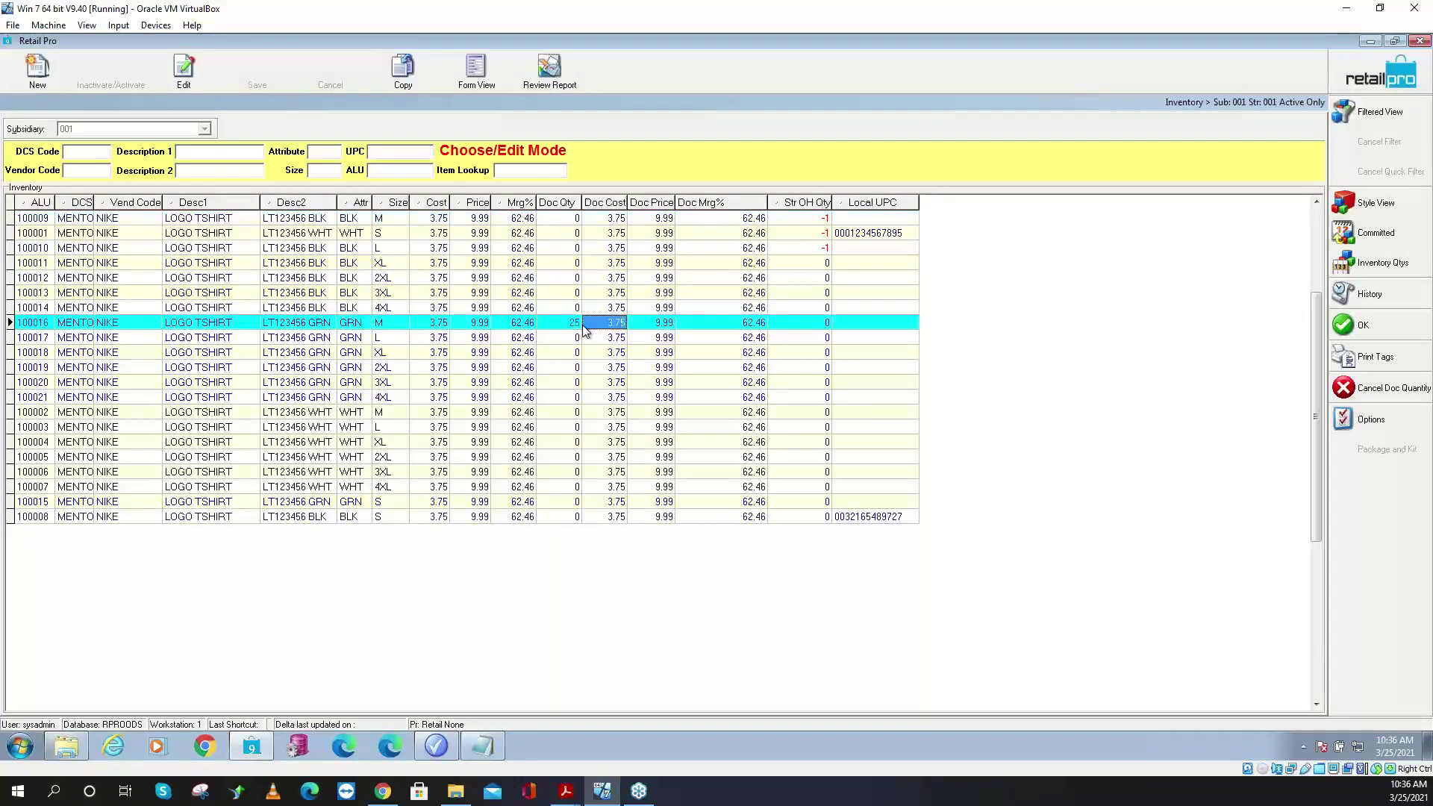
{"action": "left_click", "coordinate": [1402, 336]}
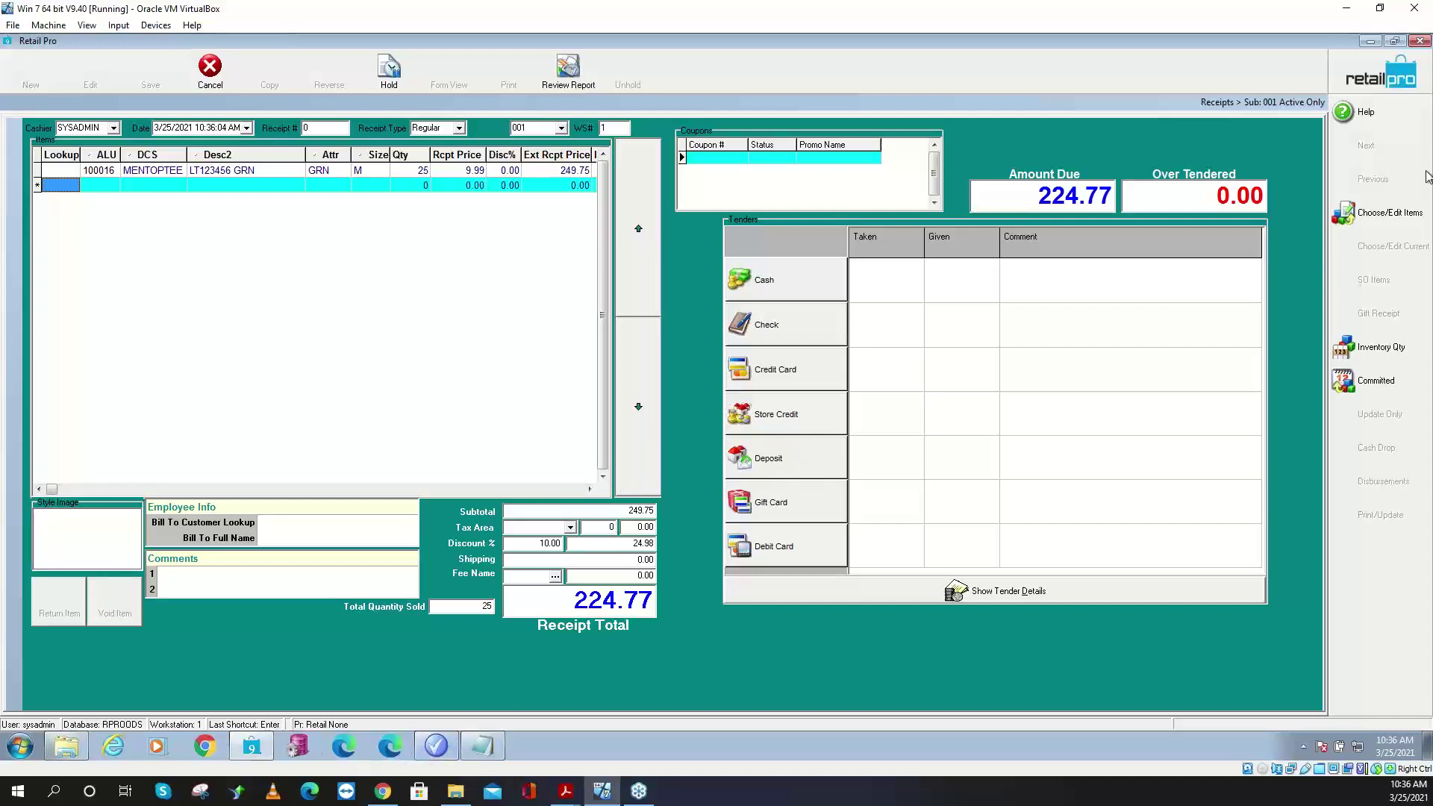
{"action": "key", "text": "Escape"}
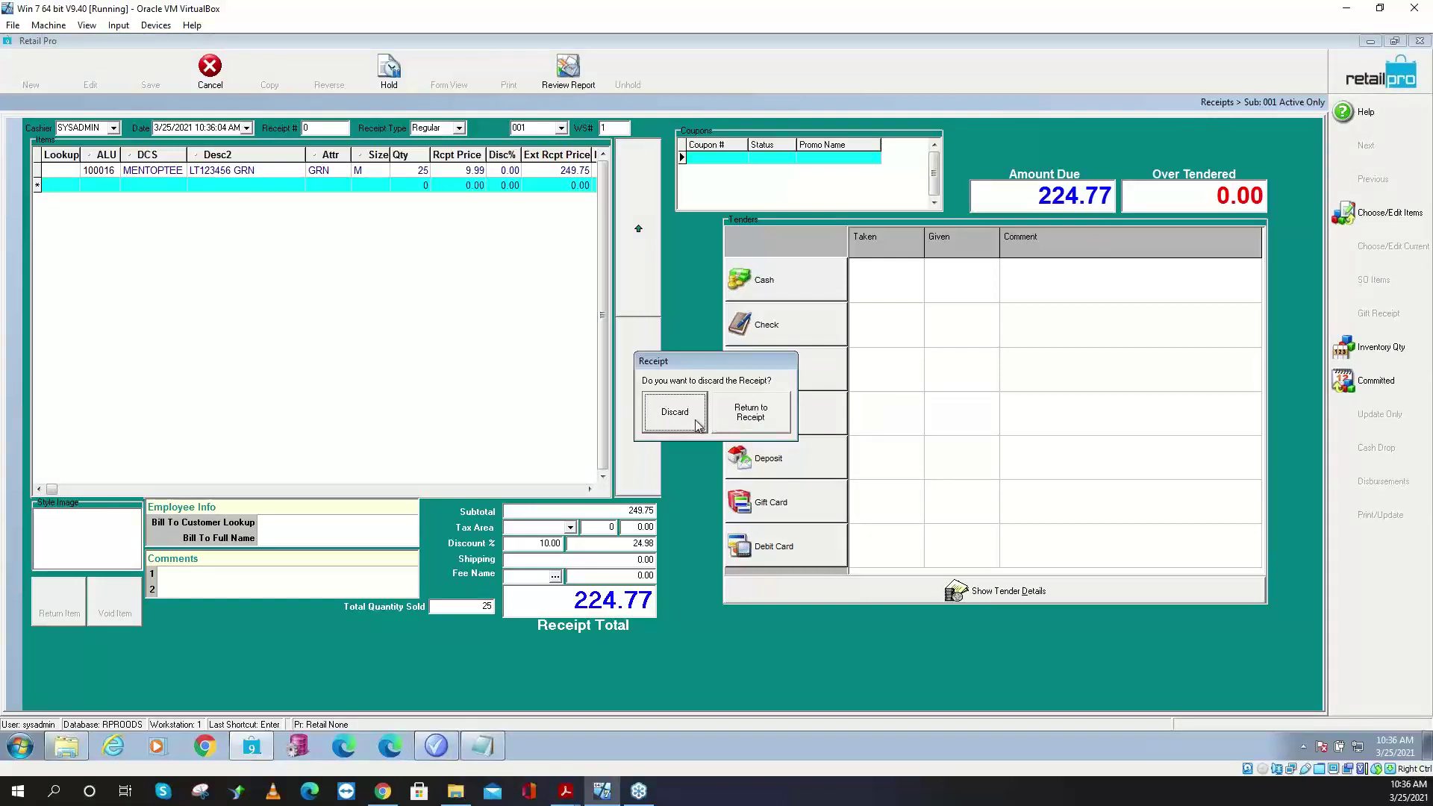
{"action": "left_click", "coordinate": [682, 418]}
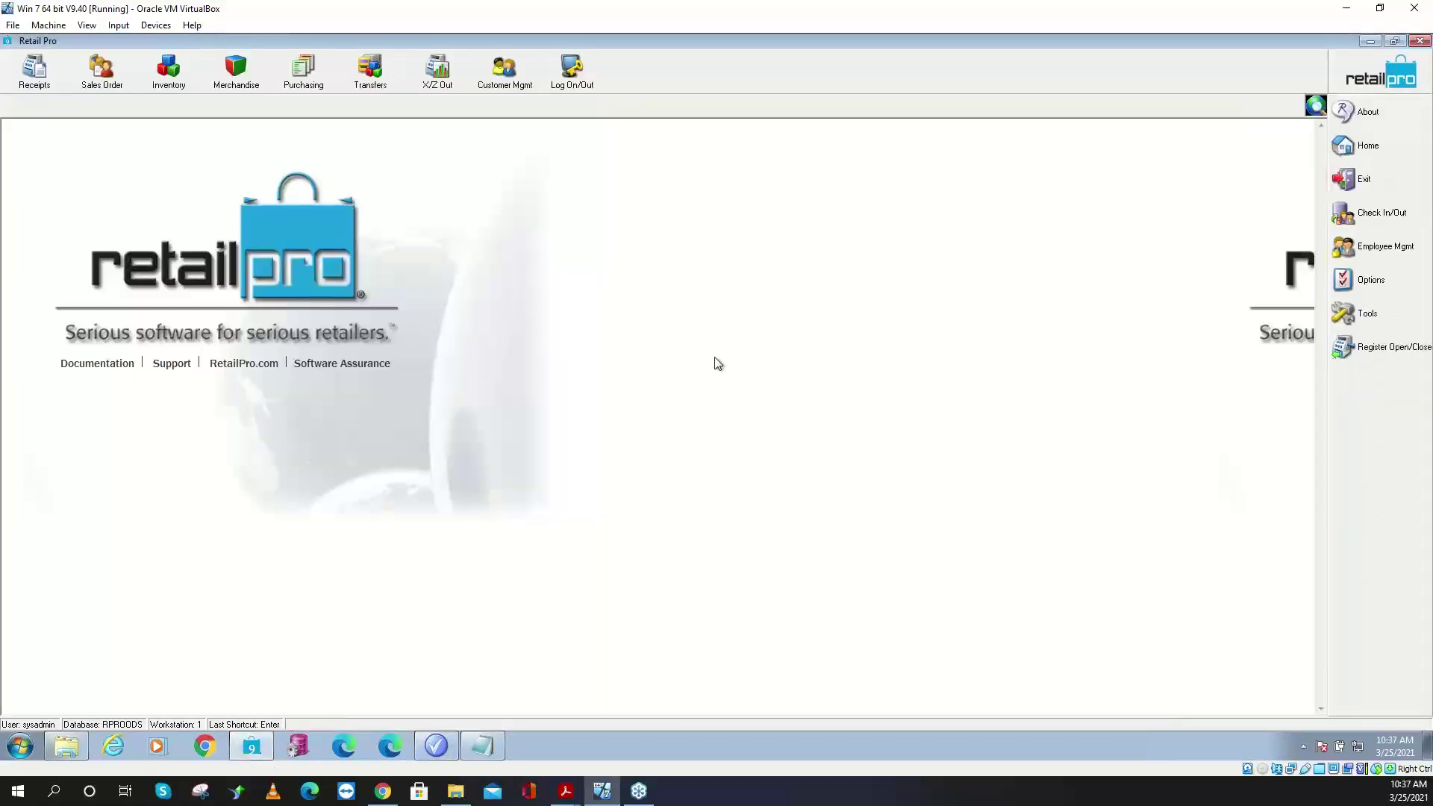
- Set the start date of Buy $200 get 10% to 1/3/2021 and adjust the start hour
{"action": "key", "text": "alt+Tab"}
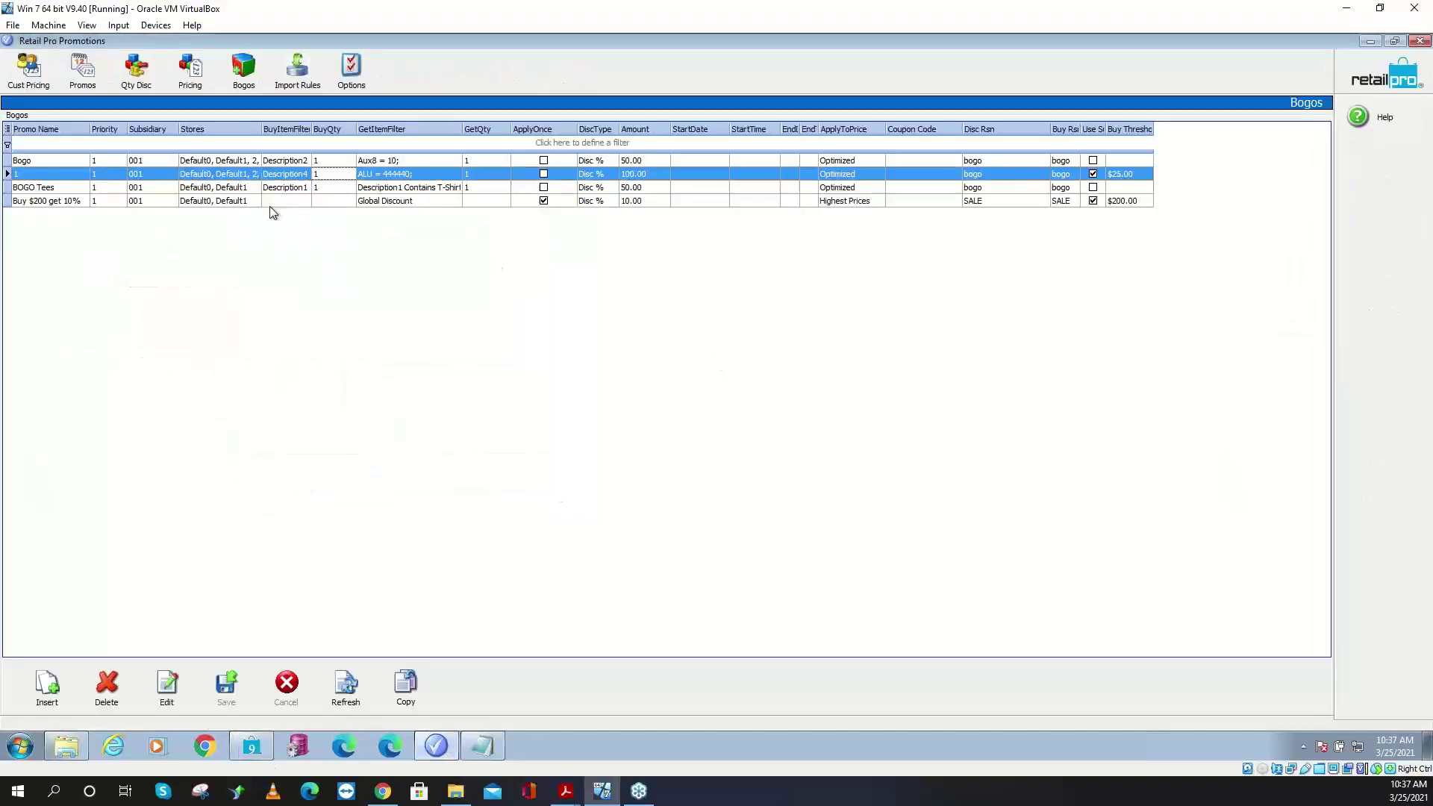
{"action": "left_click", "coordinate": [684, 173]}
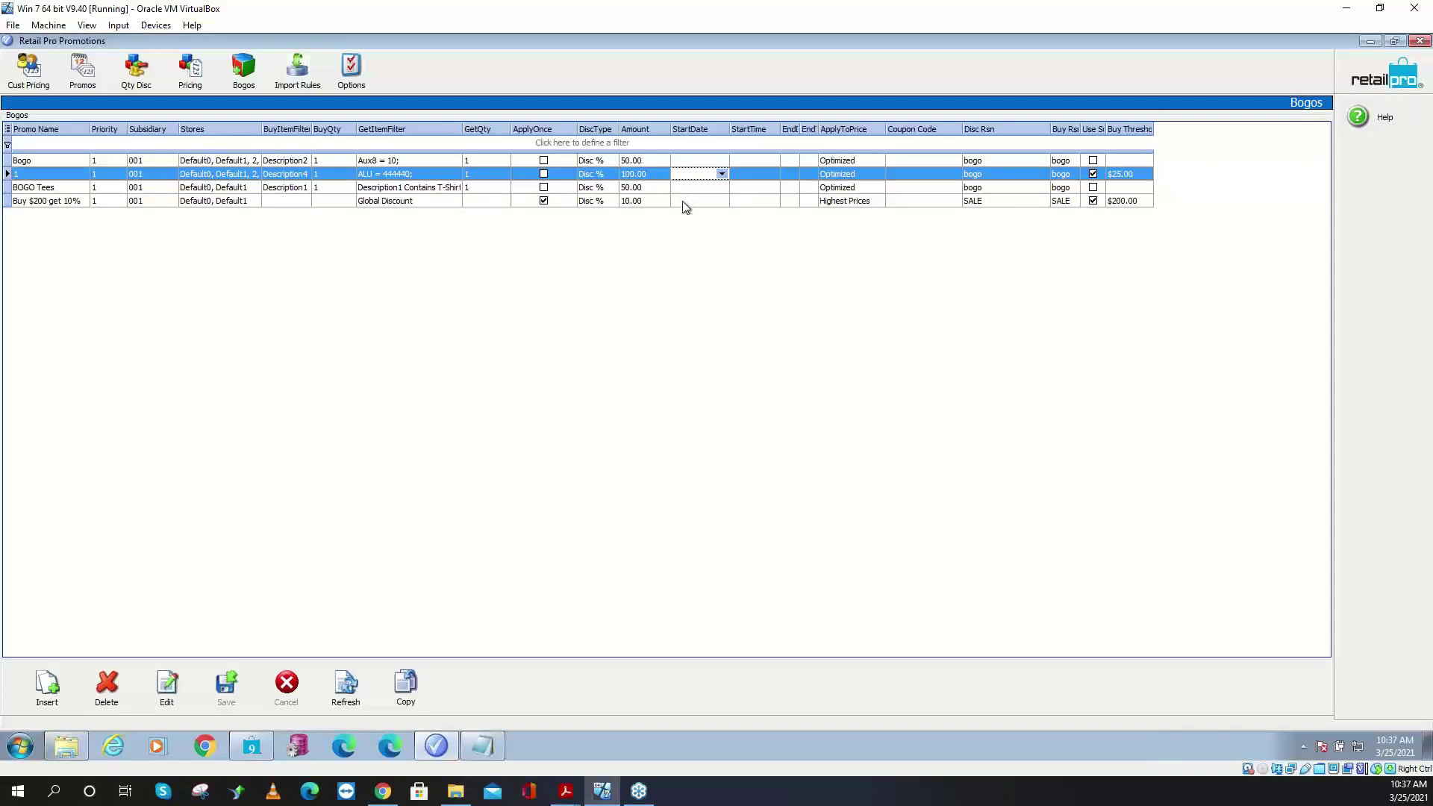
{"action": "left_click", "coordinate": [684, 201]}
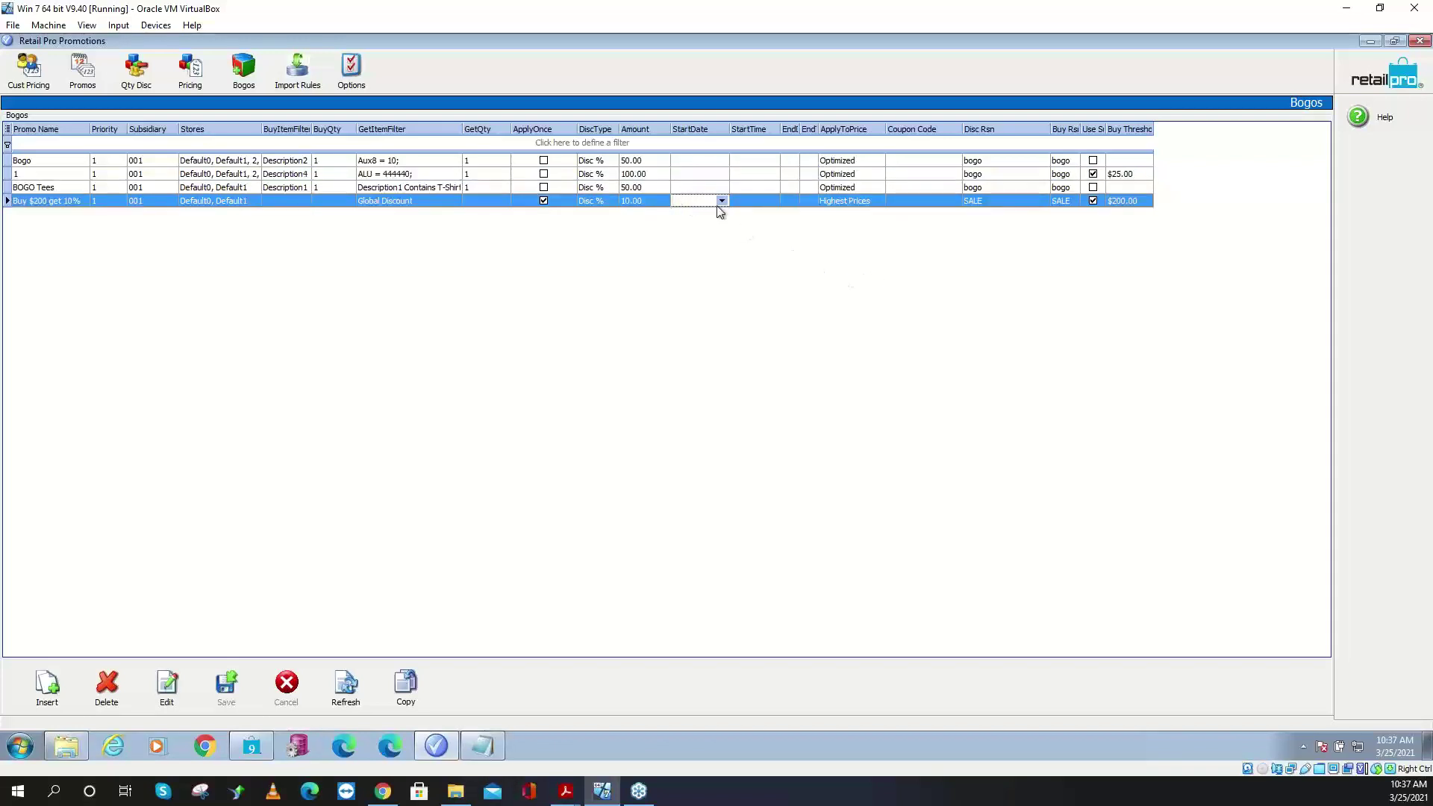
{"action": "left_click", "coordinate": [722, 200]}
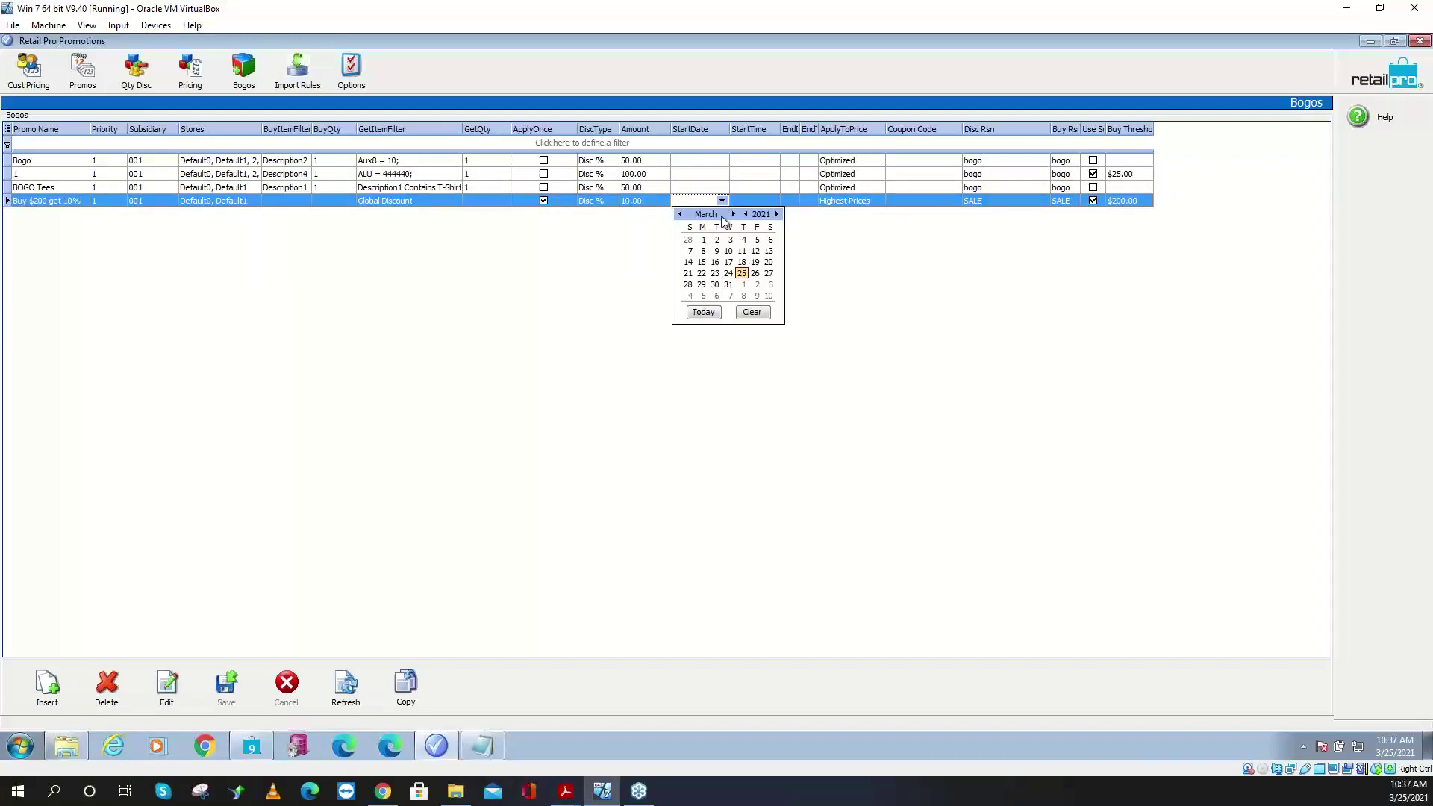
{"action": "left_click", "coordinate": [680, 214]}
{"action": "left_click", "coordinate": [680, 215]}
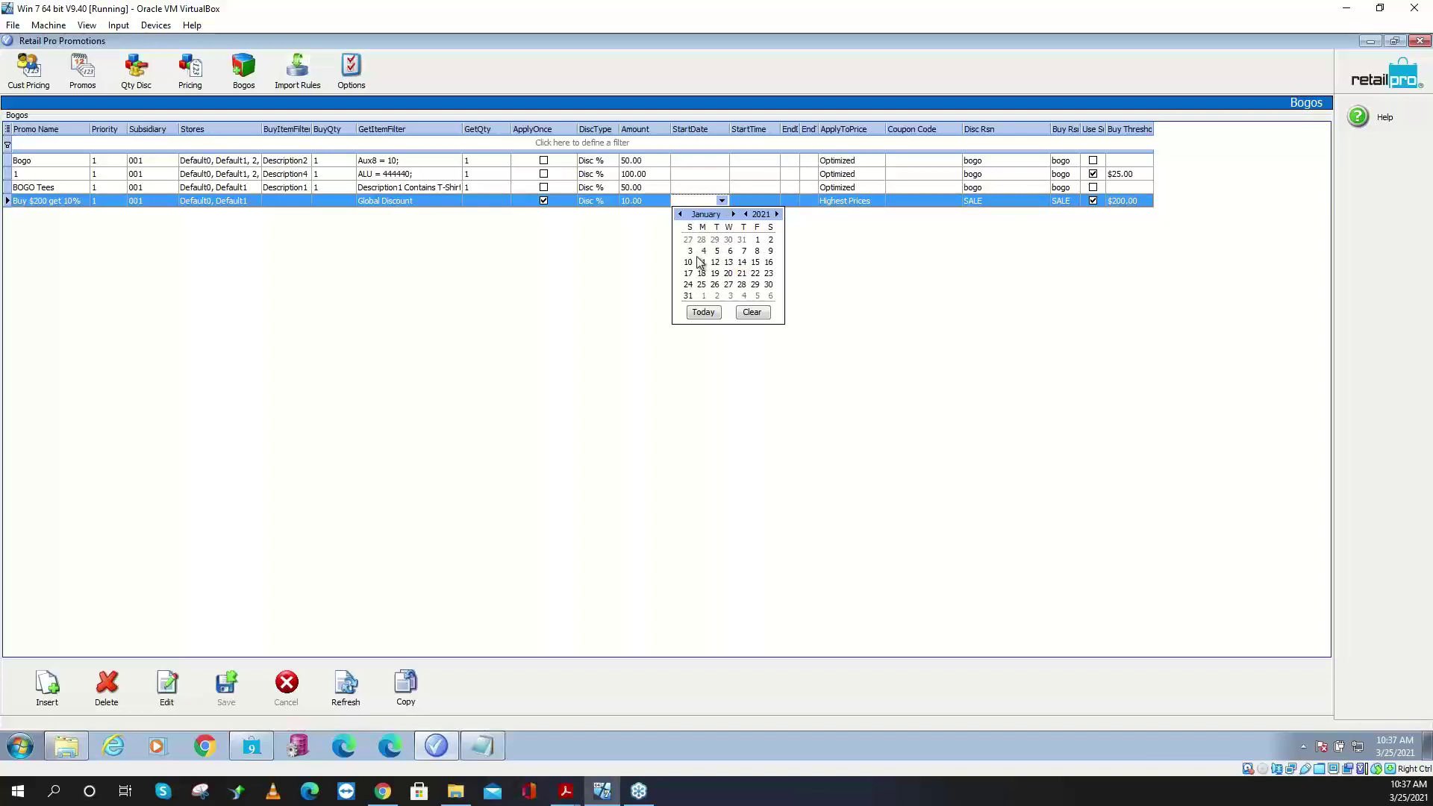
{"action": "left_click", "coordinate": [693, 251]}
{"action": "left_click", "coordinate": [764, 208]}
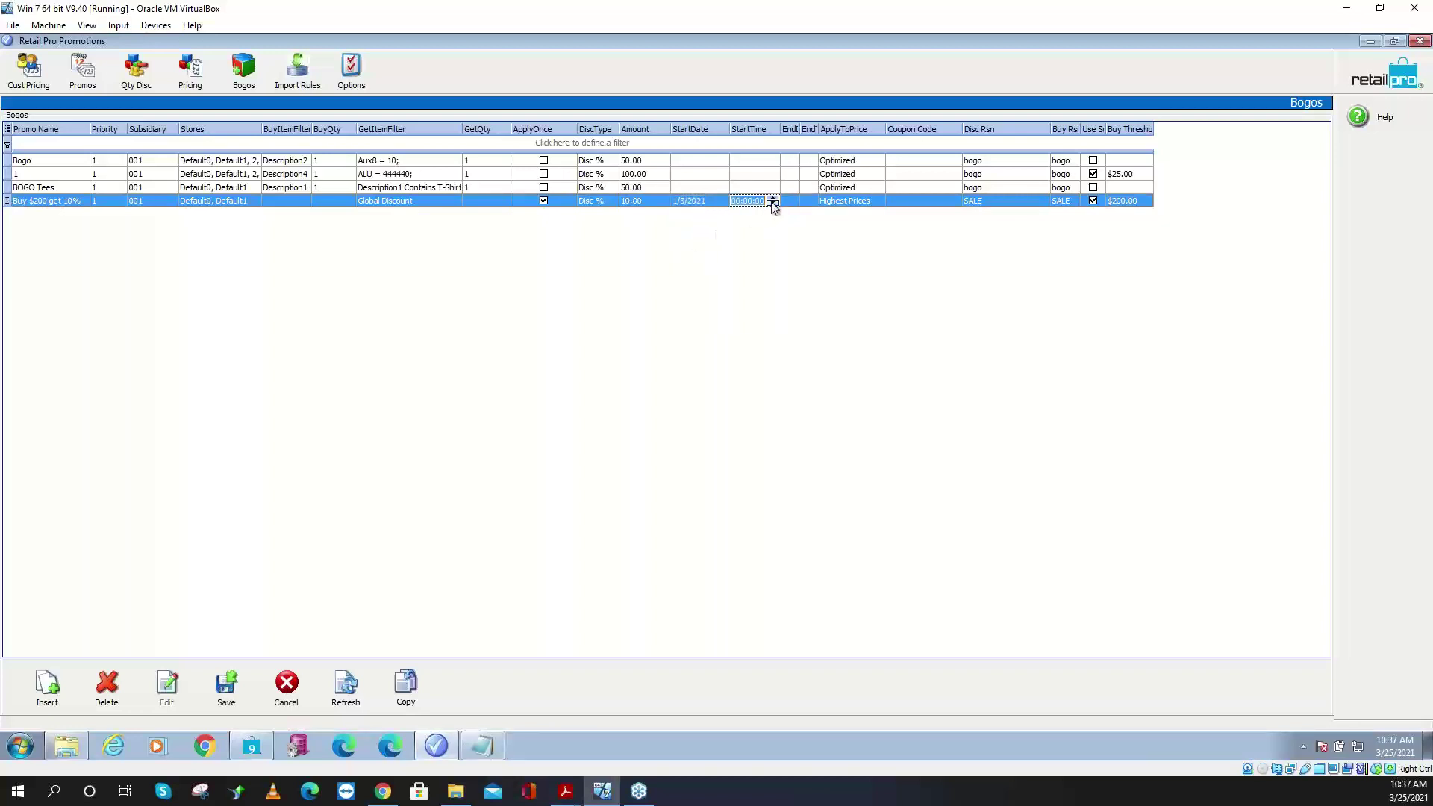
{"action": "left_click", "coordinate": [773, 202]}
- Set its end date to 2/2/2021, save, and select the BOGO Tees promotion
{"action": "left_click", "coordinate": [790, 200]}
{"action": "left_click", "coordinate": [791, 201]}
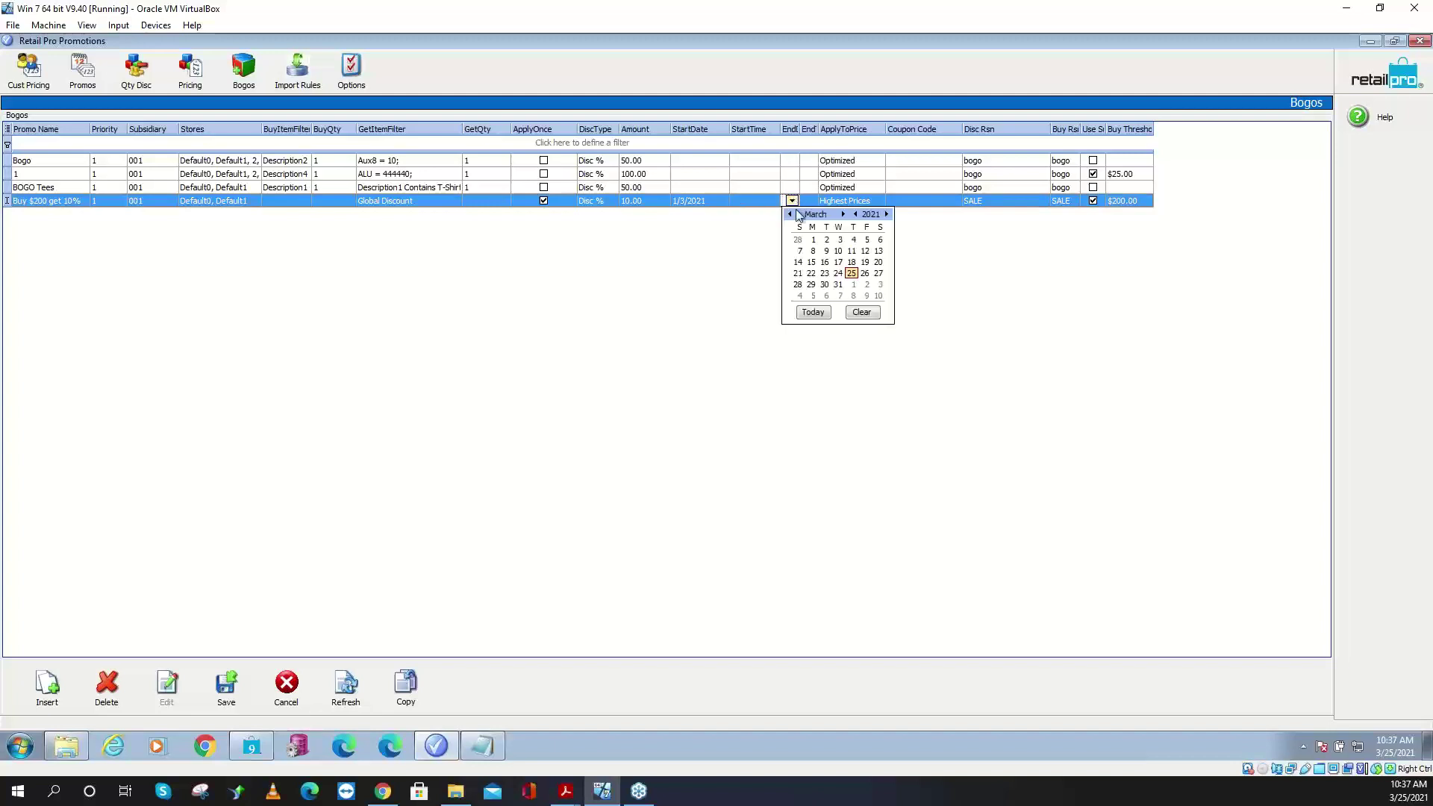
{"action": "left_click", "coordinate": [792, 214]}
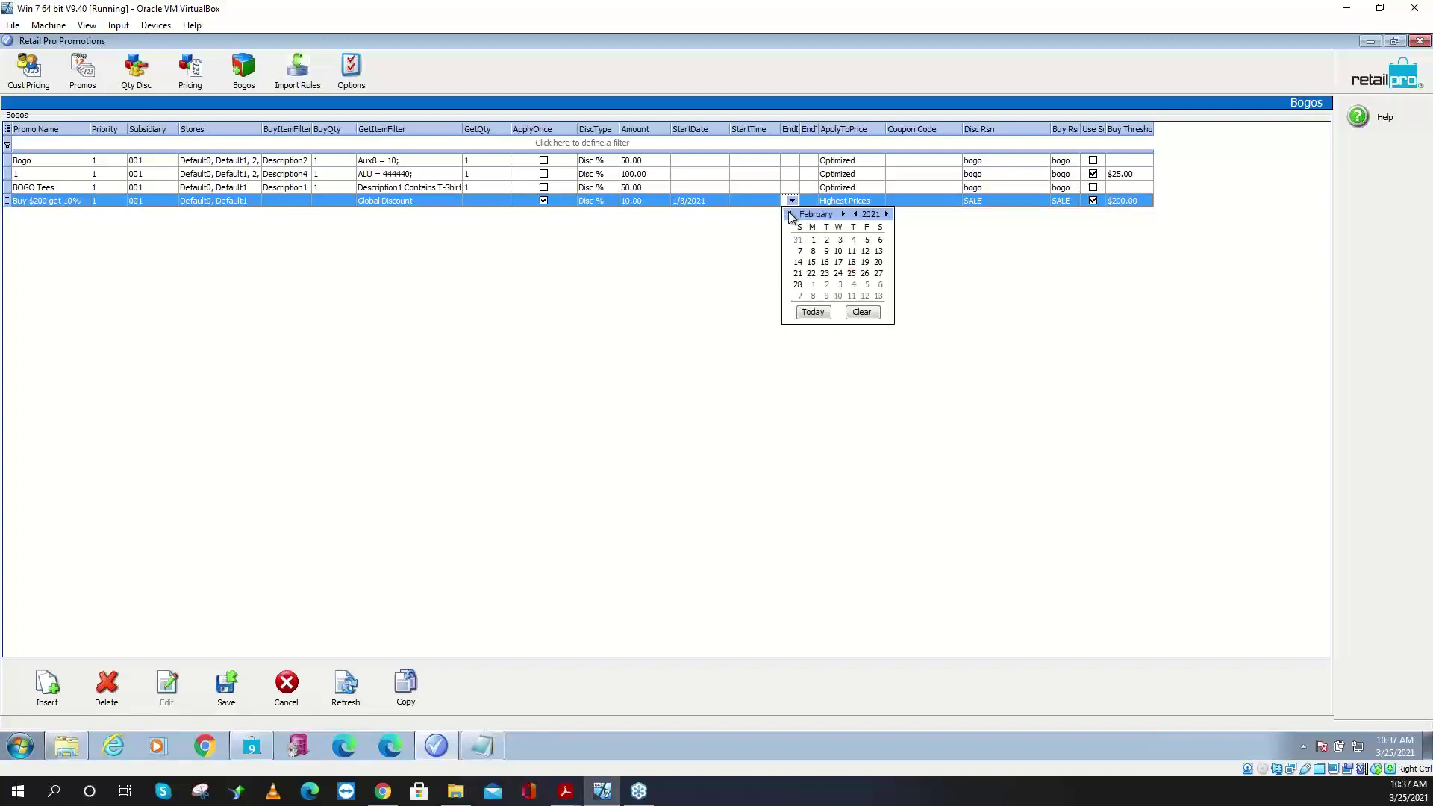
{"action": "left_click", "coordinate": [822, 241]}
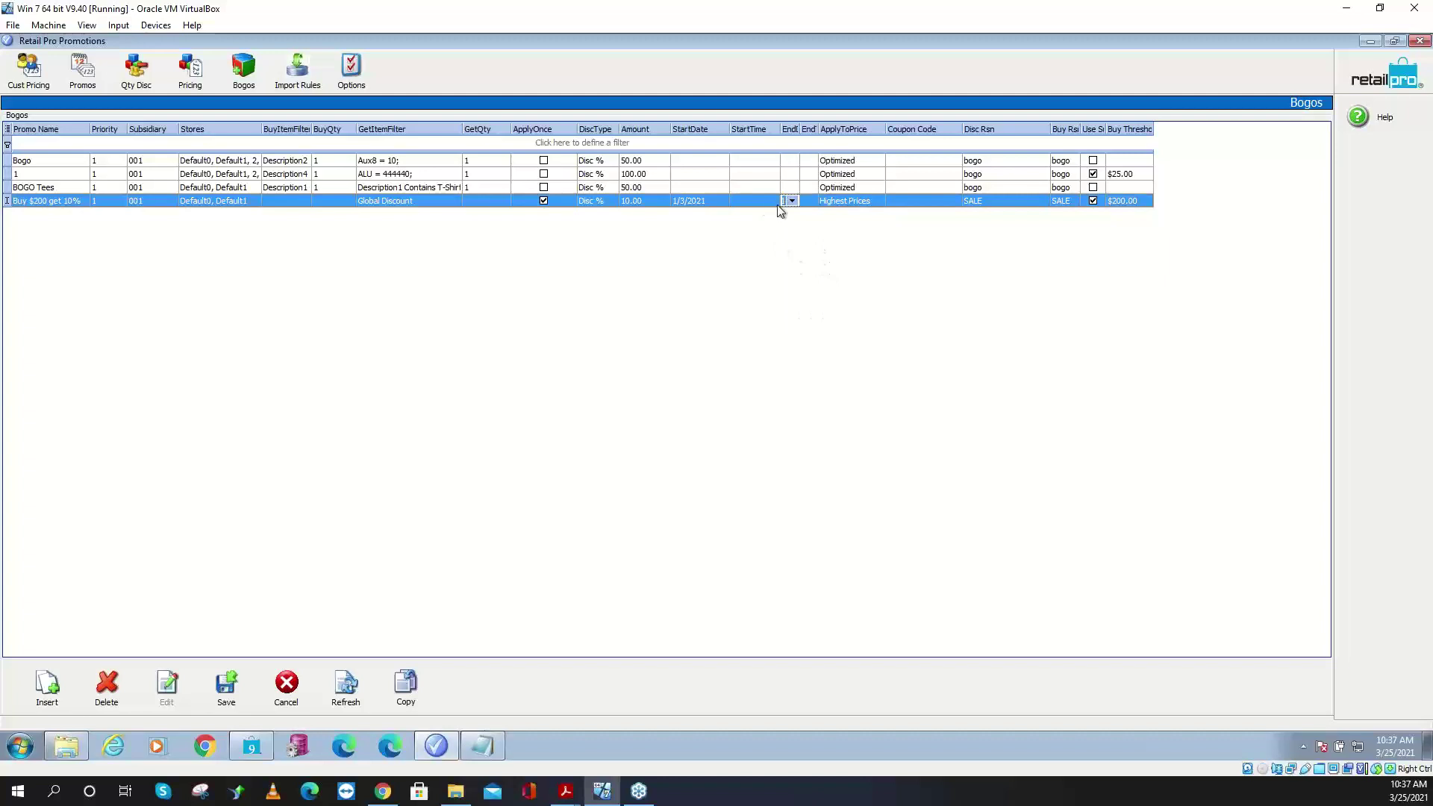
{"action": "left_click_drag", "start_coordinate": [818, 128], "coordinate": [858, 128]}
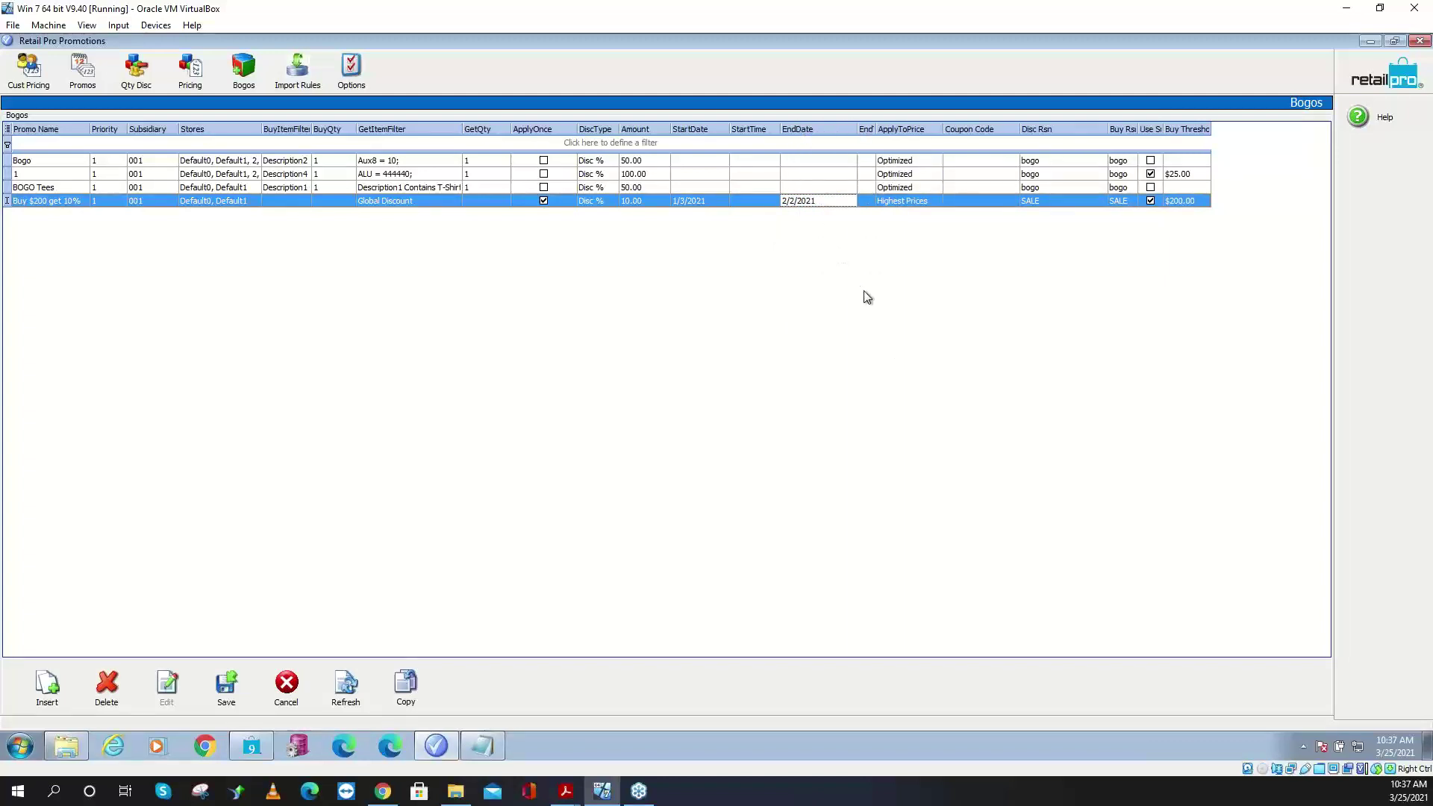
{"action": "left_click", "coordinate": [239, 683]}
{"action": "left_click", "coordinate": [423, 189]}
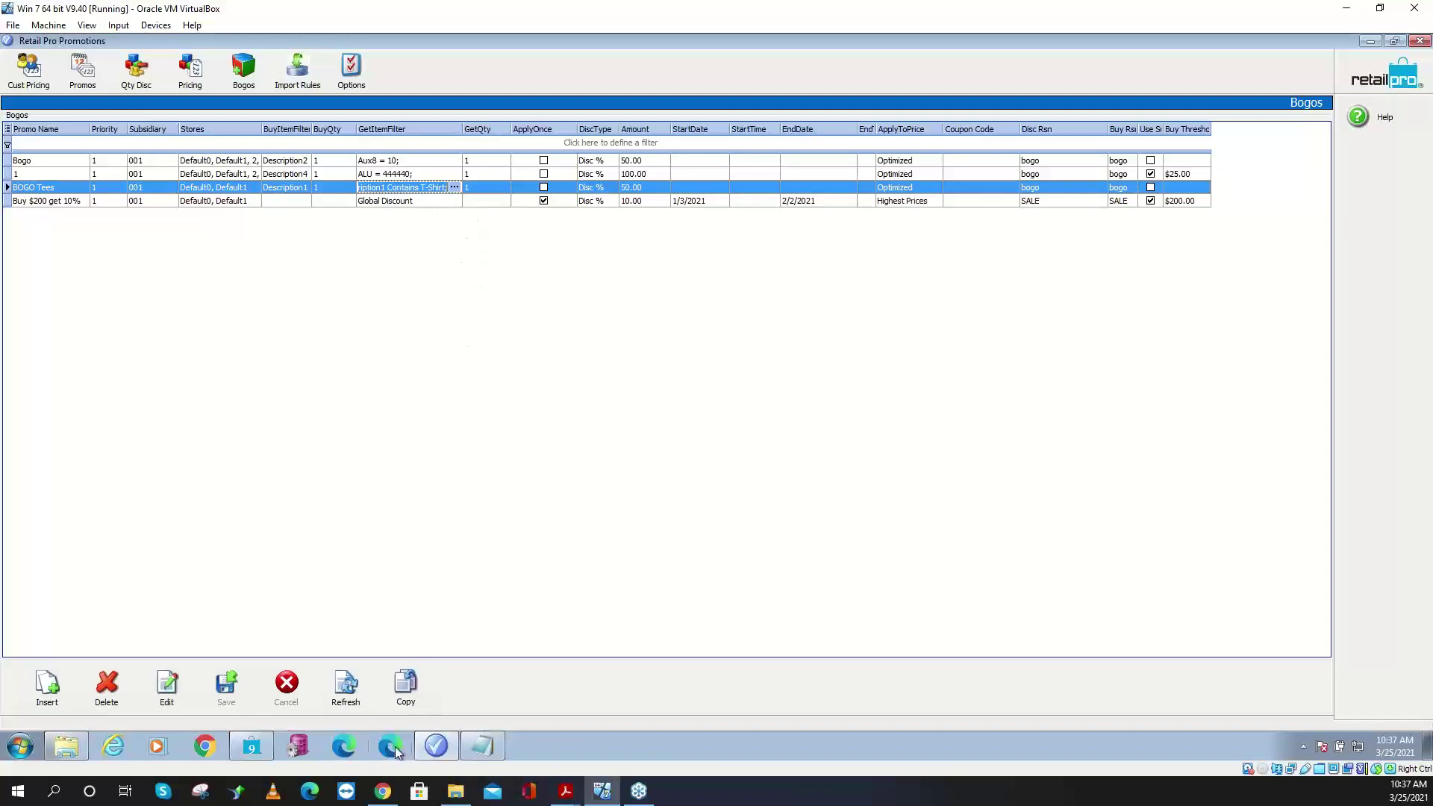
{"action": "left_click", "coordinate": [251, 746]}
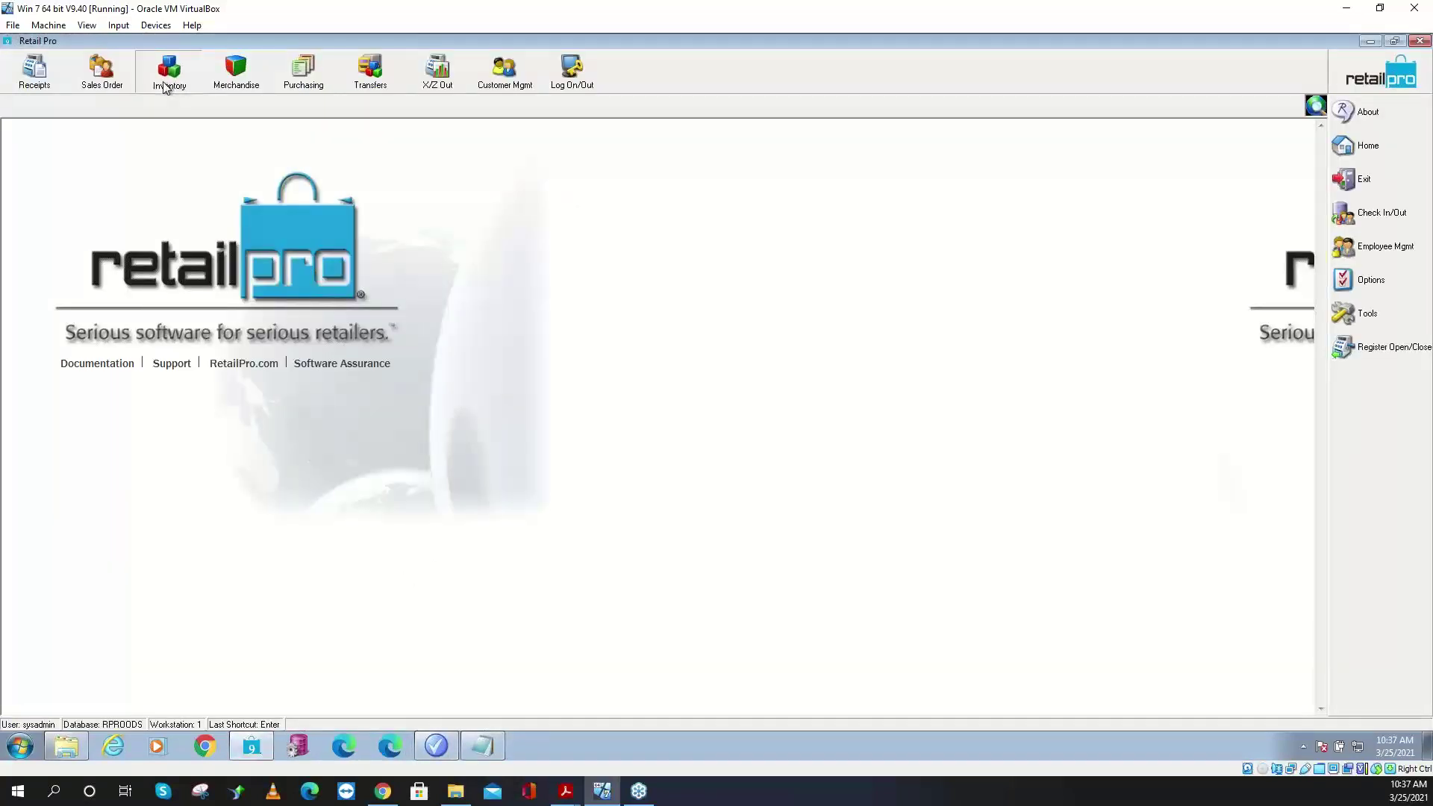
- Copy the LOGO TSHIRT description of item 100011 from the inventory list
{"action": "left_click", "coordinate": [168, 77]}
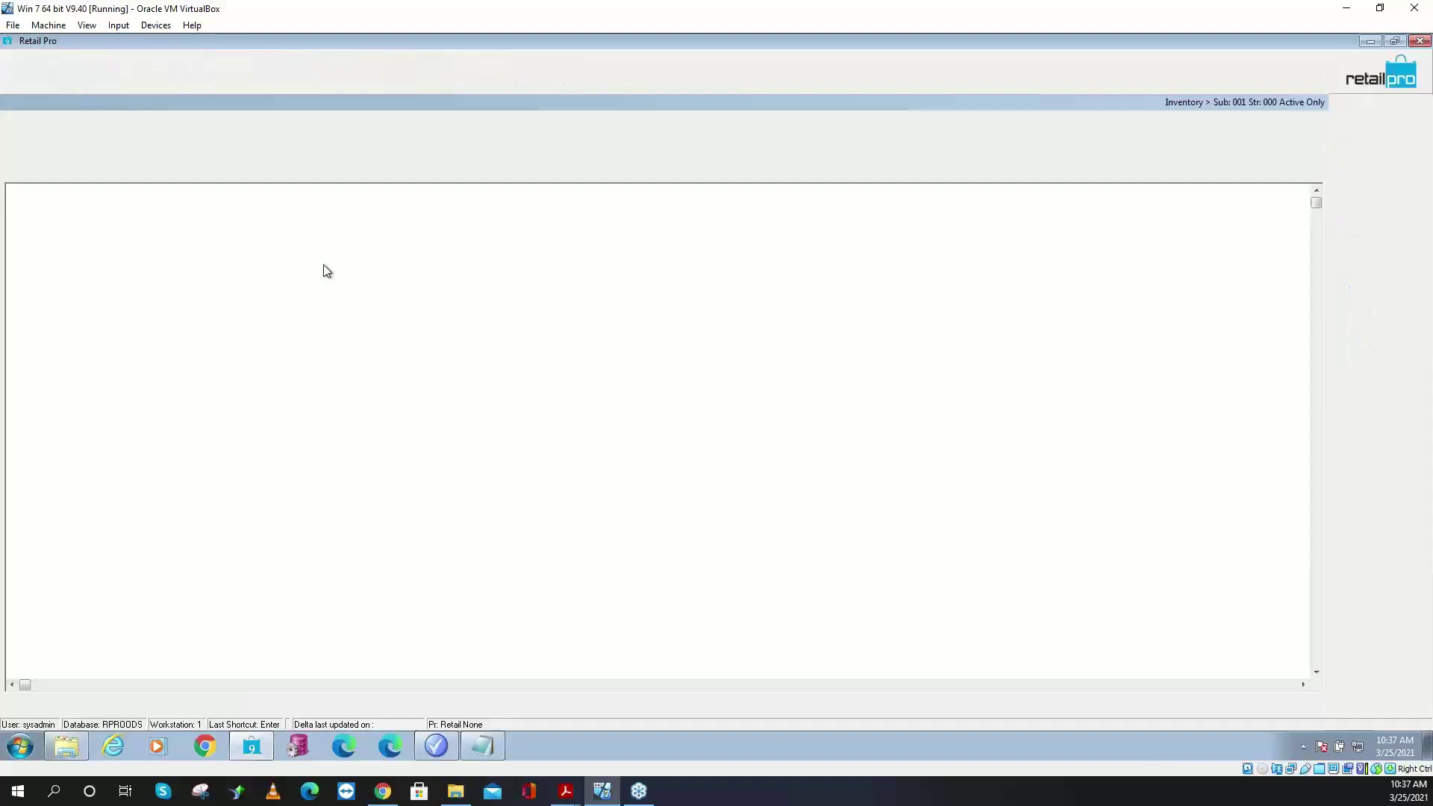
{"action": "left_click", "coordinate": [254, 253]}
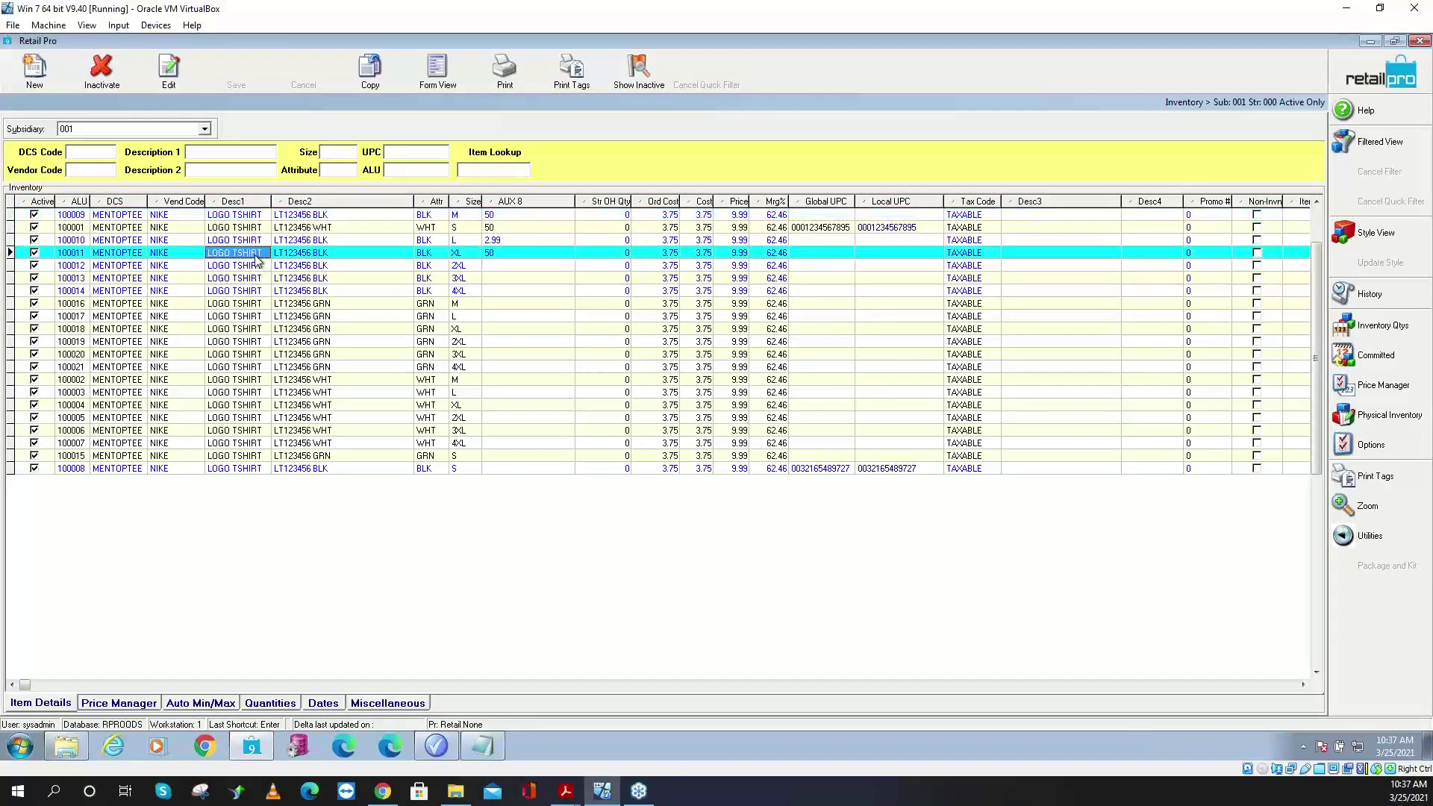
{"action": "left_click_drag", "start_coordinate": [252, 253], "coordinate": [205, 254]}
{"action": "right_click", "coordinate": [225, 256]}
{"action": "left_click", "coordinate": [260, 304]}
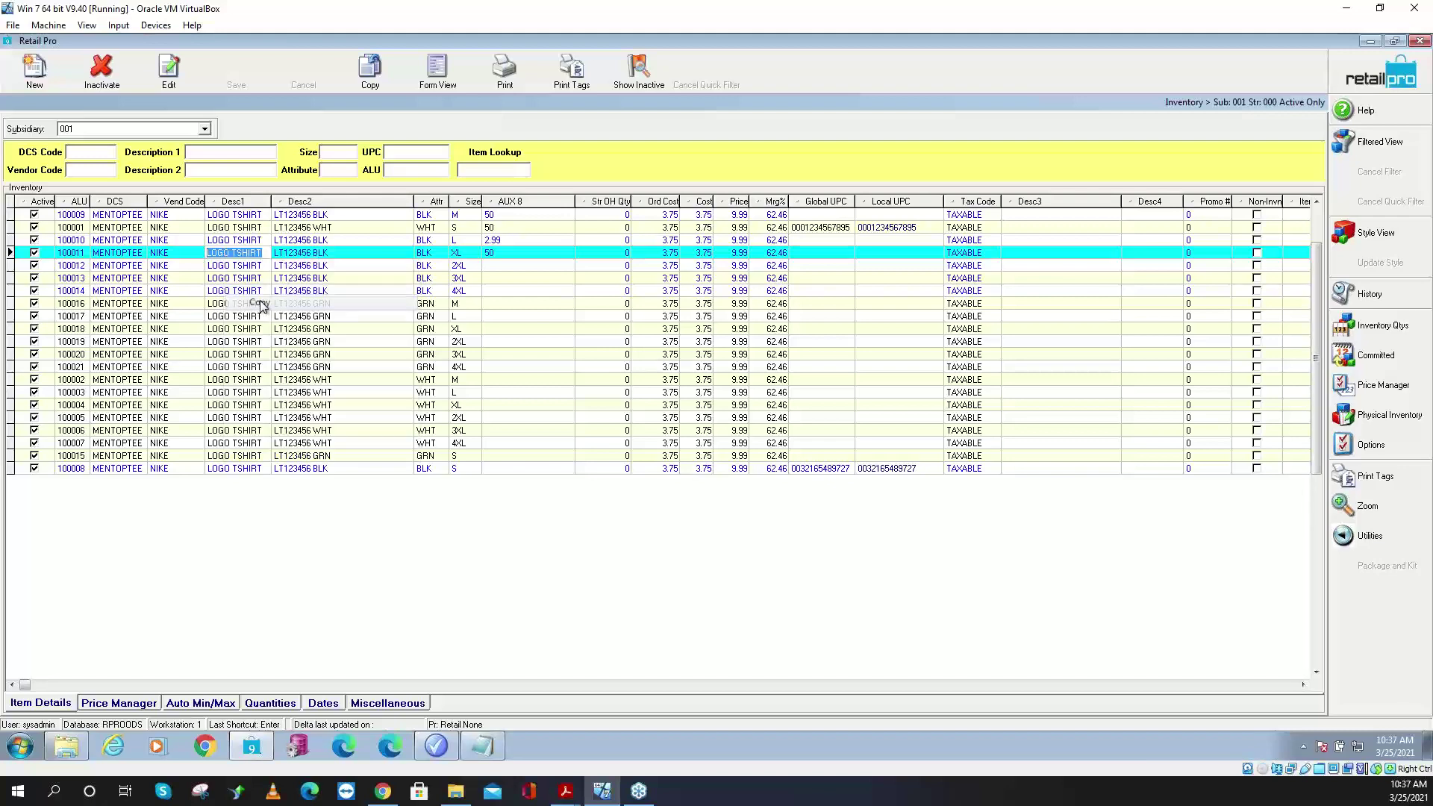
{"action": "left_click", "coordinate": [1370, 41]}
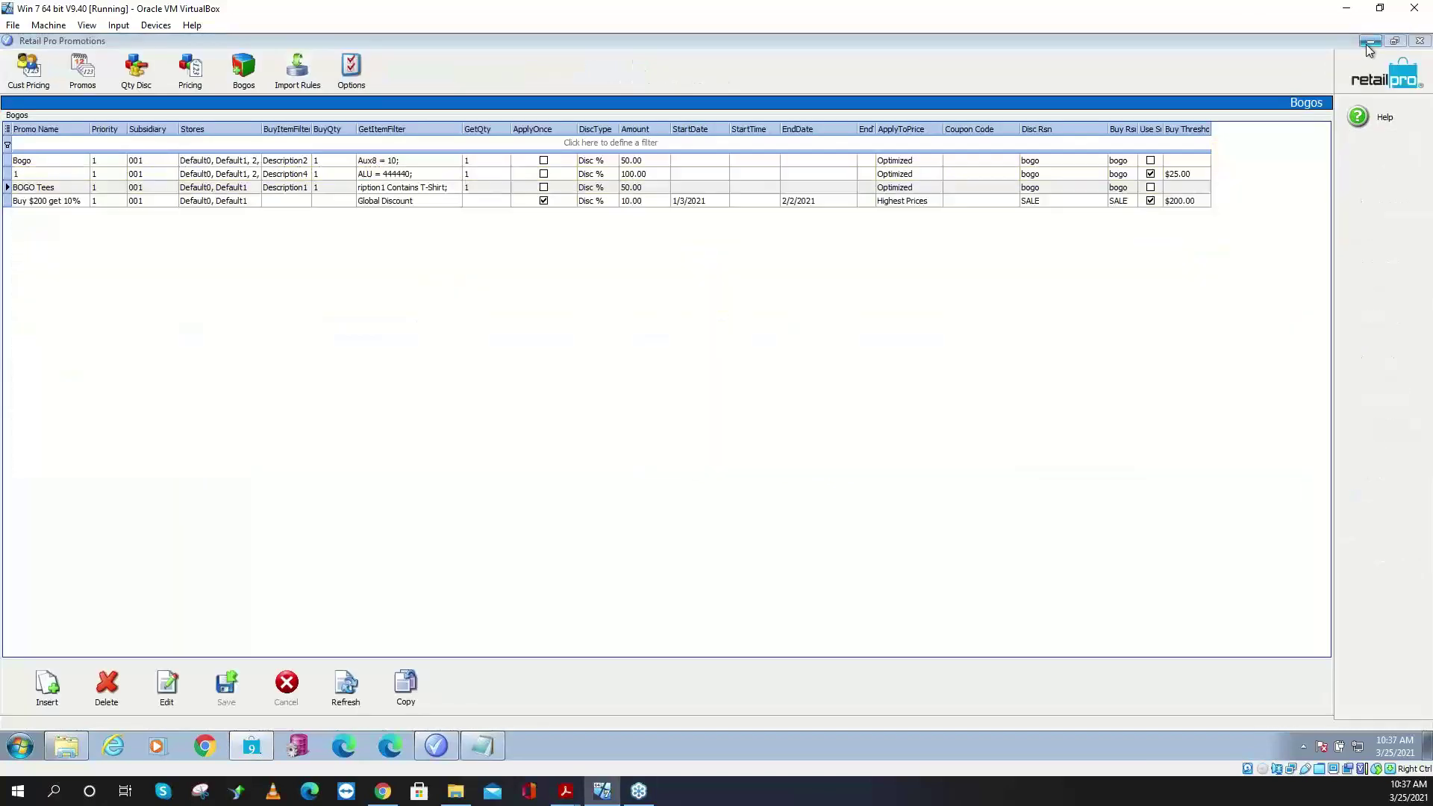
- Set the BOGO Tees reward (get) item filter to Description1 = LOGO TSHIRT
{"action": "left_click", "coordinate": [454, 188]}
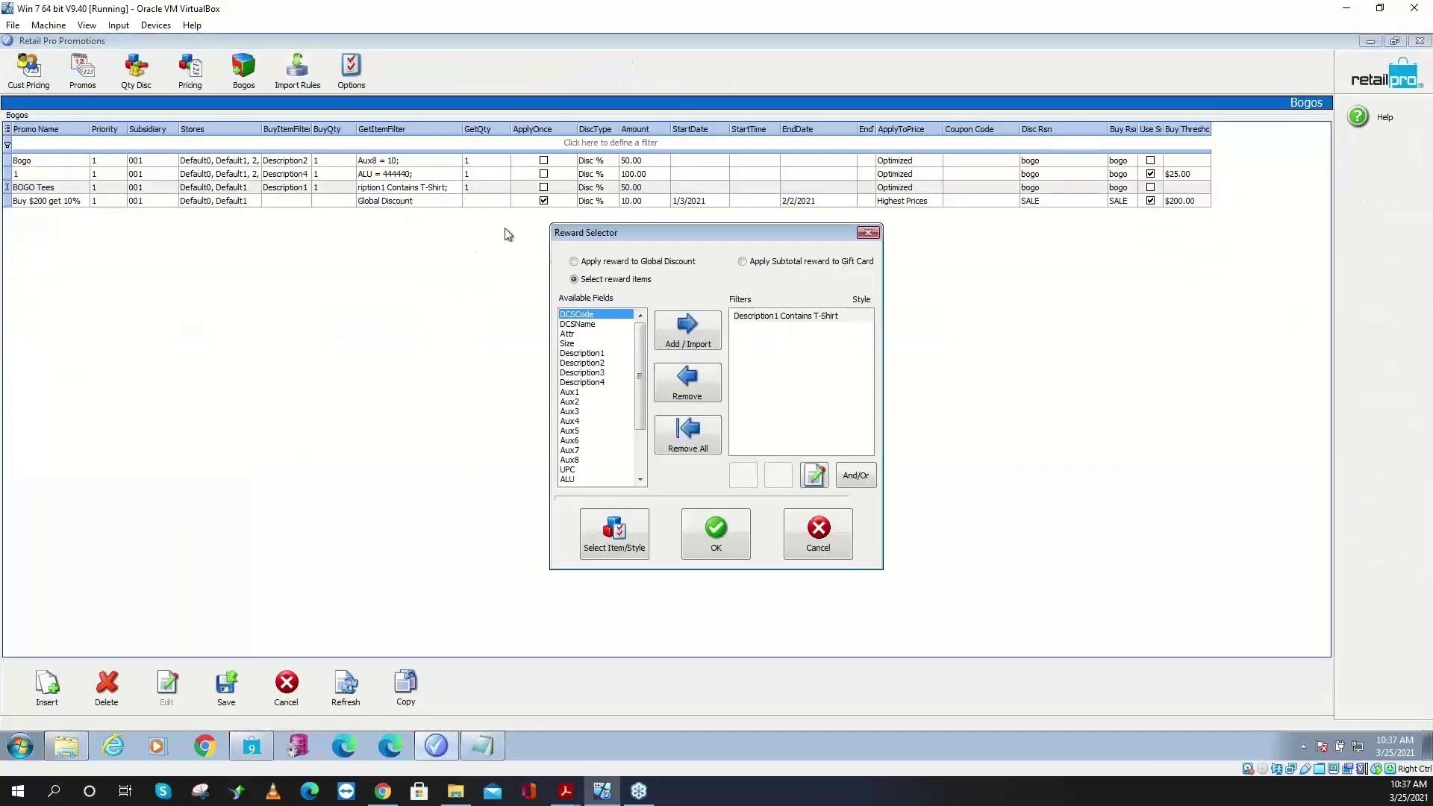
{"action": "double_click", "coordinate": [776, 314]}
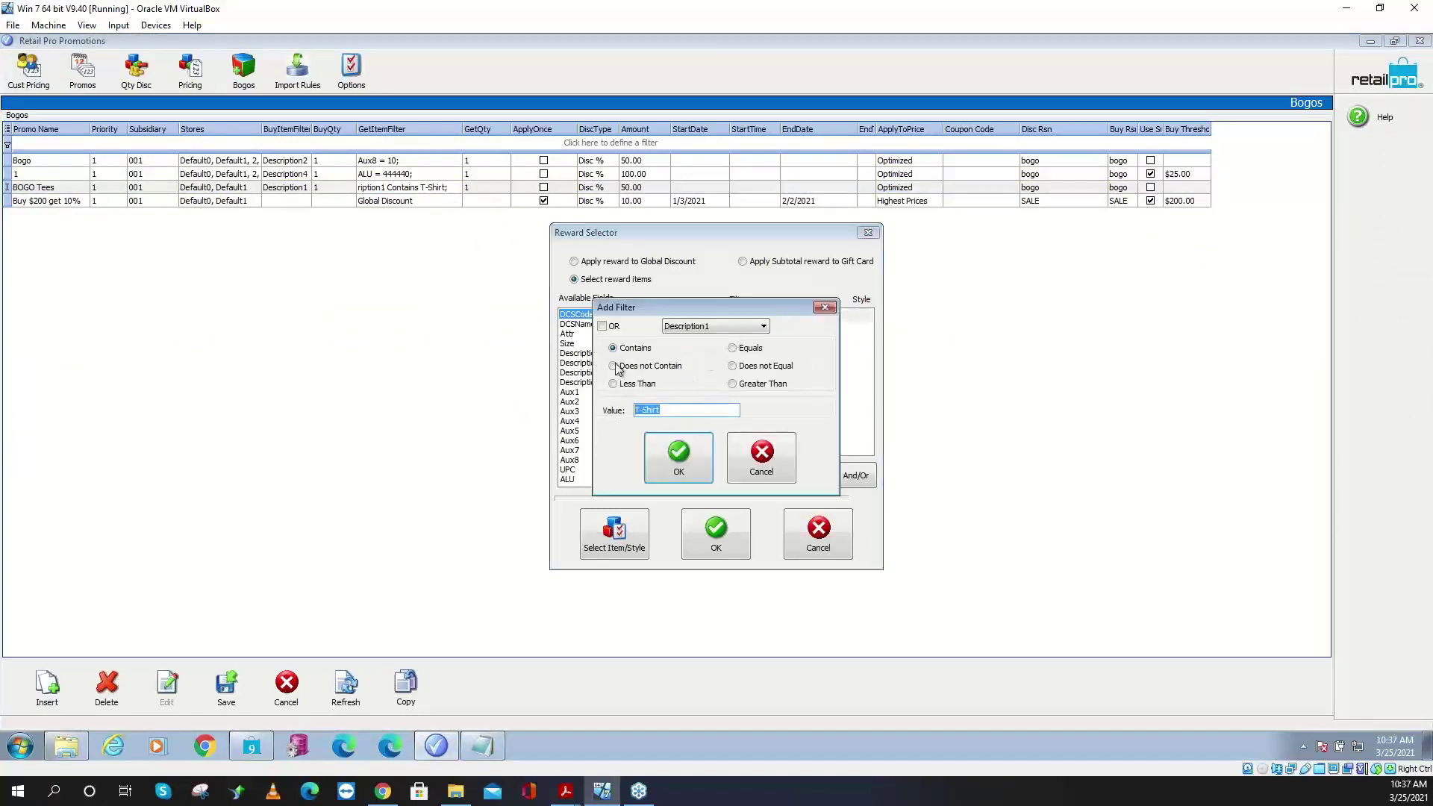
{"action": "type", "text": "LOGO TSHIRT"}
{"action": "left_click", "coordinate": [693, 473]}
{"action": "left_click", "coordinate": [710, 535]}
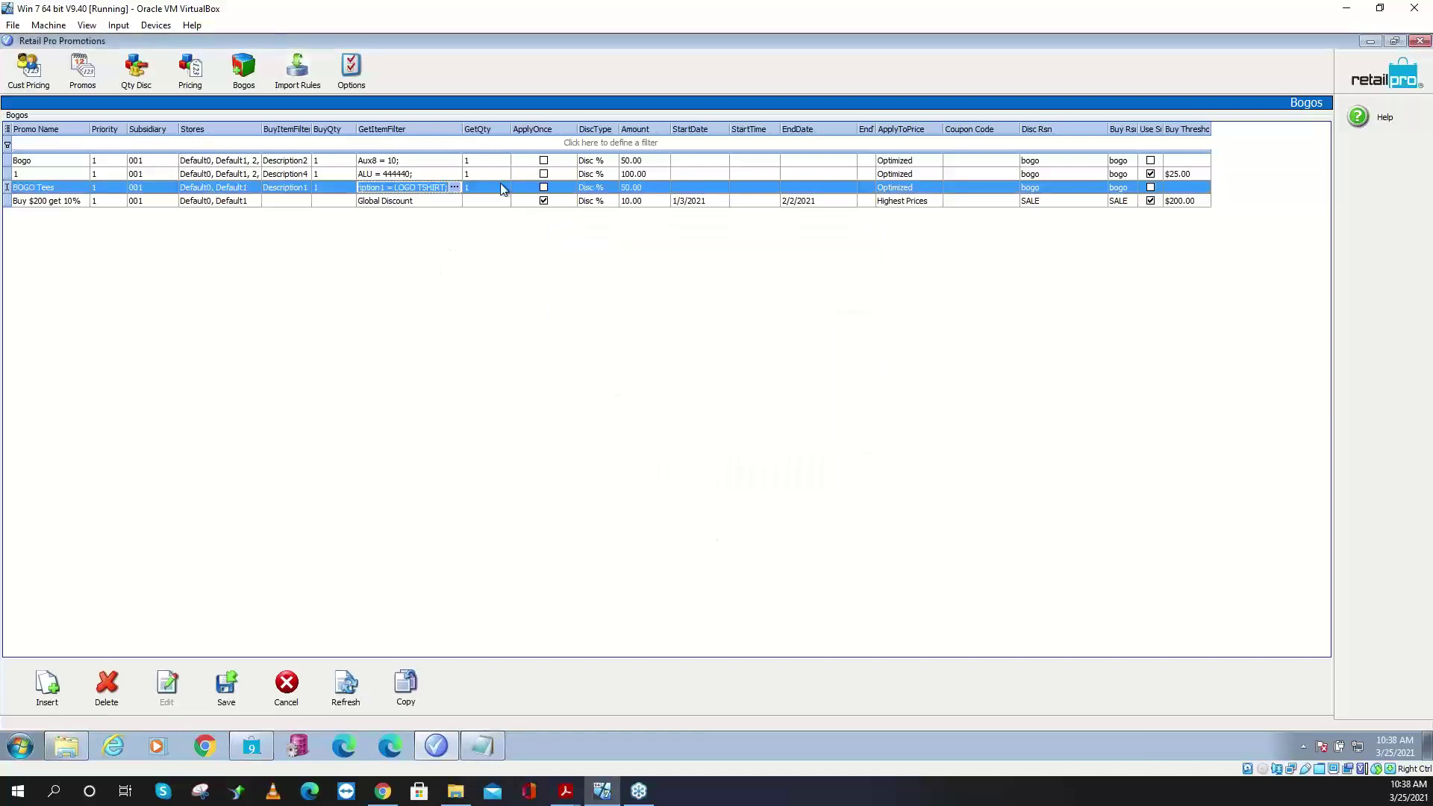
- Make the buy filter Description1 equals LOGO TSHIRT, remove Aux2 <> MKDN, and save
{"action": "left_click", "coordinate": [298, 189]}
{"action": "left_click", "coordinate": [304, 188]}
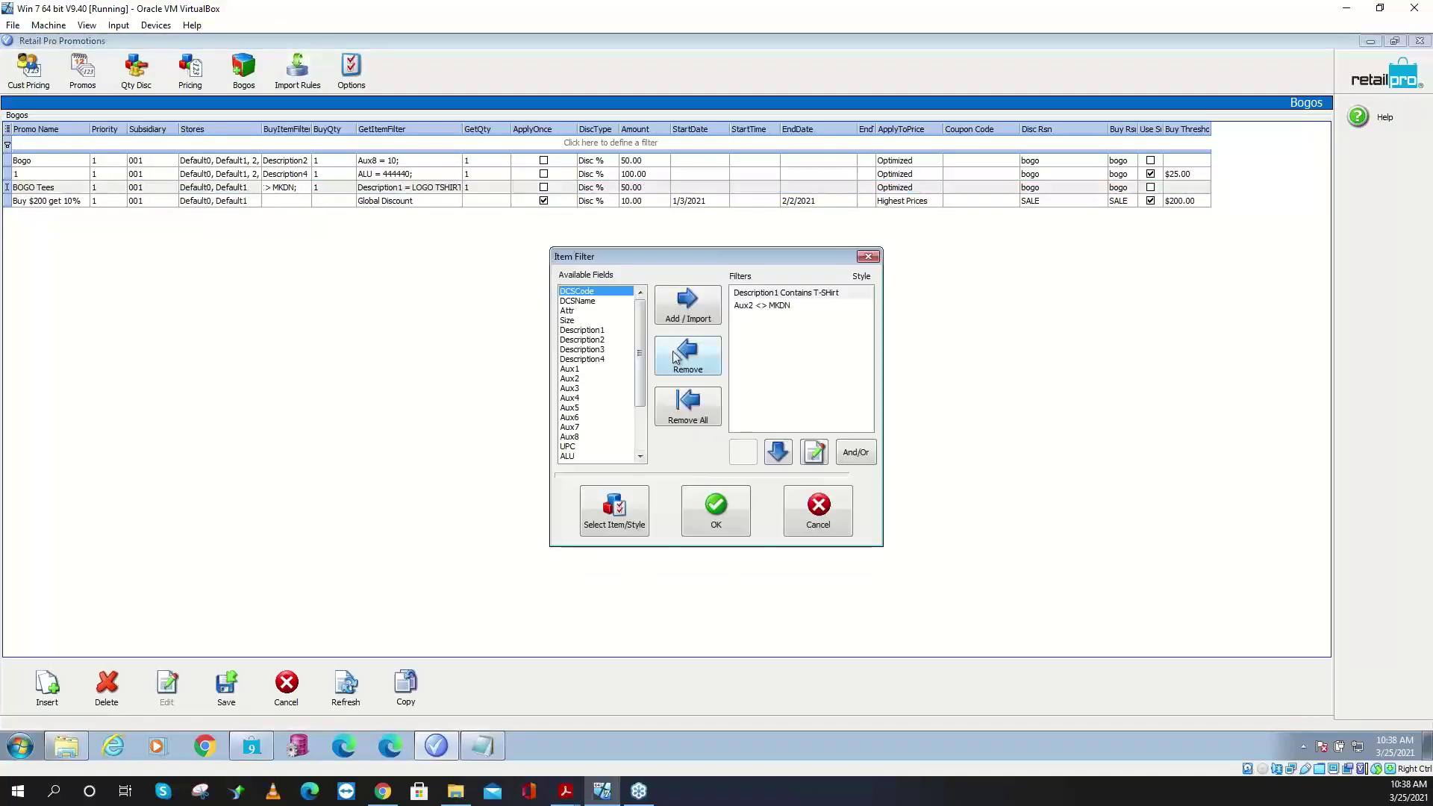
{"action": "double_click", "coordinate": [784, 294]}
{"action": "left_click", "coordinate": [732, 349]}
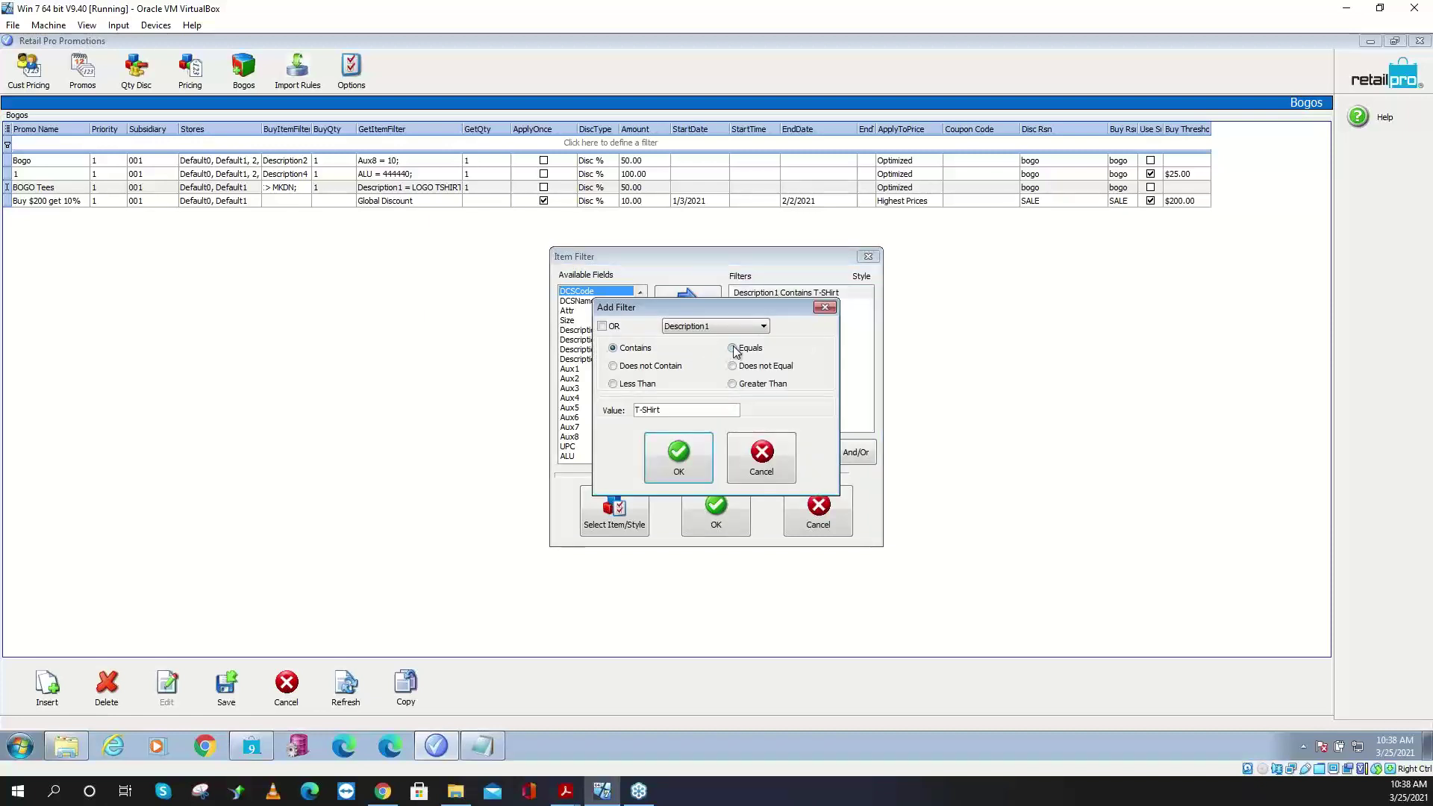
{"action": "left_click_drag", "start_coordinate": [697, 408], "coordinate": [477, 410]}
{"action": "key", "text": "ctrl+v"}
{"action": "left_click", "coordinate": [670, 453]}
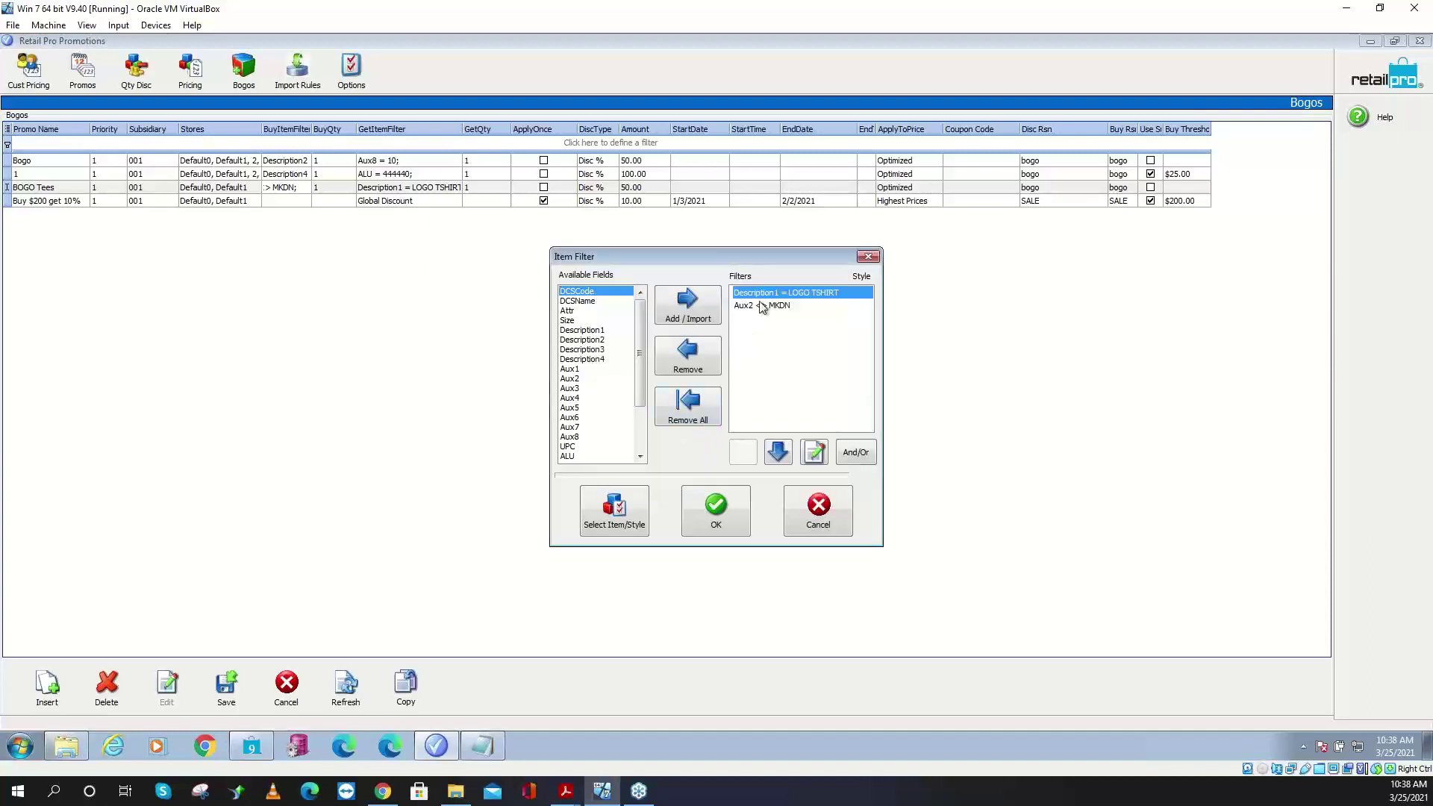
{"action": "left_click", "coordinate": [687, 362]}
{"action": "left_click", "coordinate": [716, 507]}
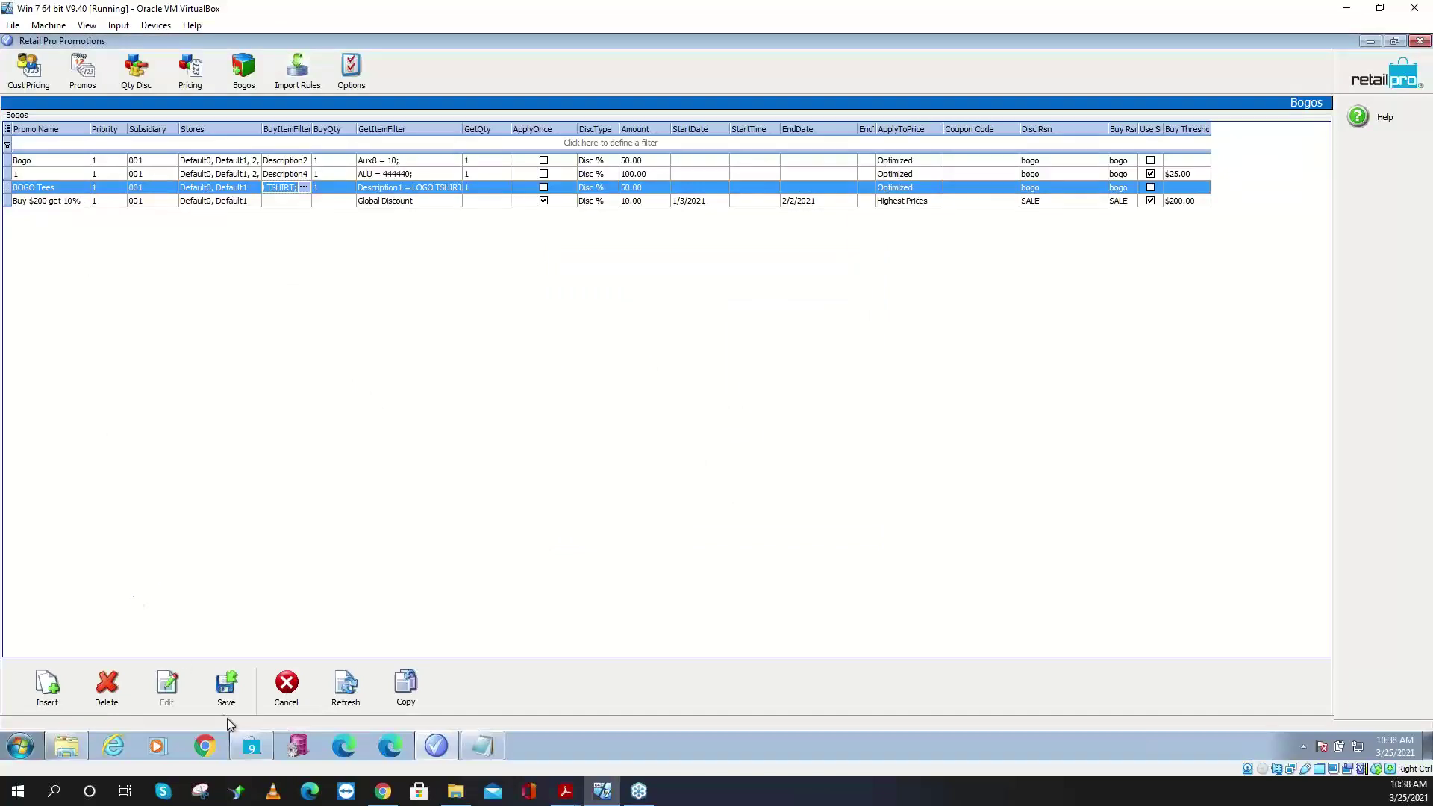
{"action": "left_click", "coordinate": [232, 693]}
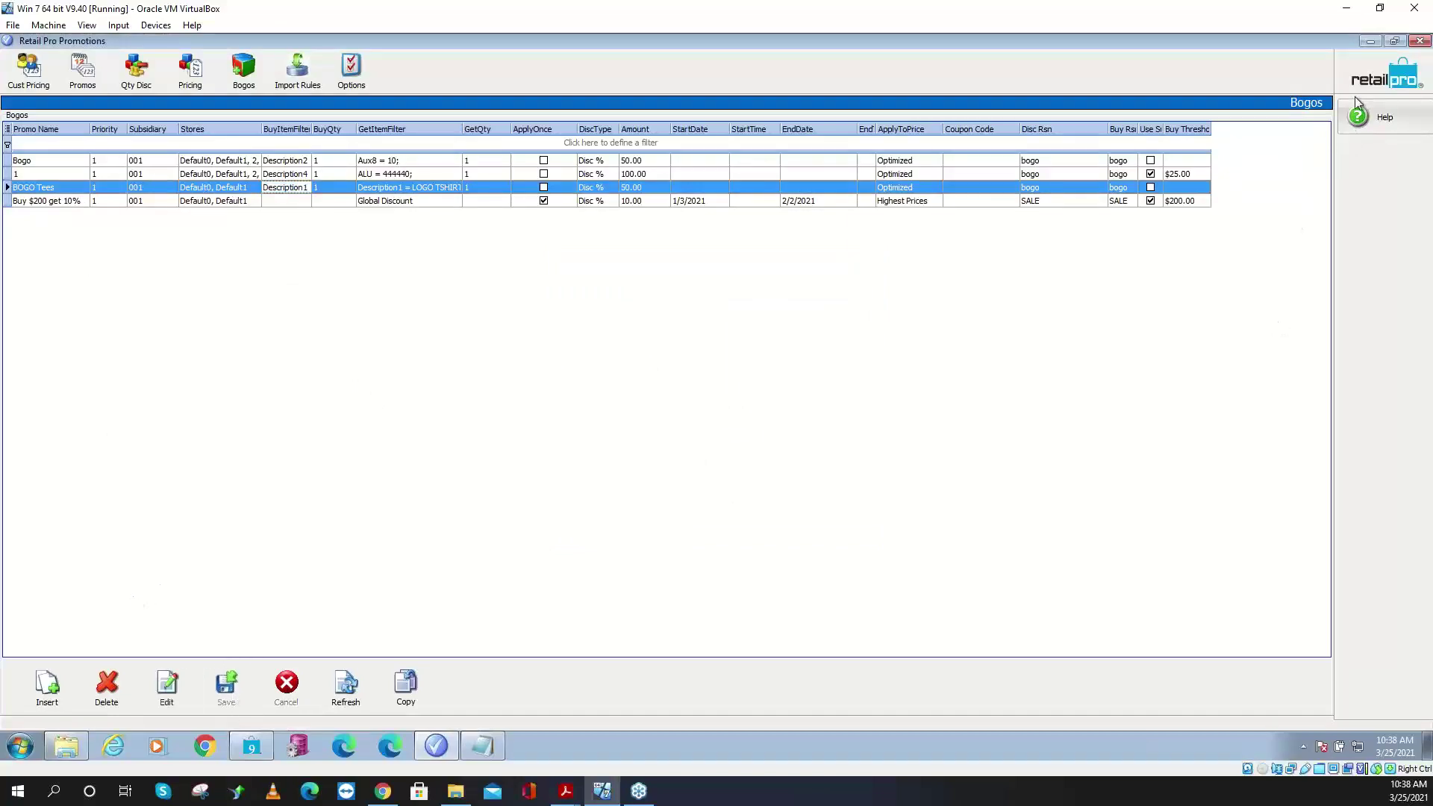
{"action": "left_click", "coordinate": [478, 750]}
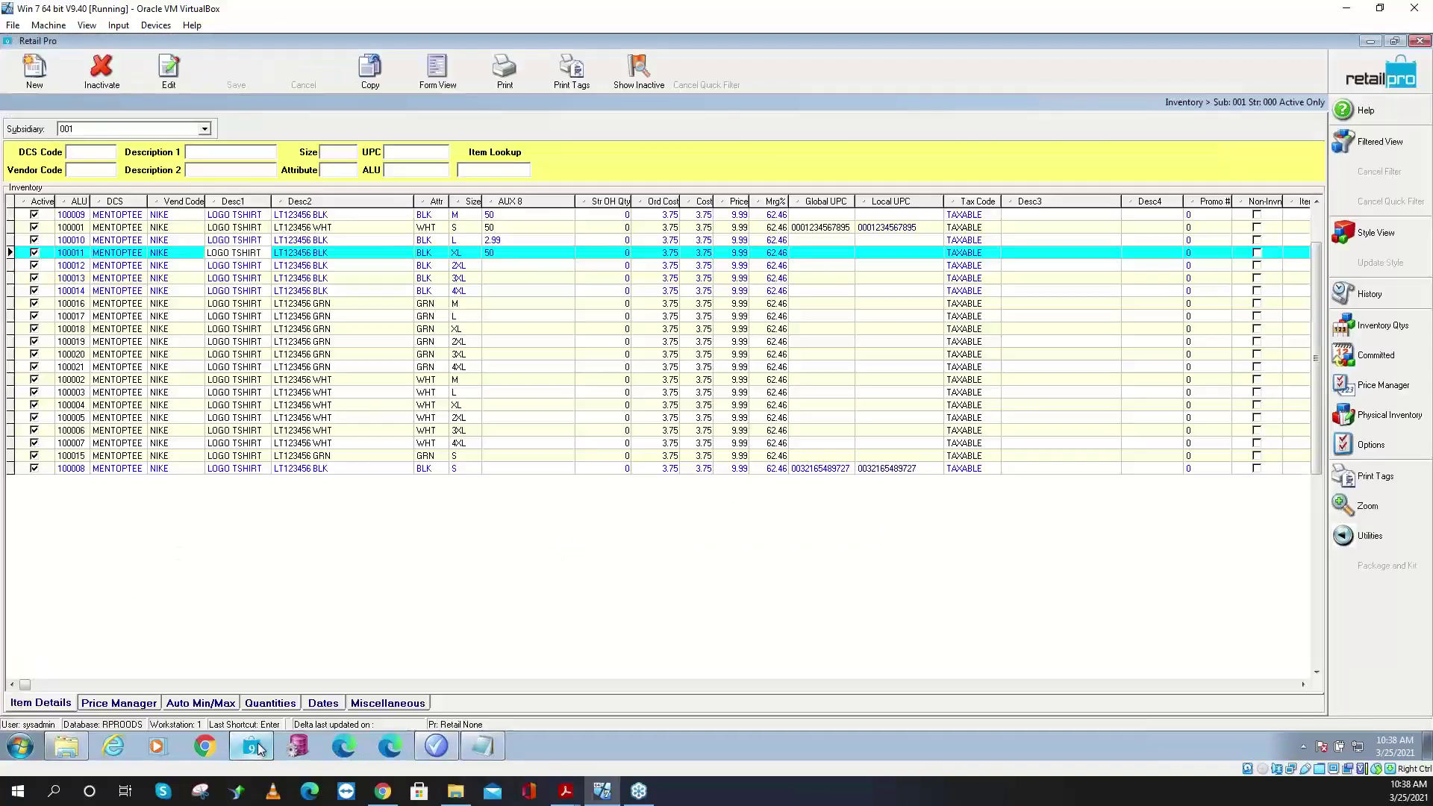
- Start a new receipt with items 100013 and 100016 at quantity 1 each, totalling 14.99
{"action": "left_click", "coordinate": [1381, 76]}
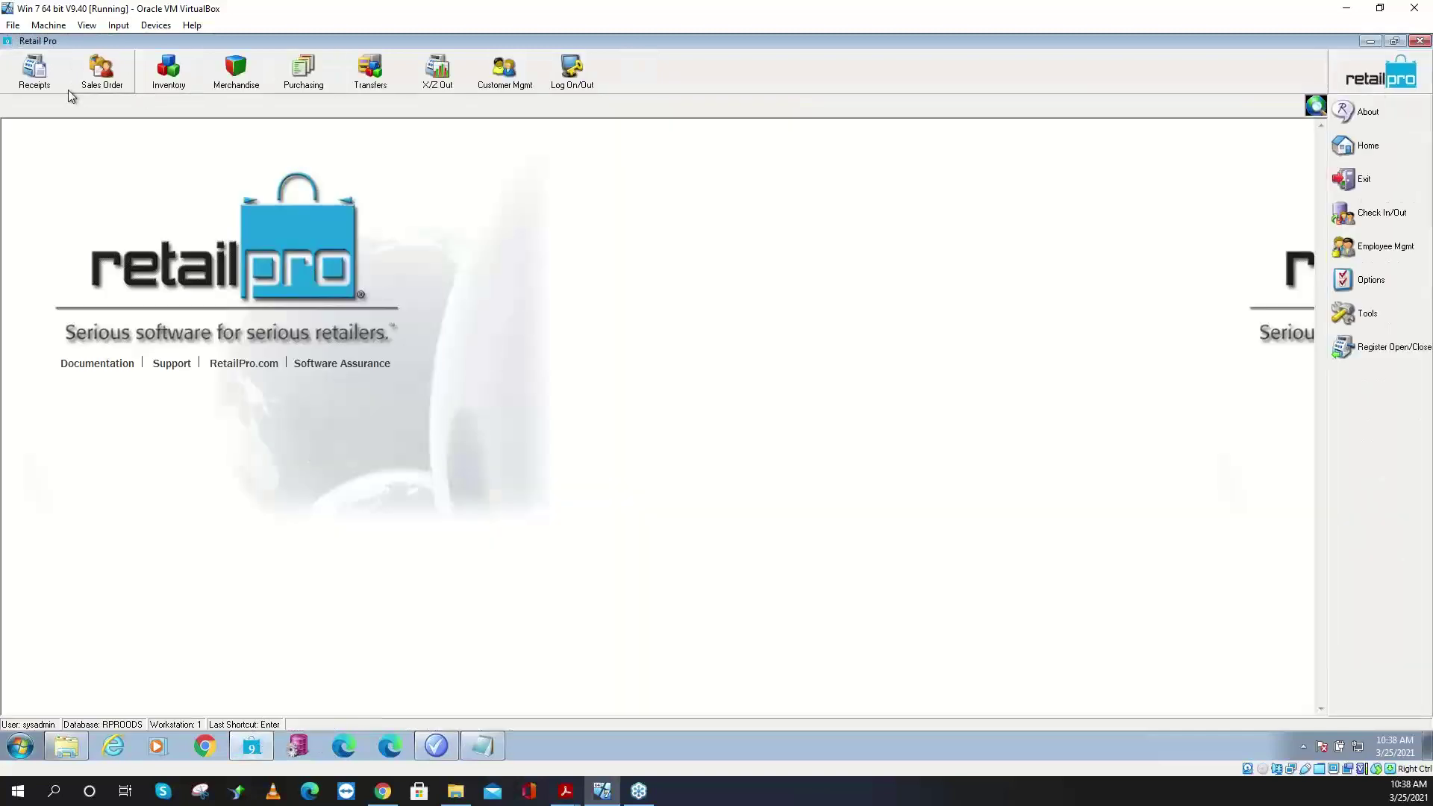
{"action": "left_click", "coordinate": [37, 79]}
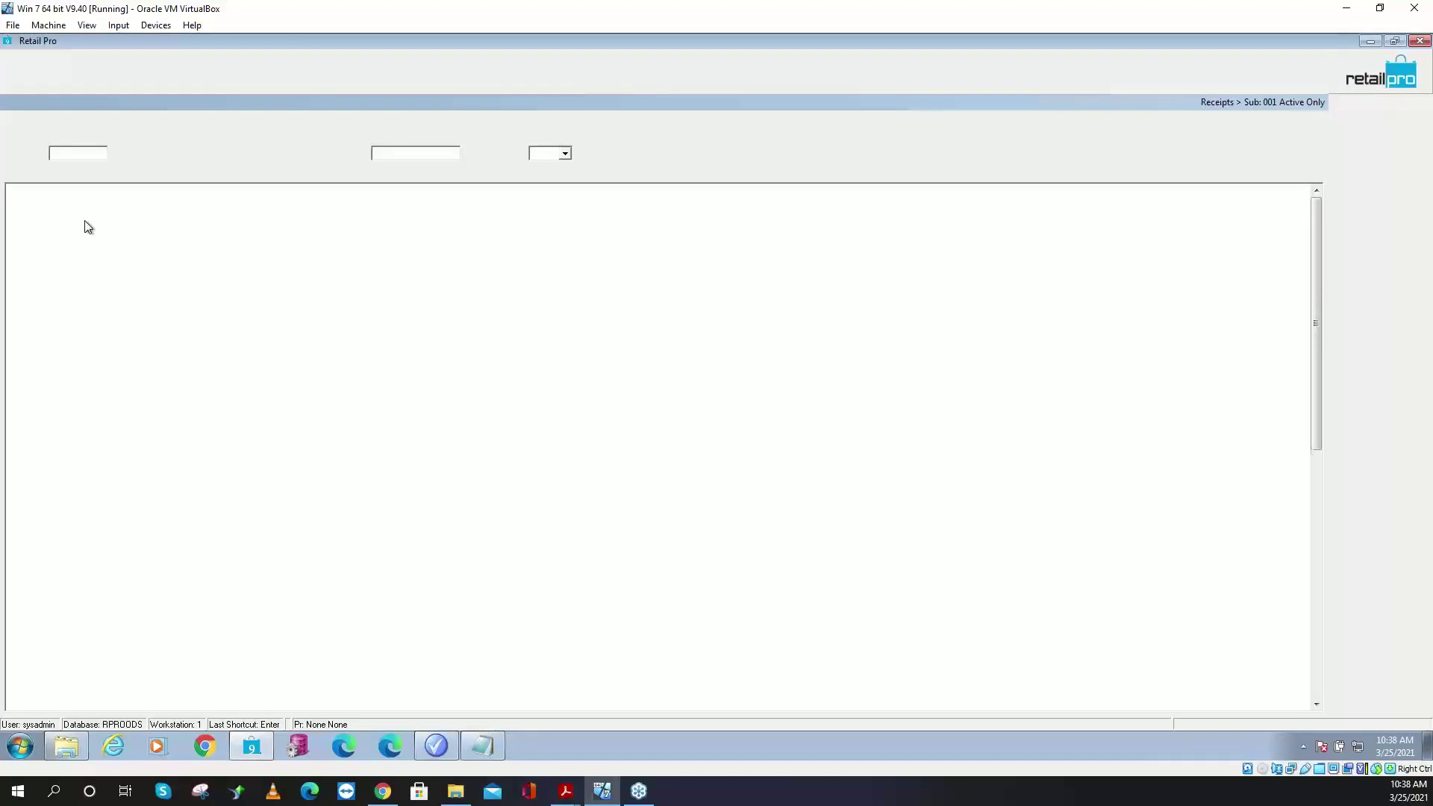
{"action": "left_click", "coordinate": [31, 68]}
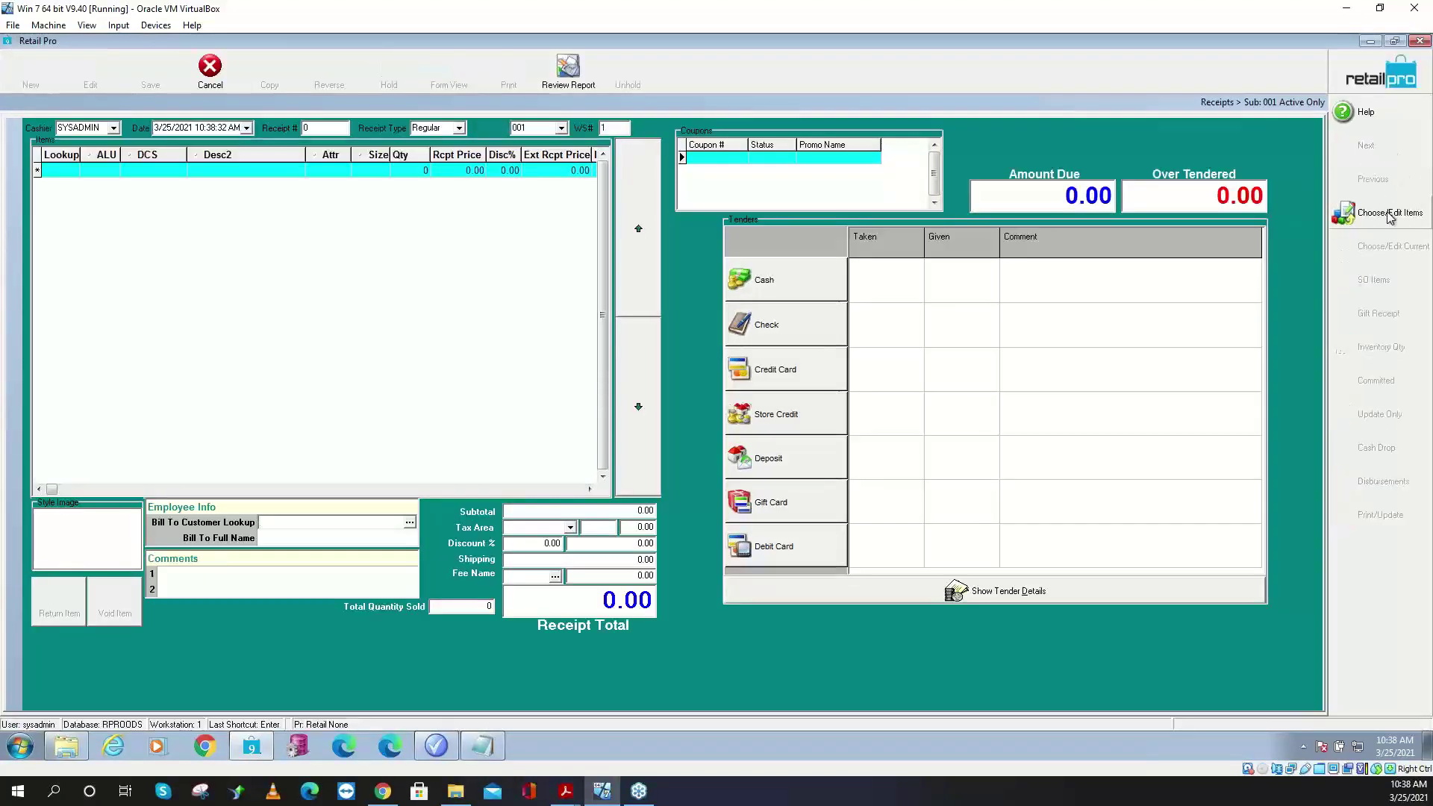
{"action": "key", "text": "Return"}
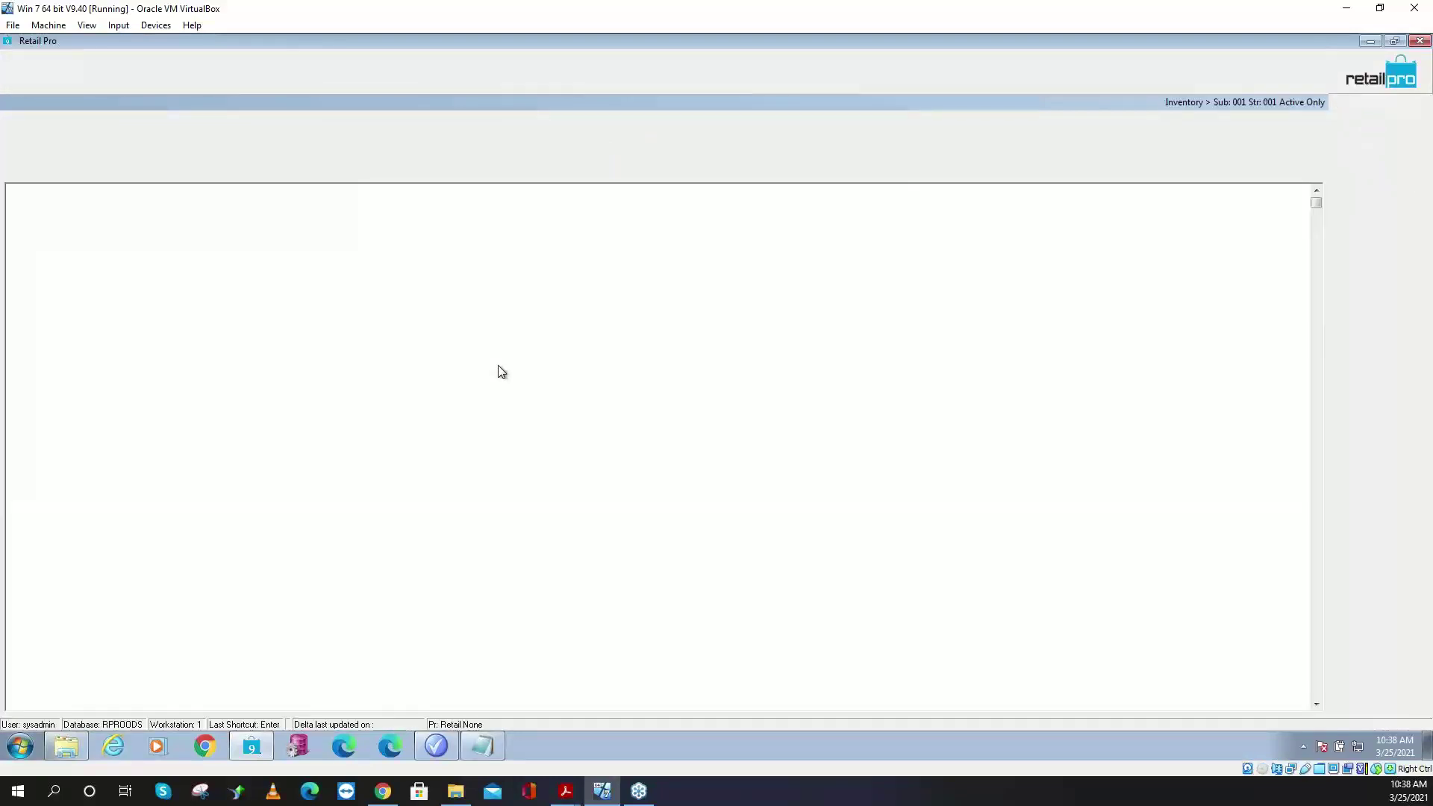
{"action": "left_click", "coordinate": [578, 293]}
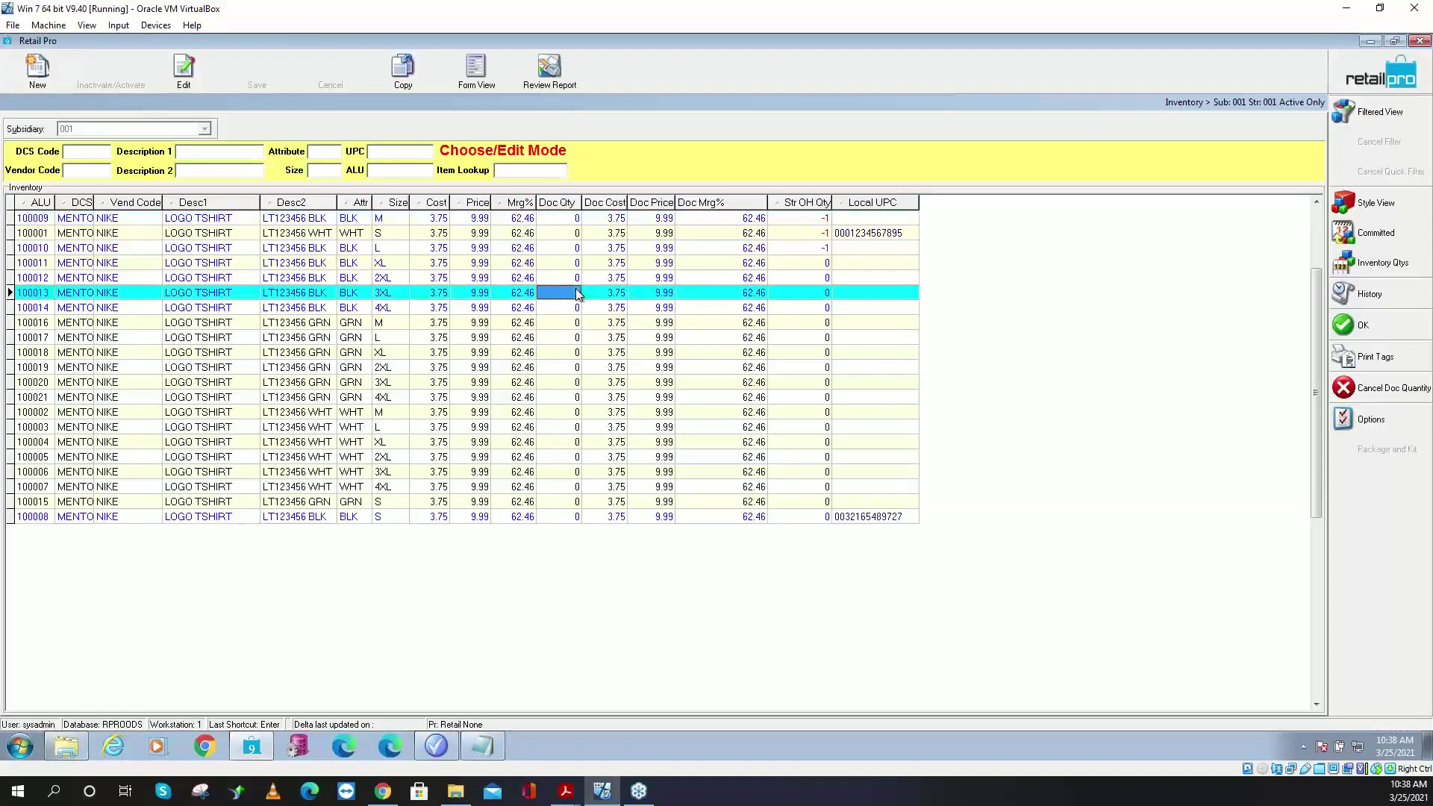
{"action": "key", "text": "Down"}
{"action": "key", "text": "Down"}
{"action": "type", "text": "1"}
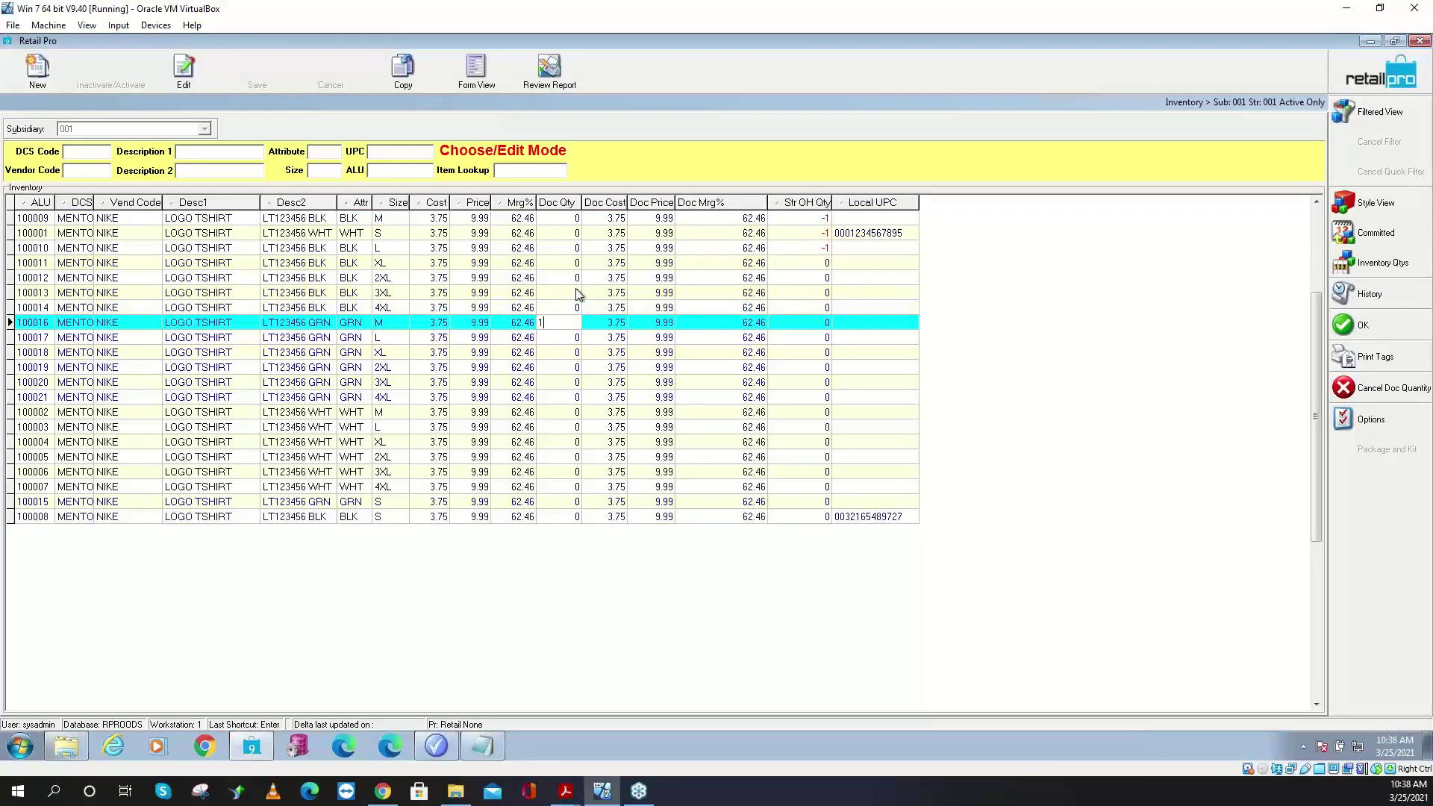
{"action": "key", "text": "Down"}
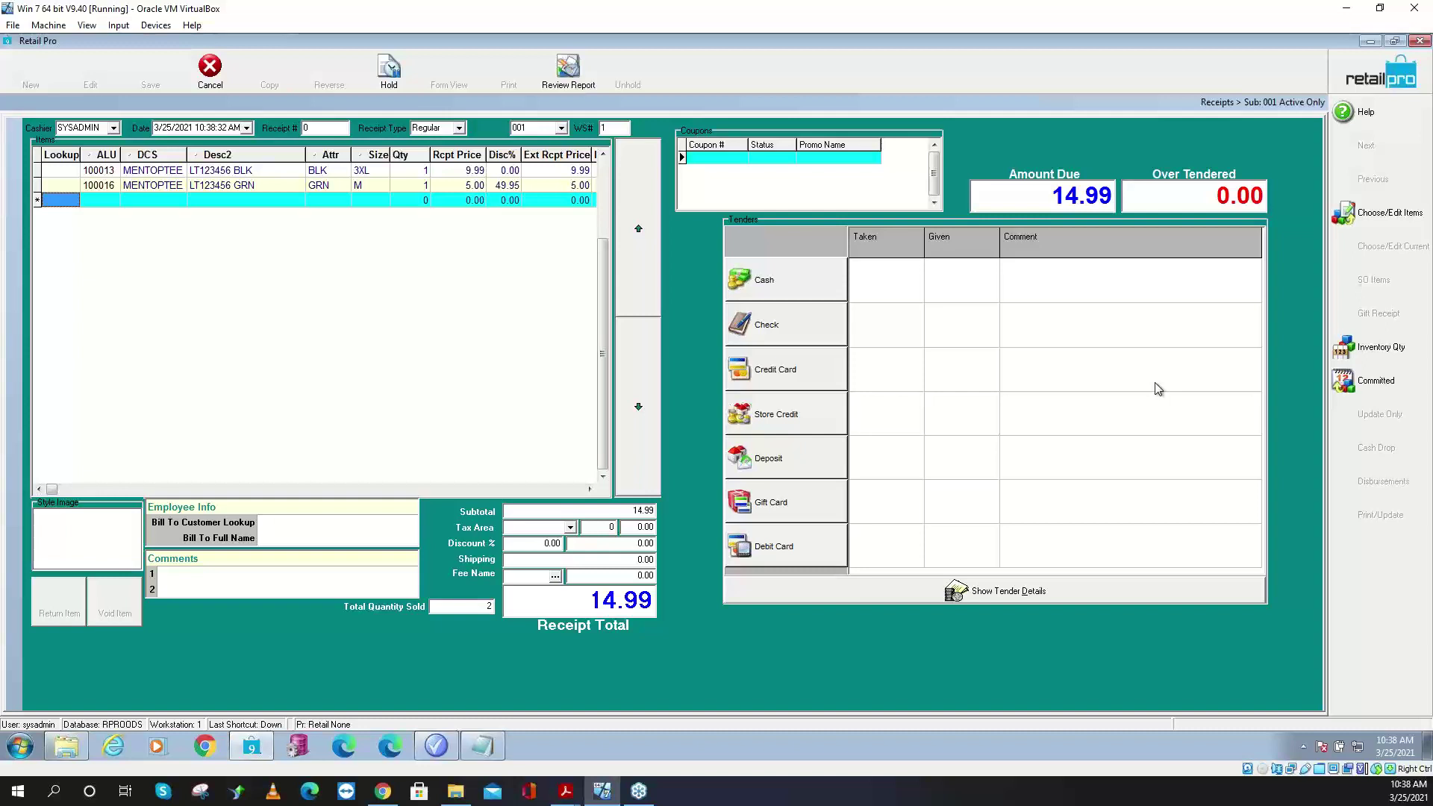
- Add two more 100016 tees to the receipt on new lines
{"action": "left_click", "coordinate": [102, 186]}
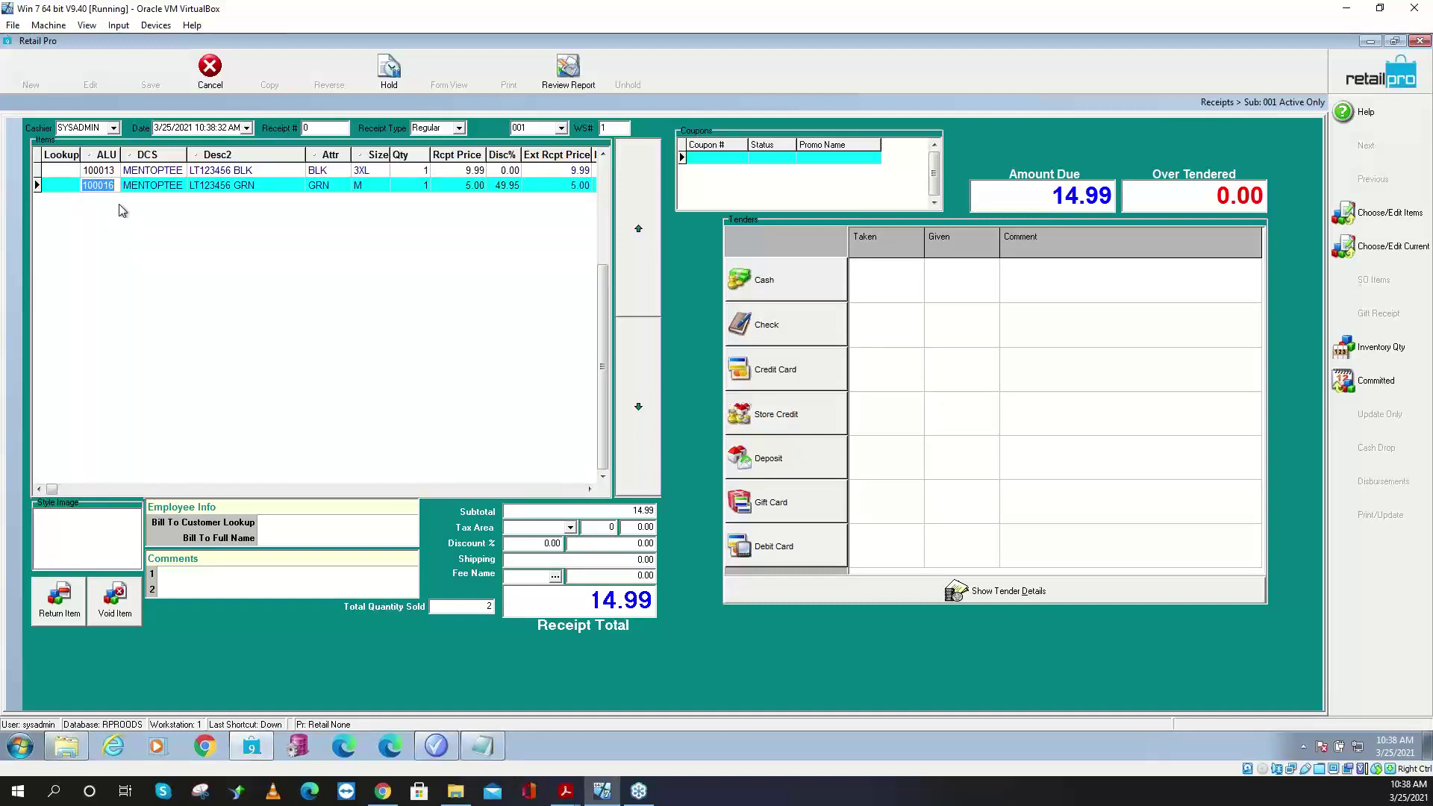
{"action": "left_click", "coordinate": [69, 189]}
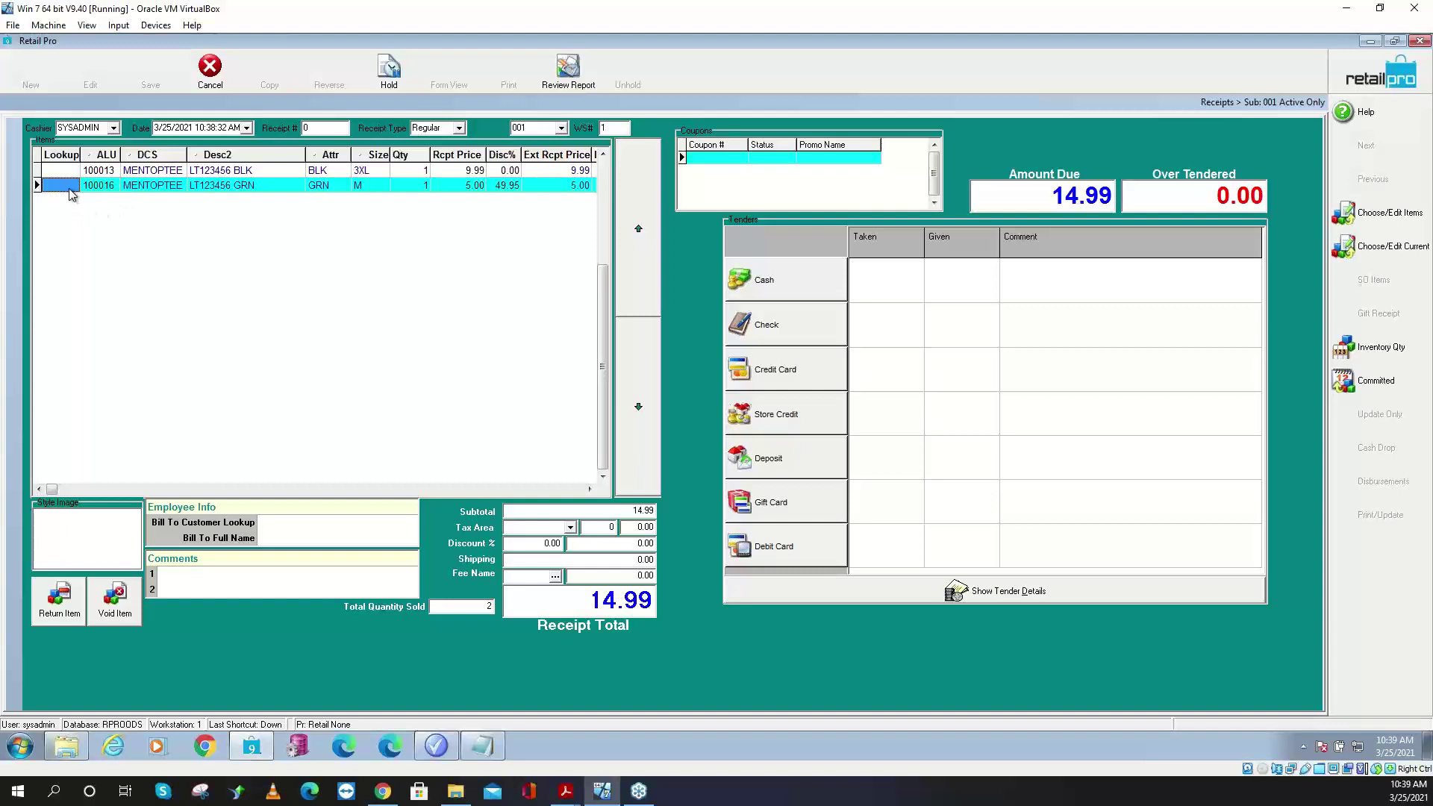
{"action": "key", "text": "Down"}
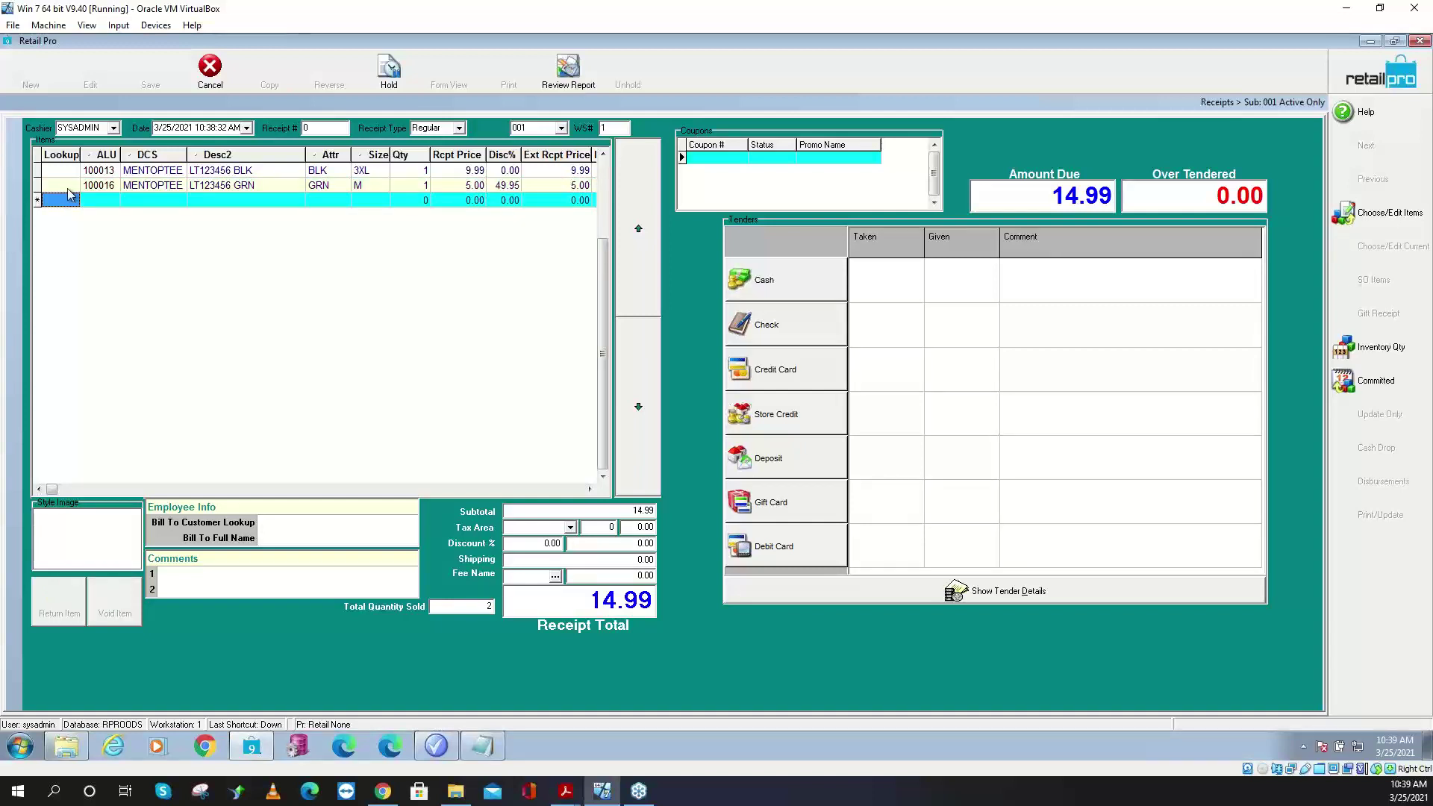
{"action": "left_click", "coordinate": [61, 201]}
{"action": "type", "text": "100016"}
{"action": "key", "text": "Return"}
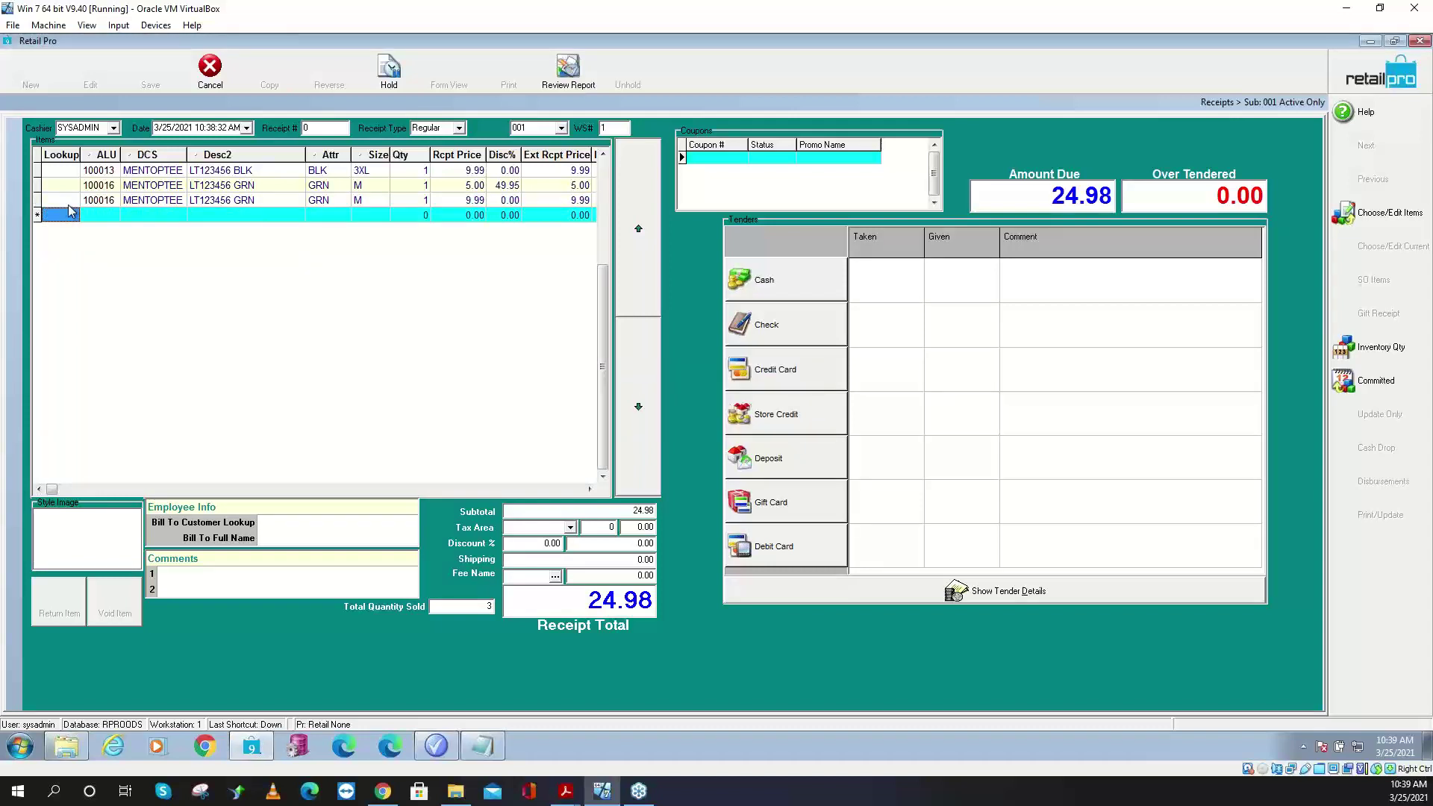
{"action": "left_click", "coordinate": [66, 214]}
{"action": "type", "text": "100016"}
{"action": "key", "text": "Return"}
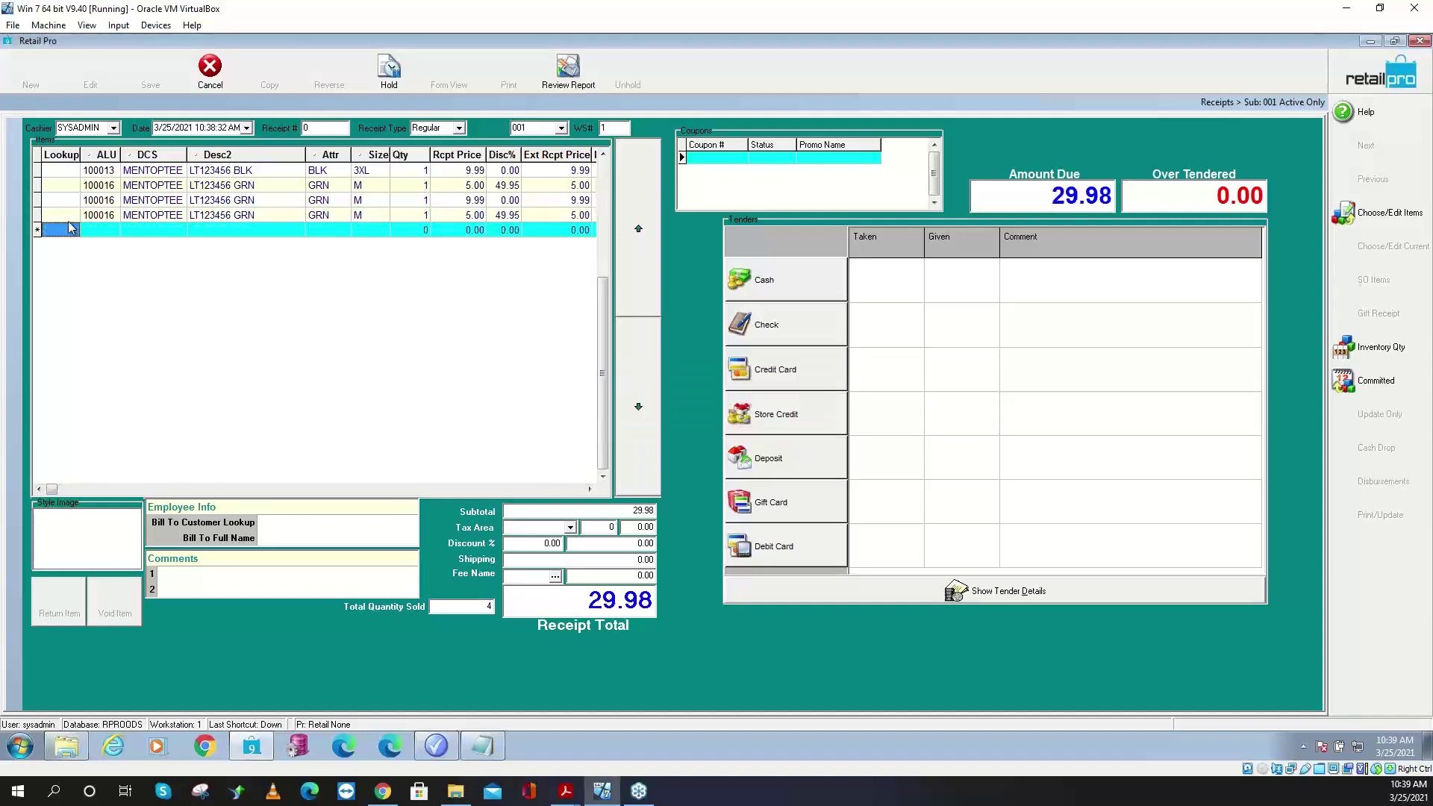
- Add two further 100016 tees, bringing the receipt to six items totalling 49.96
{"action": "left_click", "coordinate": [69, 229]}
{"action": "type", "text": "100016"}
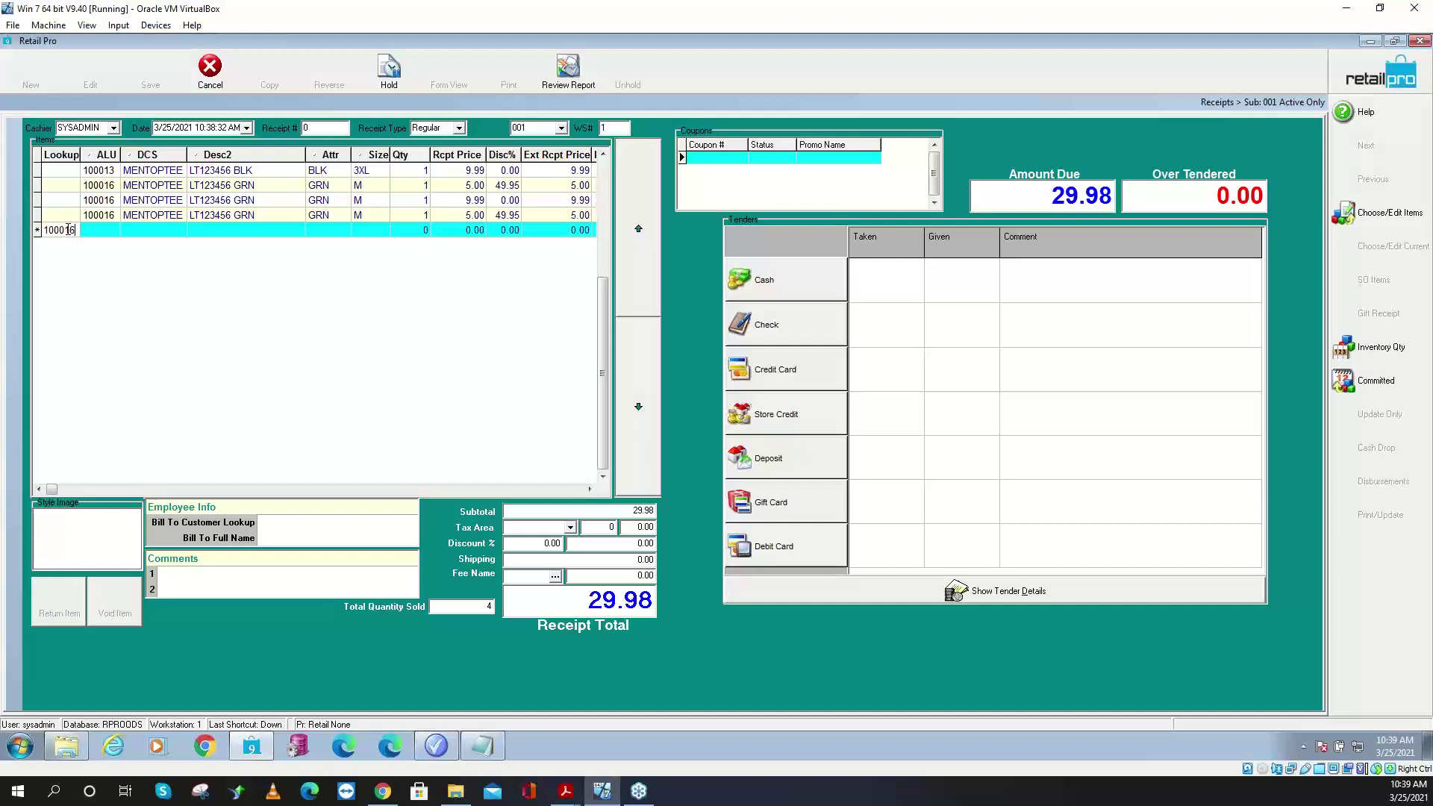
{"action": "key", "text": "Return"}
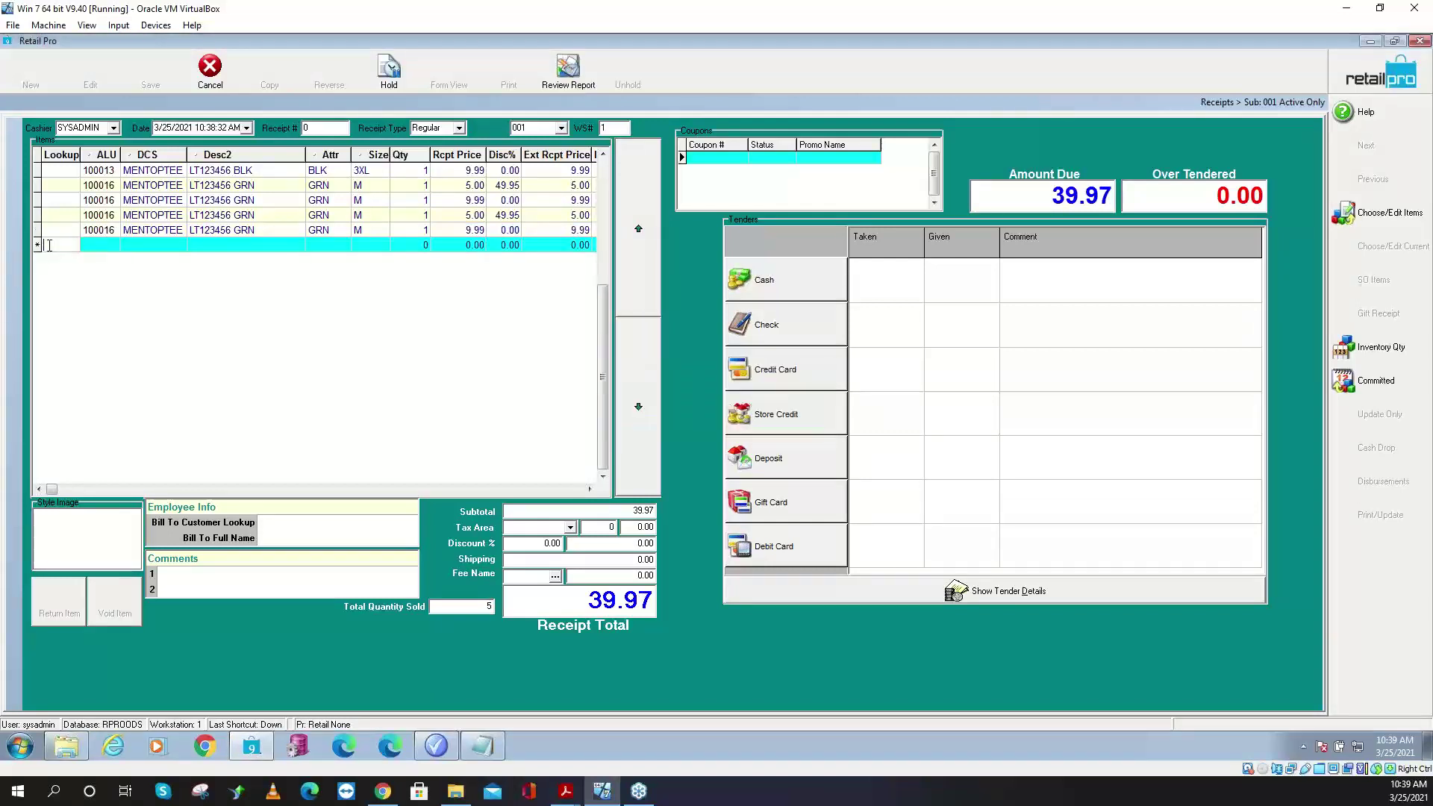
{"action": "left_click", "coordinate": [49, 246]}
{"action": "key", "text": "Return"}
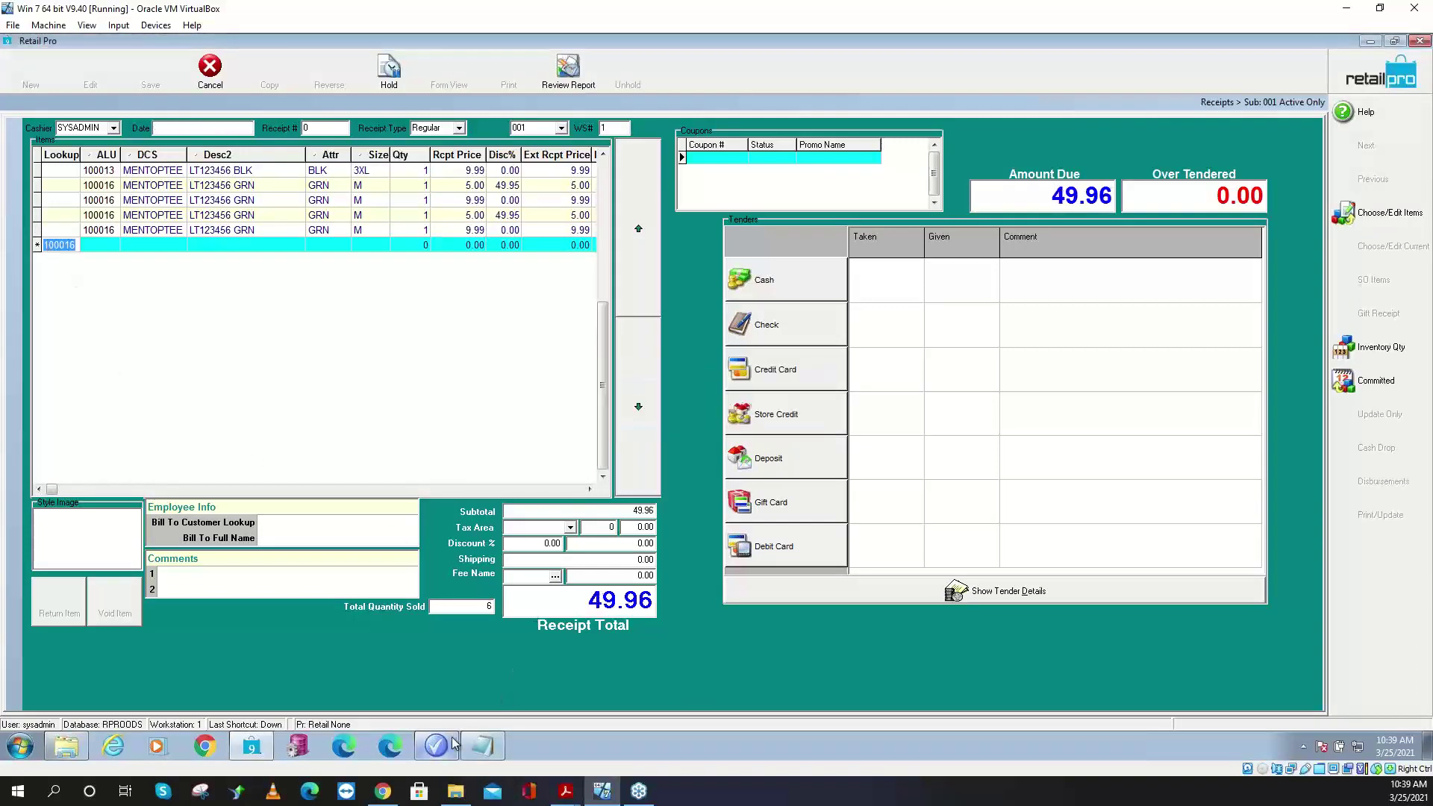
{"action": "left_click", "coordinate": [483, 748]}
{"action": "left_click", "coordinate": [916, 459]}
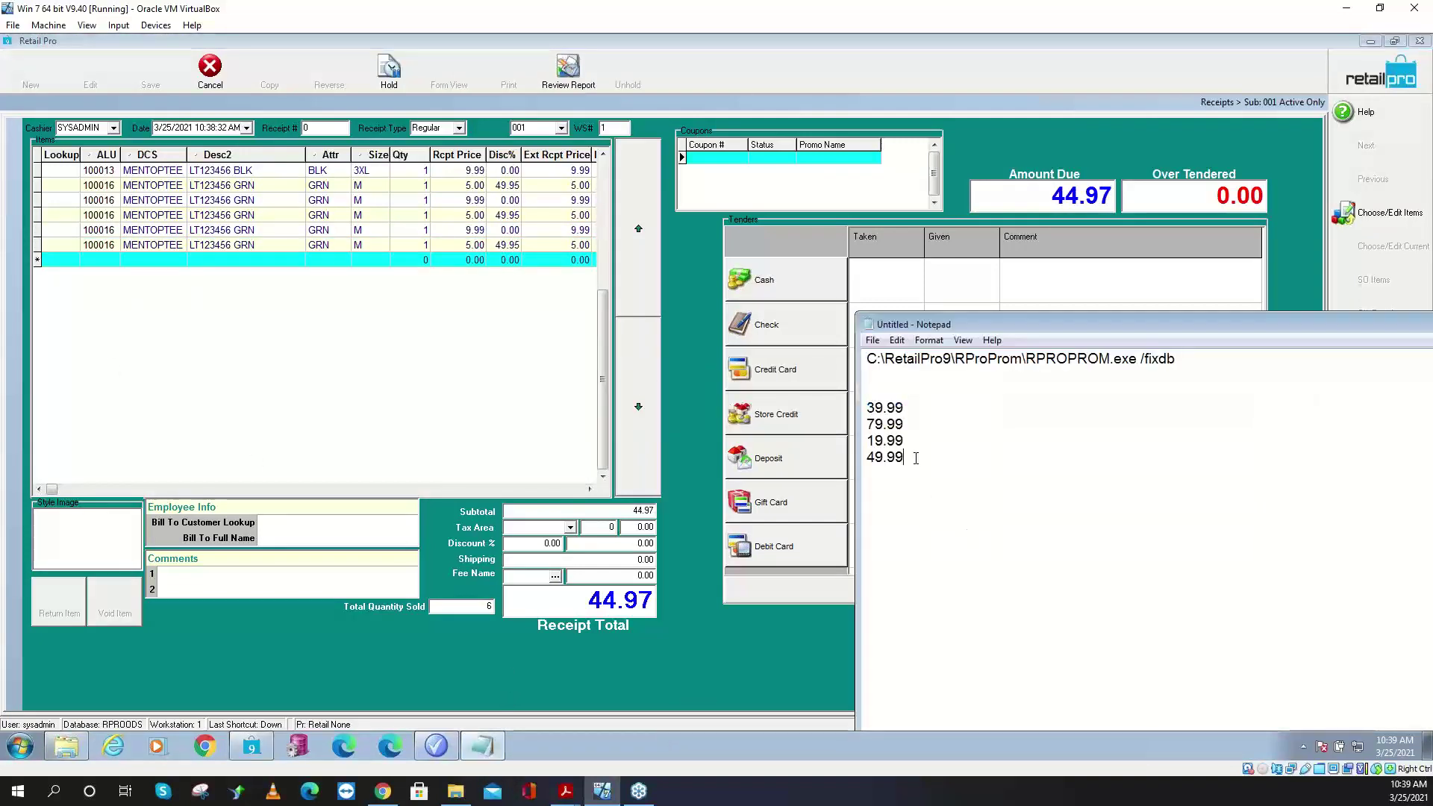
{"action": "left_click", "coordinate": [913, 418]}
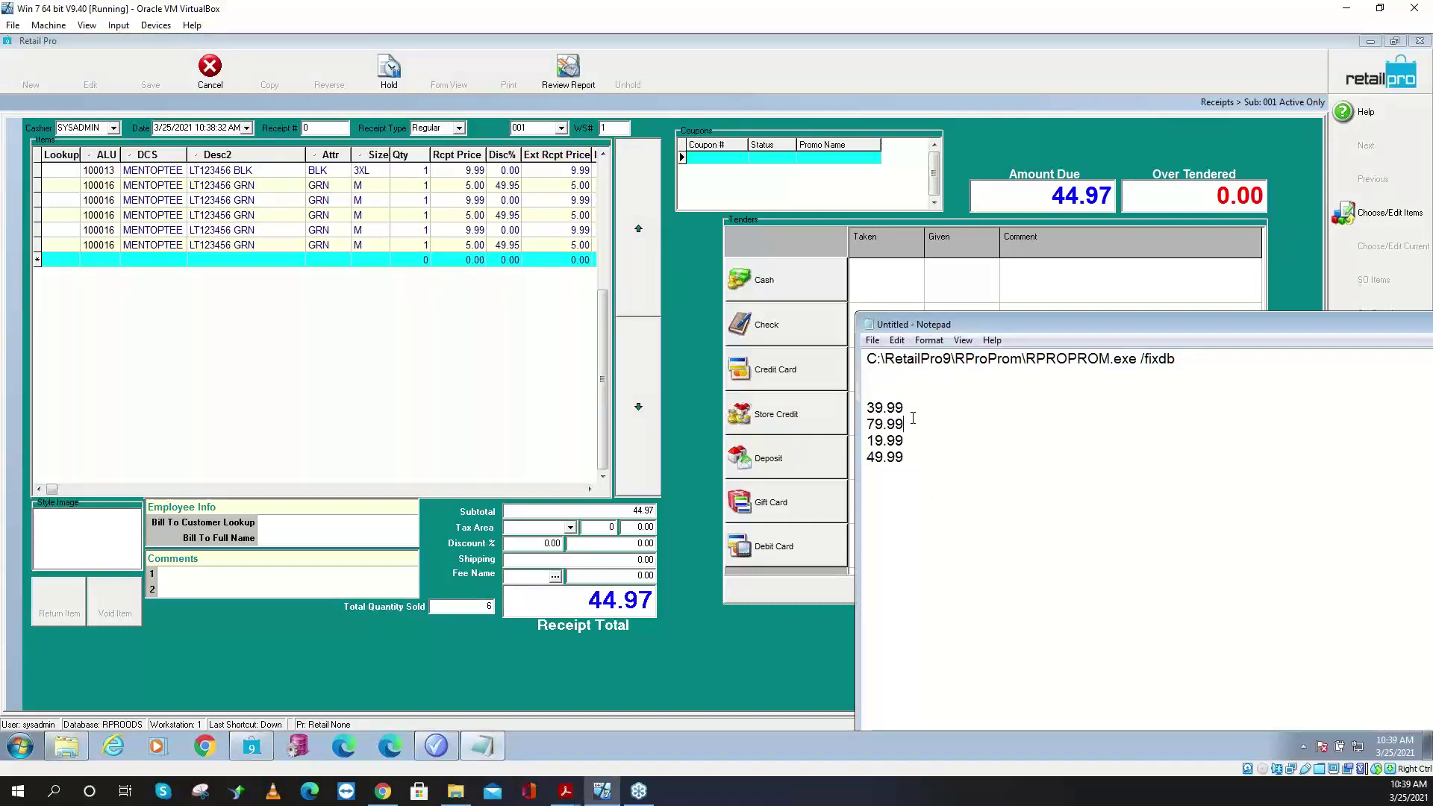
{"action": "left_click_drag", "start_coordinate": [911, 409], "coordinate": [859, 403]}
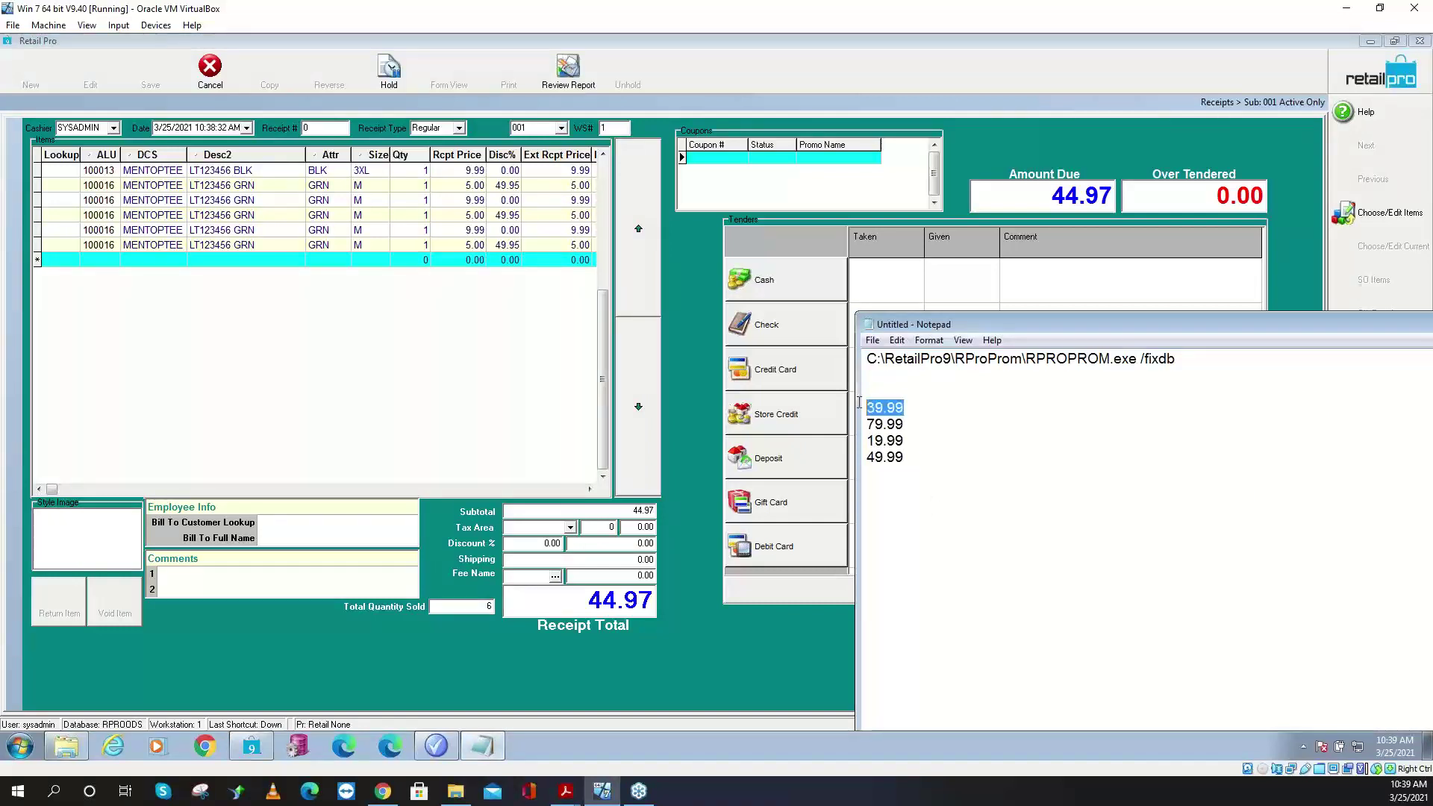
{"action": "double_click", "coordinate": [904, 423]}
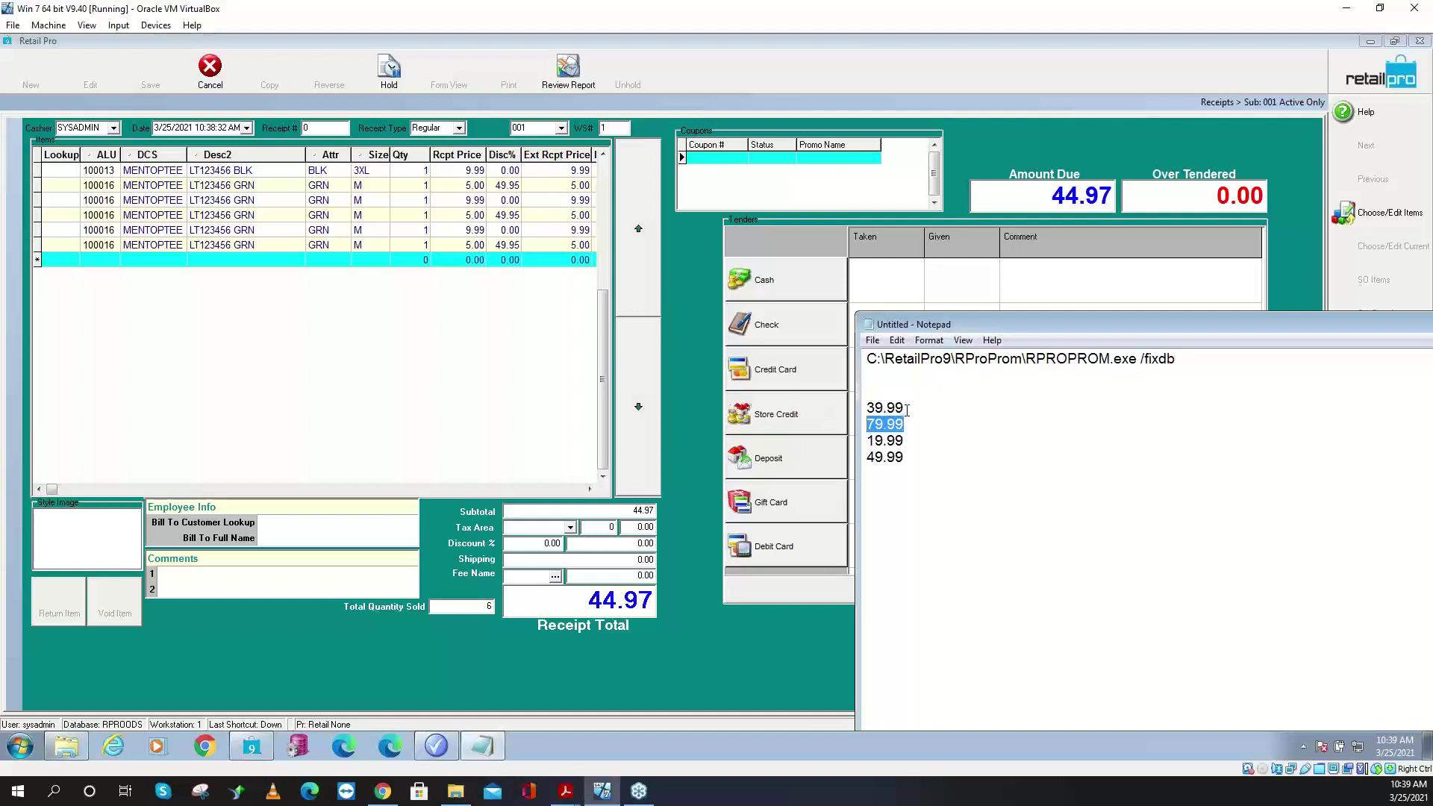
{"action": "left_click_drag", "start_coordinate": [906, 409], "coordinate": [828, 405]}
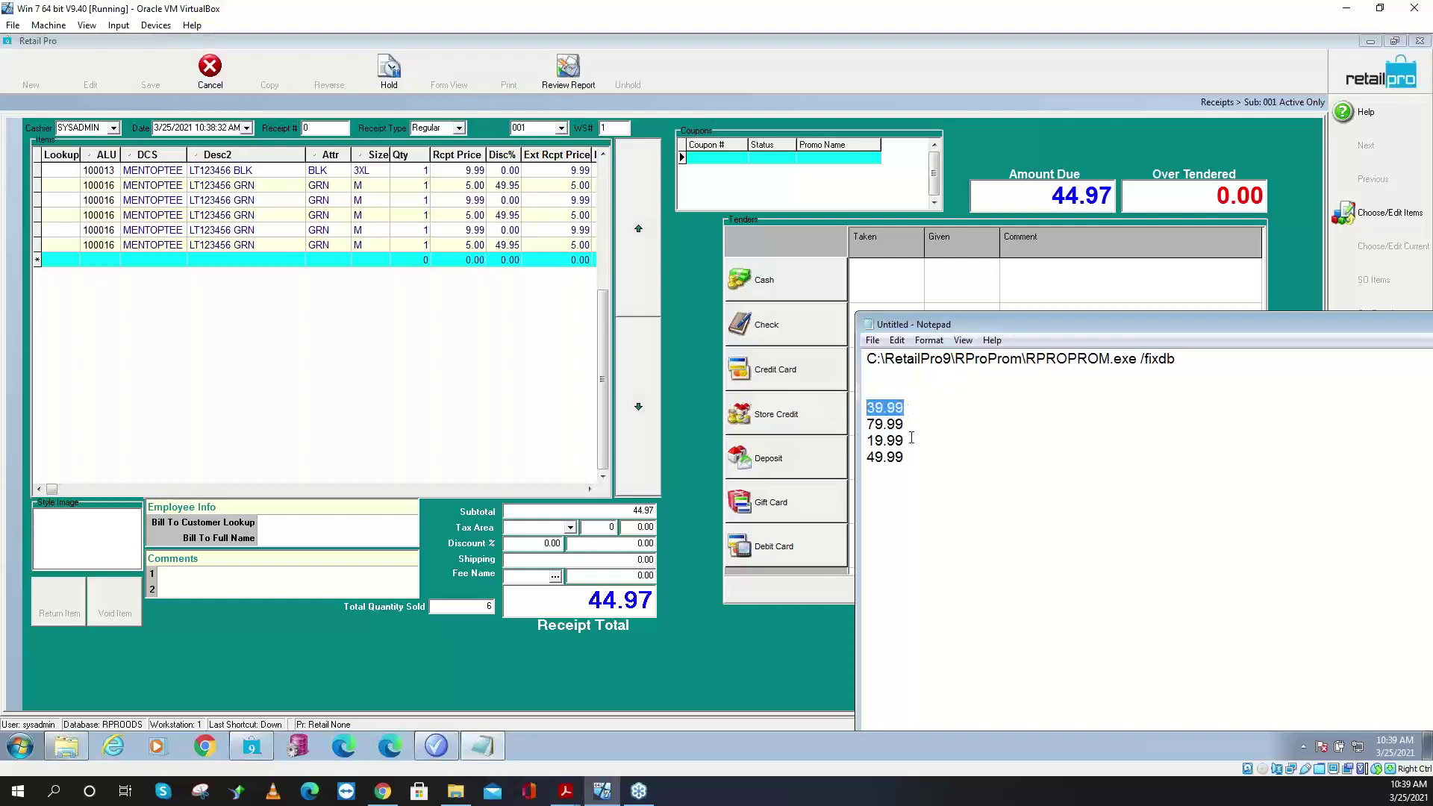
{"action": "left_click_drag", "start_coordinate": [911, 438], "coordinate": [806, 439]}
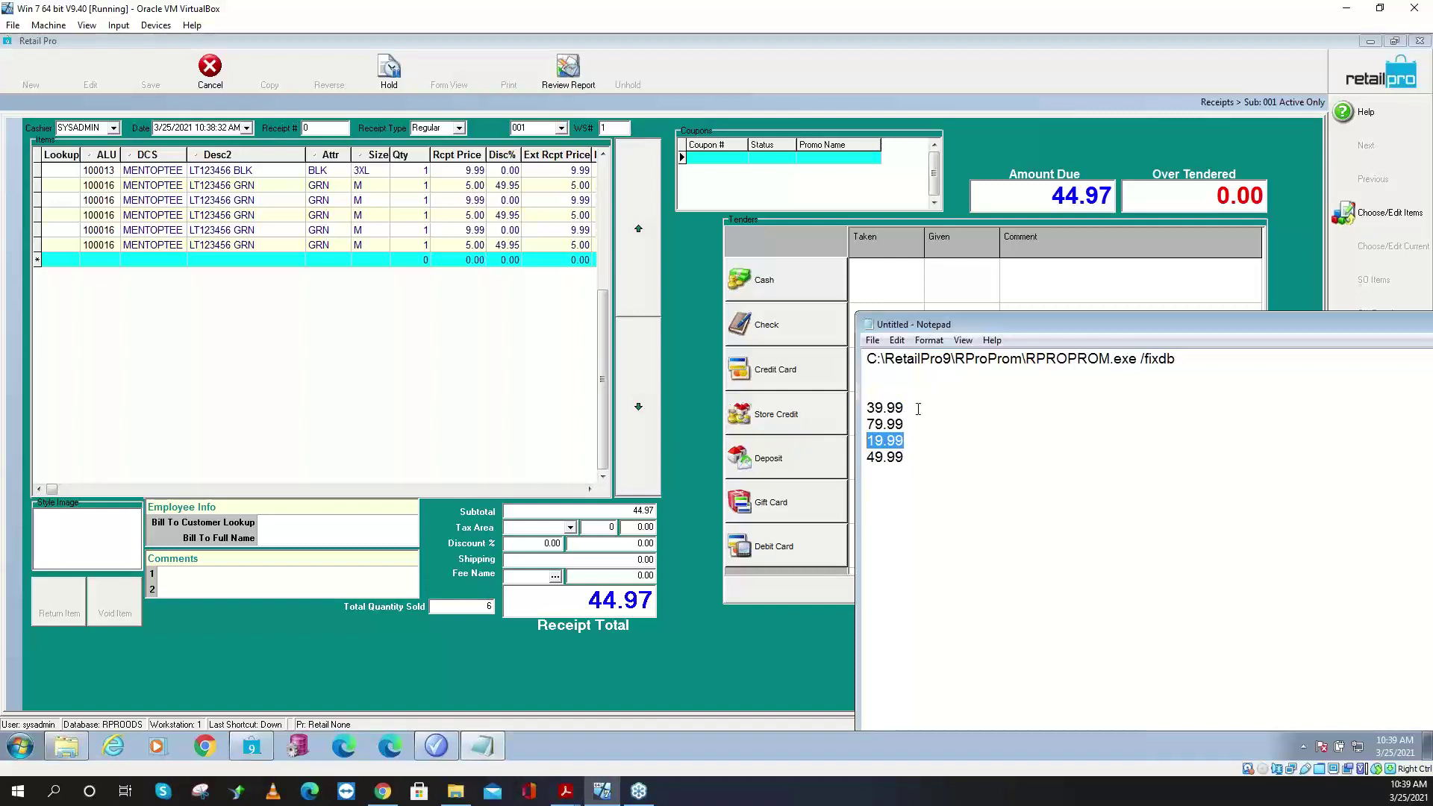
{"action": "left_click_drag", "start_coordinate": [914, 409], "coordinate": [849, 405]}
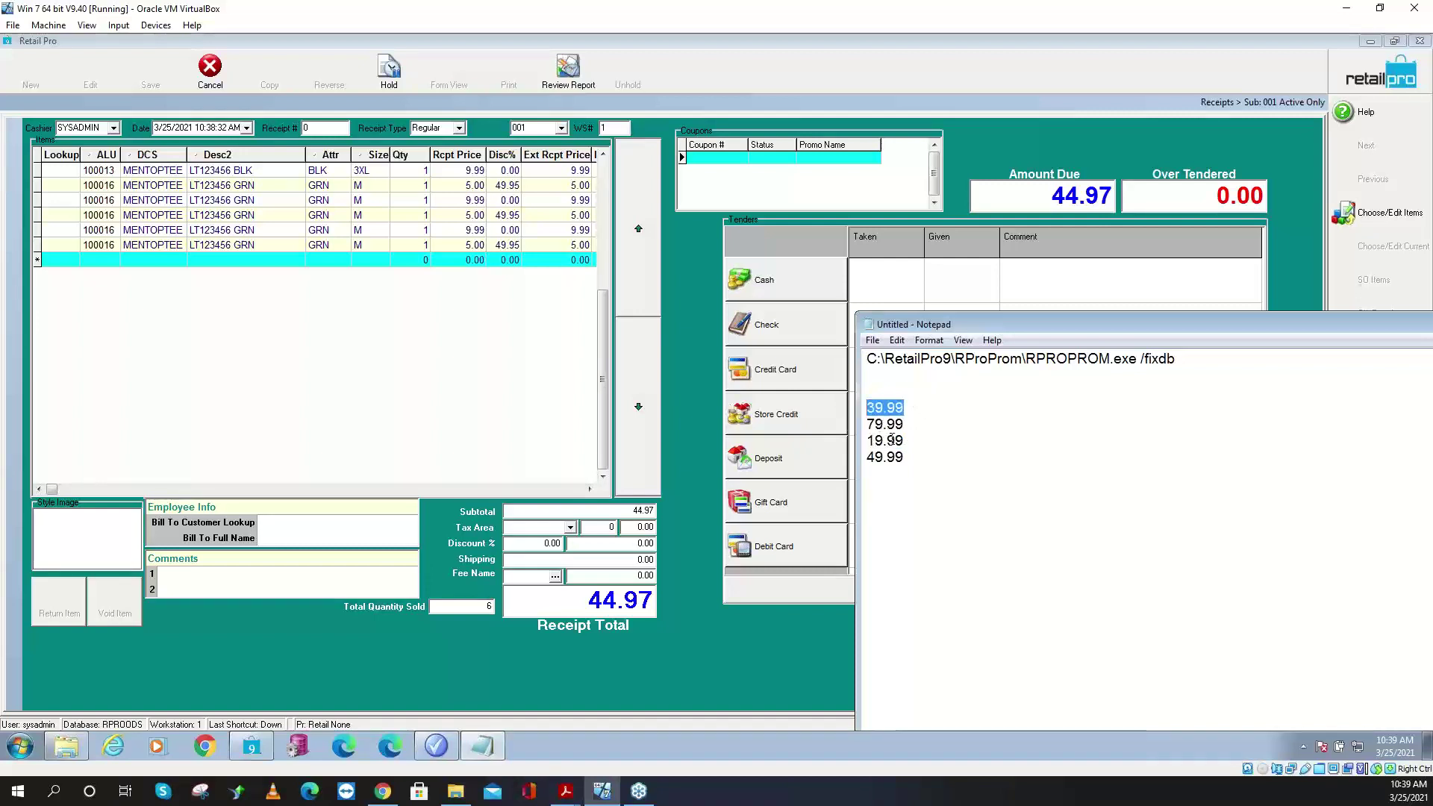
{"action": "left_click_drag", "start_coordinate": [907, 458], "coordinate": [788, 459]}
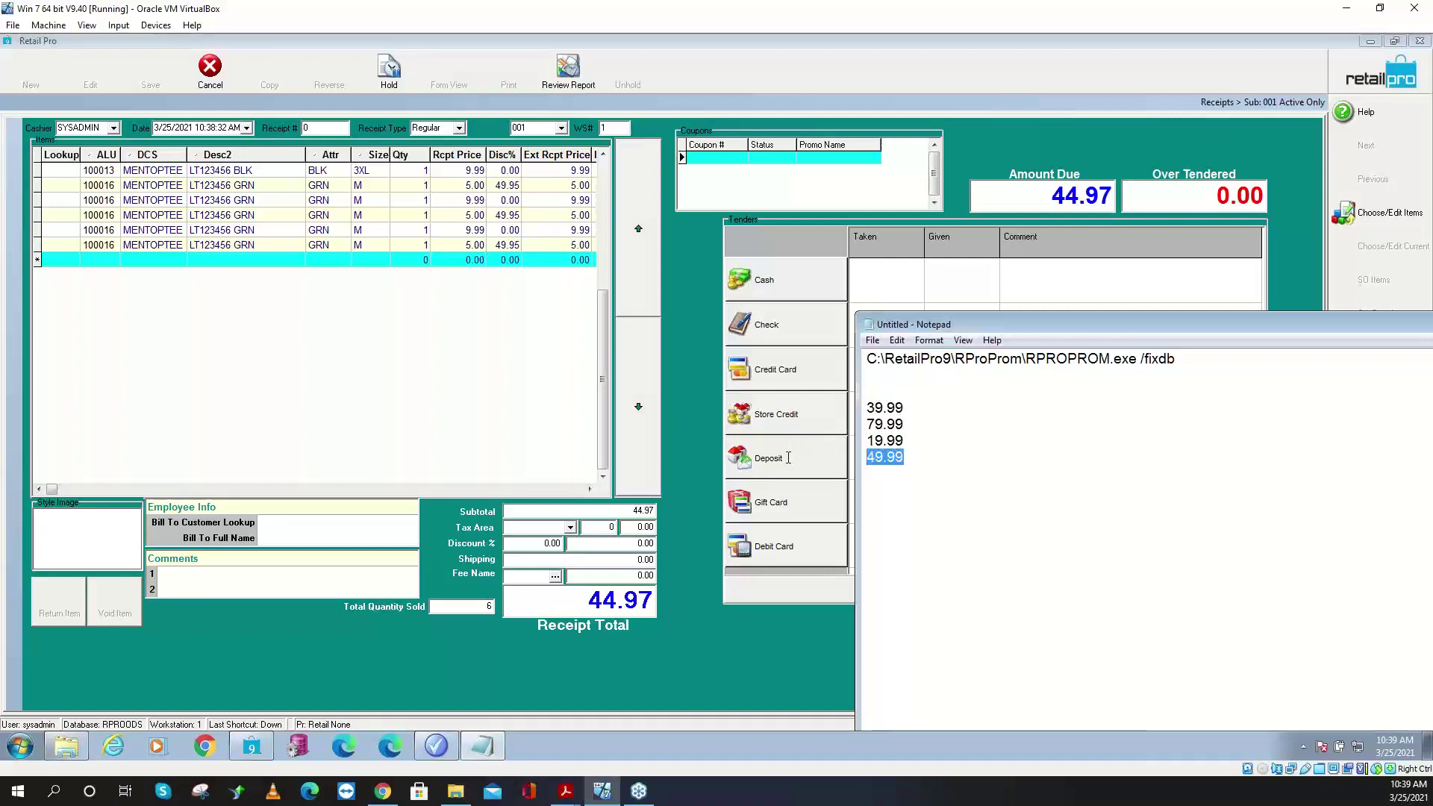
{"action": "left_click_drag", "start_coordinate": [906, 434], "coordinate": [824, 397]}
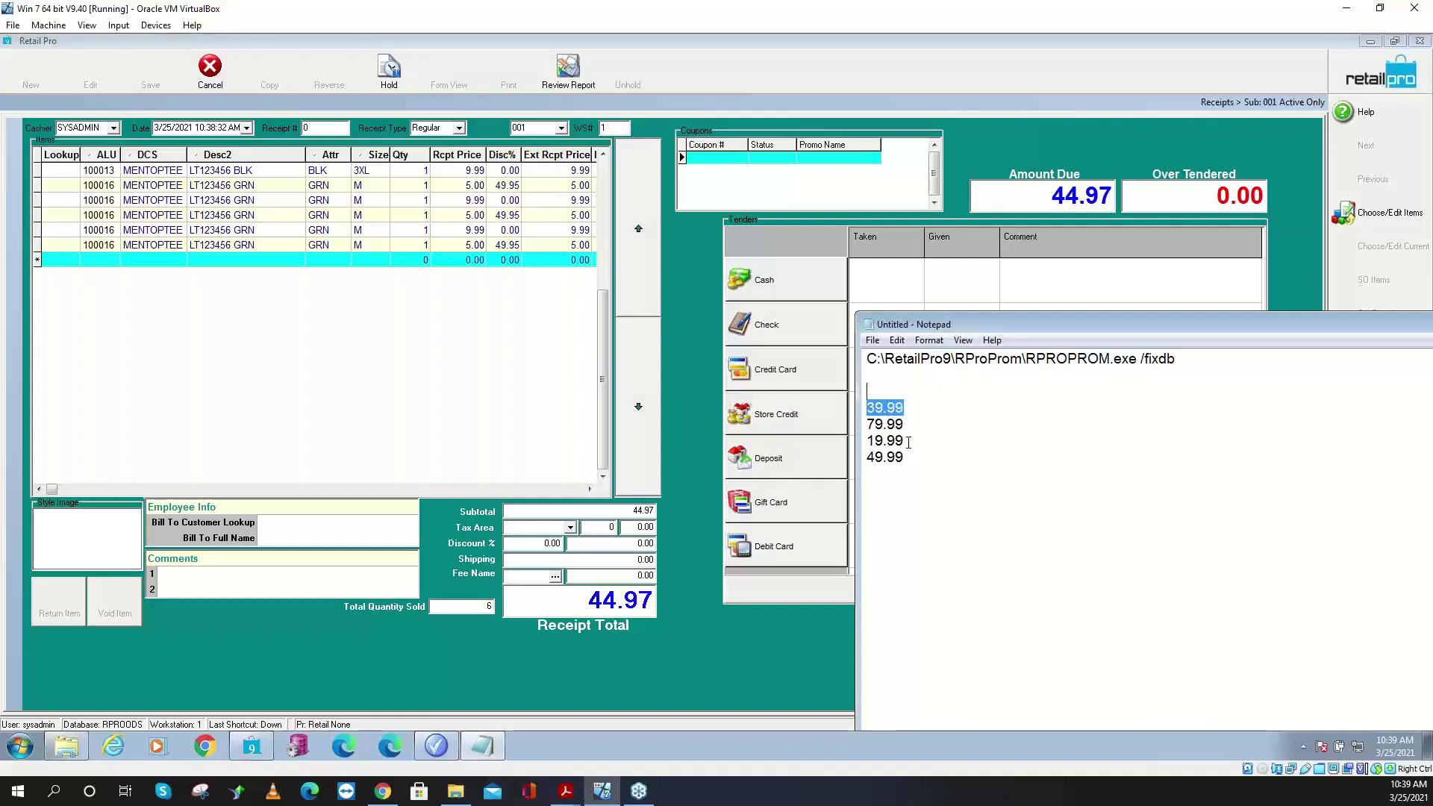
{"action": "left_click_drag", "start_coordinate": [909, 442], "coordinate": [853, 448]}
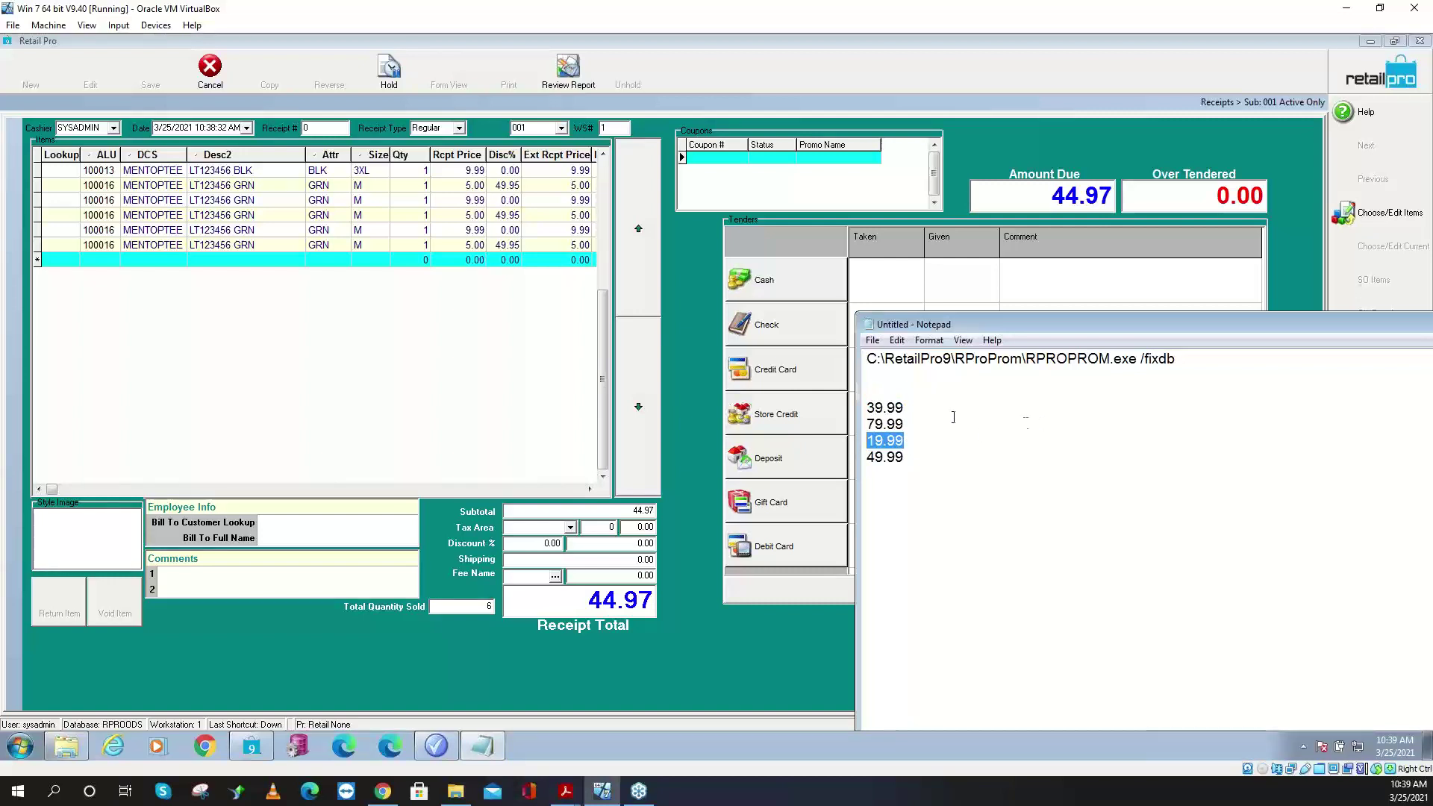
- Add two more 100016 tees, for eight receipt lines totalling 59.96
{"action": "left_click", "coordinate": [67, 263]}
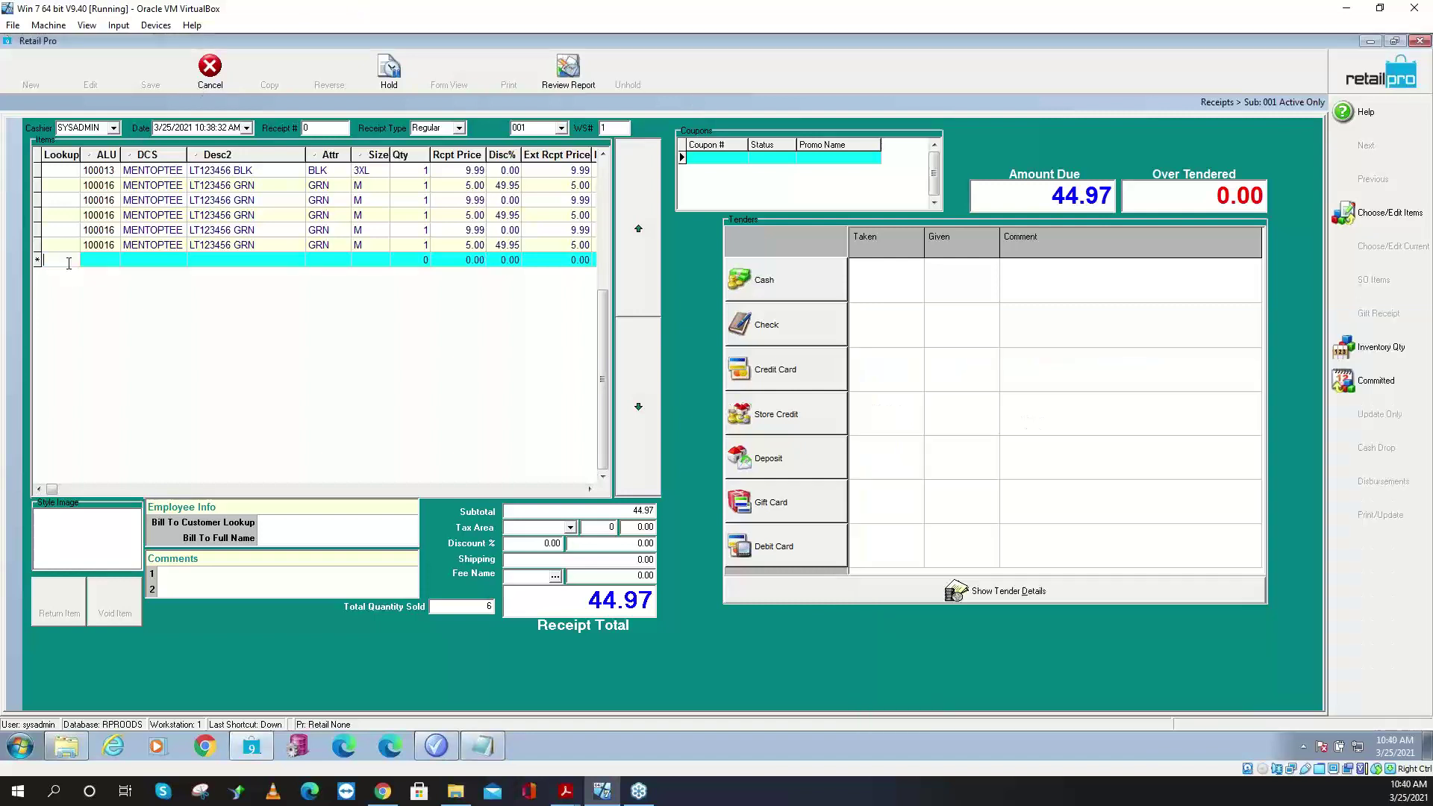
{"action": "type", "text": "100016"}
{"action": "double_click", "coordinate": [68, 263]}
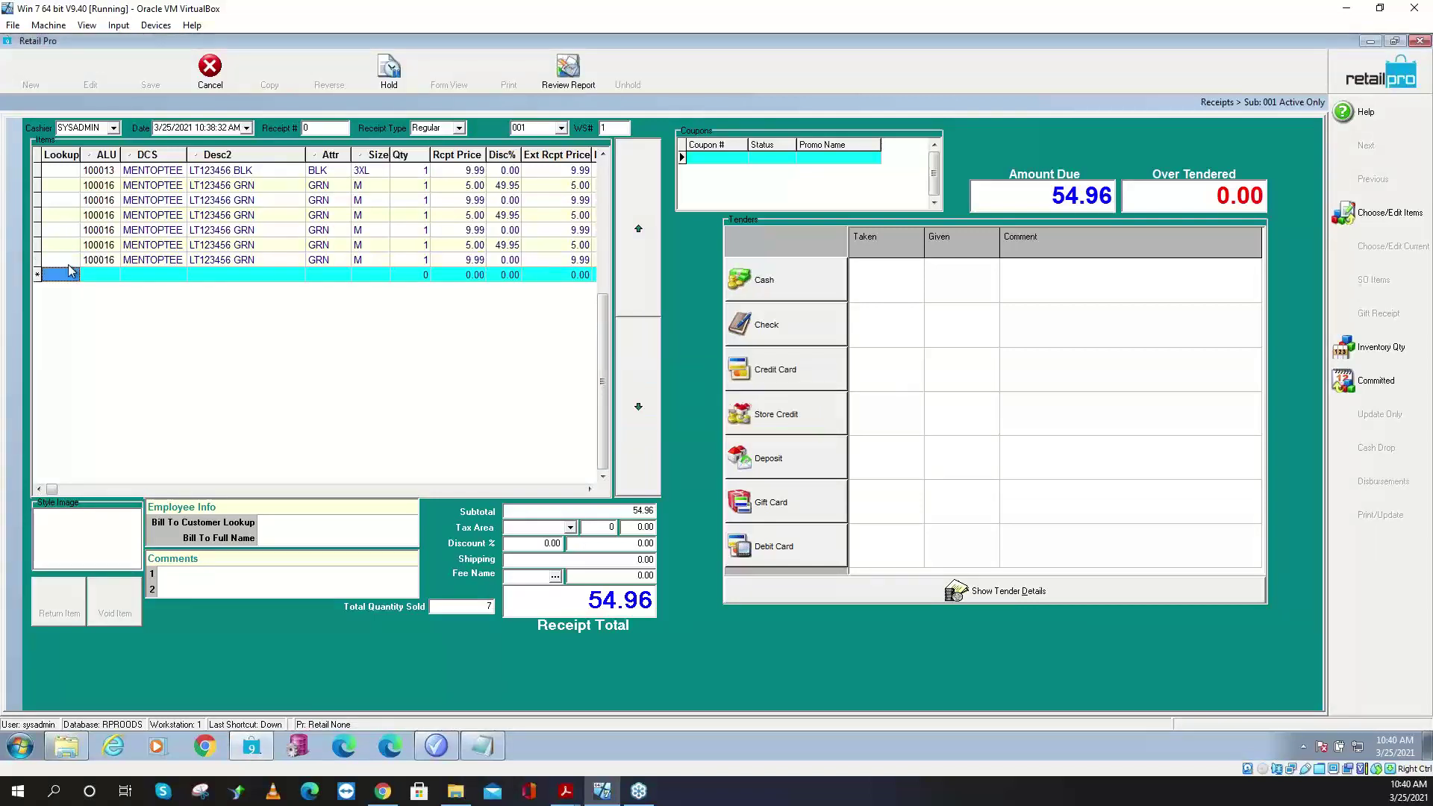
{"action": "left_click", "coordinate": [69, 270]}
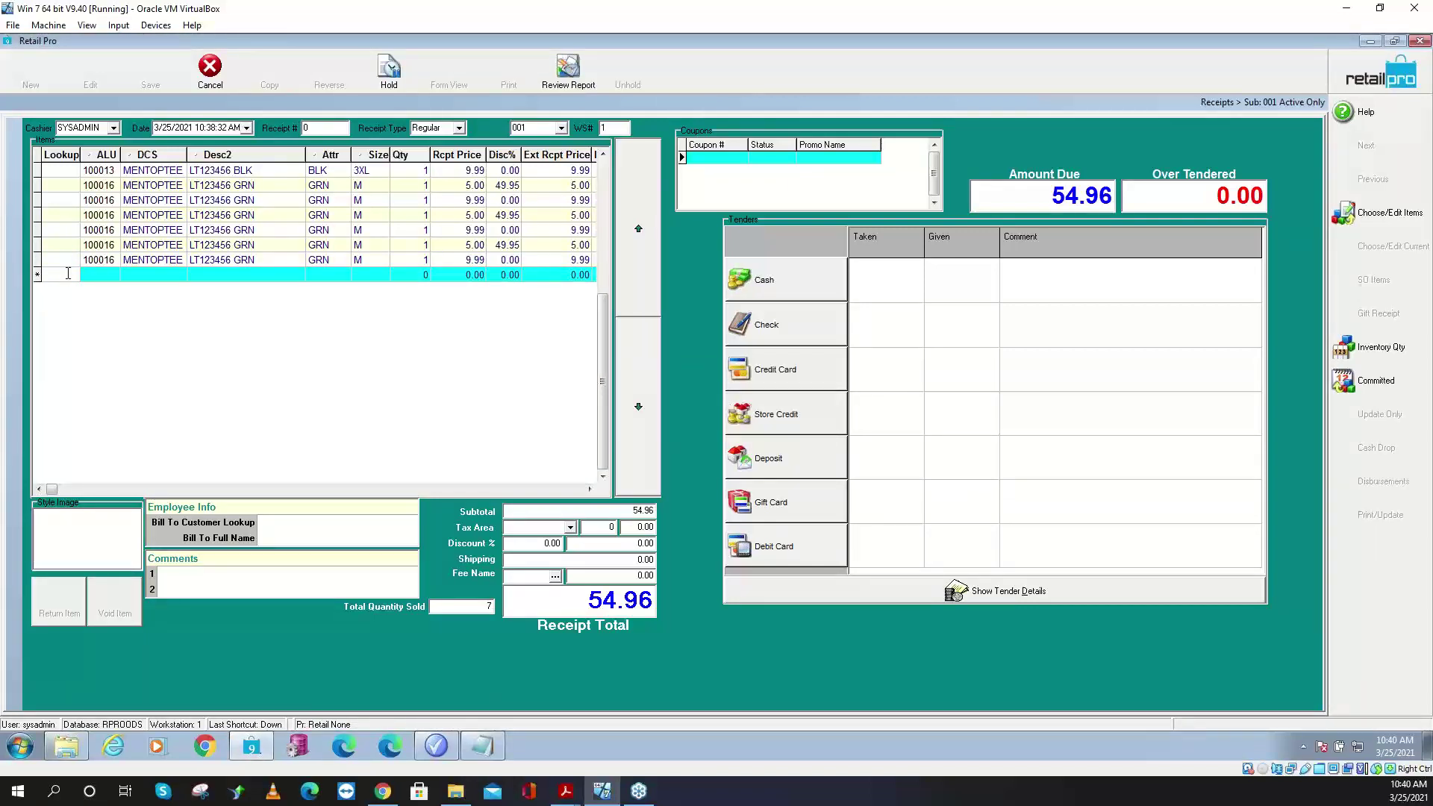
{"action": "type", "text": "100016"}
{"action": "key", "text": "Return"}
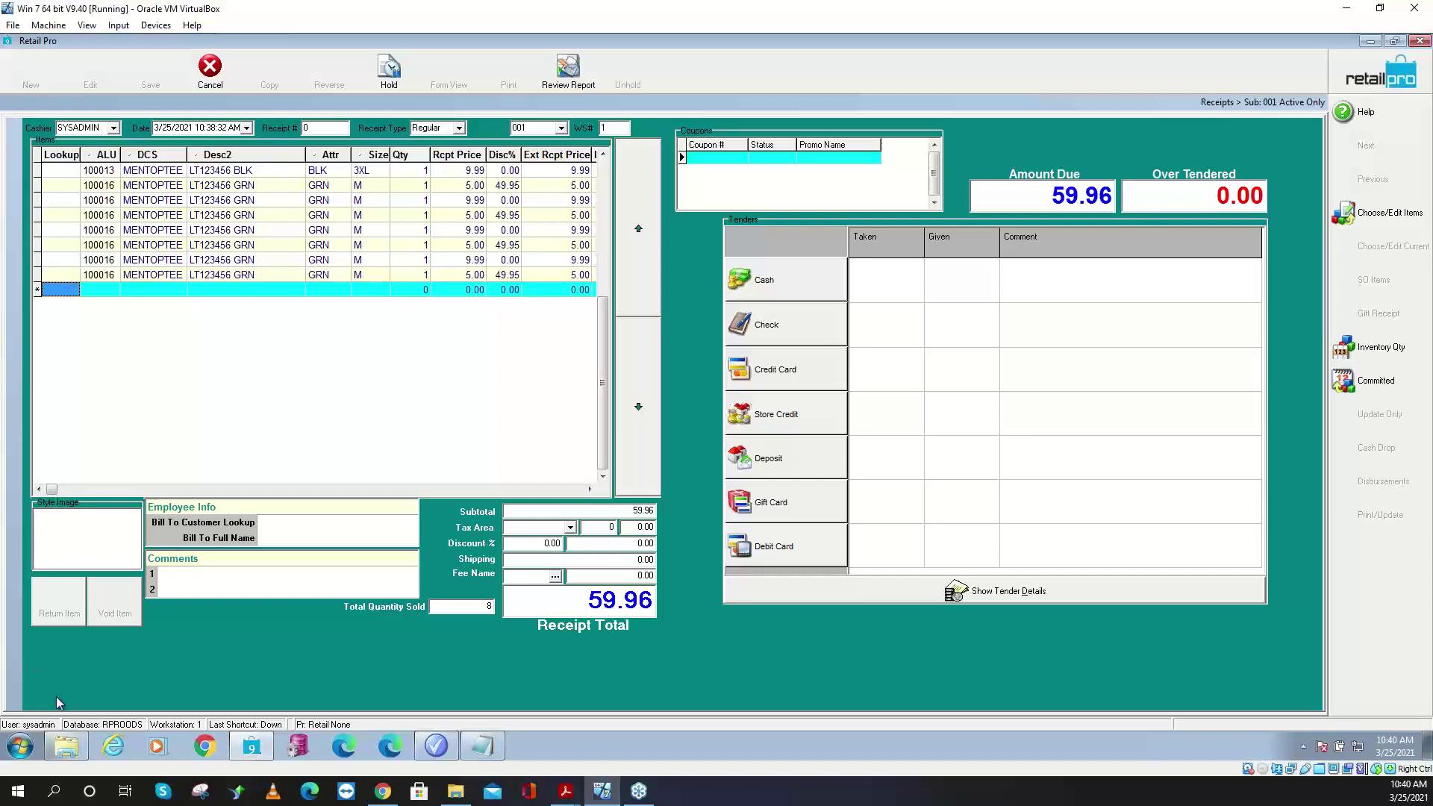
{"action": "left_click", "coordinate": [439, 747]}
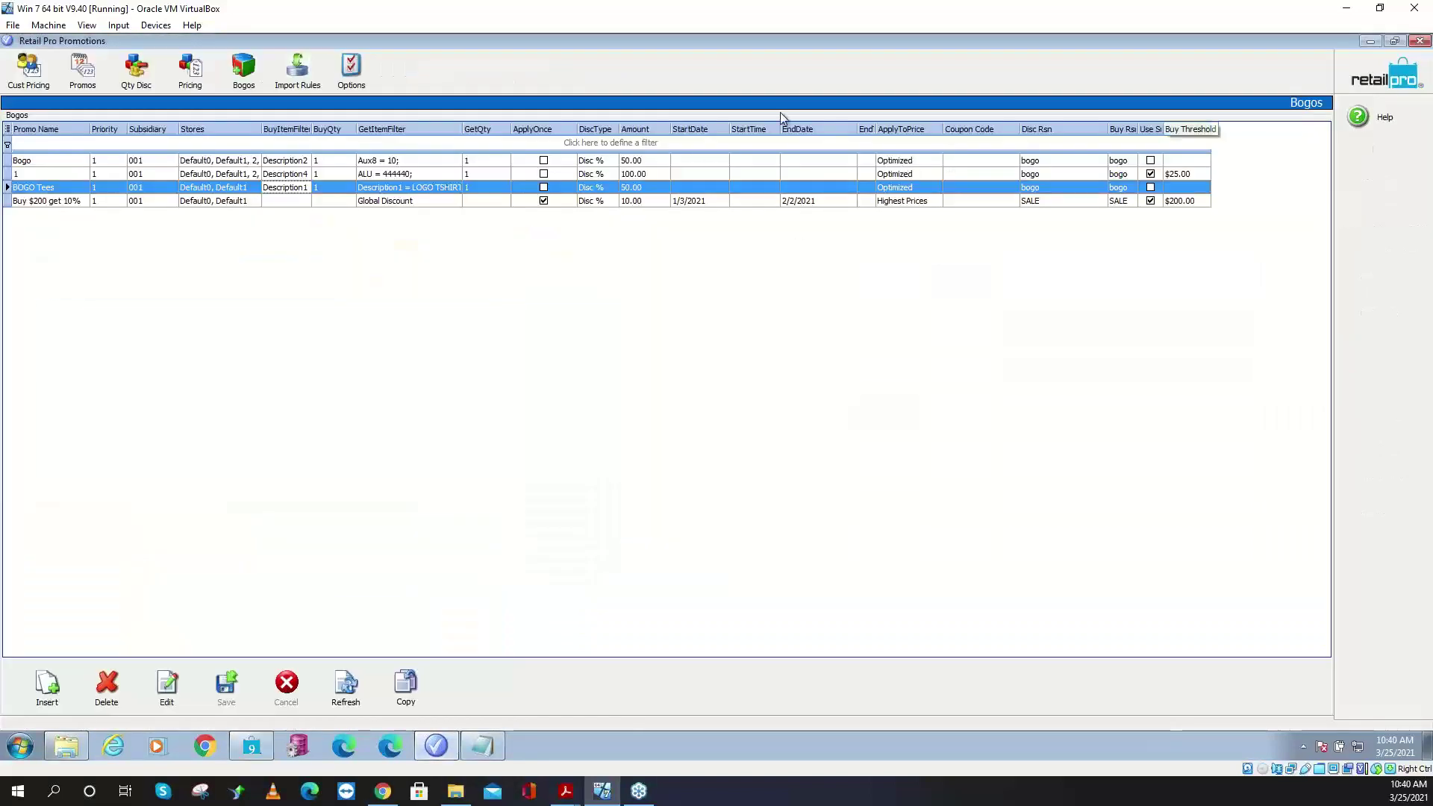
- Turn on Disable Automatic, Apply Manual, Perform at Tender and Warn options, and update
{"action": "left_click", "coordinate": [361, 72]}
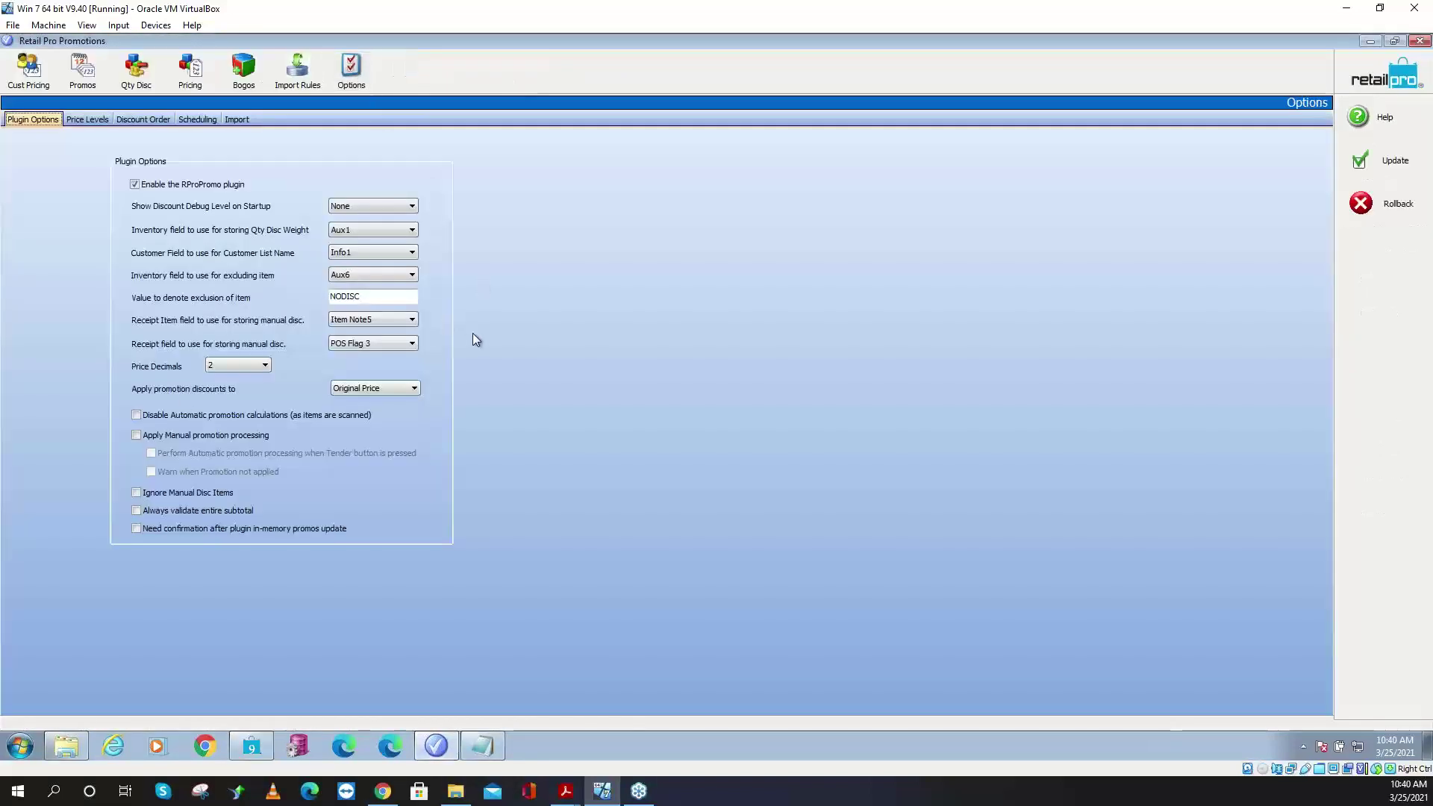
{"action": "left_click", "coordinate": [155, 416]}
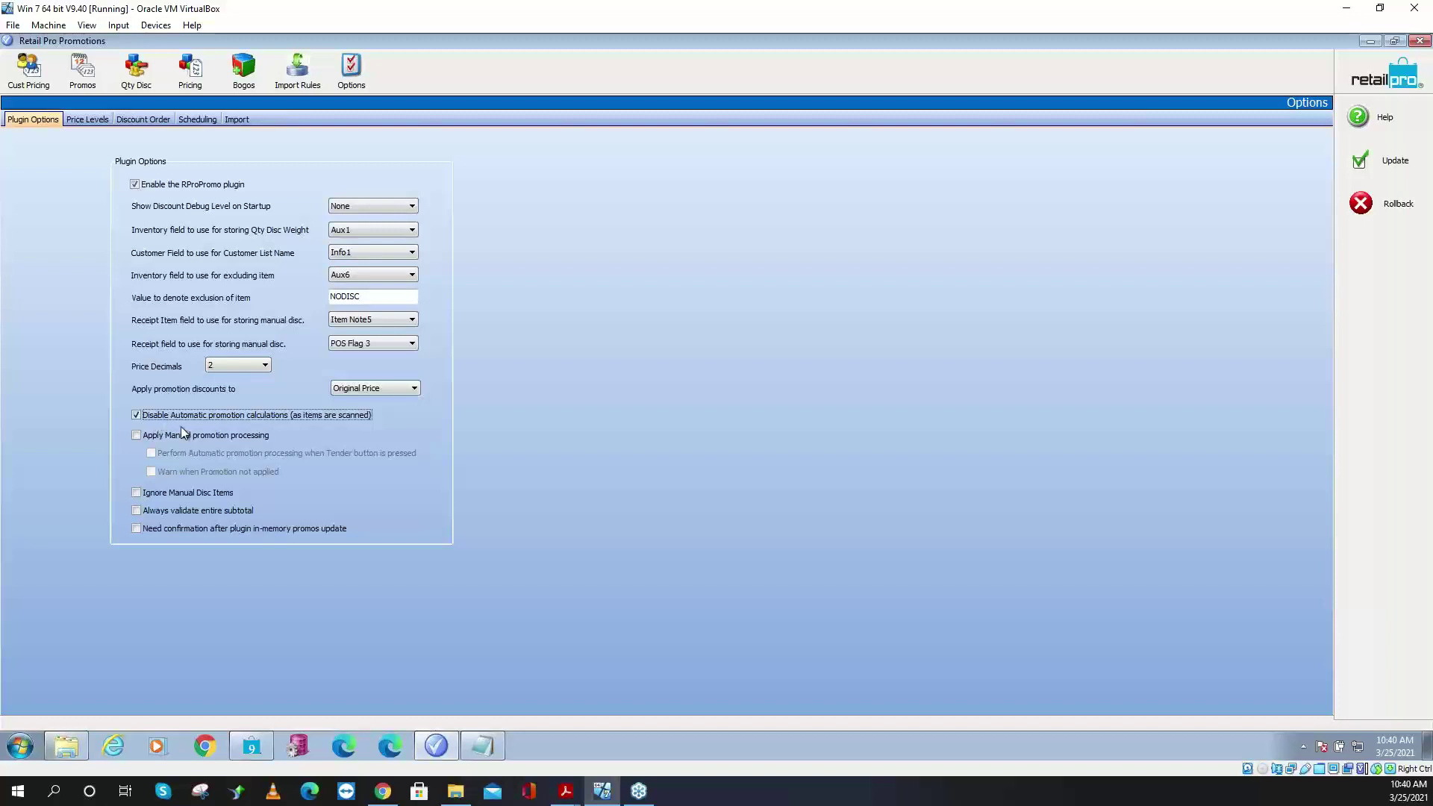
{"action": "left_click", "coordinate": [135, 435]}
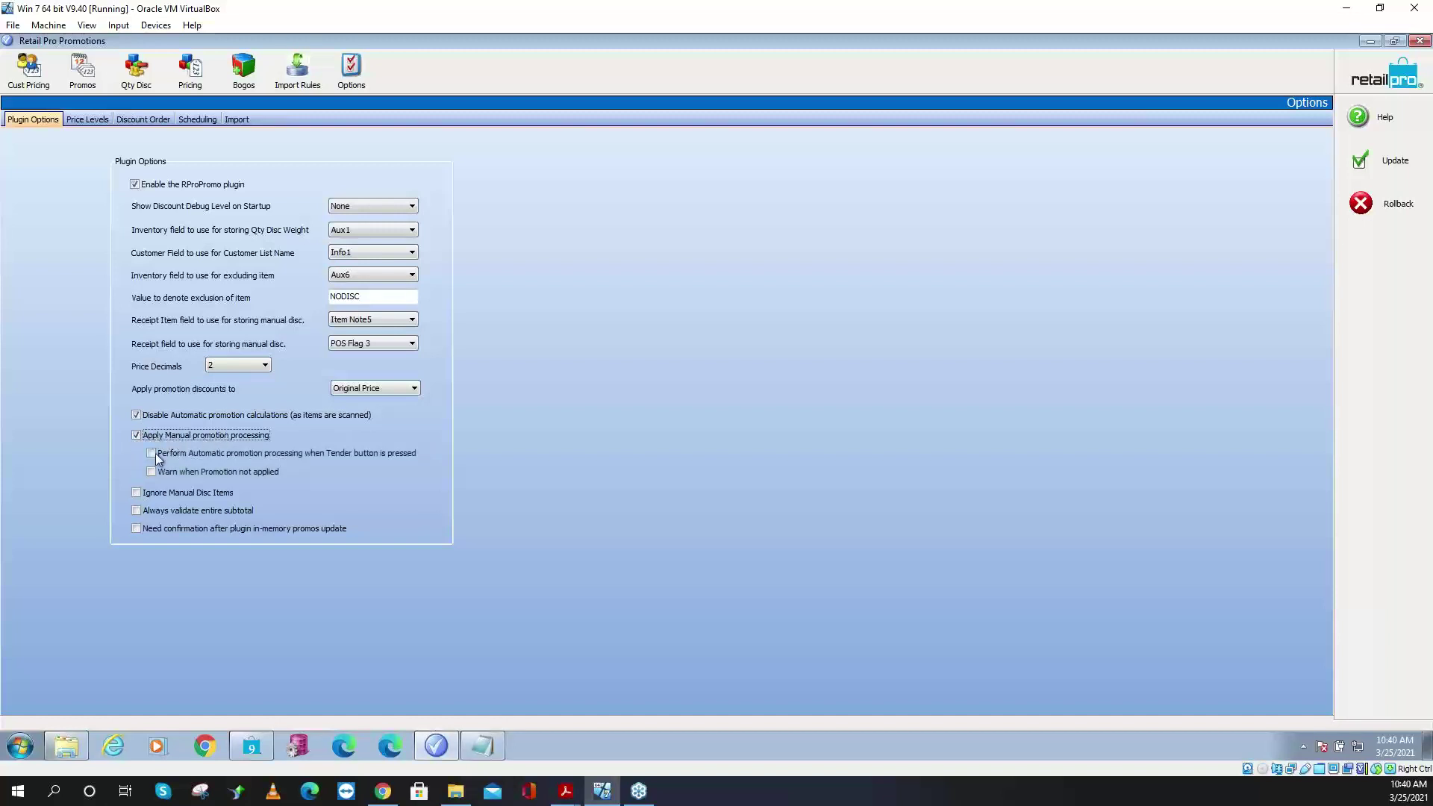
{"action": "left_click", "coordinate": [173, 455]}
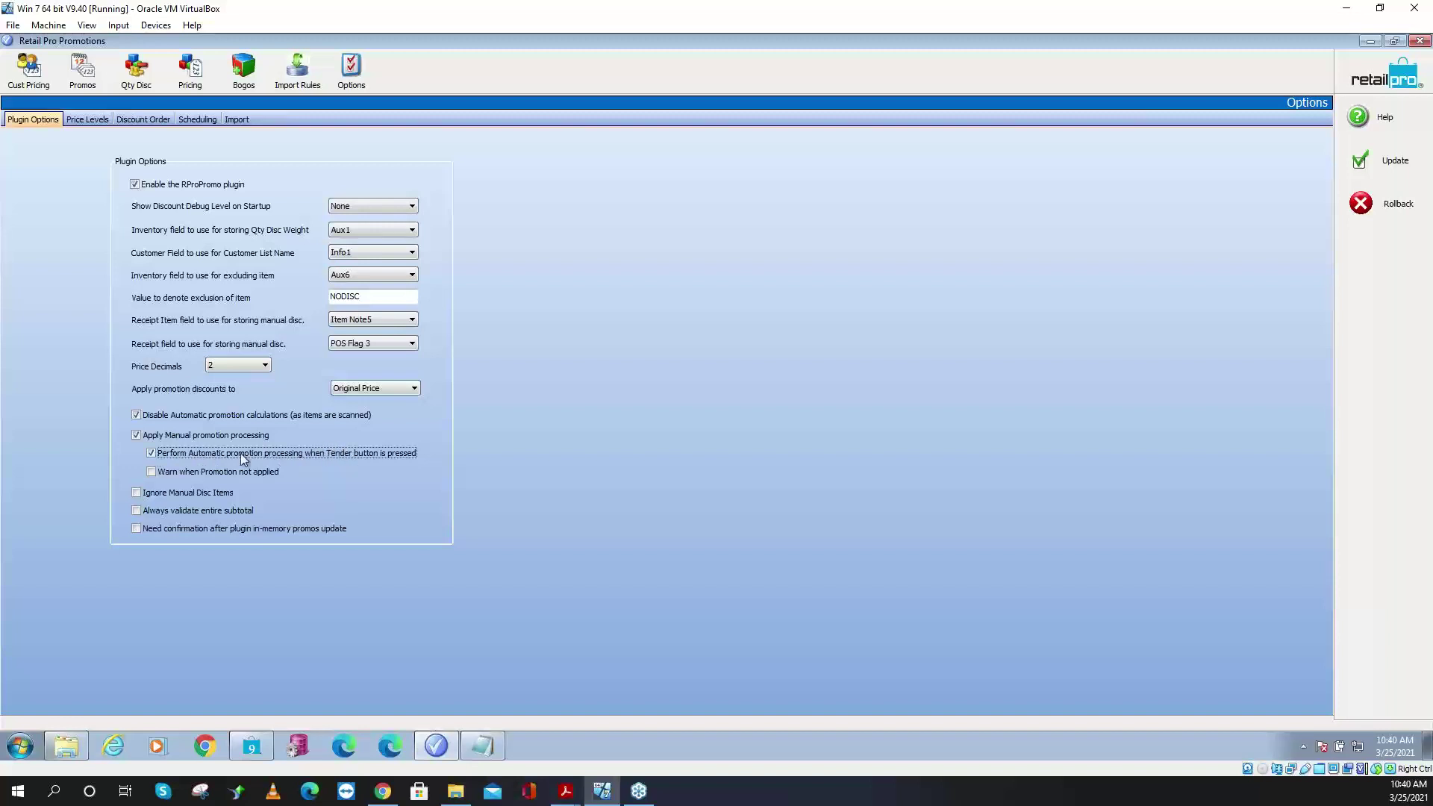
{"action": "left_click", "coordinate": [158, 476]}
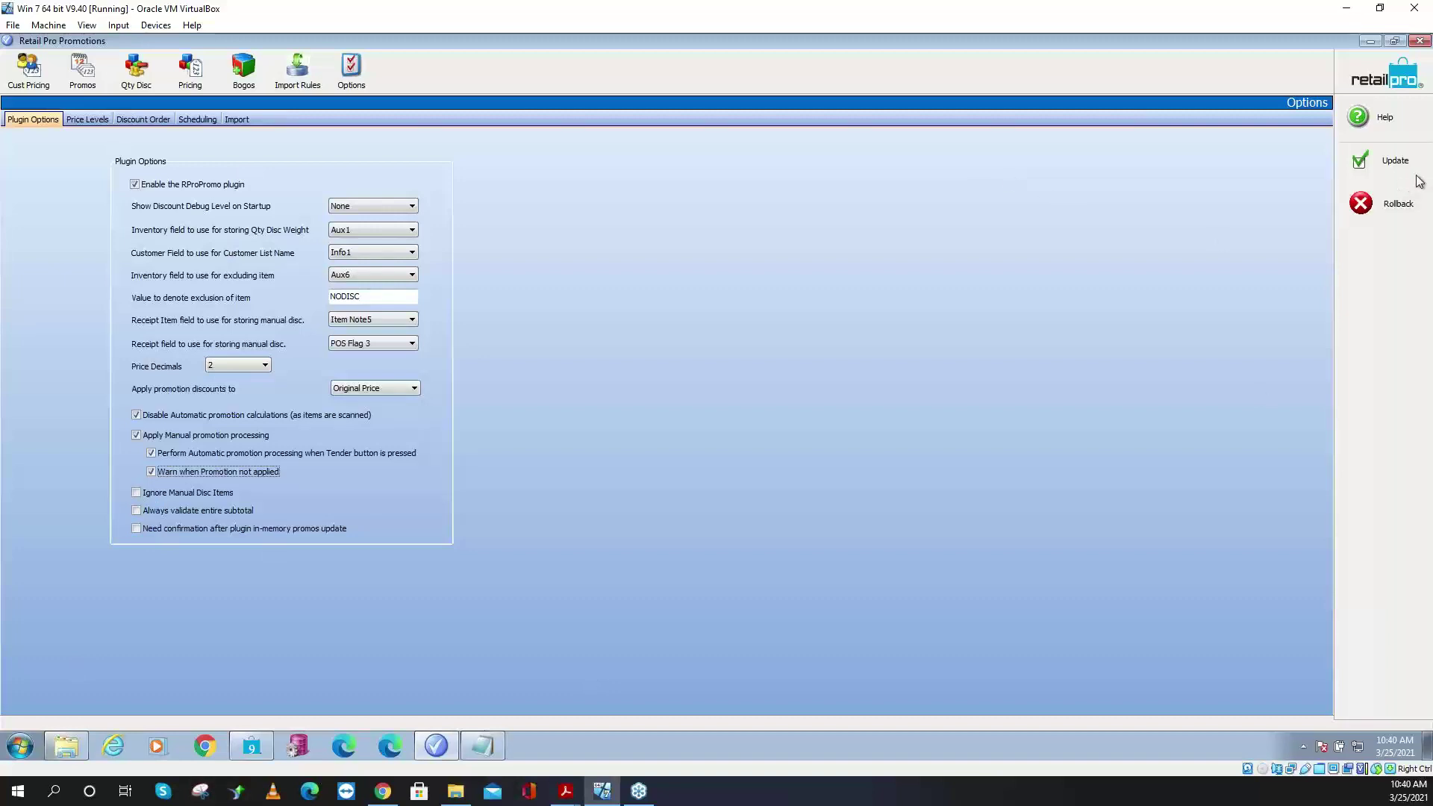
{"action": "left_click", "coordinate": [1389, 161]}
{"action": "left_click", "coordinate": [711, 426]}
{"action": "left_click", "coordinate": [1371, 42]}
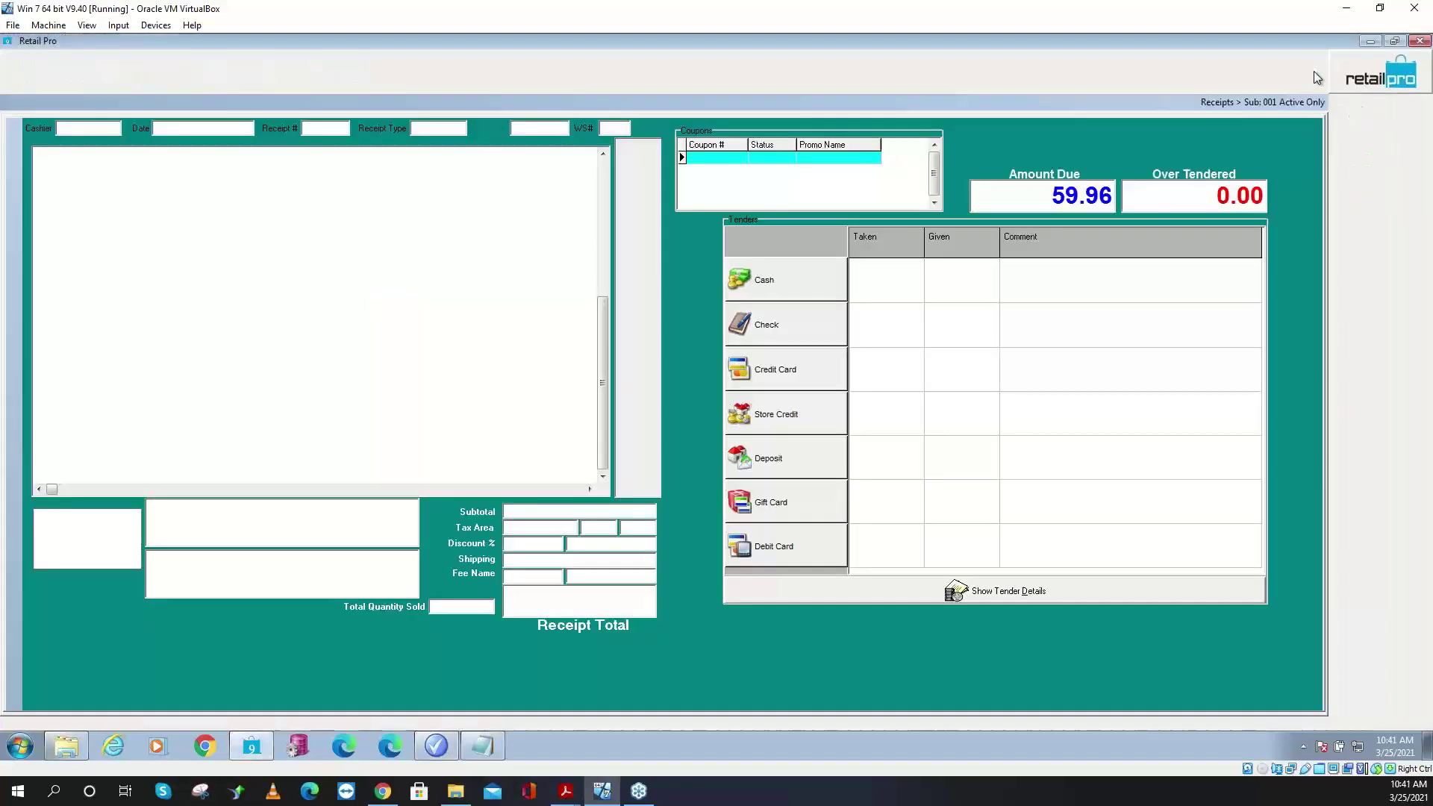
- Discard the current receipt and start a new blank one from Receipts
{"action": "left_click", "coordinate": [1421, 41]}
{"action": "left_click", "coordinate": [693, 415]}
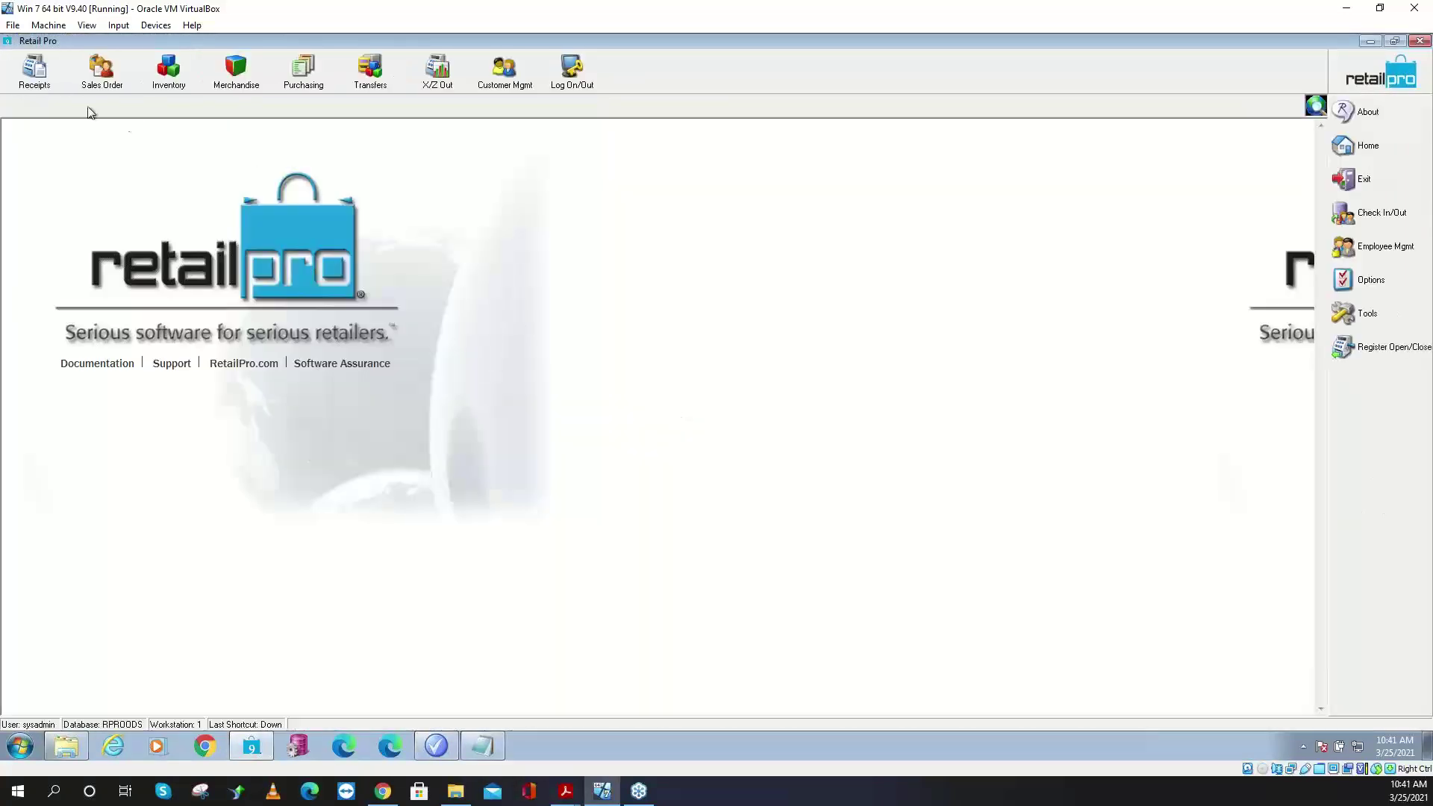
{"action": "left_click", "coordinate": [34, 71]}
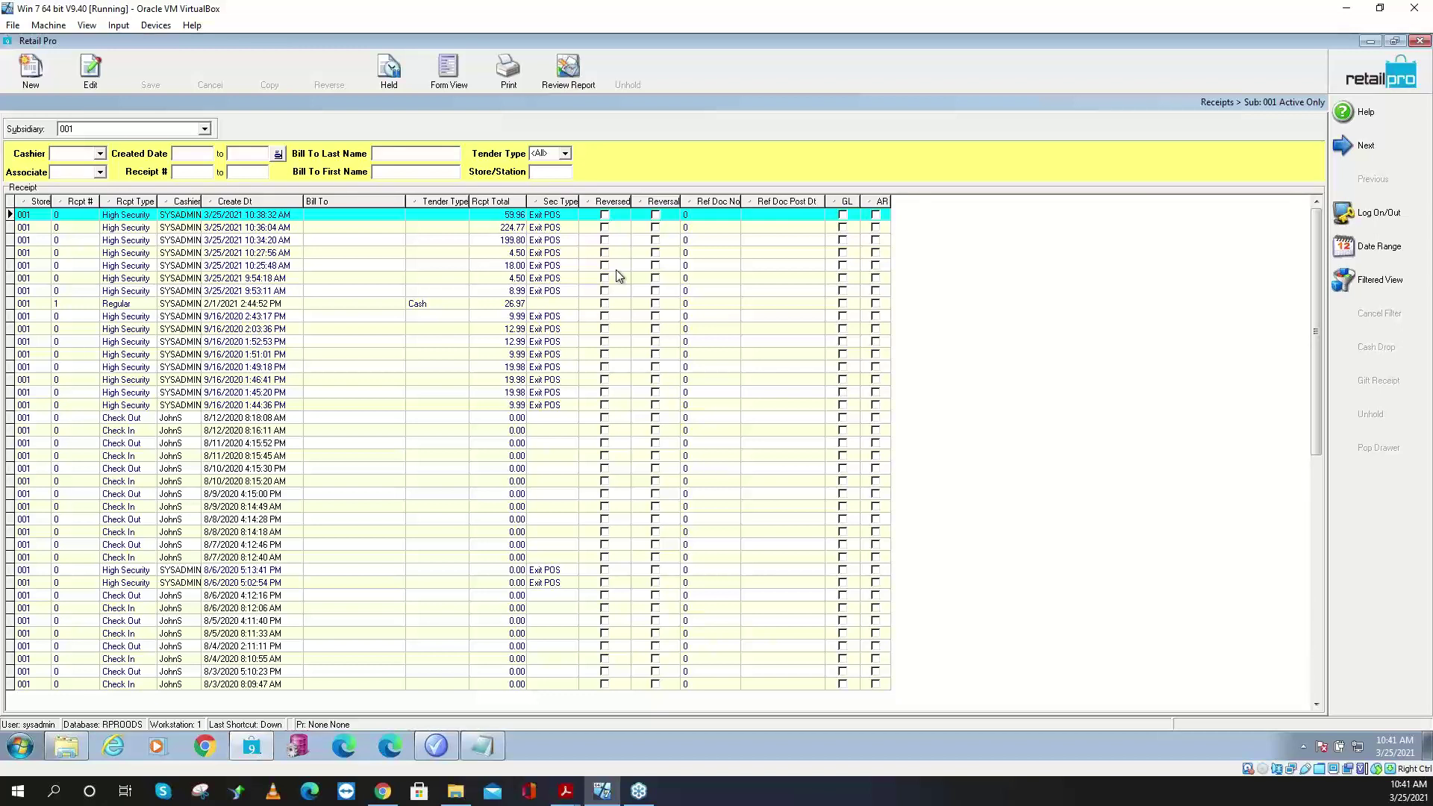
{"action": "left_click", "coordinate": [31, 68]}
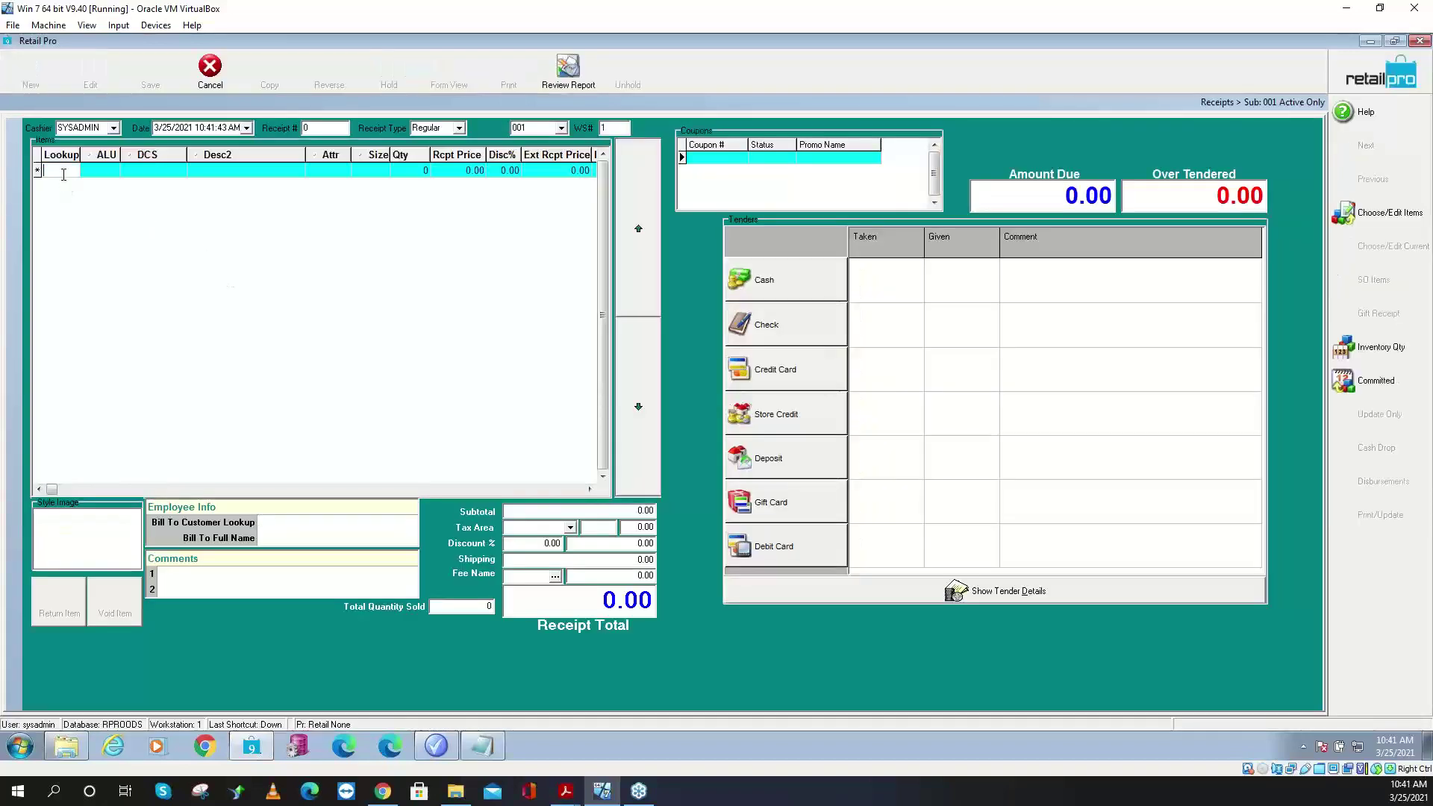
- Add the first three green 100016 tees to the new receipt by ALU lookup
{"action": "type", "text": "100616"}
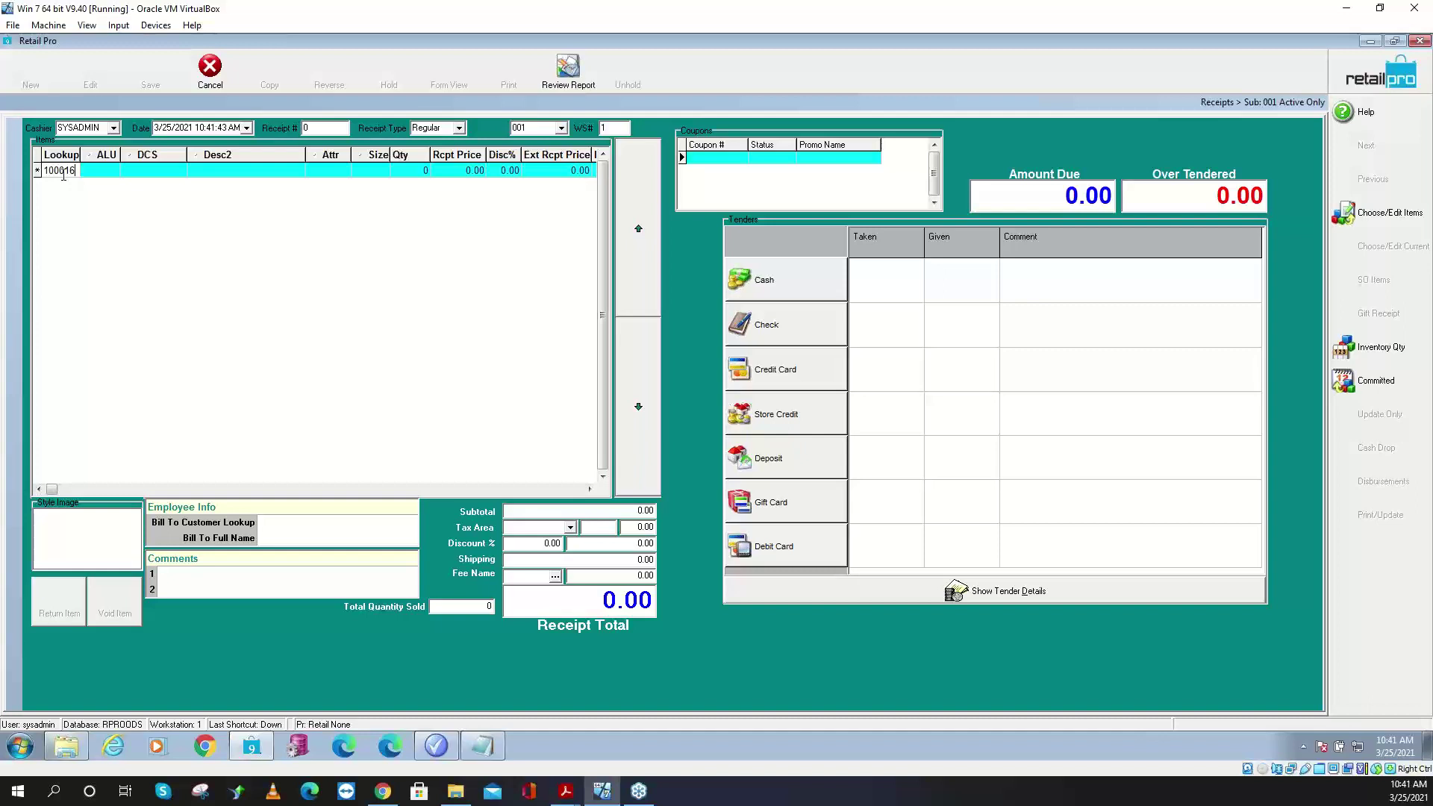
{"action": "key", "text": "Return"}
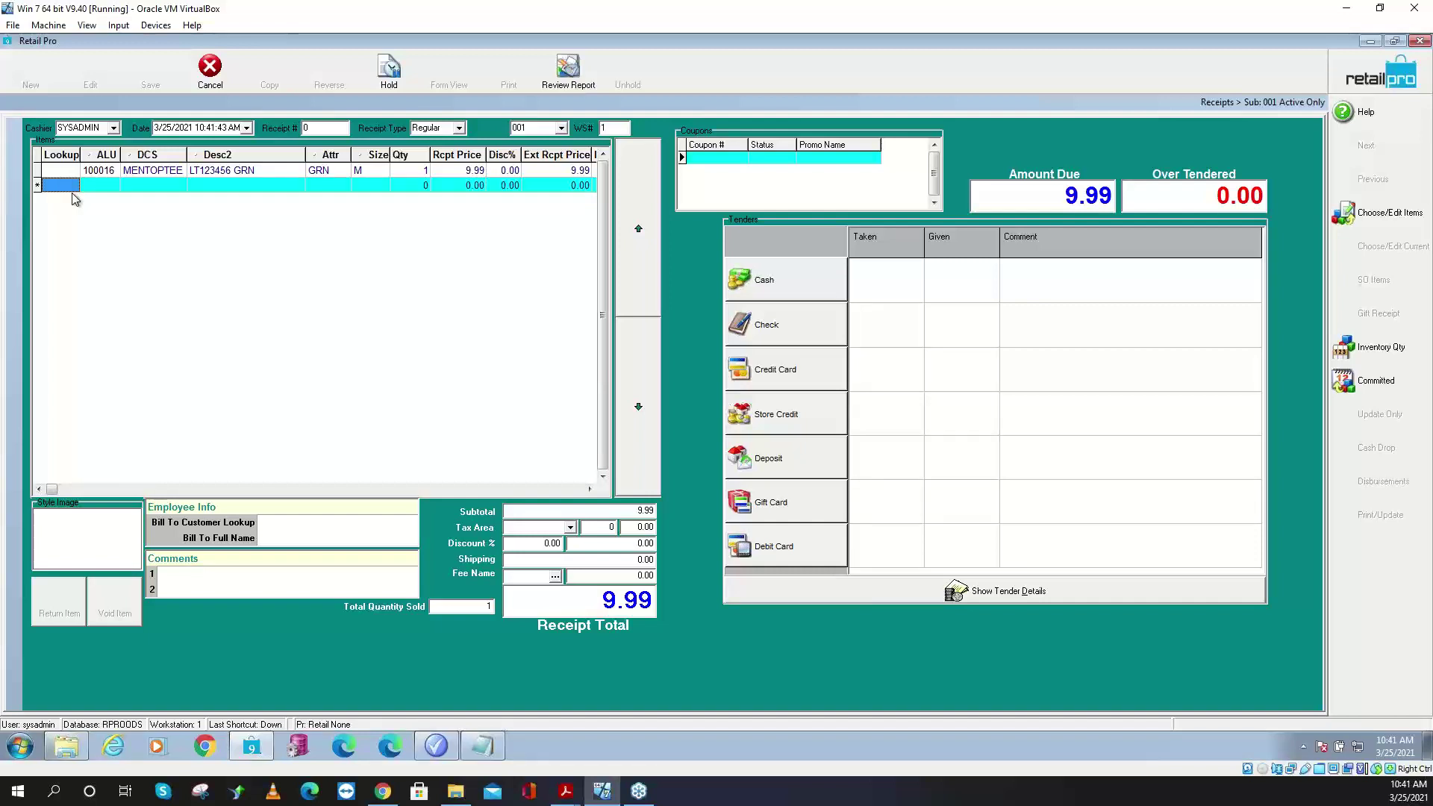
{"action": "left_click", "coordinate": [68, 192]}
{"action": "type", "text": "100016"}
{"action": "key", "text": "Return"}
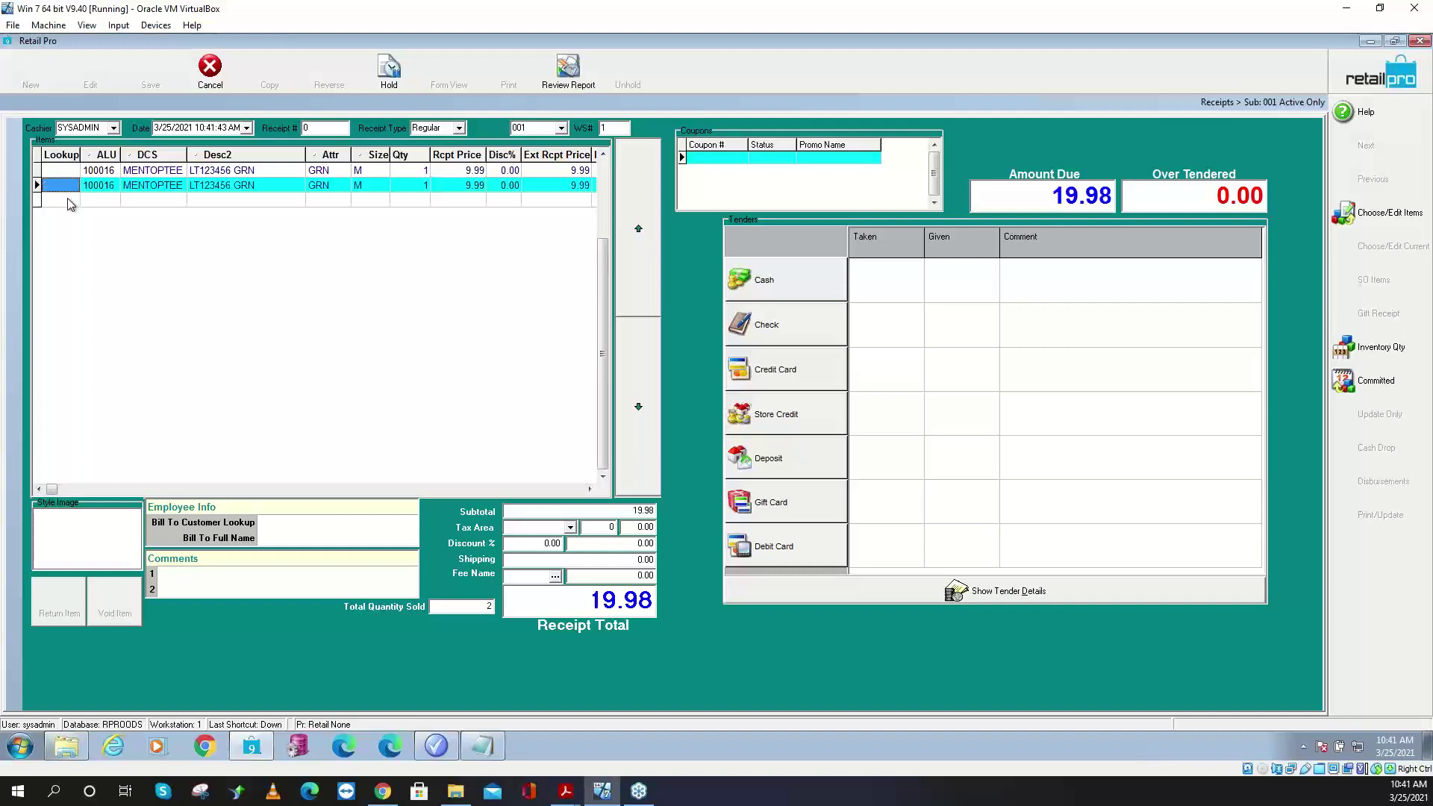
{"action": "left_click", "coordinate": [69, 200]}
{"action": "type", "text": "100016"}
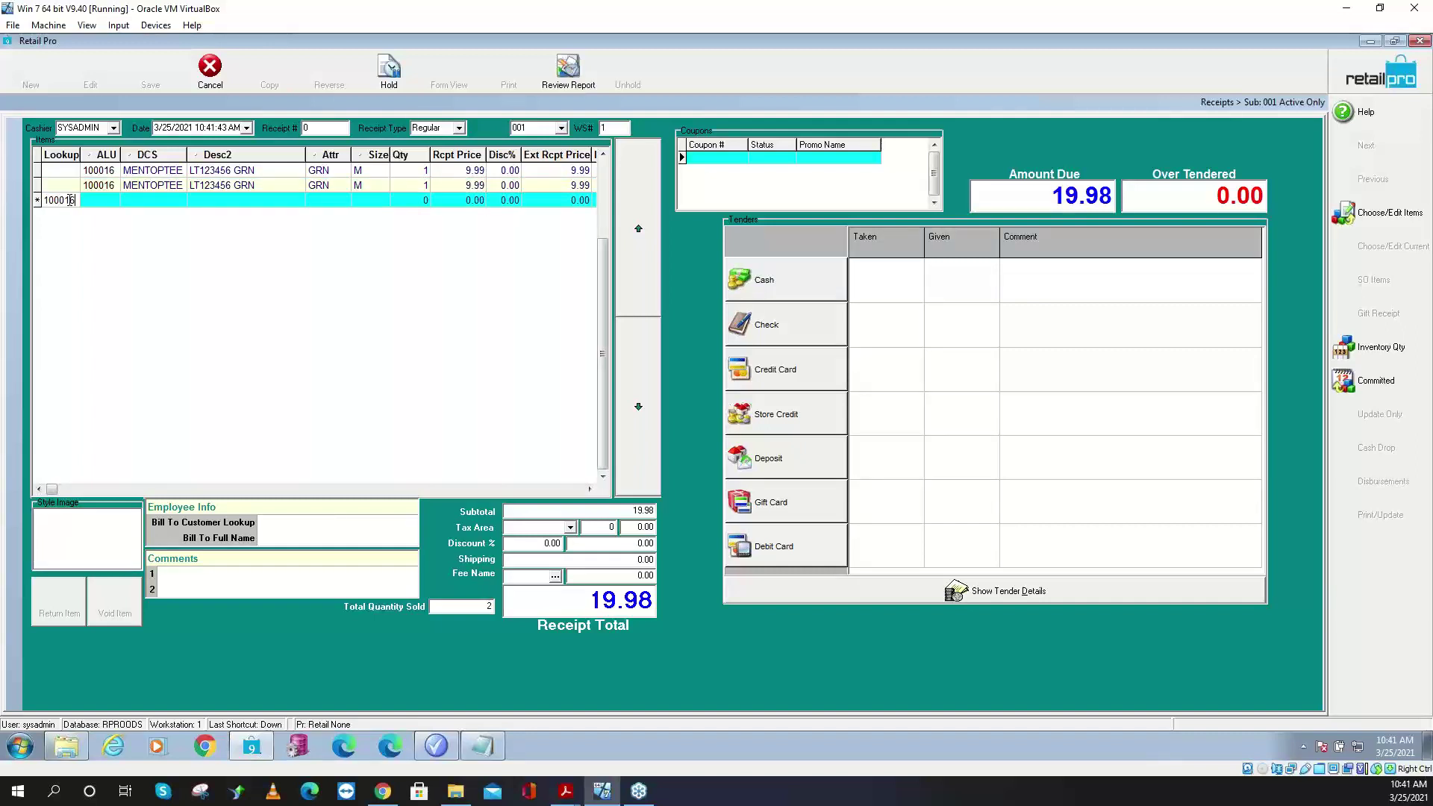
{"action": "key", "text": "Return"}
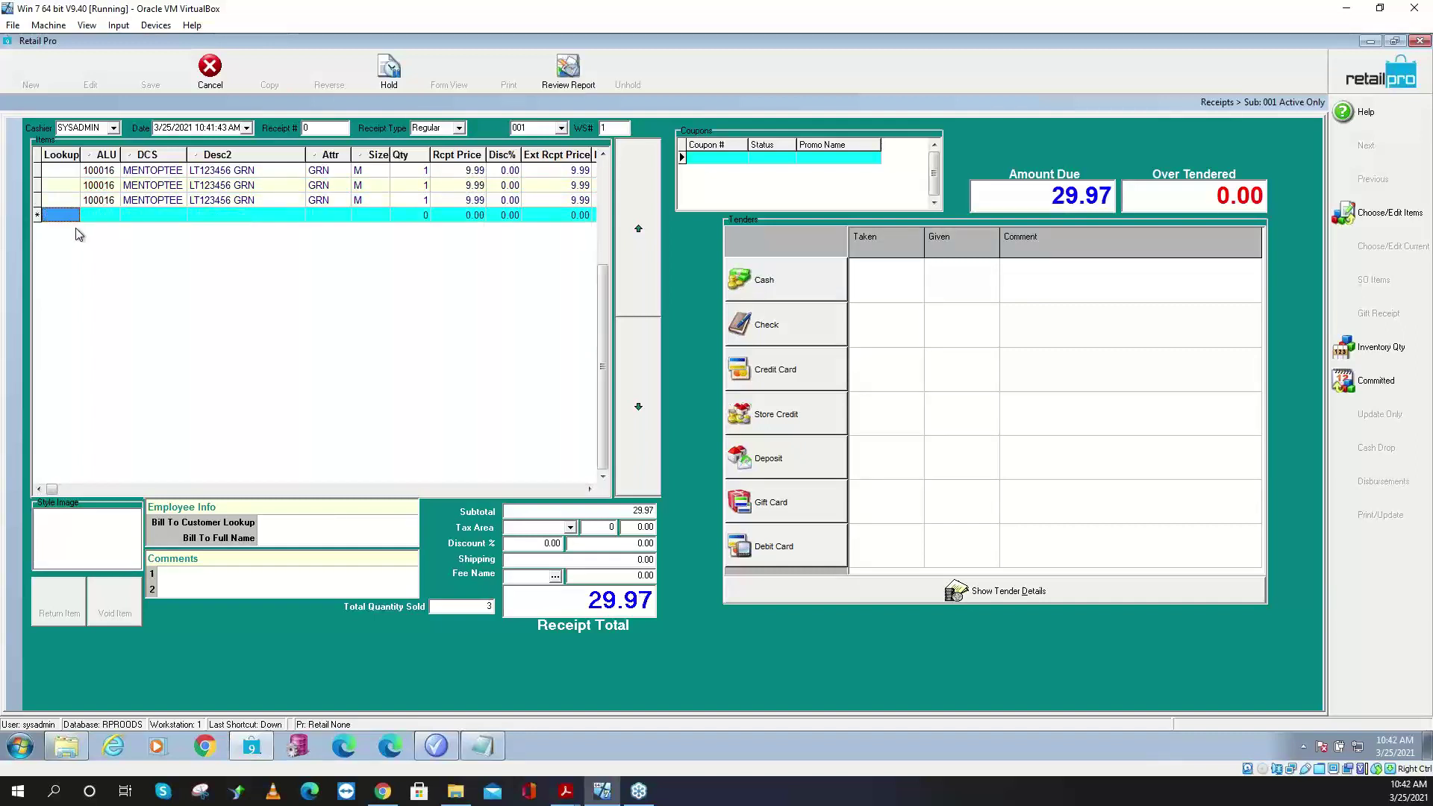
- Add three more 100016 tees, for six green tees in total
{"action": "left_click", "coordinate": [69, 216]}
{"action": "type", "text": "100016"}
{"action": "double_click", "coordinate": [69, 216]}
{"action": "key", "text": "Return"}
{"action": "left_click", "coordinate": [68, 231]}
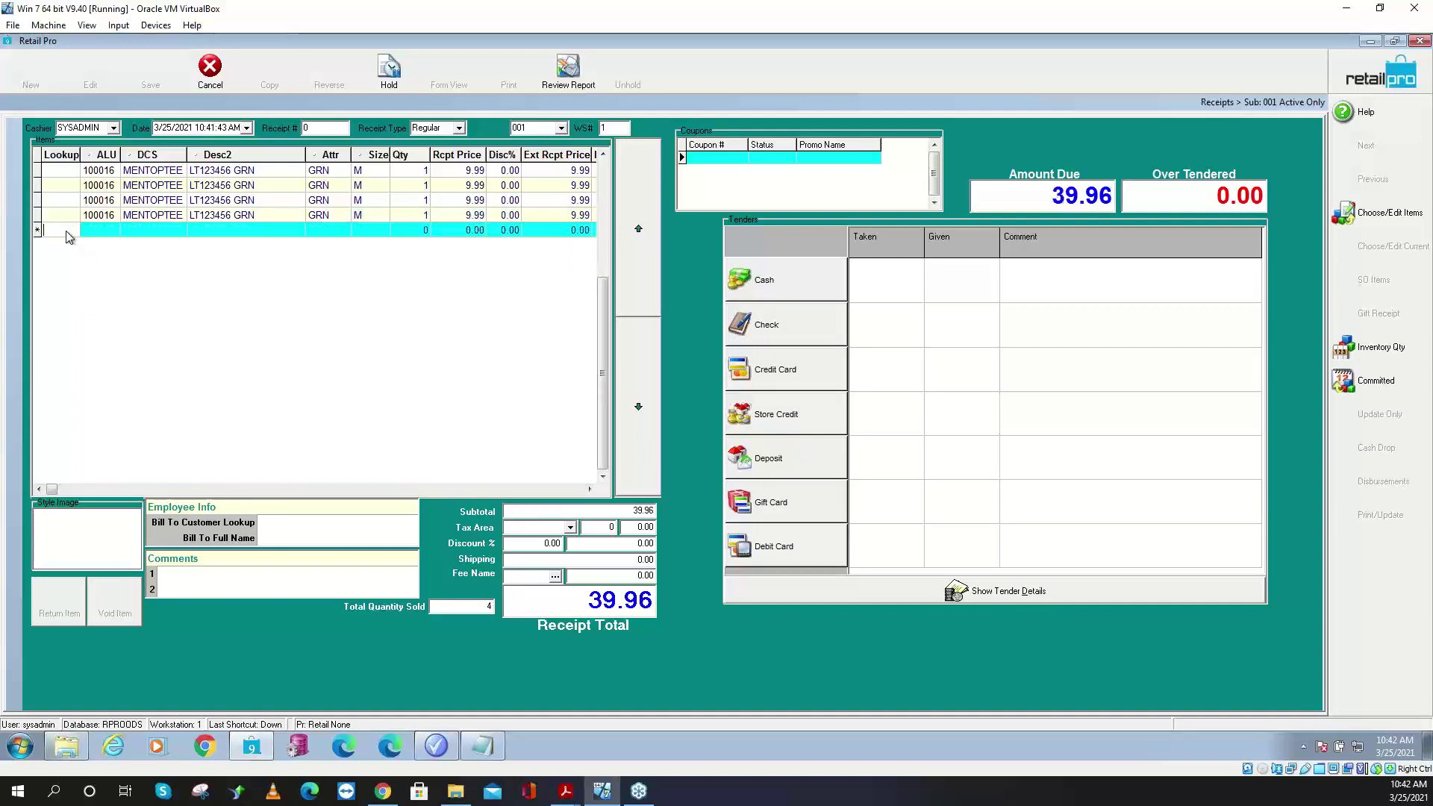
{"action": "type", "text": "100016"}
{"action": "double_click", "coordinate": [67, 232]}
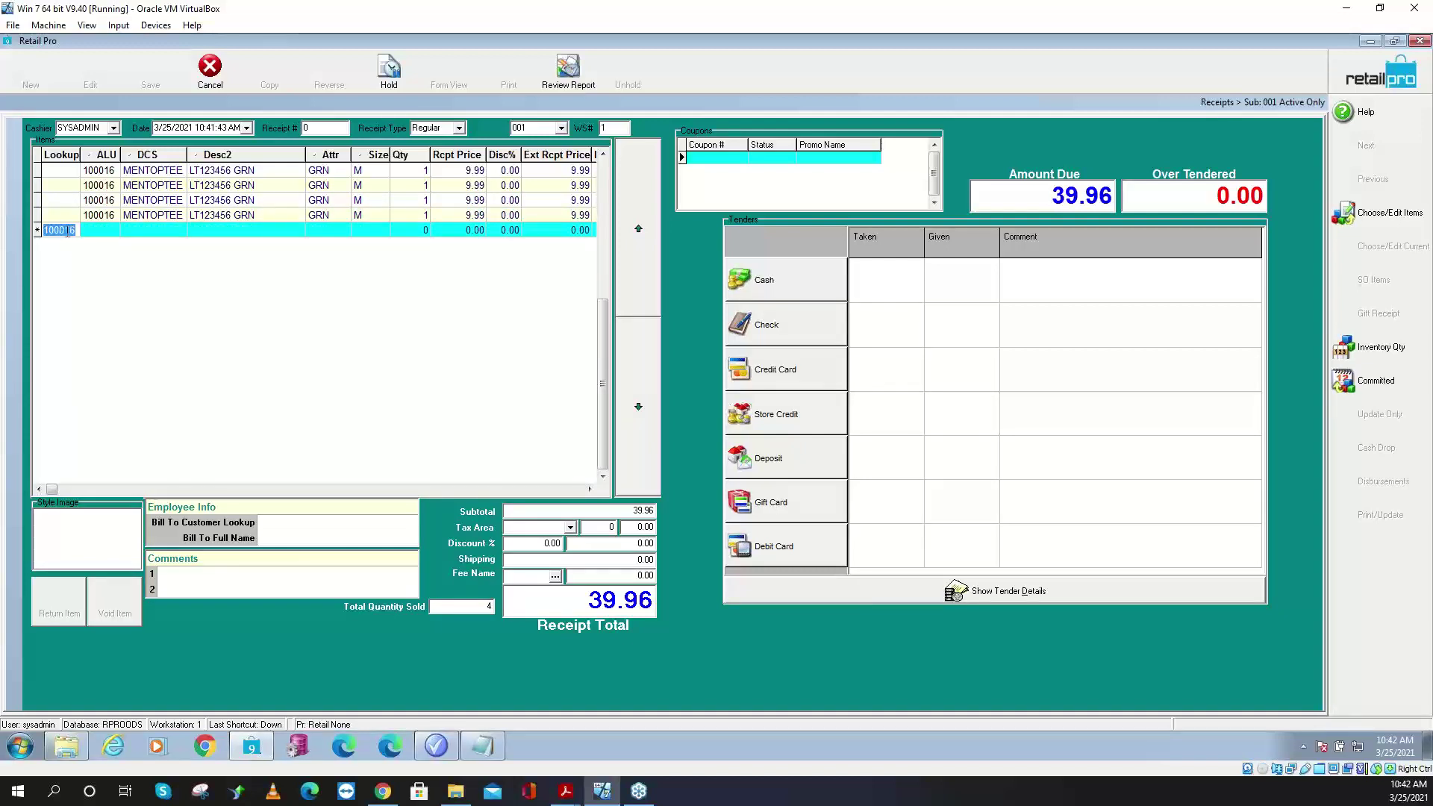
{"action": "key", "text": "Return"}
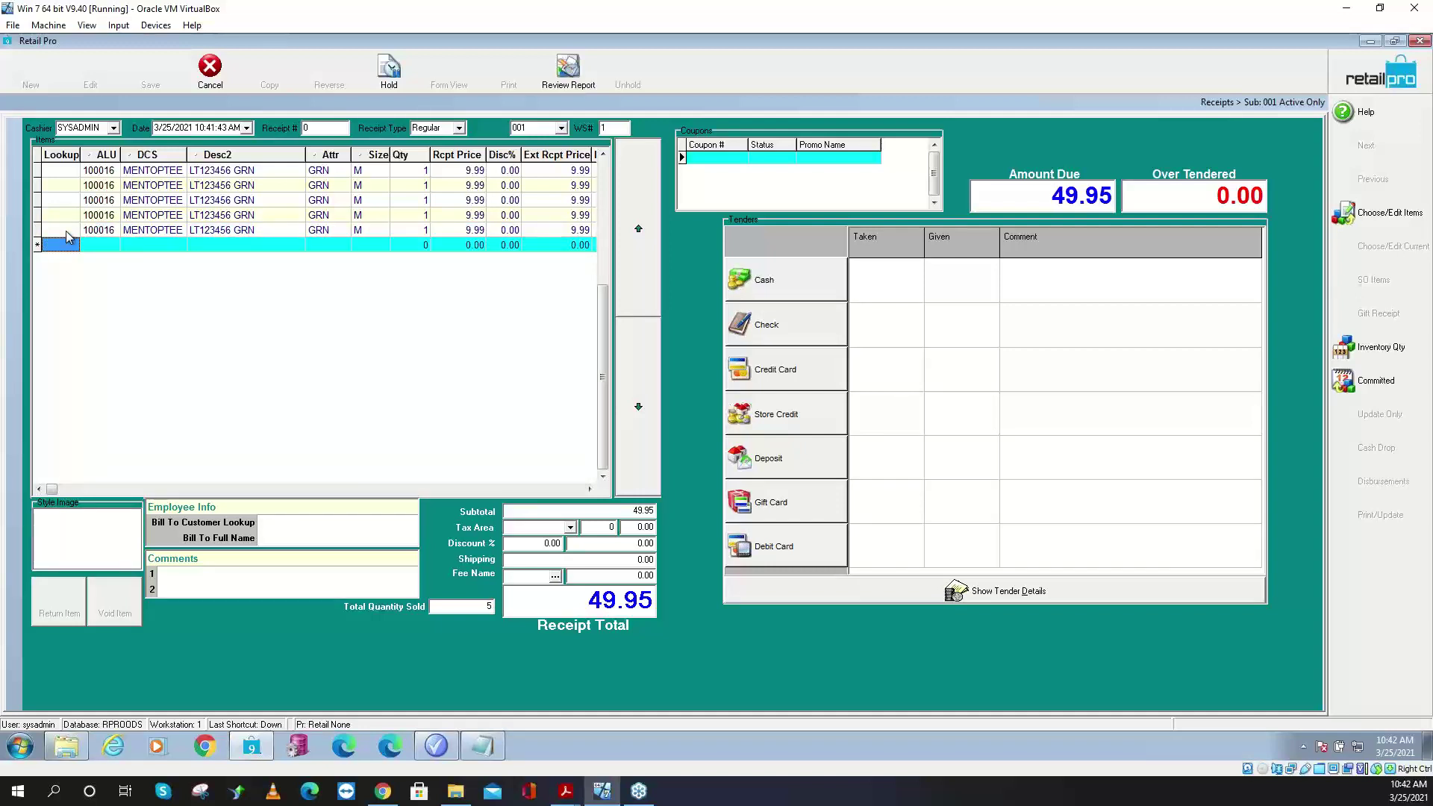
{"action": "left_click", "coordinate": [45, 246]}
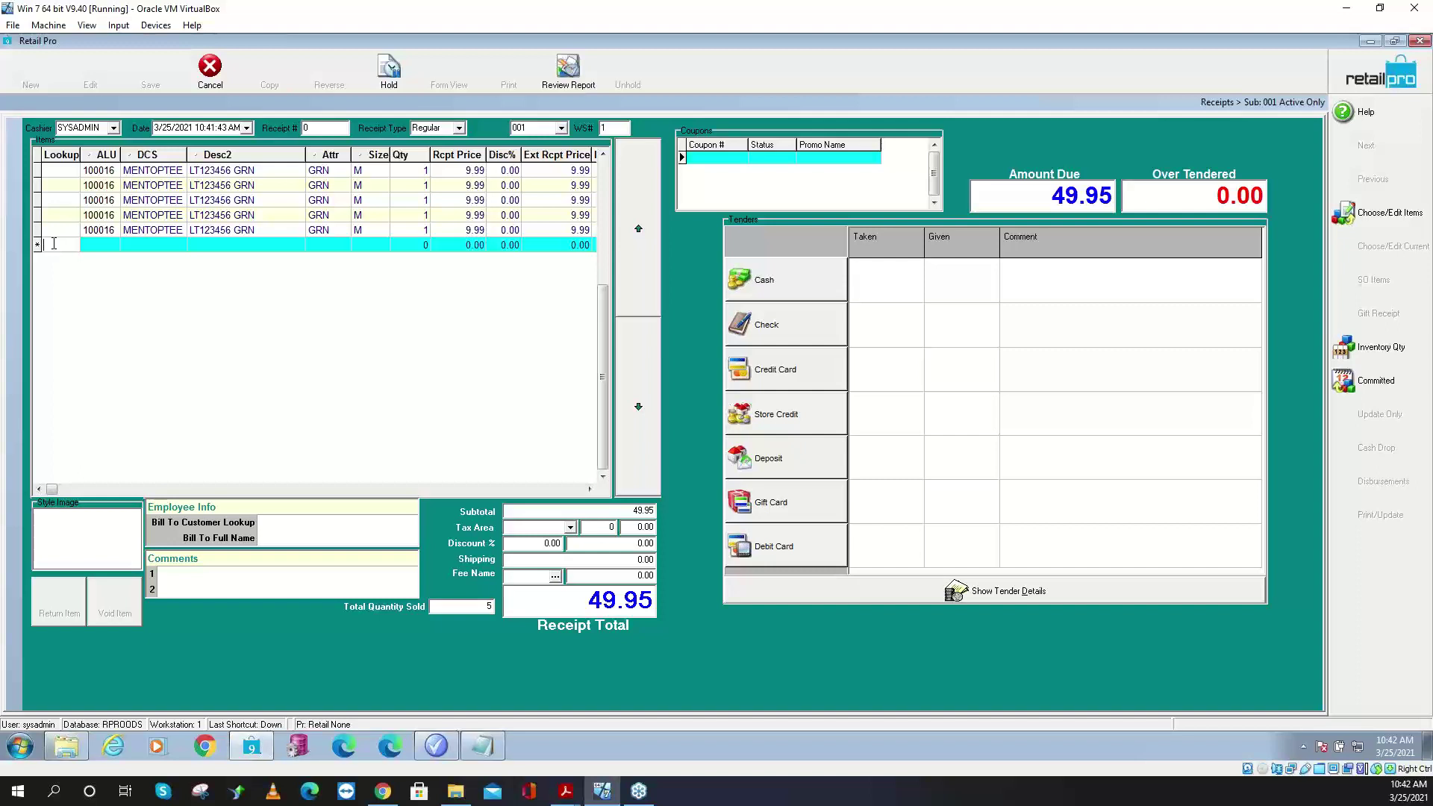
{"action": "type", "text": "100016"}
{"action": "key", "text": "Return"}
- Add black tee 100009 from the item list, totalling 69.93, then request cancelling the receipt
{"action": "left_click", "coordinate": [1390, 217]}
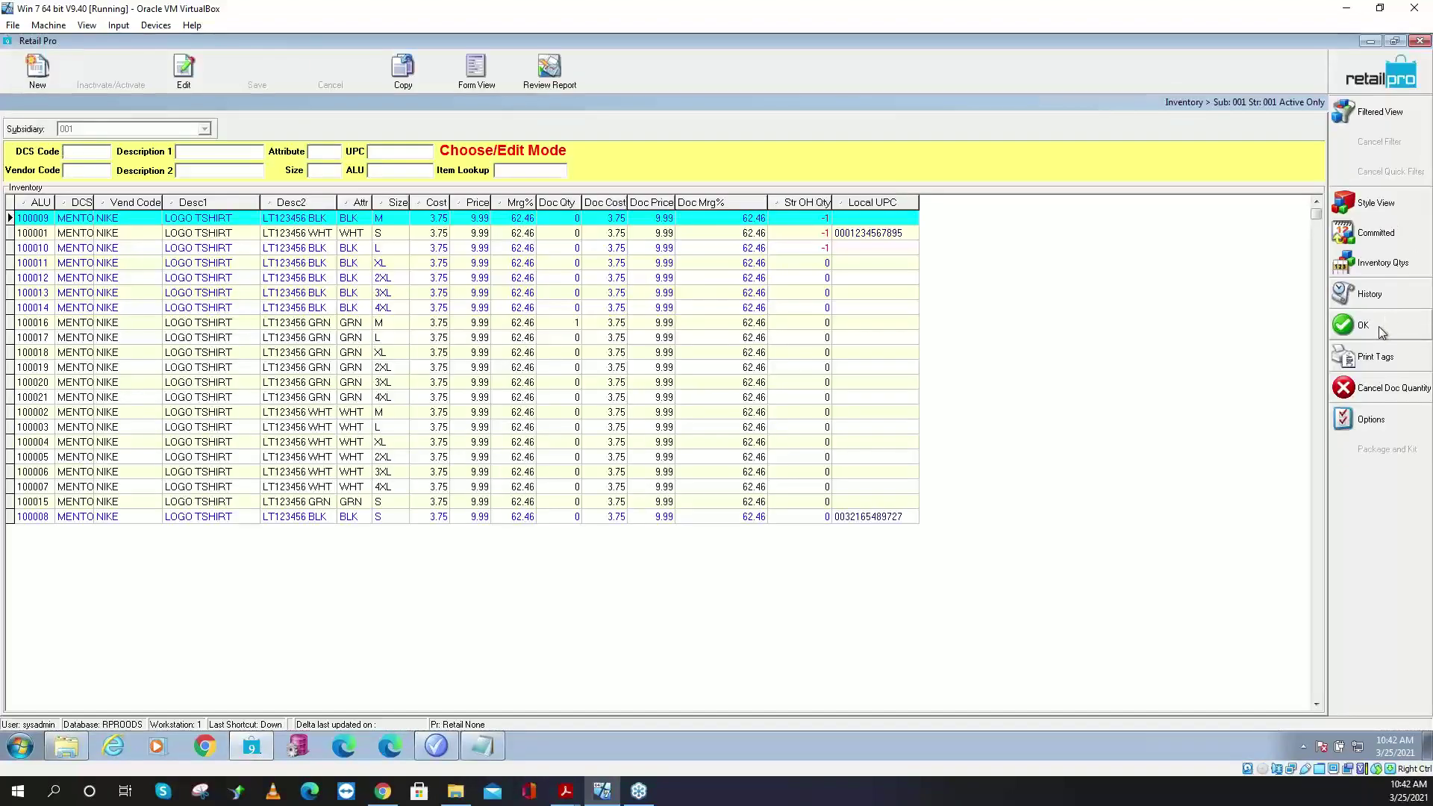
{"action": "left_click", "coordinate": [1378, 326]}
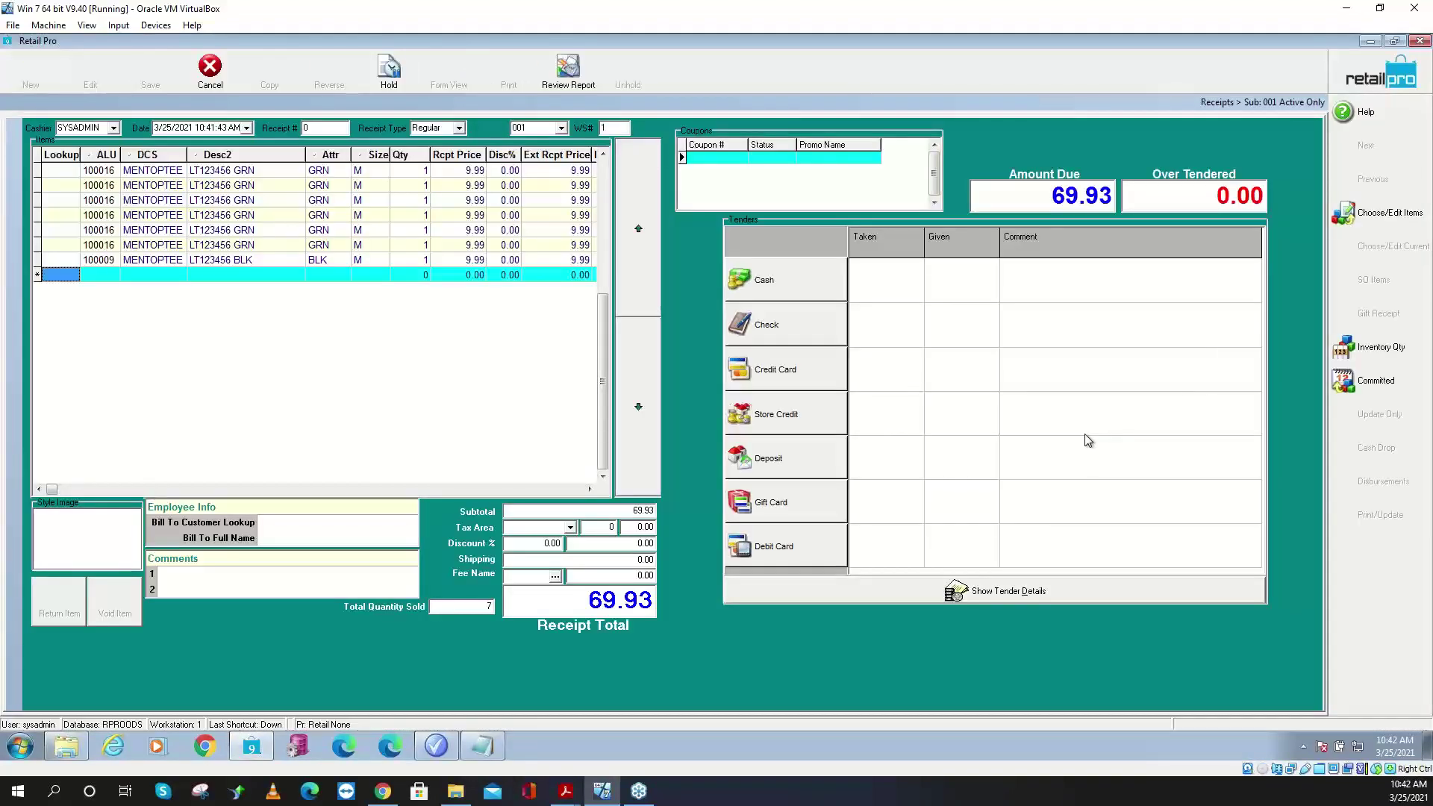
{"action": "left_click", "coordinate": [128, 259]}
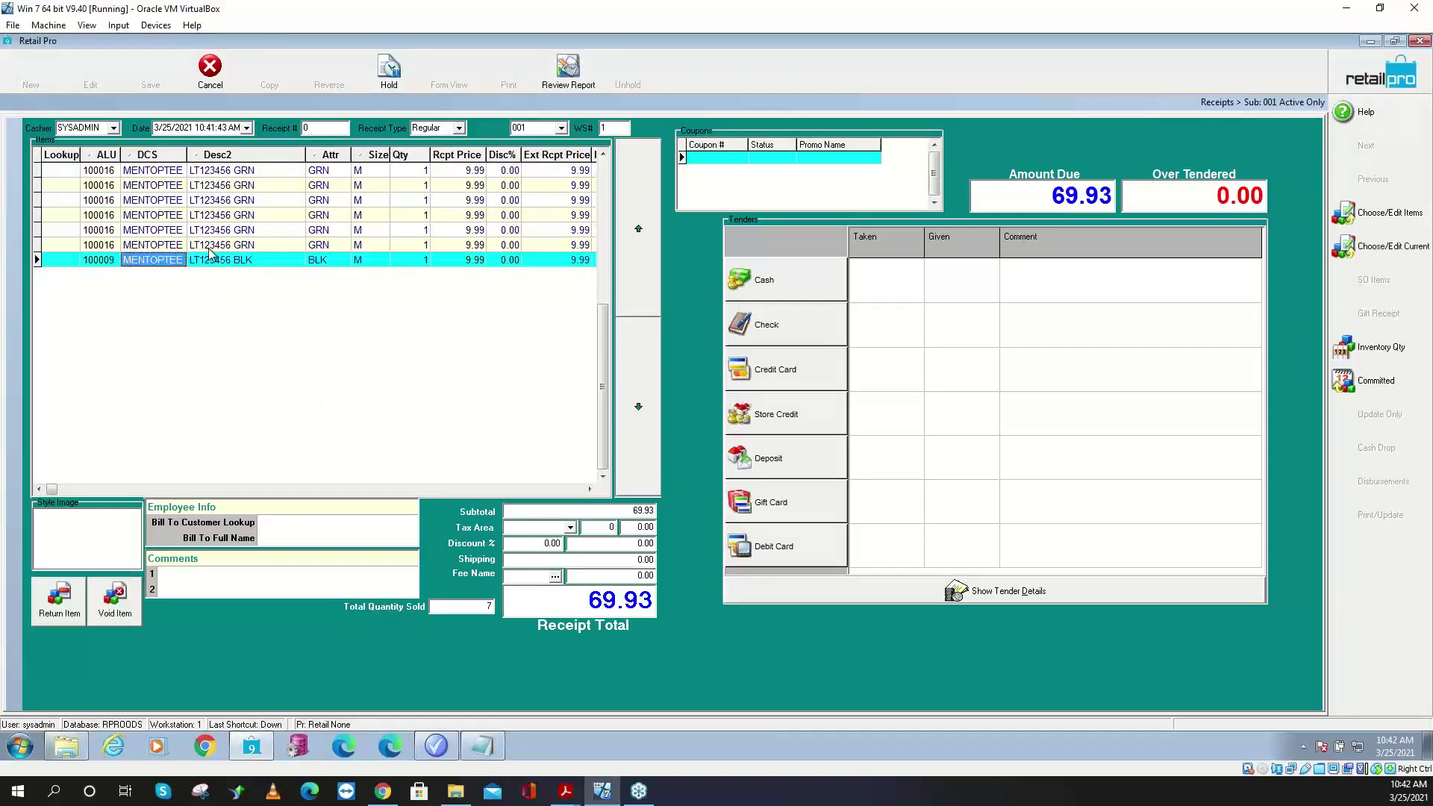
{"action": "key", "text": "Escape"}
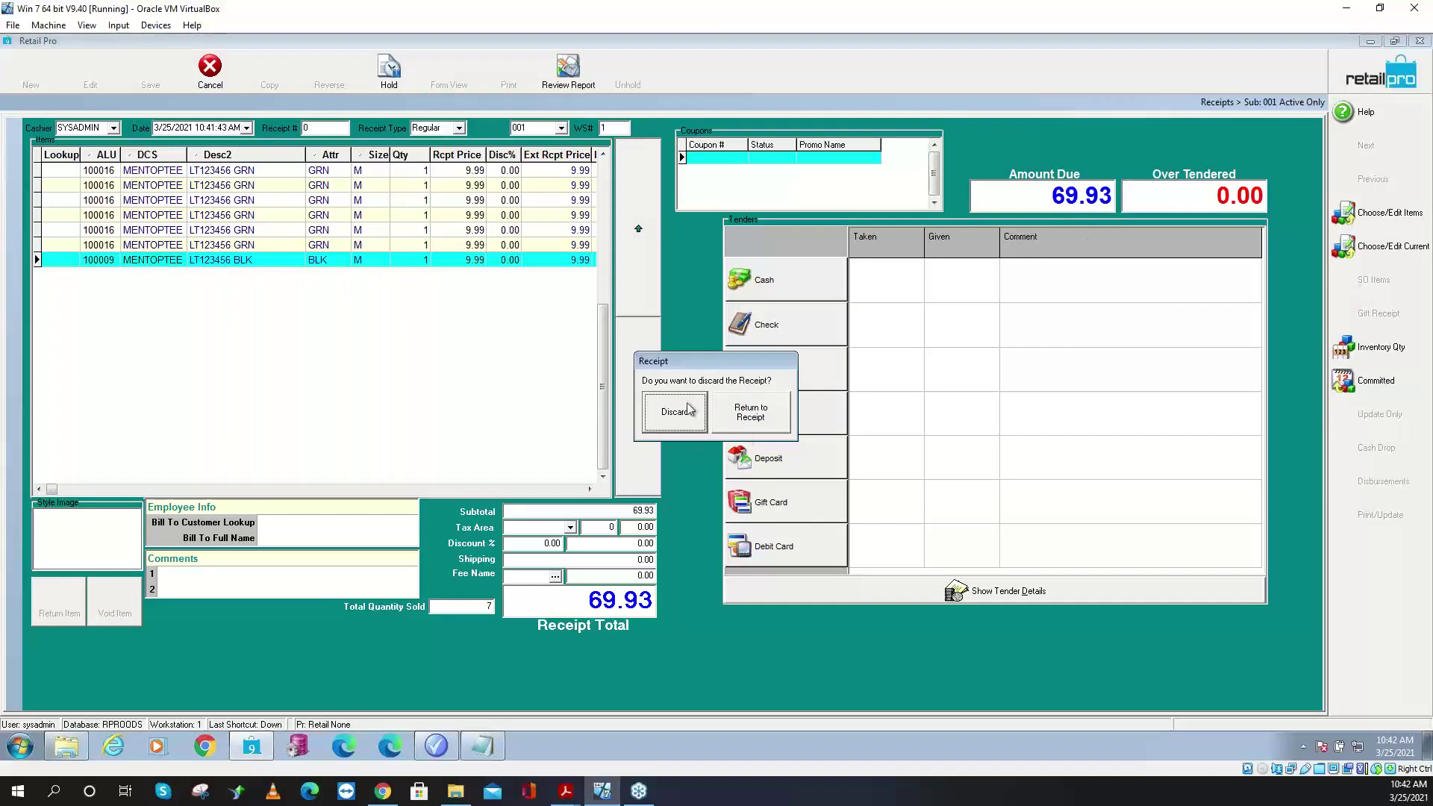
- Discard the test receipt and open System Preferences
{"action": "left_click", "coordinate": [670, 409]}
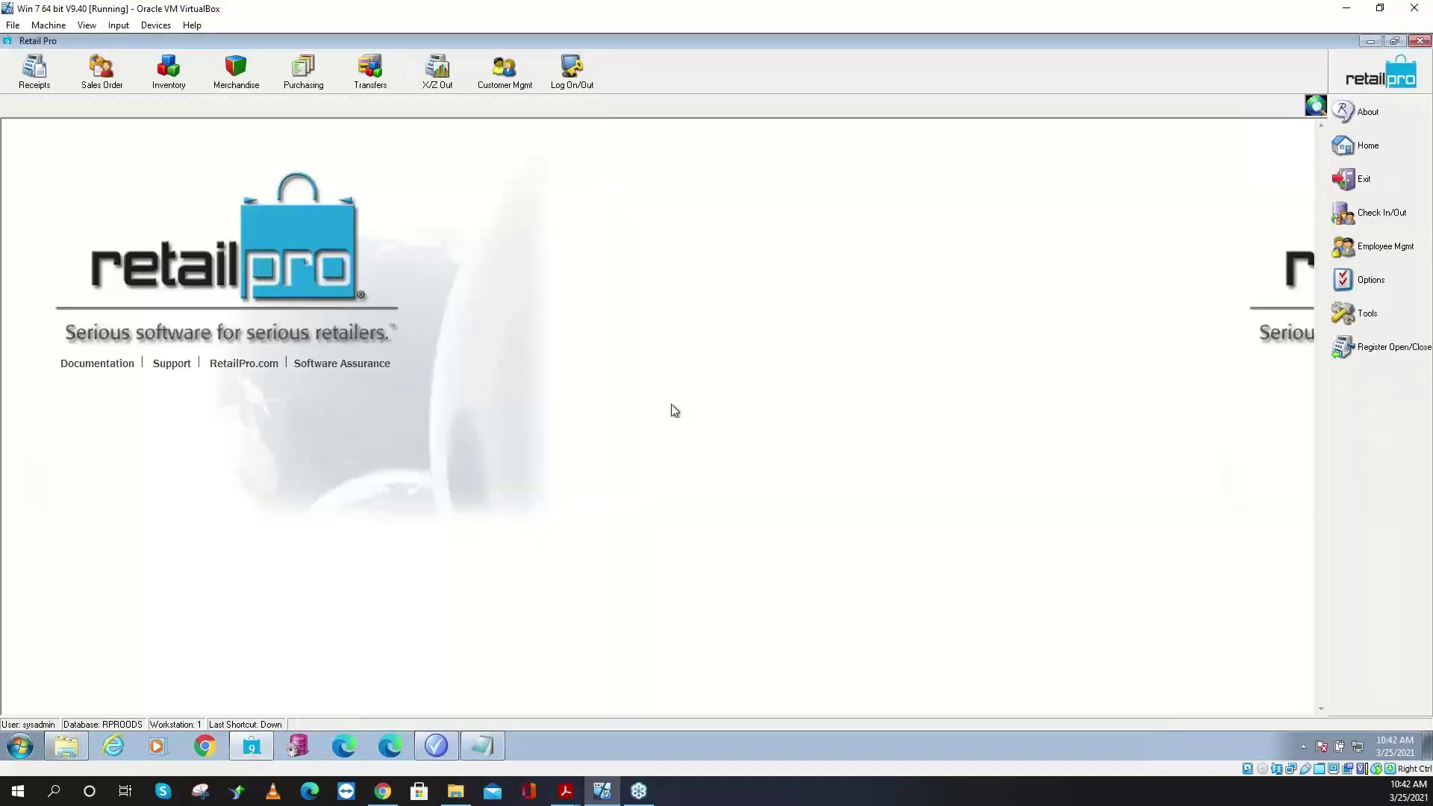
{"action": "left_click", "coordinate": [1381, 282]}
{"action": "left_click", "coordinate": [1289, 313]}
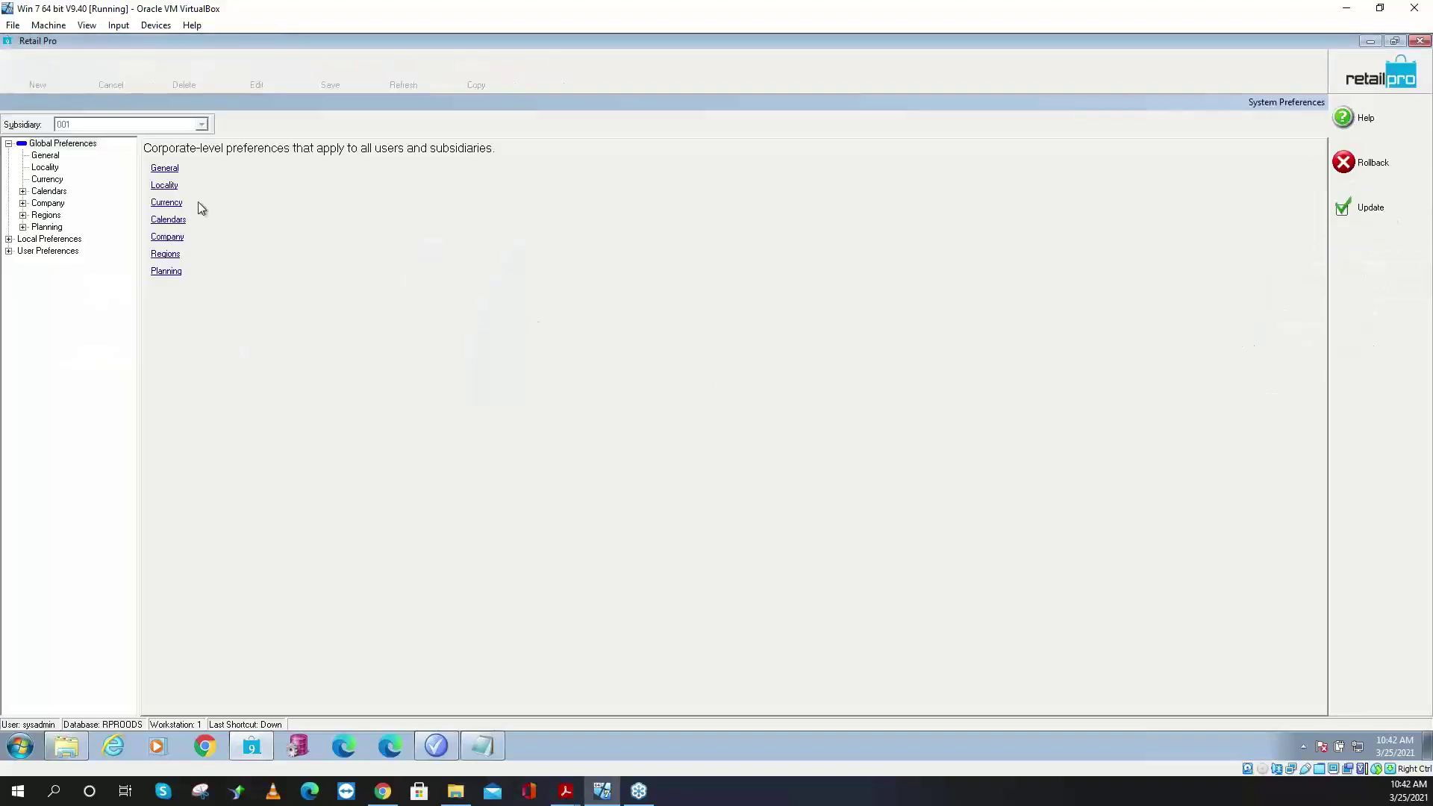
- Open Local Preferences > Documents > General, where Do Not Consolidate Like Items is checked
{"action": "left_click", "coordinate": [8, 239]}
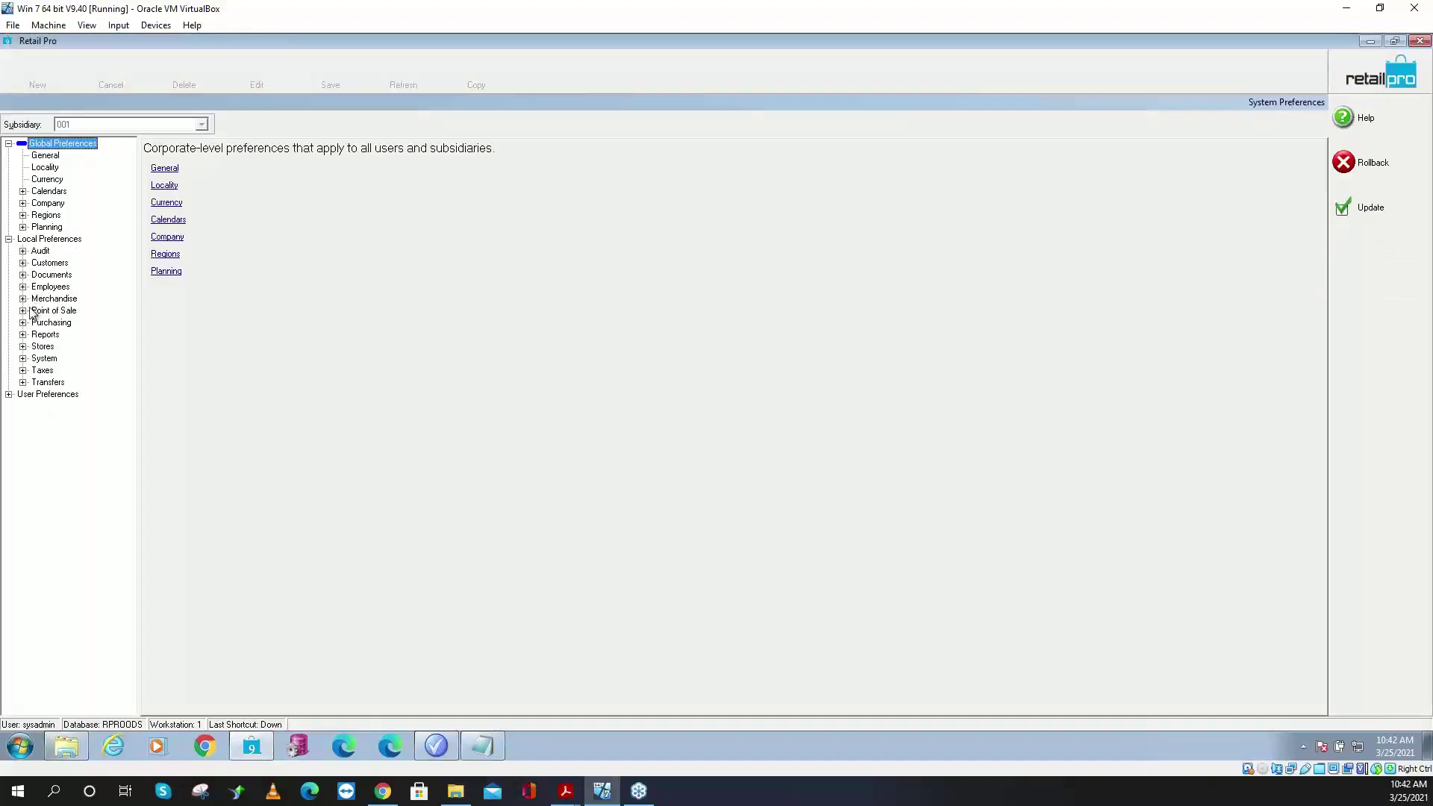
{"action": "left_click", "coordinate": [23, 310]}
{"action": "left_click", "coordinate": [37, 323]}
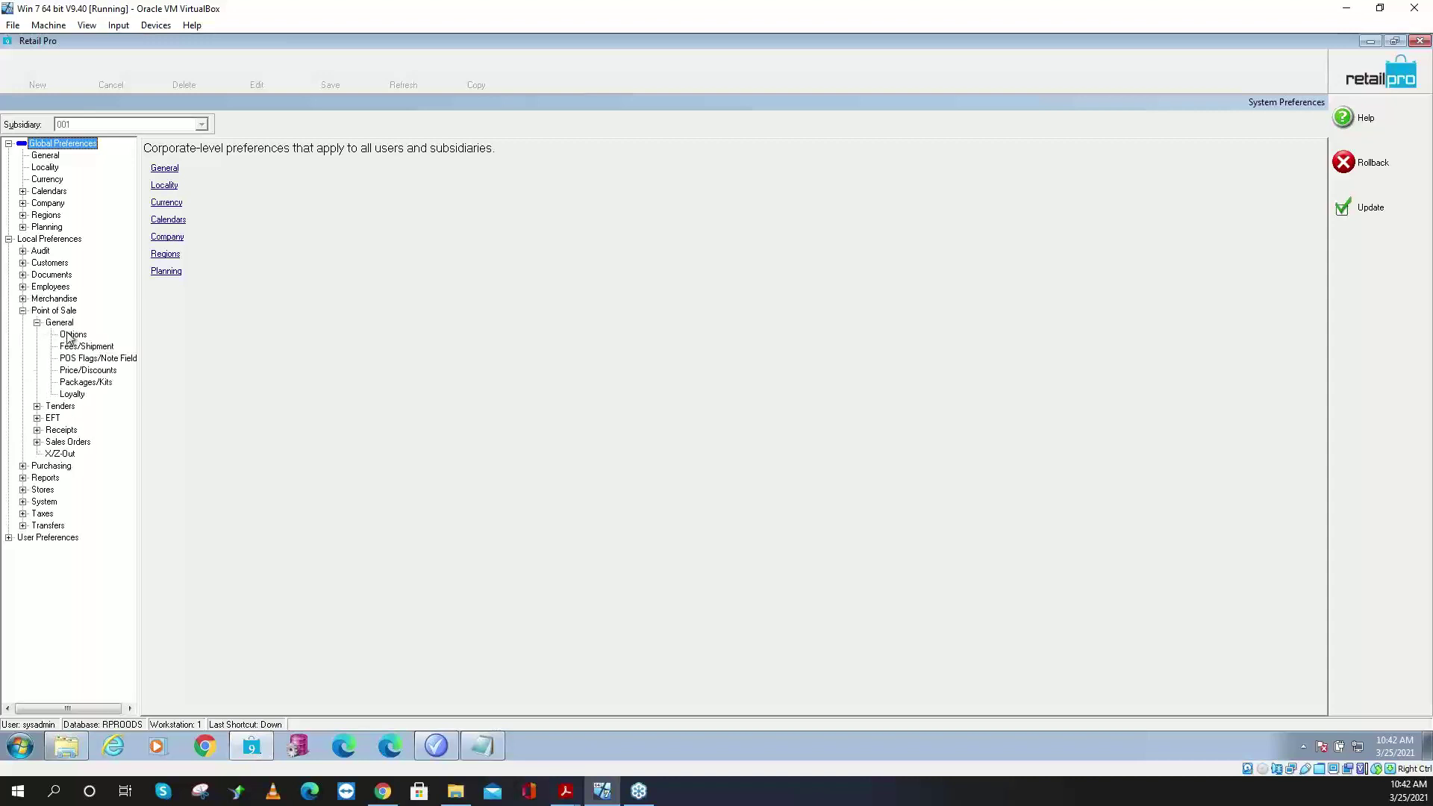
{"action": "left_click", "coordinate": [73, 334]}
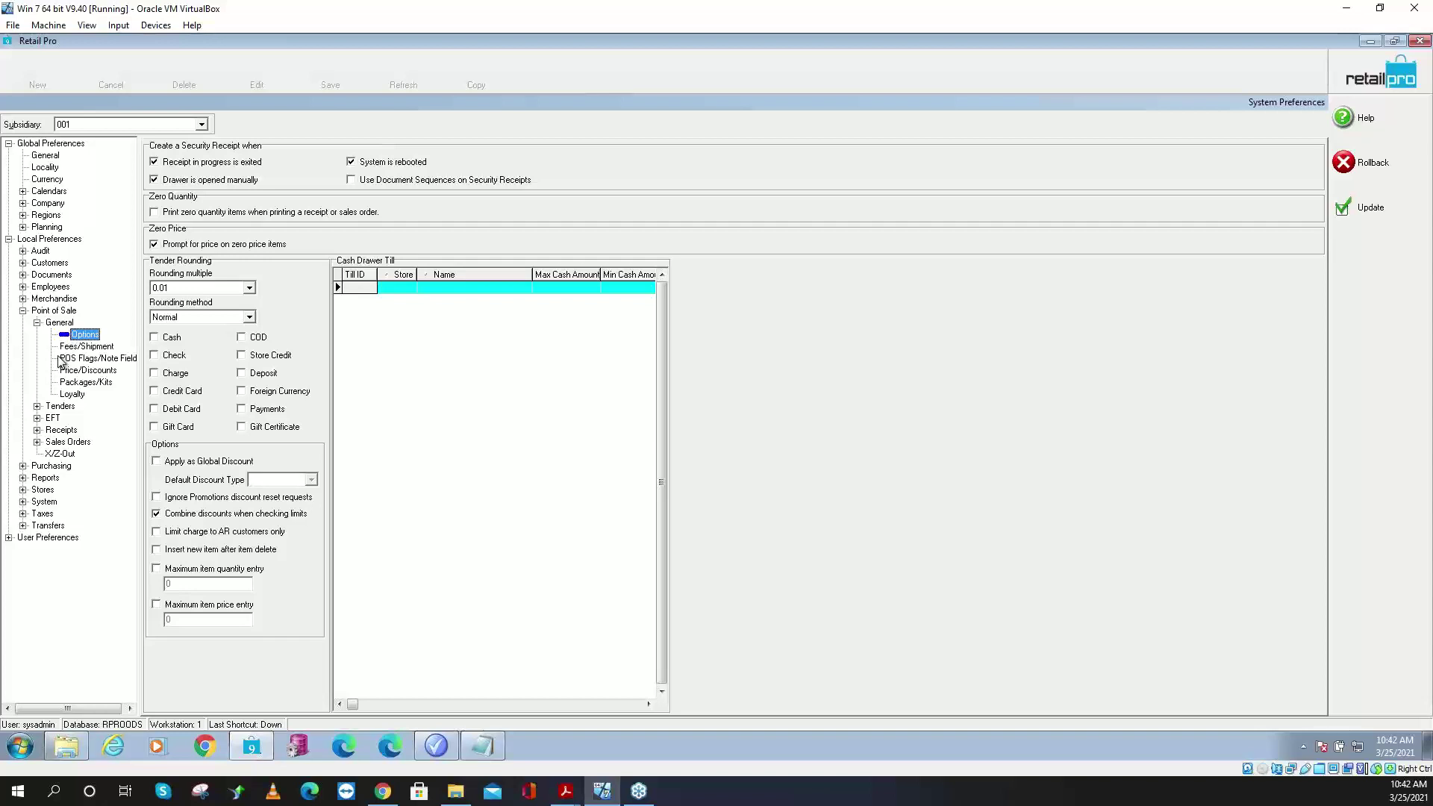
{"action": "left_click", "coordinate": [23, 299]}
{"action": "left_click", "coordinate": [58, 311]}
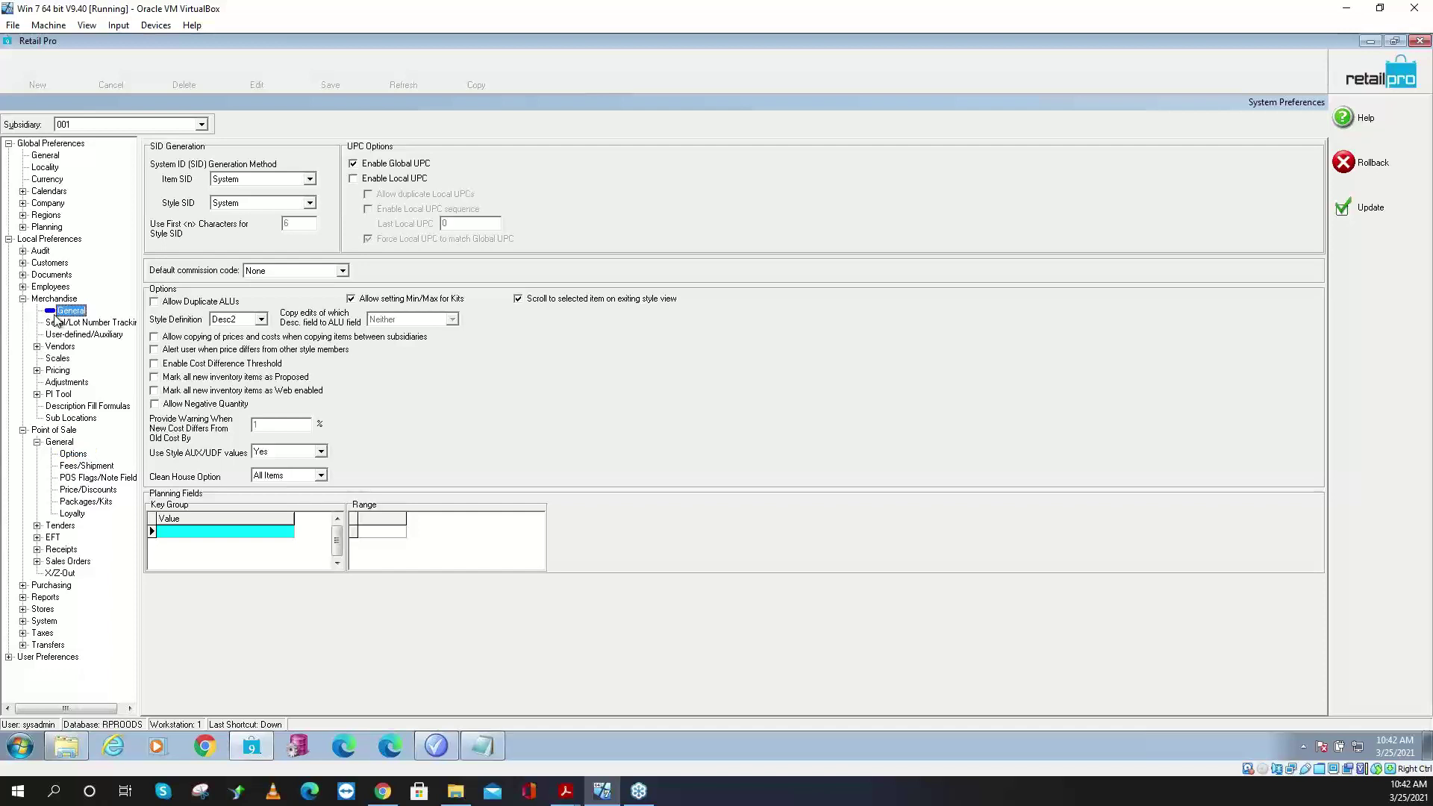
{"action": "left_click", "coordinate": [23, 274]}
{"action": "left_click", "coordinate": [68, 288]}
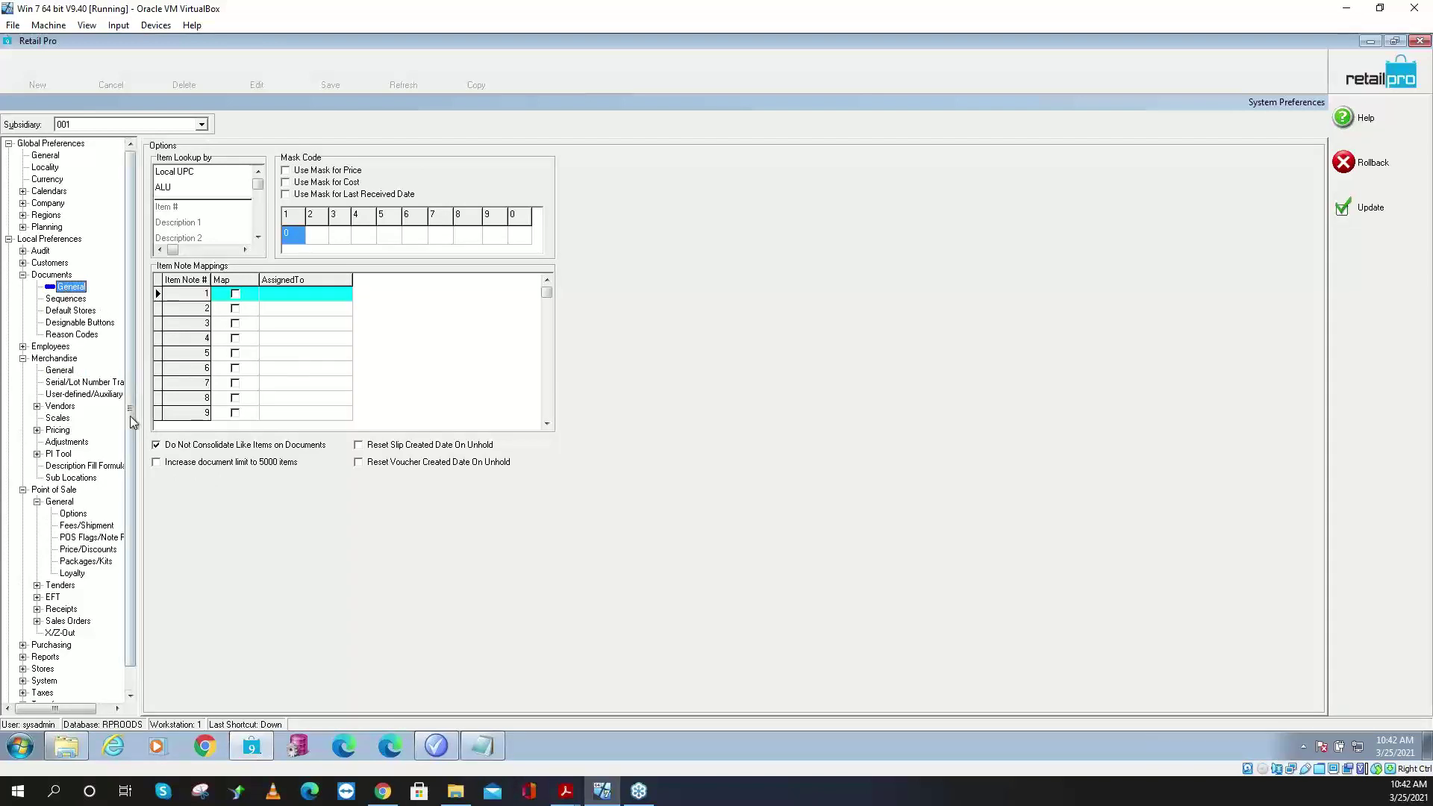
{"action": "left_click", "coordinate": [202, 446]}
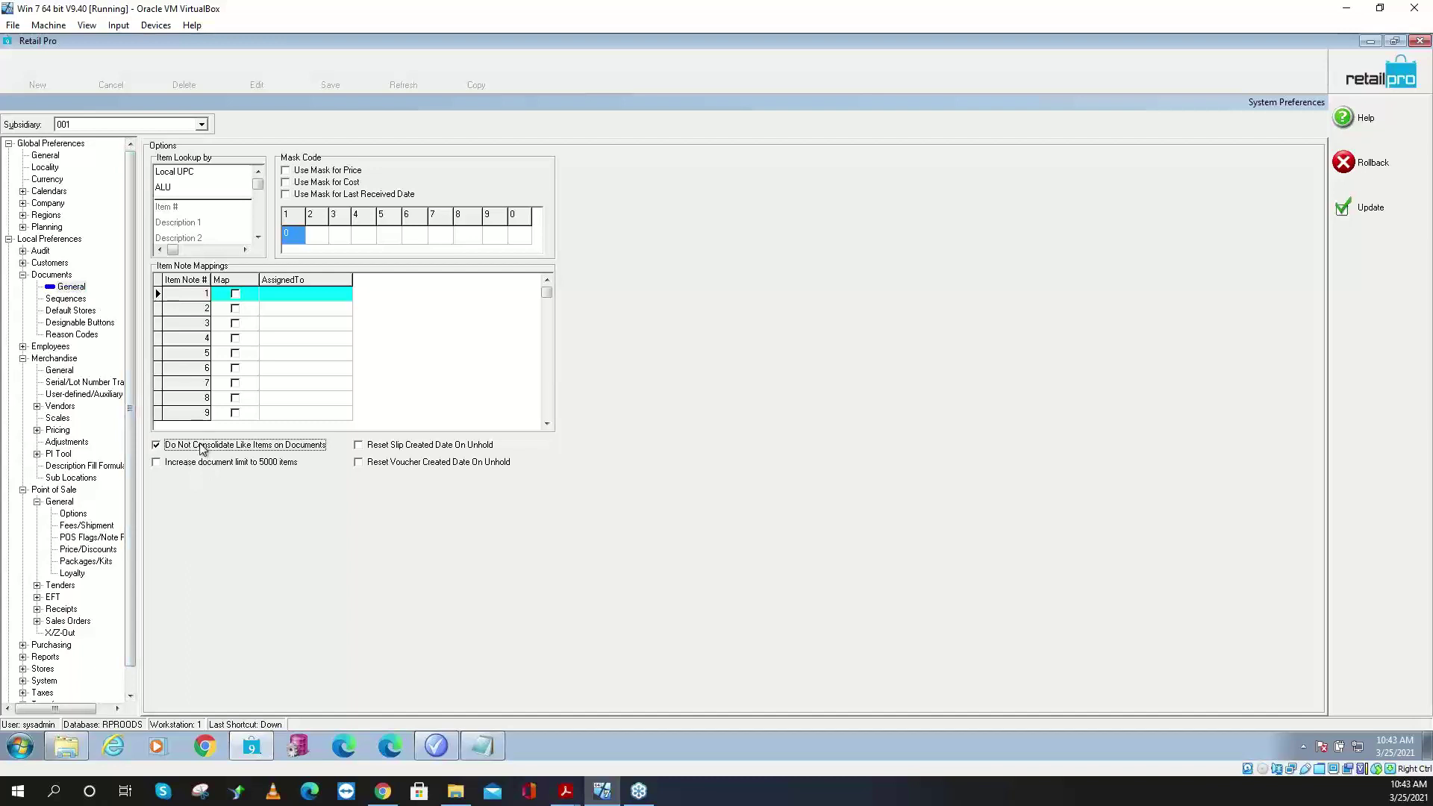
{"action": "left_click", "coordinate": [201, 446]}
{"action": "left_click", "coordinate": [202, 446]}
{"action": "left_click", "coordinate": [72, 288]}
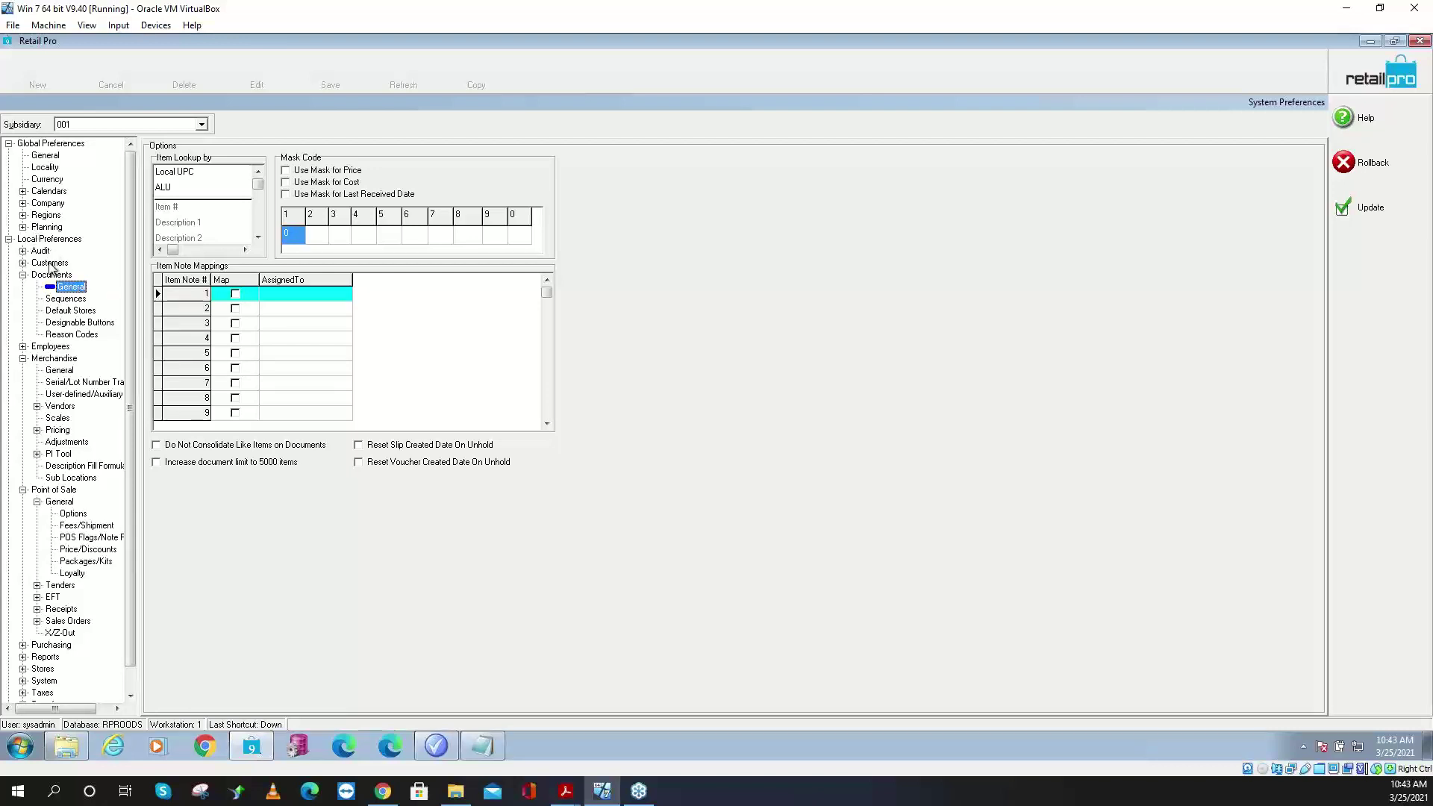
{"action": "left_click", "coordinate": [186, 446]}
{"action": "left_click", "coordinate": [184, 449]}
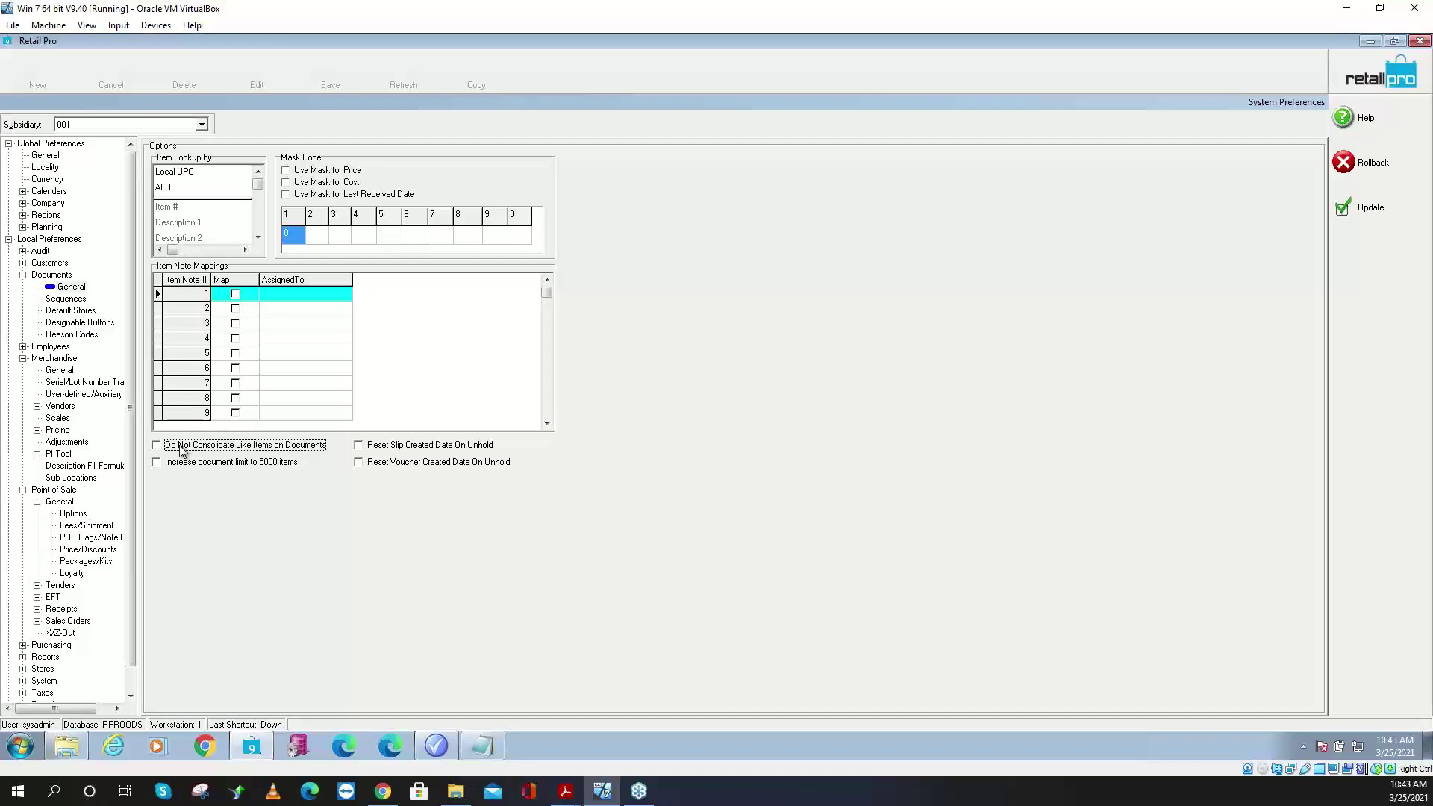
{"action": "left_click", "coordinate": [181, 450]}
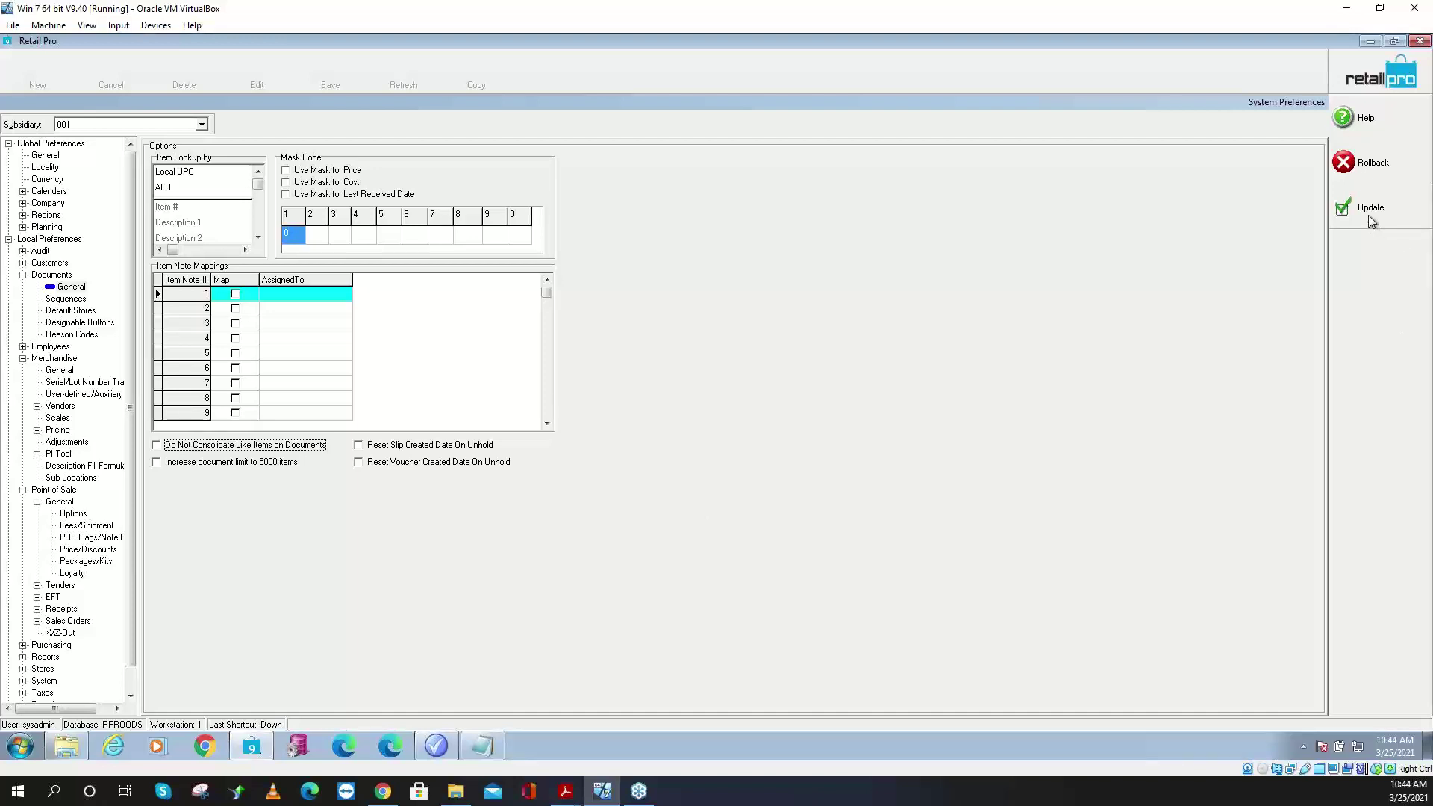
- Reset slip and voucher created dates on unhold, allow 5000 items per document, and save
{"action": "left_click", "coordinate": [368, 448]}
{"action": "left_click", "coordinate": [371, 463]}
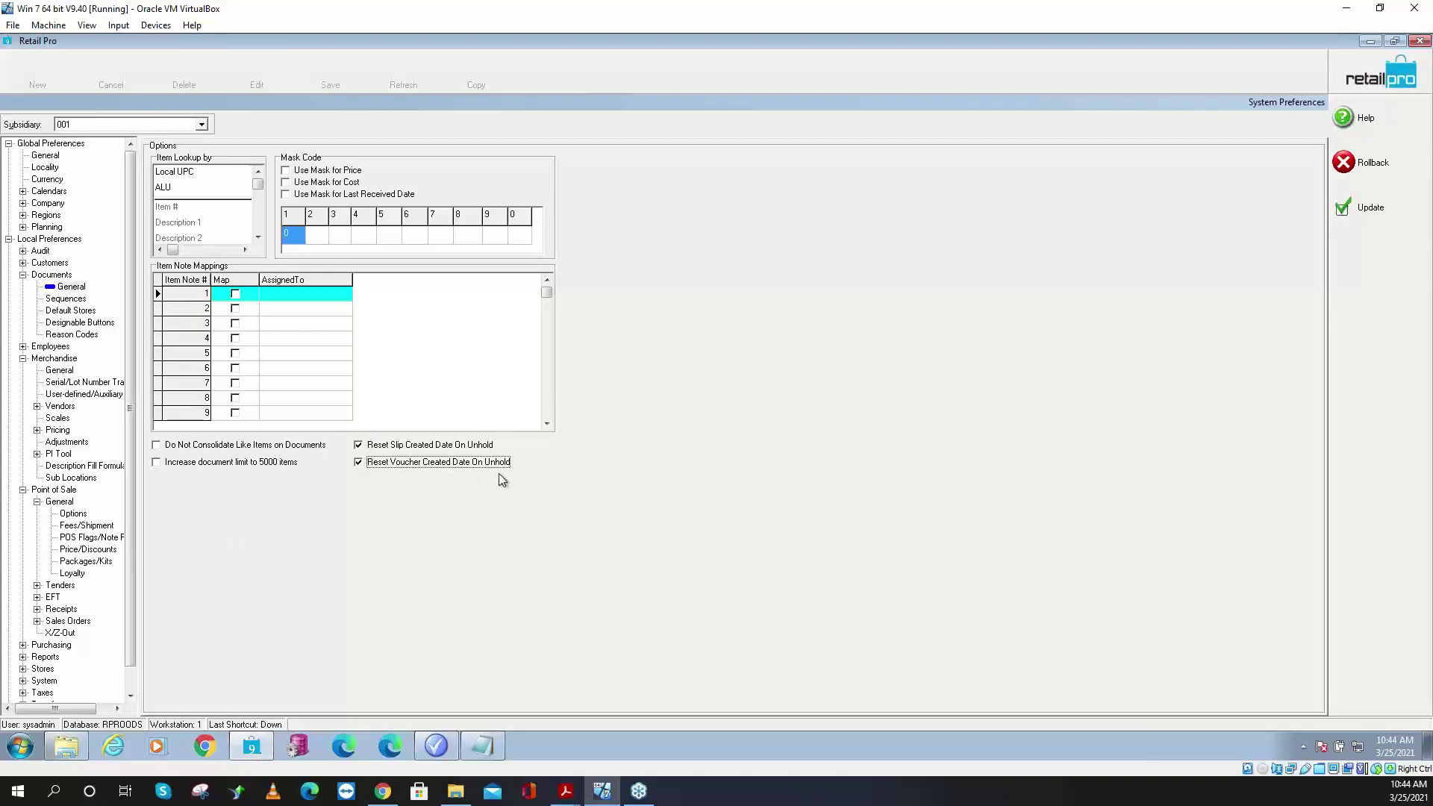
{"action": "left_click", "coordinate": [159, 464]}
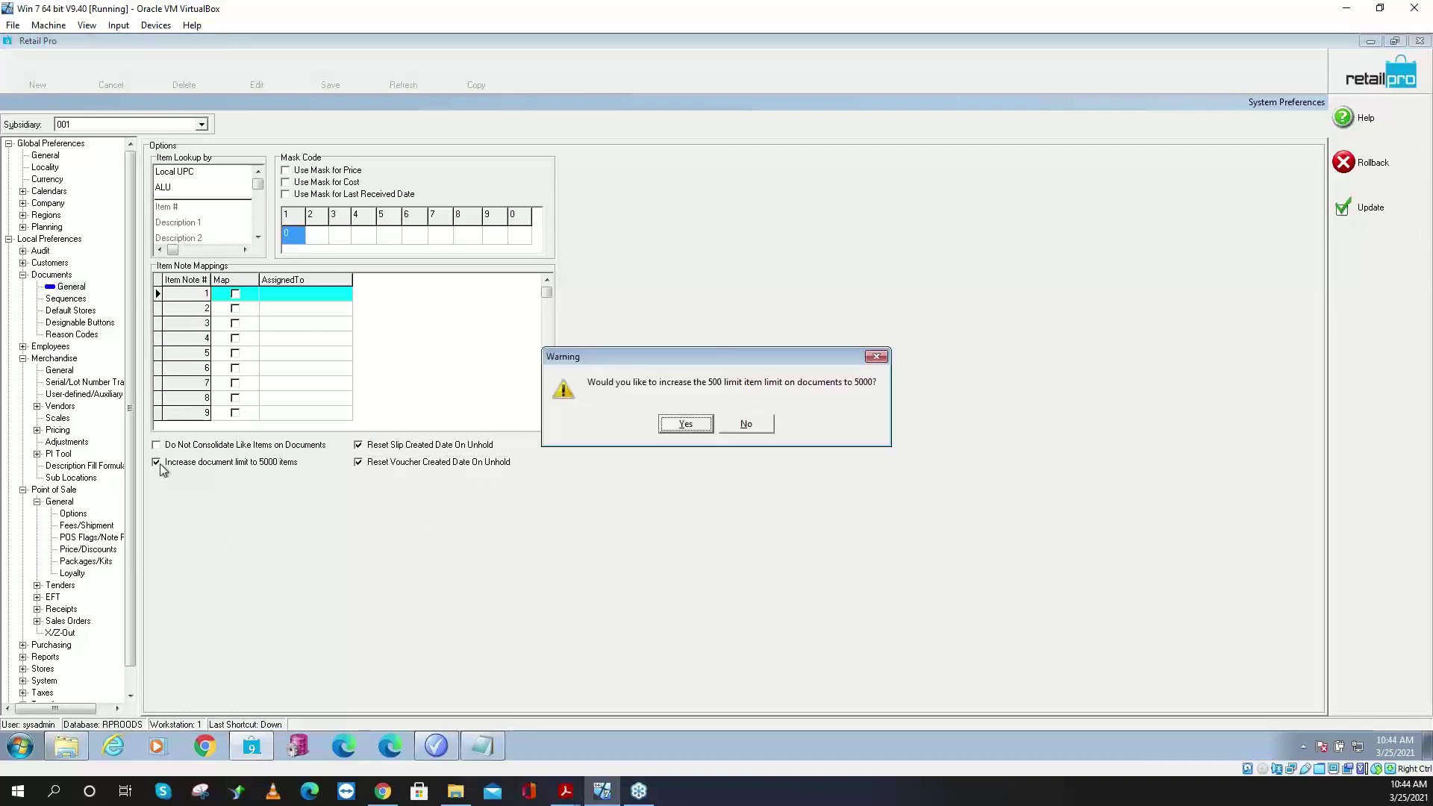
{"action": "left_click", "coordinate": [685, 424]}
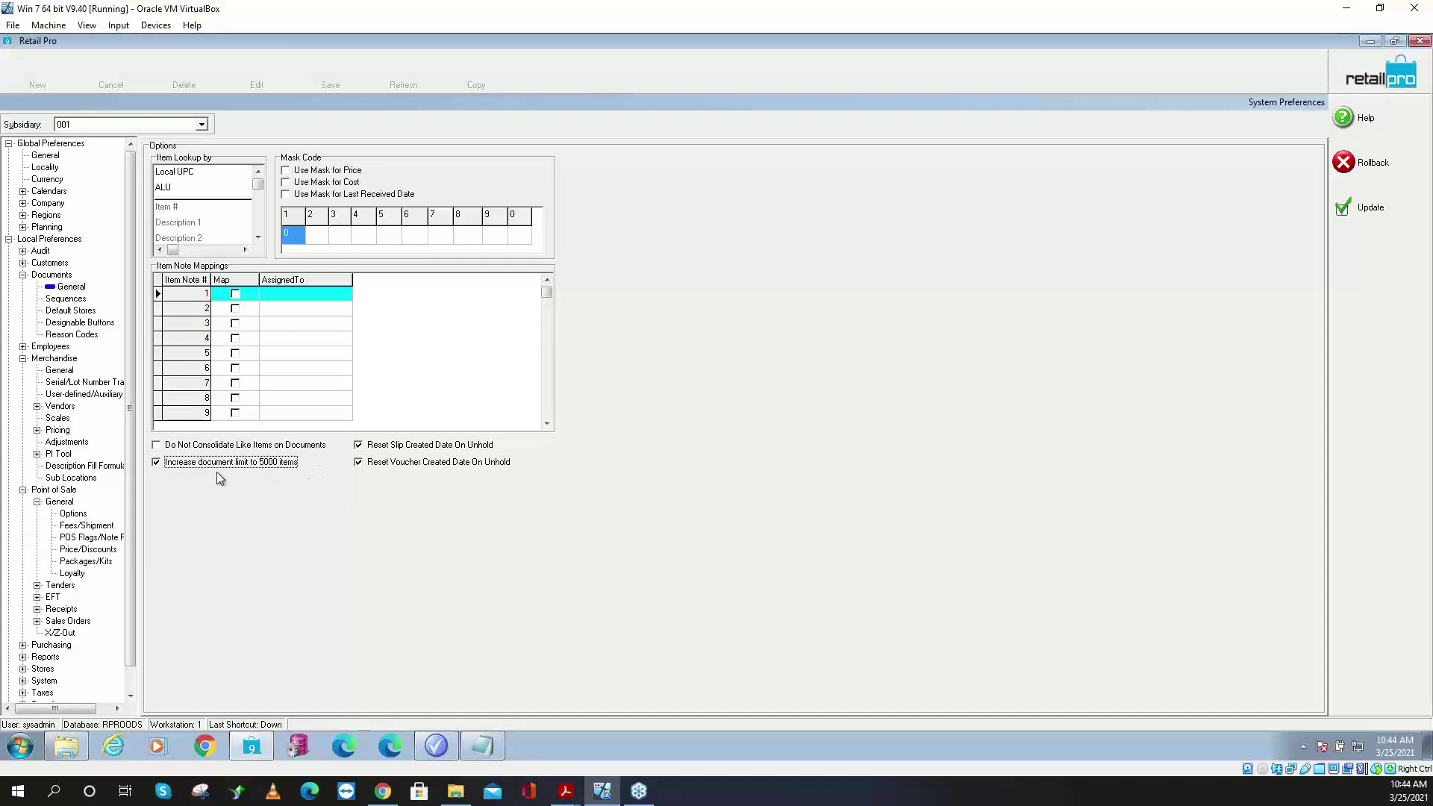
{"action": "left_click", "coordinate": [1366, 207]}
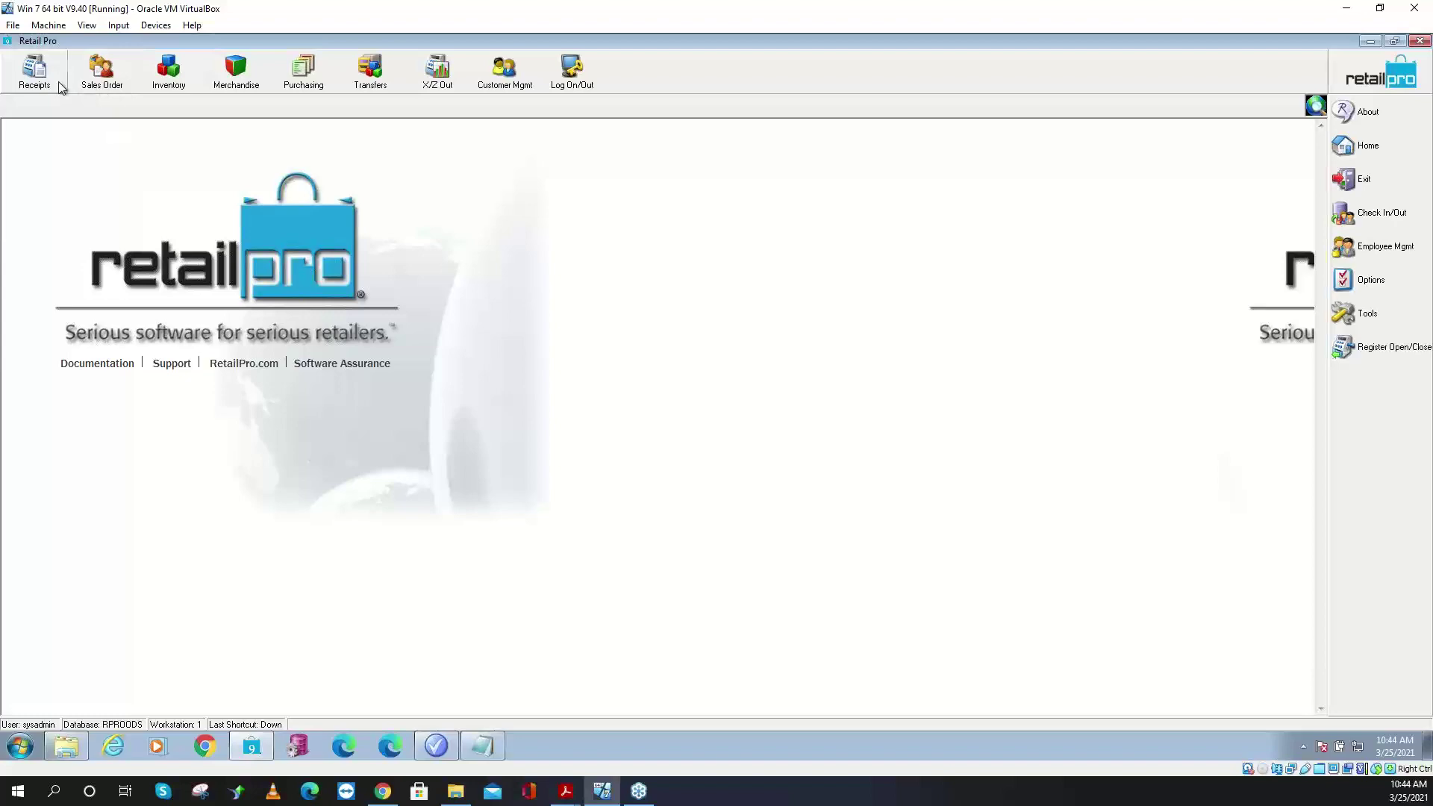
- Start a new receipt and add item 100016 to it
{"action": "left_click", "coordinate": [59, 86]}
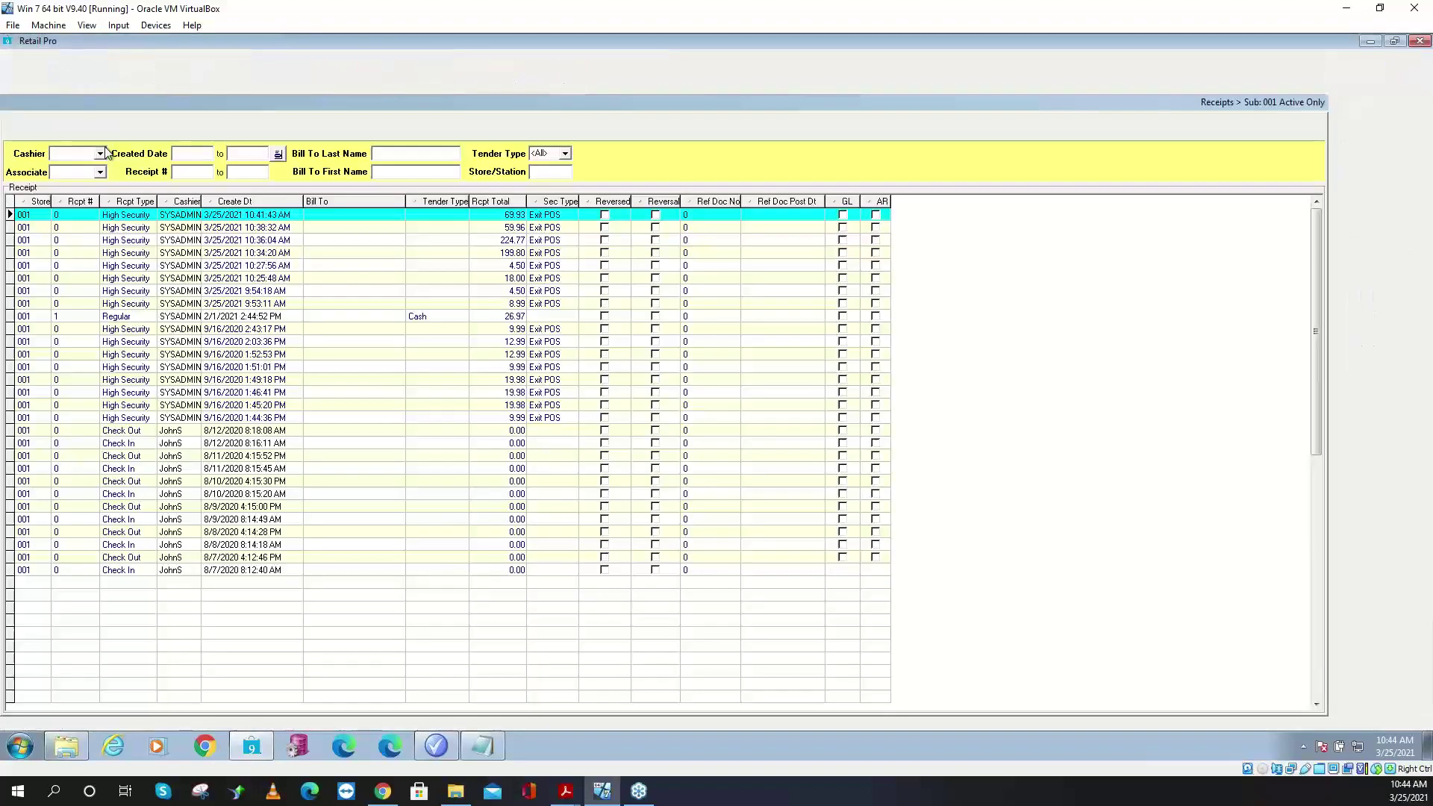
{"action": "double_click", "coordinate": [73, 211]}
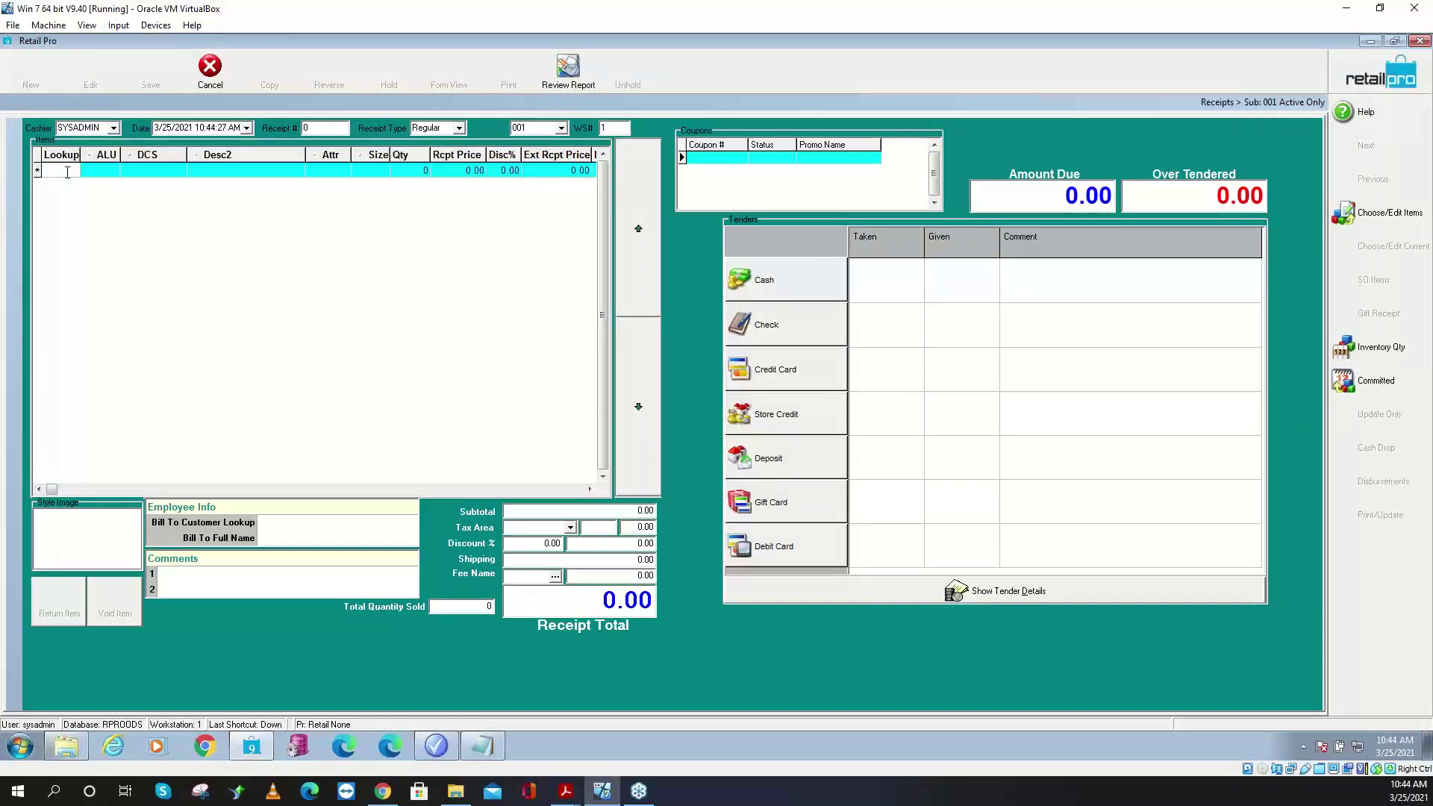
{"action": "type", "text": "100016"}
{"action": "key", "text": "Return"}
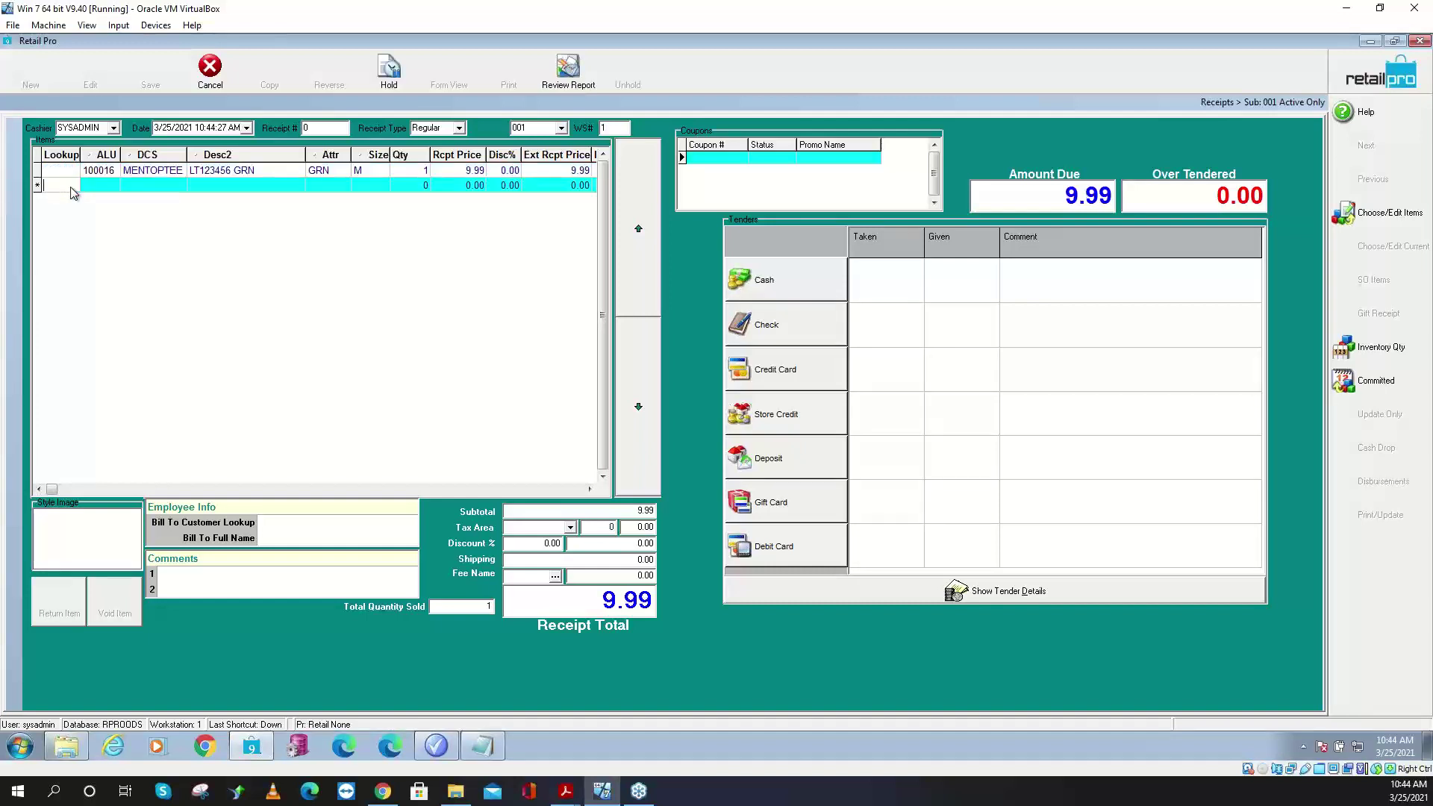
- Add seven more 100016 lines, eight totalling 79.92, and open the Choose/Edit Items list
{"action": "type", "text": "100016"}
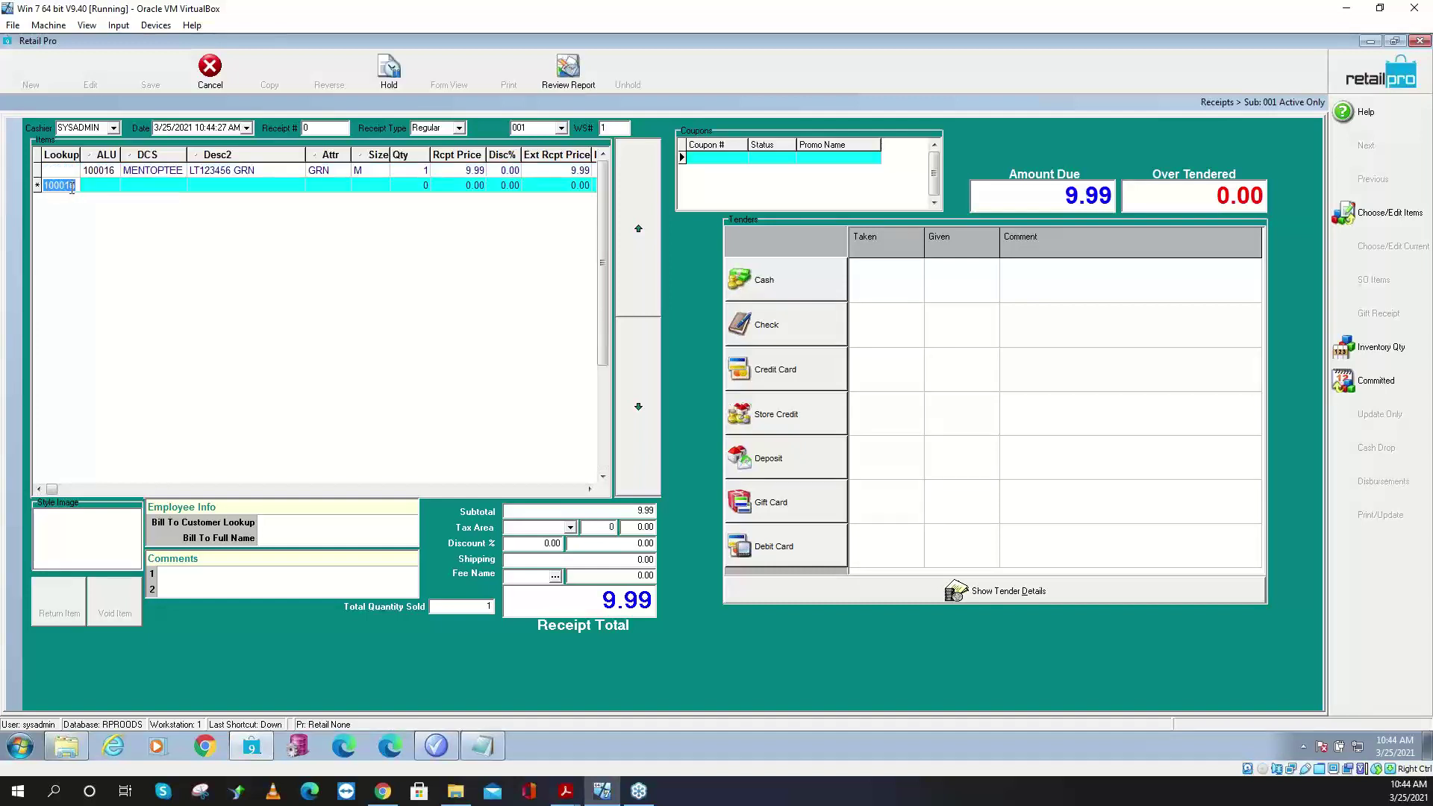
{"action": "key", "text": "Return"}
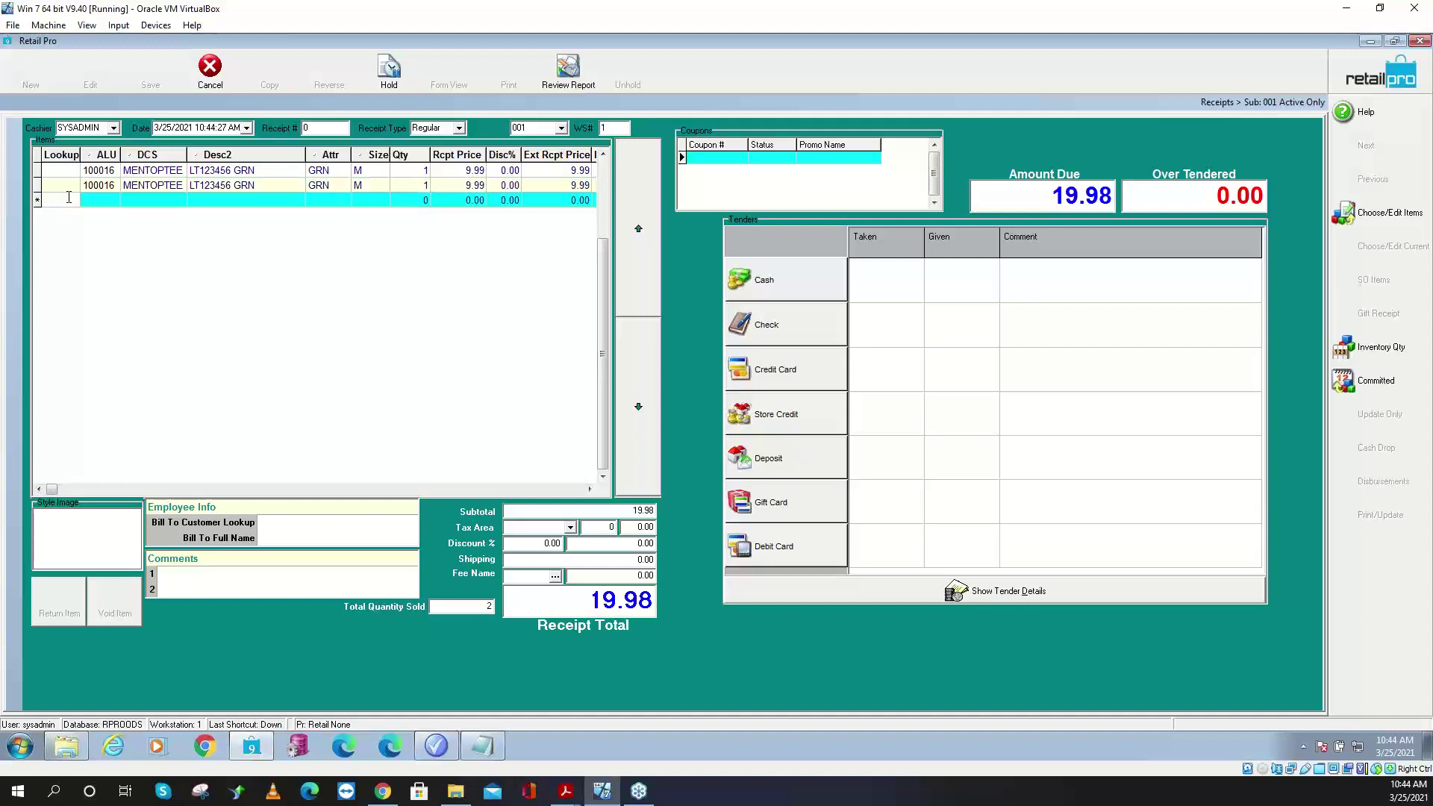
{"action": "type", "text": "100016"}
{"action": "key", "text": "Return"}
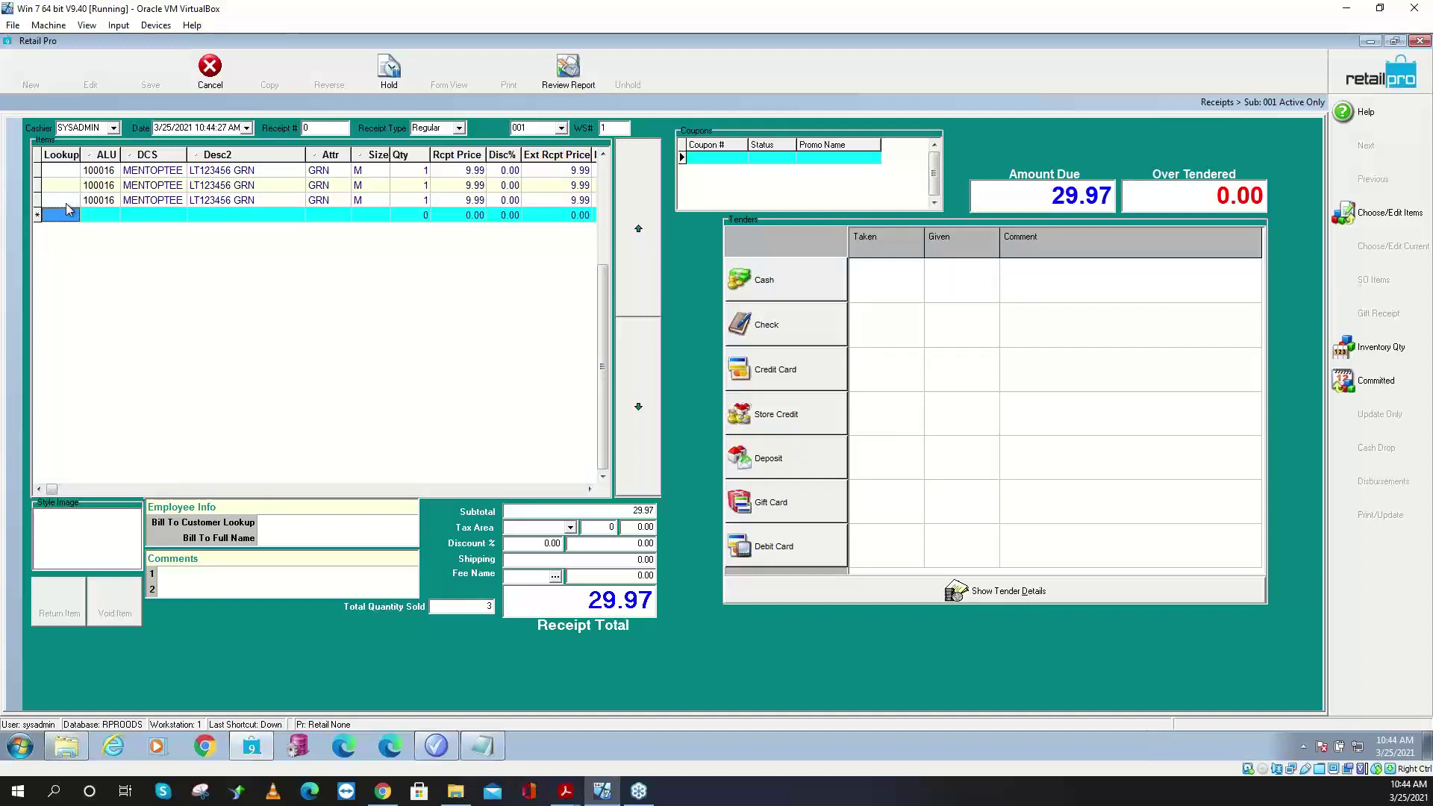
{"action": "type", "text": "100016"}
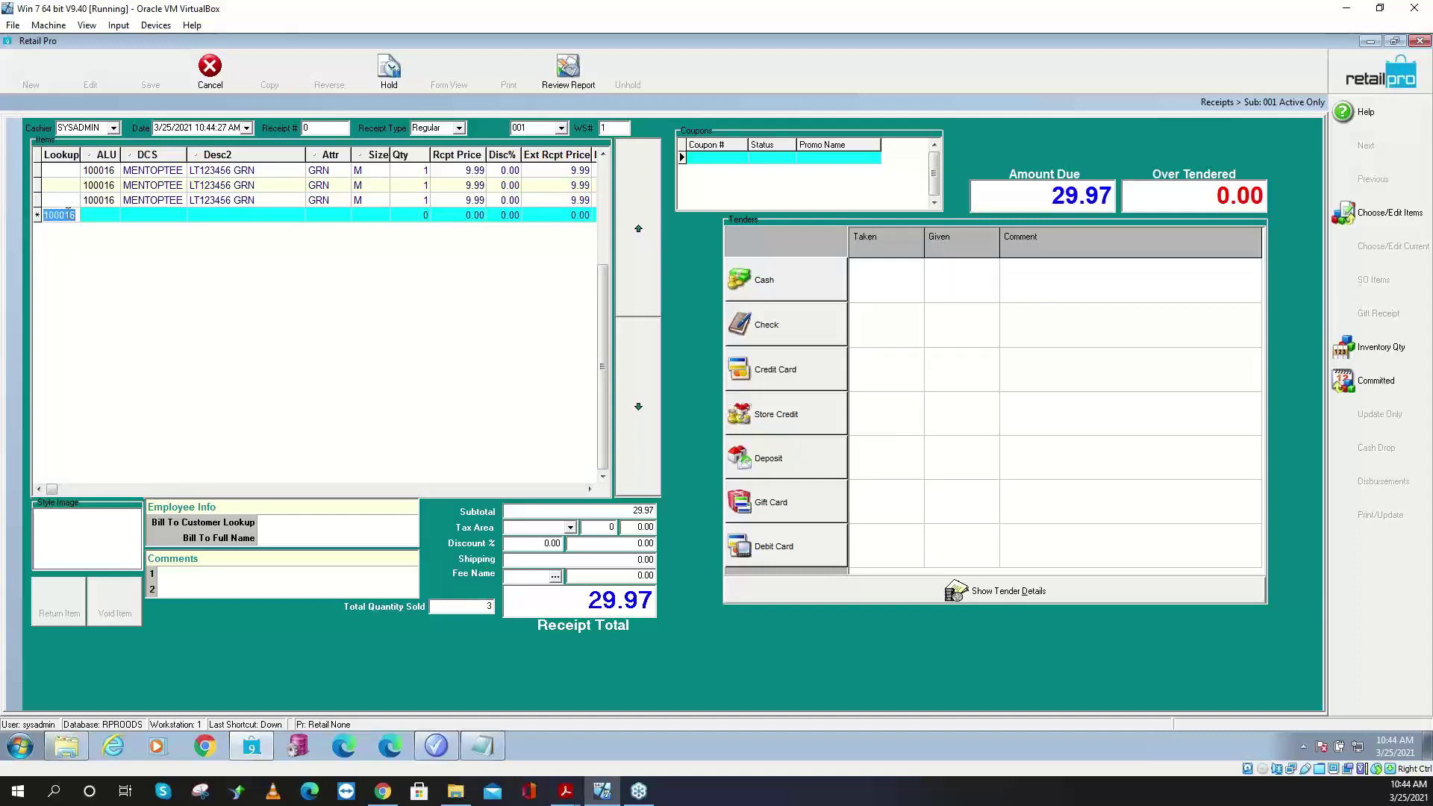
{"action": "key", "text": "Return"}
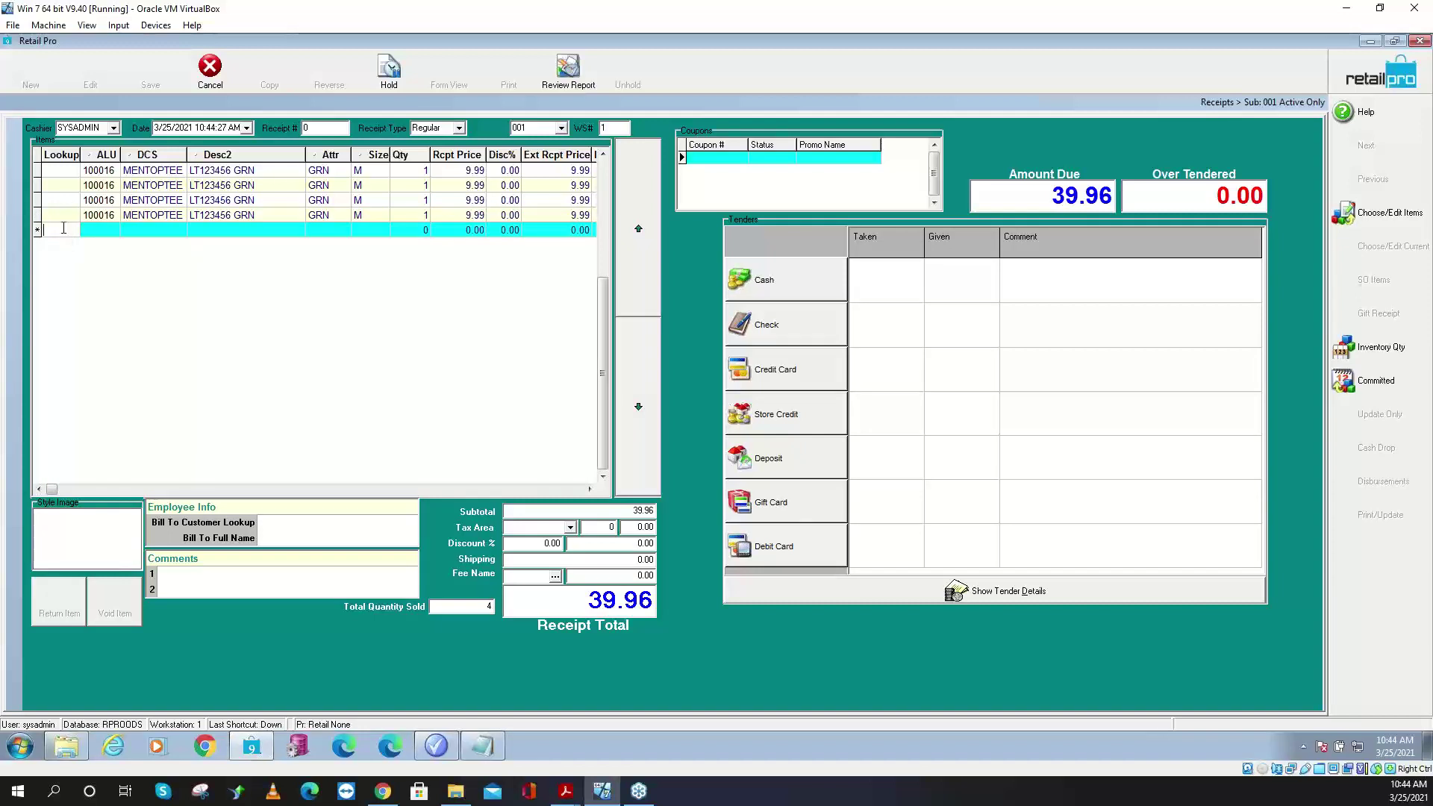
{"action": "type", "text": "100016"}
{"action": "key", "text": "Return"}
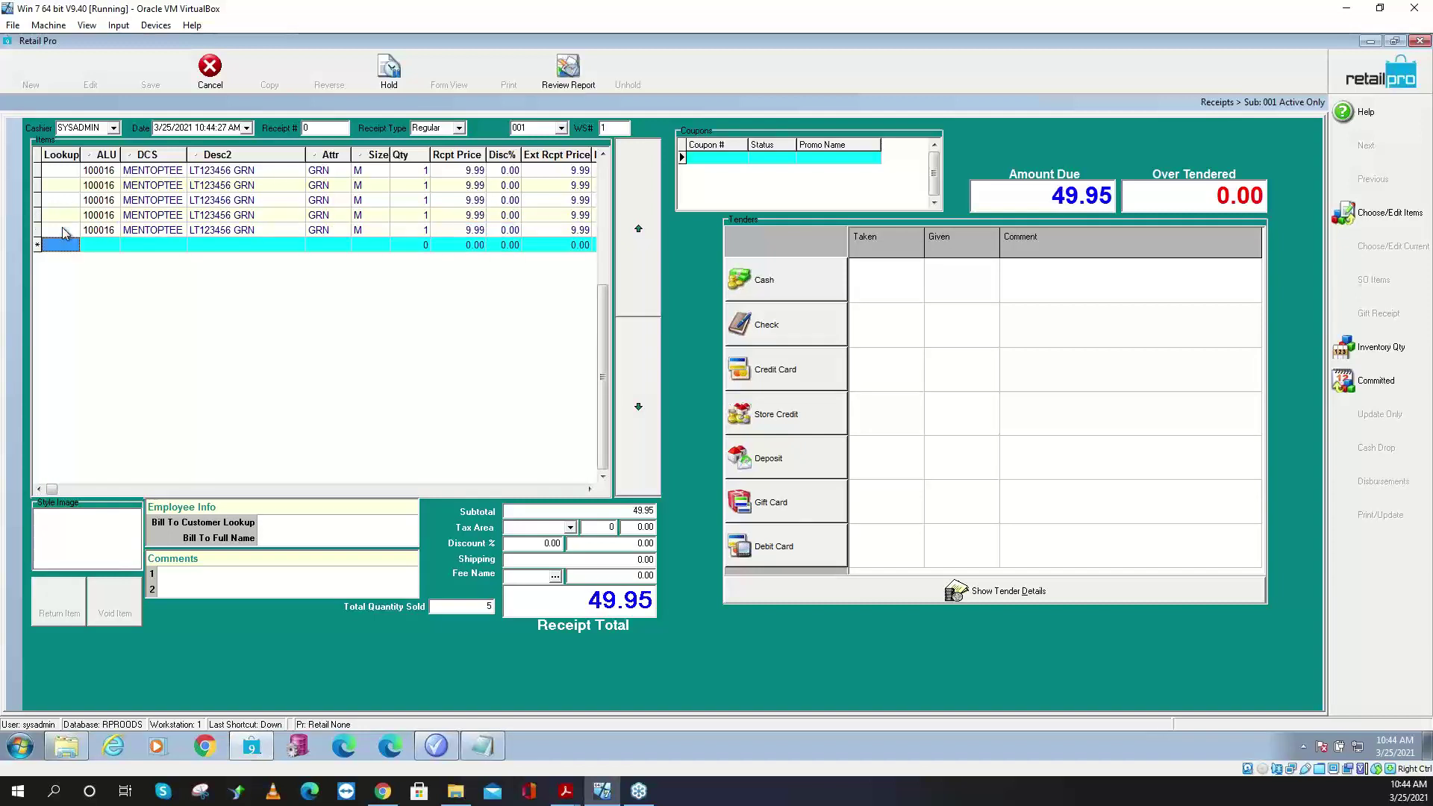
{"action": "type", "text": "100016"}
{"action": "key", "text": "Return"}
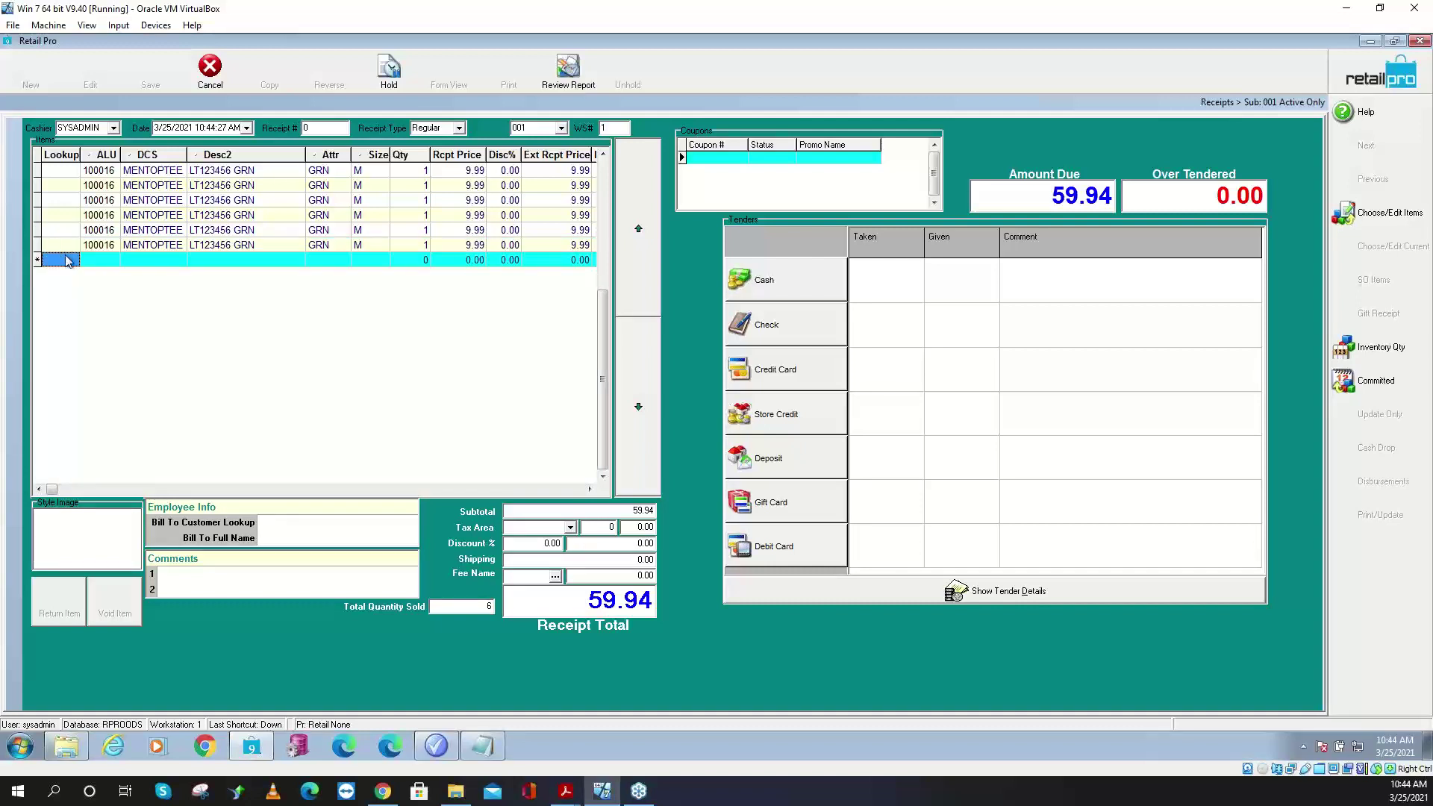
{"action": "type", "text": "100016"}
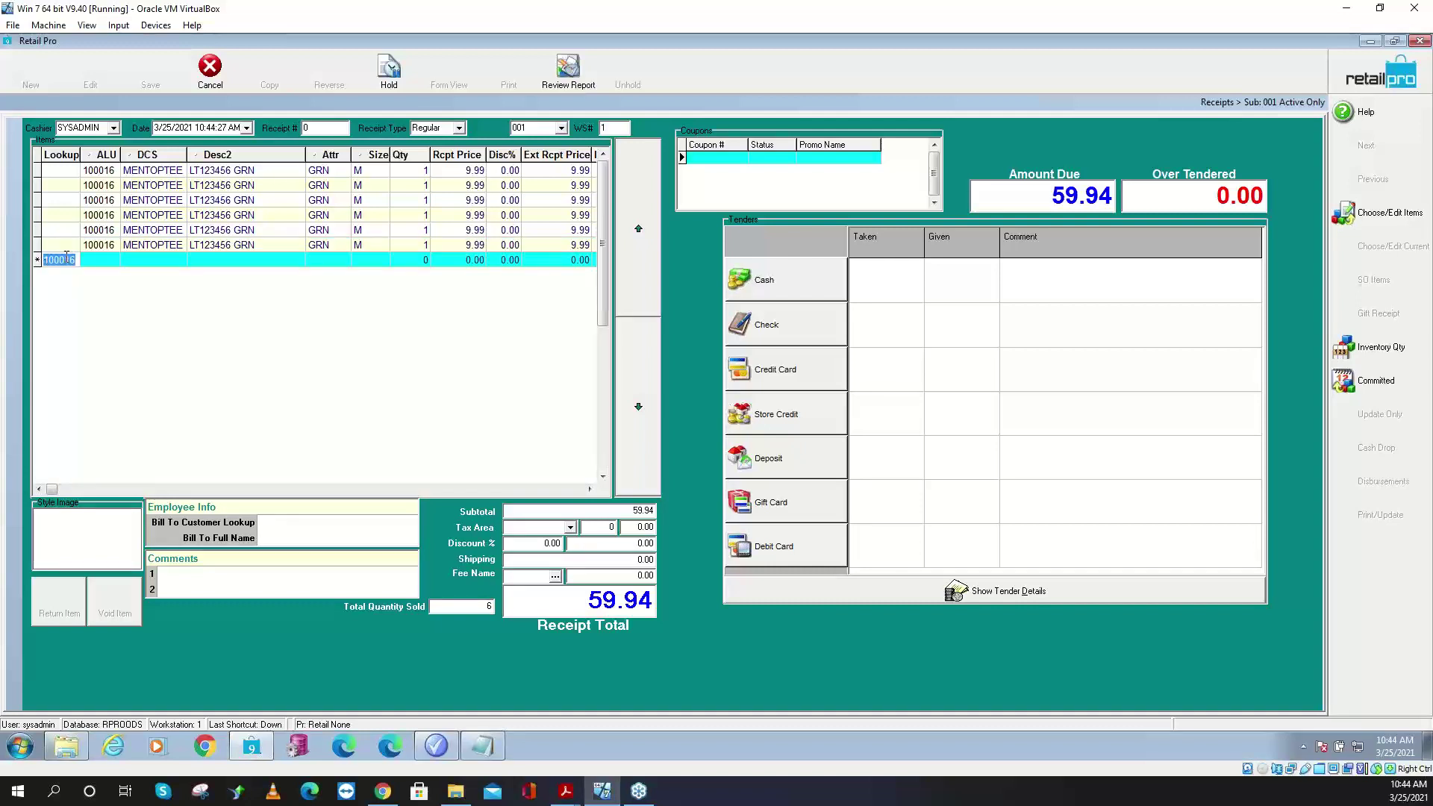
{"action": "key", "text": "Return"}
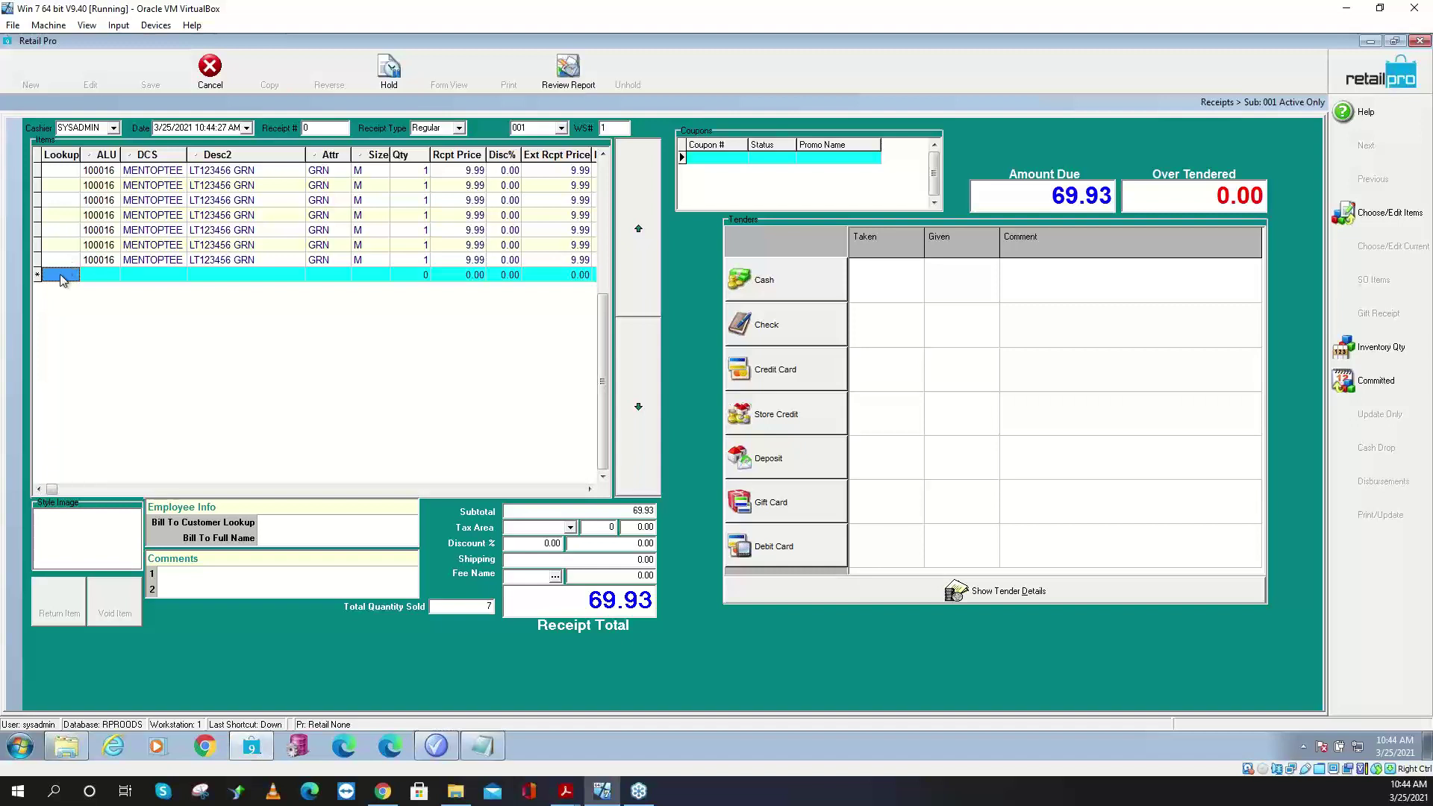
{"action": "type", "text": "100016"}
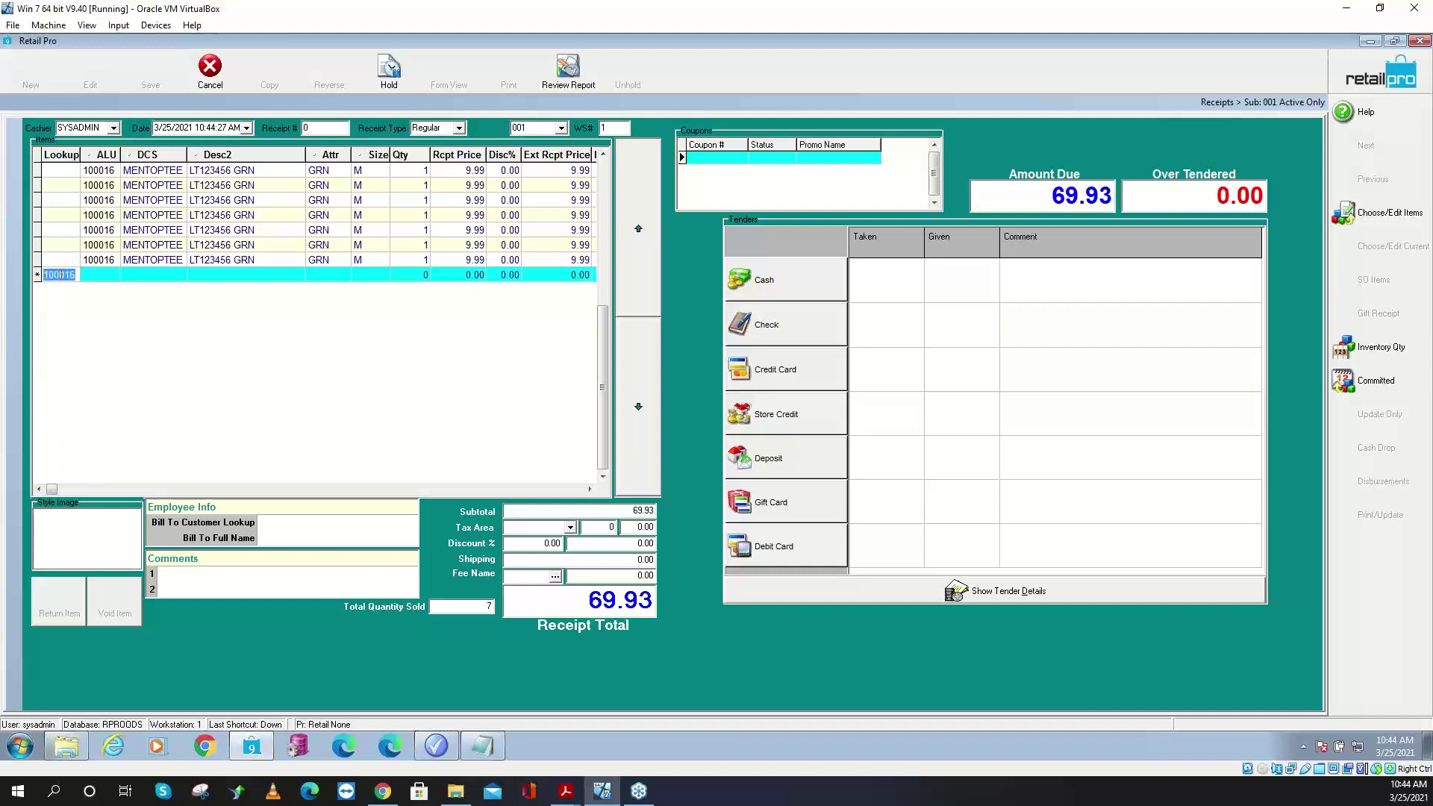
{"action": "key", "text": "Return"}
{"action": "key", "text": "F3"}
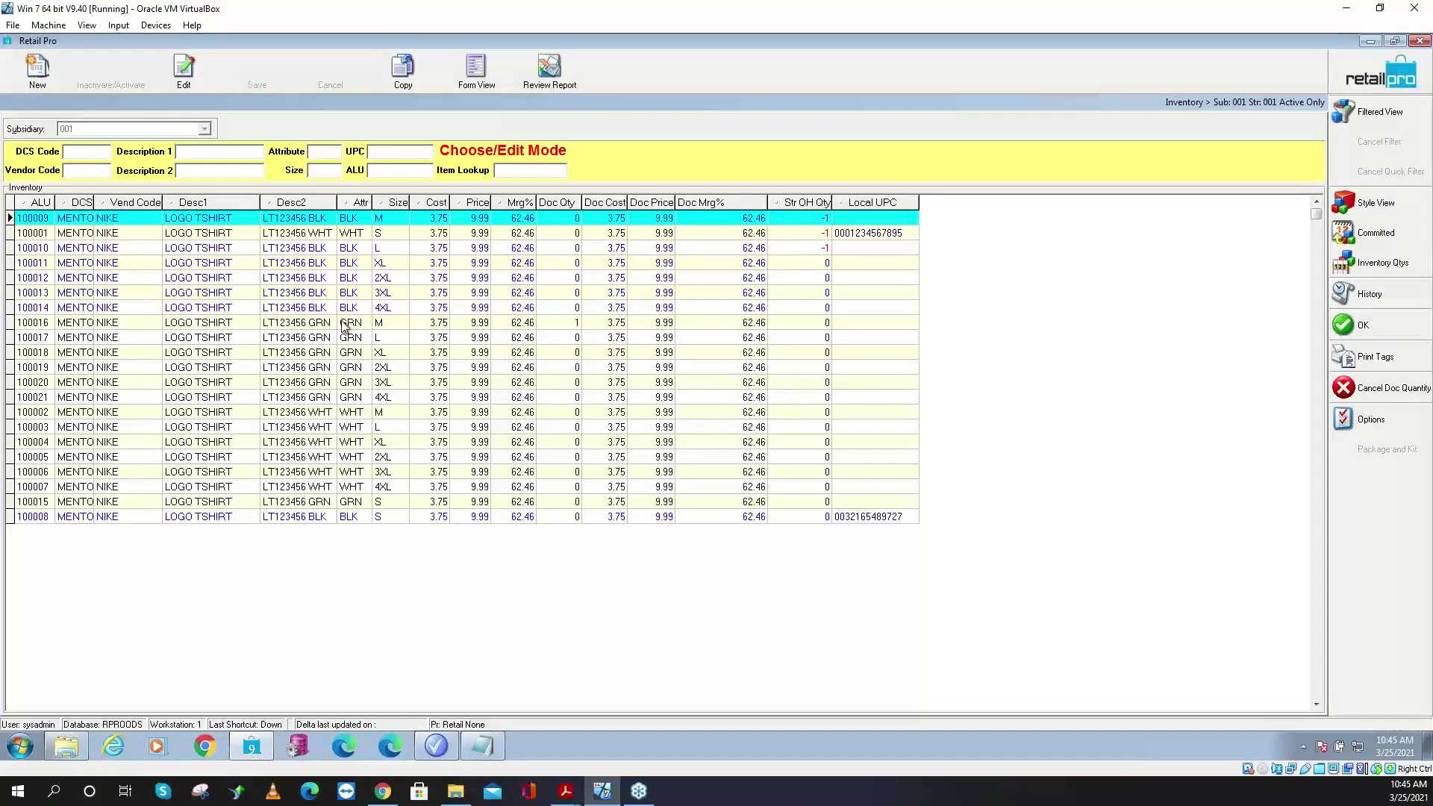
- Bring 100016 into the receipt as one line of quantity 8, then start a cash tender
{"action": "left_click", "coordinate": [566, 321]}
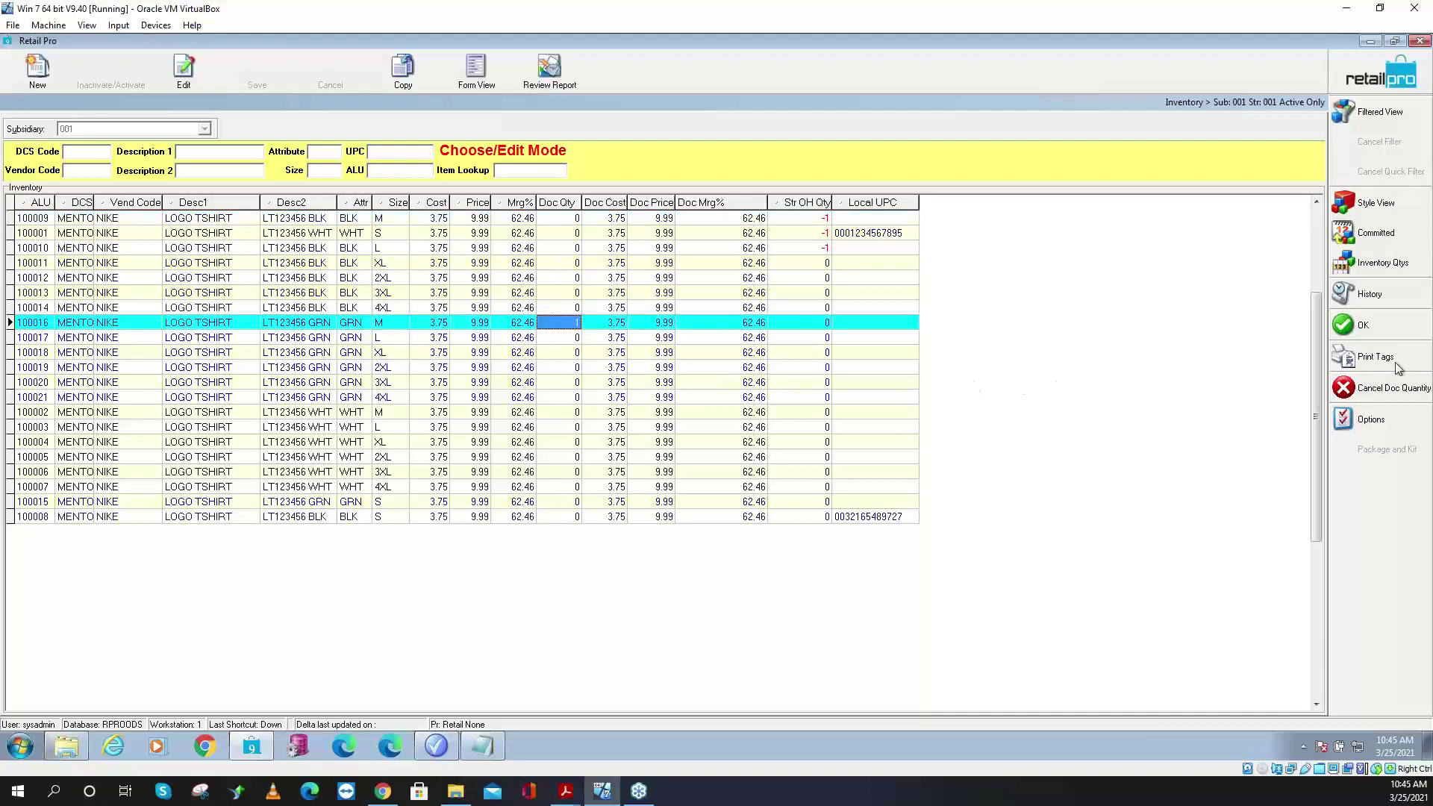
{"action": "type", "text": "8"}
{"action": "key", "text": "Return"}
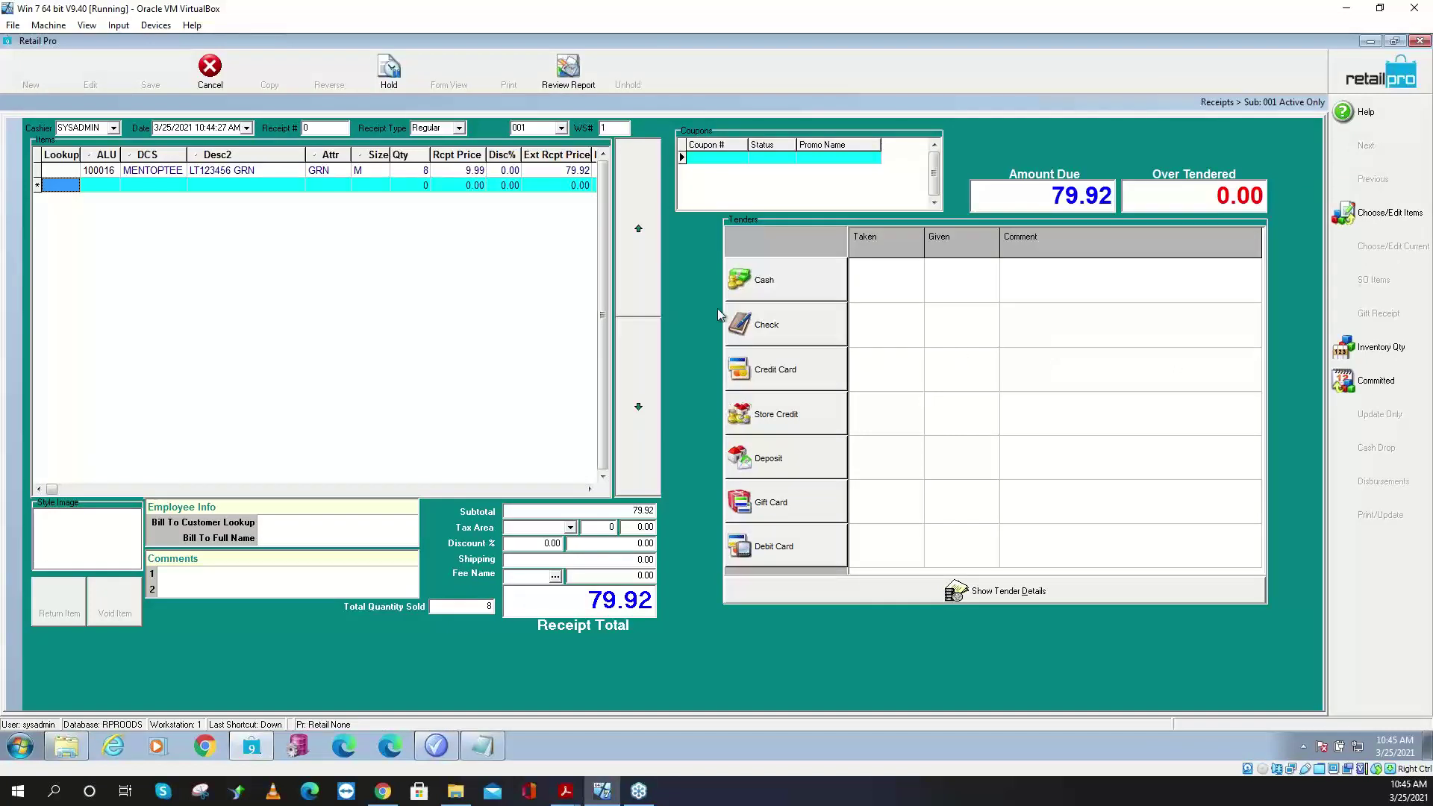
{"action": "left_click", "coordinate": [422, 171]}
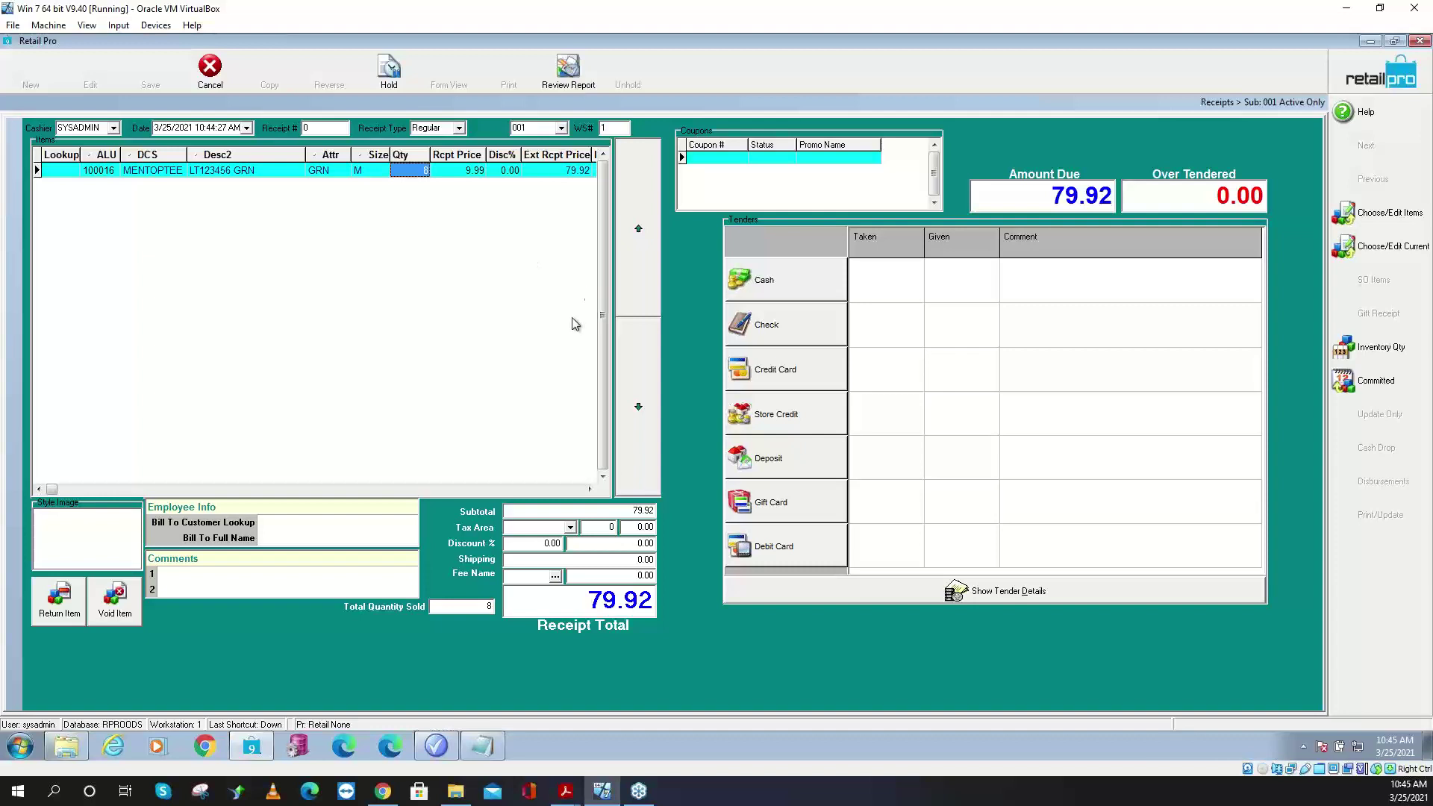
{"action": "left_click", "coordinate": [761, 284]}
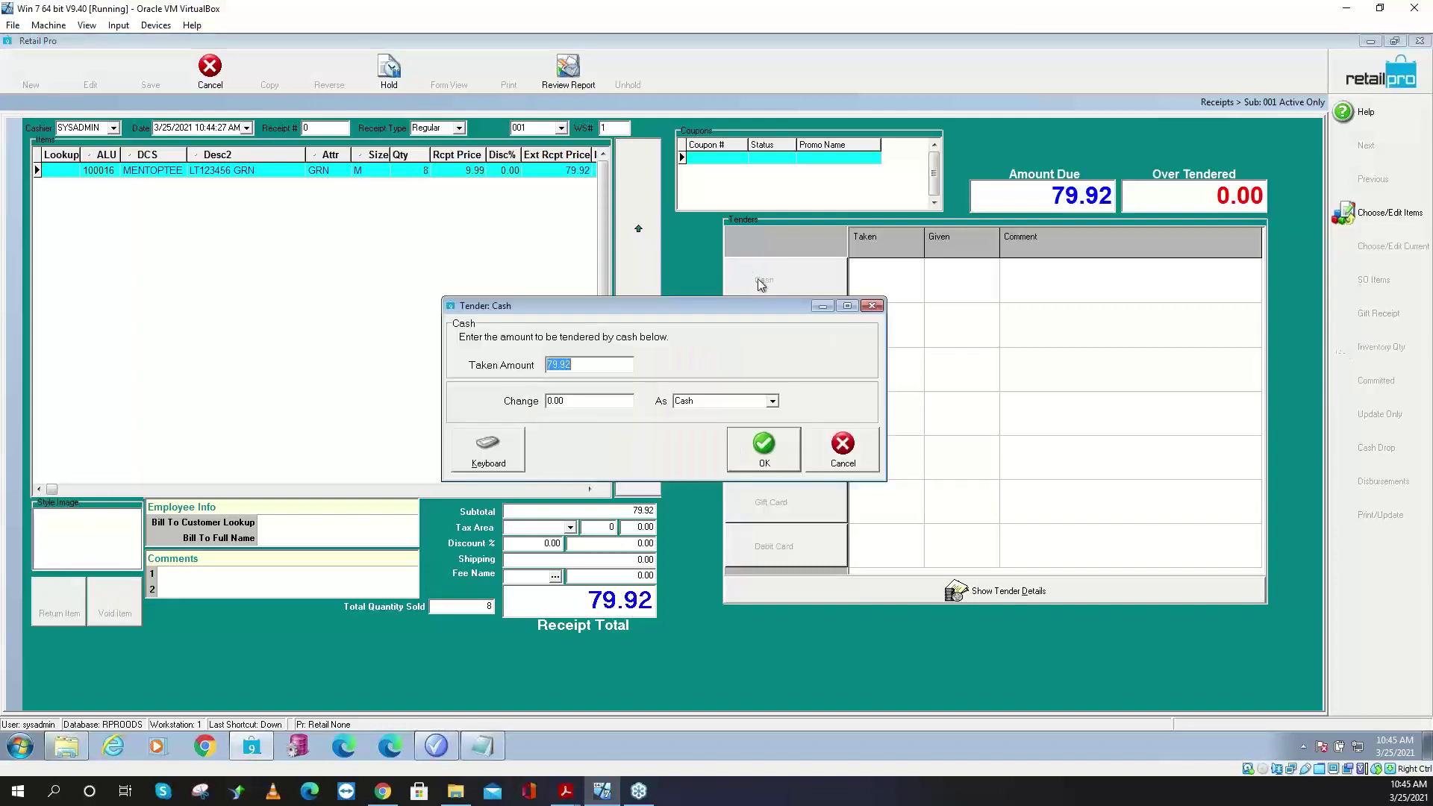
- Take 79.92 in cash, then try cancelling the receipt and dismiss the tender error
{"action": "left_click", "coordinate": [763, 448]}
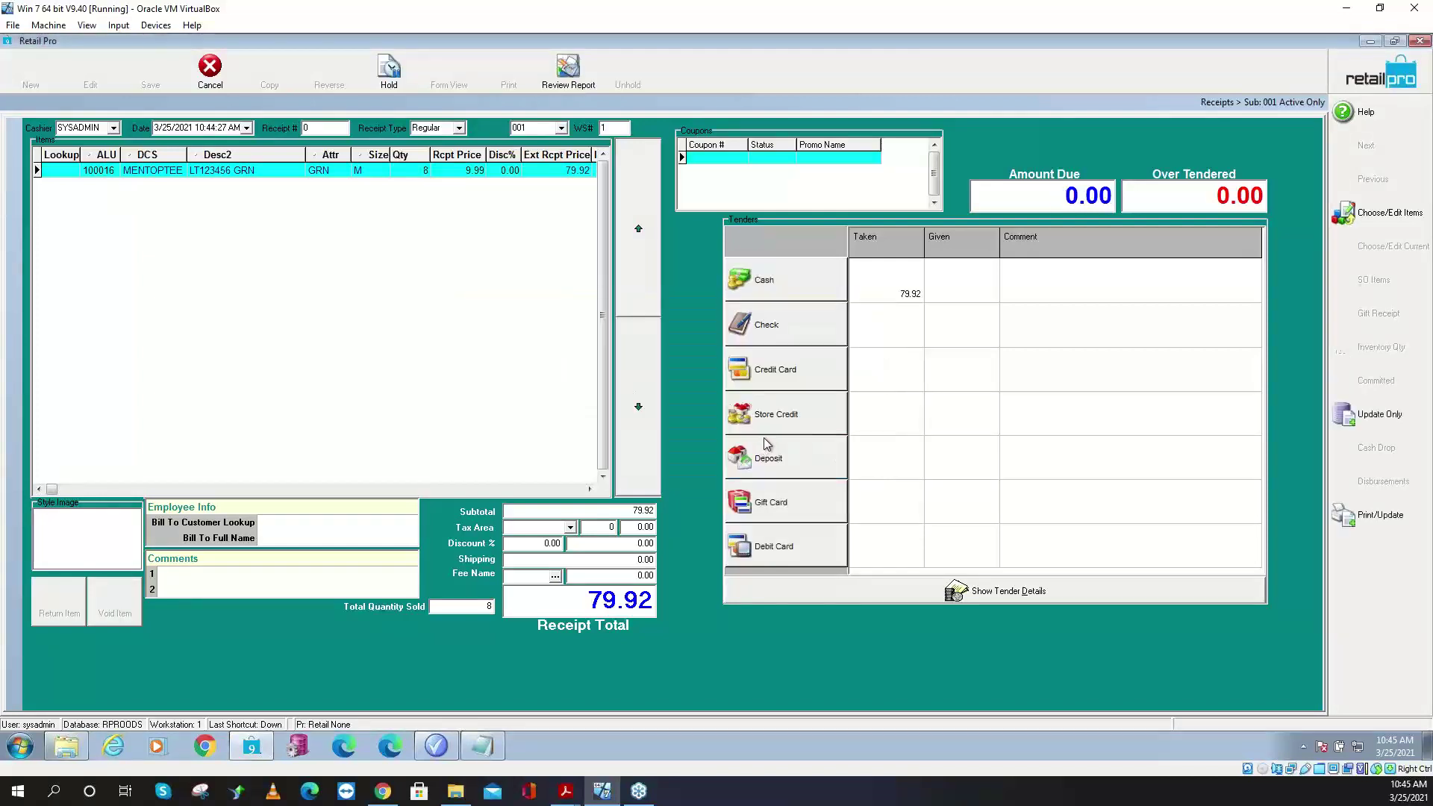
{"action": "left_click", "coordinate": [212, 74]}
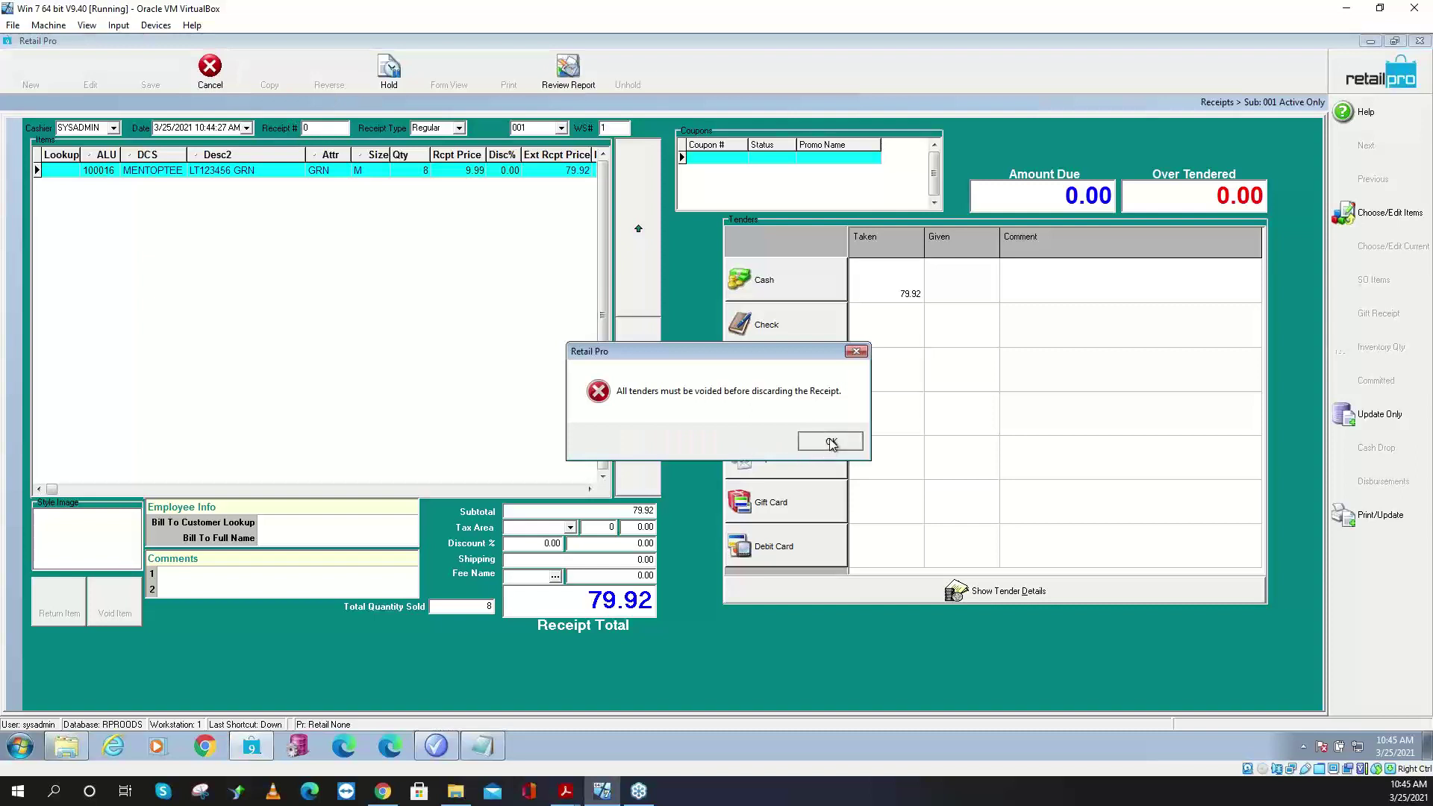
{"action": "left_click", "coordinate": [806, 447]}
- Delete all tenders from the receipt's tender details, leaving 79.92 due
{"action": "left_click", "coordinate": [860, 588]}
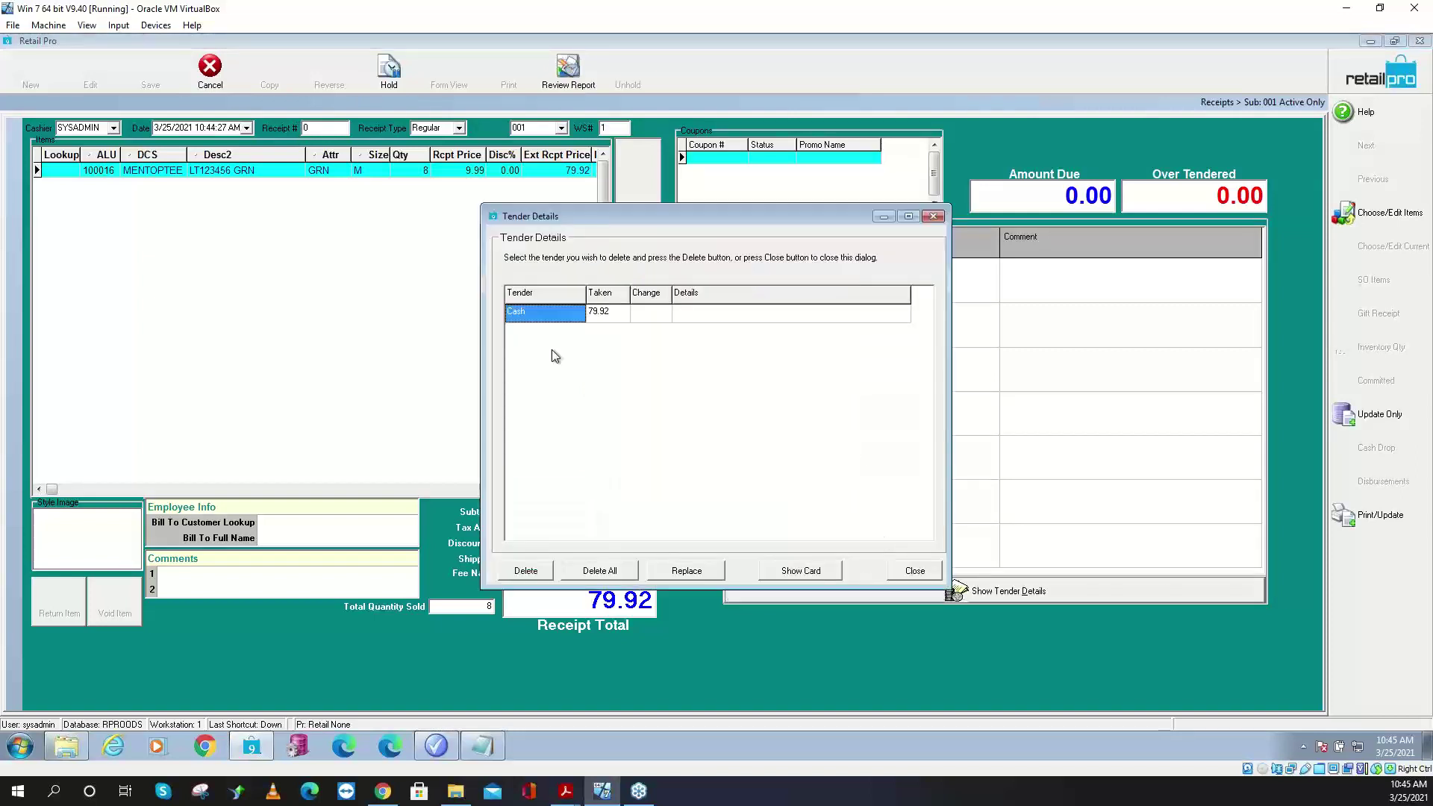
{"action": "left_click", "coordinate": [600, 570]}
{"action": "left_click", "coordinate": [683, 423]}
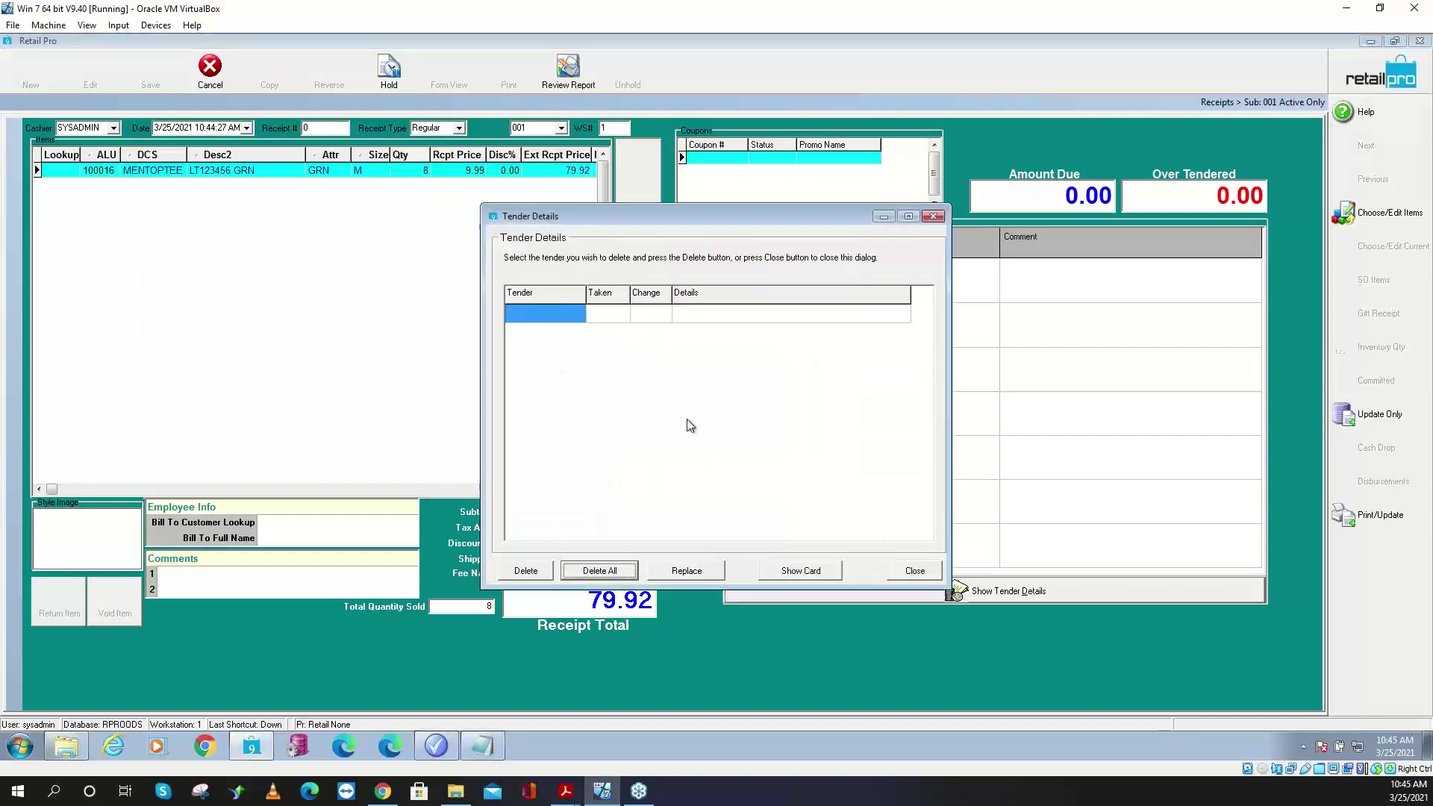
{"action": "left_click", "coordinate": [914, 571]}
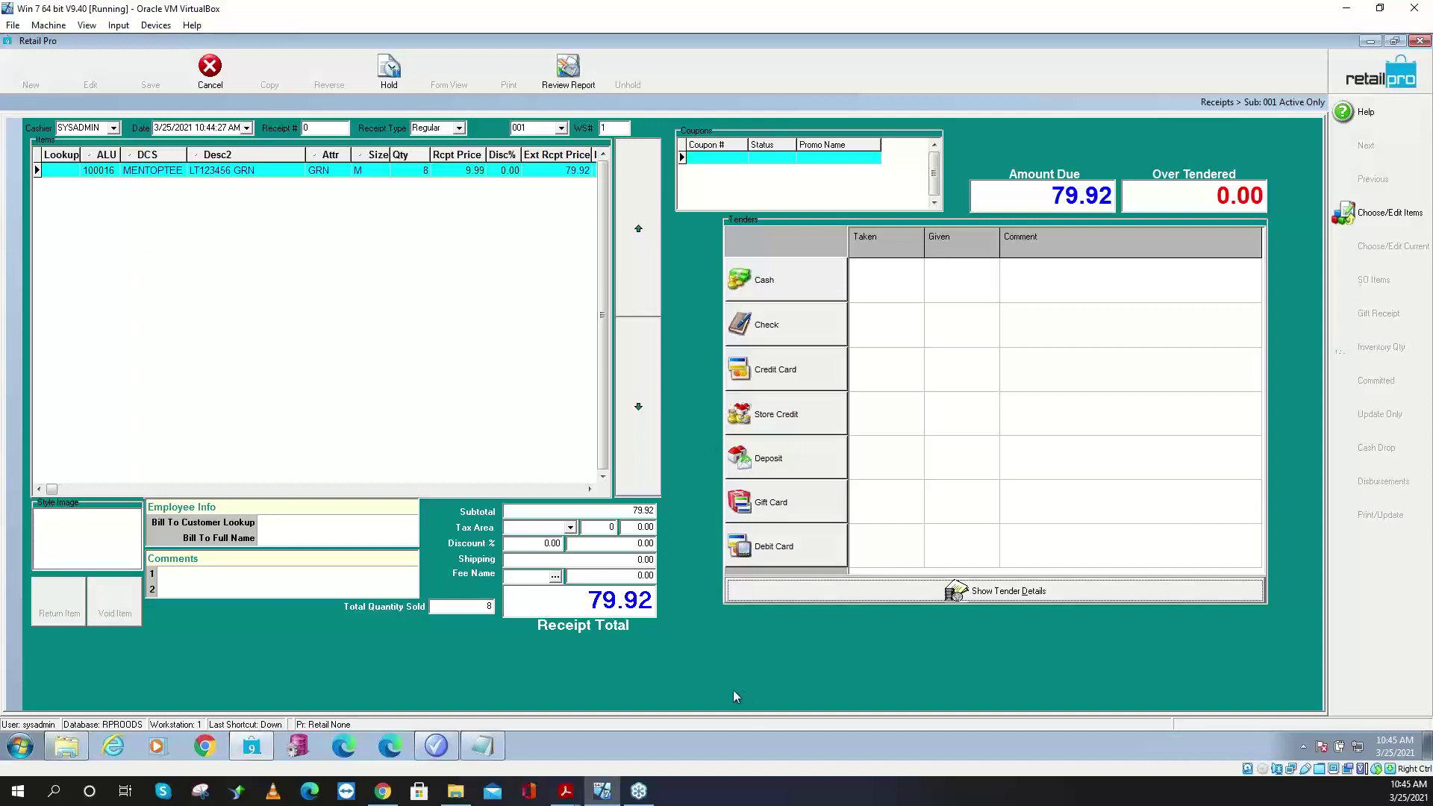
- Discard the current receipt and log back on
{"action": "right_click", "coordinate": [708, 640]}
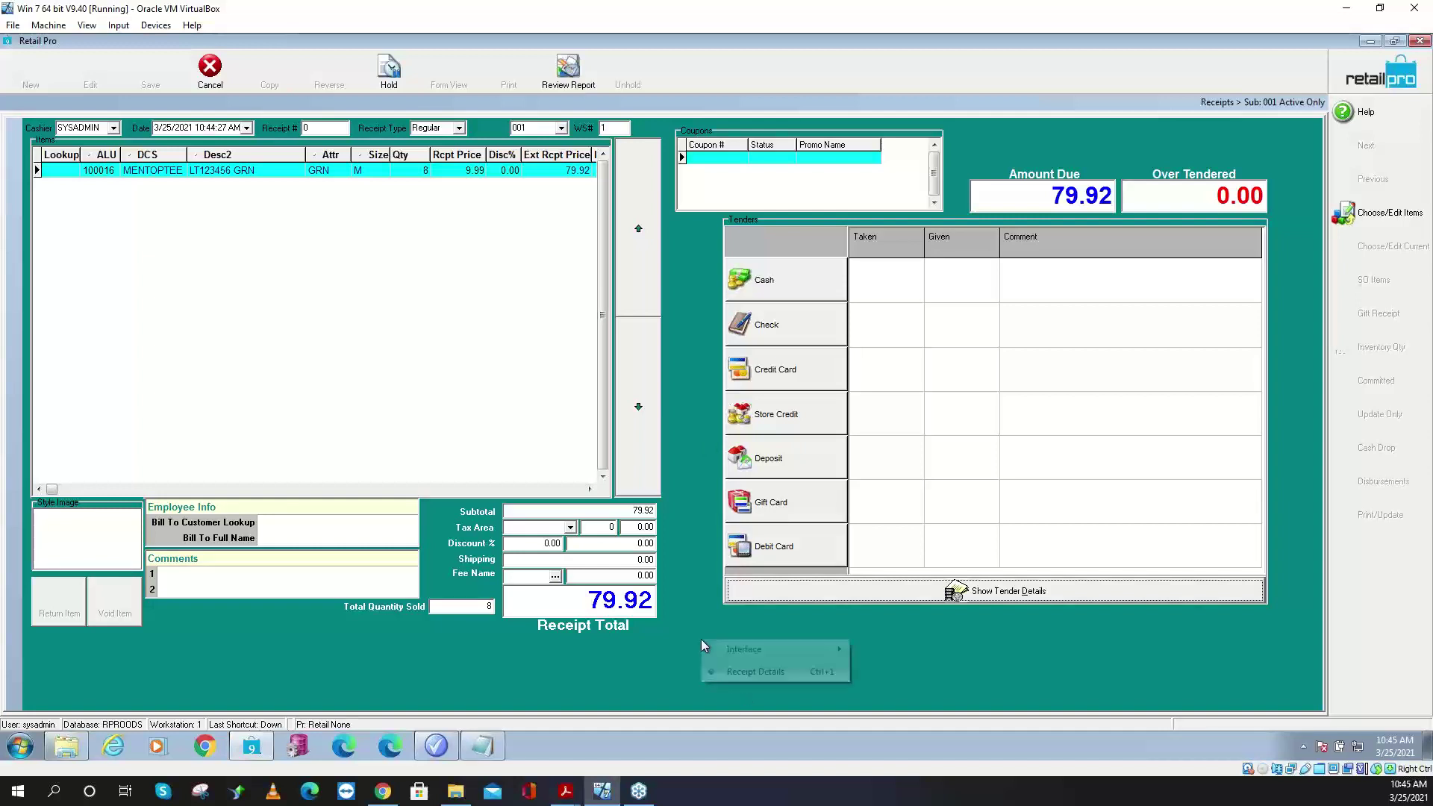
{"action": "left_click", "coordinate": [210, 68]}
{"action": "left_click", "coordinate": [675, 413]}
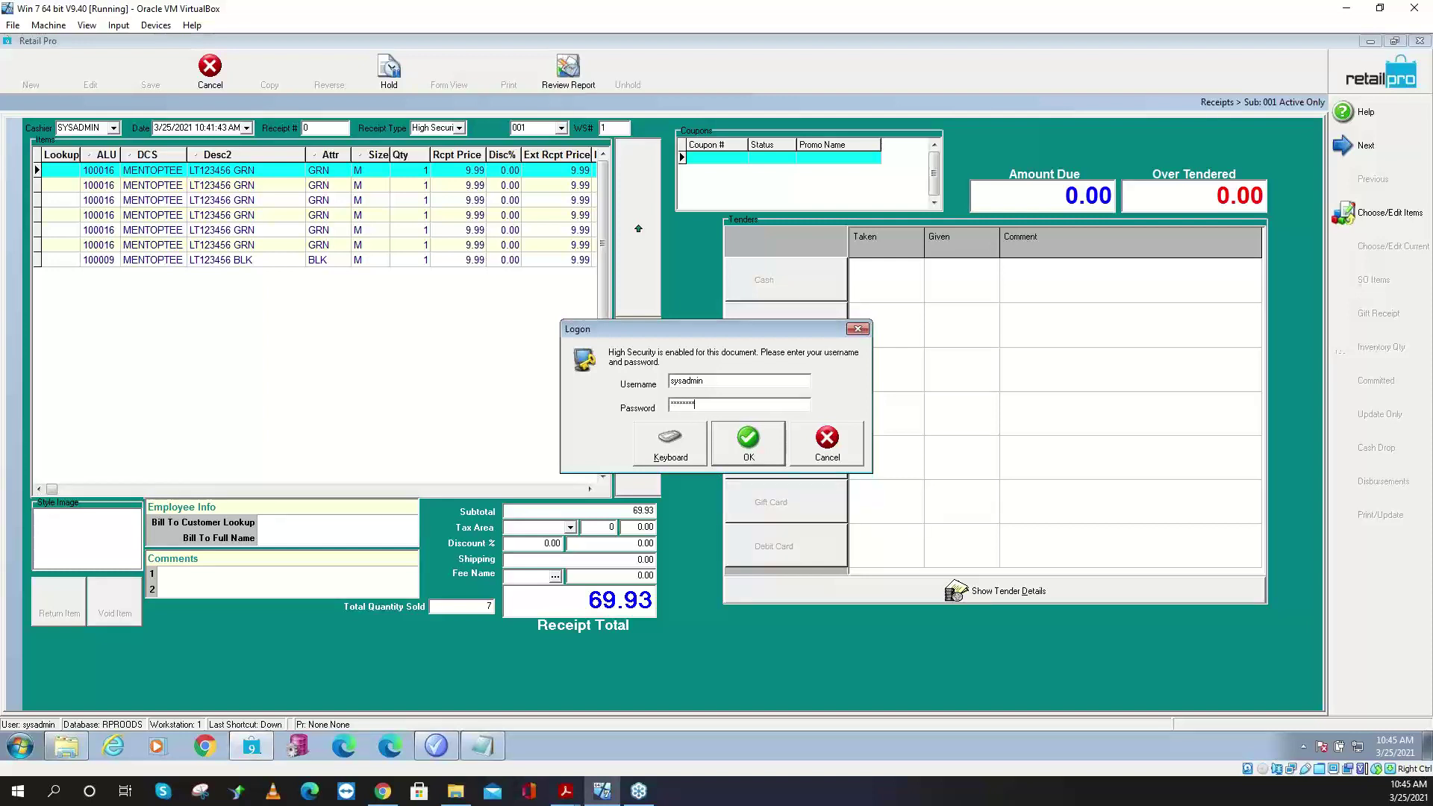
{"action": "key", "text": "Return"}
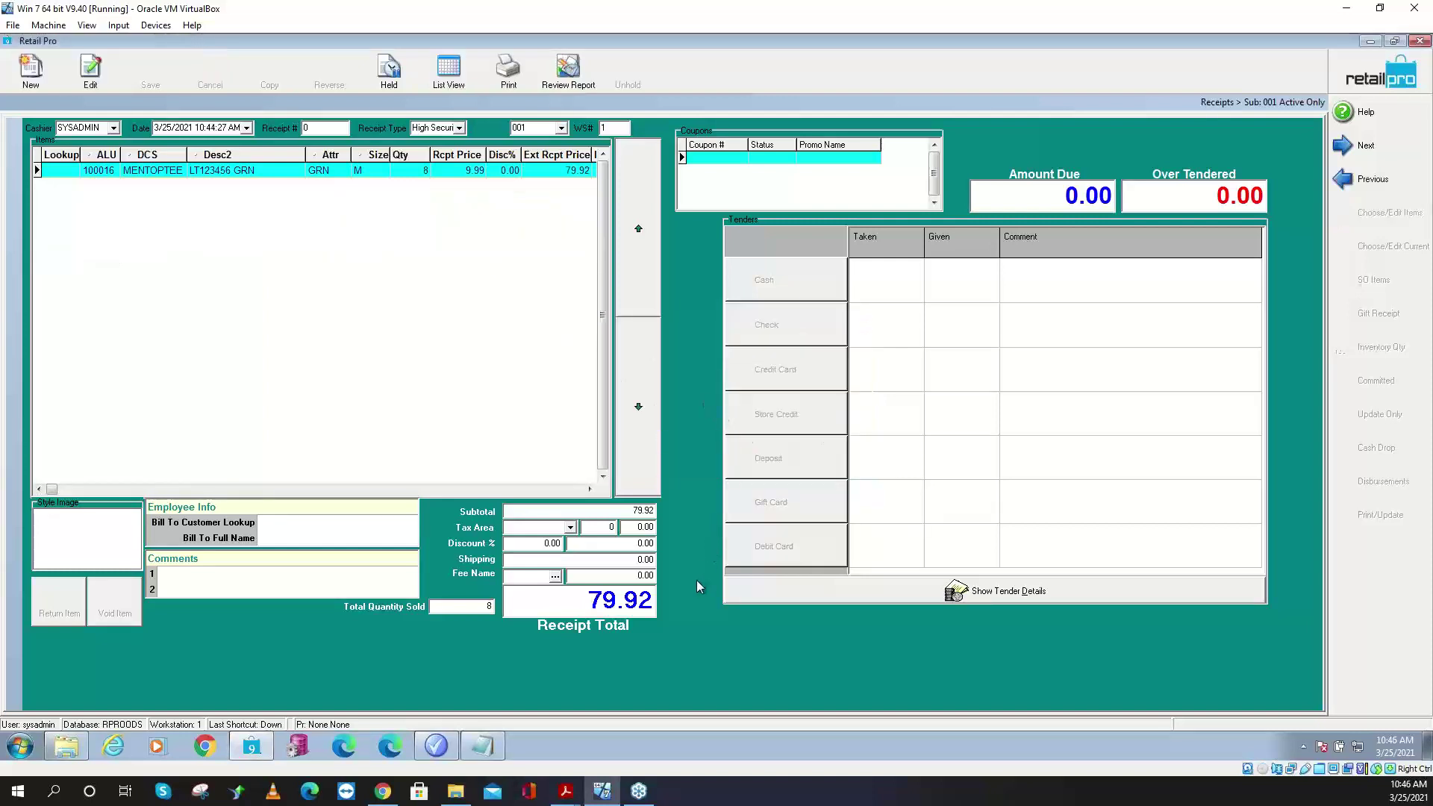
- In Page Designer, add a Tender action button below the Receipt Total, sized 226 by 86
{"action": "right_click", "coordinate": [698, 588]}
{"action": "mouse_move", "coordinate": [727, 590]}
{"action": "left_click", "coordinate": [895, 623]}
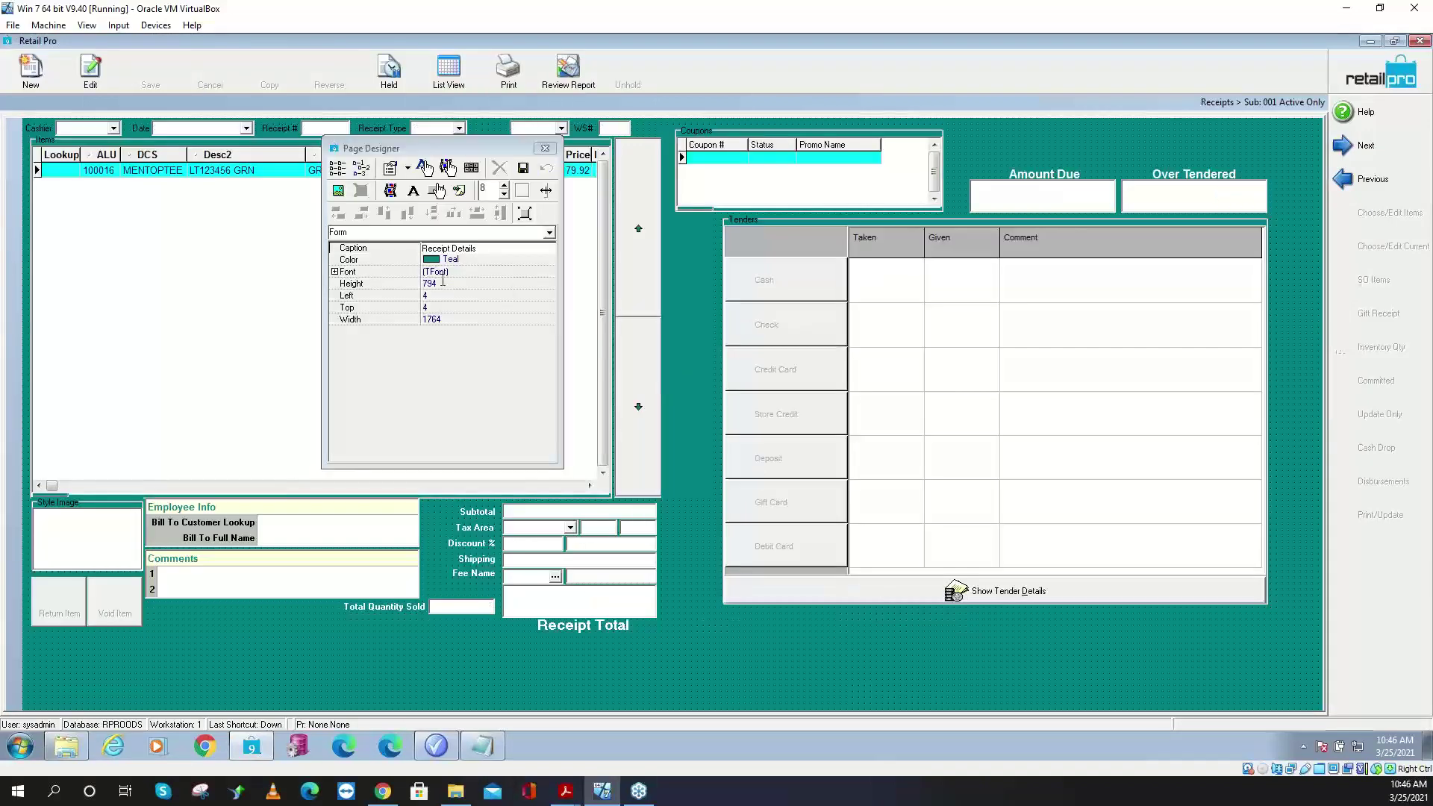
{"action": "left_click", "coordinate": [437, 192]}
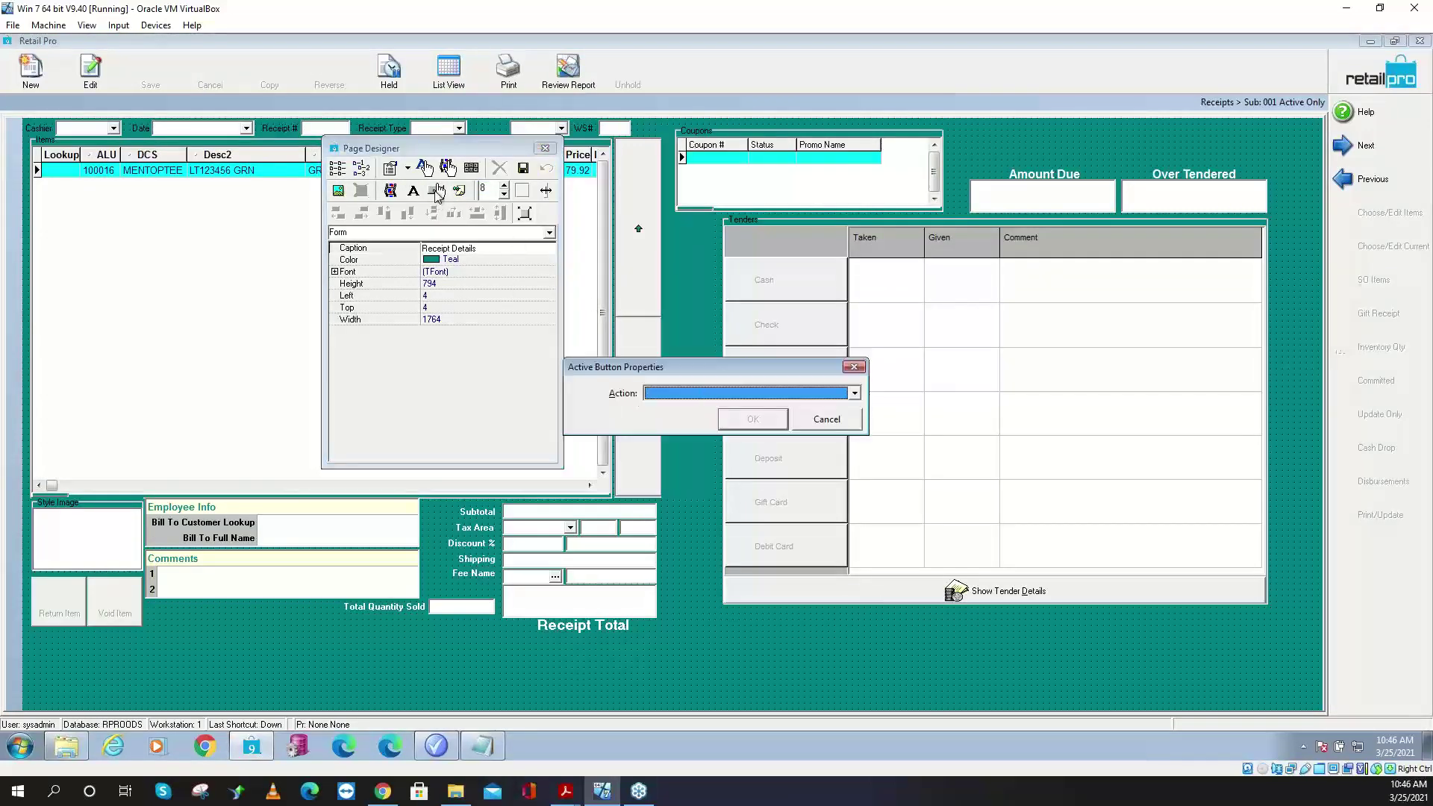
{"action": "key", "text": "Down"}
{"action": "left_click", "coordinate": [698, 401]}
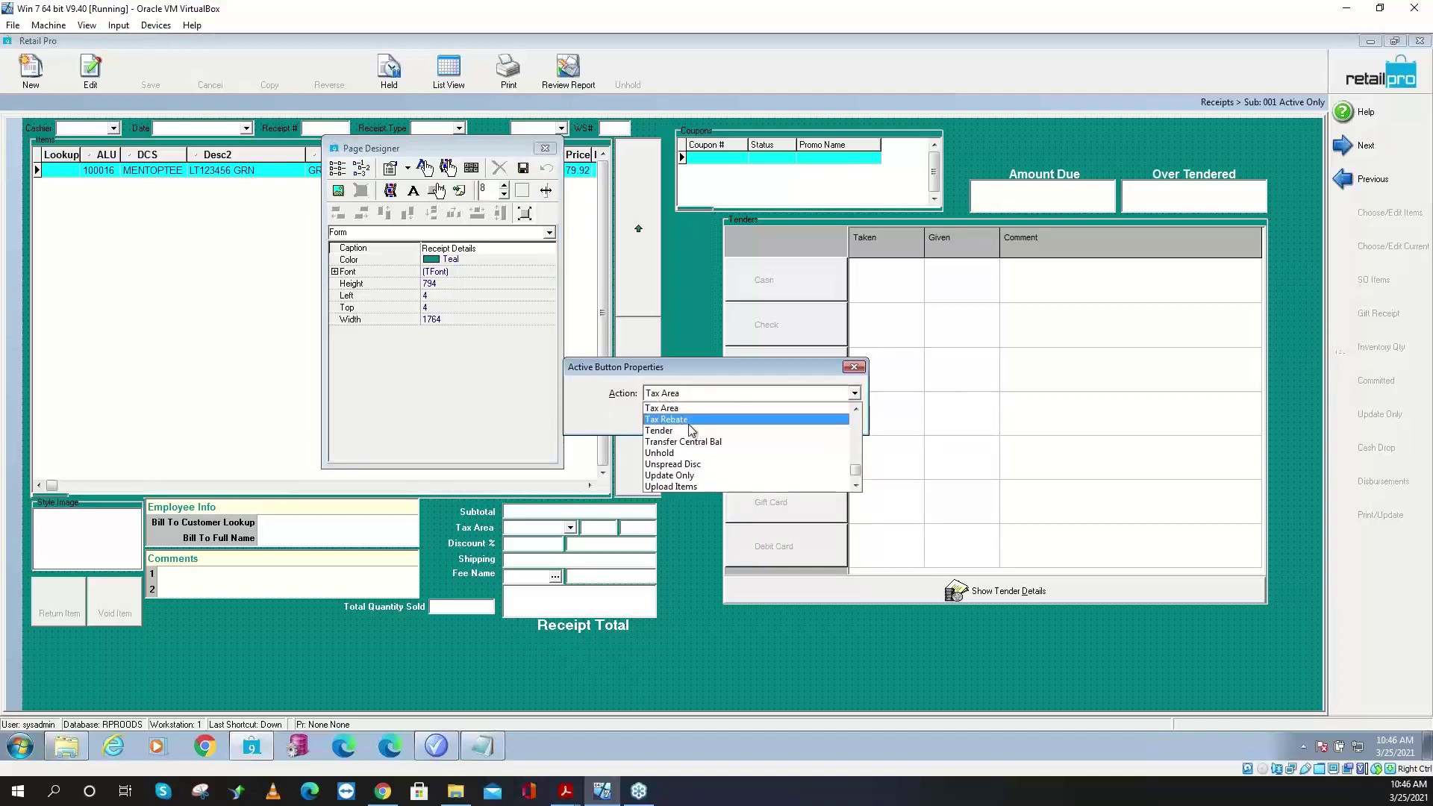
{"action": "left_click", "coordinate": [731, 430]}
{"action": "left_click", "coordinate": [730, 431]}
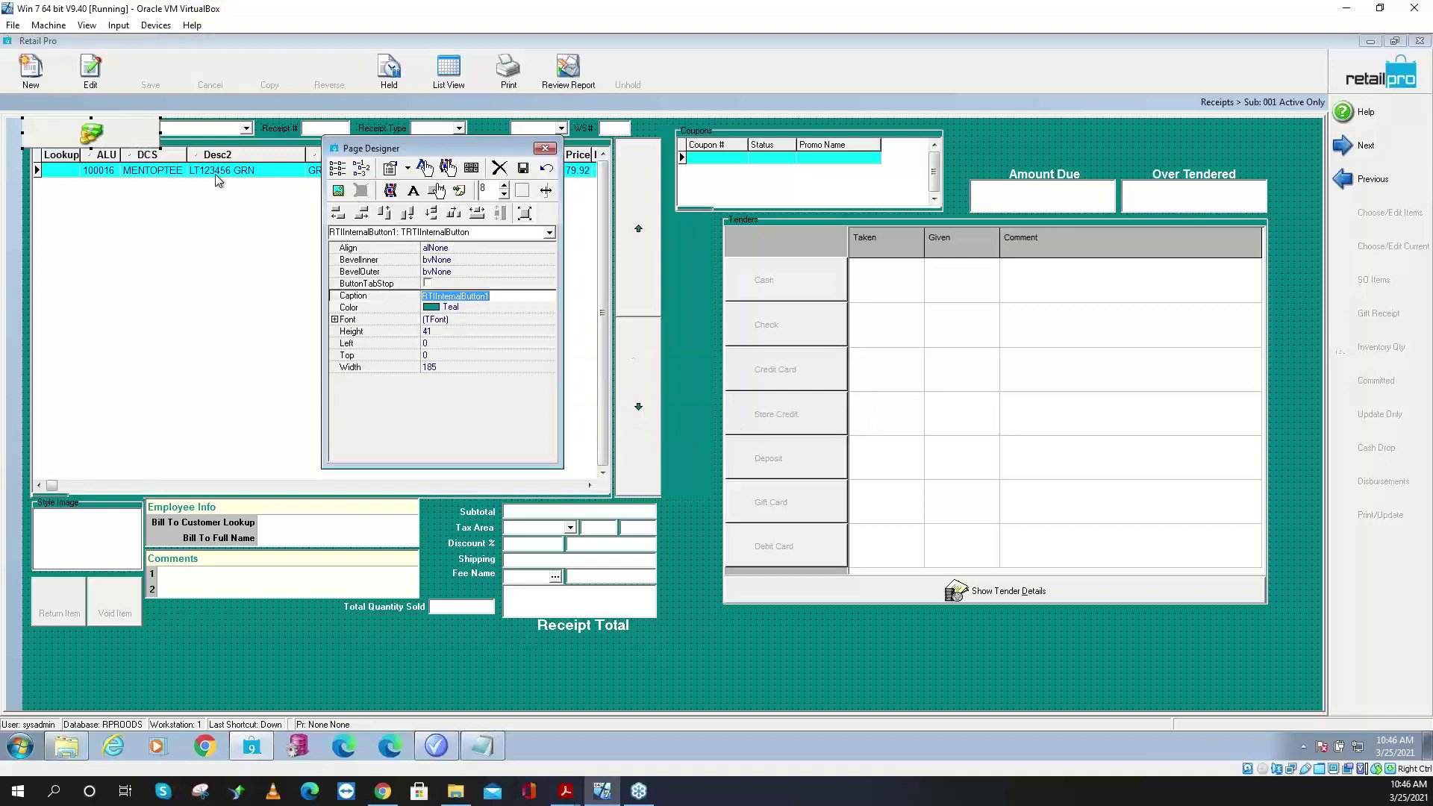
{"action": "left_click_drag", "start_coordinate": [106, 139], "coordinate": [744, 678]}
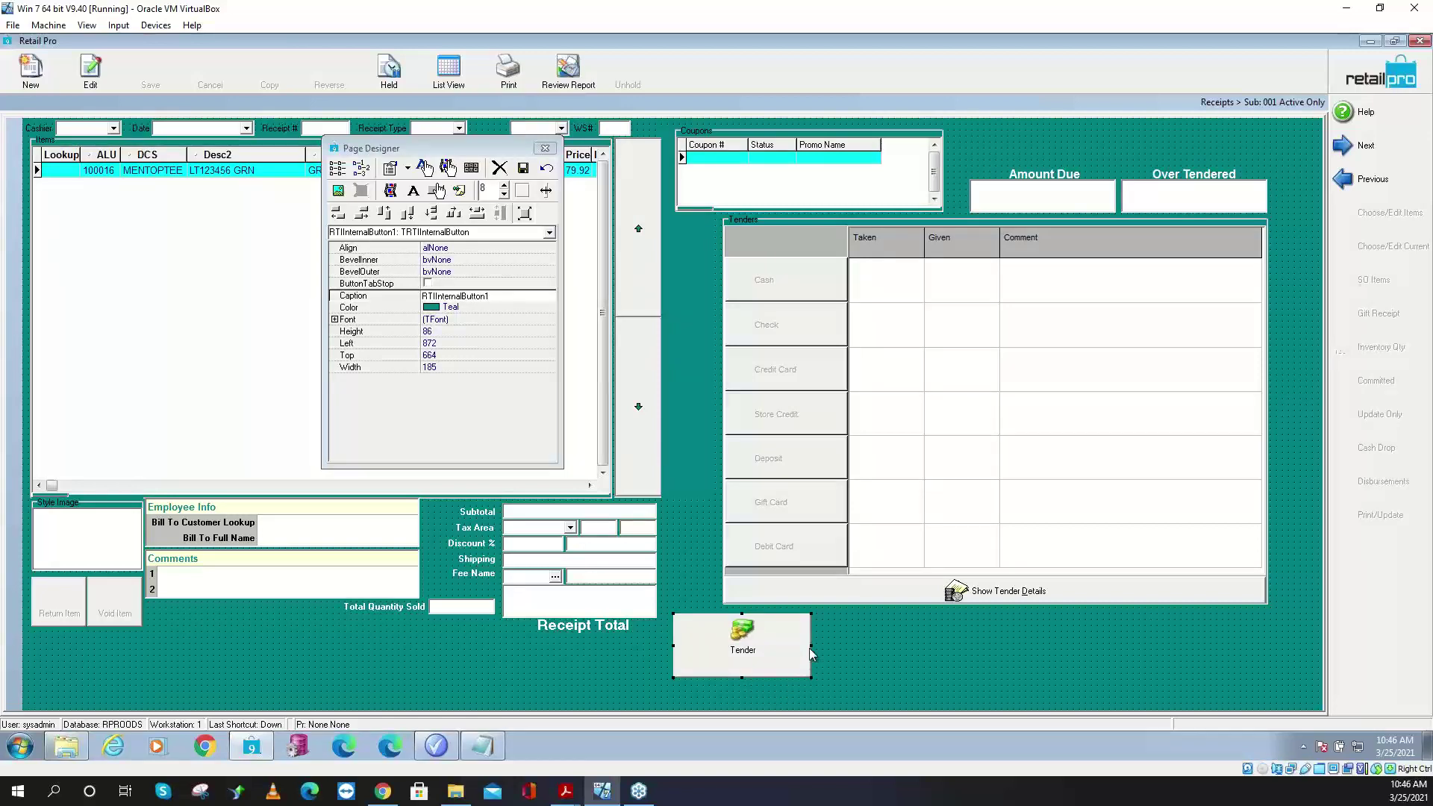
{"action": "left_click_drag", "start_coordinate": [812, 645], "coordinate": [842, 646]}
- Set the Tender button font to Arial Bold 22, then save the layout and close the designer
{"action": "left_click", "coordinate": [527, 318]}
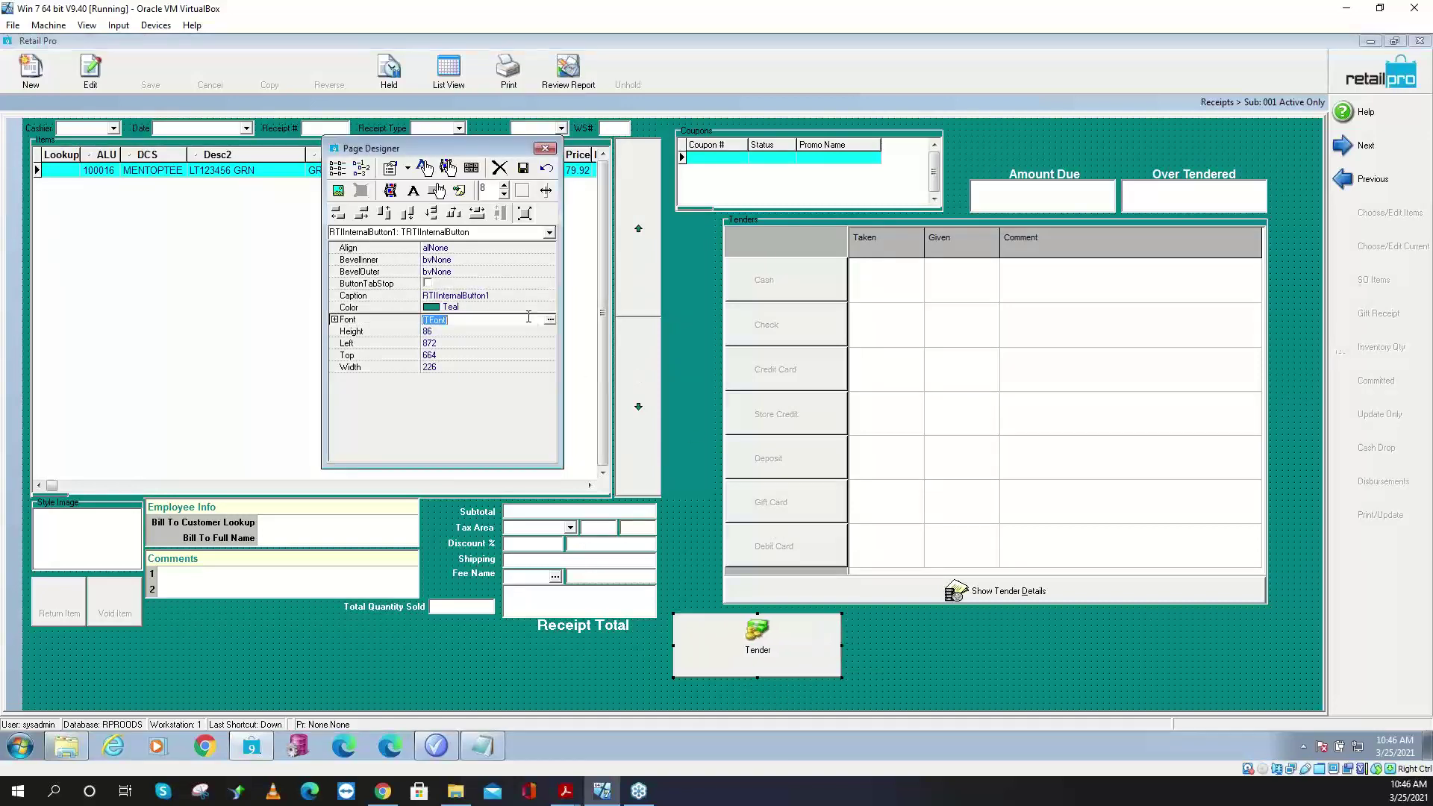
{"action": "left_click", "coordinate": [549, 320]}
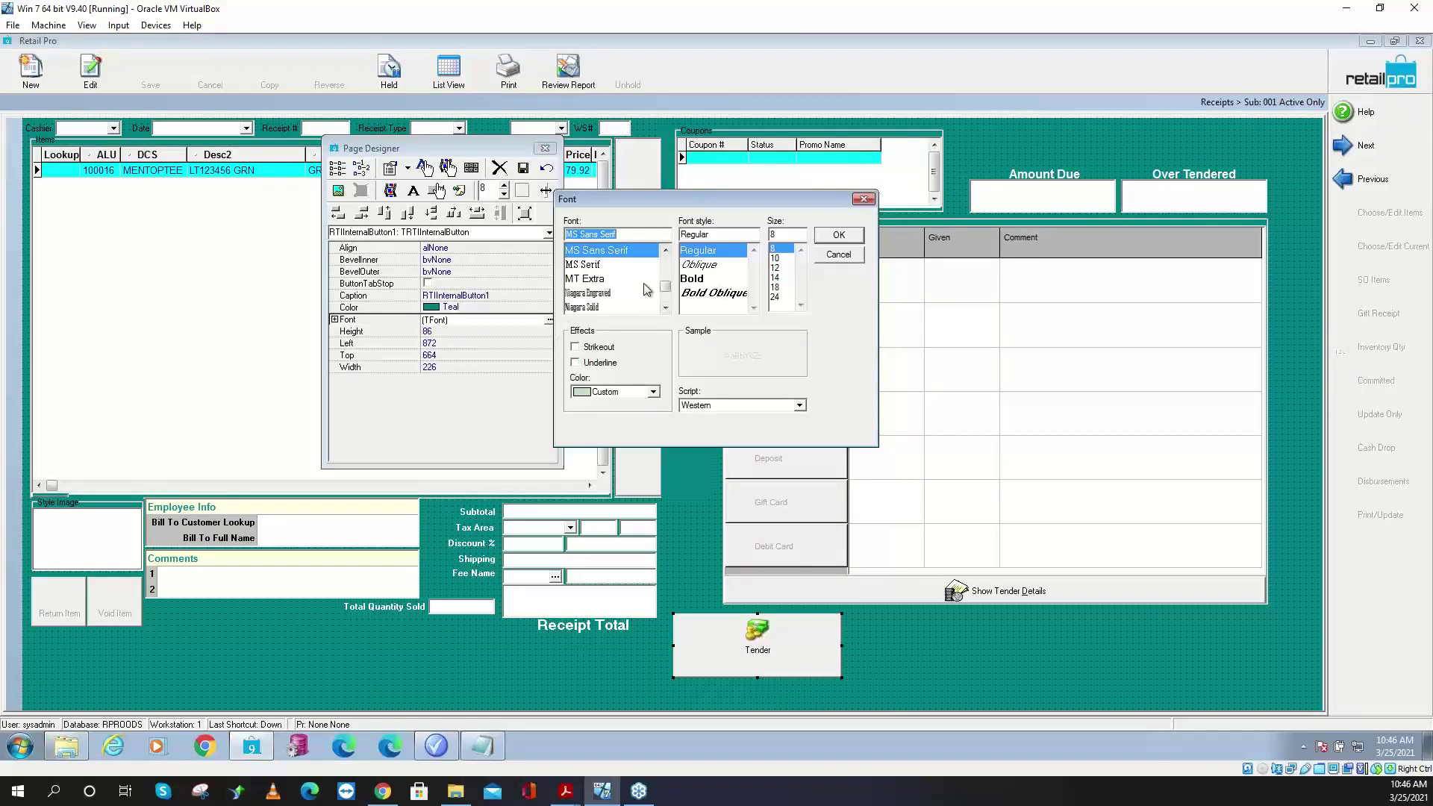
{"action": "type", "text": "a"}
{"action": "left_click", "coordinate": [601, 279]}
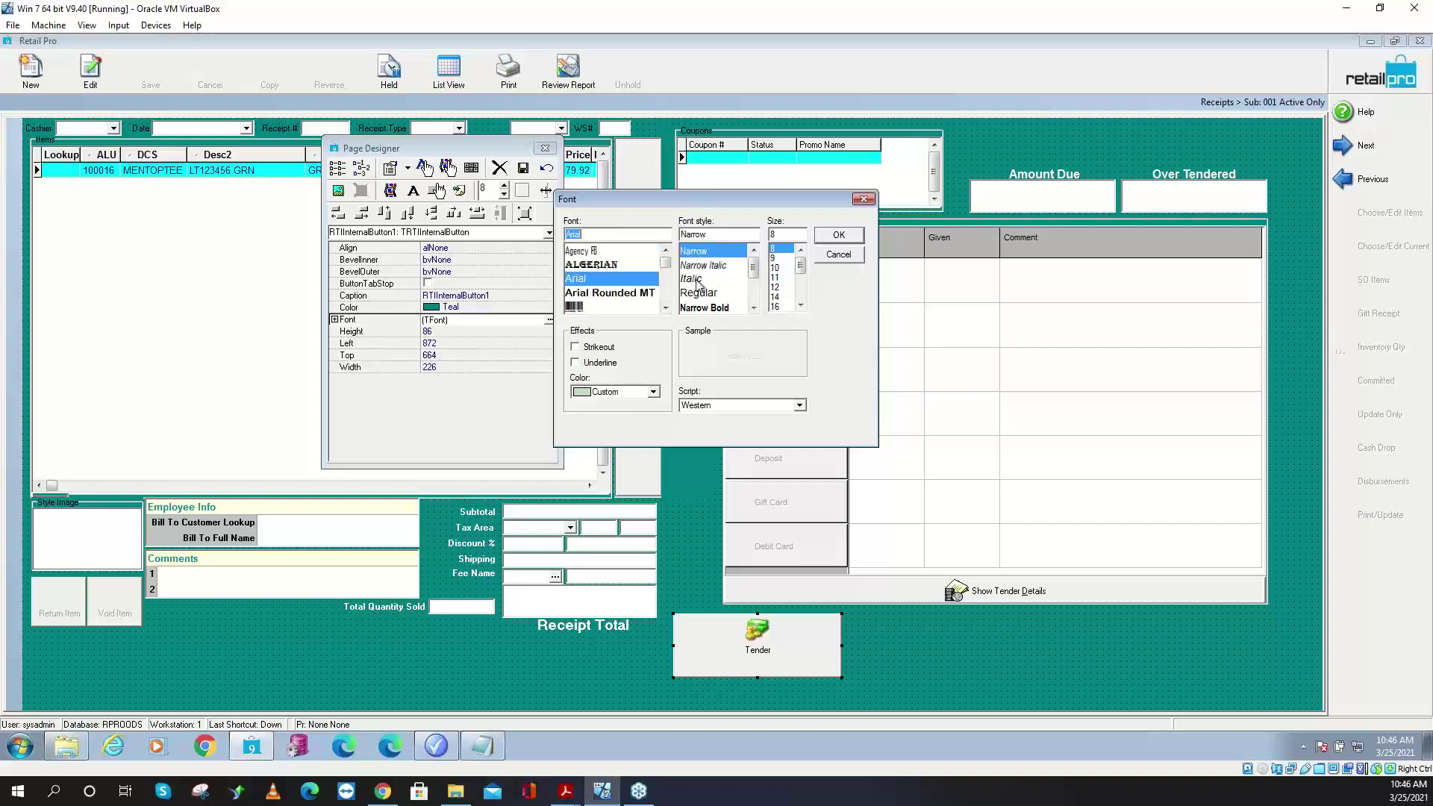
{"action": "scroll", "coordinate": [756, 299], "scroll_direction": "down", "scroll_amount": 2}
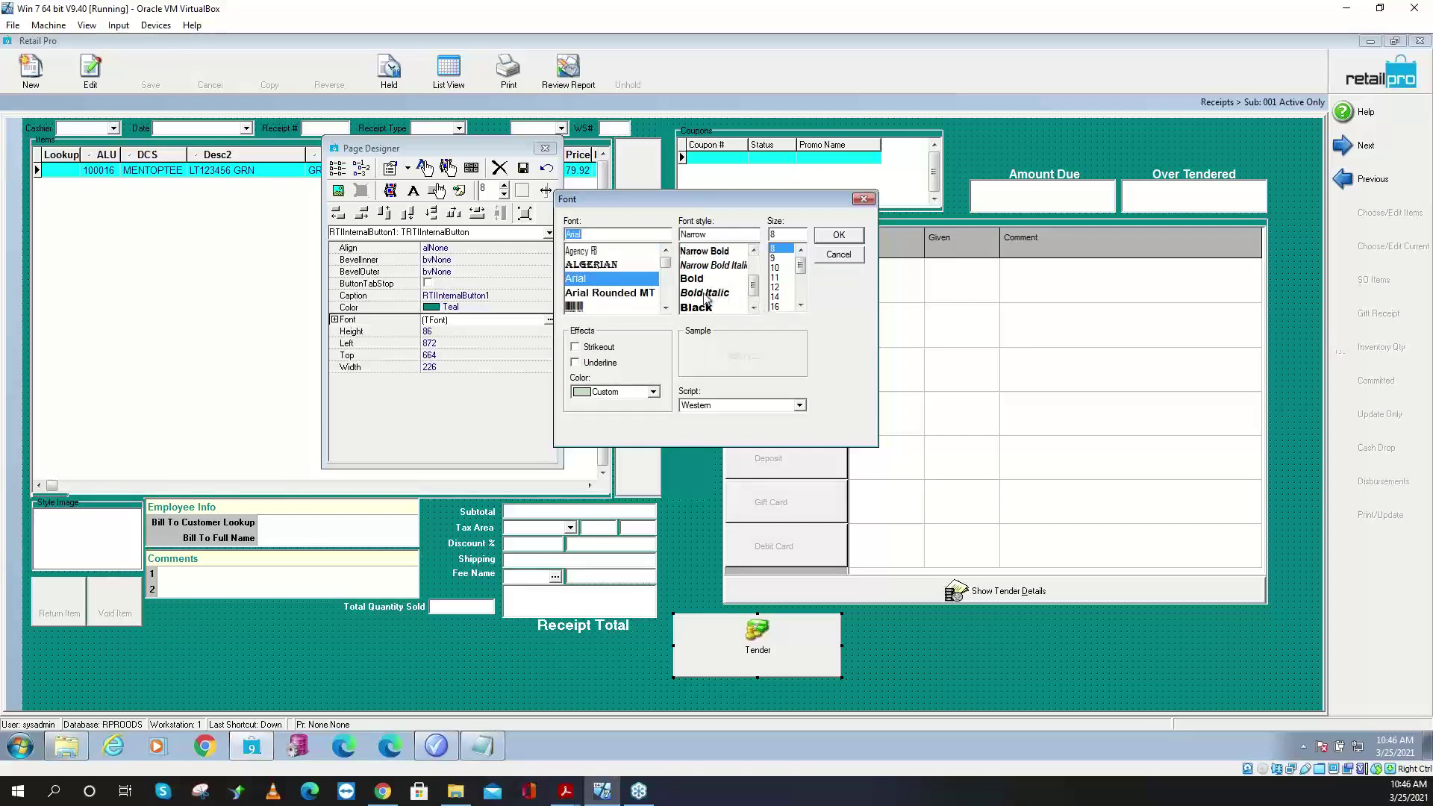
{"action": "left_click", "coordinate": [705, 280]}
{"action": "scroll", "coordinate": [784, 283], "scroll_direction": "down", "scroll_amount": 2}
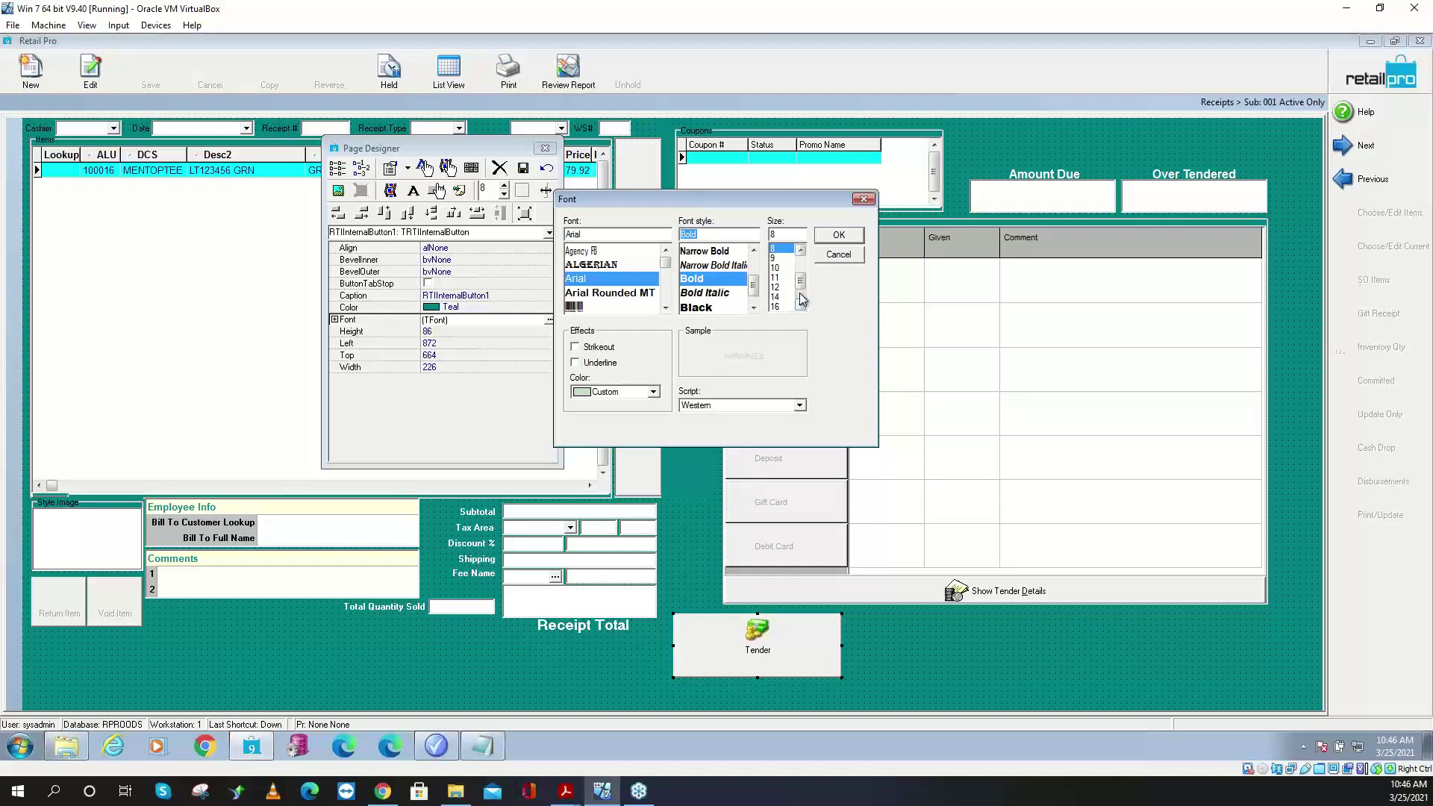
{"action": "left_click", "coordinate": [775, 278]}
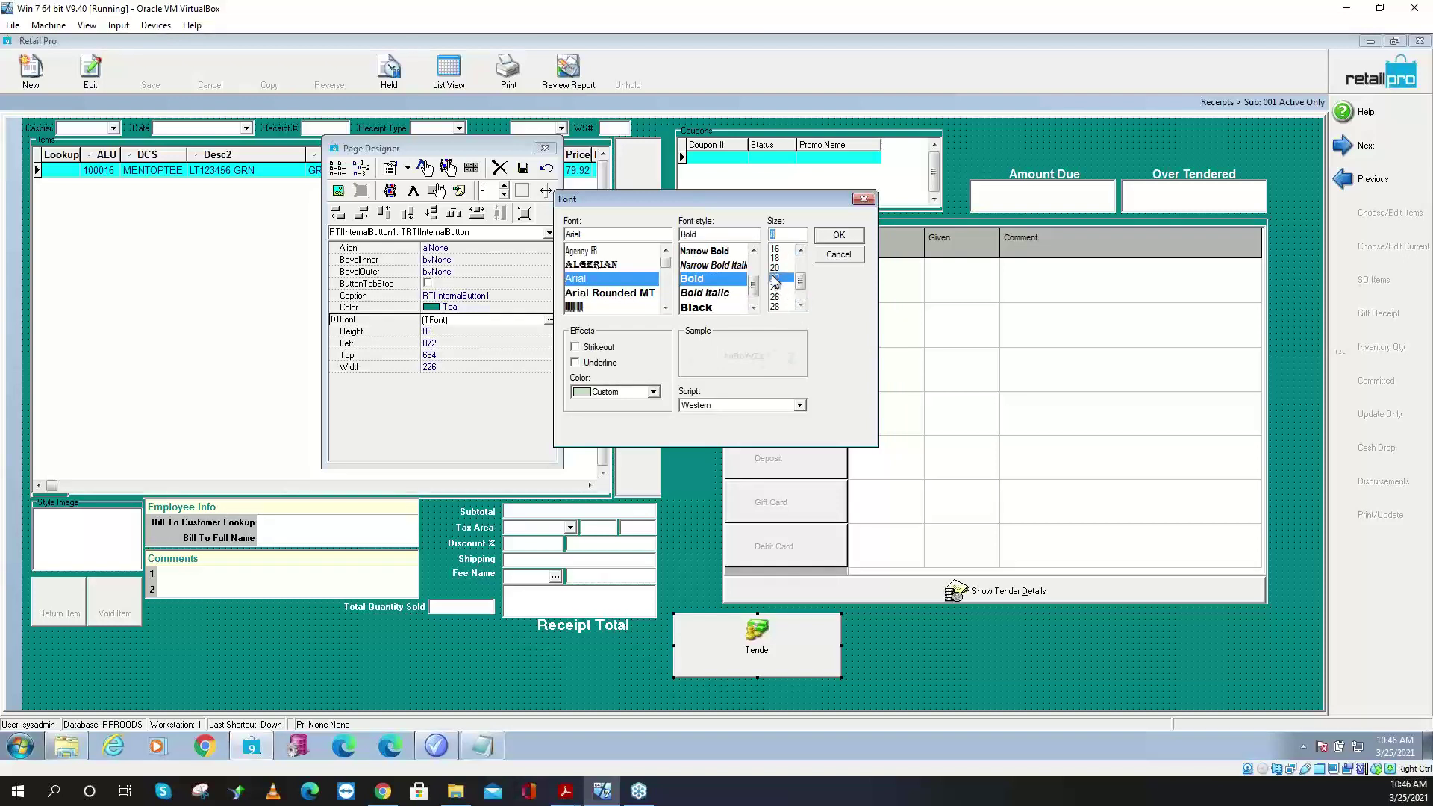
{"action": "left_click", "coordinate": [839, 237]}
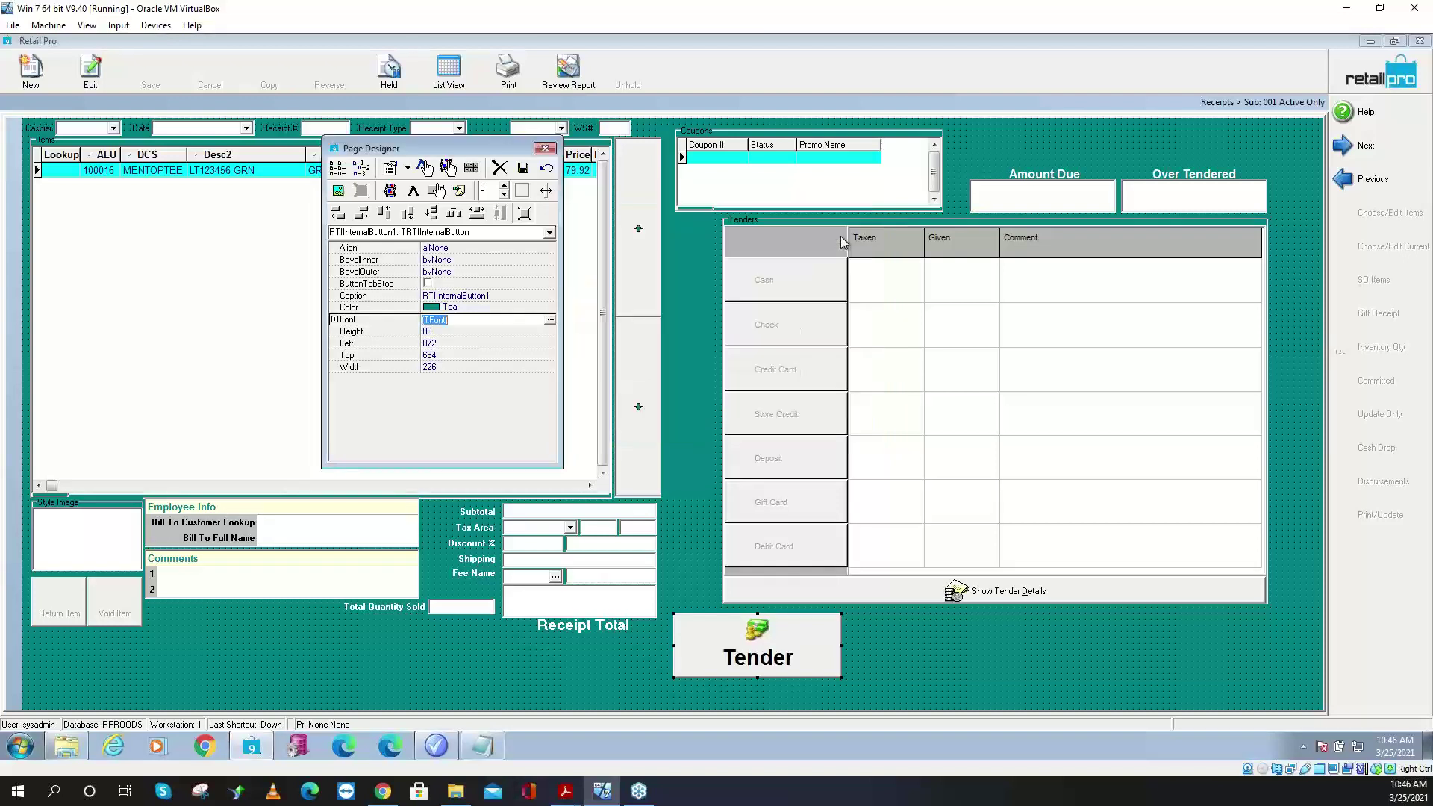
{"action": "left_click", "coordinate": [523, 168]}
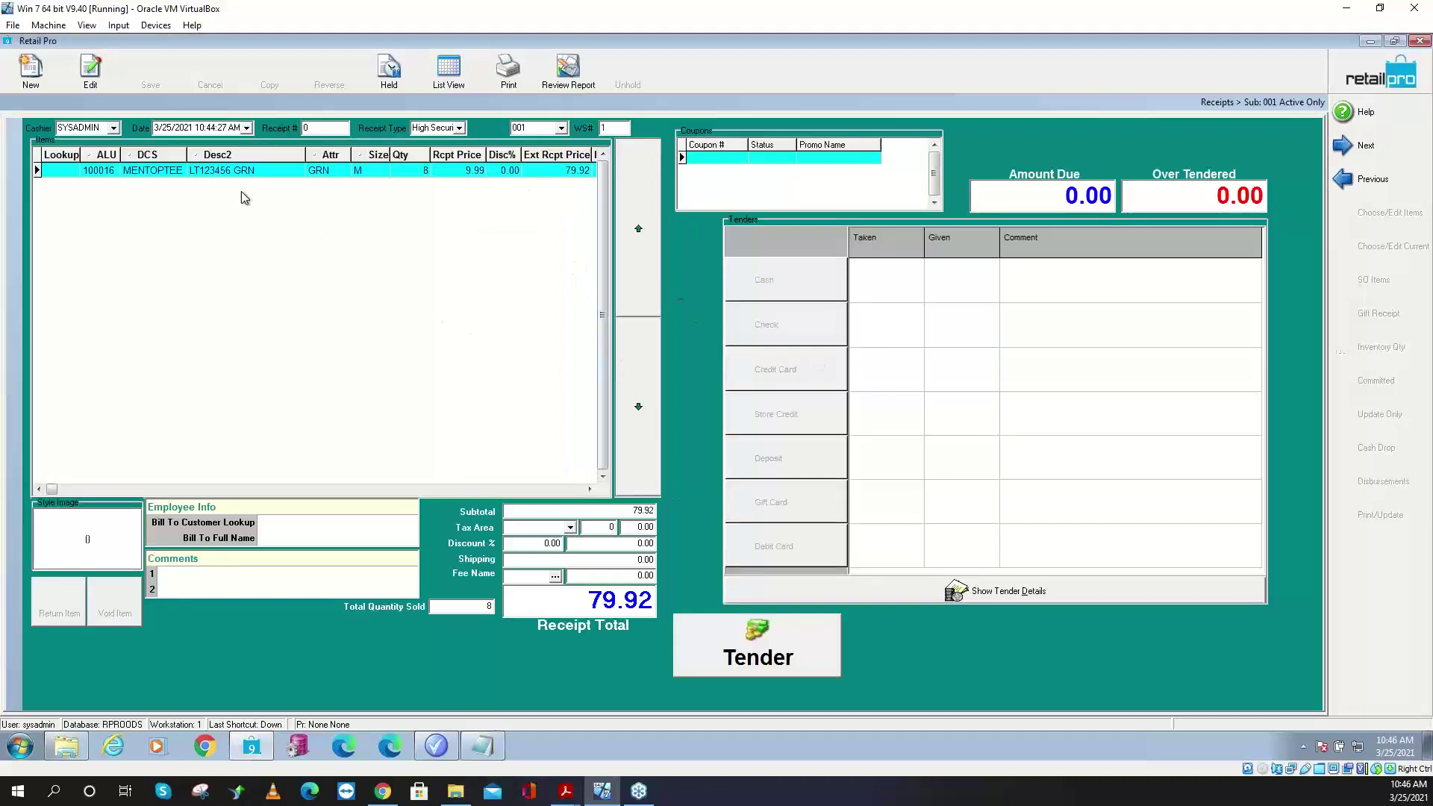
- Ring up 100016 at quantity 8 on a new receipt and tender: four at 9.99, four at 5.00, 59.96
{"action": "left_click", "coordinate": [30, 71]}
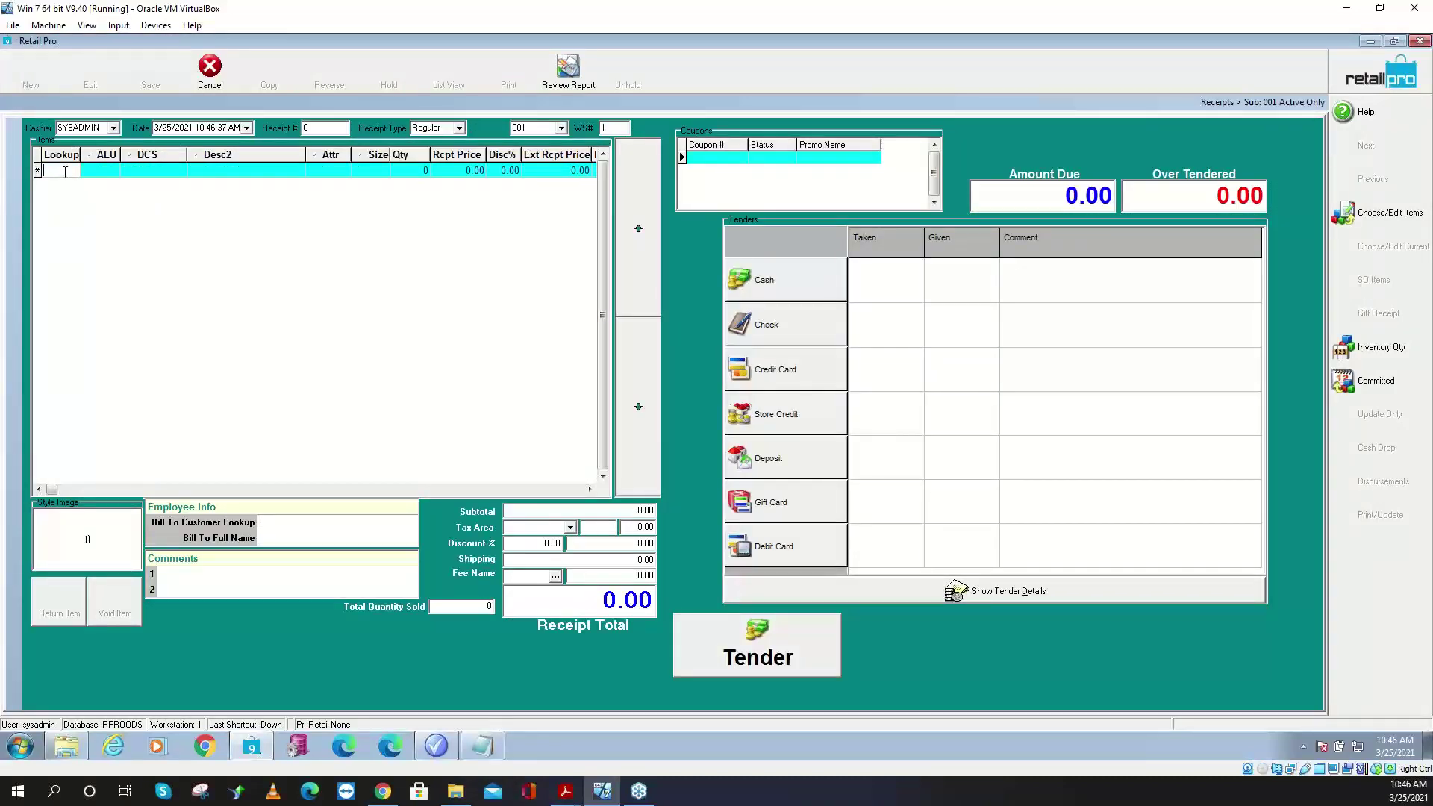
{"action": "type", "text": "100016"}
{"action": "key", "text": "Return"}
{"action": "left_click", "coordinate": [421, 170]}
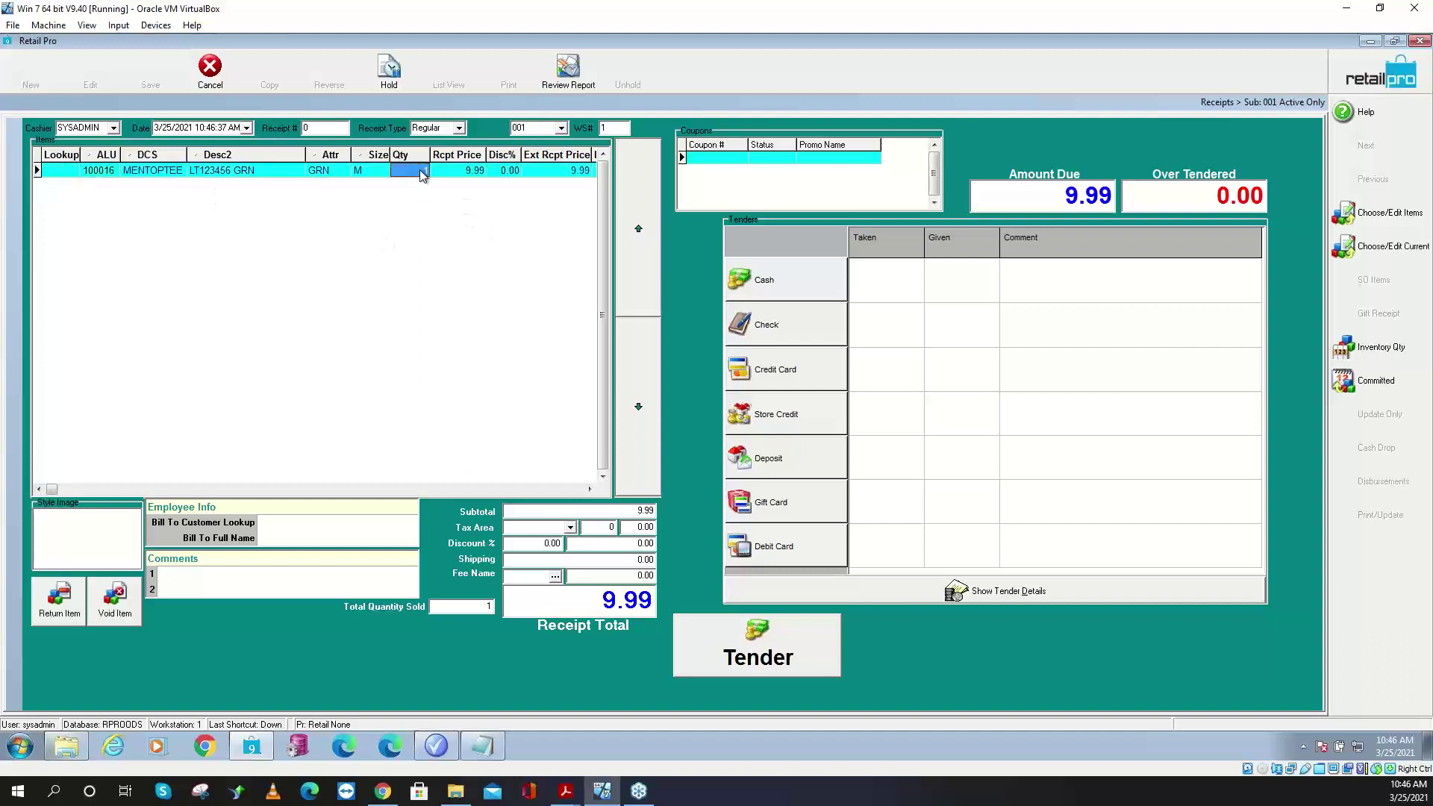
{"action": "type", "text": "8"}
{"action": "key", "text": "Tab"}
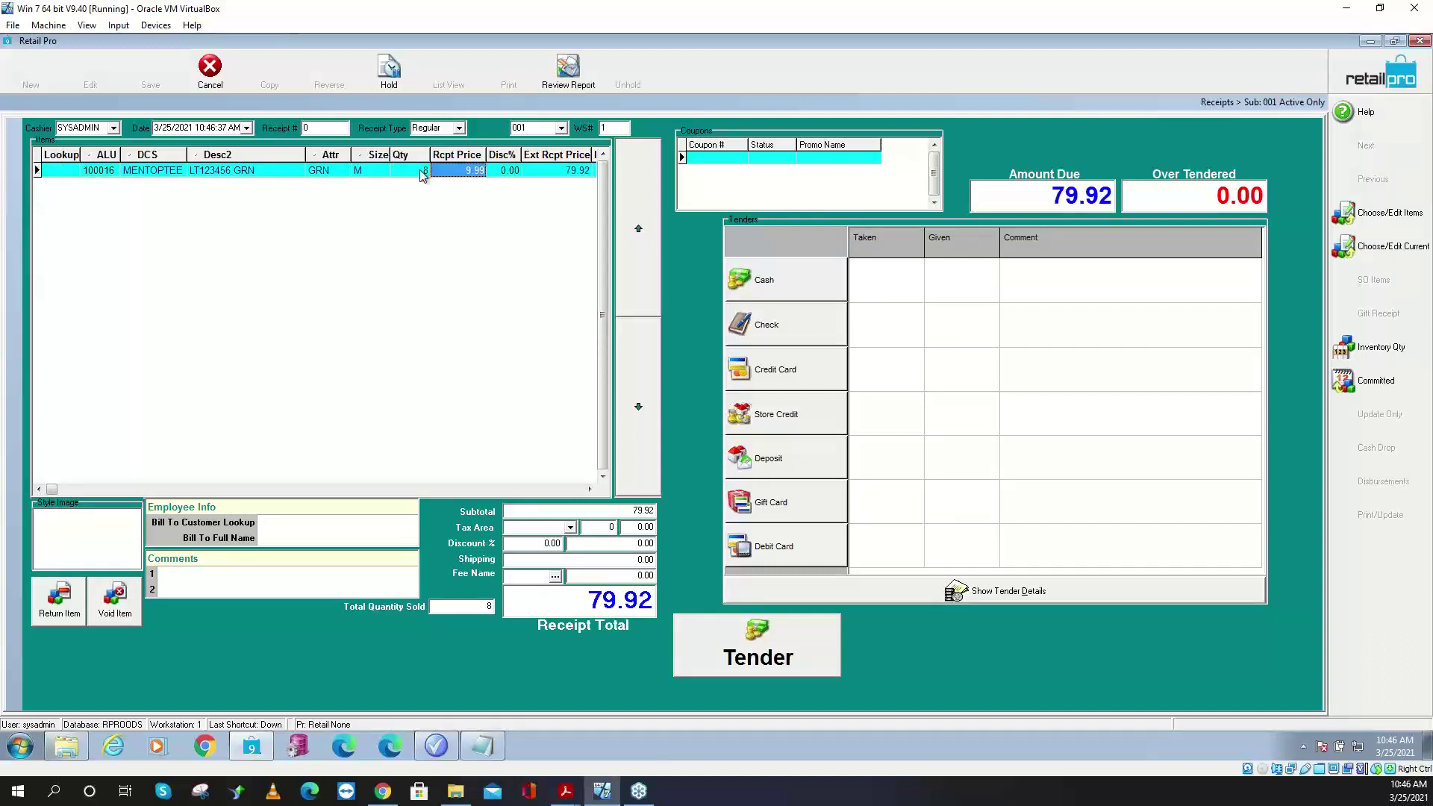
{"action": "left_click", "coordinate": [758, 654]}
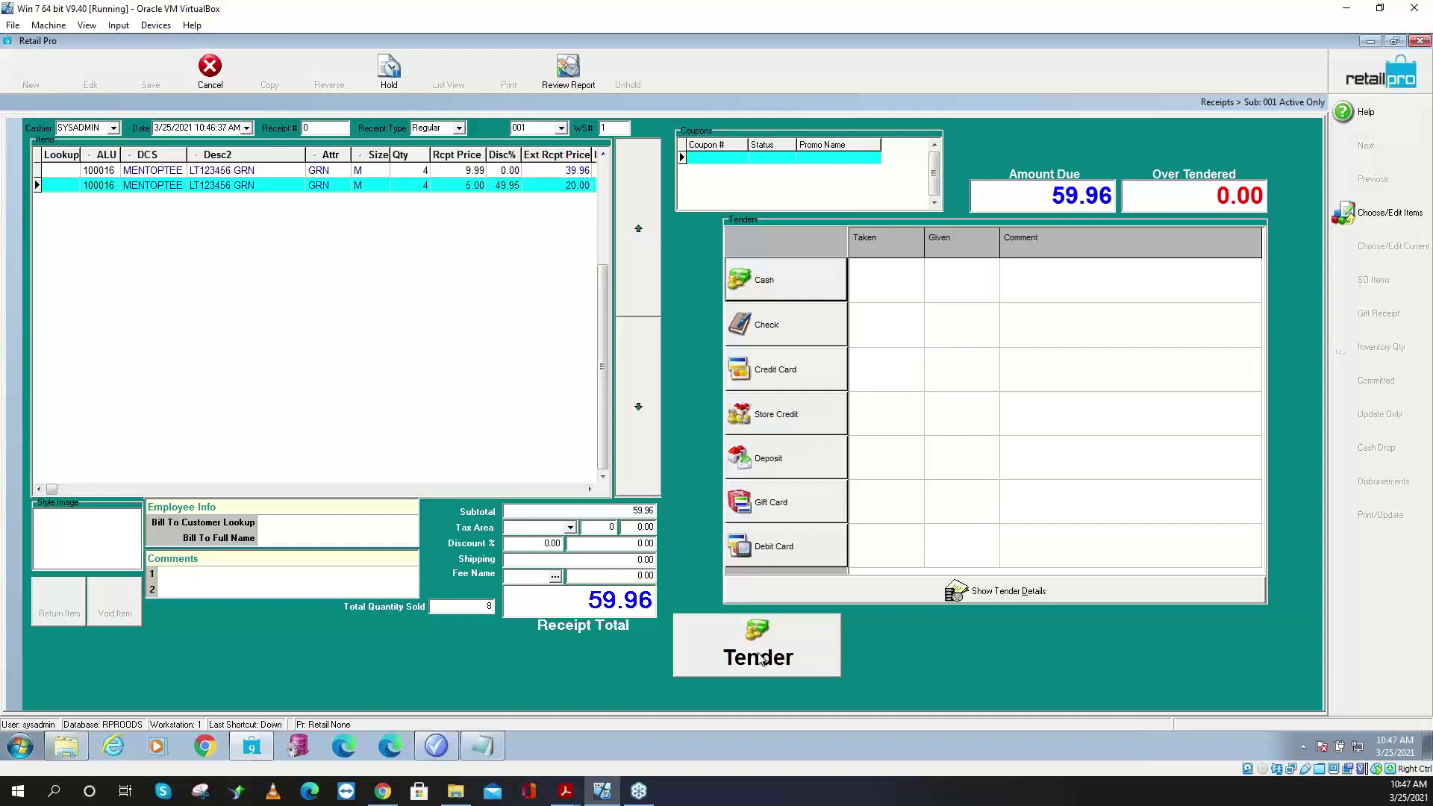
- Discard the receipt and log back on
{"action": "left_click", "coordinate": [212, 80]}
{"action": "left_click", "coordinate": [673, 412]}
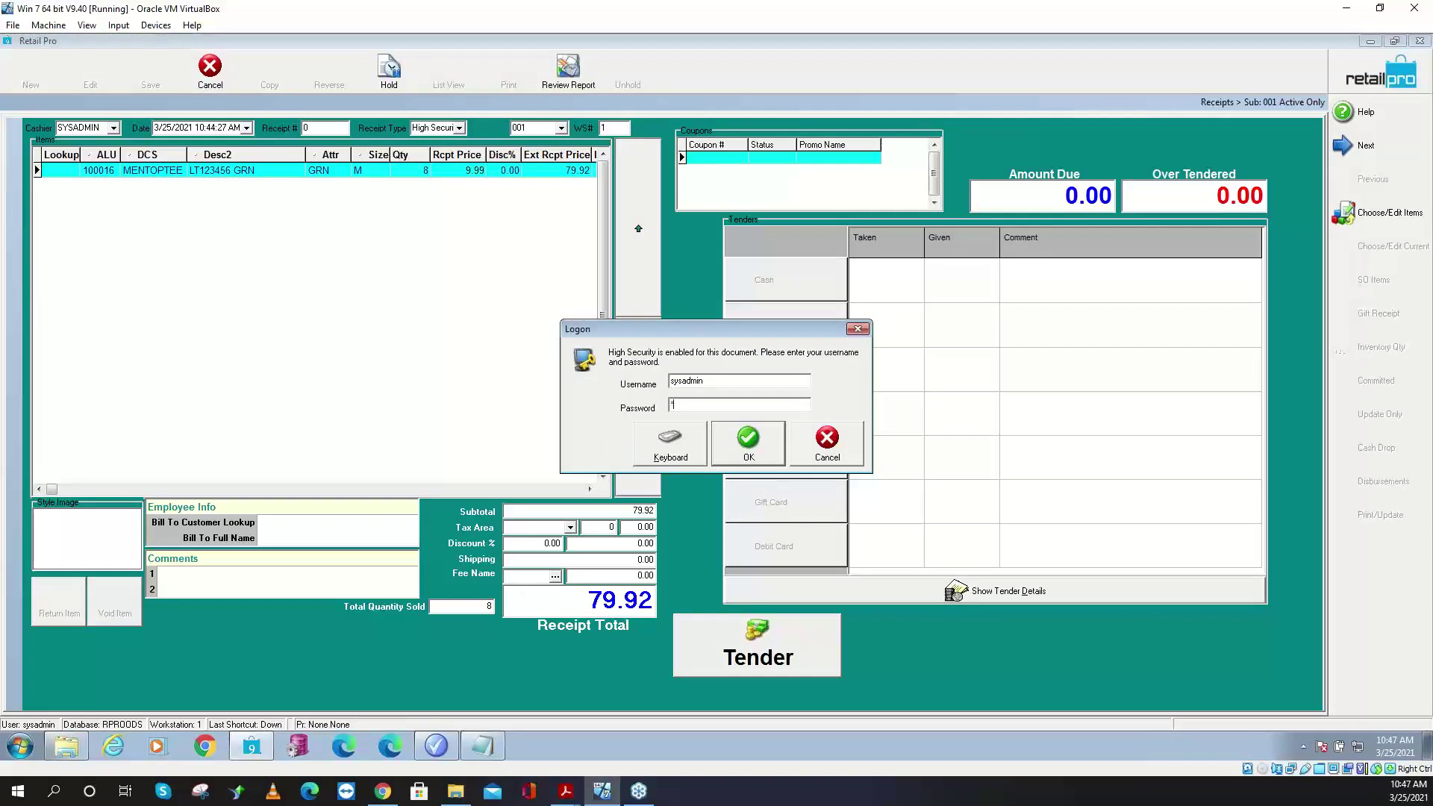
{"action": "type", "text": "sysadmin"}
{"action": "key", "text": "Return"}
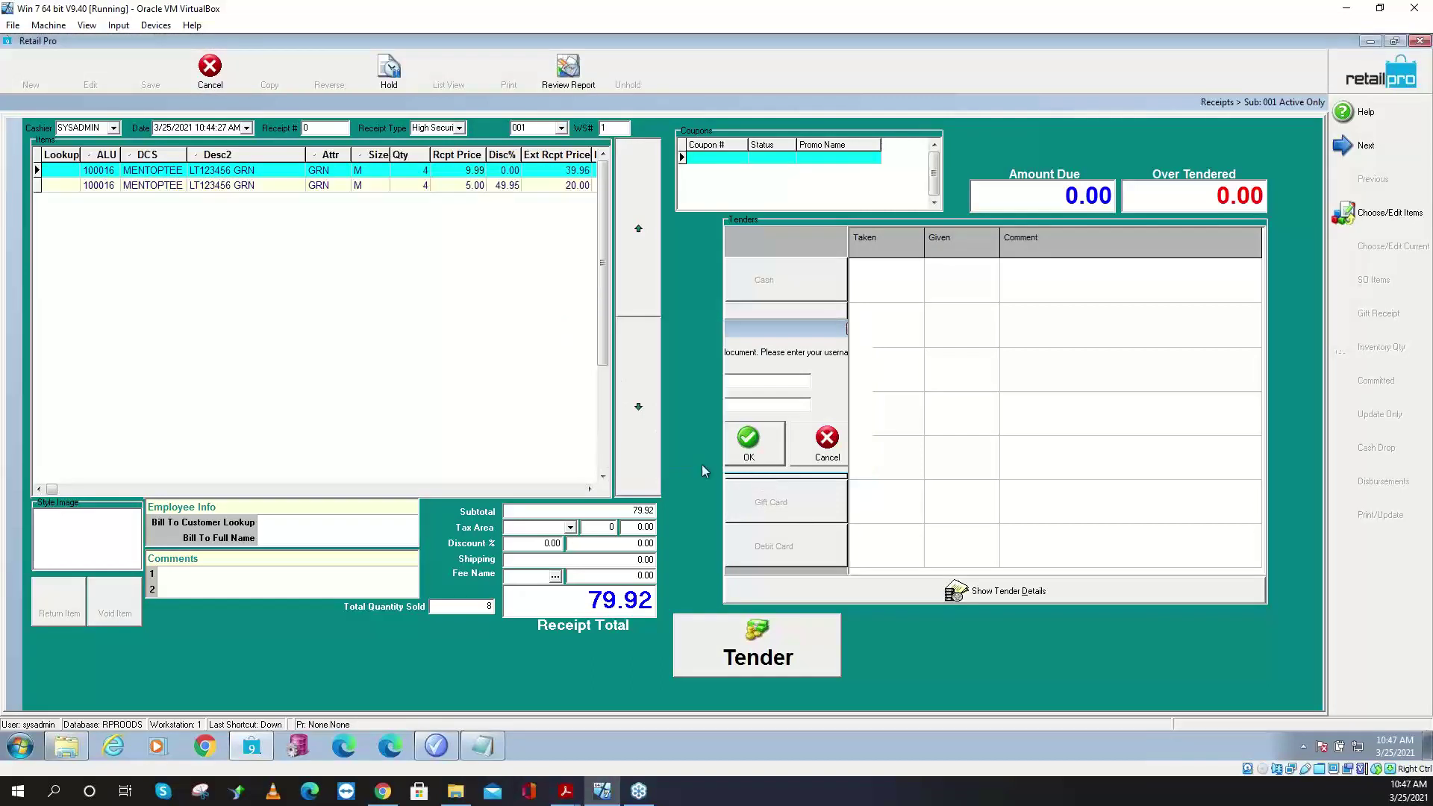
- Start a new receipt with three 100016 items at 9.99, 29.97 due, after checking the item record
{"action": "left_click", "coordinate": [69, 174]}
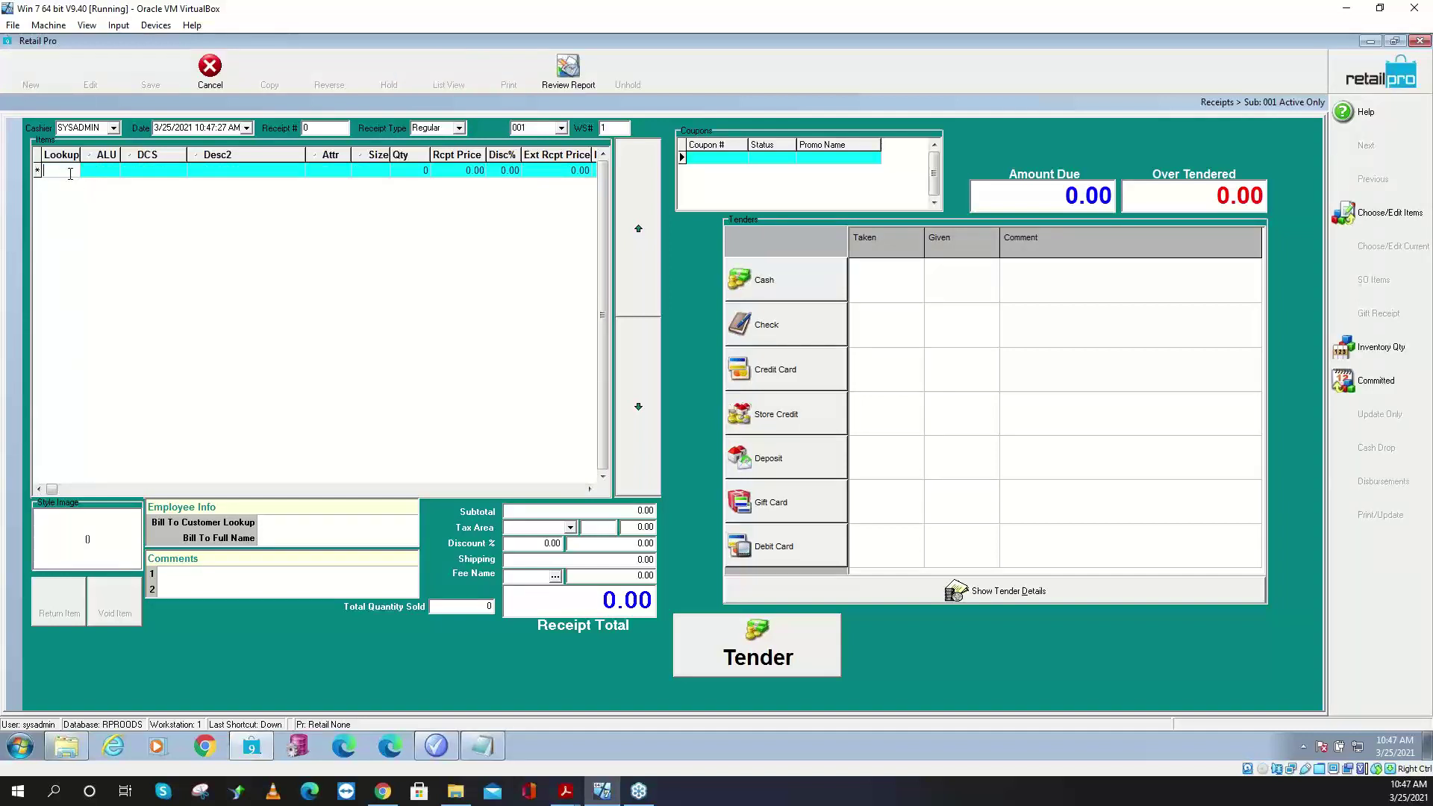
{"action": "type", "text": "100015"}
{"action": "key", "text": "Return"}
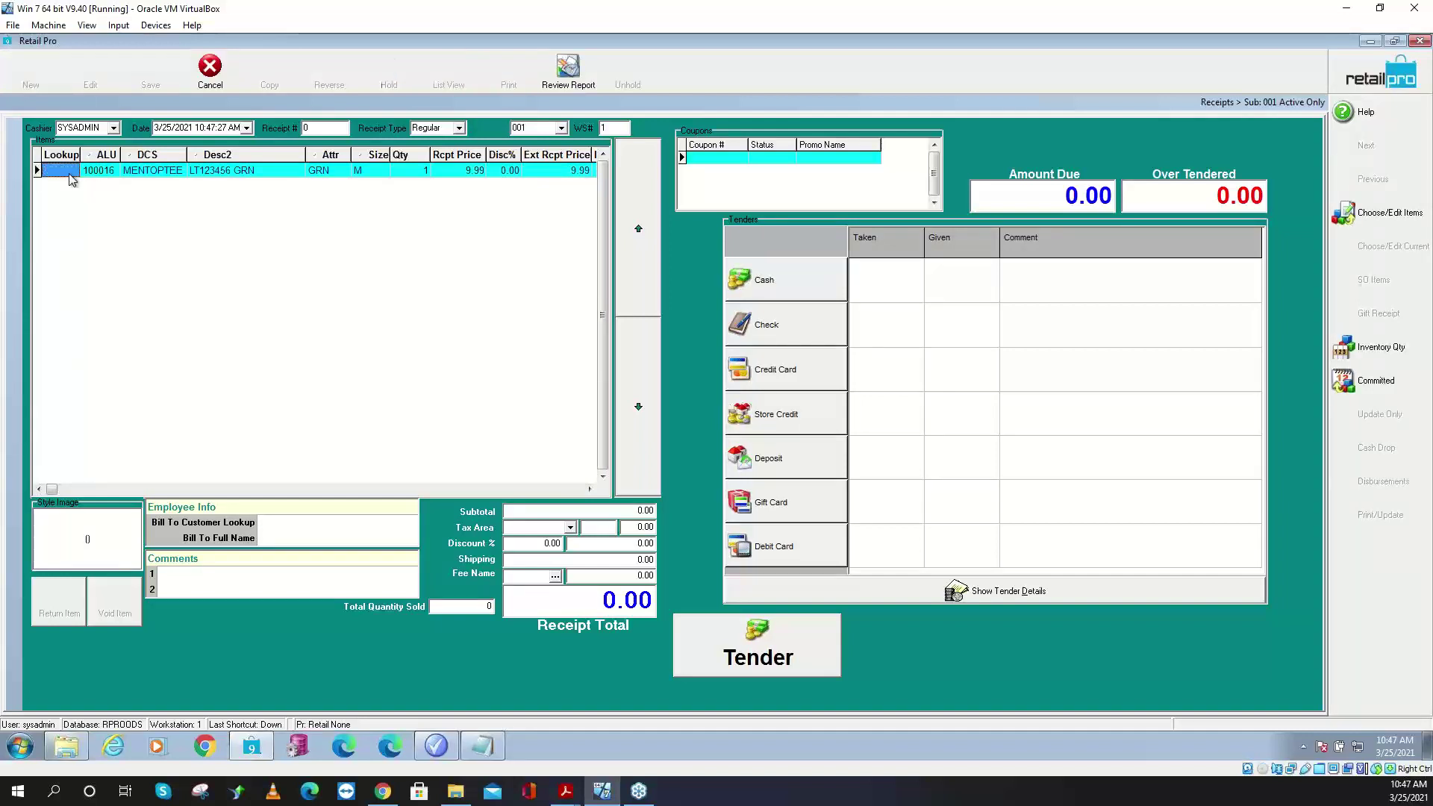
{"action": "type", "text": "100016"}
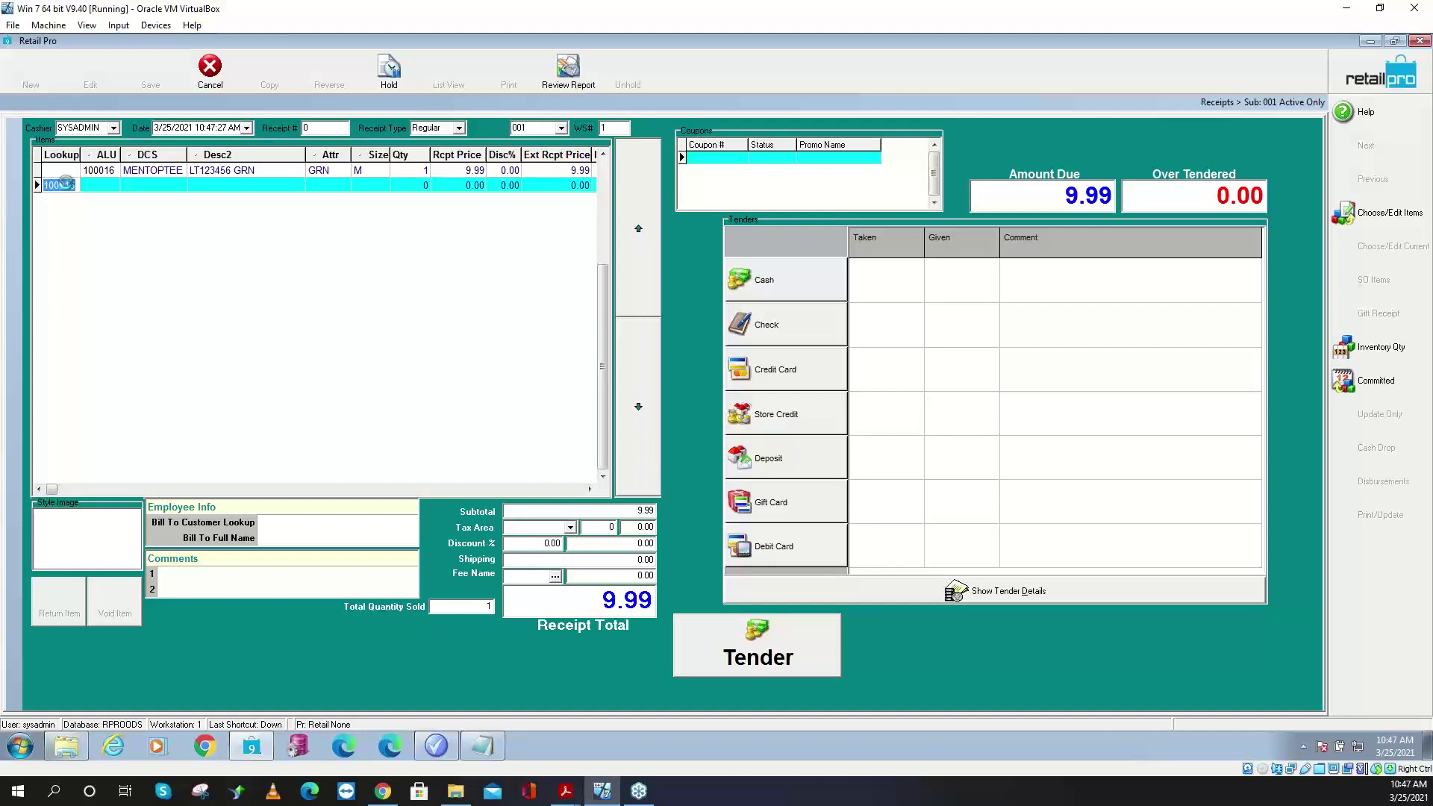
{"action": "key", "text": "Return"}
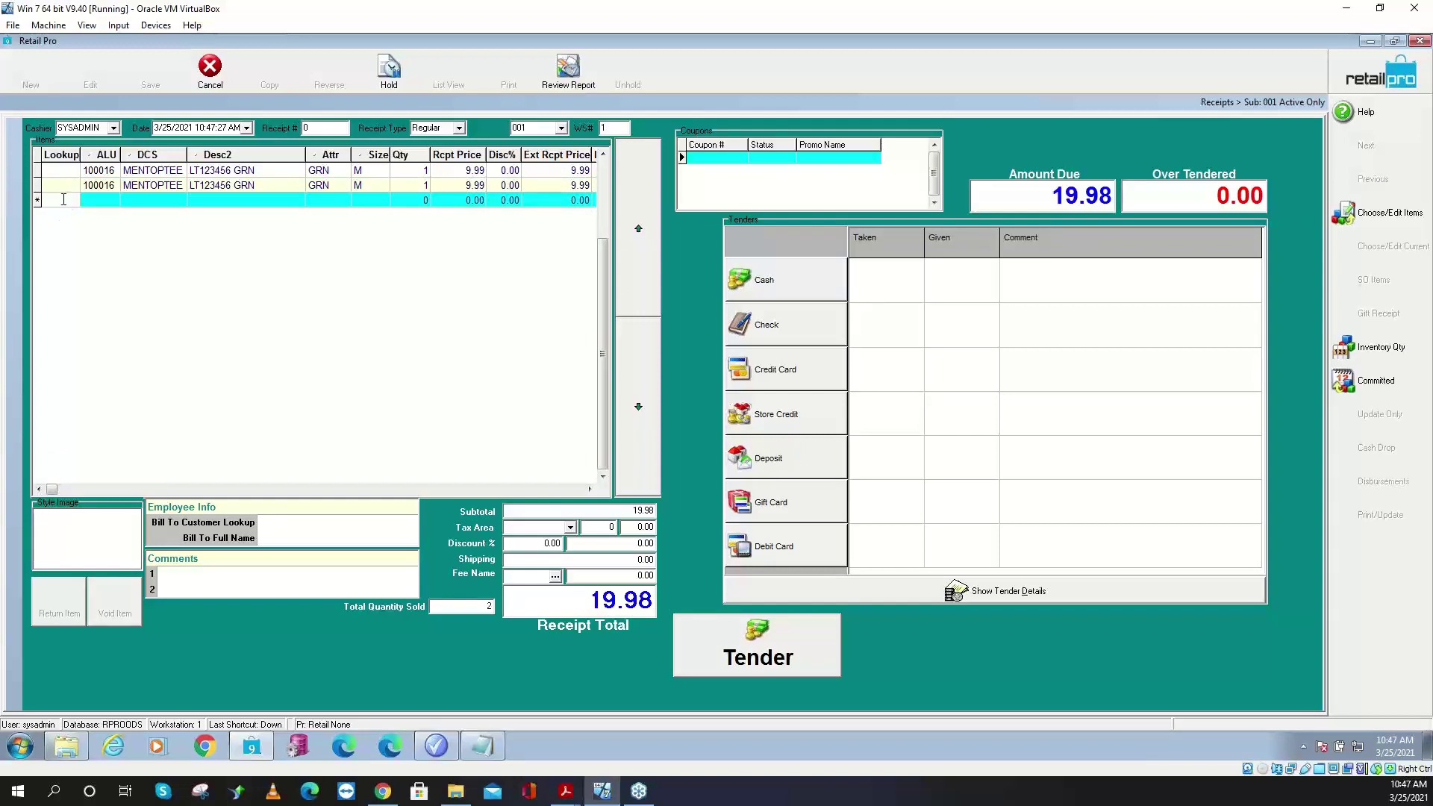
{"action": "type", "text": "100016"}
{"action": "key", "text": "Return"}
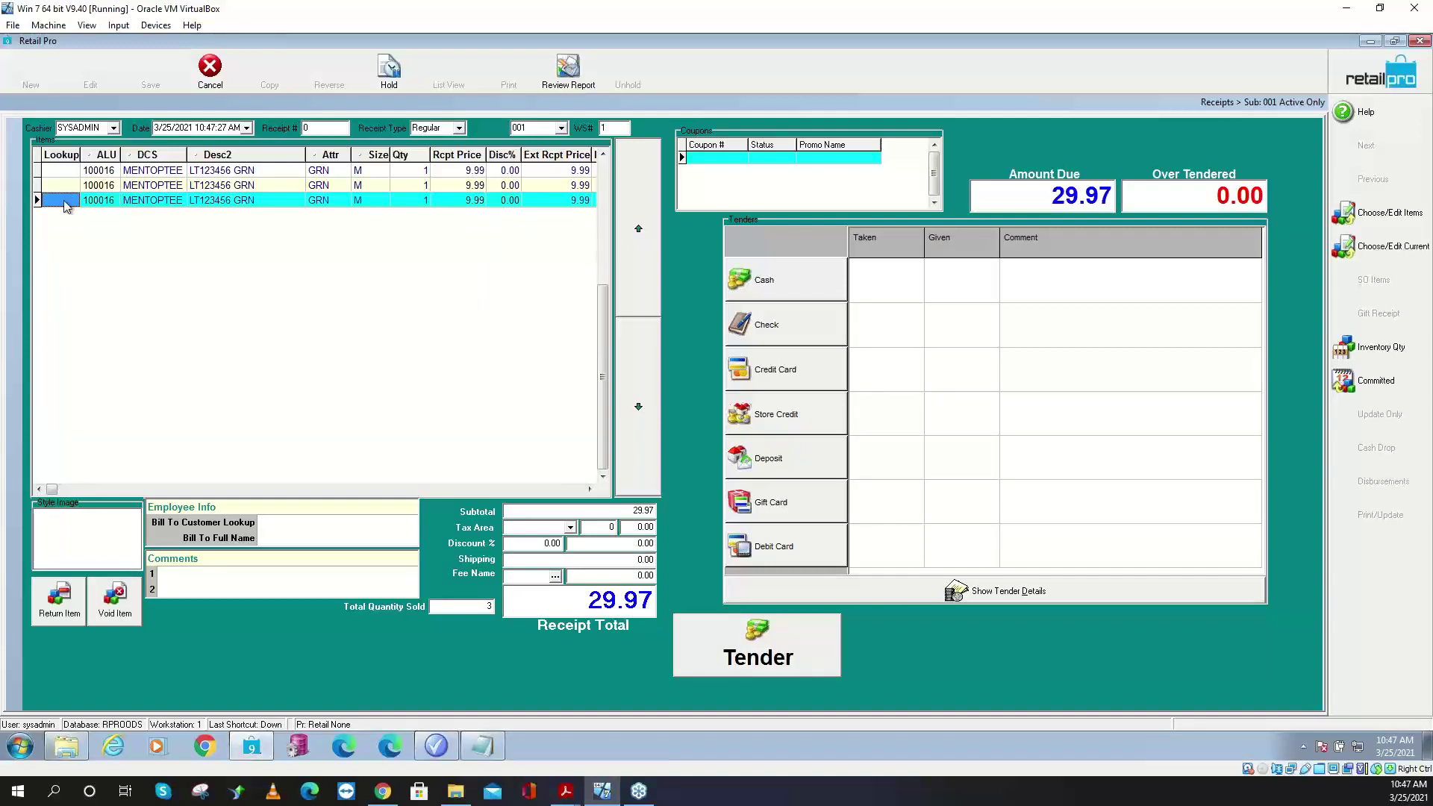
{"action": "left_click", "coordinate": [1381, 249]}
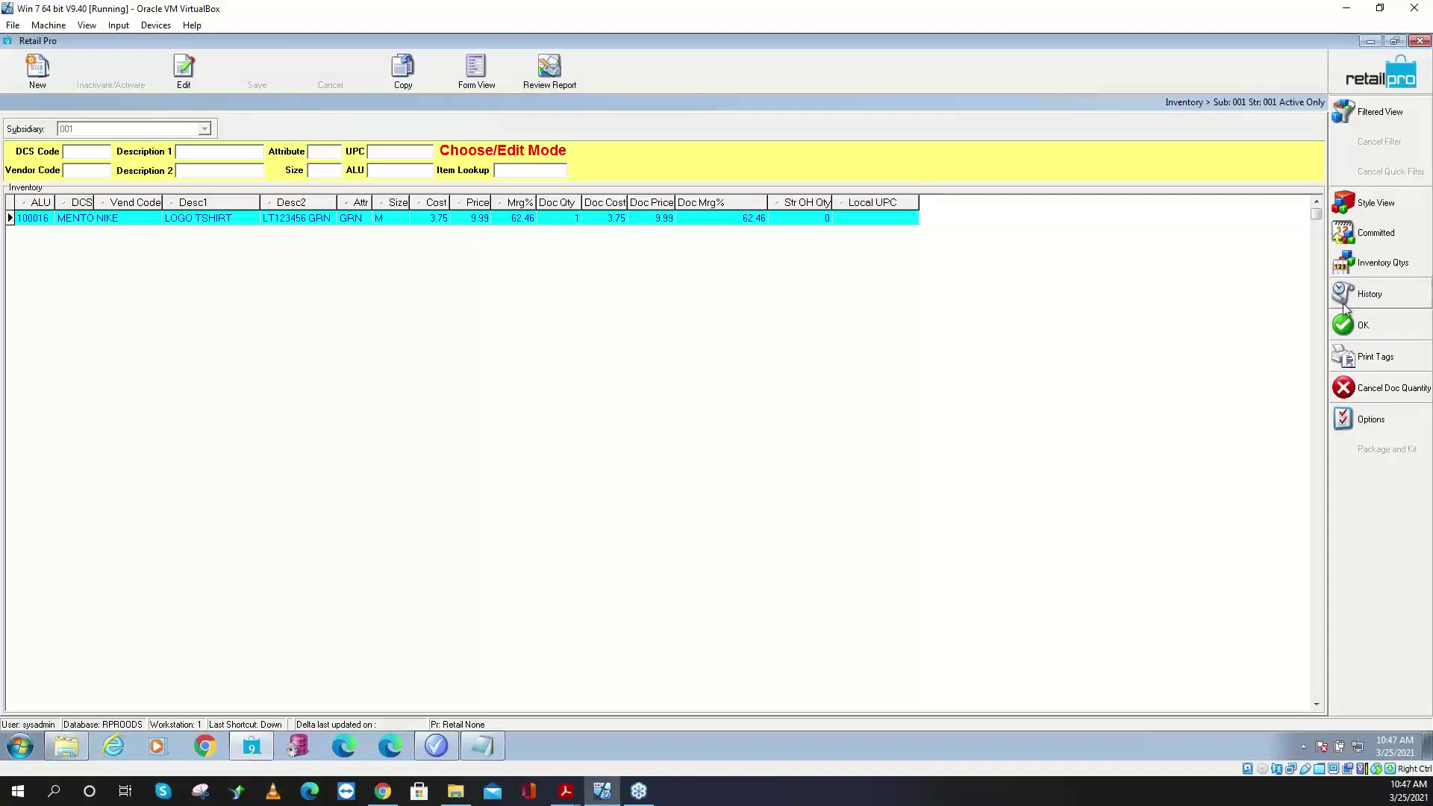
{"action": "left_click", "coordinate": [1358, 323]}
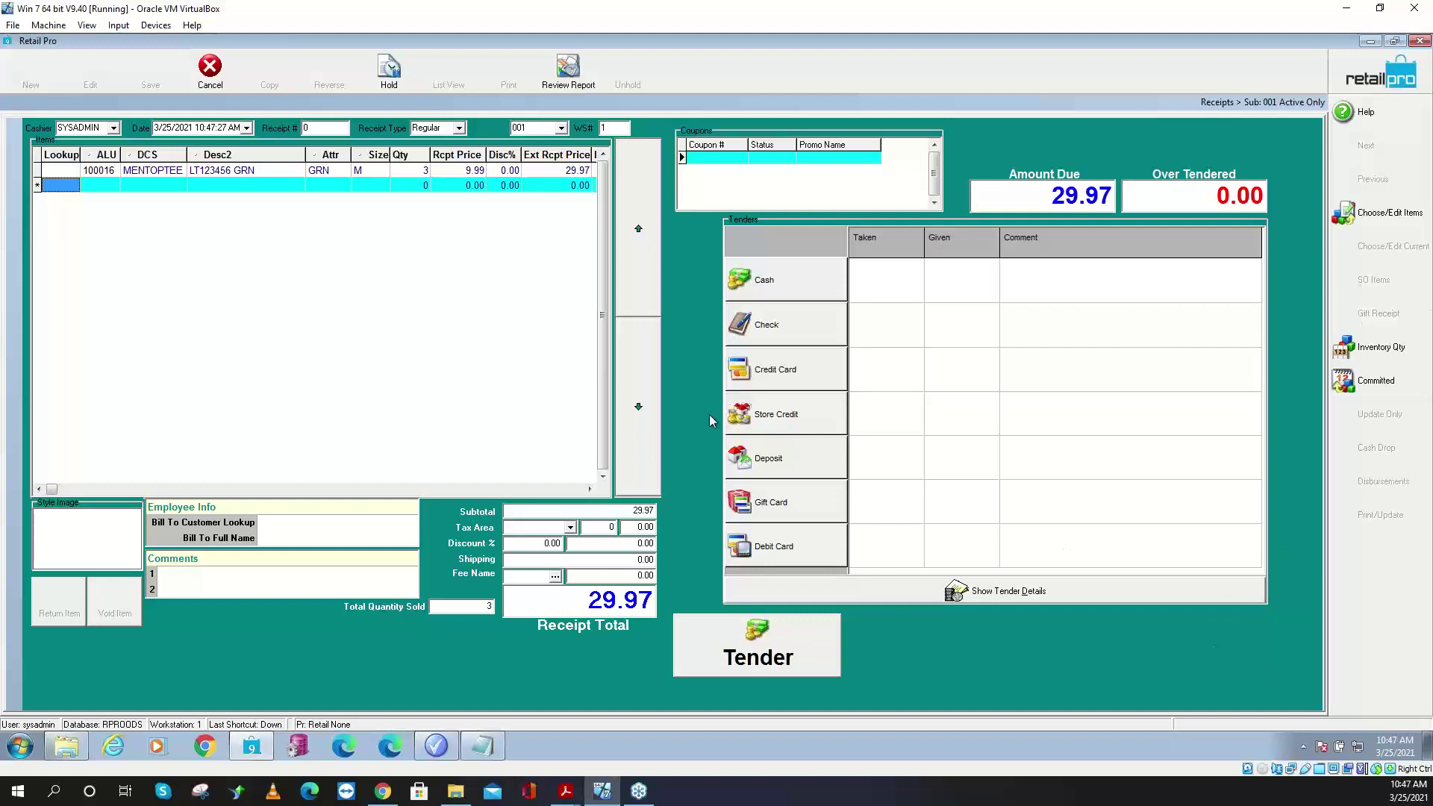
- Tender to apply promotions, one item at 5.00 for 24.98 total, then minimize Retail Pro
{"action": "left_click", "coordinate": [771, 638]}
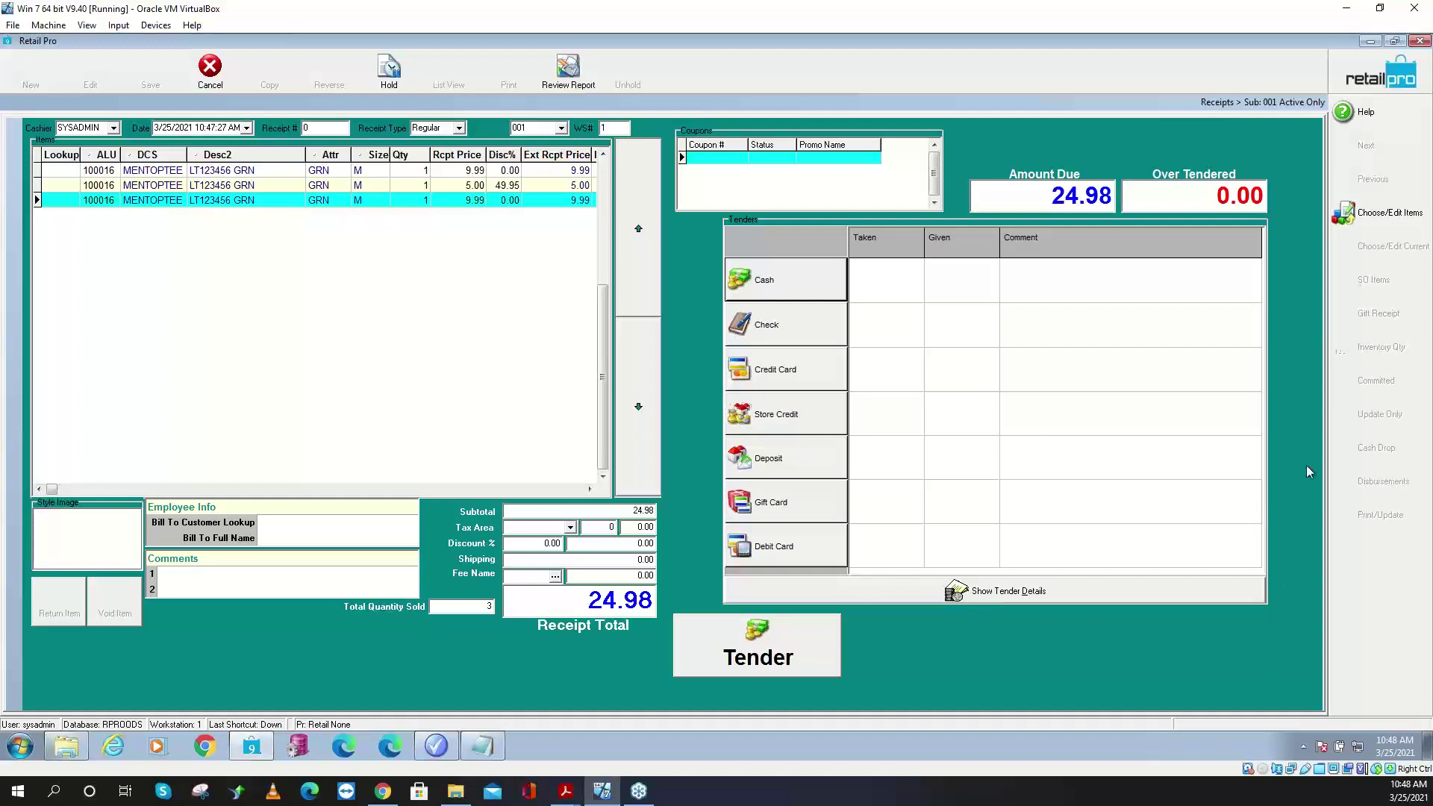
{"action": "left_click", "coordinate": [1370, 41]}
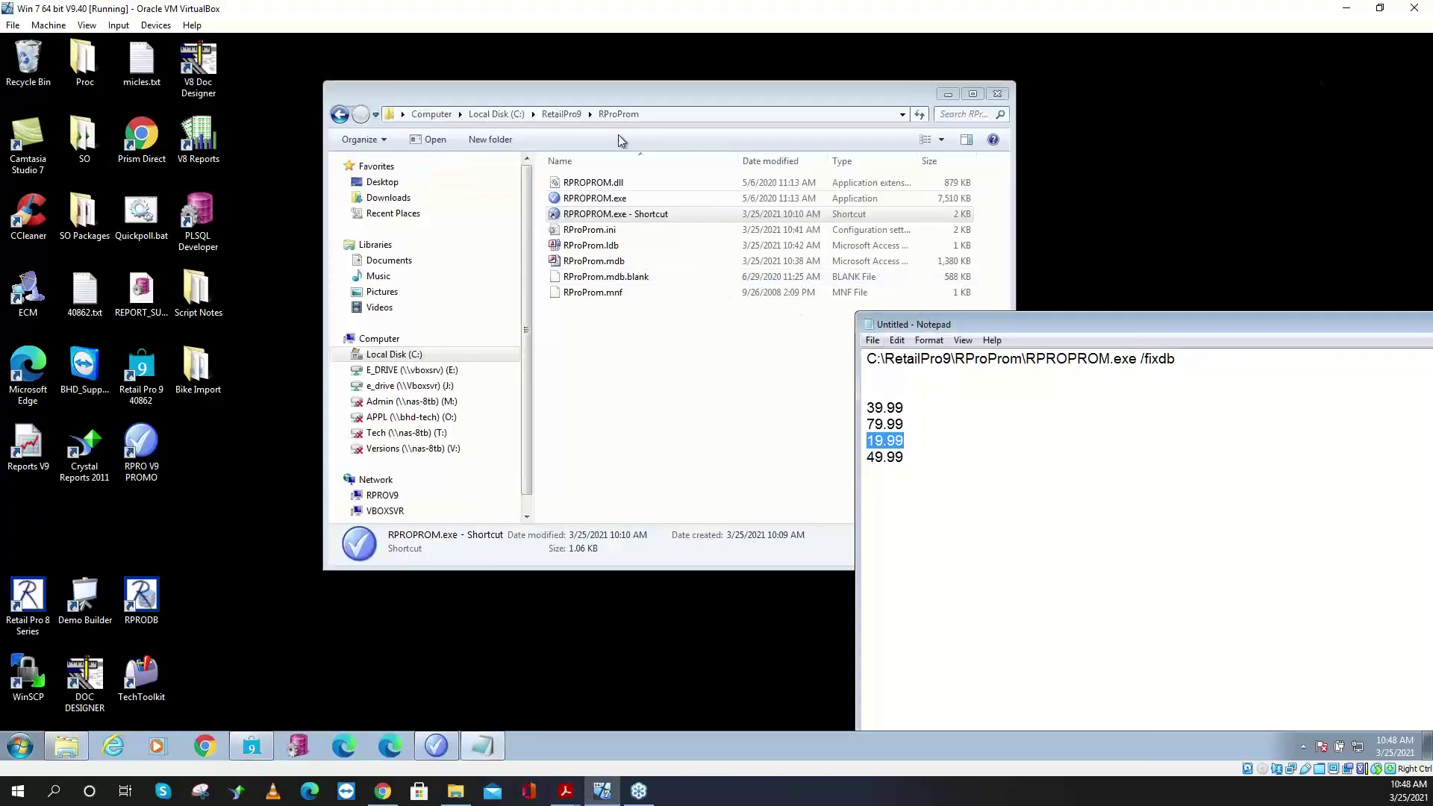
- Check RProProm.mdb in the C:\RetailPro9\RProProm folder and launch Enterprise Communication Manager
{"action": "left_click_drag", "start_coordinate": [610, 105], "coordinate": [430, 96]}
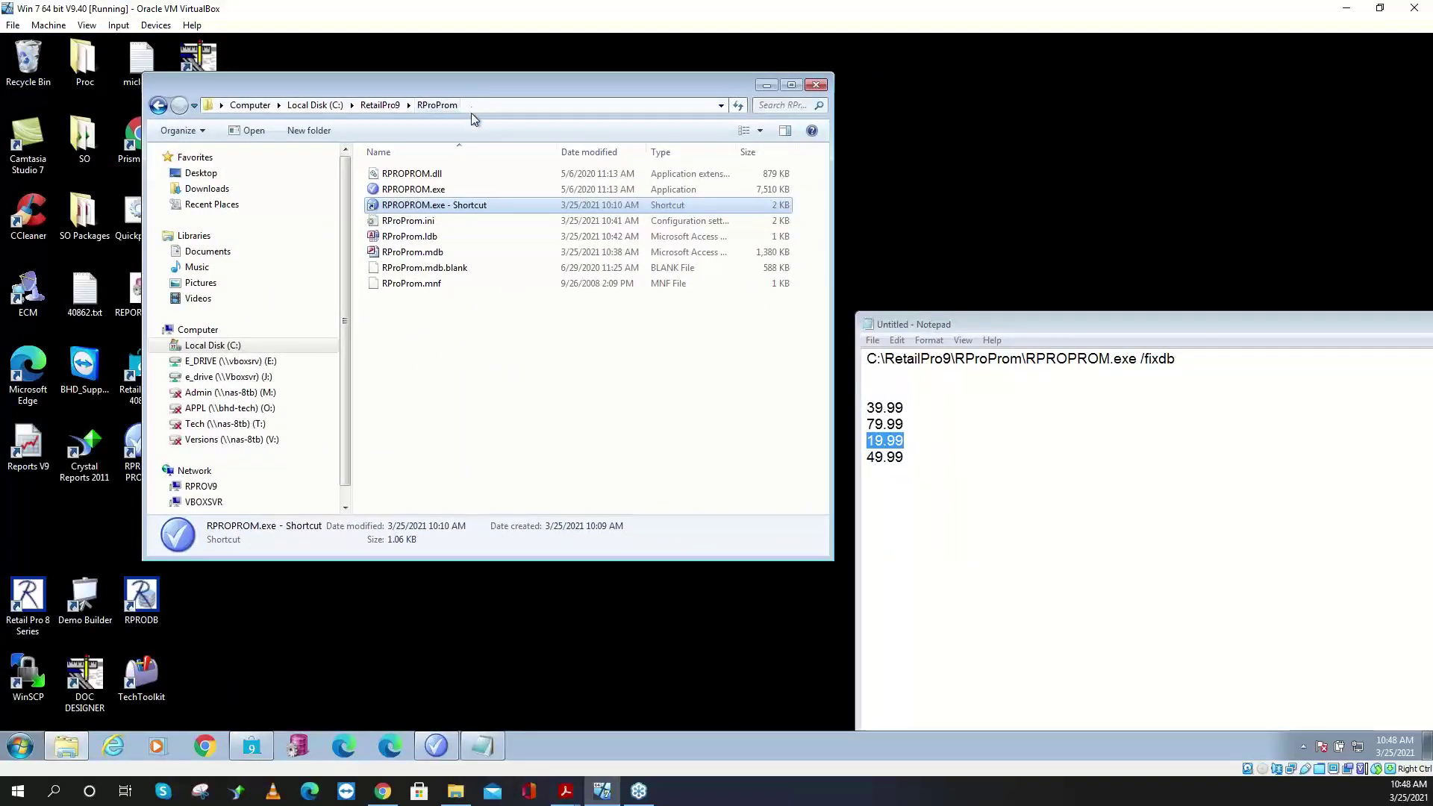
{"action": "left_click", "coordinate": [440, 251]}
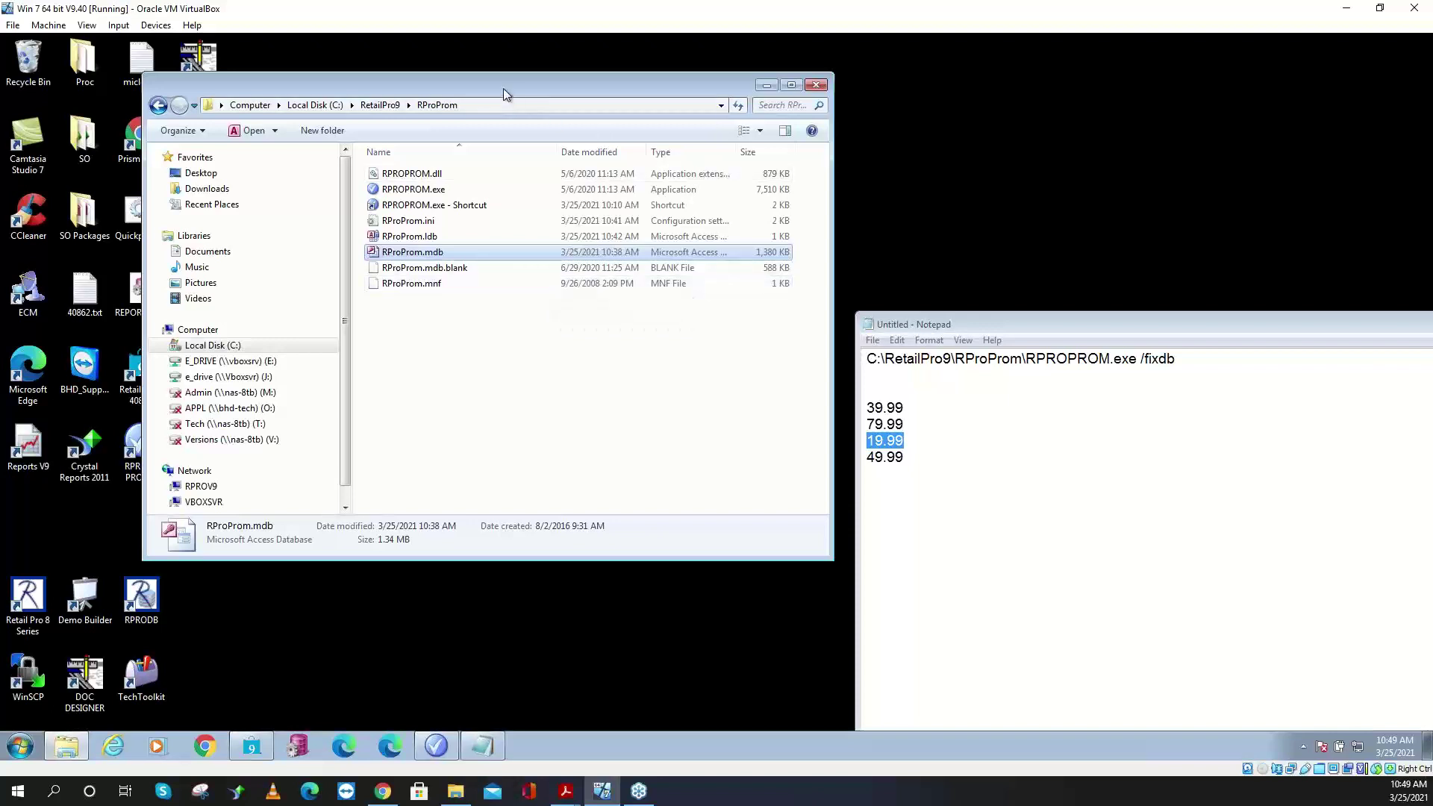
{"action": "left_click_drag", "start_coordinate": [503, 89], "coordinate": [808, 82]}
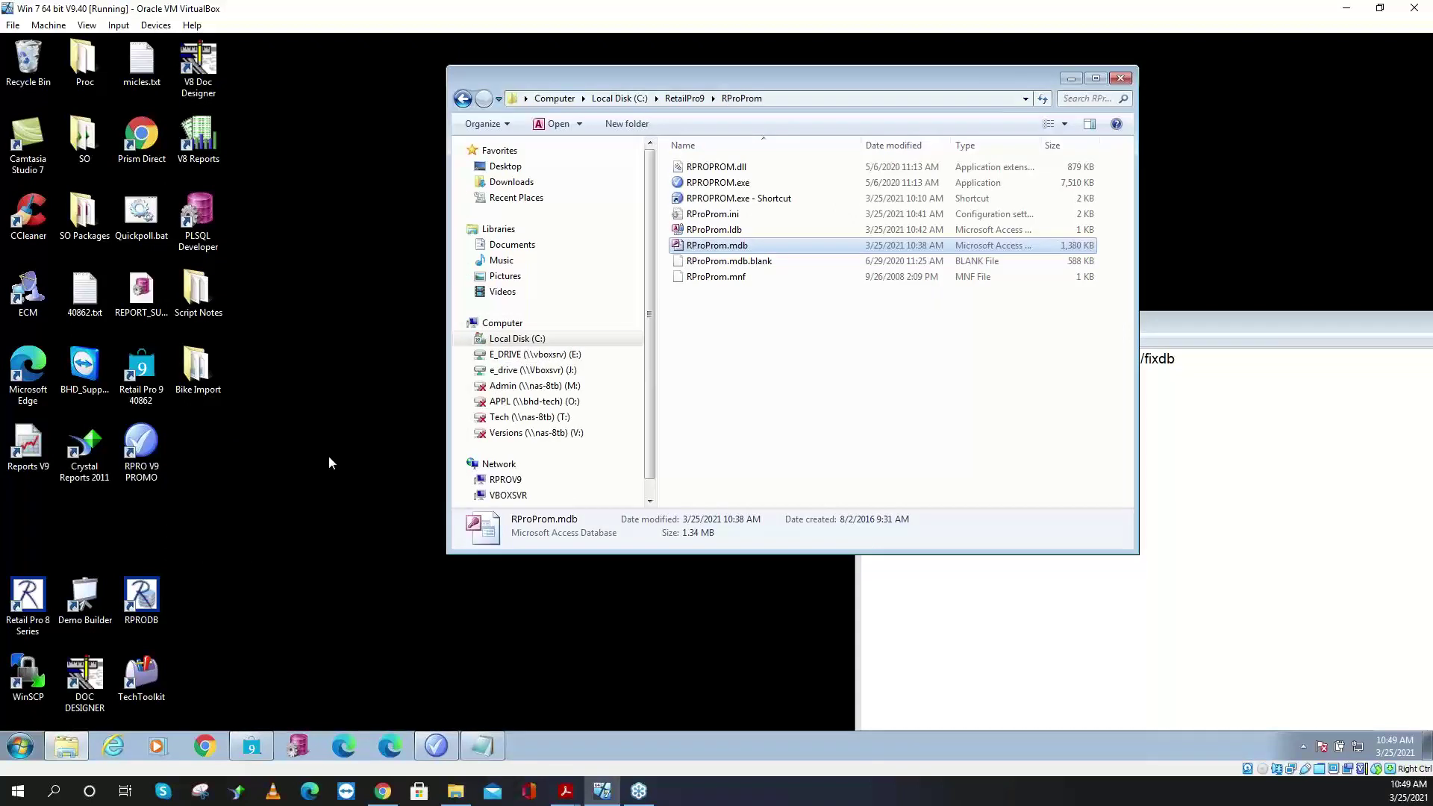
{"action": "left_click", "coordinate": [32, 294]}
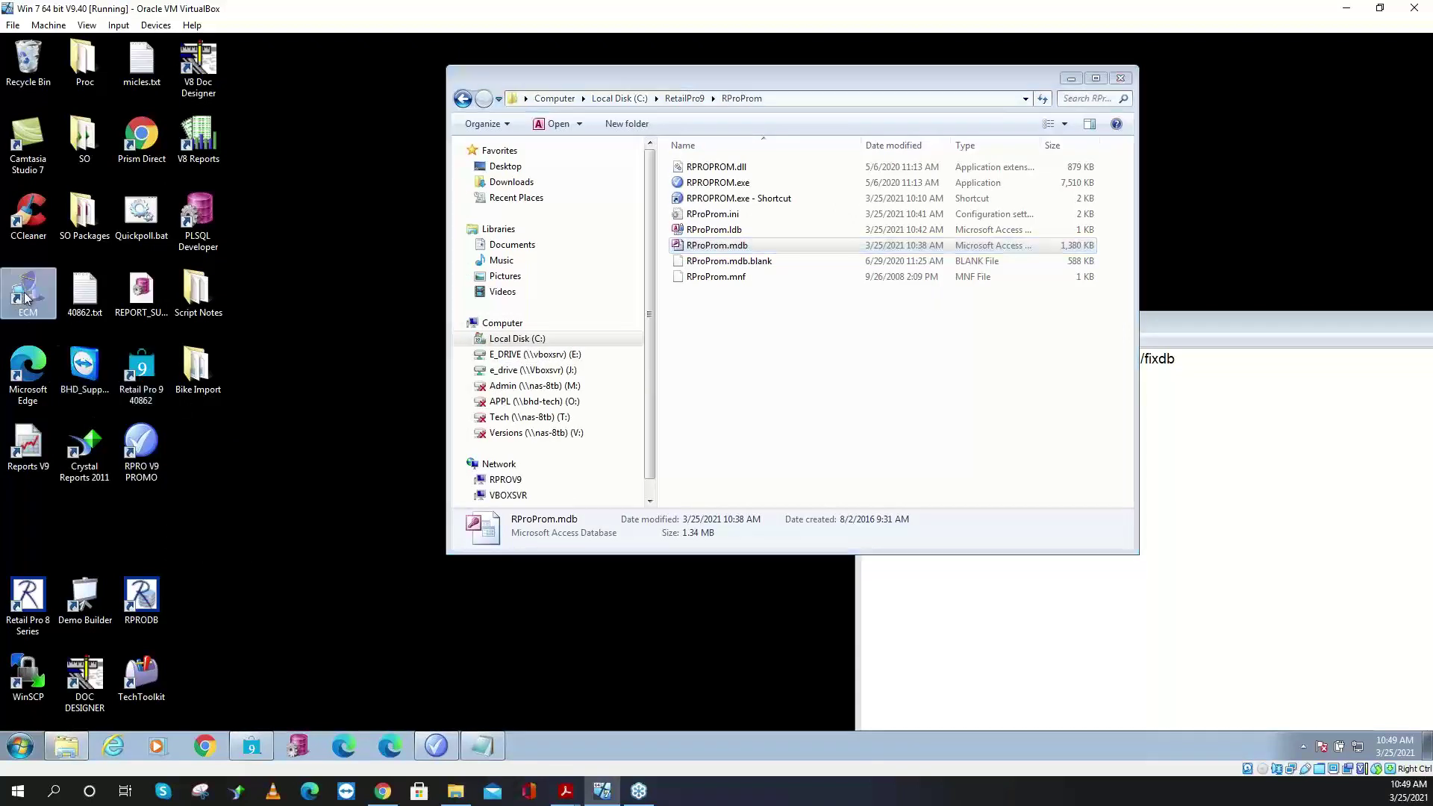
{"action": "double_click", "coordinate": [32, 294]}
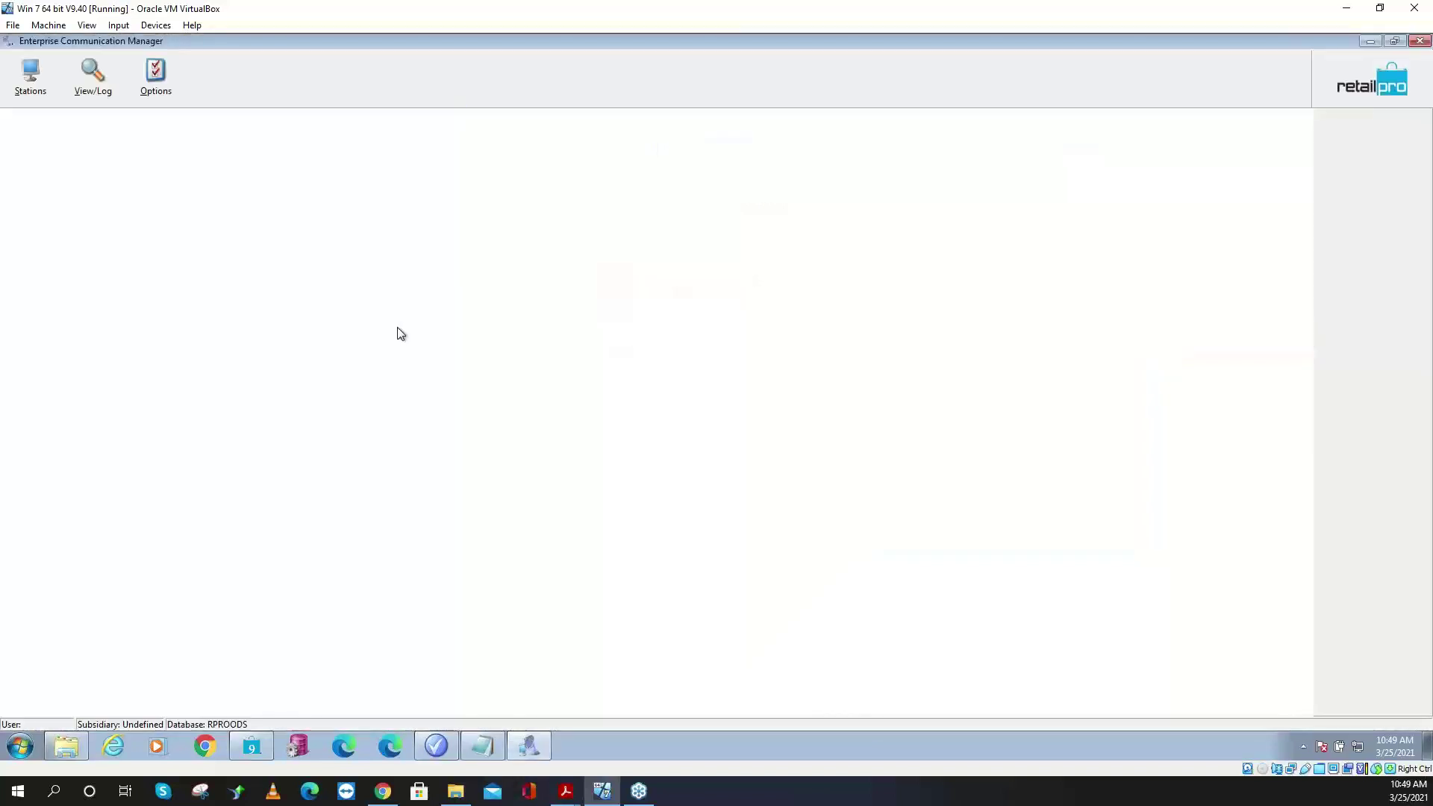
- Show ECM's Stations list with the Import/Export station, then launch 'regedit' from the Start search
{"action": "left_click", "coordinate": [31, 75]}
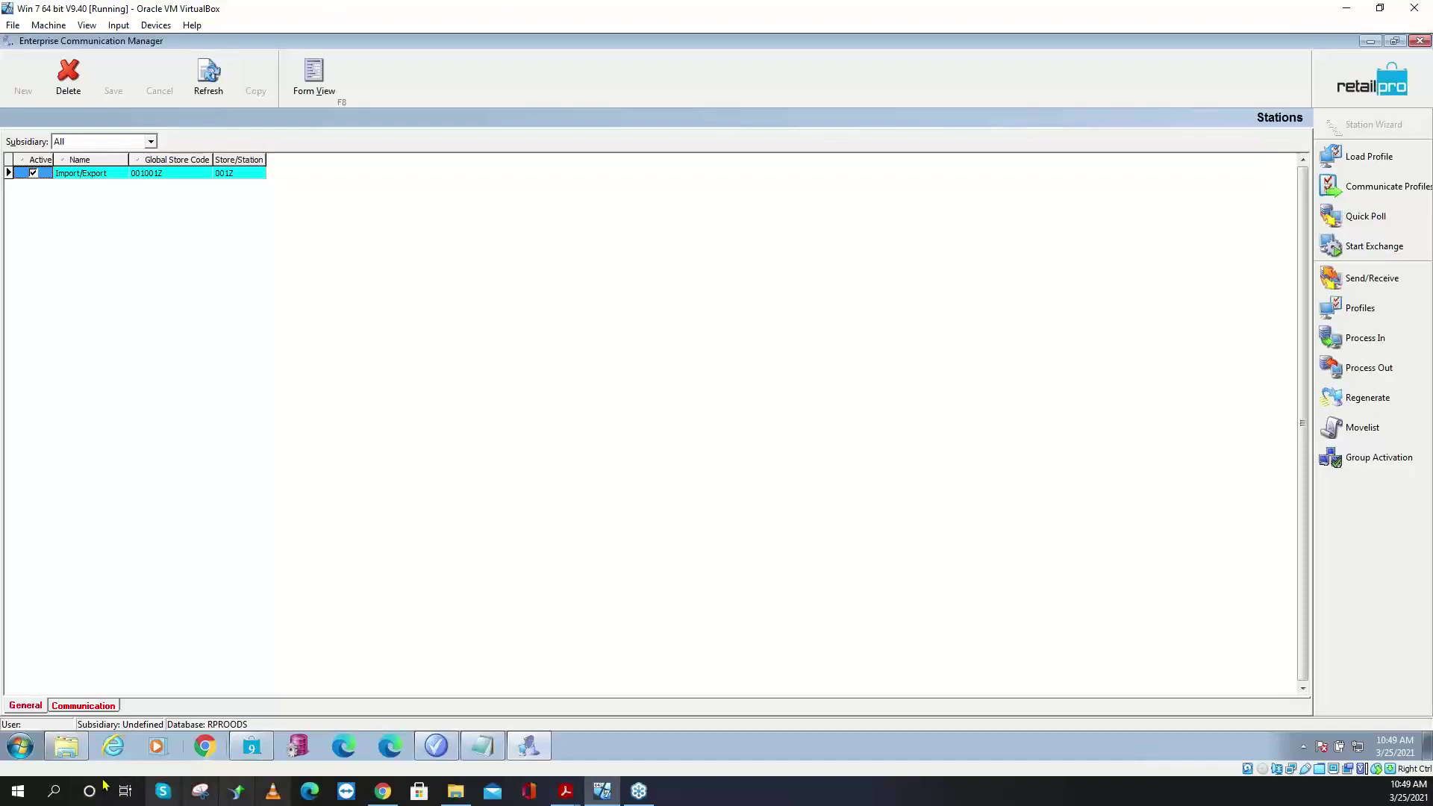
{"action": "left_click", "coordinate": [23, 749]}
{"action": "type", "text": "+"}
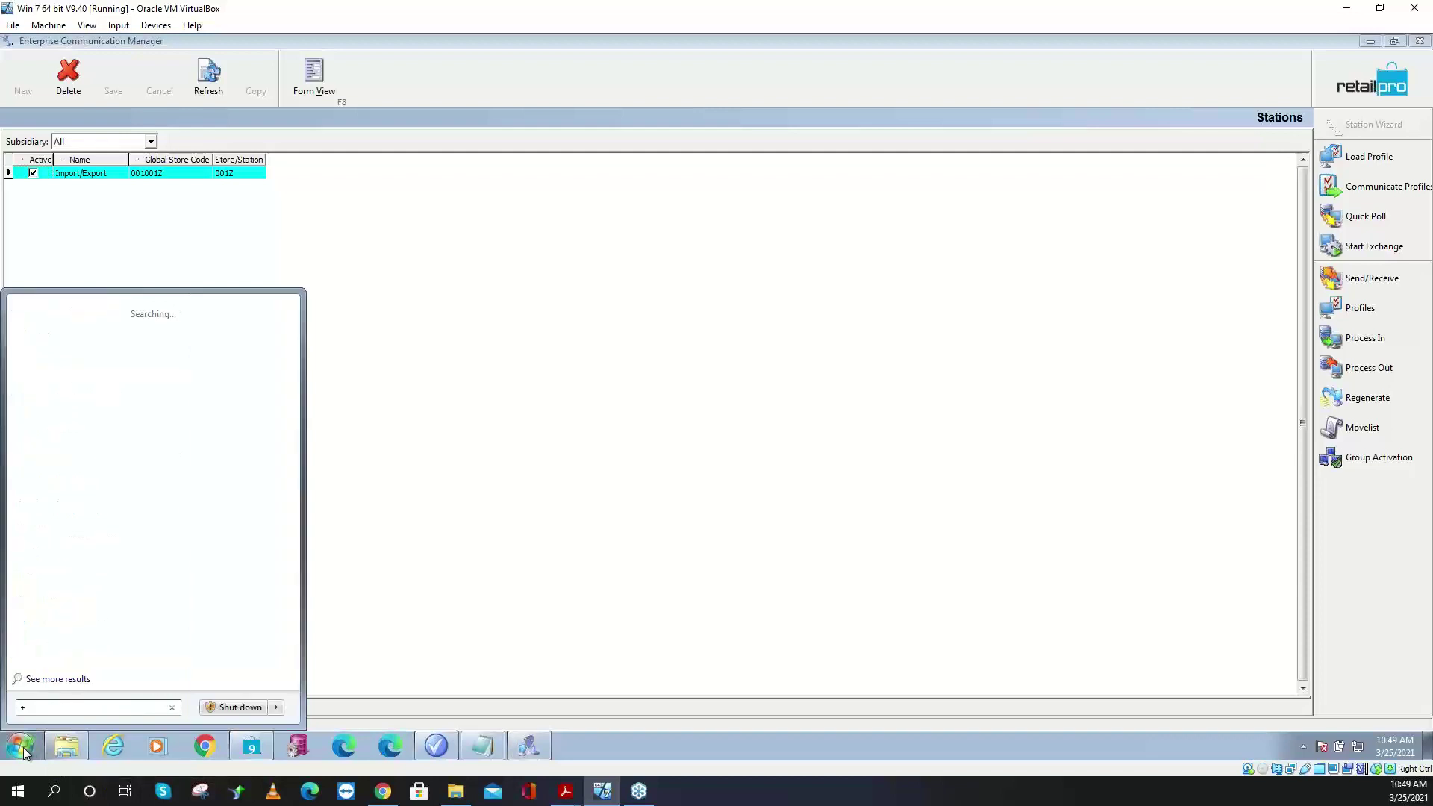
{"action": "key", "text": "BackSpace"}
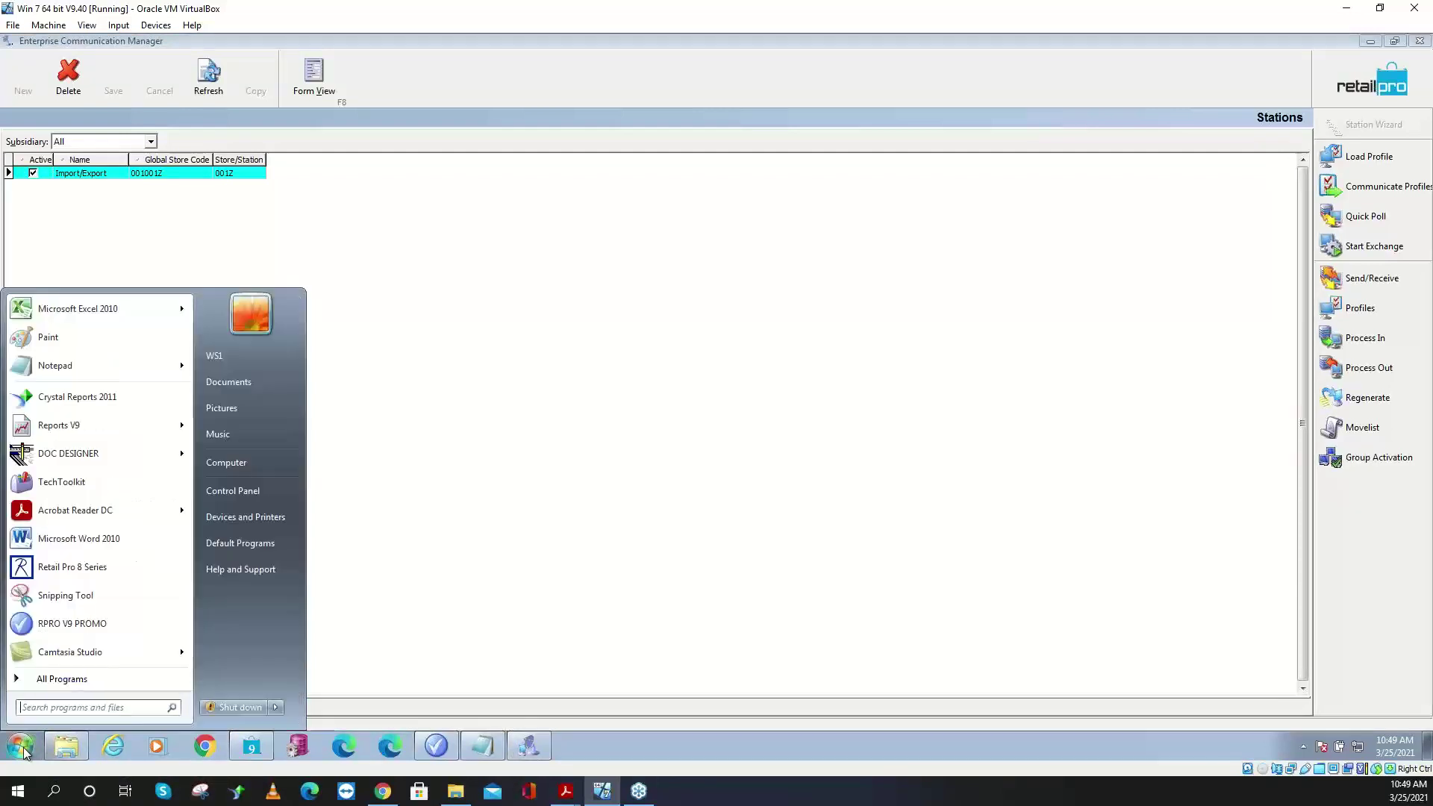
{"action": "type", "text": "regedit"}
{"action": "key", "text": "Return"}
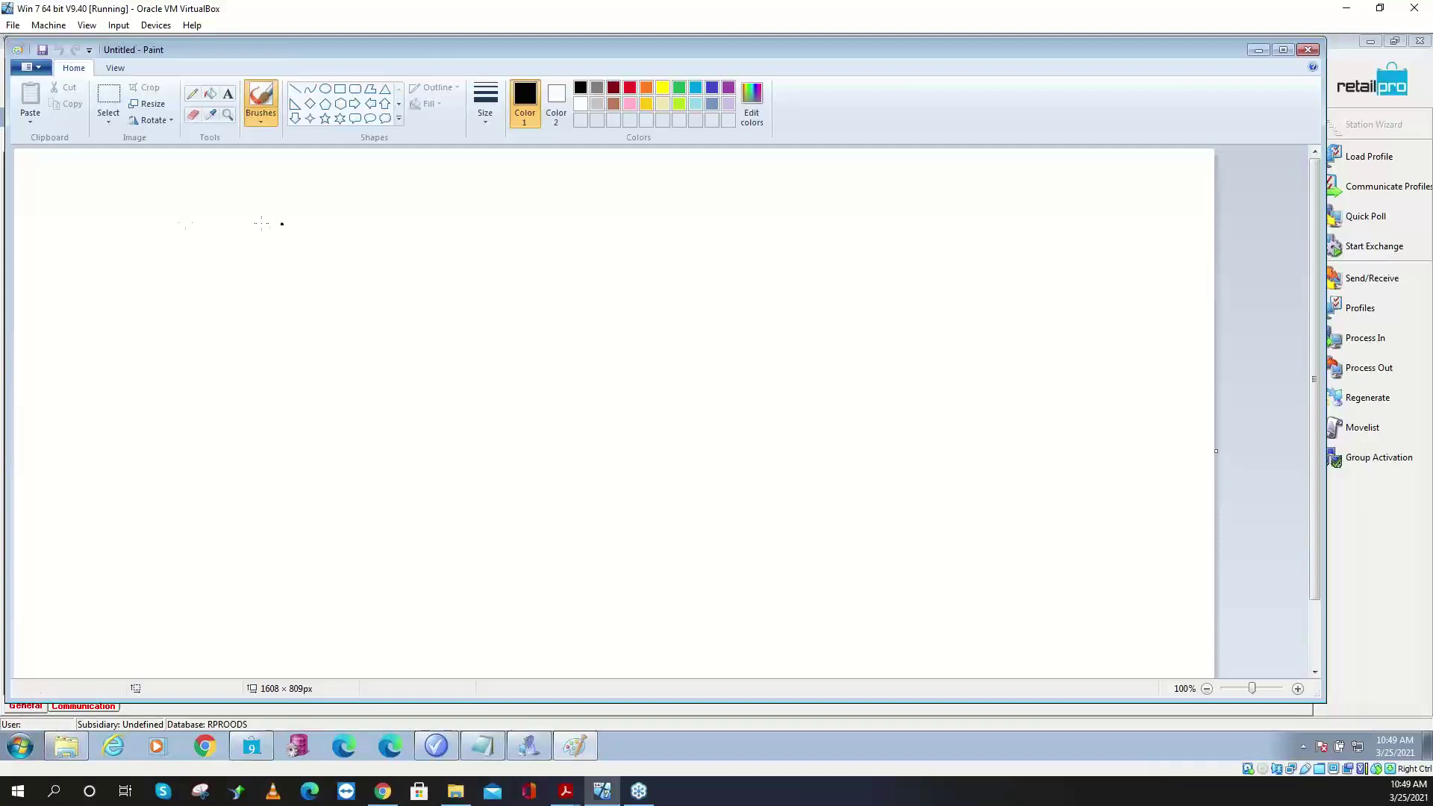
- Brush-sketch boxes 1 and 2 with letters C, O, R and C, O, D, linked across the top
{"action": "mouse_move", "coordinate": [284, 223]}
{"action": "left_mouse_down"}
{"action": "mouse_move", "coordinate": [116, 229]}
{"action": "mouse_move", "coordinate": [133, 450]}
{"action": "mouse_move", "coordinate": [330, 407]}
{"action": "mouse_move", "coordinate": [302, 222]}
{"action": "mouse_move", "coordinate": [271, 221]}
{"action": "left_mouse_up"}
{"action": "mouse_move", "coordinate": [743, 214]}
{"action": "left_mouse_down"}
{"action": "mouse_move", "coordinate": [632, 213]}
{"action": "mouse_move", "coordinate": [489, 282]}
{"action": "mouse_move", "coordinate": [563, 463]}
{"action": "mouse_move", "coordinate": [767, 277]}
{"action": "mouse_move", "coordinate": [759, 216]}
{"action": "left_mouse_up"}
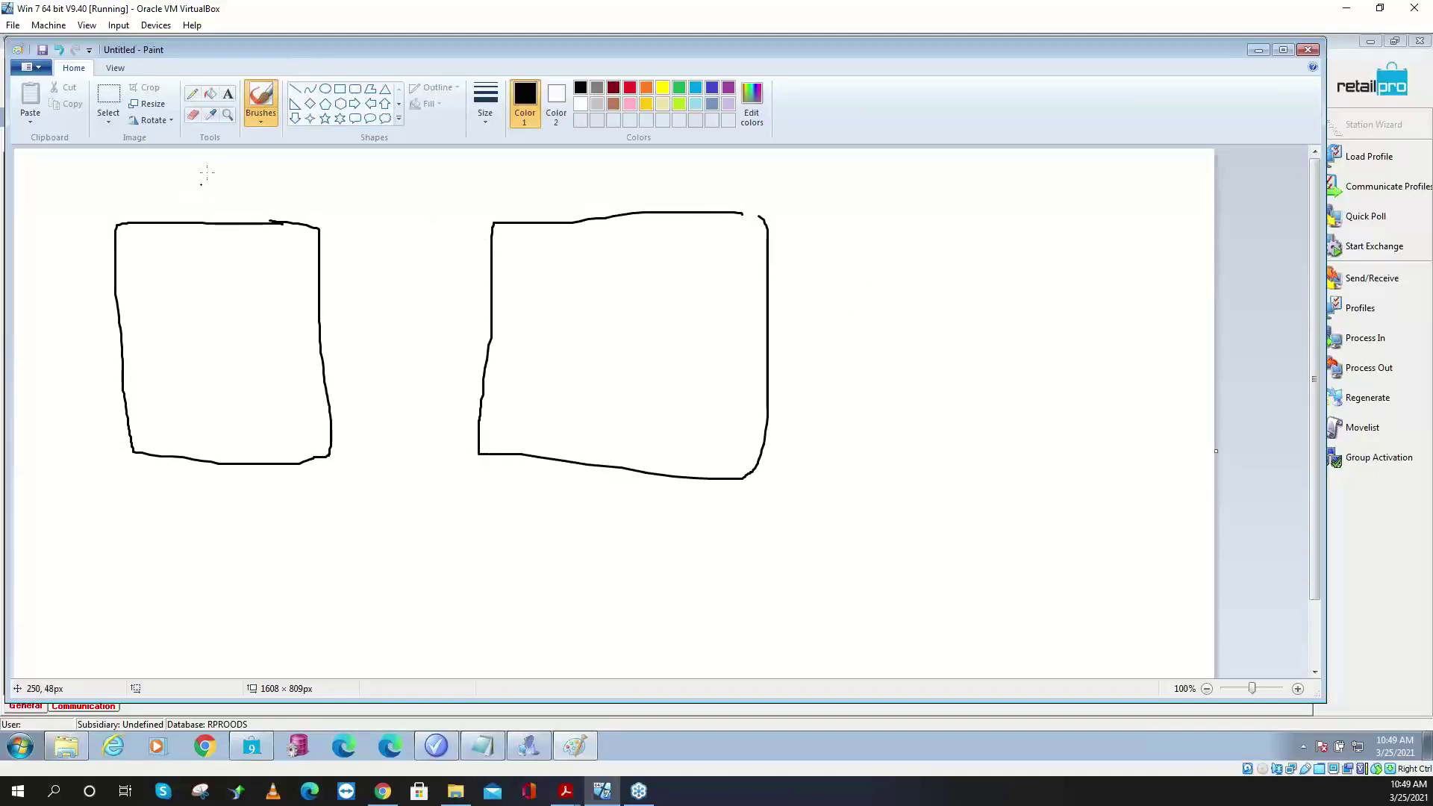
{"action": "left_click_drag", "start_coordinate": [208, 162], "coordinate": [208, 204]}
{"action": "mouse_move", "coordinate": [655, 170]}
{"action": "left_mouse_down"}
{"action": "mouse_move", "coordinate": [644, 203]}
{"action": "mouse_move", "coordinate": [693, 205]}
{"action": "left_mouse_up"}
{"action": "mouse_move", "coordinate": [168, 249]}
{"action": "left_mouse_down"}
{"action": "mouse_move", "coordinate": [167, 270]}
{"action": "mouse_move", "coordinate": [187, 269]}
{"action": "mouse_move", "coordinate": [167, 293]}
{"action": "mouse_move", "coordinate": [187, 302]}
{"action": "mouse_move", "coordinate": [181, 281]}
{"action": "left_mouse_up"}
{"action": "mouse_move", "coordinate": [174, 323]}
{"action": "left_mouse_down"}
{"action": "mouse_move", "coordinate": [179, 348]}
{"action": "mouse_move", "coordinate": [187, 334]}
{"action": "mouse_move", "coordinate": [200, 352]}
{"action": "left_mouse_up"}
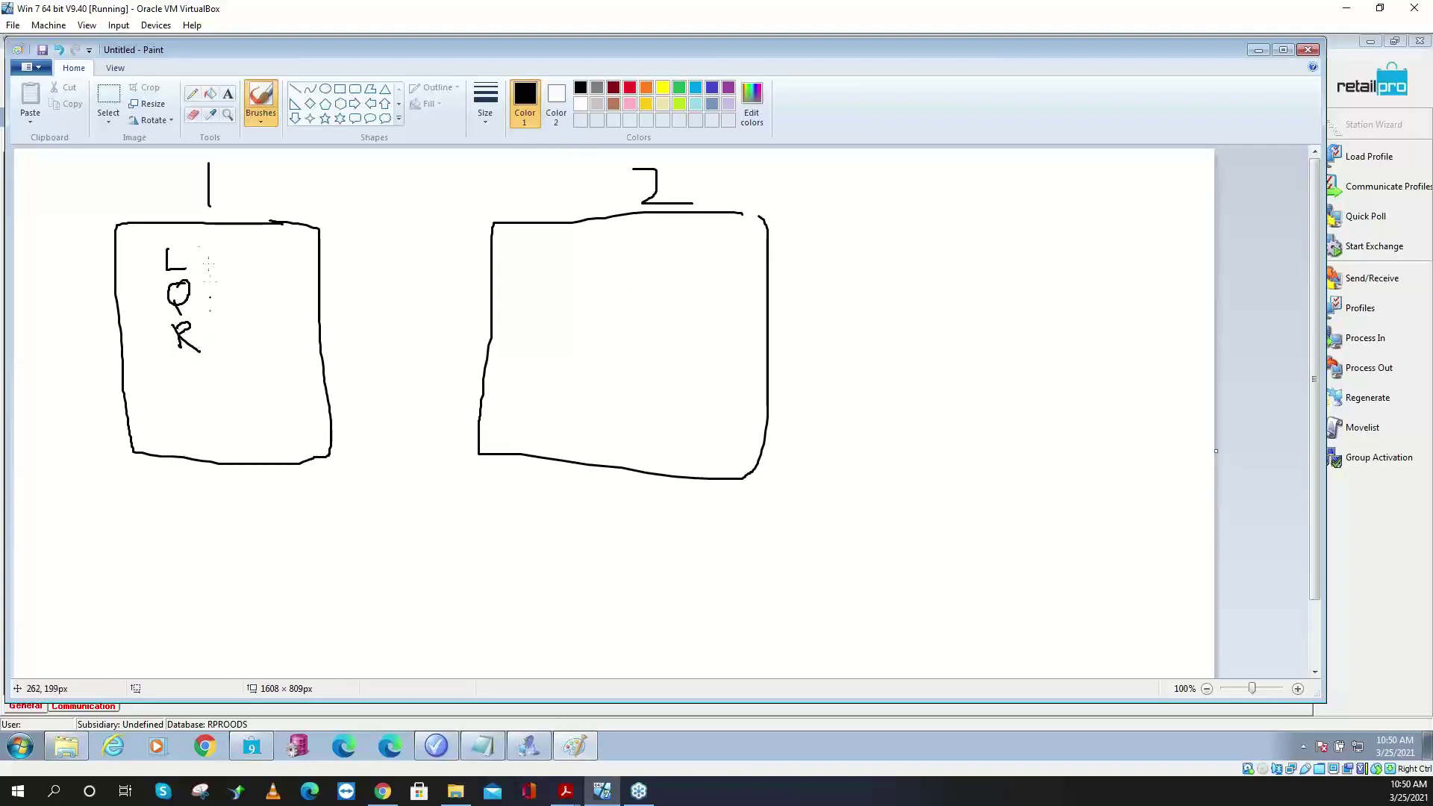
{"action": "mouse_move", "coordinate": [194, 241]}
{"action": "left_mouse_down"}
{"action": "mouse_move", "coordinate": [166, 265]}
{"action": "mouse_move", "coordinate": [189, 270]}
{"action": "left_mouse_up"}
{"action": "mouse_move", "coordinate": [547, 236]}
{"action": "left_mouse_down"}
{"action": "mouse_move", "coordinate": [515, 241]}
{"action": "mouse_move", "coordinate": [538, 265]}
{"action": "mouse_move", "coordinate": [517, 280]}
{"action": "mouse_move", "coordinate": [538, 289]}
{"action": "mouse_move", "coordinate": [526, 274]}
{"action": "mouse_move", "coordinate": [540, 311]}
{"action": "mouse_move", "coordinate": [527, 336]}
{"action": "mouse_move", "coordinate": [549, 182]}
{"action": "mouse_move", "coordinate": [437, 177]}
{"action": "mouse_move", "coordinate": [390, 158]}
{"action": "mouse_move", "coordinate": [437, 184]}
{"action": "mouse_move", "coordinate": [441, 170]}
{"action": "mouse_move", "coordinate": [312, 177]}
{"action": "mouse_move", "coordinate": [294, 233]}
{"action": "left_mouse_up"}
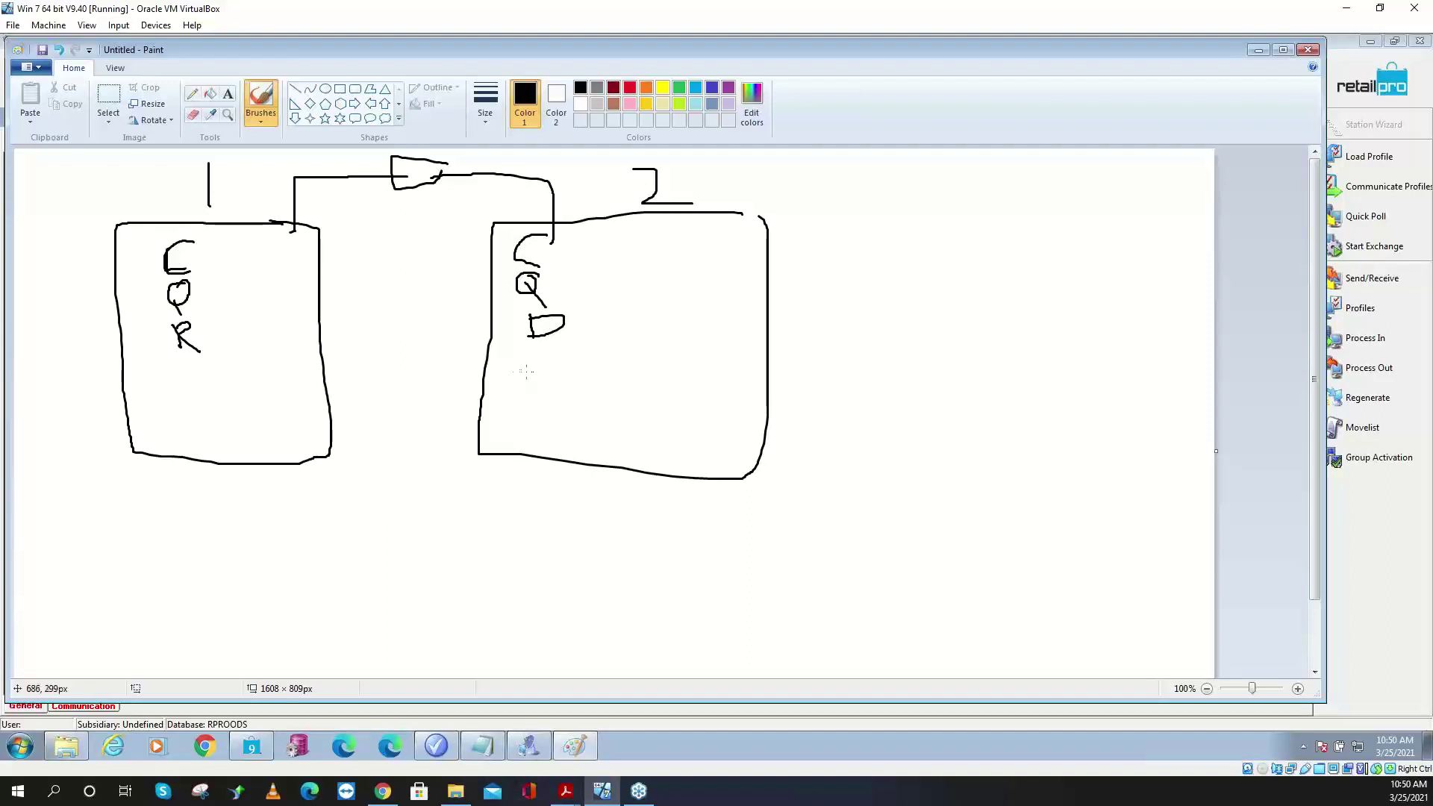
- Handwrite a network path under box 2's letters, then minimize Paint back to ECM
{"action": "mouse_move", "coordinate": [530, 384]}
{"action": "left_mouse_down"}
{"action": "mouse_move", "coordinate": [548, 371]}
{"action": "mouse_move", "coordinate": [515, 396]}
{"action": "mouse_move", "coordinate": [561, 382]}
{"action": "mouse_move", "coordinate": [635, 400]}
{"action": "mouse_move", "coordinate": [646, 371]}
{"action": "mouse_move", "coordinate": [647, 391]}
{"action": "mouse_move", "coordinate": [686, 394]}
{"action": "mouse_move", "coordinate": [683, 382]}
{"action": "mouse_move", "coordinate": [708, 400]}
{"action": "mouse_move", "coordinate": [722, 379]}
{"action": "mouse_move", "coordinate": [717, 395]}
{"action": "left_mouse_up"}
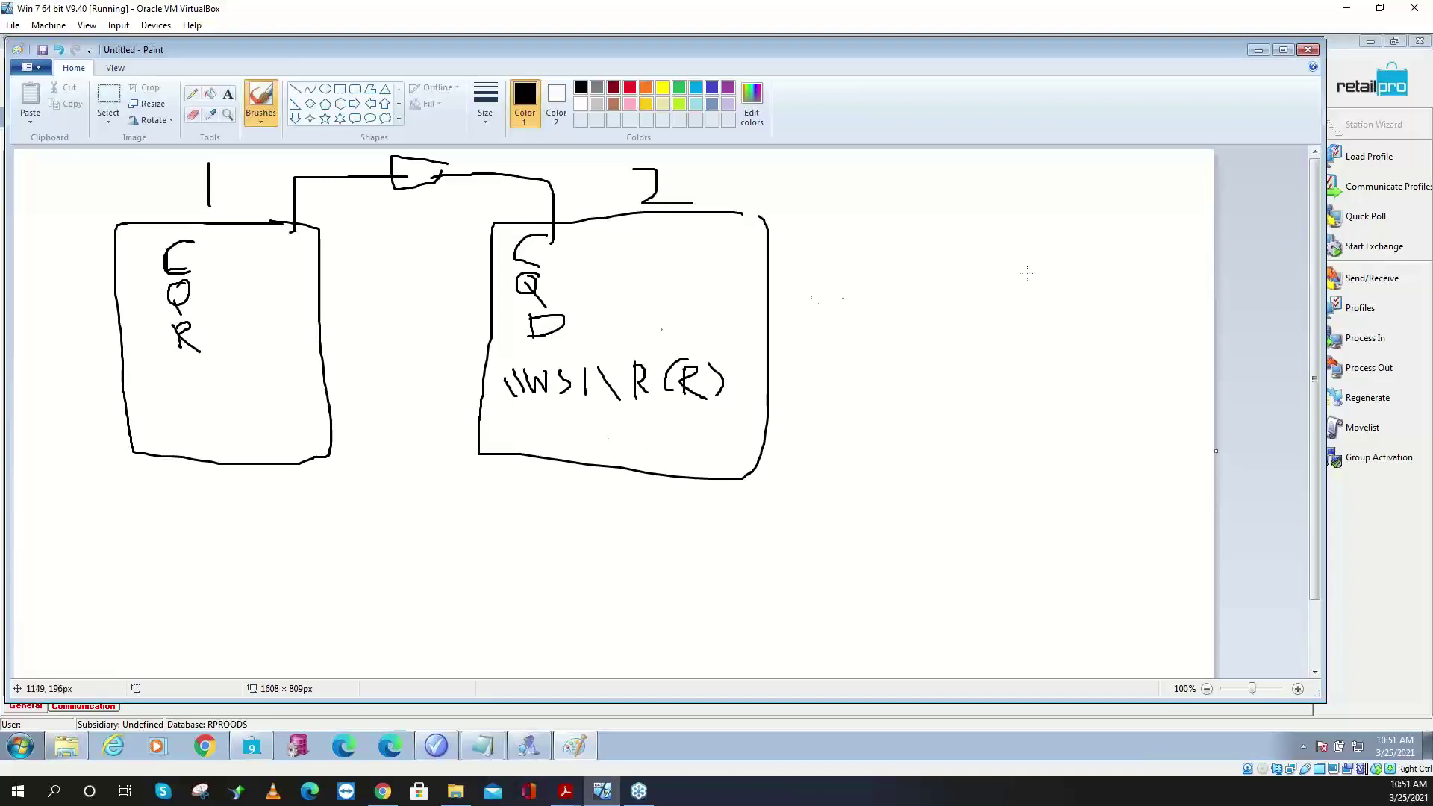
{"action": "left_click", "coordinate": [1258, 50]}
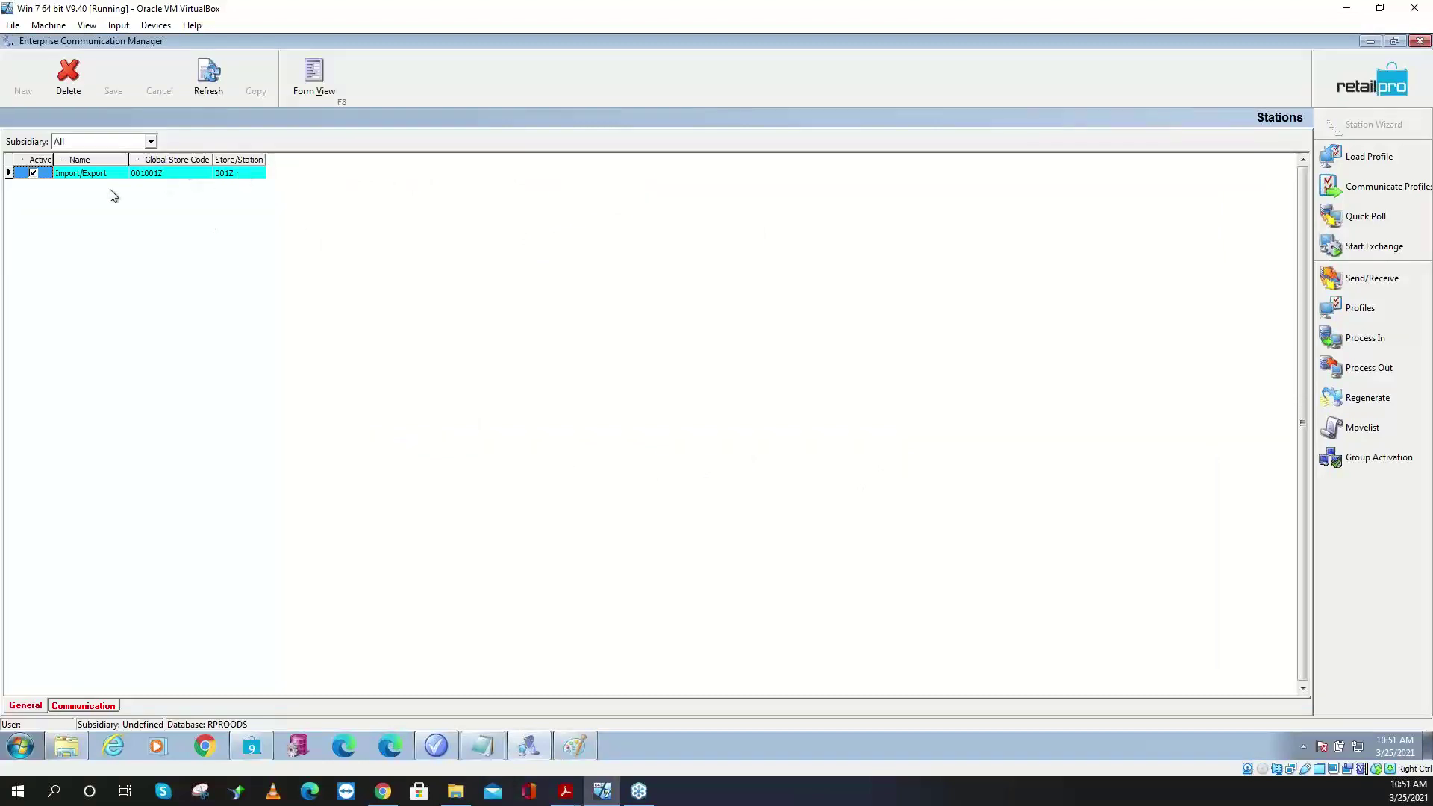
- Start a new blank movelist in ECM's movelist section
{"action": "left_click", "coordinate": [1350, 427]}
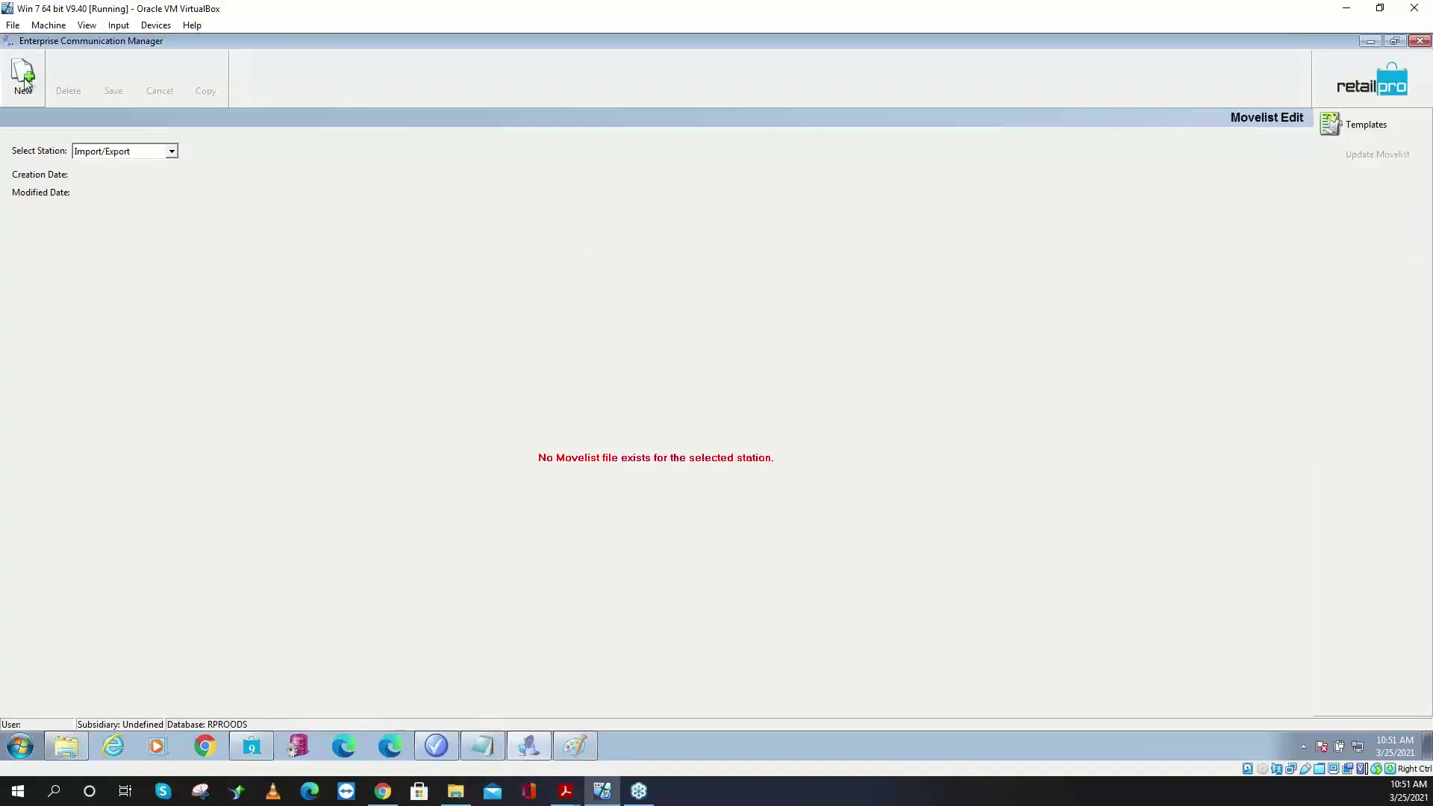
{"action": "left_click", "coordinate": [23, 82]}
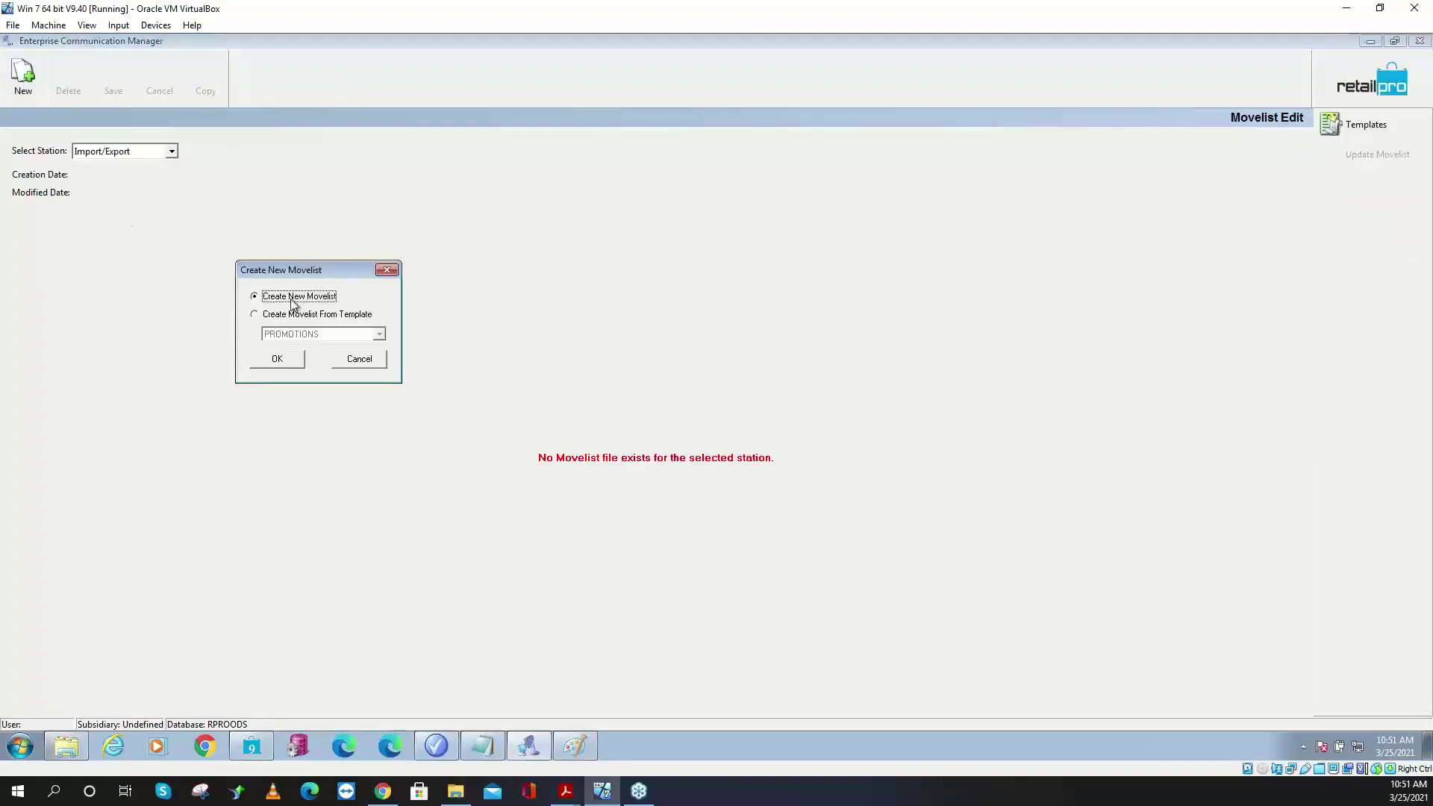
{"action": "left_click", "coordinate": [301, 363]}
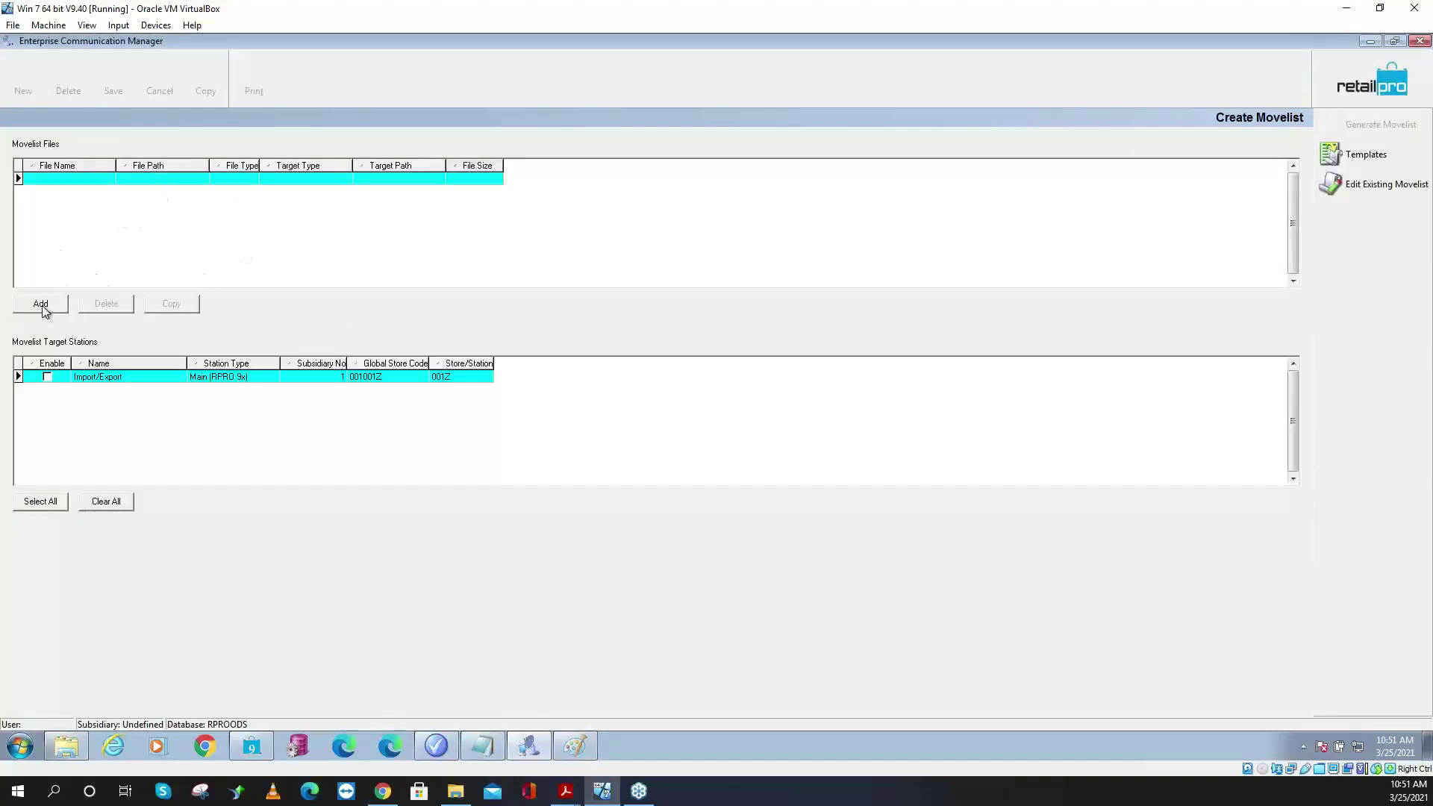
- Add the file C:\RetailPro9\RProProm\RProProm.mdb to the movelist files
{"action": "left_click", "coordinate": [54, 308]}
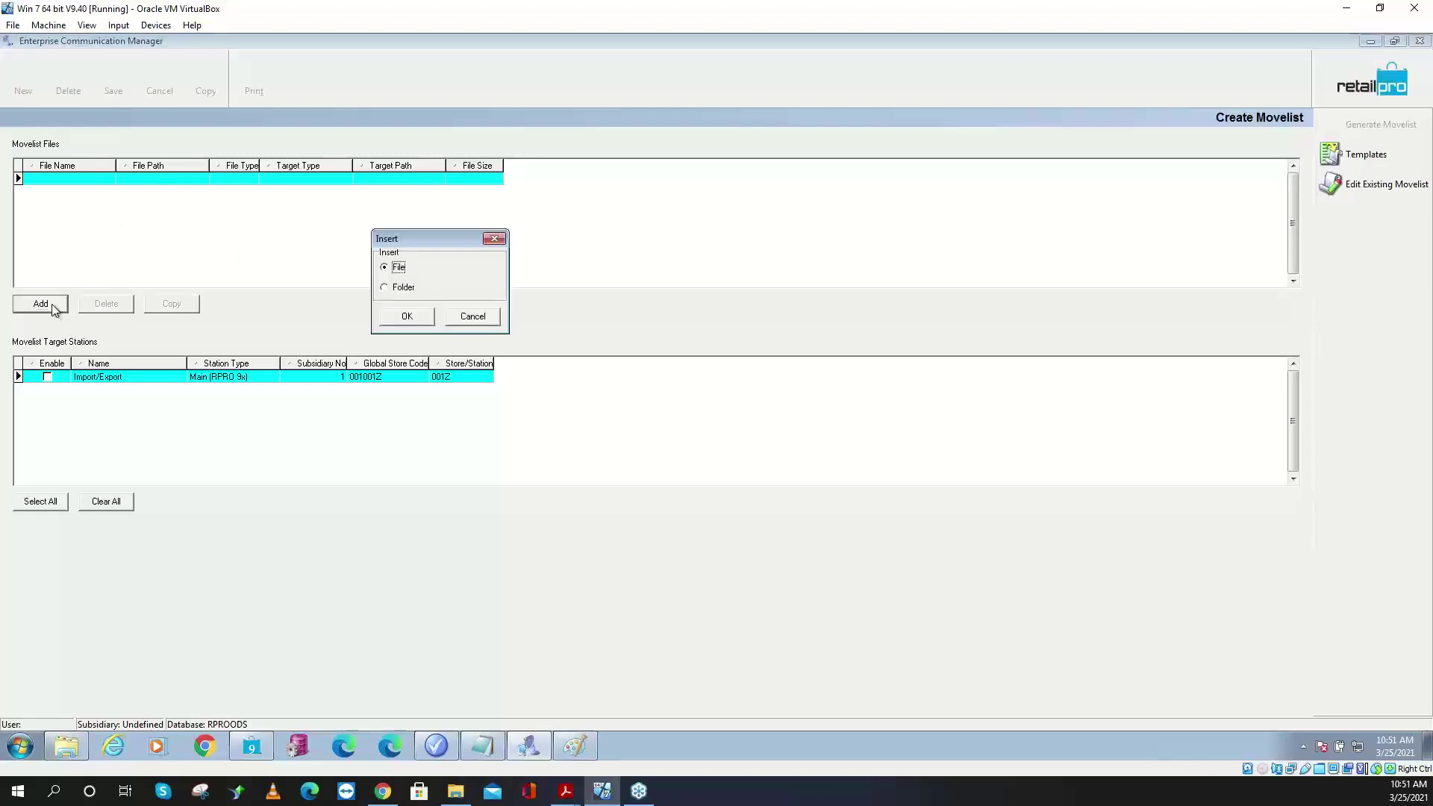
{"action": "left_click", "coordinate": [407, 318]}
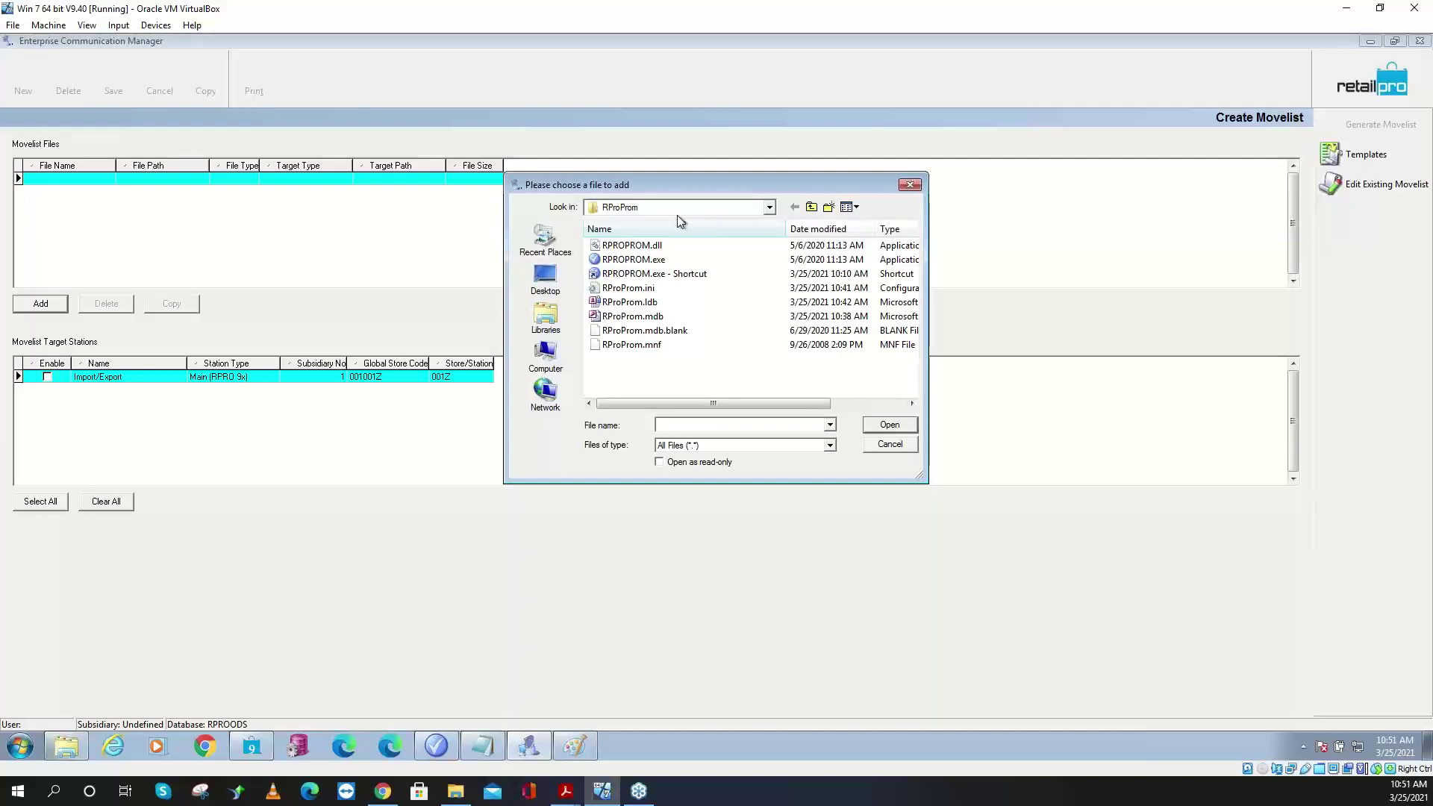
{"action": "left_click", "coordinate": [811, 206]}
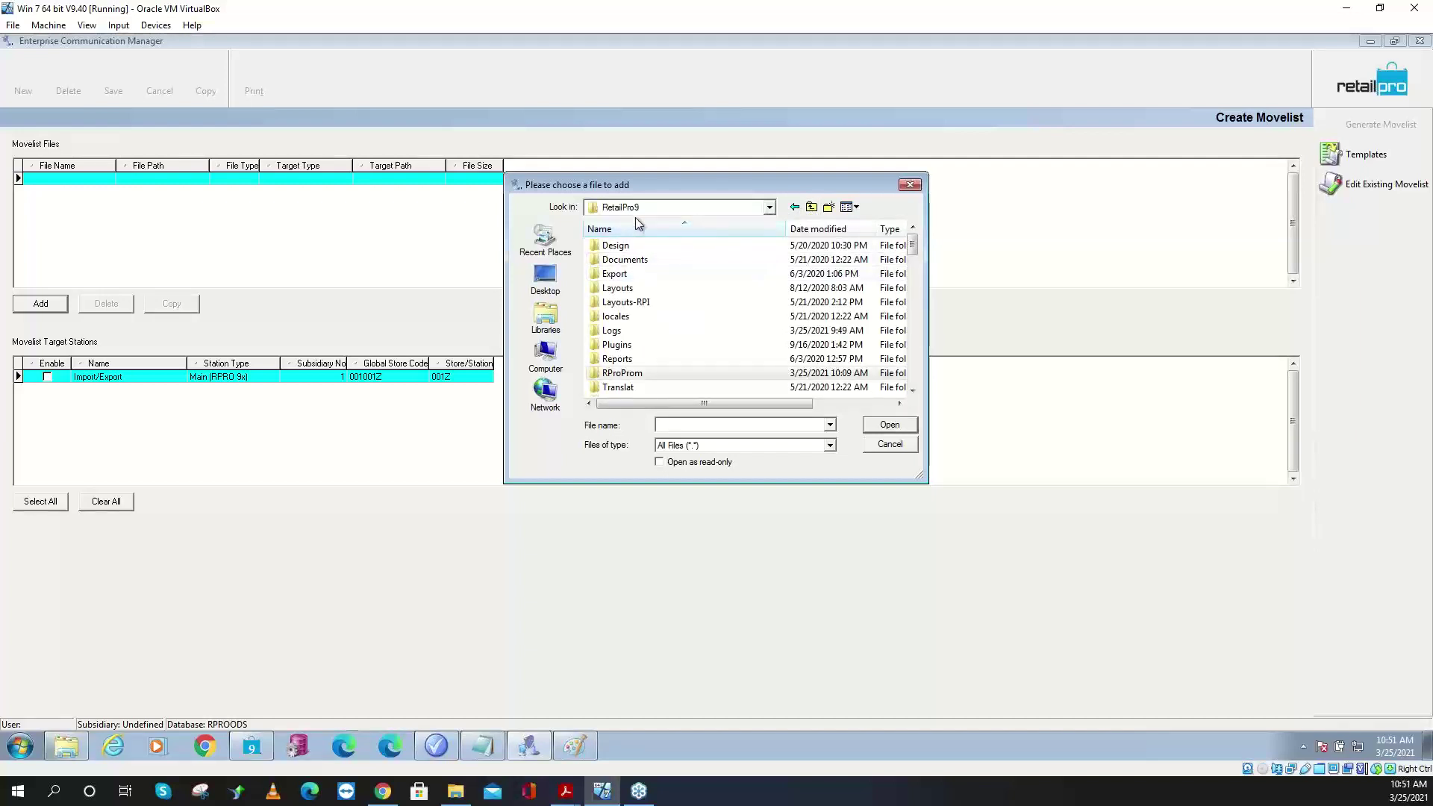
{"action": "left_click", "coordinate": [811, 206]}
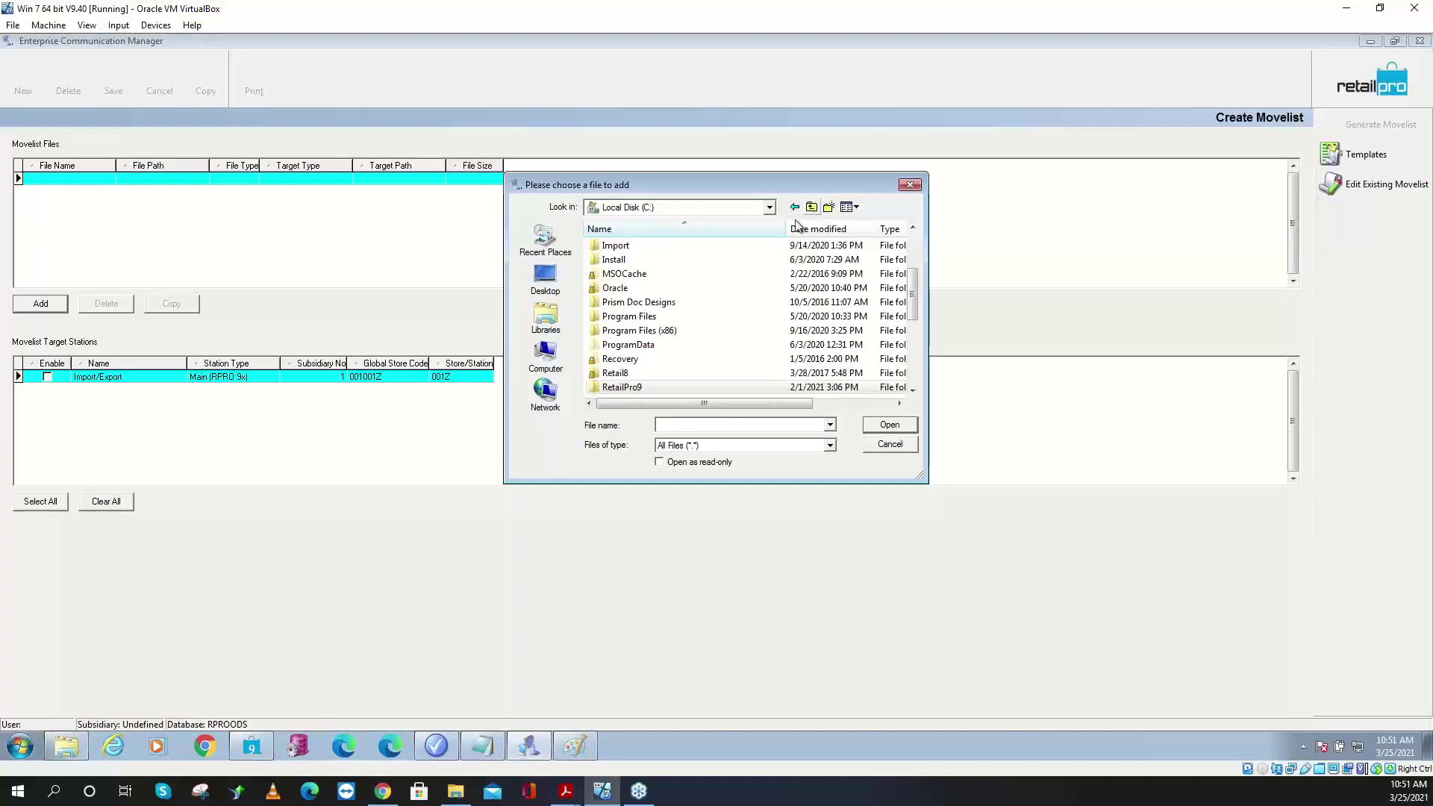
{"action": "left_click", "coordinate": [649, 303]}
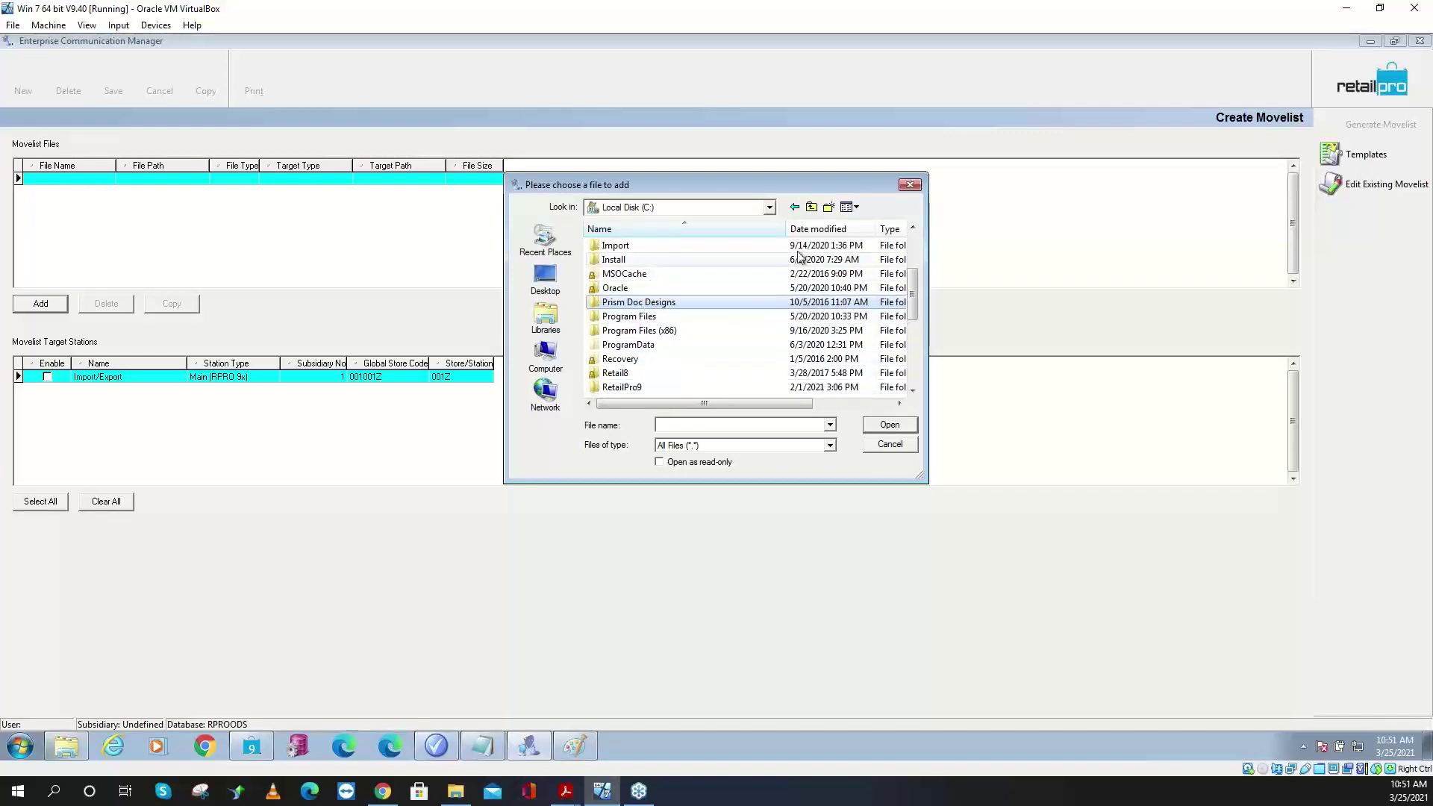
{"action": "scroll", "coordinate": [858, 254], "scroll_direction": "up", "scroll_amount": 3}
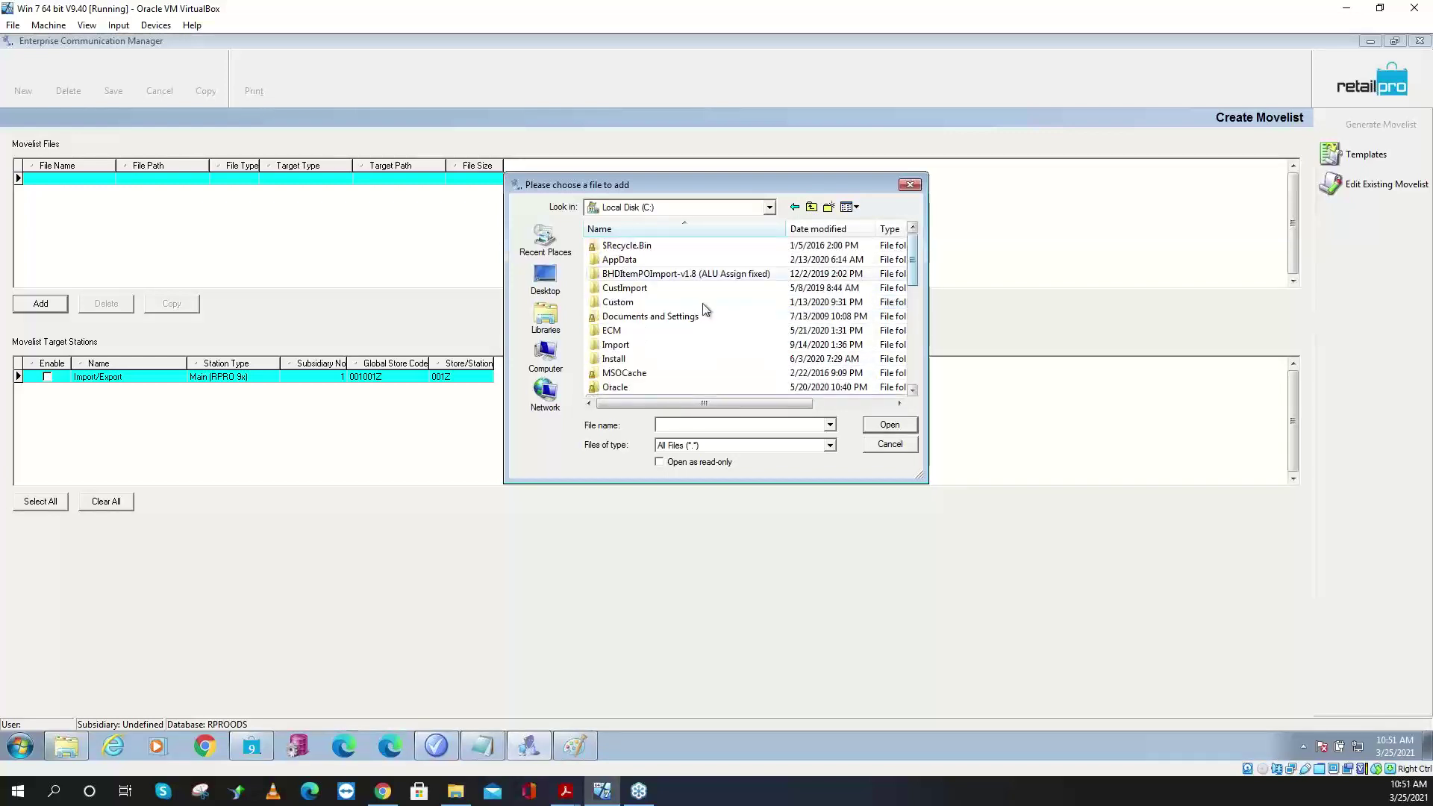
{"action": "double_click", "coordinate": [627, 331]}
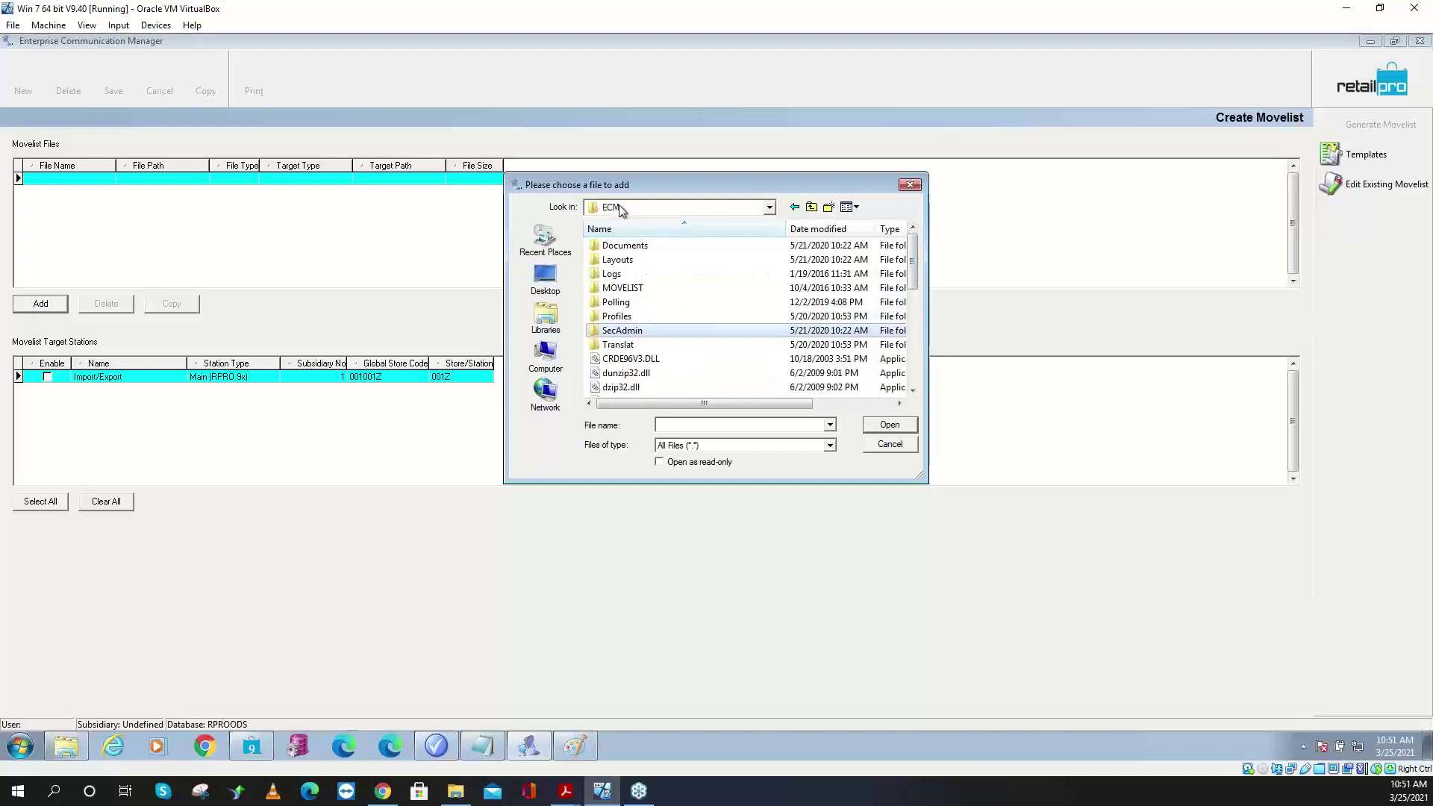
{"action": "left_click", "coordinate": [811, 206]}
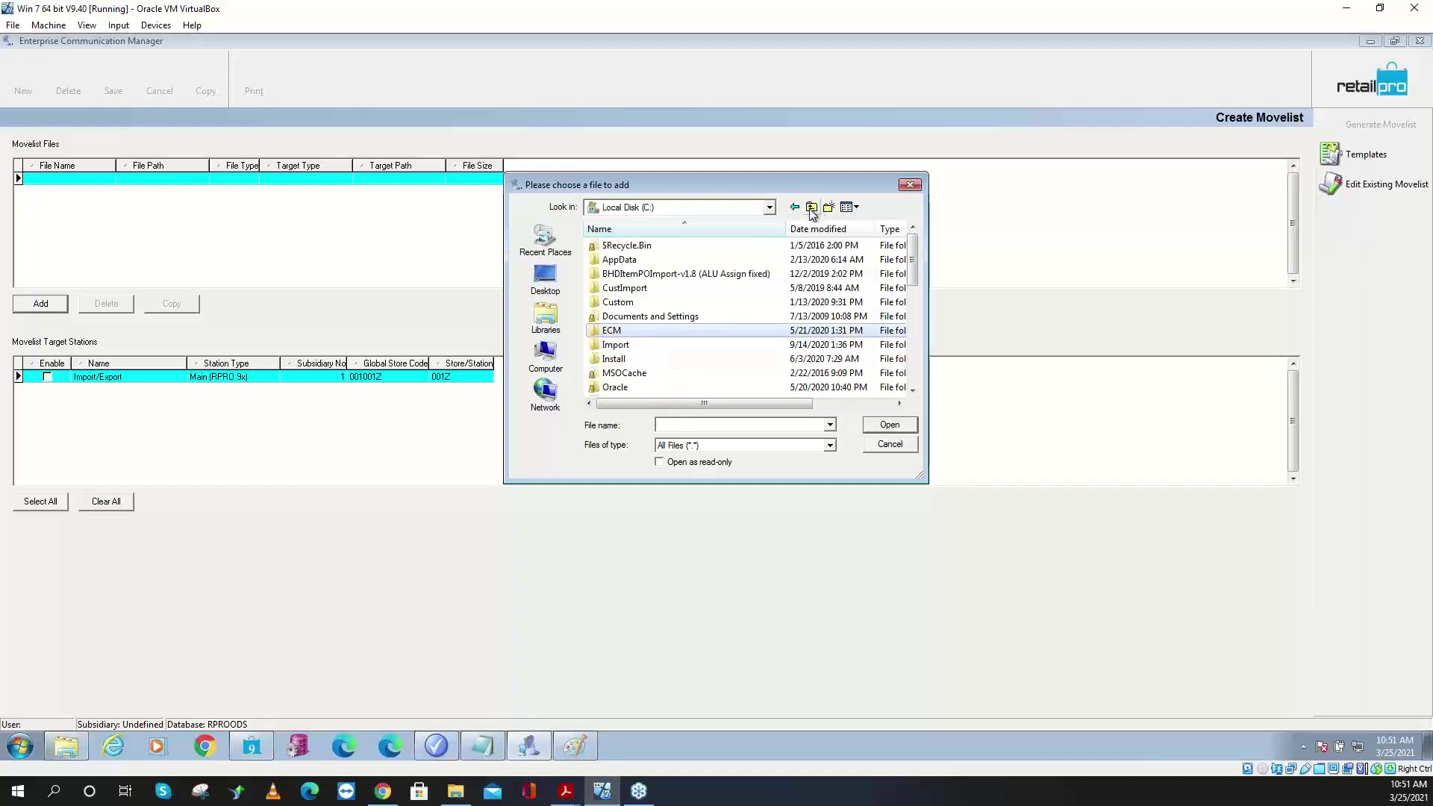
{"action": "left_click", "coordinate": [911, 369]}
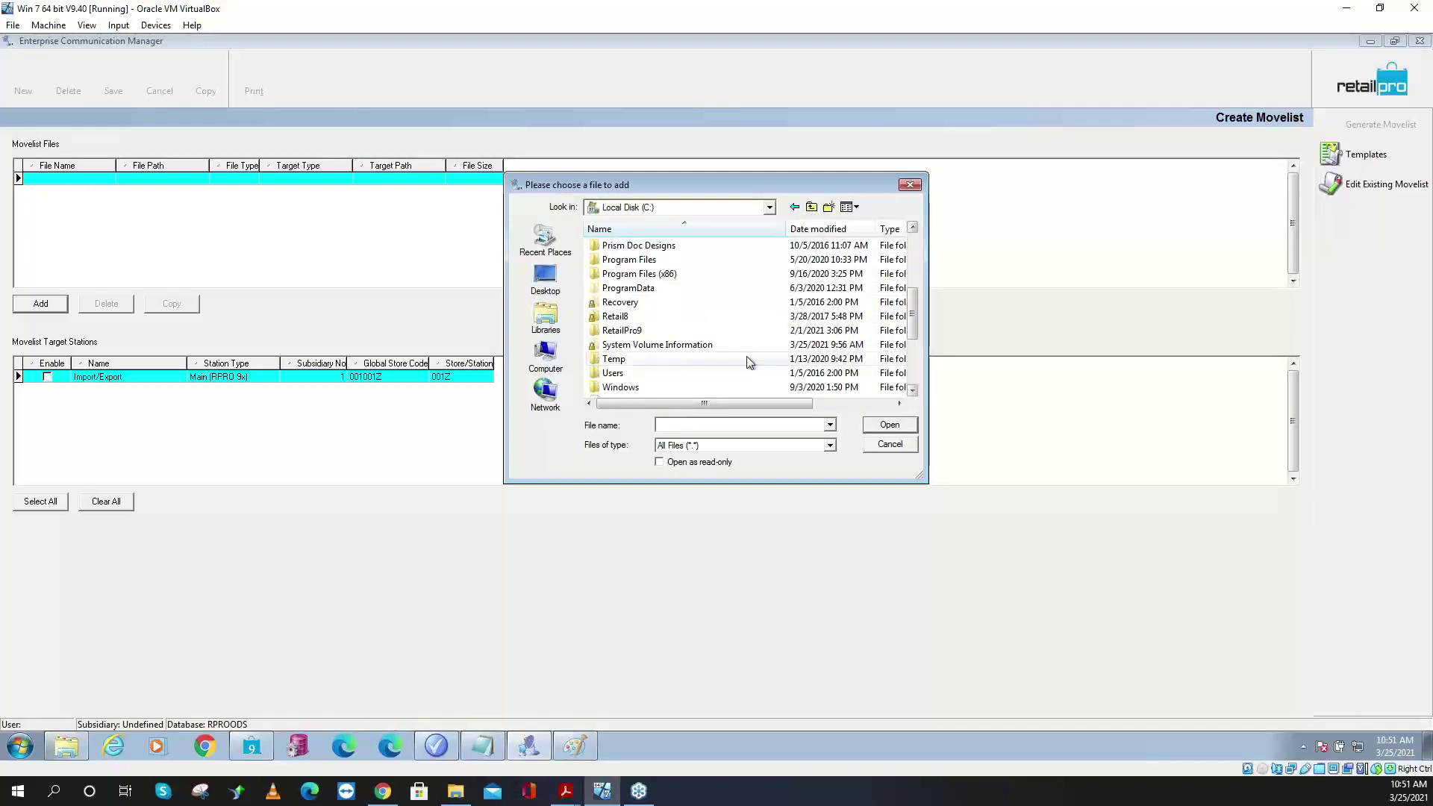
{"action": "double_click", "coordinate": [658, 333]}
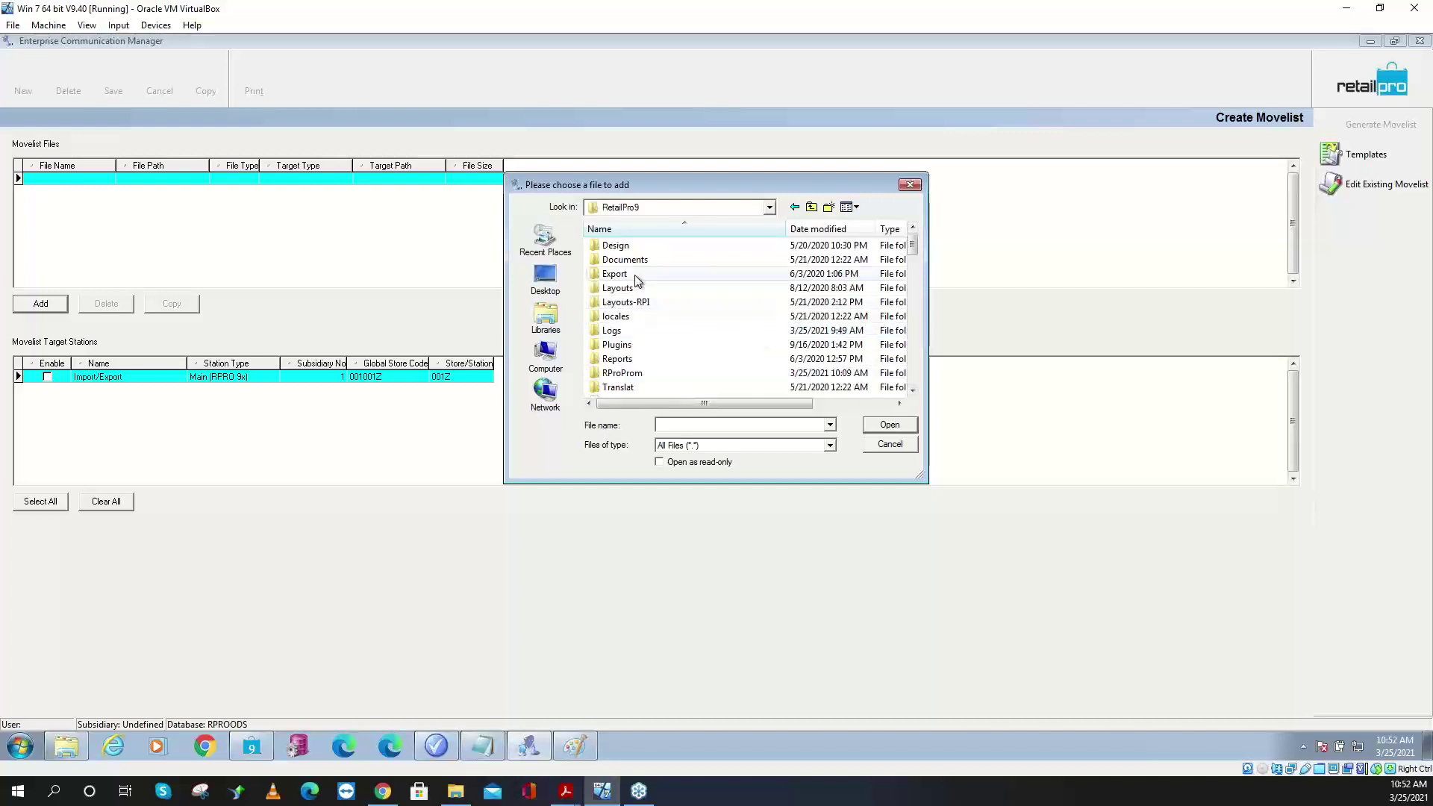
{"action": "double_click", "coordinate": [631, 374]}
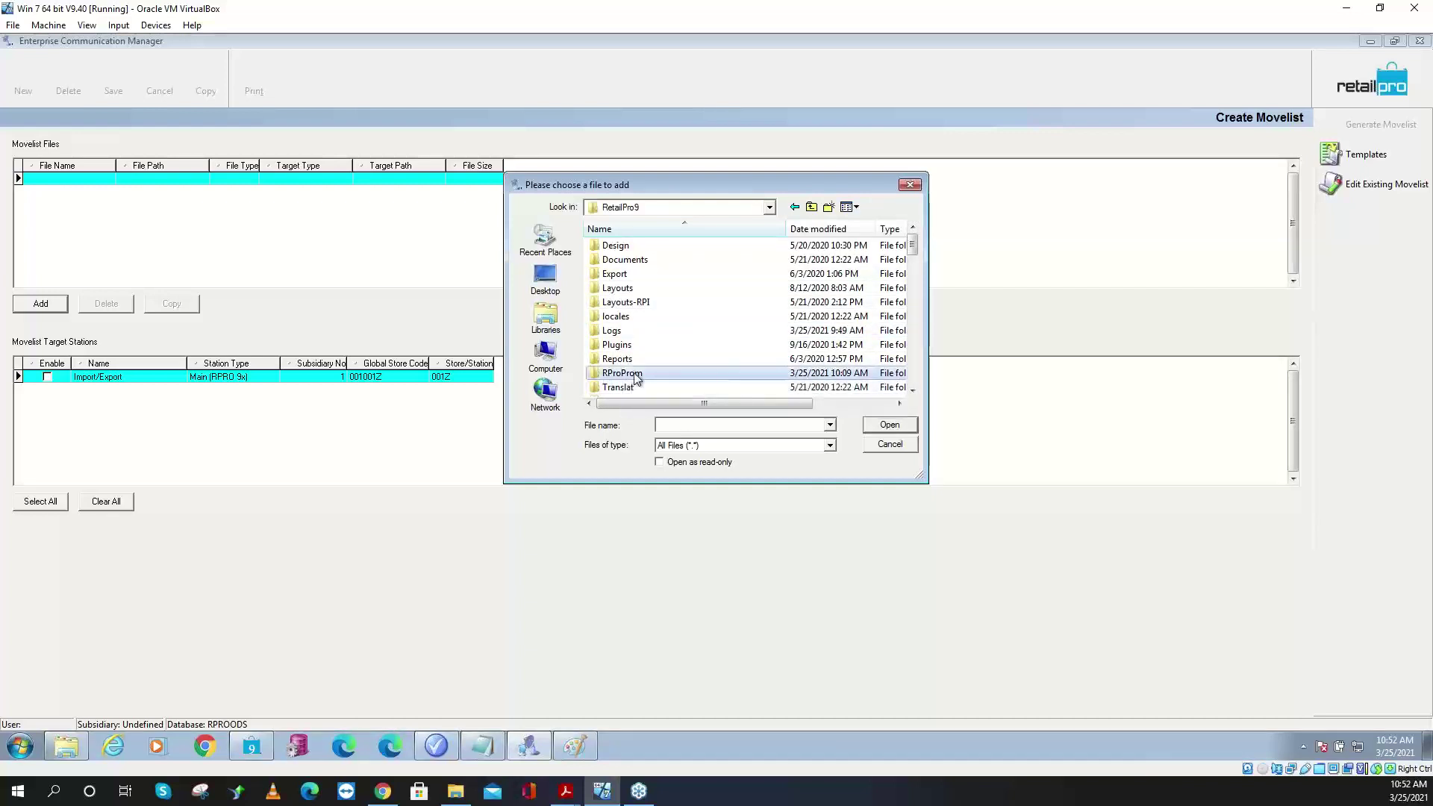
{"action": "left_click", "coordinate": [634, 316]}
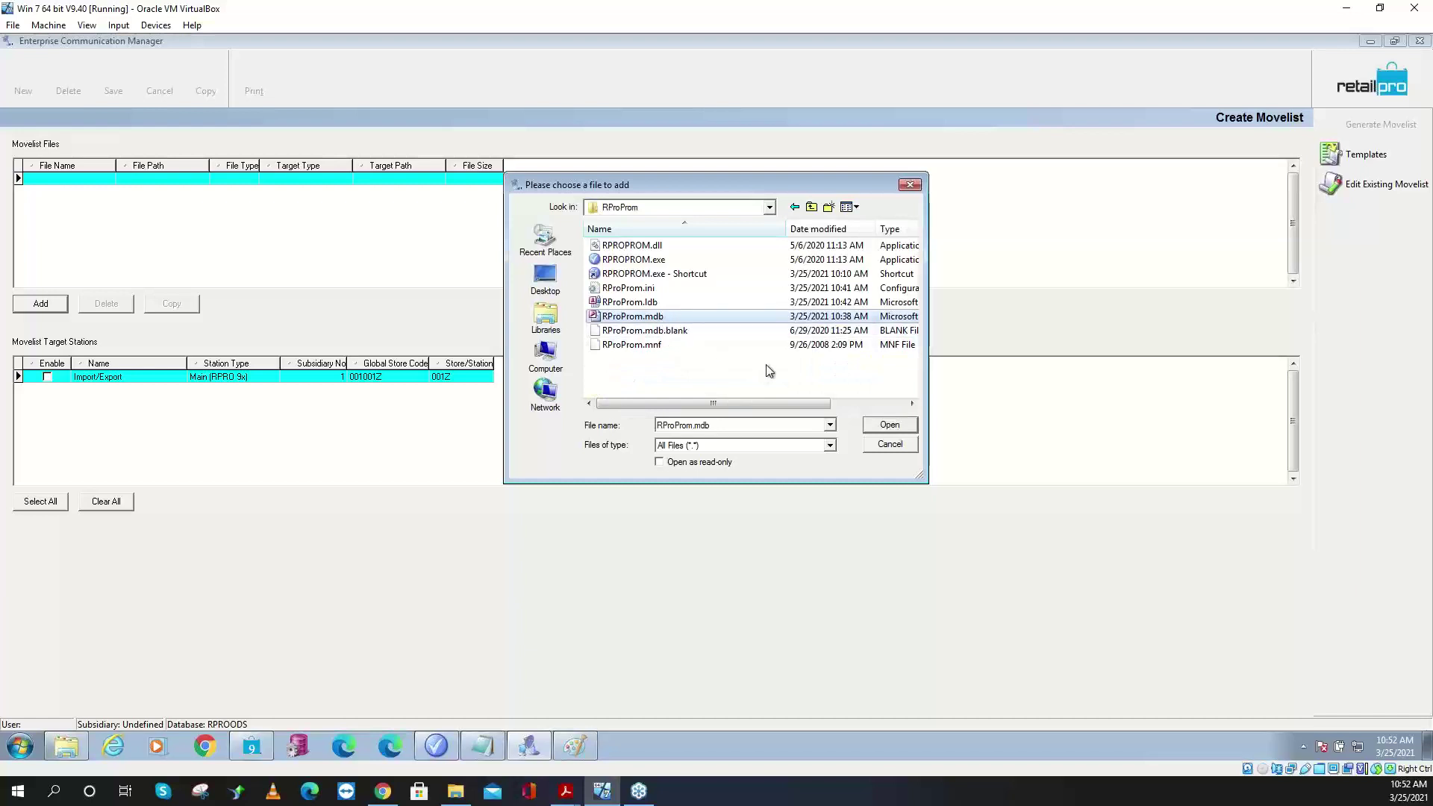
{"action": "left_click", "coordinate": [872, 426]}
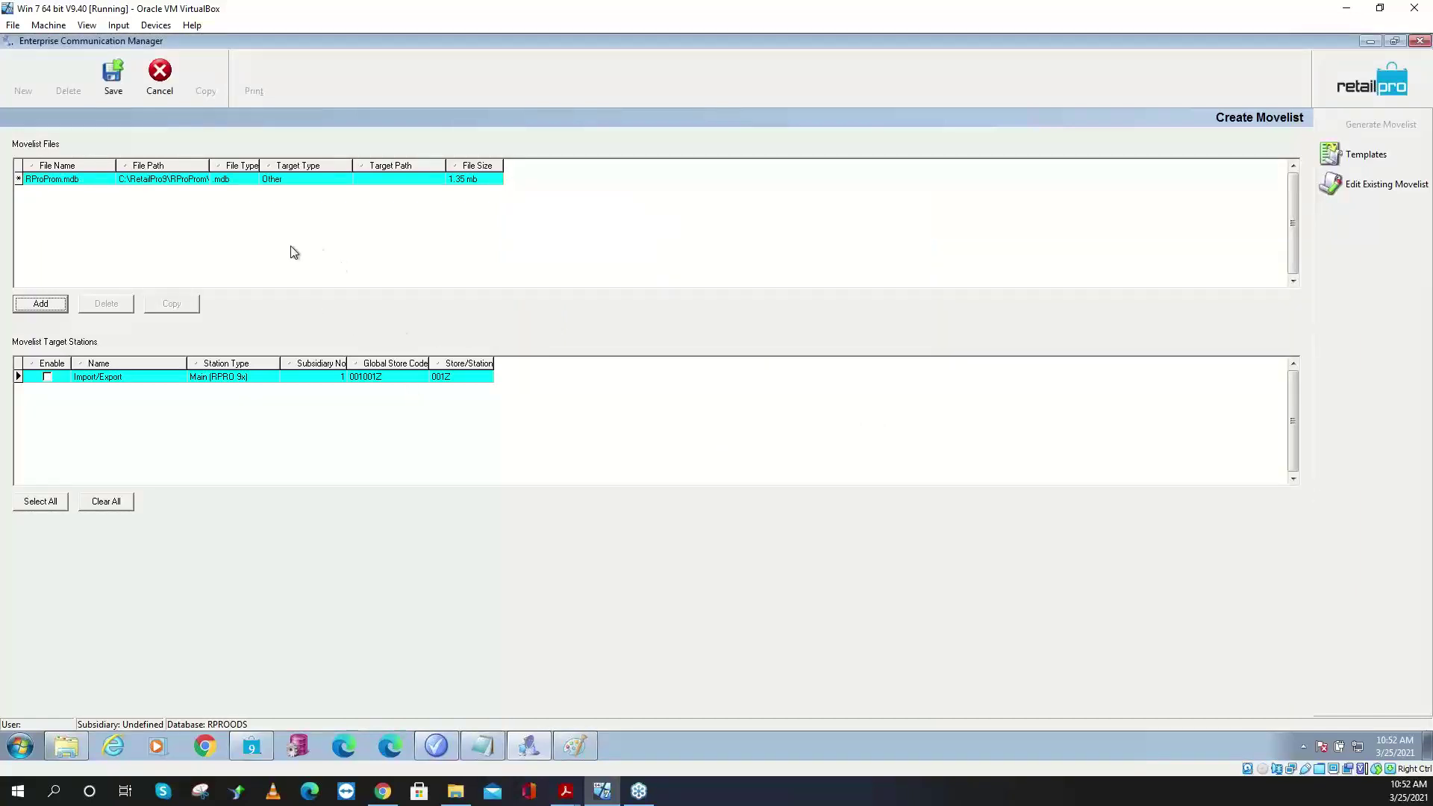
- Copy the RProProm.mdb entry's file path into its Target Path cell
{"action": "left_click", "coordinate": [134, 187]}
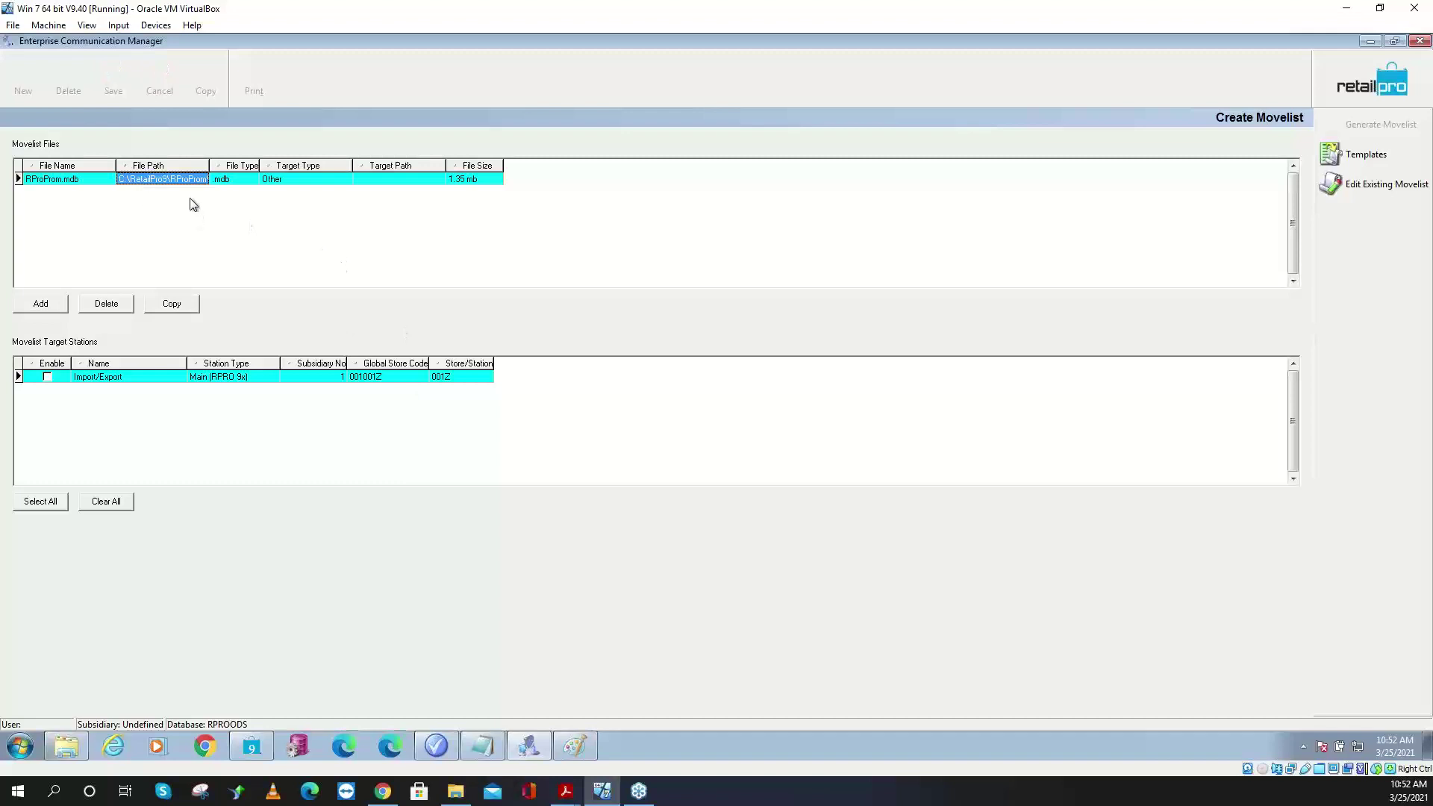
{"action": "left_click", "coordinate": [156, 185]}
{"action": "right_click", "coordinate": [156, 185]}
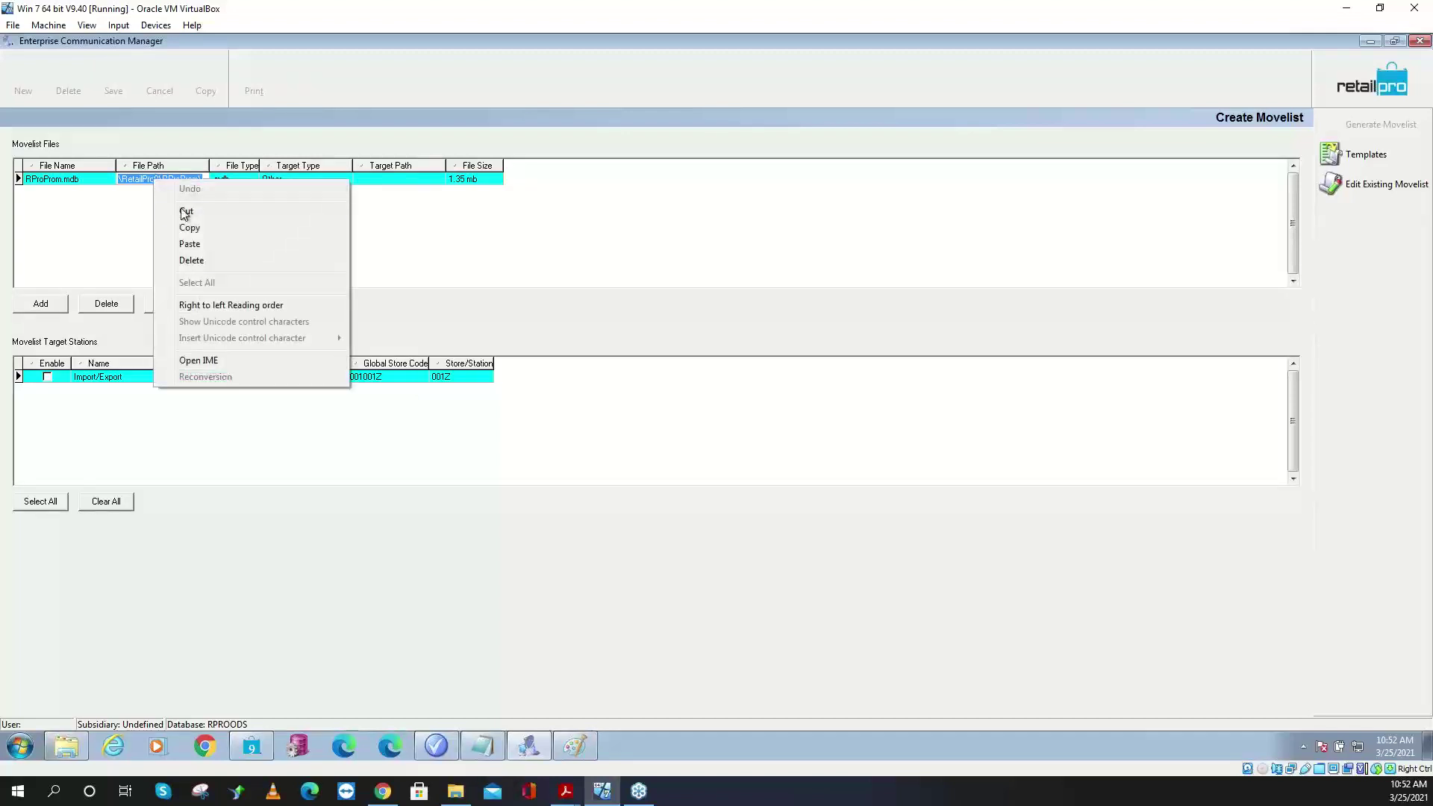
{"action": "left_click", "coordinate": [189, 231]}
{"action": "left_click", "coordinate": [379, 181]}
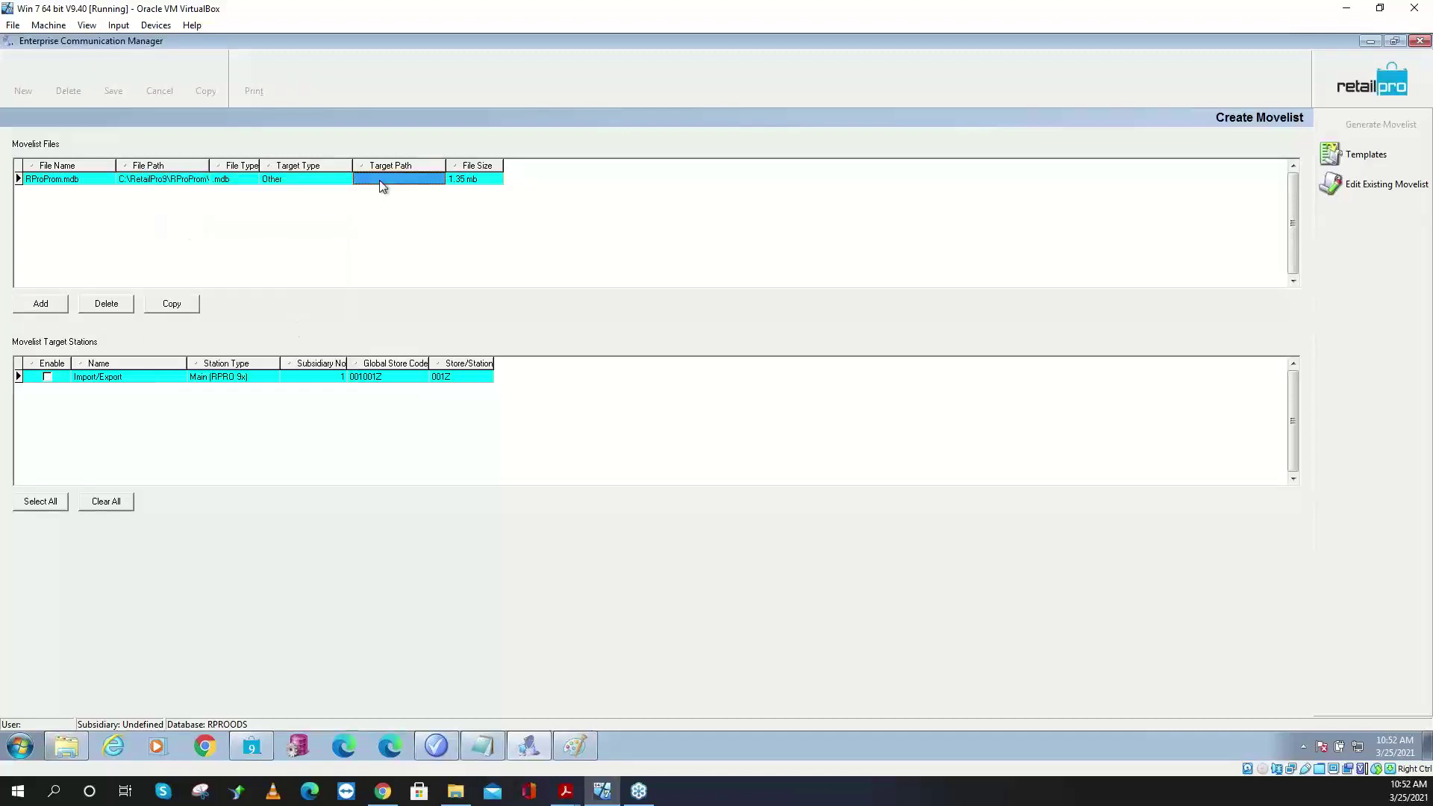
{"action": "left_click", "coordinate": [379, 180]}
{"action": "right_click", "coordinate": [380, 180]}
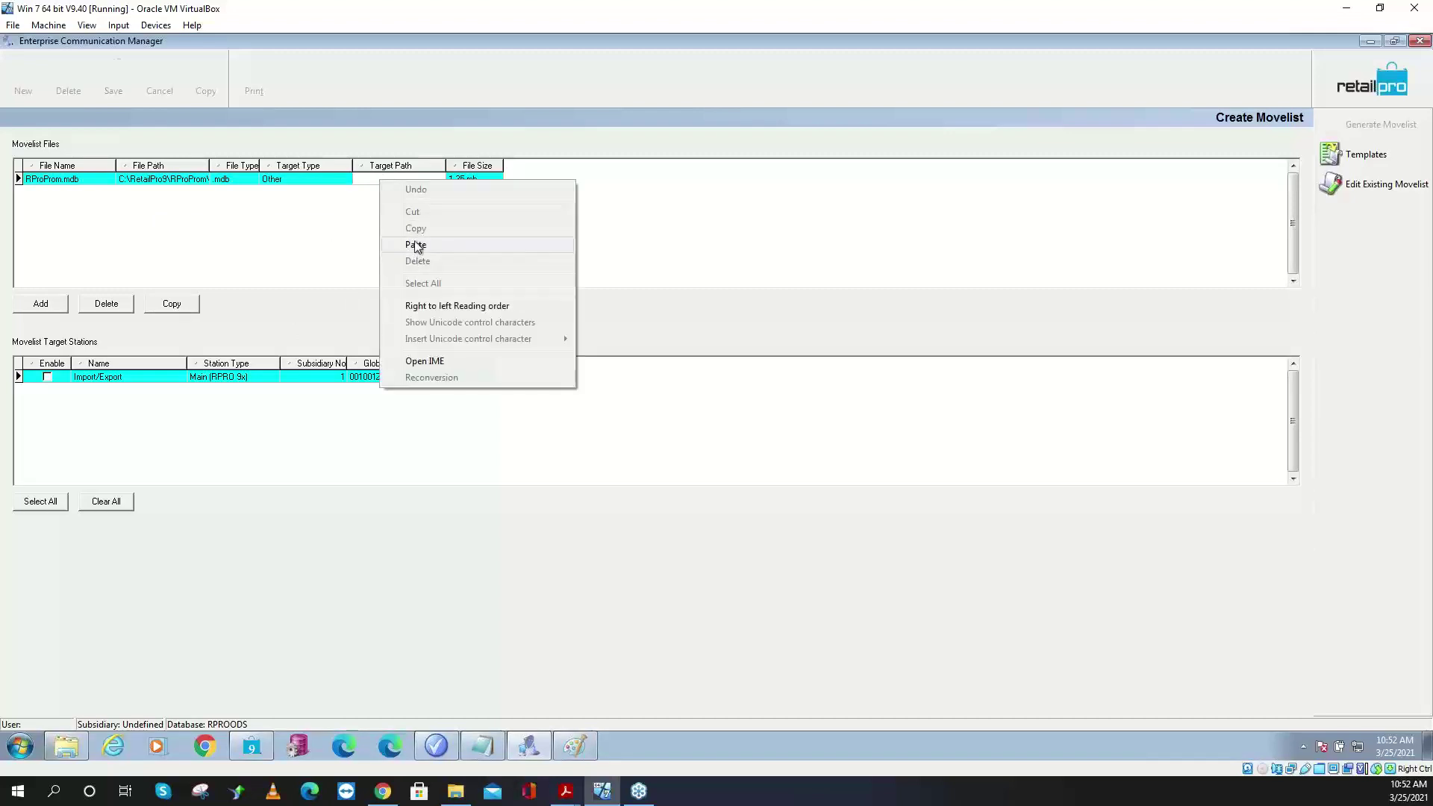
{"action": "left_click", "coordinate": [415, 246]}
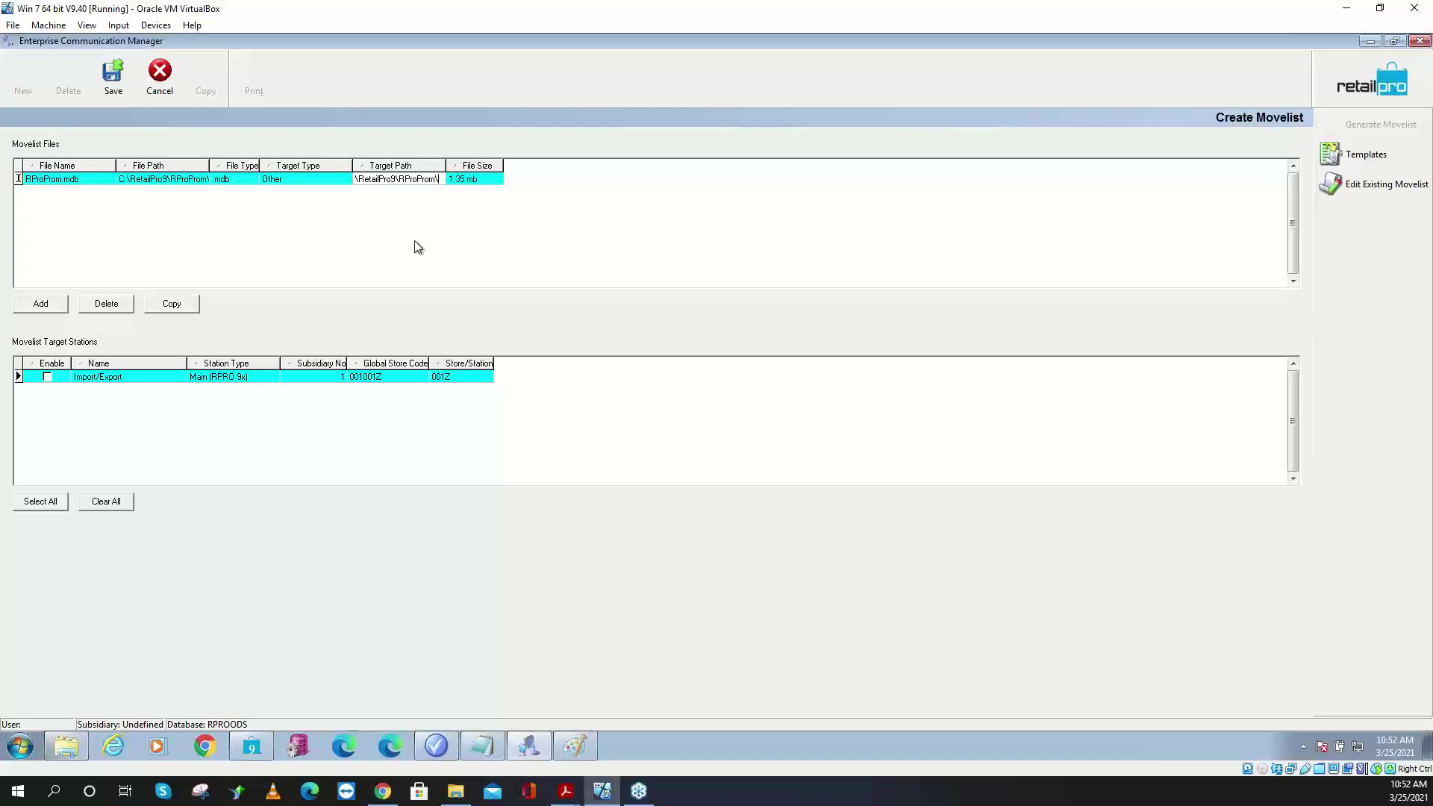
- Set the target path to R:\RetailPro9\RProProm, save it, and enable the Import/Export station
{"action": "left_click", "coordinate": [164, 181]}
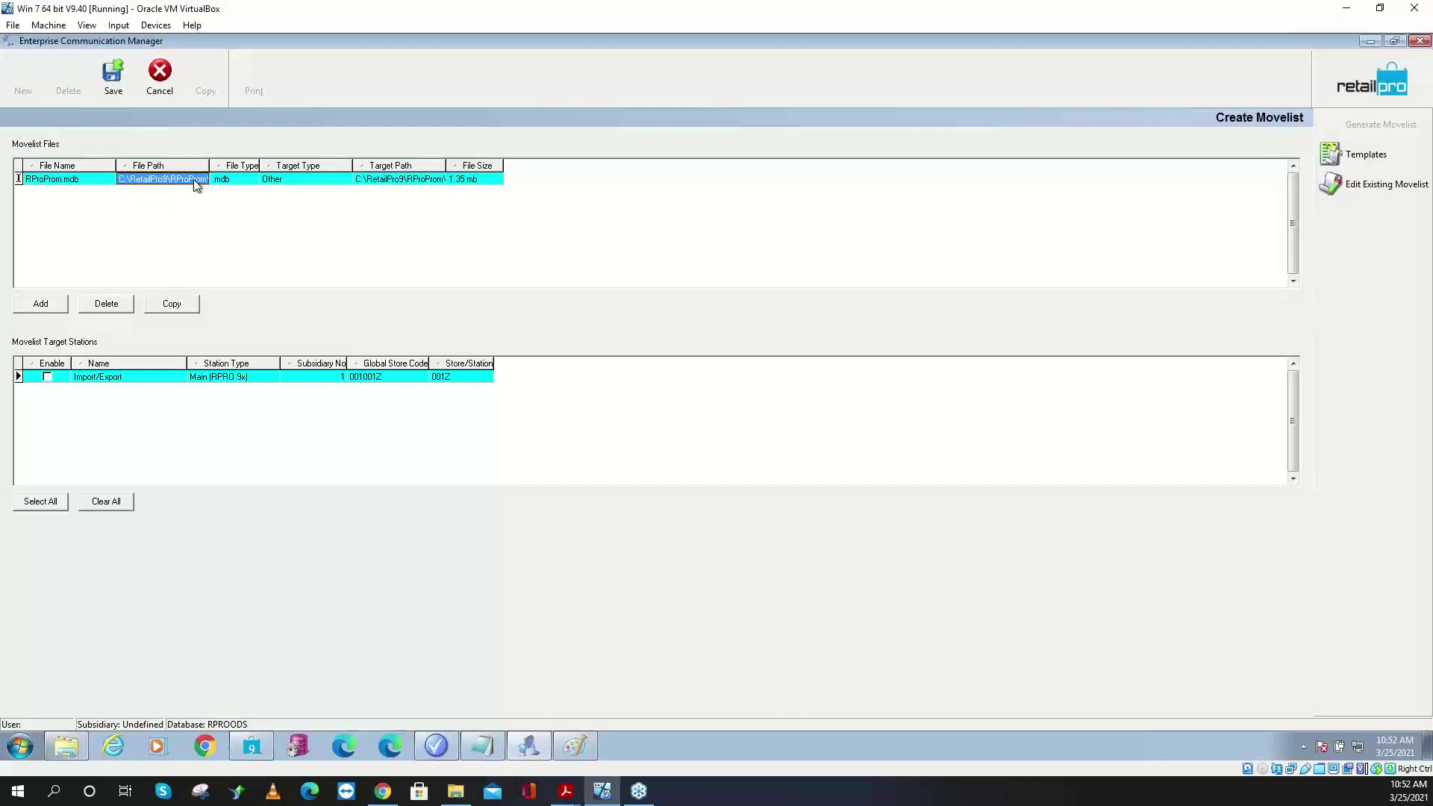
{"action": "left_click", "coordinate": [360, 181]}
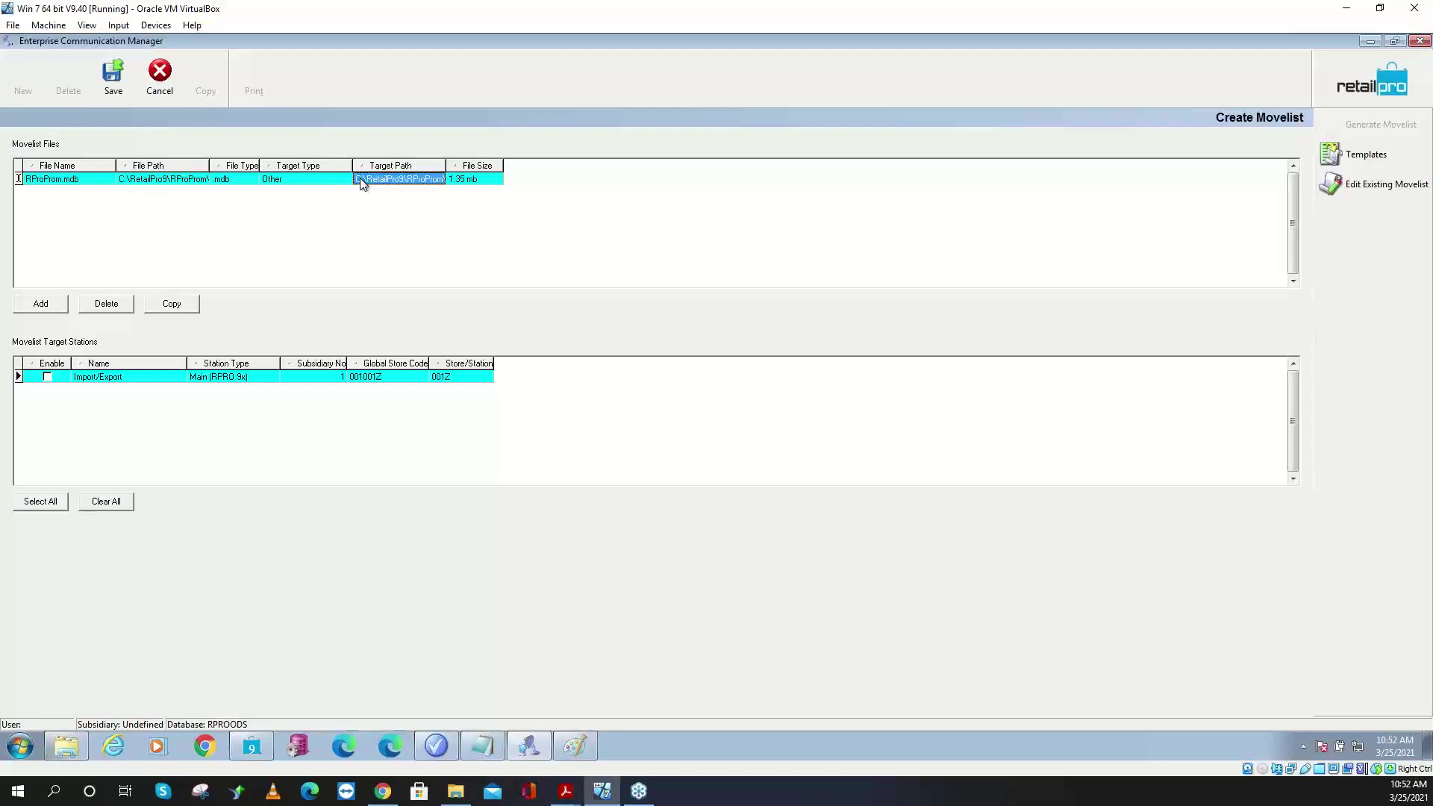
{"action": "left_click", "coordinate": [359, 180]}
{"action": "type", "text": "C:"}
{"action": "key", "text": "shift+Tab"}
{"action": "key", "text": "Tab"}
{"action": "left_click", "coordinate": [375, 184]}
{"action": "key", "text": "End"}
{"action": "key", "text": "BackSpace"}
{"action": "key", "text": "BackSpace"}
{"action": "key", "text": "BackSpace"}
{"action": "key", "text": "BackSpace"}
{"action": "key", "text": "BackSpace"}
{"action": "key", "text": "BackSpace"}
{"action": "key", "text": "BackSpace"}
{"action": "key", "text": "BackSpace"}
{"action": "key", "text": "BackSpace"}
{"action": "key", "text": "BackSpace"}
{"action": "key", "text": "BackSpace"}
{"action": "key", "text": "BackSpace"}
{"action": "key", "text": "BackSpace"}
{"action": "key", "text": "BackSpace"}
{"action": "key", "text": "BackSpace"}
{"action": "key", "text": "BackSpace"}
{"action": "key", "text": "BackSpace"}
{"action": "key", "text": "BackSpace"}
{"action": "key", "text": "BackSpace"}
{"action": "key", "text": "BackSpace"}
{"action": "key", "text": "ctrl+z"}
{"action": "key", "text": "ctrl+s"}
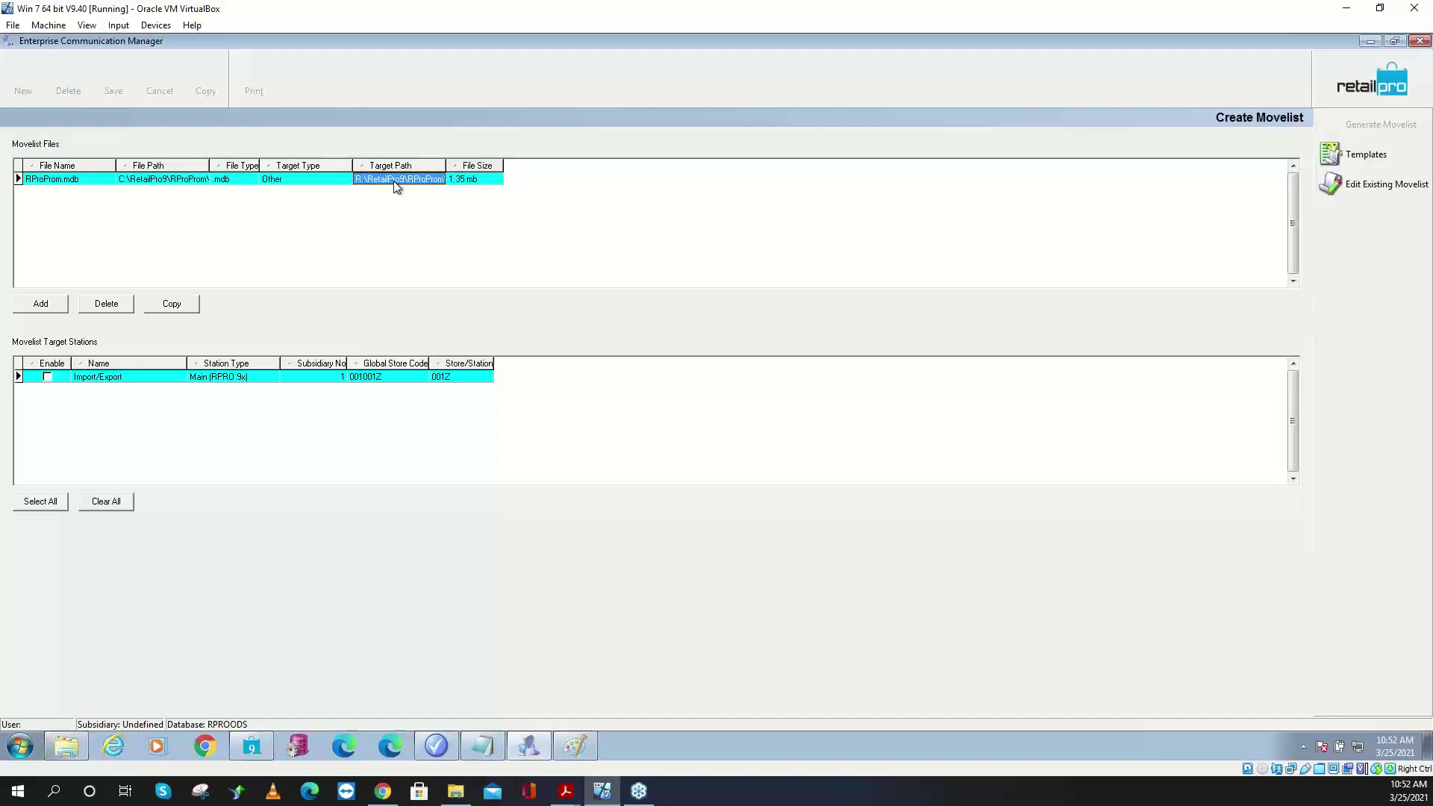
{"action": "left_click", "coordinate": [47, 380]}
{"action": "left_click", "coordinate": [48, 378]}
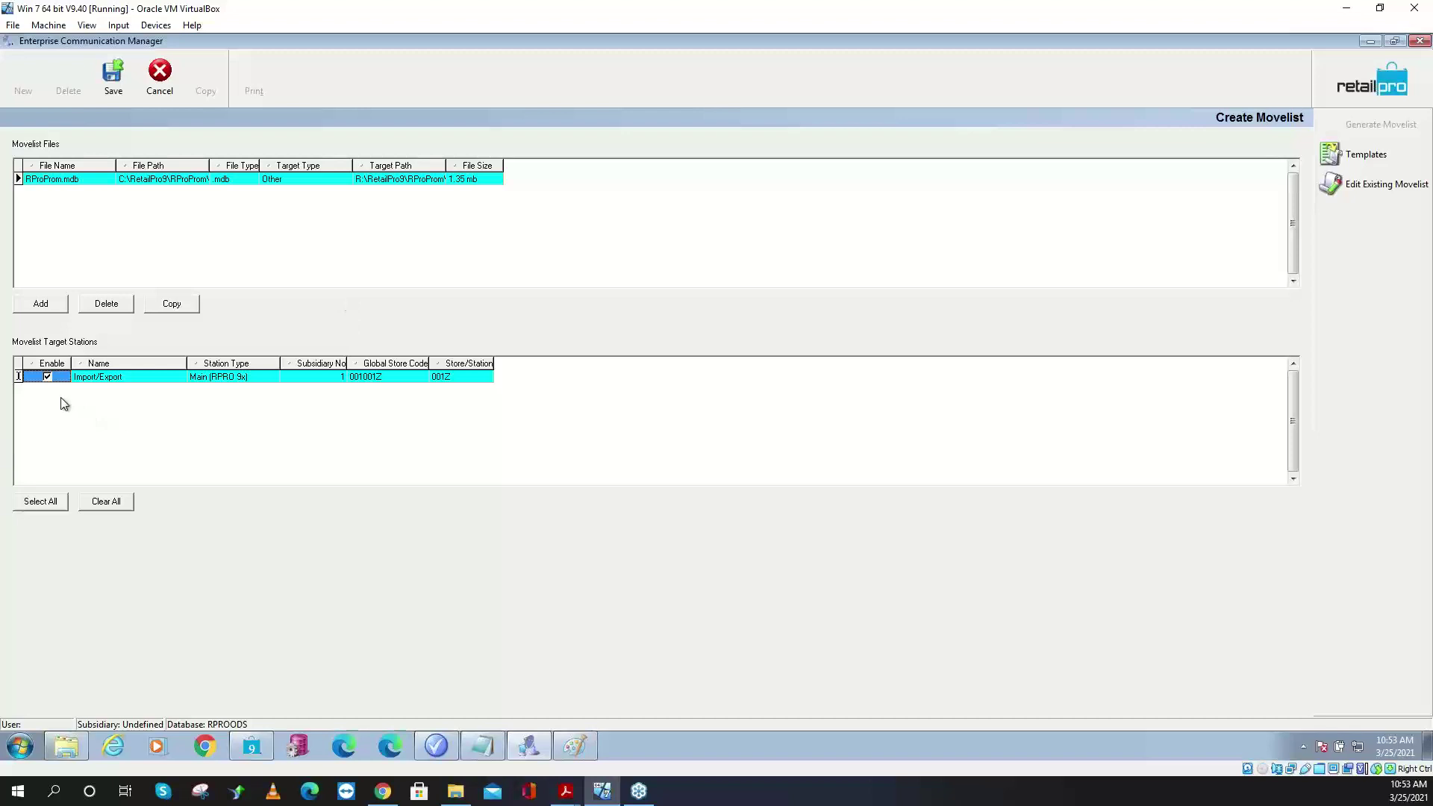
- Save and generate the movelist, delete the Import/Export movelist, then go back to ECM's start screen
{"action": "left_click", "coordinate": [116, 96]}
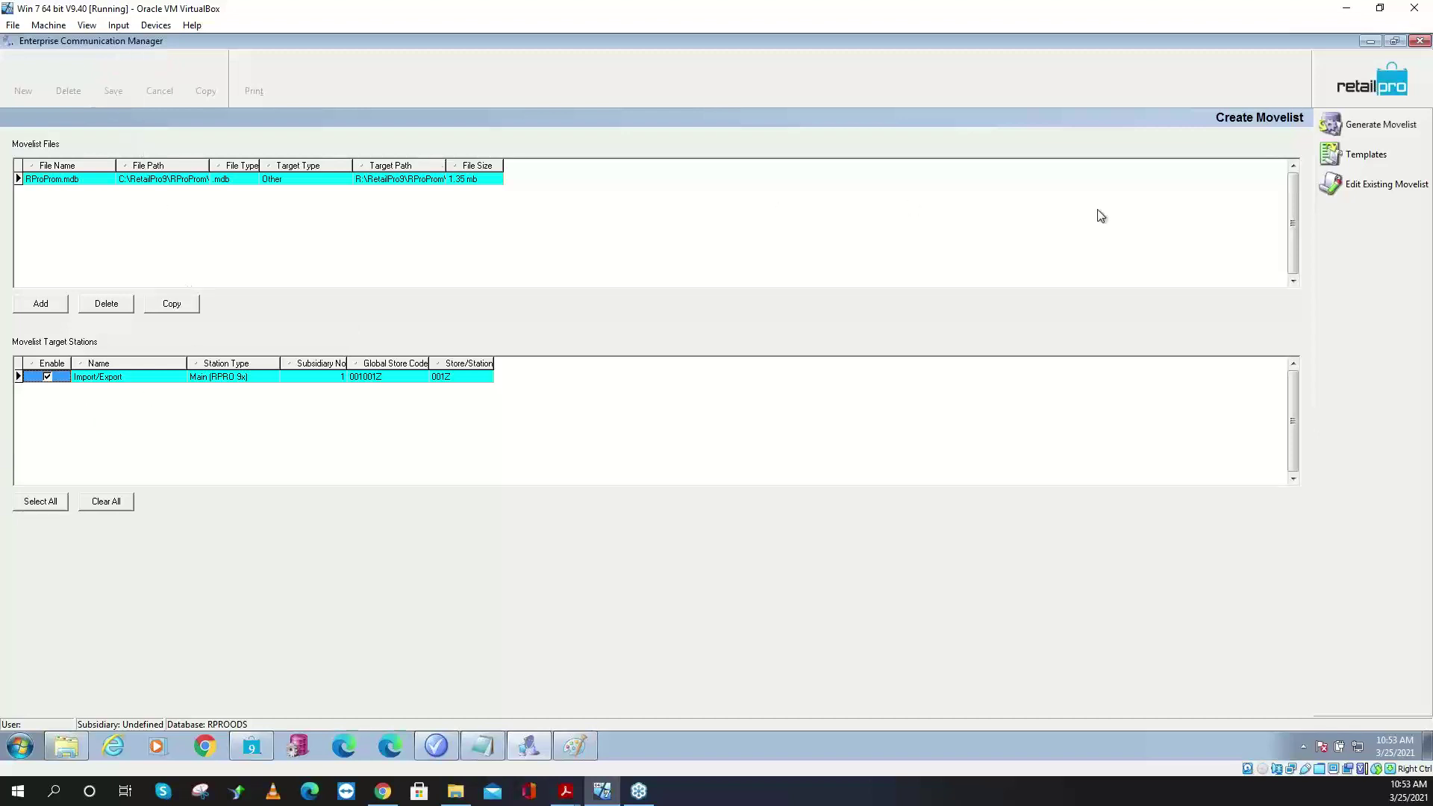
{"action": "left_click", "coordinate": [1384, 126]}
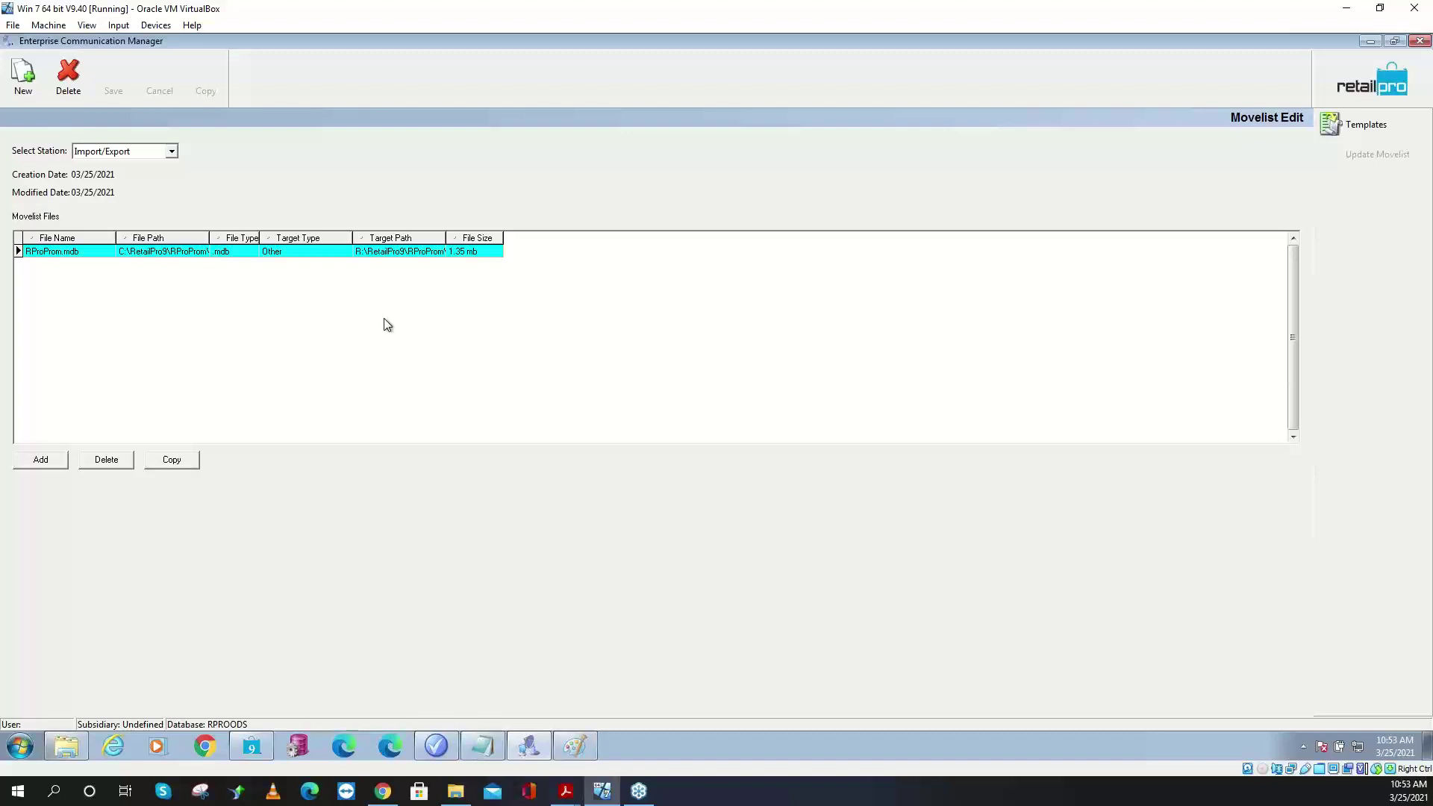
{"action": "left_click", "coordinate": [58, 75]}
{"action": "left_click", "coordinate": [704, 427]}
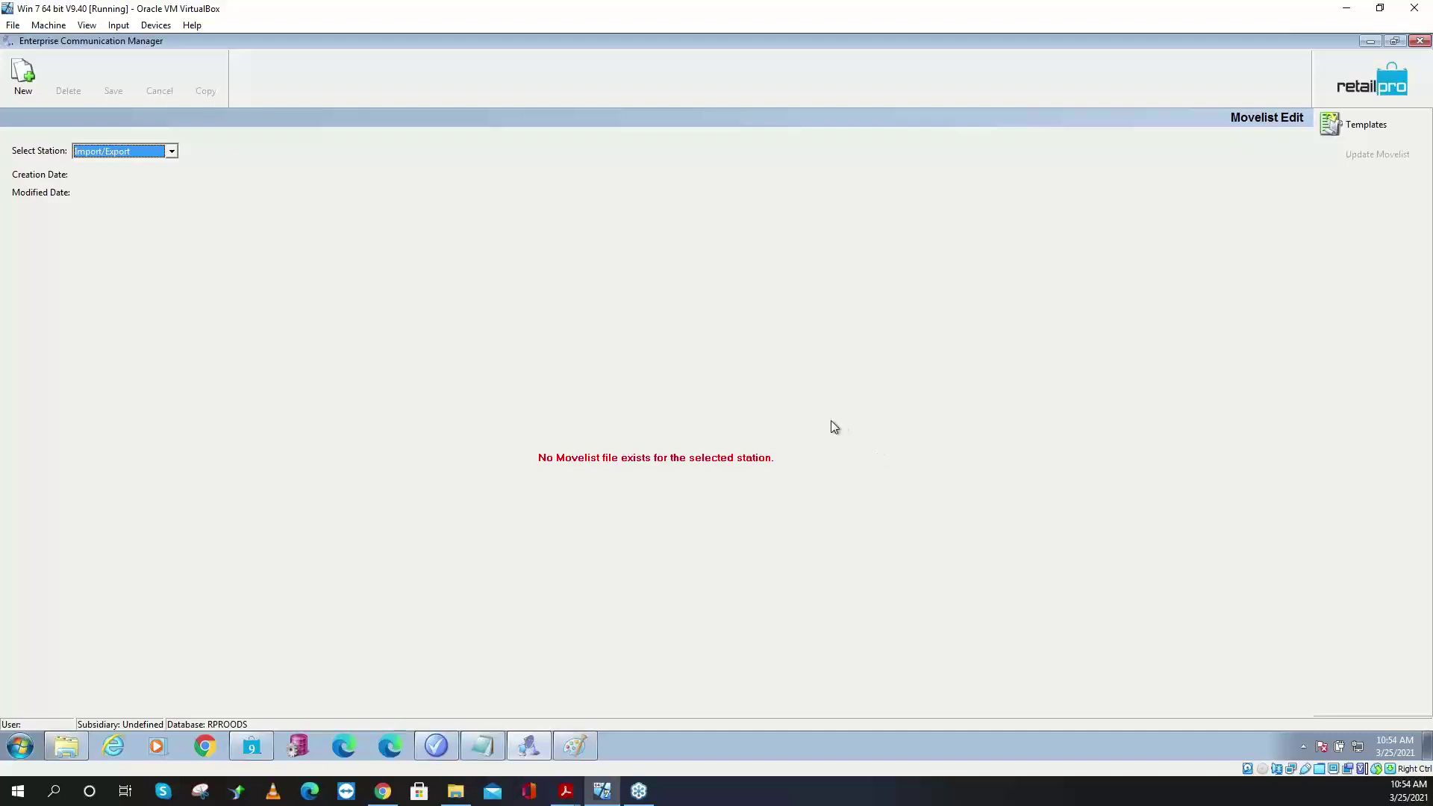
{"action": "left_click", "coordinate": [1371, 80]}
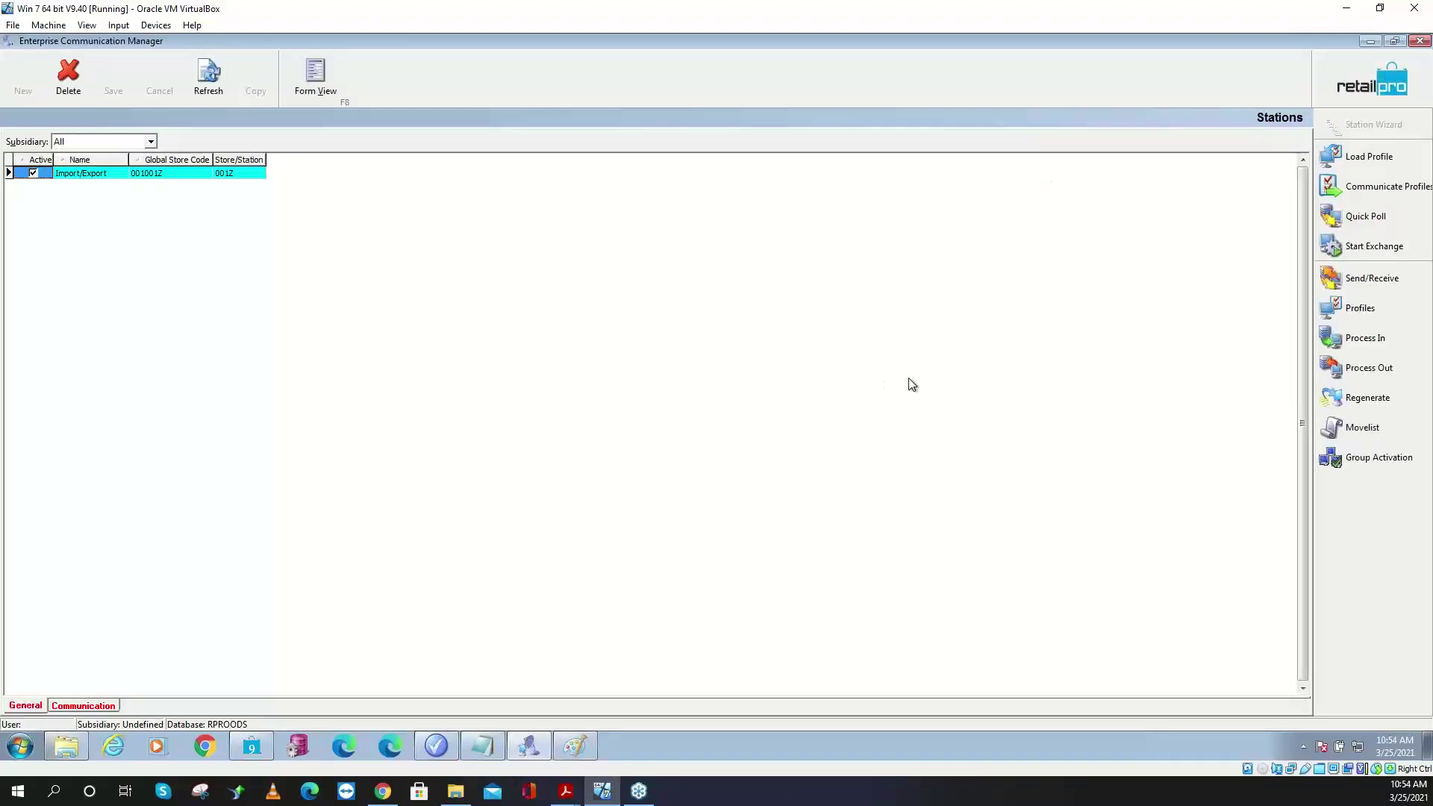
{"action": "left_click", "coordinate": [1367, 74]}
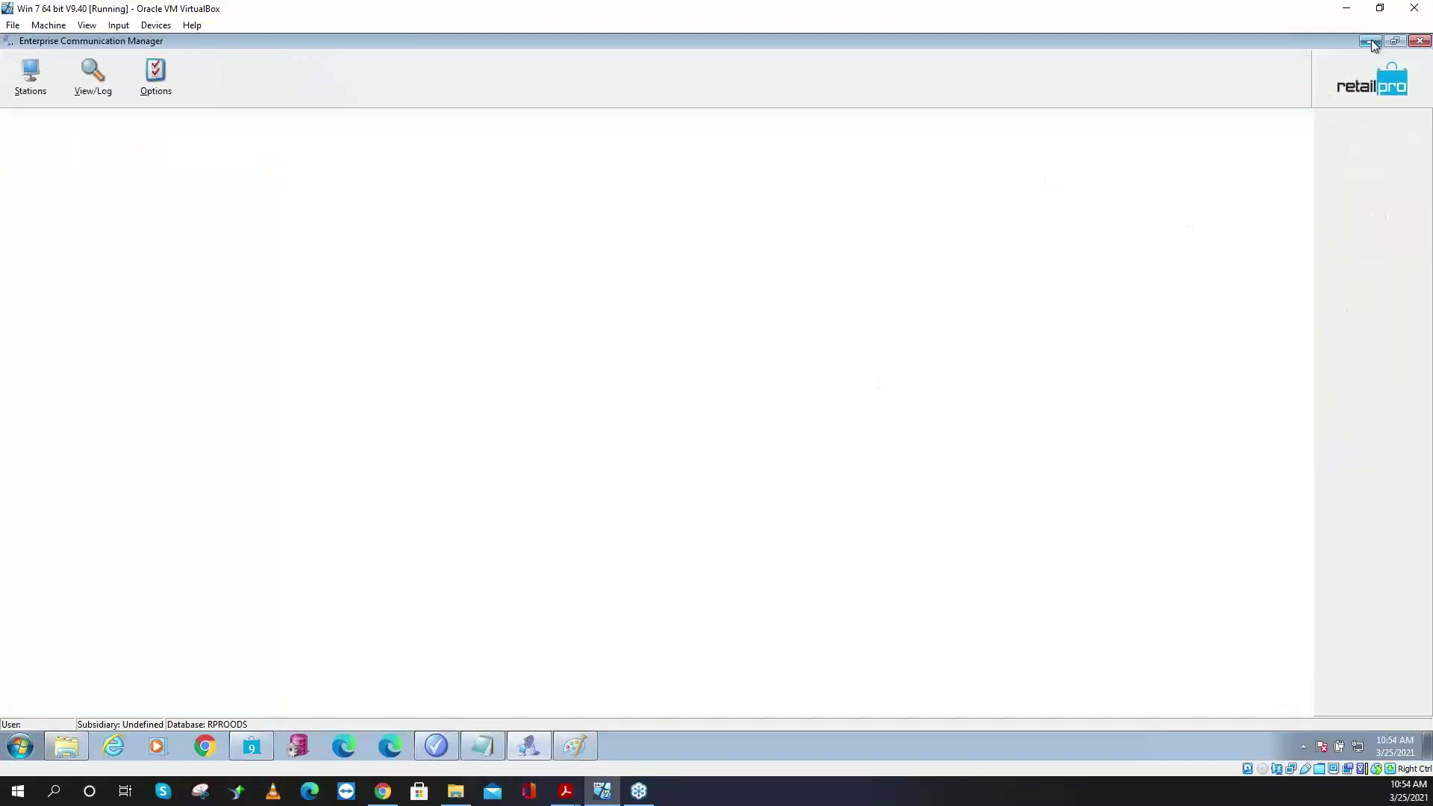
- Minimize ECM and open RProProm.ini from C:\RetailPro9\RProProm in Notepad
{"action": "left_click", "coordinate": [1371, 41]}
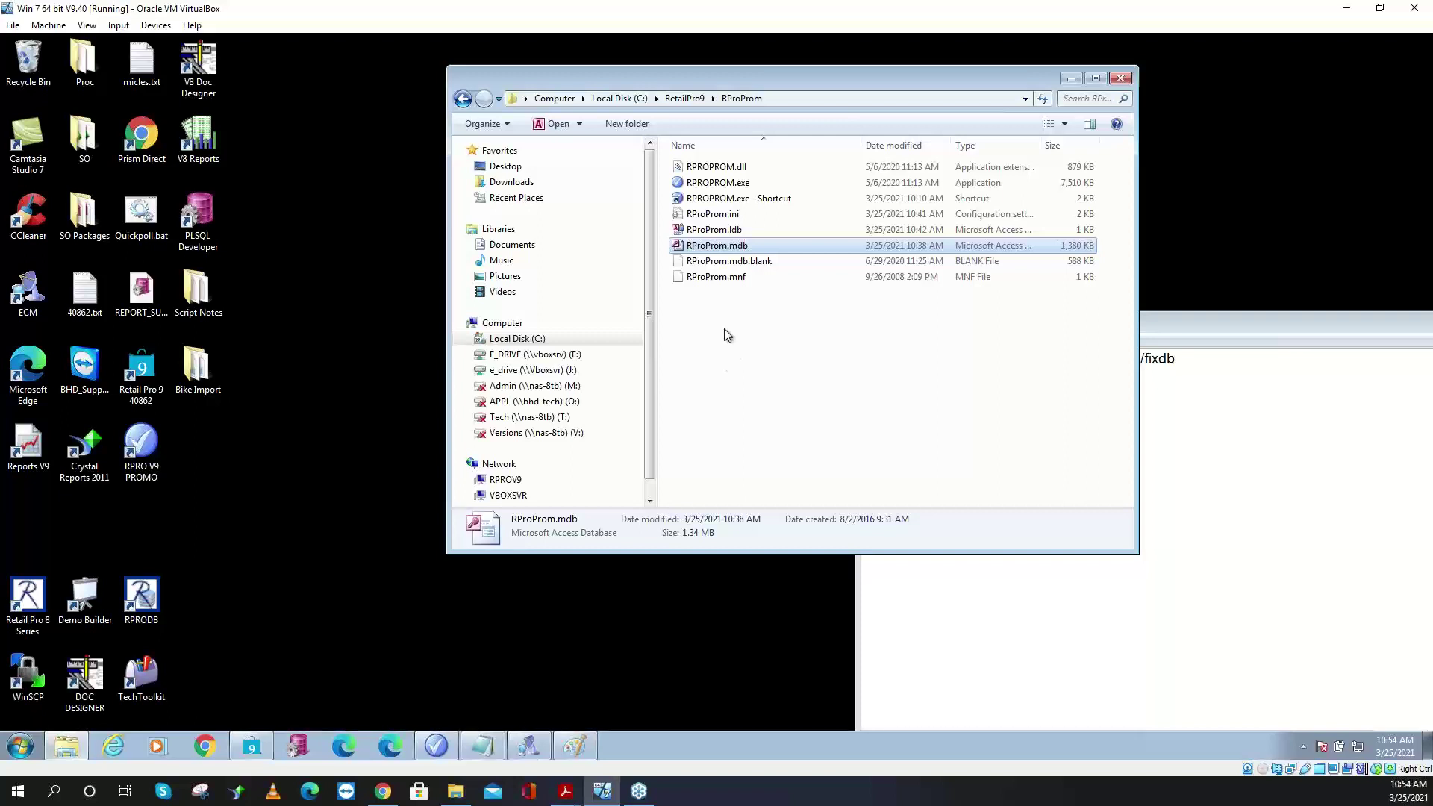
{"action": "left_click", "coordinate": [750, 170]}
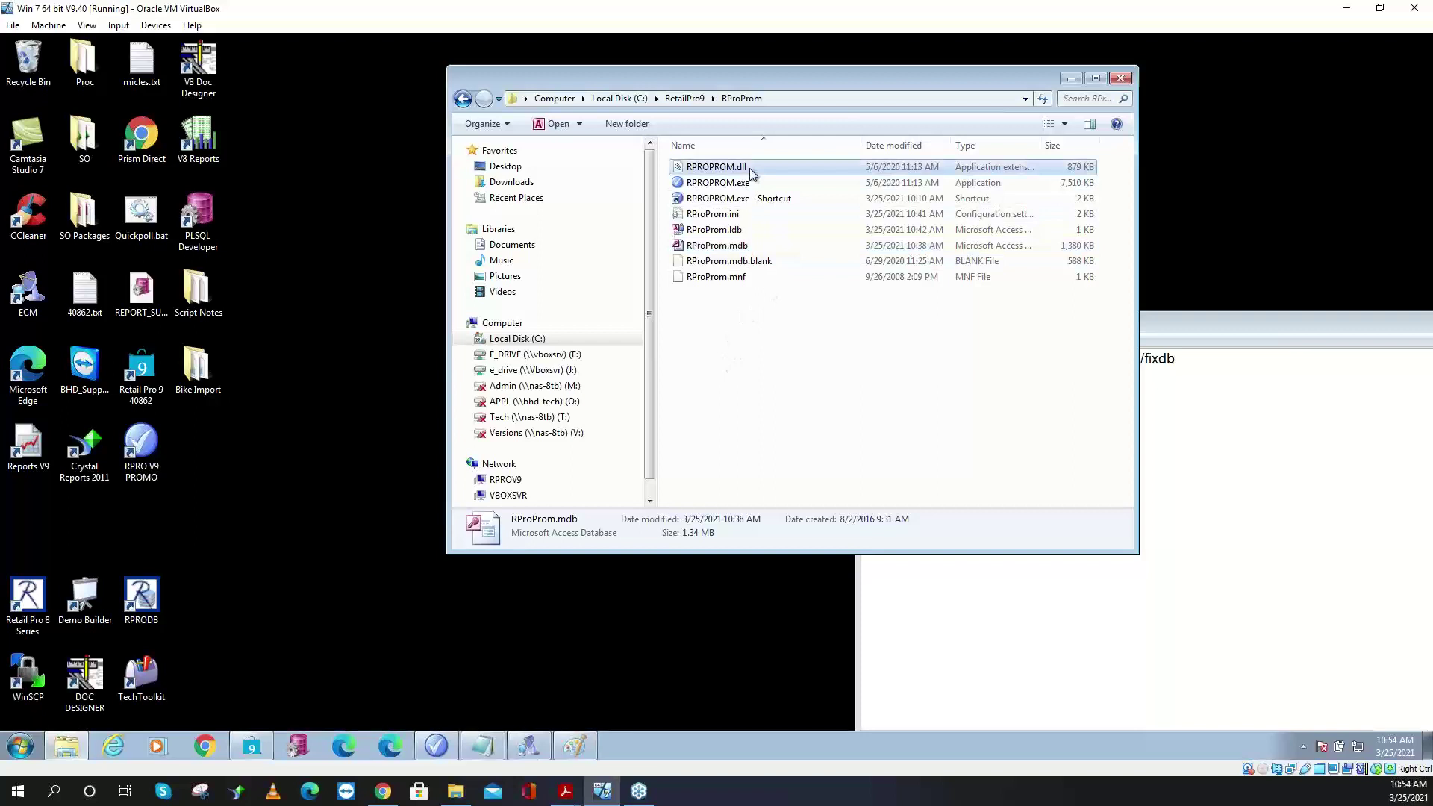
{"action": "left_click", "coordinate": [752, 279]}
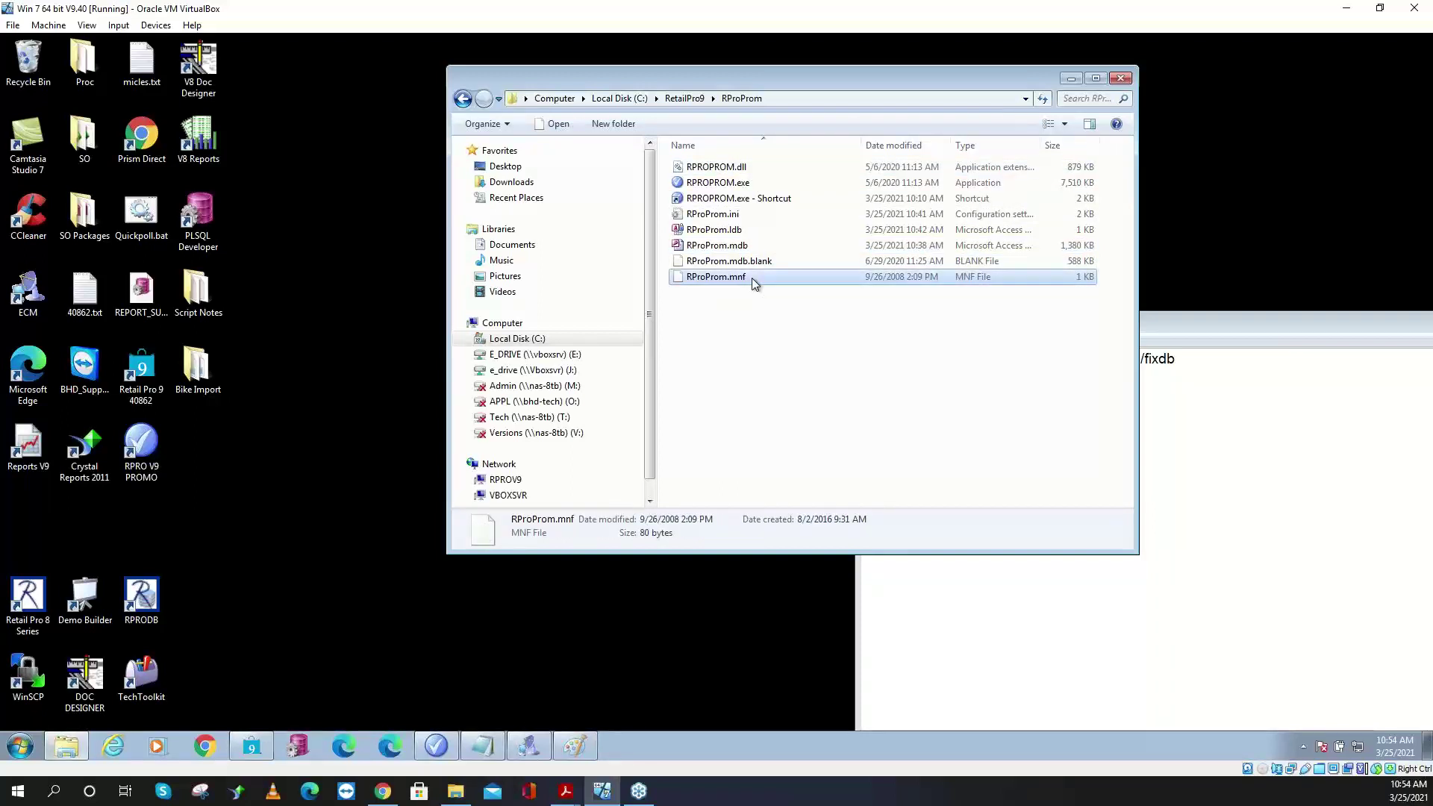
{"action": "left_click", "coordinate": [743, 216]}
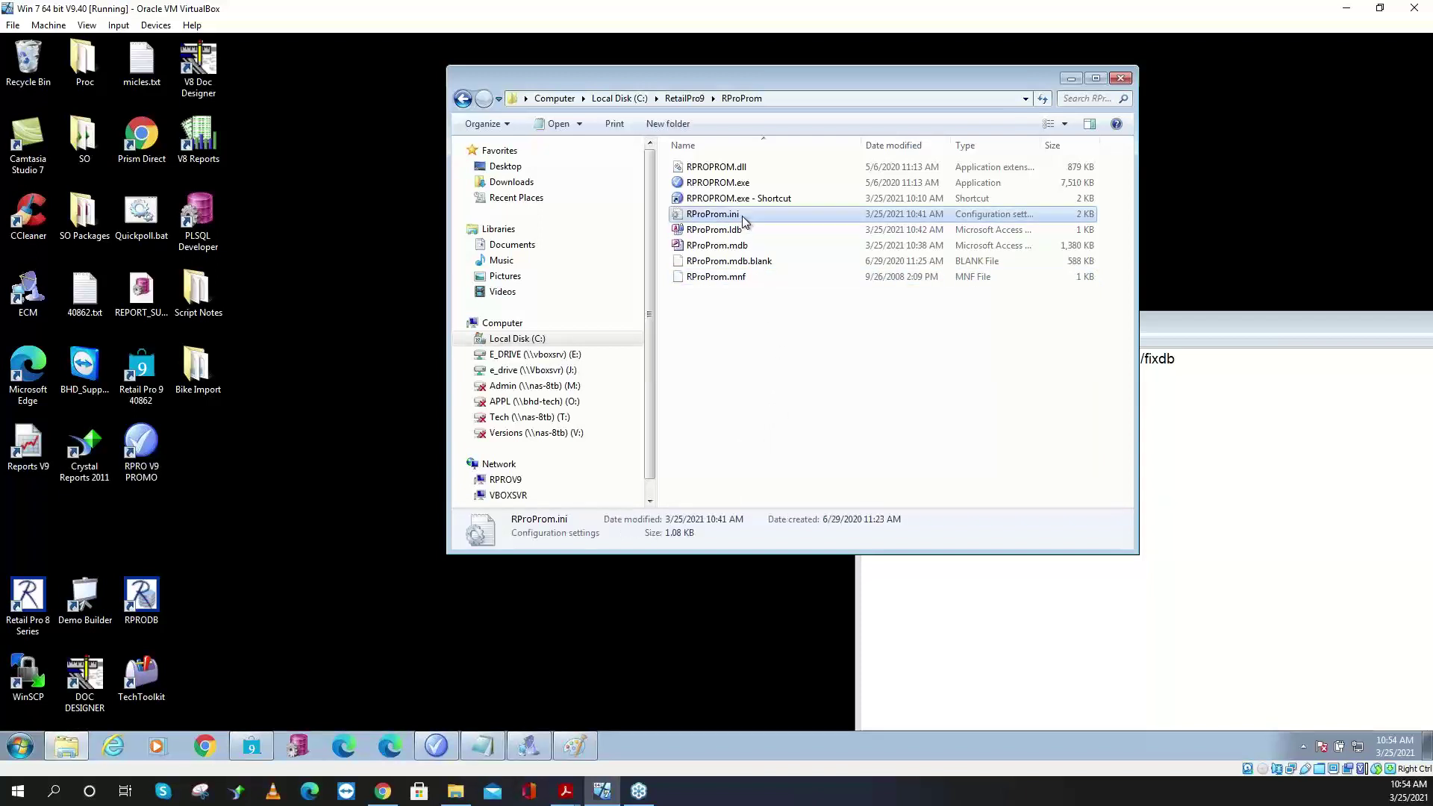
{"action": "double_click", "coordinate": [742, 217]}
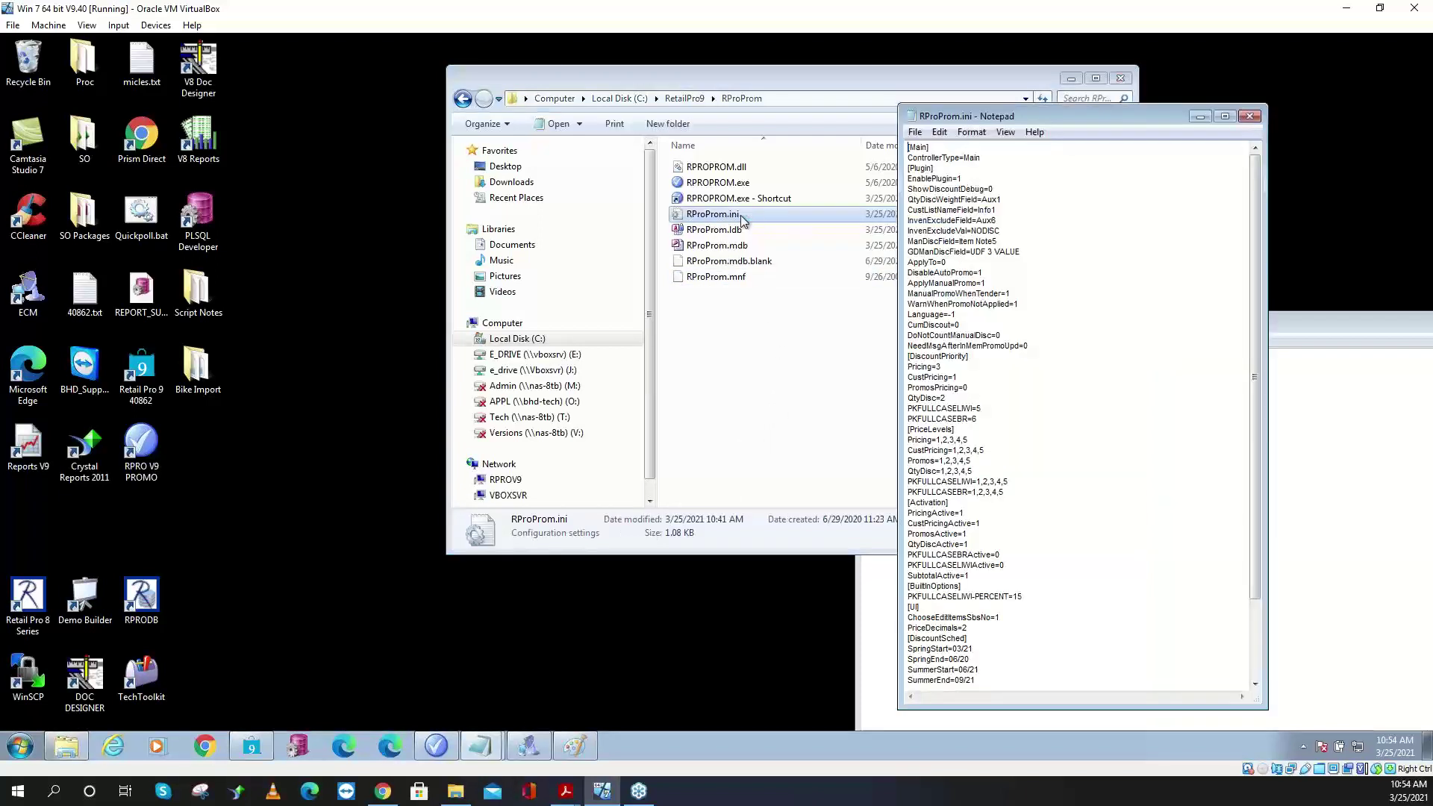
- Review RProProm.ini, highlighting the EnablePlugin=1 setting, then close Notepad
{"action": "left_click_drag", "start_coordinate": [1255, 323], "coordinate": [1248, 235]}
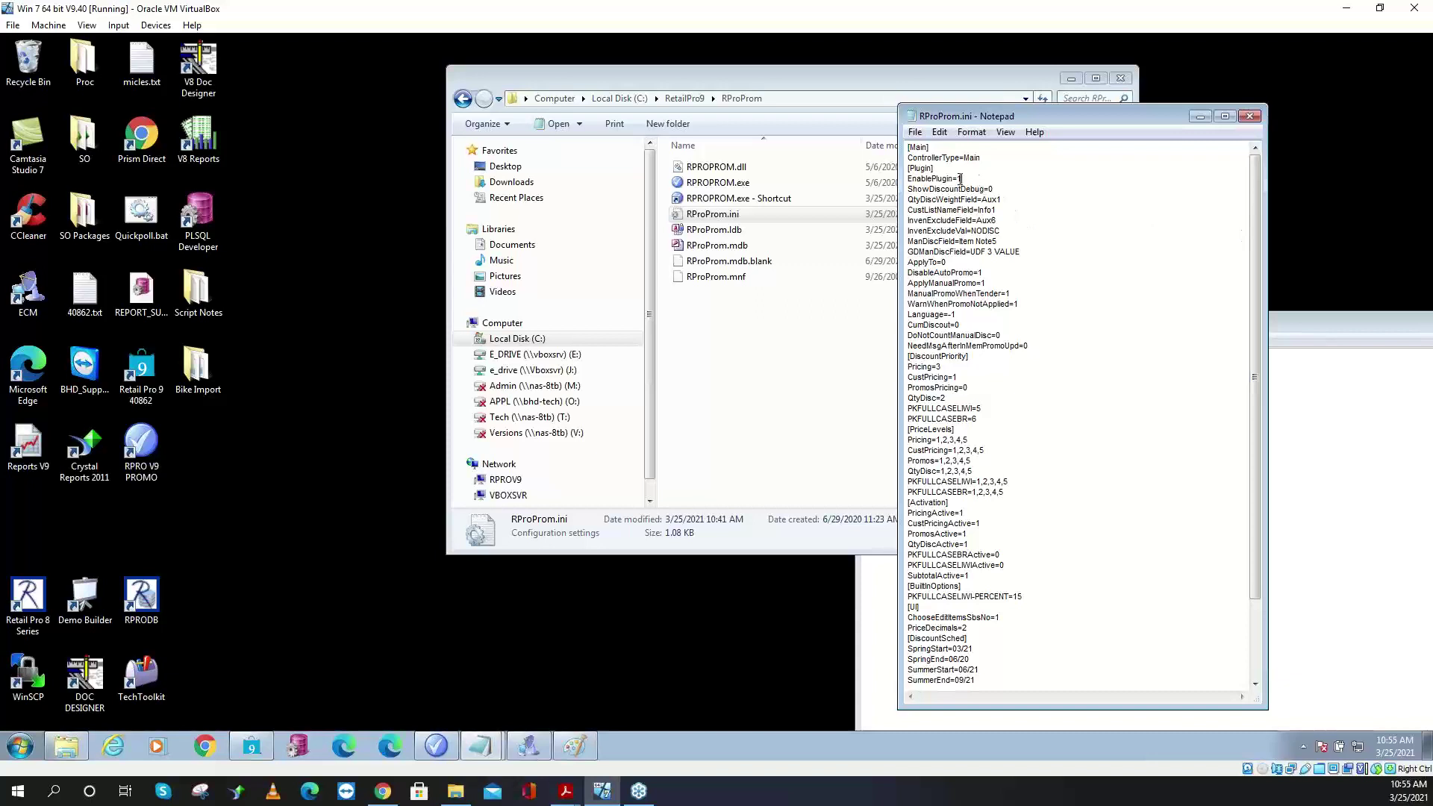
{"action": "left_click_drag", "start_coordinate": [962, 179], "coordinate": [907, 179]}
{"action": "left_click", "coordinate": [1249, 115]}
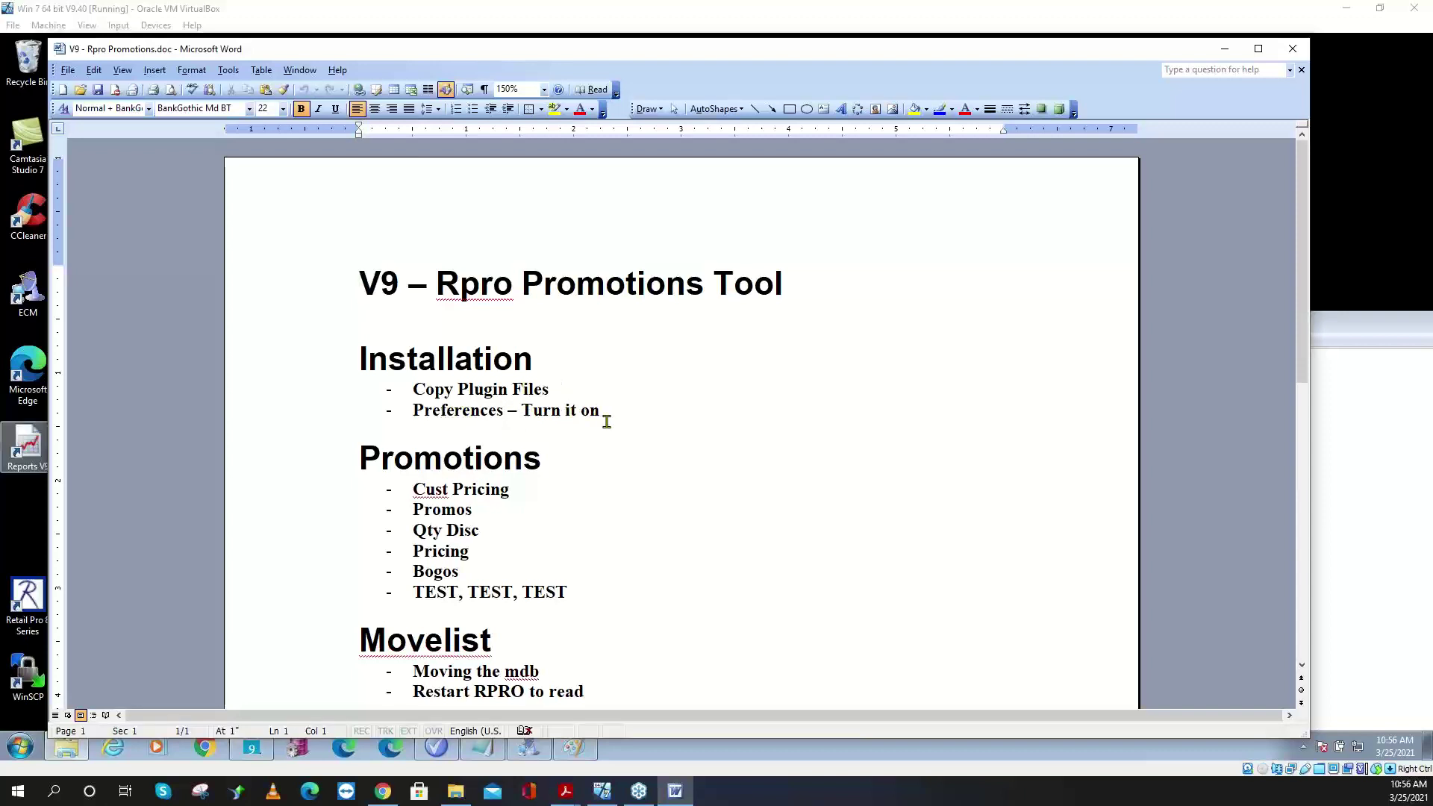
- Add a 'Register dll' bullet after Copy Plugin Files in the Installation list
{"action": "left_click", "coordinate": [590, 391]}
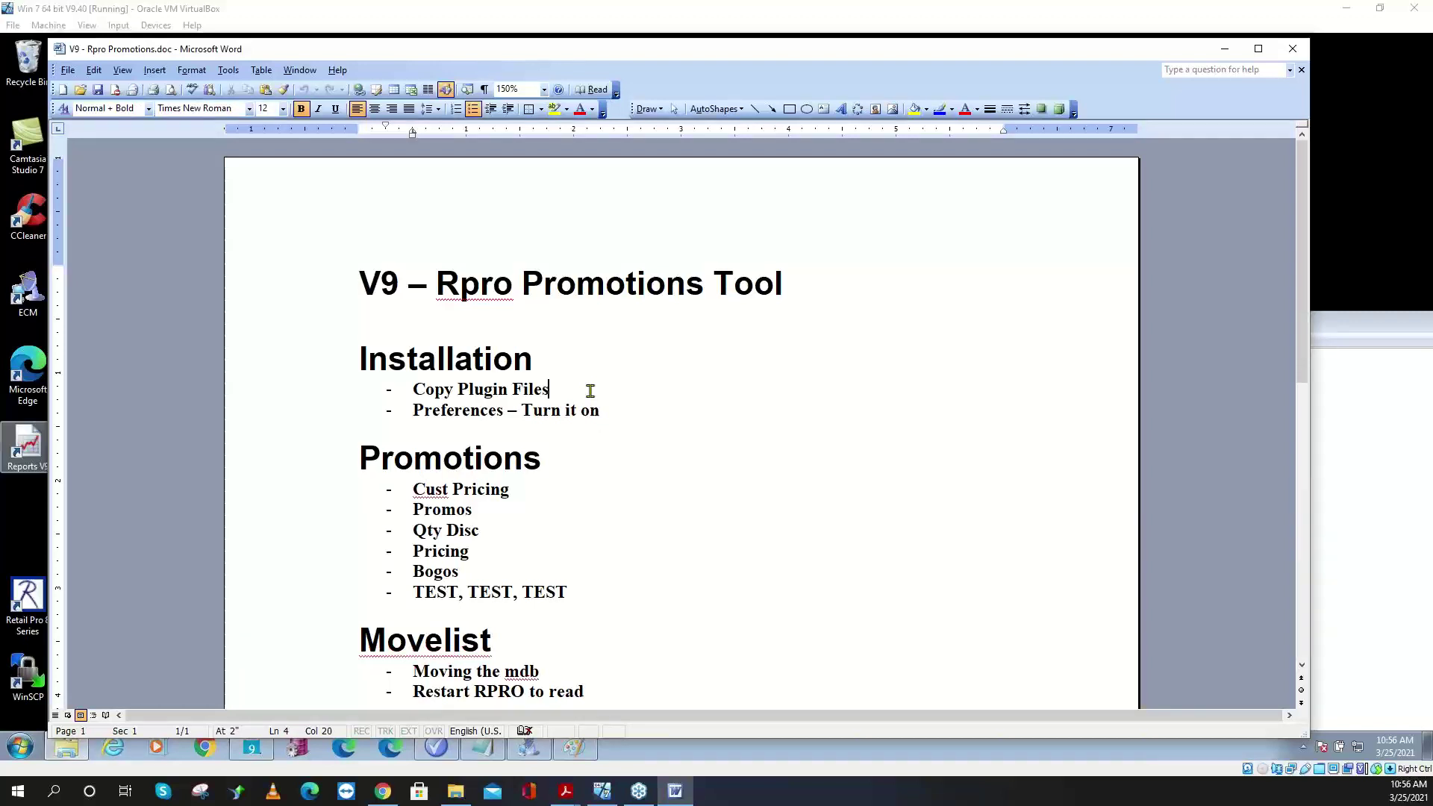
{"action": "key", "text": "Return"}
{"action": "type", "text": "Re"}
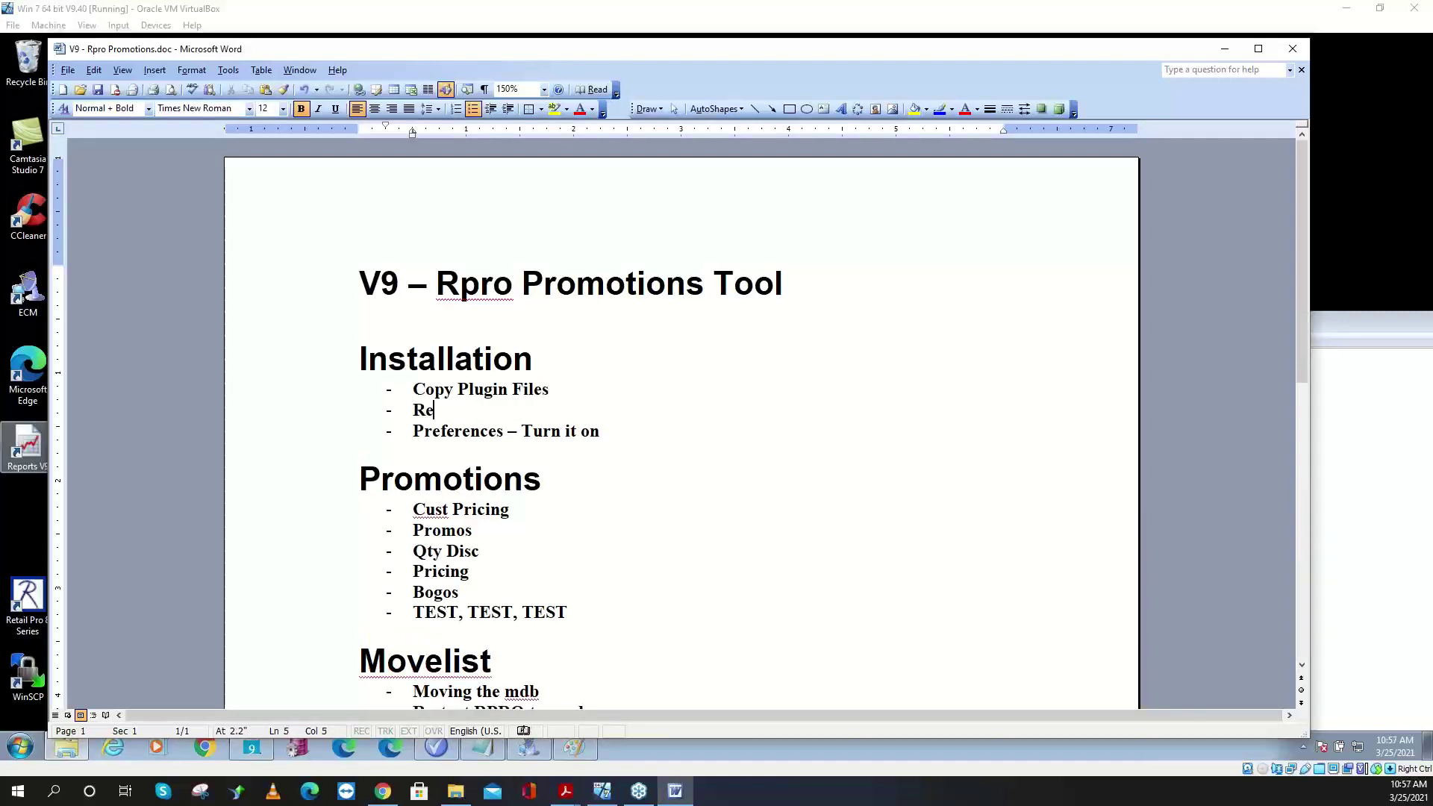
{"action": "type", "text": "gister dll"}
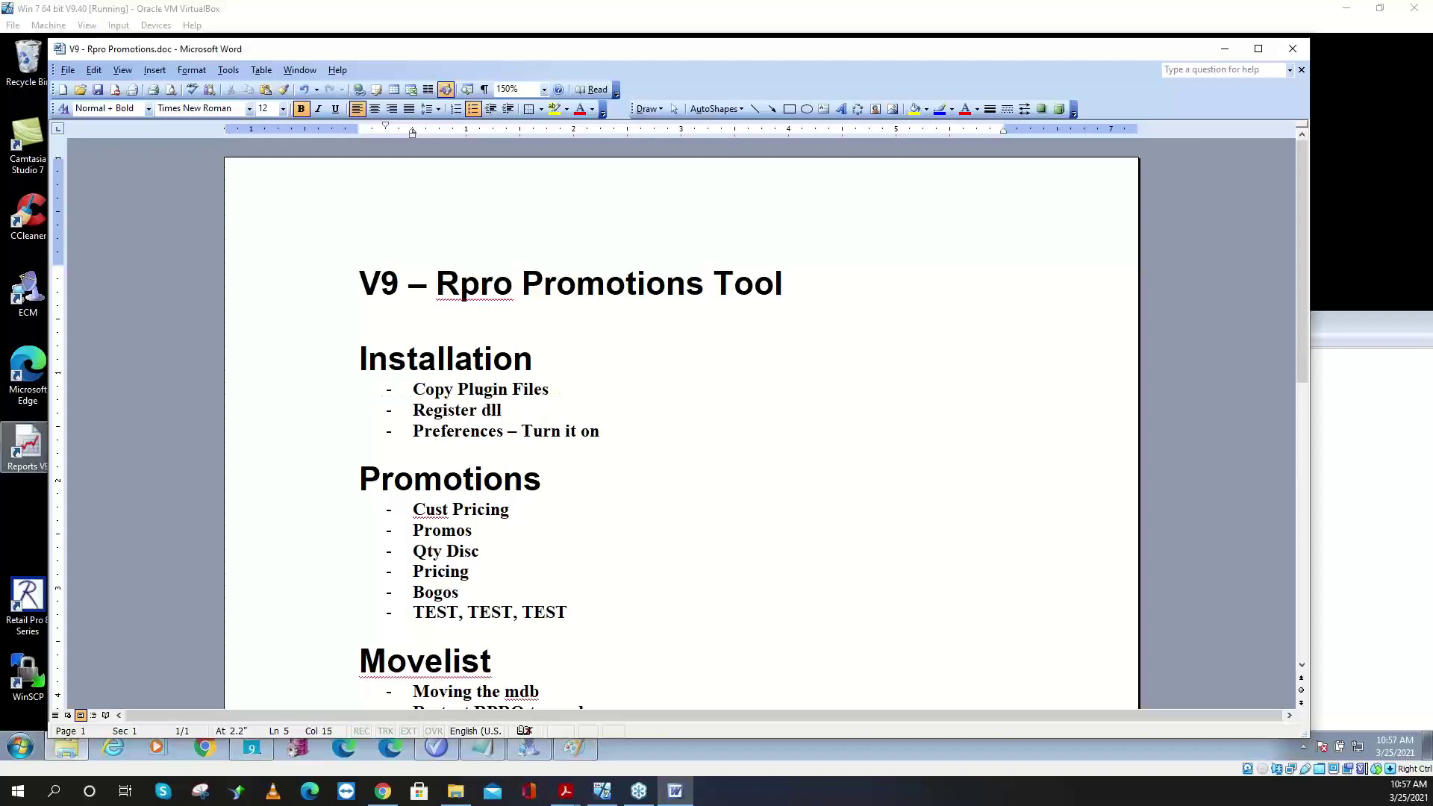
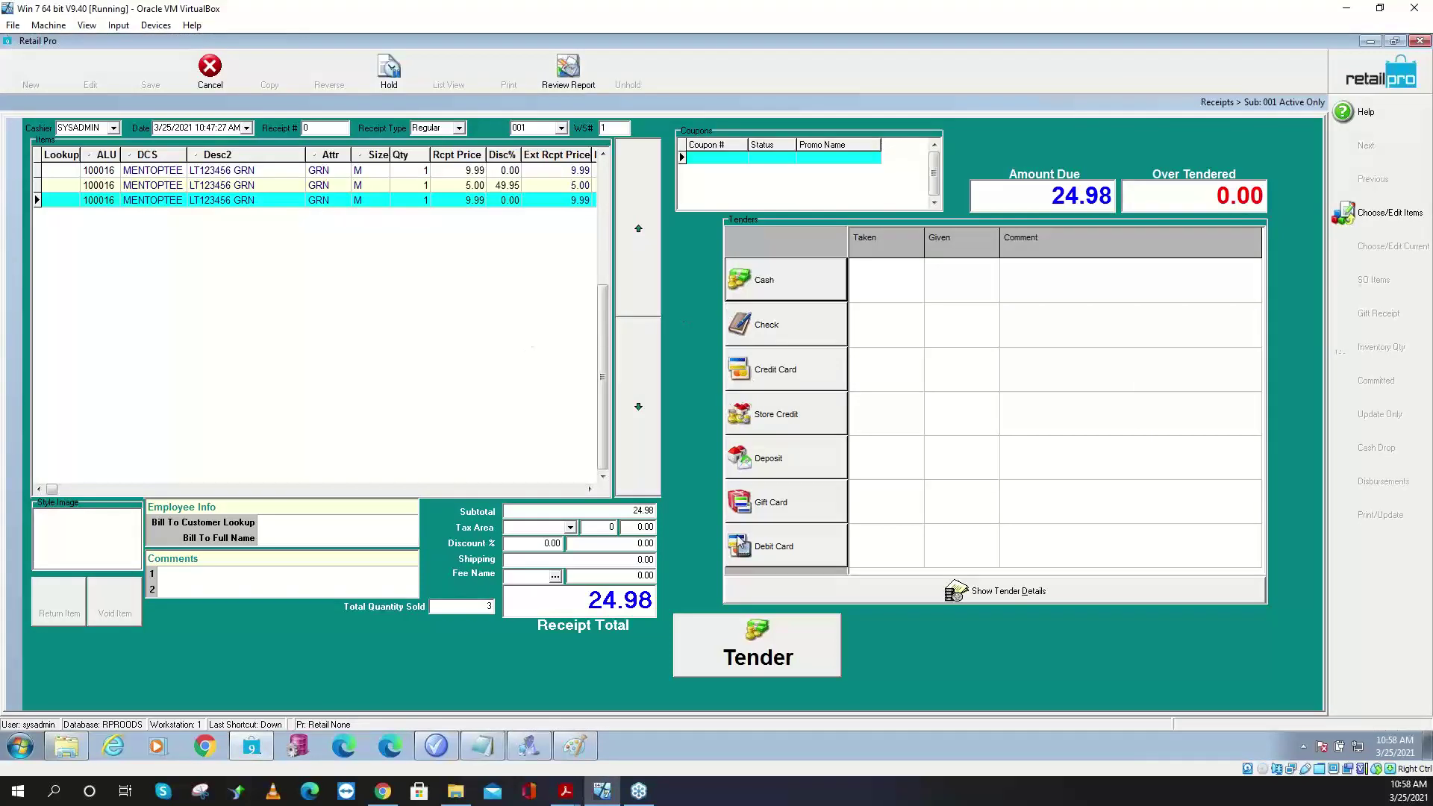
- Switch to the Retail Pro Promotions window to show its plugin options
{"action": "left_click", "coordinate": [440, 745]}
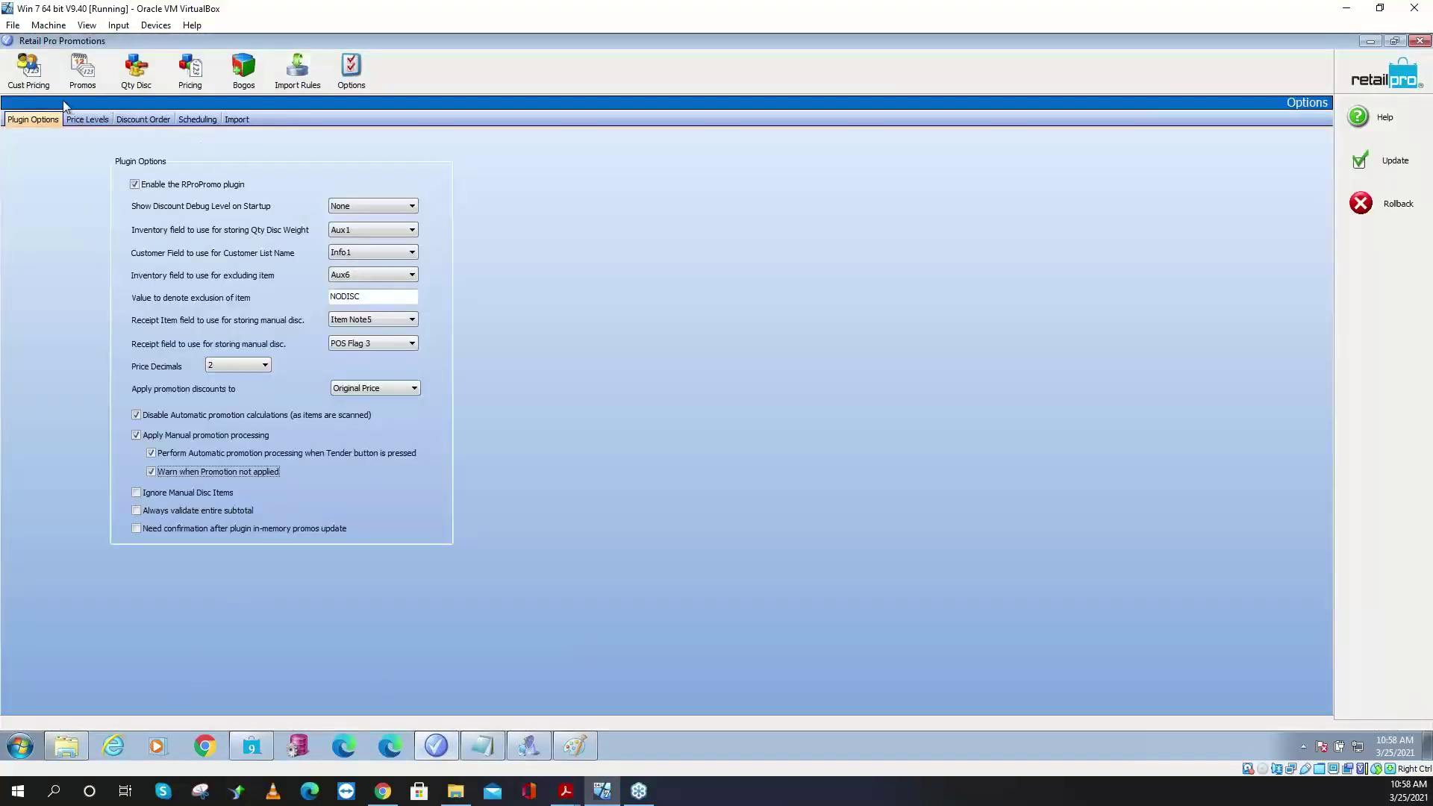
{"action": "left_click", "coordinate": [82, 71]}
{"action": "left_click", "coordinate": [992, 159]}
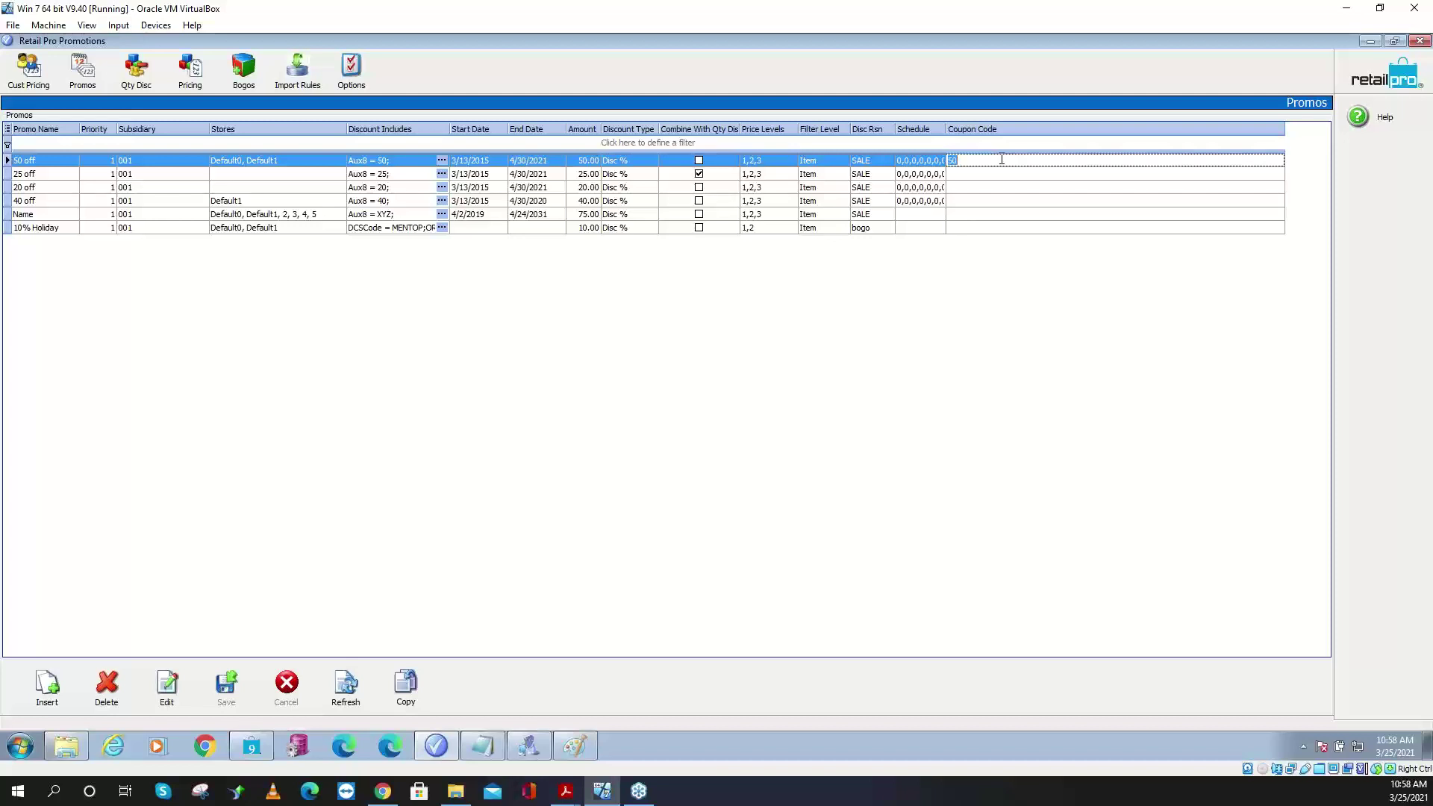
{"action": "type", "text": "123456789"}
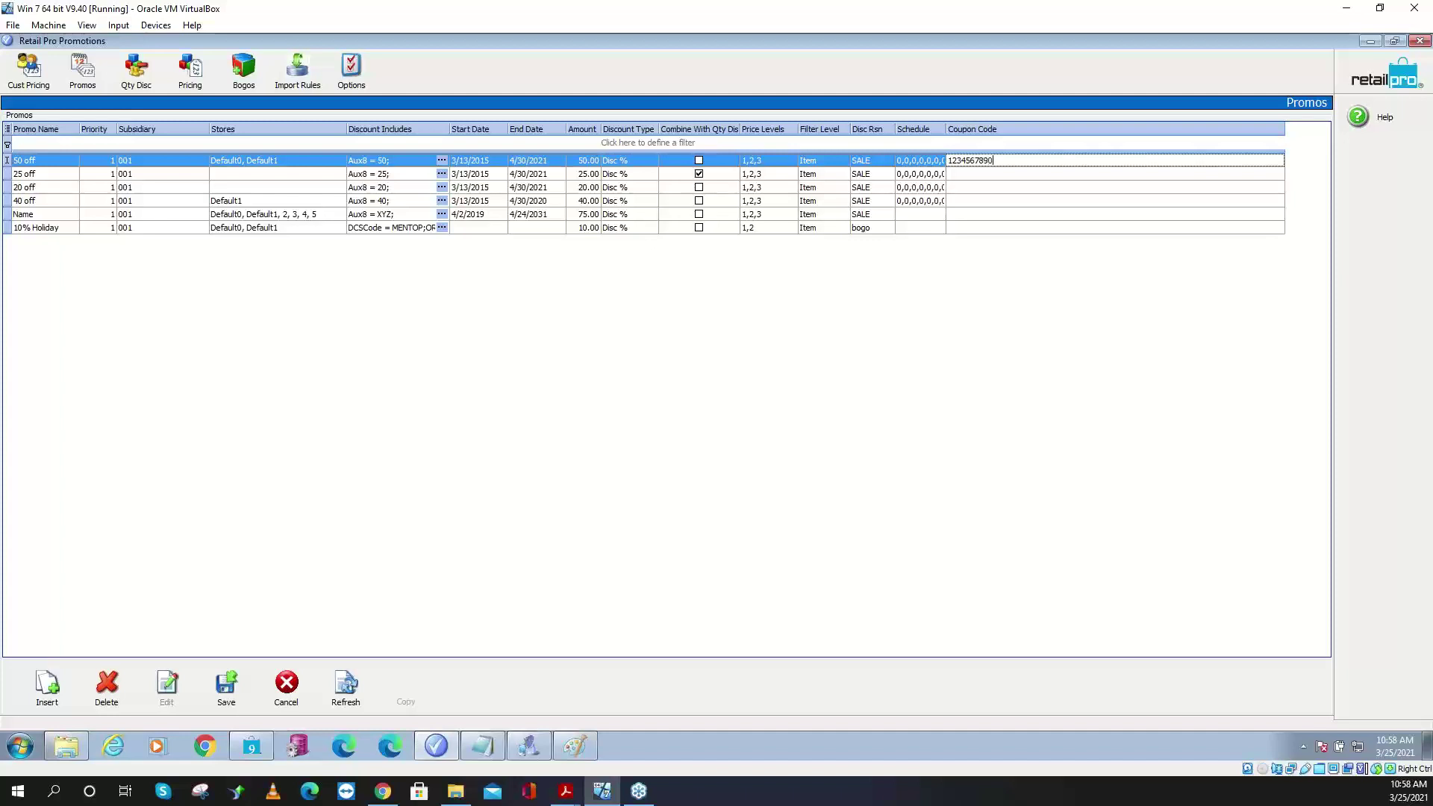
{"action": "left_click", "coordinate": [1020, 176]}
{"action": "left_click", "coordinate": [1015, 162]}
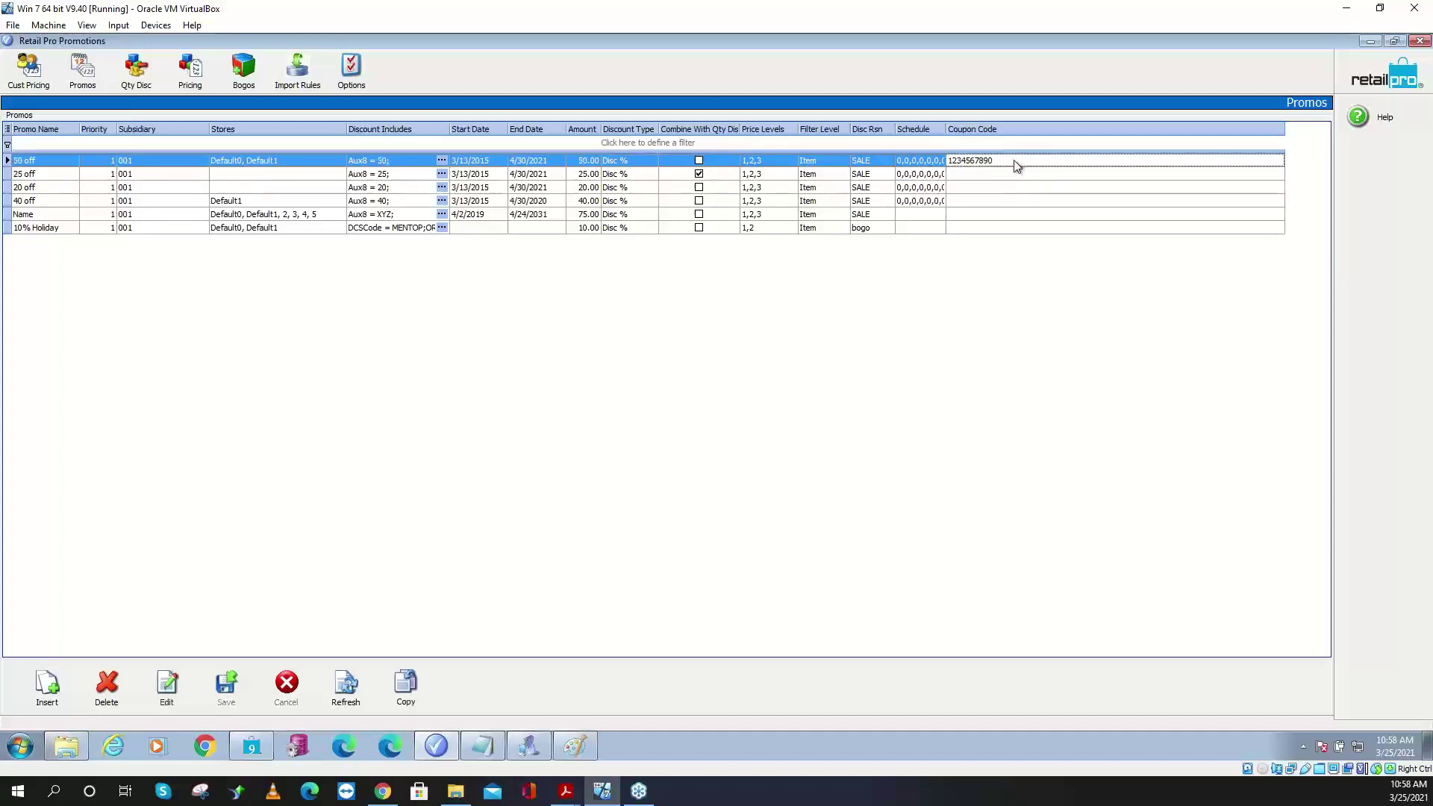
{"action": "right_click", "coordinate": [990, 165]}
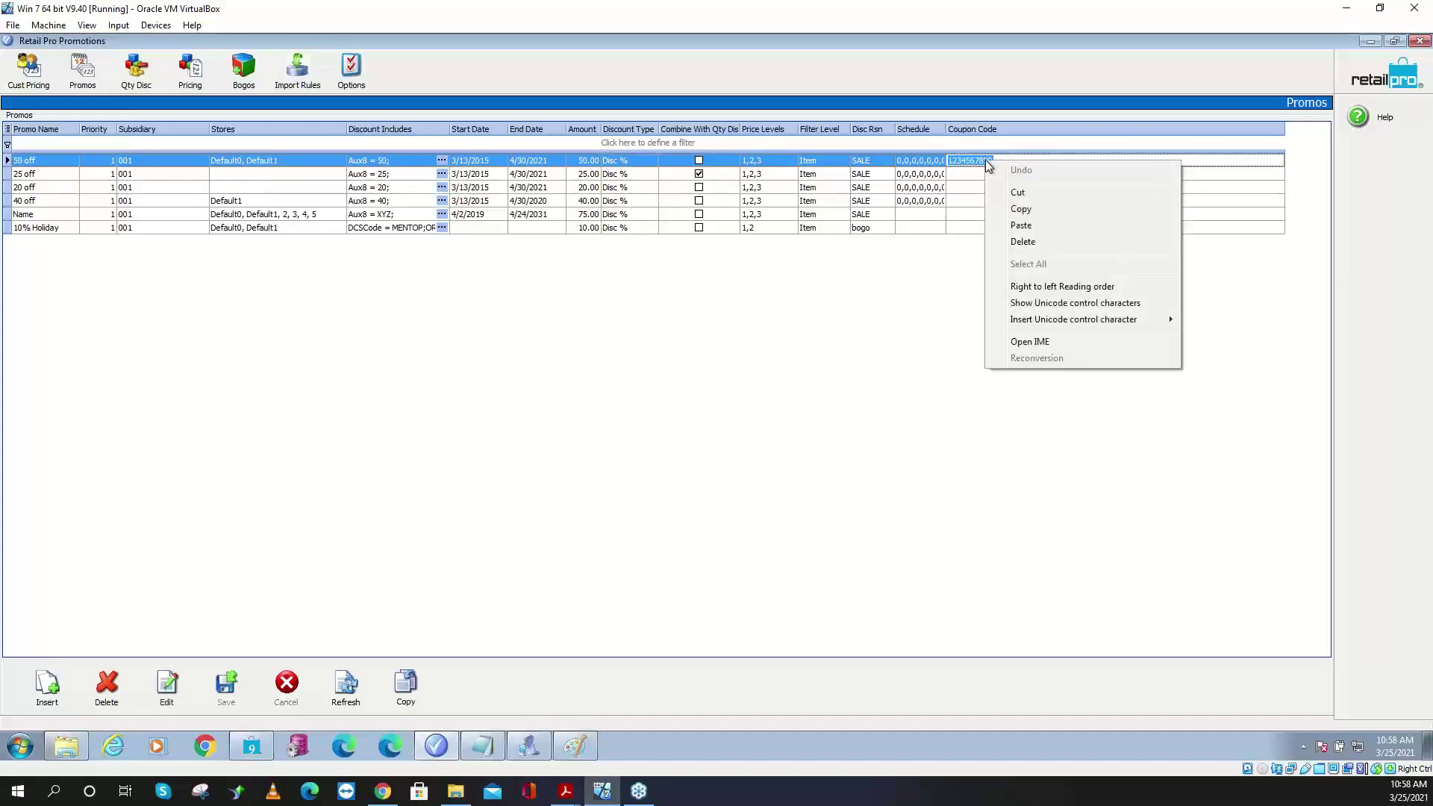
{"action": "left_click", "coordinate": [1012, 207]}
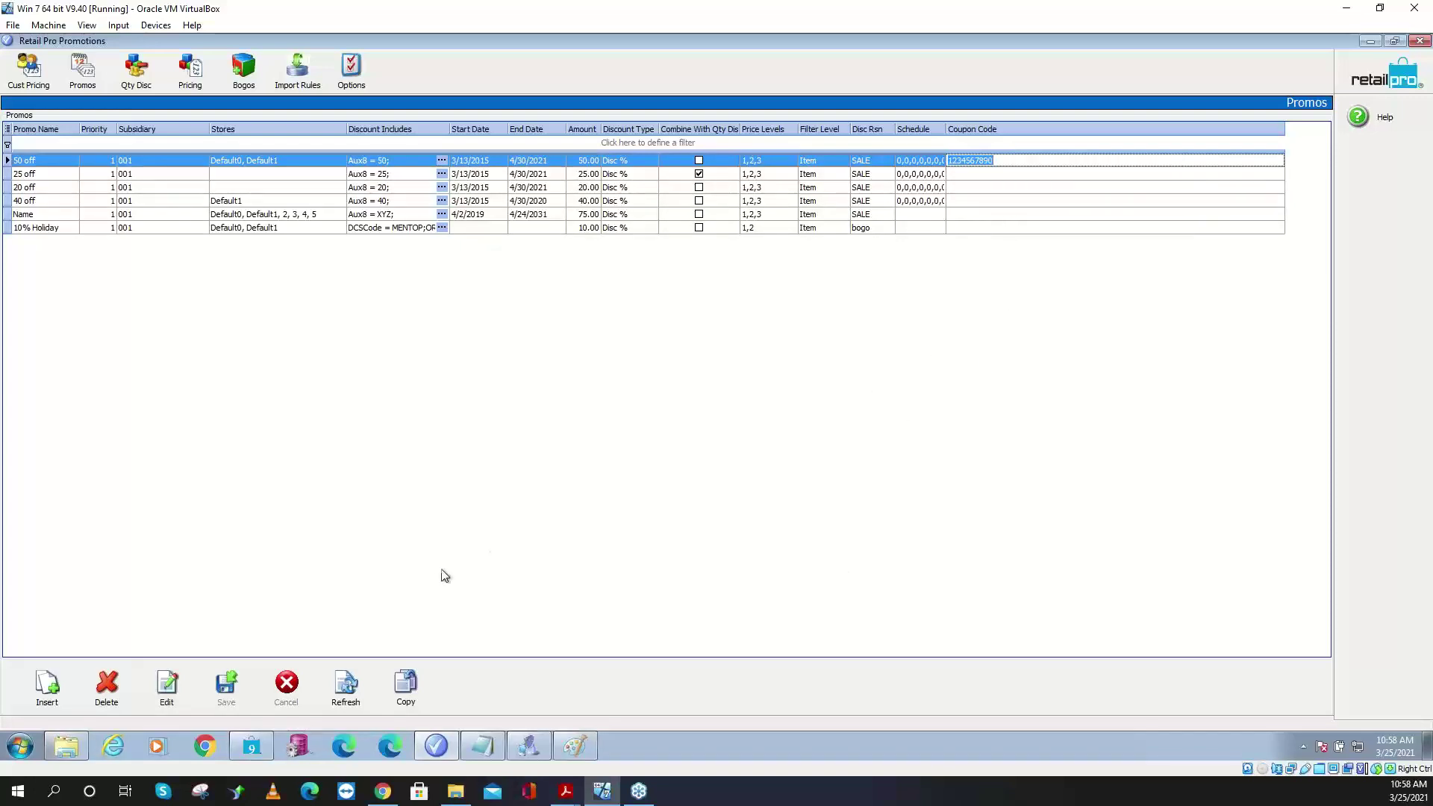
{"action": "left_click", "coordinate": [251, 745]}
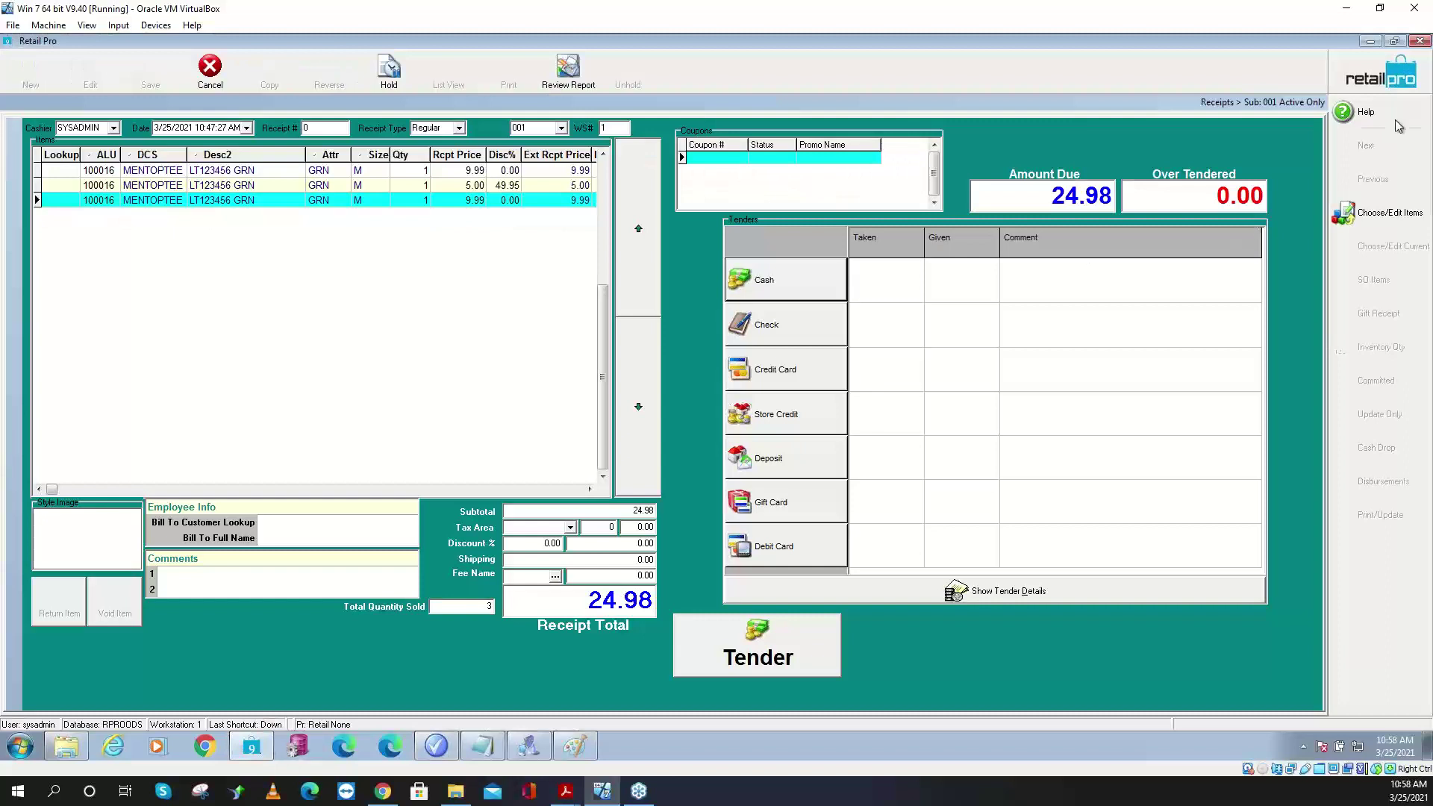
- Discard the receipt and launch Document Designer from Tools, accepting the logon
{"action": "left_click", "coordinate": [1403, 78]}
{"action": "left_click", "coordinate": [674, 412]}
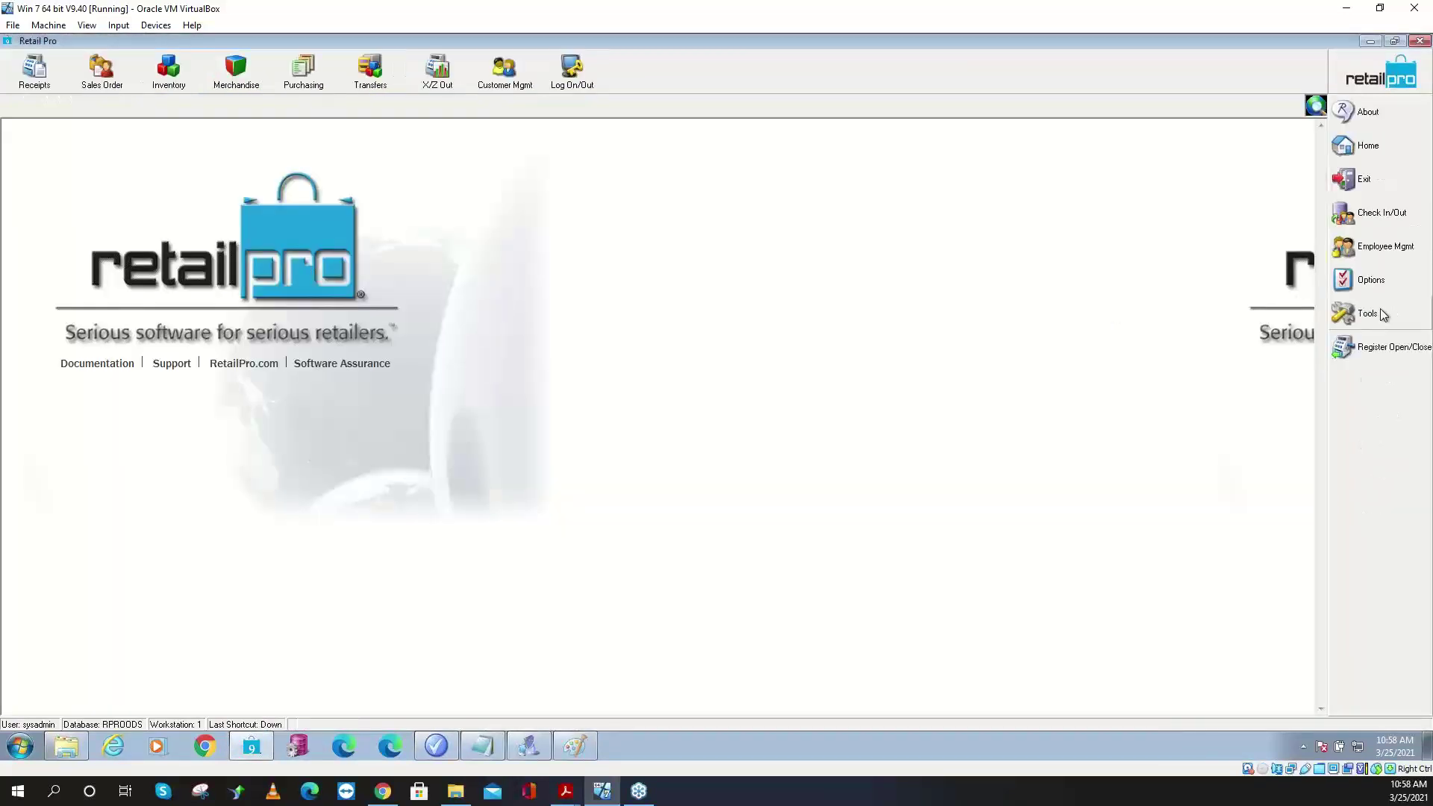
{"action": "left_click", "coordinate": [1371, 312]}
{"action": "left_click", "coordinate": [1282, 314]}
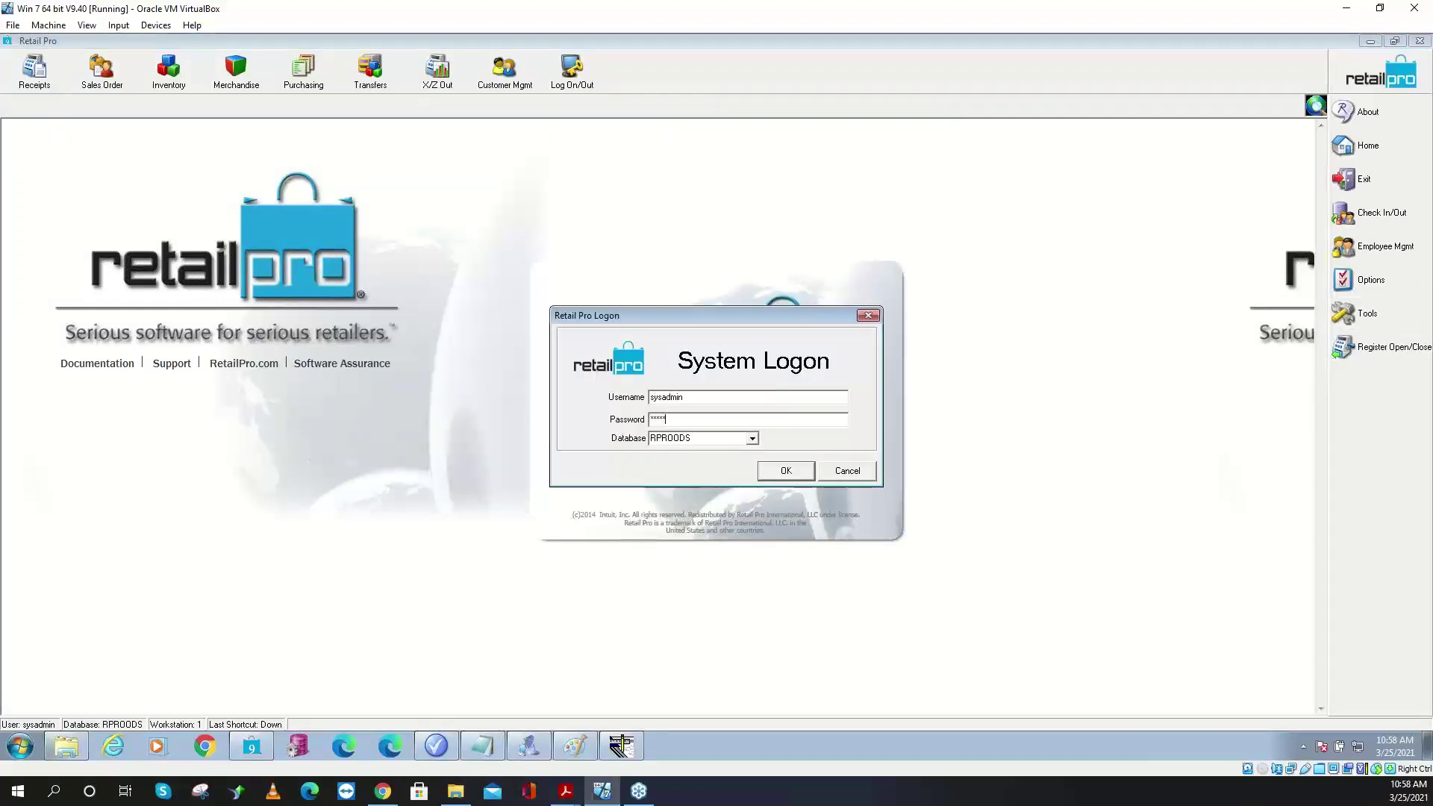
{"action": "key", "text": "Return"}
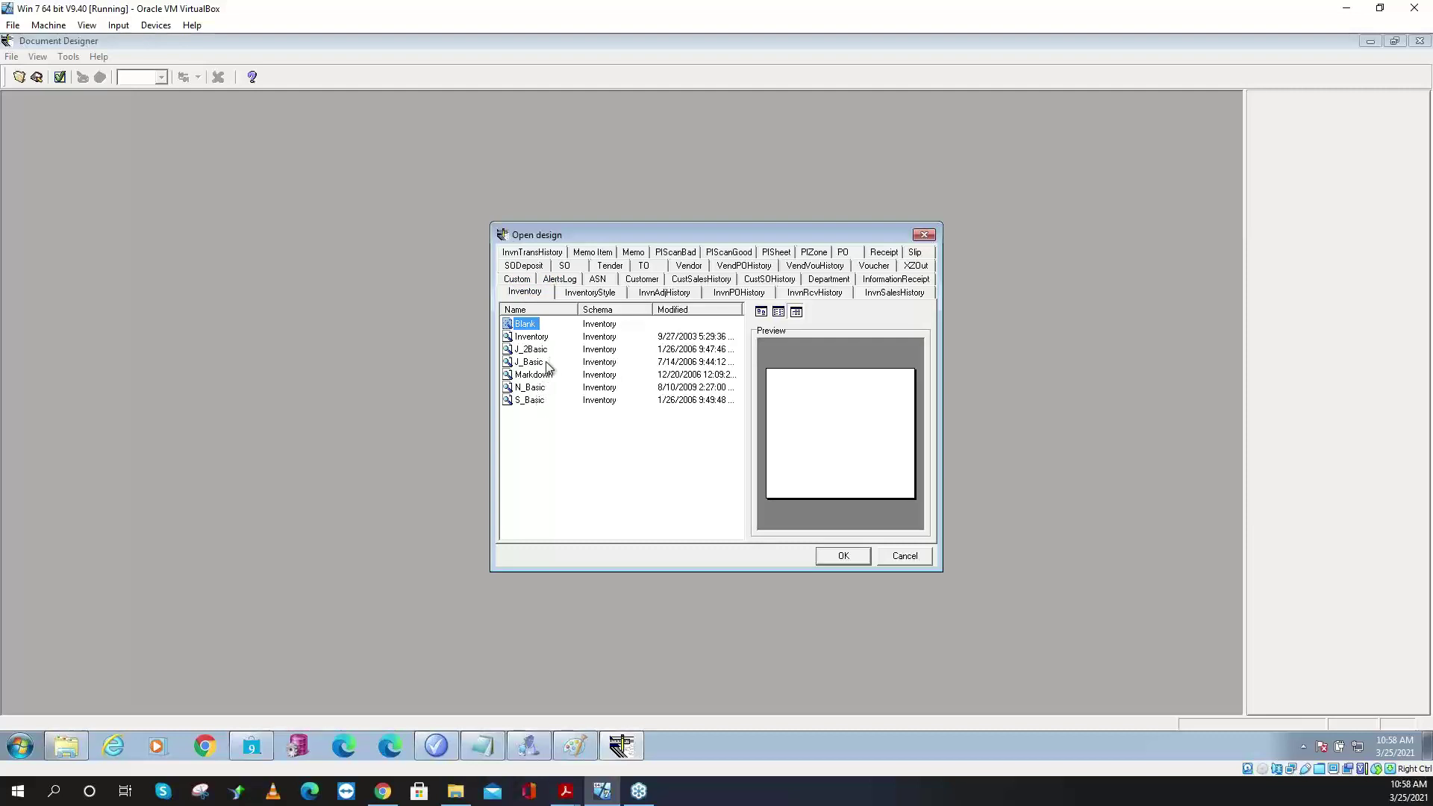
- Open N_Basic and delete two barcodes, the P$, Desc, Vend Code, DCS and Attr/Size fields, and the Body band
{"action": "left_click", "coordinate": [544, 389]}
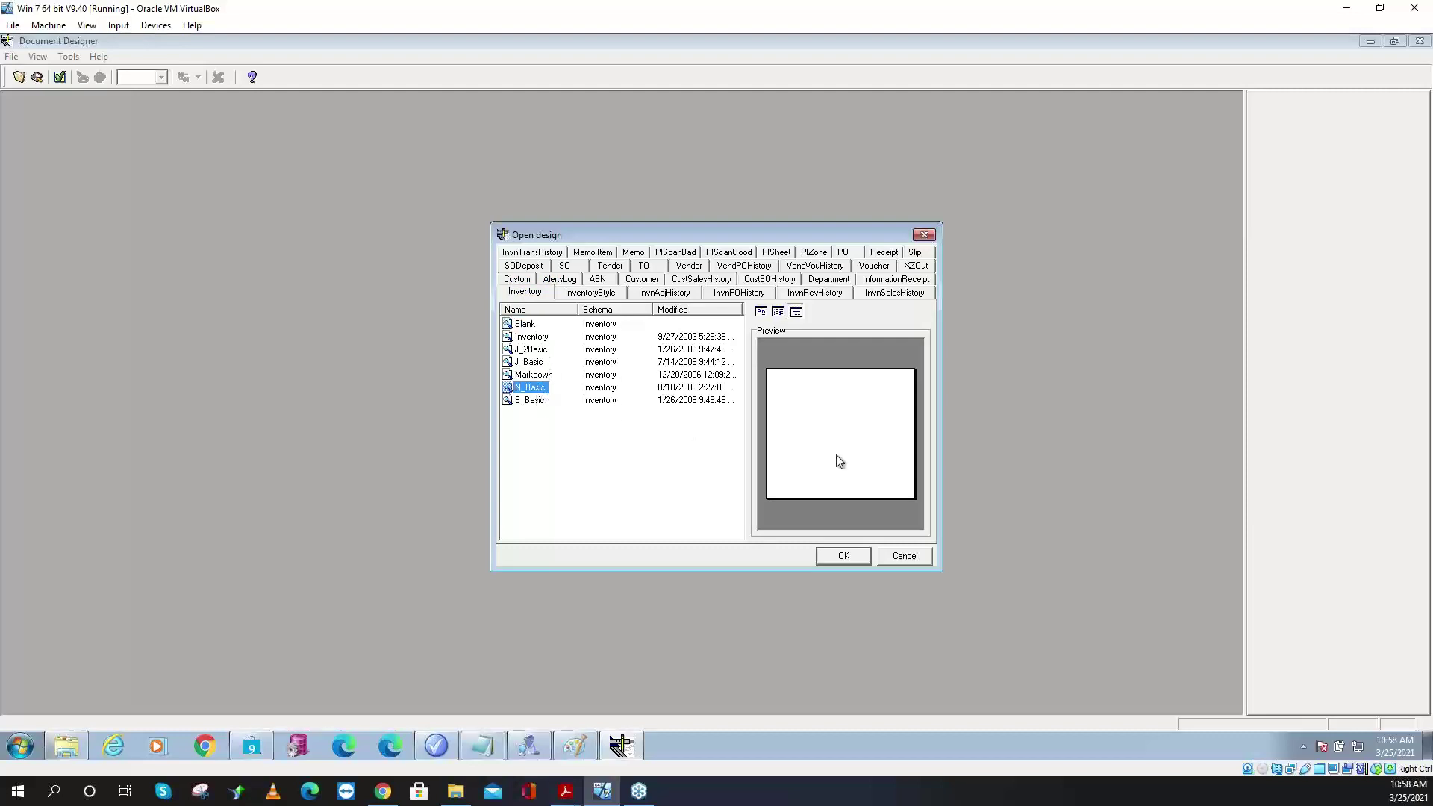
{"action": "left_click", "coordinate": [844, 555]}
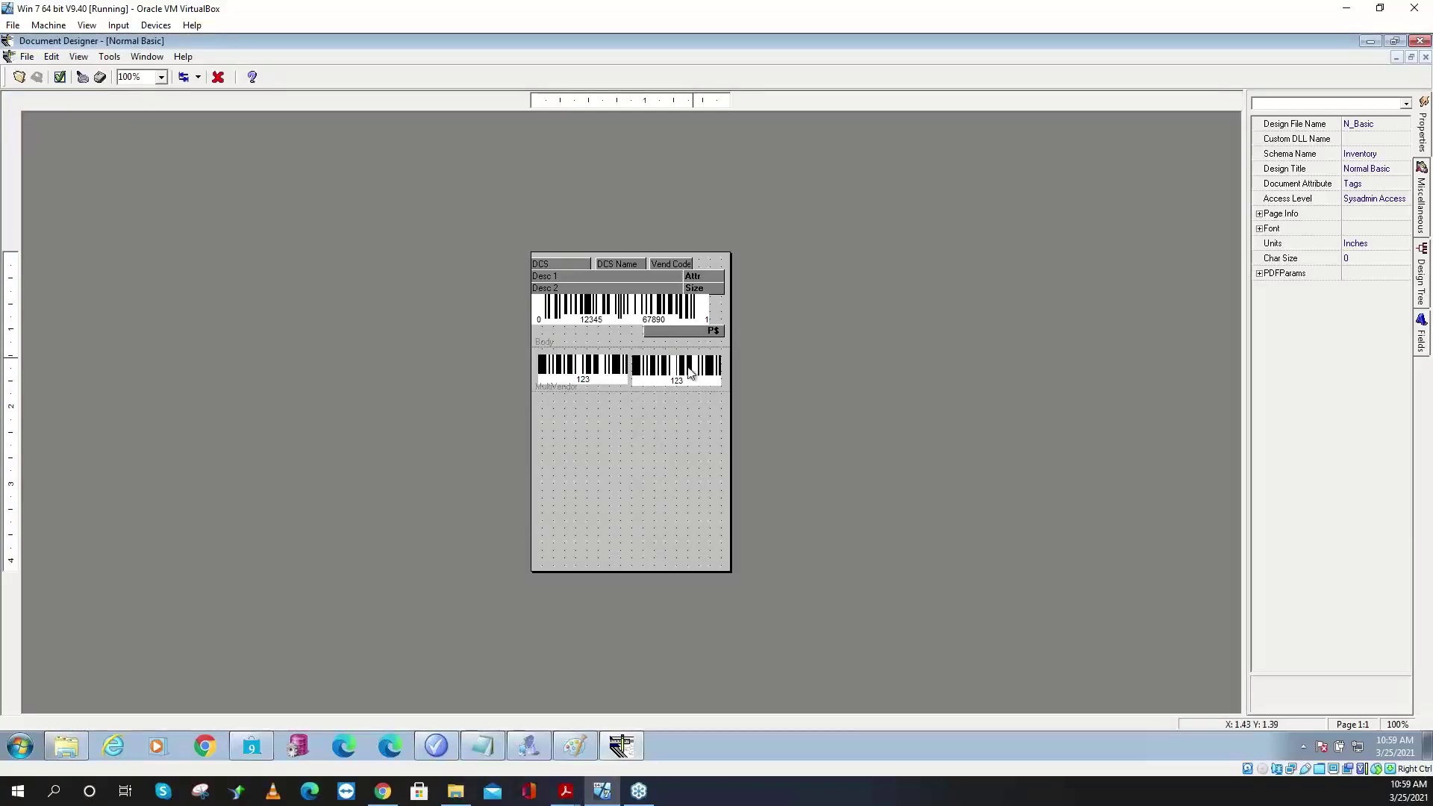
{"action": "left_click", "coordinate": [667, 378]}
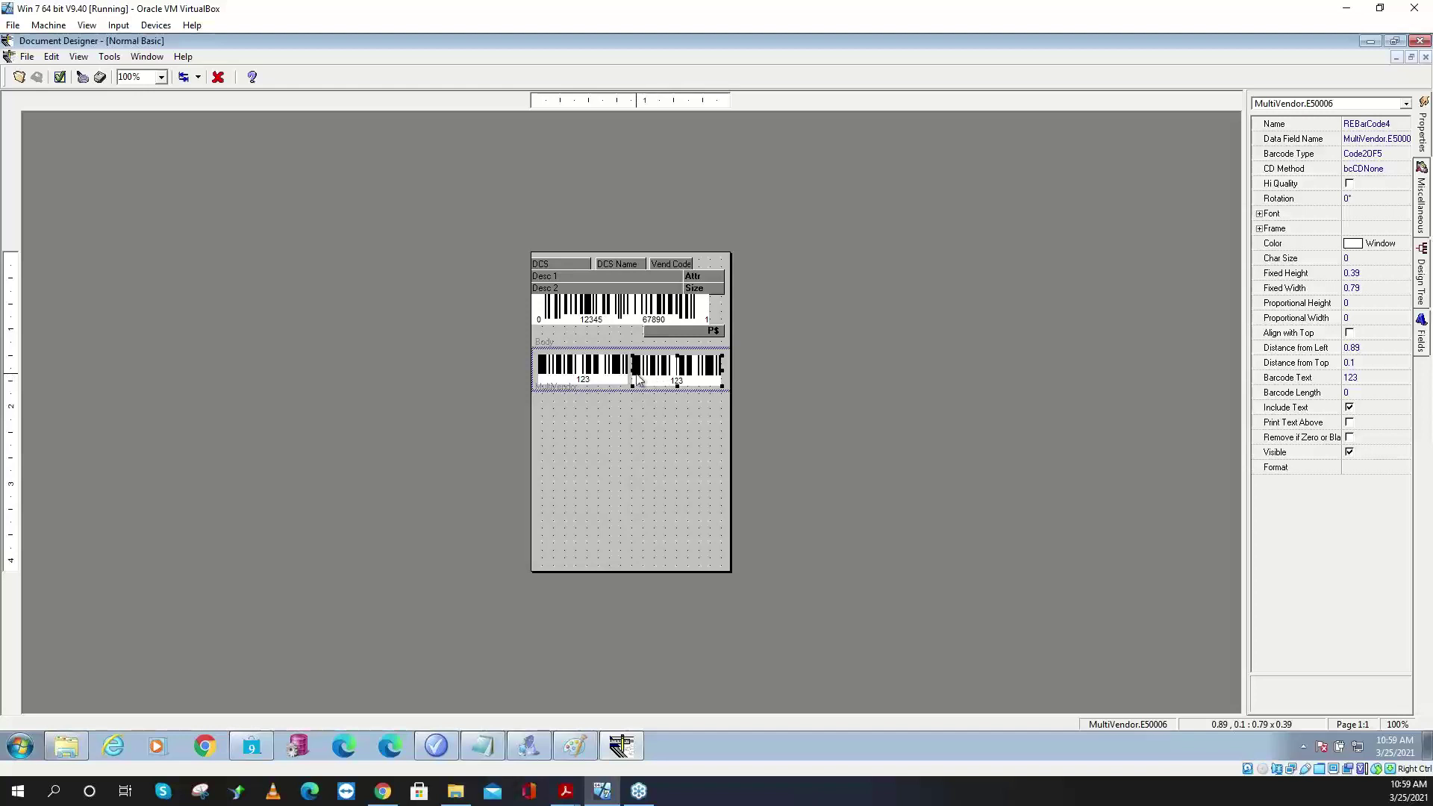
{"action": "key", "text": "Delete"}
{"action": "left_click", "coordinate": [627, 321]}
{"action": "key", "text": "Delete"}
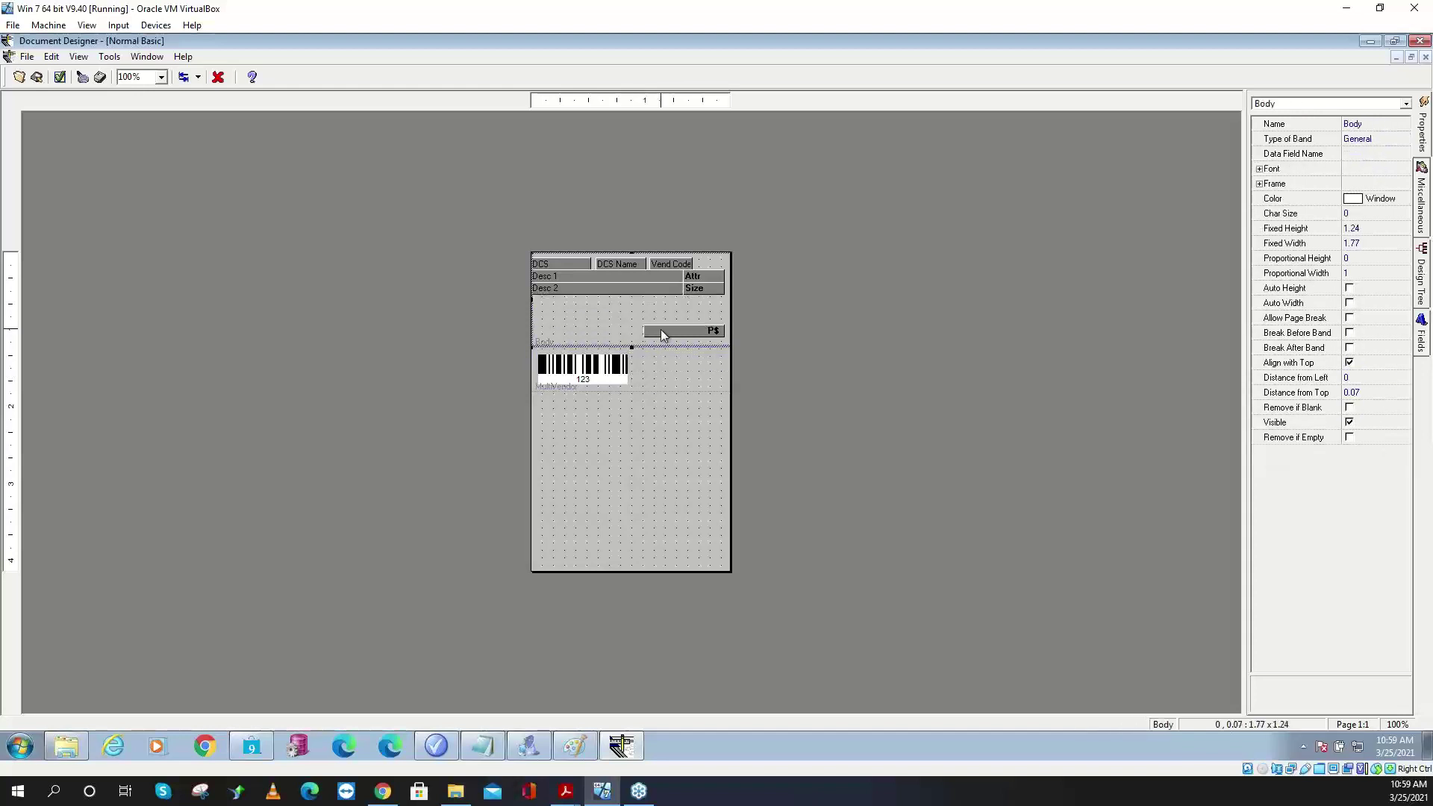
{"action": "left_click", "coordinate": [663, 330]}
{"action": "key", "text": "Delete"}
{"action": "left_click", "coordinate": [656, 288]}
{"action": "key", "text": "Delete"}
{"action": "left_click", "coordinate": [655, 277]}
{"action": "key", "text": "Delete"}
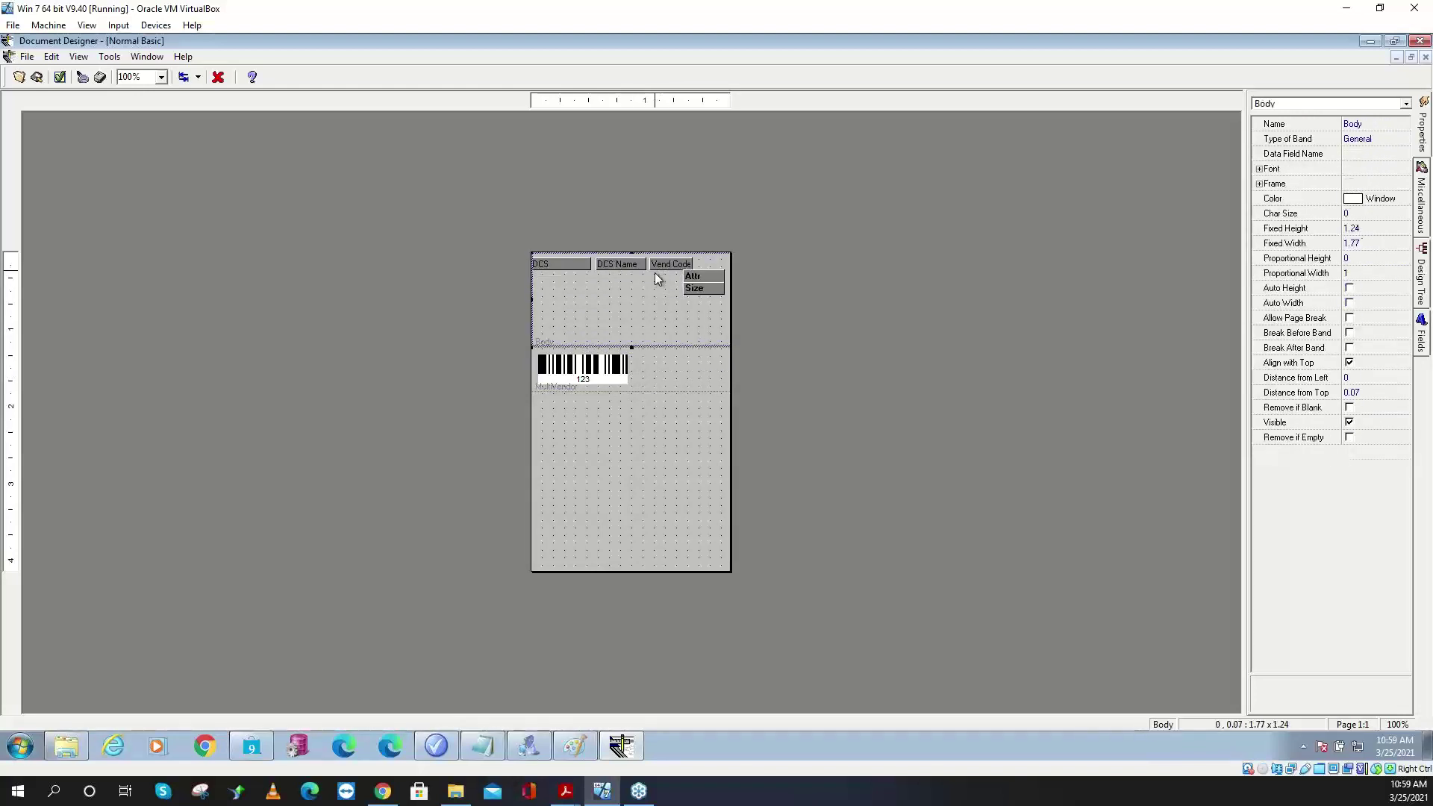
{"action": "left_click", "coordinate": [657, 263]}
{"action": "key", "text": "Delete"}
{"action": "left_click", "coordinate": [621, 264]}
{"action": "key", "text": "Delete"}
{"action": "left_click", "coordinate": [585, 263]}
{"action": "key", "text": "Delete"}
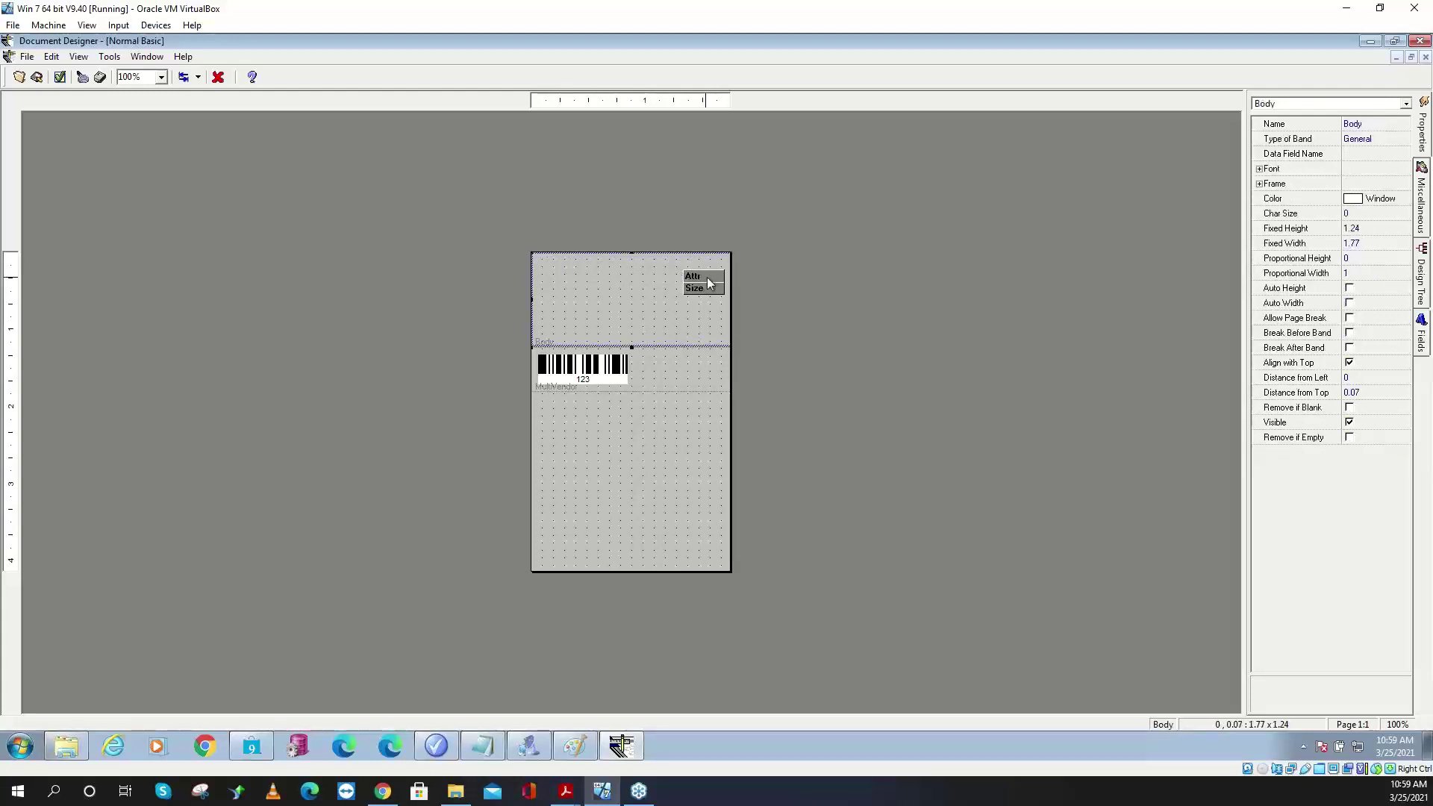
{"action": "left_click", "coordinate": [709, 282]}
{"action": "key", "text": "Delete"}
{"action": "key", "text": "Delete"}
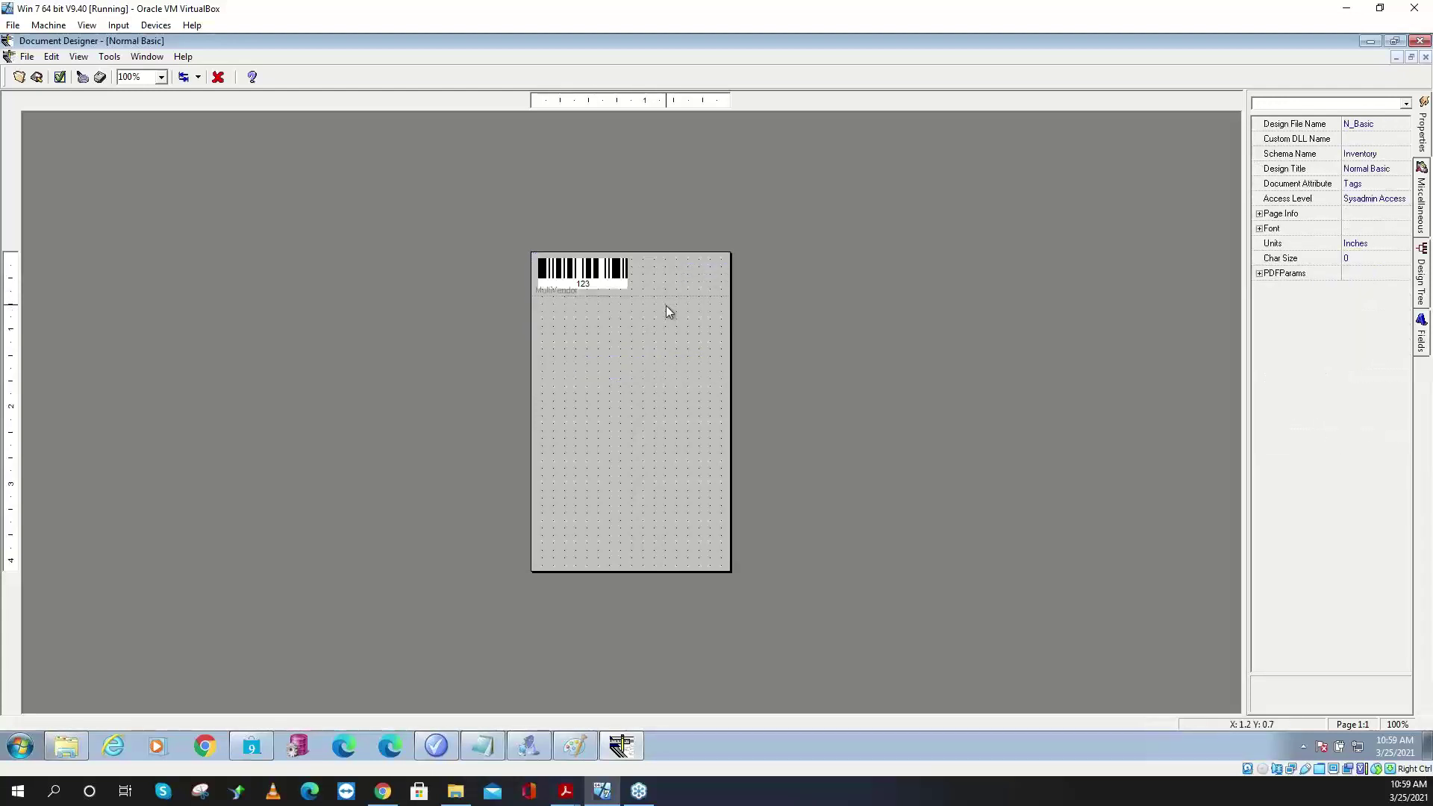
- Enlarge the MultiVendor band and barcode to 1.6 × 1.3 and set the barcode type to Code128
{"action": "left_click", "coordinate": [640, 281]}
{"action": "left_click_drag", "start_coordinate": [631, 295], "coordinate": [633, 371]}
{"action": "left_click", "coordinate": [627, 281]}
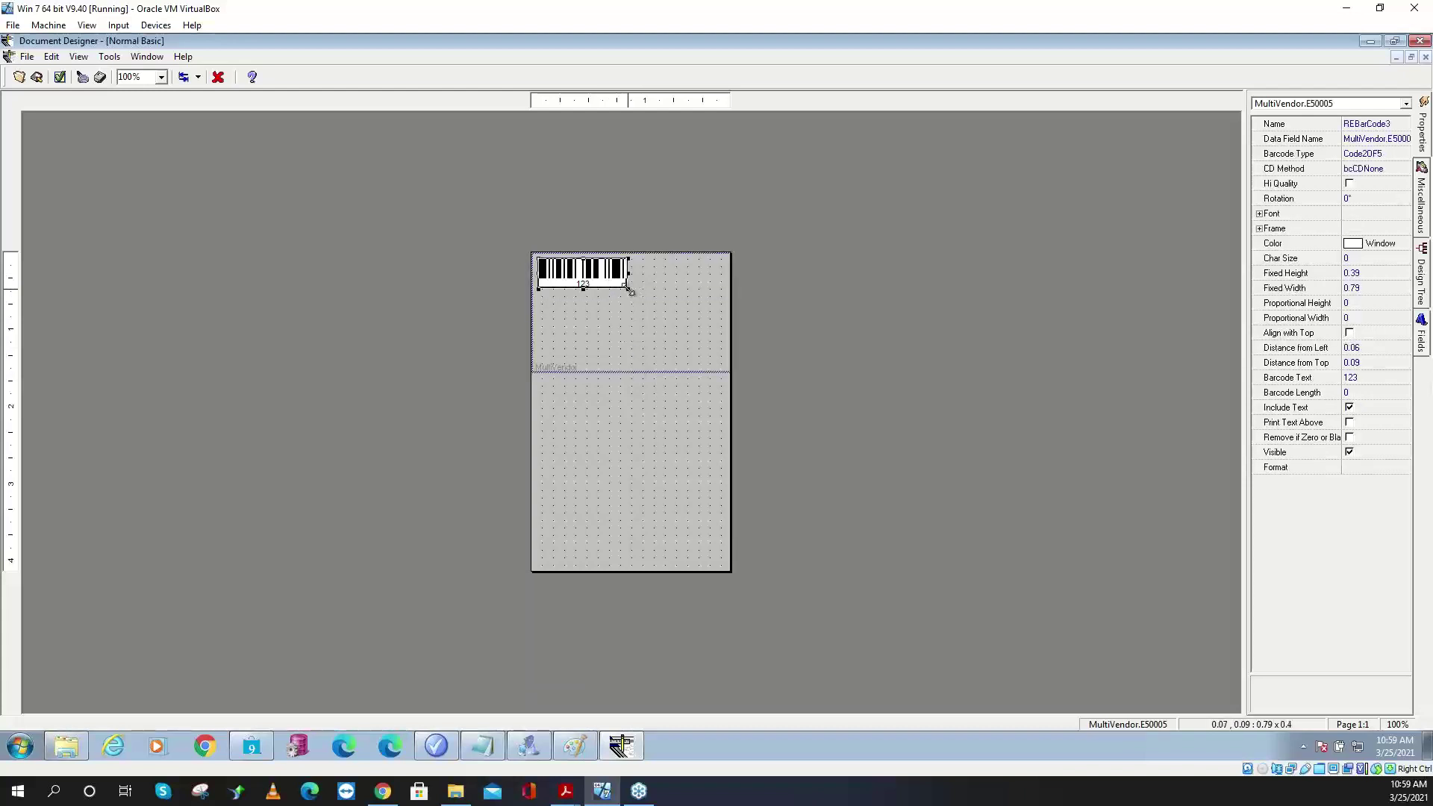
{"action": "left_click_drag", "start_coordinate": [631, 291], "coordinate": [721, 359]}
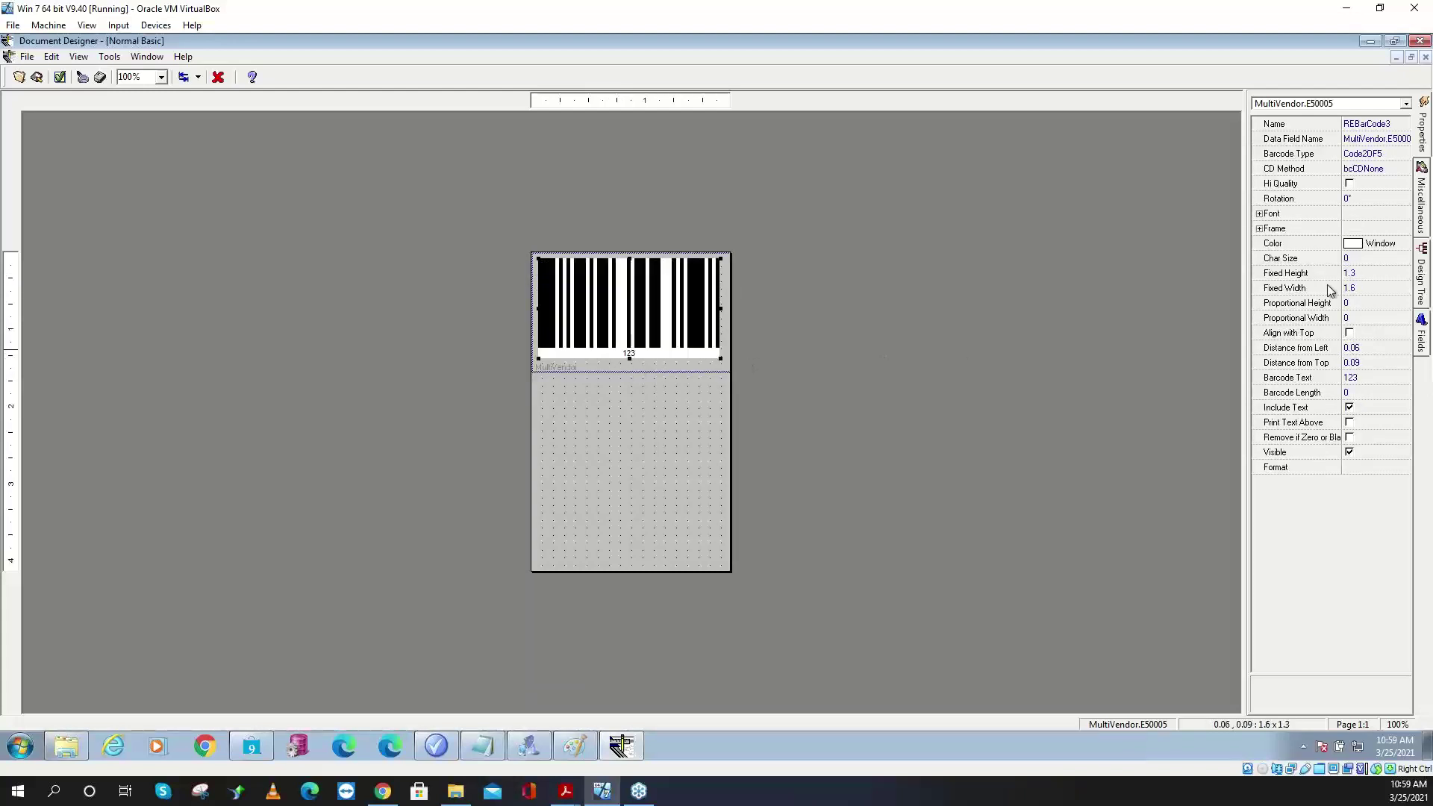
{"action": "left_click", "coordinate": [1391, 156]}
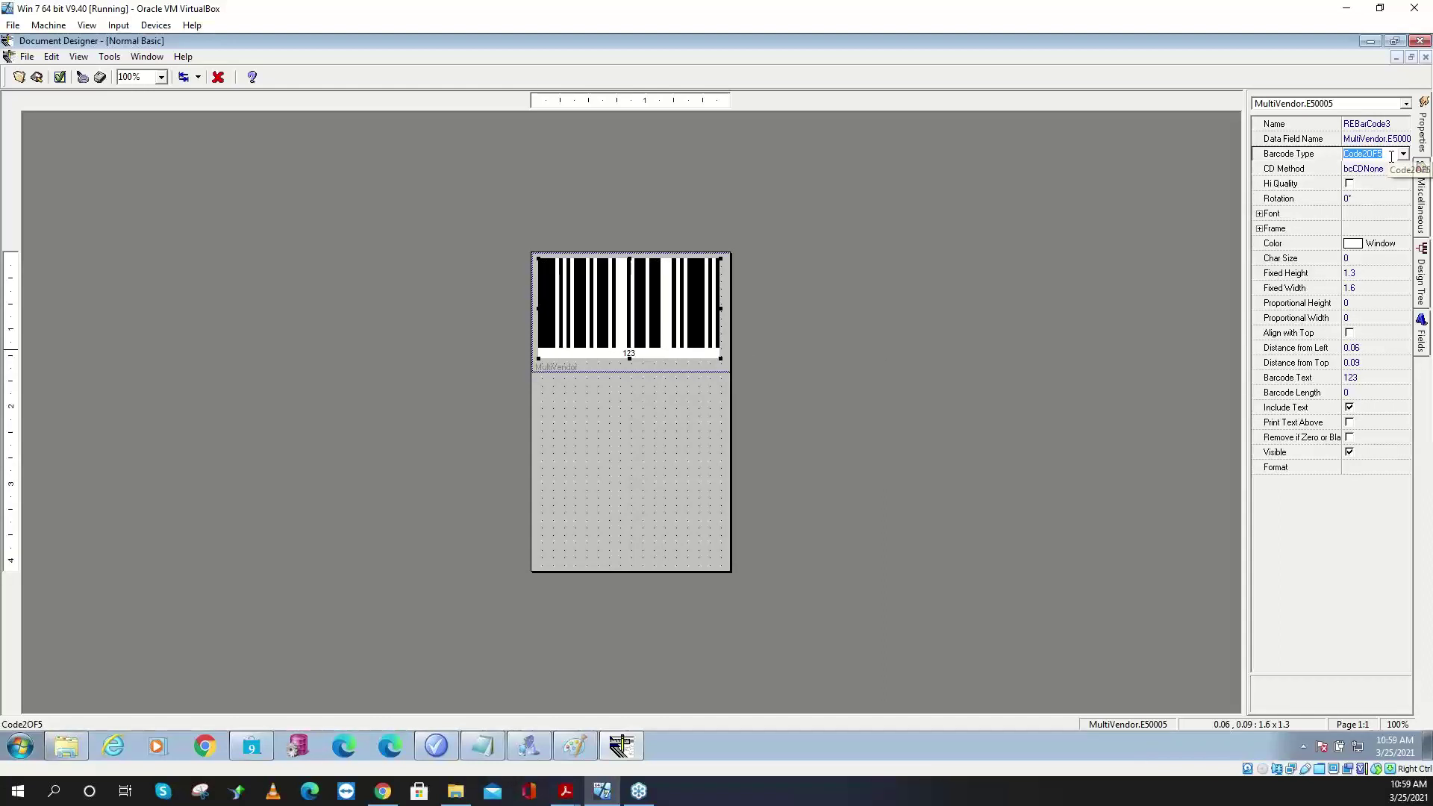
{"action": "left_click", "coordinate": [1403, 154]}
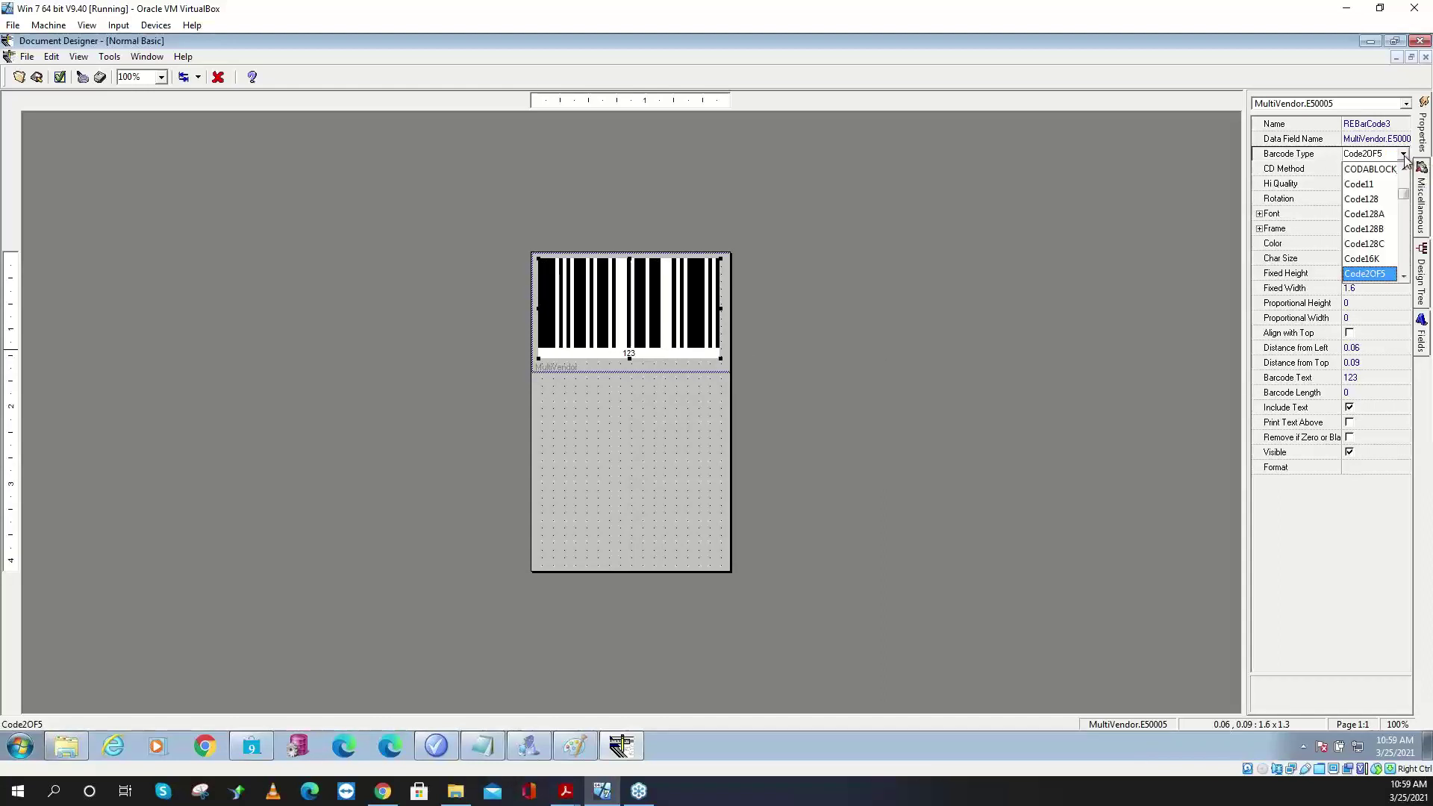
{"action": "left_click", "coordinate": [1369, 199]}
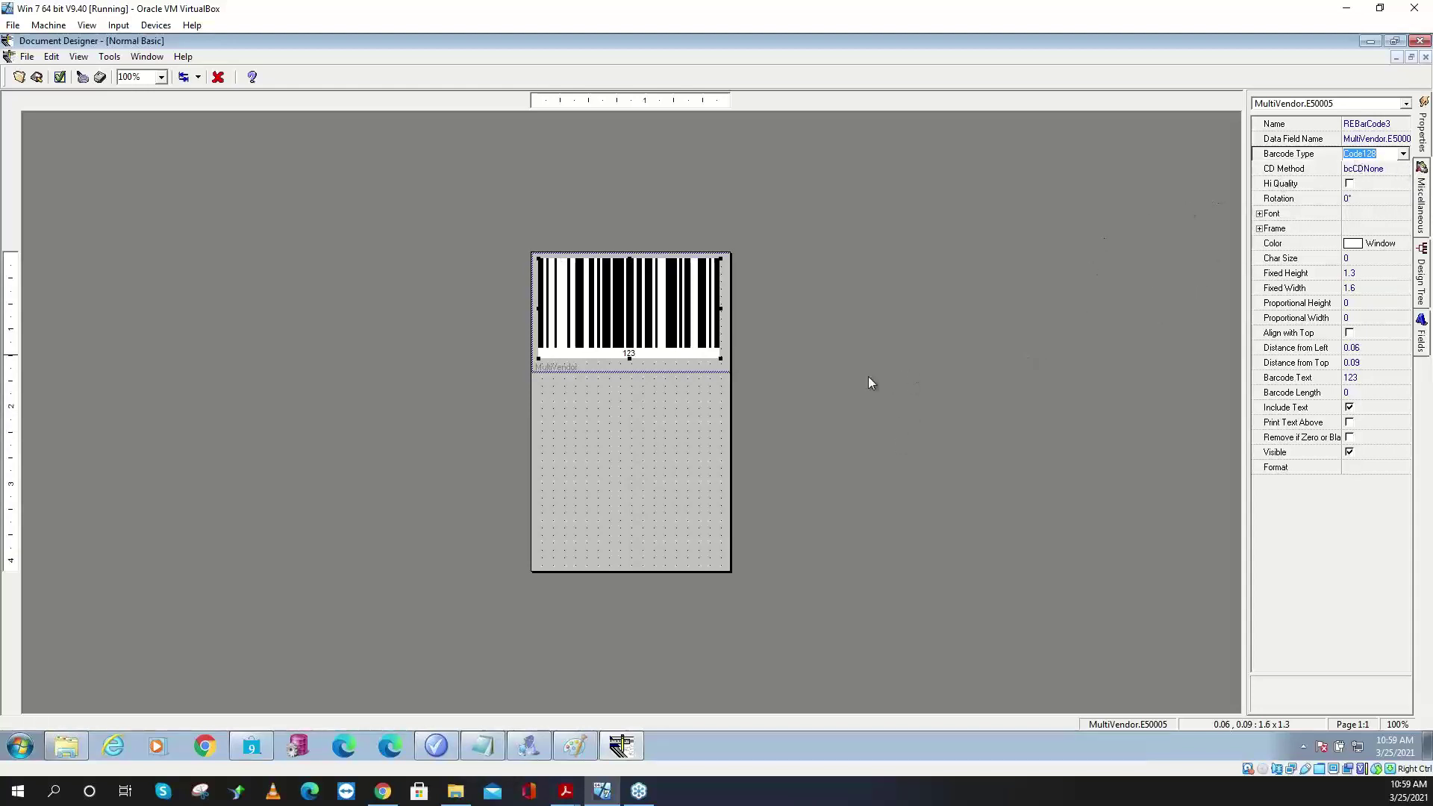
- Place an inventory Desc3 field on the label's lower half and show its properties
{"action": "left_click", "coordinate": [1422, 334]}
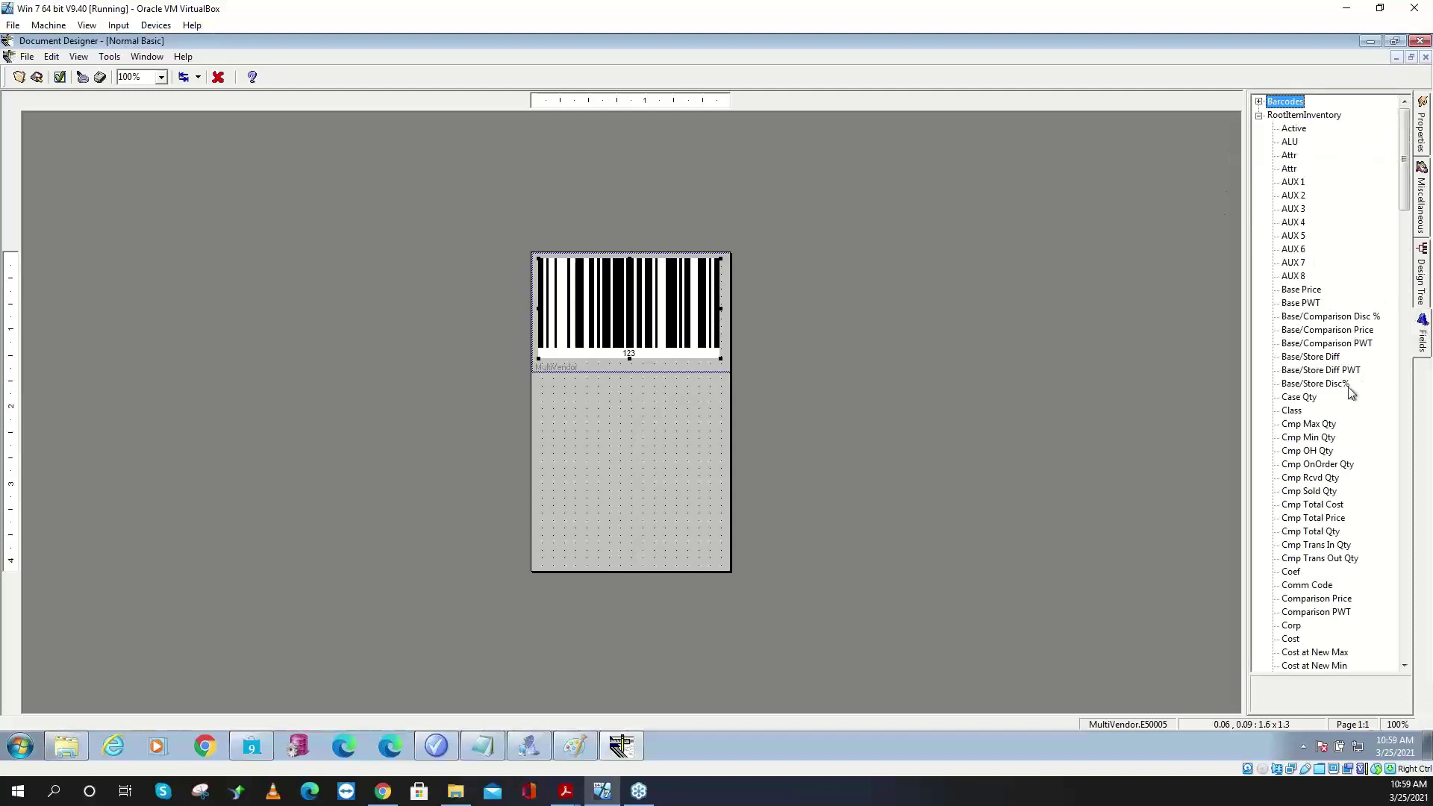
{"action": "left_click", "coordinate": [1310, 477]}
{"action": "scroll", "coordinate": [1293, 357], "scroll_direction": "down", "scroll_amount": 7}
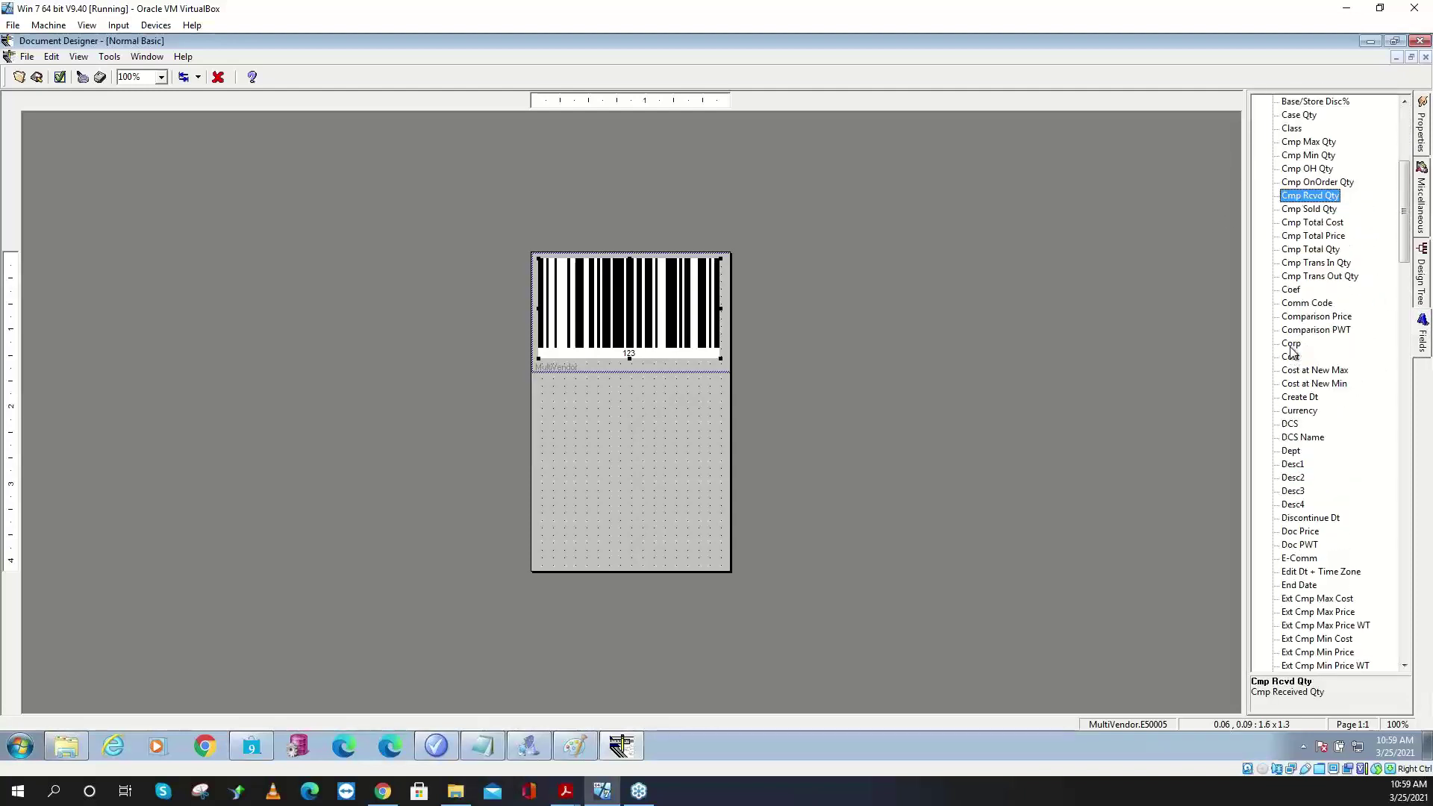
{"action": "left_click", "coordinate": [1307, 490]}
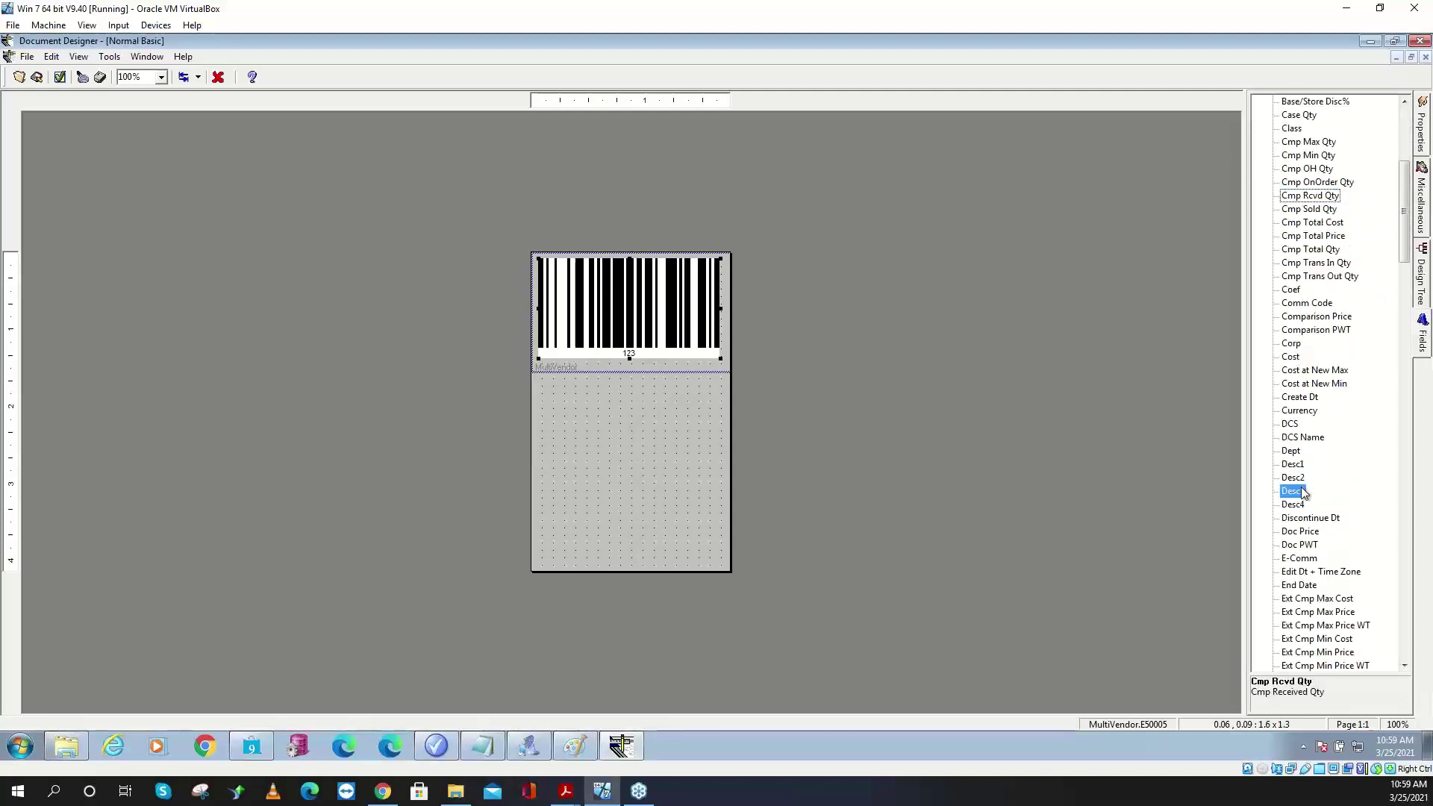
{"action": "left_click", "coordinate": [551, 446]}
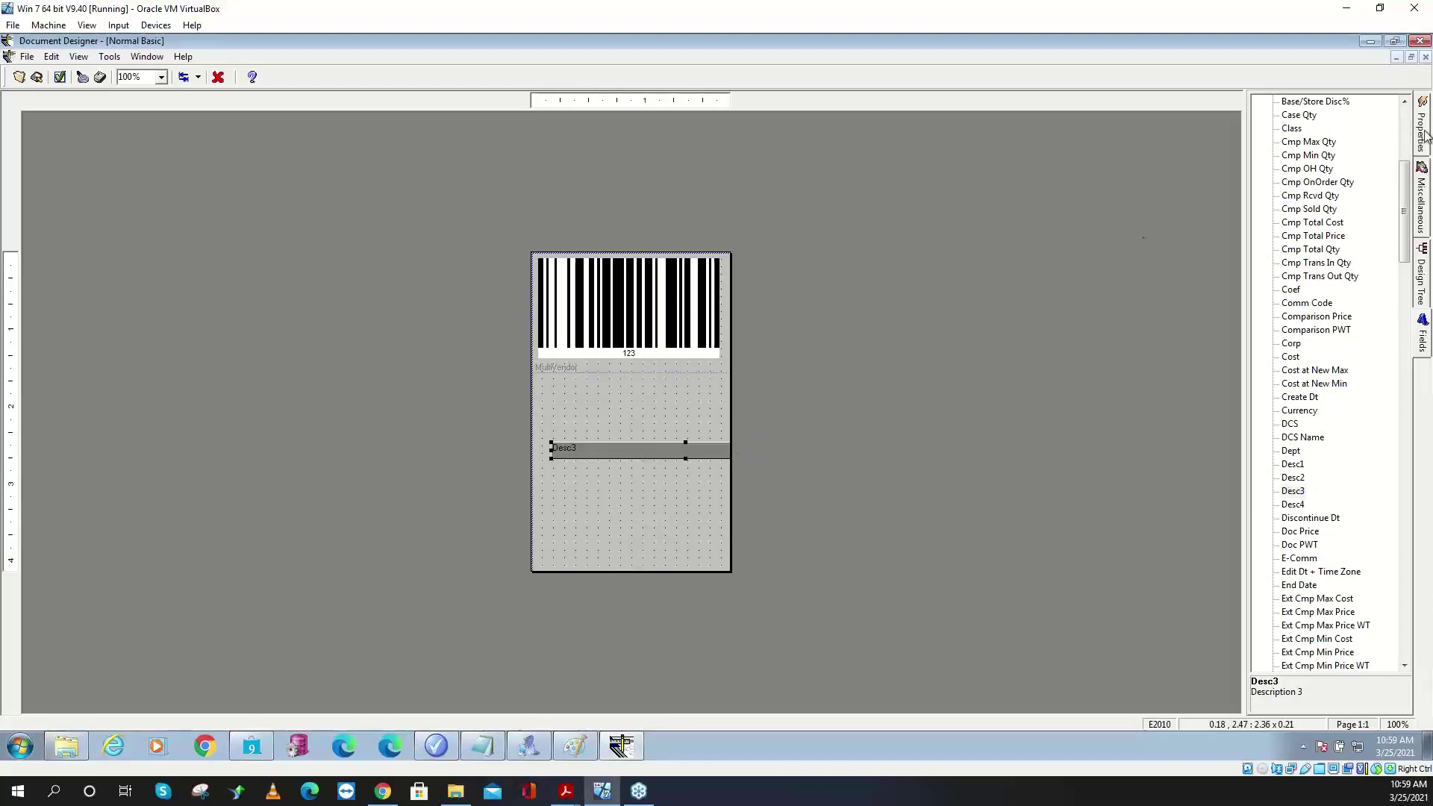
{"action": "left_click", "coordinate": [1422, 104]}
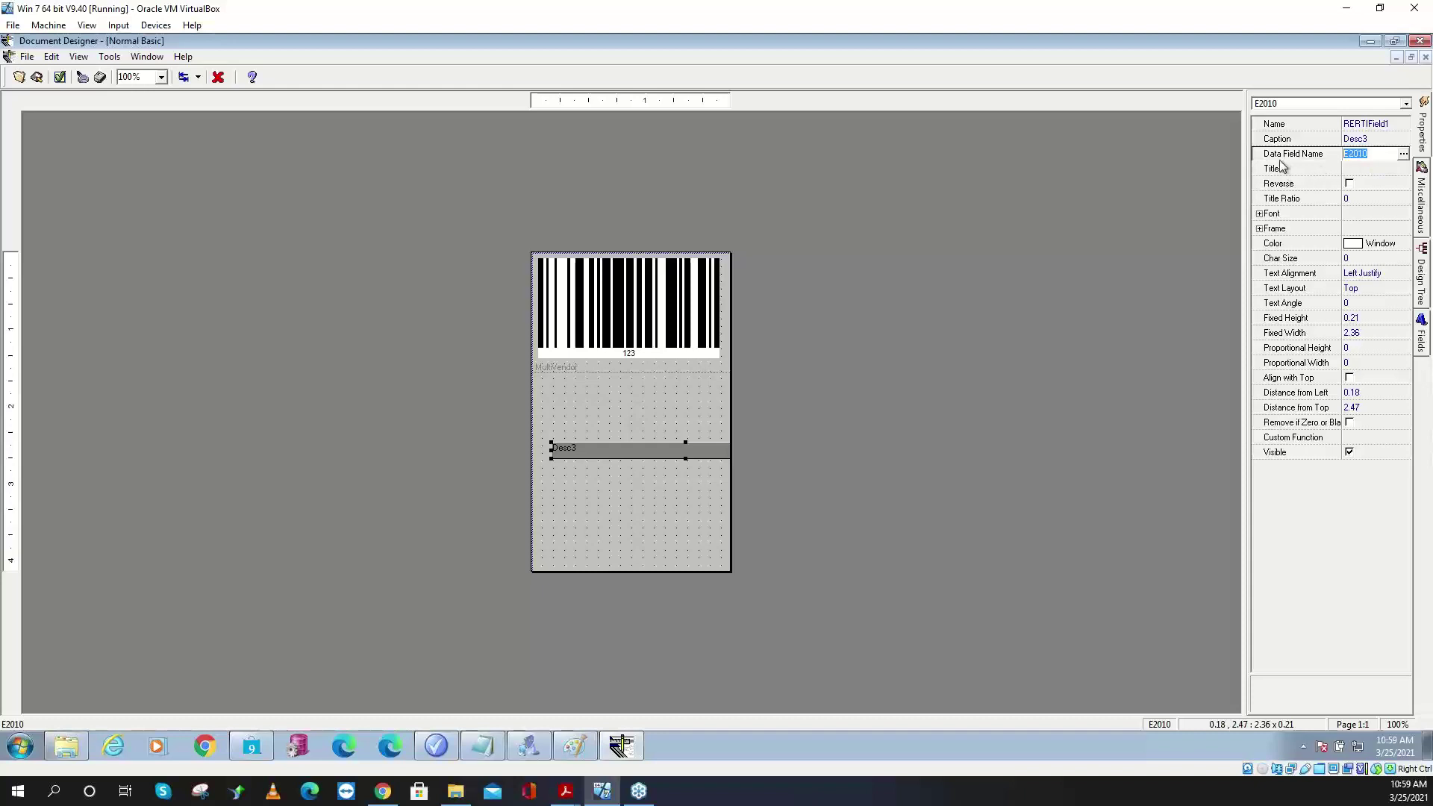
- Toggle the advanced properties display in the designer preferences and confirm
{"action": "left_click", "coordinate": [61, 78]}
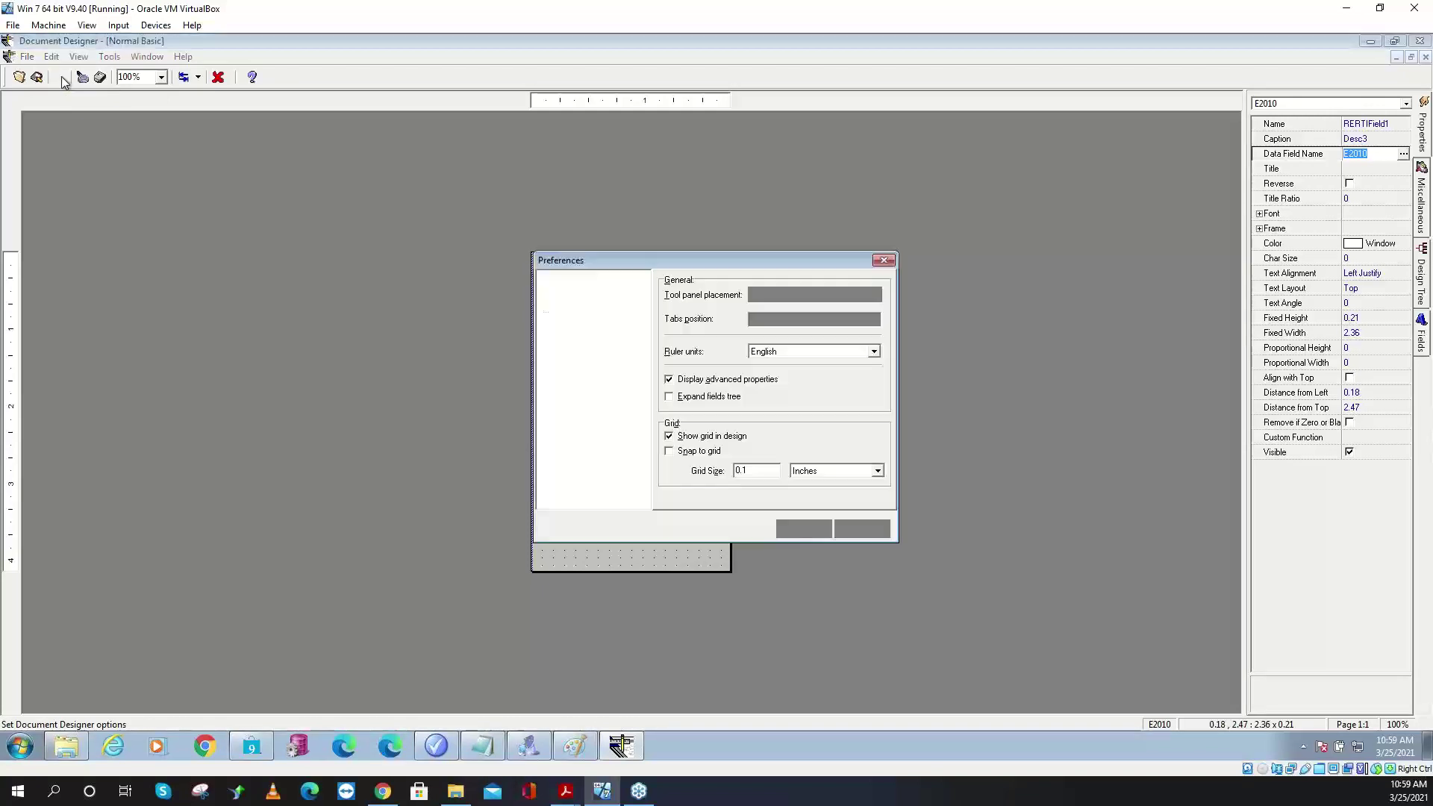
{"action": "left_click", "coordinate": [674, 381]}
{"action": "left_click", "coordinate": [674, 382]}
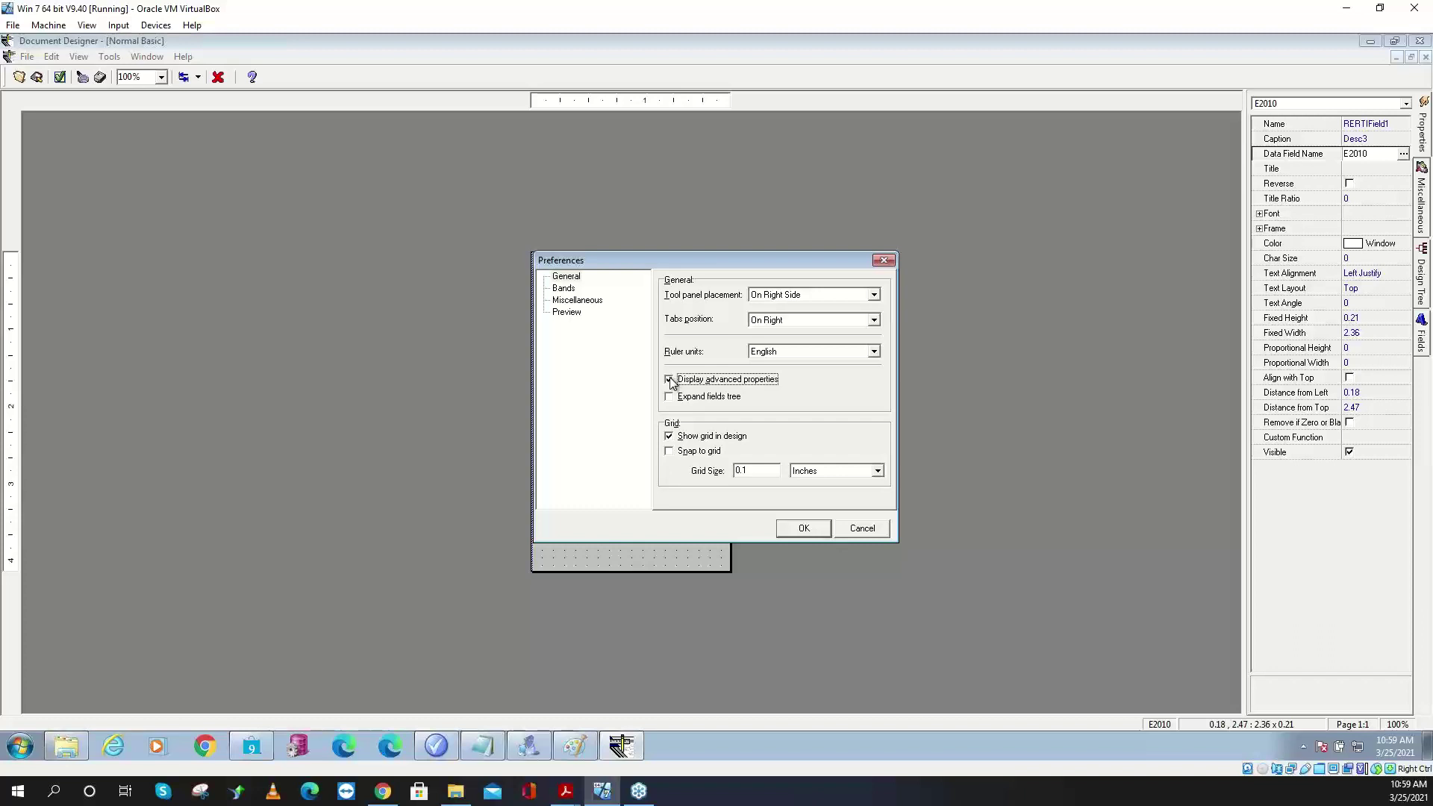
{"action": "left_click", "coordinate": [671, 382]}
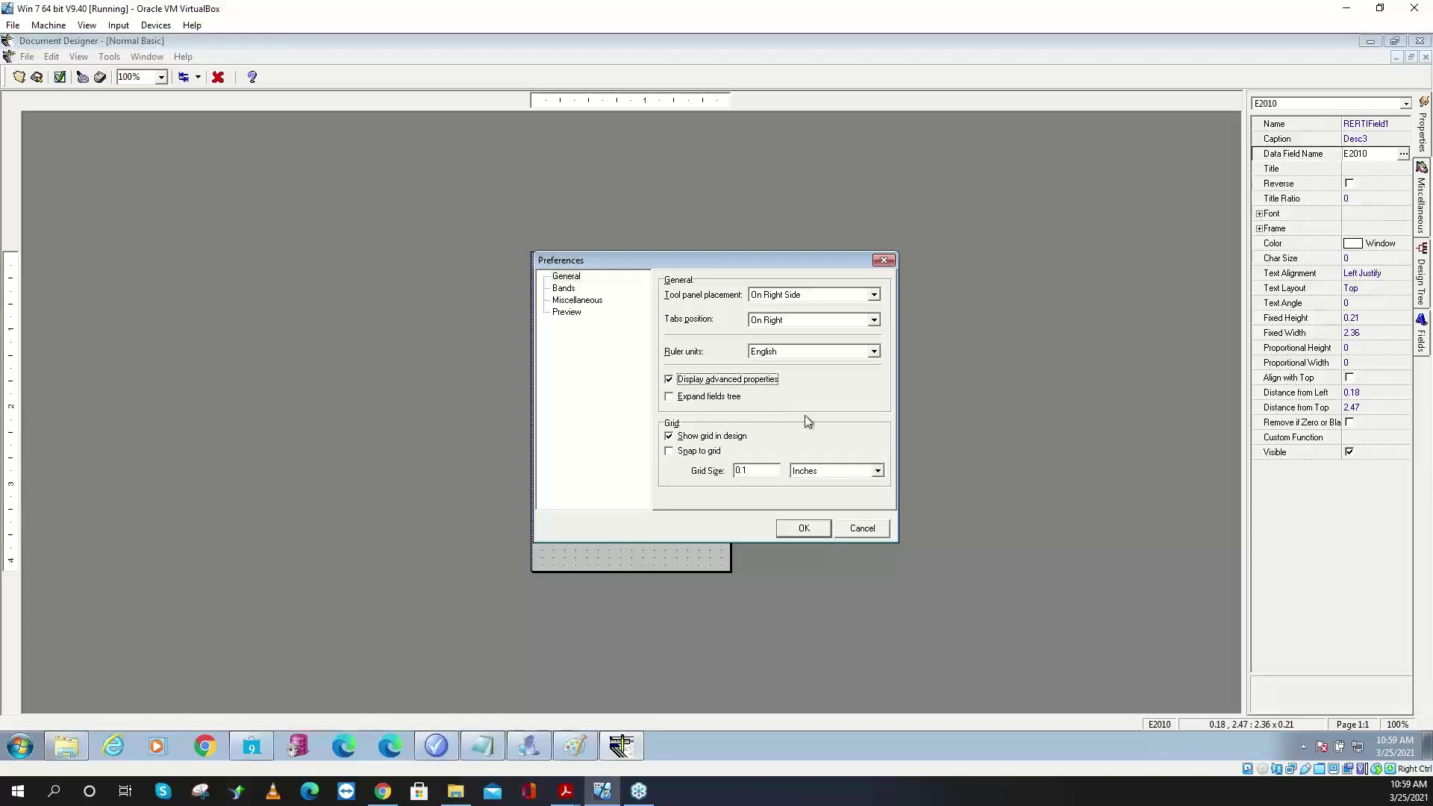
{"action": "left_click", "coordinate": [804, 528]}
- Copy E2010 from the Desc3 field and paste it as the barcode's Data Field Name
{"action": "double_click", "coordinate": [1389, 159]}
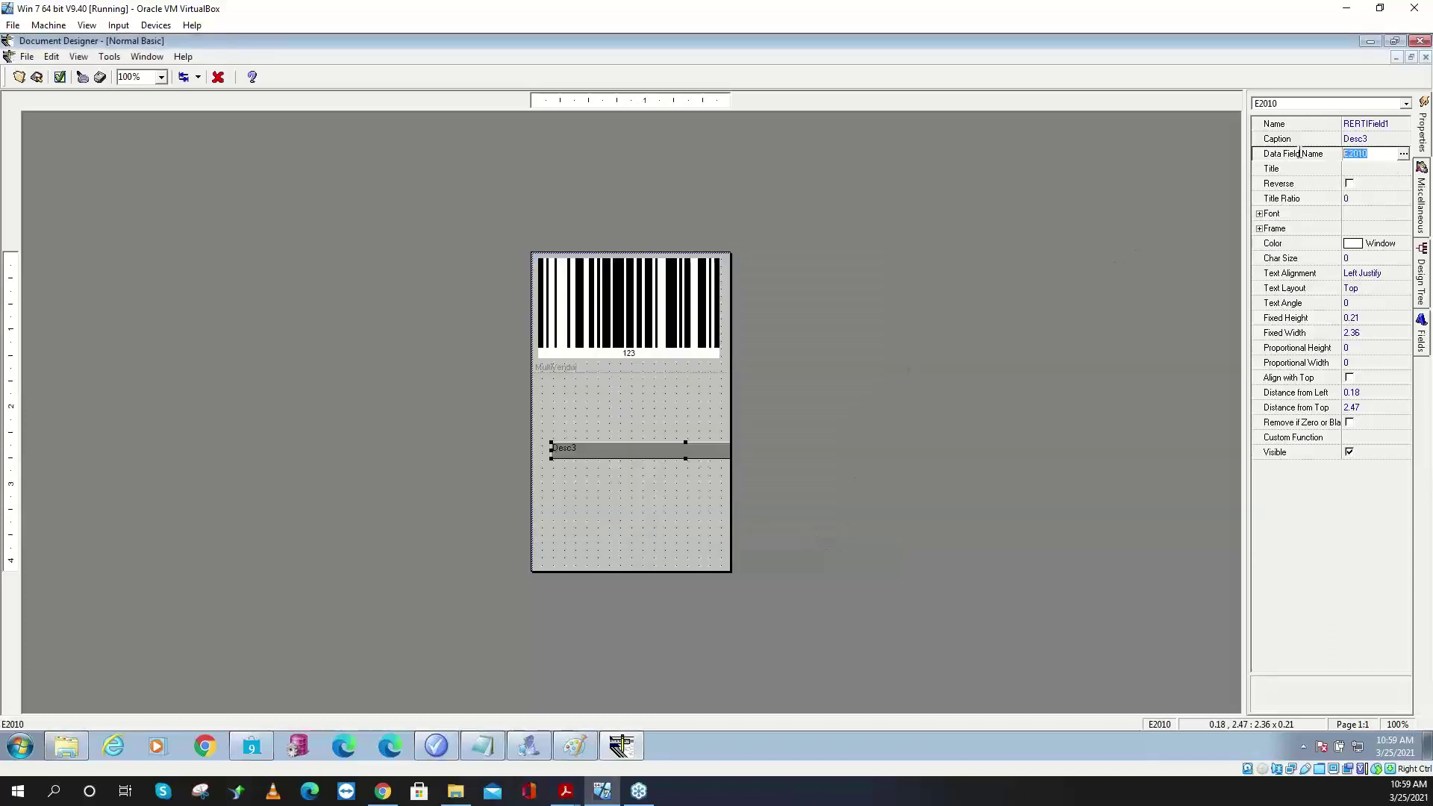
{"action": "right_click", "coordinate": [1374, 154]}
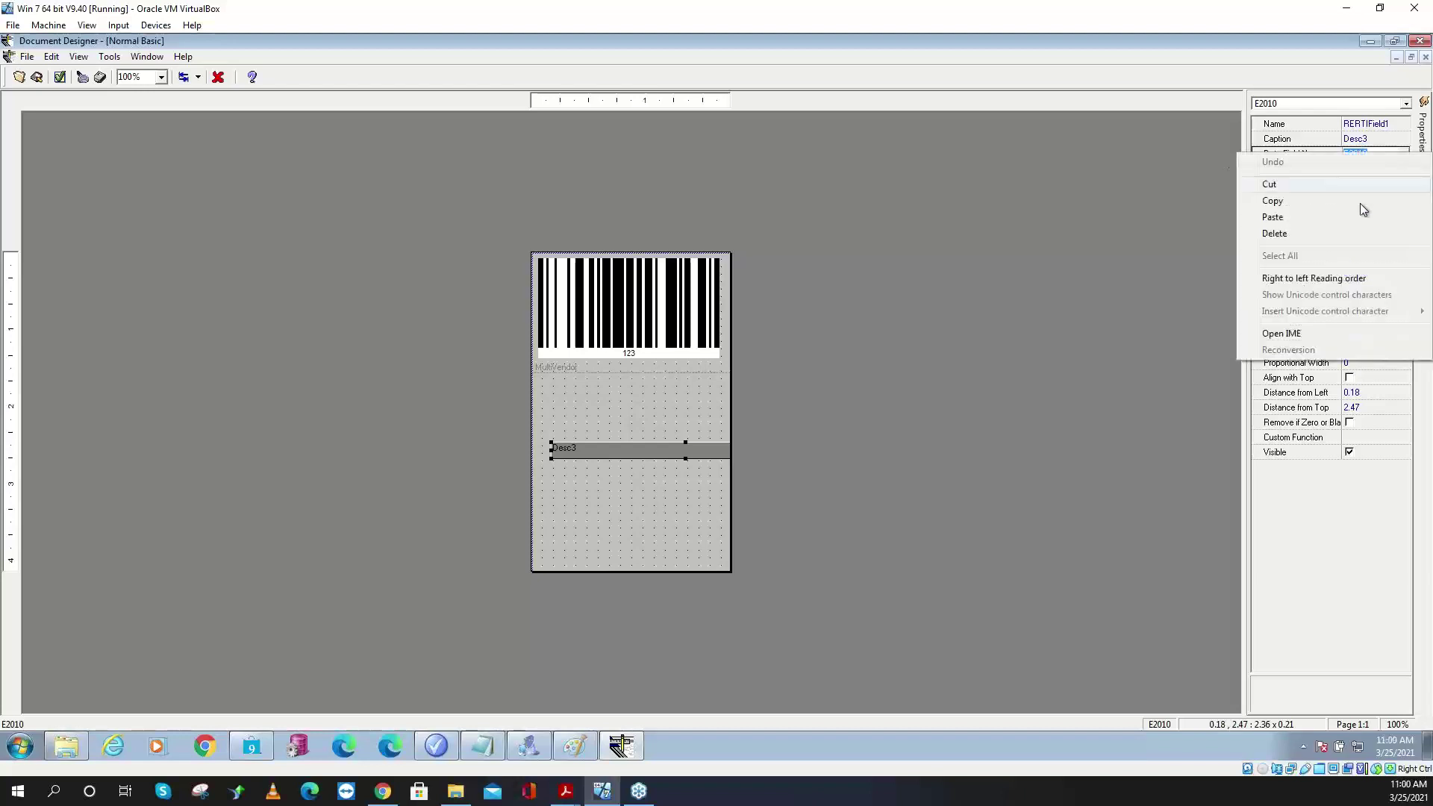
{"action": "left_click", "coordinate": [1291, 209]}
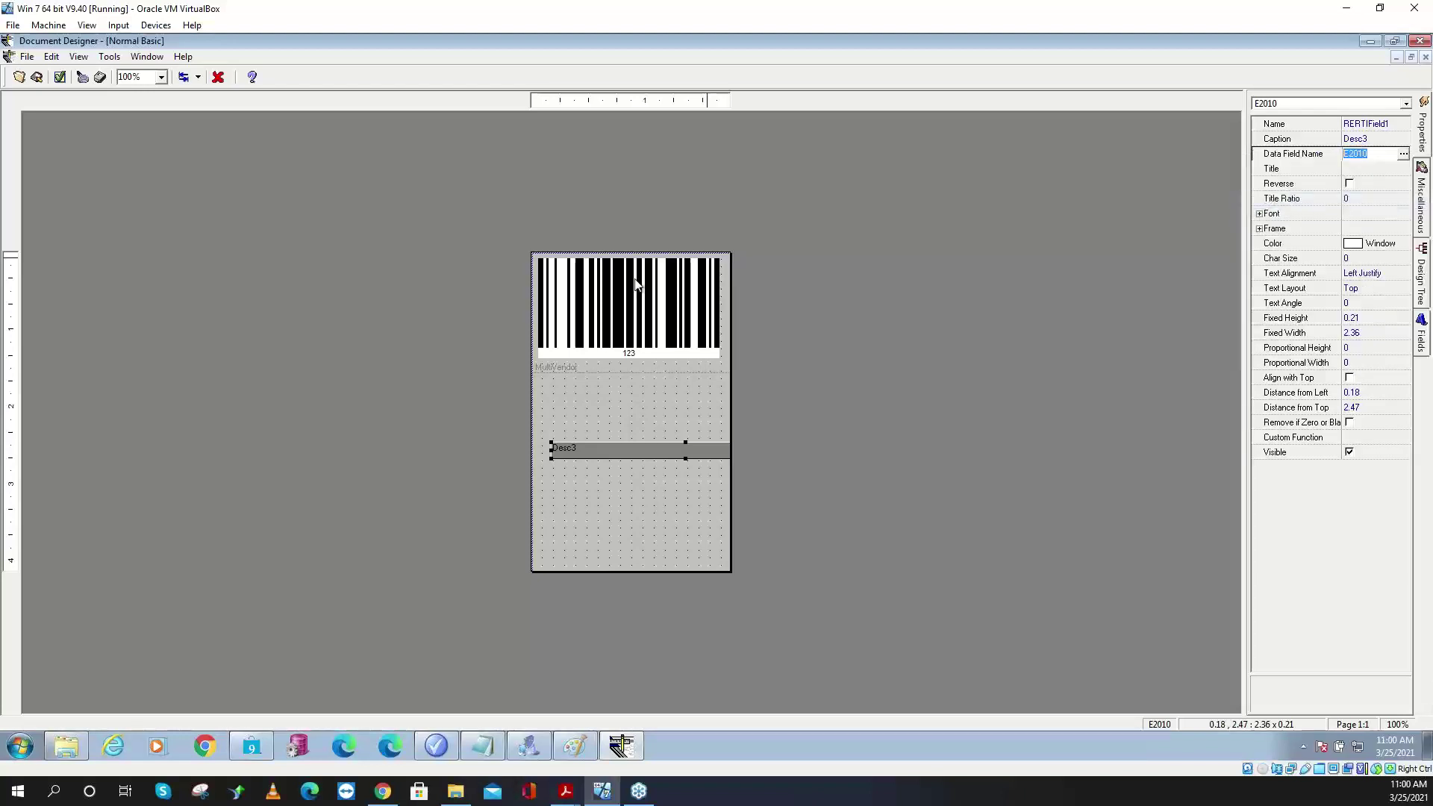
{"action": "left_click", "coordinate": [639, 287]}
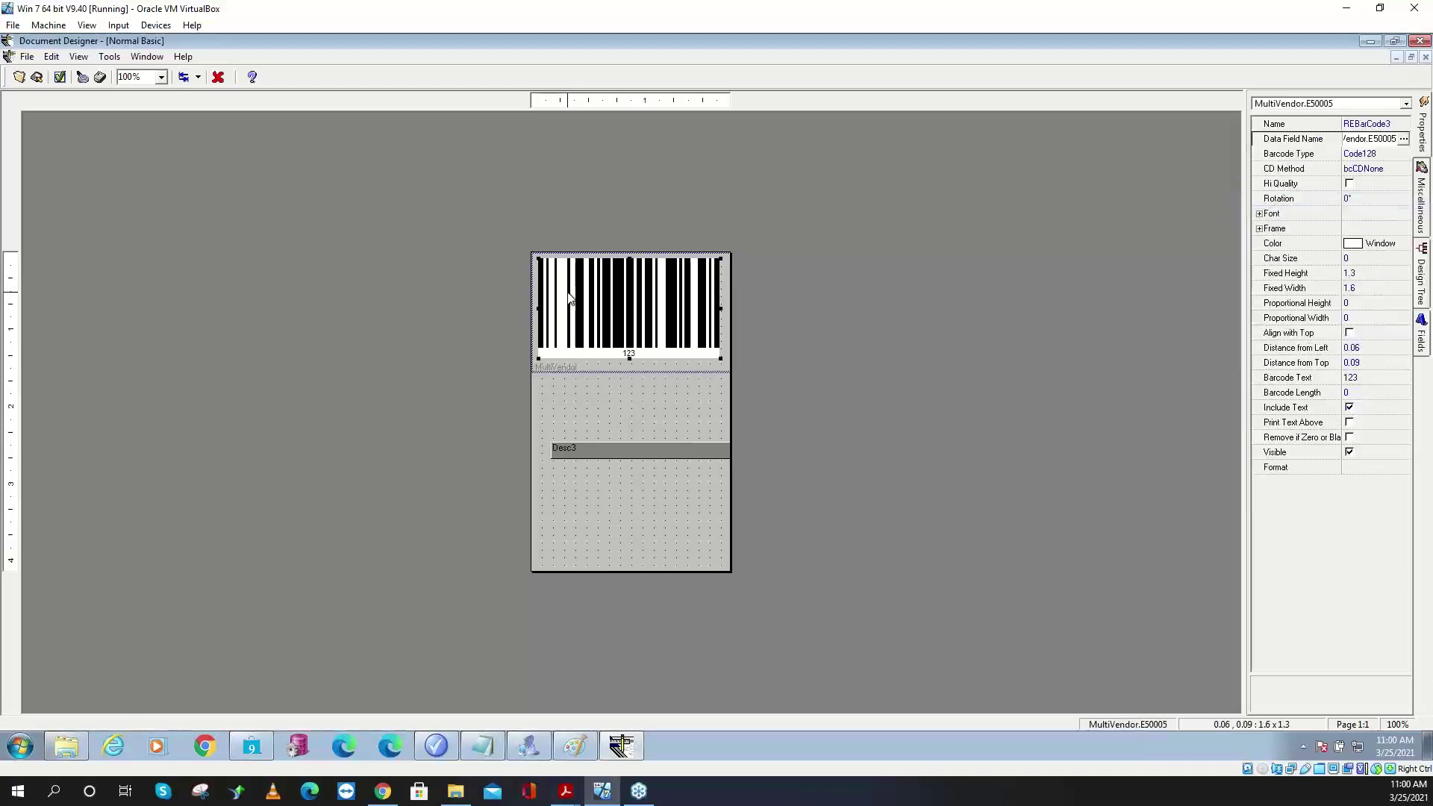
{"action": "left_click", "coordinate": [1370, 140]}
{"action": "double_click", "coordinate": [1370, 140]}
{"action": "right_click", "coordinate": [1368, 142]}
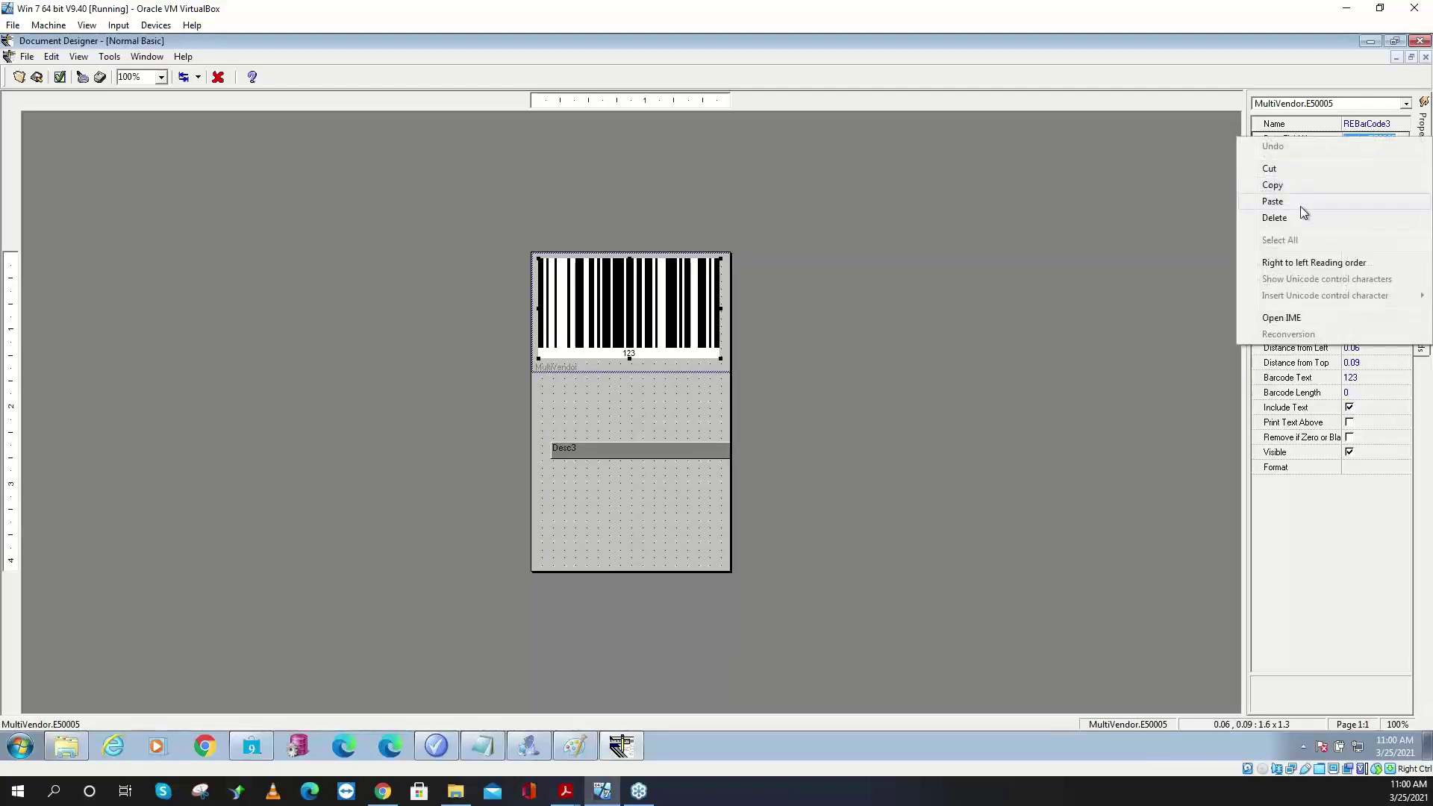
{"action": "left_click", "coordinate": [1273, 202]}
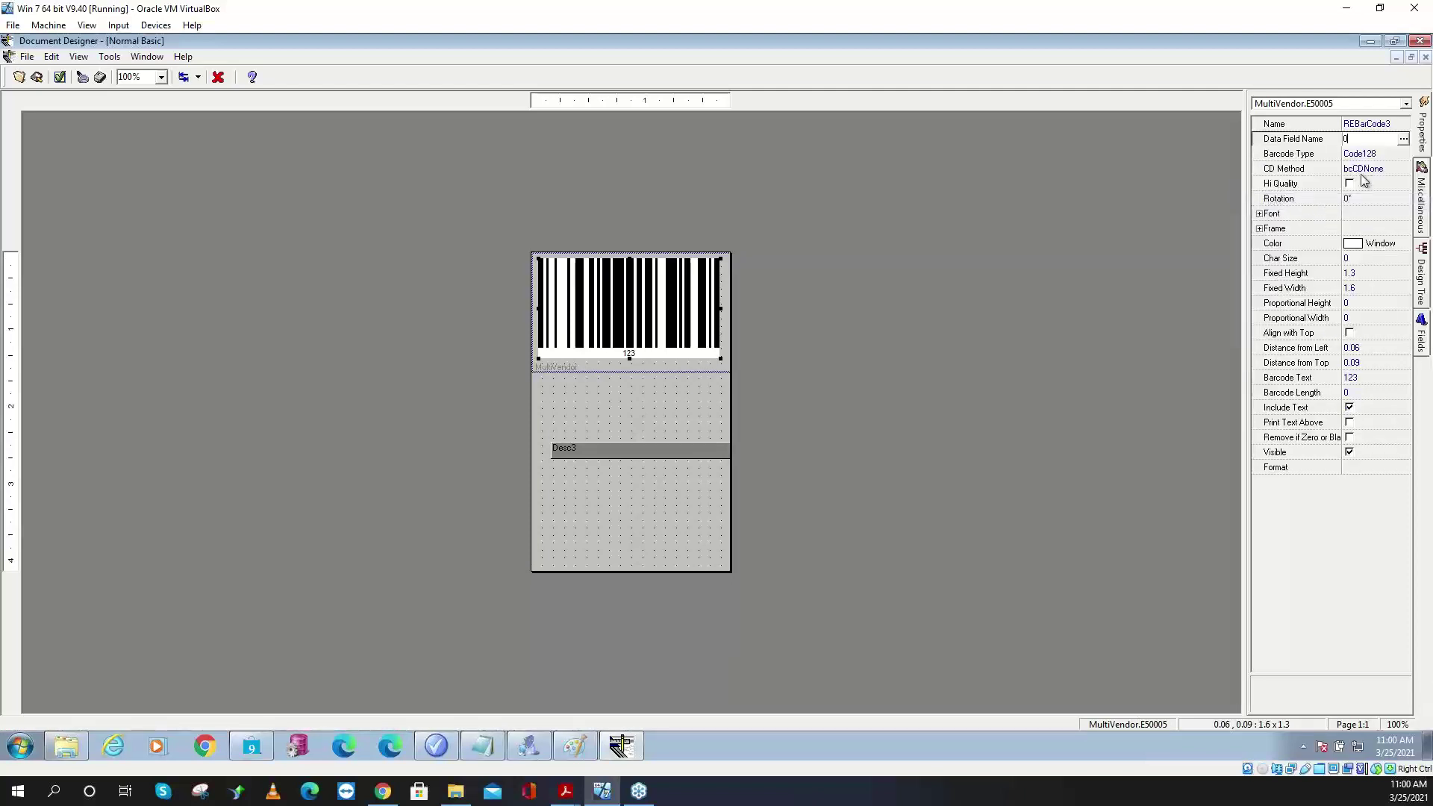
{"action": "left_click", "coordinate": [1374, 154]}
{"action": "left_click", "coordinate": [1373, 141]}
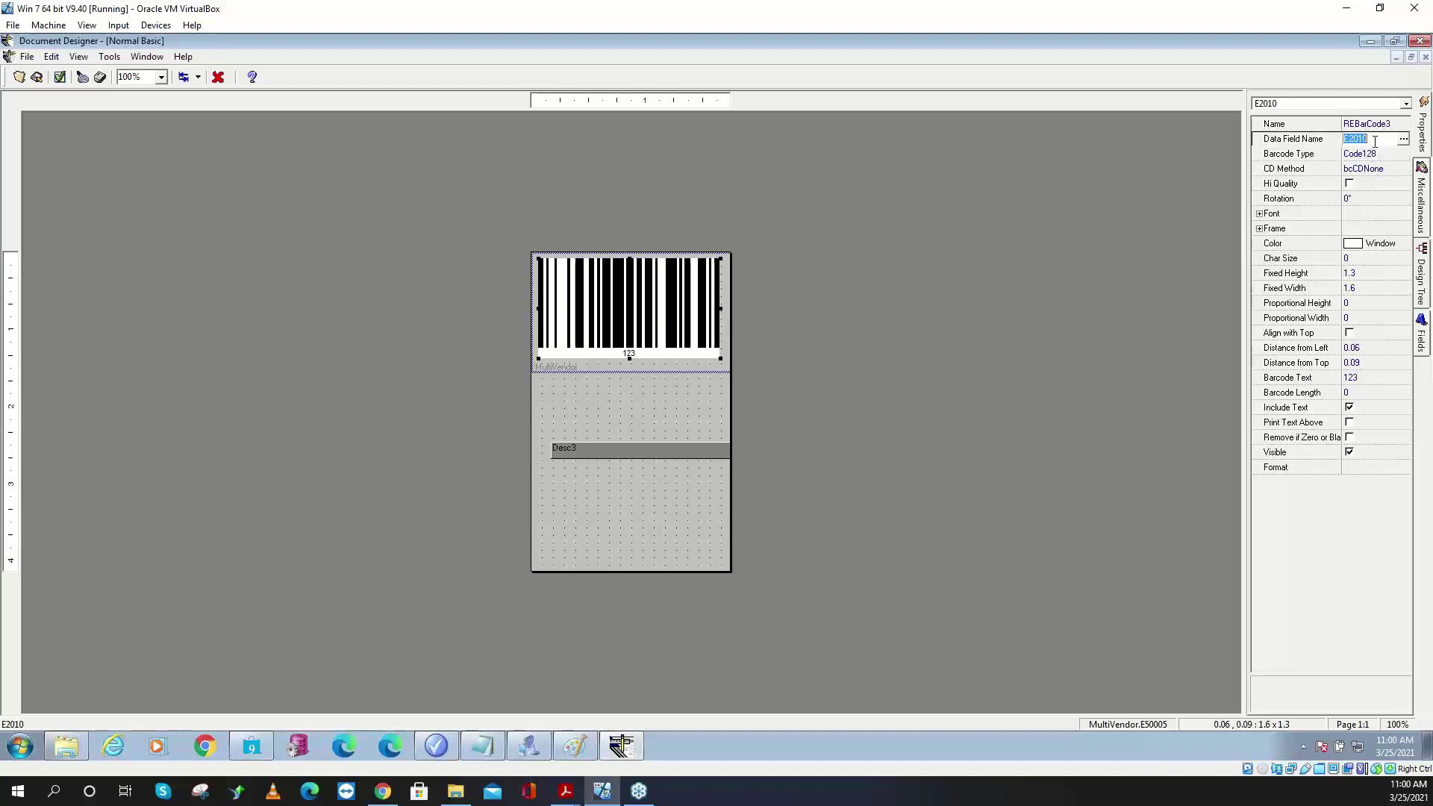
- Delete the Desc3 text field from the label
{"action": "left_click", "coordinate": [706, 454]}
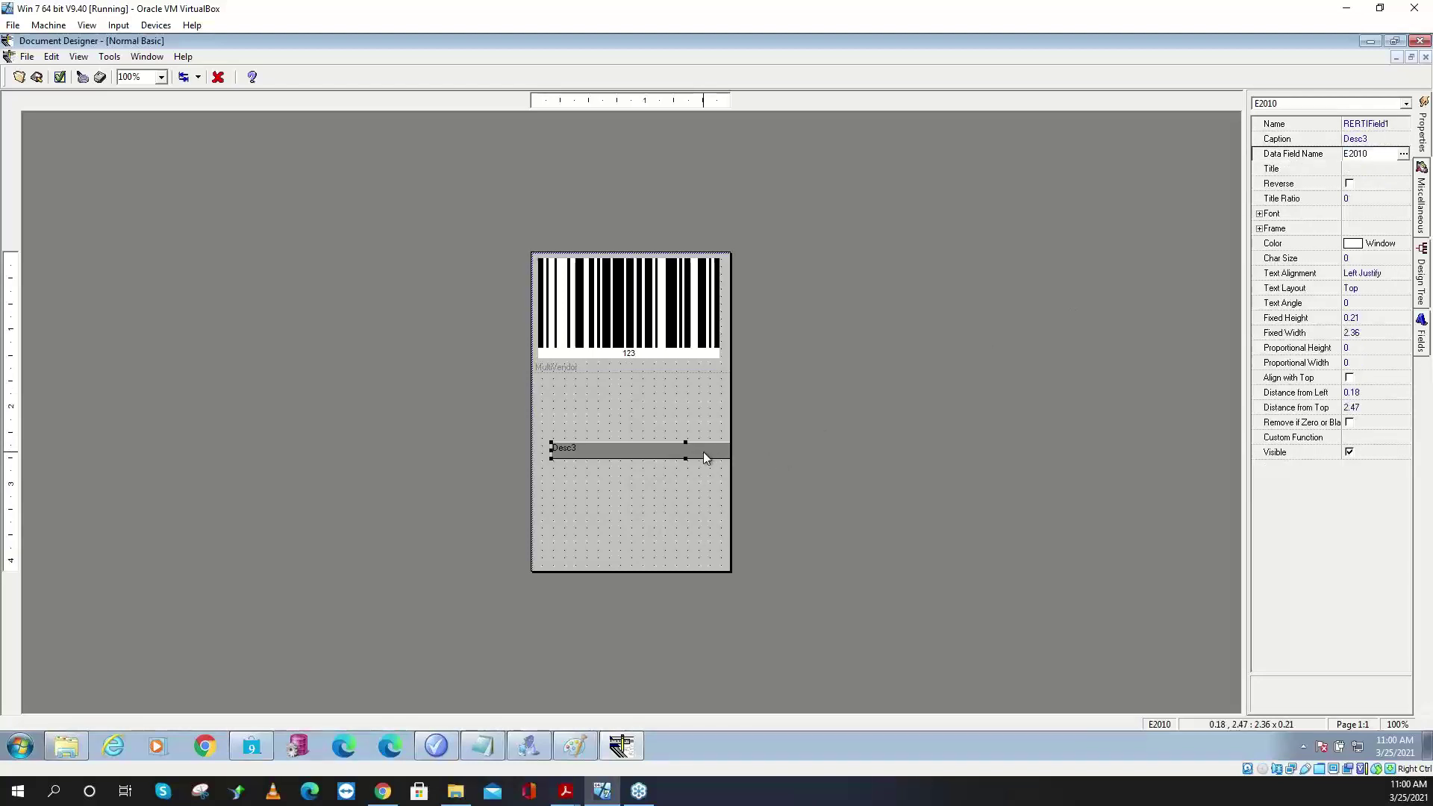
{"action": "key", "text": "Delete"}
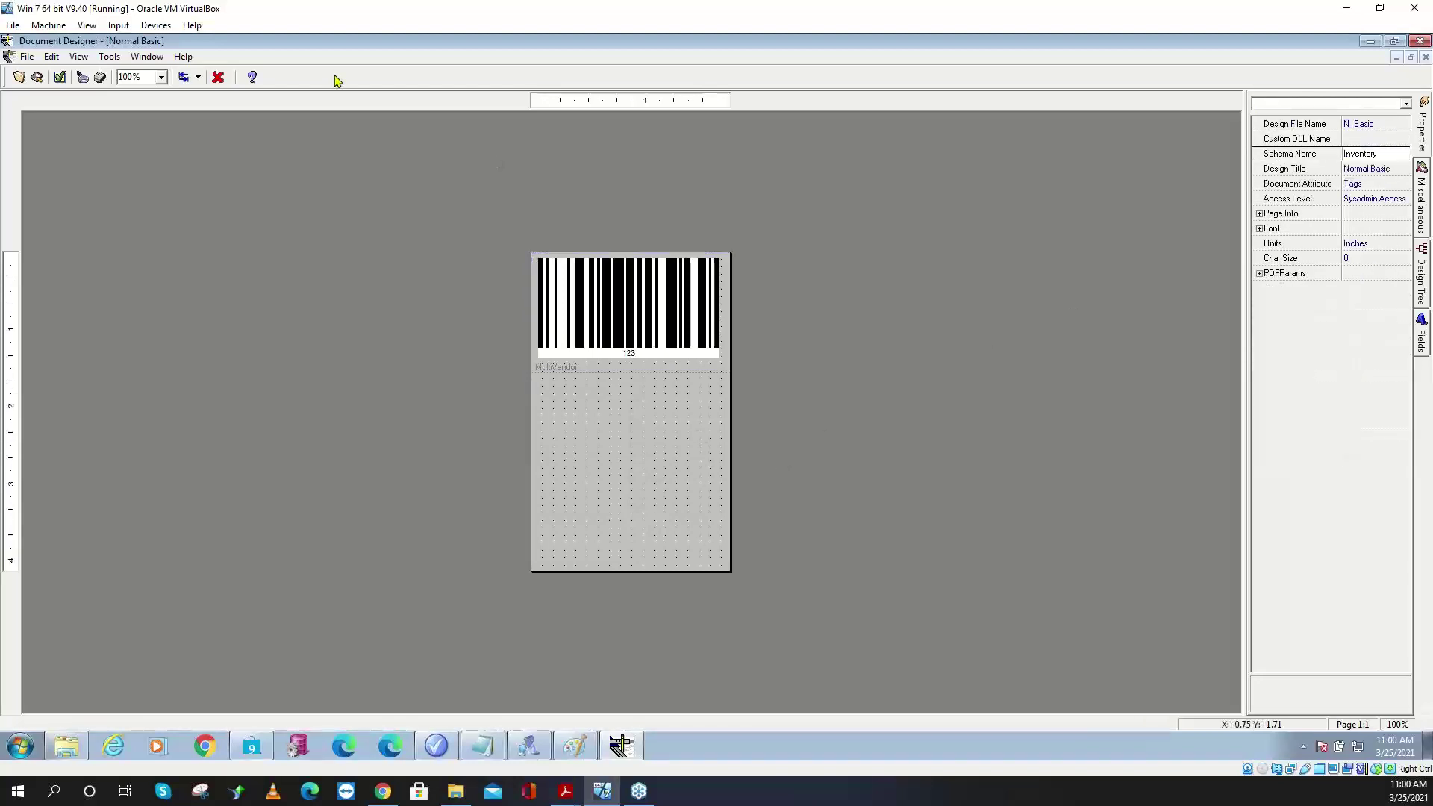
{"action": "left_click", "coordinate": [27, 57]}
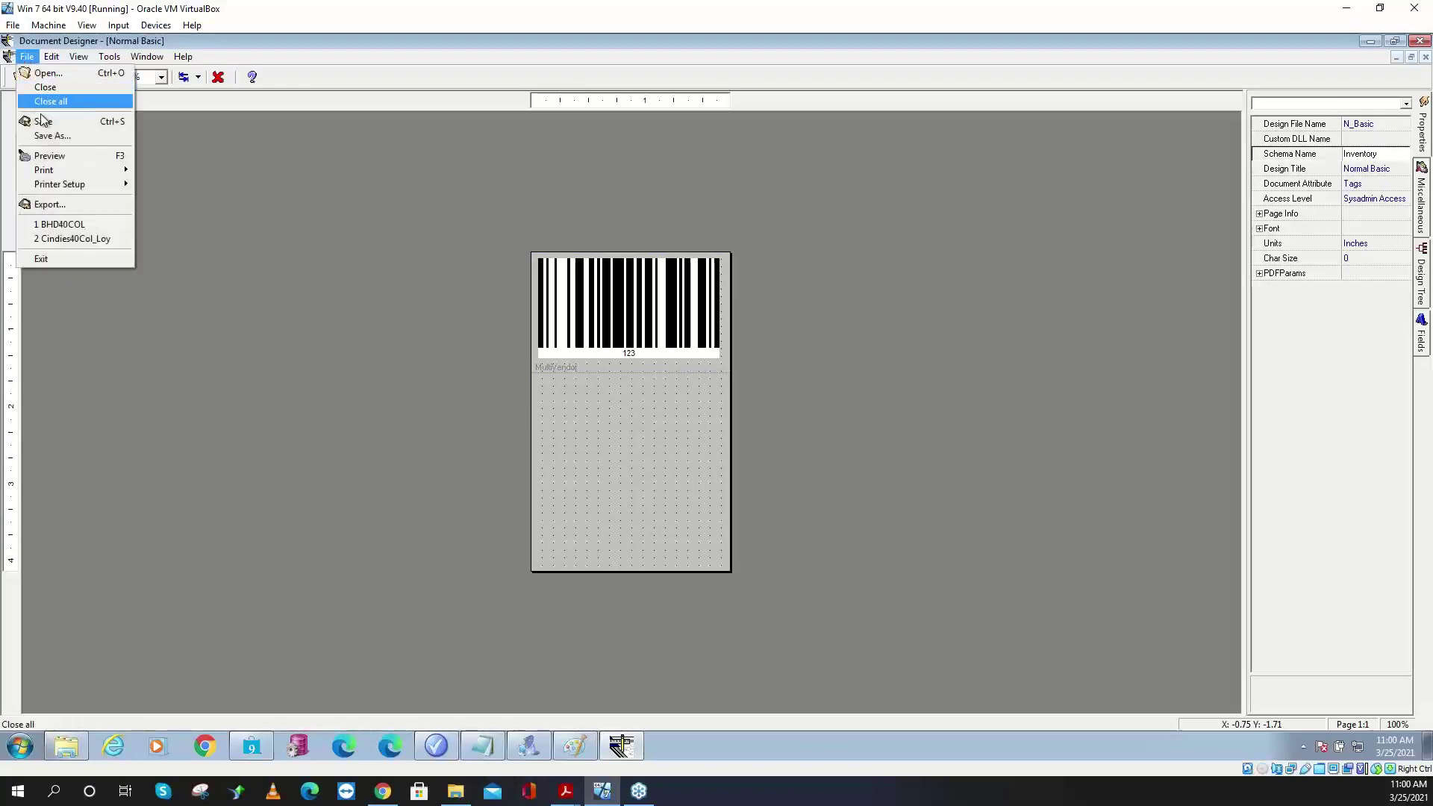
- Save the label via Save As under the design name 'Desc3 Barcode'
{"action": "left_click", "coordinate": [54, 137]}
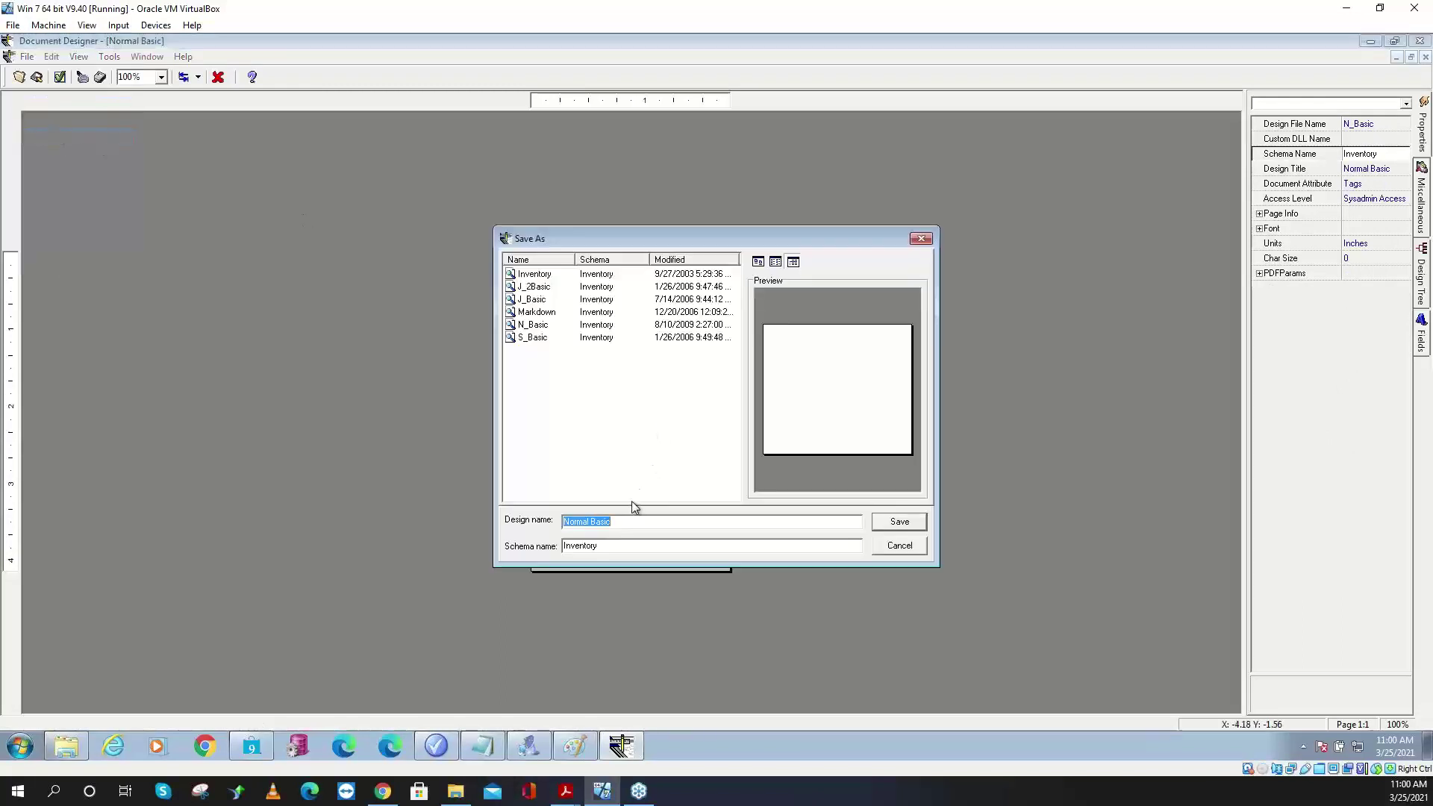
{"action": "type", "text": "Dw"}
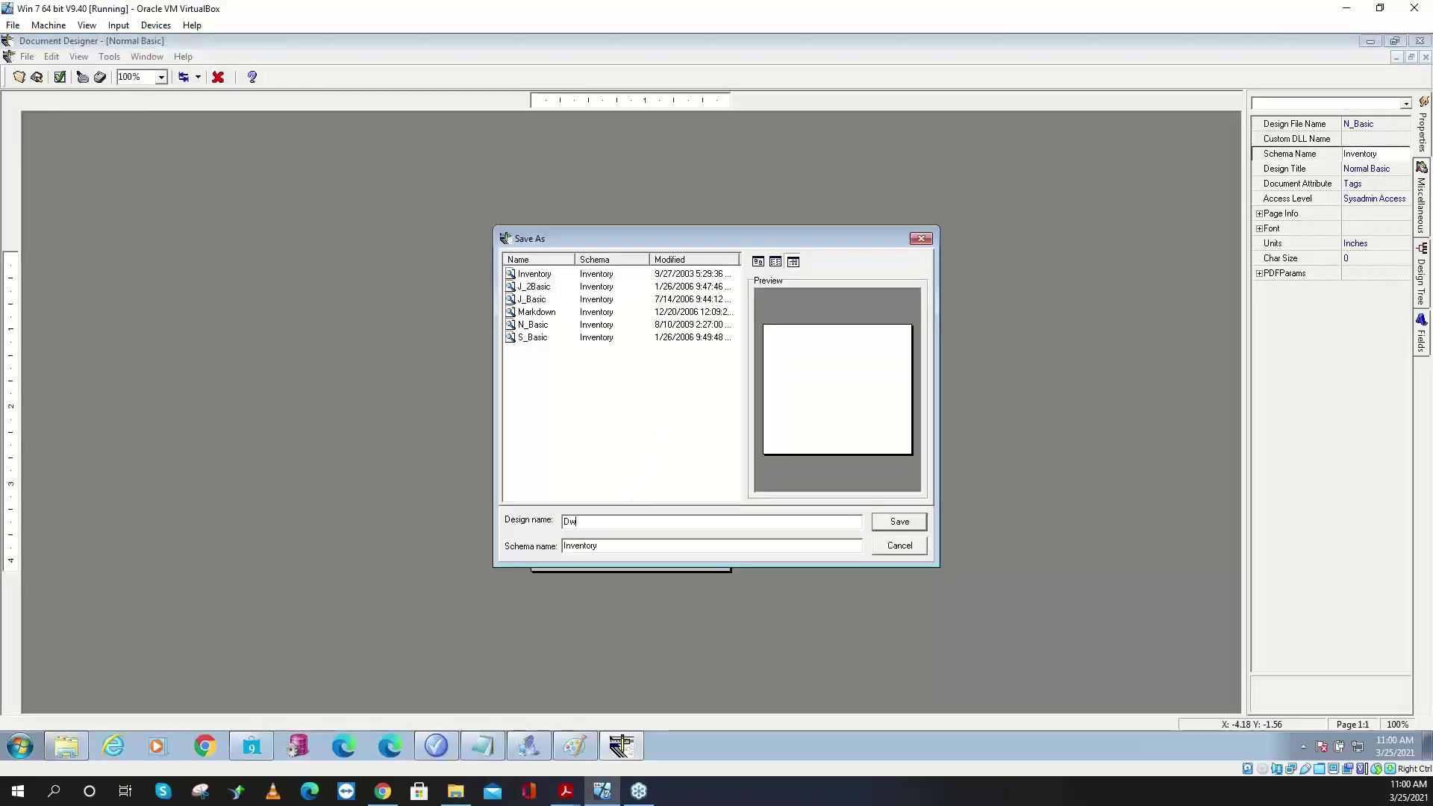
{"action": "key", "text": "BackSpace"}
{"action": "type", "text": "esc3 Barcode"}
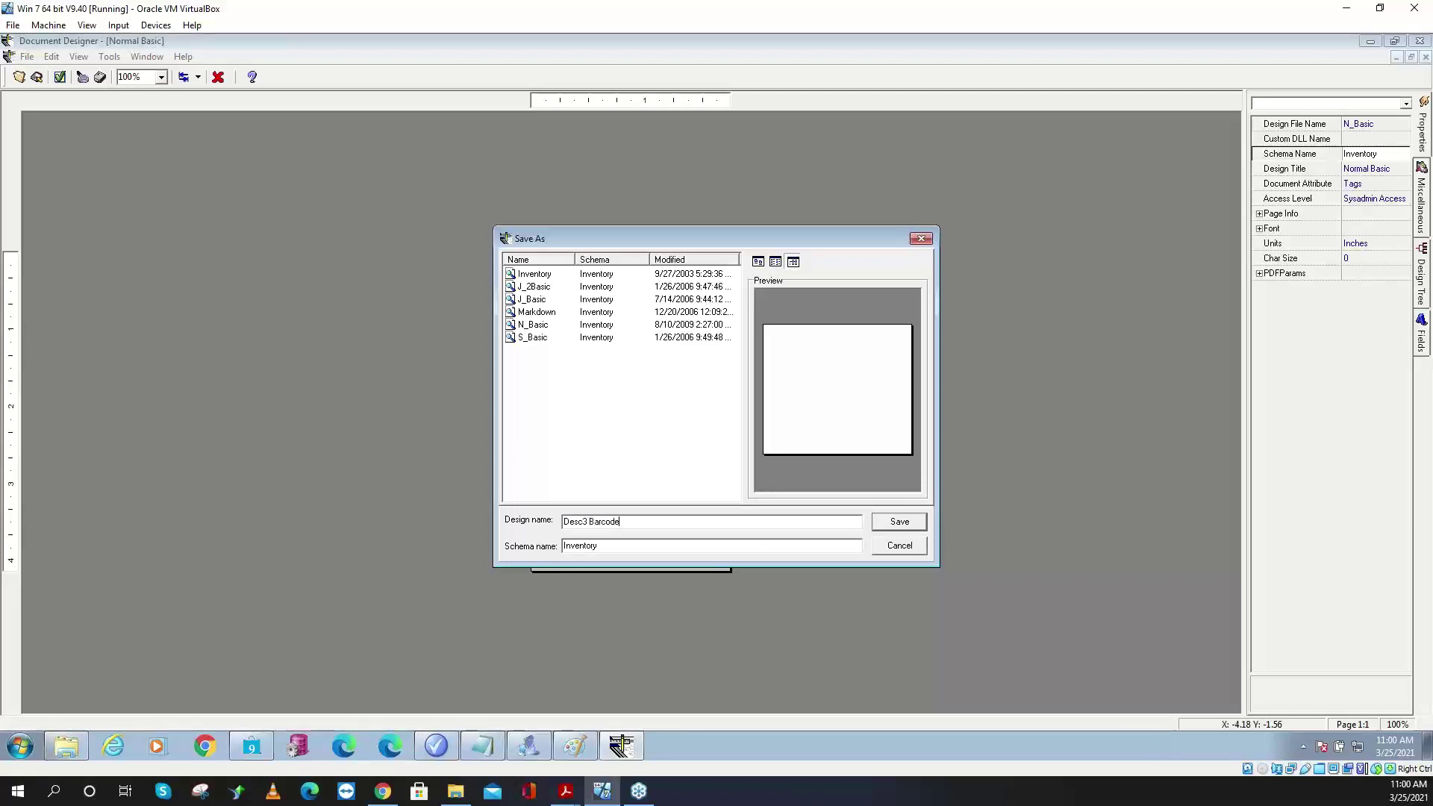
{"action": "left_click", "coordinate": [910, 525]}
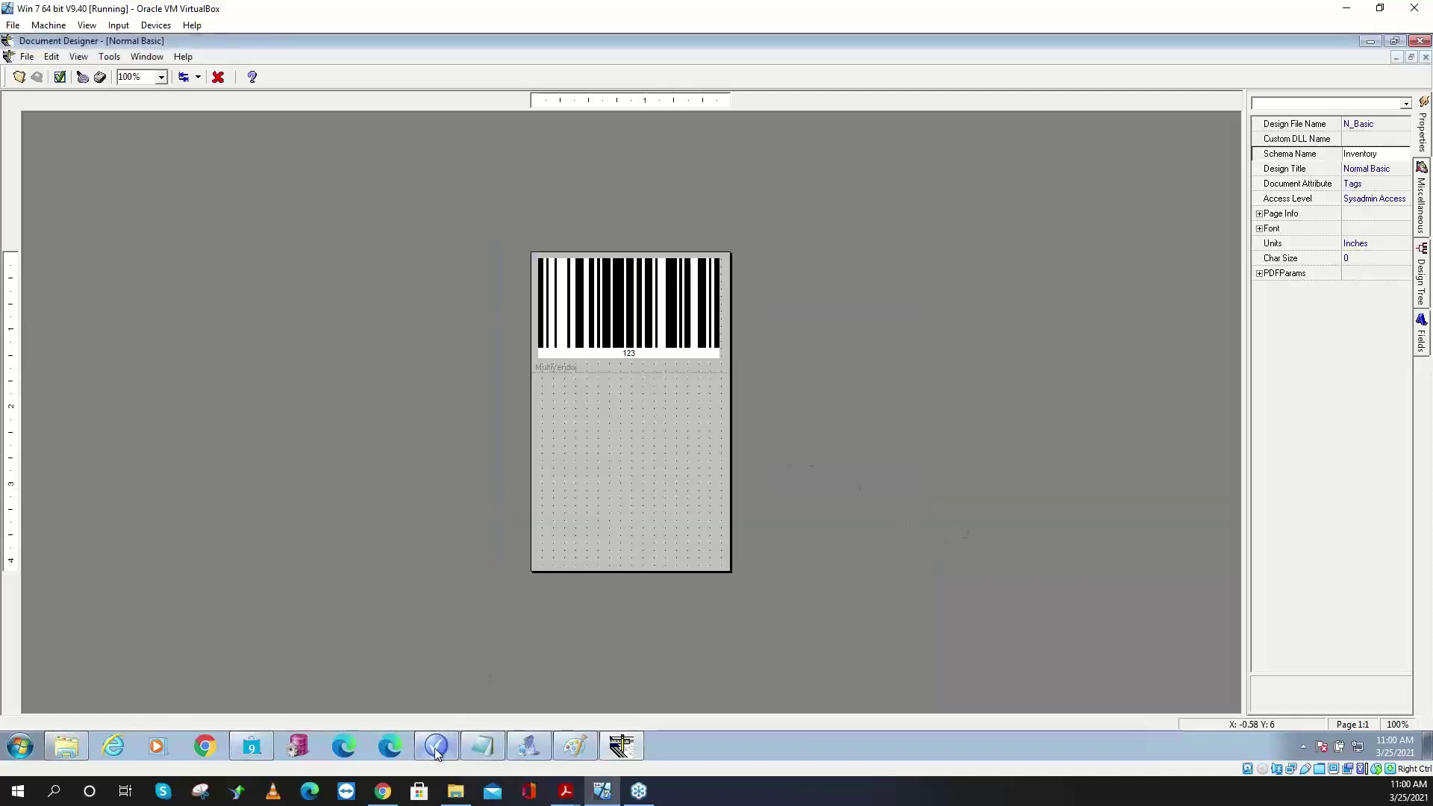
{"action": "left_click", "coordinate": [252, 746]}
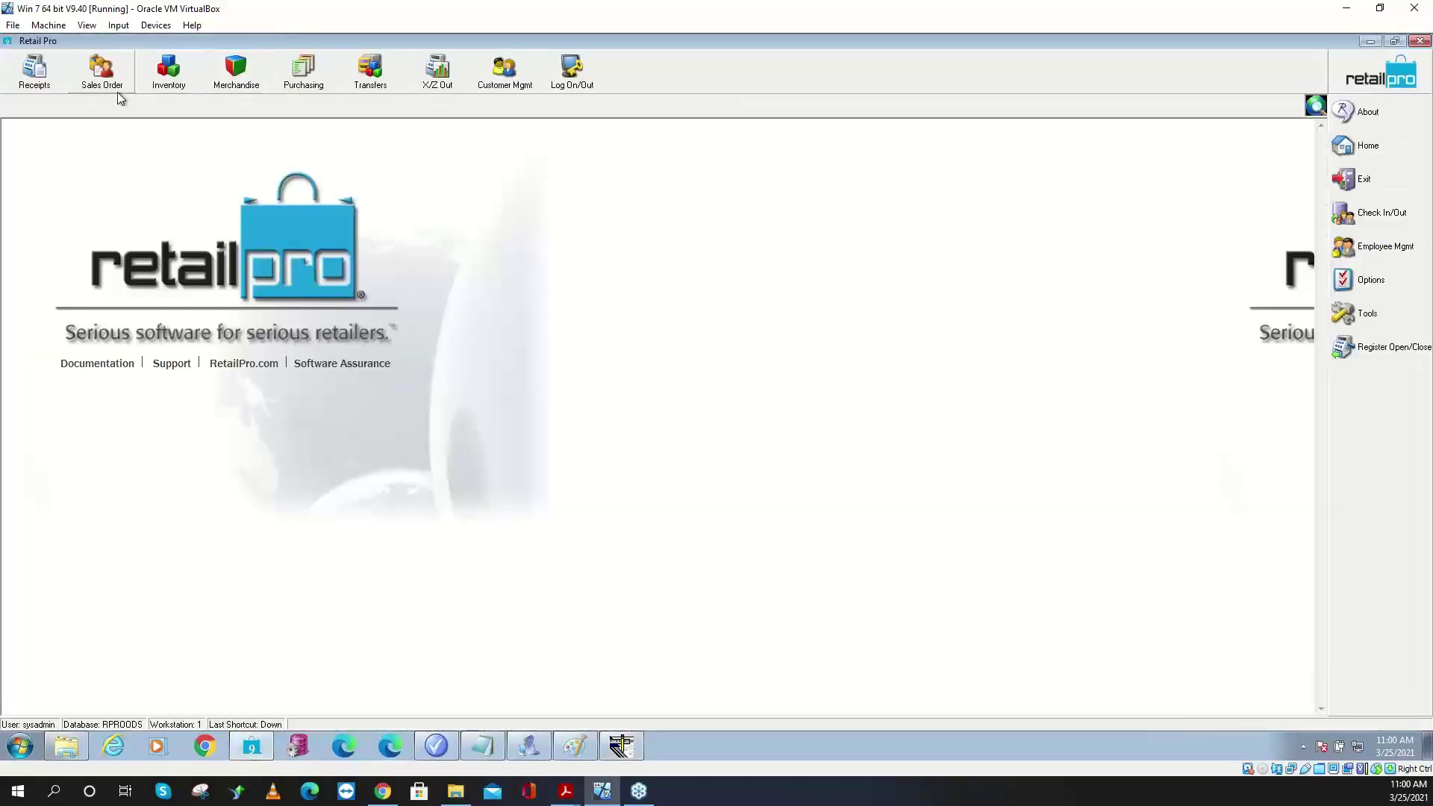
{"action": "left_click", "coordinate": [169, 78]}
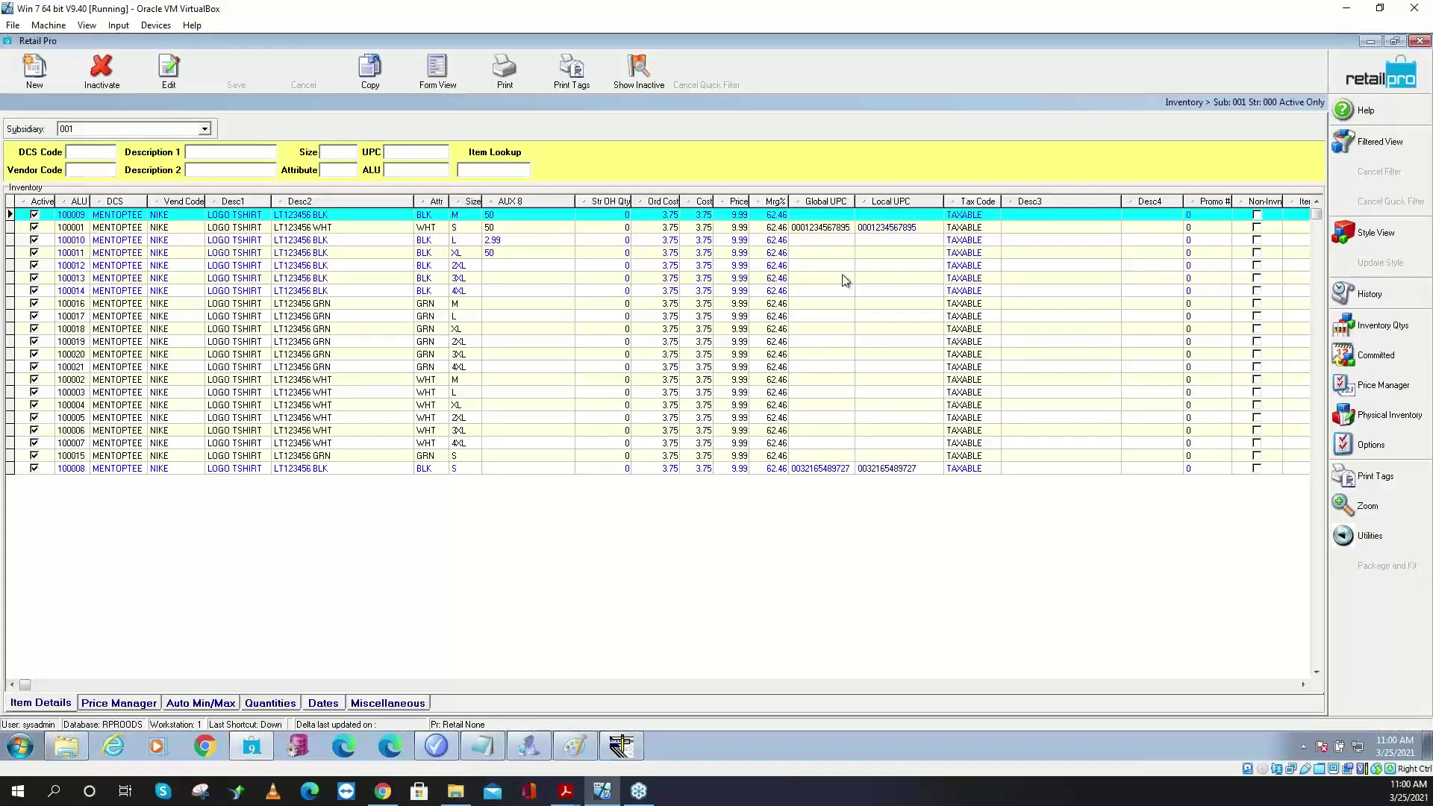
{"action": "left_click", "coordinate": [1057, 215]}
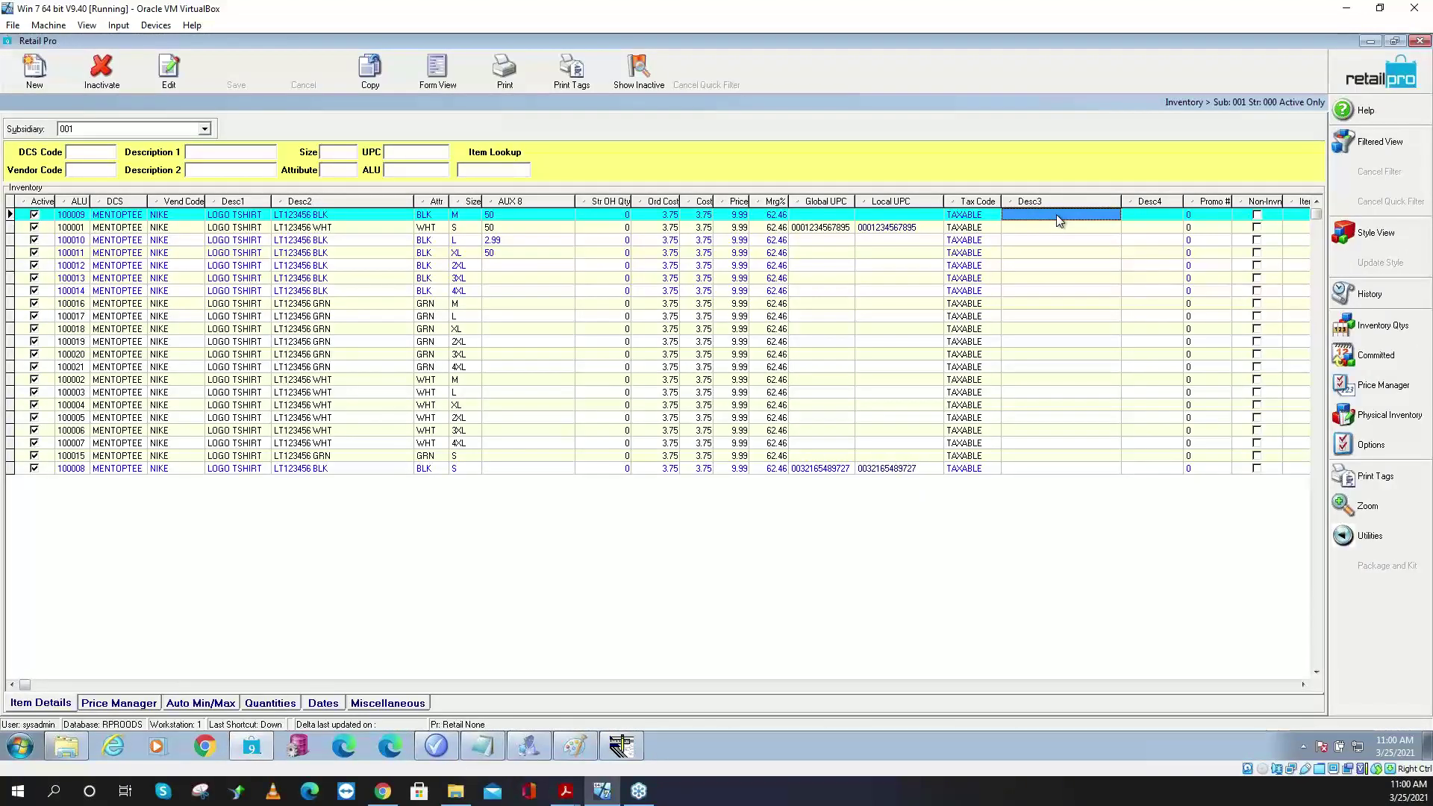
{"action": "left_click", "coordinate": [1057, 215]}
{"action": "type", "text": "E20101"}
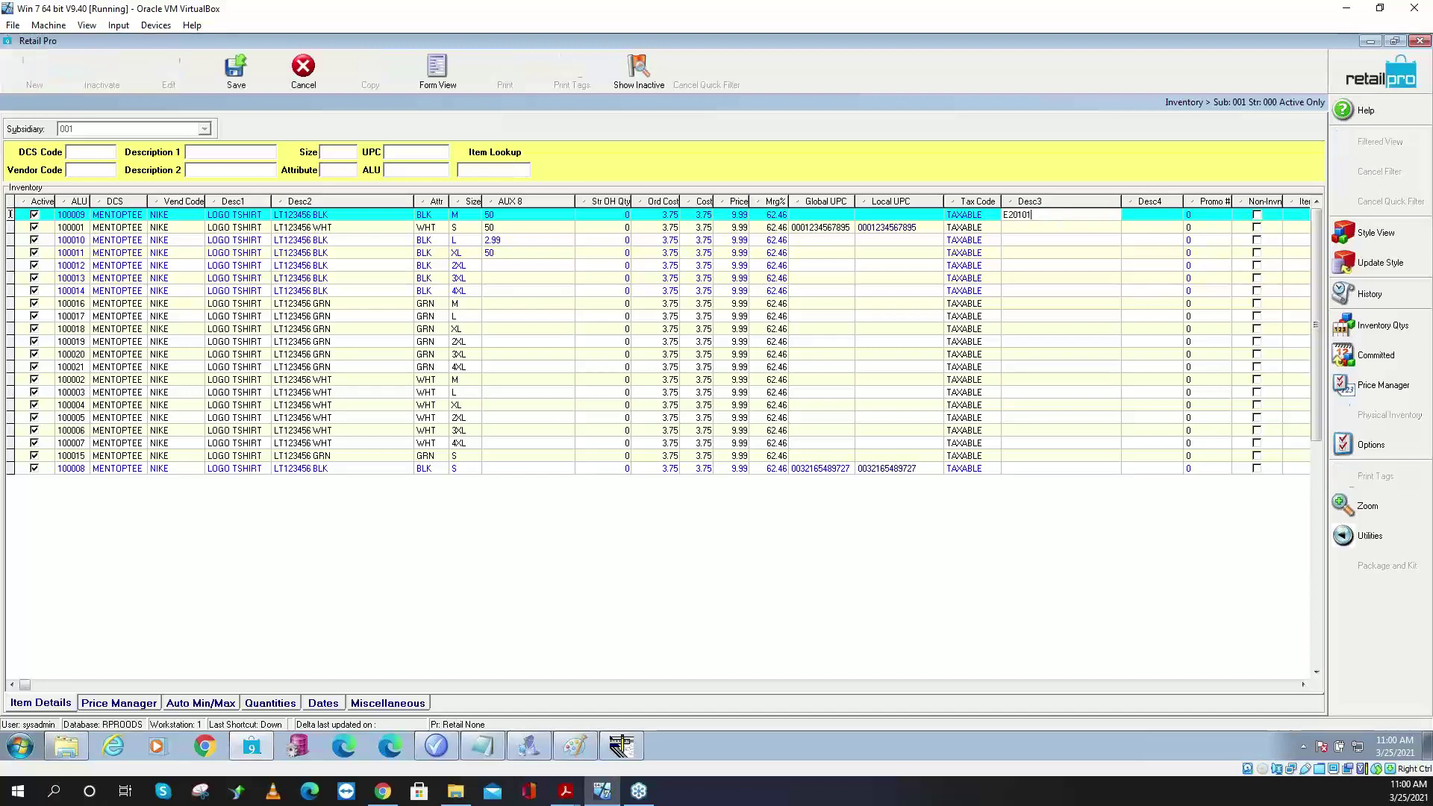
{"action": "type", "text": "23456789"}
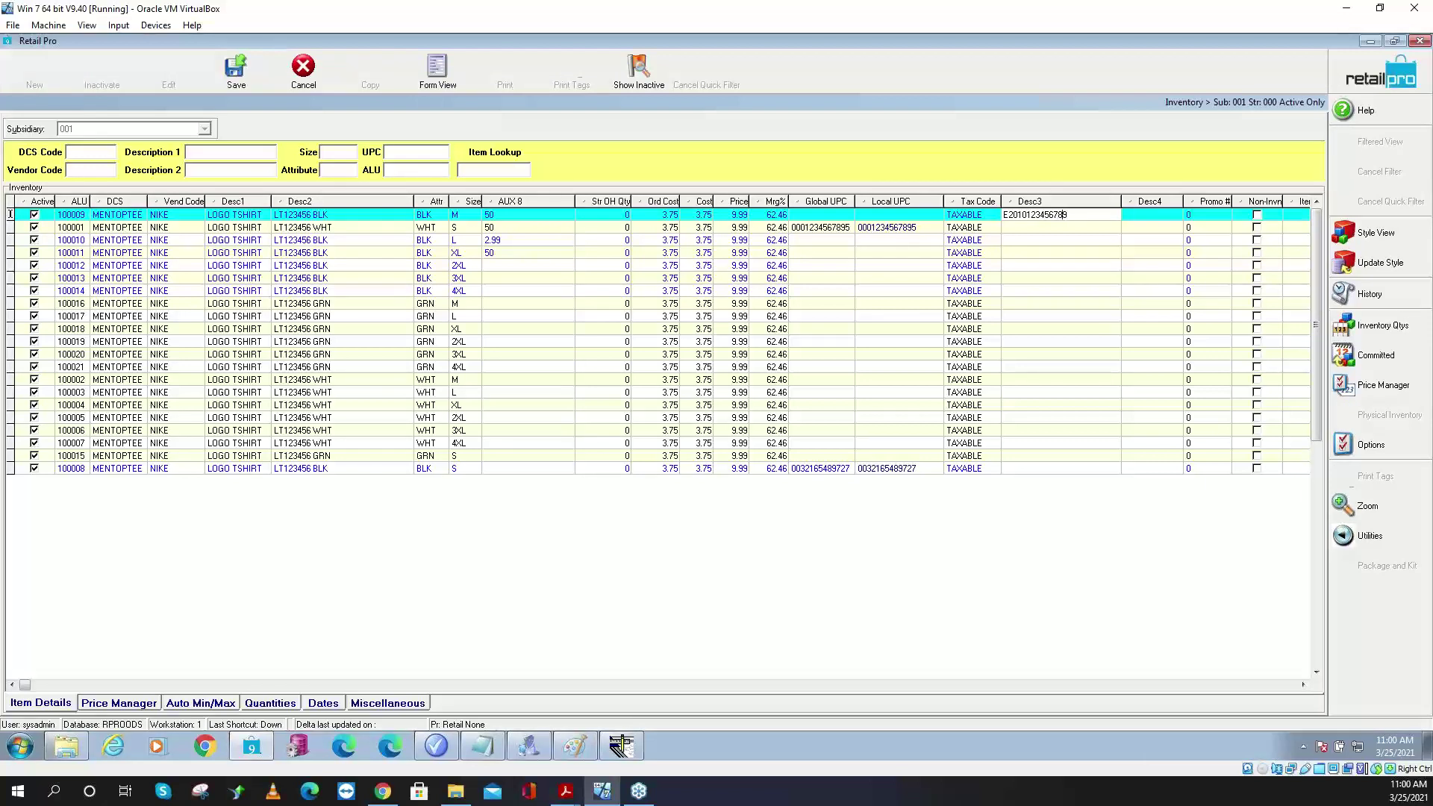
{"action": "key", "text": "Left"}
{"action": "key", "text": "Left"}
{"action": "key", "text": "Left"}
{"action": "key", "text": "Left"}
{"action": "key", "text": "Left"}
{"action": "key", "text": "Left"}
{"action": "key", "text": "BackSpace"}
{"action": "key", "text": "BackSpace"}
{"action": "key", "text": "BackSpace"}
{"action": "key", "text": "BackSpace"}
{"action": "key", "text": "BackSpace"}
{"action": "key", "text": "Return"}
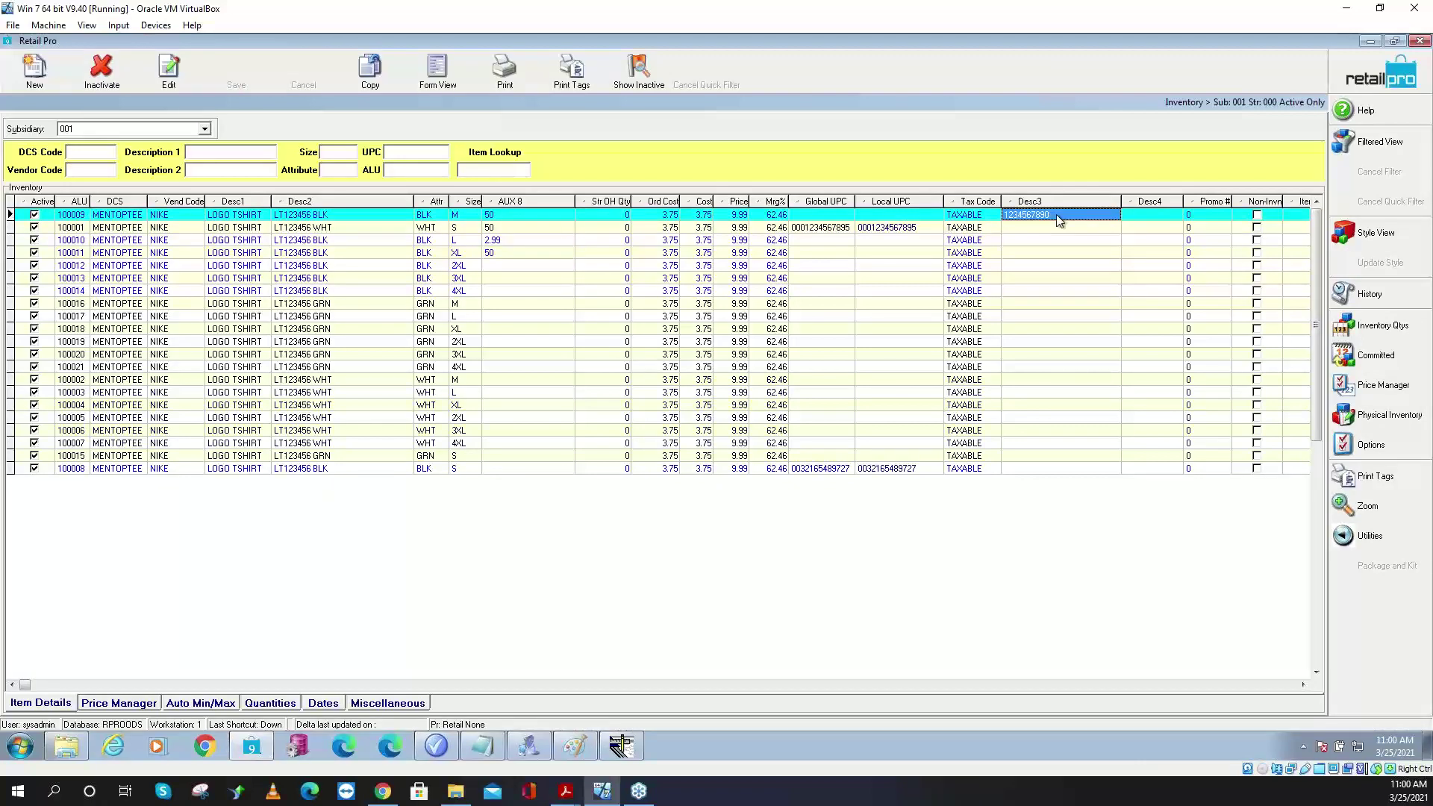
- Preview the item's tag with the Desc3 Barcode label, close without saving, and return to Document Designer
{"action": "left_click", "coordinate": [1383, 477]}
{"action": "left_click", "coordinate": [560, 293]}
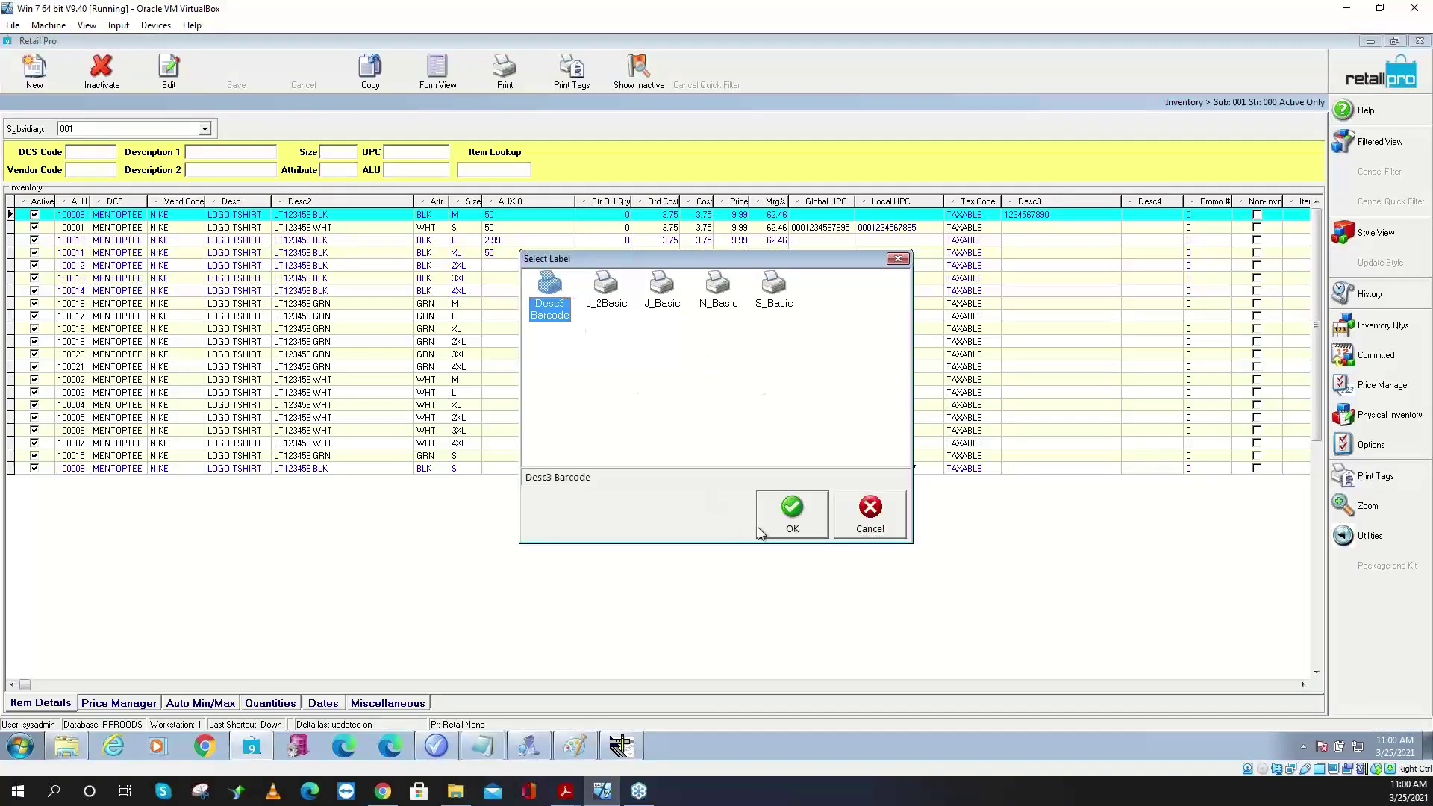
{"action": "left_click", "coordinate": [787, 518]}
{"action": "left_click", "coordinate": [780, 553]}
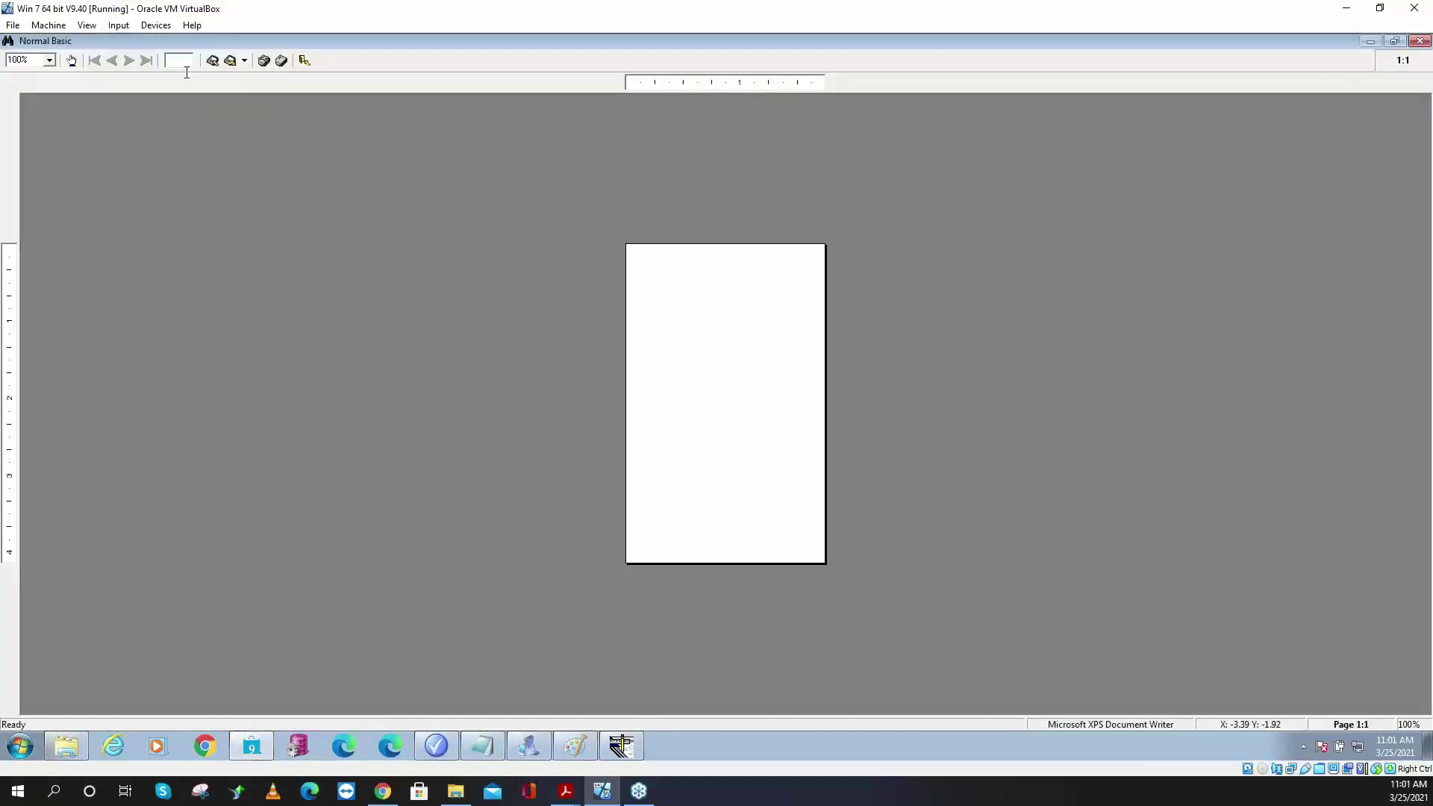
{"action": "left_click", "coordinate": [304, 61]}
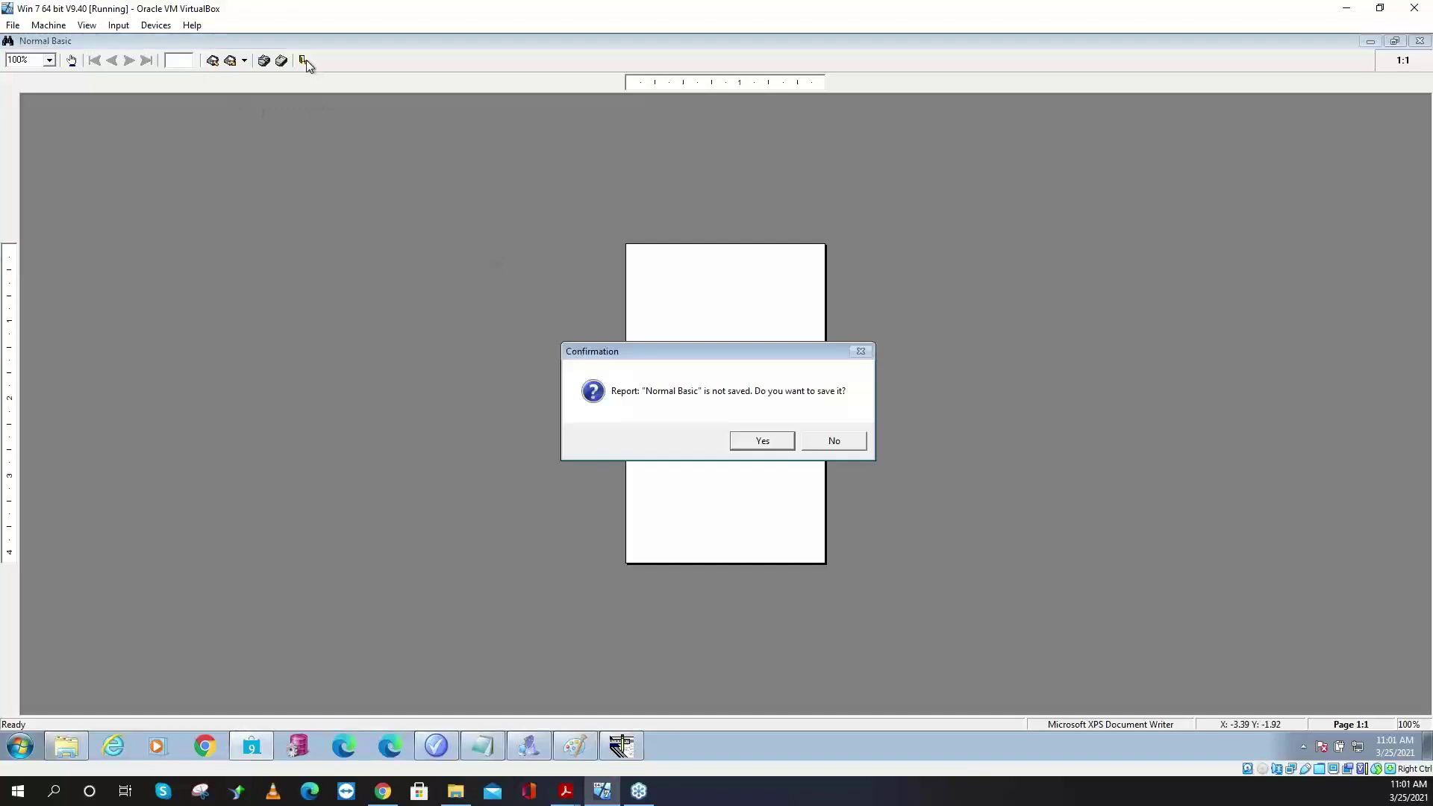
{"action": "left_click", "coordinate": [833, 441]}
{"action": "left_click", "coordinate": [631, 752]}
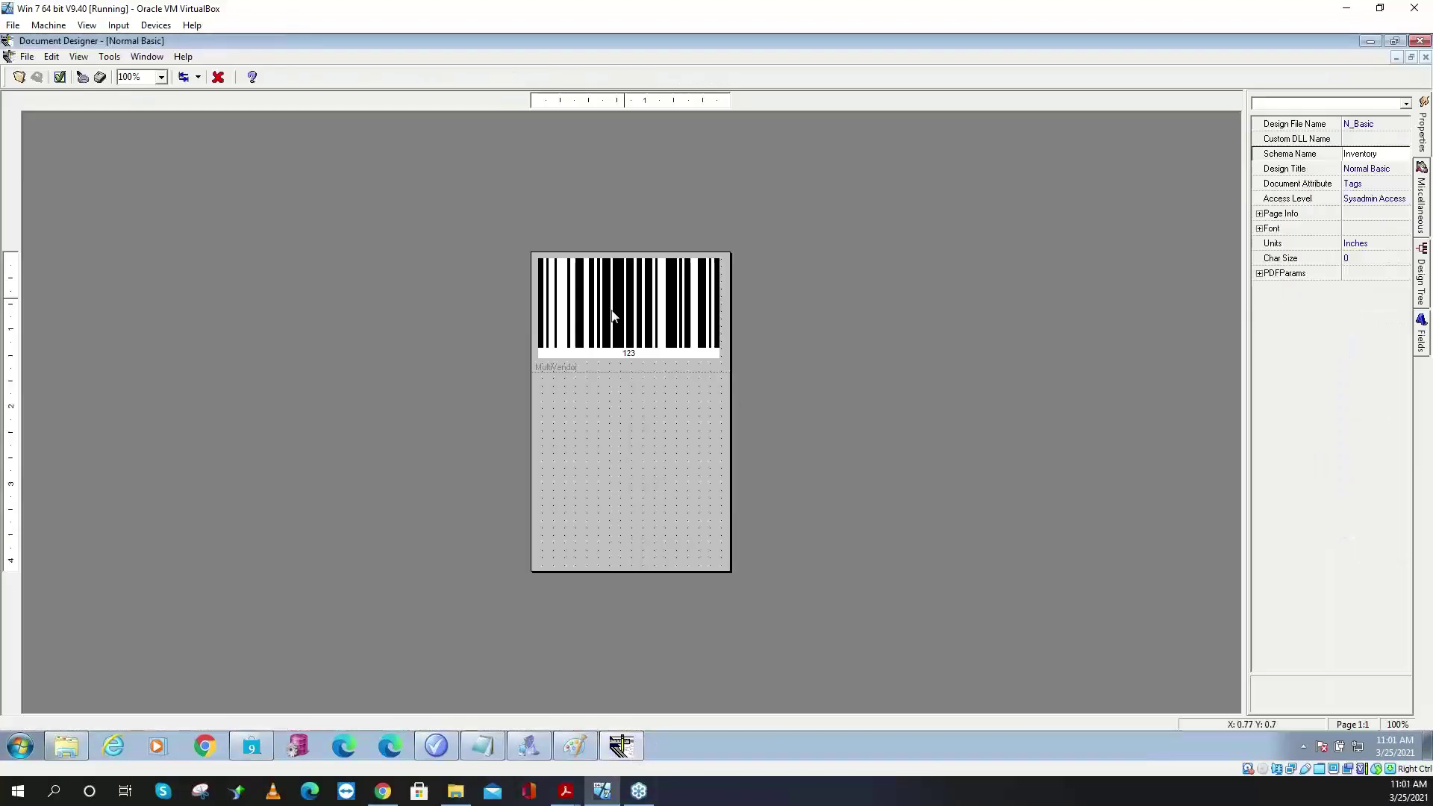
- Empty the MultiVendor band's Data Field Name property, then switch back to the Retail Pro inventory
{"action": "left_click", "coordinate": [621, 369]}
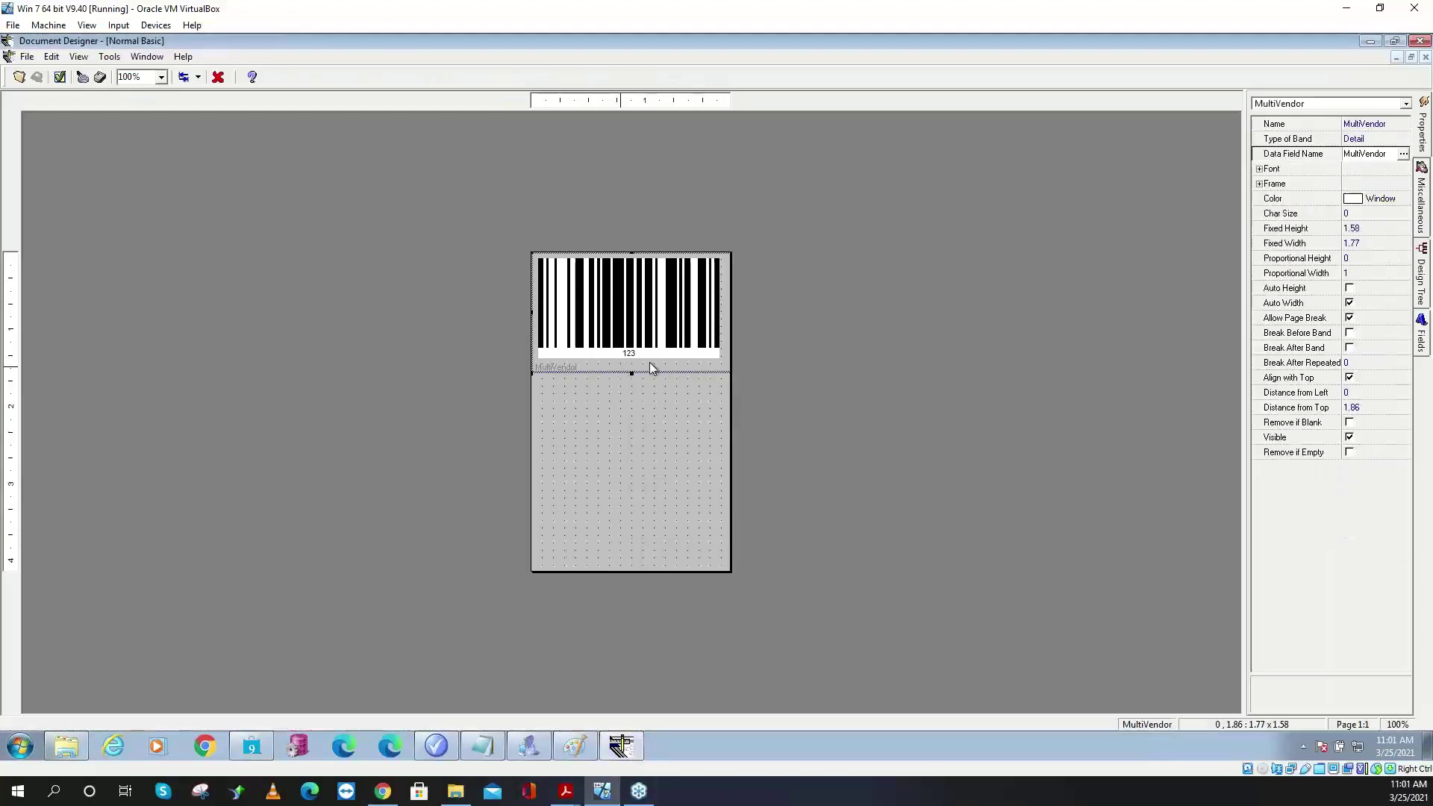
{"action": "double_click", "coordinate": [1393, 154]}
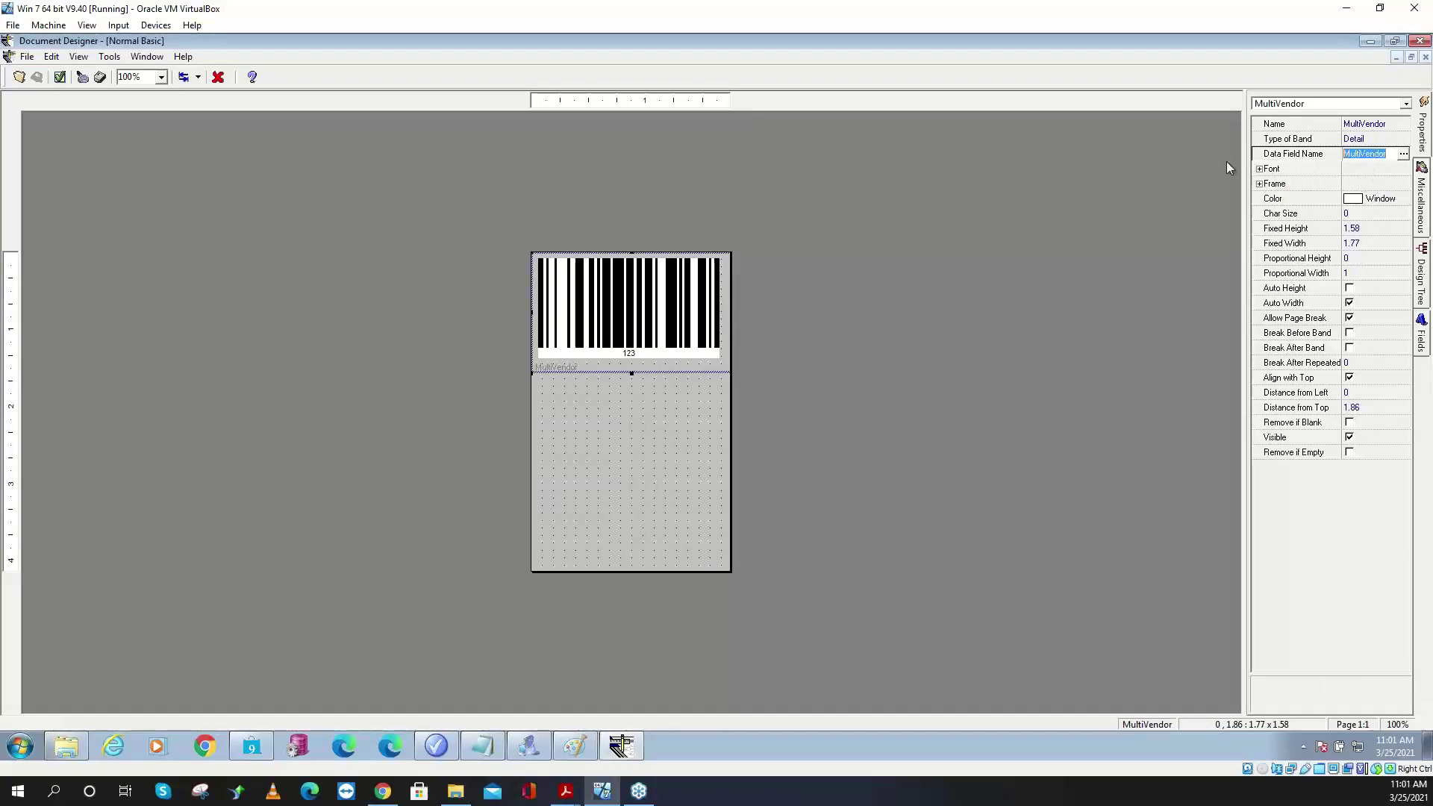
{"action": "key", "text": "BackSpace"}
{"action": "left_click", "coordinate": [1377, 170]}
{"action": "left_click", "coordinate": [1369, 154]}
{"action": "left_click", "coordinate": [252, 746]}
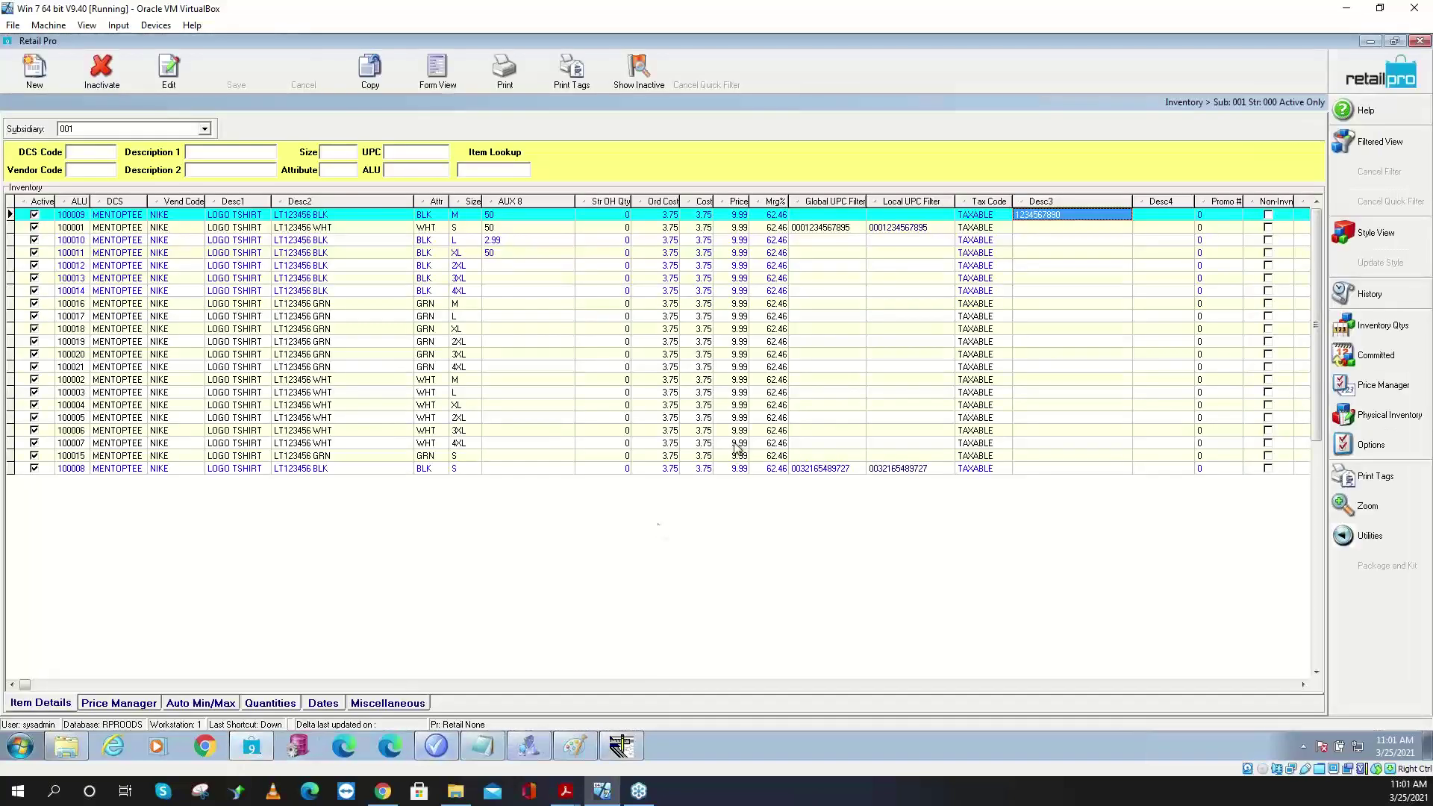
- Preview item 100009's tag with the Desc3 Barcode label and send it to PDF
{"action": "left_click", "coordinate": [1379, 477]}
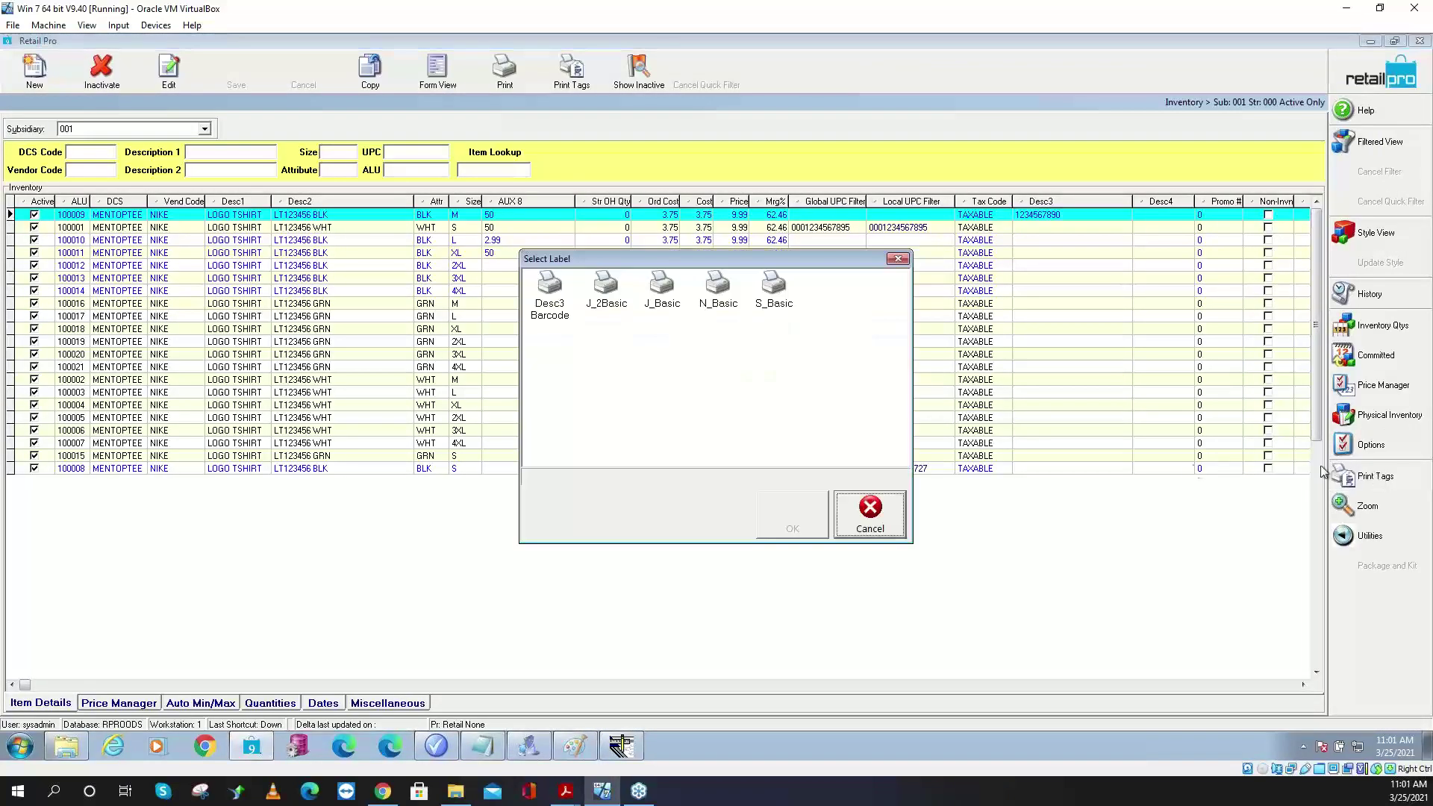
{"action": "left_click", "coordinate": [551, 295]}
{"action": "left_click", "coordinate": [769, 530]}
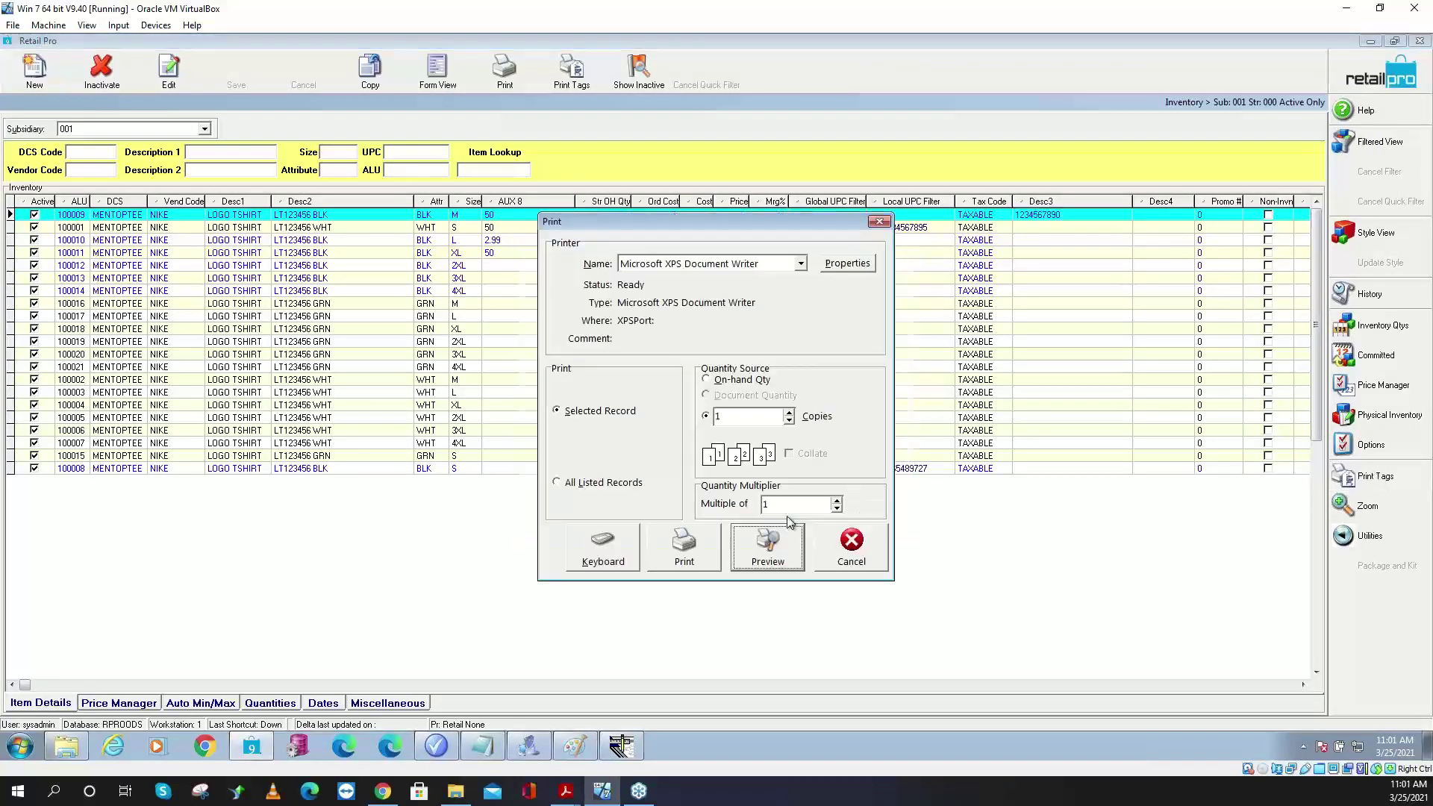
{"action": "left_click", "coordinate": [764, 550]}
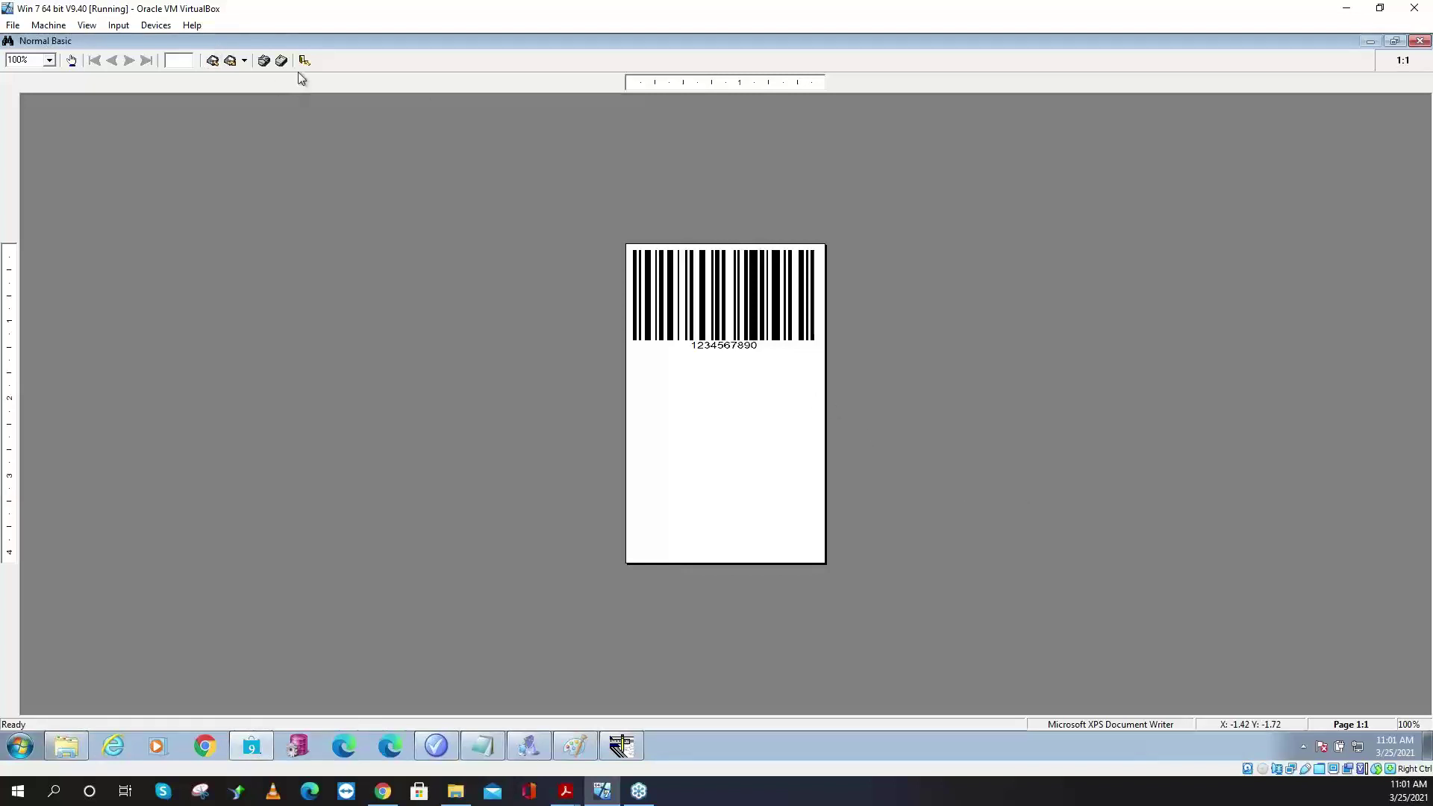
{"action": "left_click", "coordinate": [245, 63]}
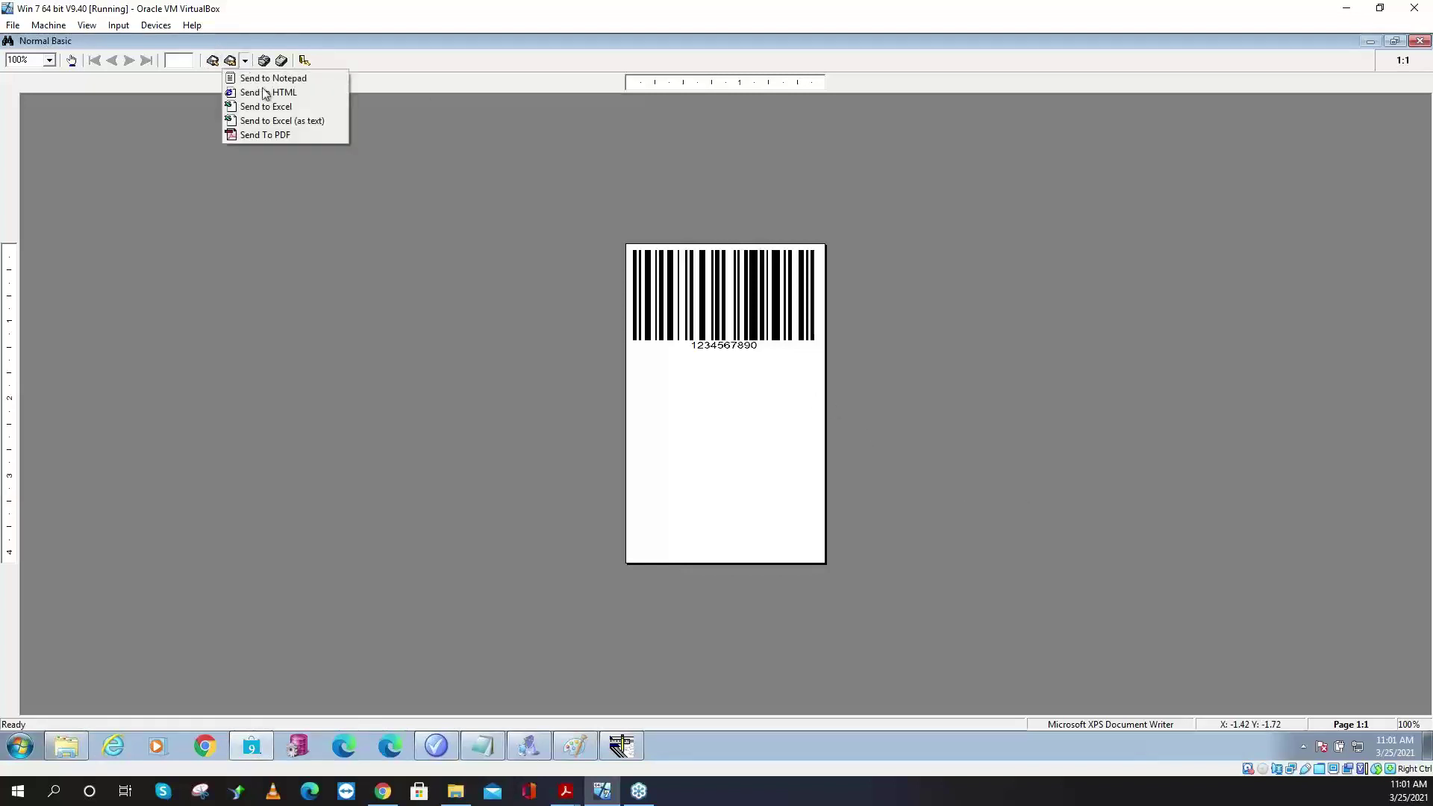
{"action": "left_click", "coordinate": [274, 136]}
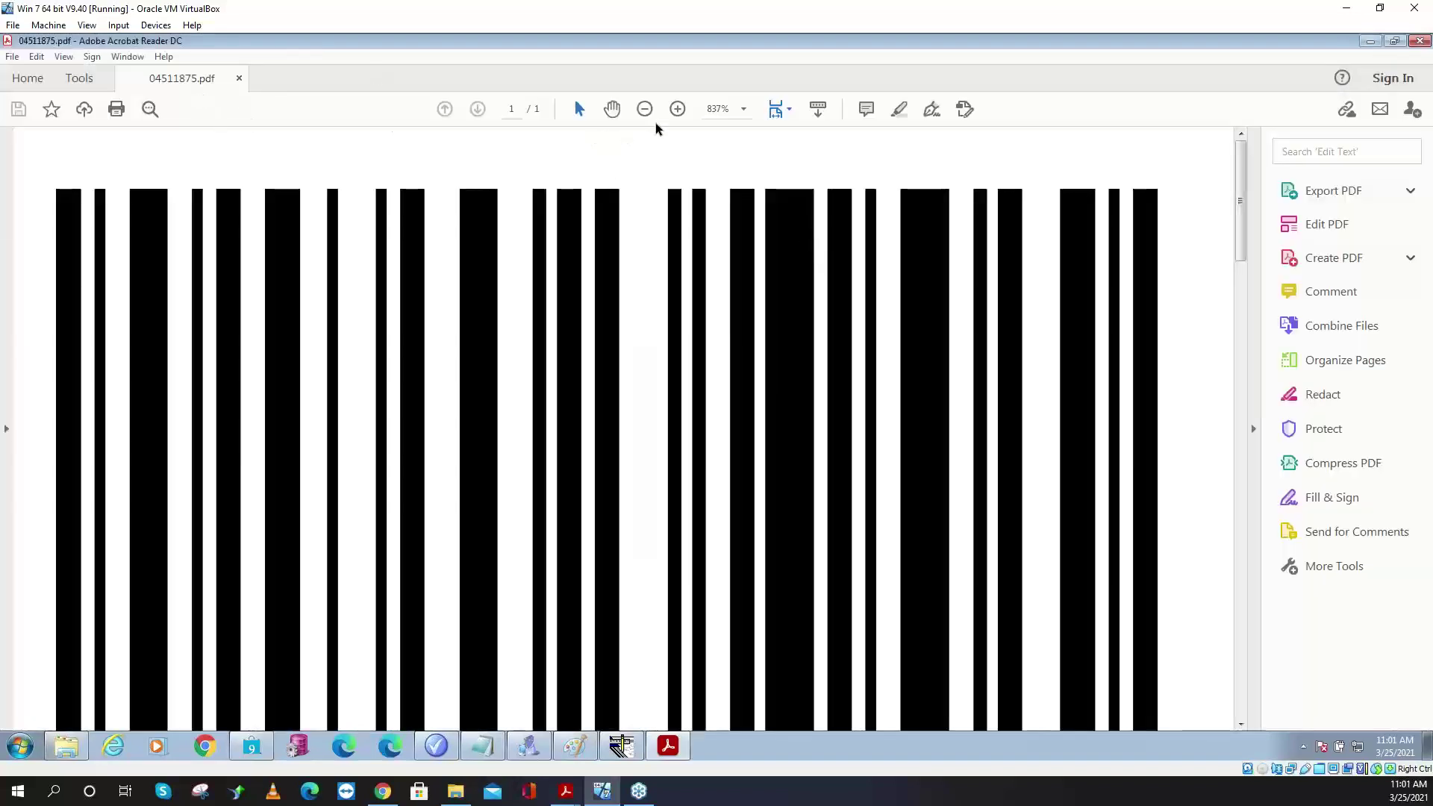
- Zoom the exported PDF to 100%, then switch back to Document Designer
{"action": "left_click", "coordinate": [744, 110]}
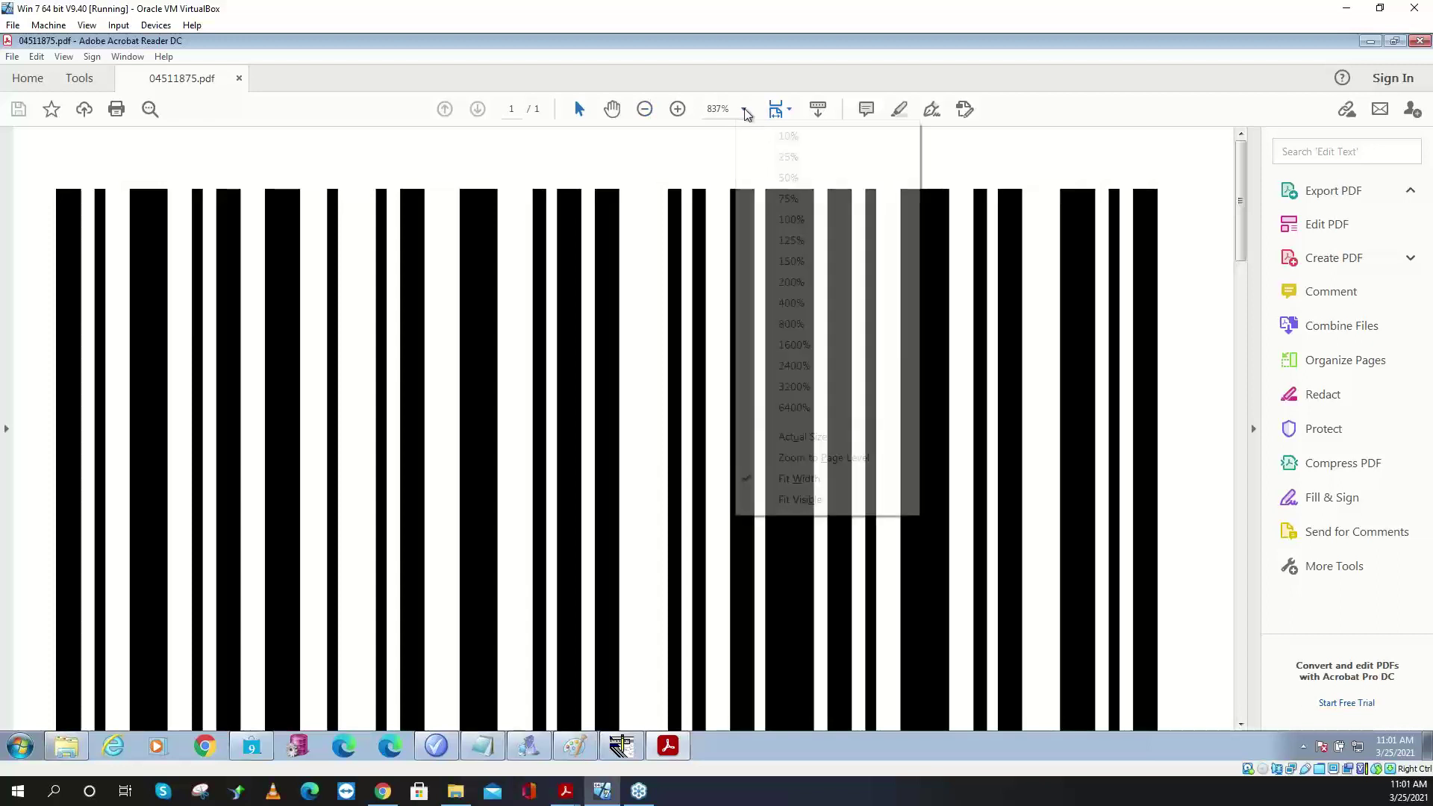
{"action": "left_click", "coordinate": [792, 219]}
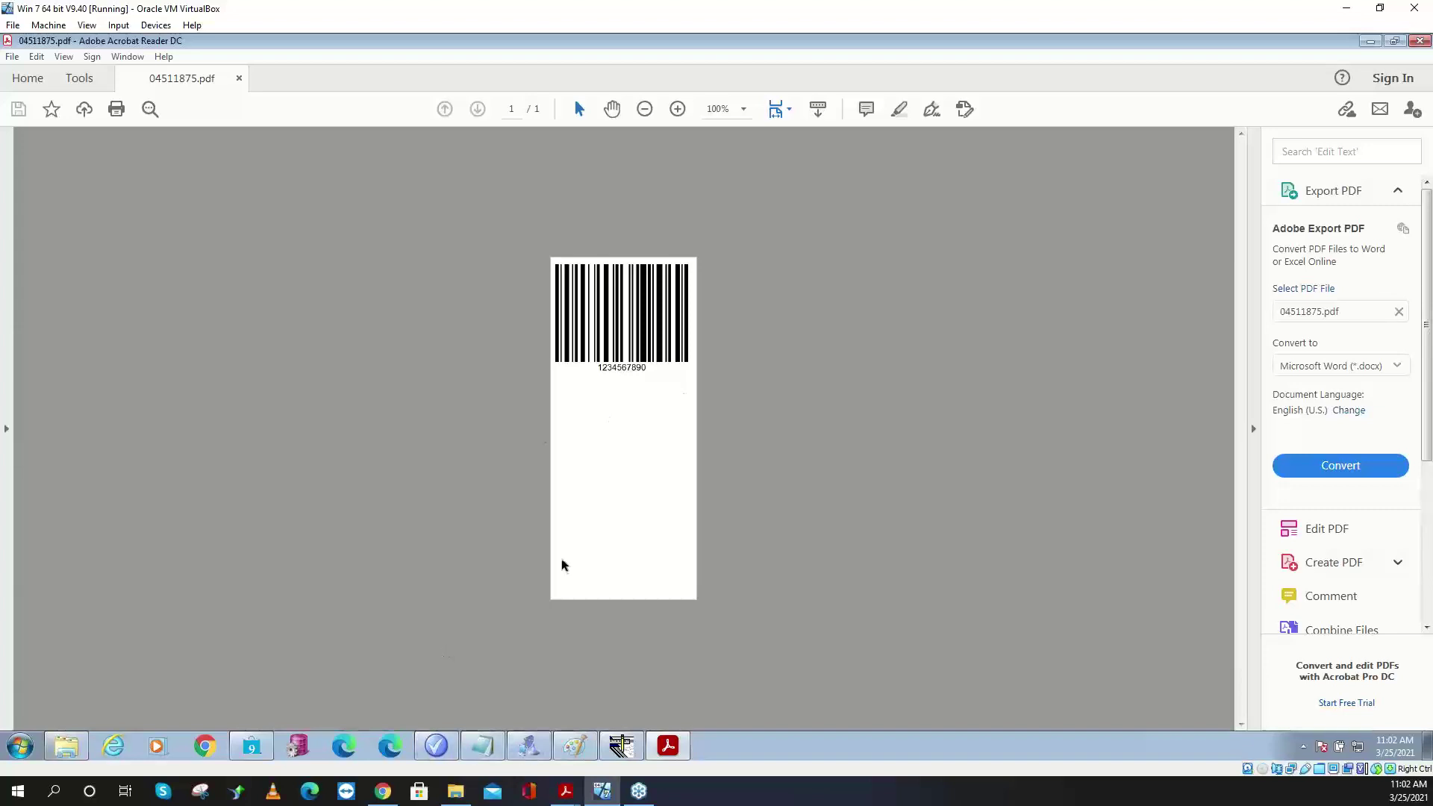
{"action": "left_click", "coordinate": [621, 746]}
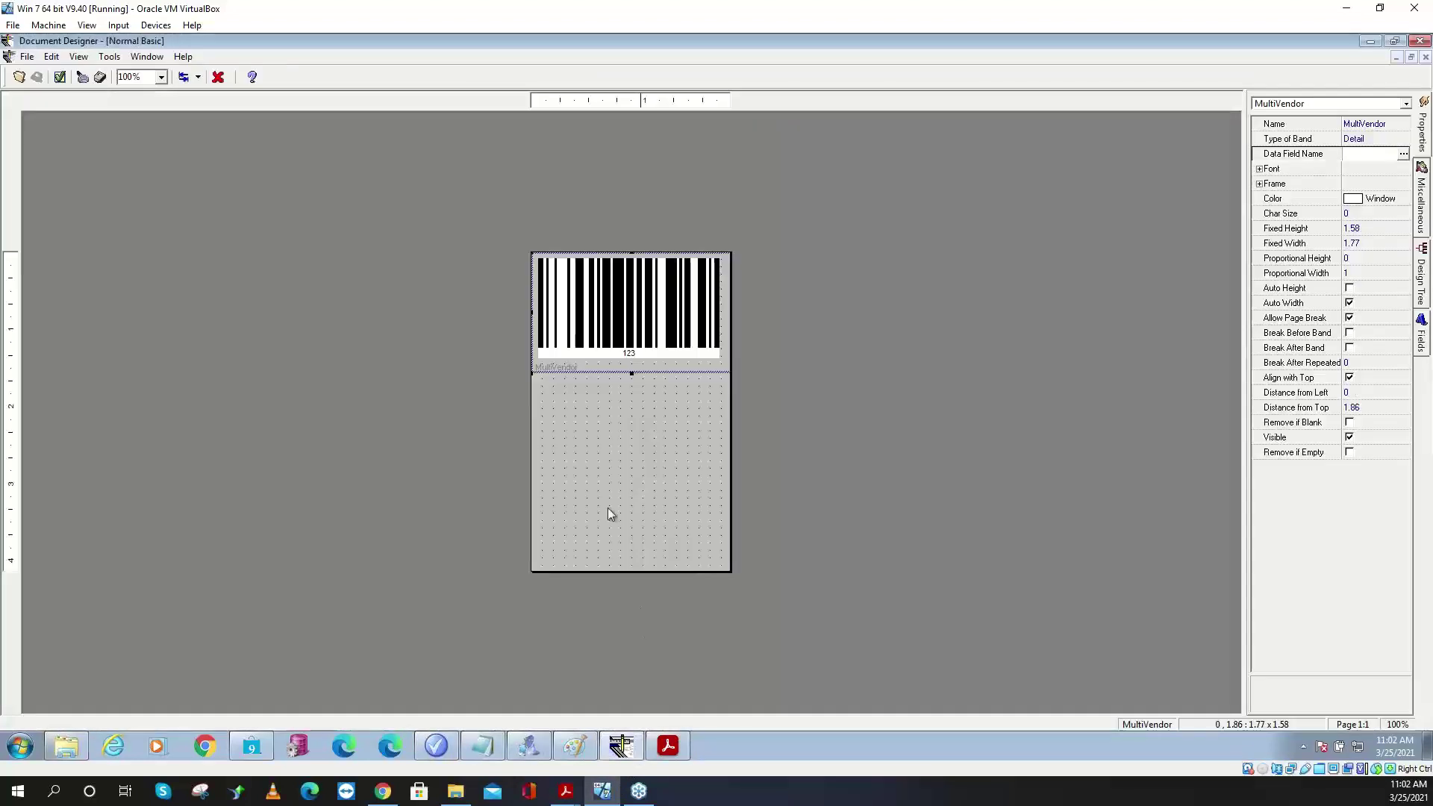
- Load the Inventory schema in the Schema Editor and expand the RootItemInventory fields
{"action": "left_click", "coordinate": [116, 57]}
{"action": "left_click", "coordinate": [154, 95]}
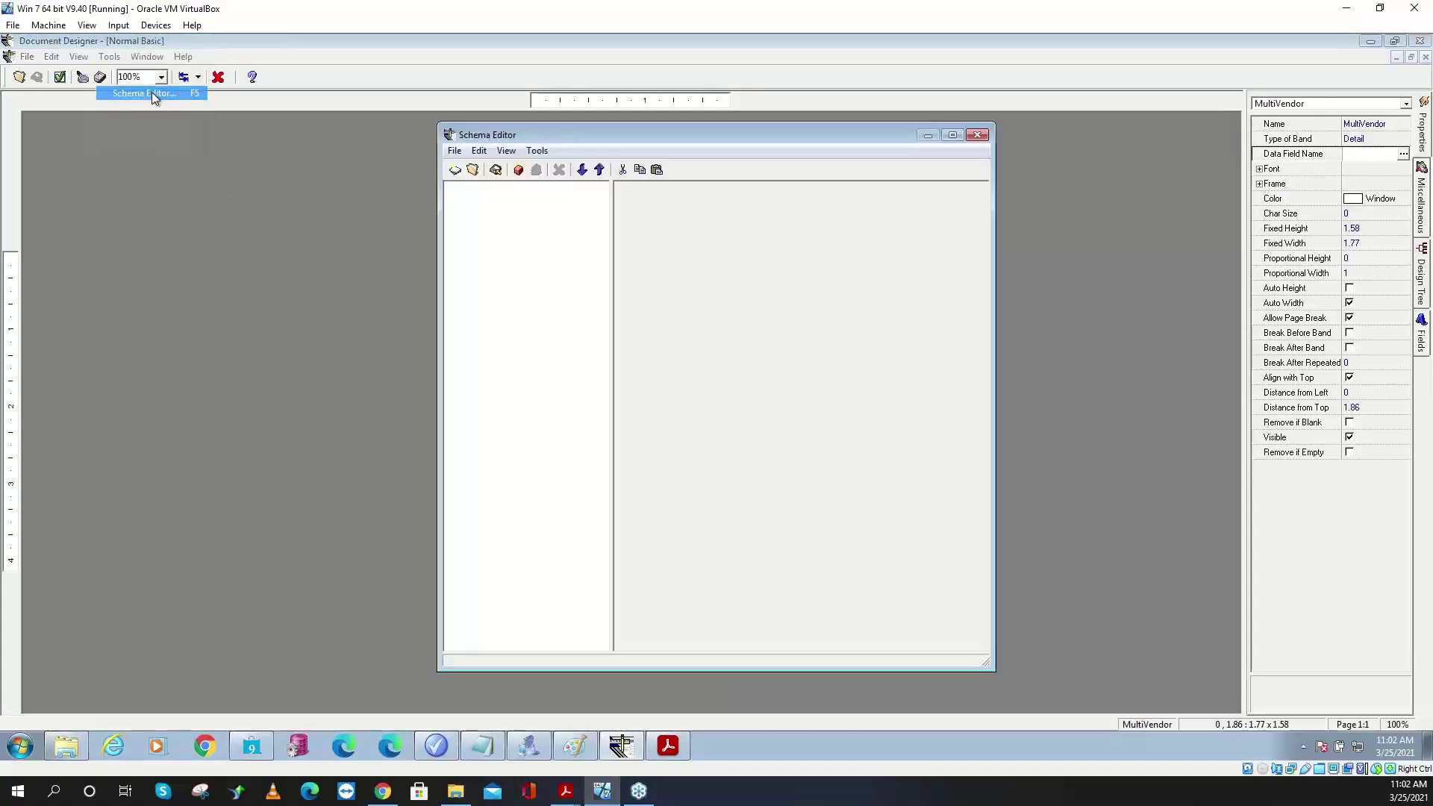
{"action": "left_click", "coordinate": [473, 170]}
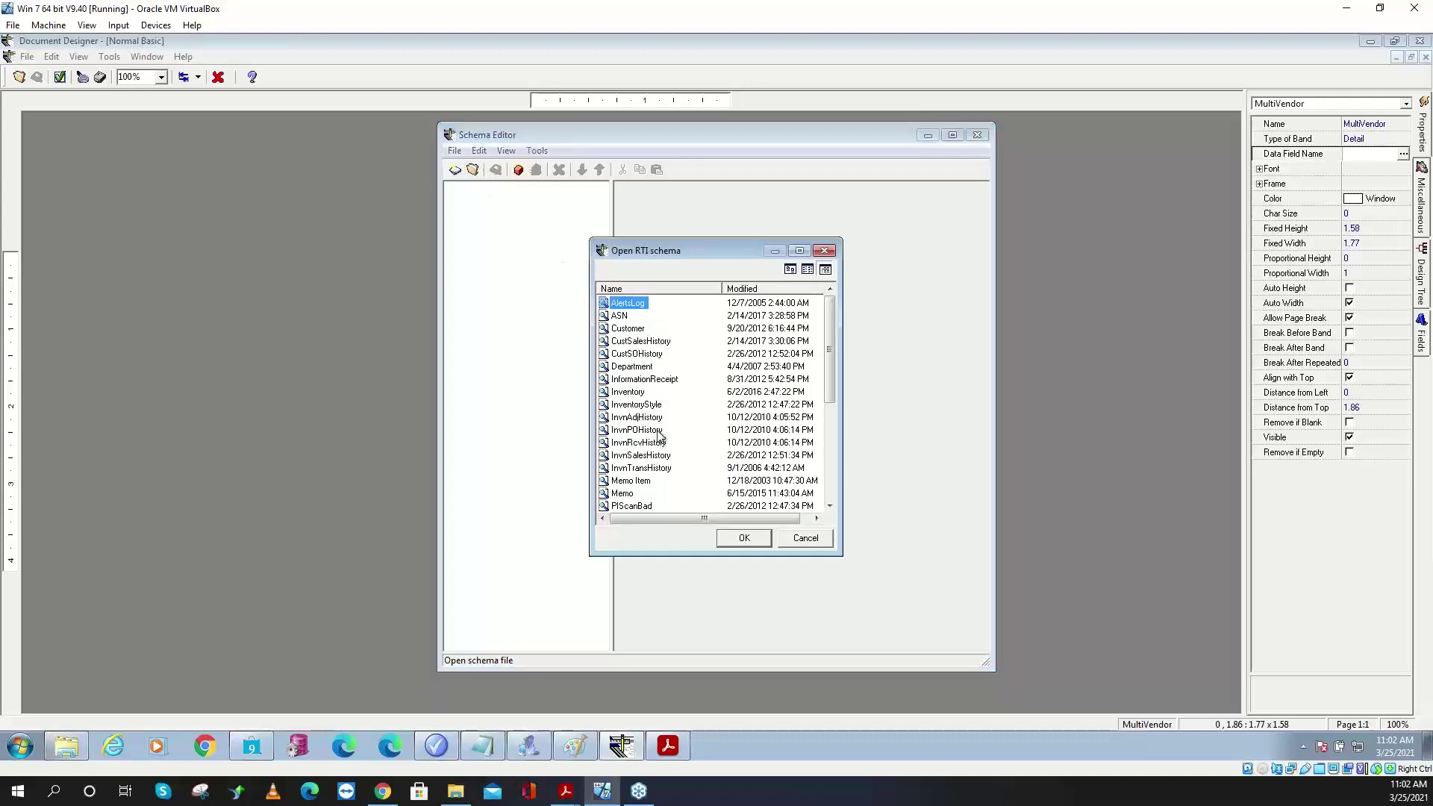
{"action": "left_click", "coordinate": [647, 393]}
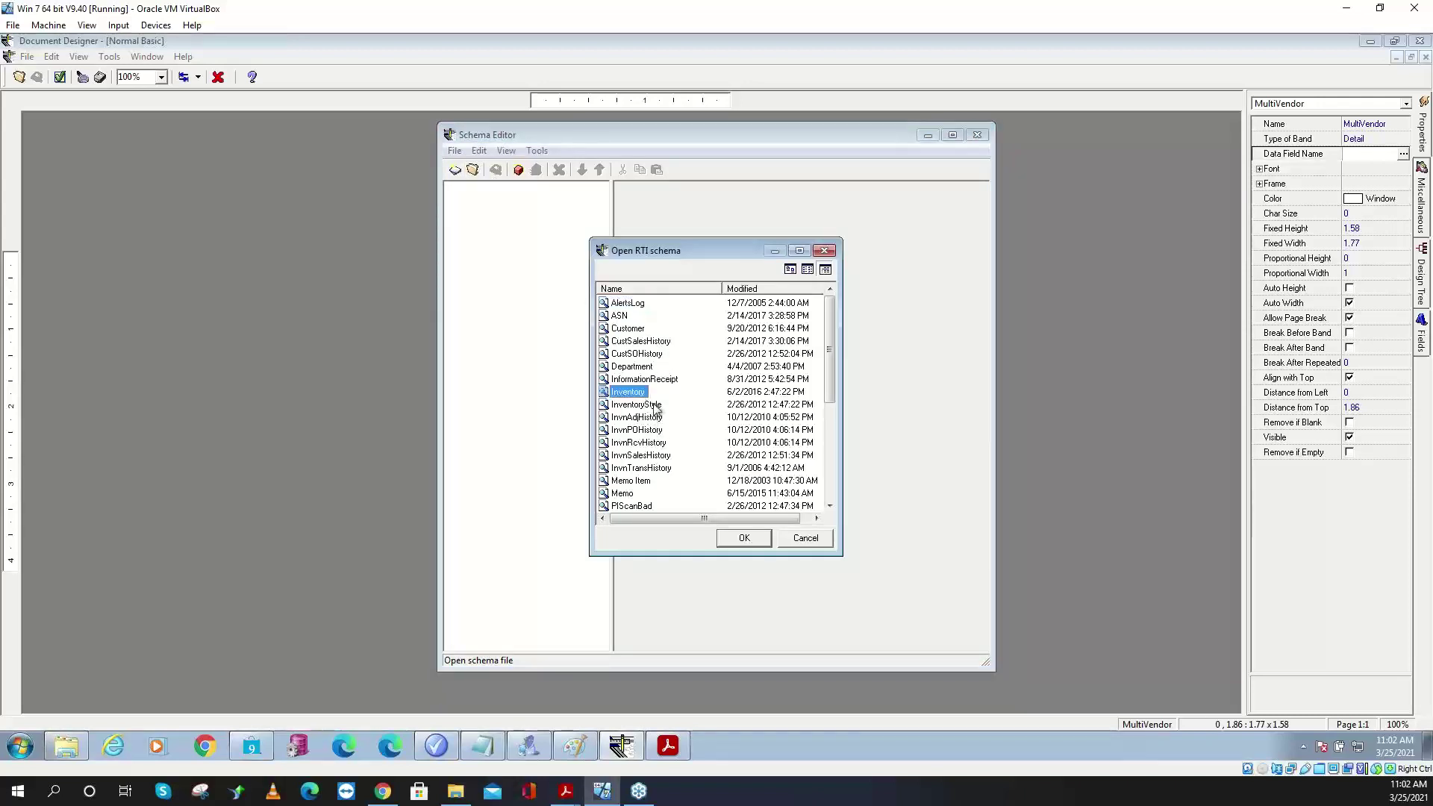
{"action": "left_click", "coordinate": [753, 539]}
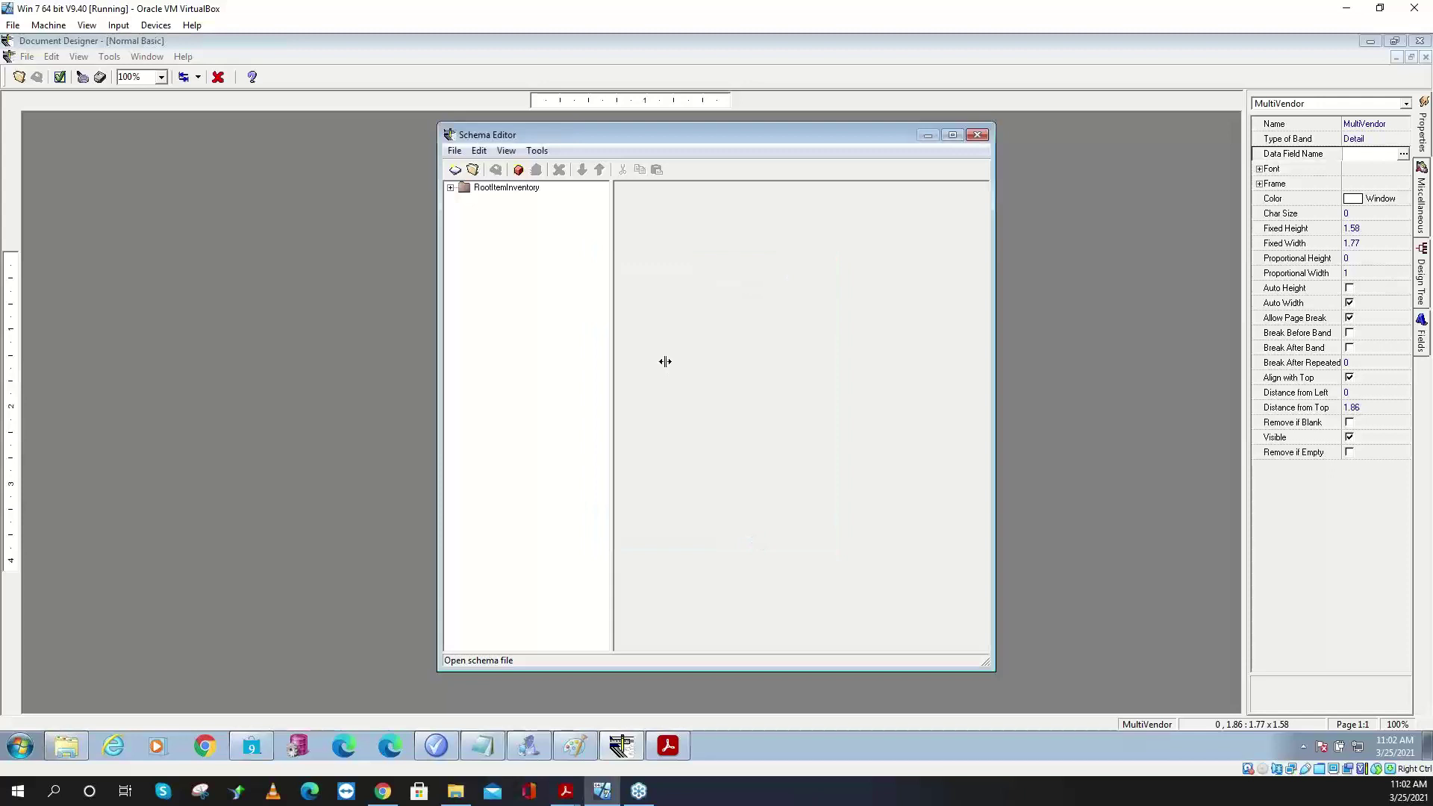
{"action": "left_click", "coordinate": [451, 188]}
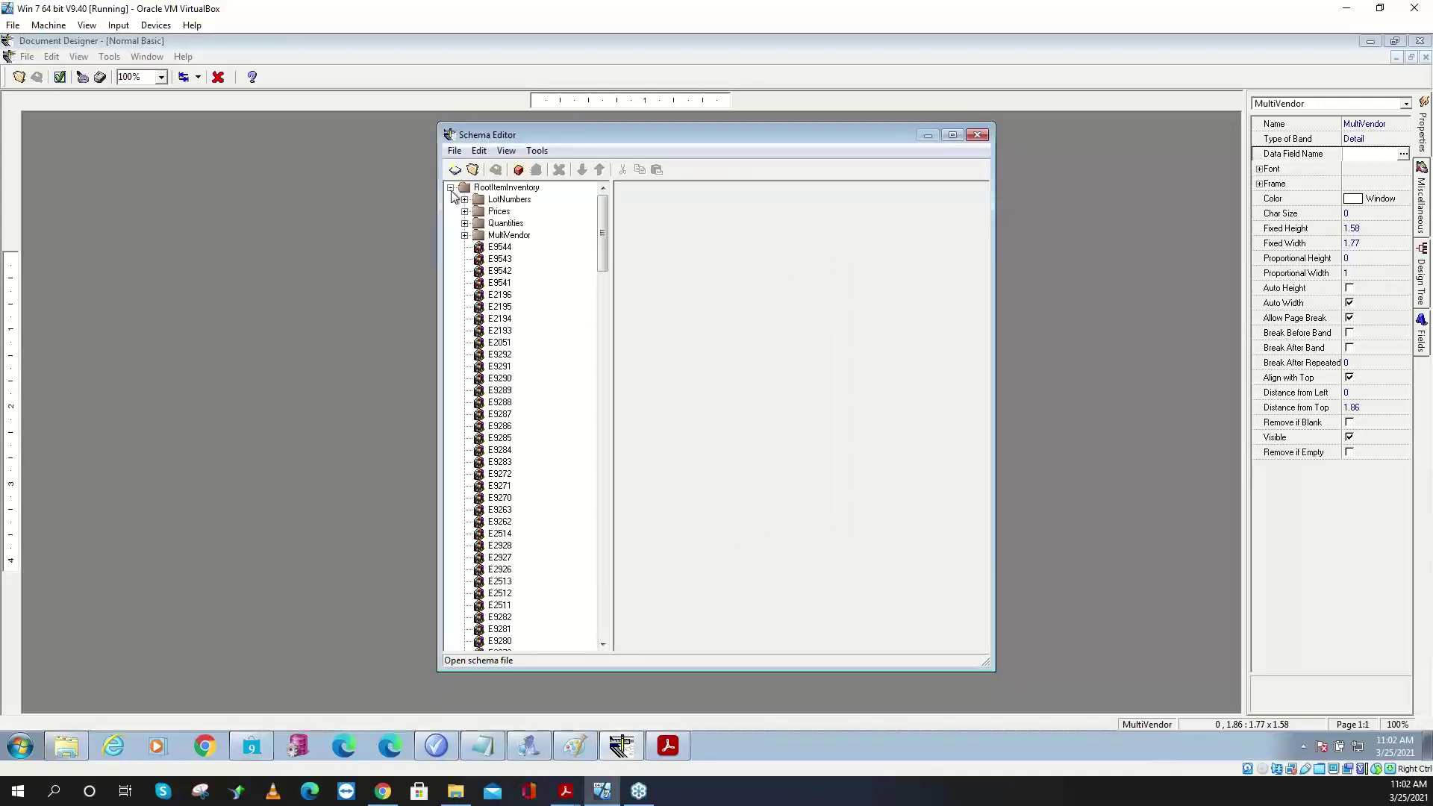
- Enable 'Can be Barcode value' on field E2010 (Description 3) and close the editor
{"action": "left_click", "coordinate": [500, 343]}
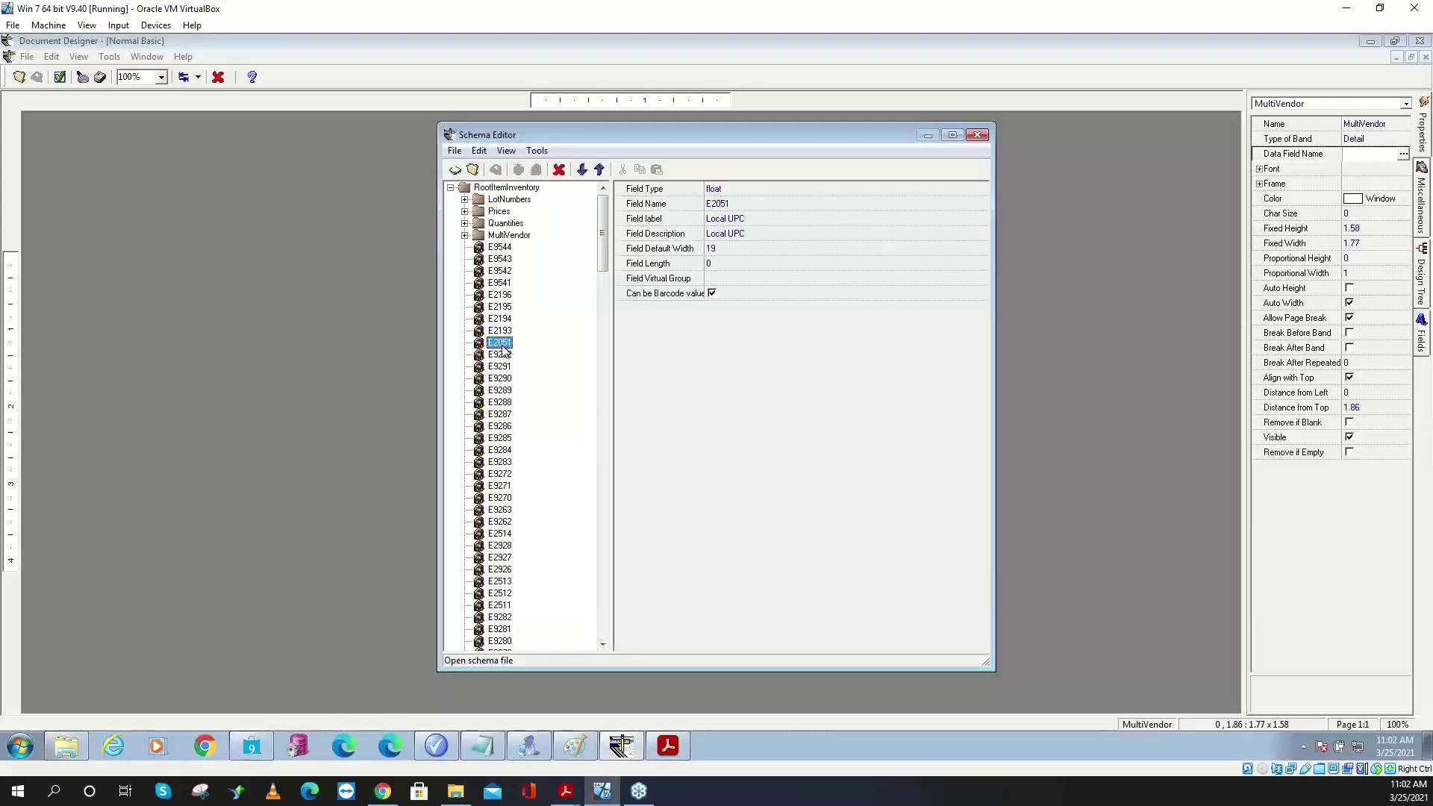
{"action": "left_click", "coordinate": [507, 403]}
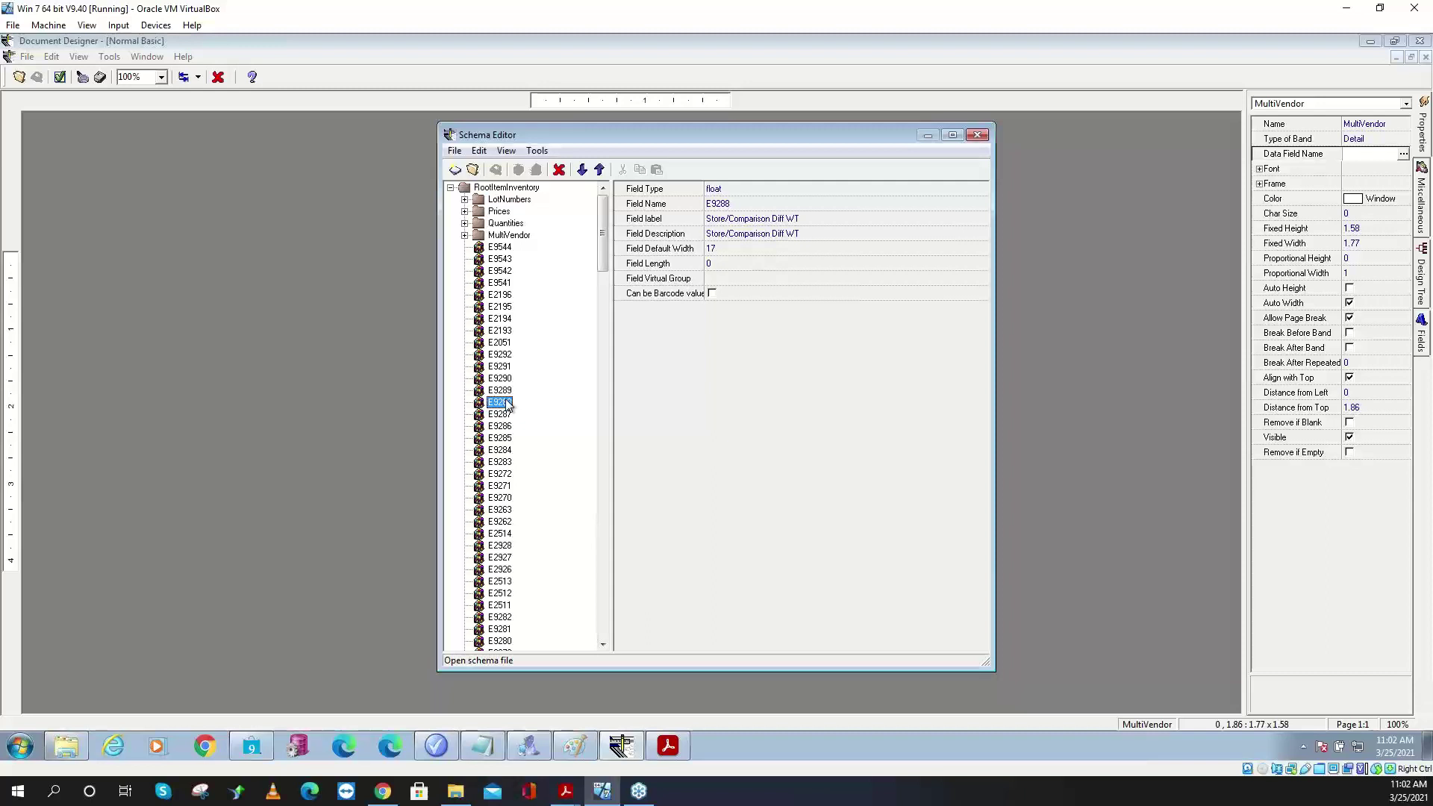
{"action": "left_click", "coordinate": [713, 293]}
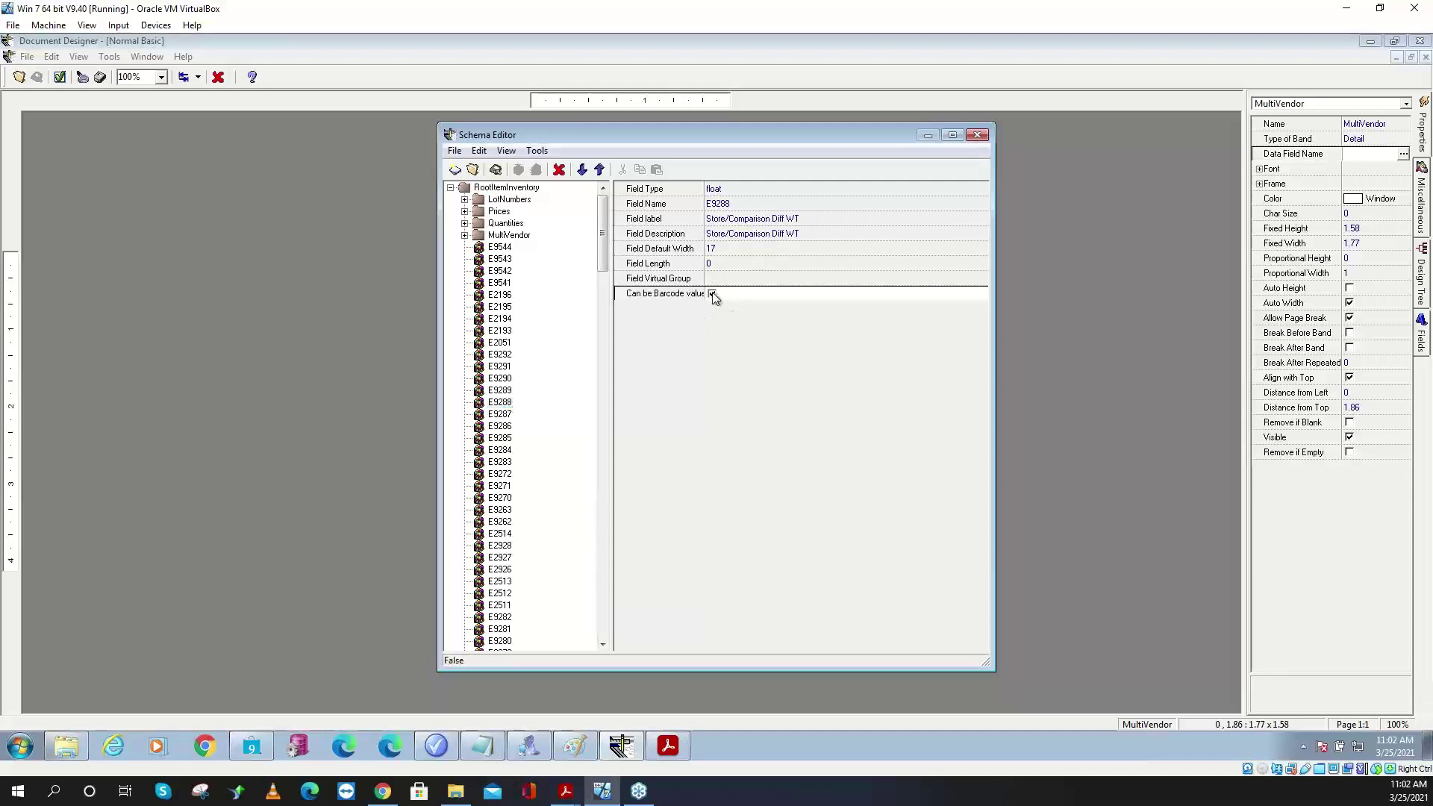
{"action": "left_click", "coordinate": [713, 293]}
{"action": "left_click", "coordinate": [500, 617]}
{"action": "left_click", "coordinate": [606, 626]}
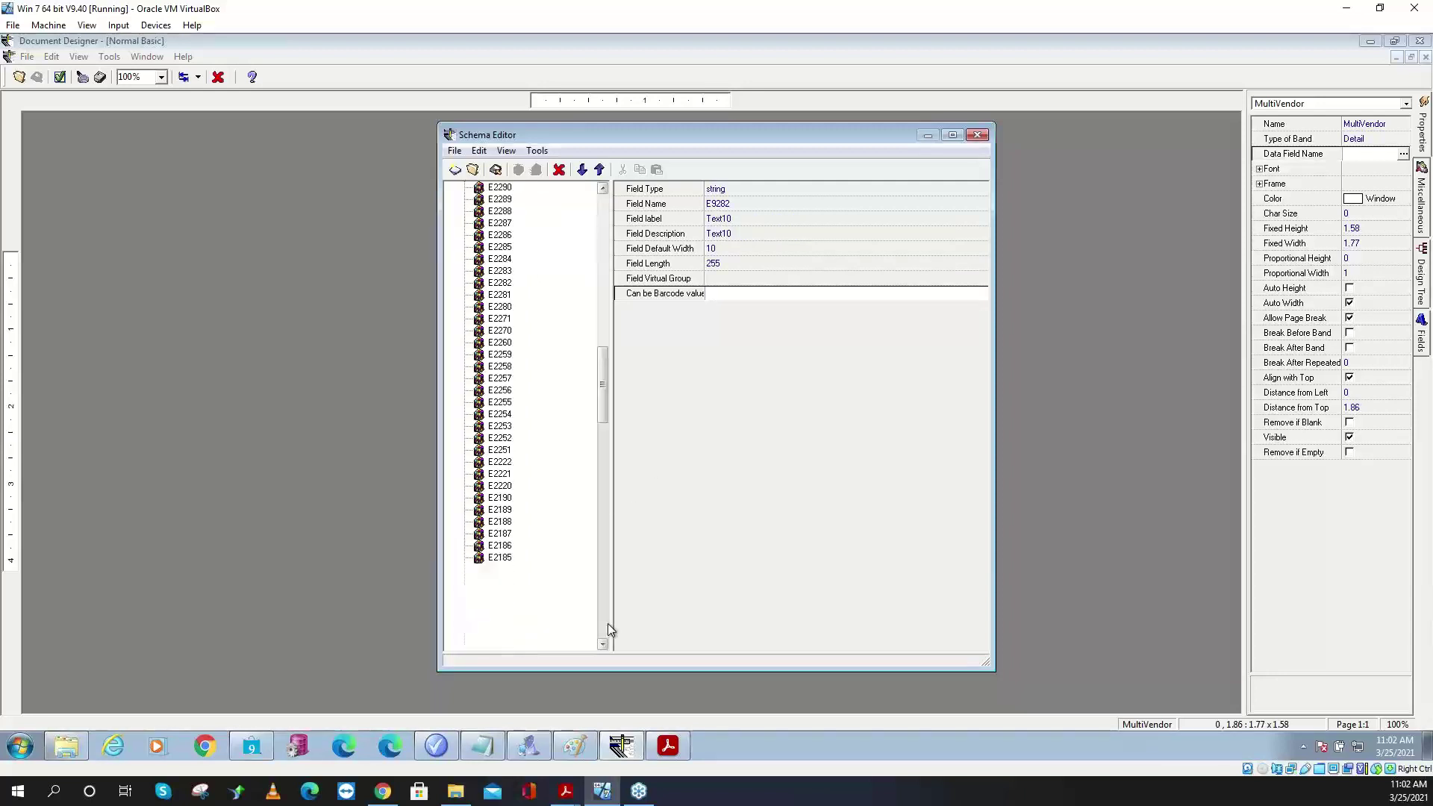
{"action": "left_click", "coordinate": [607, 624]}
{"action": "left_click", "coordinate": [608, 624]}
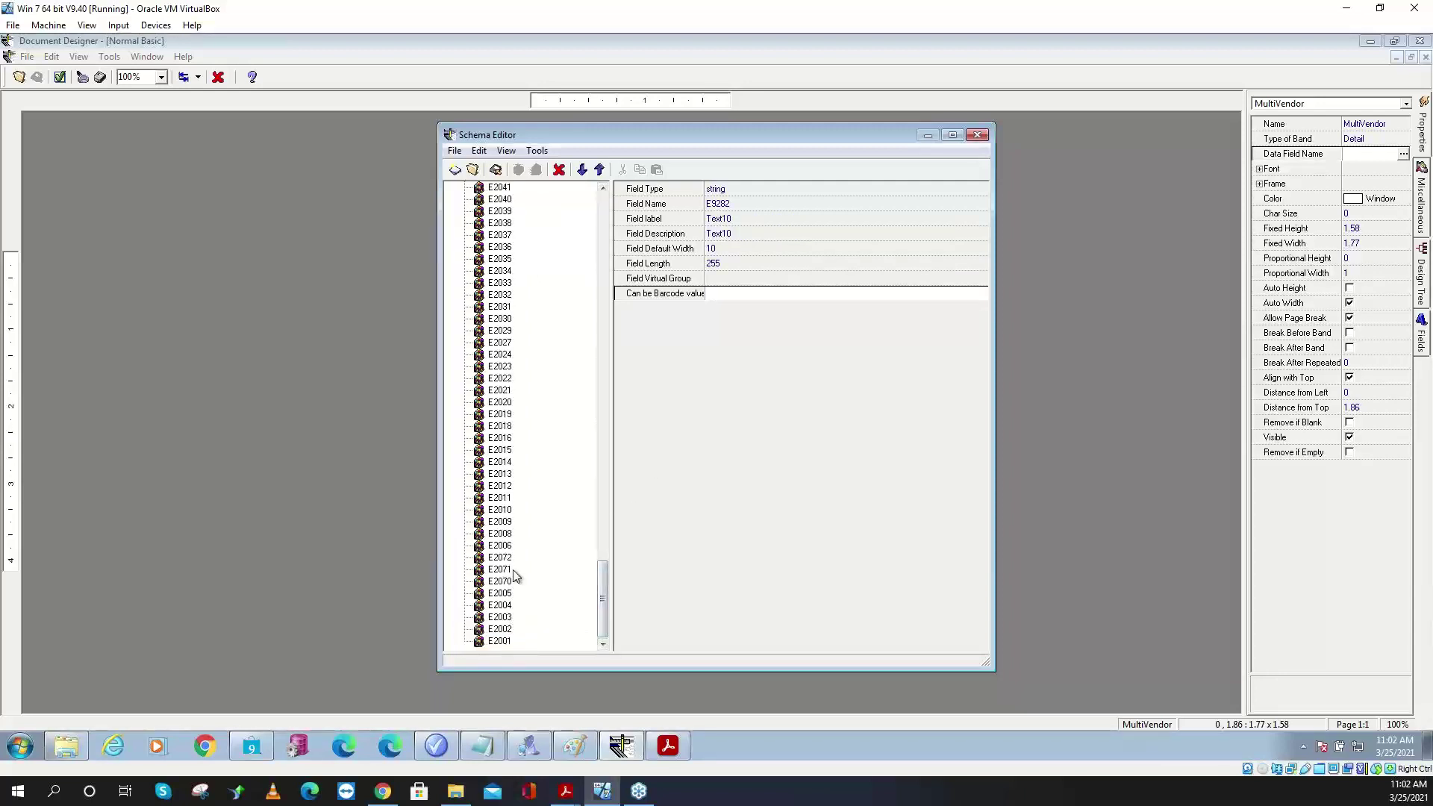
{"action": "left_click", "coordinate": [504, 512]}
{"action": "left_click", "coordinate": [682, 297]}
{"action": "left_click", "coordinate": [713, 294]}
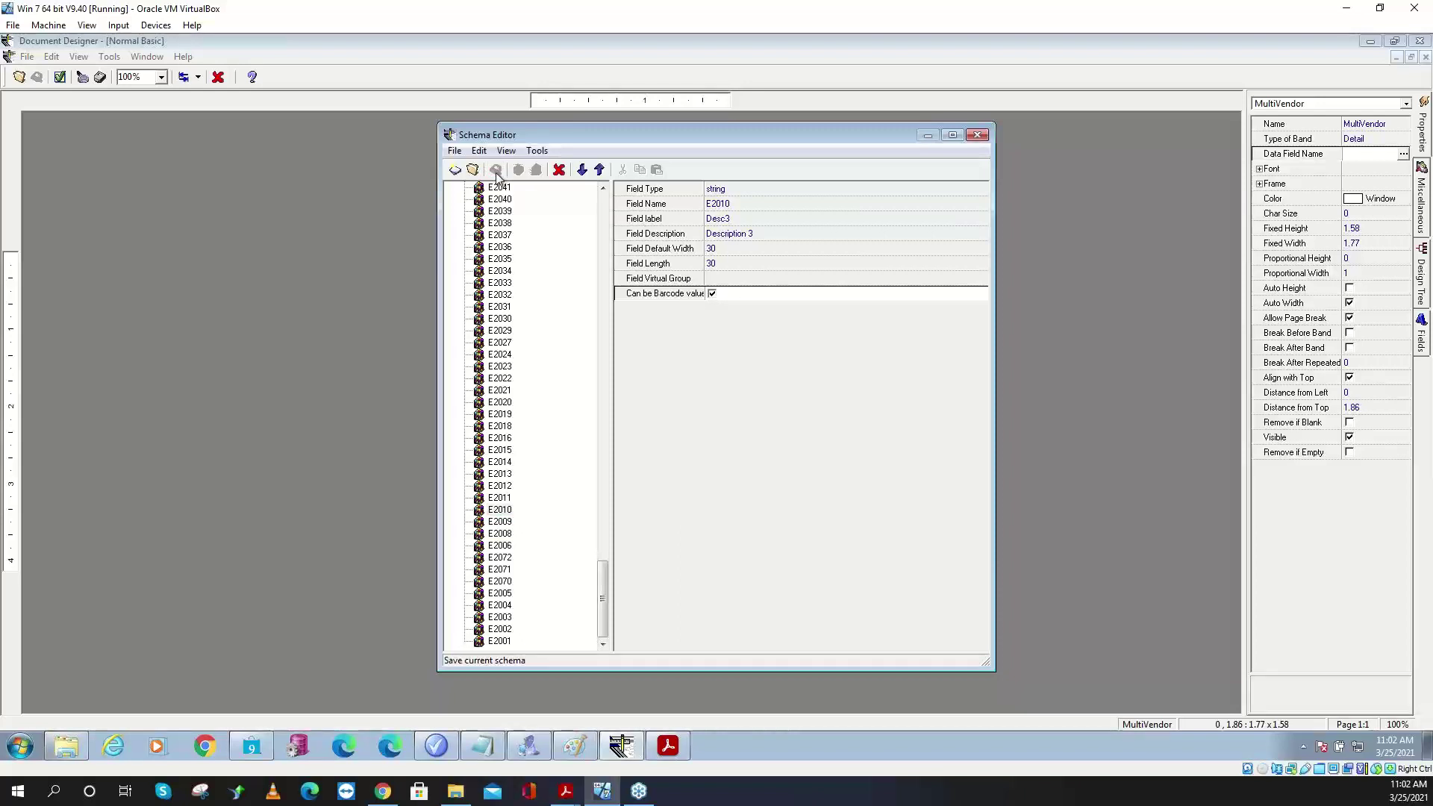
{"action": "left_click", "coordinate": [976, 134]}
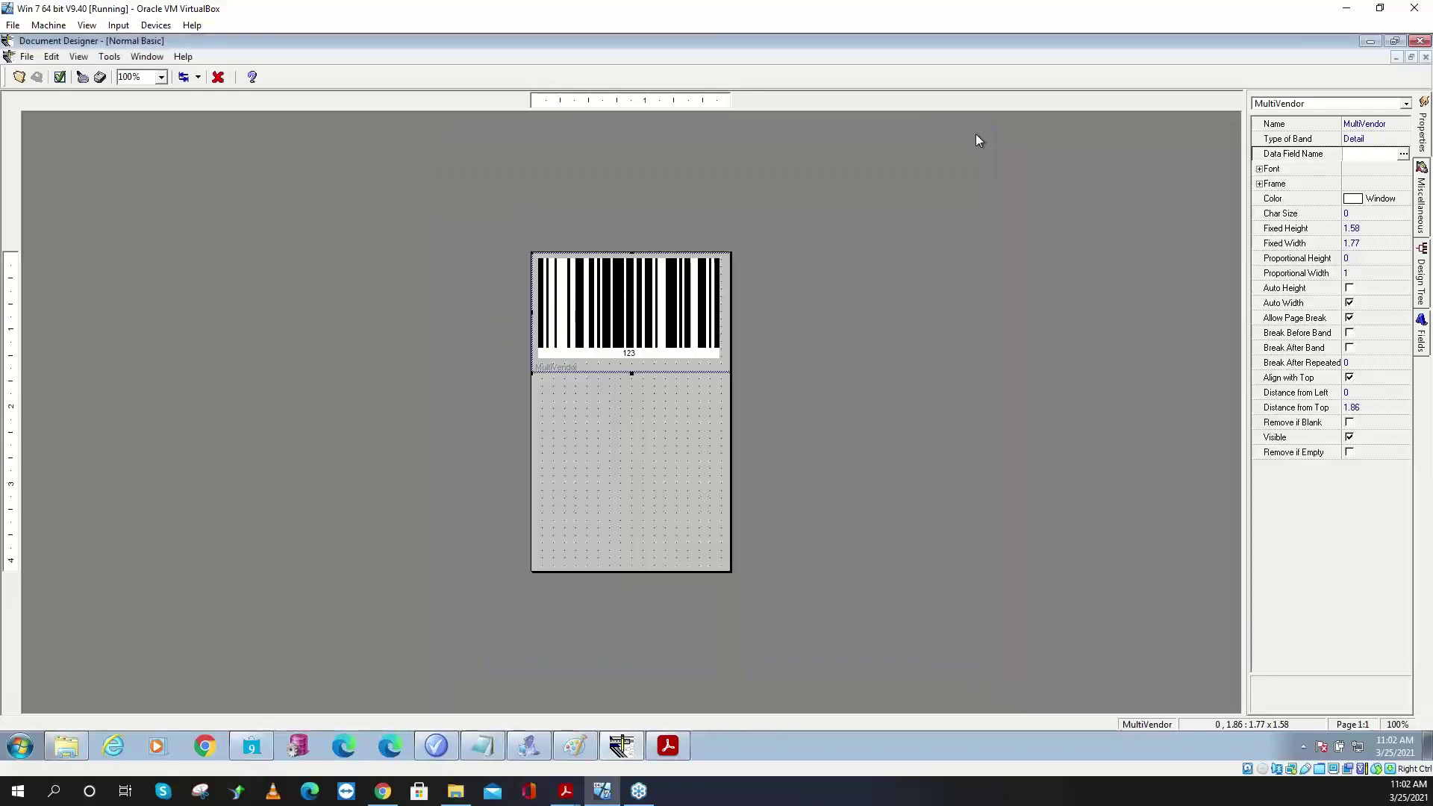
- Reload the Inventory schema to confirm E2010 kept its barcode setting, then close
{"action": "left_click", "coordinate": [109, 57]}
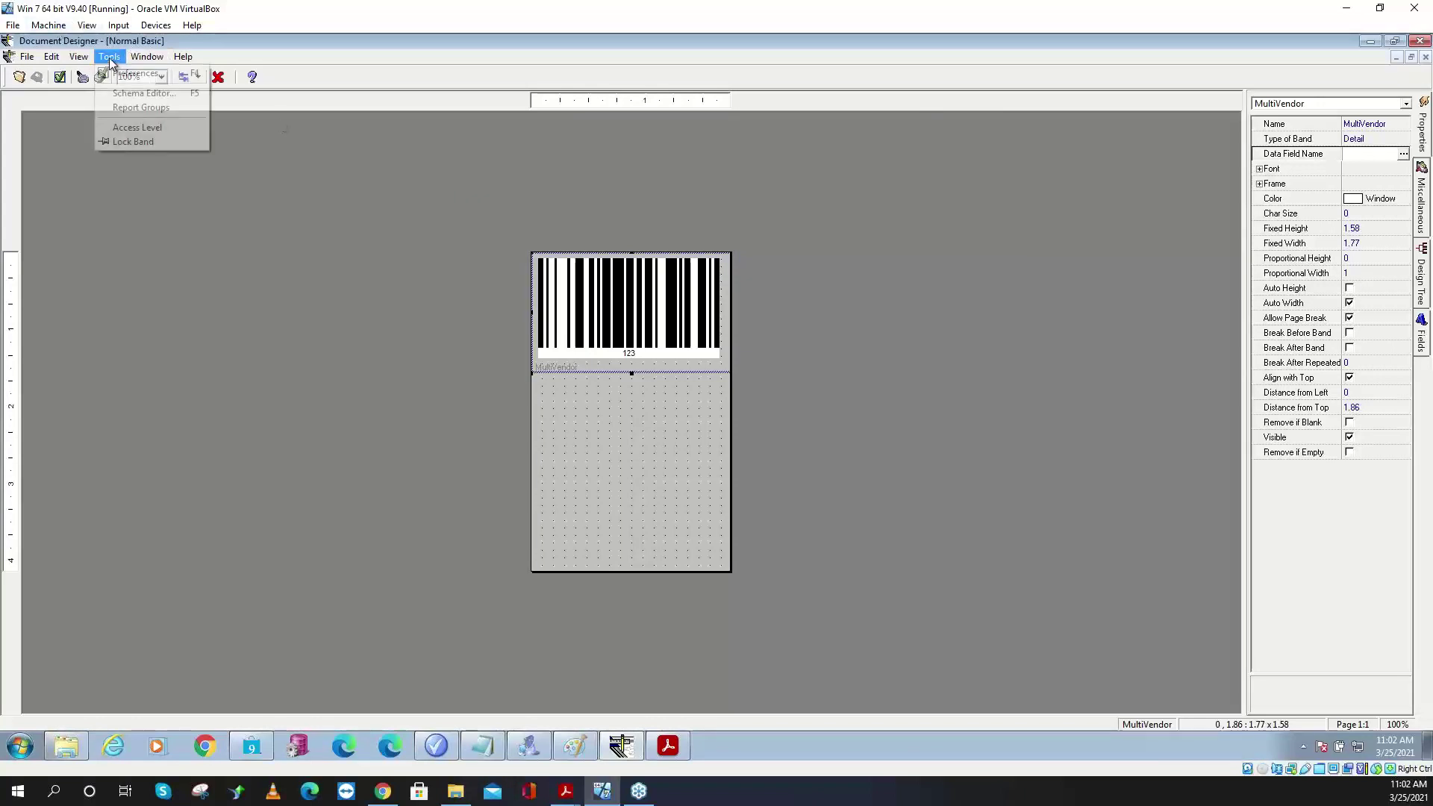
{"action": "left_click", "coordinate": [142, 92]}
{"action": "left_click", "coordinate": [472, 170]}
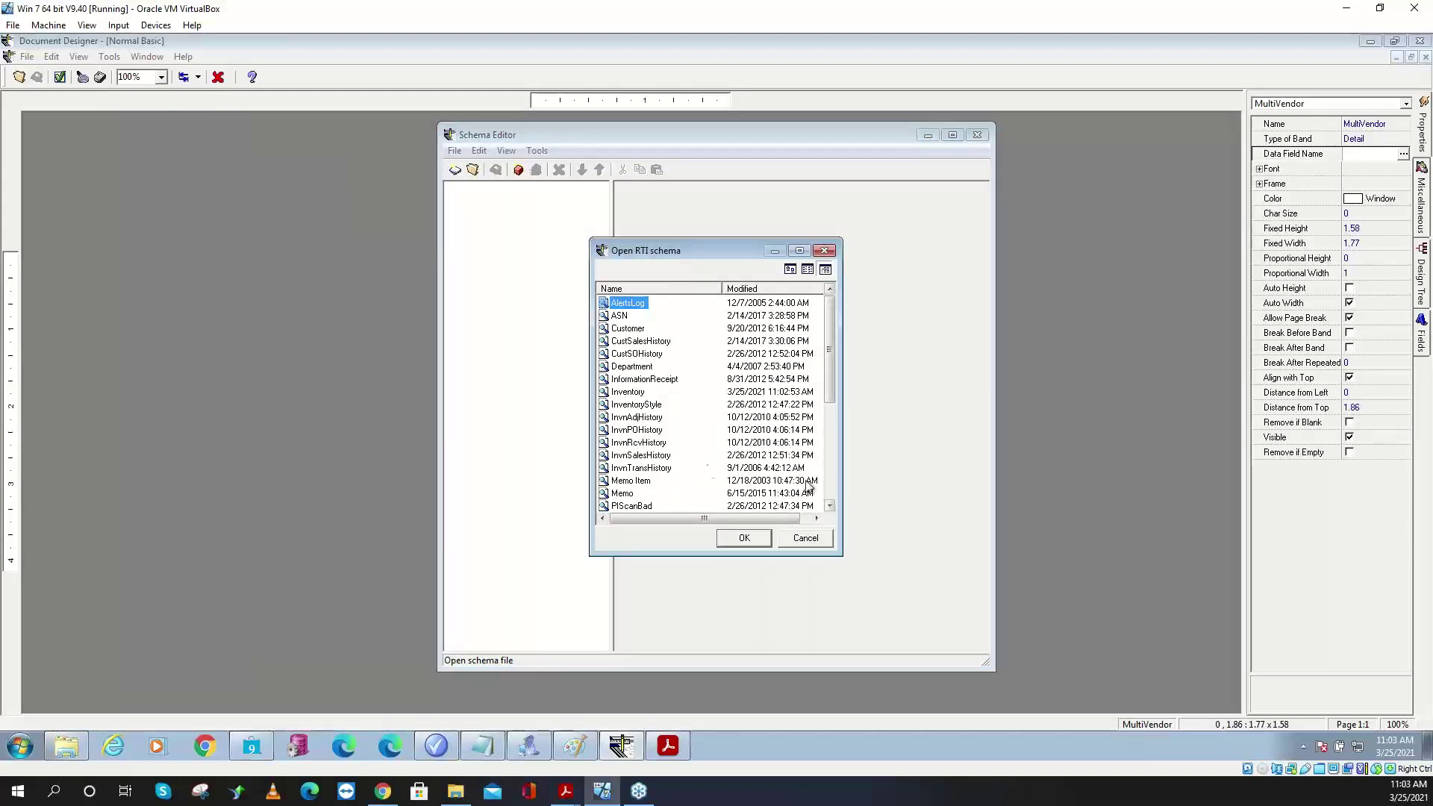
{"action": "left_click", "coordinate": [629, 393]}
{"action": "left_click", "coordinate": [744, 538]}
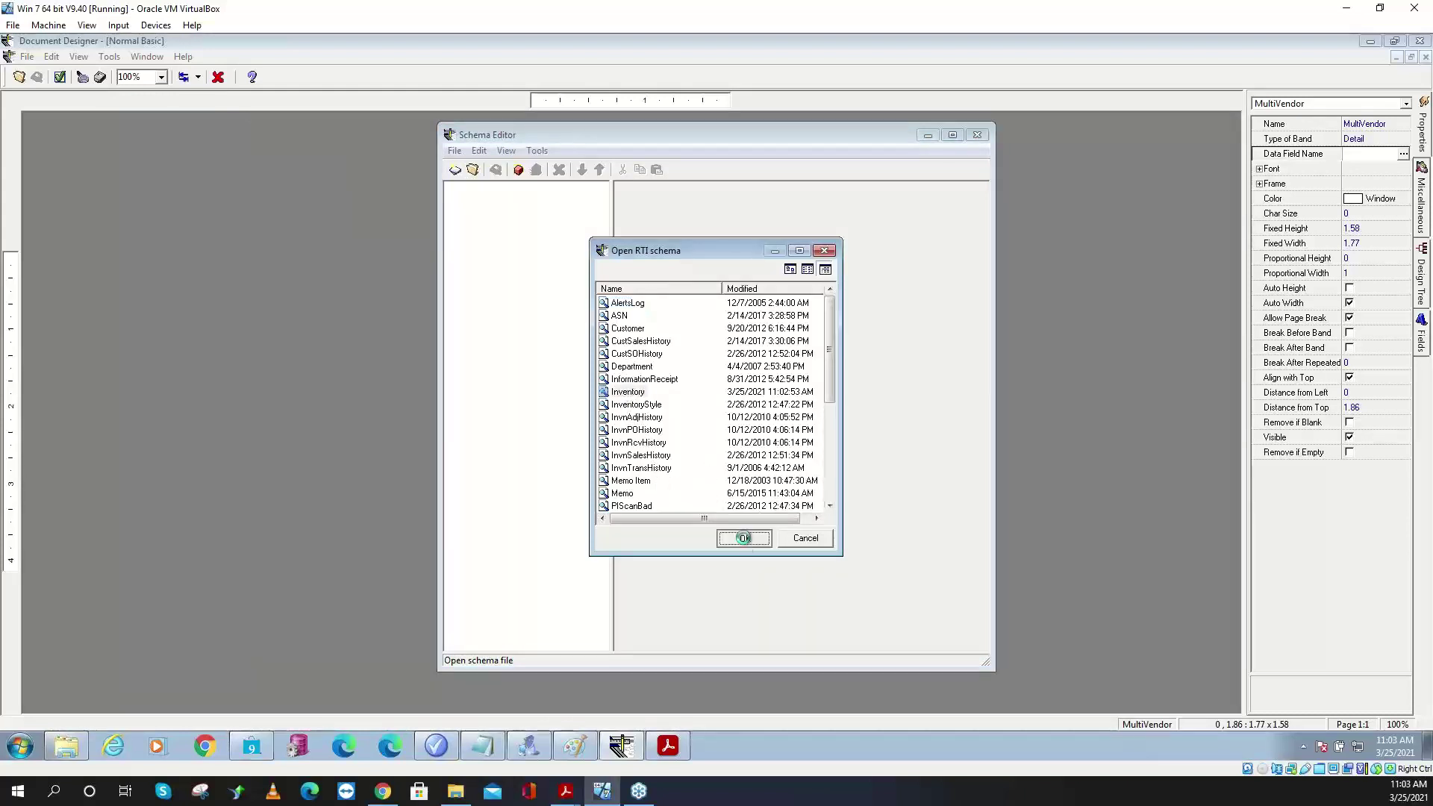
{"action": "left_click", "coordinate": [451, 188]}
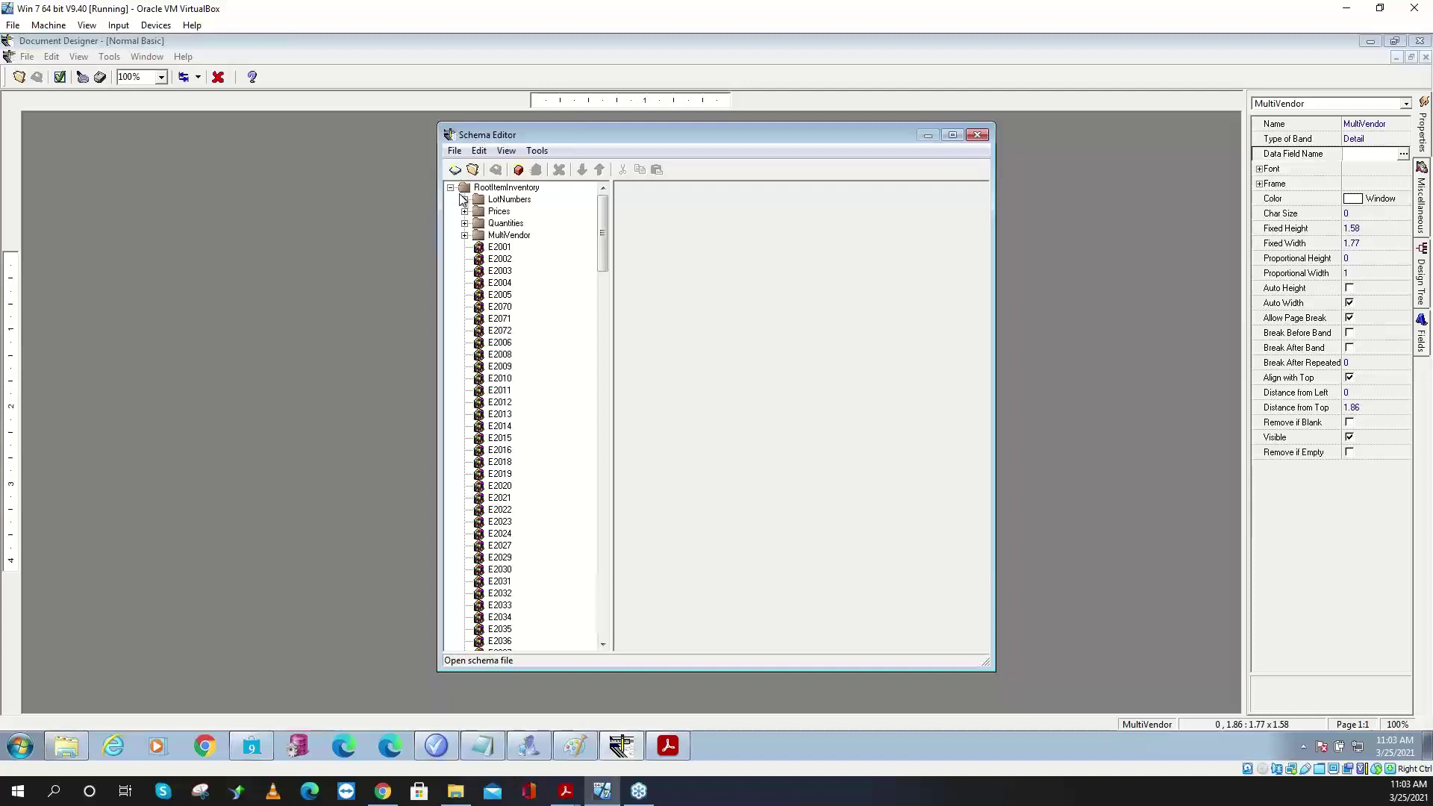
{"action": "left_click", "coordinate": [503, 382]}
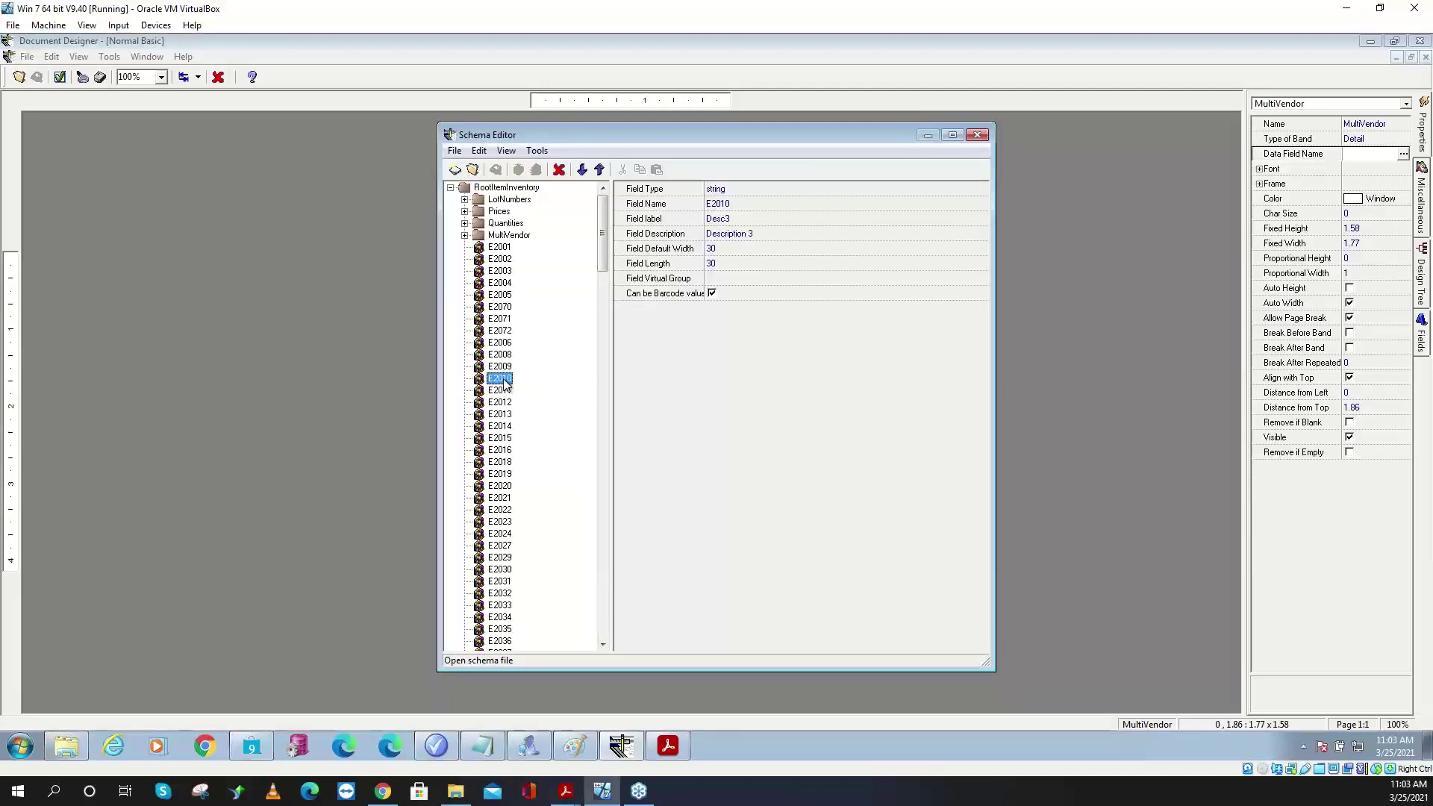
{"action": "left_click", "coordinate": [977, 135]}
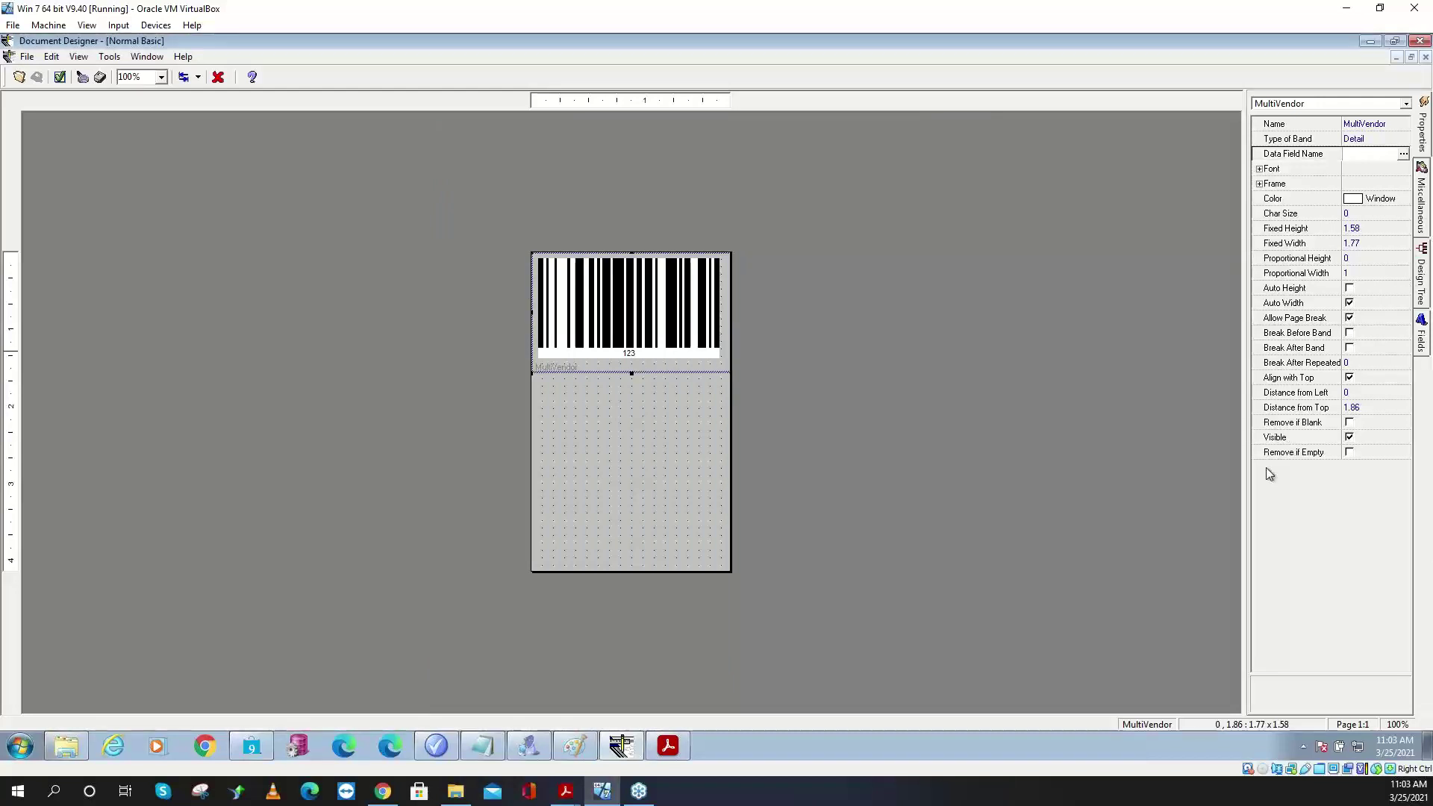
- Expand the Barcodes group in Document Designer's Fields list
{"action": "left_click", "coordinate": [1422, 328]}
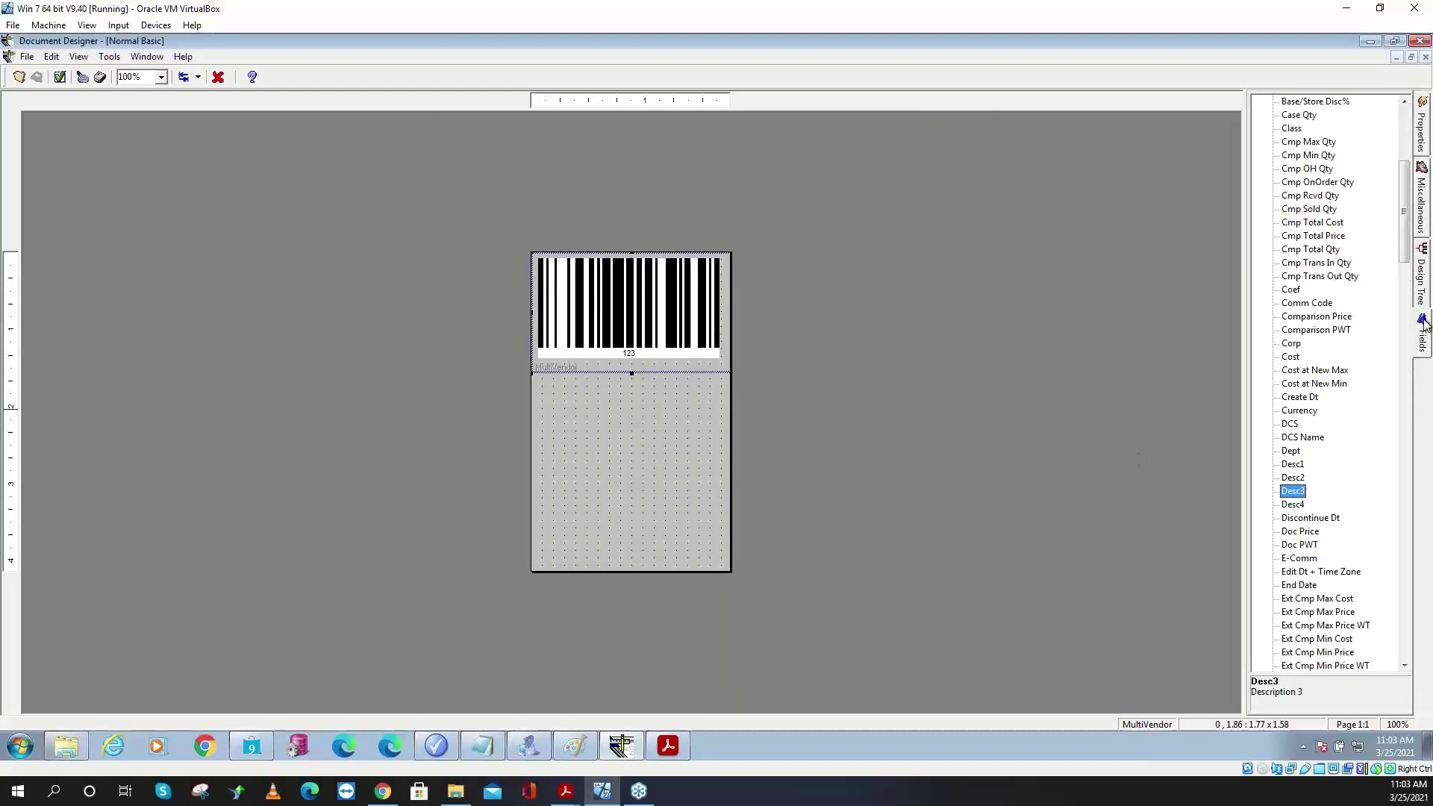
{"action": "left_click_drag", "start_coordinate": [1404, 262], "coordinate": [1404, 201]}
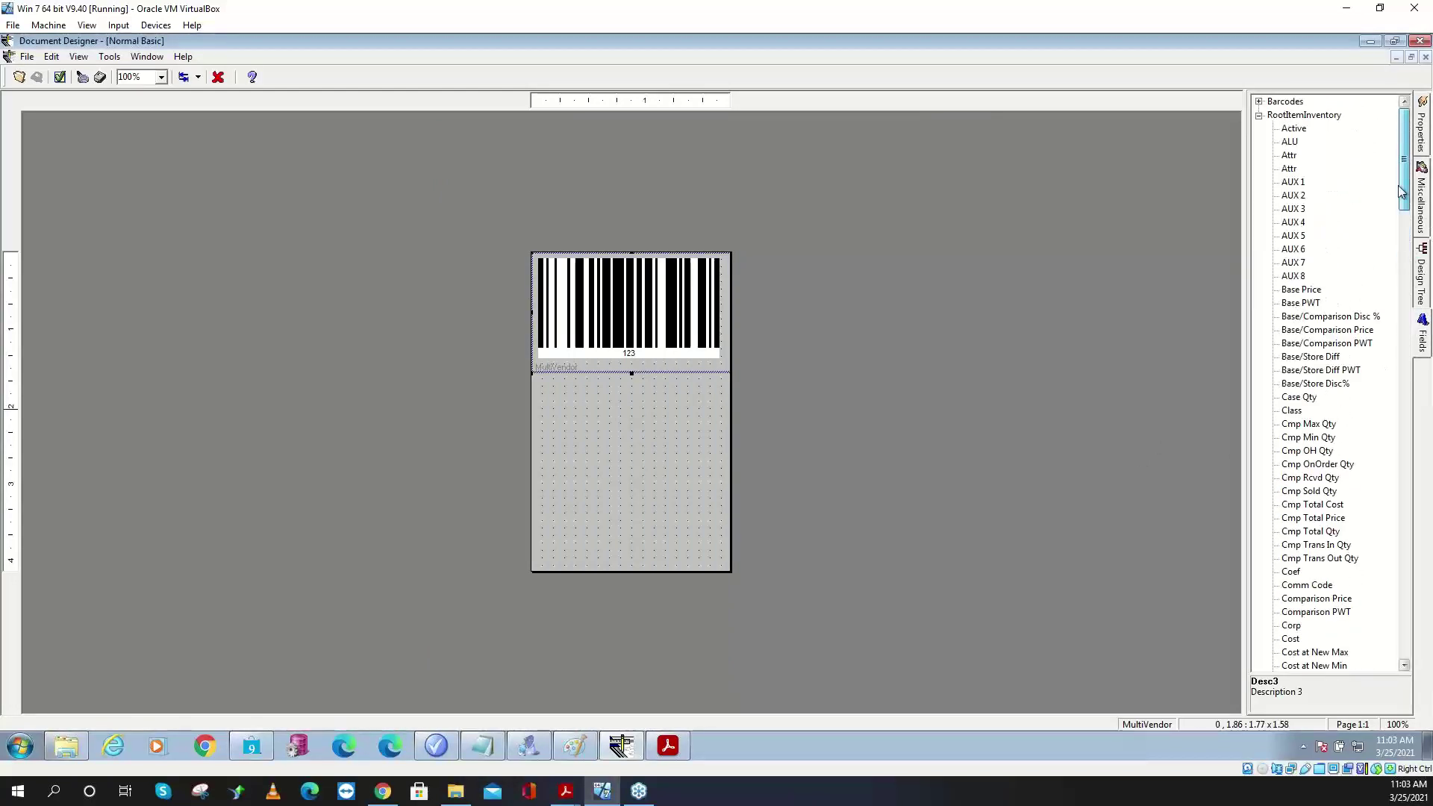
{"action": "left_click", "coordinate": [1259, 102]}
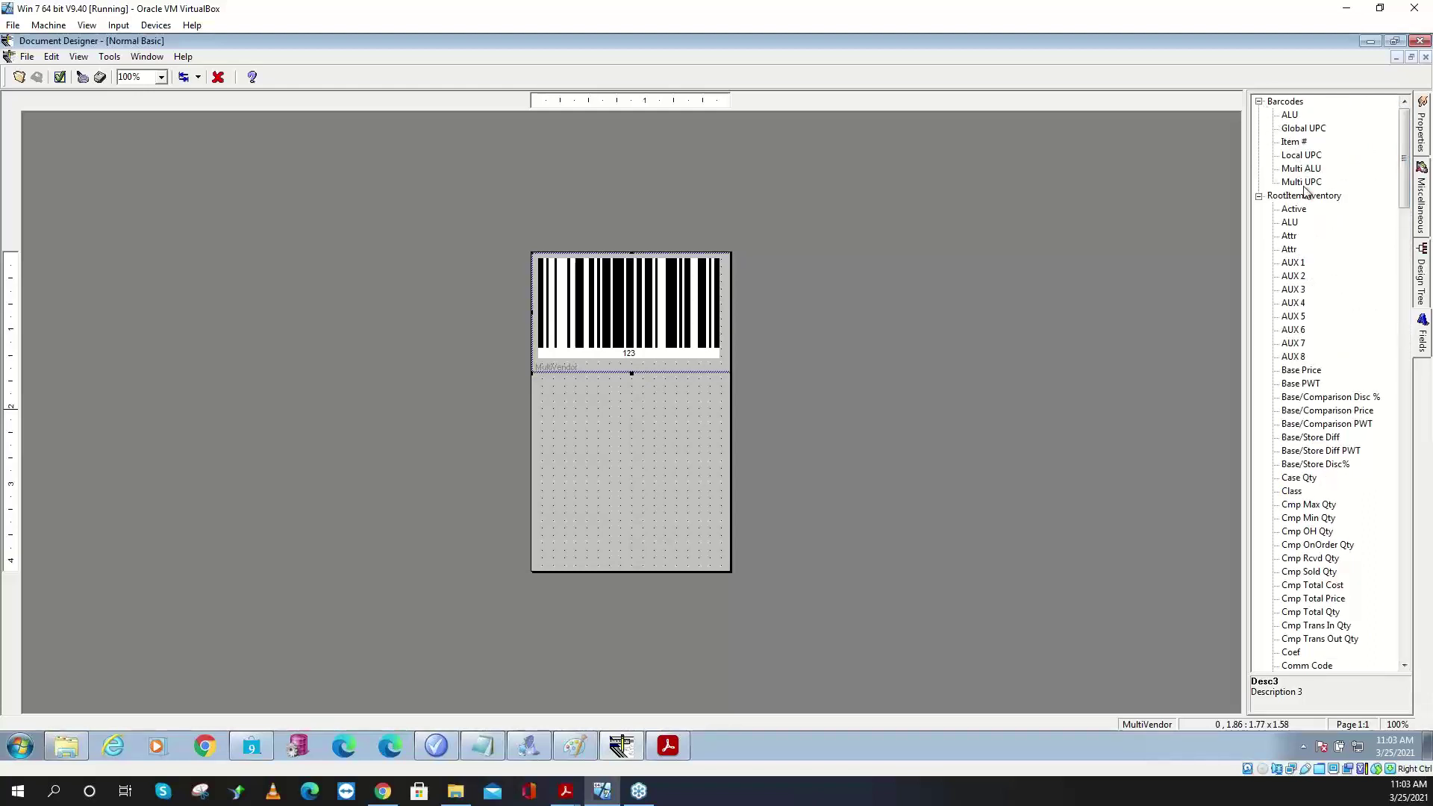
- Close Document Designer and the Normal Basic label preview
{"action": "left_click", "coordinate": [1422, 42]}
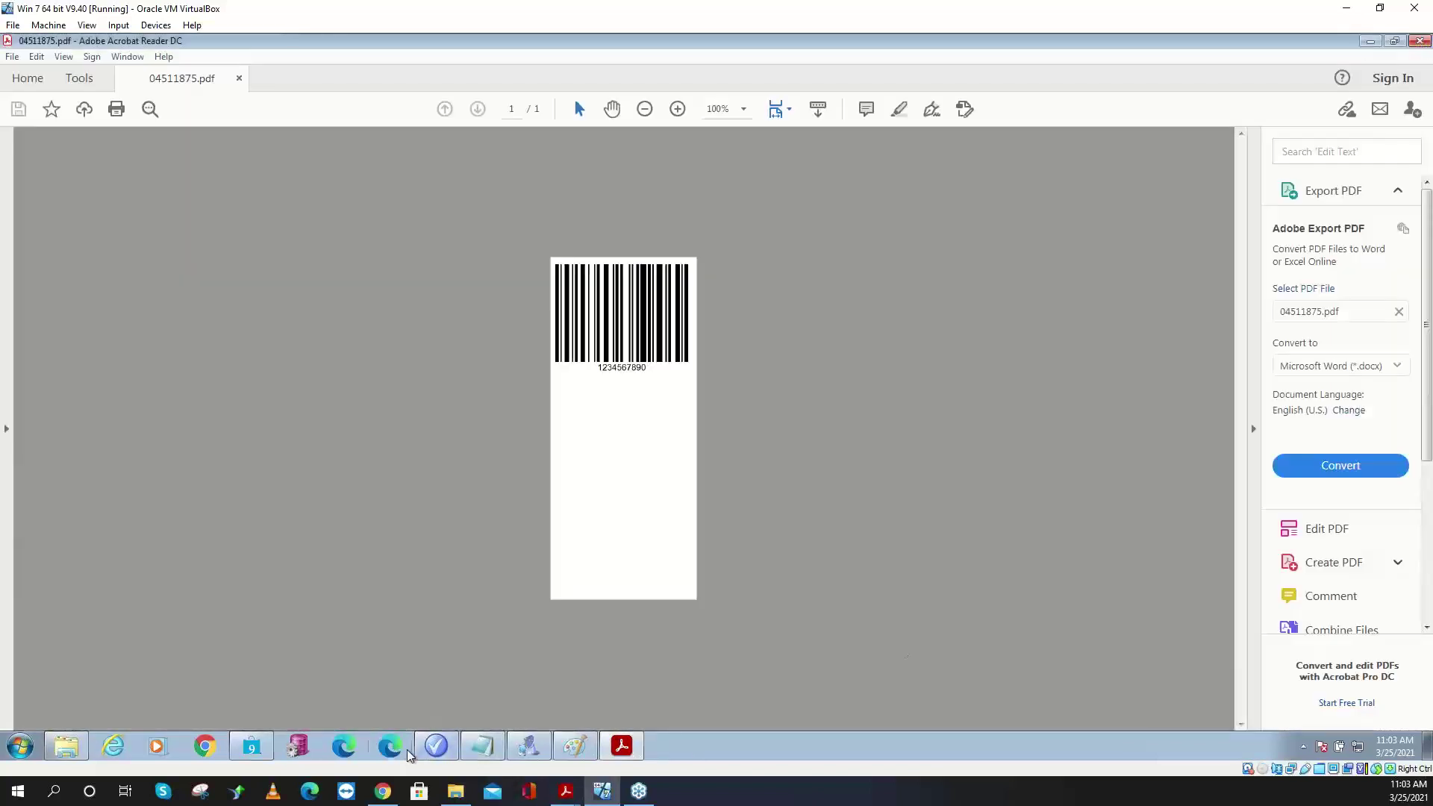
{"action": "left_click", "coordinate": [252, 745]}
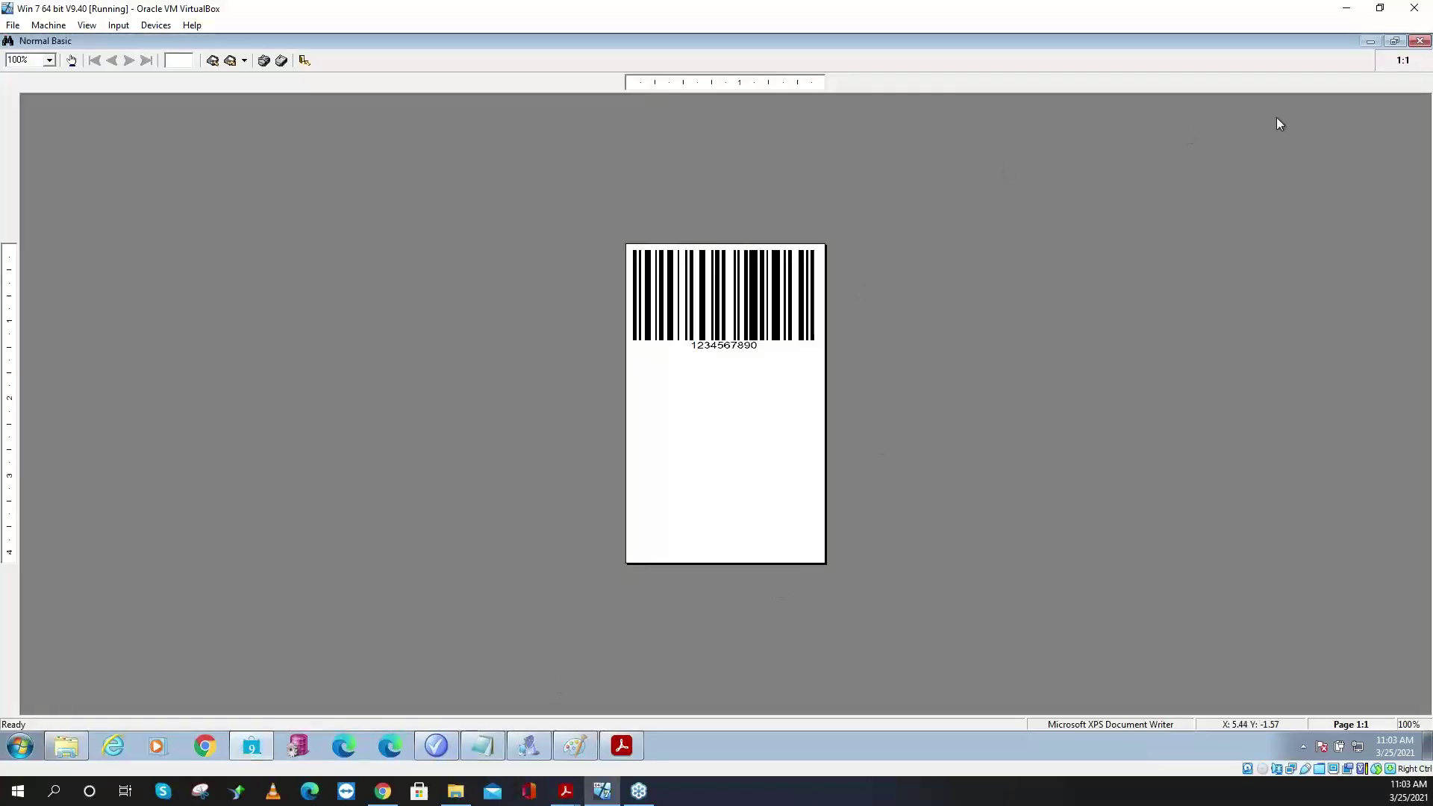
{"action": "left_click", "coordinate": [1419, 41]}
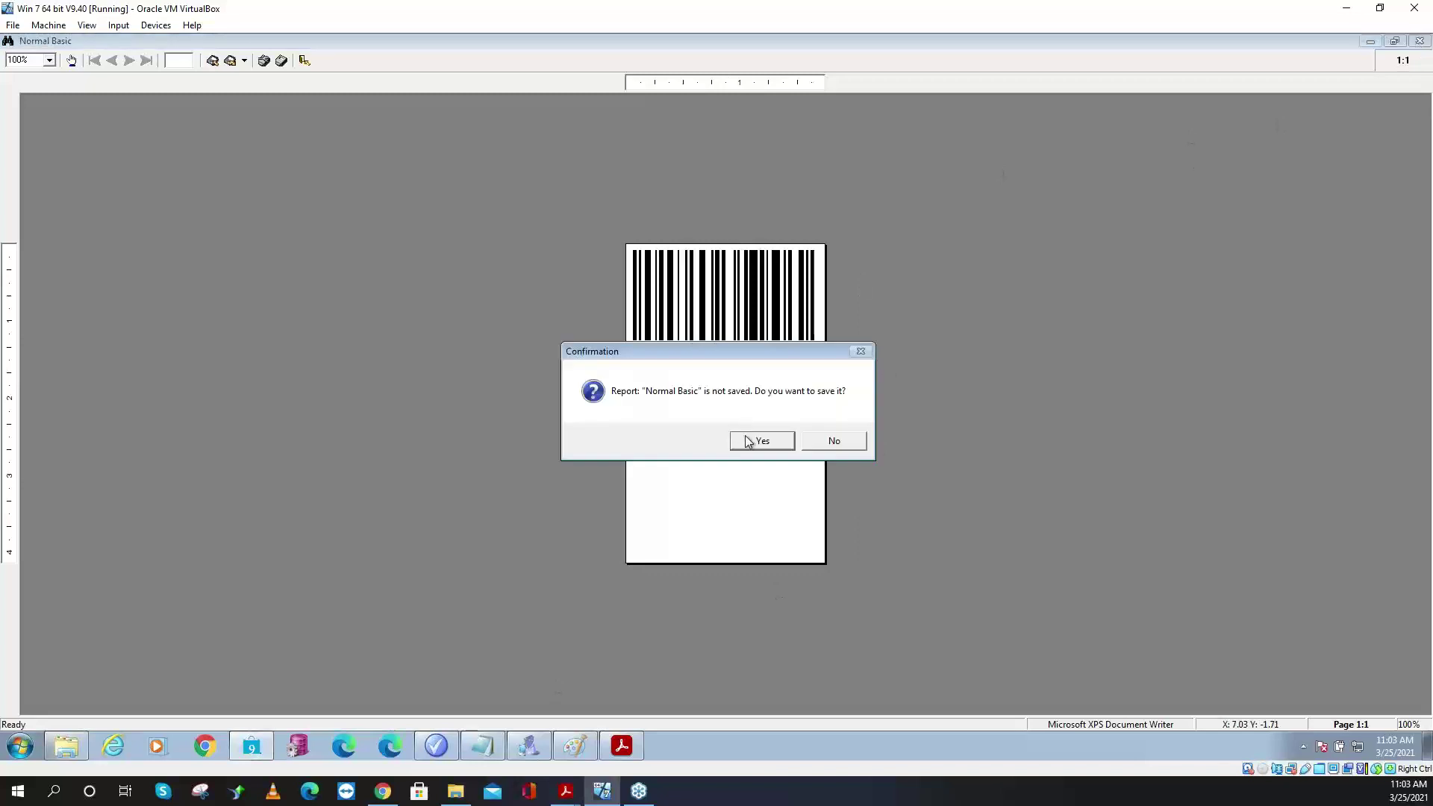
{"action": "left_click", "coordinate": [735, 438]}
- Cancel the save prompt and close the Inventory screen
{"action": "left_click", "coordinate": [758, 482]}
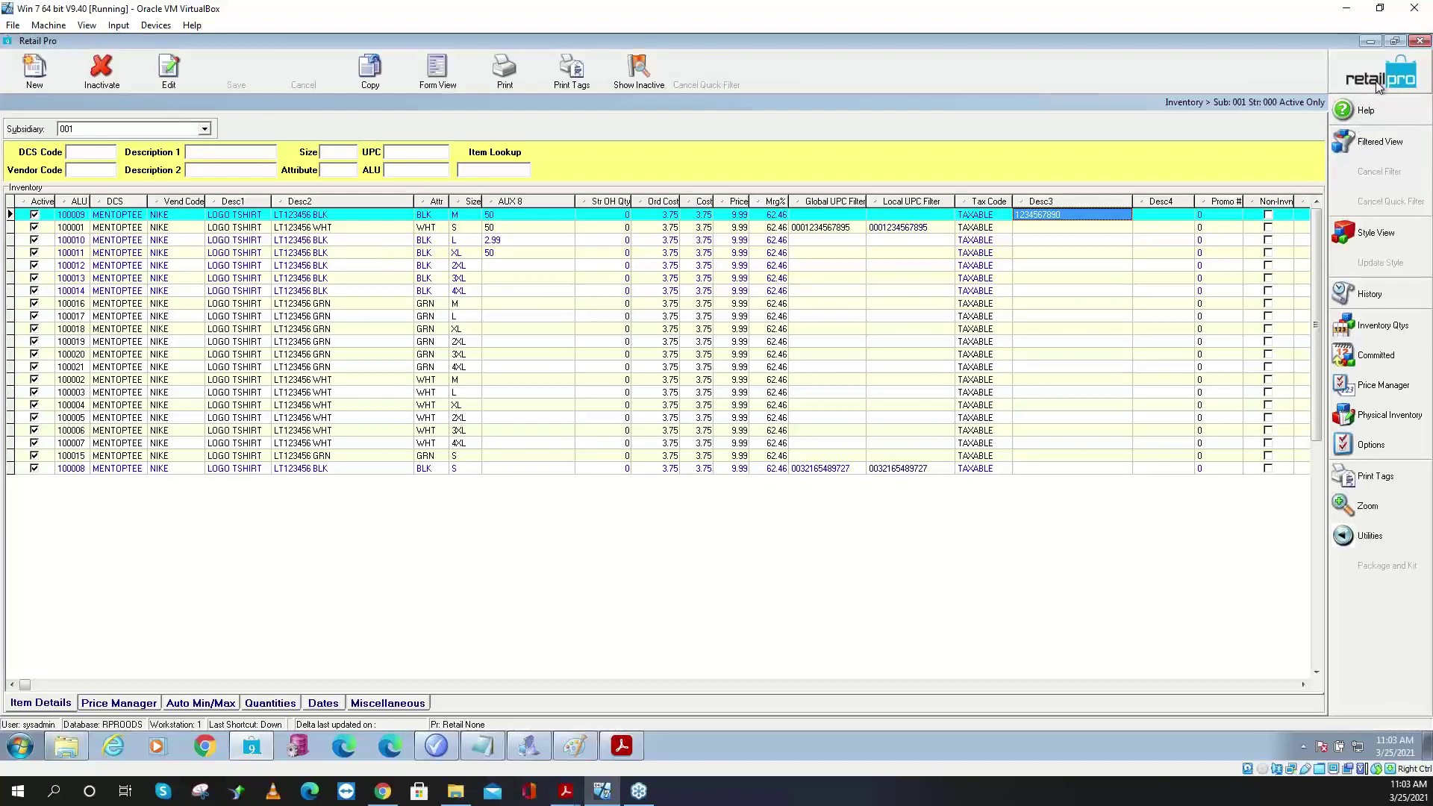
{"action": "left_click", "coordinate": [1379, 74]}
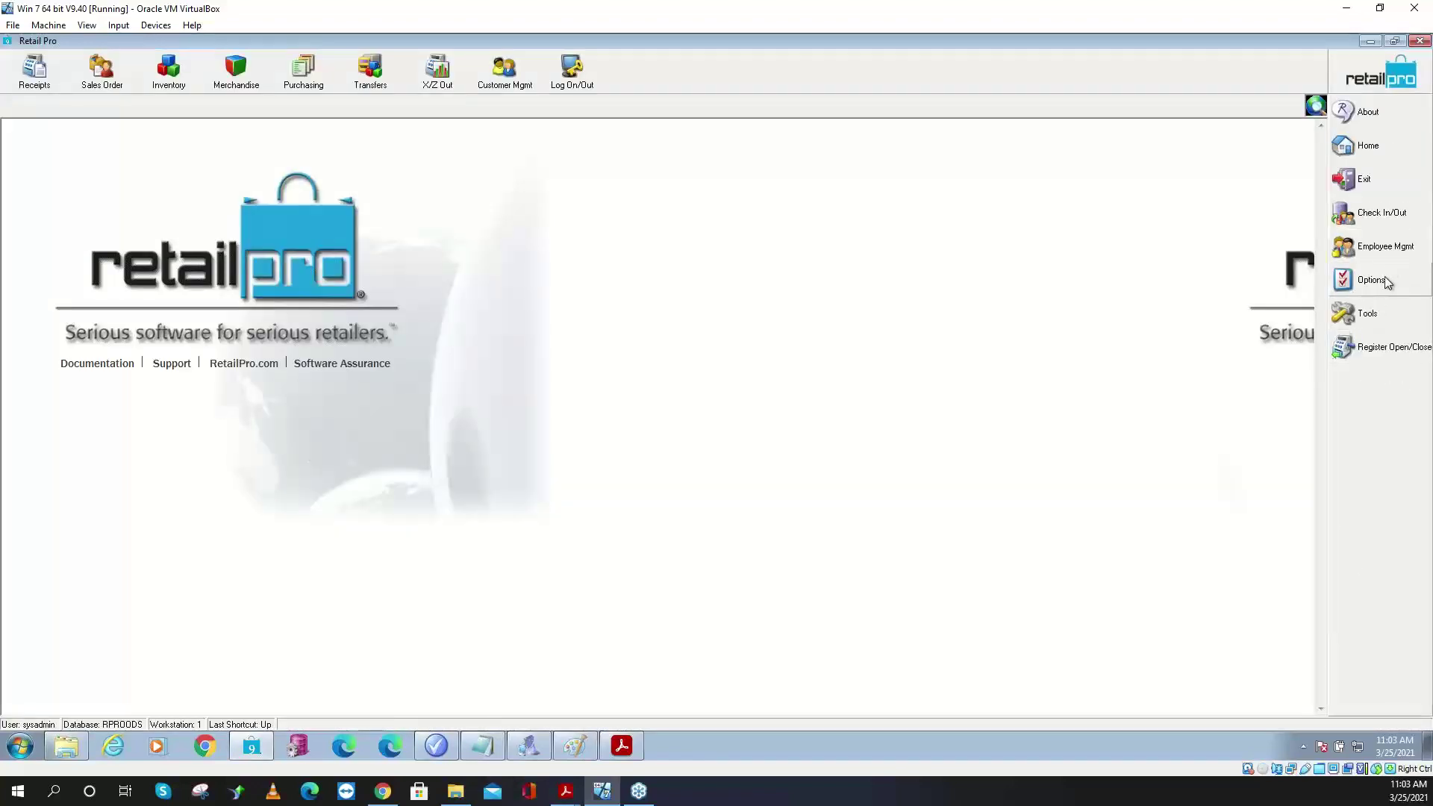
- Relaunch Document Designer from Tools and log on again
{"action": "left_click", "coordinate": [1379, 319]}
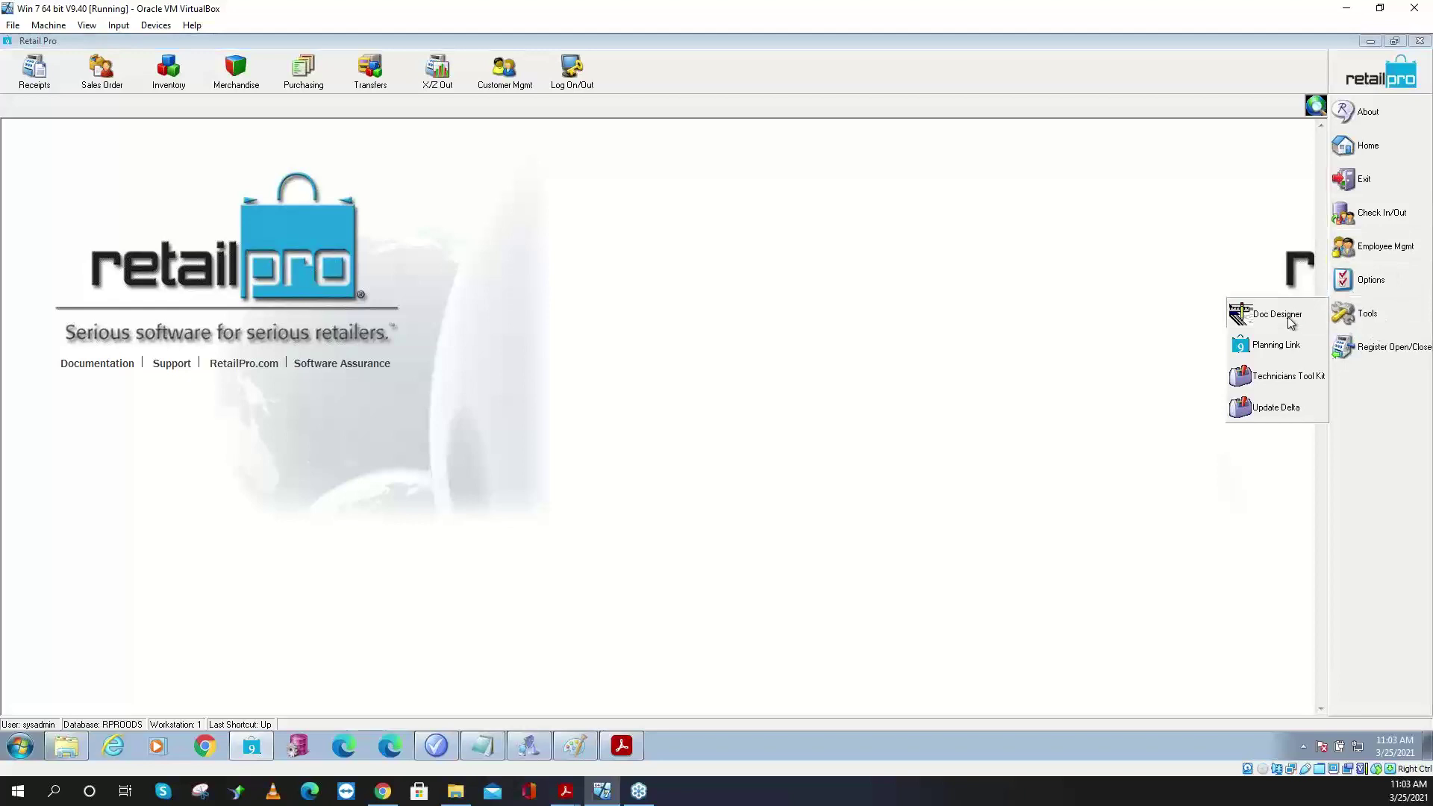
{"action": "left_click", "coordinate": [1255, 313]}
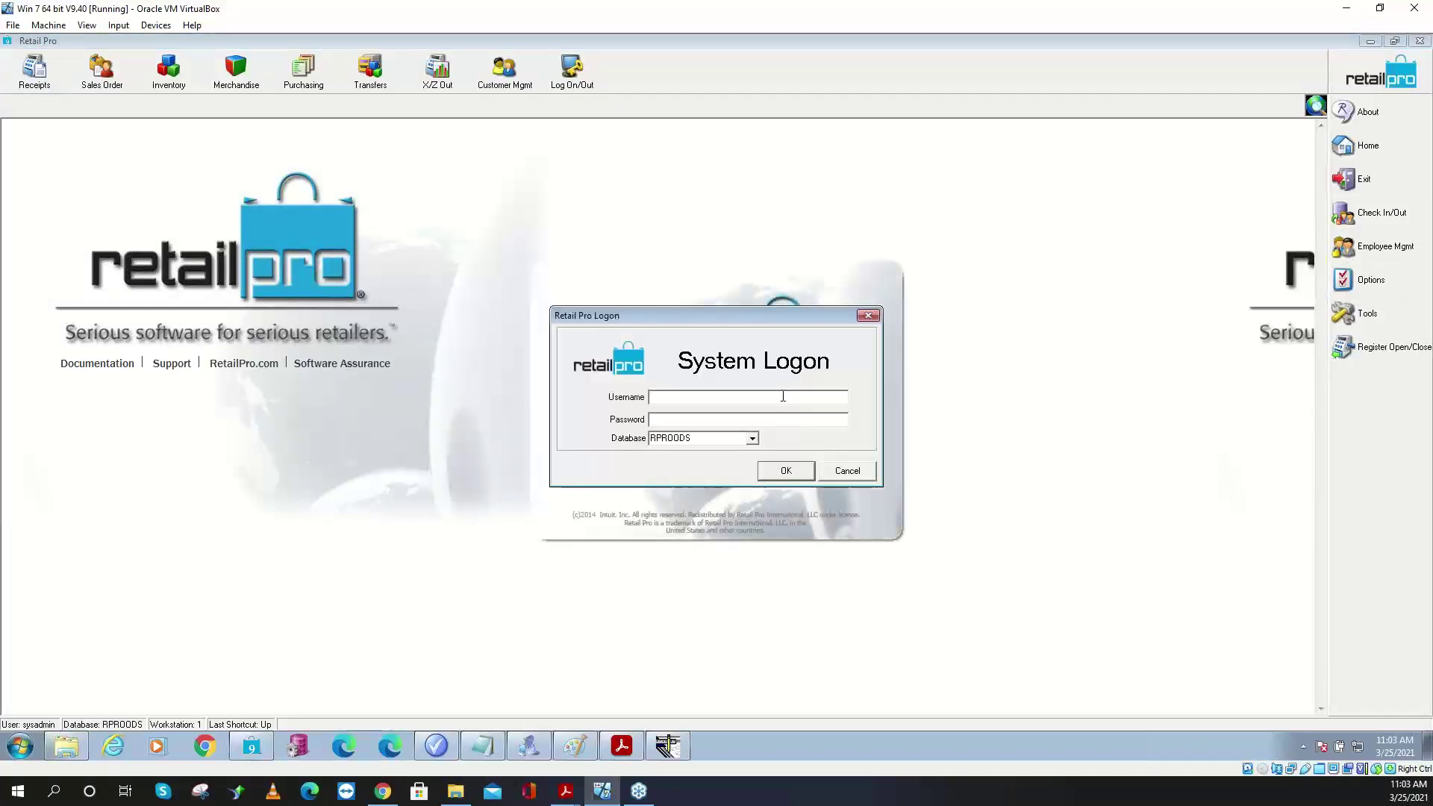
{"action": "type", "text": "sysadmin"}
{"action": "key", "text": "Return"}
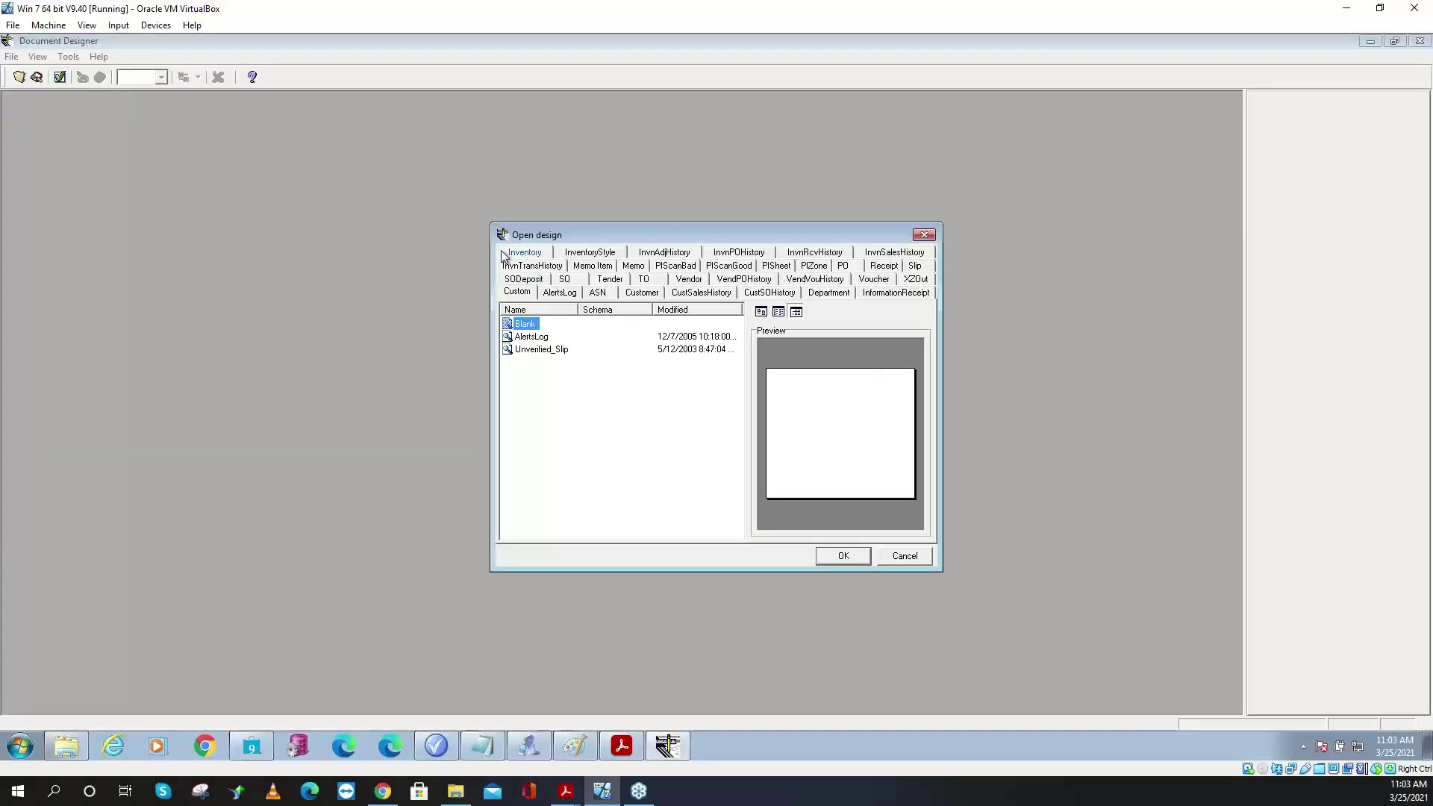
- Open the Inventory 'Desc3 Barcode' design and select Desc3 under the Barcodes fields
{"action": "left_click", "coordinate": [503, 254]}
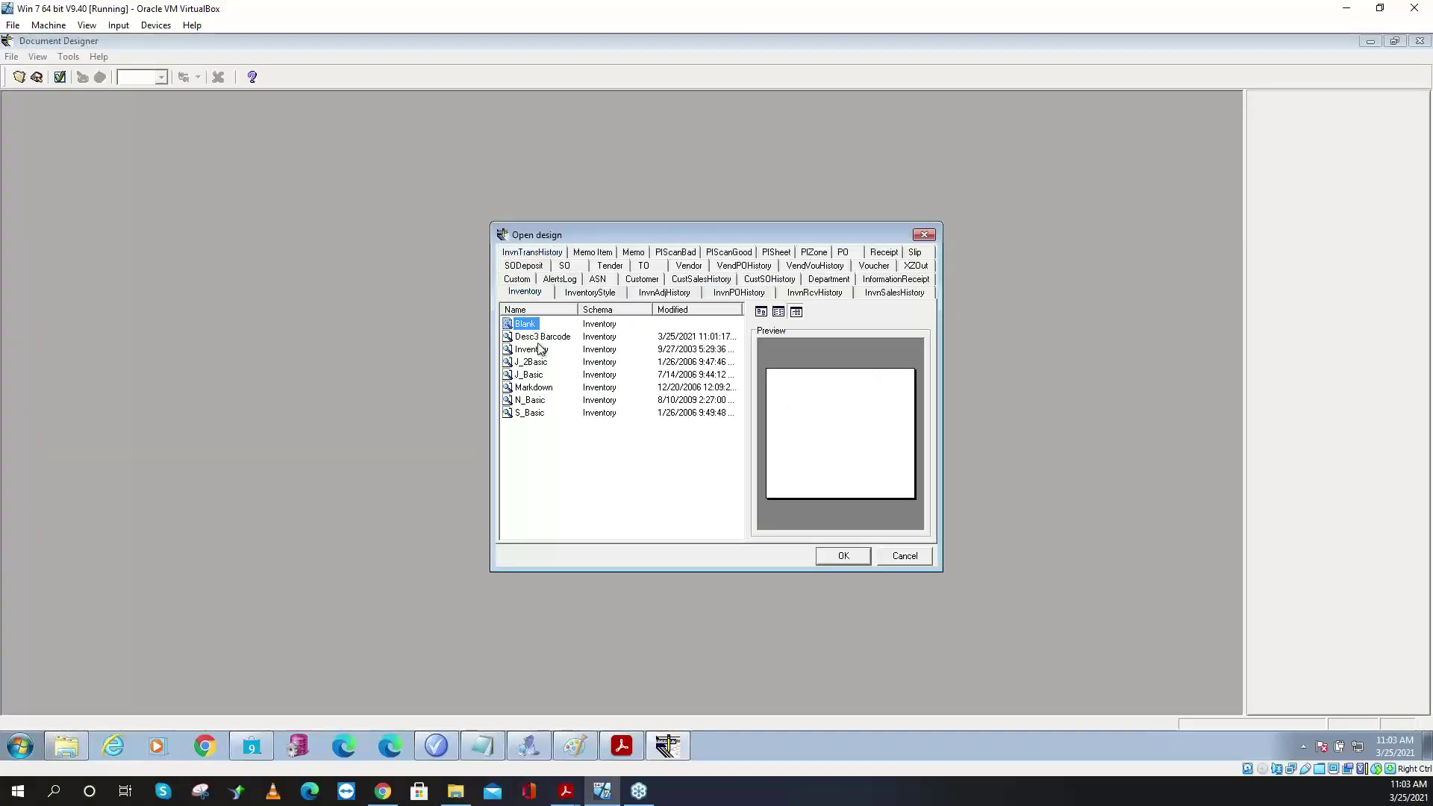
{"action": "left_click", "coordinate": [541, 337]}
{"action": "left_click", "coordinate": [842, 556]}
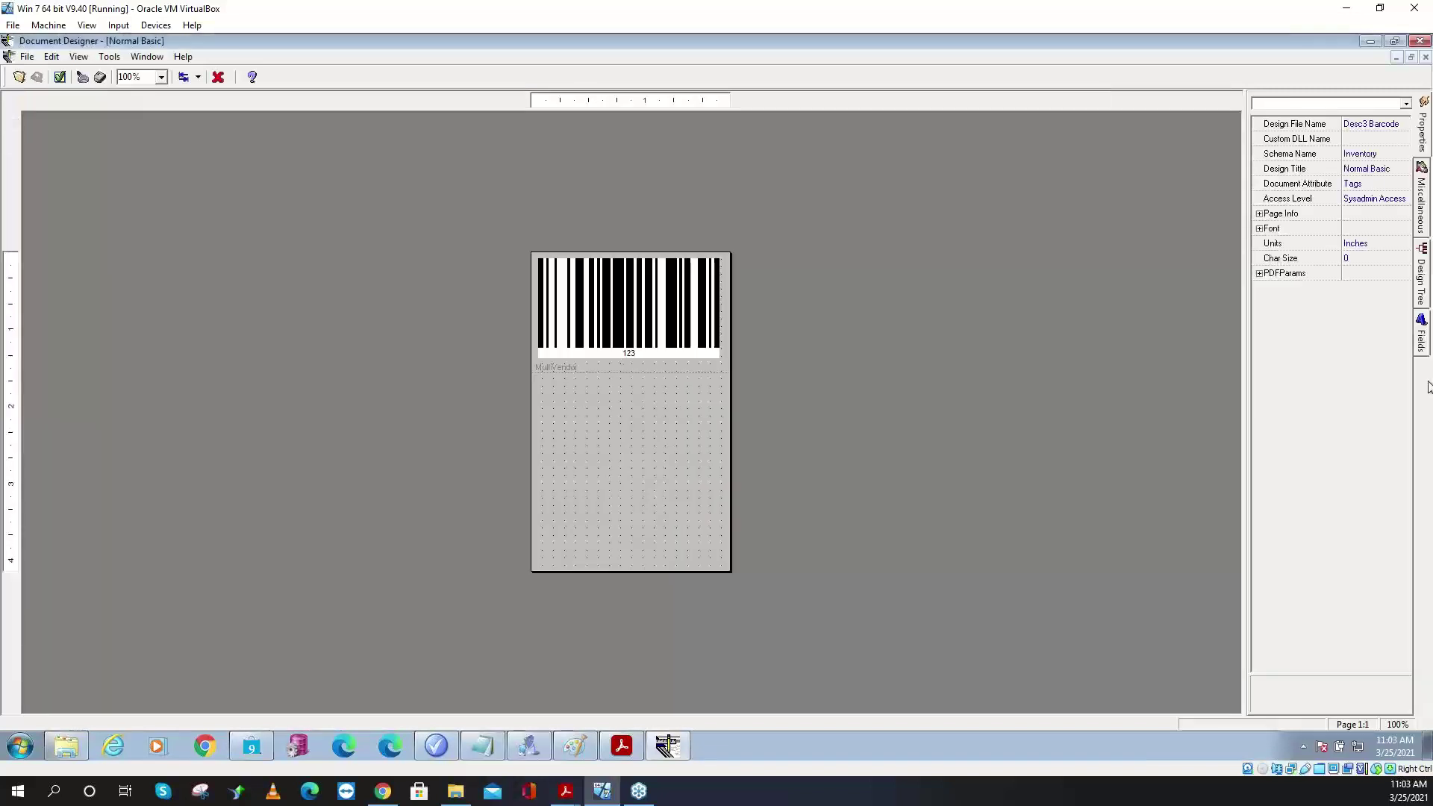
{"action": "left_click", "coordinate": [1422, 340]}
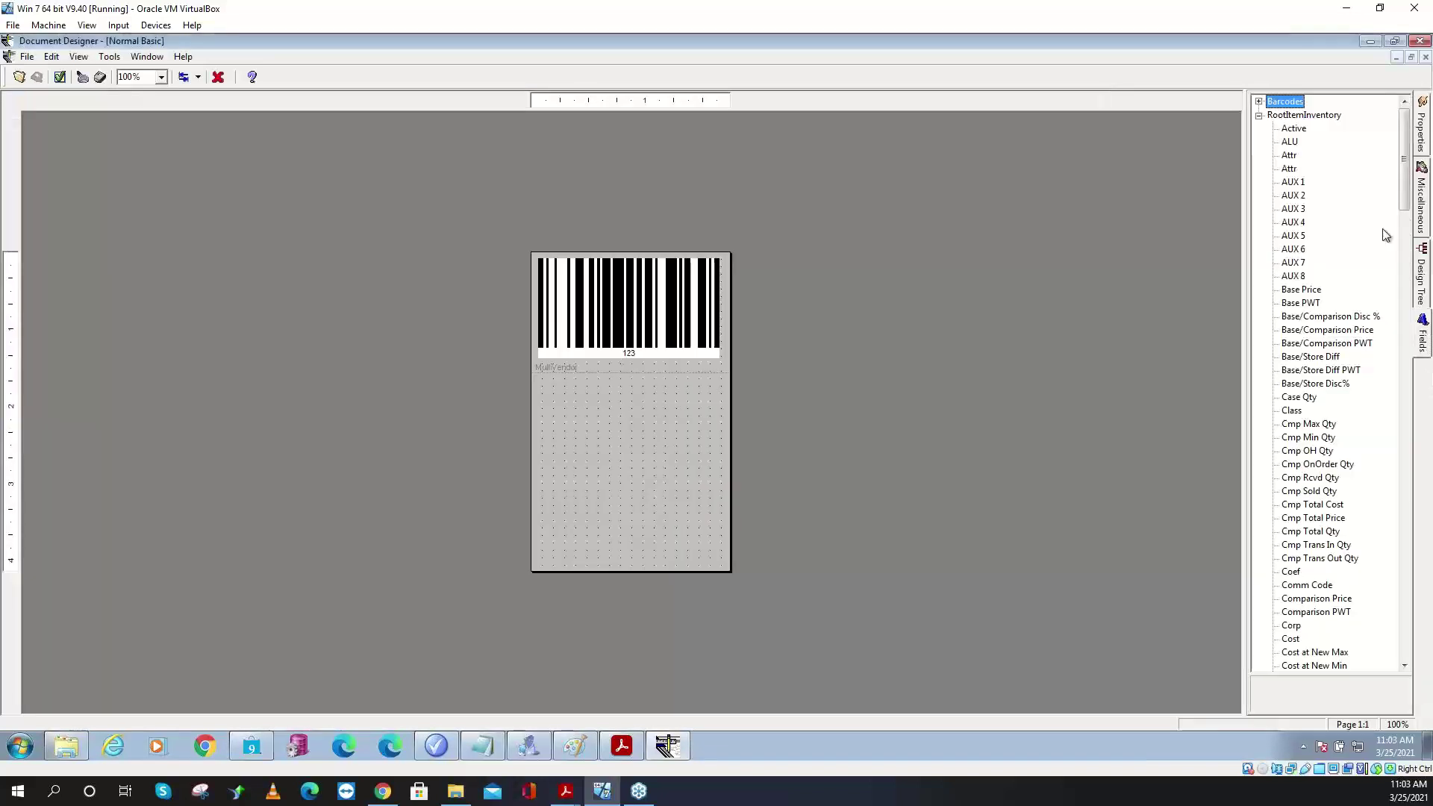
{"action": "left_click", "coordinate": [1260, 102]}
{"action": "left_click", "coordinate": [1298, 130]}
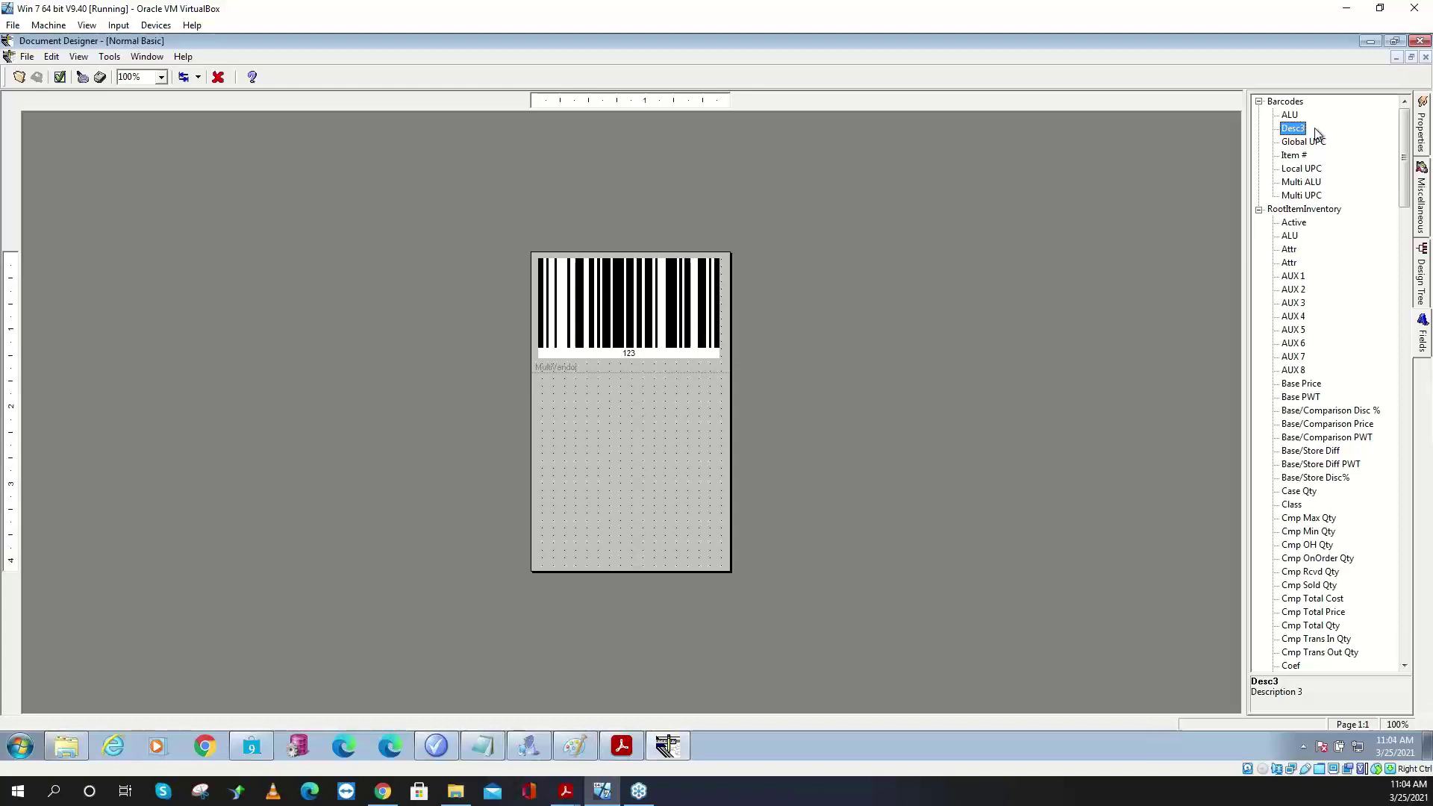
- Make the MultiVendor band taller and drop the Desc1 field below the barcode
{"action": "left_click", "coordinate": [632, 369]}
{"action": "left_click_drag", "start_coordinate": [631, 376], "coordinate": [631, 393]}
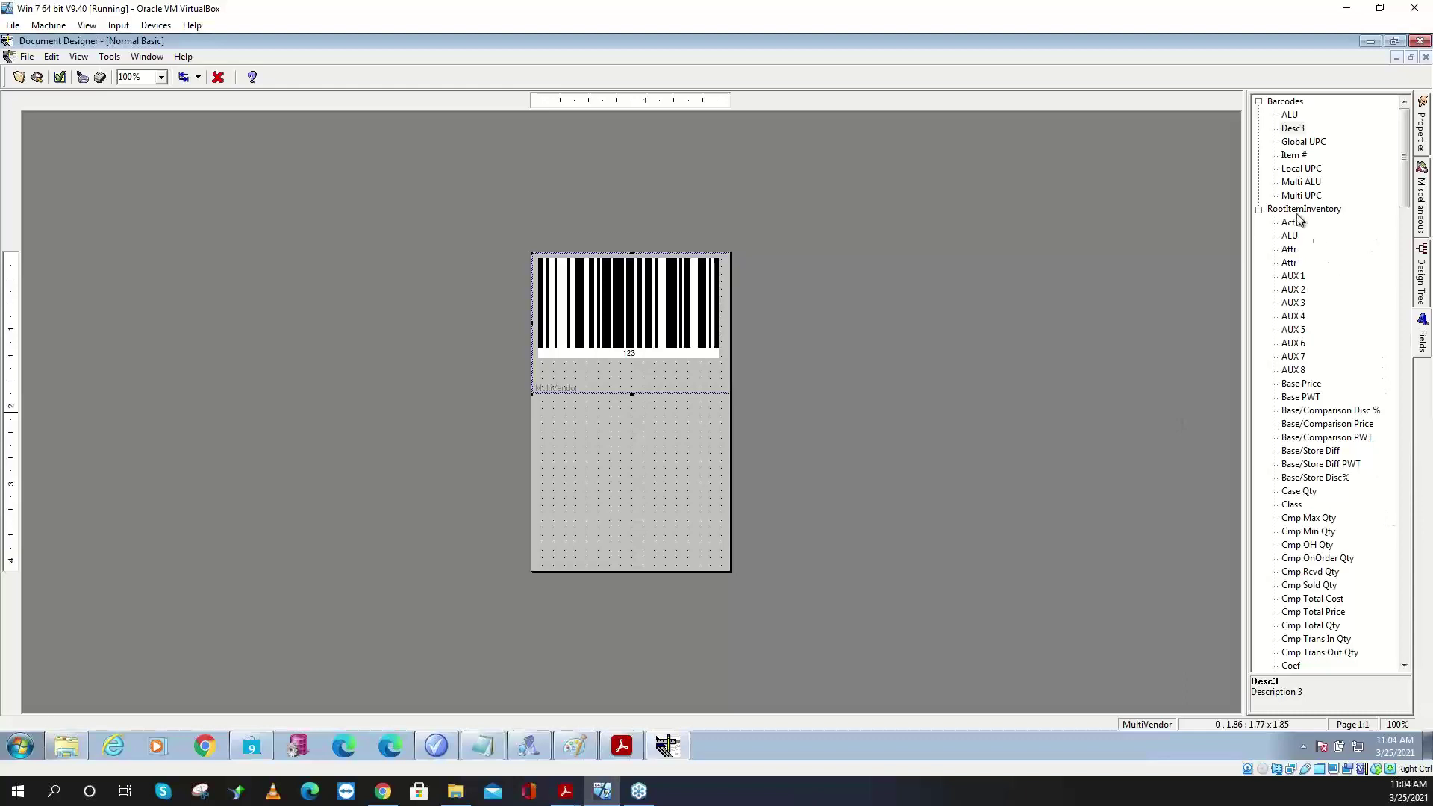
{"action": "left_click", "coordinate": [1404, 636]}
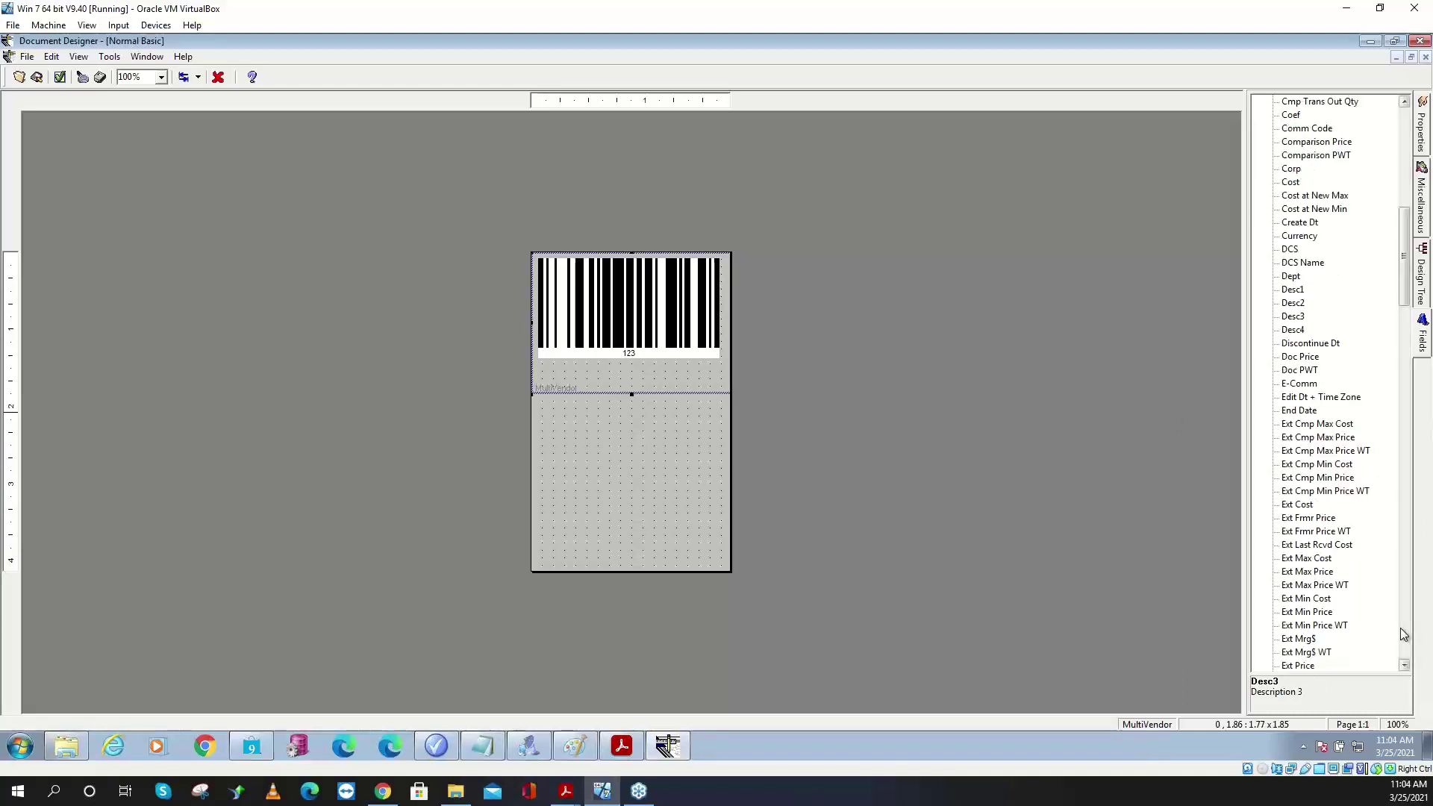
{"action": "left_click_drag", "start_coordinate": [1293, 289], "coordinate": [544, 363]}
{"action": "left_click", "coordinate": [669, 369]}
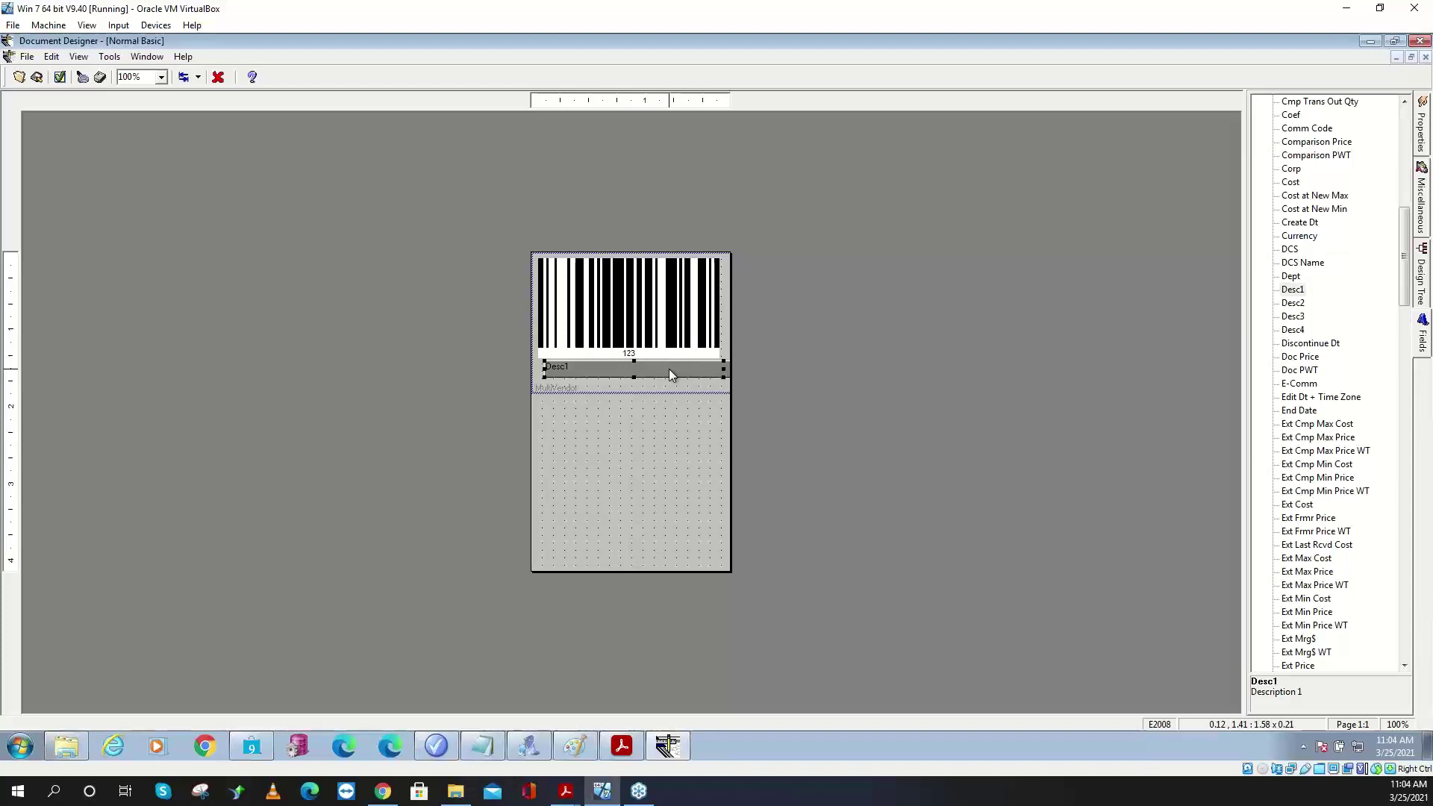
- Align Desc1 left with the barcode and match its width
{"action": "left_click", "coordinate": [617, 319]}
{"action": "left_click", "coordinate": [617, 369], "text": "shift"}
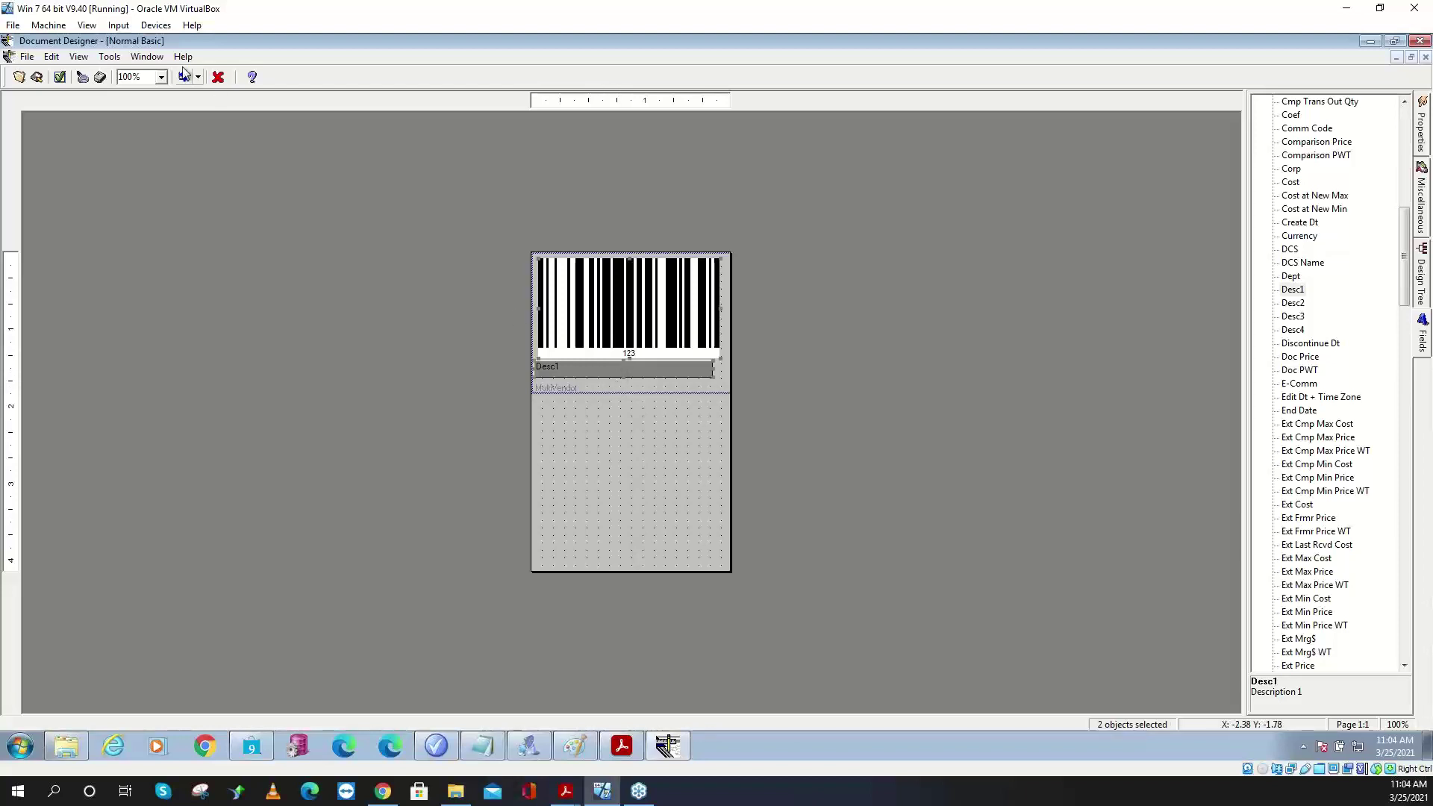
{"action": "left_click", "coordinate": [198, 77]}
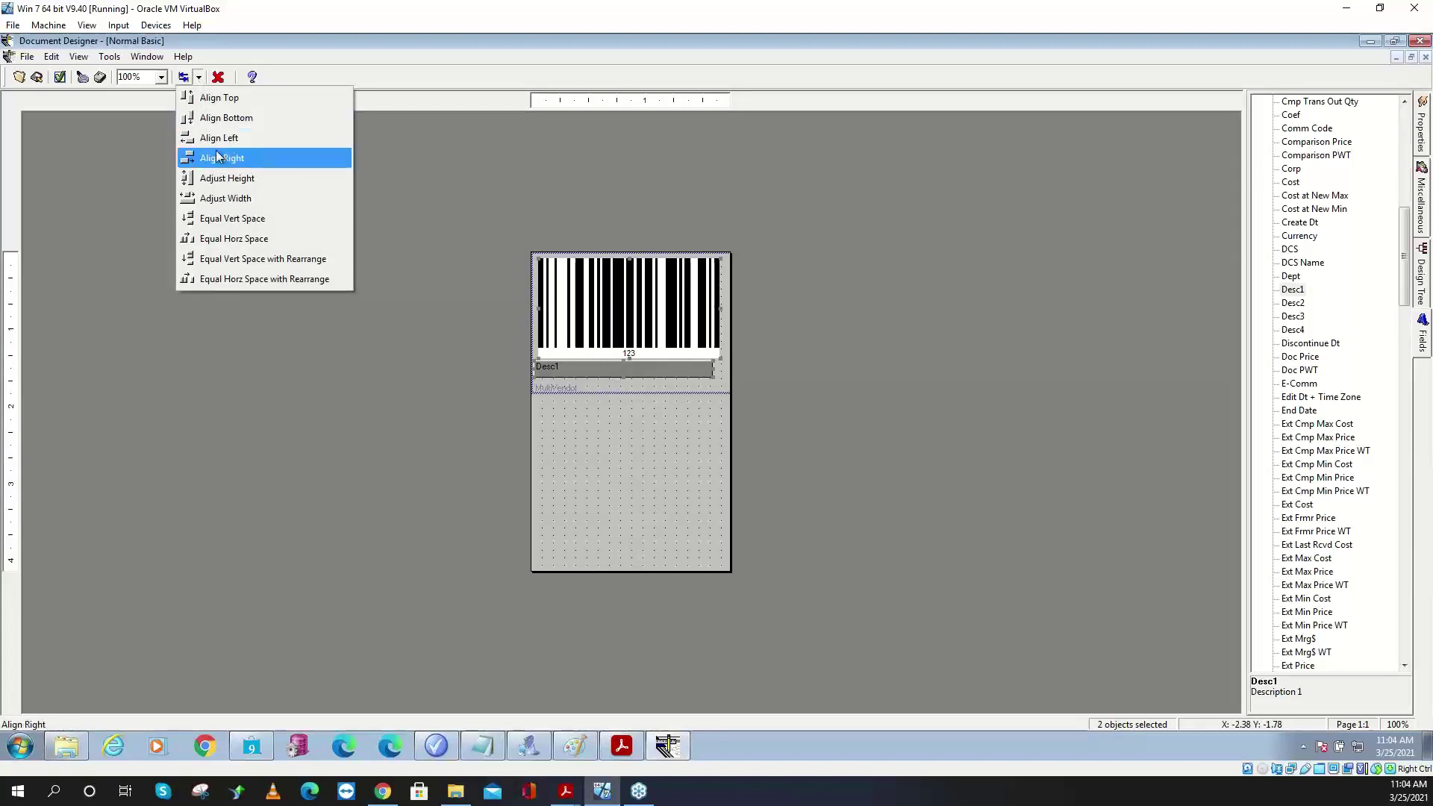
{"action": "left_click", "coordinate": [218, 137]}
{"action": "left_click", "coordinate": [199, 77]}
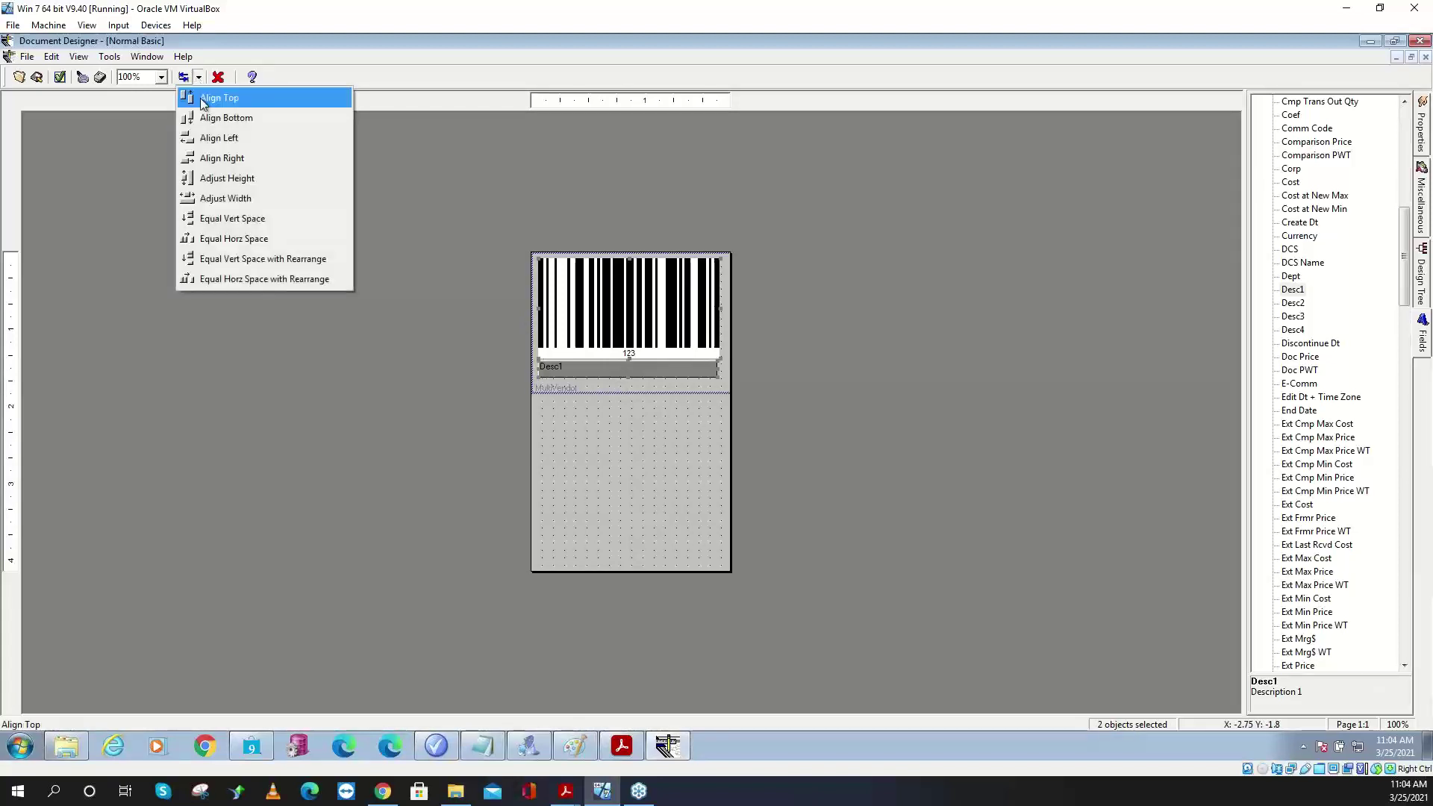
{"action": "left_click", "coordinate": [224, 197]}
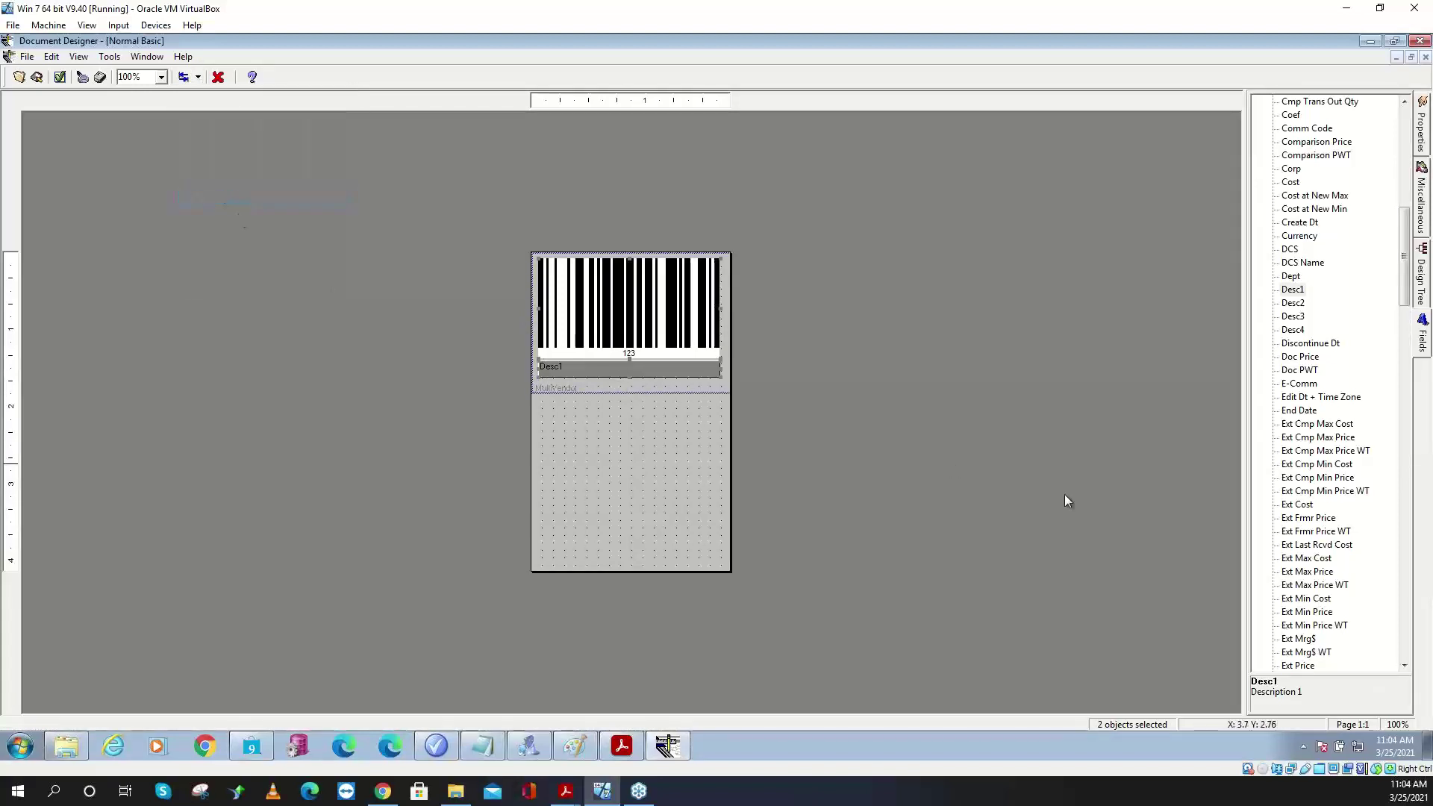
{"action": "left_click", "coordinate": [631, 335]}
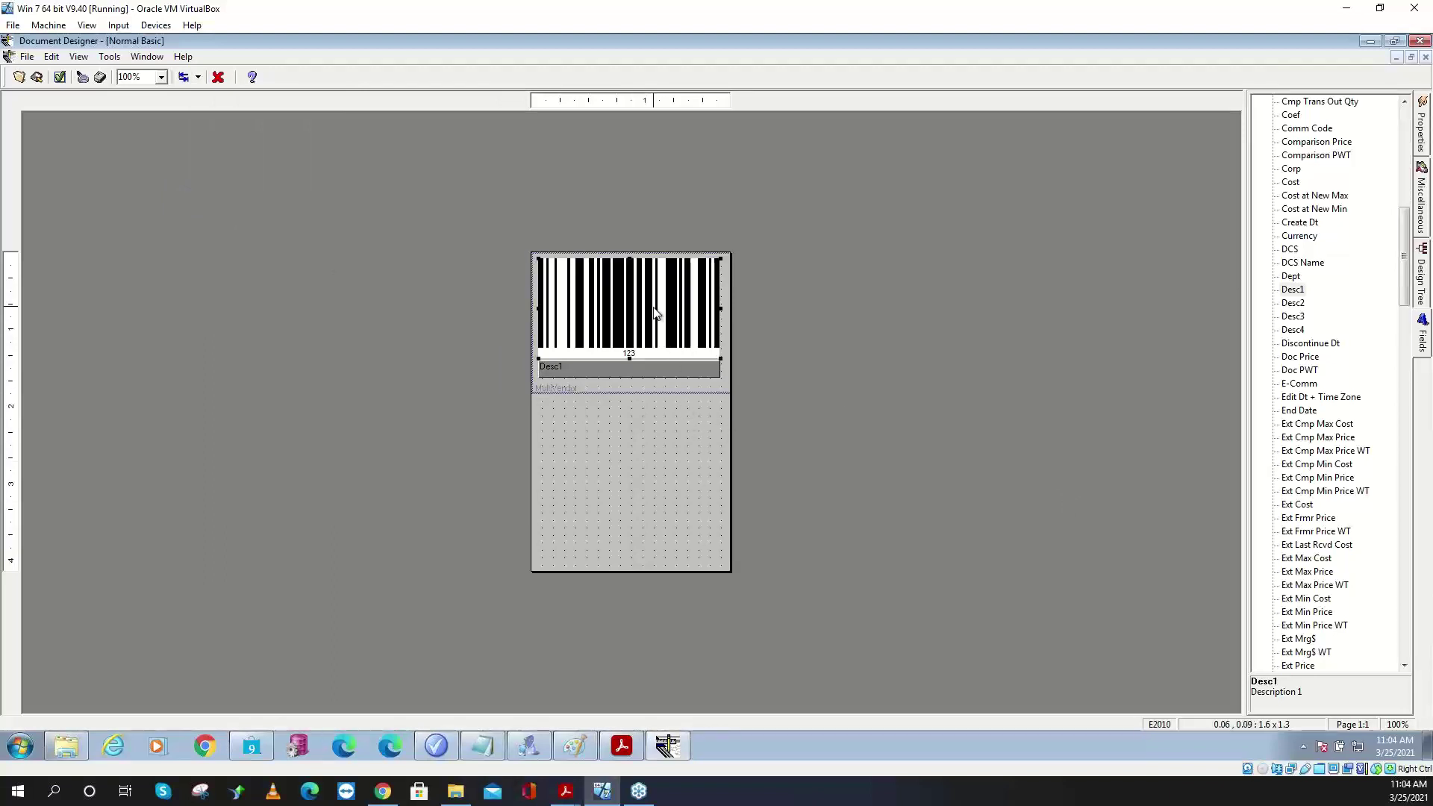
- Choose a larger font size for the barcode's printed number in the Font dialog
{"action": "left_click", "coordinate": [1425, 142]}
{"action": "left_click", "coordinate": [1391, 216]}
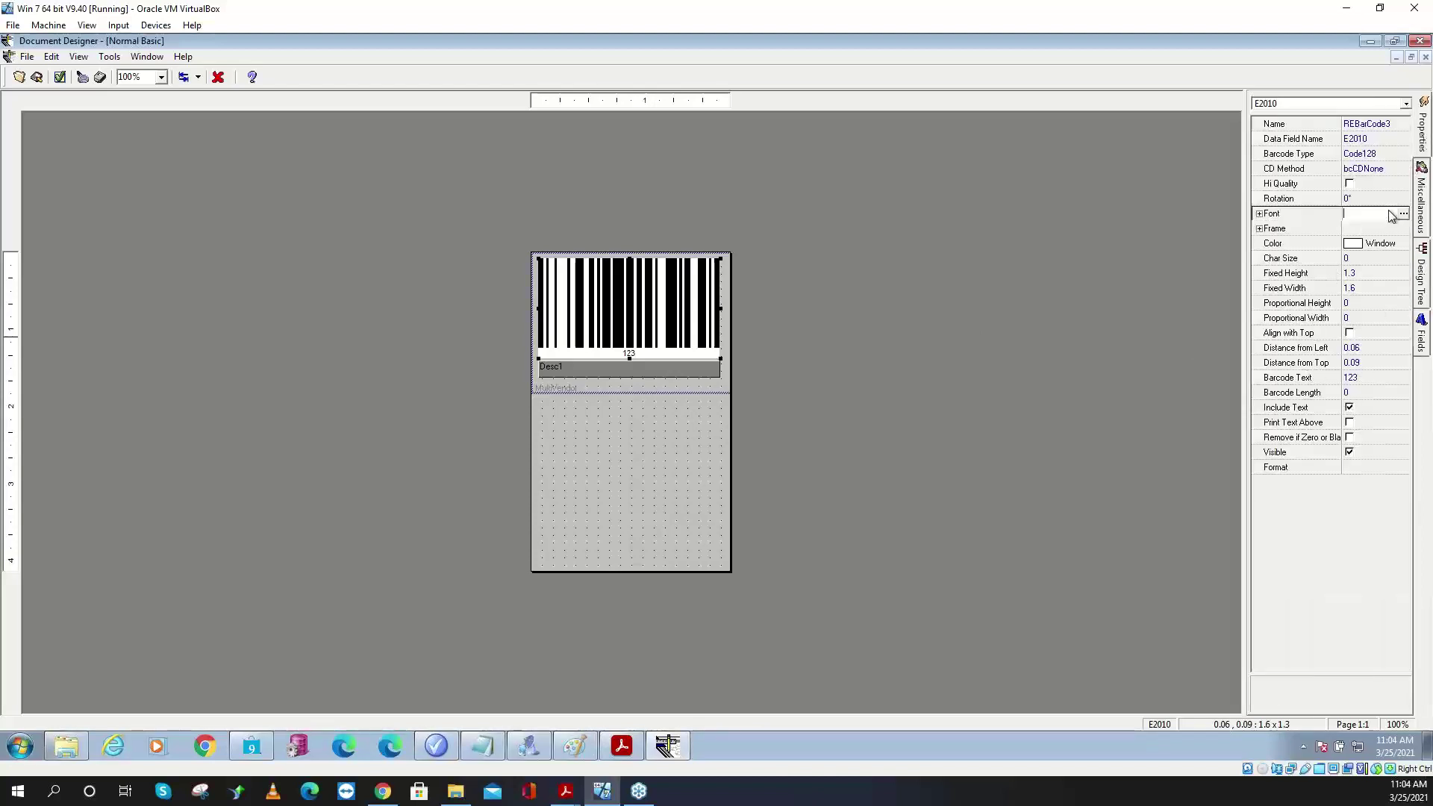
{"action": "left_click", "coordinate": [1403, 216]}
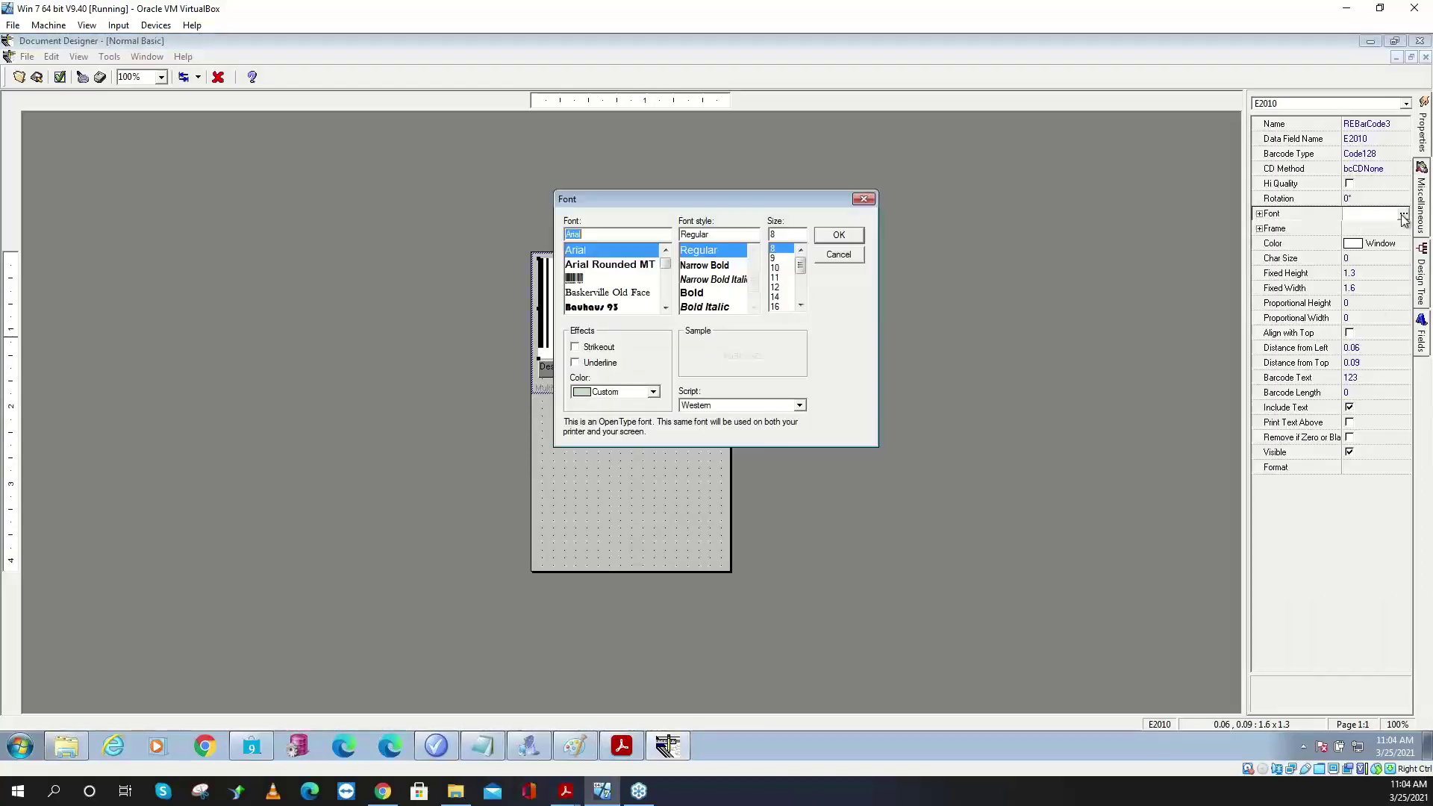
{"action": "left_click", "coordinate": [777, 306]}
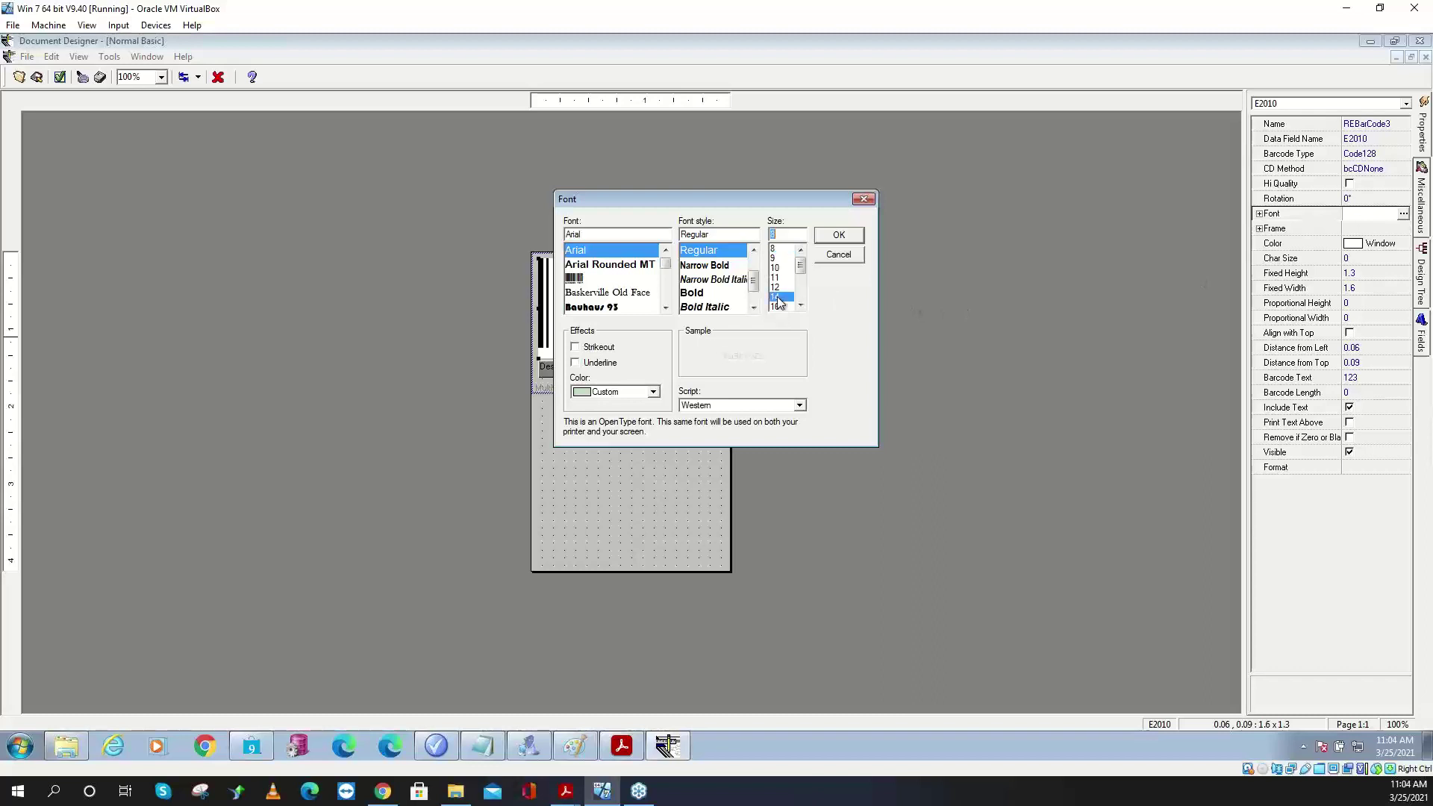
{"action": "left_click", "coordinate": [838, 234]}
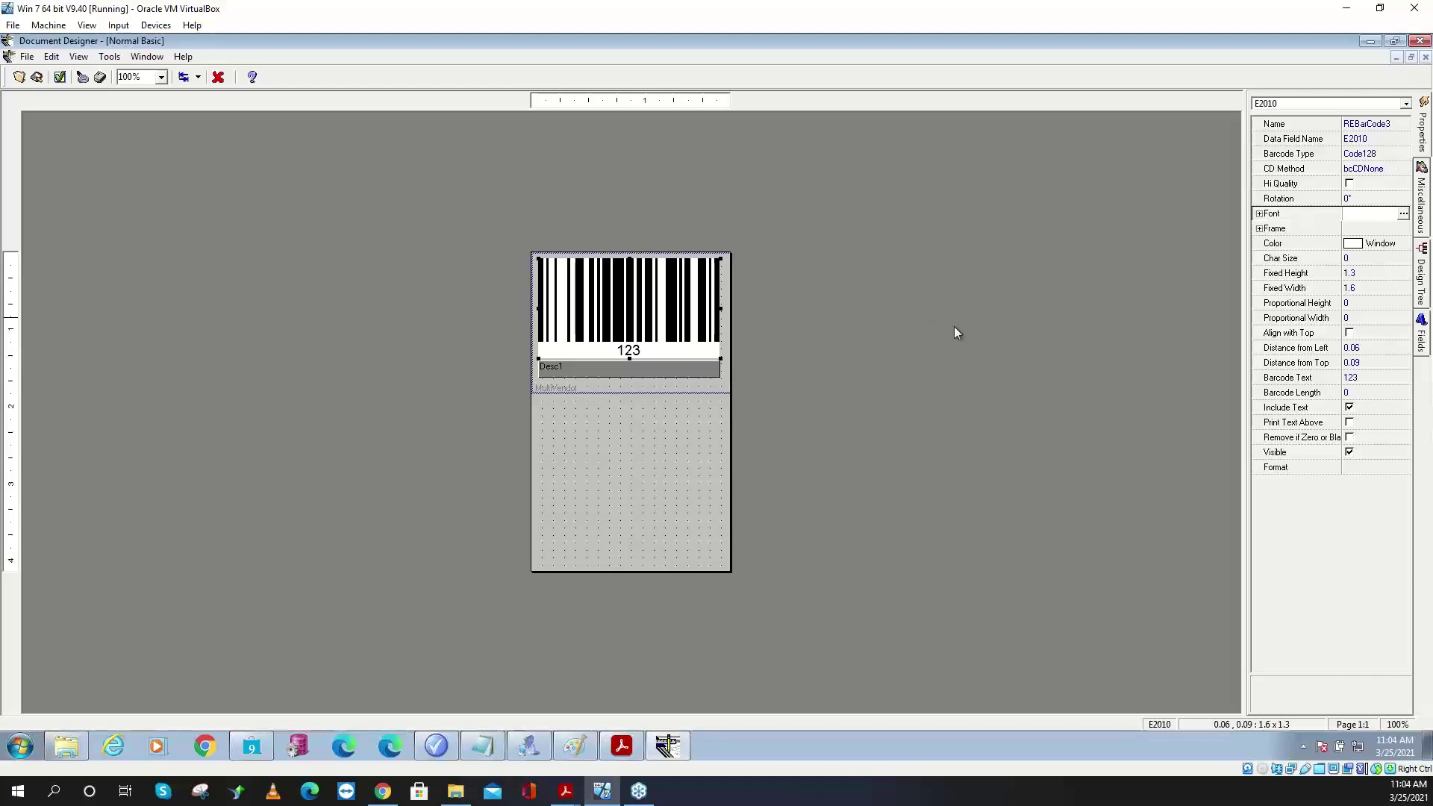
{"action": "left_click", "coordinate": [636, 381]}
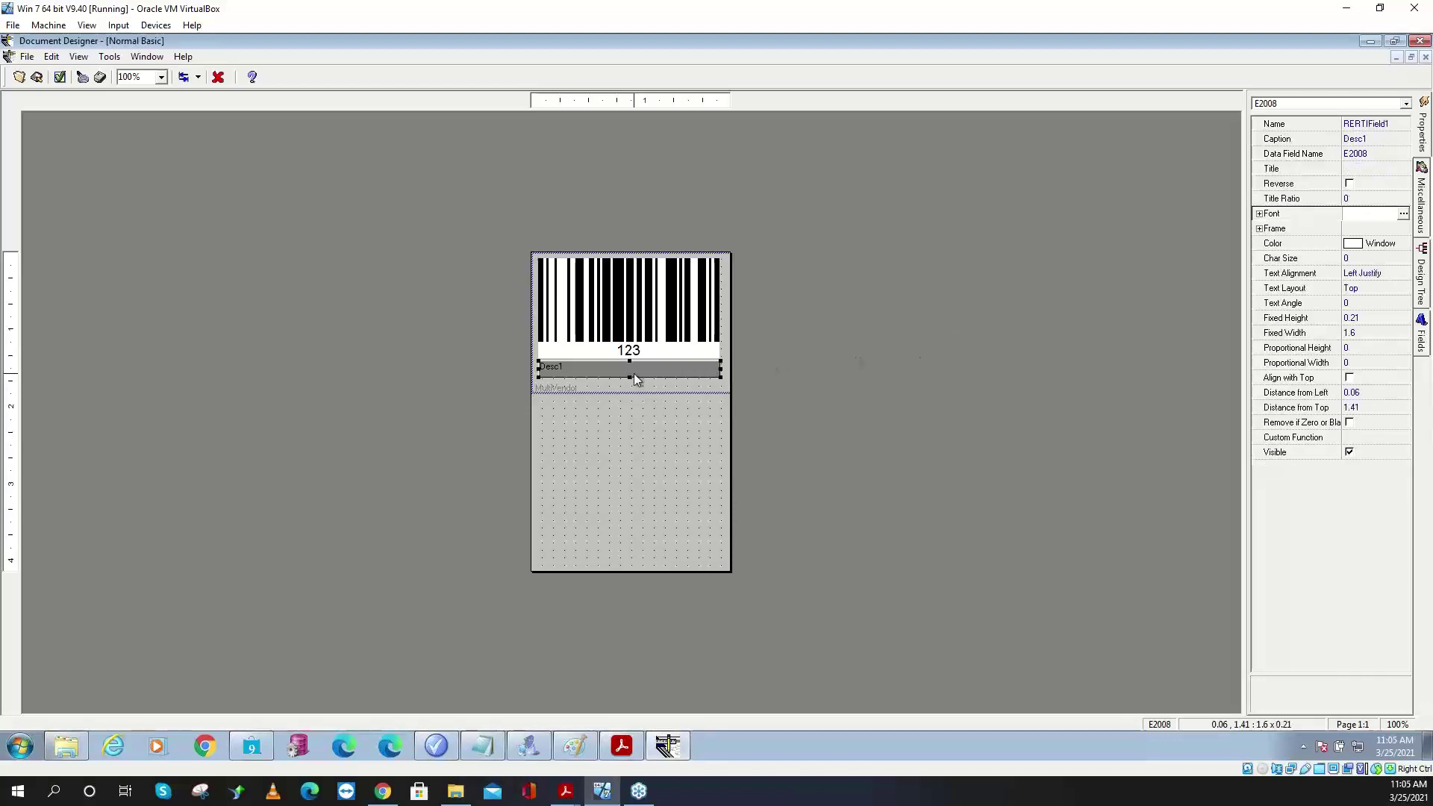
{"action": "left_click", "coordinate": [646, 328]}
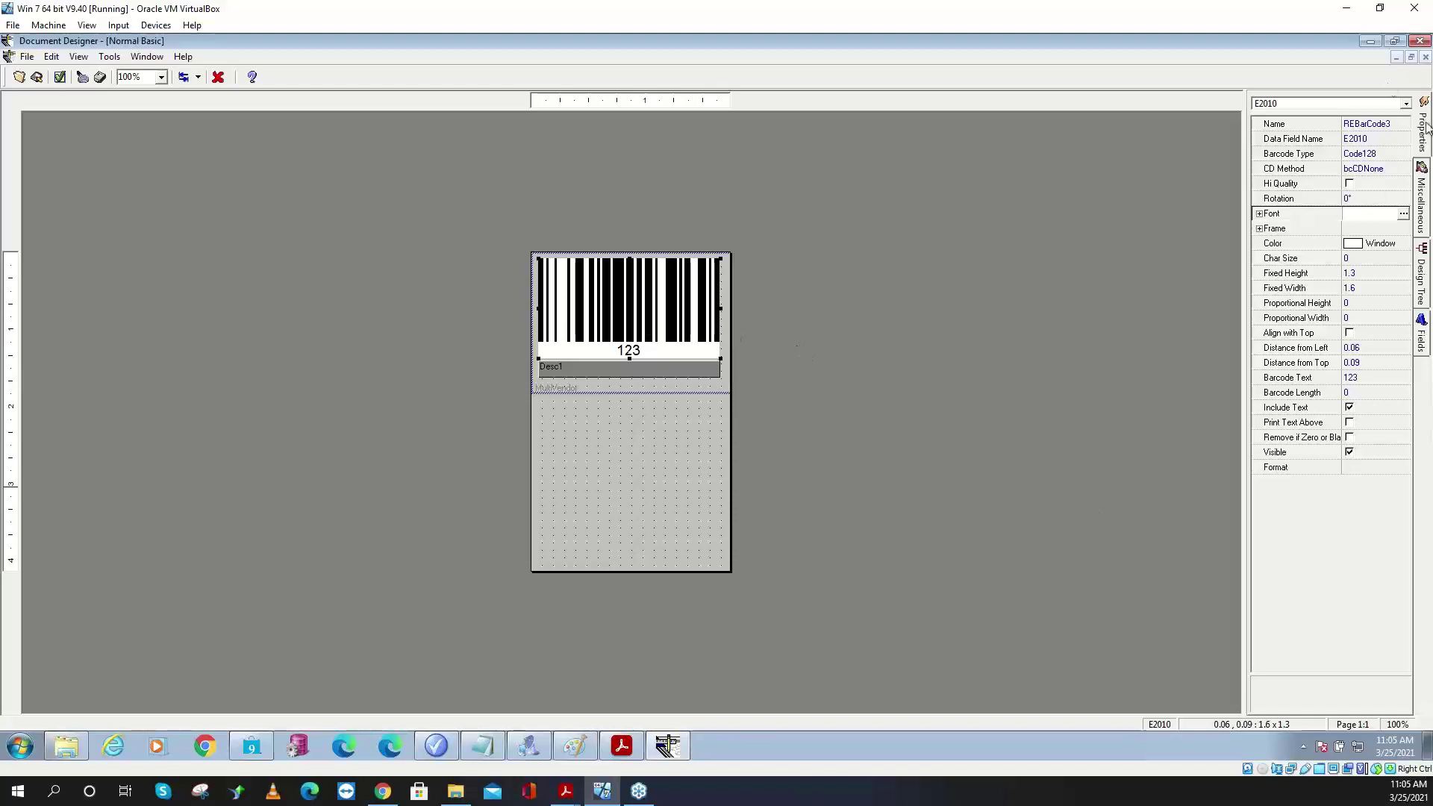
- Minimize Document Designer, Retail Pro, the PDF viewer and the Promotions window
{"action": "left_click", "coordinate": [1368, 42]}
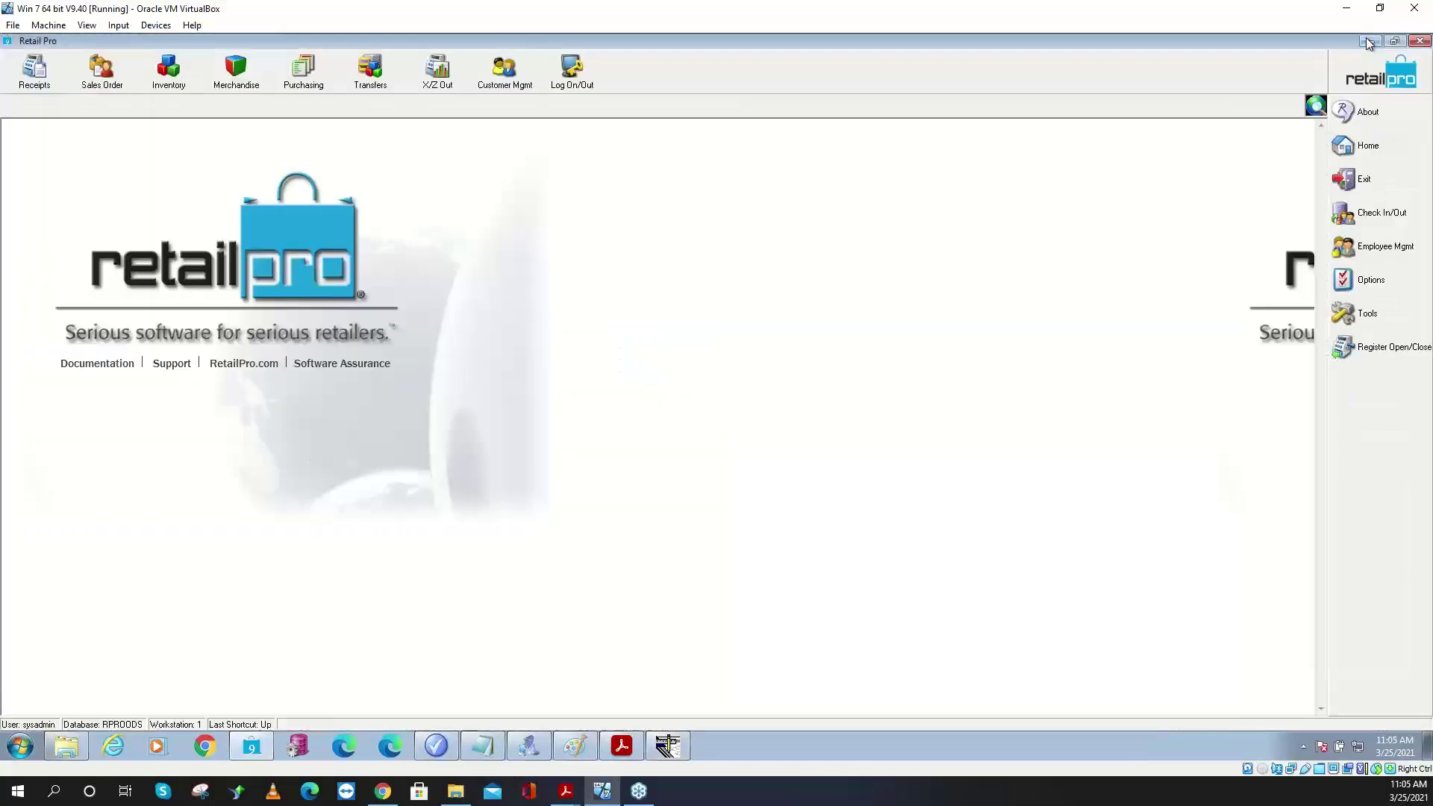
{"action": "left_click", "coordinate": [1368, 42]}
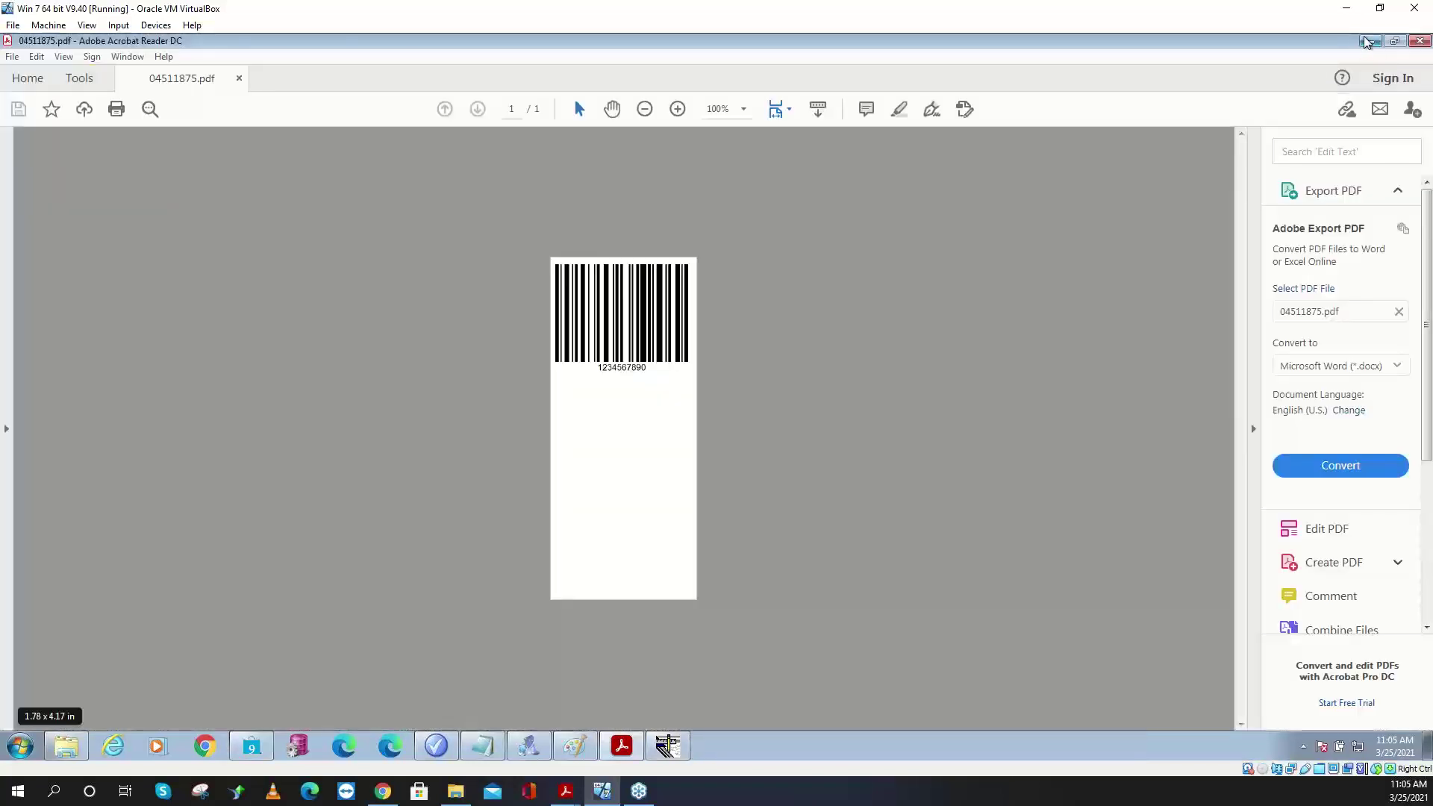
{"action": "left_click", "coordinate": [1367, 41]}
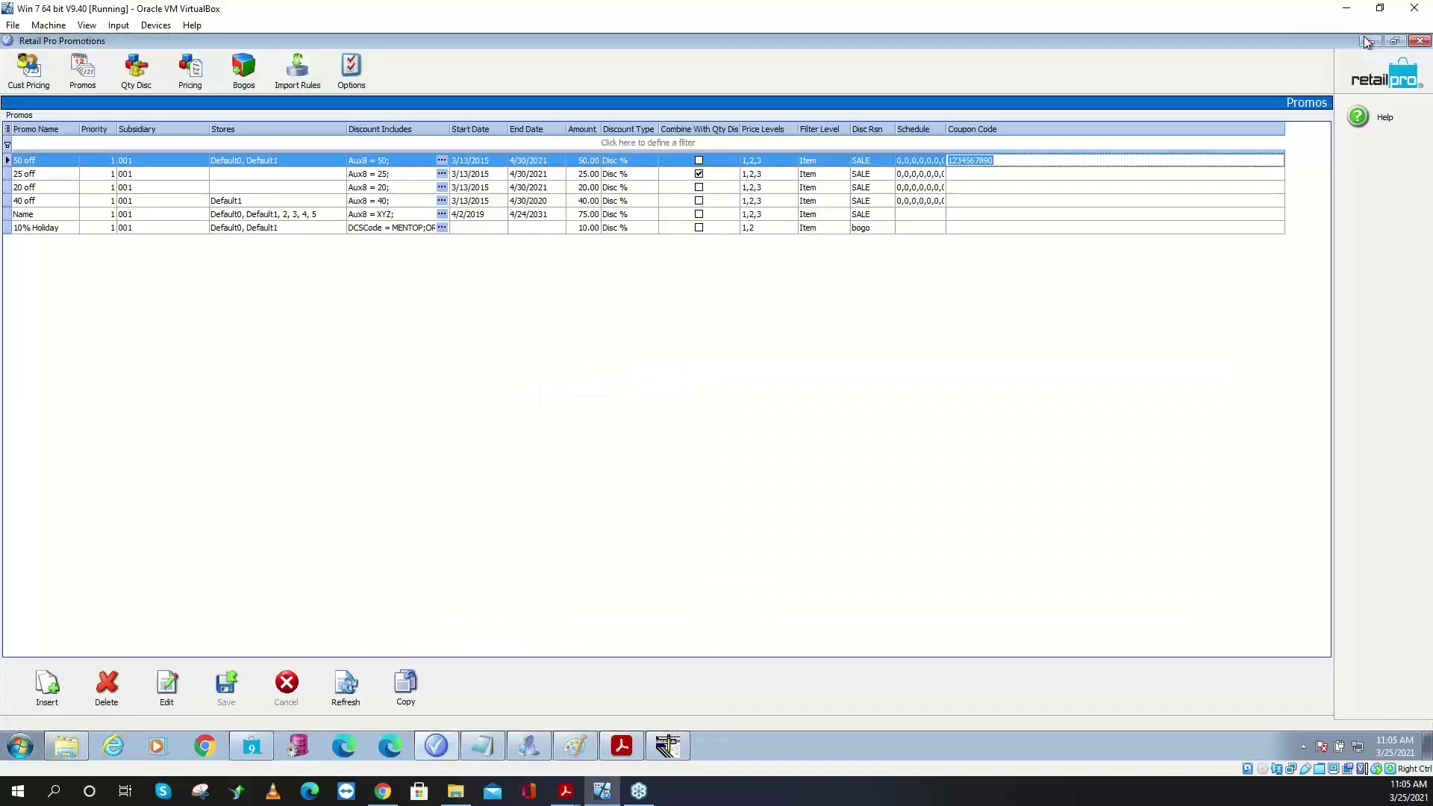
{"action": "left_click", "coordinate": [1368, 42]}
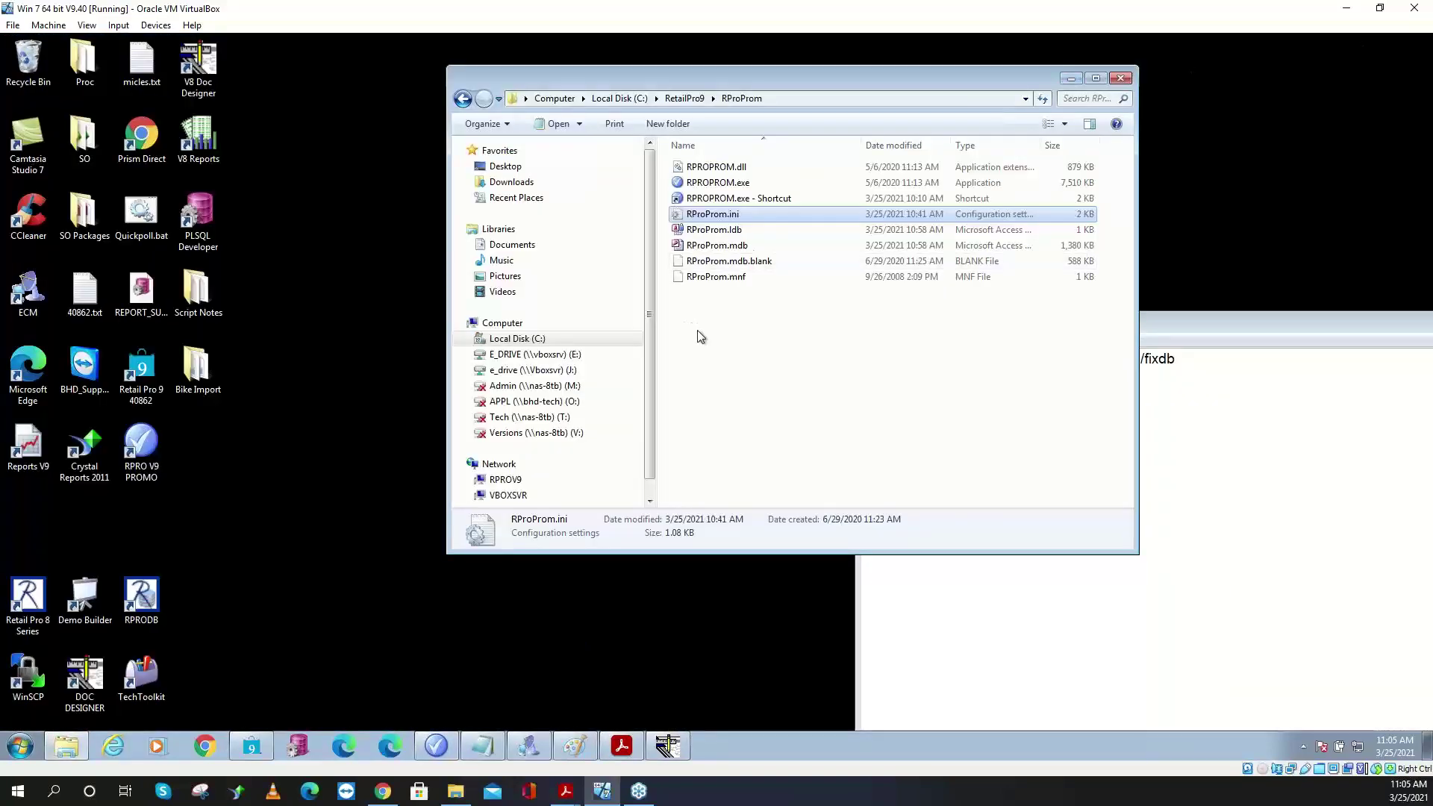
- Browse E_DRIVE's Client folder, checking Eagle Eye\EEO v9 reports before returning
{"action": "left_click", "coordinate": [547, 101]}
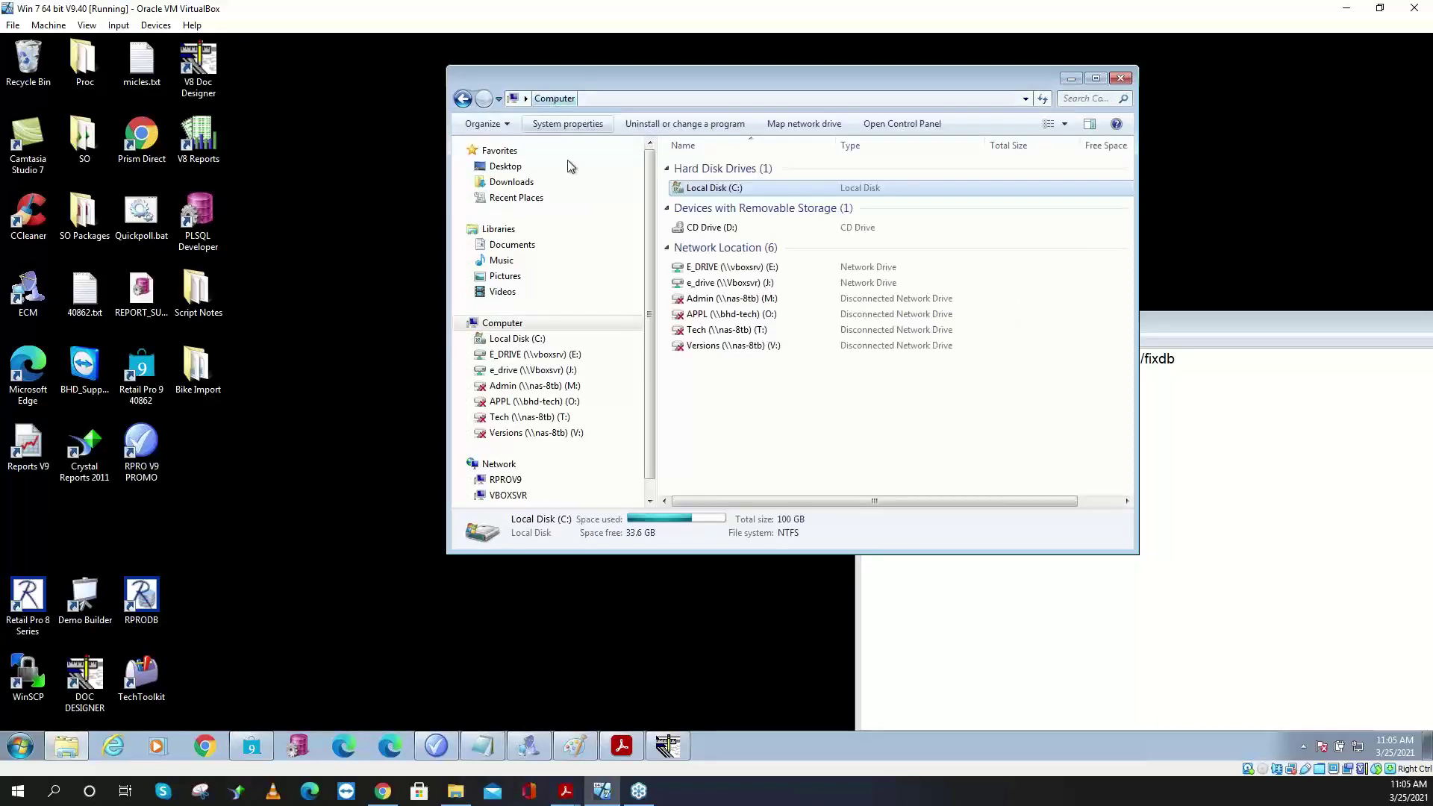
{"action": "left_click", "coordinate": [579, 356]}
{"action": "left_click", "coordinate": [706, 387]}
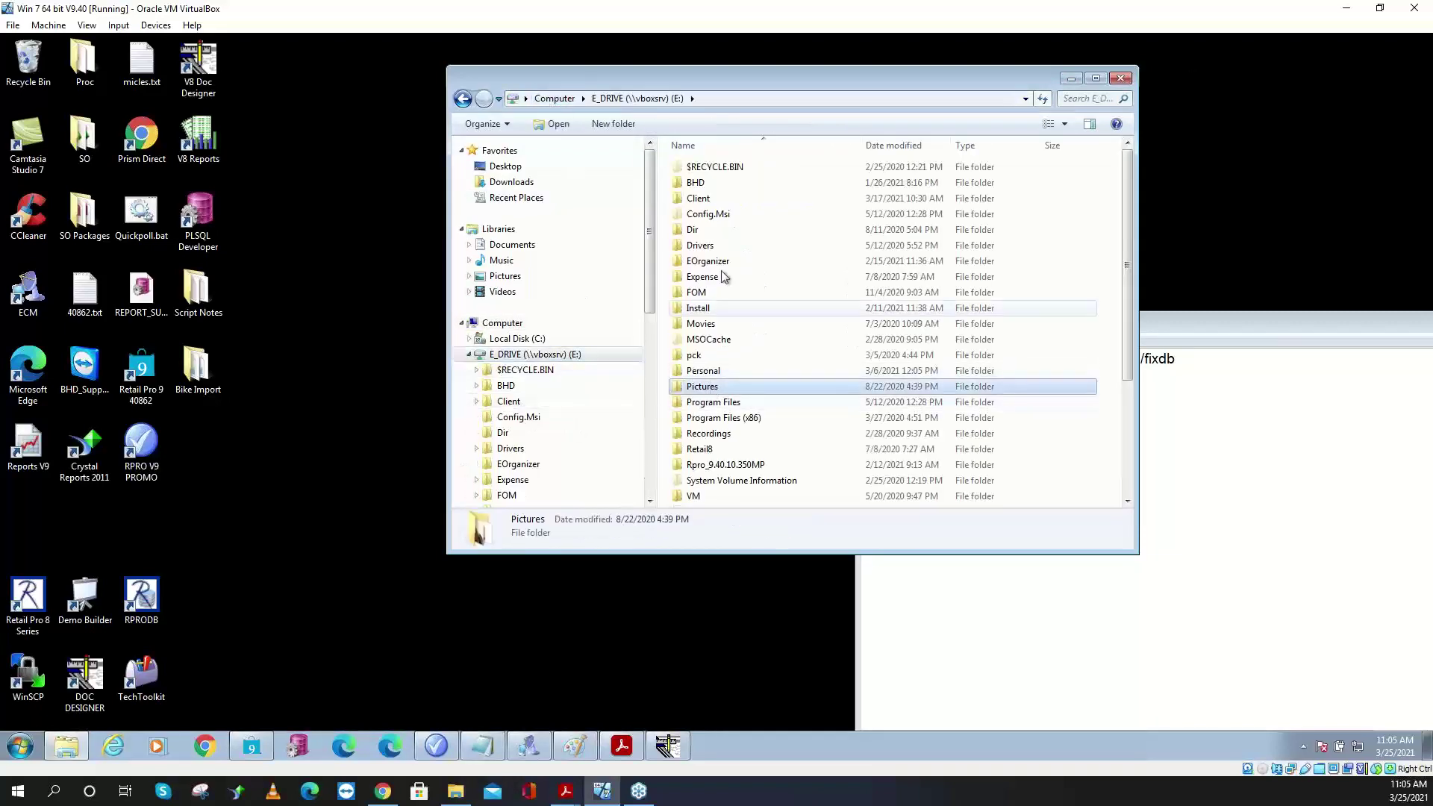
{"action": "double_click", "coordinate": [704, 200]}
{"action": "left_click", "coordinate": [718, 294]}
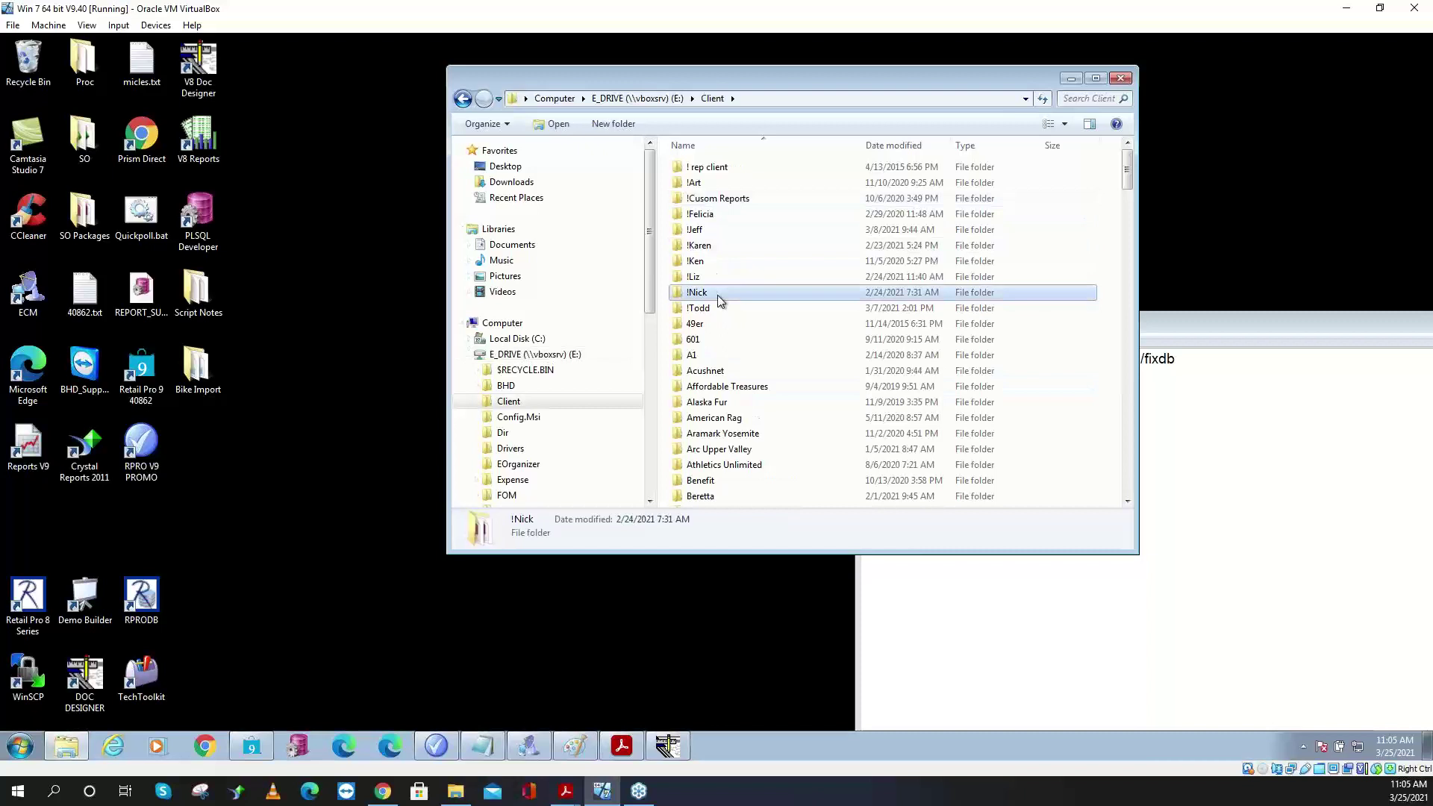
{"action": "key", "text": "e"}
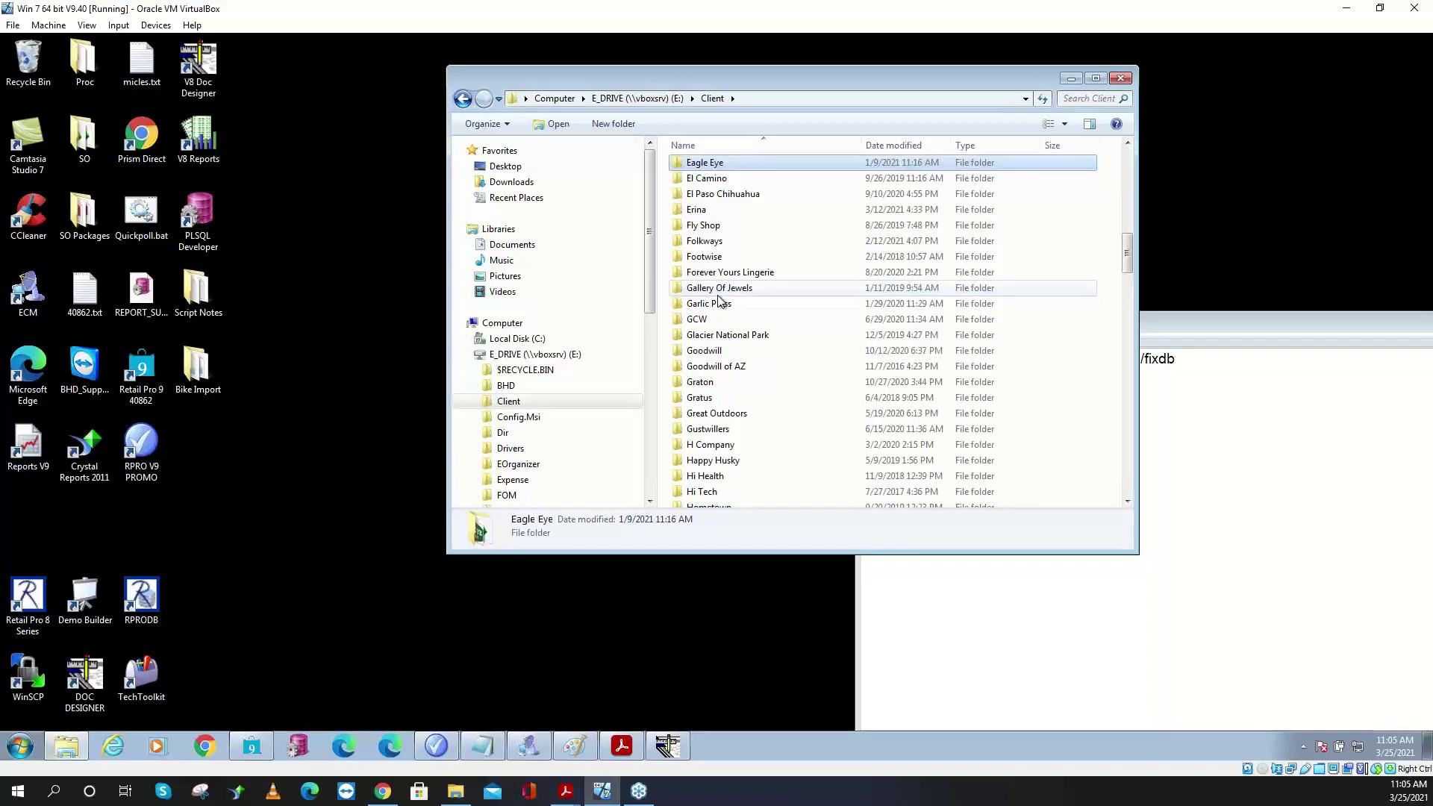
{"action": "key", "text": "Return"}
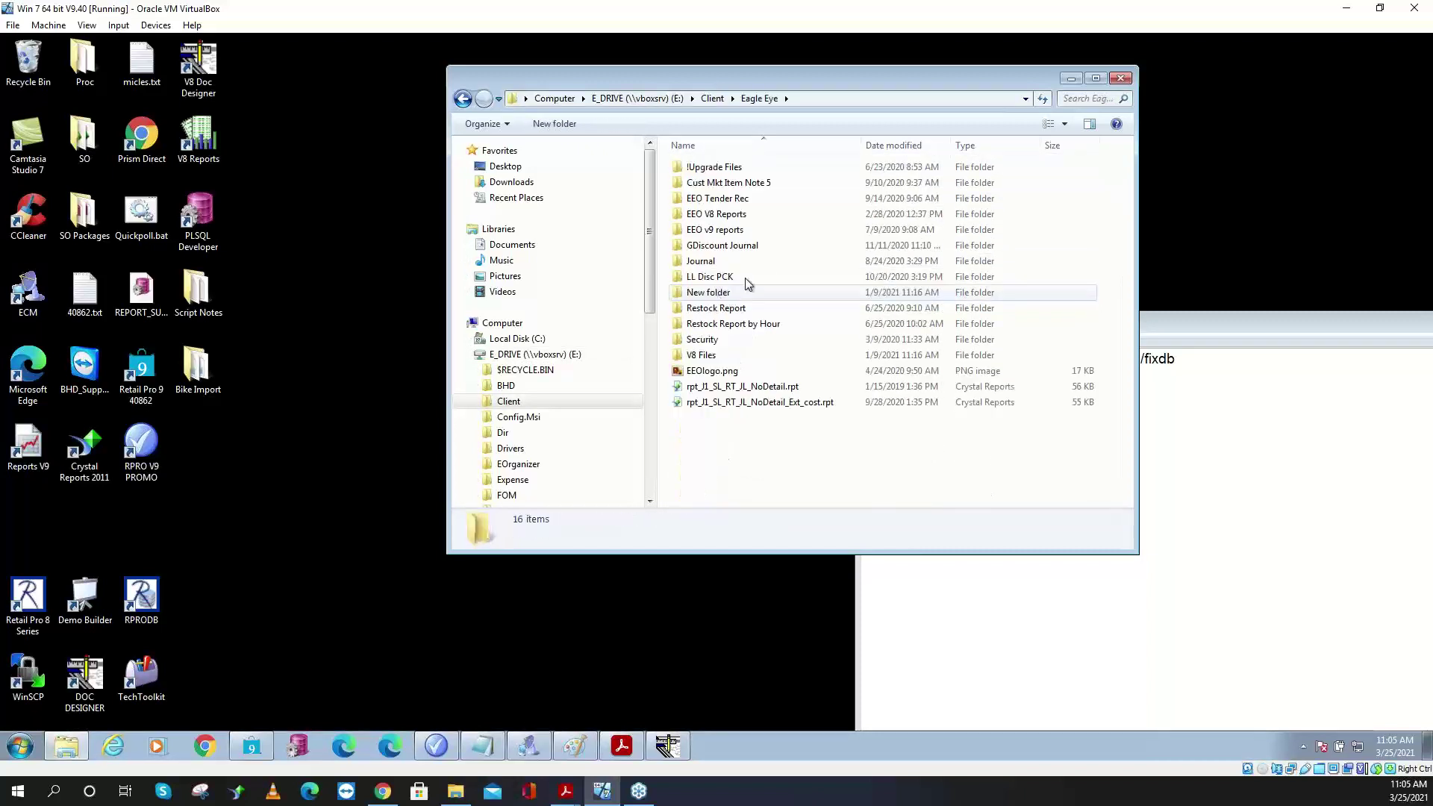
{"action": "double_click", "coordinate": [758, 229]}
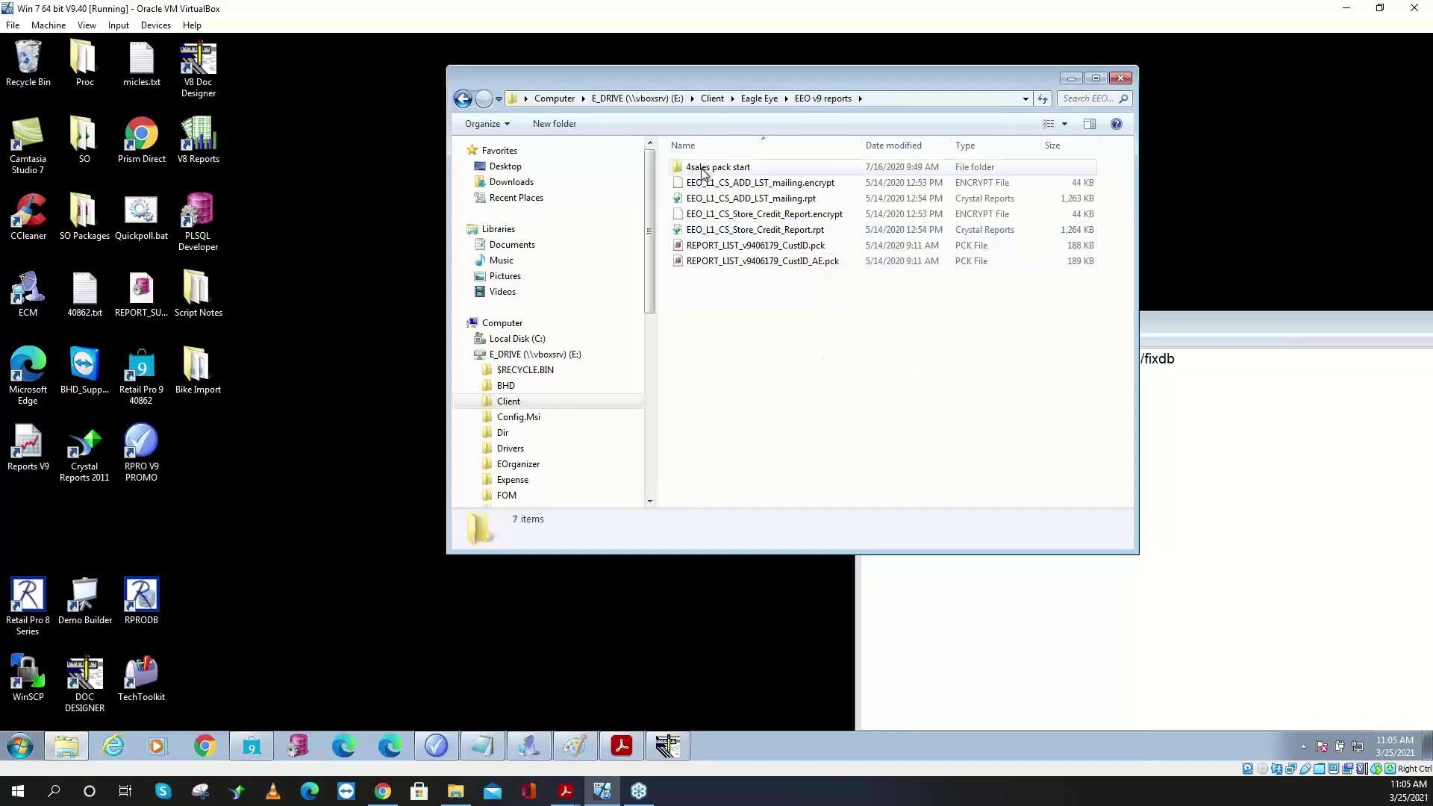
{"action": "left_click", "coordinate": [759, 98]}
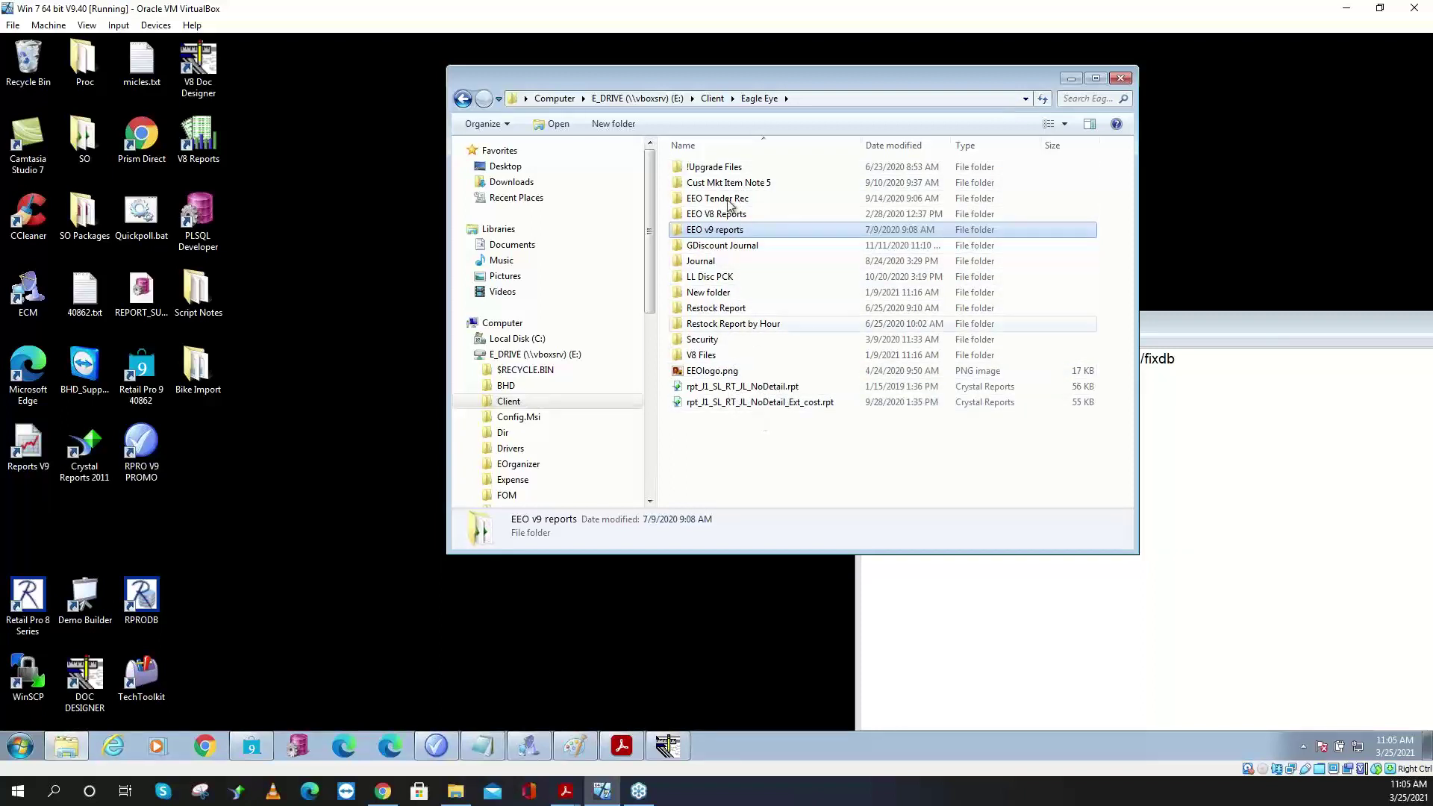
{"action": "left_click", "coordinate": [708, 100]}
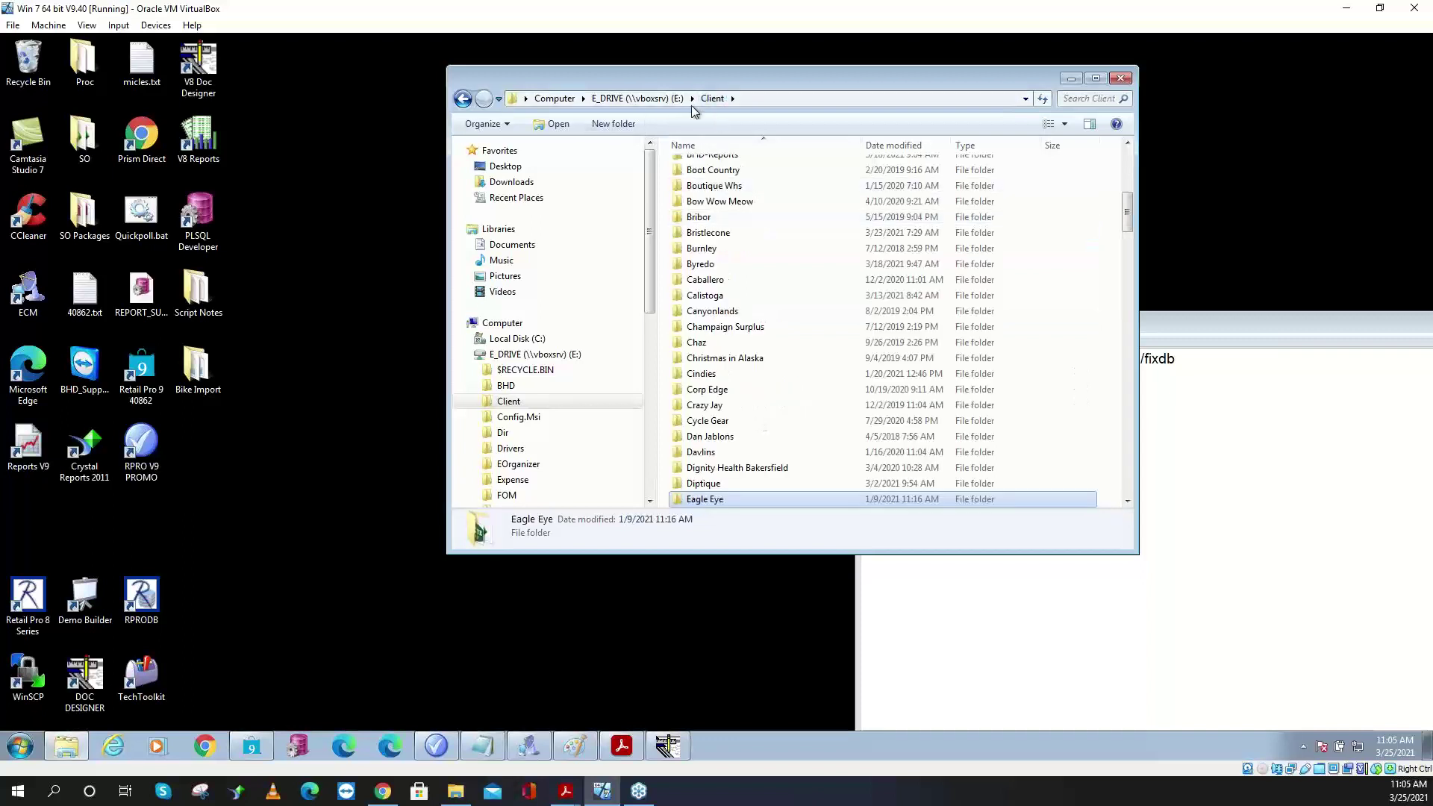
- Open SS_S8_Item_summ_by_str_Promo.rpt from BHD-Reports\Coupon Promo Name
{"action": "left_click", "coordinate": [723, 232]}
{"action": "key", "text": "Home"}
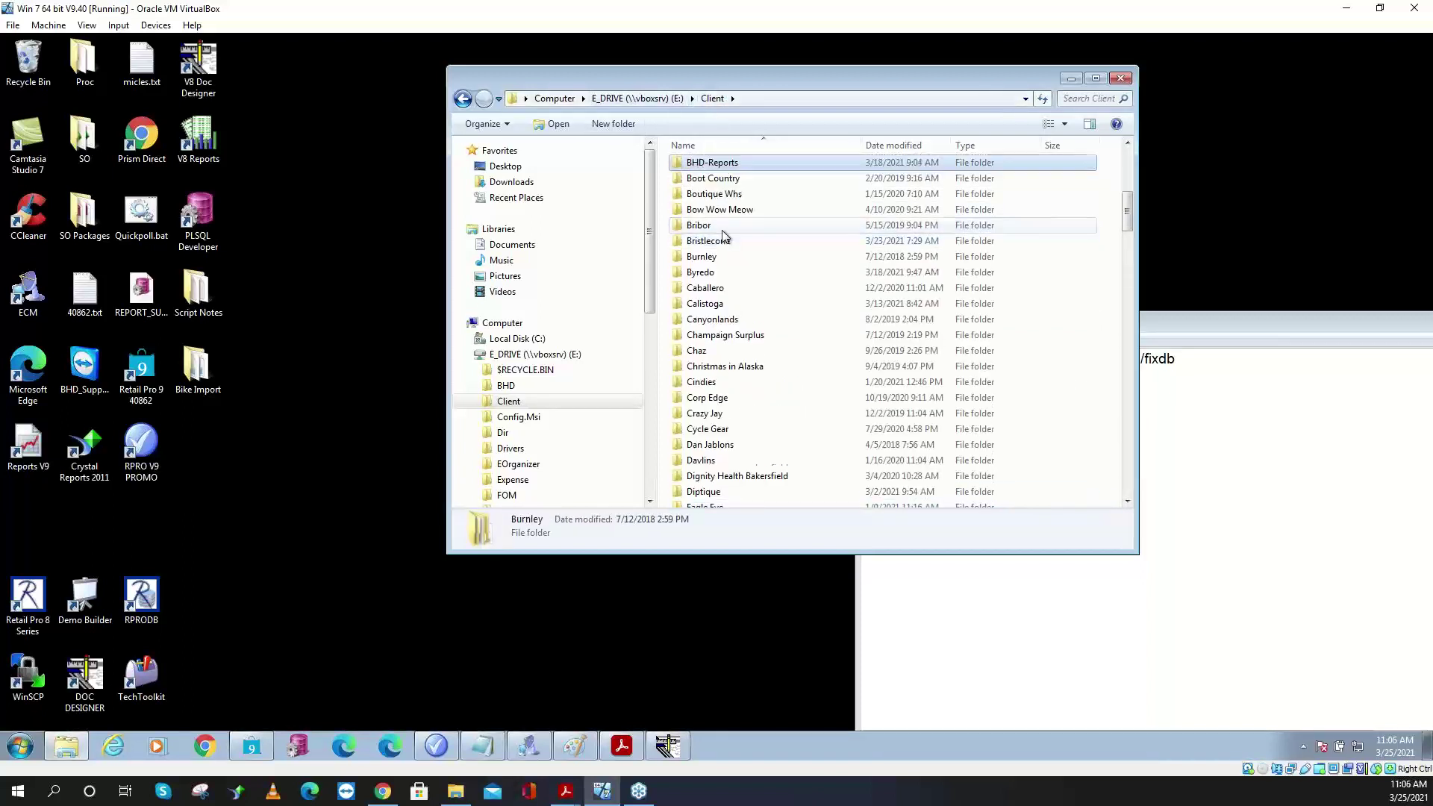
{"action": "double_click", "coordinate": [723, 172]}
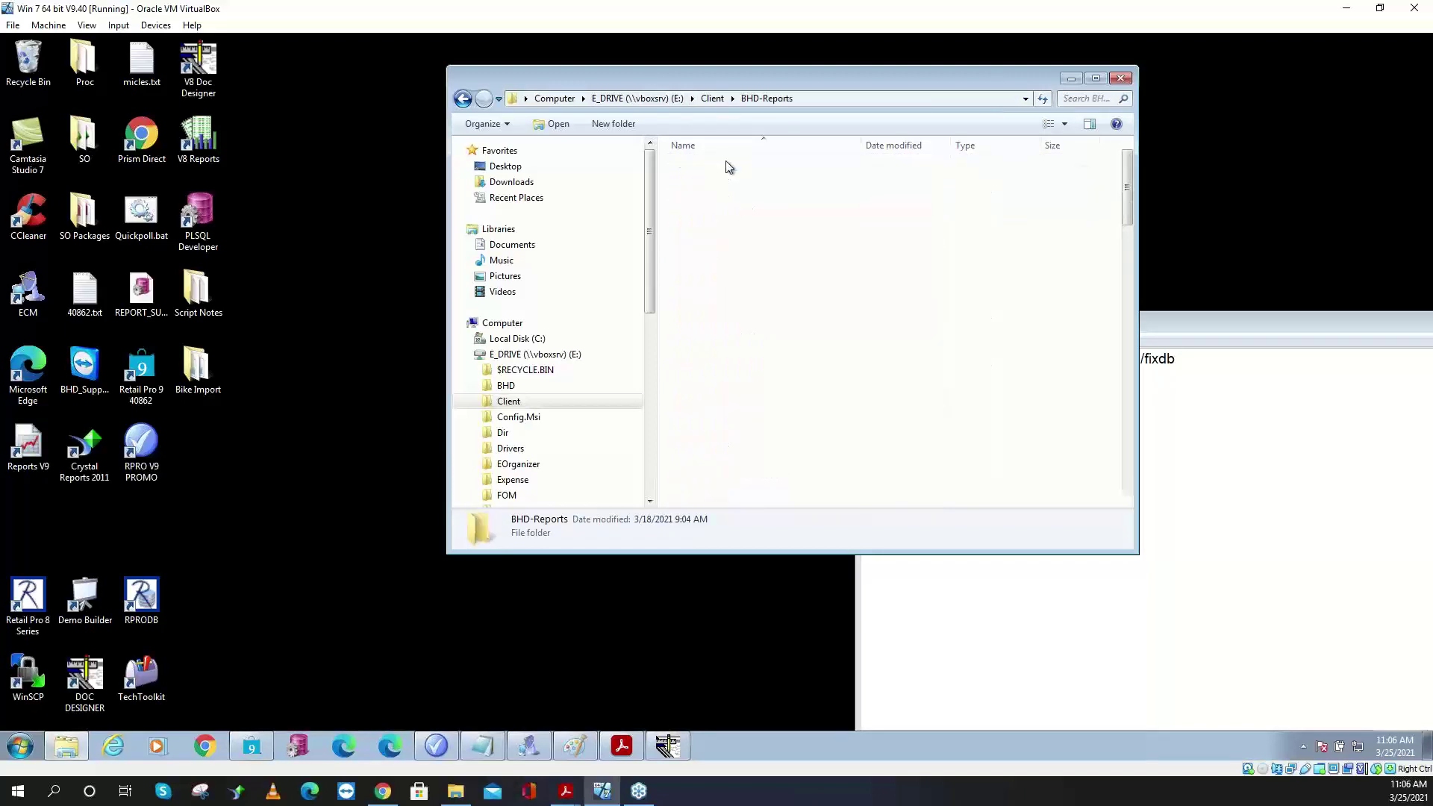
{"action": "key", "text": "b"}
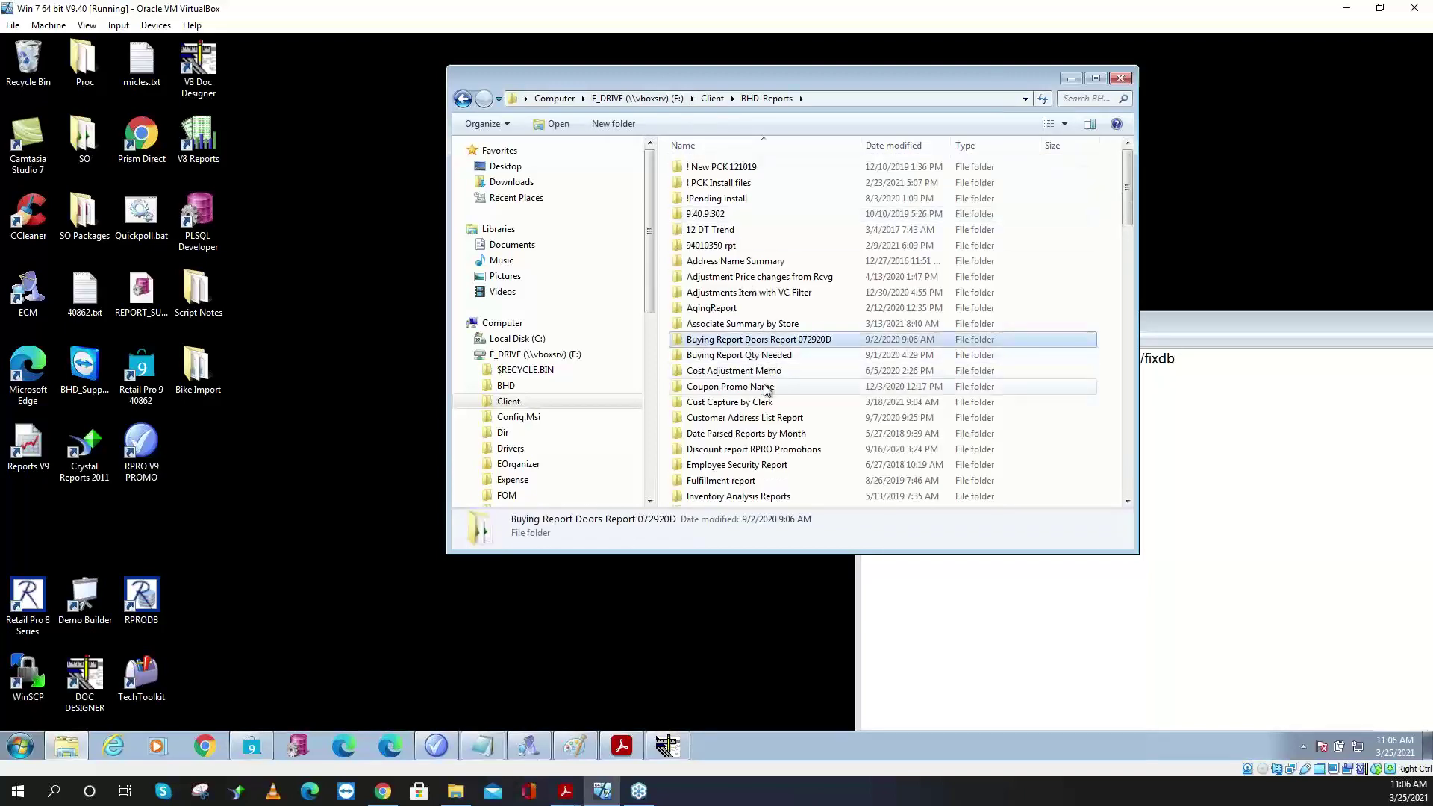
{"action": "double_click", "coordinate": [765, 386]}
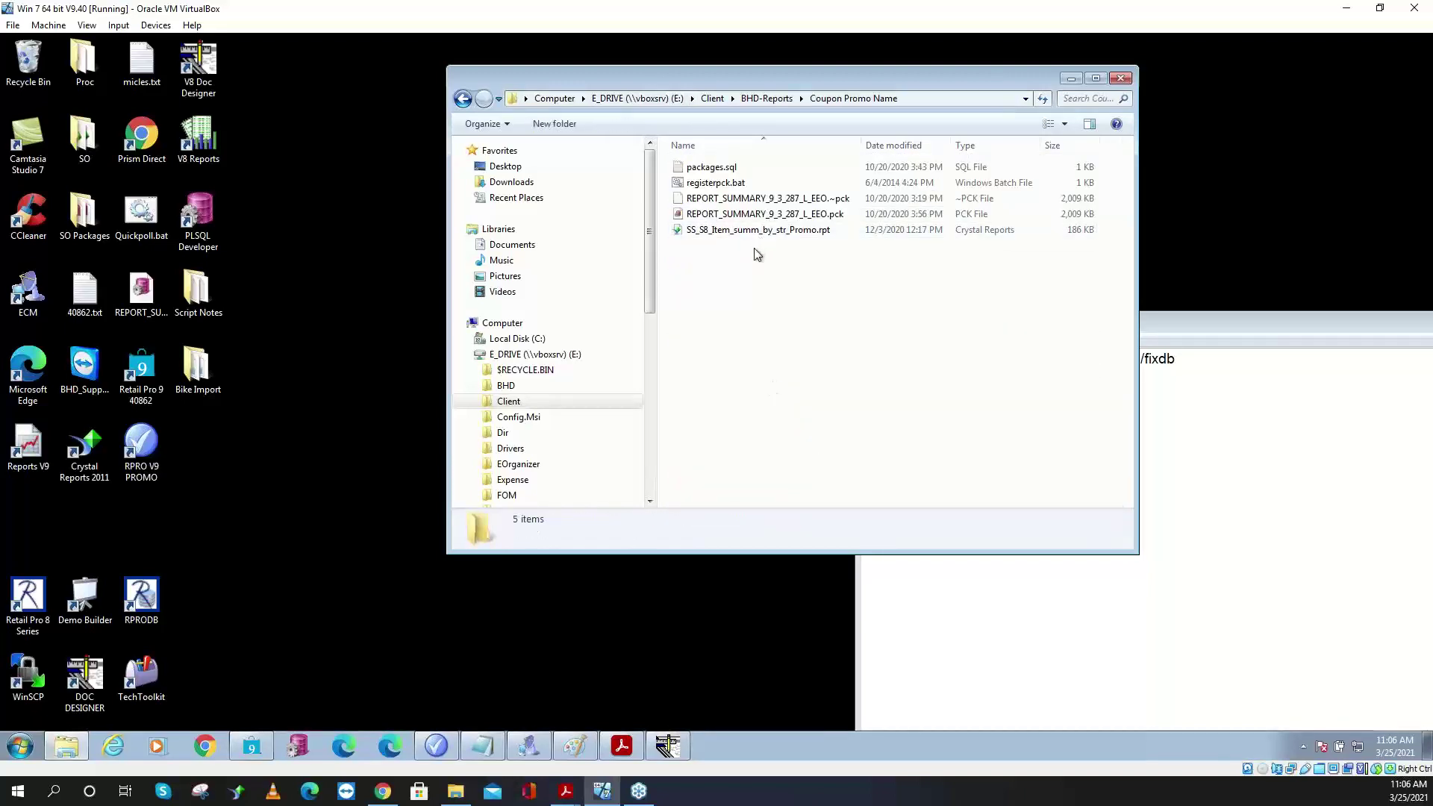
{"action": "left_click", "coordinate": [756, 232]}
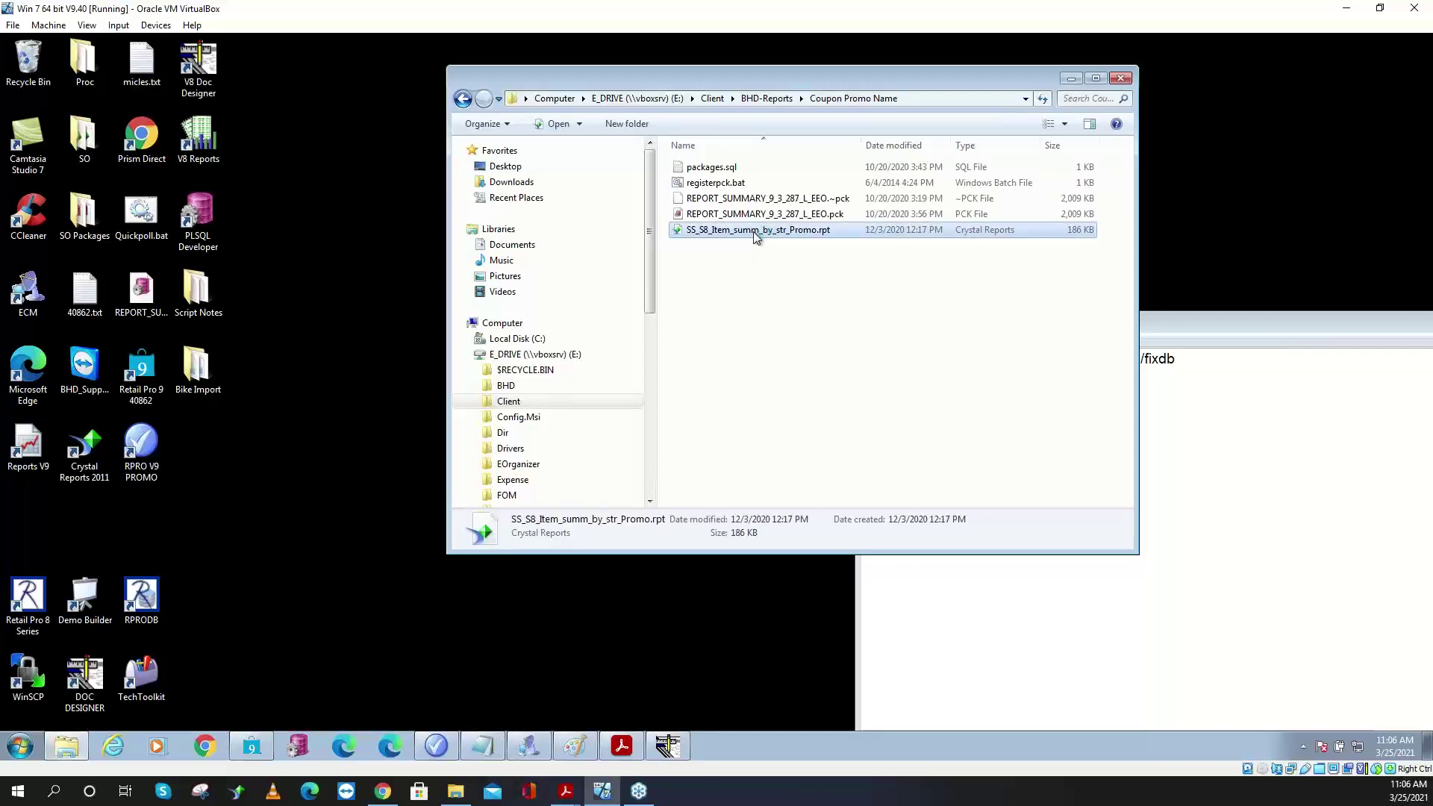
{"action": "double_click", "coordinate": [756, 232]}
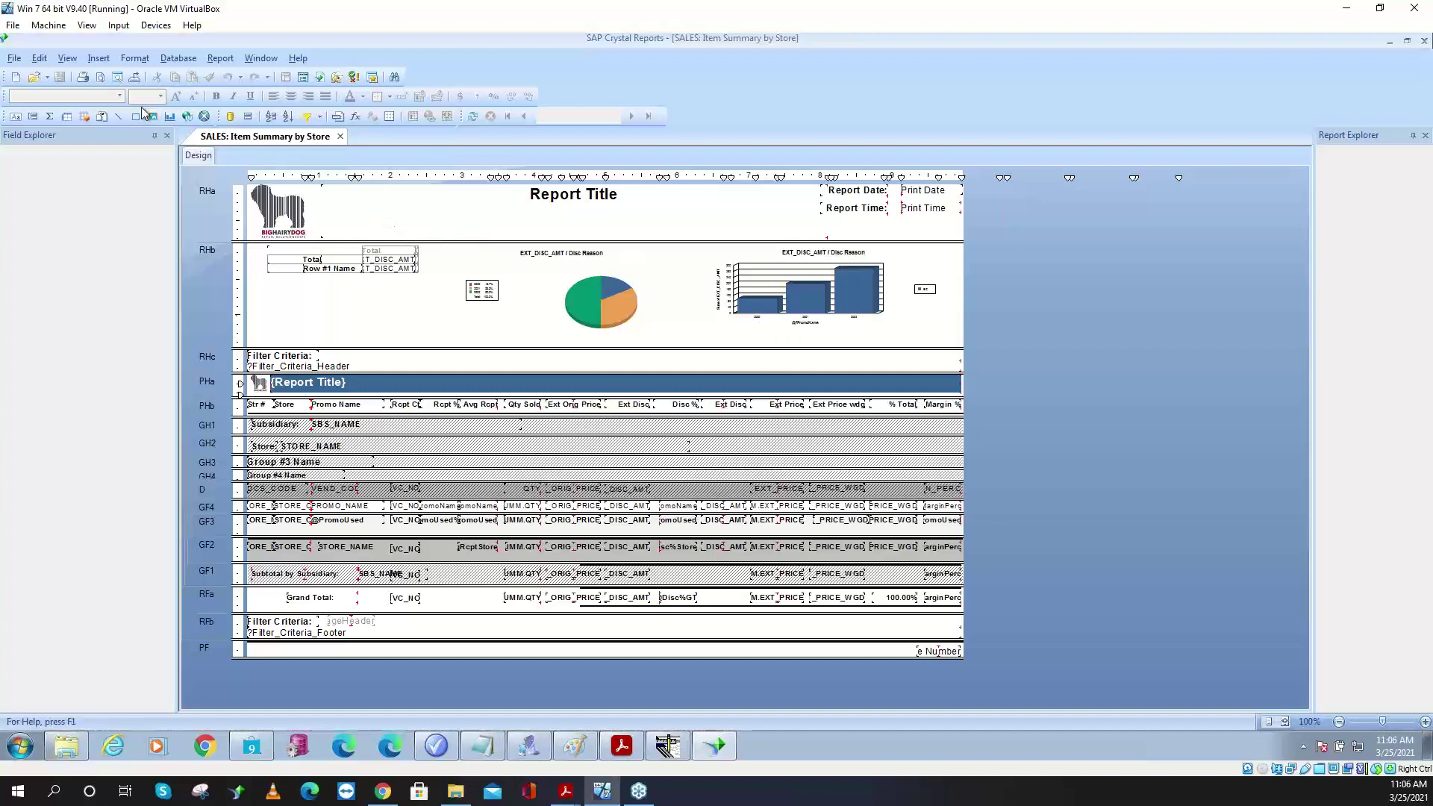
- Run the print preview with V_DISP_EXT_COST set to True and the Oracle password entered
{"action": "left_click", "coordinate": [94, 80]}
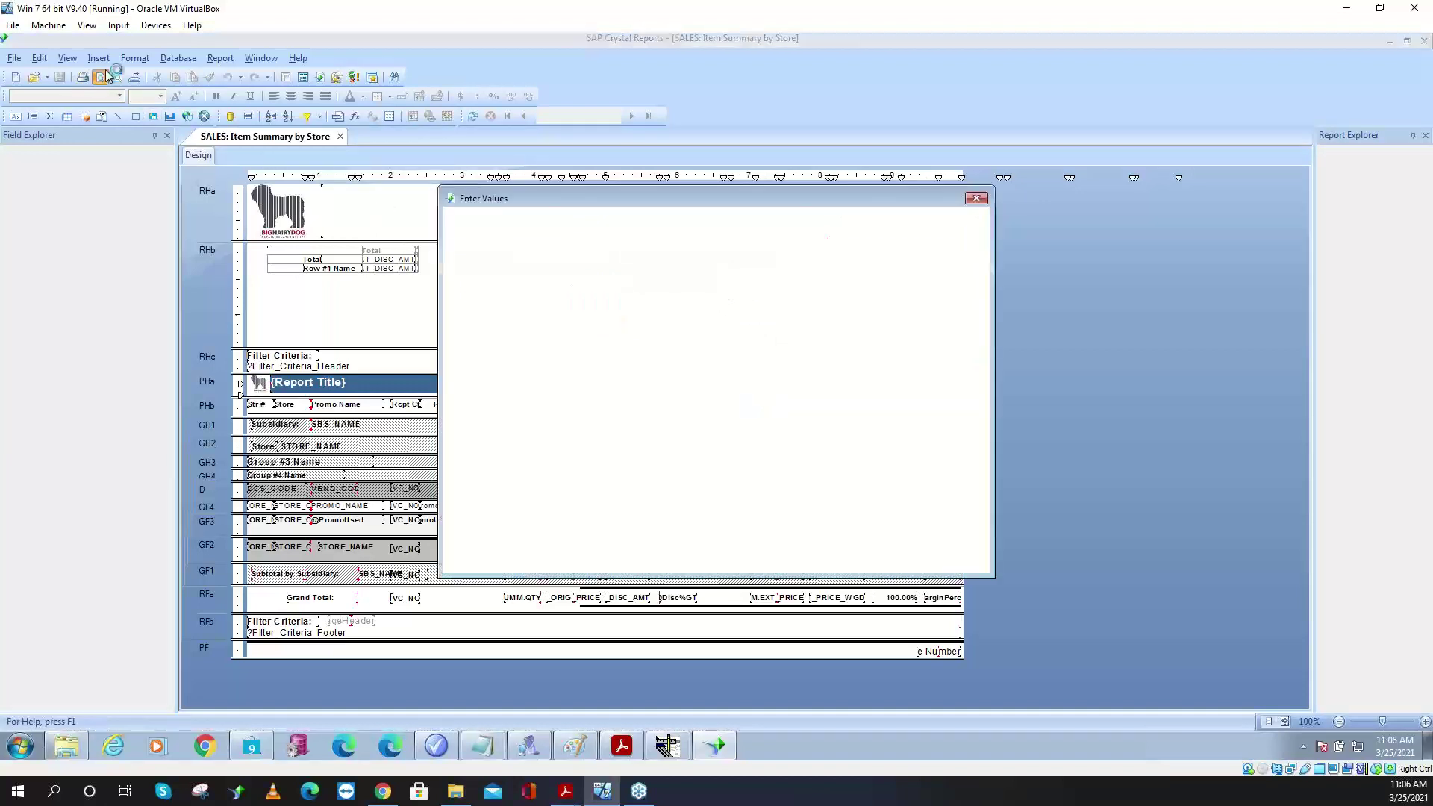
{"action": "left_click", "coordinate": [637, 259]}
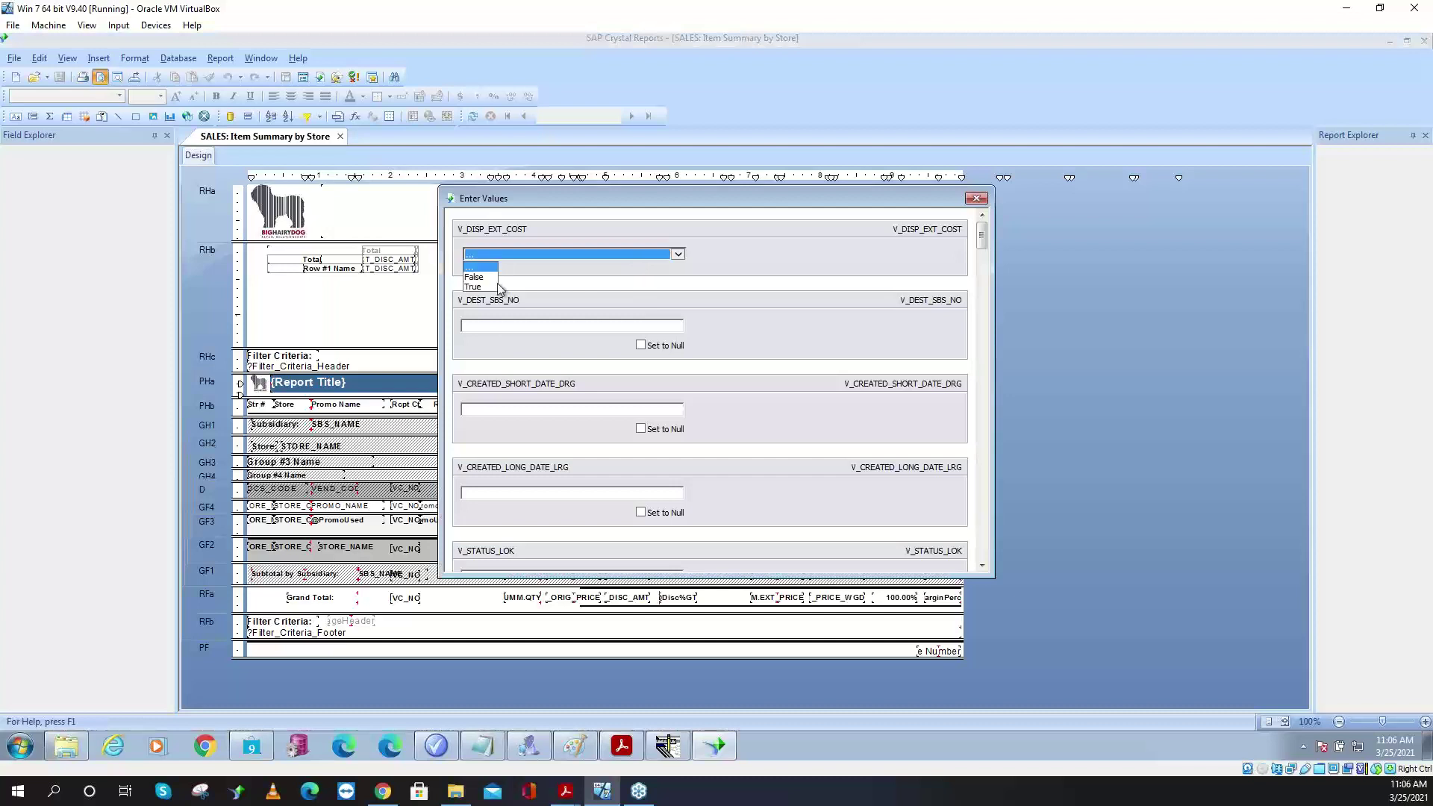
{"action": "left_click", "coordinate": [472, 292]}
{"action": "left_click", "coordinate": [488, 326]}
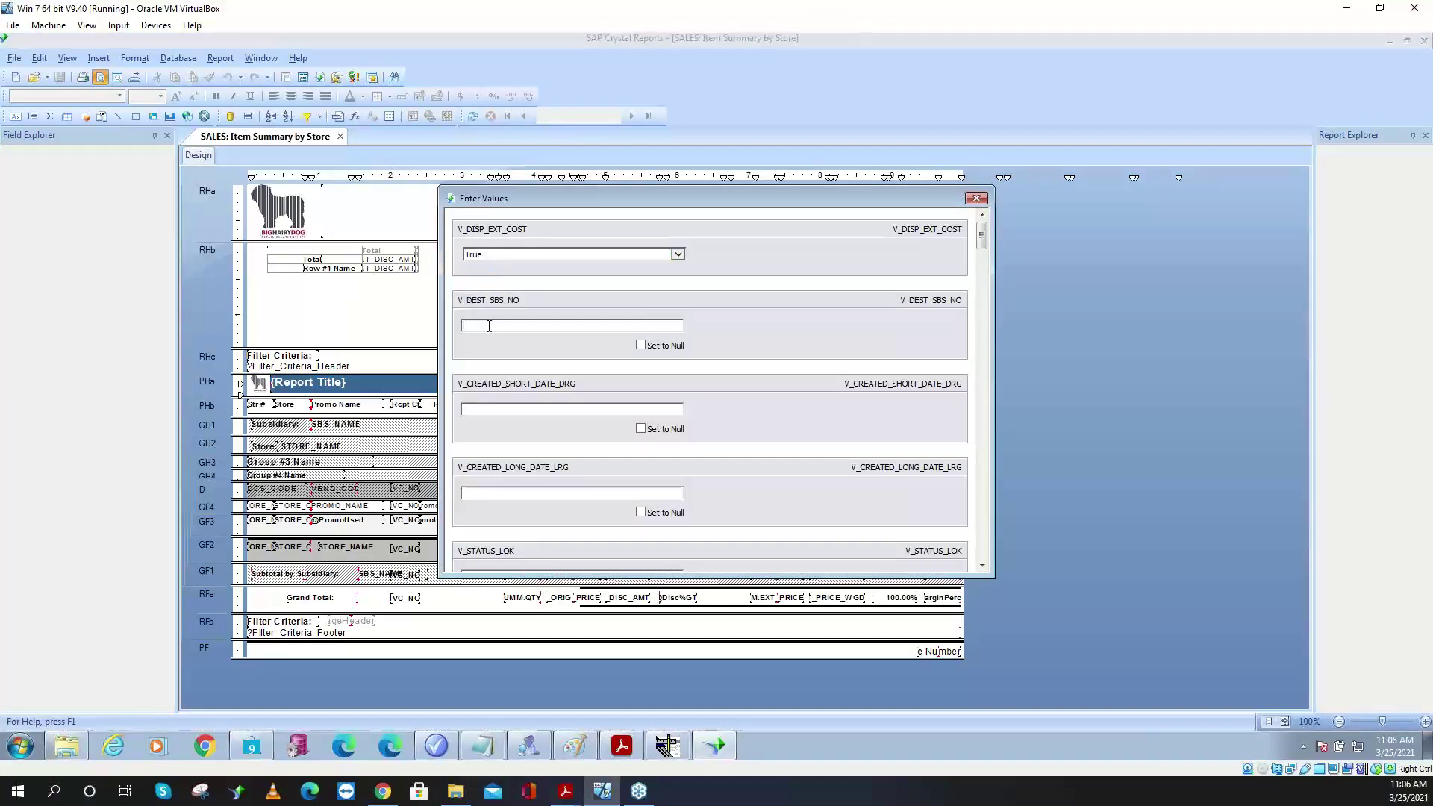
{"action": "key", "text": "Return"}
{"action": "key", "text": "Return"}
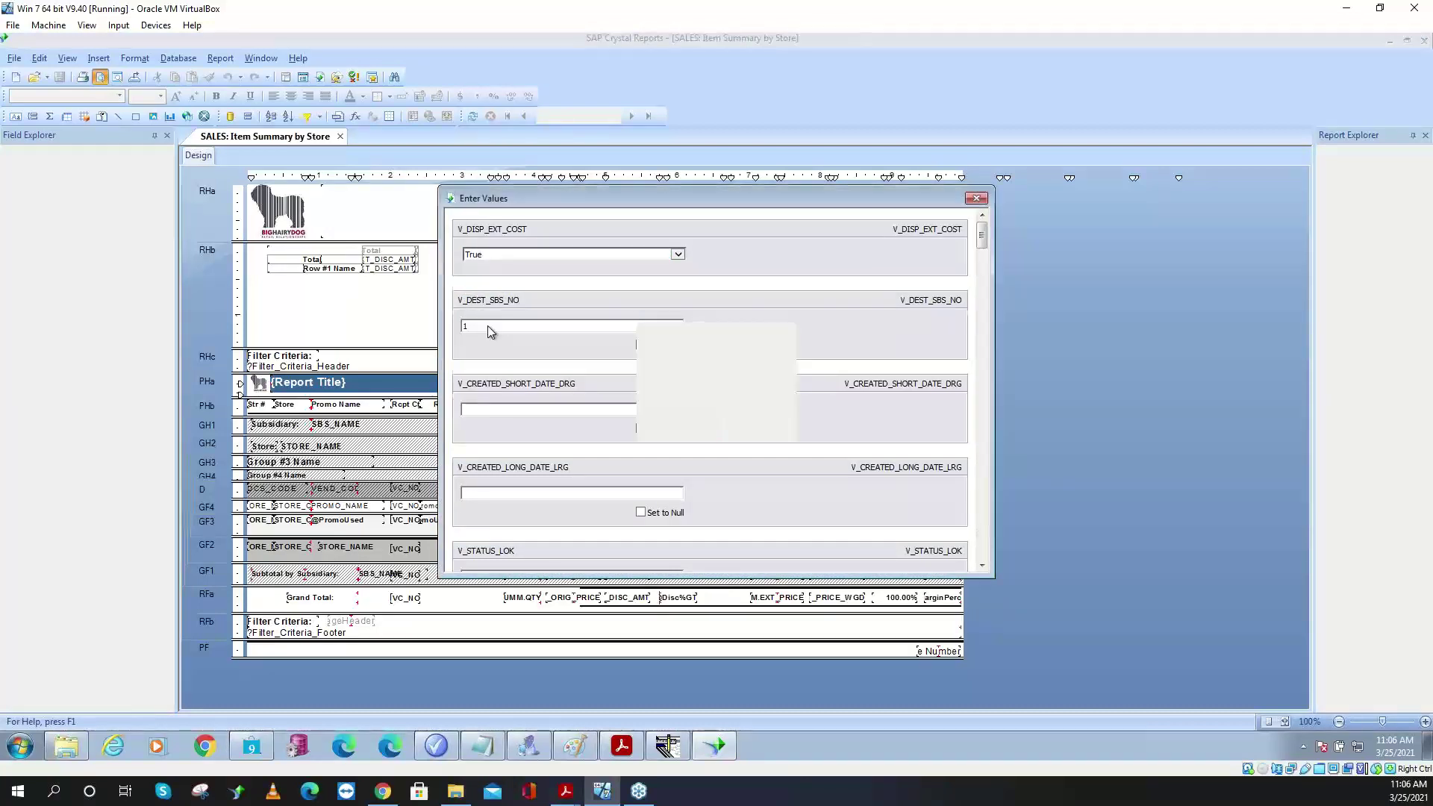
{"action": "key", "text": "Return"}
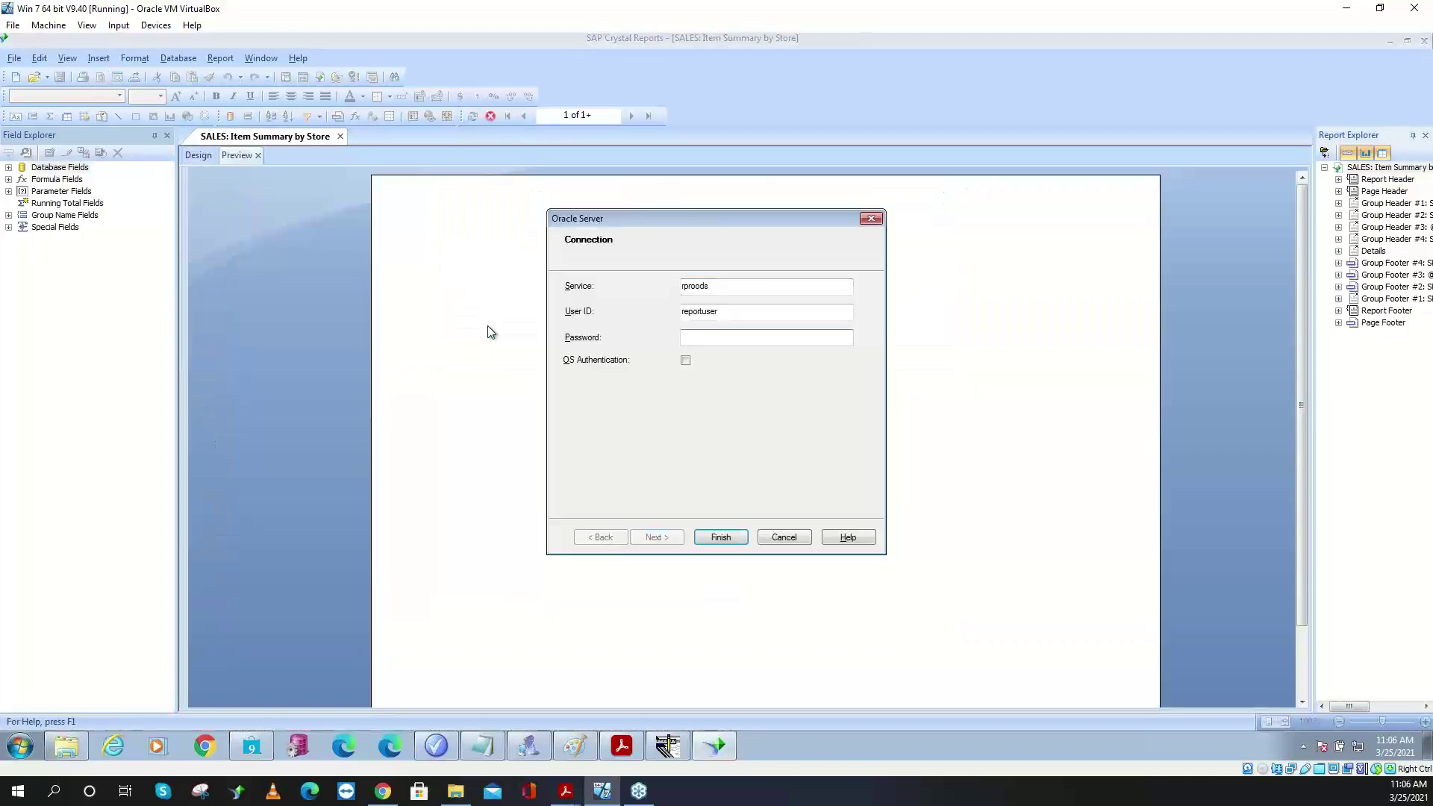
{"action": "type", "text": "xxxxxx"}
{"action": "key", "text": "Return"}
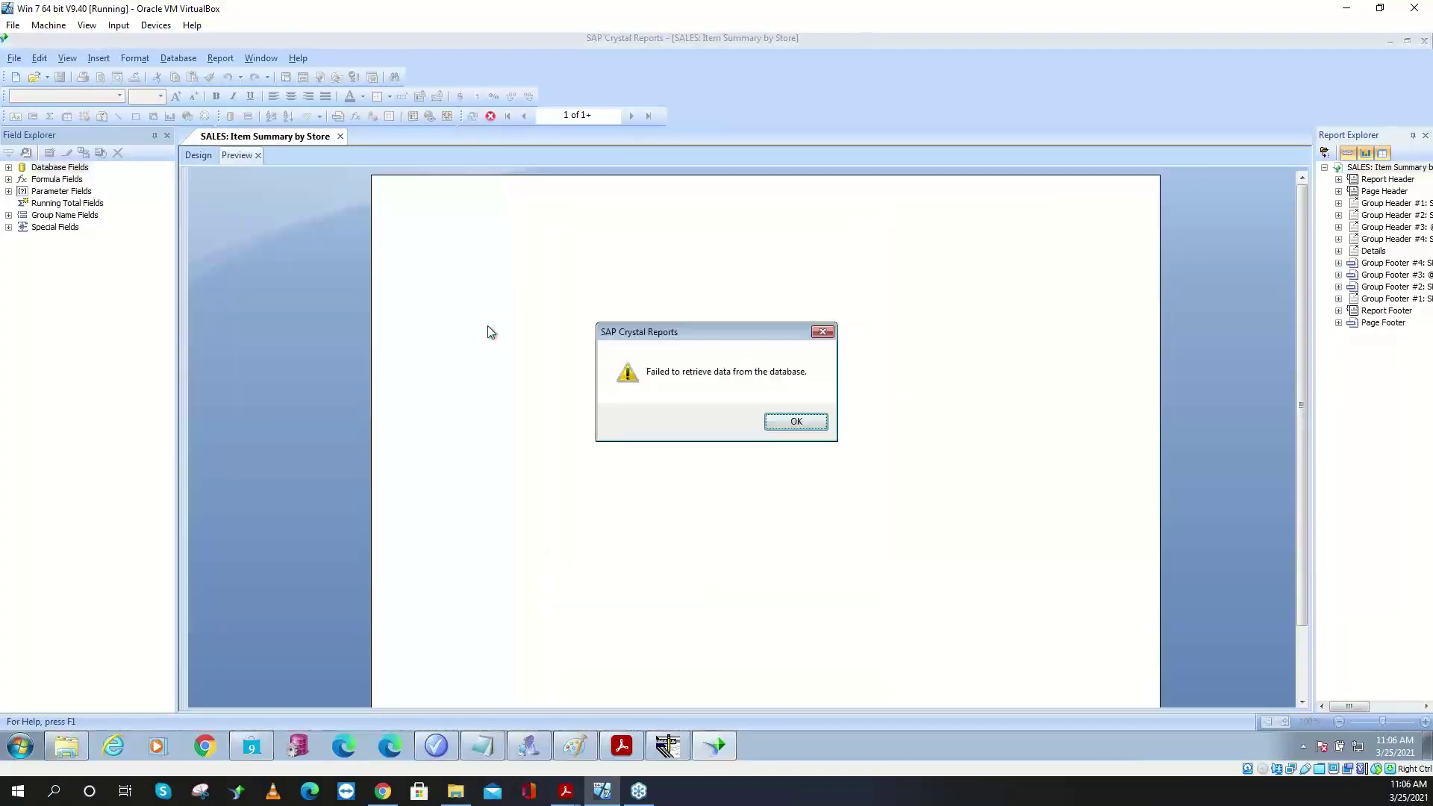
- Dismiss the three database error messages and close the blank preview
{"action": "left_click", "coordinate": [813, 424]}
{"action": "left_click", "coordinate": [846, 446]}
{"action": "left_click", "coordinate": [847, 433]}
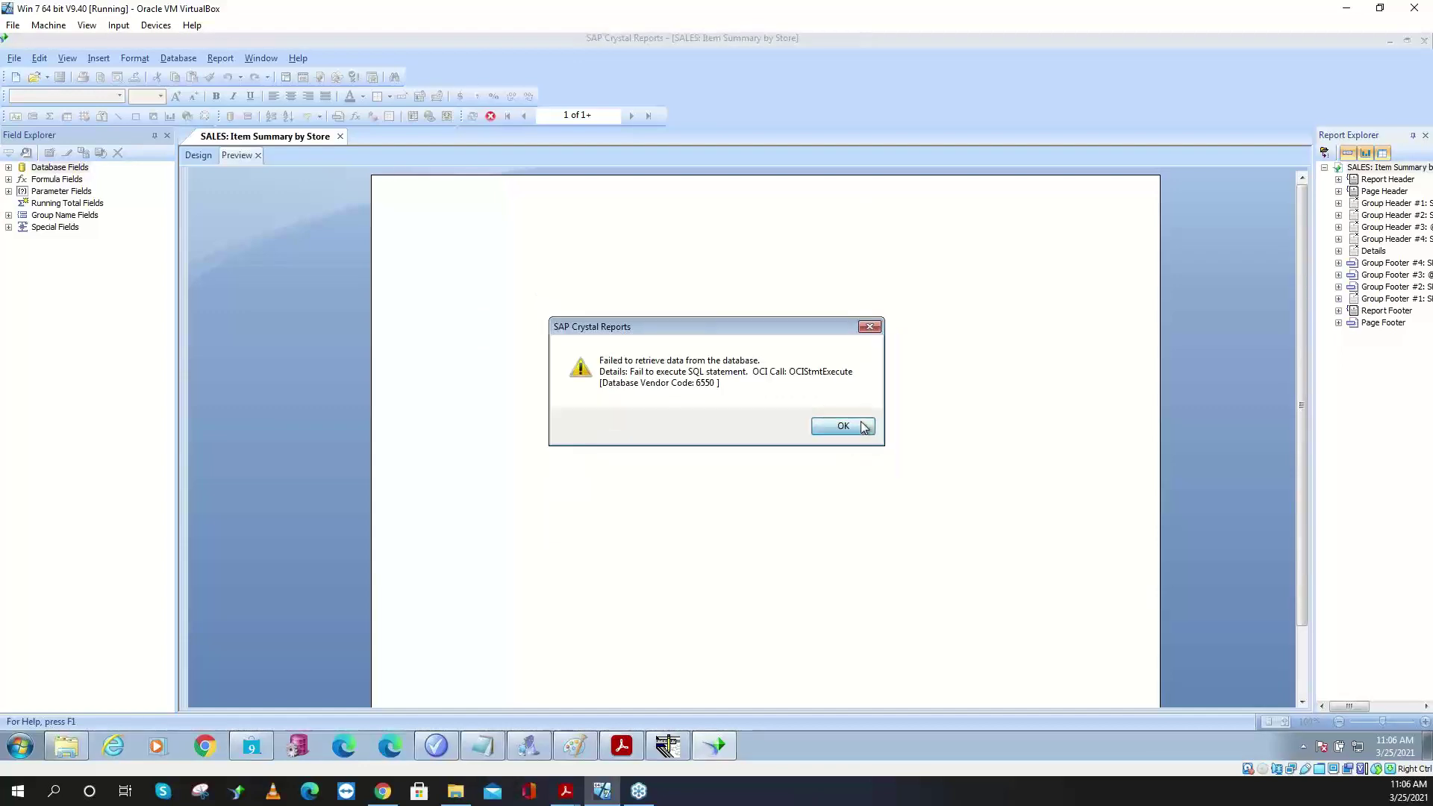
{"action": "left_click", "coordinate": [258, 155]}
- Show the SQL query with V_DISP_EXT_COST True, confirming it calls SP_S8_ITEM_SUMM
{"action": "left_click", "coordinate": [178, 58]}
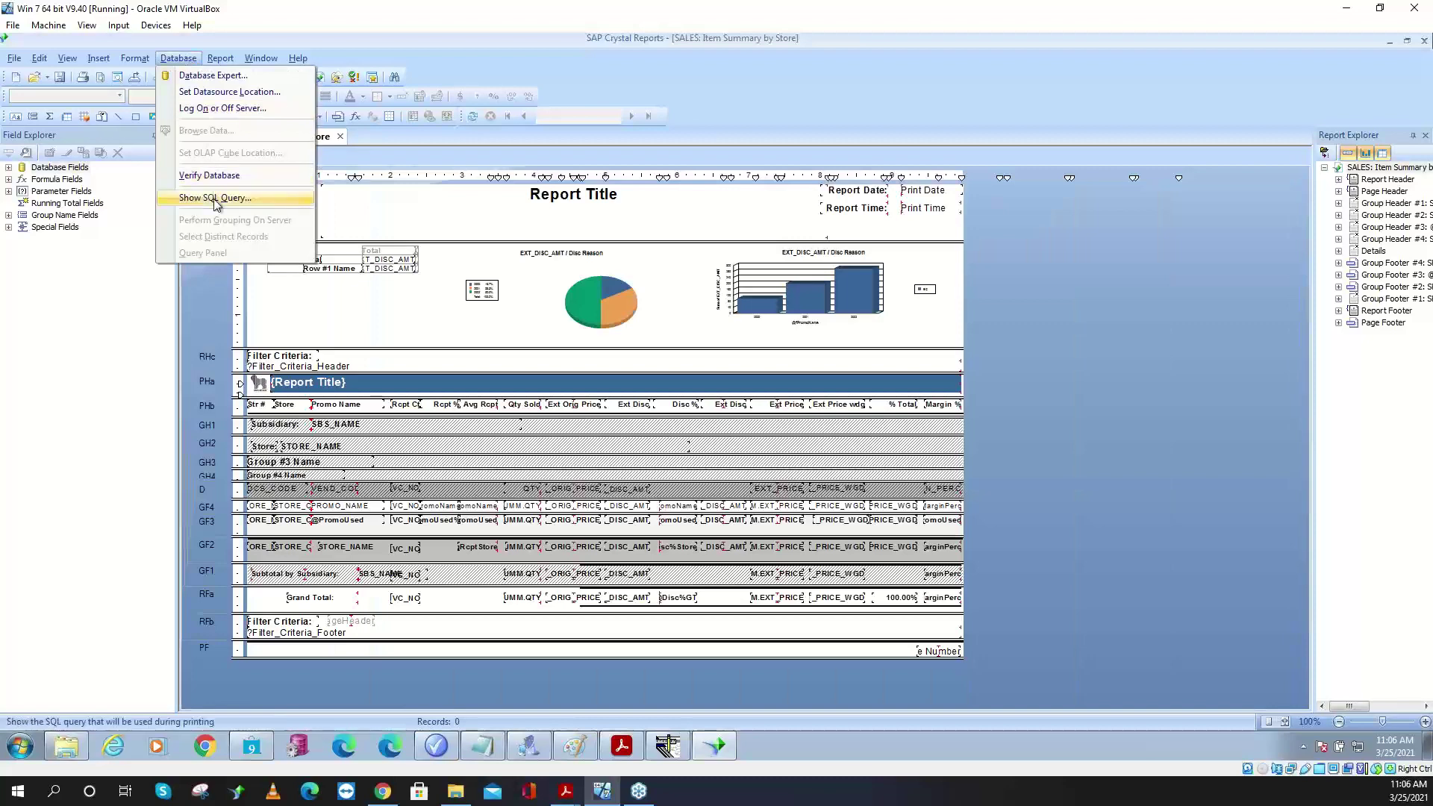
{"action": "left_click", "coordinate": [209, 174]}
{"action": "left_click", "coordinate": [522, 254]}
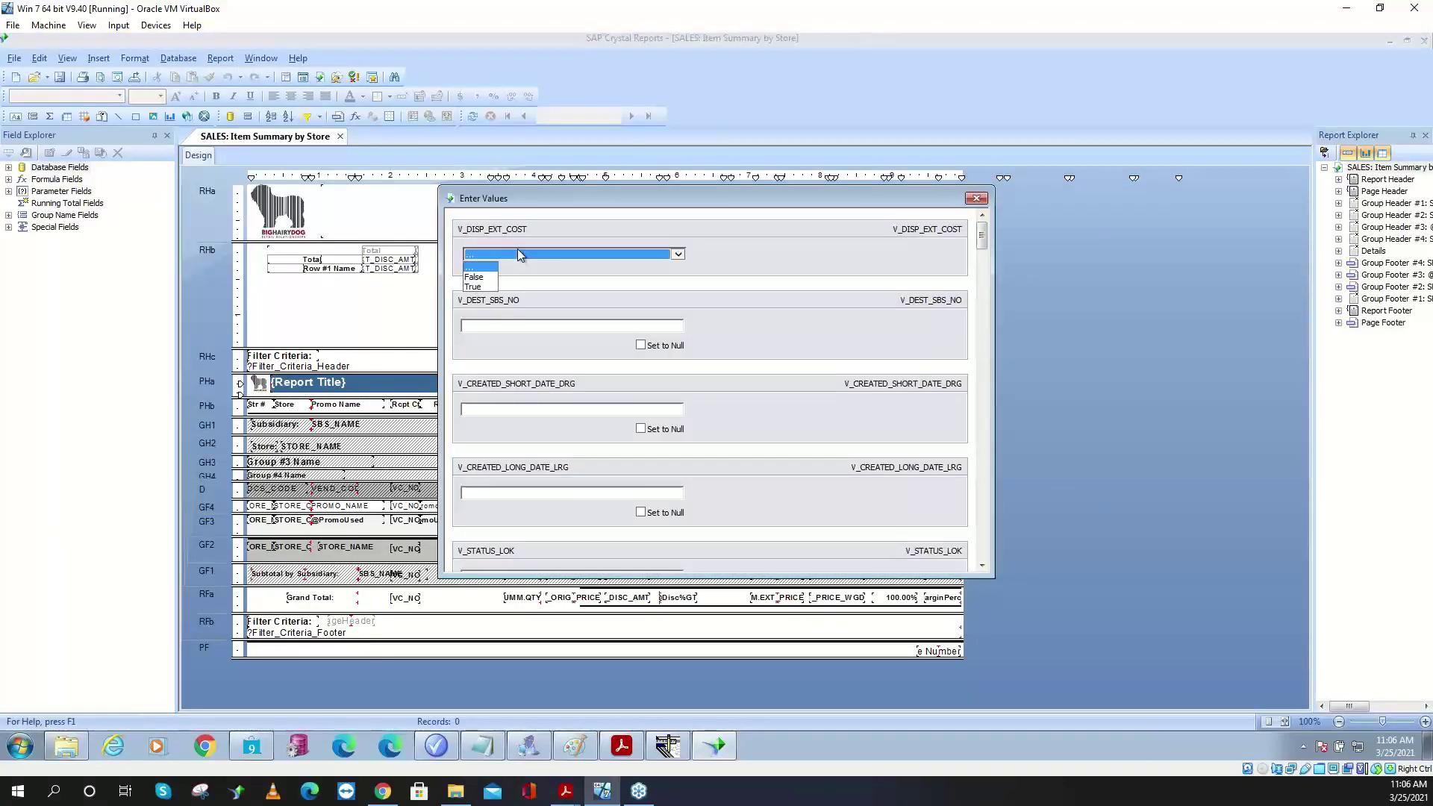
{"action": "left_click", "coordinate": [494, 267]}
{"action": "left_click", "coordinate": [487, 326]}
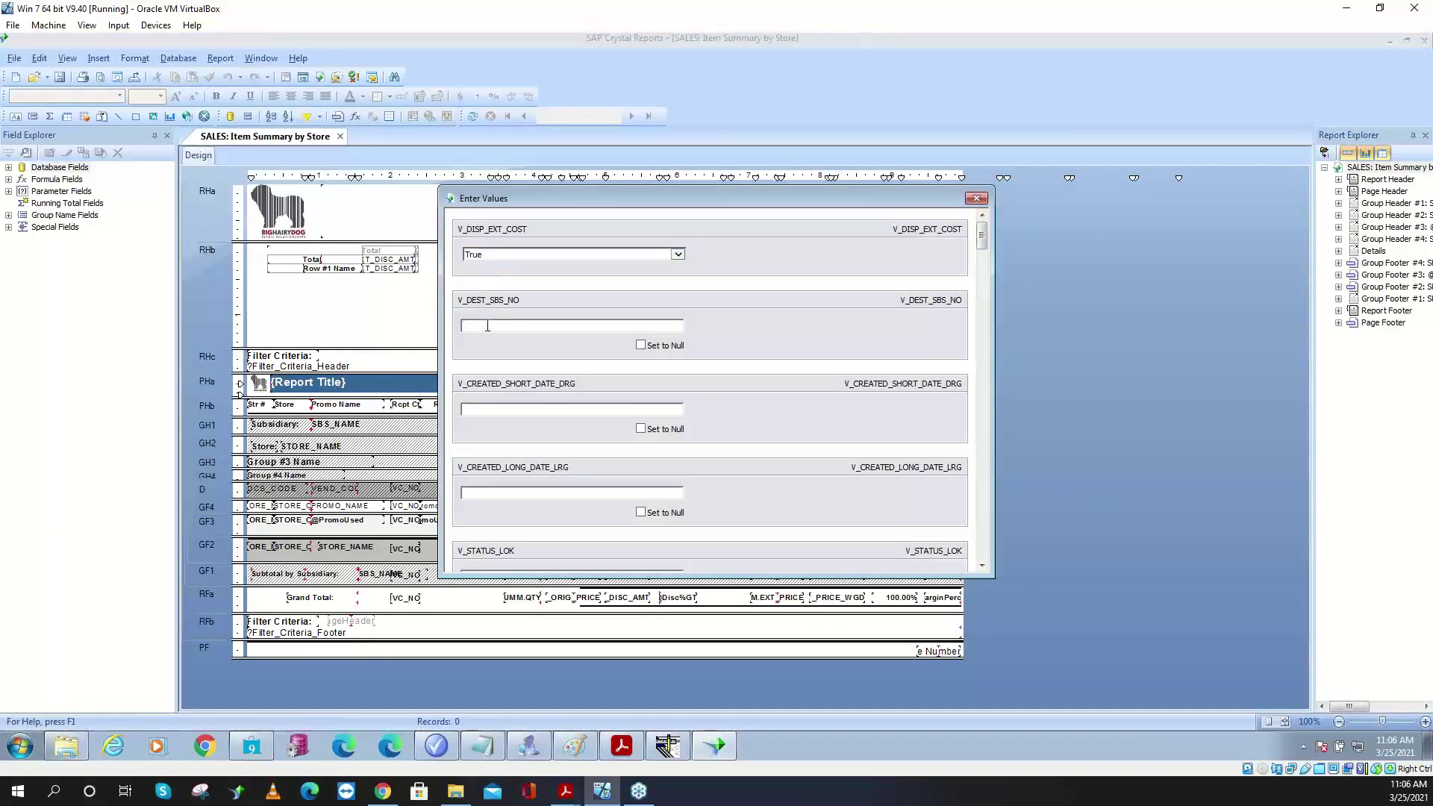
{"action": "scroll", "coordinate": [488, 326], "scroll_direction": "down", "scroll_amount": 5}
{"action": "key", "text": "Return"}
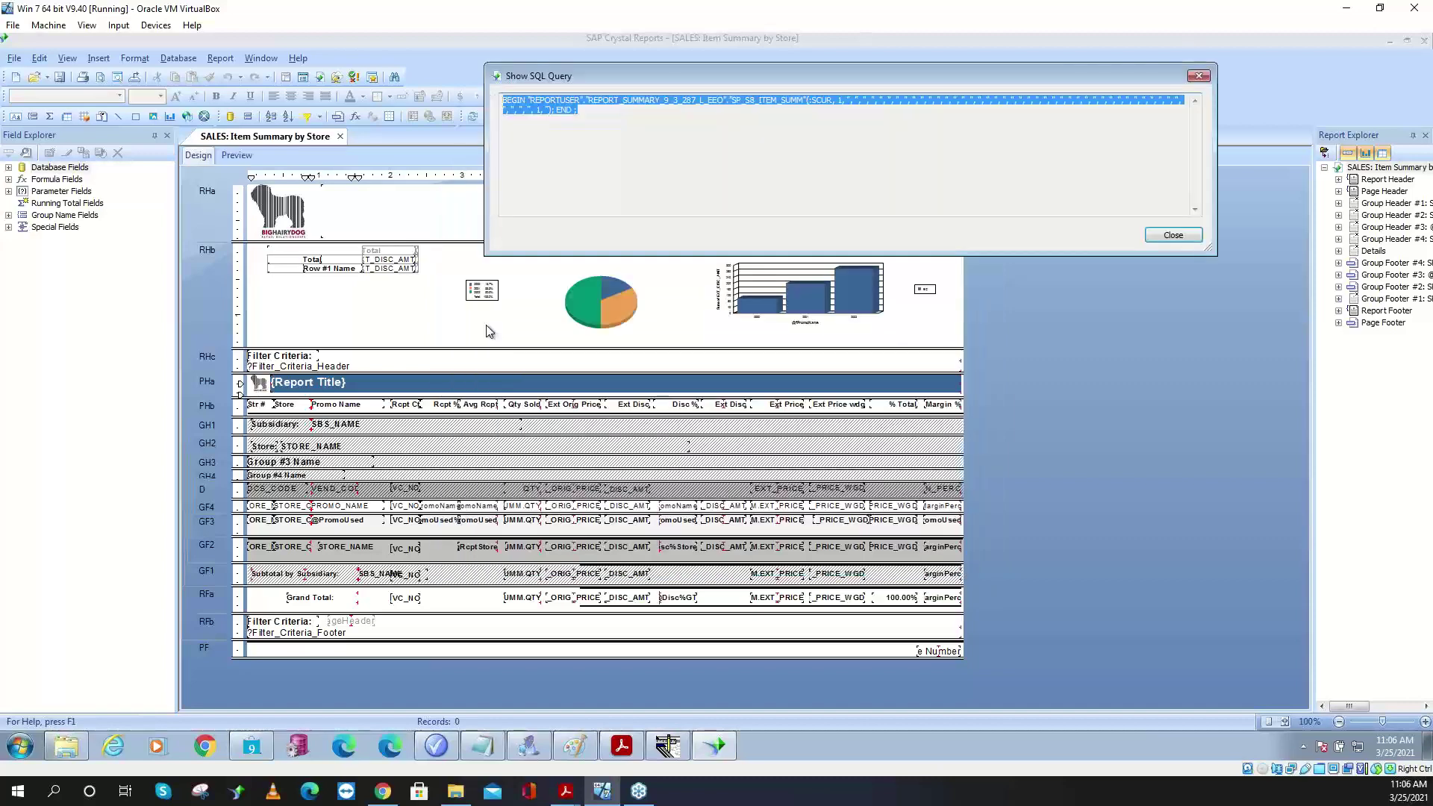
{"action": "left_click", "coordinate": [667, 115]}
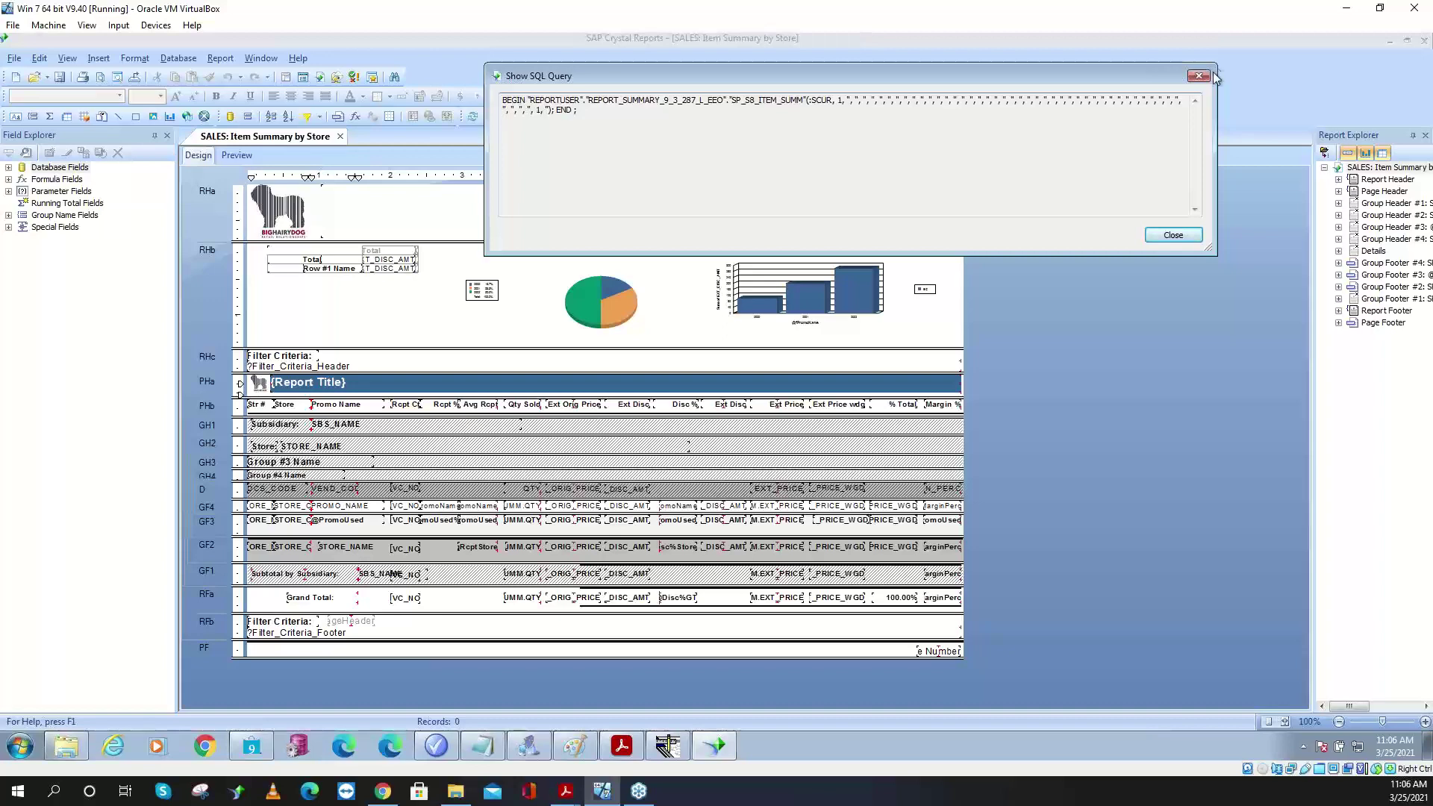
{"action": "left_click", "coordinate": [1198, 76]}
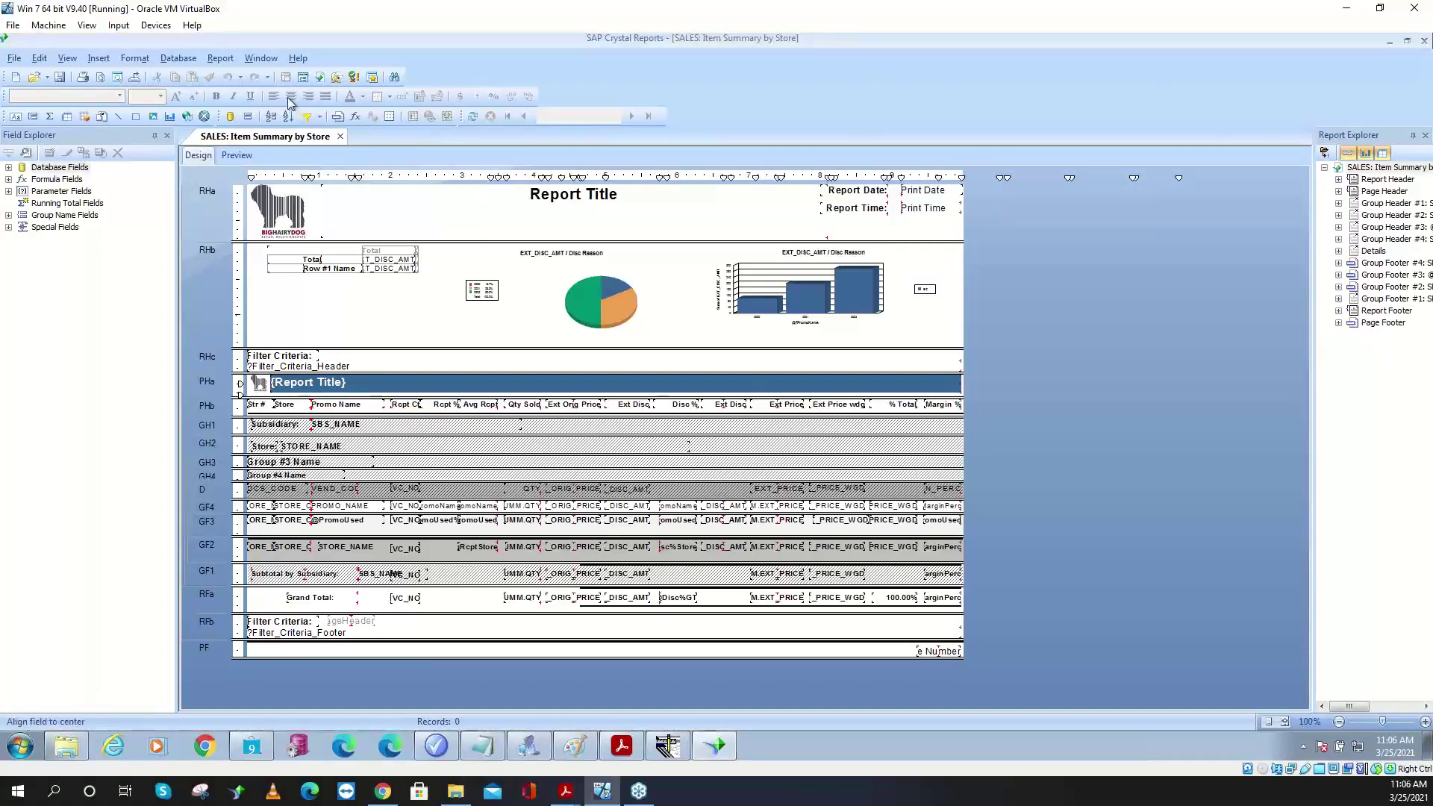
{"action": "left_click", "coordinate": [189, 59]}
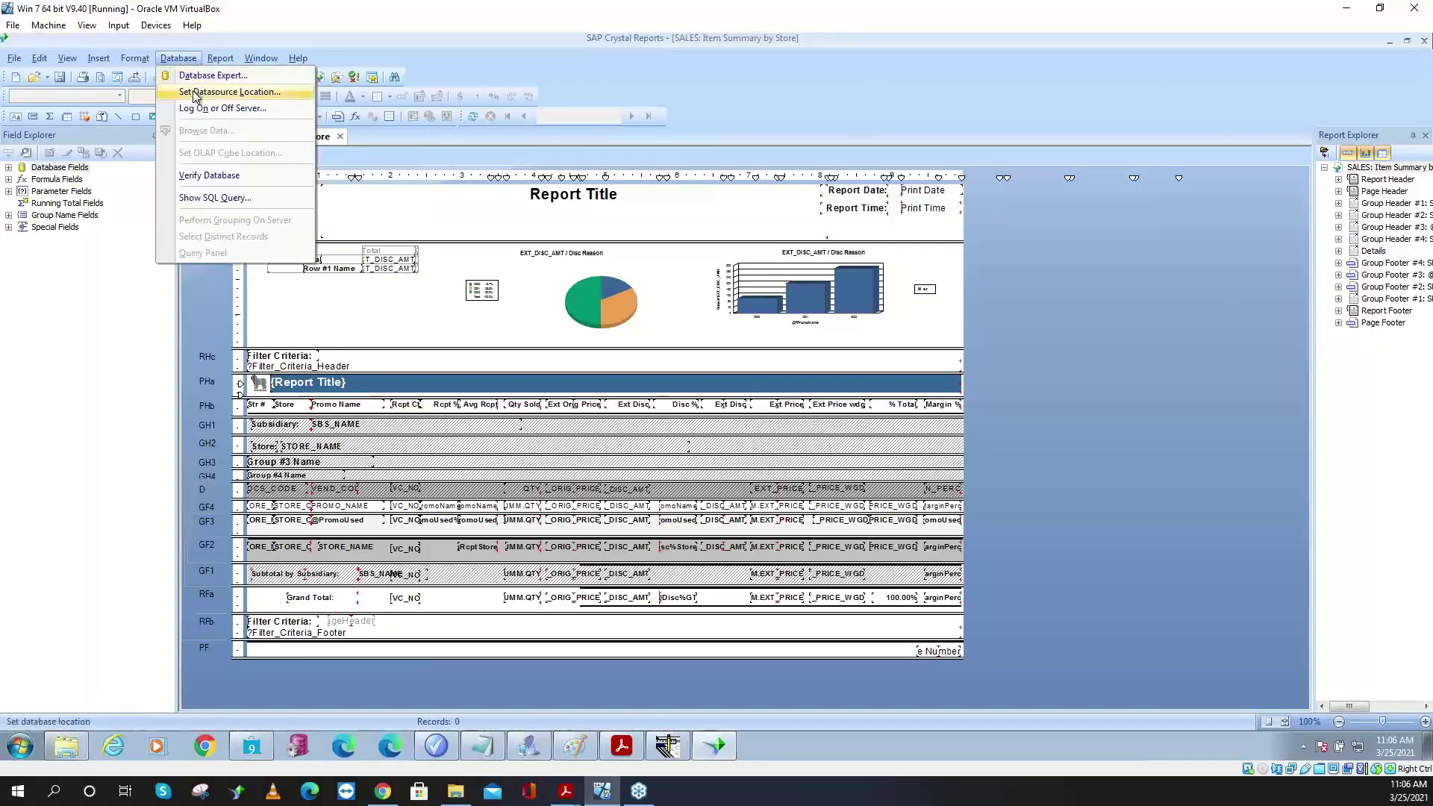
- Browse rproods > REPORTUSER in Set Datasource Location, close it unchanged, and minimize Crystal Reports
{"action": "left_click", "coordinate": [197, 93]}
{"action": "left_click", "coordinate": [336, 152]}
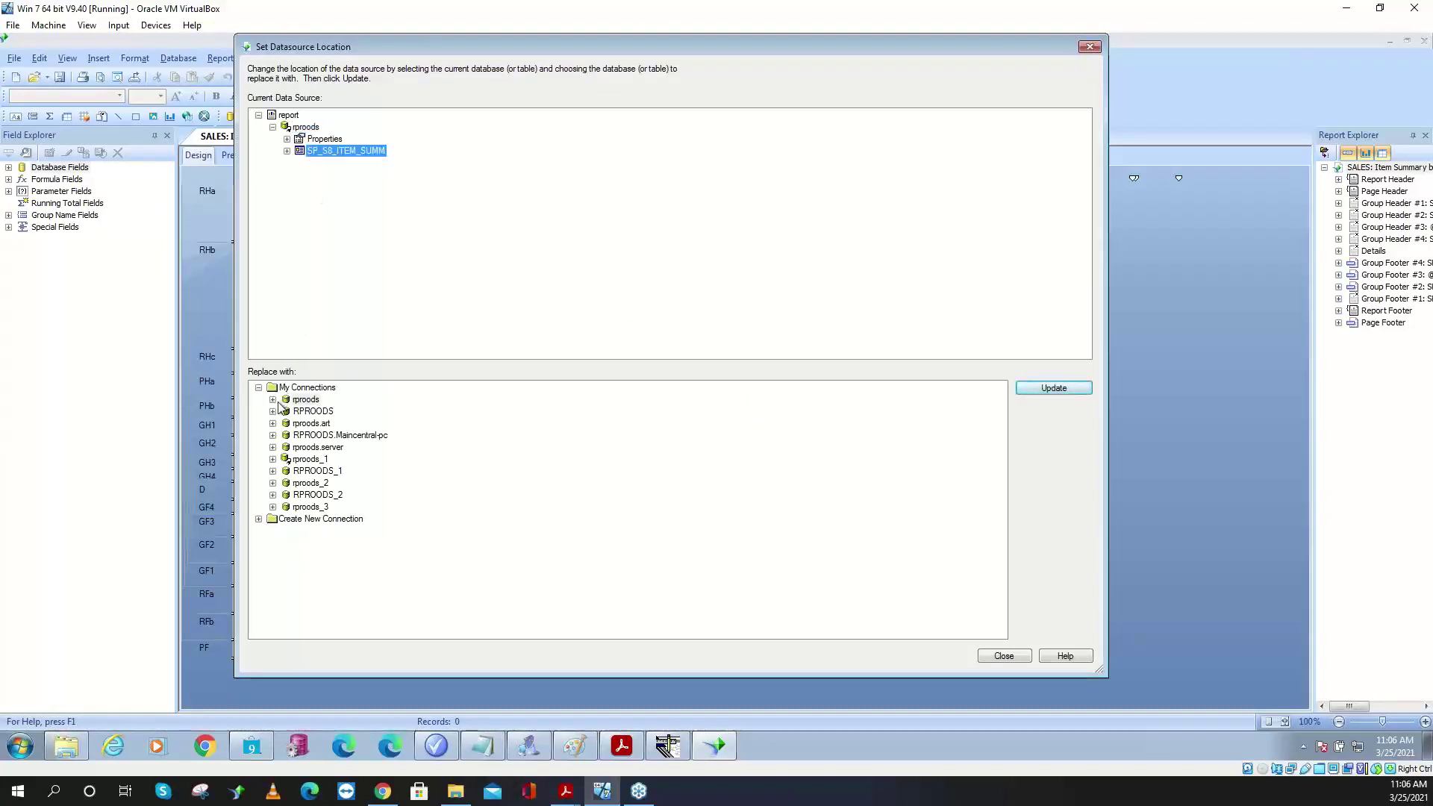
{"action": "left_click", "coordinate": [272, 400]}
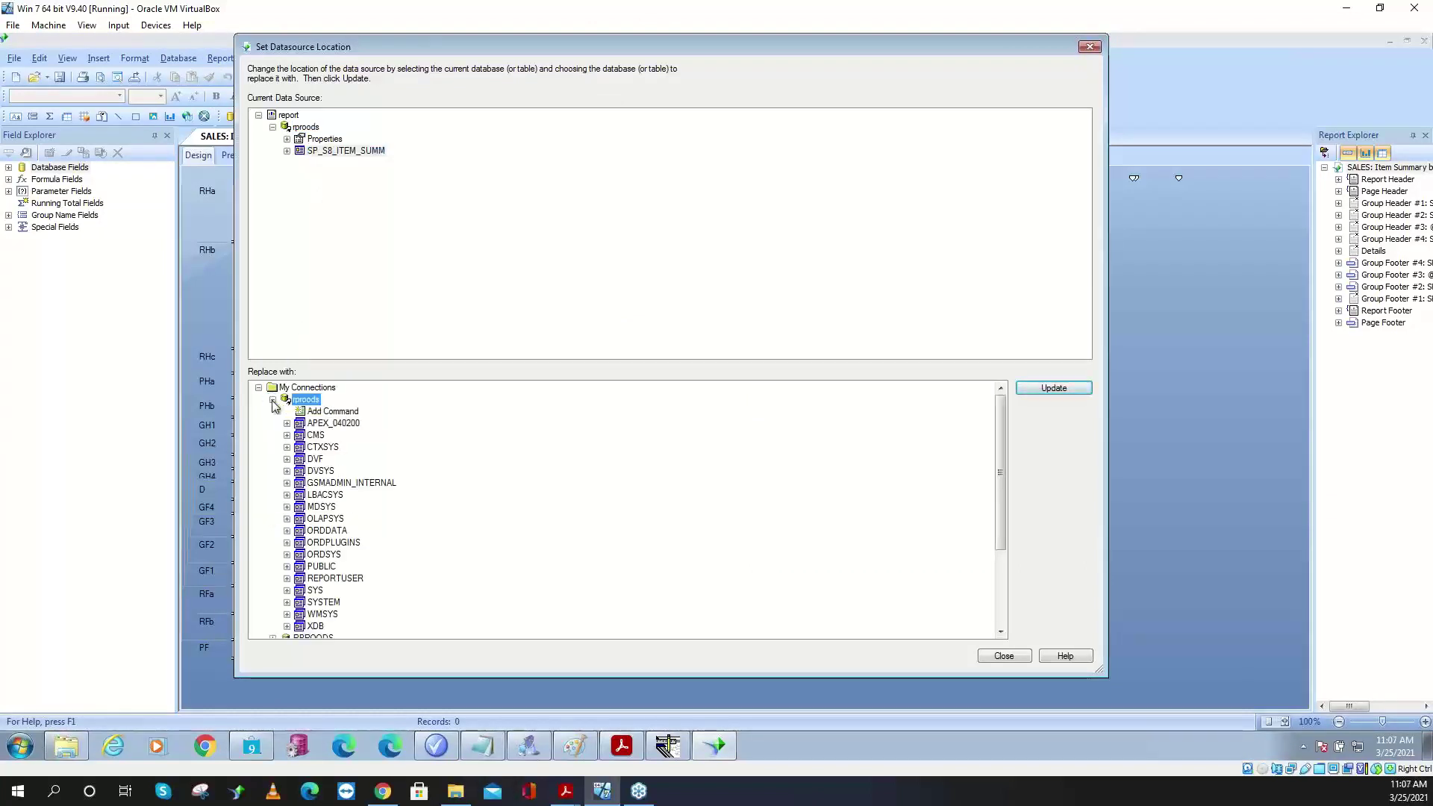
{"action": "left_click", "coordinate": [336, 579]}
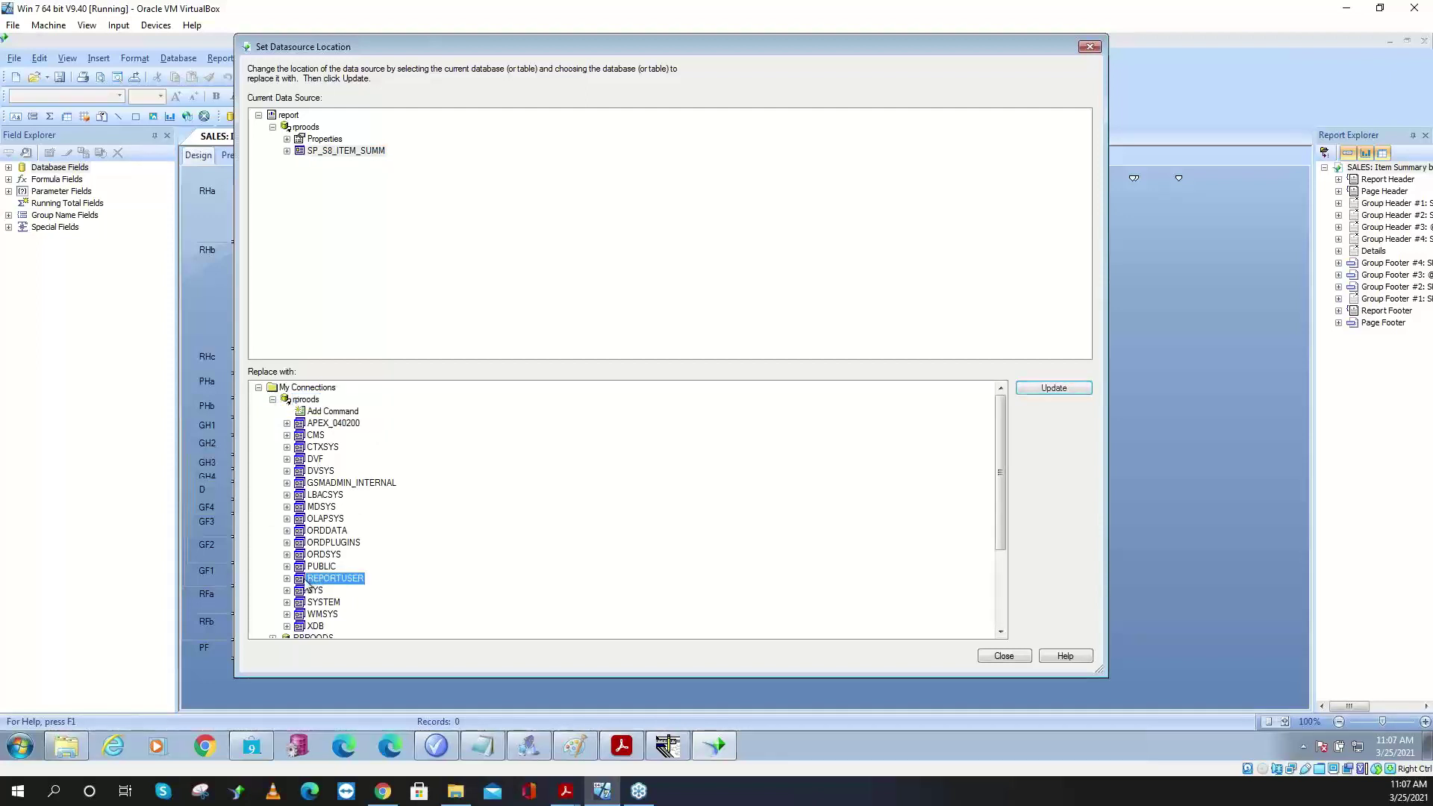
{"action": "left_click", "coordinate": [287, 579]}
{"action": "left_click", "coordinate": [401, 556]}
{"action": "scroll", "coordinate": [402, 556], "scroll_direction": "down", "scroll_amount": 10}
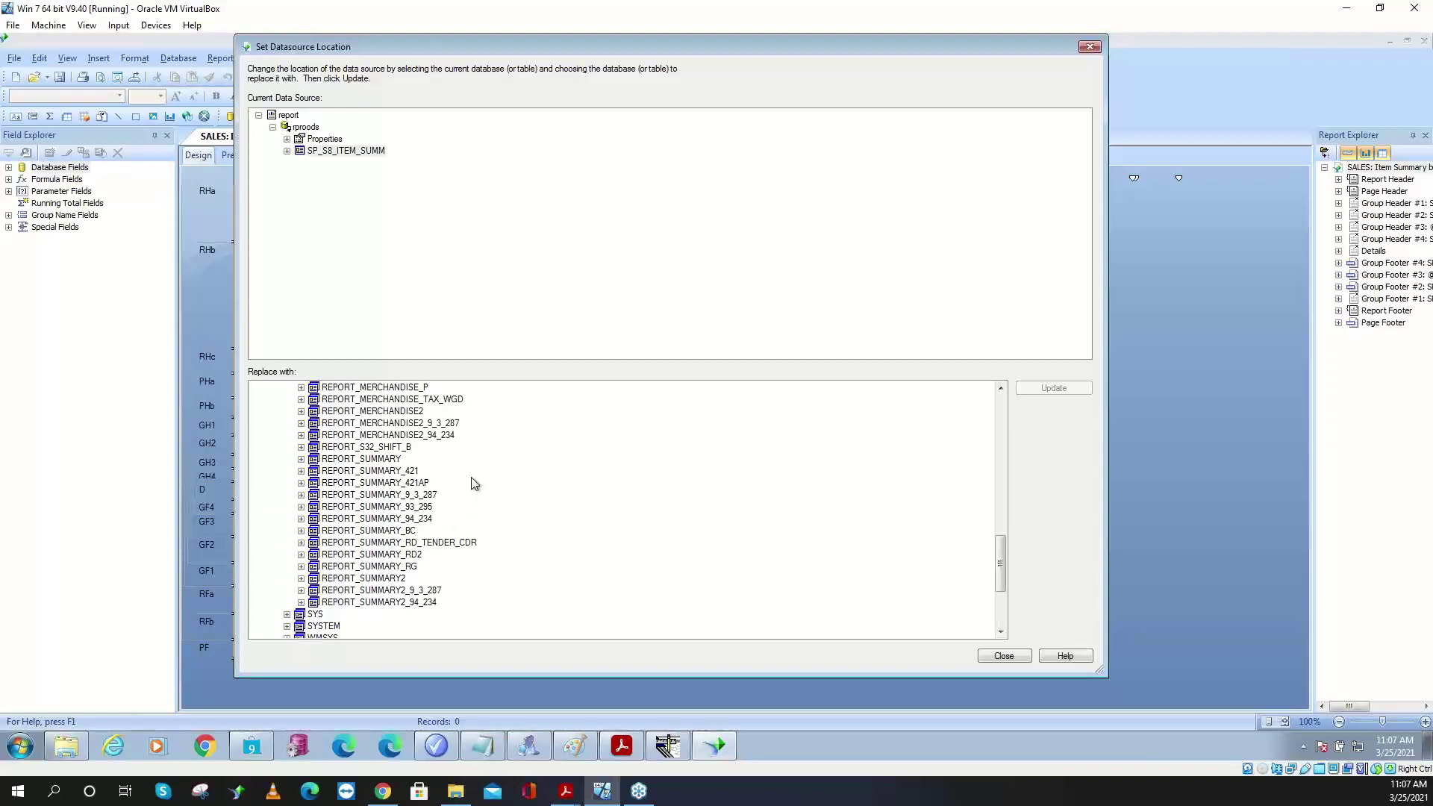
{"action": "scroll", "coordinate": [473, 483], "scroll_direction": "down", "scroll_amount": 2}
{"action": "scroll", "coordinate": [473, 483], "scroll_direction": "up", "scroll_amount": 2}
{"action": "left_click", "coordinate": [1086, 48]}
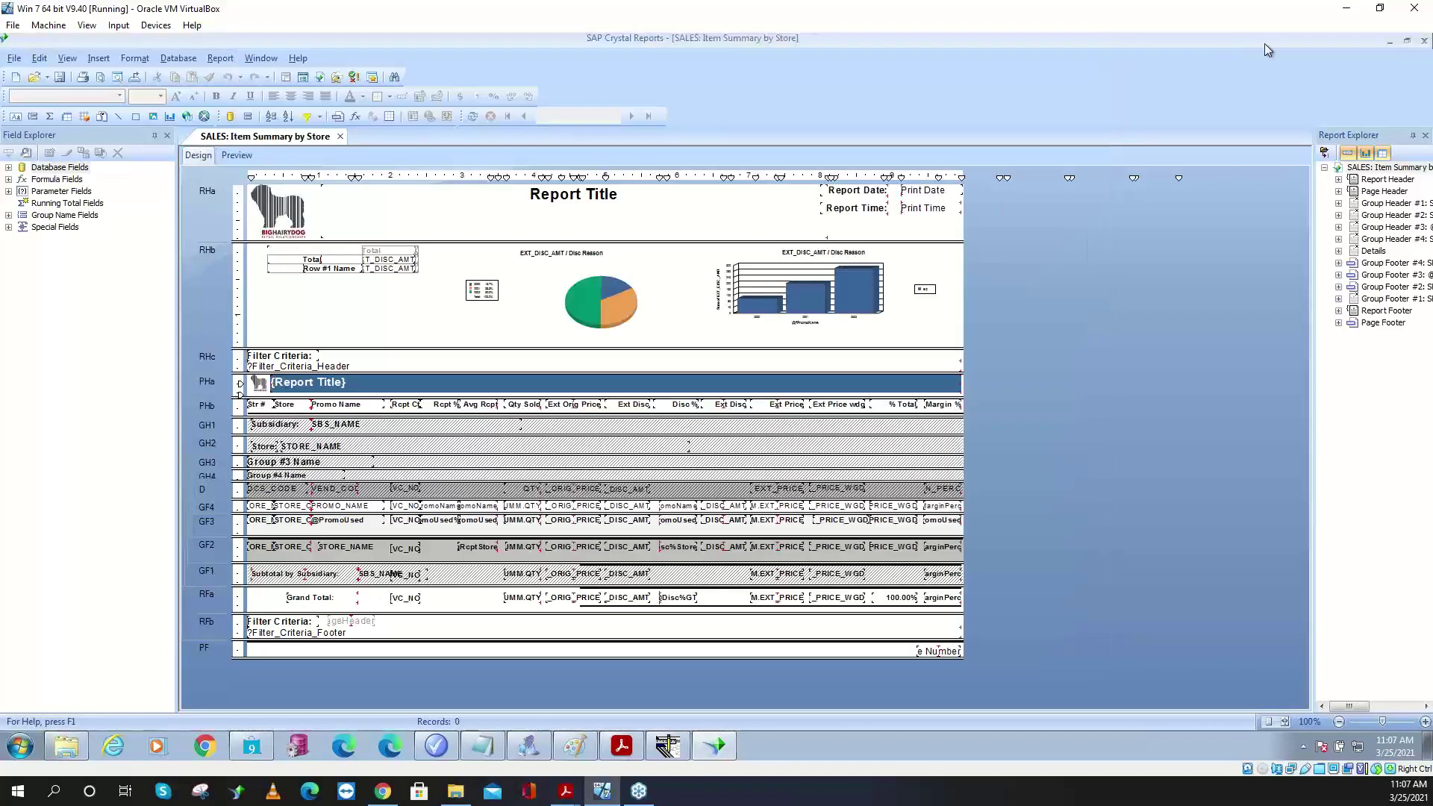
{"action": "left_click", "coordinate": [1390, 40]}
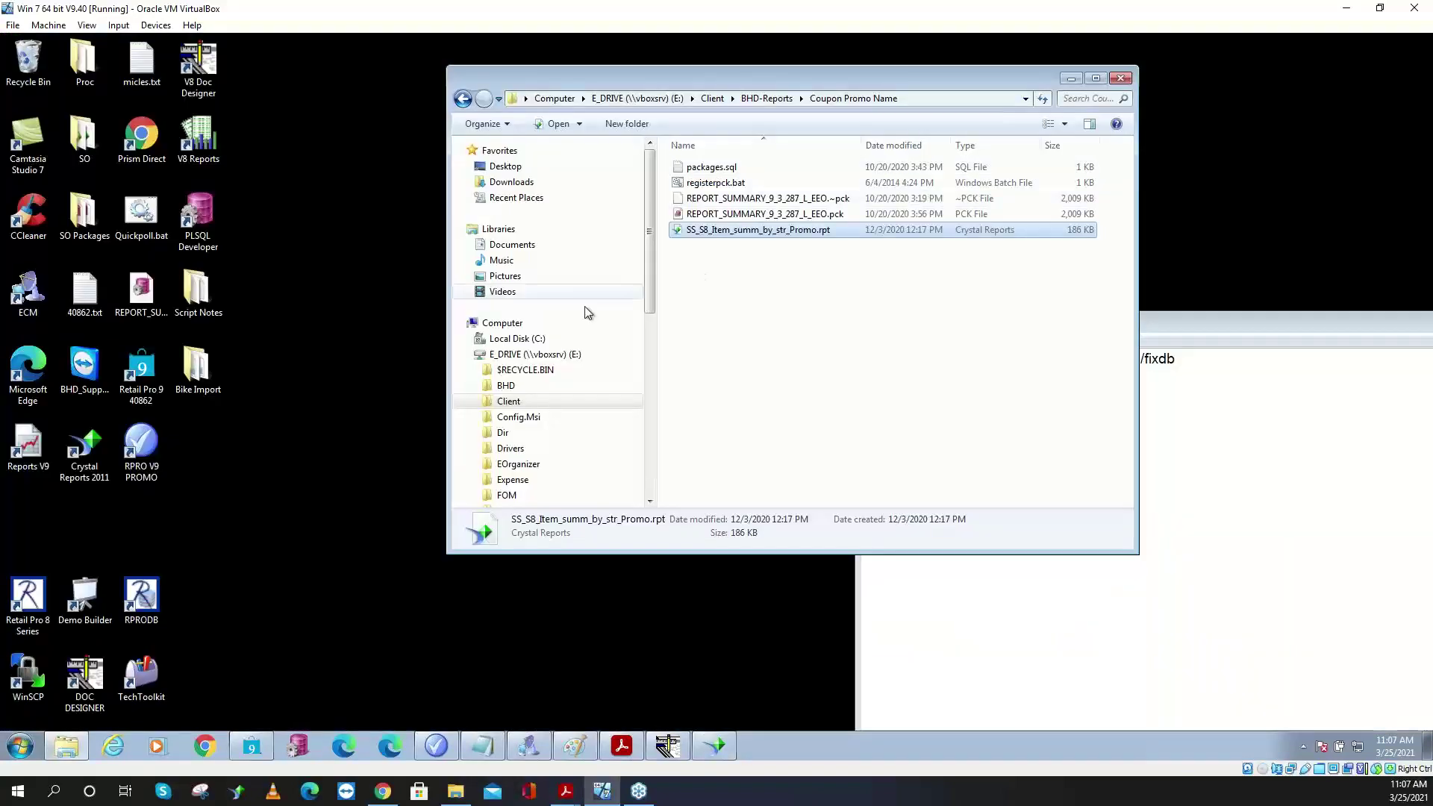
- Open the REPORT_SUMMARY_9_3_287_L_EEO package file, log on with the database password, and compile it
{"action": "left_click", "coordinate": [751, 215]}
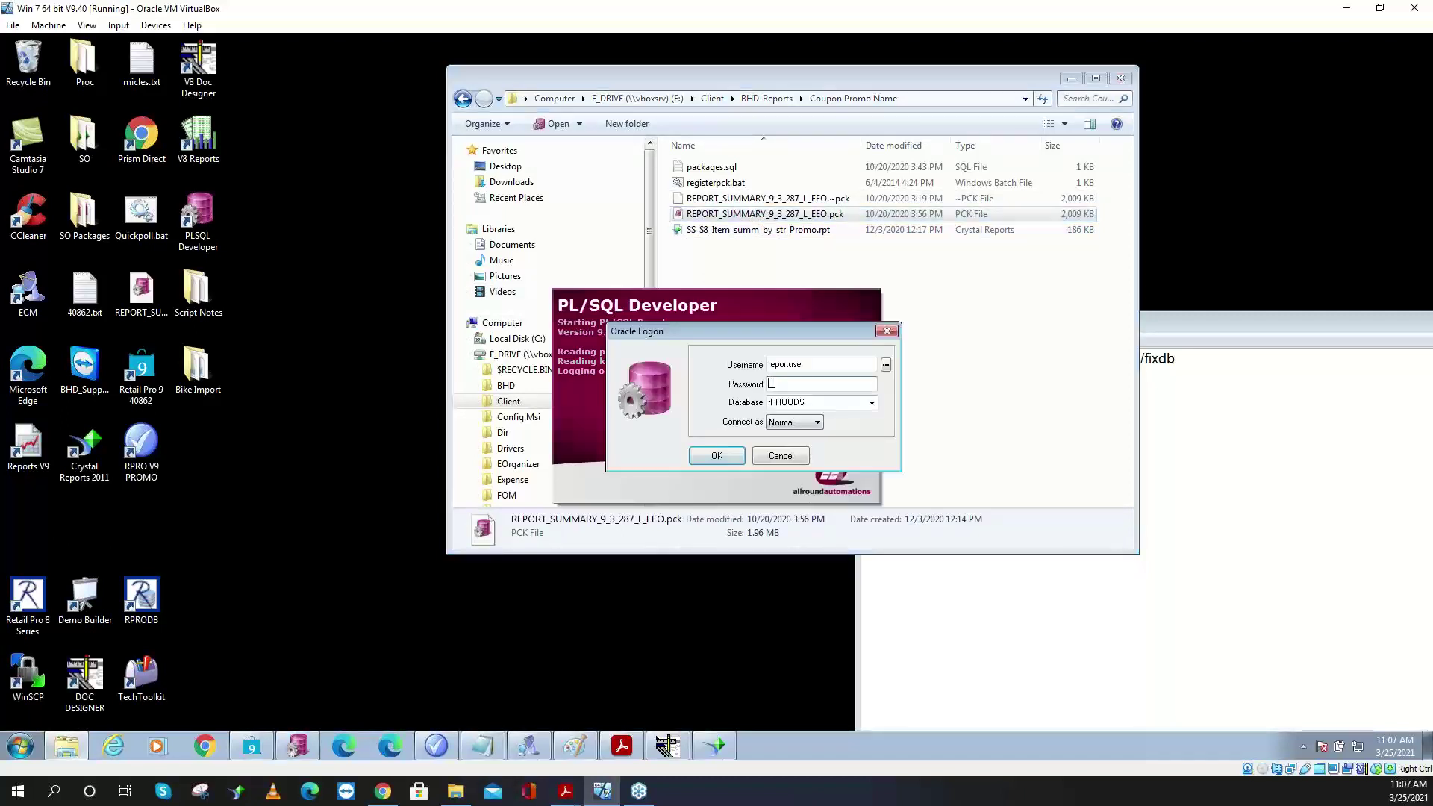
{"action": "type", "text": "***"}
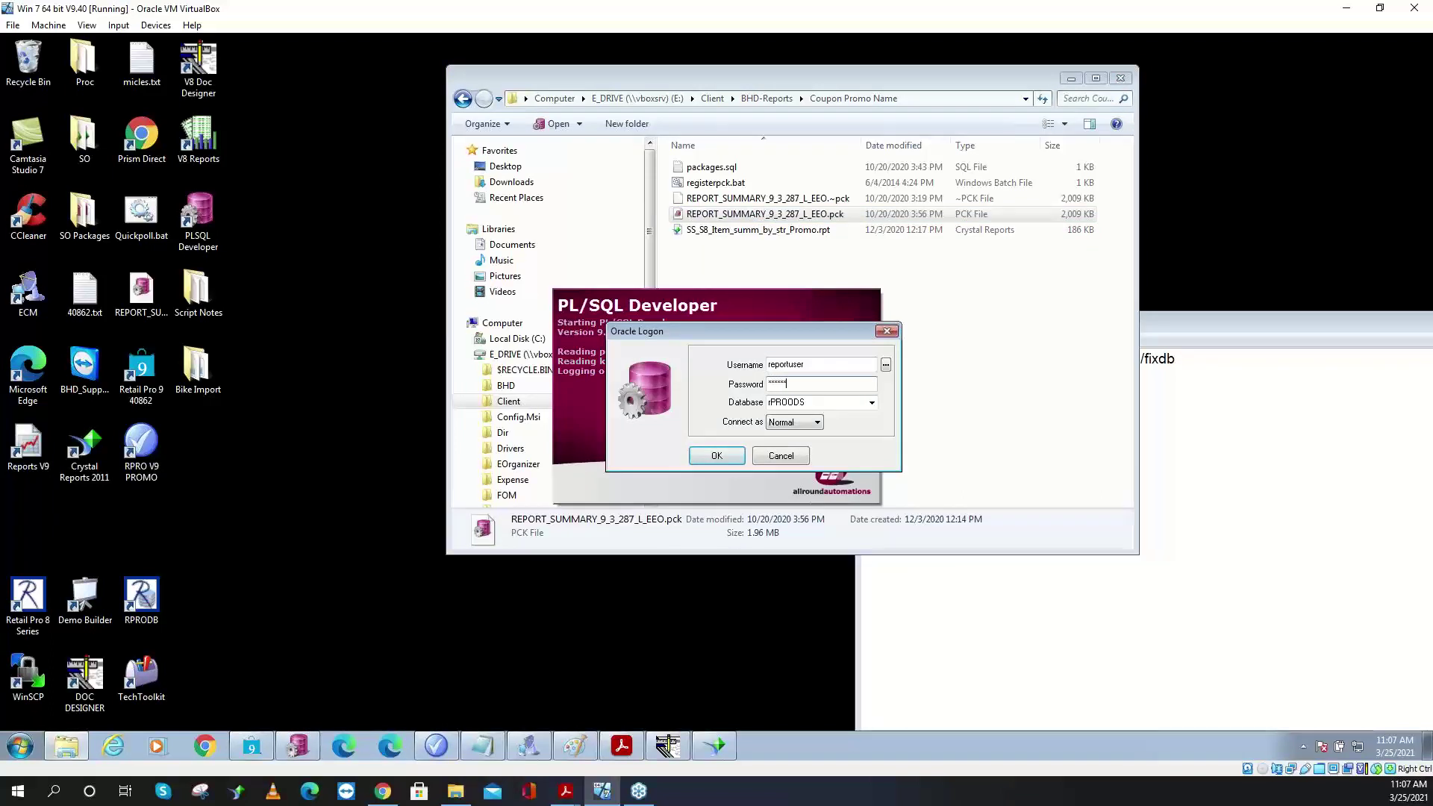
{"action": "key", "text": "Return"}
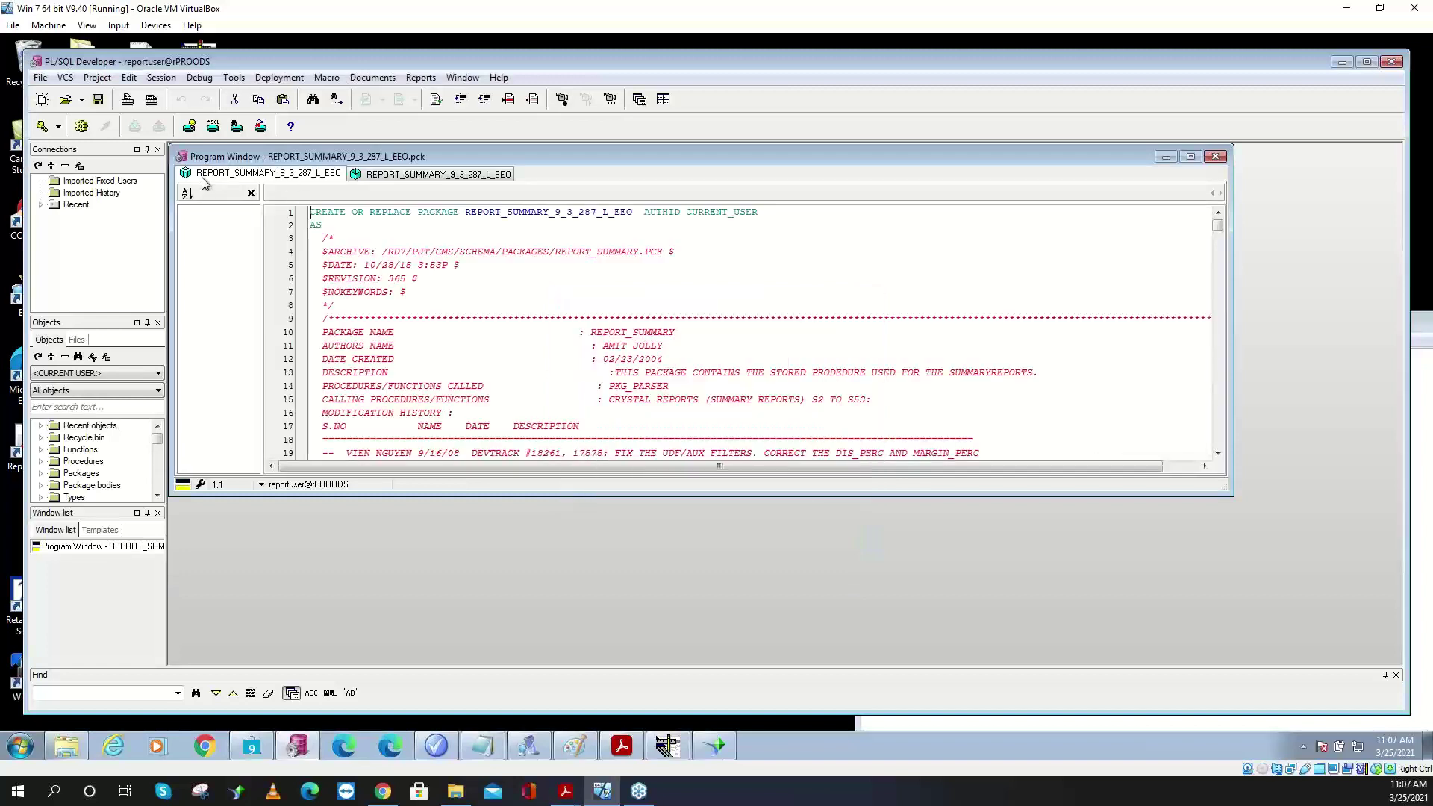
{"action": "left_click", "coordinate": [85, 128]}
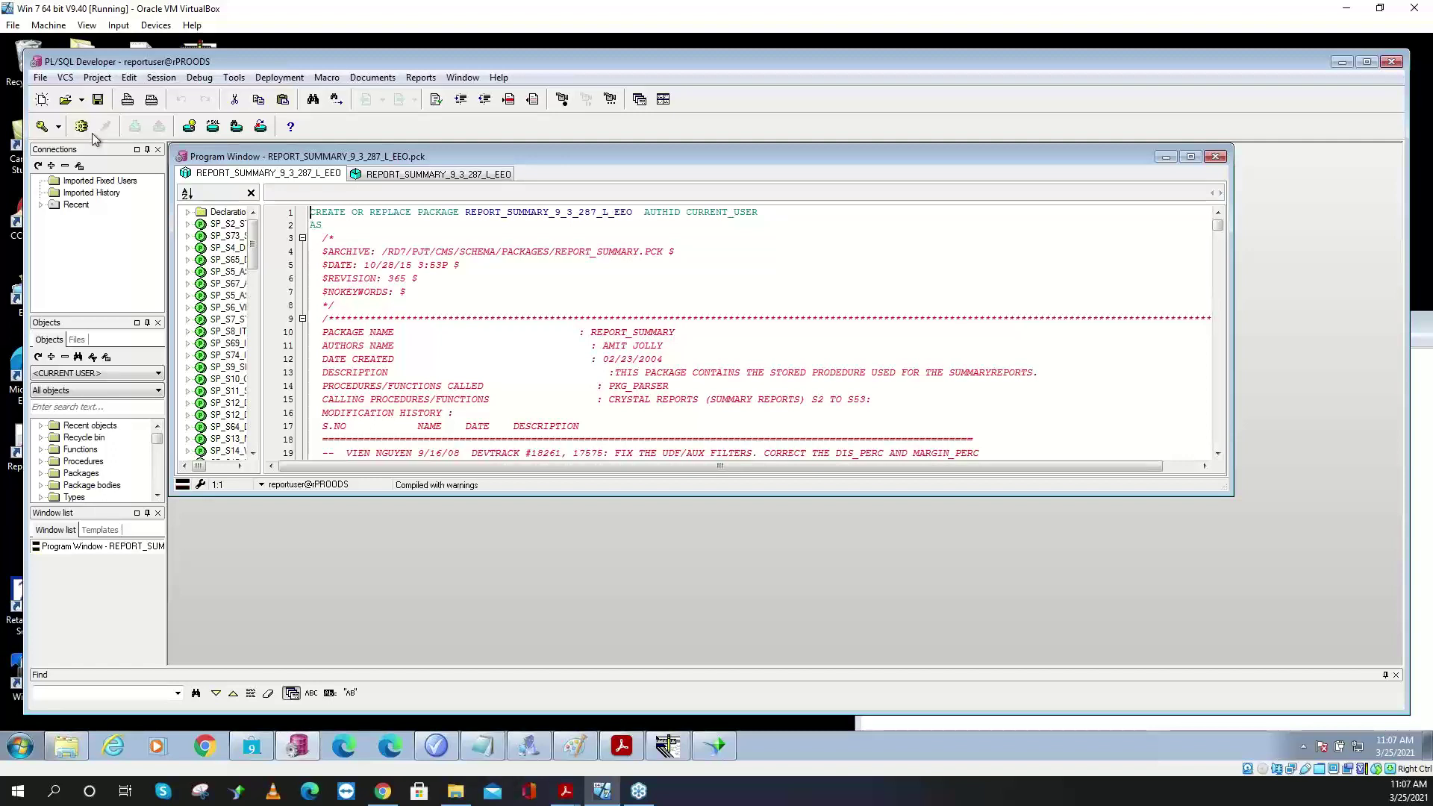
- Close PL/SQL Developer and preview the Item Summary by Store report again in Crystal Reports
{"action": "left_click", "coordinate": [1215, 156]}
{"action": "left_click", "coordinate": [1388, 63]}
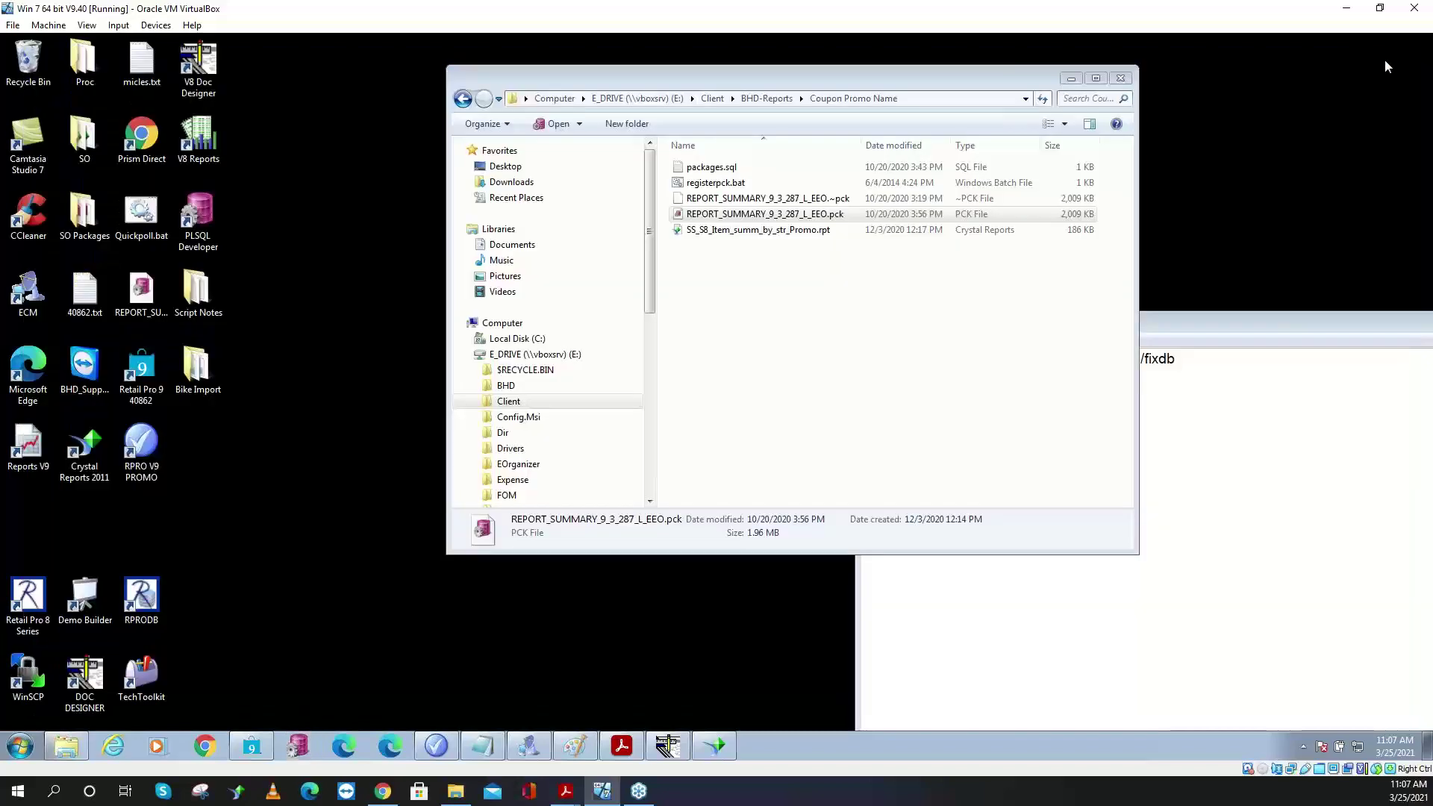
{"action": "left_click", "coordinate": [721, 754]}
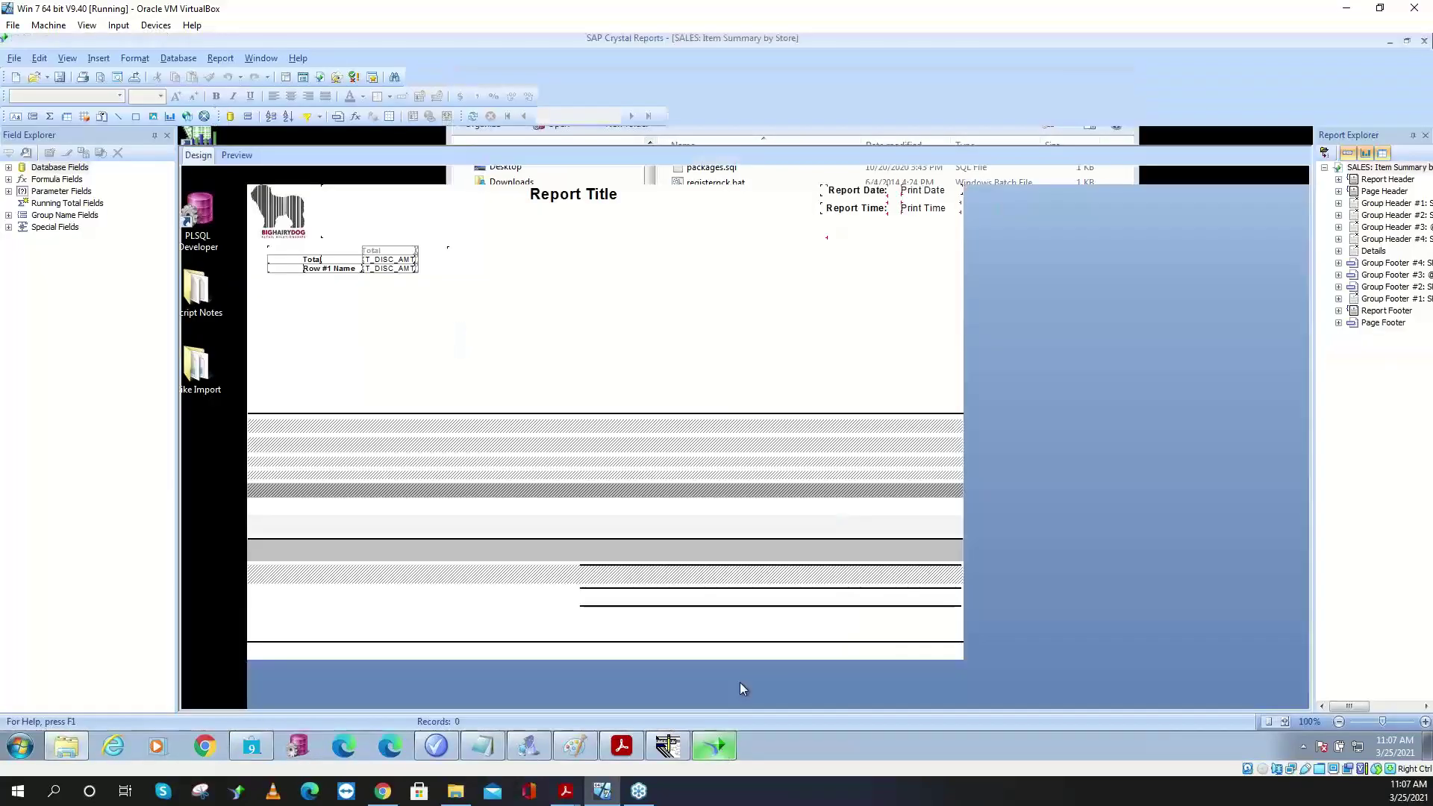
{"action": "left_click", "coordinate": [102, 77]}
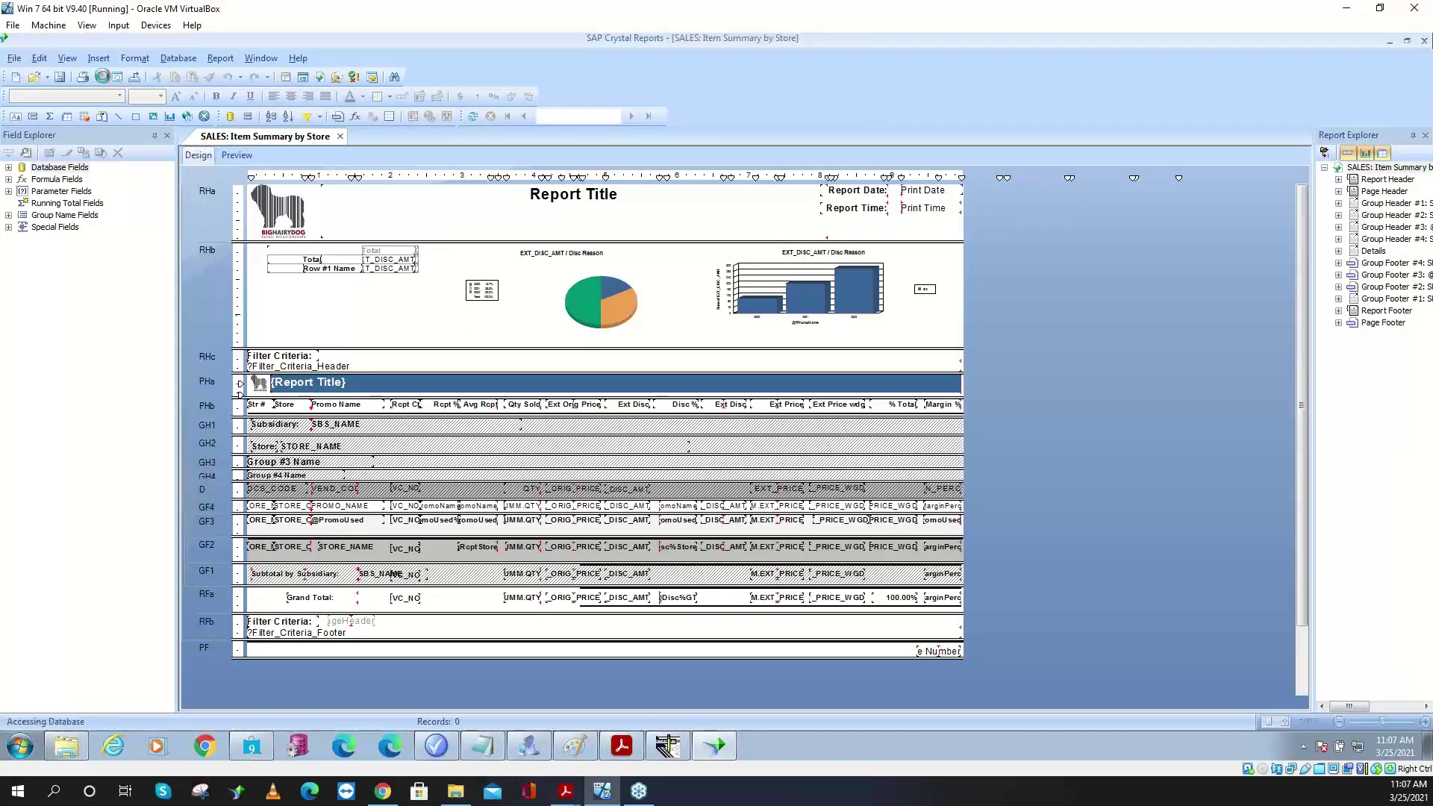